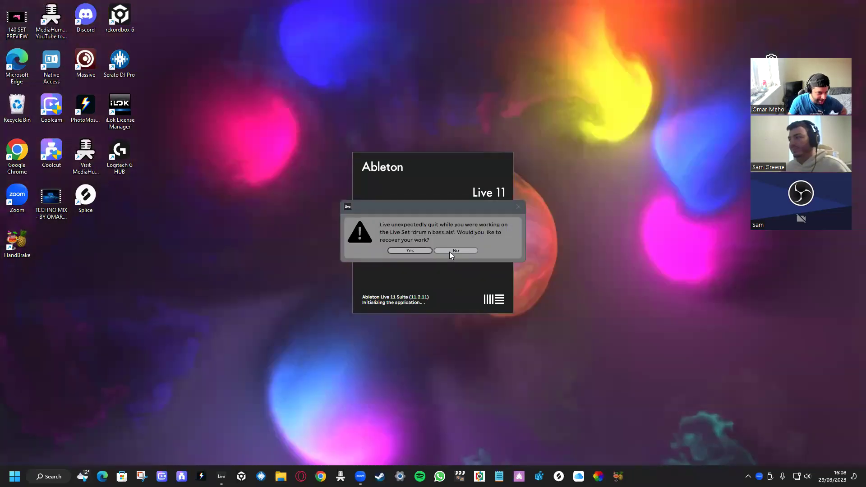
Decline recovering the crashed Live Set and switch to the Arrangement View
left_click(451, 251)
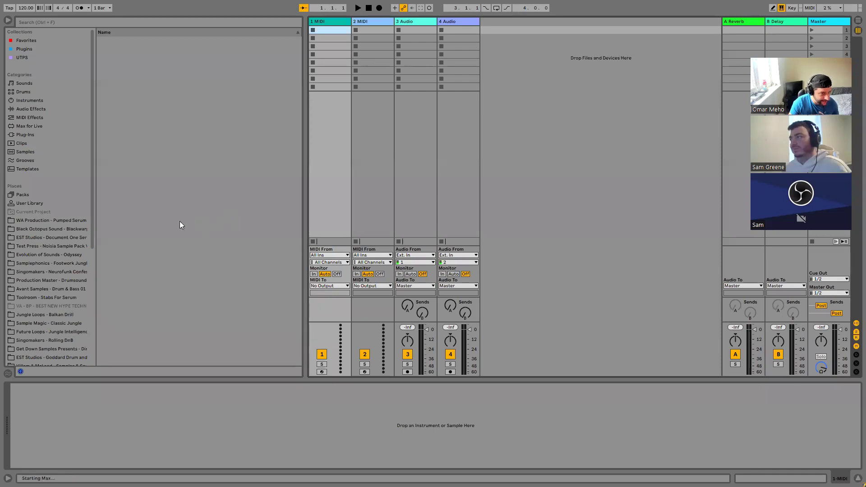
key("Tab")
left_click(394, 110)
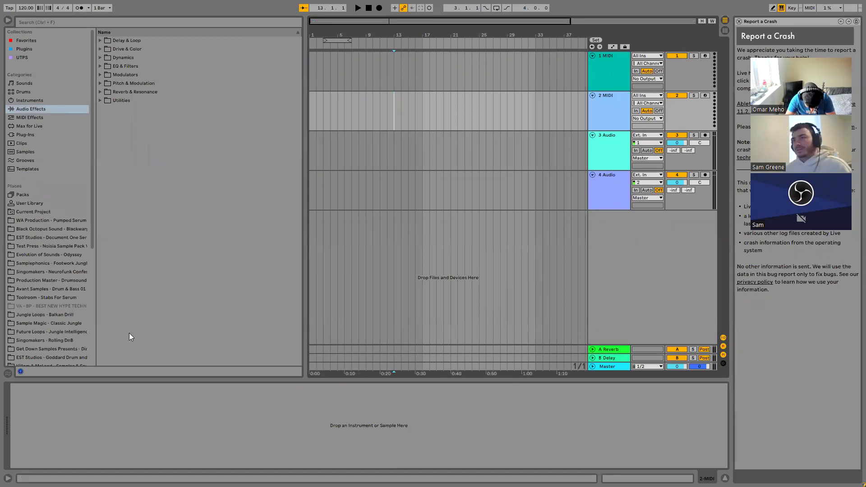
Leave full-screen mode and open the recent Live Set "drum n bass"
key("F11")
left_click(503, 118)
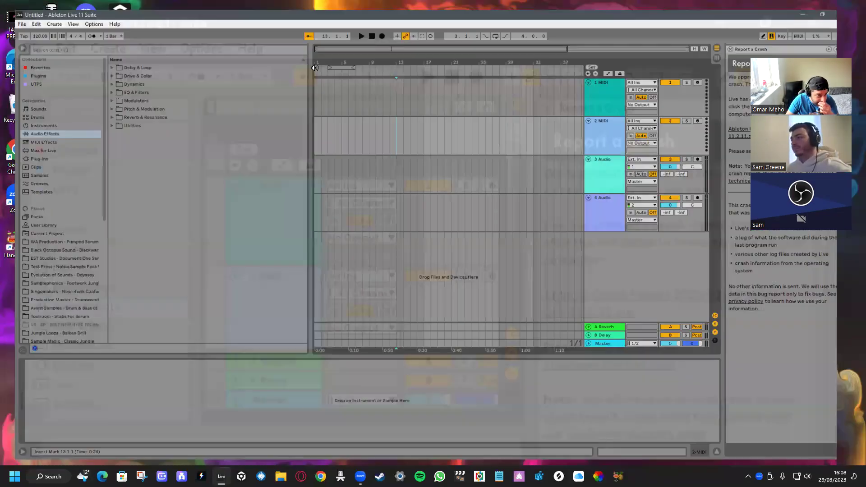
left_click(81, 14)
mouse_move(8, 15)
mouse_move(63, 45)
left_click(181, 47)
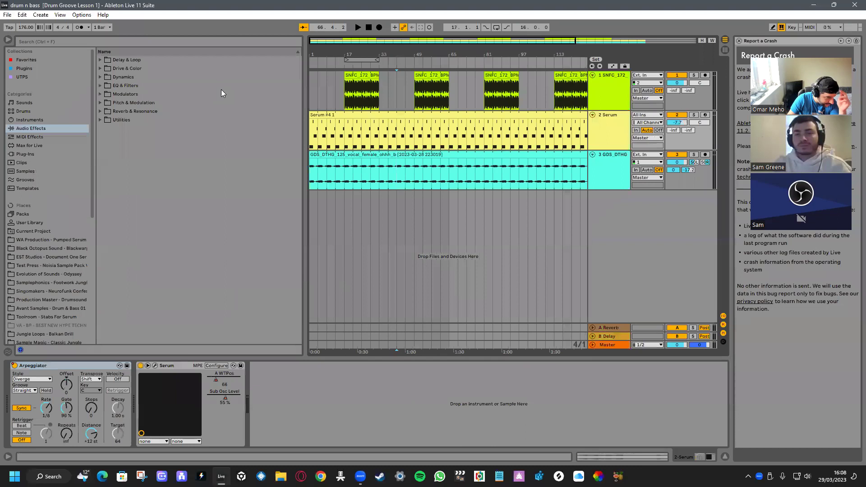
Solo the Serum track and play the arrangement briefly from bar 1
left_click(312, 96)
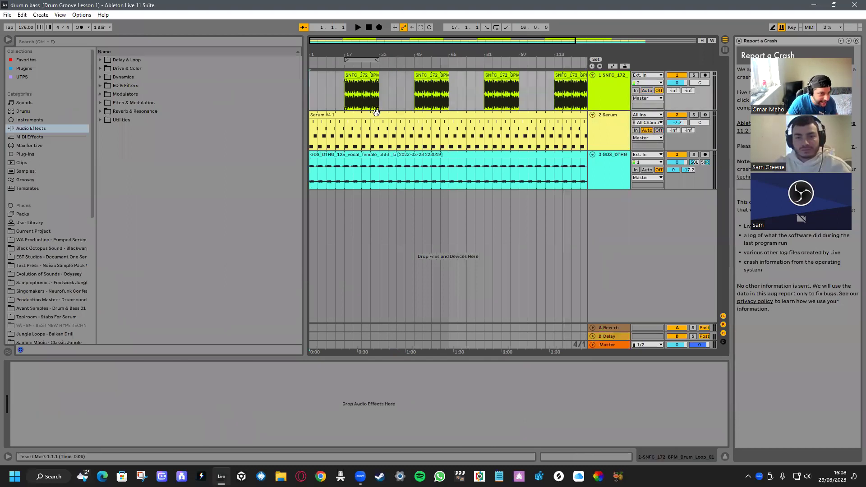
scroll(465, 134, "down", 3)
scroll(442, 128, "up", 5)
scroll(392, 125, "down", 5)
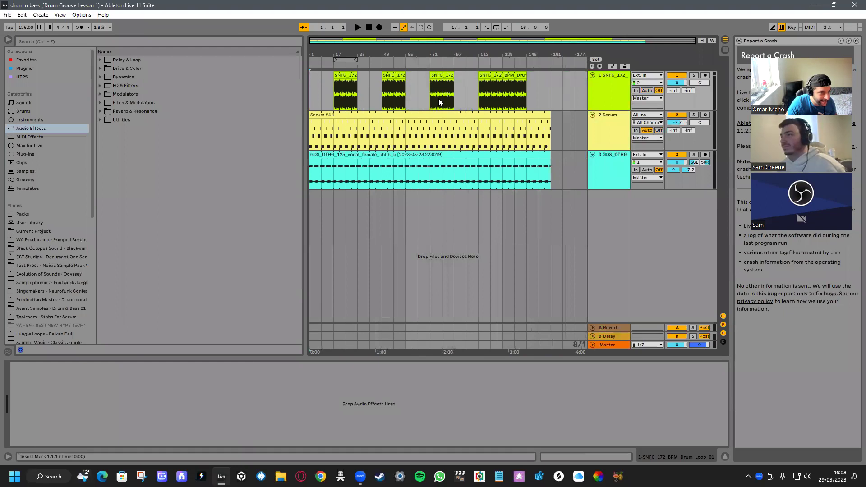
left_click(620, 135)
left_click(693, 114)
key("space")
key("space")
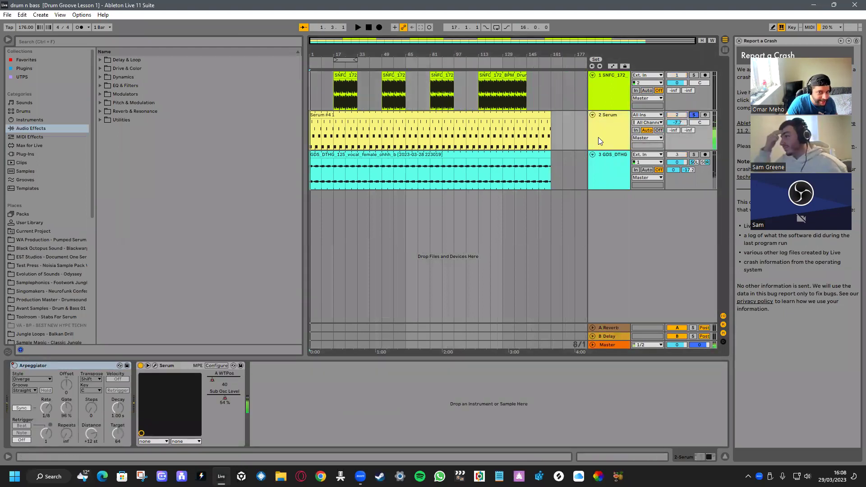
Open the Serum plug-in window, listen to the JUMP SCARE patch during playback, and close the window
left_click(155, 366)
key("space")
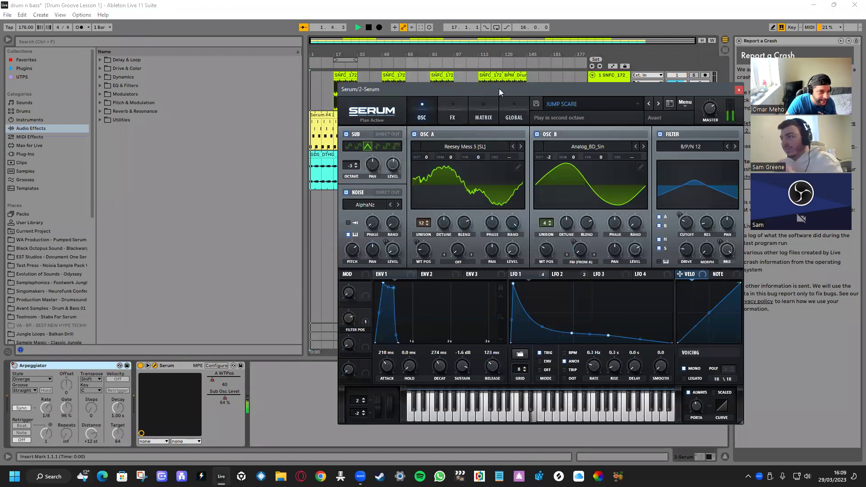
left_click_drag(499, 88, 418, 122)
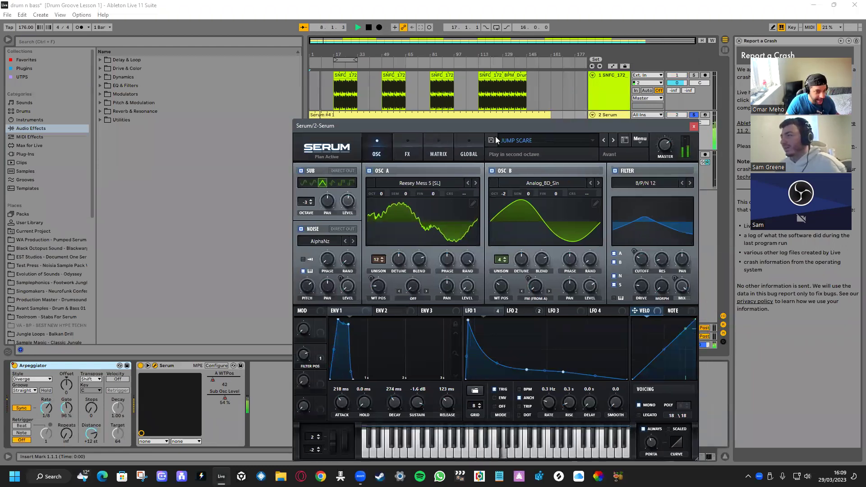
left_click(693, 127)
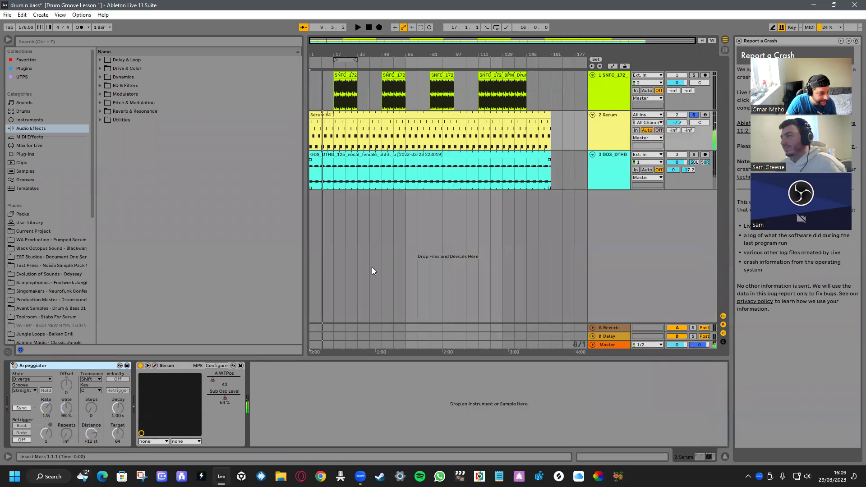
Show the Arpeggiator's Device On automation on the Serum track and listen to it from bar 1
right_click(15, 365)
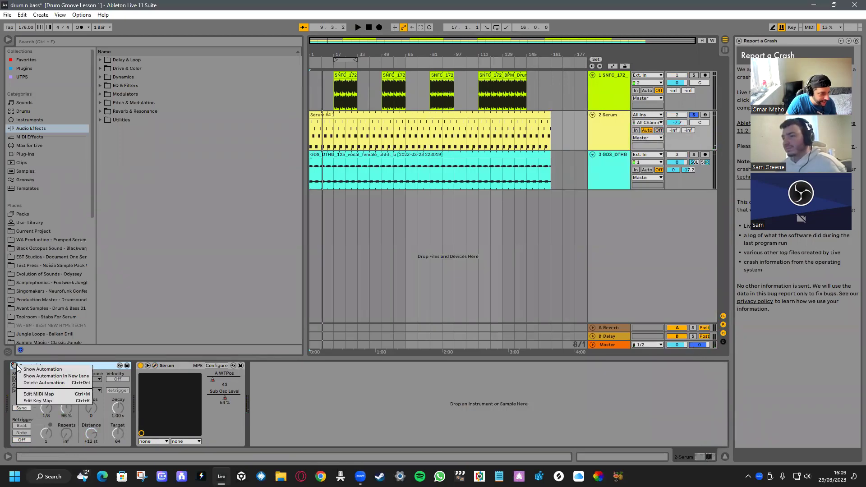
left_click(23, 368)
scroll(321, 152, "up", 5, "ctrl")
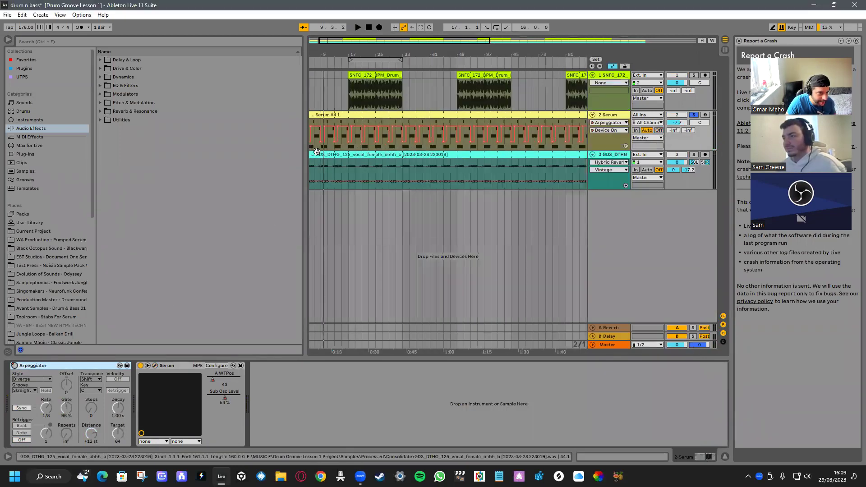
left_click(325, 148)
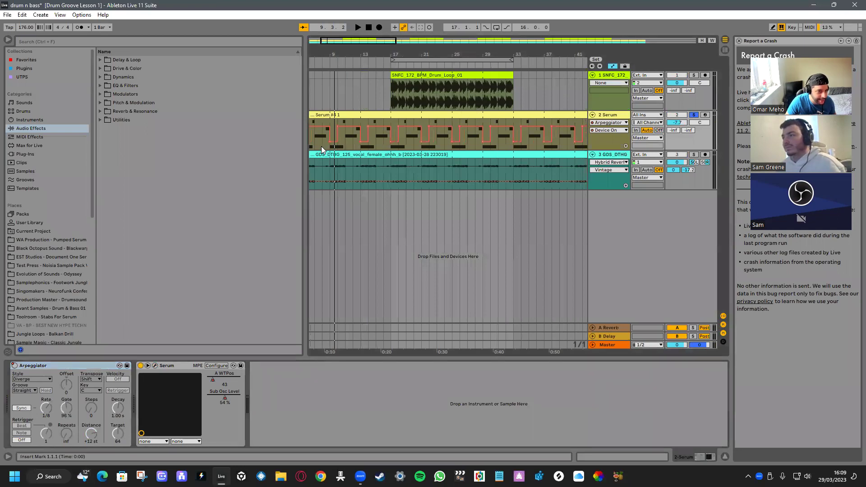
key("space")
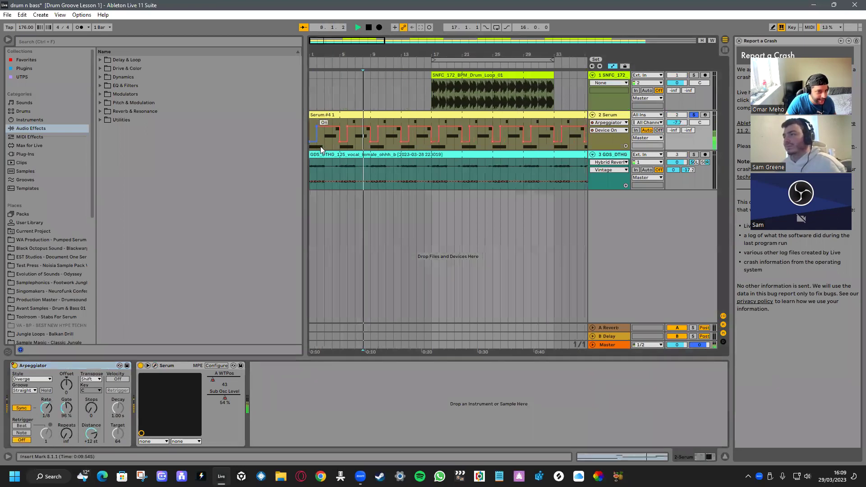
key("space")
left_click(378, 149)
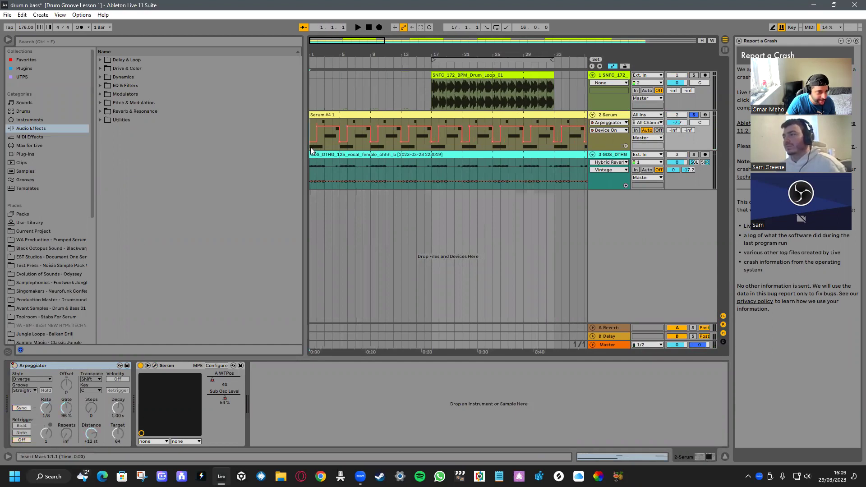
Recall the Arpeggiator's on/off automation and display the Serum track's devices again
right_click(30, 367)
left_click(31, 368)
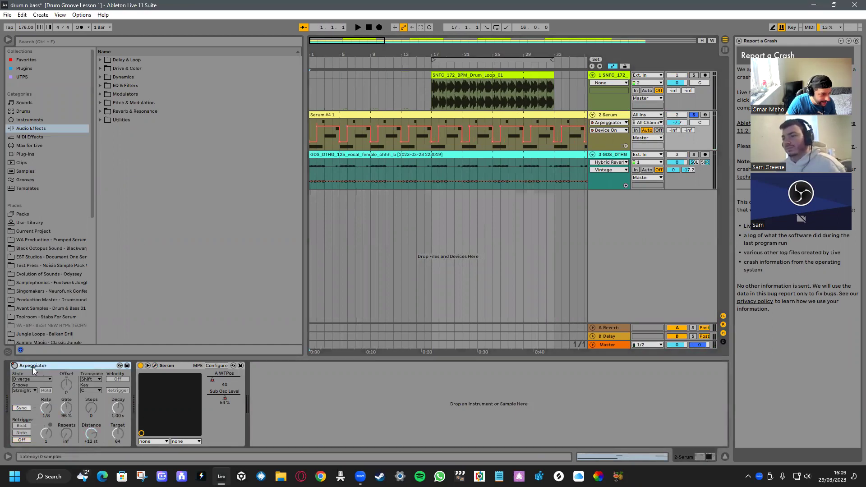
right_click(13, 367)
left_click(24, 368)
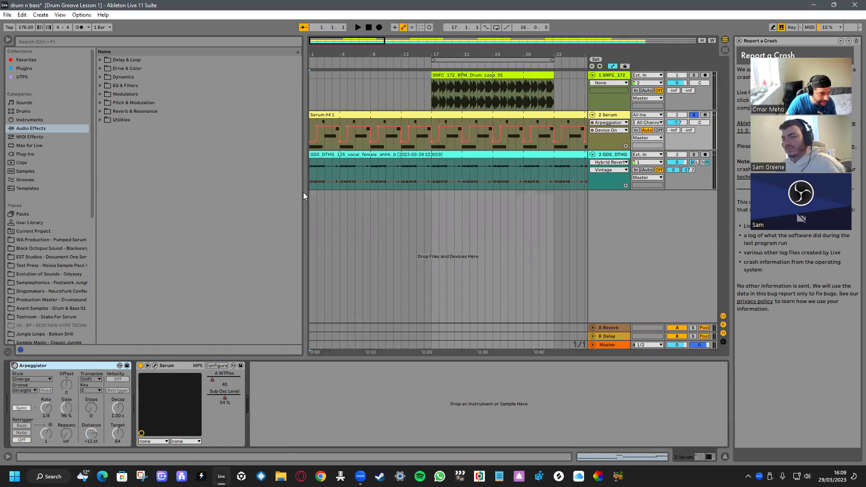
left_click(328, 96)
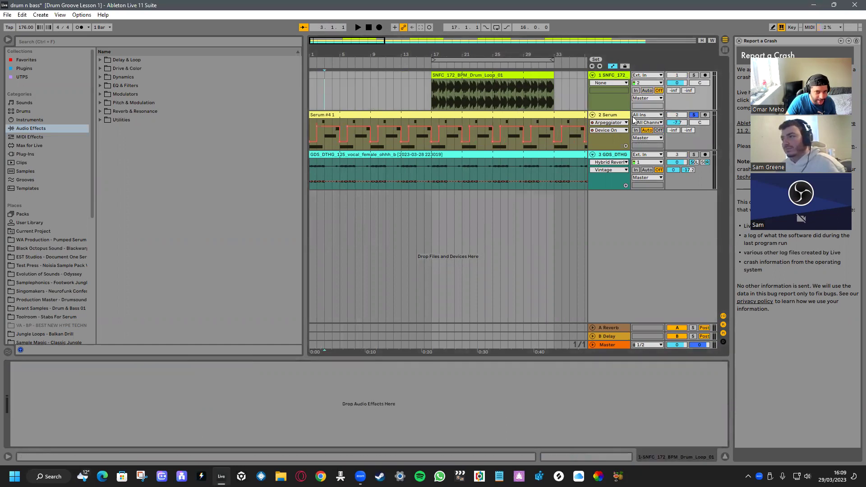
left_click(614, 115)
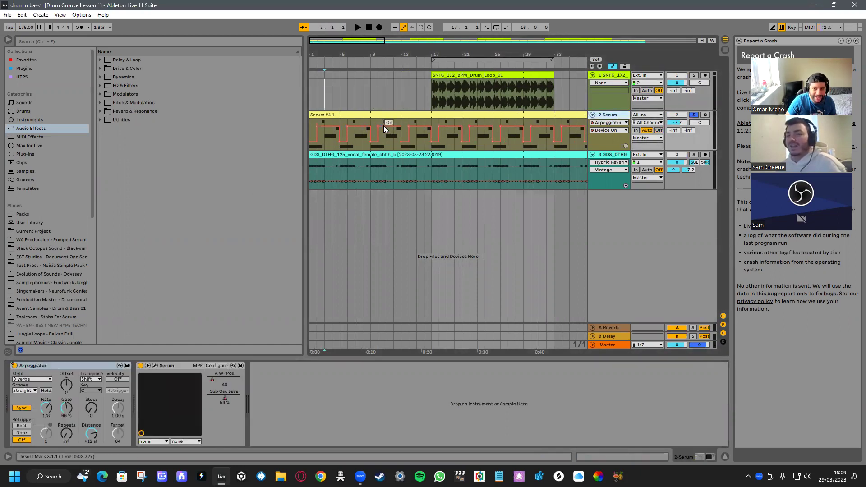
left_click(386, 97)
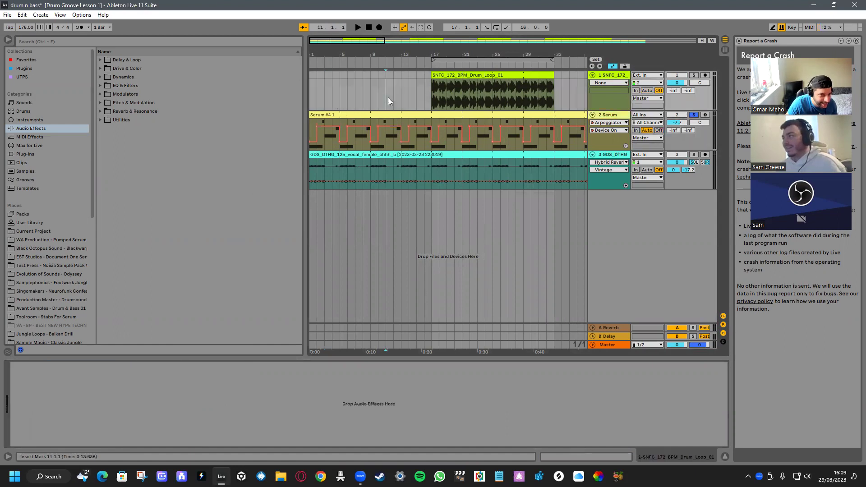
Show Serum's A WTPos automation and its Sub Osc Level automation across the arrangement
left_click(621, 113)
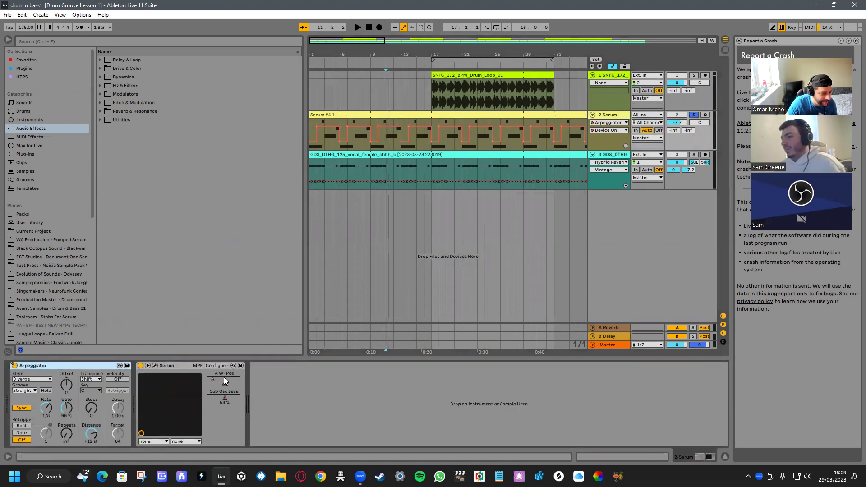
right_click(212, 379)
left_click(222, 382)
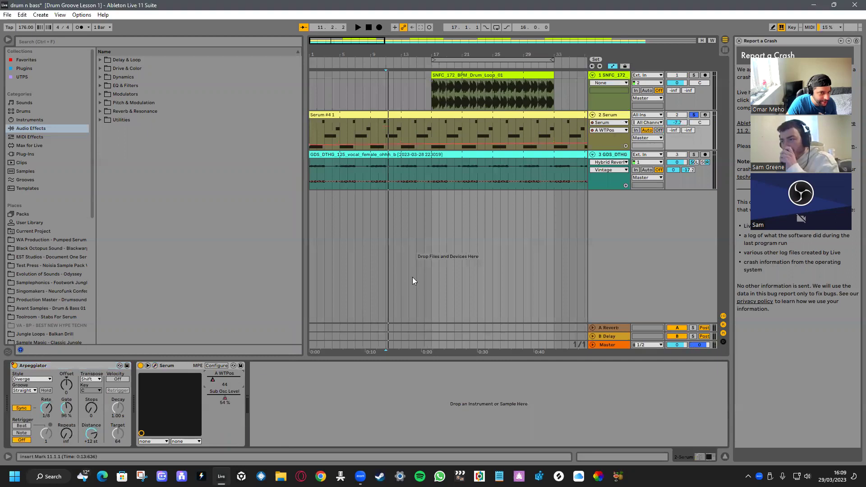
scroll(412, 277, "down", 5)
right_click(226, 398)
left_click(253, 403)
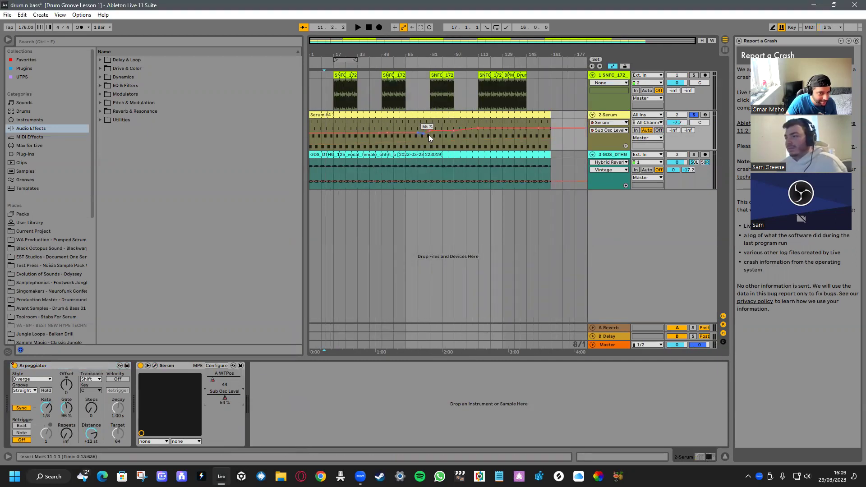
Solo the female vocal track instead of the Serum track and play it from bar 1
scroll(357, 137, "up", 5)
left_click(693, 115)
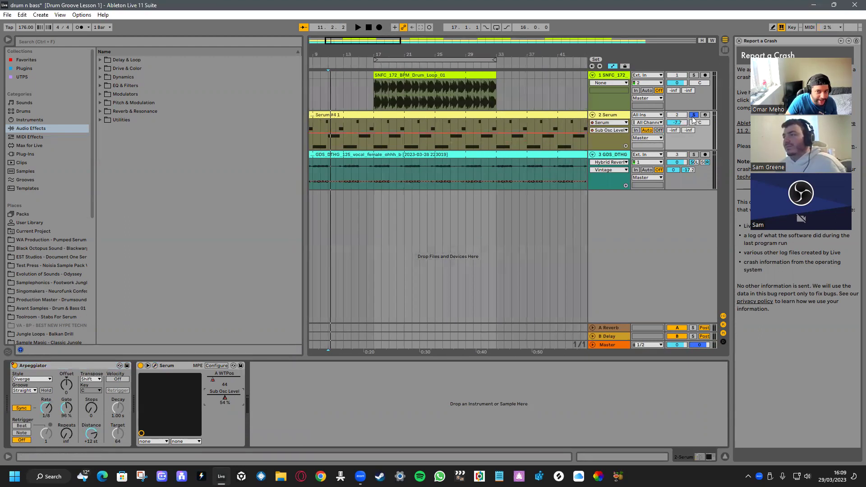
left_click(694, 155)
scroll(323, 170, "down", 5)
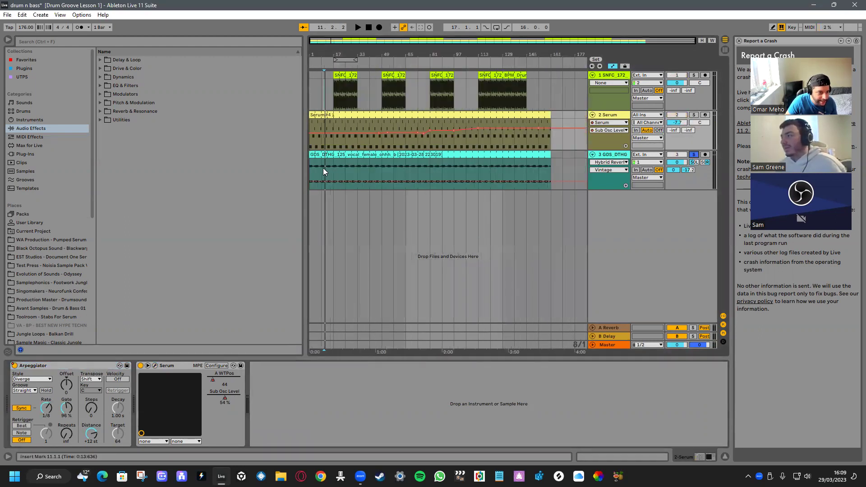
left_click(310, 173)
key("space")
scroll(355, 170, "up", 5)
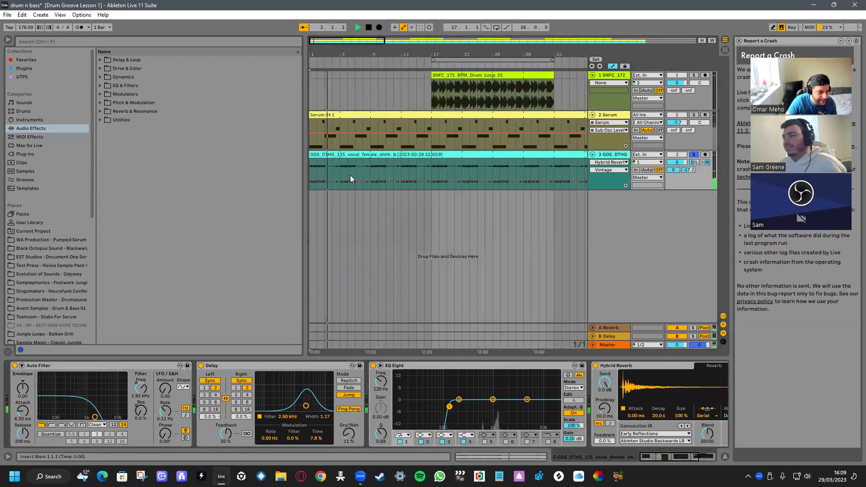
Inspect the female vocal clip's waveform and settings, stop playback, and hide the clip details
double_click(375, 154)
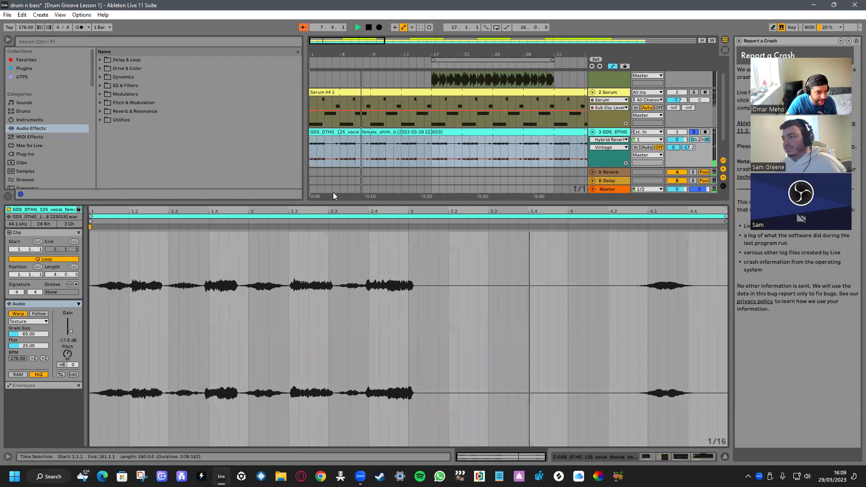
key("space")
key("ctrl+alt+l")
Search all browser results for "125 female" and preview the original feelthemusic_C and ohhh_b vocal samples
left_click(203, 42)
type("125")
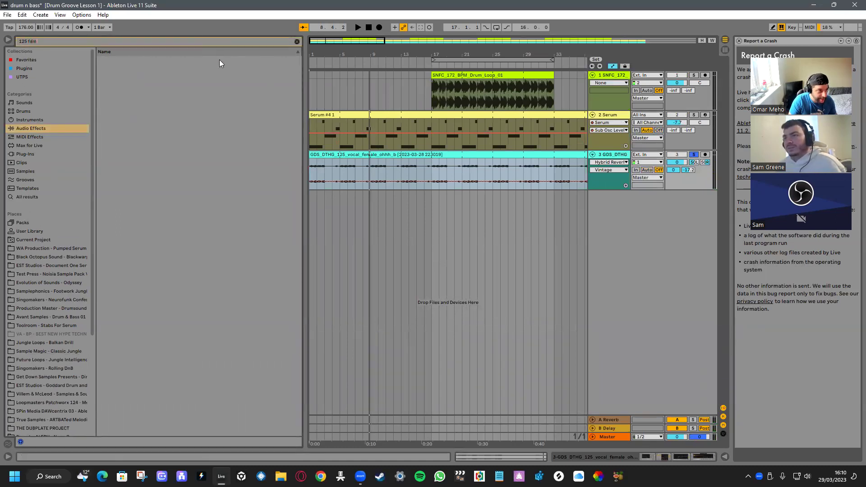
type(" female")
left_click(36, 198)
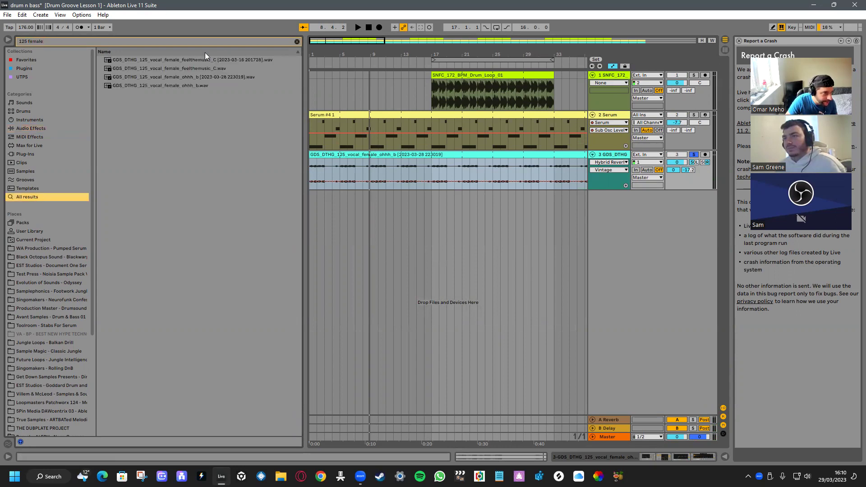
left_click(202, 64)
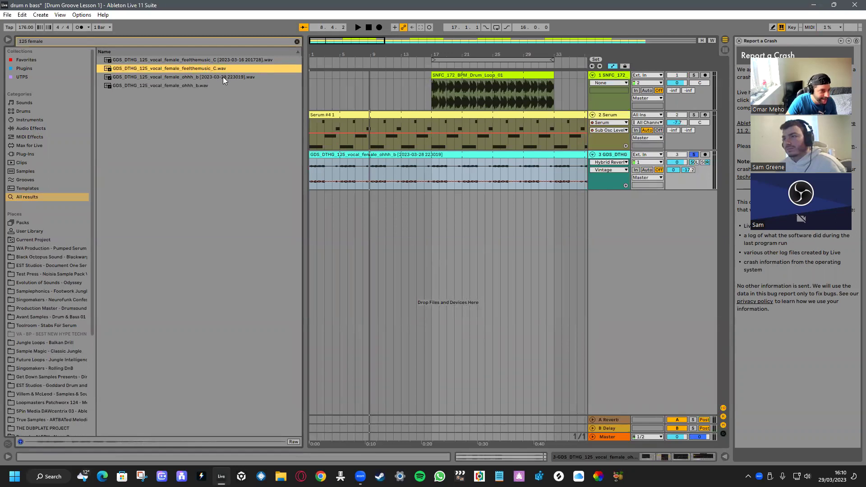
left_click(200, 86)
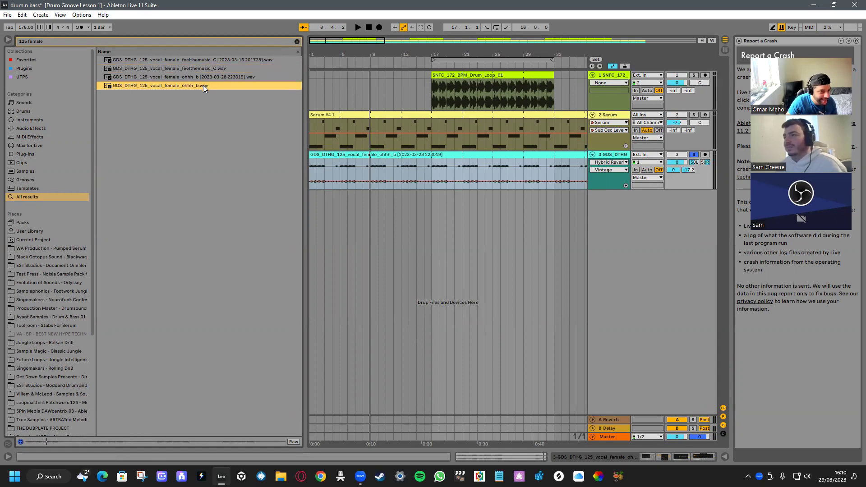
Play the soloed vocal track from bar 1 while viewing the clip's waveform, and close the clip details
left_click(310, 82)
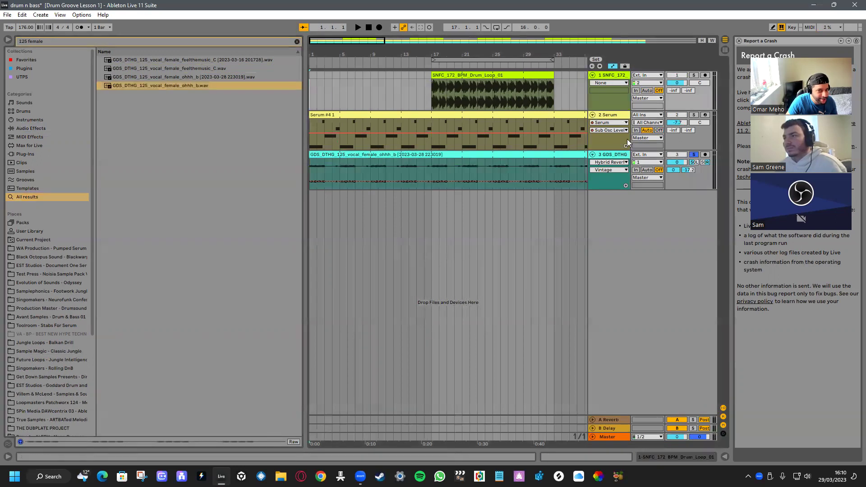
key("space")
double_click(362, 154)
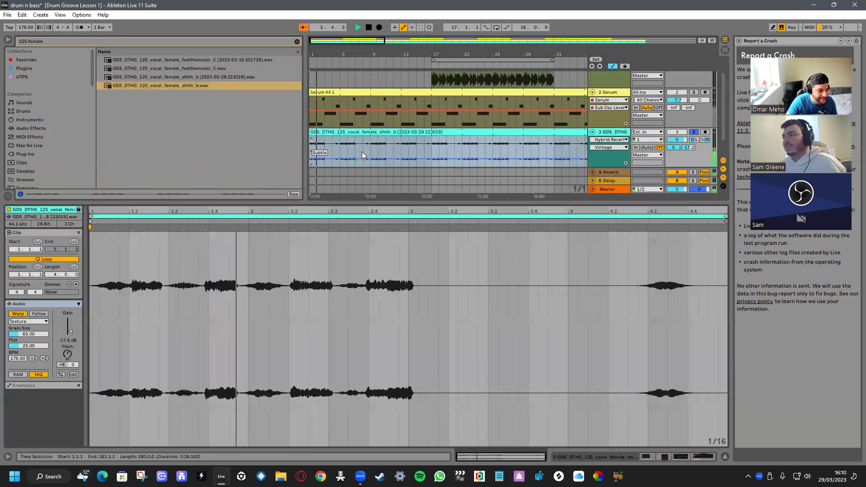
double_click(425, 202)
Unsolo the female vocal track and display its effects chain
left_click(694, 155)
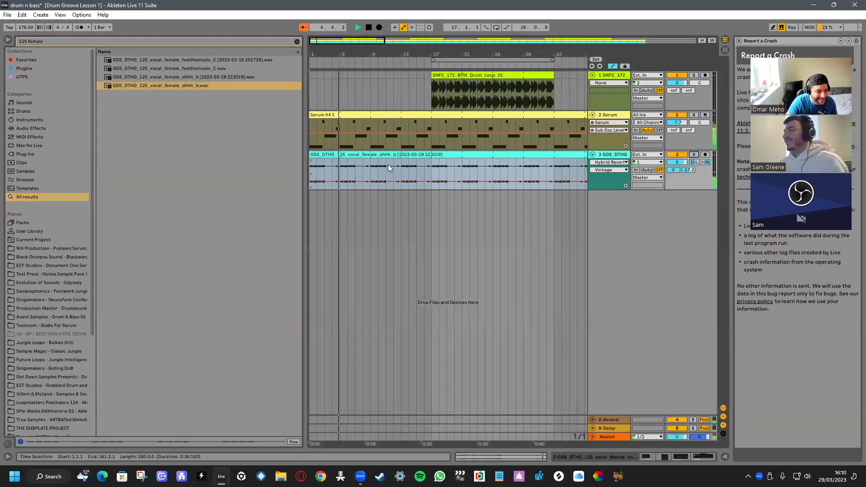
double_click(606, 154)
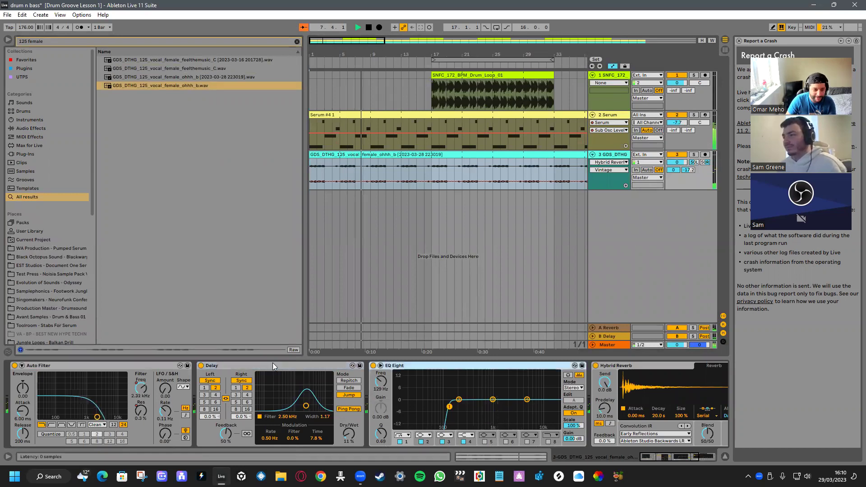
Review the vocal effects chain during playback, hide the automation lanes, and view Serum's devices with the full arrangement
scroll(273, 362, "down", 3)
scroll(274, 366, "up", 3)
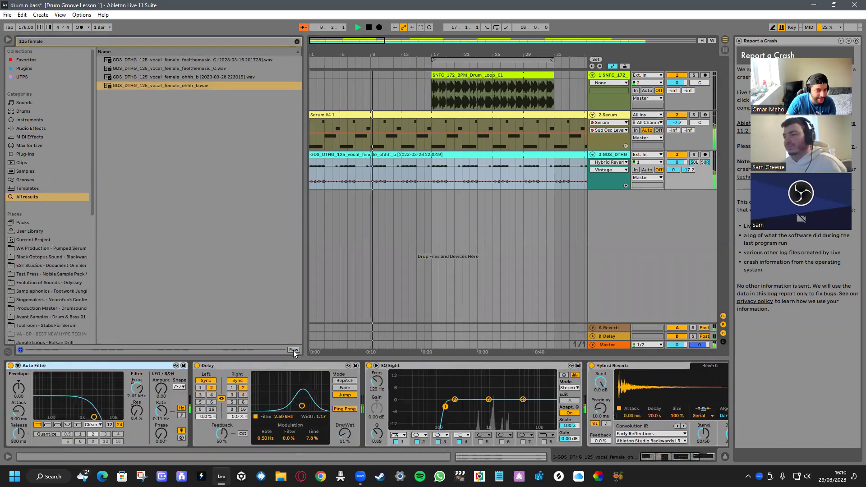
left_click(430, 243)
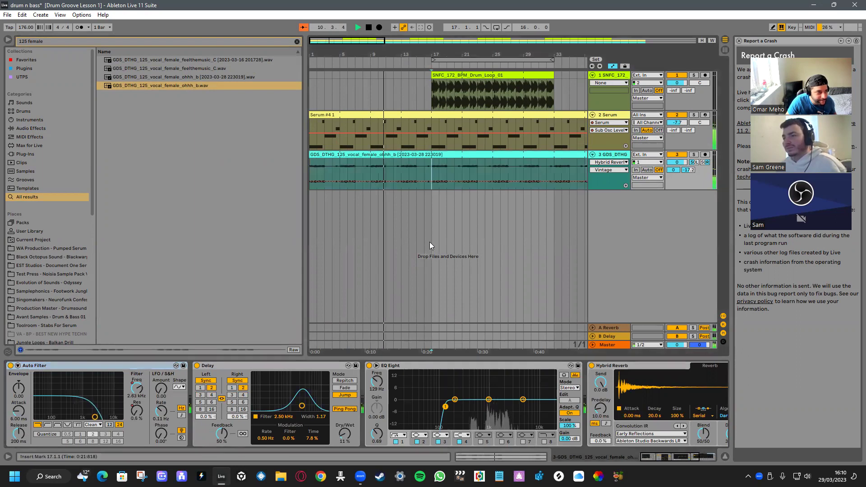
left_click(606, 114)
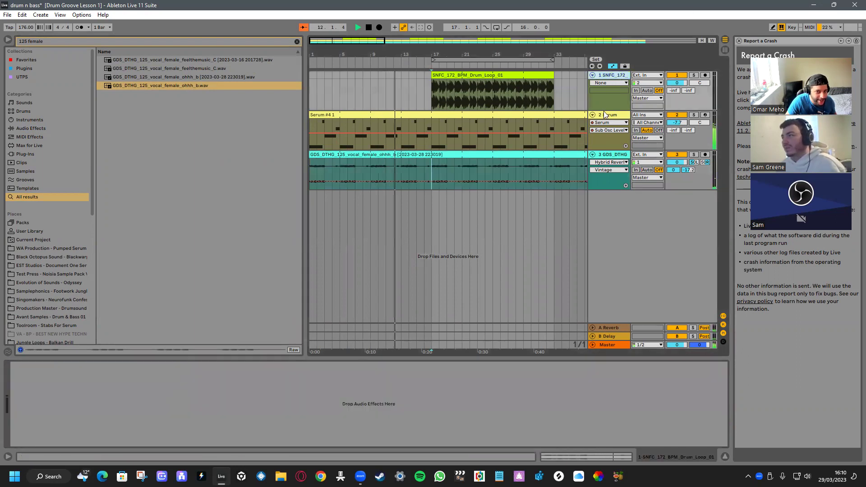
left_click(612, 67)
scroll(500, 123, "down", 5)
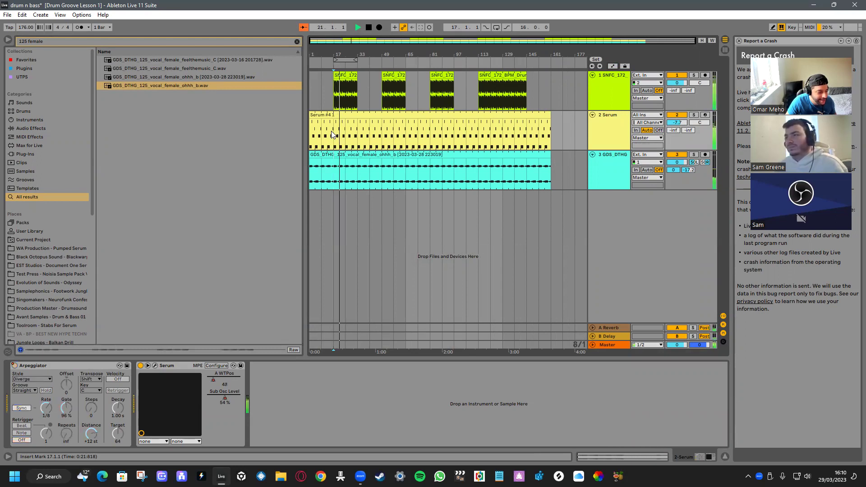
Play through the arrangement while viewing the vocal and drum loop tracks' devices, stop playback, and return to bar 1
left_click(617, 157)
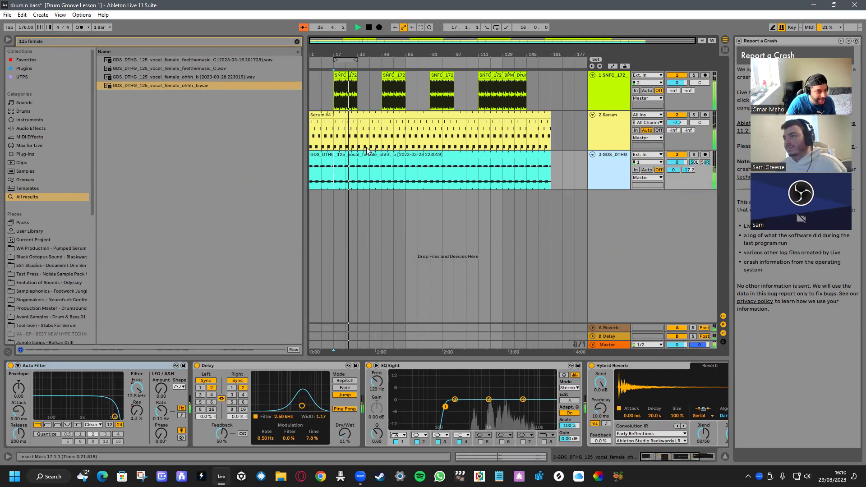
left_click(375, 98)
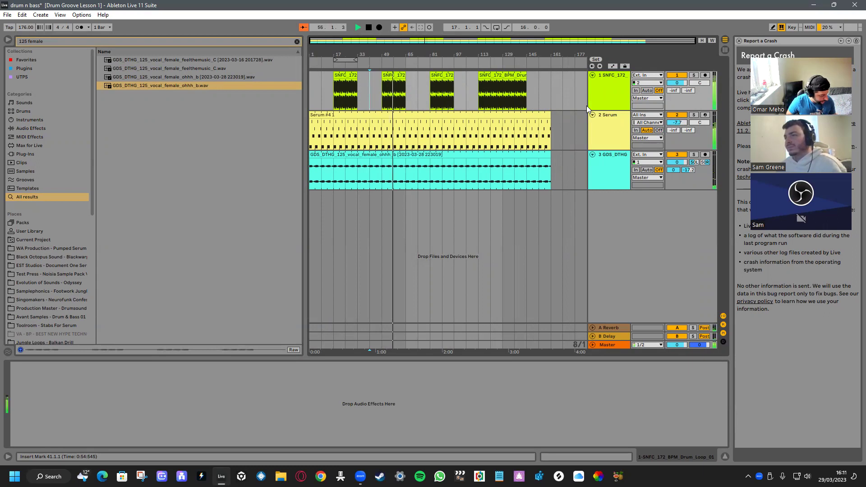
key("space")
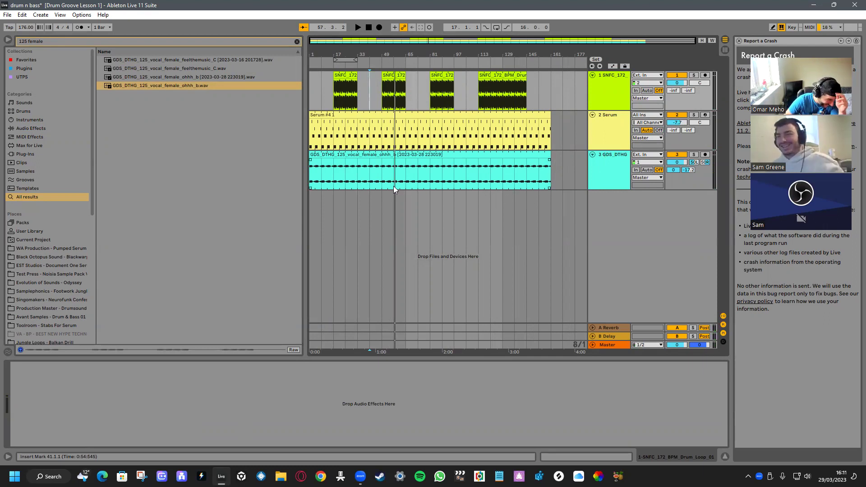
left_click(312, 82)
Create a new Live Set, saving the changes to "drum n bass"
left_click(19, 15)
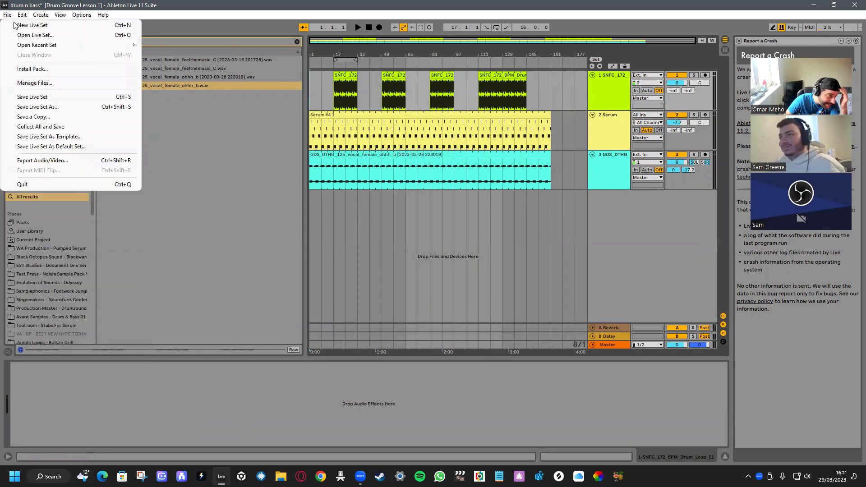
left_click(18, 186)
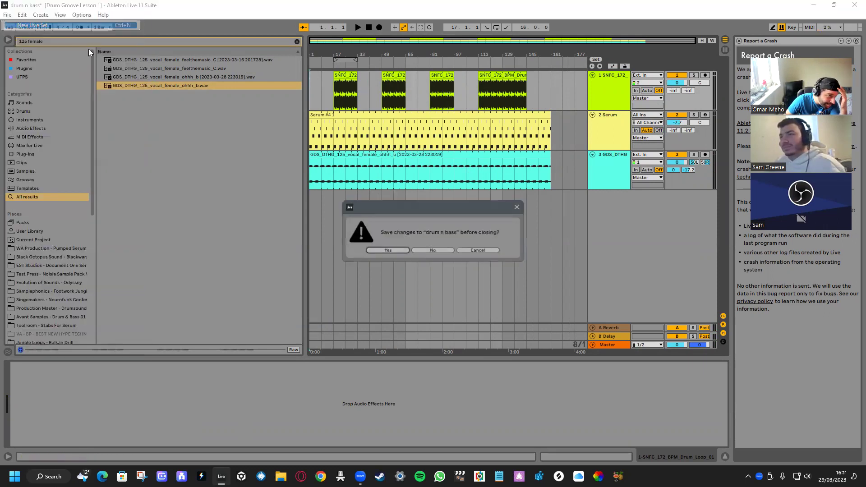
left_click(387, 250)
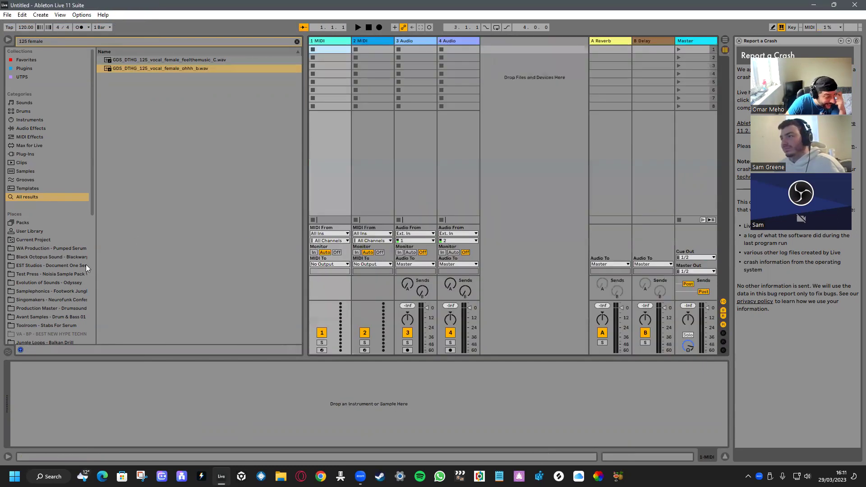
Clear the "125 female" browser search and open the Samplephonics - Footwork Jungle sample folder
scroll(67, 295, "down", 3)
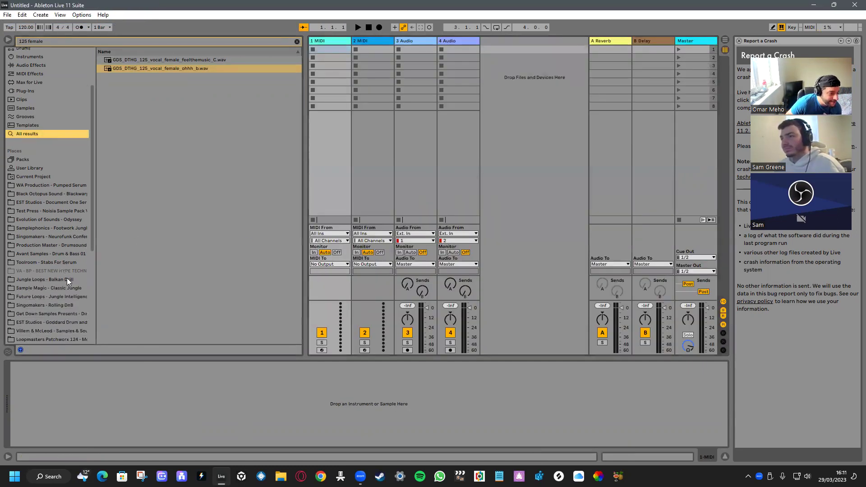
left_click(68, 278)
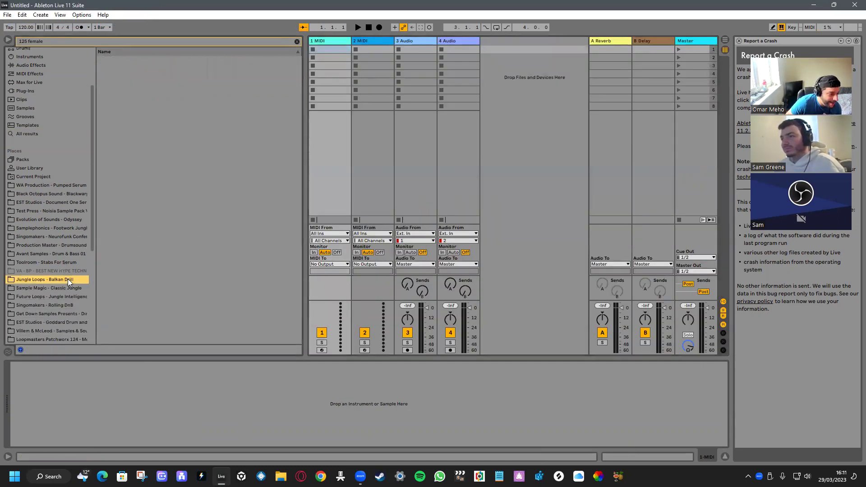
left_click(296, 42)
scroll(65, 277, "down", 3)
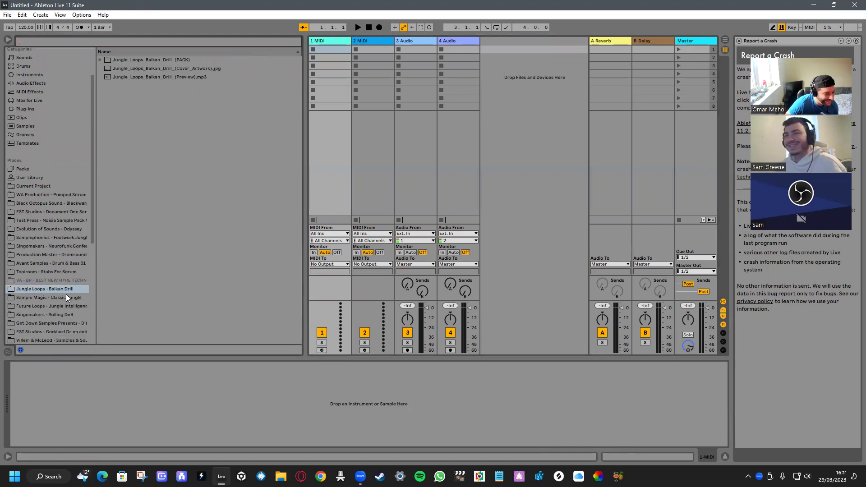
left_click(72, 280)
left_click(61, 237)
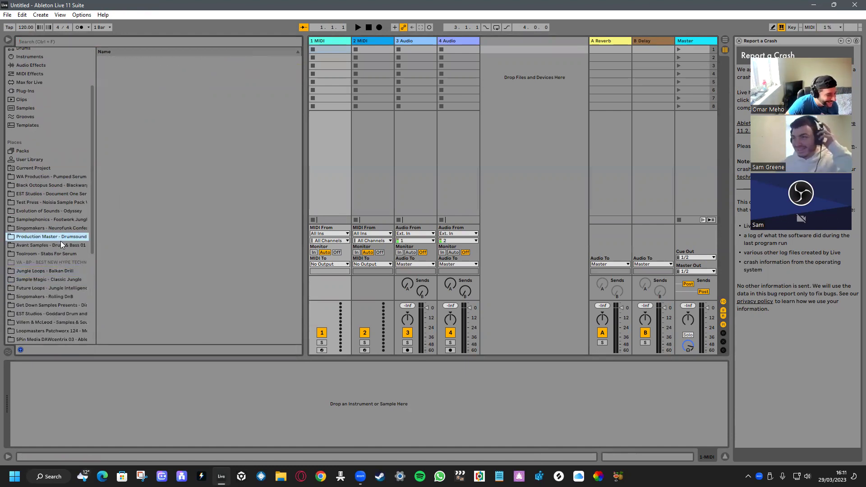
left_click(57, 220)
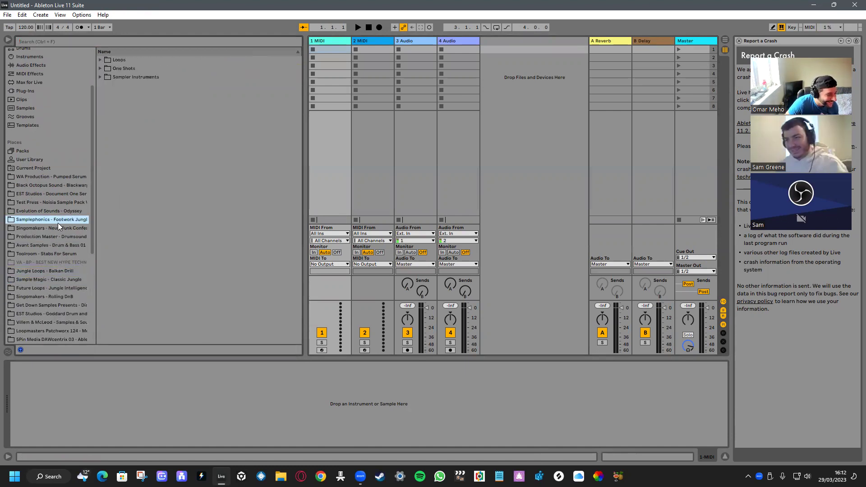
Expand the Loops and Breaks folders and preview 160_Break_SP_01.wav
left_click(99, 60)
left_click(105, 67)
left_click(111, 75)
left_click(104, 68)
left_click(106, 77)
left_click(106, 77)
left_click(106, 86)
left_click(113, 94)
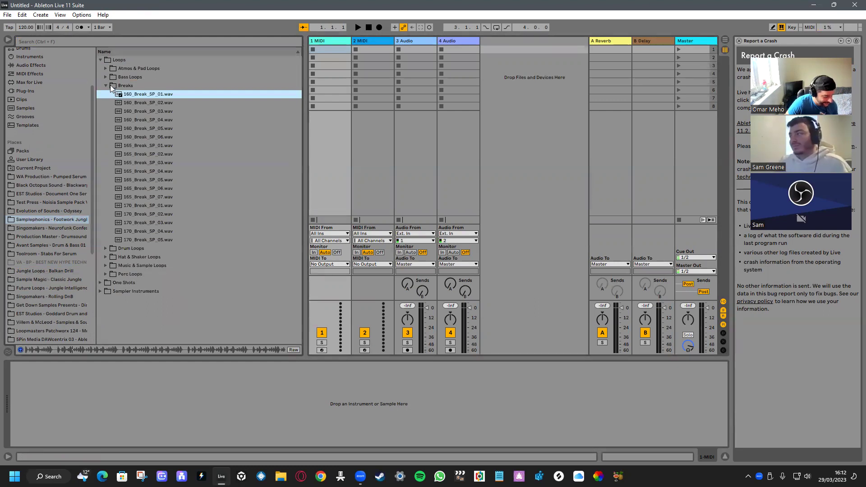
Place 160_Break_SP_01.wav at bar 1 of track 4 in Arrangement View, extend it to bar 33, and loop that range
key("Tab")
left_click_drag(138, 94, 313, 197)
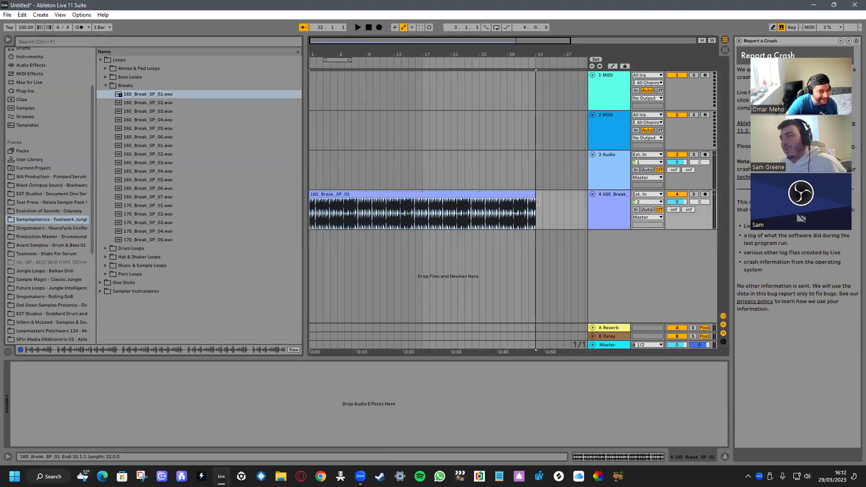
right_click(373, 194)
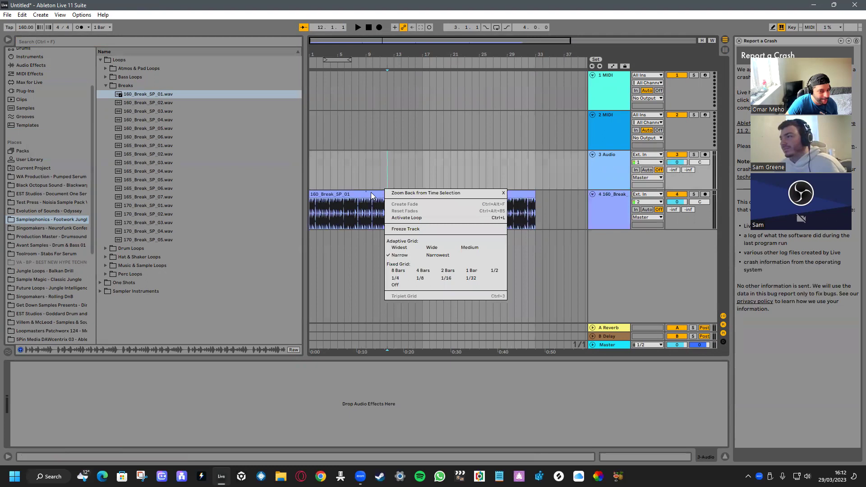
left_click(396, 320)
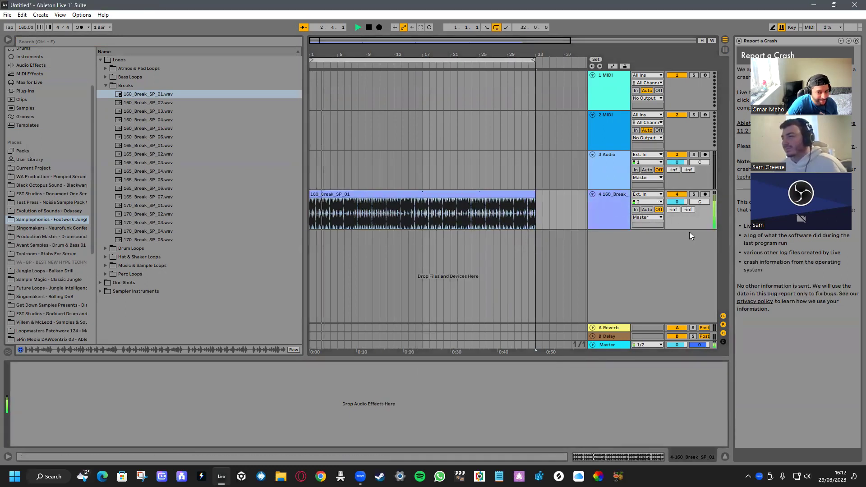
Lower the master volume to about -2.8 dB, try a Reverb send on the break track, and stop playback
left_click_drag(676, 345, 676, 354)
mouse_move(674, 209)
left_mouse_down()
mouse_move(674, 190)
mouse_move(674, 217)
left_mouse_up()
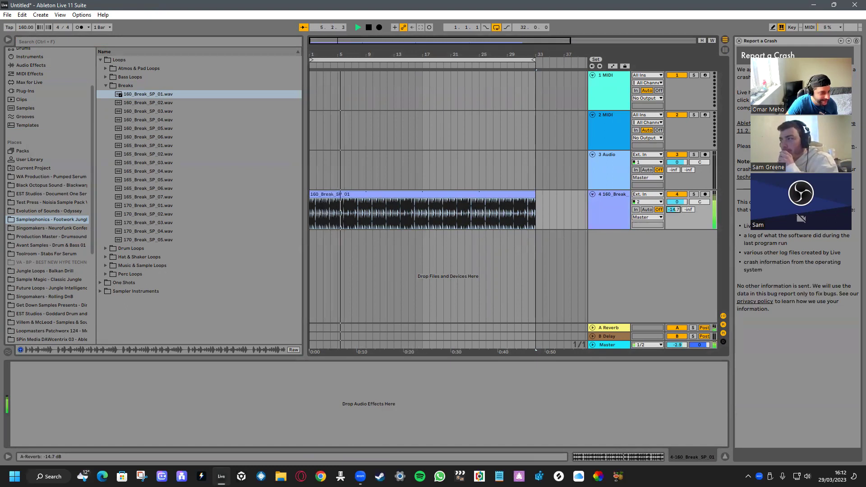
key("space")
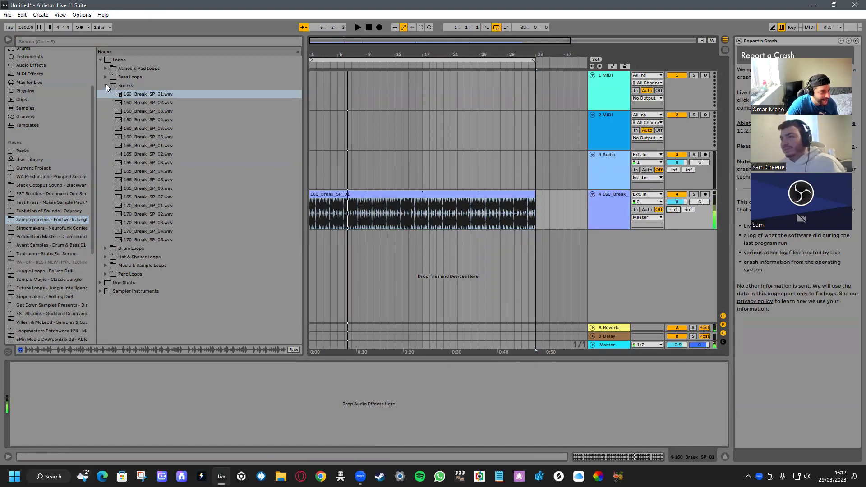
Preview the loops in the Bass Loops folder from 160_Cm_Bass_01.wav through 160_Fm_Bass_SP_02.wav
left_click(104, 77)
left_click(109, 85)
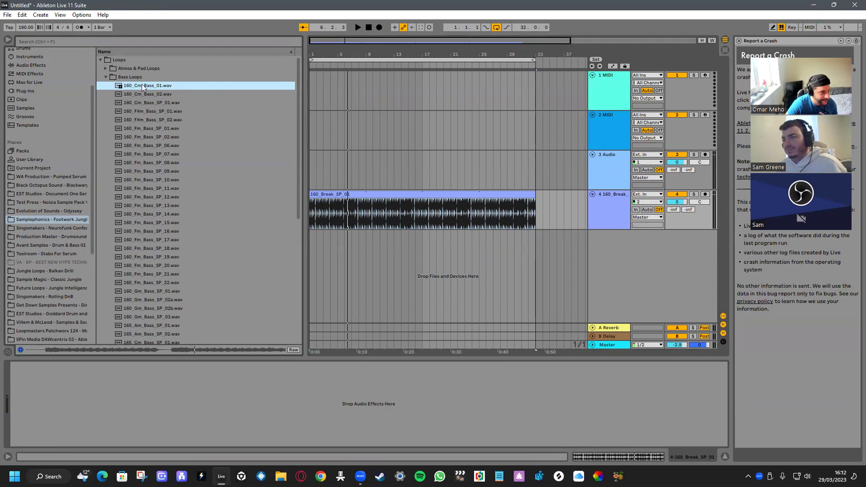
left_click(145, 93)
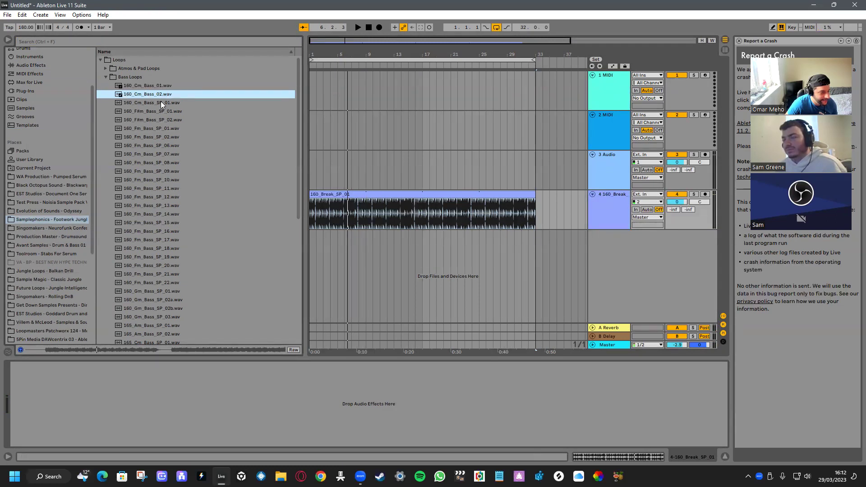
left_click(161, 102)
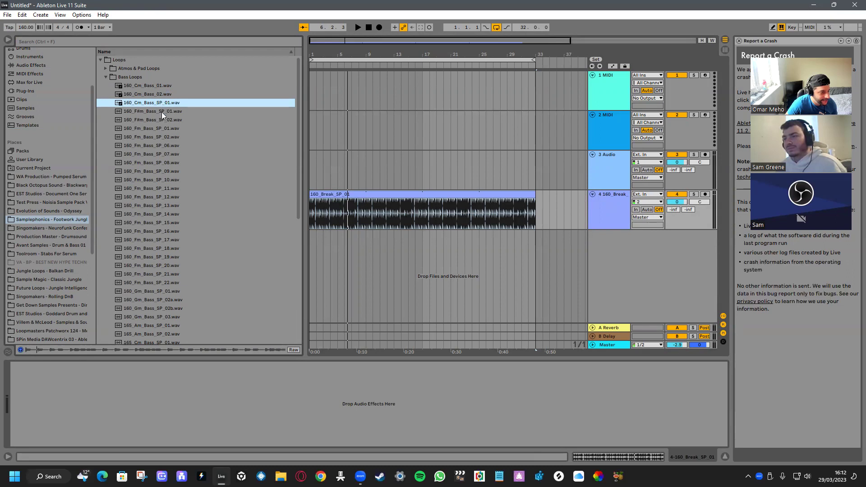
left_click(161, 112)
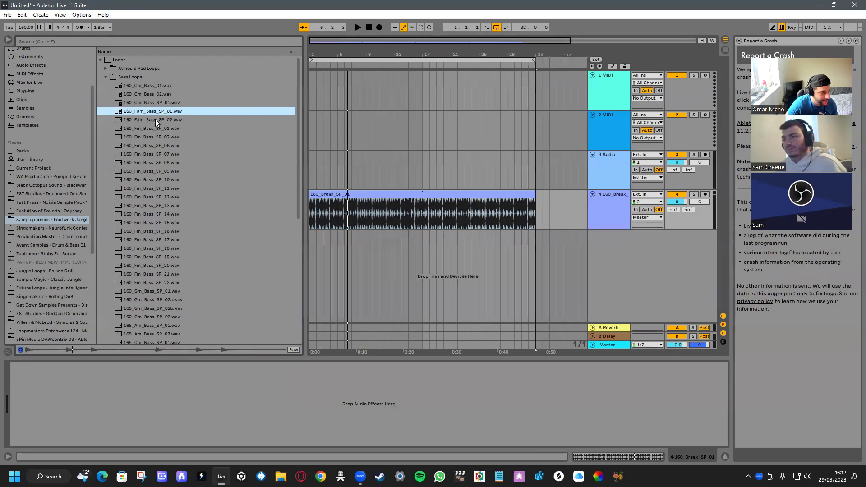
left_click(156, 120)
left_click(160, 128)
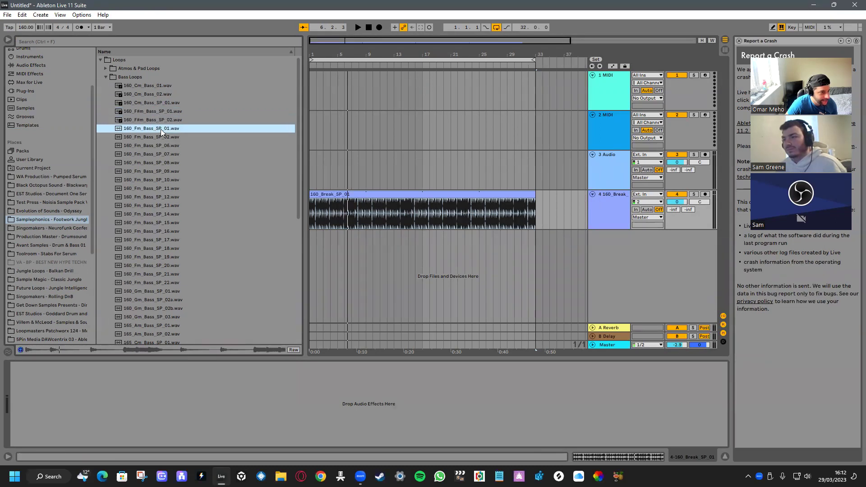
left_click(167, 137)
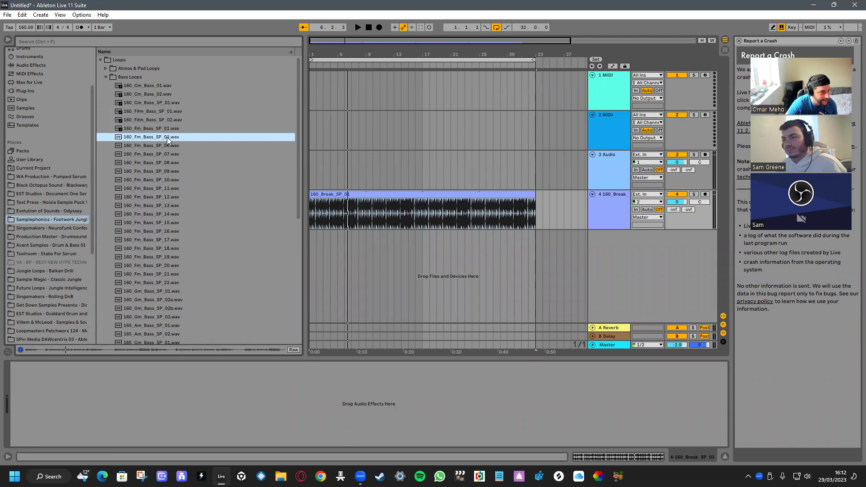
Collapse the Bass Loops folder and look through the Atmos & Pad Loops folder
left_click(105, 77)
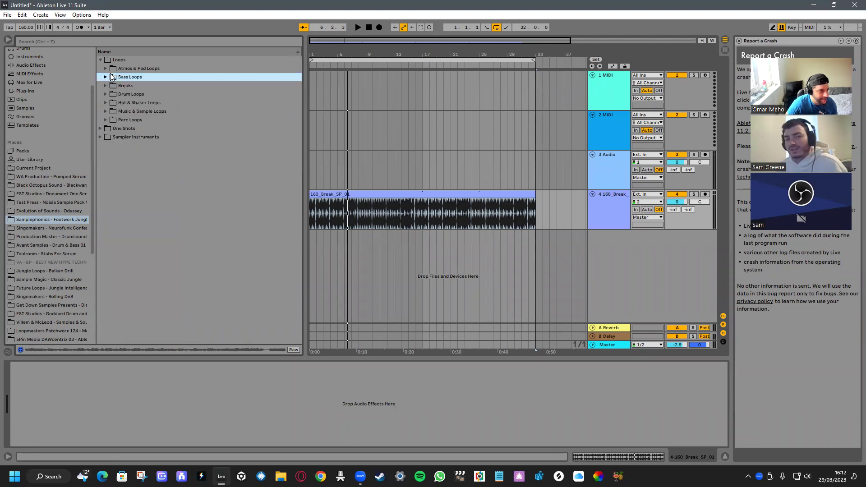
left_click(105, 69)
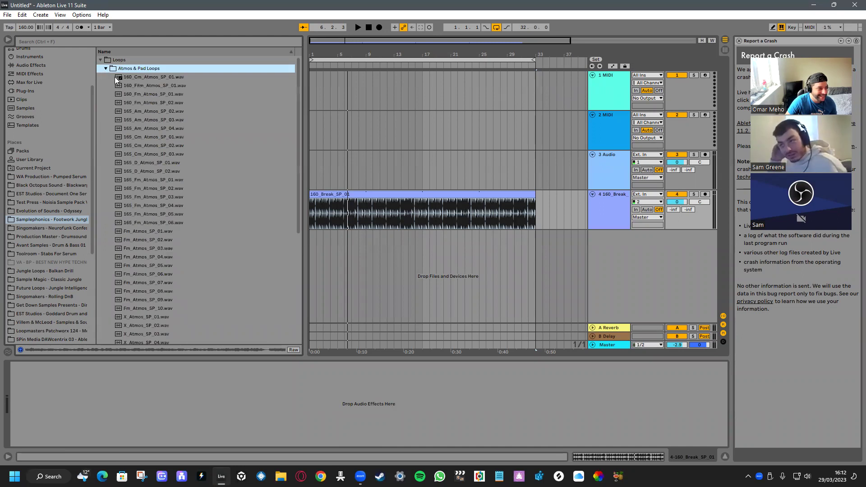
left_click(106, 68)
Place 160_Cm_Bass_01.wav at bar 1 on a new track below the break, extend it to bar 33, and play both loops
left_click(105, 77)
left_click_drag(144, 85, 310, 236)
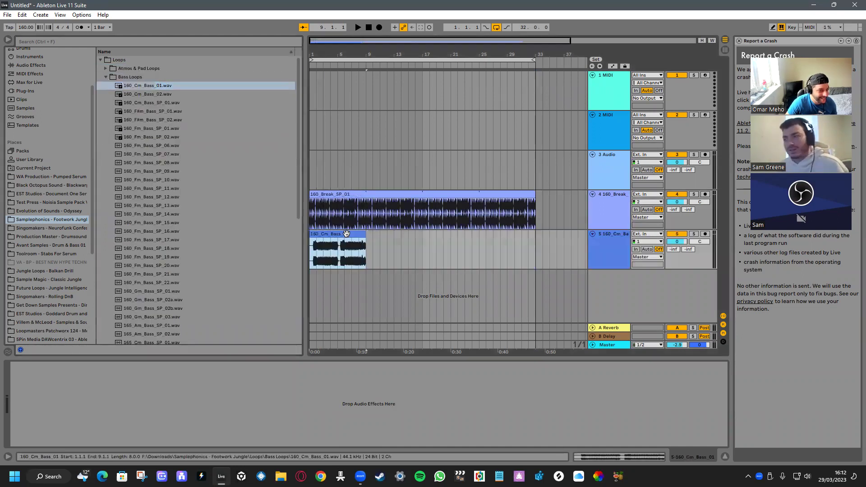
left_click_drag(366, 234, 535, 235)
key("space")
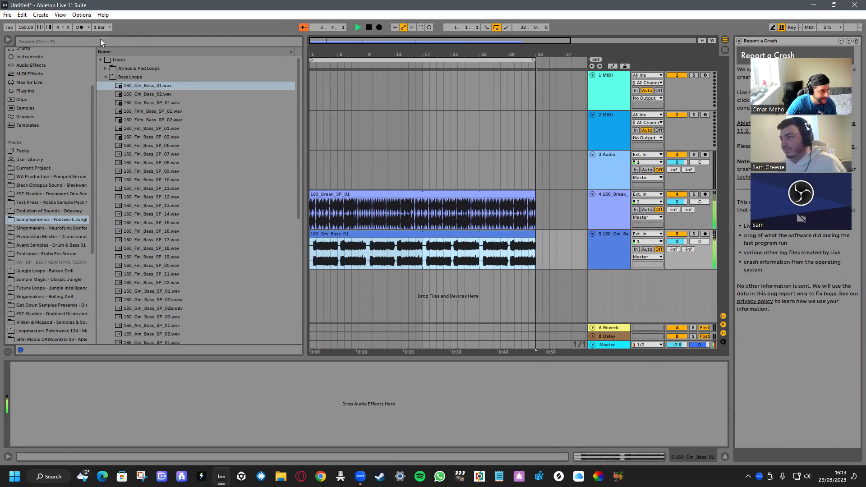
Search all results for "comp" and add a Compressor to the 160_Cm_Bass_01 track
left_click(41, 42)
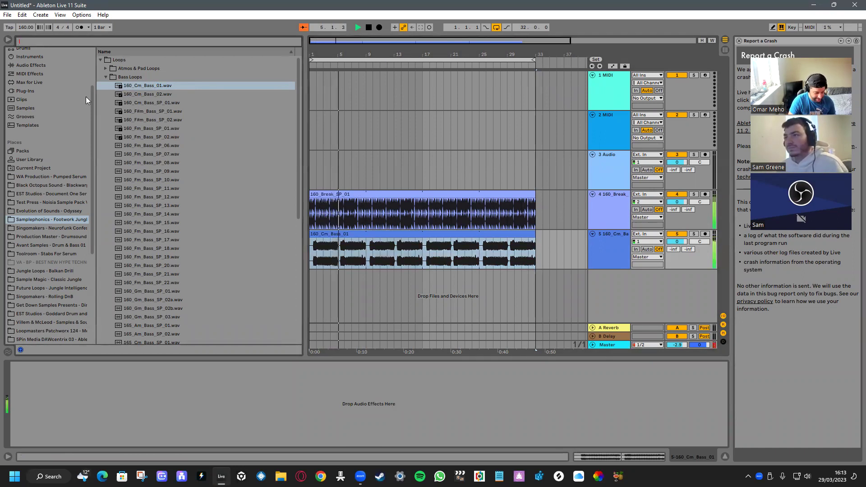
type("comp")
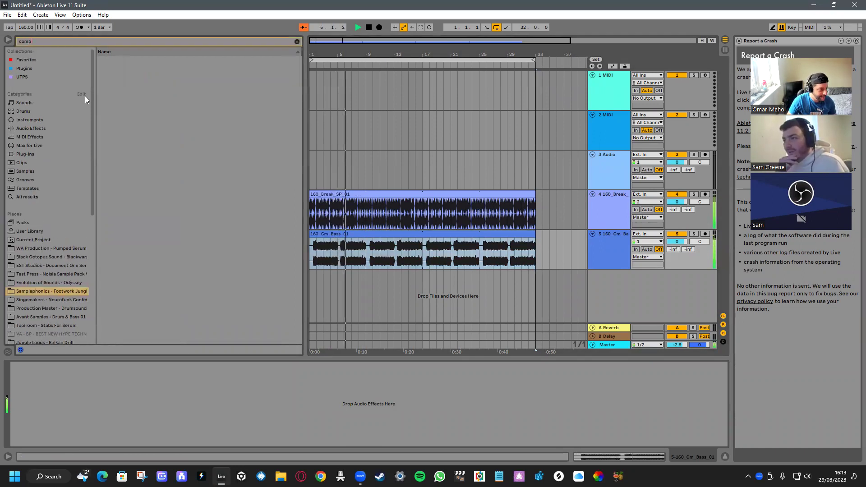
left_click(26, 196)
left_click(124, 60)
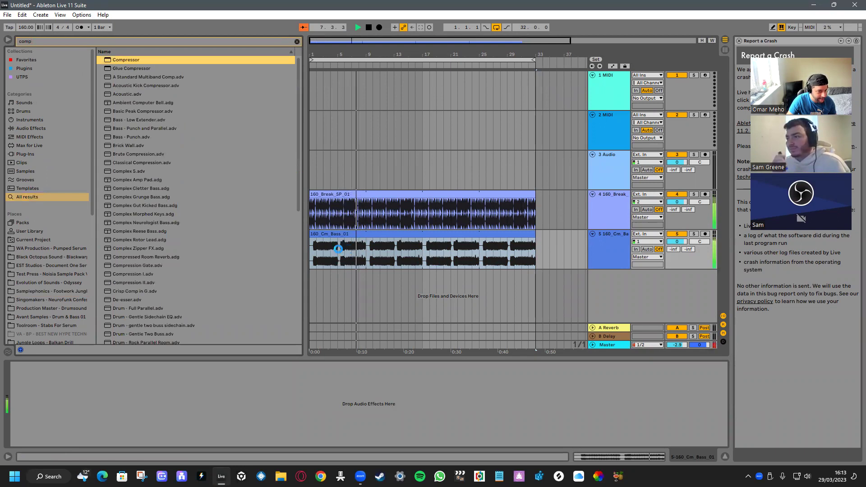
key("Return")
Split the break clip at bar 5 and move its first four bars onto a new audio track below
left_click(338, 207)
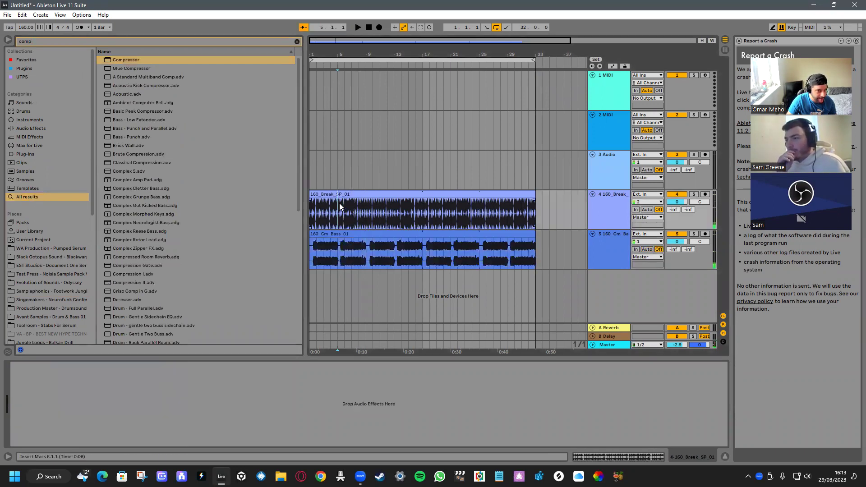
key("ctrl+e")
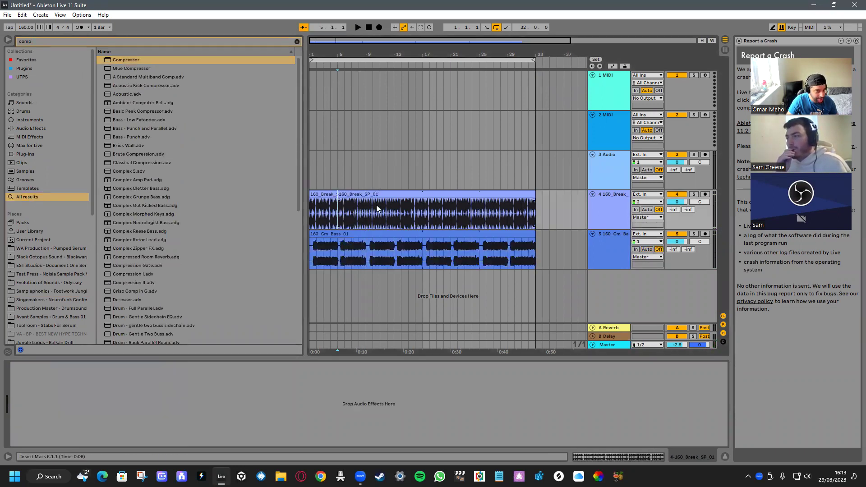
right_click(620, 226)
left_click(648, 288)
left_click_drag(334, 194, 334, 234)
Convert the four-bar break clip's drums to a new MIDI track and move the audio clip back onto the break track
right_click(334, 235)
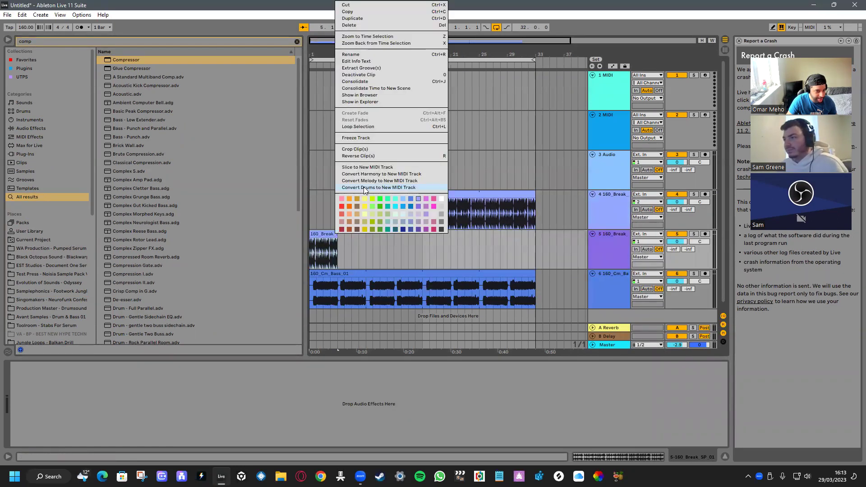
left_click(405, 188)
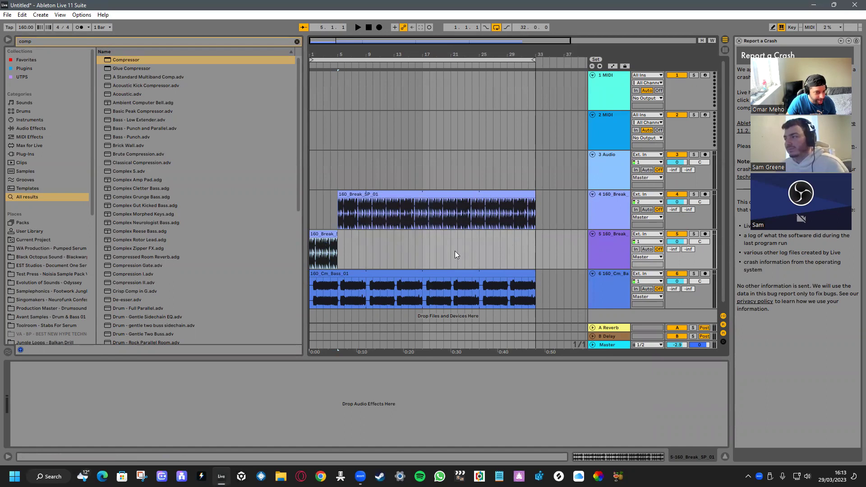
left_click_drag(331, 251, 332, 215)
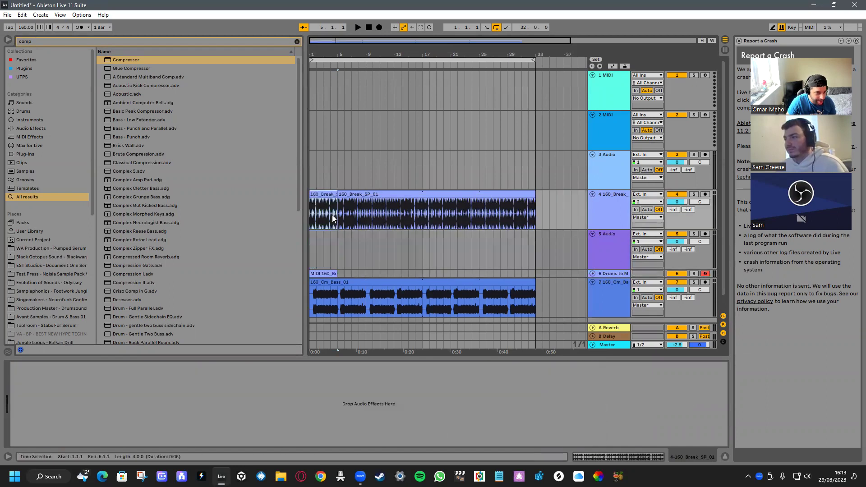
Enlarge the converted drum MIDI track, solo it and play it from the start
left_click_drag(616, 277, 616, 317)
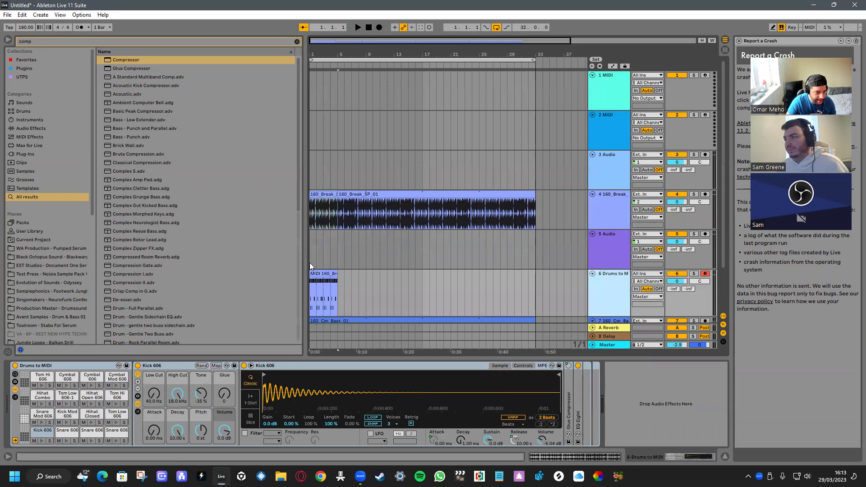
scroll(623, 307, "down", 1)
left_click(693, 257)
key("space")
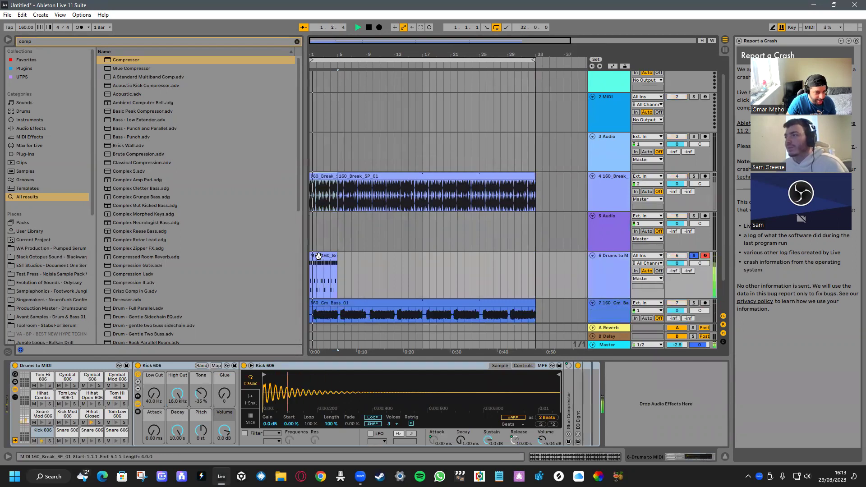
Open the converted drum MIDI clip and delete all hi-hat and snare notes so only the Kick 606 notes remain
double_click(319, 255)
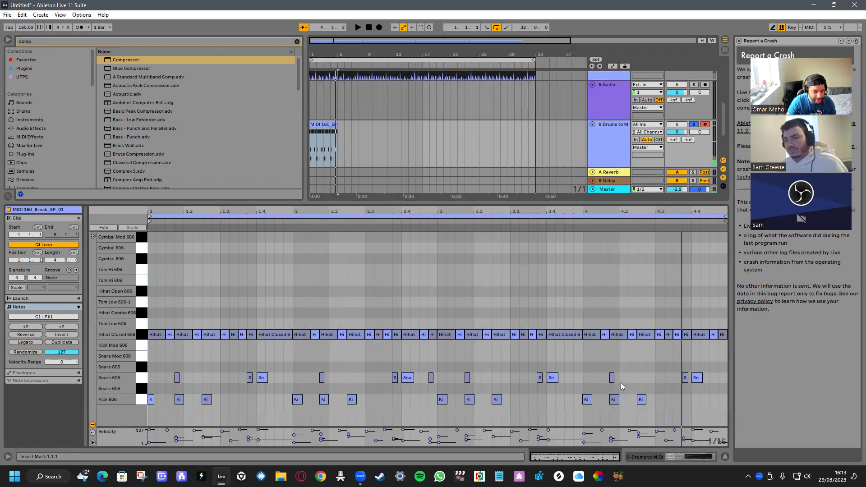
key("space")
left_click_drag(620, 383, 87, 324)
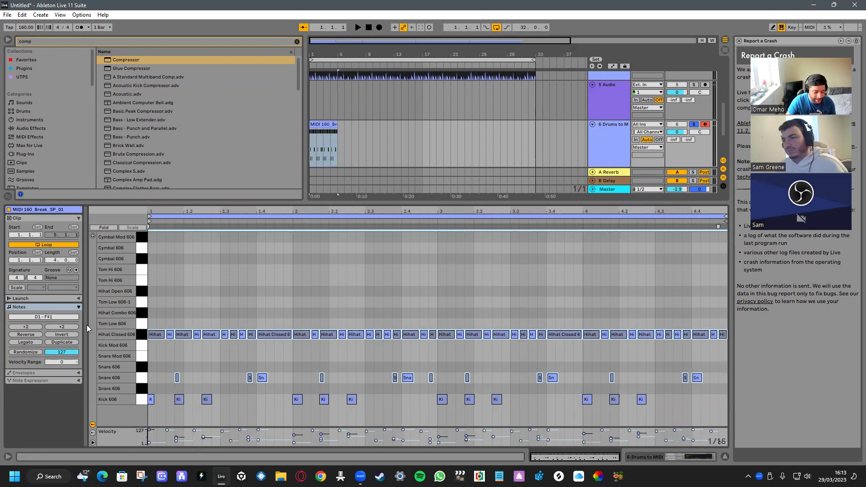
key("Delete")
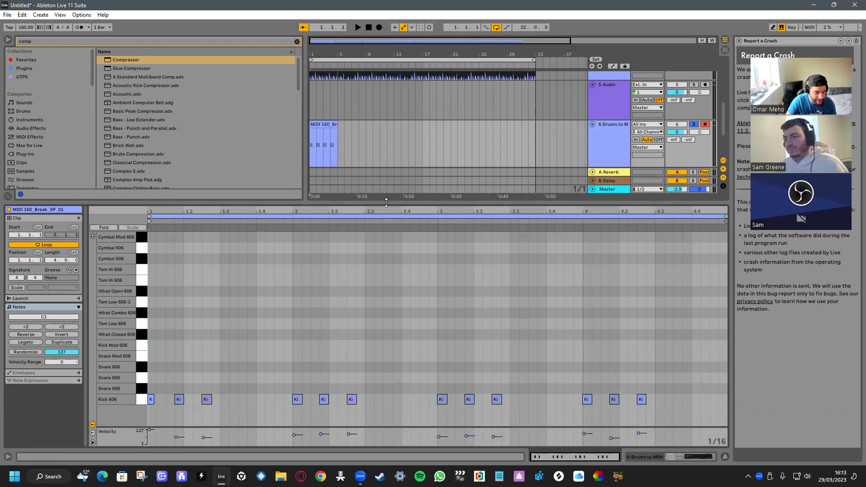
double_click(348, 203)
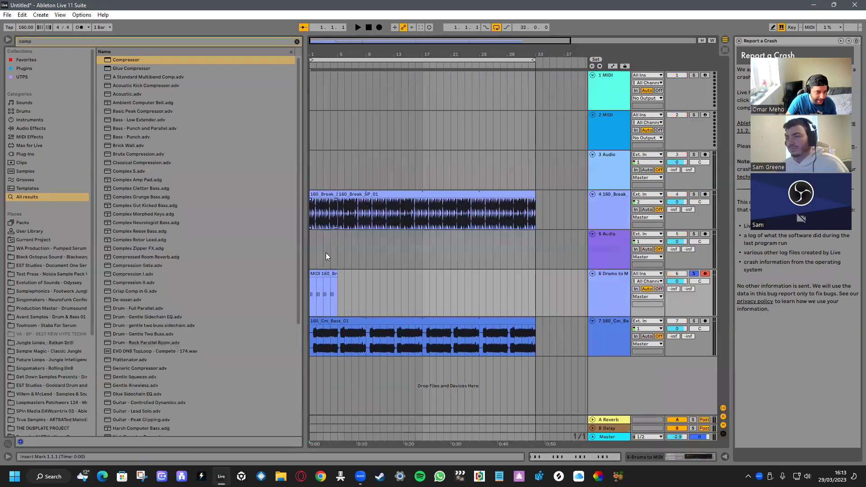
Extend the kick MIDI clip to bar 33 and lower its track volume to -62.0 dB
left_click_drag(336, 281, 532, 282)
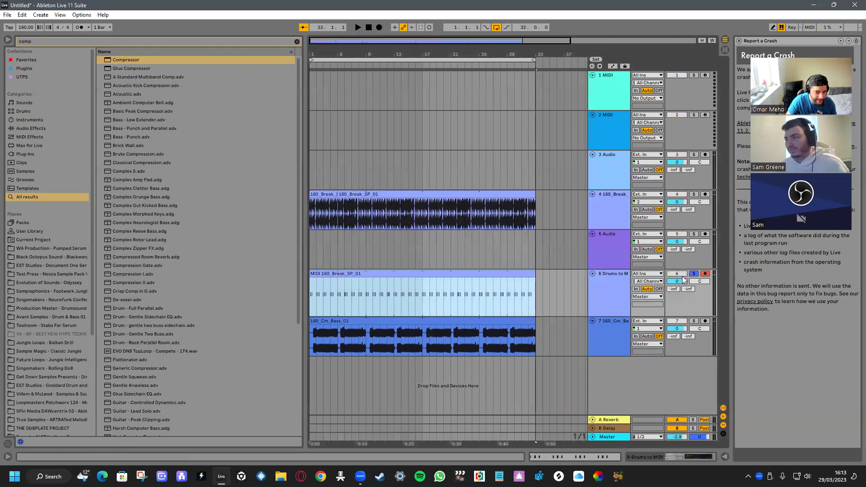
left_click_drag(683, 281, 685, 283)
Rename the kick MIDI track "ghost kick" and move it directly above the break track
left_click(620, 277)
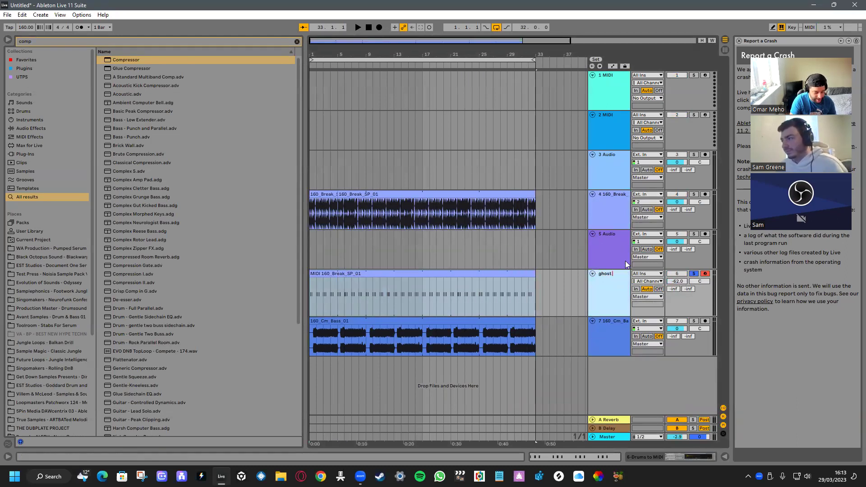
type("ck")
key("Return")
left_click_drag(625, 261, 599, 208)
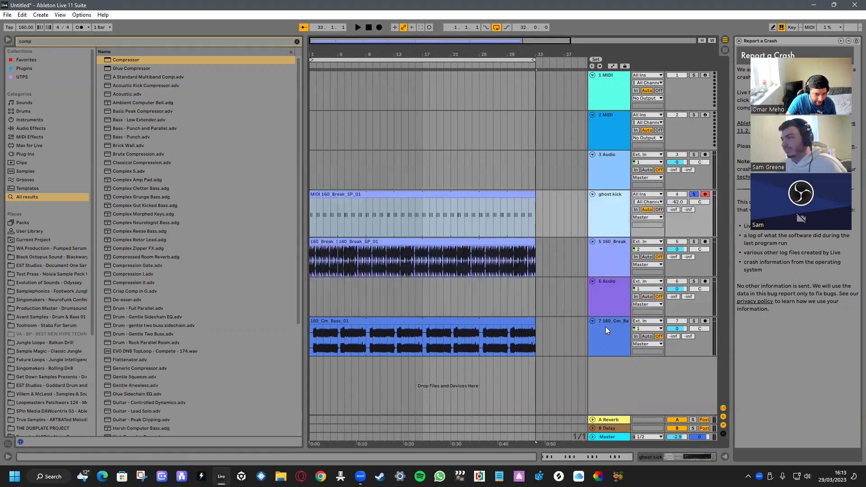
On the bass track's Compressor, lower the threshold to about -26.3 dB and enable the sidechain with audio from ghost kick
double_click(609, 329)
left_click(40, 440)
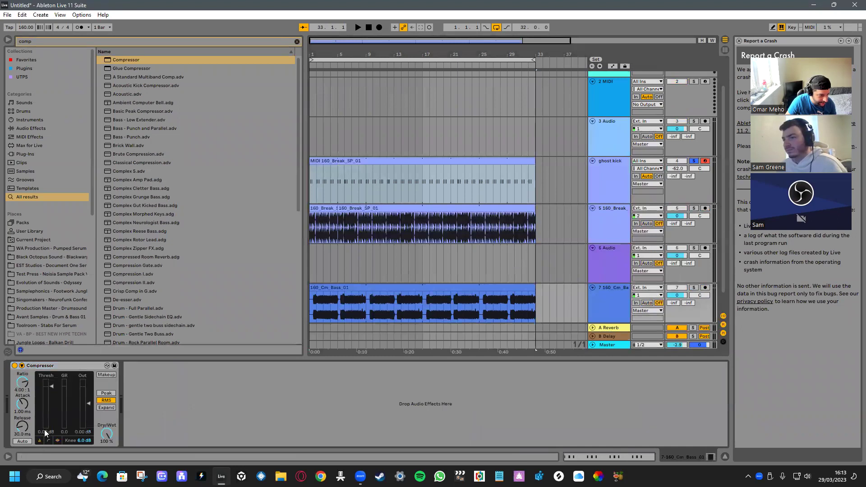
left_click(21, 366)
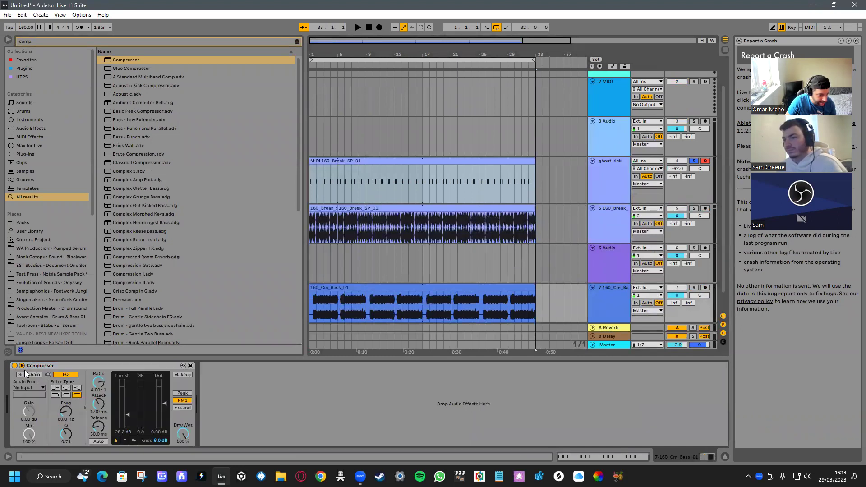
left_click(43, 389)
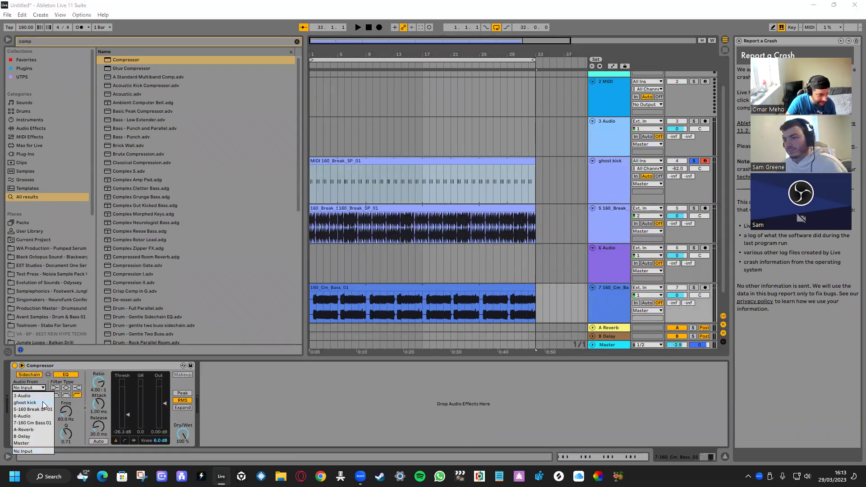
left_click(45, 403)
Play the loops with the ghost kick unsoloed, set the Compressor threshold to about -21.3 dB, and stop playback
key("space")
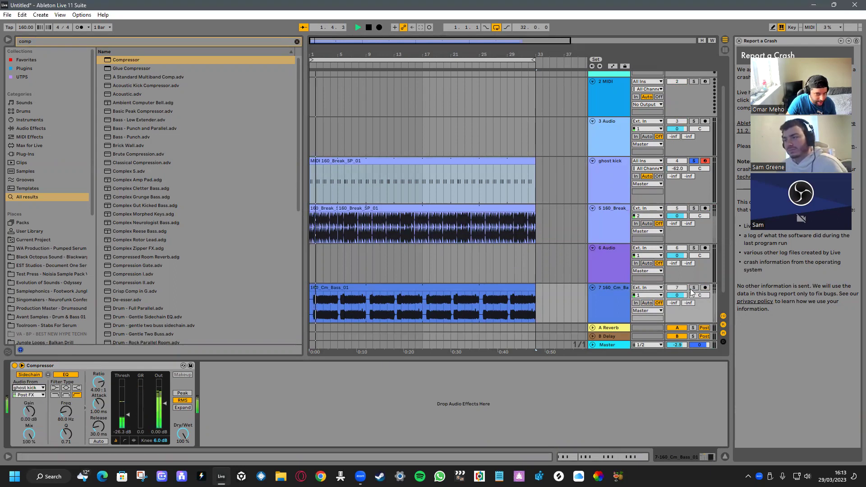
mouse_move(120, 407)
left_mouse_down()
mouse_move(120, 400)
mouse_move(120, 415)
left_mouse_up()
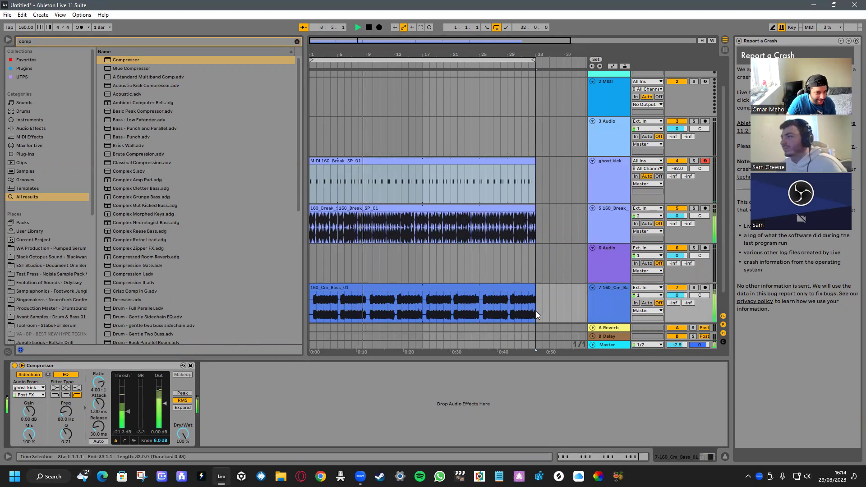
key("space")
Extend the ghost kick, break and bass clips to bar 161 and play the arrangement briefly from the start
left_click(562, 160)
mouse_move(535, 165)
left_mouse_down()
mouse_move(637, 169)
mouse_move(496, 180)
mouse_move(519, 220)
mouse_move(524, 318)
left_mouse_up()
key("w")
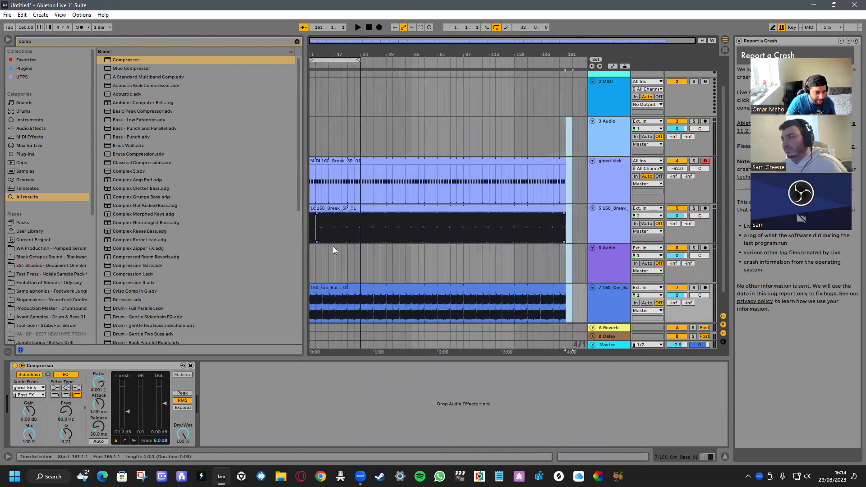
left_click(309, 255)
key("space")
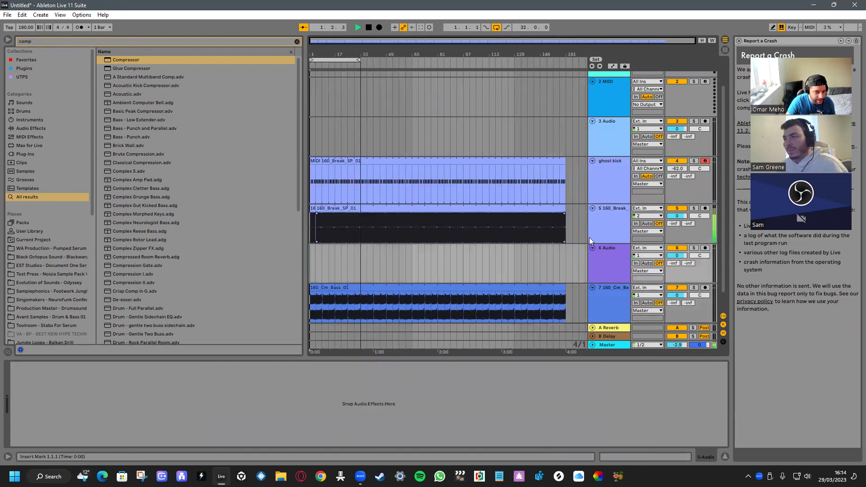
scroll(318, 257, "up", 8)
key("space")
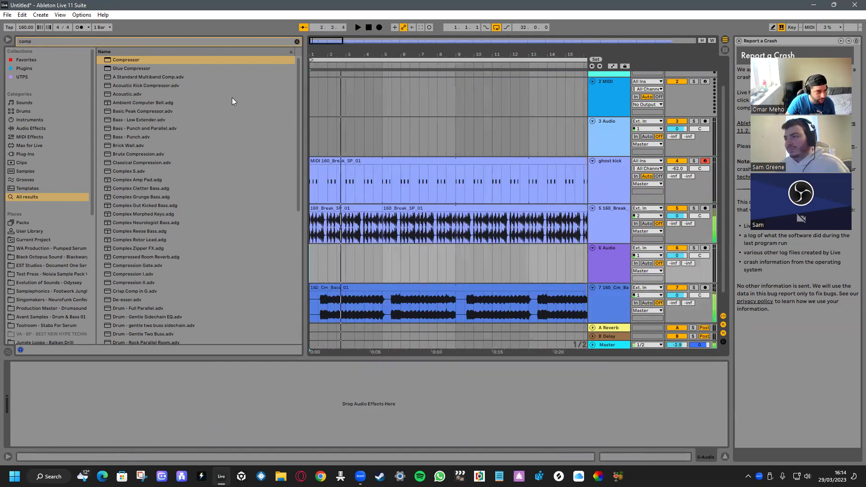
Search the browser for "drum" and add a Drum Buss to the break track
left_click(201, 44)
key("BackSpace")
key("BackSpace")
key("BackSpace")
key("BackSpace")
type("drum")
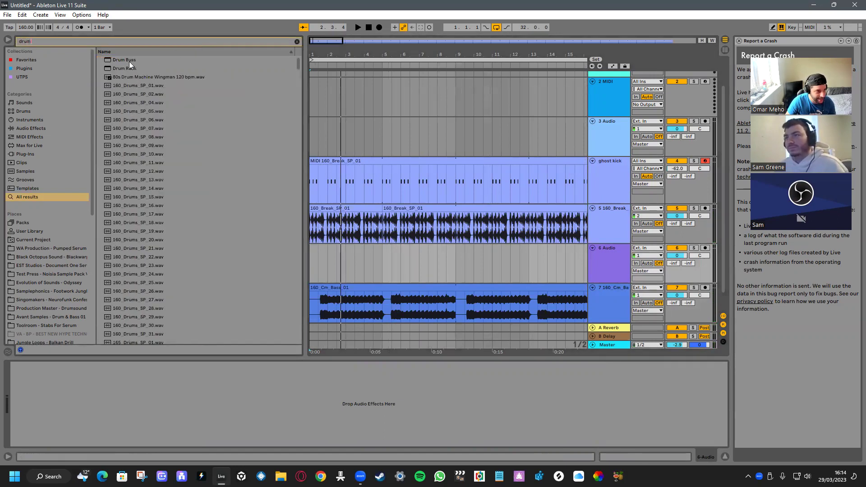
left_click_drag(129, 62, 229, 89)
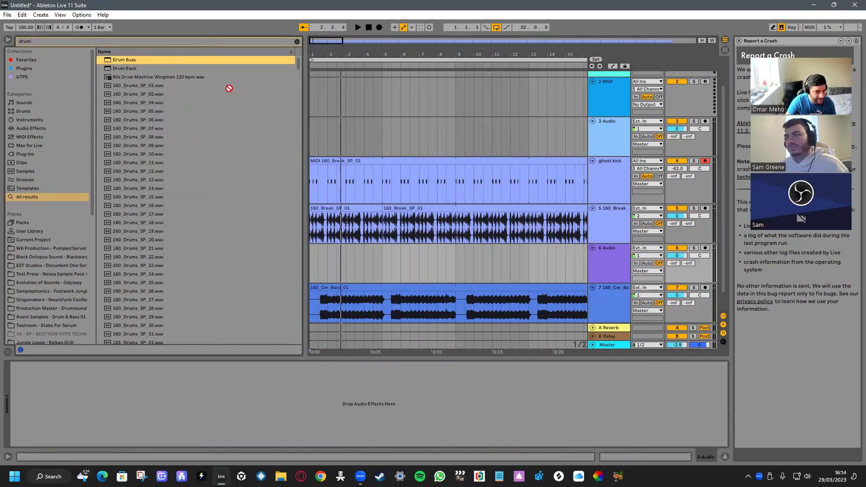
left_click_drag(334, 228, 328, 239)
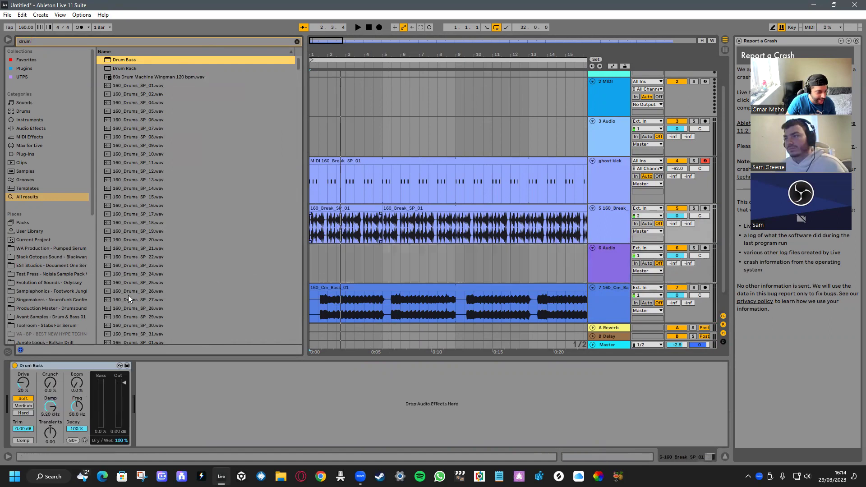
Solo and play the break while setting the Drum Buss Boom to 100% at 73.6 Hz, Damp to 20.0 kHz and Transients to -1.00
left_click_drag(50, 383, 50, 369)
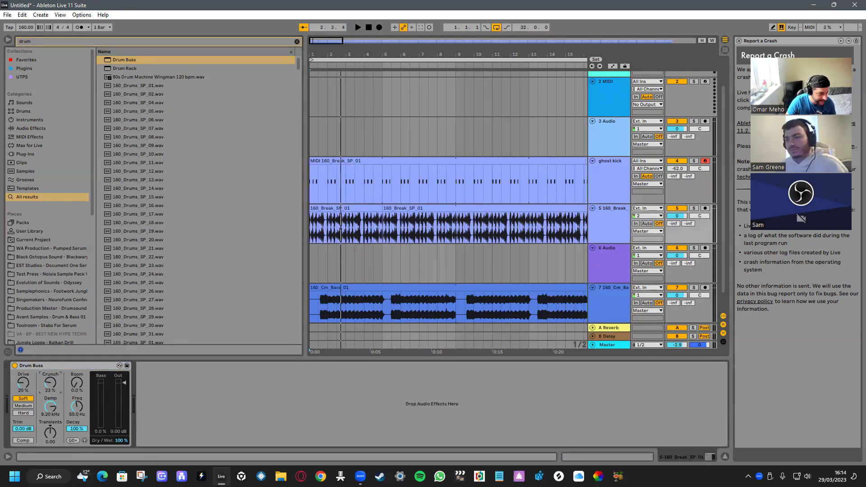
double_click(53, 381)
left_click_drag(79, 382, 79, 380)
left_click(695, 210)
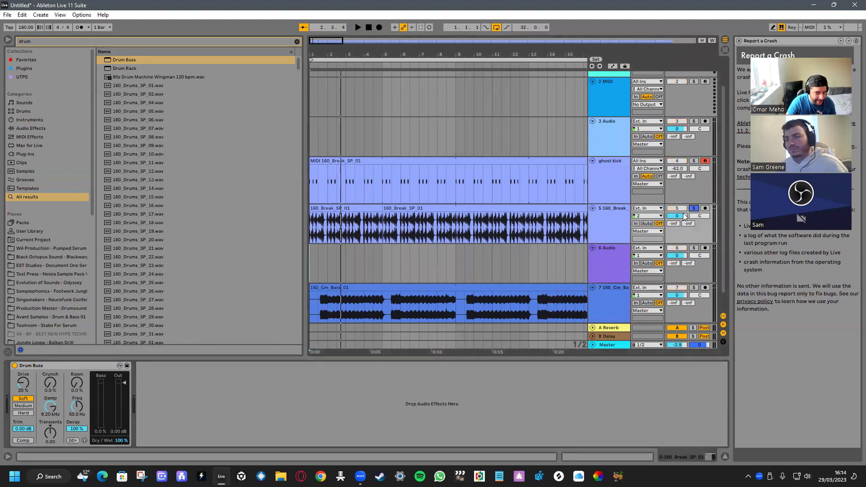
key("space")
mouse_move(79, 385)
left_mouse_down()
mouse_move(78, 401)
mouse_move(78, 381)
left_mouse_up()
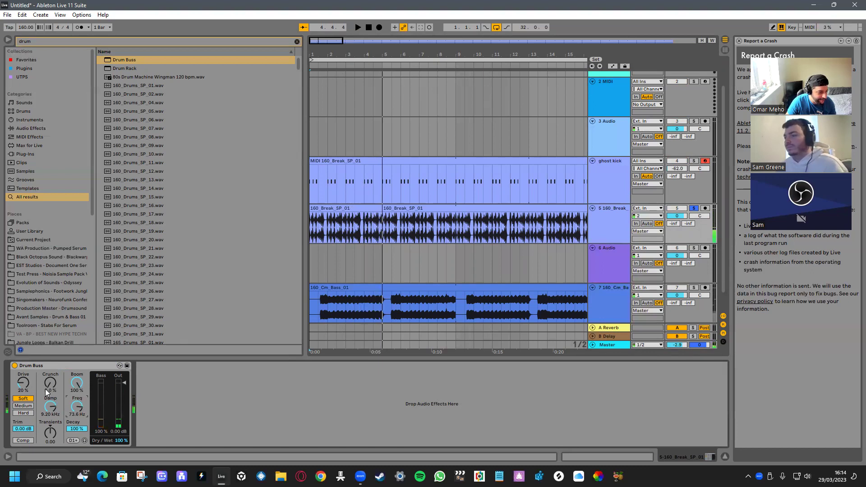
mouse_move(43, 383)
left_mouse_down()
mouse_move(44, 356)
mouse_move(50, 419)
mouse_move(50, 391)
left_mouse_up()
left_click_drag(50, 433, 50, 456)
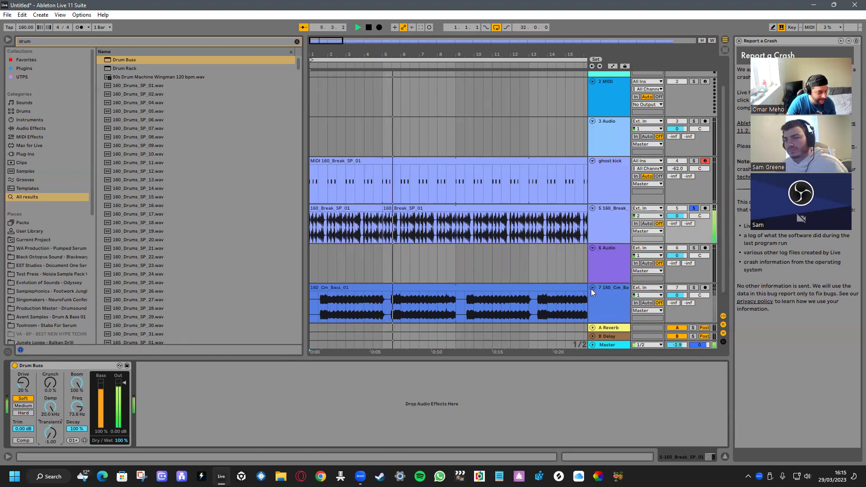
Unsolo the break track, return the Drum Buss Transients to neutral, and set Boom to 35% at 46.8 Hz
left_click(694, 208)
left_click_drag(54, 433, 54, 415)
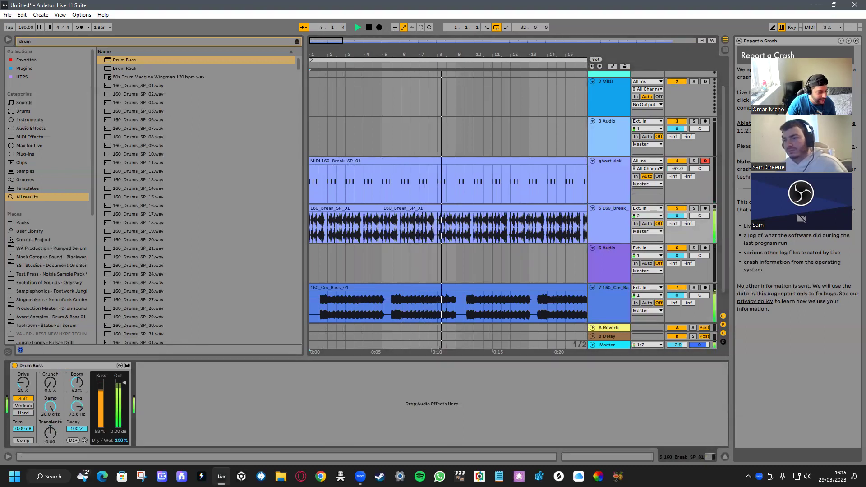
left_click_drag(76, 383, 76, 411)
Try the Medium drive type, the Comp option and a different Drive amount on the Drum Buss, return to Soft with 20% Drive, and stop playback
left_click(26, 406)
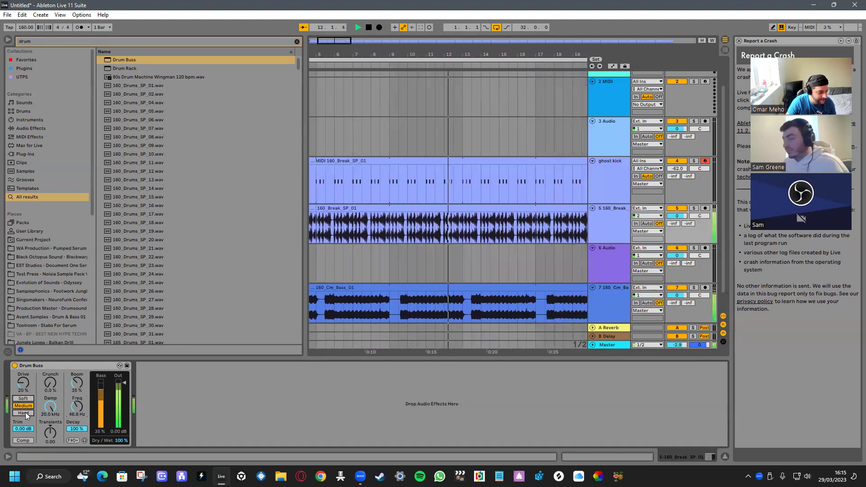
left_click(23, 398)
left_click(29, 441)
left_click(30, 441)
mouse_move(23, 383)
left_mouse_down()
mouse_move(23, 401)
mouse_move(23, 366)
left_mouse_up()
key("space")
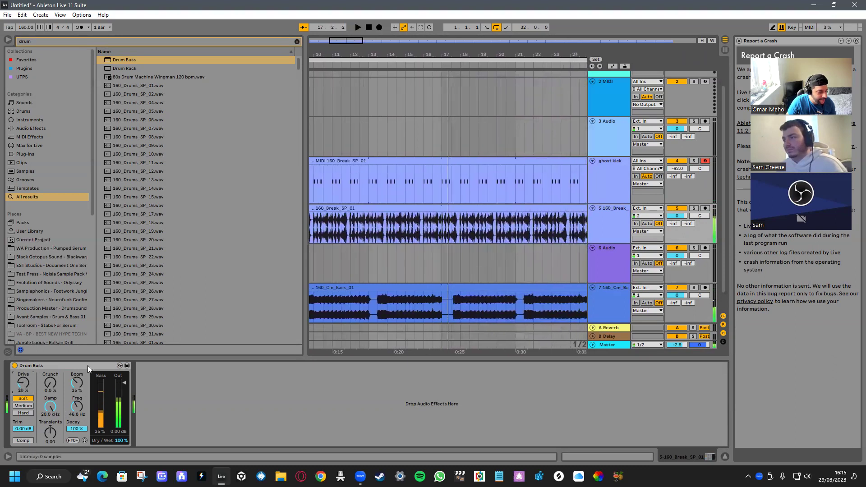
Solo the break track, play it from the start, and set the Drum Buss Boom to 100% at 90.0 Hz
left_click(368, 284)
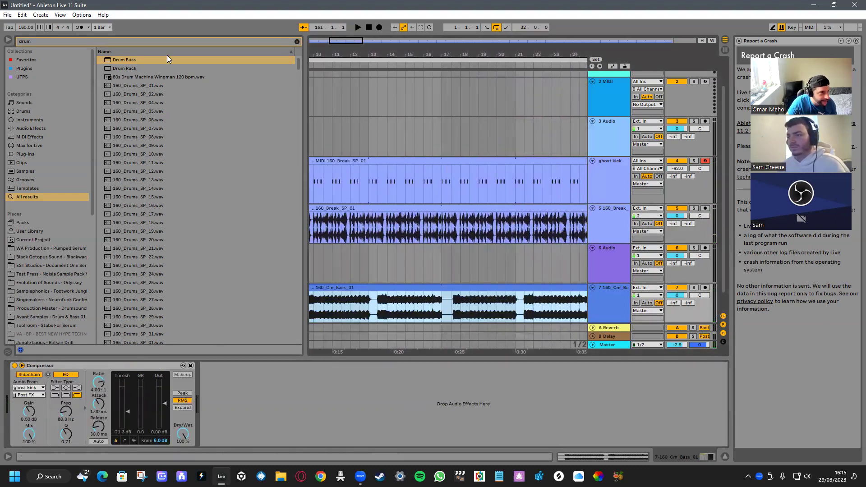
scroll(379, 224, "down", 4, "ctrl")
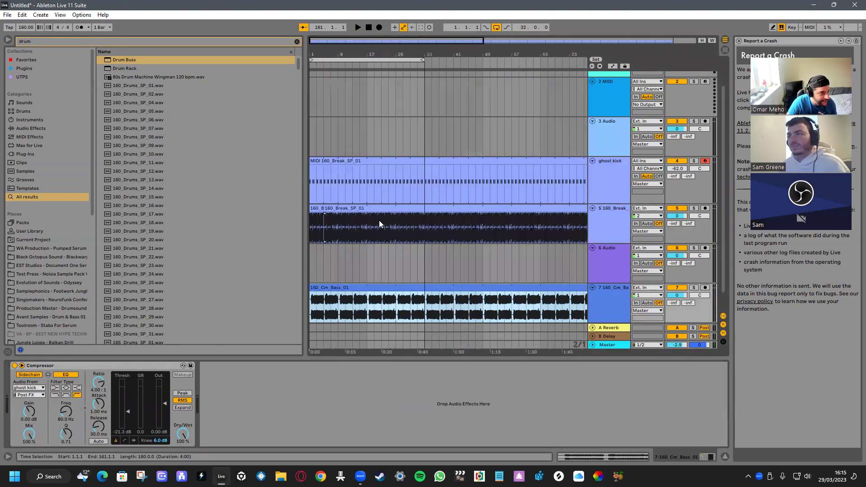
left_click(696, 209)
left_click(325, 208)
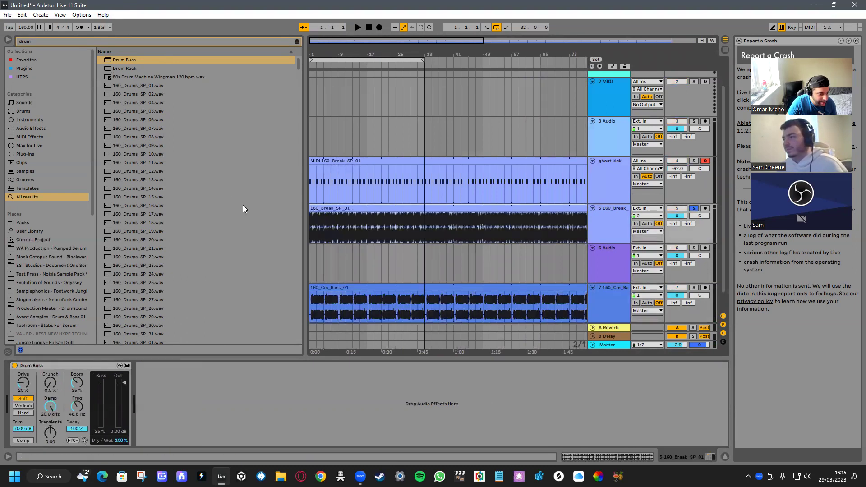
key("space")
left_click_drag(77, 382, 79, 337)
left_click_drag(77, 413, 83, 400)
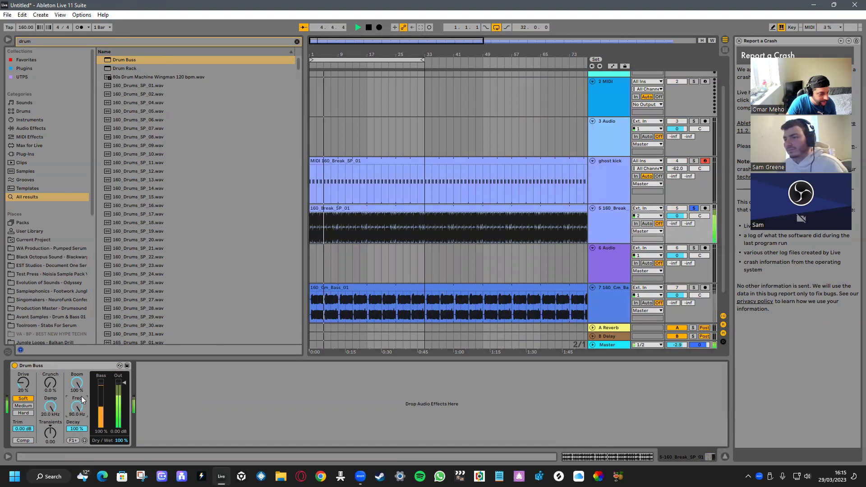
Unsolo the break track, set the Drum Buss Dry/Wet to 34% and its output to -4.41 dB, and stop playback
left_click_drag(112, 442, 114, 456)
left_click(693, 209)
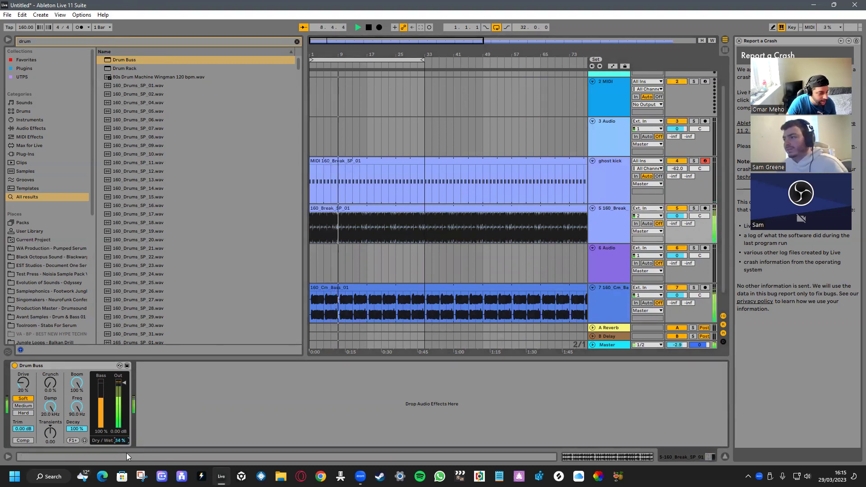
left_click_drag(121, 441, 122, 446)
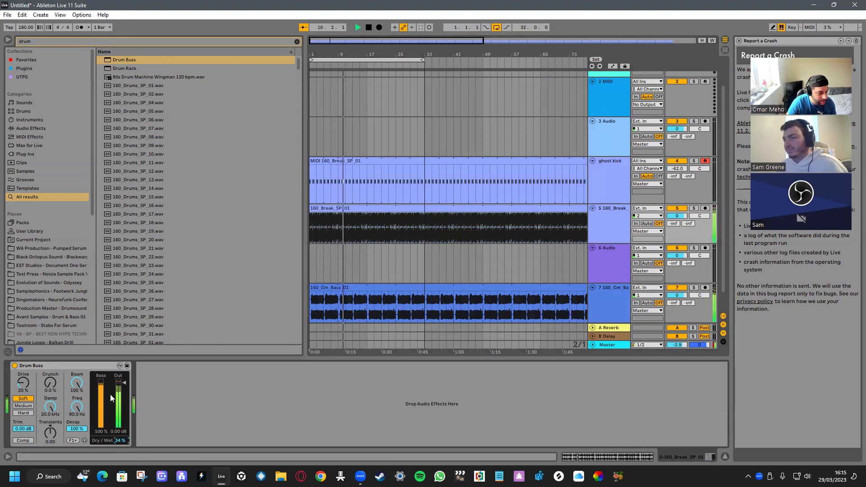
left_click_drag(124, 382, 123, 387)
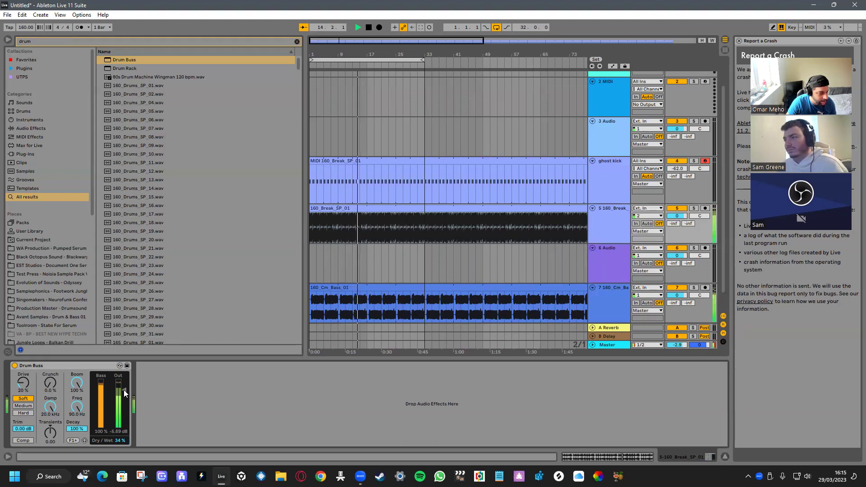
left_click_drag(124, 390, 124, 391)
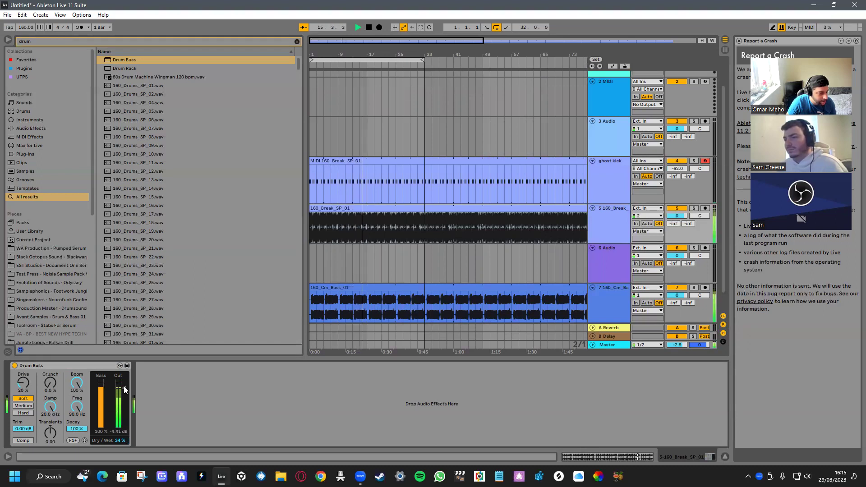
key("space")
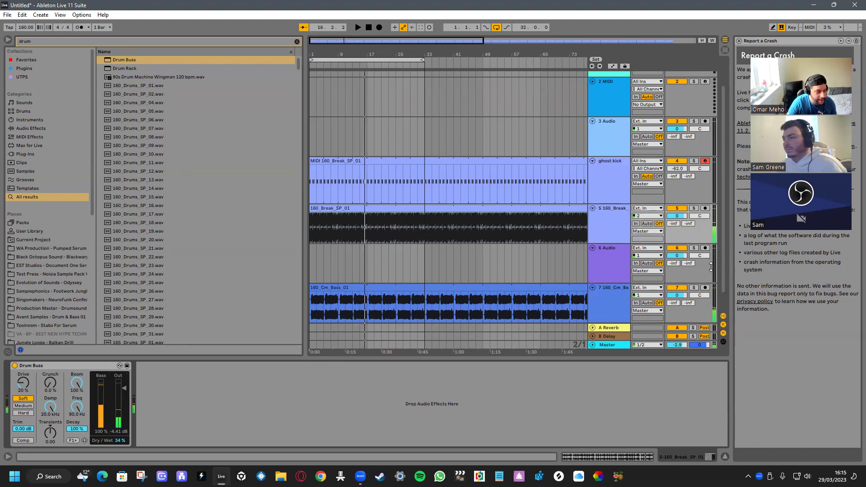
Clear the browser search and preview loops from the Music & Sample Loops folder of the Samplephonics footwork jungle pack
left_click(312, 260)
left_click(68, 275)
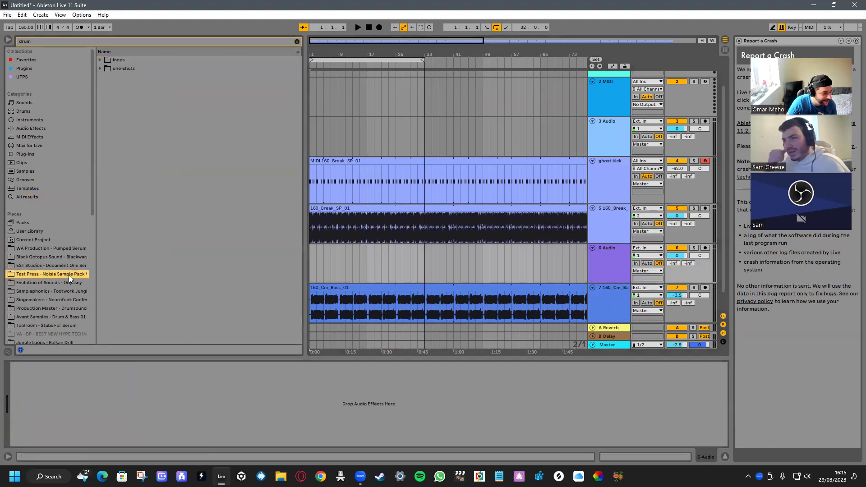
left_click(73, 288)
left_click(296, 42)
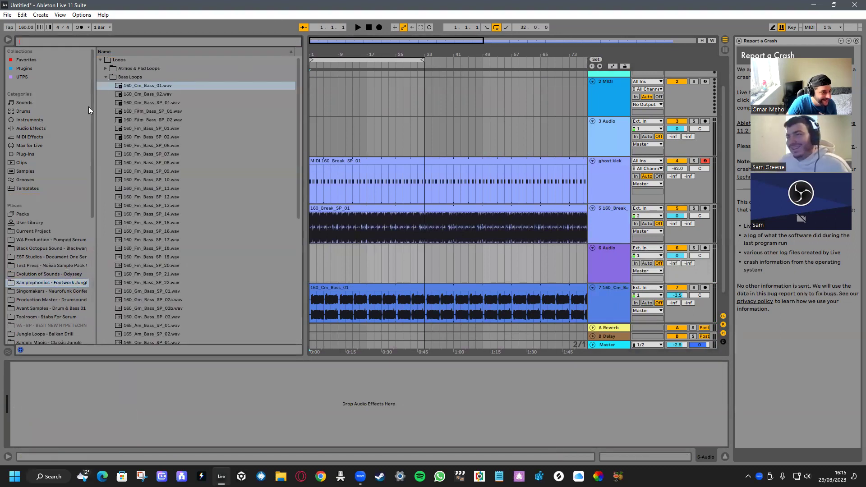
left_click(105, 111)
left_click(109, 120)
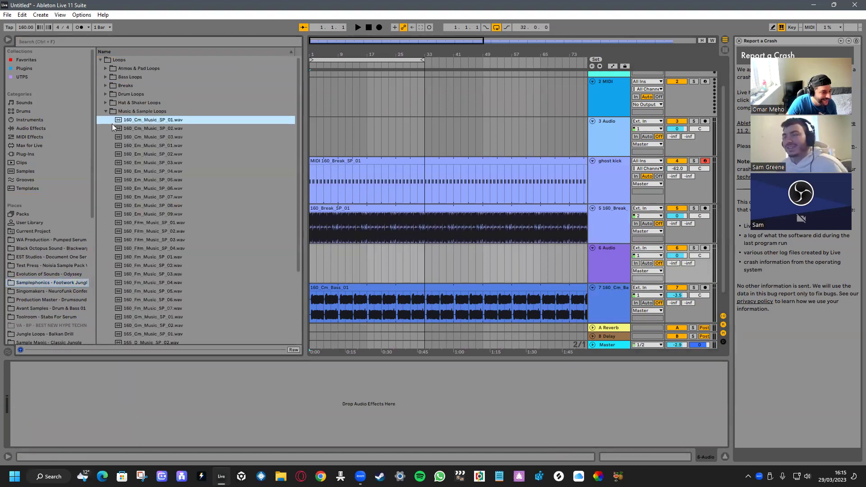
left_click(124, 138)
left_click(143, 160)
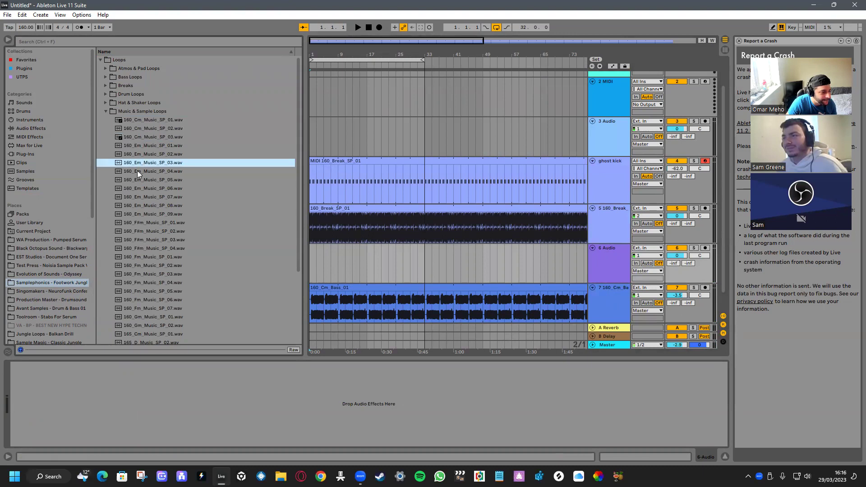
Collapse the loop folders, browse the pack's One Shots to the FX folder, and preview its first samples up to FX_SP_06.wav
left_click(104, 112)
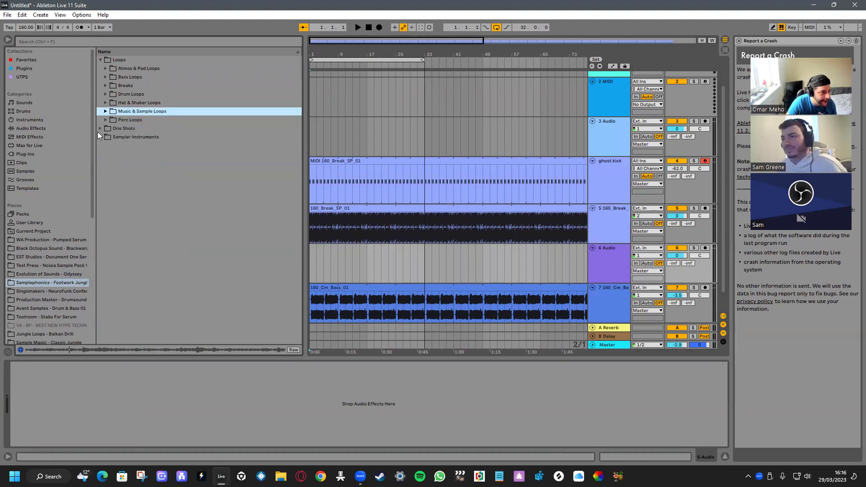
left_click(100, 129)
left_click(105, 120)
left_click(120, 137)
left_click(105, 111)
left_click(109, 118)
left_click(107, 105)
left_click(109, 109)
left_click(106, 85)
left_click(117, 105)
left_click(127, 95)
left_click(139, 136)
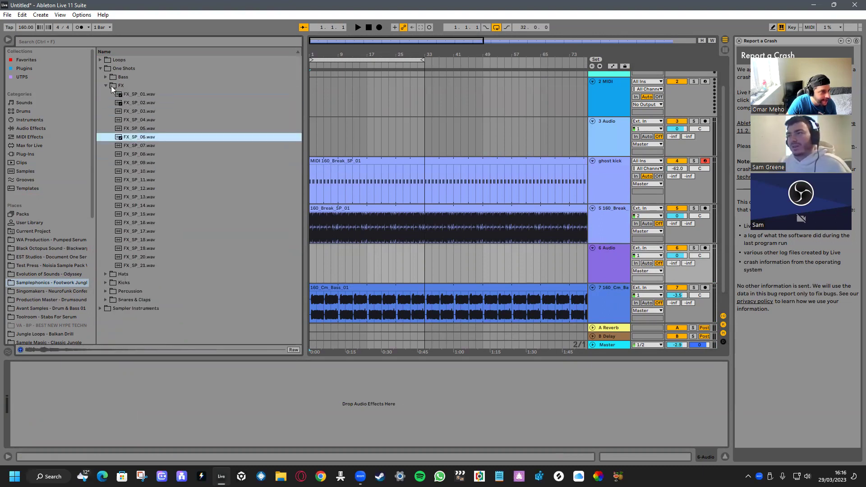
Preview the remaining FX one-shots in order, from FX_SP_07.wav to FX_SP_20.wav
left_click(141, 147)
left_click(141, 140)
left_click(141, 157)
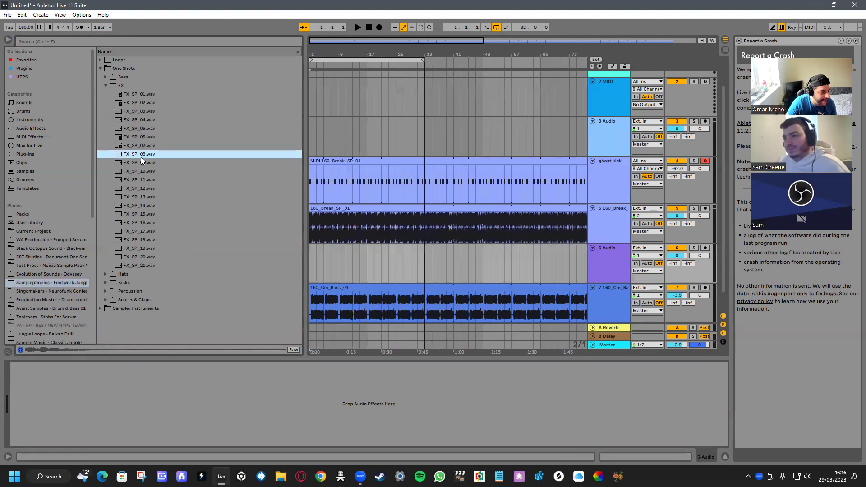
left_click(144, 162)
left_click(143, 172)
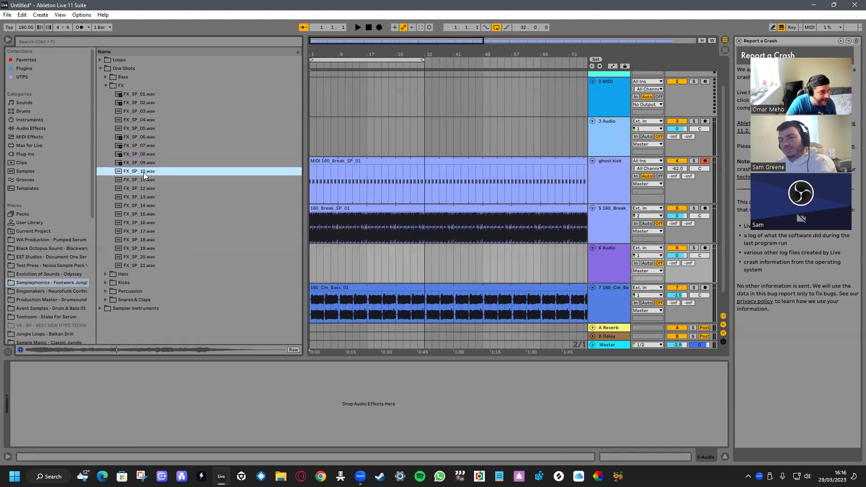
left_click(144, 180)
left_click(144, 188)
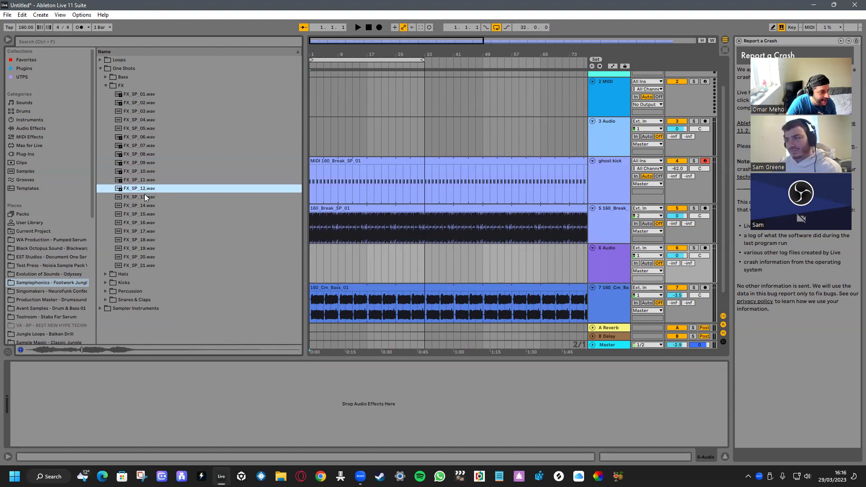
left_click(144, 195)
left_click(145, 204)
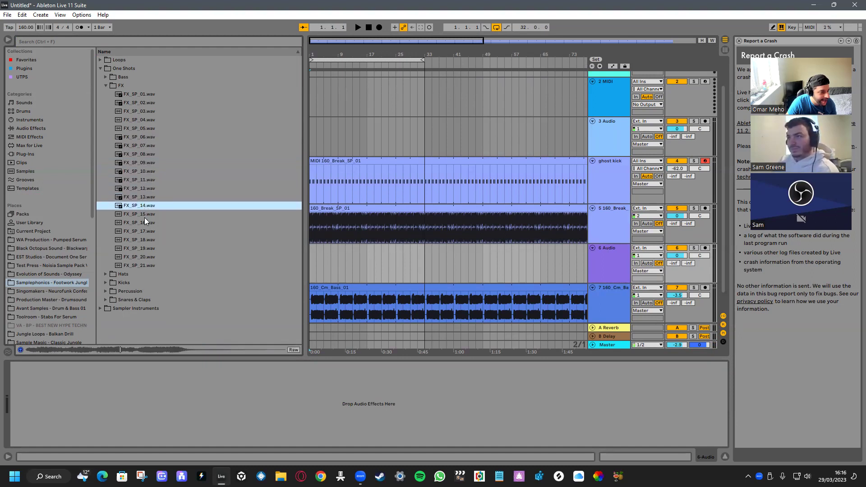
left_click(144, 217)
left_click(145, 224)
left_click(145, 231)
left_click(144, 239)
left_click(142, 249)
left_click(142, 258)
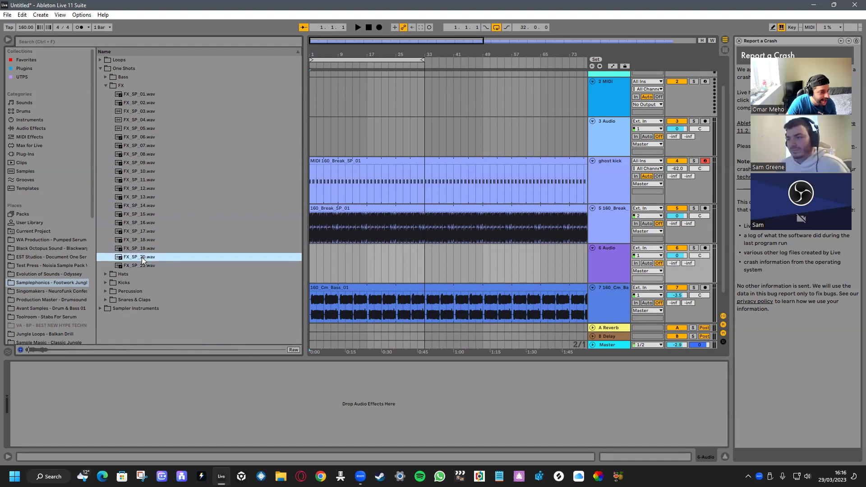
scroll(345, 256, "down", 2)
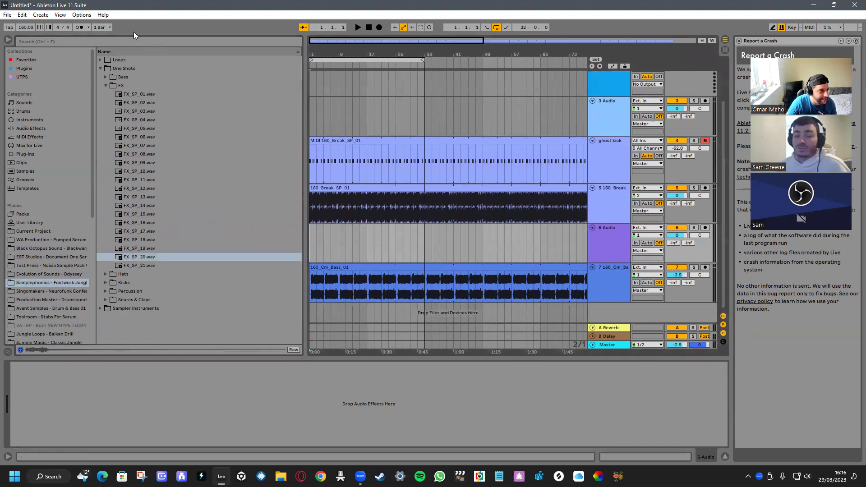
left_click(144, 257)
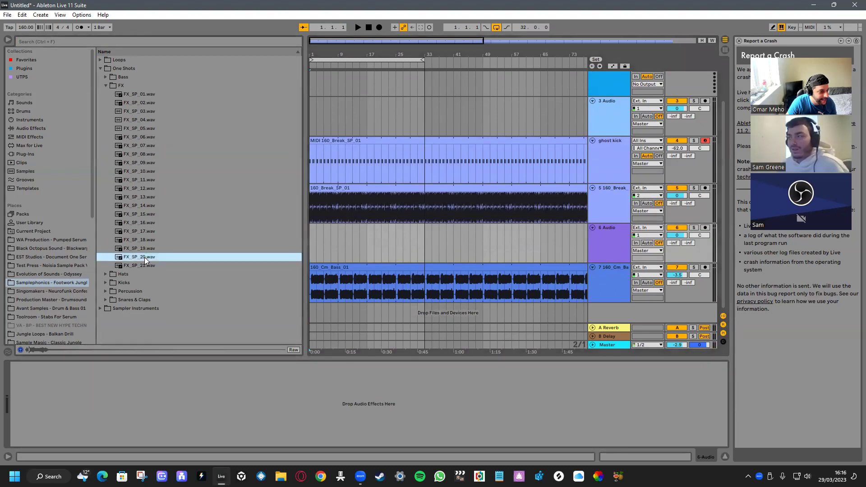
Search all browser results for "unison" and add Unison Mangler to the bass track after the Compressor
left_click(311, 313)
key("space")
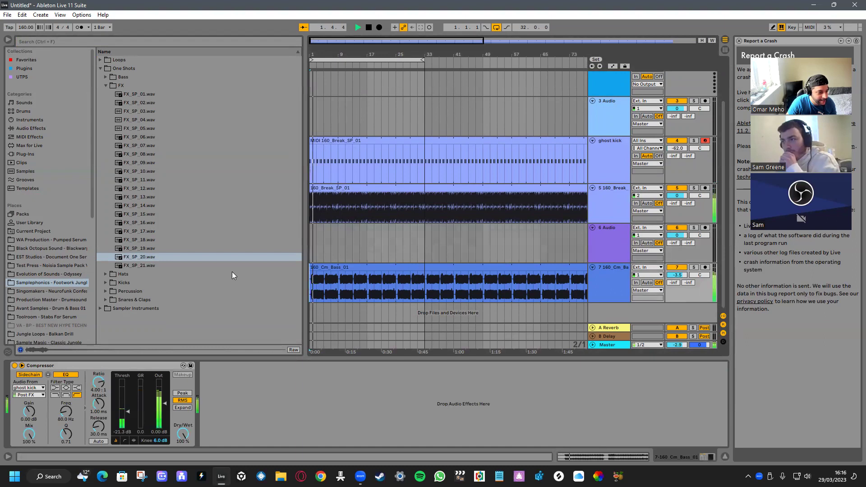
left_click(155, 42)
type("un")
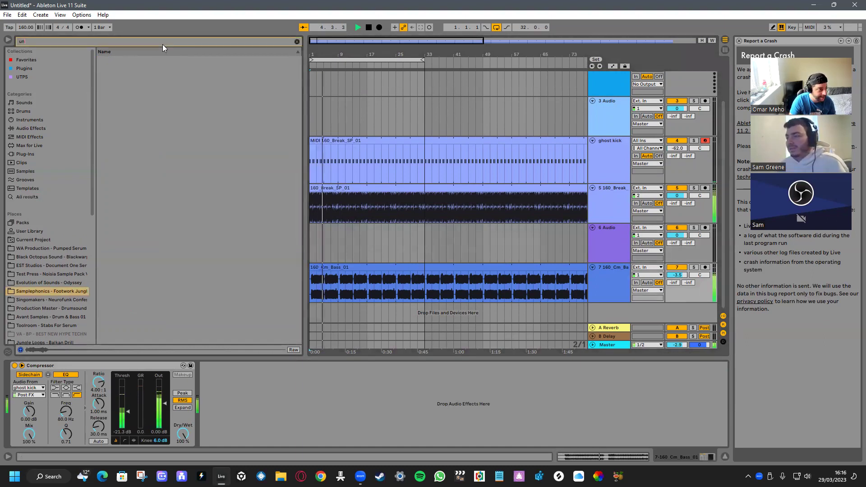
type("ison")
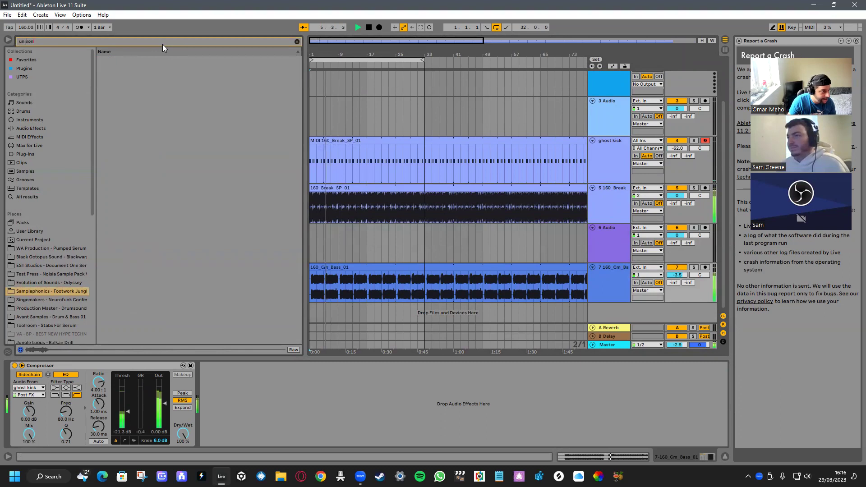
left_click(373, 109)
key("space")
left_click(18, 197)
left_click_drag(118, 119, 352, 275)
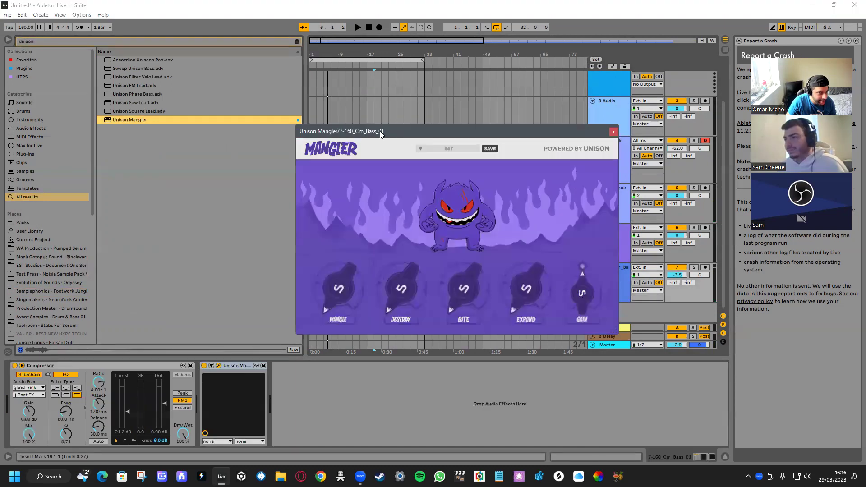
Play the set from the start while trying different Destroy and Mangle amounts in Unison Mangler on the bass
left_click_drag(380, 134, 475, 202)
left_click(312, 248)
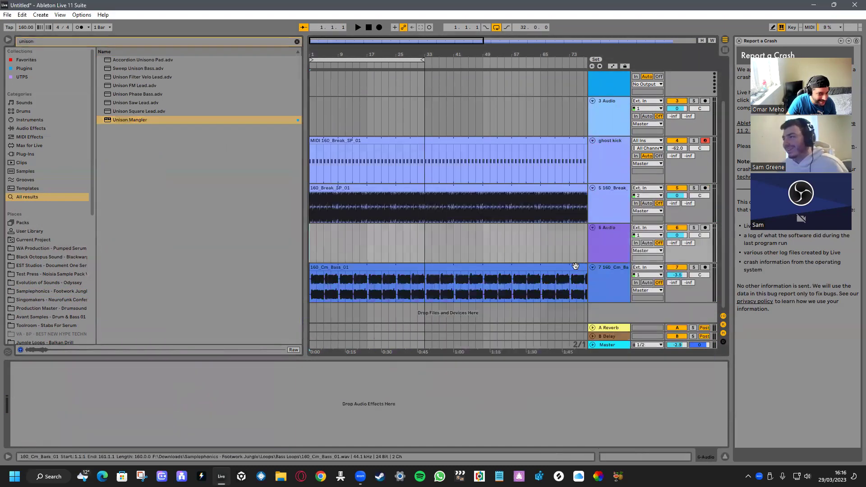
left_click(576, 266)
key("space")
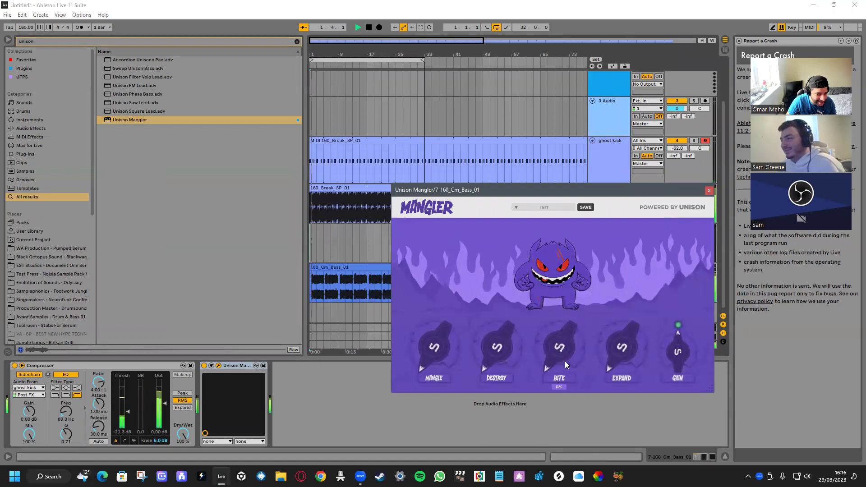
left_click_drag(501, 329, 512, 346)
mouse_move(434, 351)
left_mouse_down()
mouse_move(432, 311)
mouse_move(434, 356)
left_mouse_up()
left_click_drag(501, 349, 613, 345)
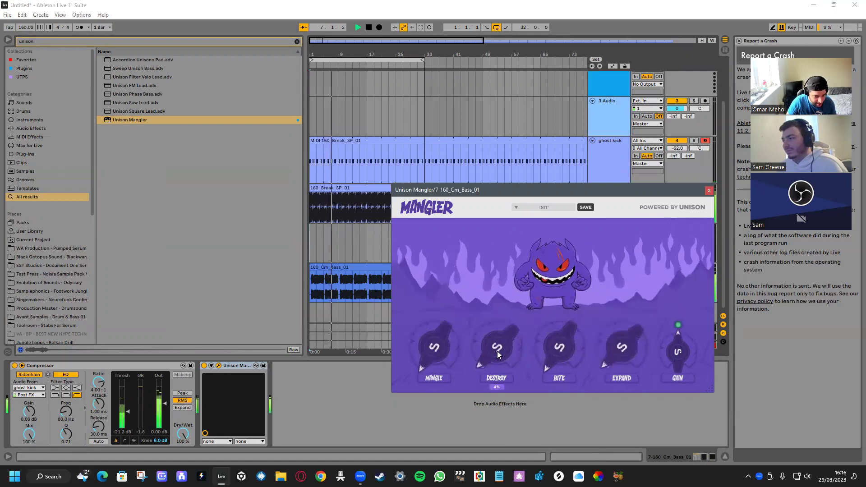
Close the Unison Mangler window and compare the bass with the effect bypassed and enabled
left_click(709, 191)
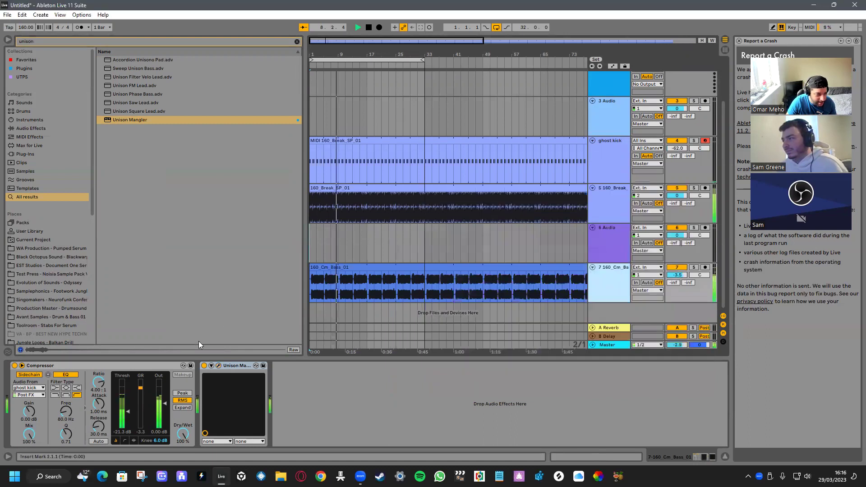
left_click(205, 366)
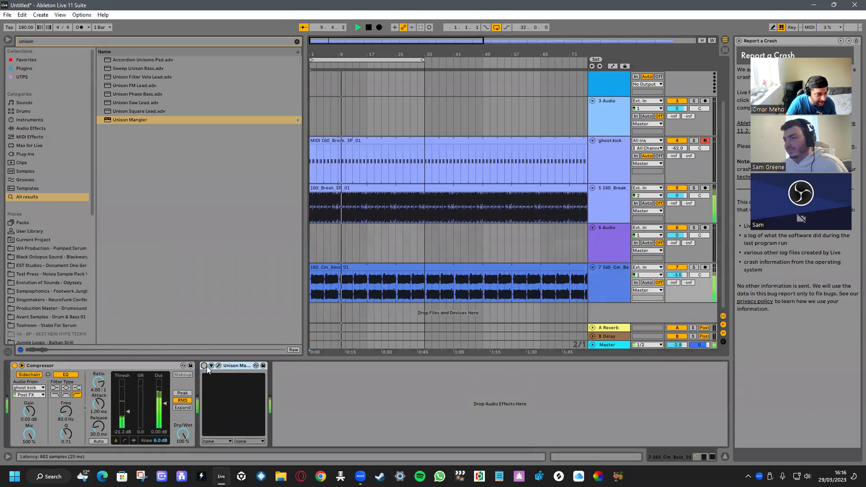
left_click(205, 365)
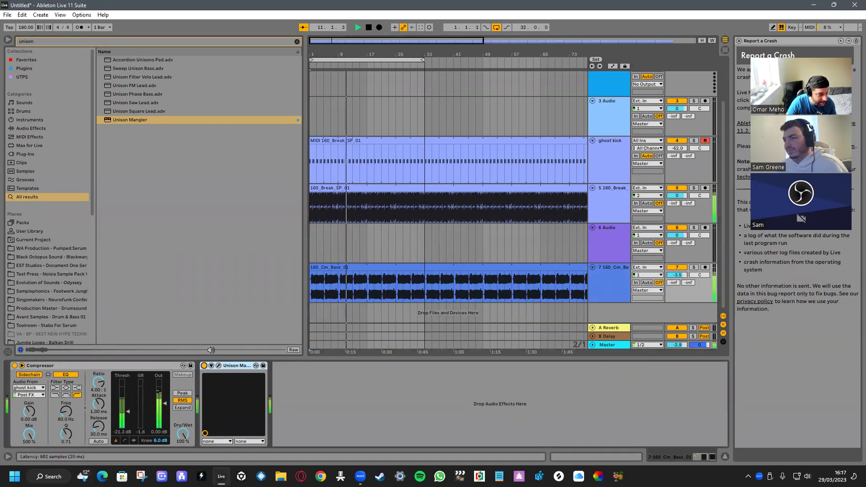
Stop playback, search the browser for "SERUM" and load the Serum synth onto a new track below the bass
left_click(297, 42)
type("SERUM")
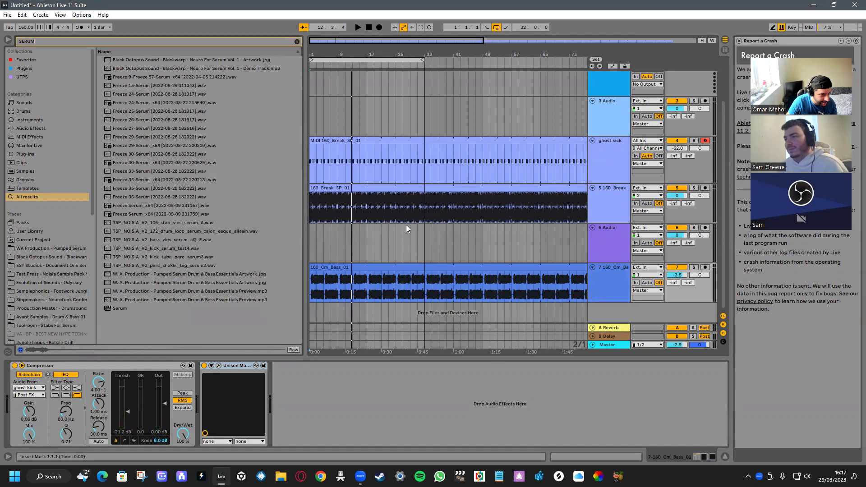
left_click_drag(120, 308, 377, 323)
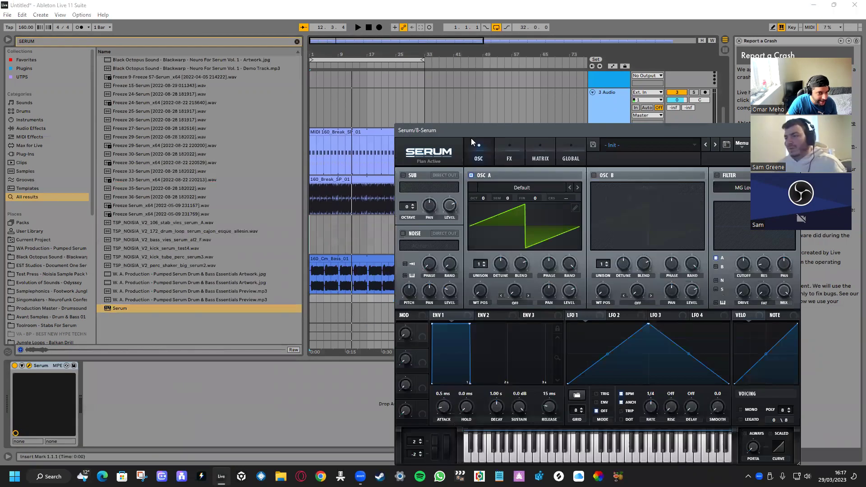
Move the Serum window clear of the track headers, open its preset browser and search for "PLUCK"
left_click_drag(470, 129, 346, 77)
left_click(436, 92)
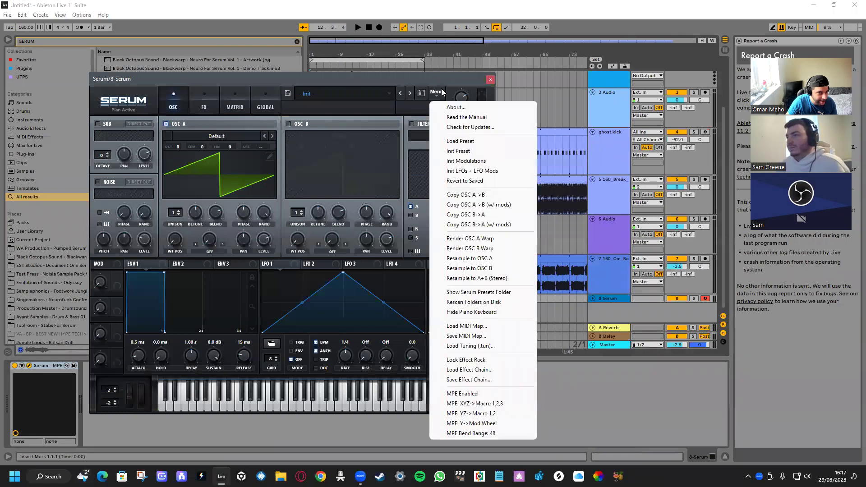
left_click(418, 92)
left_click(421, 95)
left_click(421, 94)
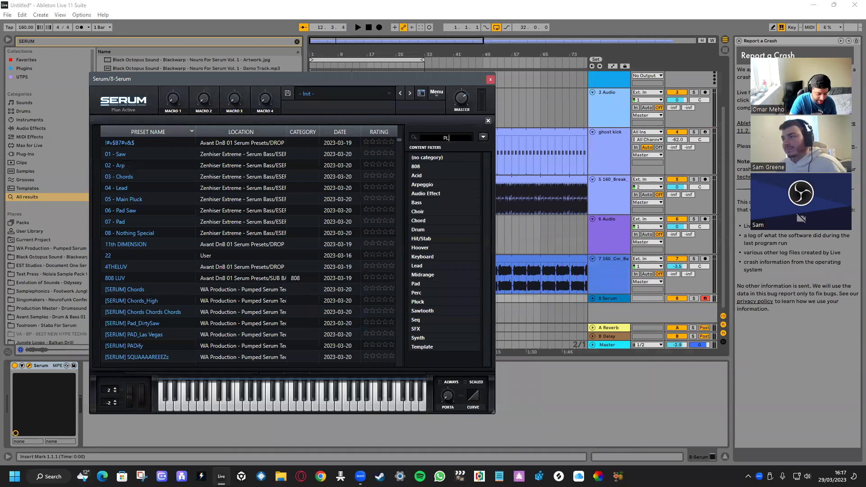
key("Return")
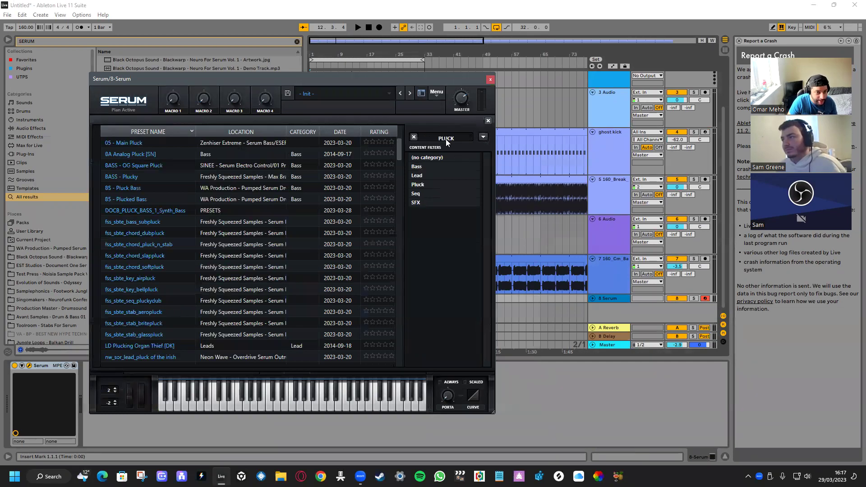
Audition the pluck presets from 05 - Main Pluck downwards, load fss_sbte_bass_subpluck and close the Serum window
left_click(136, 144)
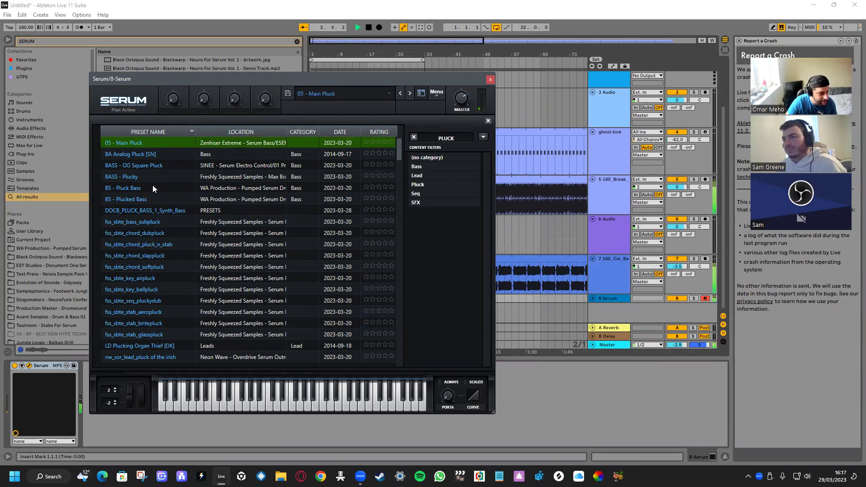
left_click(142, 154)
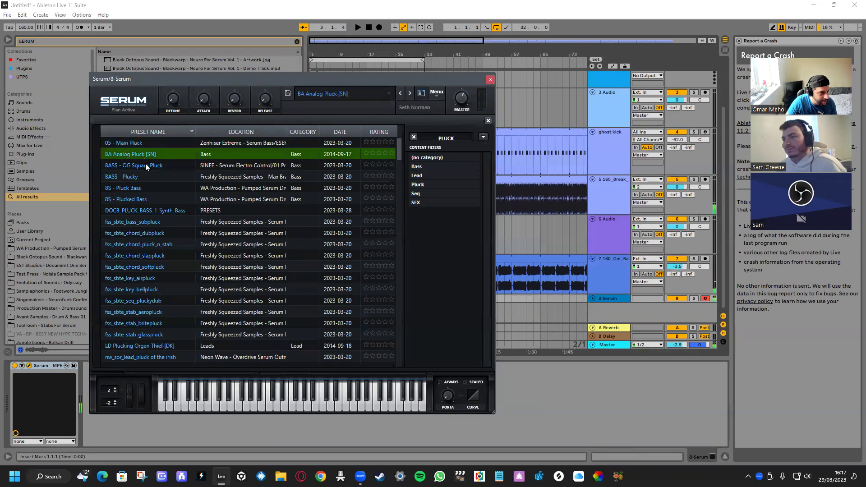
left_click(145, 165)
left_click(148, 177)
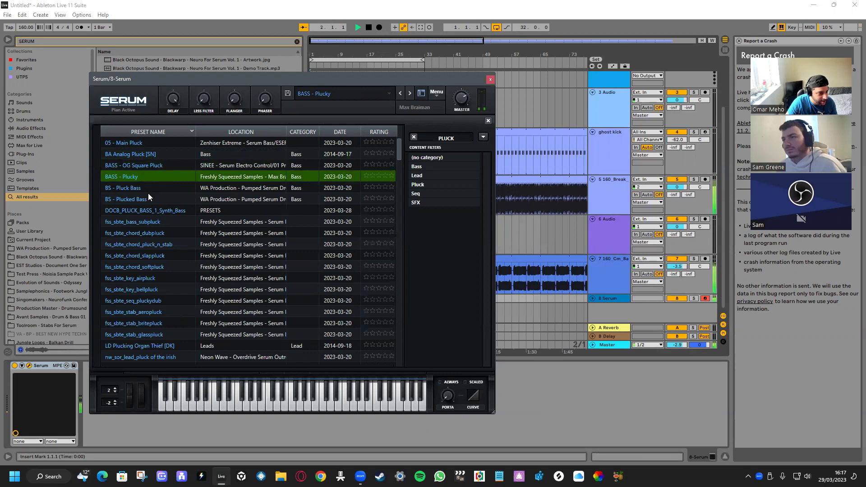
left_click(147, 191)
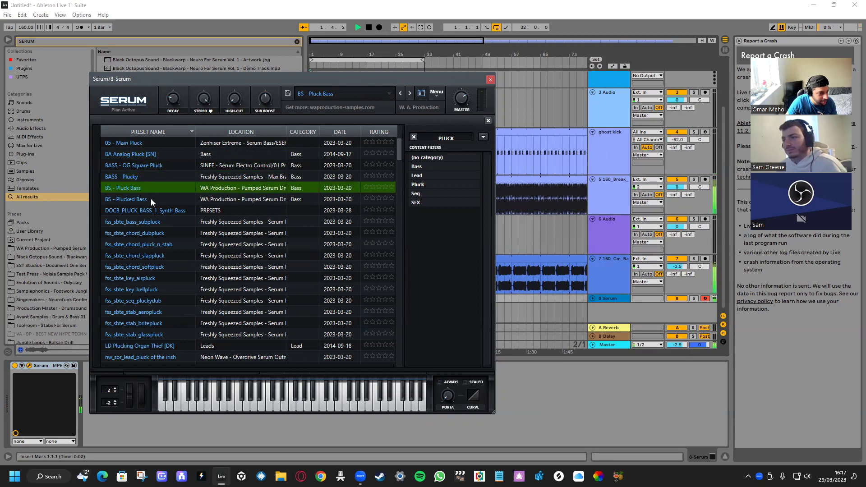
left_click(150, 201)
left_click(153, 211)
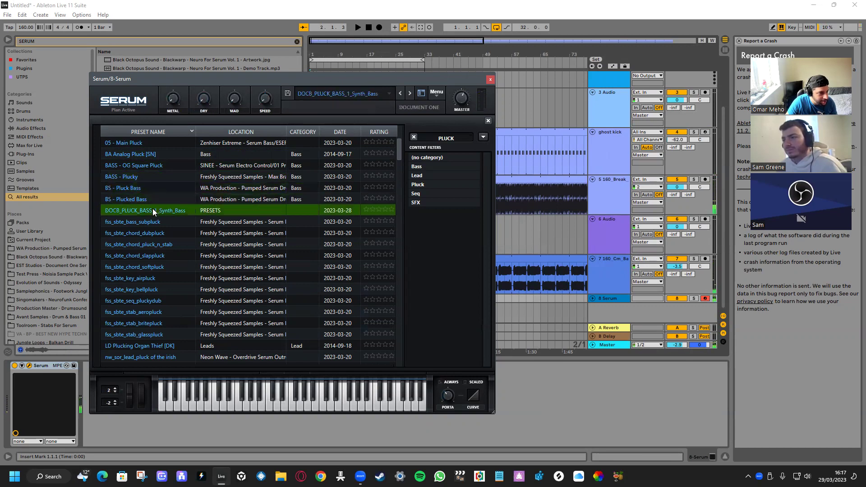
left_click(156, 221)
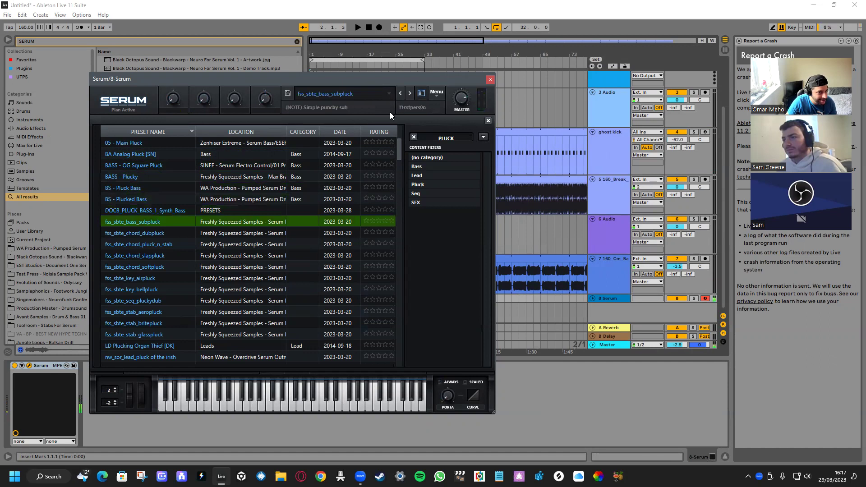
key("space")
key("space")
left_click(490, 79)
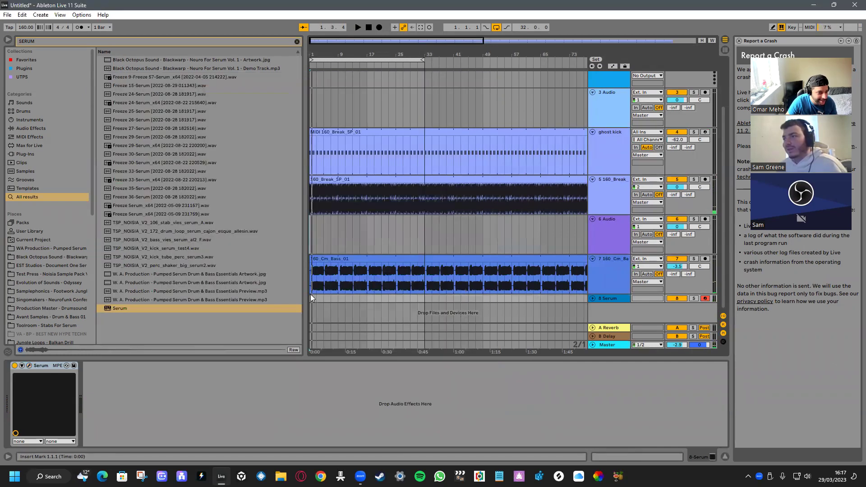
Create a two-bar MIDI clip on the Serum track with four groups of three sixteenth-note C3s, and extend the clip to bar 33
key("ctrl+shift+m")
left_click_drag(194, 394, 239, 393)
mouse_move(360, 393)
left_mouse_down()
mouse_move(388, 393)
mouse_move(377, 391)
left_mouse_up()
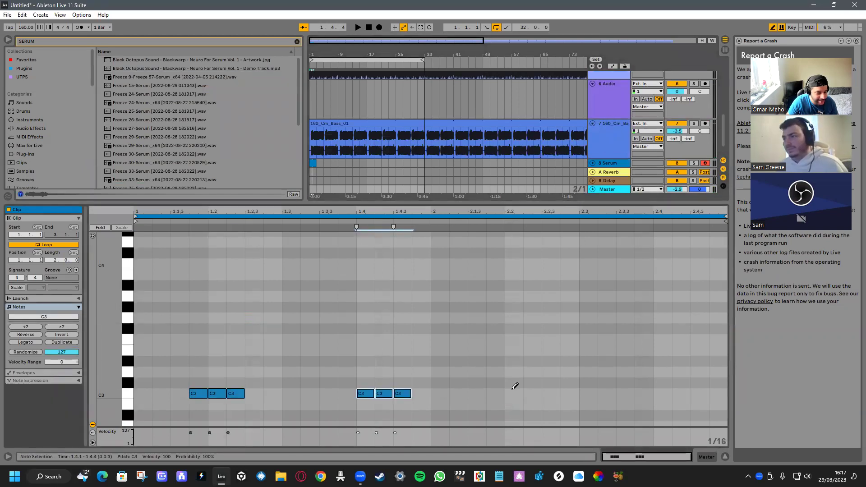
left_click_drag(514, 387, 516, 387)
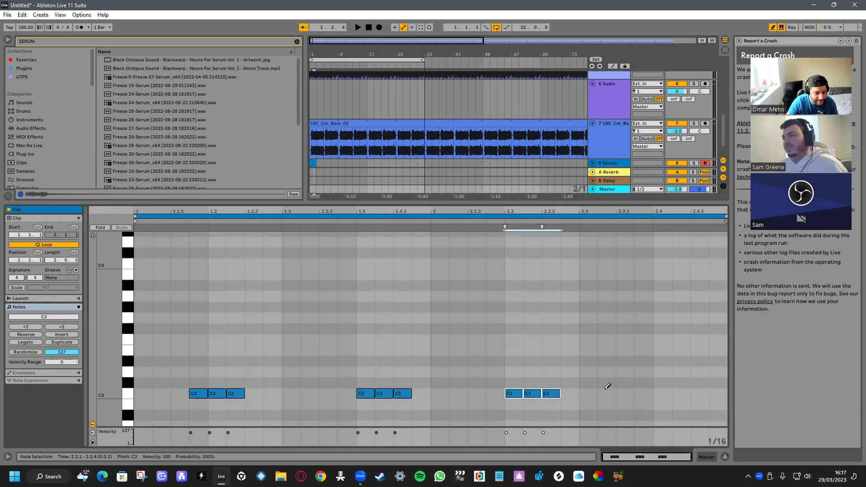
left_click_drag(618, 393, 663, 393)
key("space")
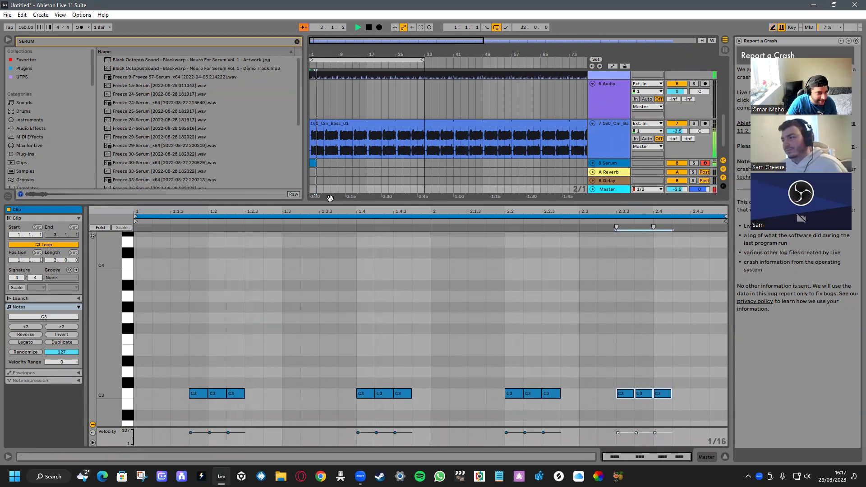
left_click_drag(317, 165, 418, 163)
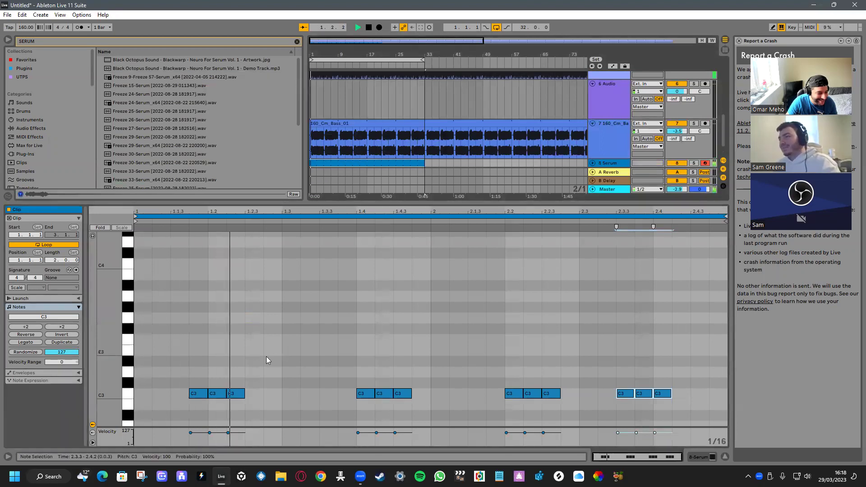
Rework the first note group into three consecutive C3 sixteenths starting on beat 1.2
left_click_drag(193, 378, 281, 398)
key("Right")
key("space")
left_click(211, 396)
key("Delete")
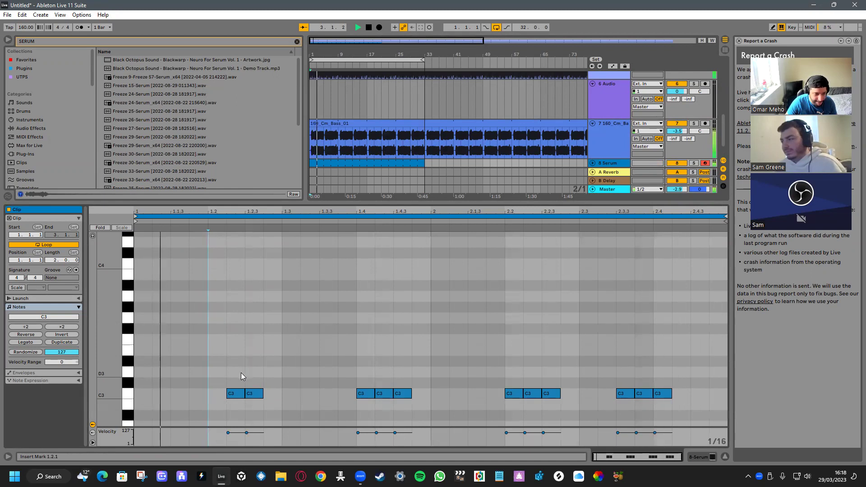
left_click_drag(236, 395, 217, 394)
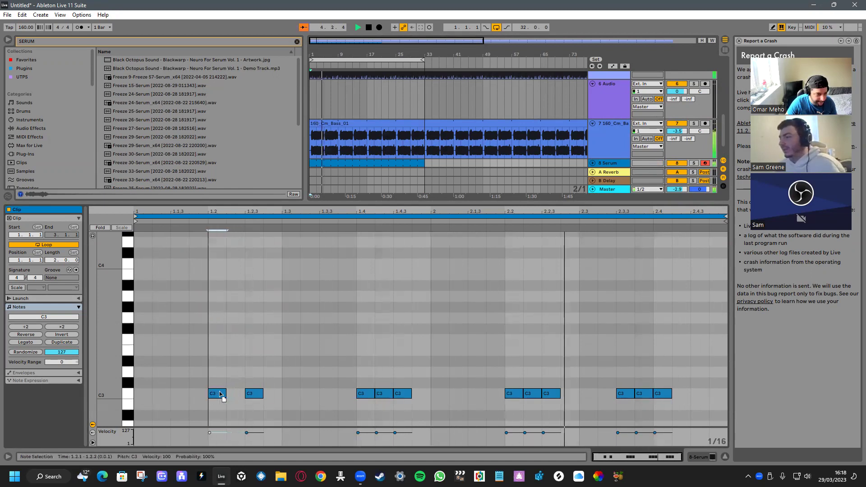
double_click(238, 394)
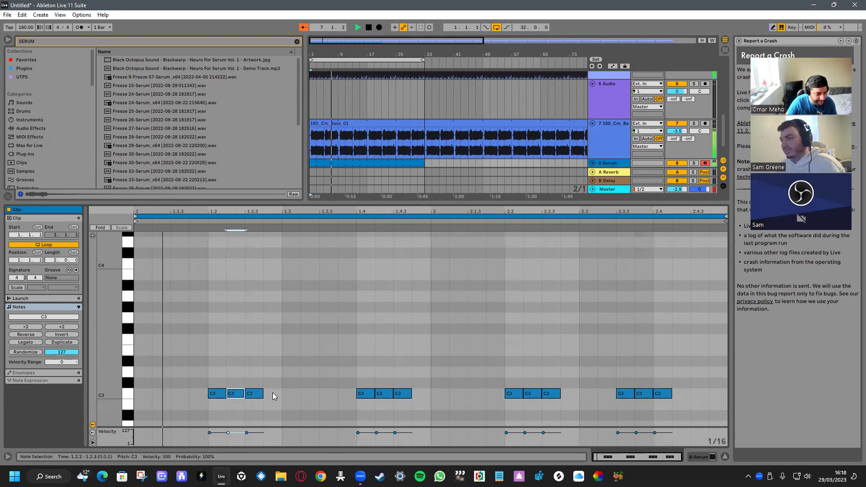
Lower the first group's velocities into a rising ramp ending at 87 and listen to it
left_click_drag(210, 432, 233, 438)
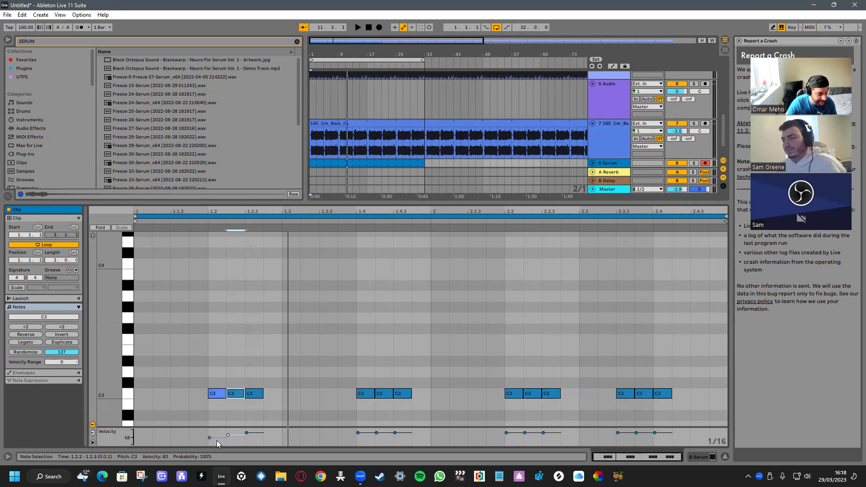
mouse_move(233, 434)
left_mouse_down()
mouse_move(221, 440)
mouse_move(248, 440)
left_mouse_up()
key("space")
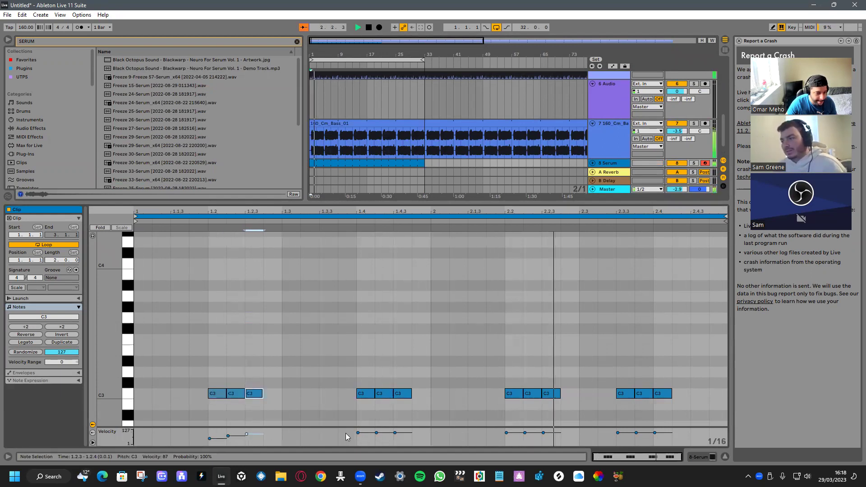
key("space")
Space the first group's notes to 1.1.4, 1.2.2 and 1.2.3, lowering the last one to B2
mouse_move(215, 395)
left_mouse_down()
mouse_move(204, 398)
mouse_move(273, 400)
left_mouse_up()
key("space")
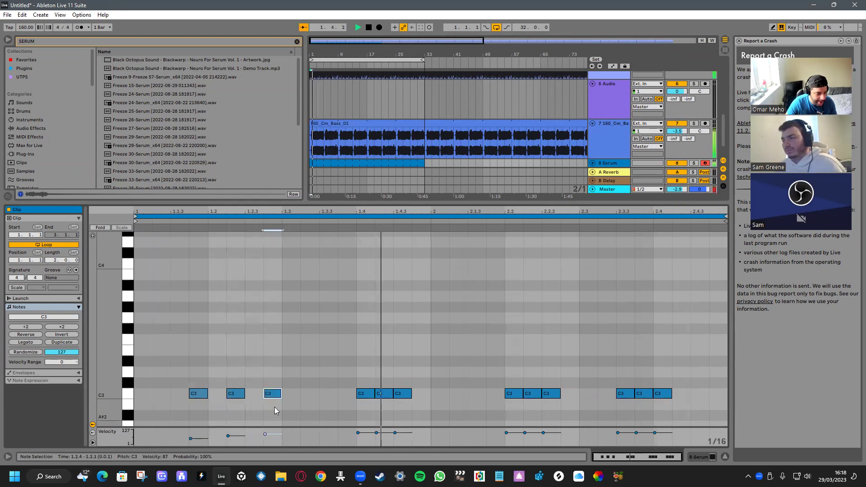
key("Right")
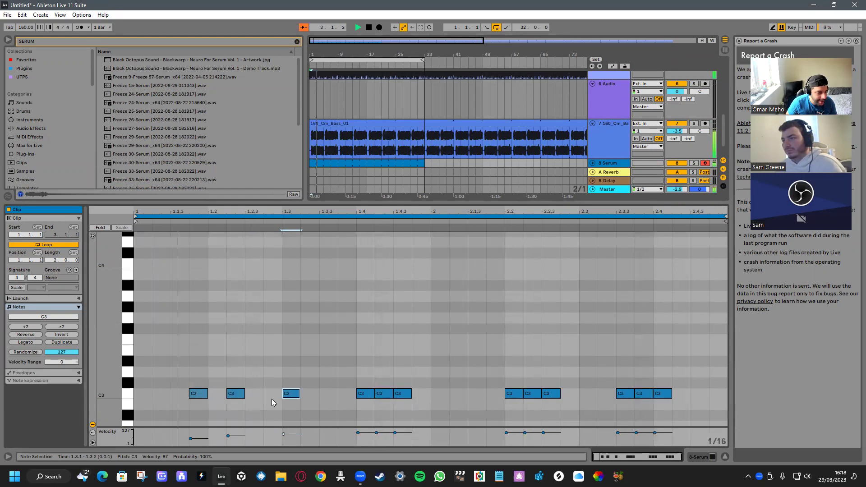
key("Left")
key("Left")
key("Down")
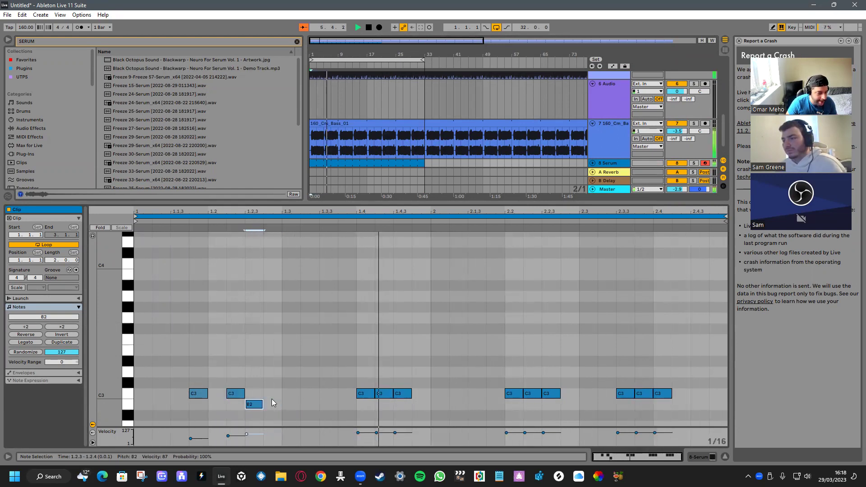
Lower the last note of the second group to B2, keeping it at 1.4.3
left_click(389, 379)
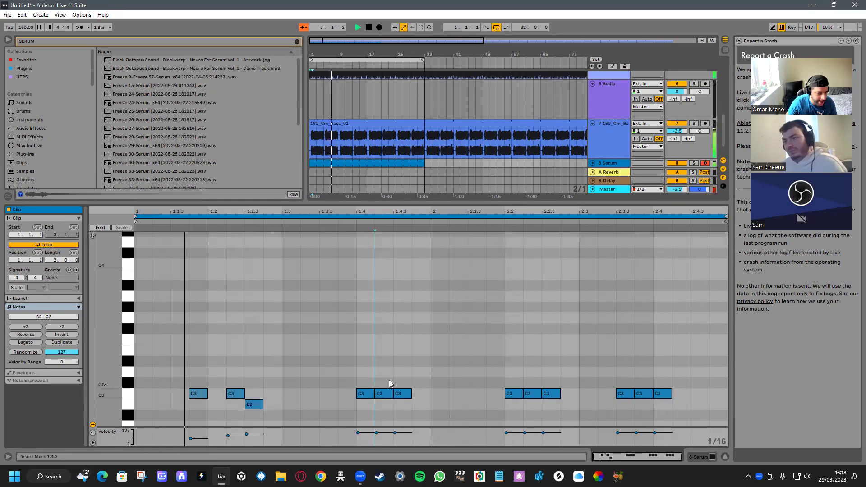
left_click(400, 392)
key("Down")
key("Right")
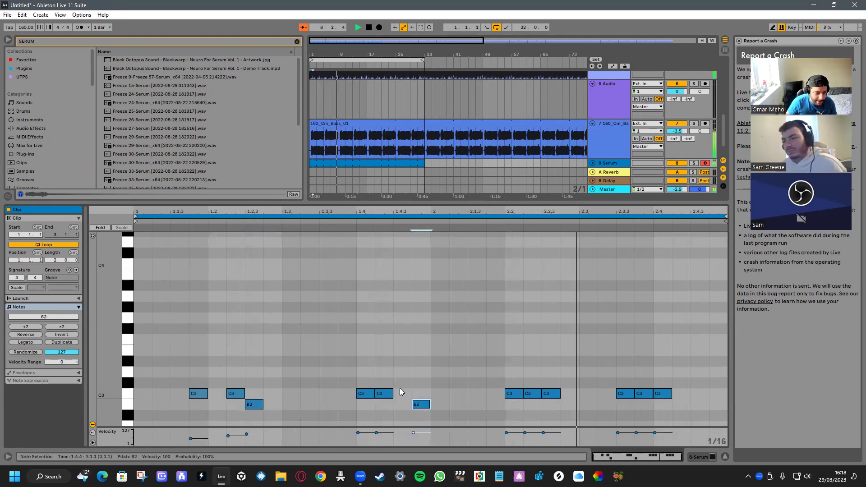
key("Left")
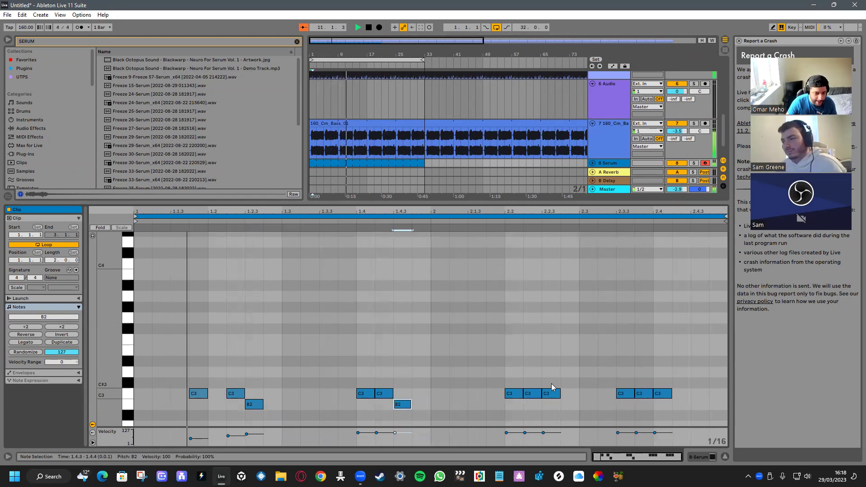
Move the last note of the third group one sixteenth later to 2.2.4 and raise it to C#3
left_click(550, 393)
key("Down")
key("Right")
key("Up")
key("Up")
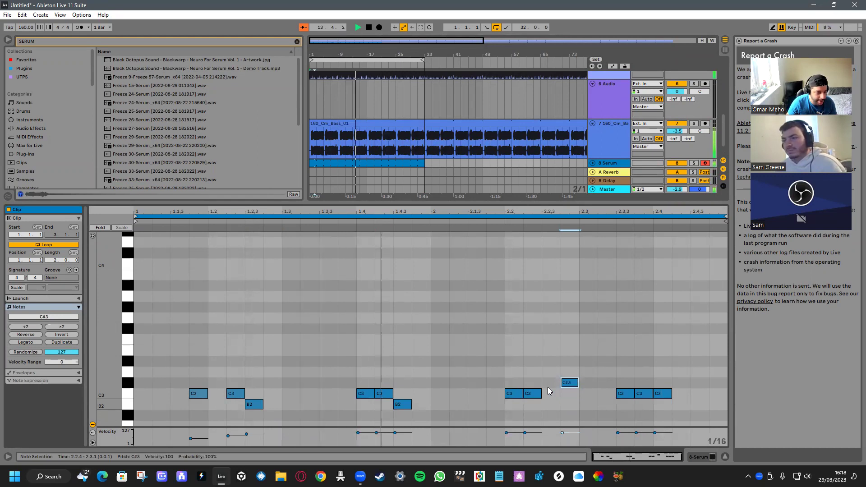
Shift the last C3 of the fourth group two sixteenths later to 2.4.3
left_click(668, 393)
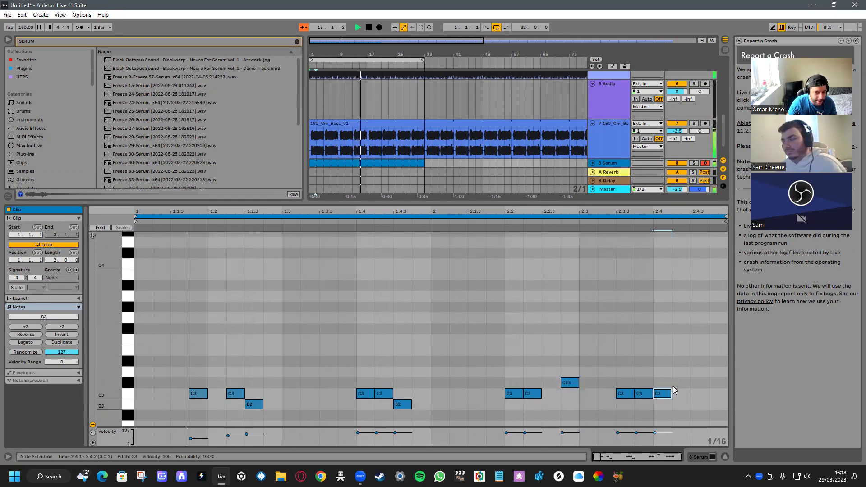
key("Right")
key("Right")
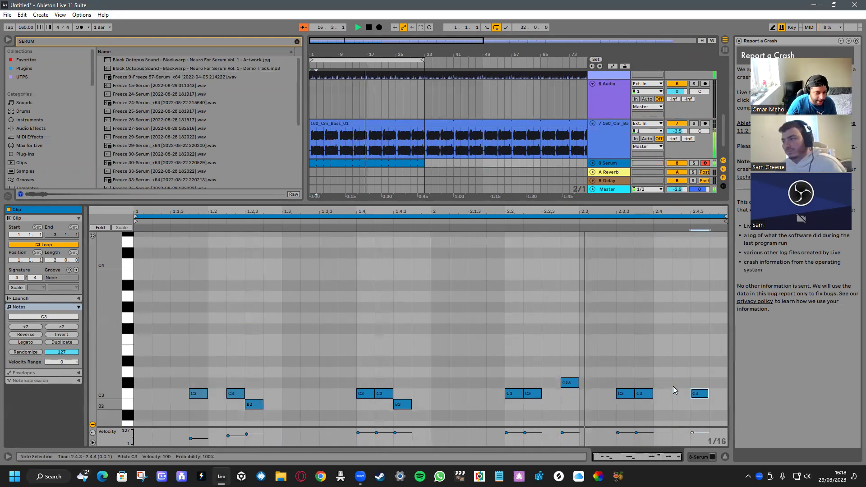
Lower the third group's last note to B2, try it one sixteenth earlier and return it to 2.2.4
left_click_drag(567, 383, 567, 392)
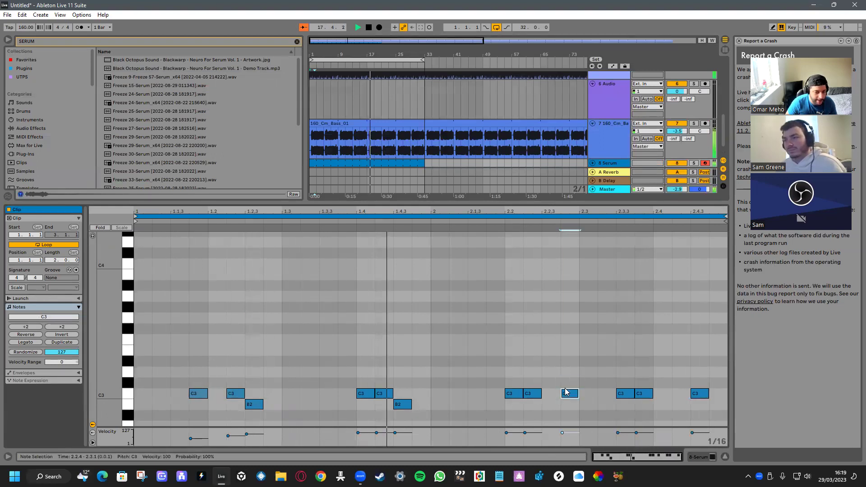
key("Down")
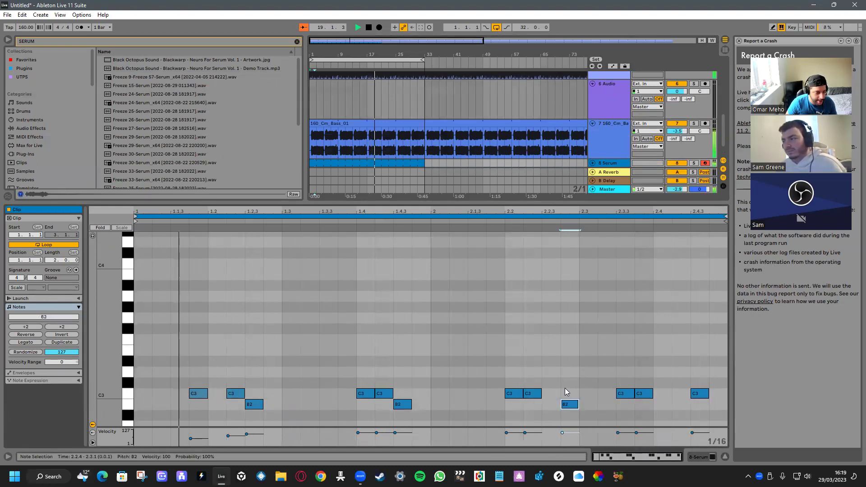
key("Left")
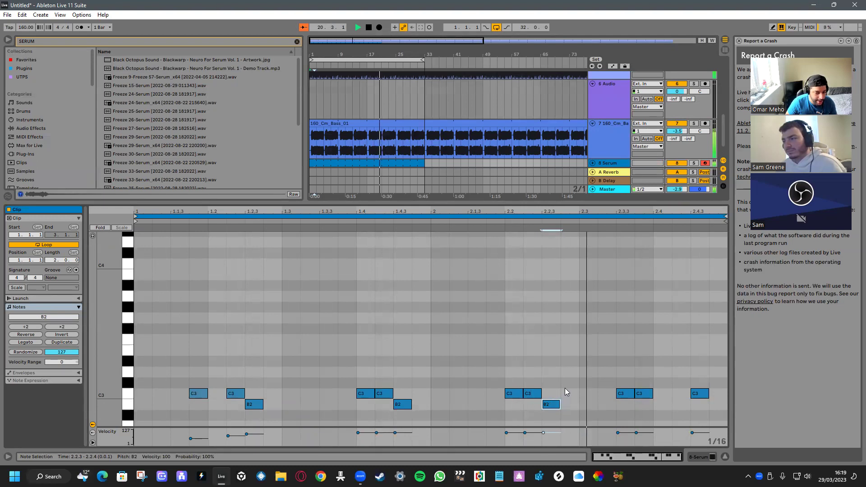
key("Right")
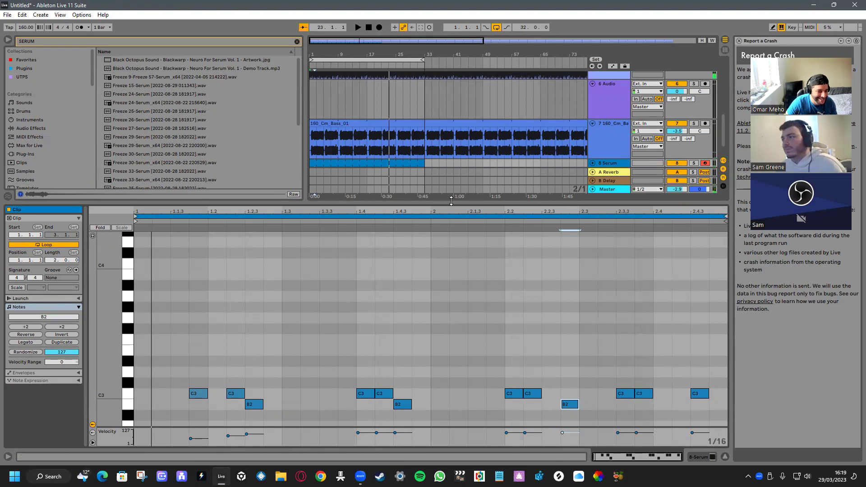
Extend the Serum clip to bar 161, level with the clips on the other tracks, and solo the Serum track
left_click_drag(451, 201, 443, 241)
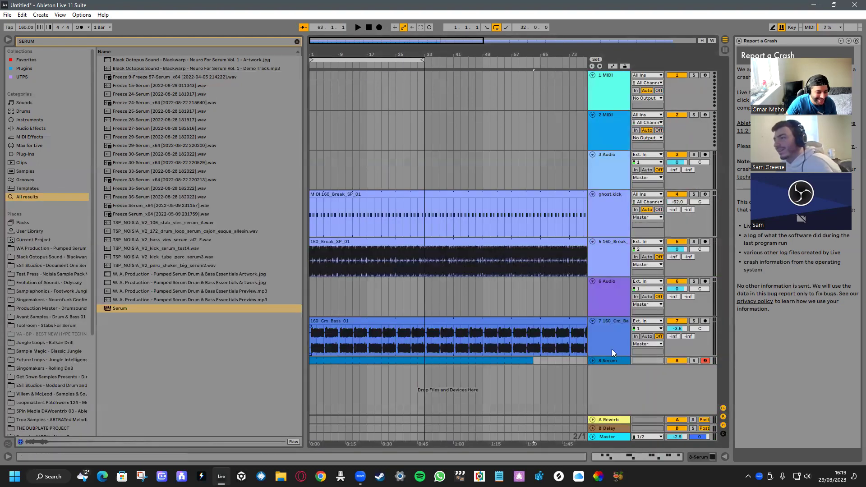
left_click_drag(619, 364, 620, 399)
scroll(513, 373, "down", 4)
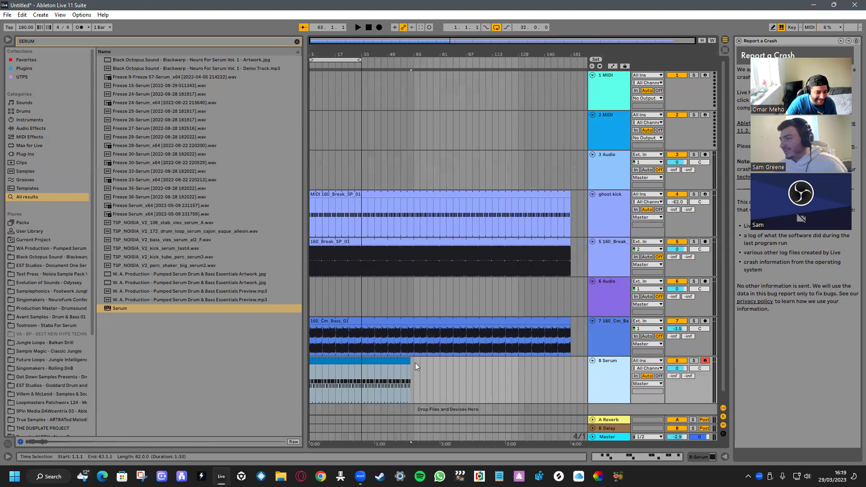
left_click_drag(410, 361, 570, 362)
left_click(615, 372)
key("space")
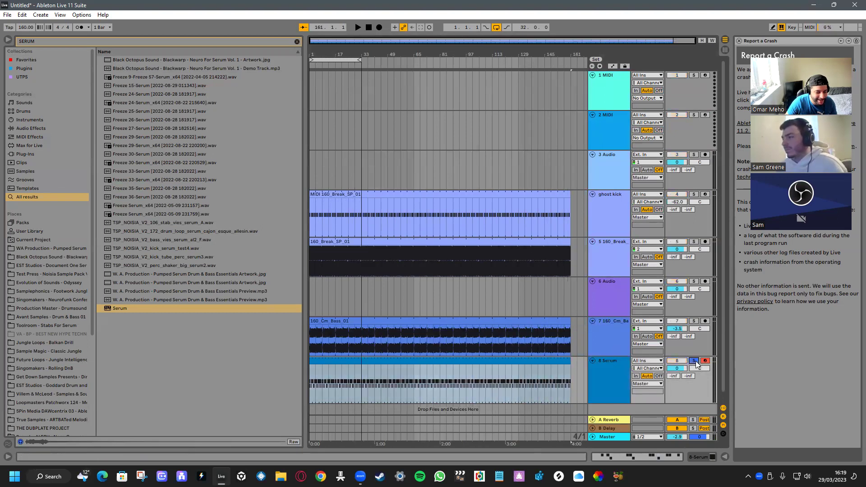
Open the Serum instrument on track 8 and turn on its Delay effect in ping-pong mode
double_click(595, 374)
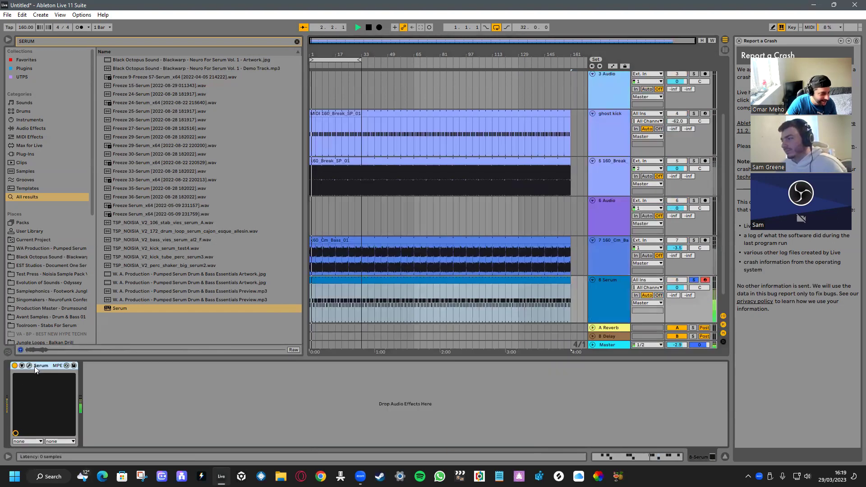
left_click(29, 366)
left_click(206, 103)
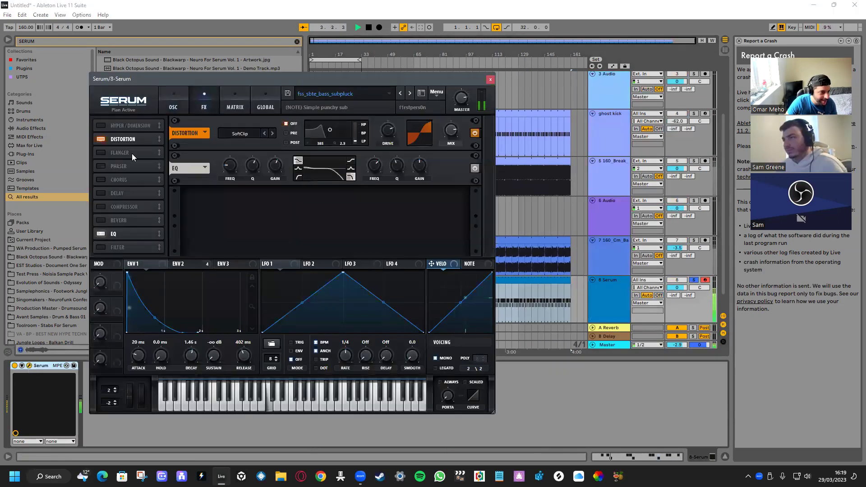
left_click(101, 192)
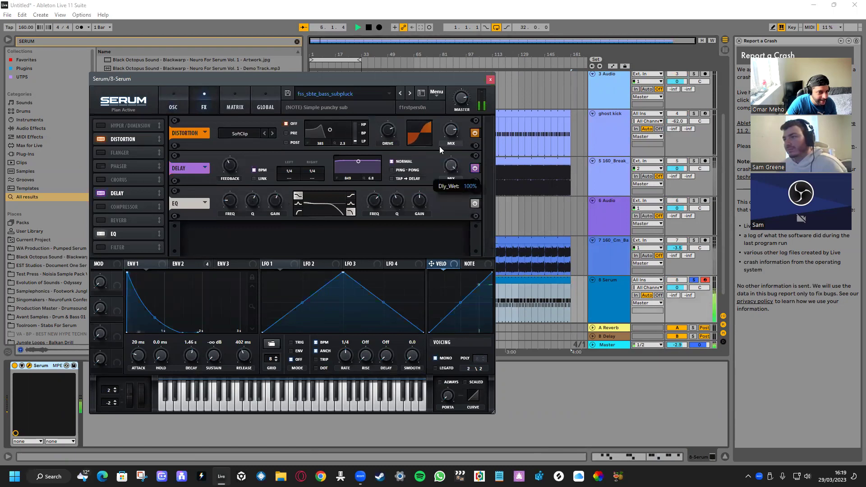
left_click(393, 171)
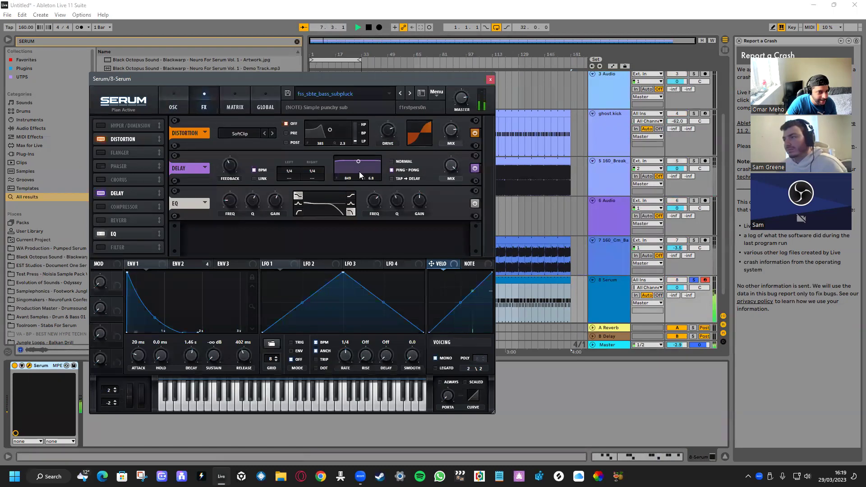
Narrow the delay's filter to a Q of 0.8, lower its mix to about 47% and unsolo the track
left_click_drag(230, 165, 244, 129)
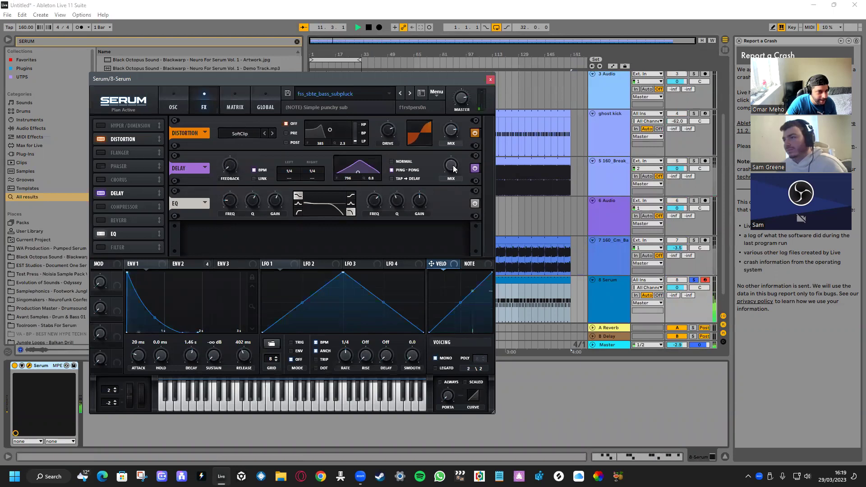
left_click_drag(453, 169, 445, 193)
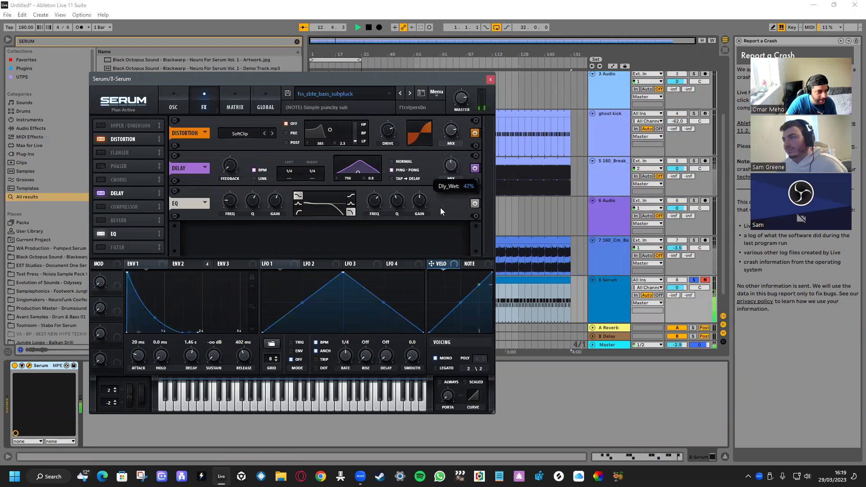
left_click(544, 251)
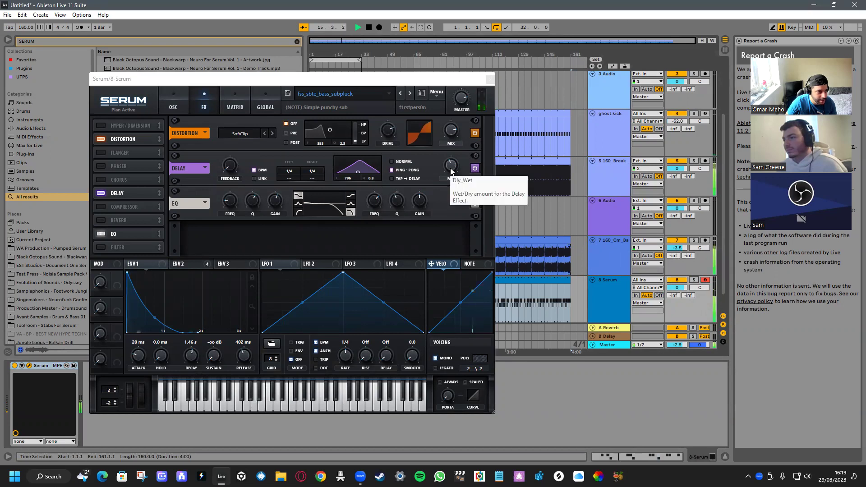
Try the Chorus, Hyper/Dimension and Phaser effects on the pluck one after another
left_click(104, 179)
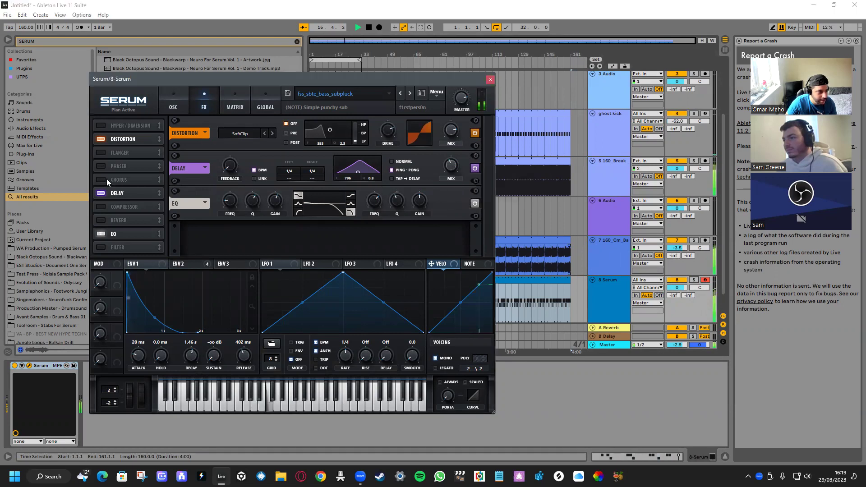
left_click(101, 180)
left_click(102, 126)
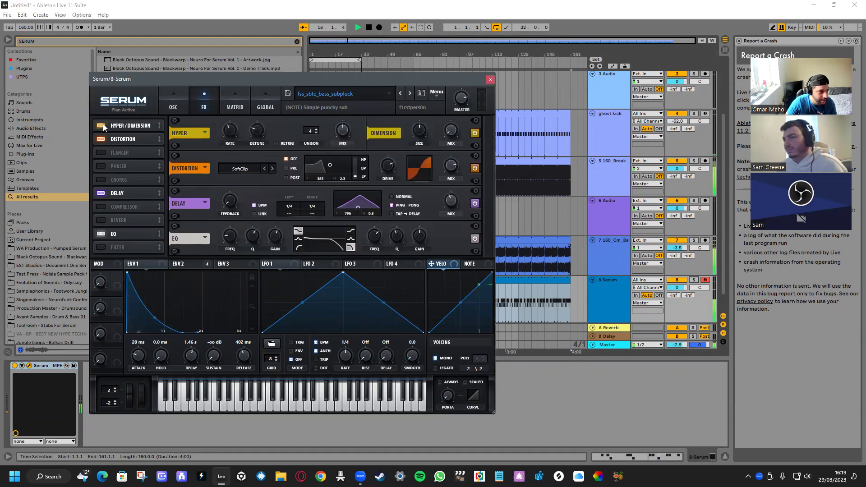
left_click(102, 126)
left_click(100, 166)
double_click(100, 169)
left_click(101, 166)
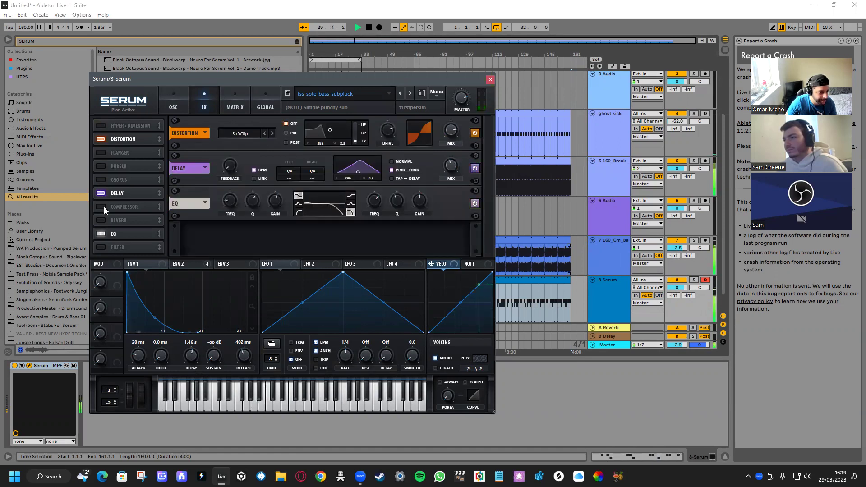
Turn on the Compressor effect, briefly audition the Reverb and close the Serum window
left_click(103, 207)
left_click(101, 221)
left_click(101, 220)
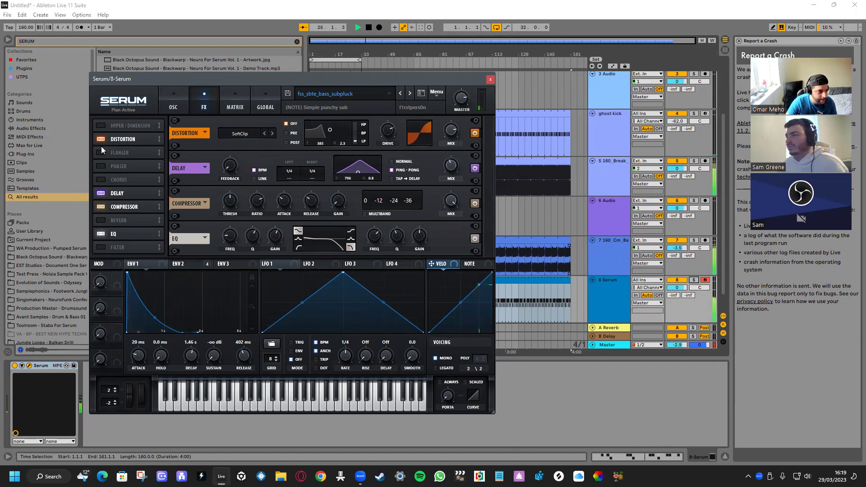
left_click(490, 80)
Stop playback and duplicate the Serum track together with its clip
left_click(313, 220)
left_click(374, 277)
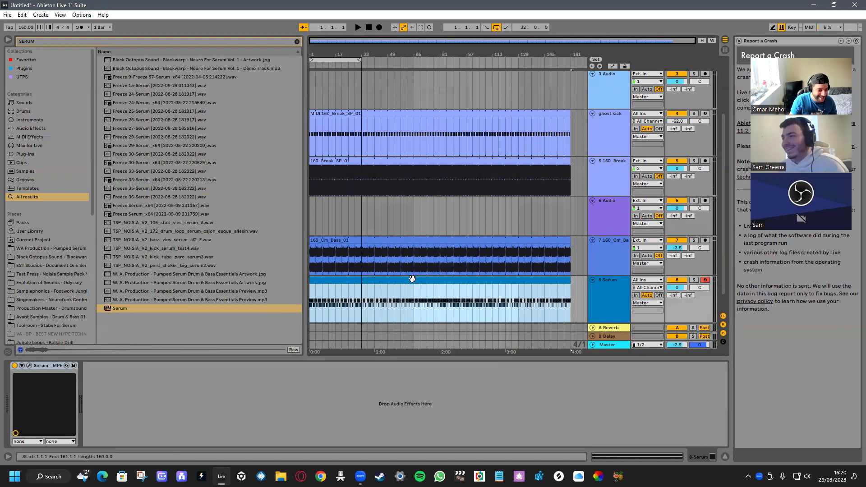
scroll(368, 284, "down", 1)
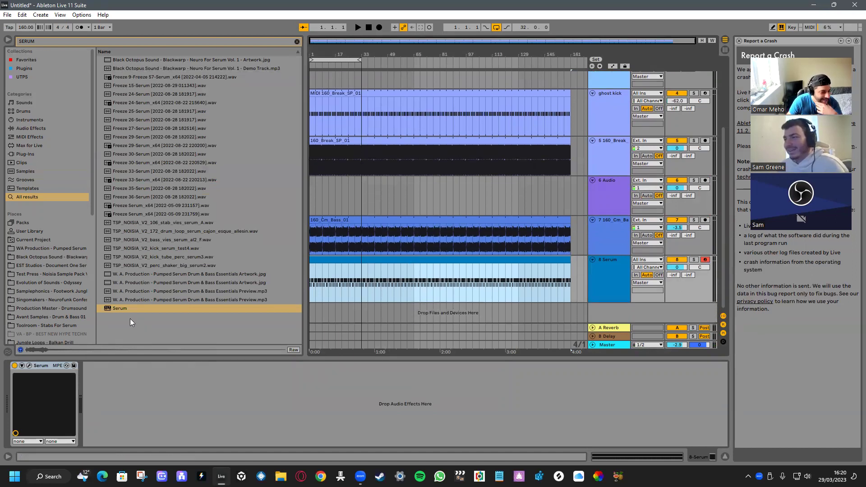
left_click_drag(123, 308, 250, 318)
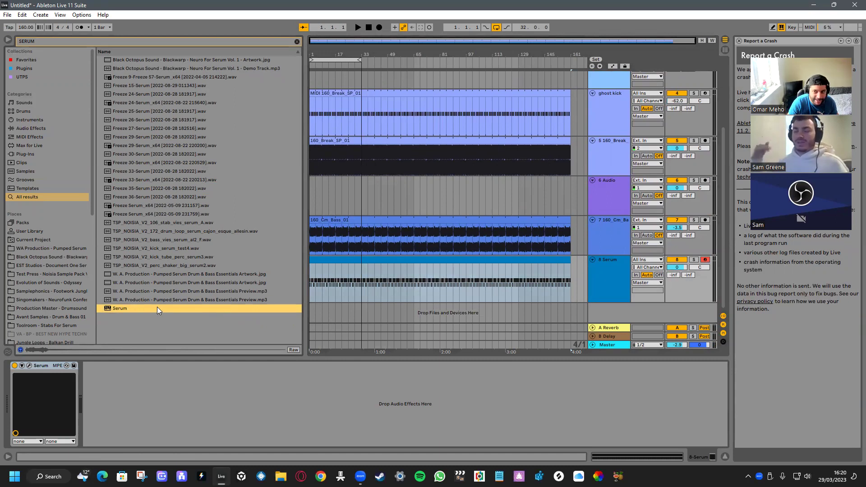
left_click(623, 275)
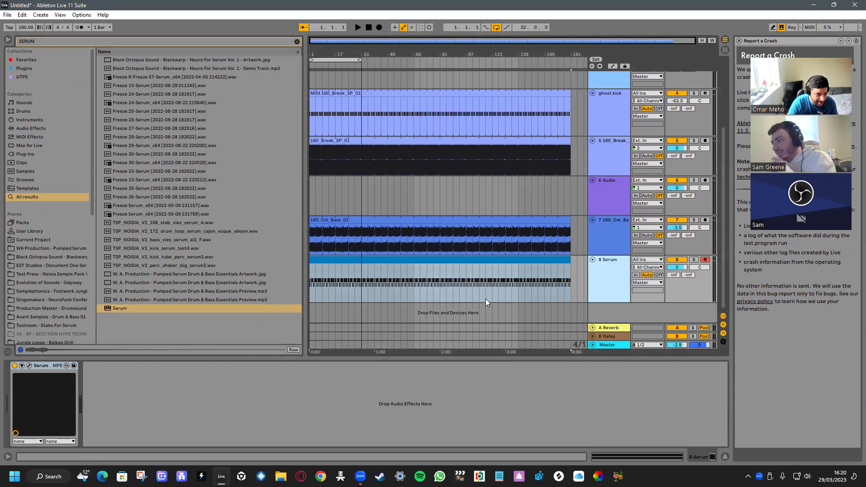
key("ctrl+d")
left_click(607, 260)
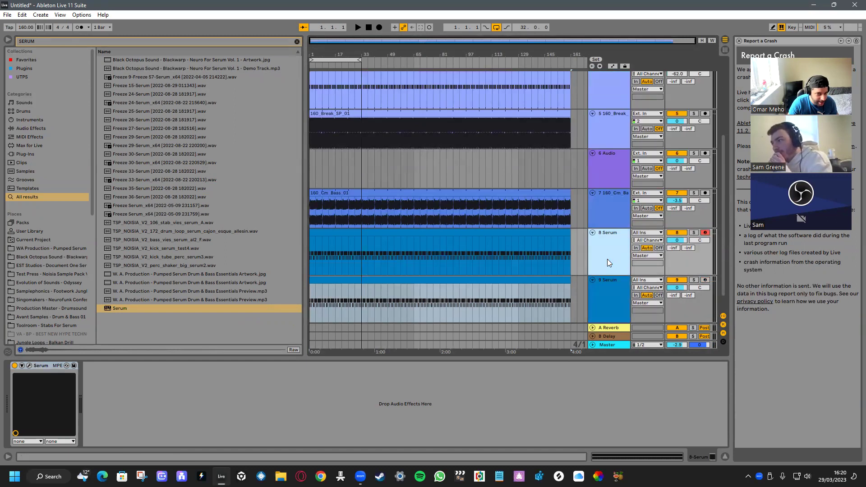
right_click(607, 258)
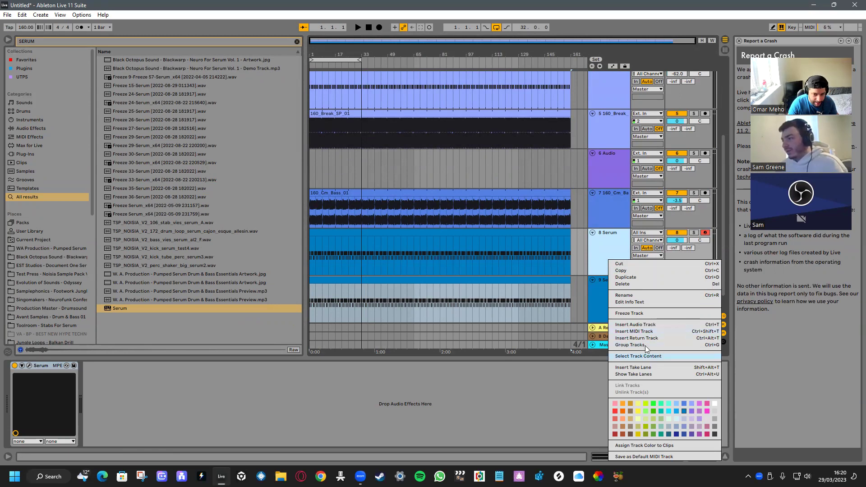
left_click(554, 301)
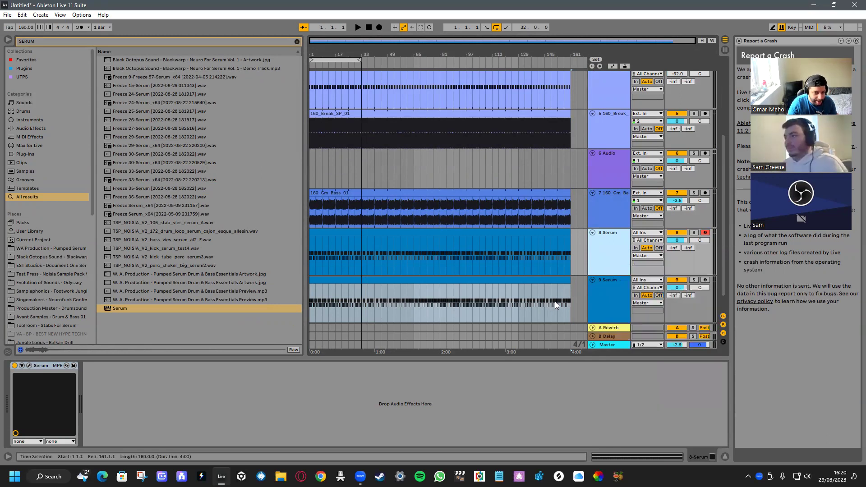
Solo the duplicated Serum track, transpose all notes of its clip up one octave to B3–C4 and play it
left_click(607, 293)
left_click(694, 280)
key("space")
key("space")
double_click(363, 280)
left_click(327, 368)
key("ctrl+a")
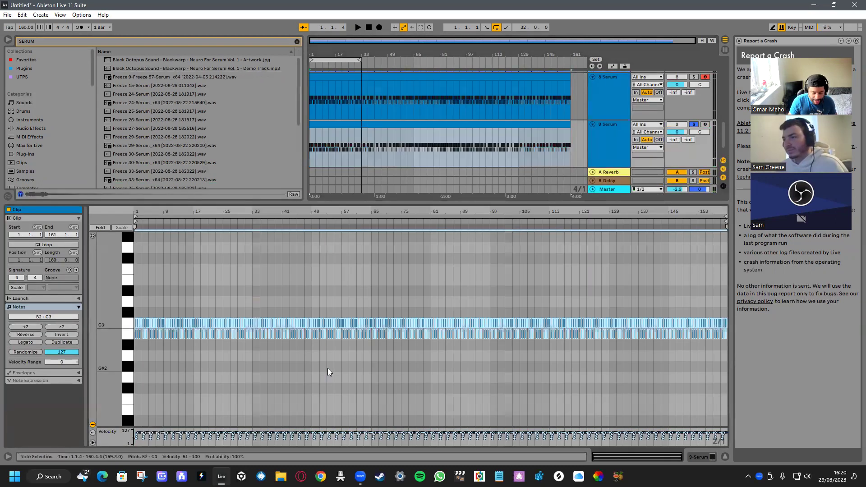
key("shift+Up")
key("space")
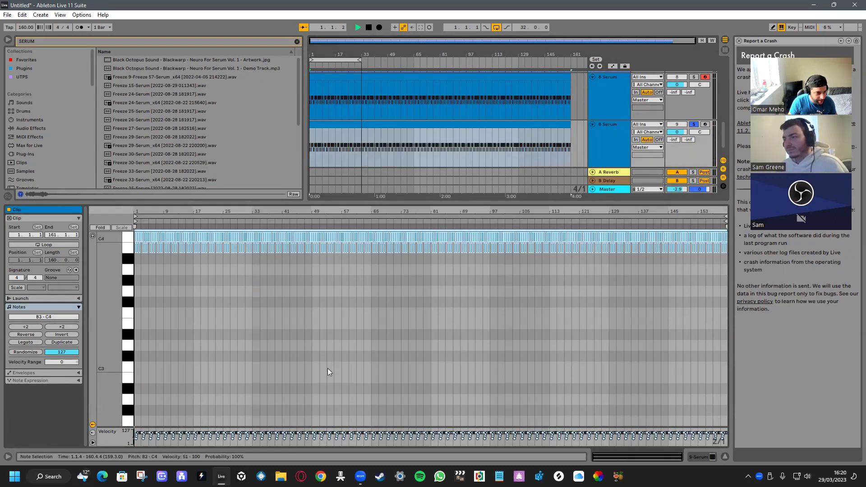
Unsolo the duplicated Serum track, try a lower volume for it and reset the volume to 0 dB
left_click(327, 369)
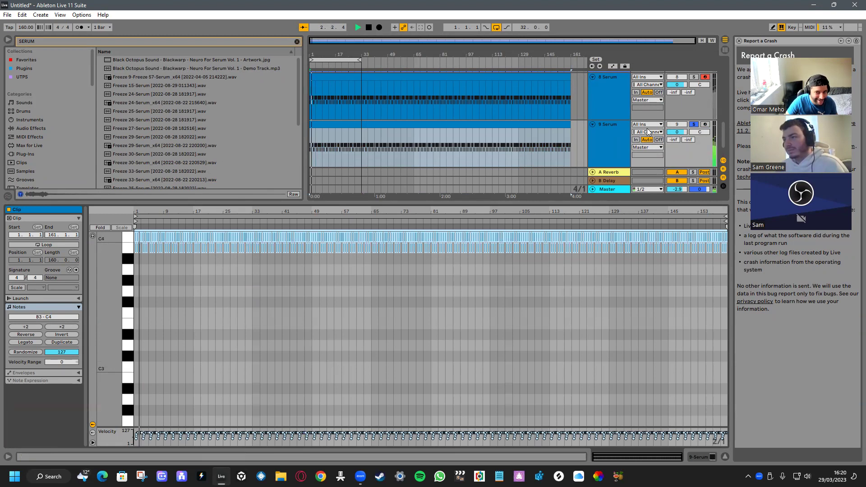
left_click(693, 124)
key("space")
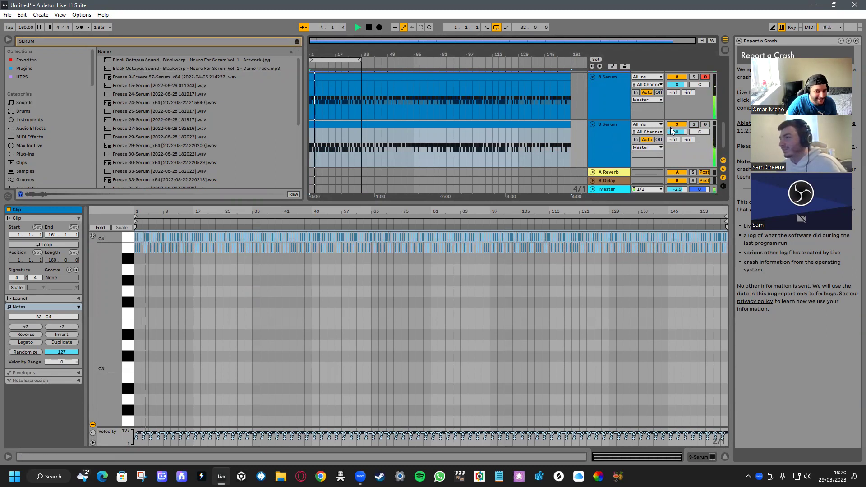
left_click_drag(675, 132, 675, 142)
key("Delete")
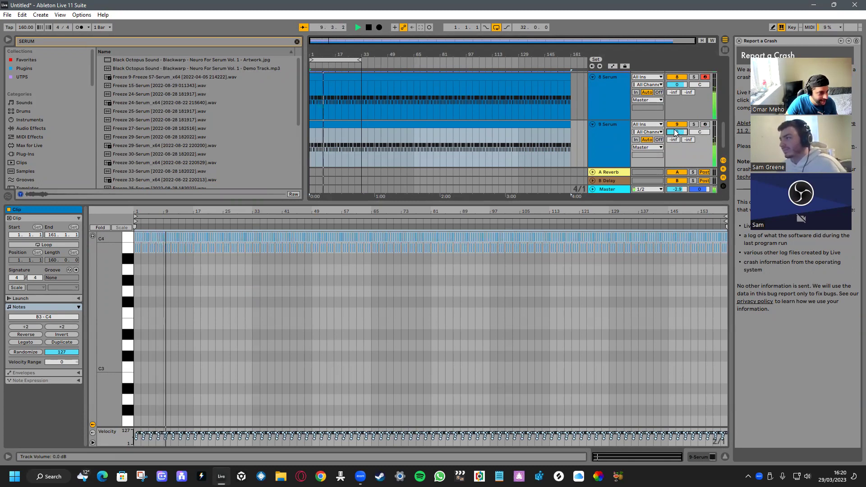
Open the Serum instrument on track 9, turn on its noise oscillator with AC hum1 and adjust the noise level
double_click(614, 139)
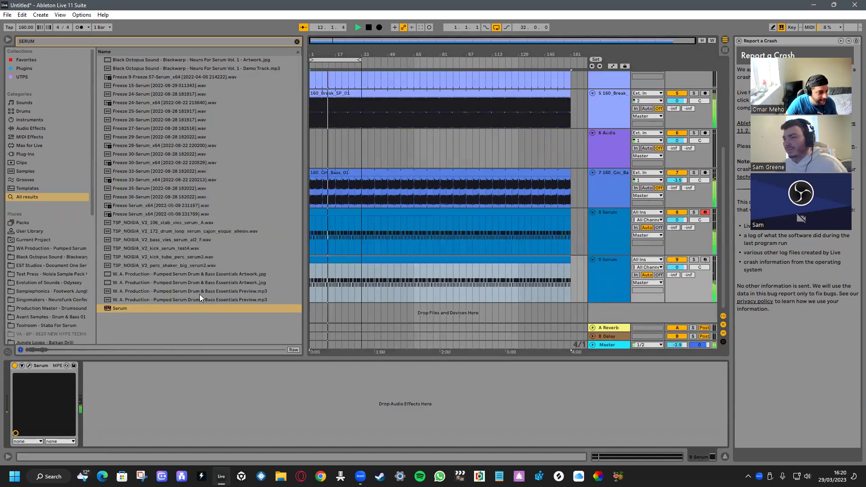
left_click(29, 365)
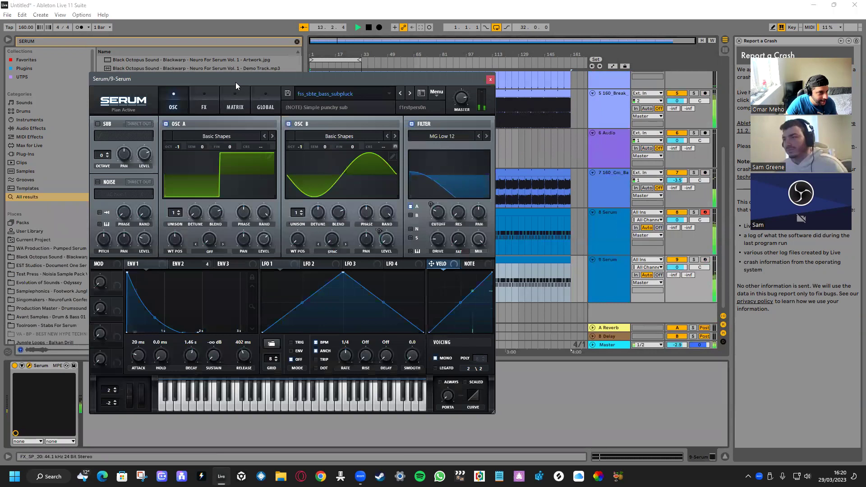
left_click_drag(246, 79, 264, 87)
left_click(115, 132)
left_click(115, 132)
left_click(115, 191)
mouse_move(159, 250)
left_mouse_down()
mouse_move(179, 208)
mouse_move(174, 250)
left_mouse_up()
Change oscillator A's Basic Shapes wavetable position to a triangle wave
left_click(281, 145)
left_click(287, 145)
left_click_drag(189, 247, 182, 267)
left_click_drag(195, 222, 120, 189)
Turn on the sub oscillator, audition other octaves and waveforms, and settle on octave 0 with a square wave
left_click(115, 131)
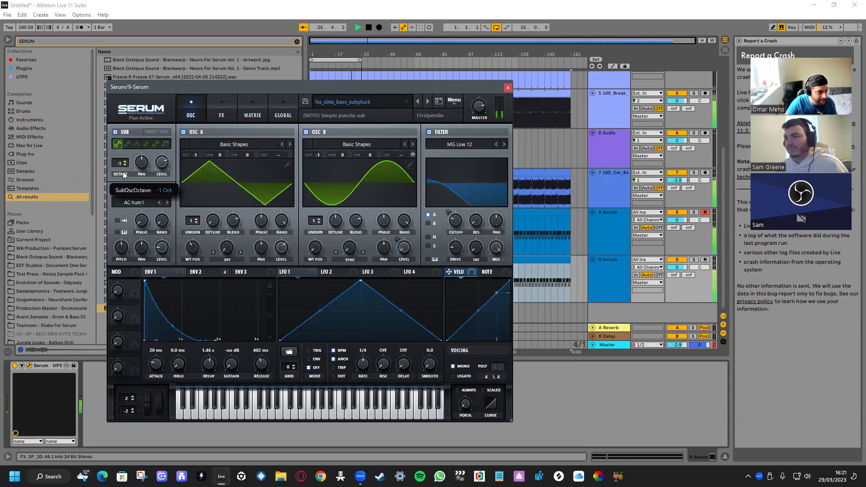
left_click(127, 144)
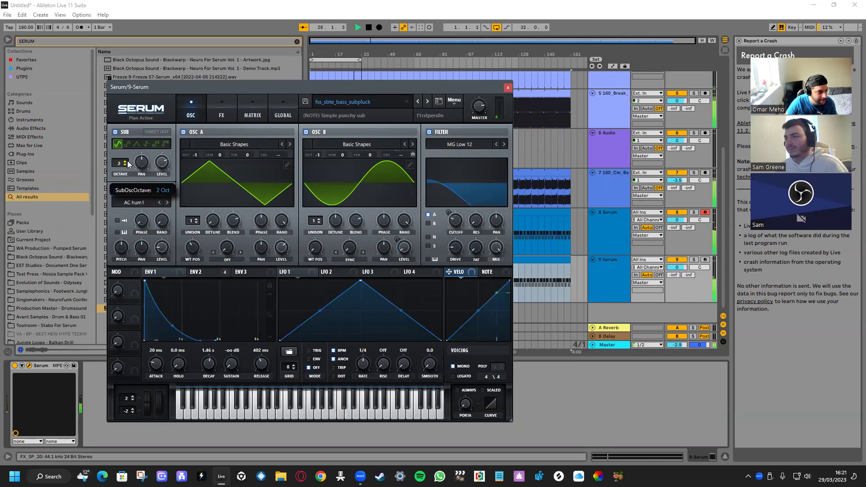
double_click(120, 163)
left_click(126, 165)
left_click(126, 164)
left_click(146, 144)
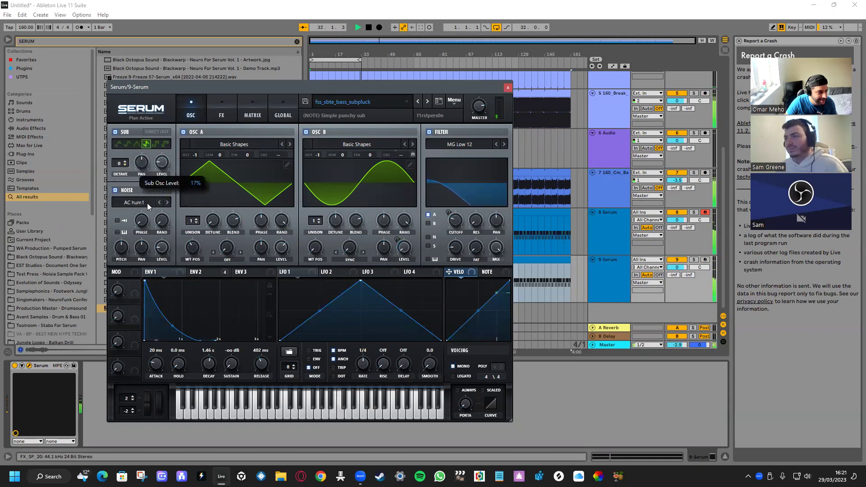
left_click(156, 144)
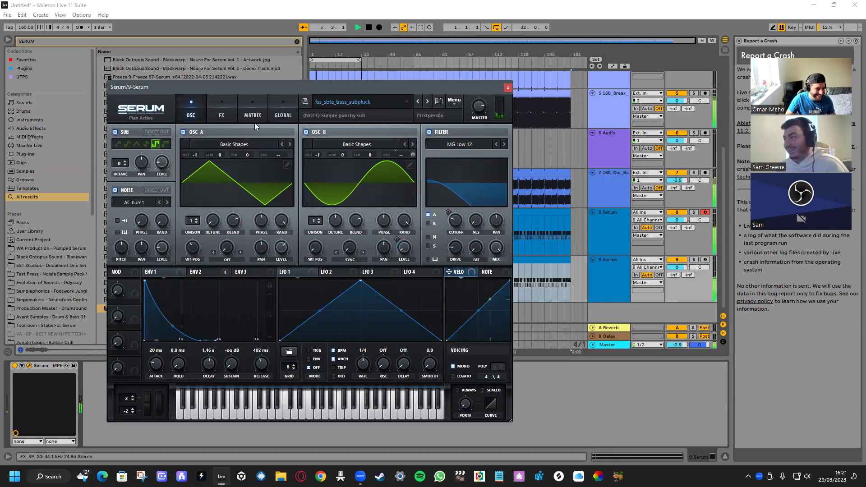
Turn on Serum's Reverb effect in Plate mode and adjust its high cut and mix
left_click(216, 113)
left_click(116, 229)
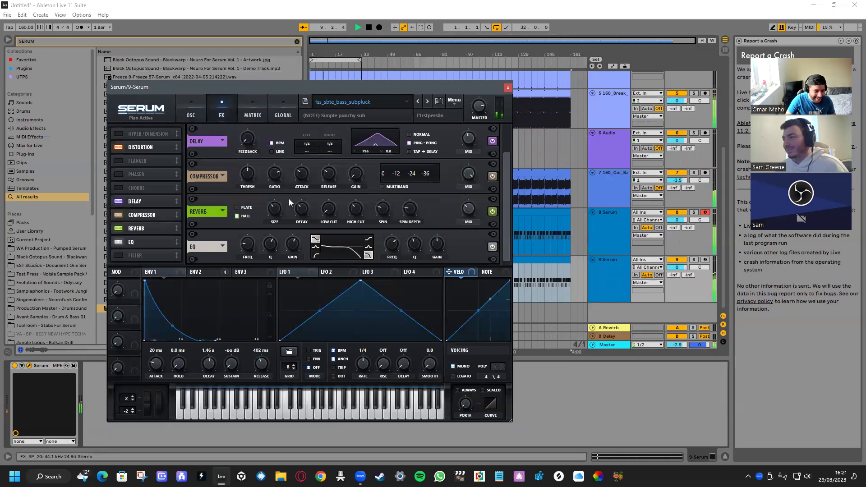
left_click(237, 207)
left_click_drag(354, 204, 348, 226)
left_click_drag(468, 209, 469, 187)
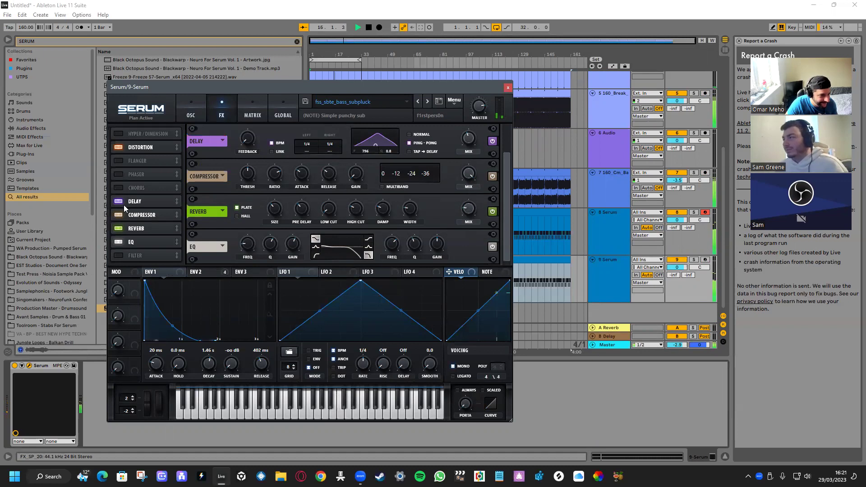
Turn on the Hyper/Dimension effect and set the Dimension mix to about 87%
left_click(119, 160)
left_click(116, 134)
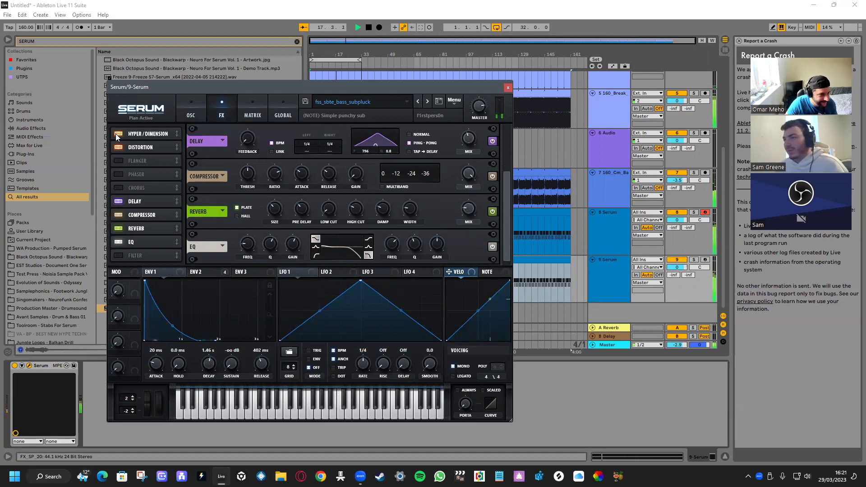
scroll(223, 162, "up", 3)
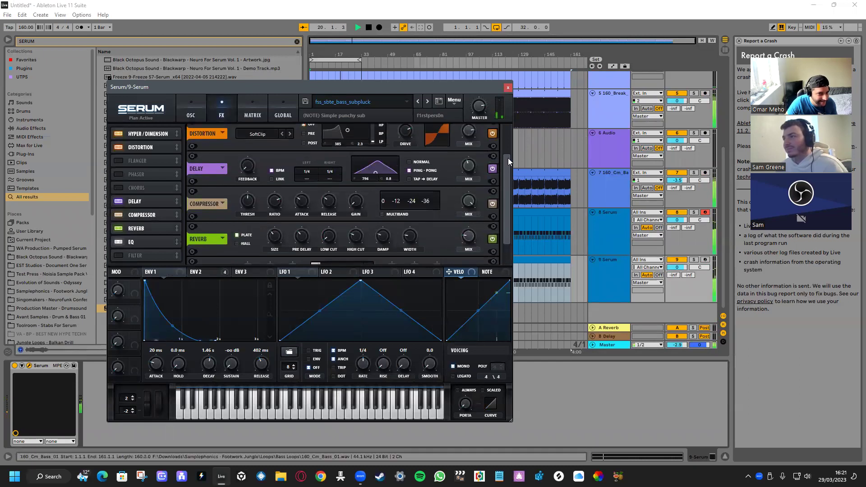
left_click_drag(508, 157, 475, 131)
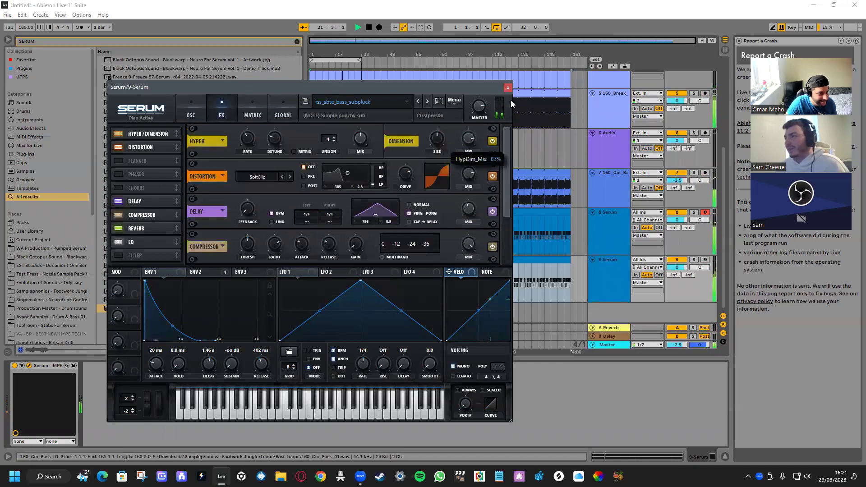
Audition the Phaser effect, switch it back off and turn on the Chorus effect
left_click(120, 173)
left_click(120, 173)
left_click(122, 185)
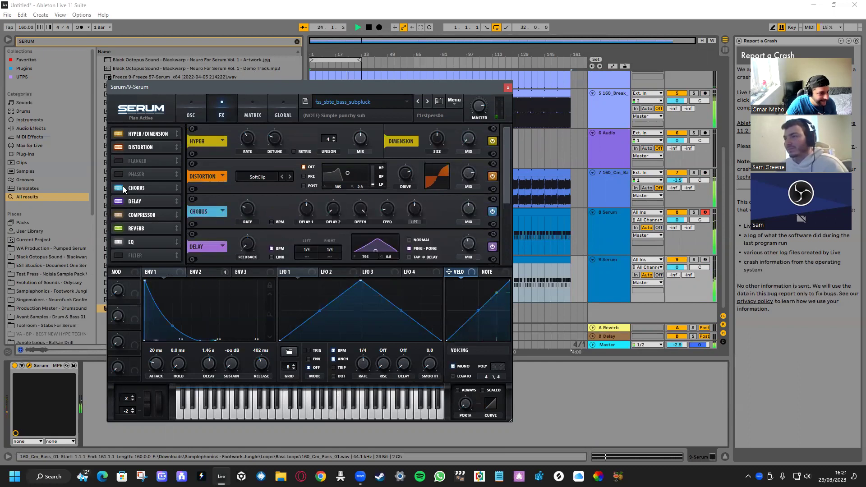
Turn off Serum's Chorus effect and try the Filter effect, sweeping its cutoff
left_click(123, 185)
left_click(123, 257)
scroll(271, 234, "down", 3)
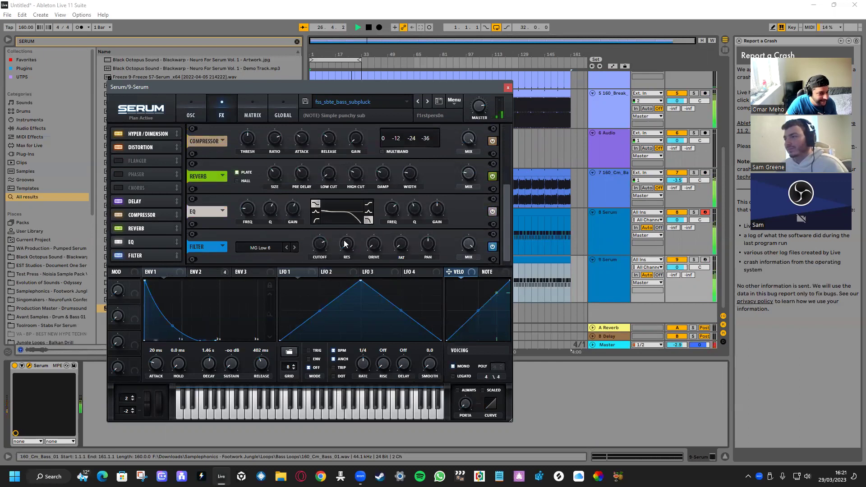
left_click_drag(384, 186, 392, 164)
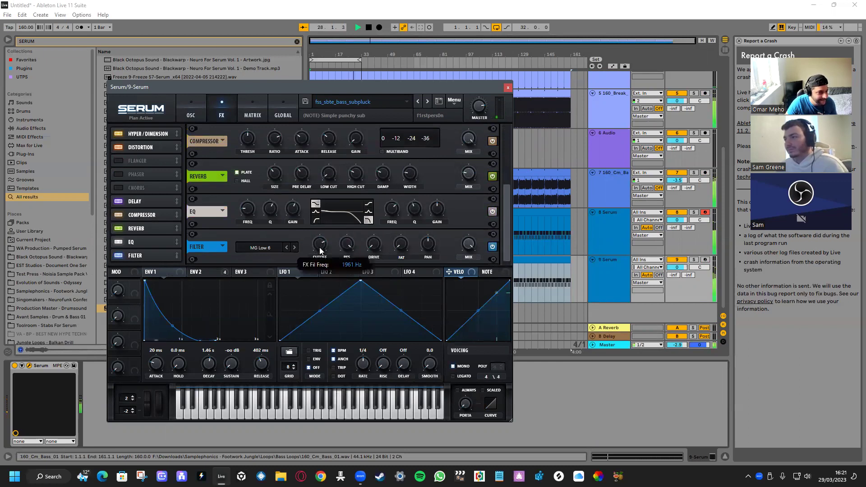
left_click_drag(347, 247, 323, 285)
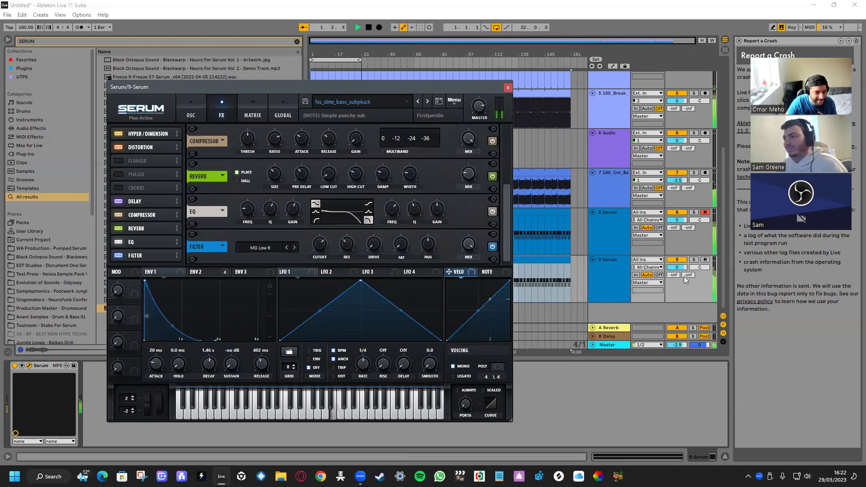
Lower the second Serum track's volume to -4.7 dB and switch Serum's Filter effect off
left_click_drag(677, 268, 678, 283)
key("space")
left_click(120, 253)
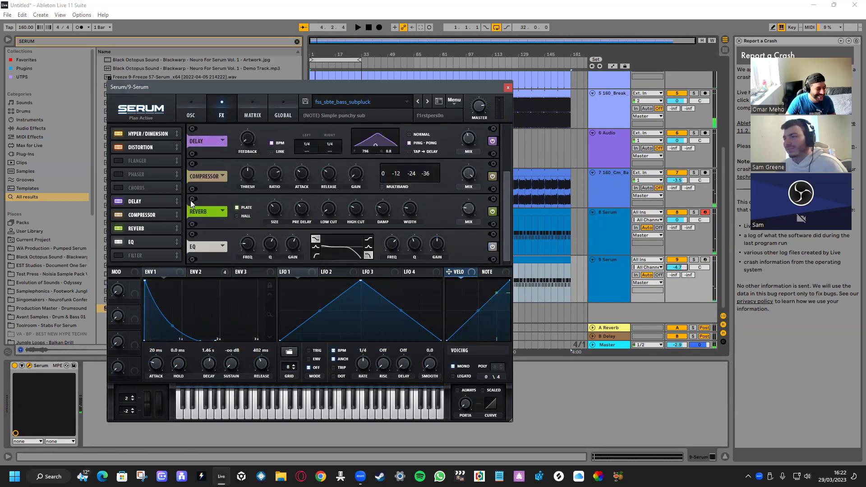
Play the set and compare the pluck with Serum's Reverb effect repeatedly switched on and off
key("space")
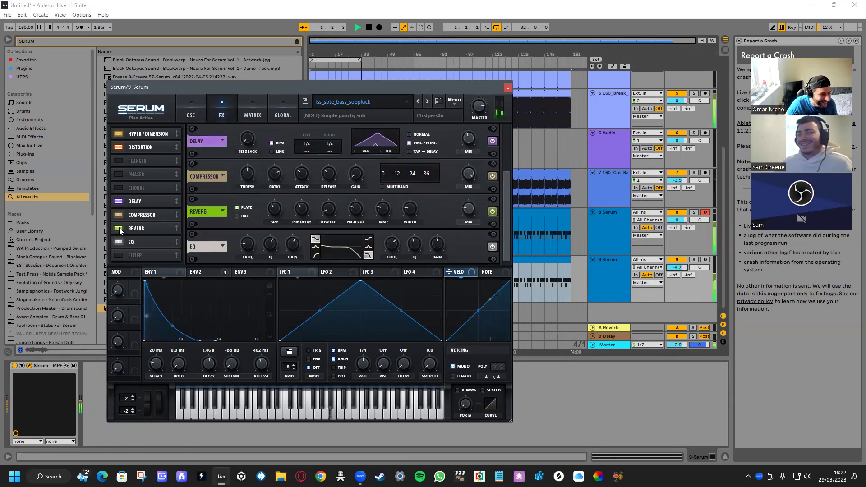
left_click(120, 228)
left_click(119, 229)
left_click(119, 228)
left_click(119, 228)
left_click(119, 228)
left_click(119, 228)
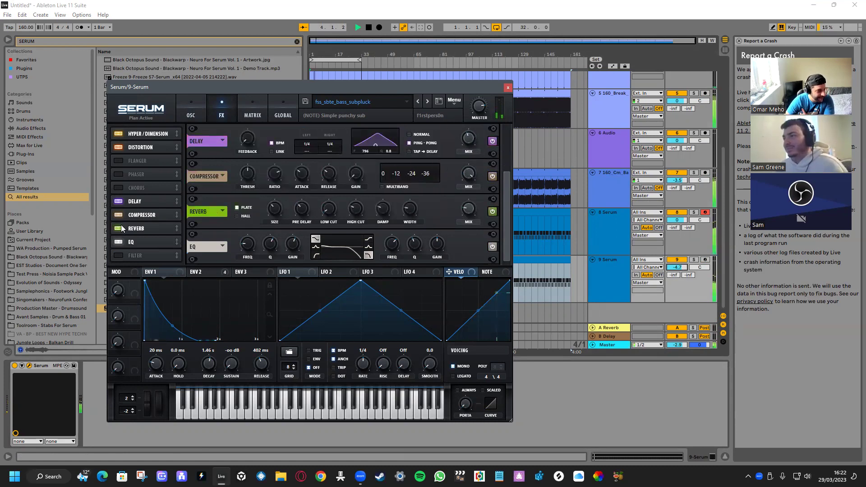
left_click(119, 228)
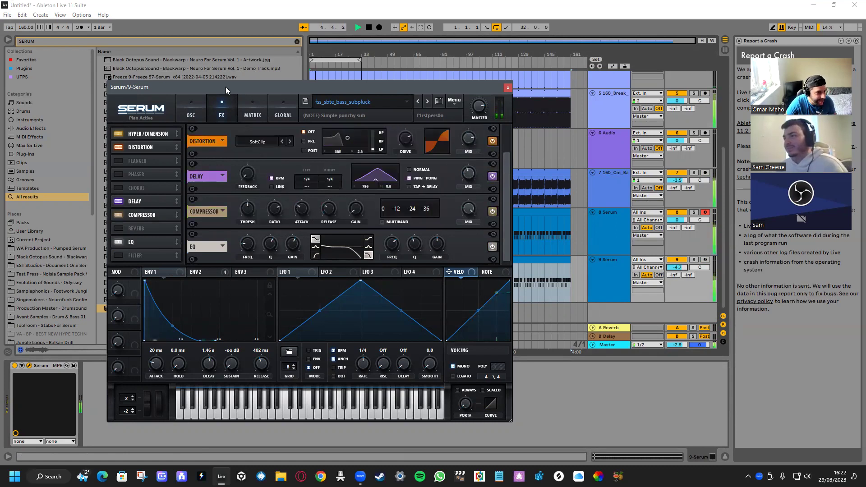
Compare the sound with and without the Hyper/Dimension effect, and leave both it and the Reverb switched on
left_click(120, 133)
left_click(119, 132)
left_click(120, 133)
left_click(120, 133)
left_click(120, 229)
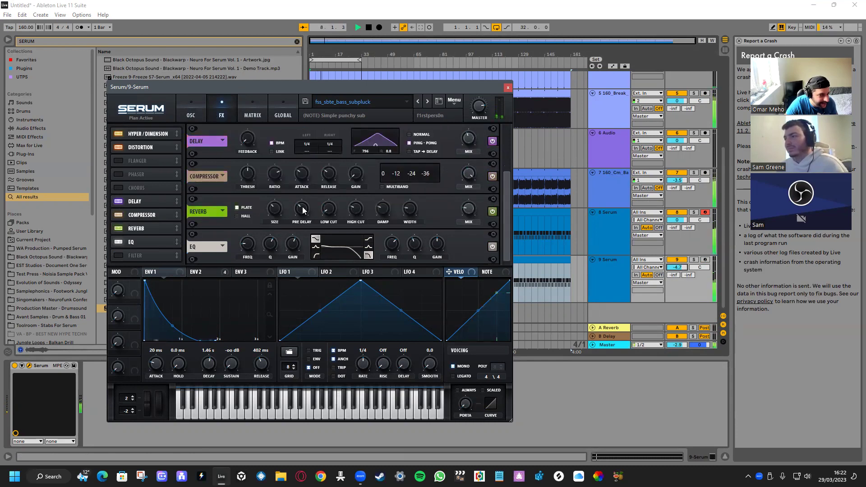
Stop playback, close the Serum window and save the Live Set as PROJECT
key("space")
left_click(508, 88)
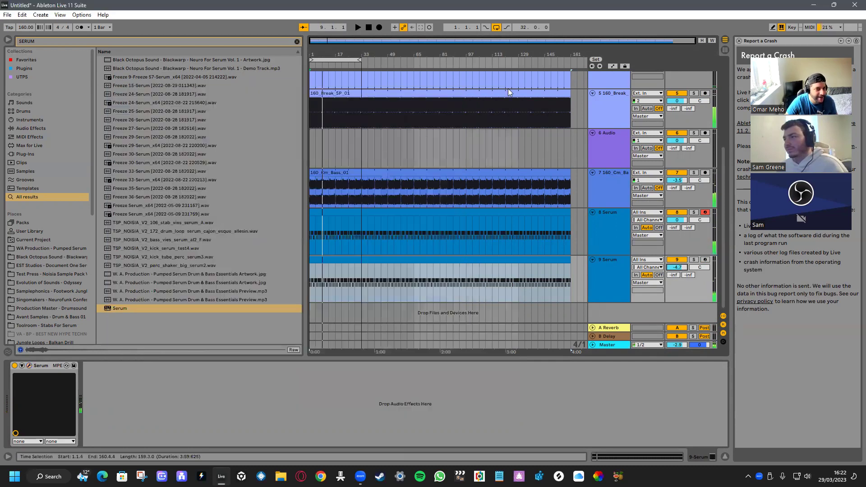
key("ctrl+s")
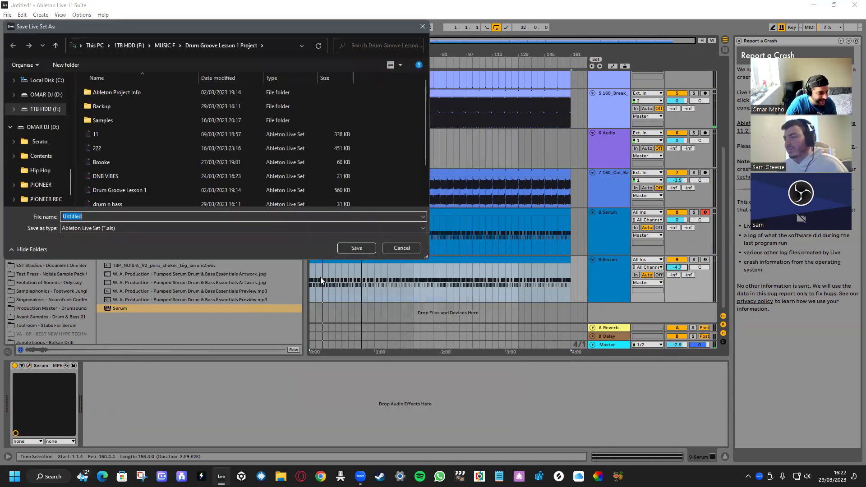
type("PROJECT")
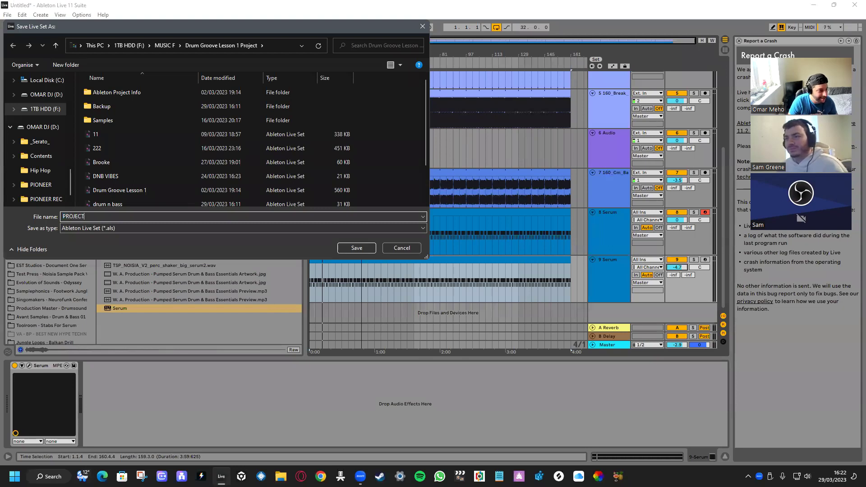
key("Return")
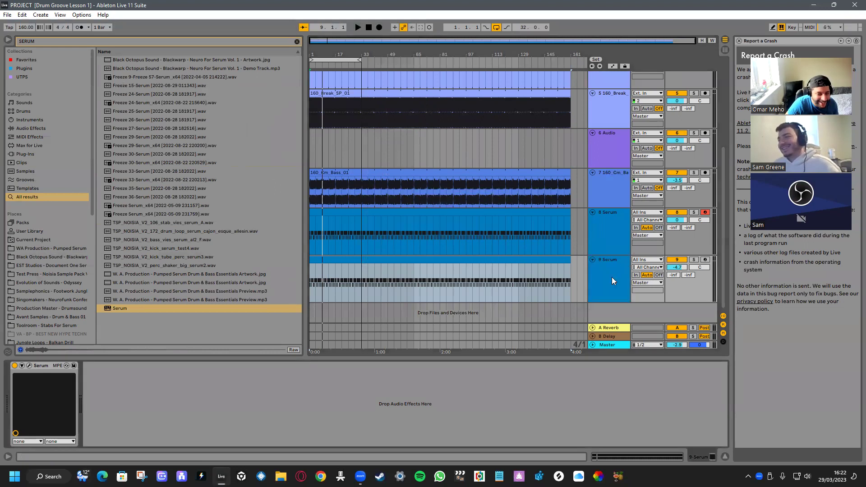
Reopen Serum's effects on the second Serum track and audition the effect chain during playback
left_click(28, 365)
left_click(228, 108)
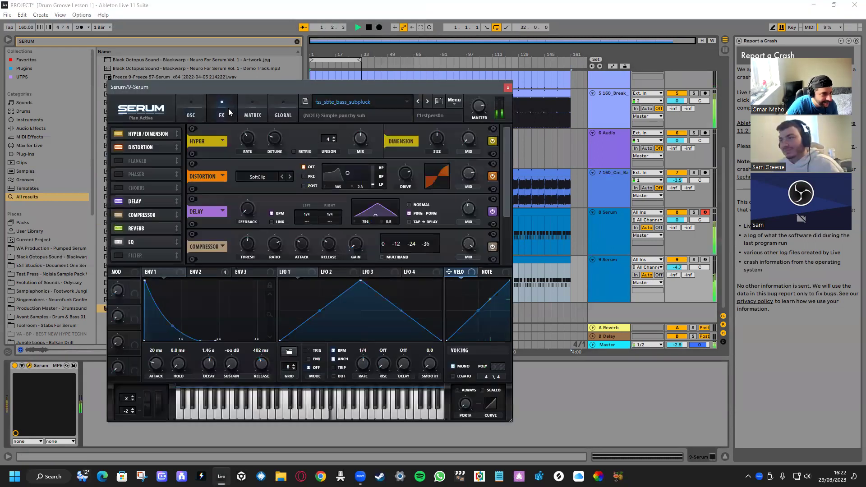
mouse_move(158, 224)
left_mouse_down()
mouse_move(163, 213)
mouse_move(164, 224)
left_mouse_up()
left_click_drag(161, 193, 153, 229)
key("space")
left_click(120, 229)
key("space")
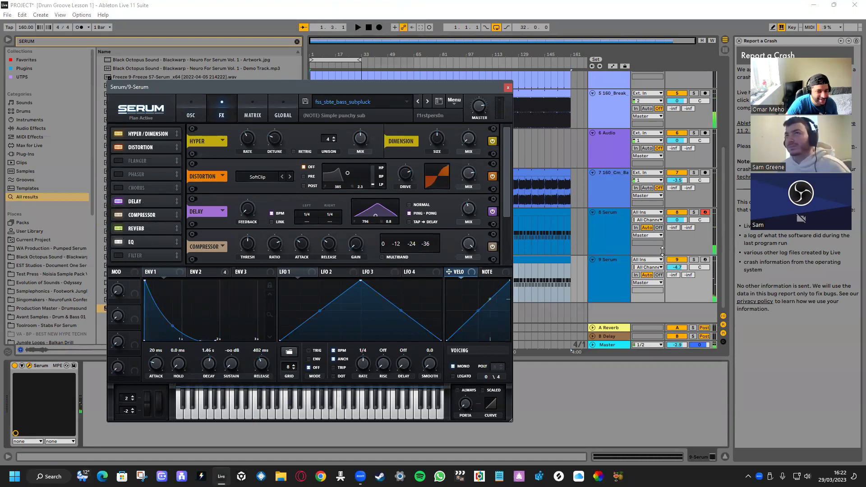
Listen to the second Serum track soloed and in the full mix, close Serum and save the set
left_click(694, 260)
key("space")
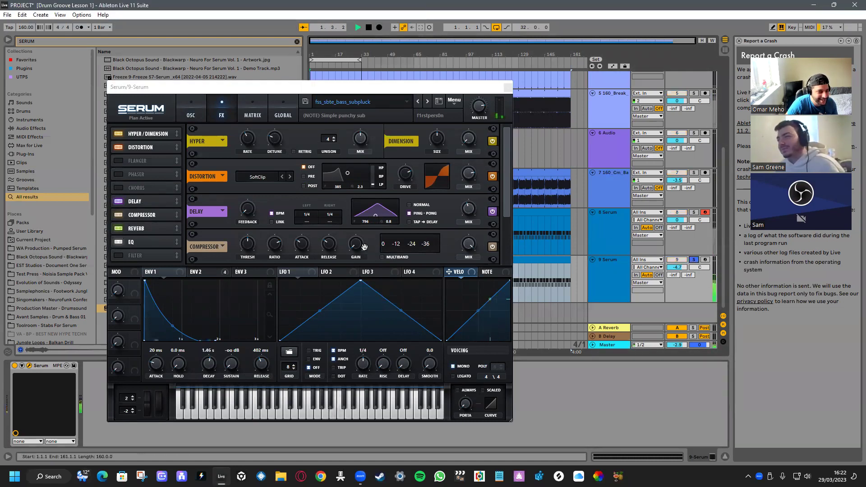
left_click(693, 261)
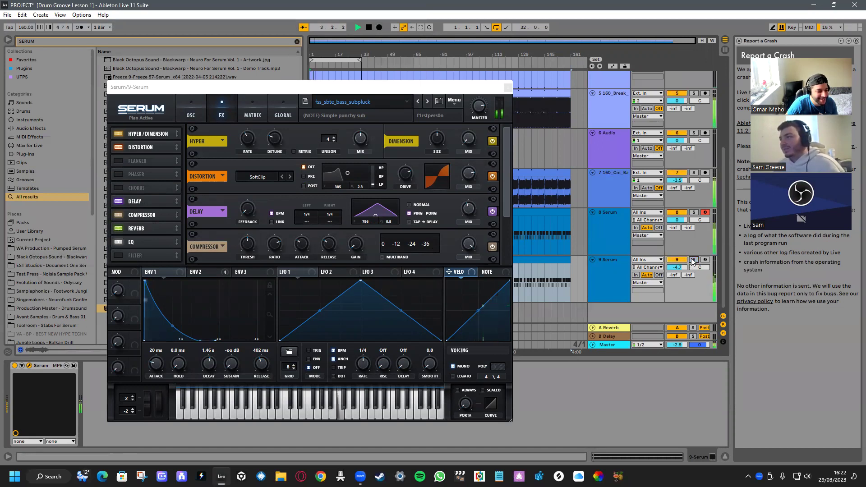
left_click(507, 88)
key("ctrl+s")
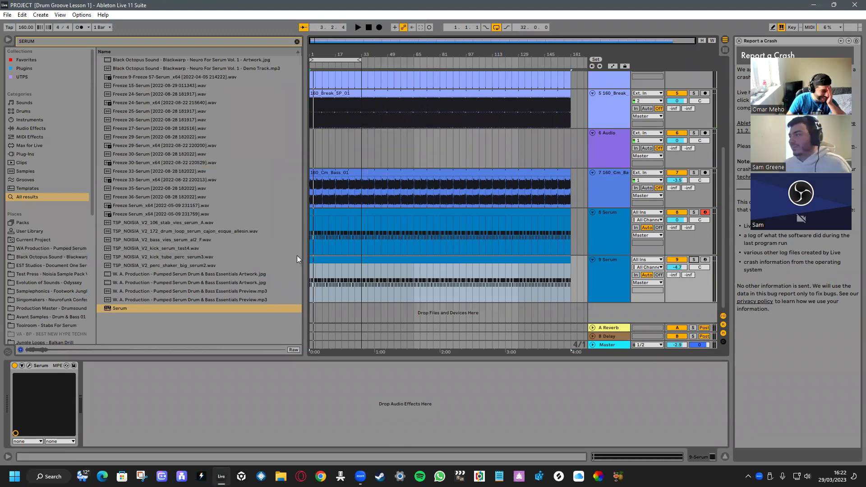
Clear the browser search and preview the first FX one-shots in the Samplephonics Footwork Jungle pack
left_click(54, 257)
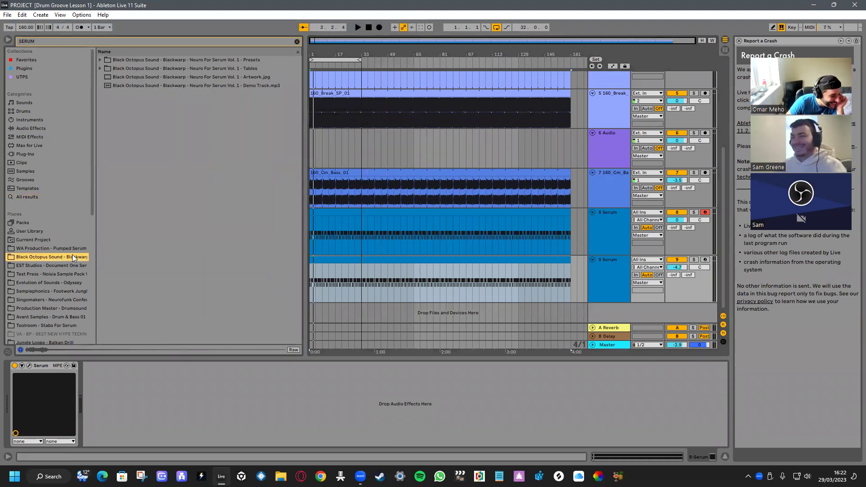
left_click(67, 267)
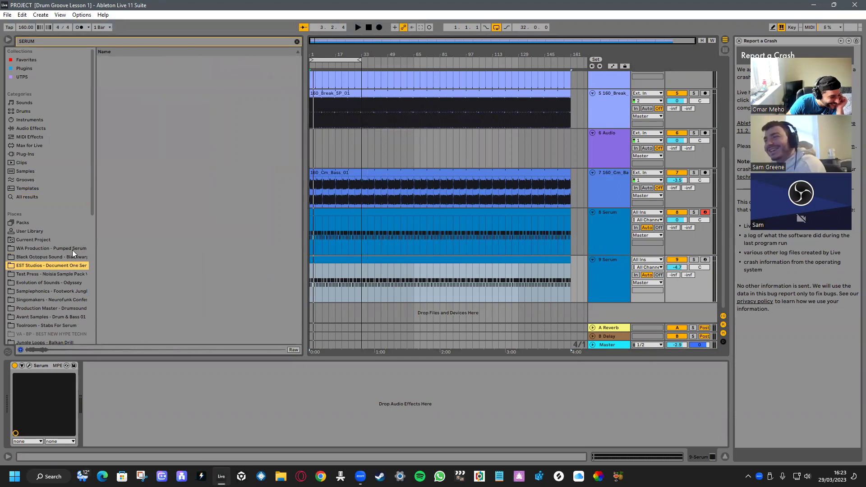
left_click(72, 249)
left_click(74, 280)
left_click(77, 289)
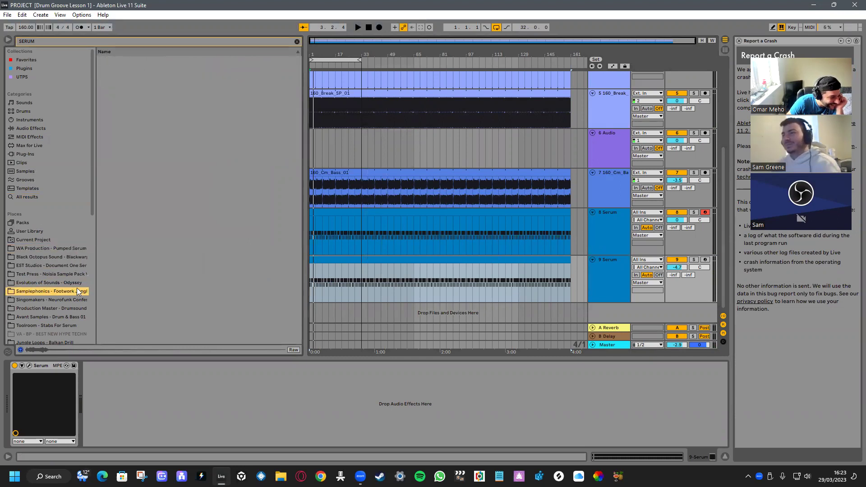
left_click(295, 42)
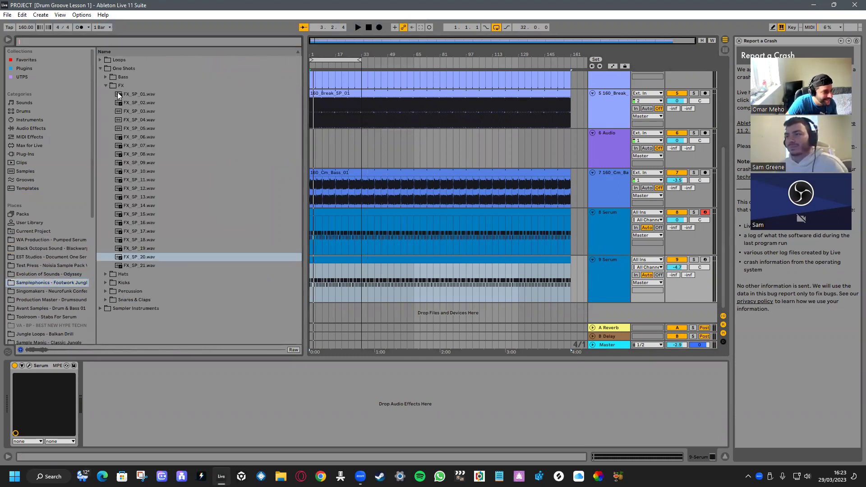
left_click(120, 94)
left_click(126, 104)
left_click(129, 98)
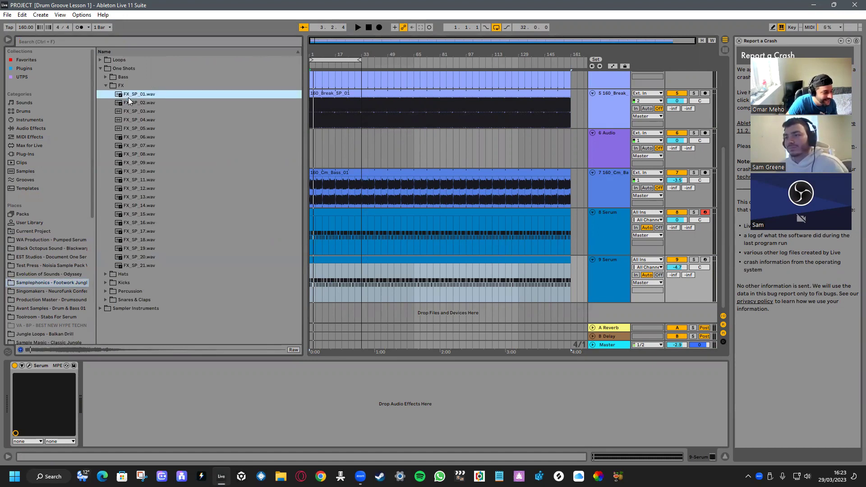
Insert a new MIDI track below the Serum tracks and load FX_SP_01.wav onto it as a playable sample
right_click(612, 312)
left_click(631, 322)
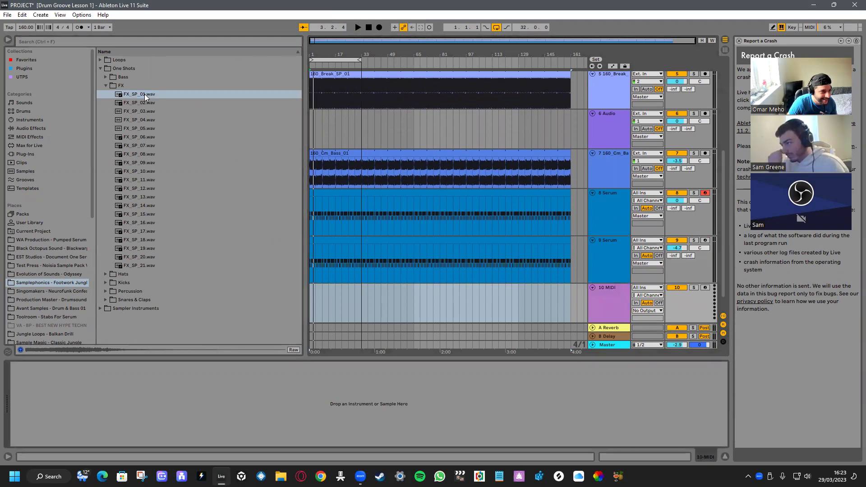
left_click(145, 94)
double_click(144, 94)
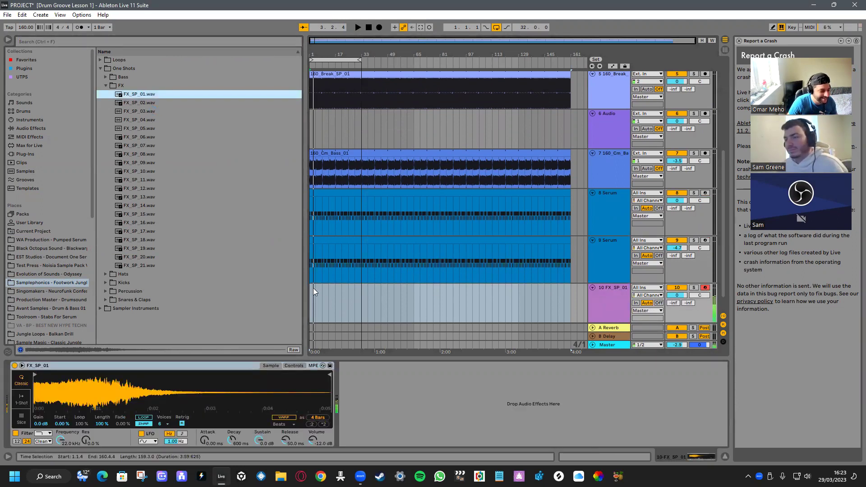
key("space")
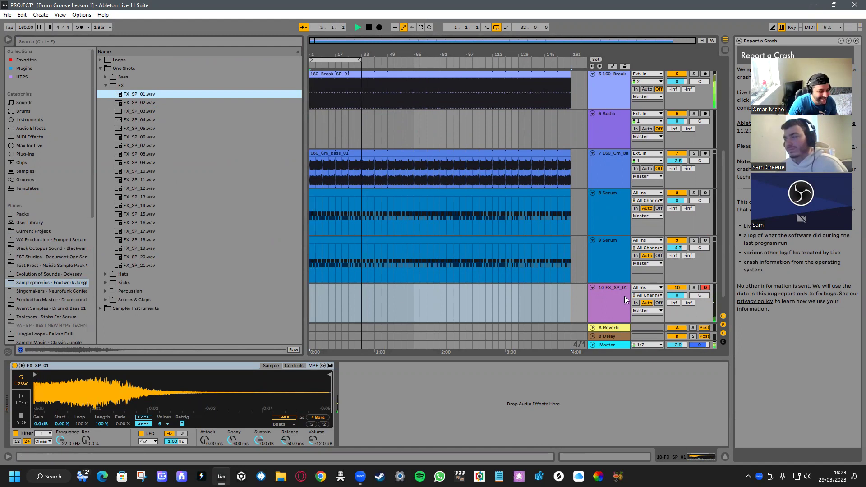
key("space")
Copy the first Serum track's MIDI clip onto the FX_SP_01 track from bar 1 and play it
left_click(331, 238)
left_click(333, 216)
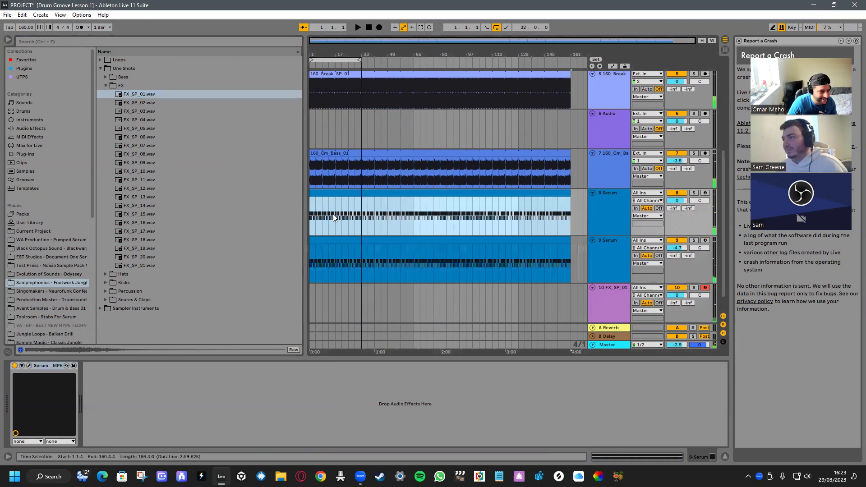
left_click(315, 305)
key("ctrl+v")
key("space")
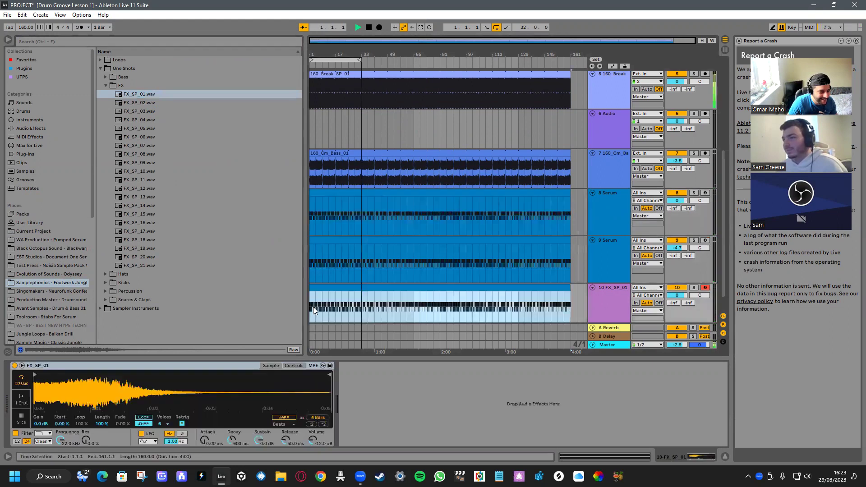
Solo the FX_SP_01 track, trim the sample to a very short slice at its start and raise the attack to 25 ms
left_click(677, 288)
left_click(694, 288)
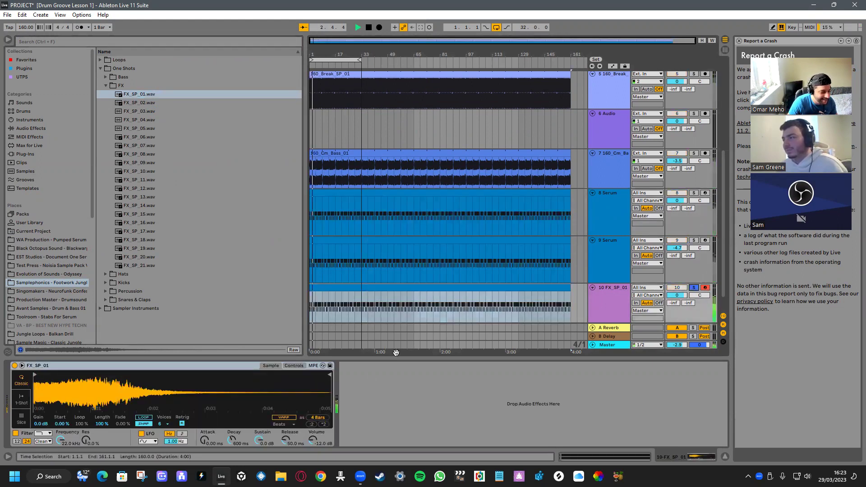
left_click_drag(329, 374, 34, 373)
left_click_drag(204, 440, 205, 430)
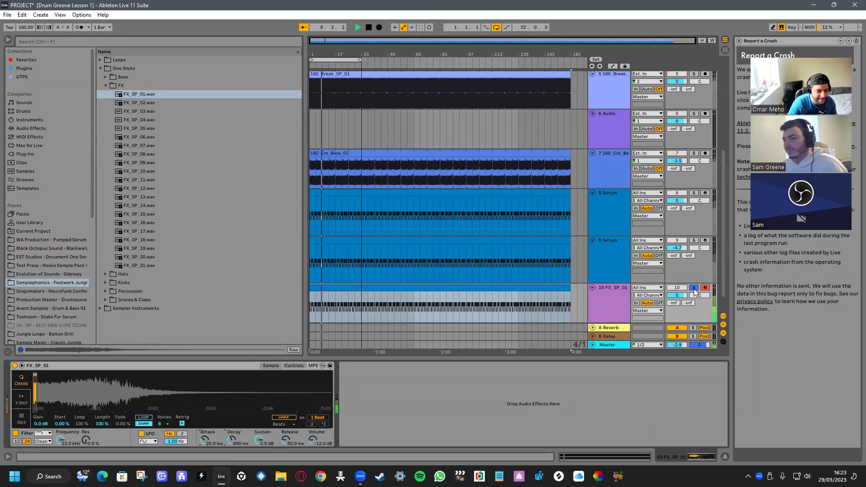
Lower the FX_SP_01 track to -9.6 dB and set Simpler's attack to 9.49 ms, decay 292 ms, sustain -13 dB, release 3.71 ms and volume -9.14 dB
left_click(694, 288)
left_click_drag(676, 295, 676, 311)
left_click_drag(205, 440, 312, 448)
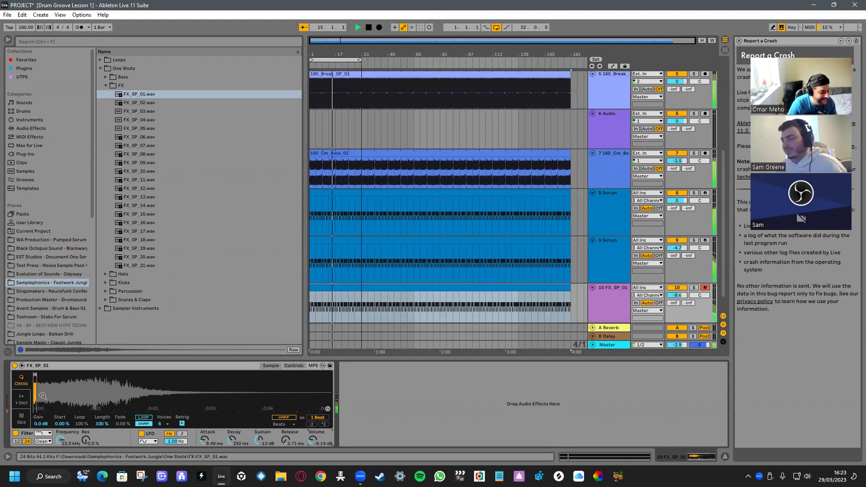
Switch Simpler to 1-Shot mode with a 287 ms fade out, and listen to the FX_SP_01 track soloed
left_click(21, 399)
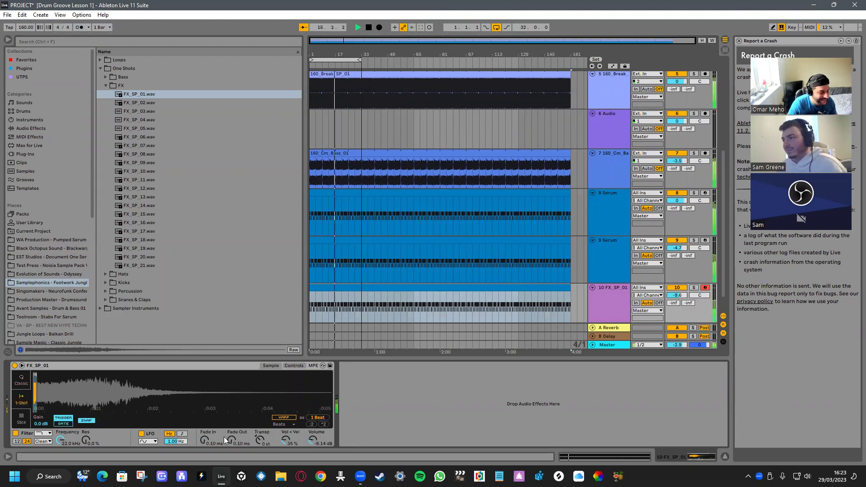
left_click_drag(224, 437, 223, 430)
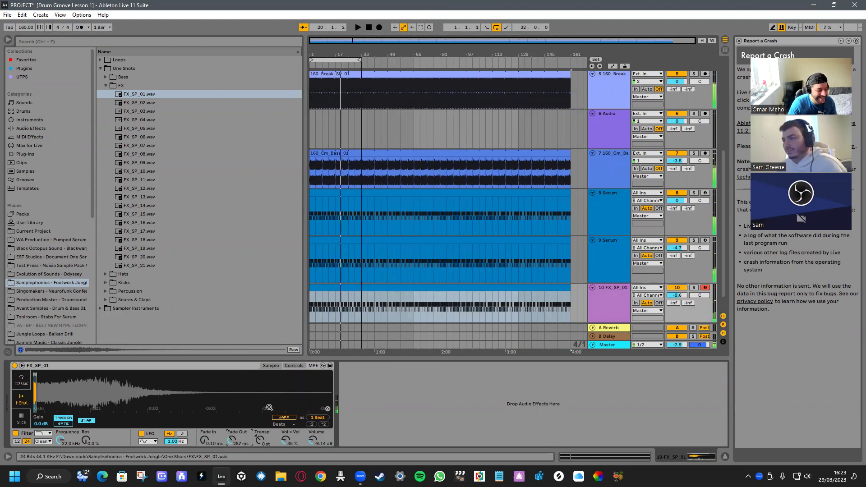
left_click(694, 288)
key("space")
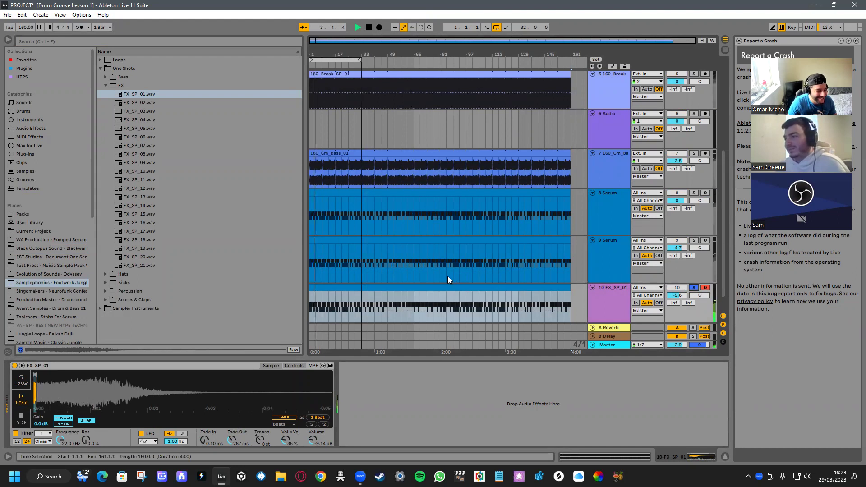
key("space")
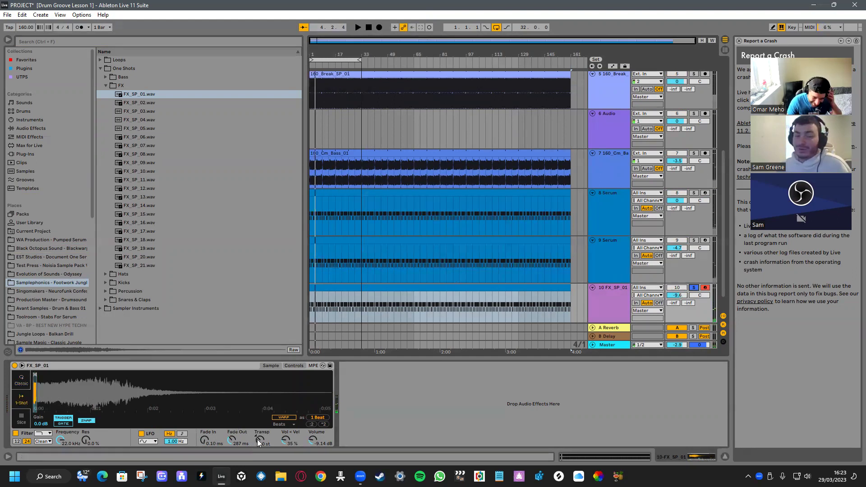
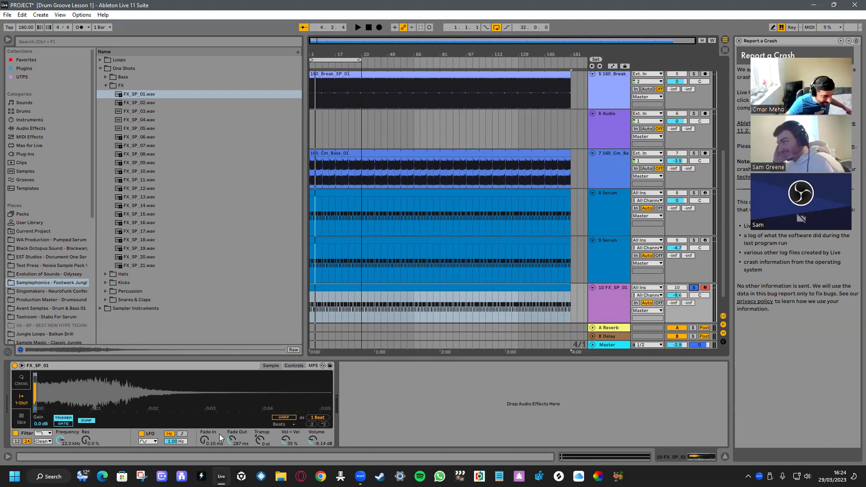
scroll(476, 254, "down", 2)
left_click(615, 297)
key("ctrl+t")
right_click(635, 314)
left_click(608, 309)
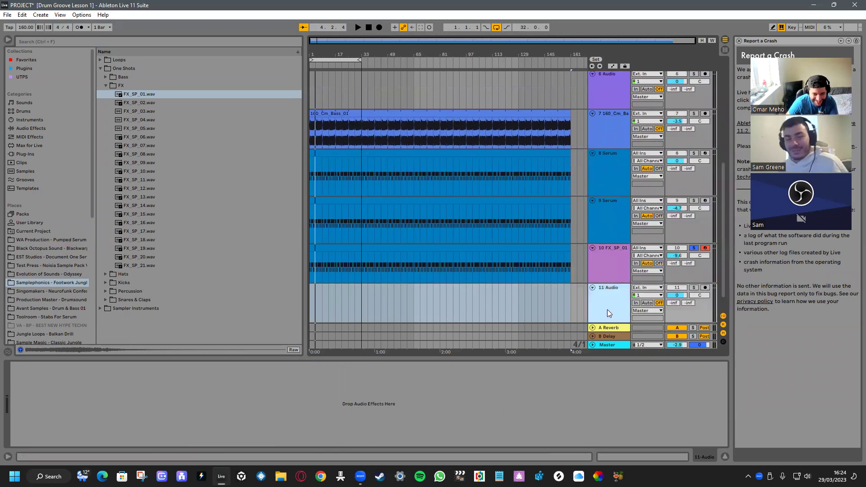
key("Delete")
Insert a new MIDI track below the FX_SP_01 track and load the Serum instrument onto it
right_click(609, 310)
right_click(623, 302)
left_click(634, 312)
left_click(617, 299)
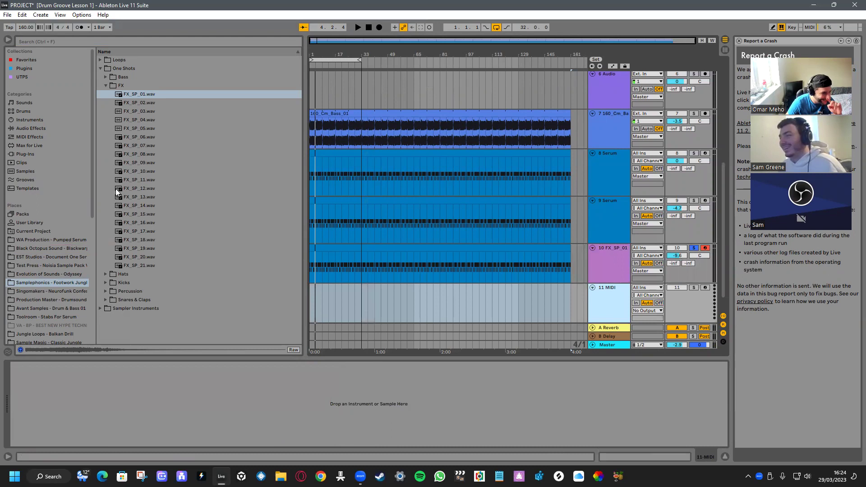
left_click(61, 44)
type("SERUM")
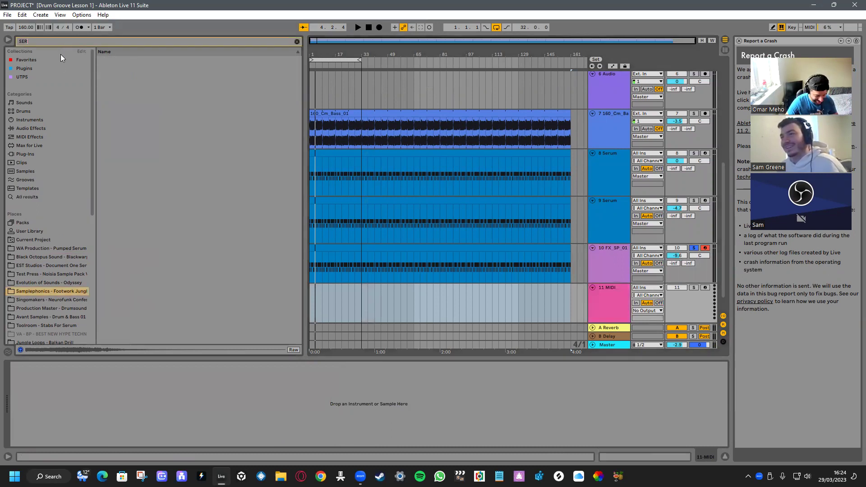
left_click(37, 197)
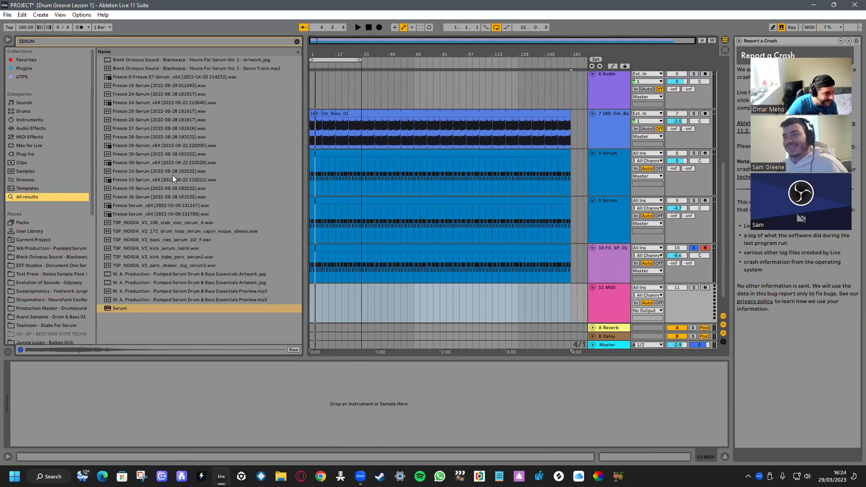
left_click_drag(107, 307, 375, 297)
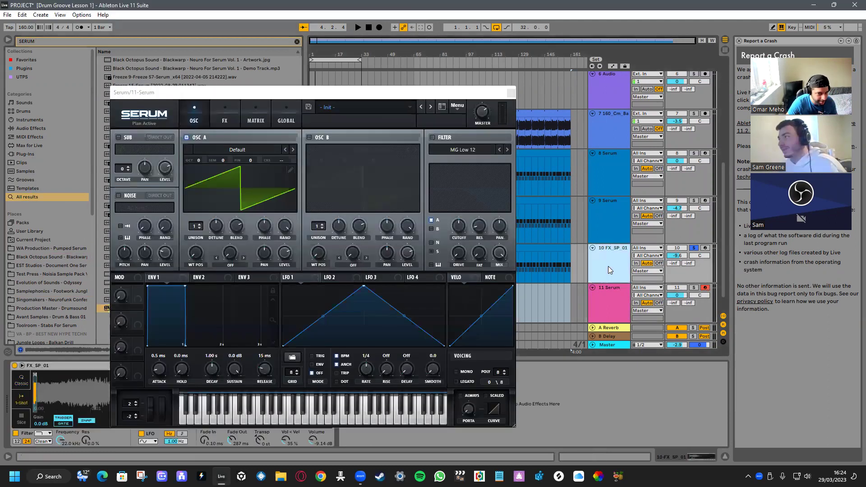
Inspect the short slice of the FX_SP_01 sample and try different Fade Out times while playing the soloed track
left_click(608, 266)
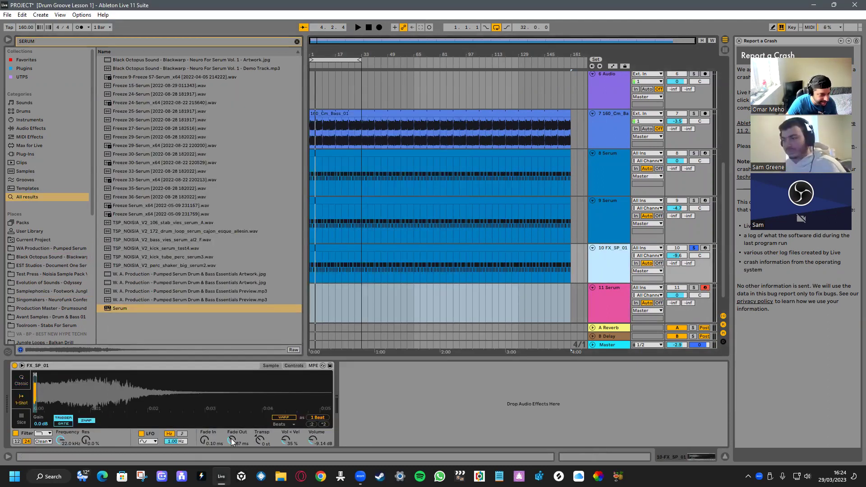
left_click(21, 381)
left_click(23, 399)
scroll(53, 392, "up", 5)
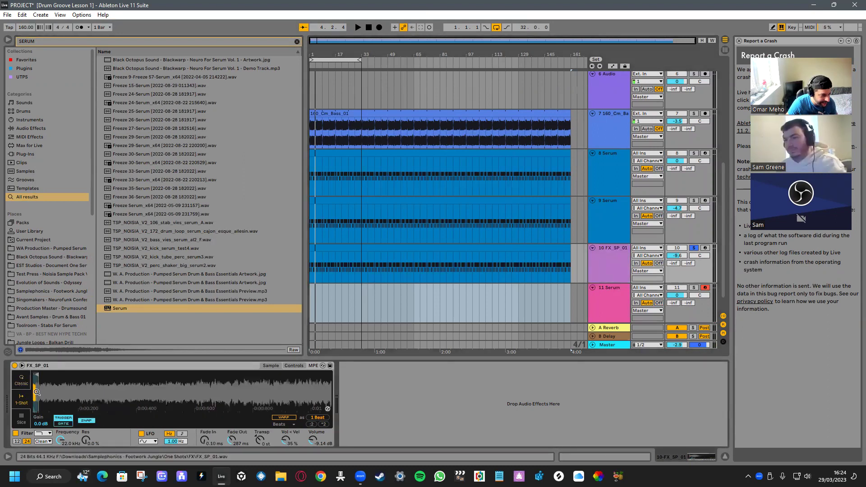
scroll(81, 398, "down", 5)
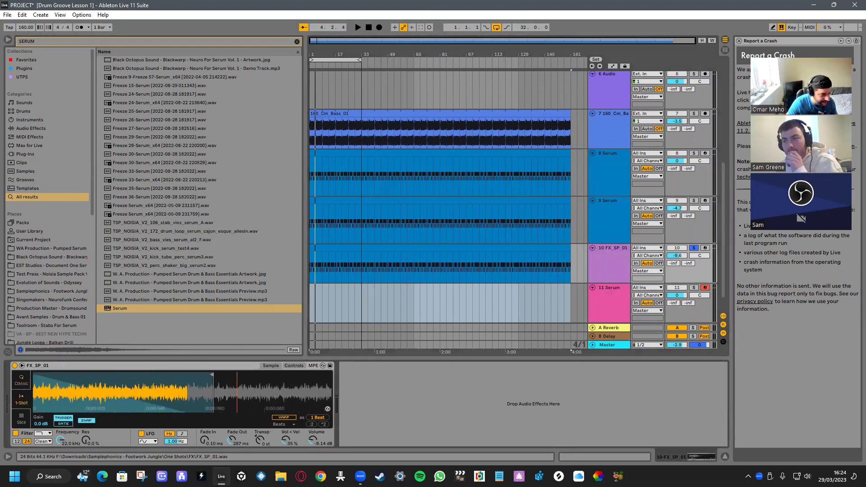
mouse_move(231, 440)
left_mouse_down()
mouse_move(232, 467)
mouse_move(227, 426)
left_mouse_up()
key("space")
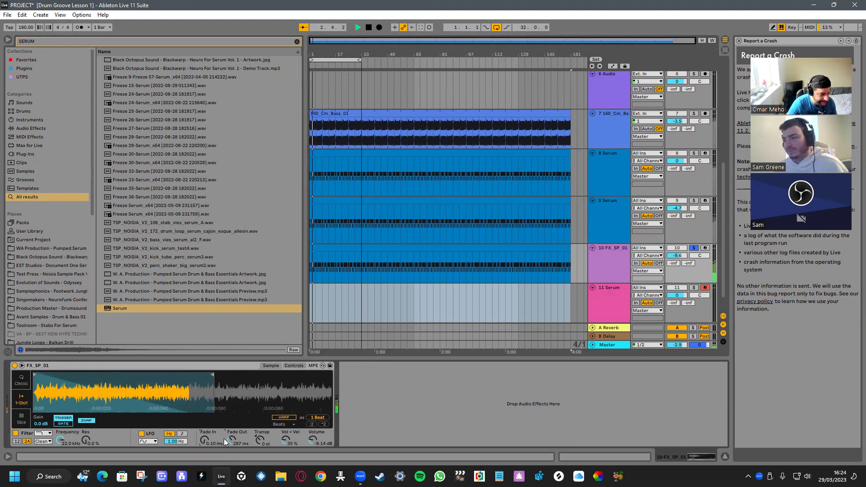
mouse_move(224, 438)
left_mouse_down()
mouse_move(224, 473)
mouse_move(237, 411)
left_mouse_up()
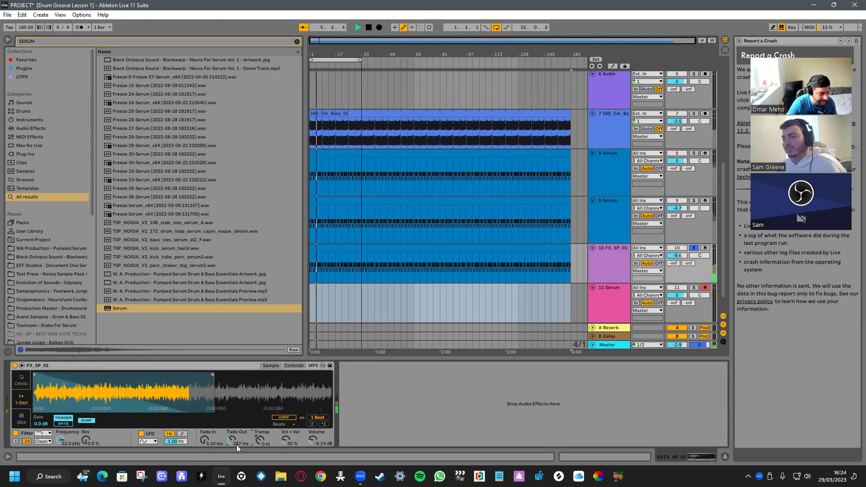
key("space")
scroll(338, 293, "down", 1)
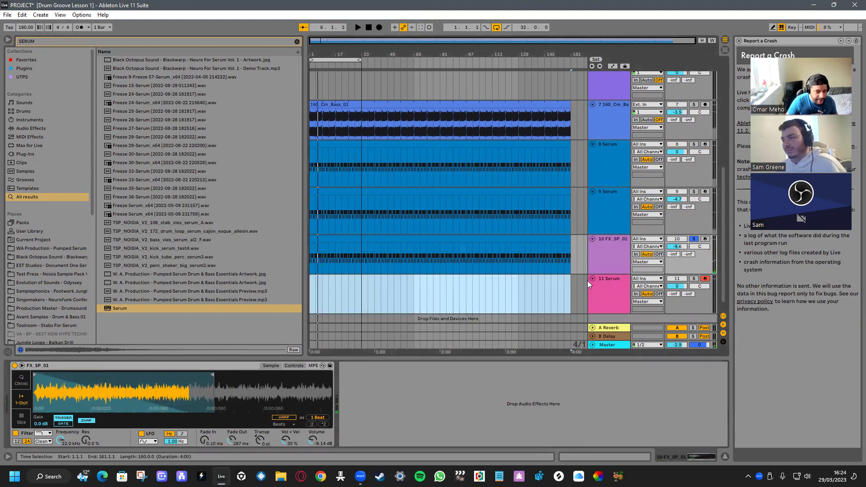
Solo the new Serum track, search its presets for SUPER SAW and load SY - Sidechained Super Saw
left_click(598, 286)
left_click(693, 279)
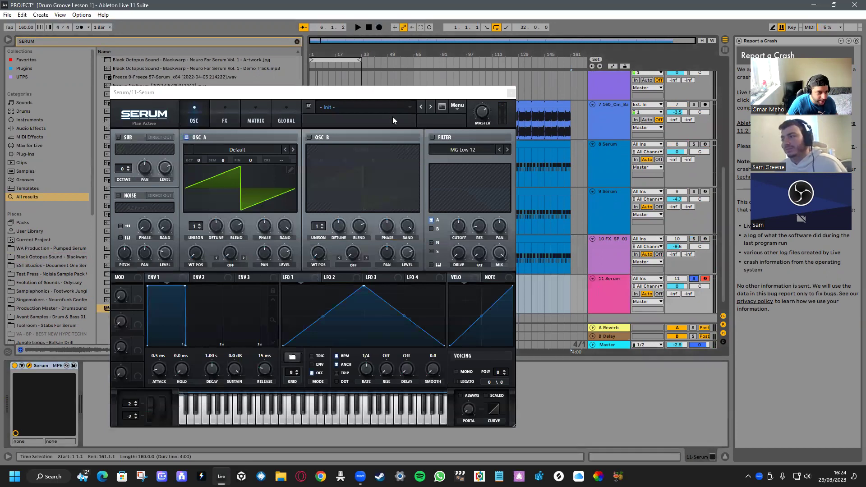
left_click(457, 106)
left_click(443, 108)
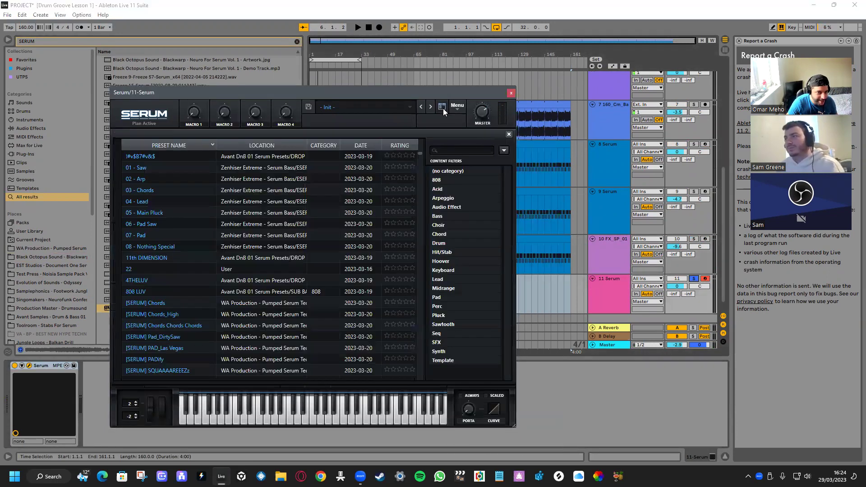
left_click(458, 151)
type("SUPER SAW")
key("Return")
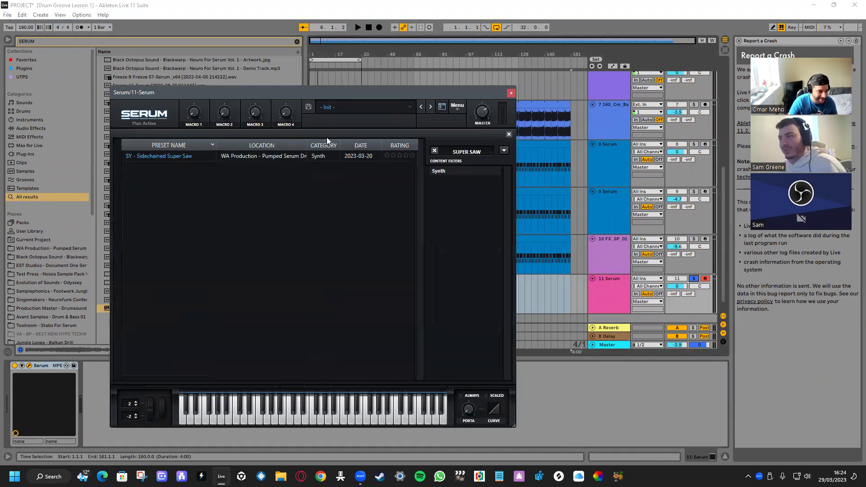
left_click(198, 156)
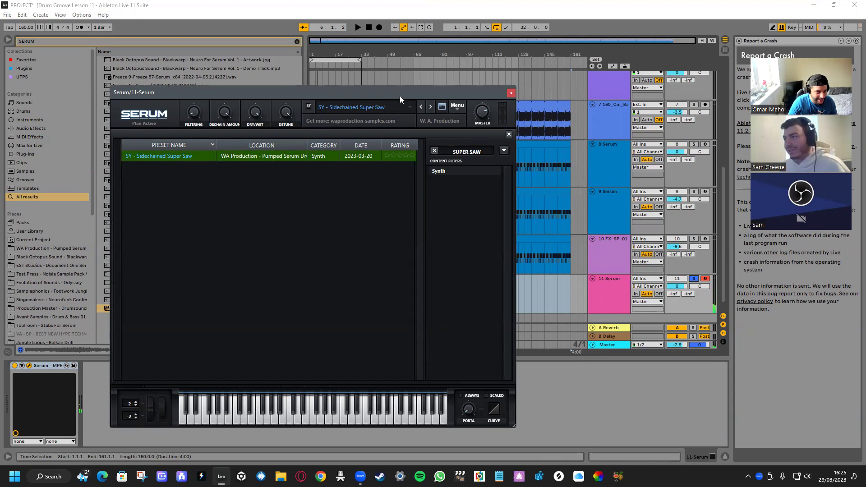
Load the Bass Pitch Loop 10 preset from DNB Academy - Counterstrike Serum Presets and lower the track to -12.1 dB
left_click(411, 106)
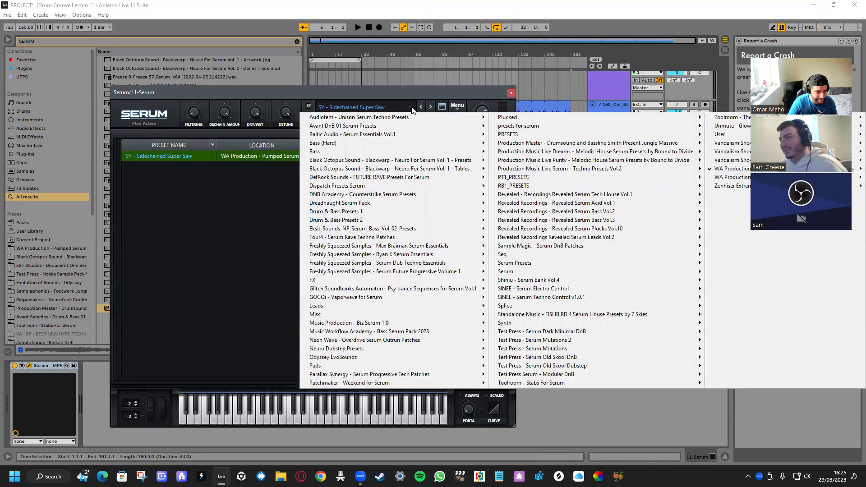
mouse_move(367, 186)
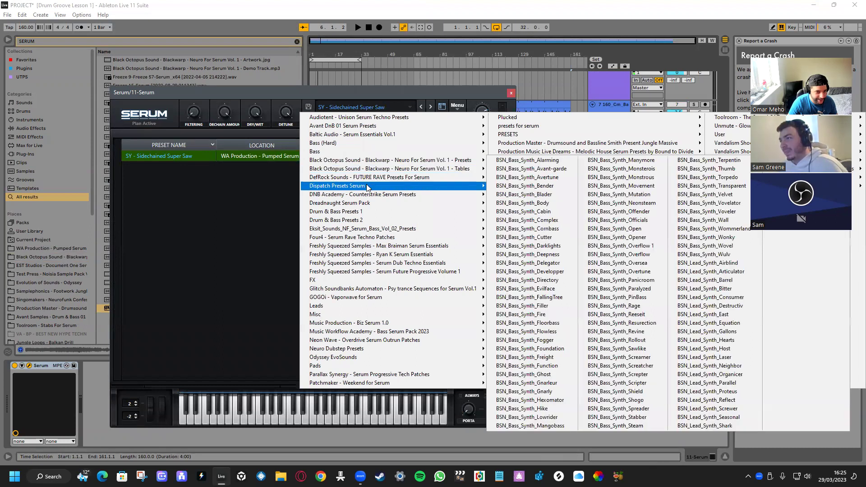
mouse_move(406, 195)
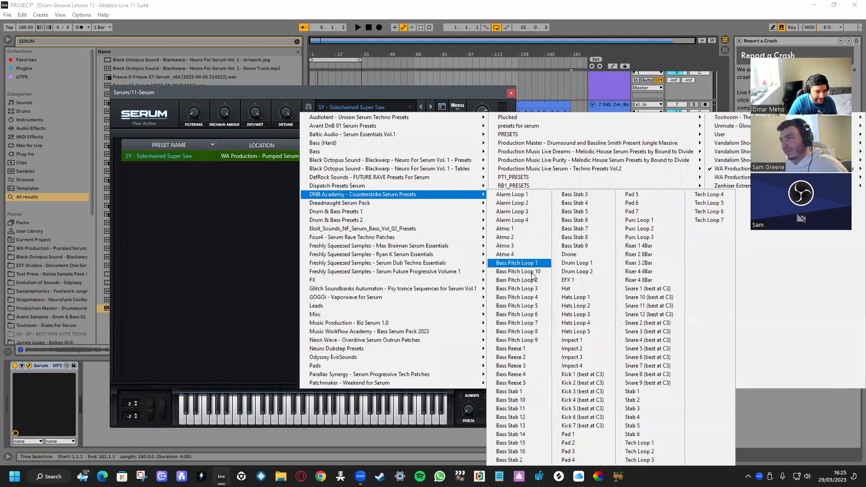
left_click(519, 270)
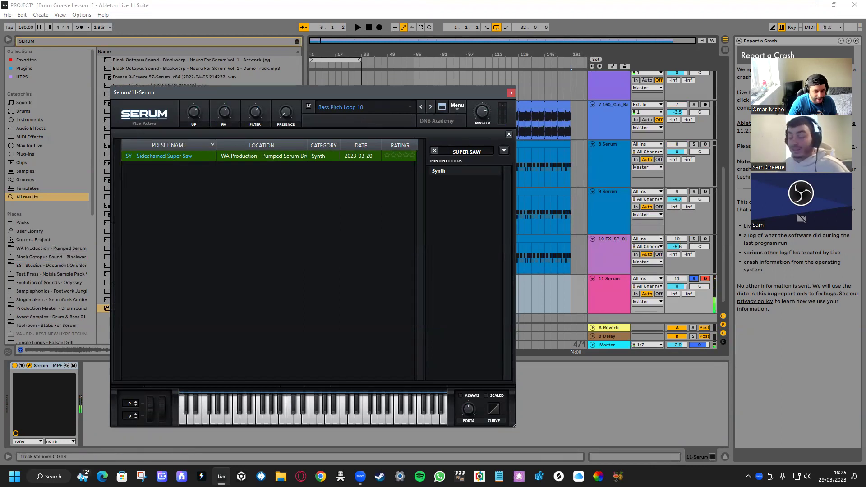
left_click_drag(677, 286, 677, 301)
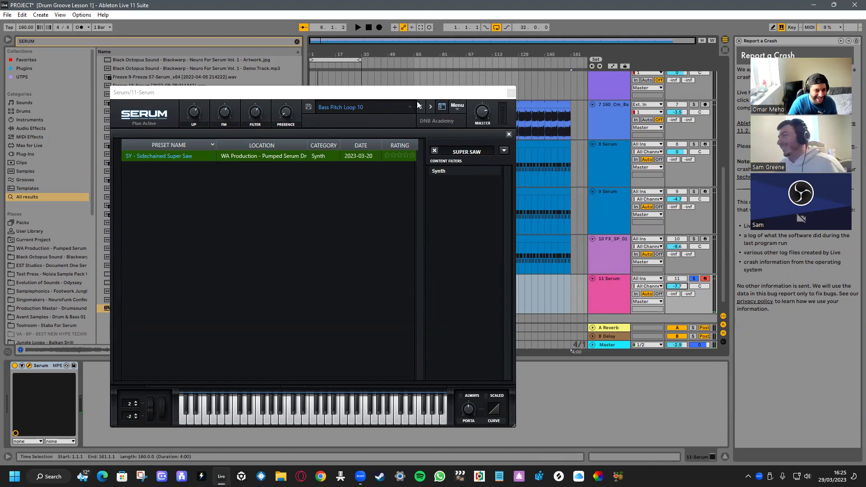
left_click(442, 108)
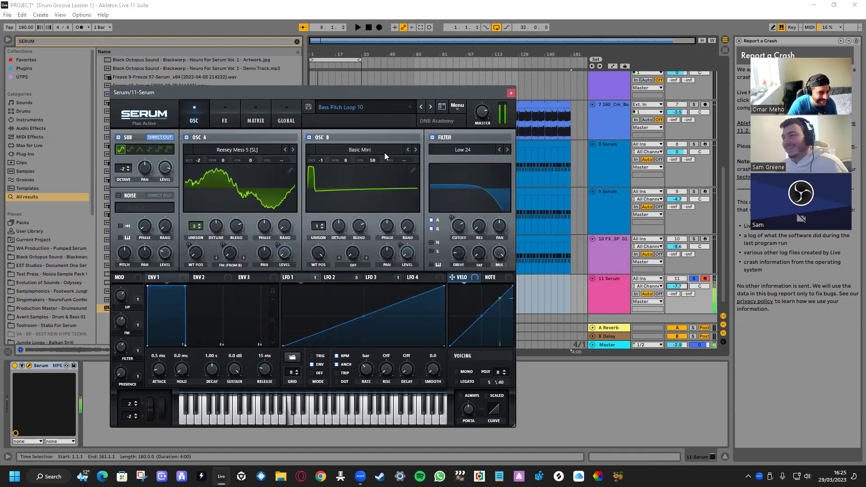
left_click_drag(686, 289, 685, 297)
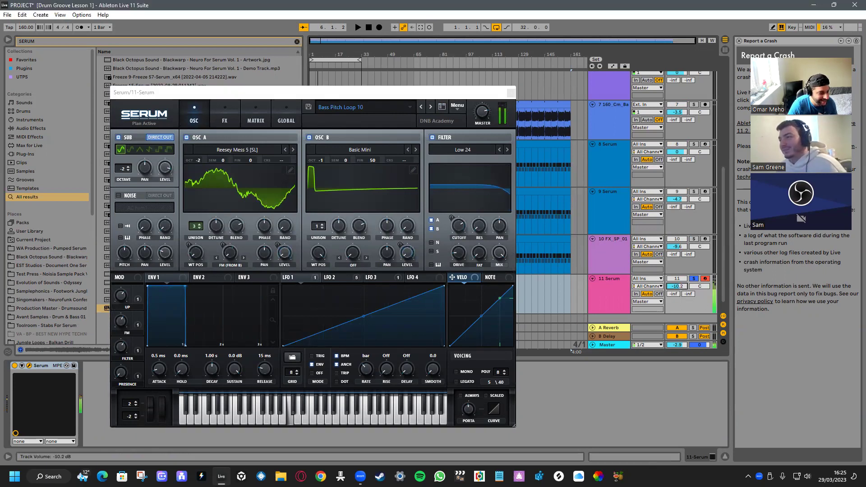
key("space")
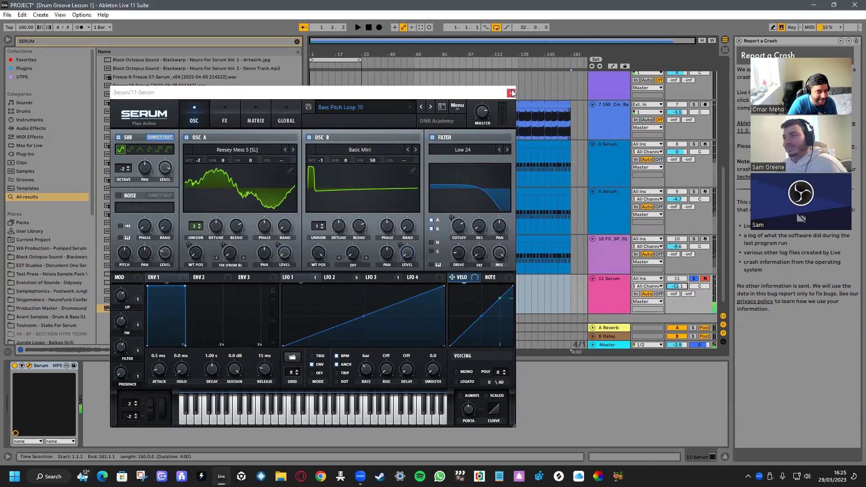
left_click(511, 93)
key("space")
Create a MIDI clip at bar 1 of the new Serum track with one C3 note, and extend clip and note to 32 bars
double_click(313, 280)
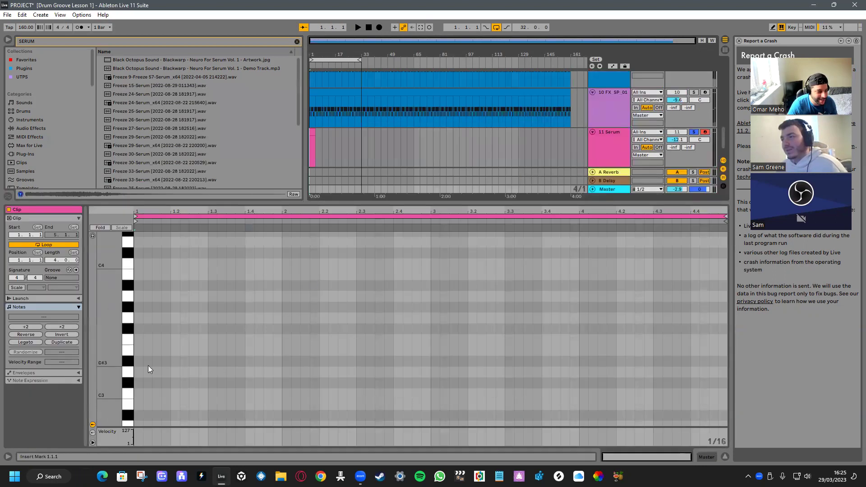
double_click(140, 393)
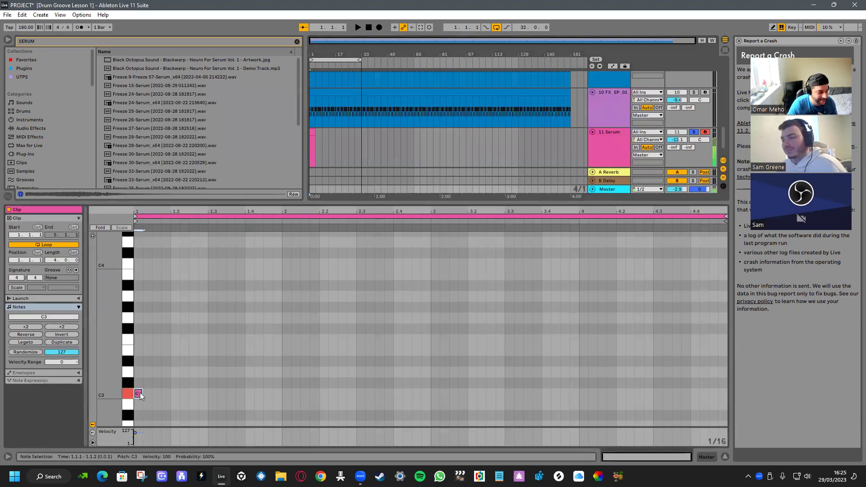
left_click(22, 342)
left_click_drag(363, 135, 292, 144)
key("ctrl+j")
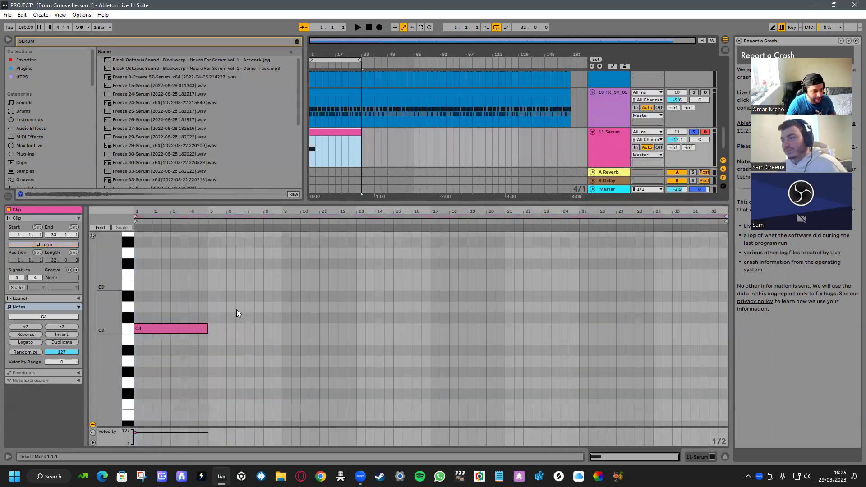
left_click(34, 342)
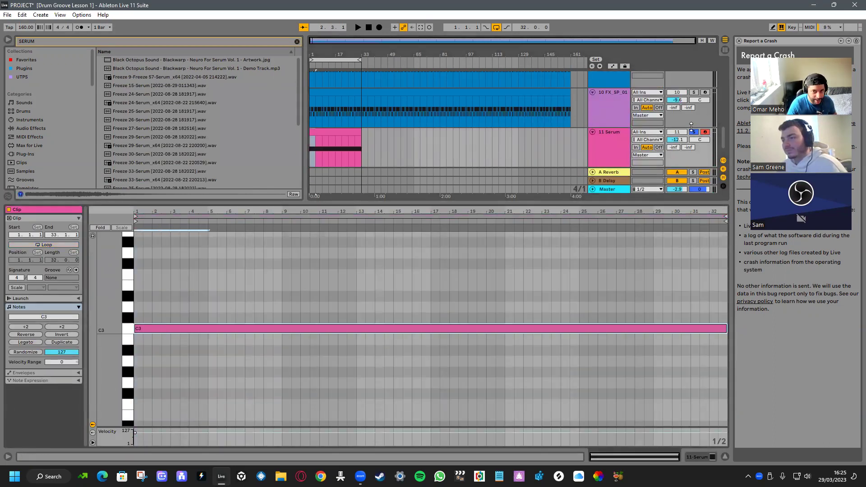
Play the arrangement, add the 160_Break track to the solo and delete the empty track 6 Audio
key("space")
double_click(615, 157)
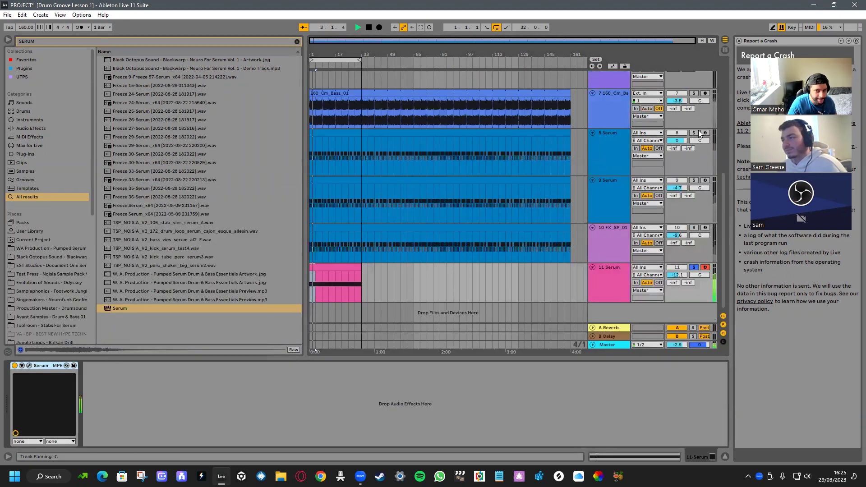
scroll(688, 134, "up", 5)
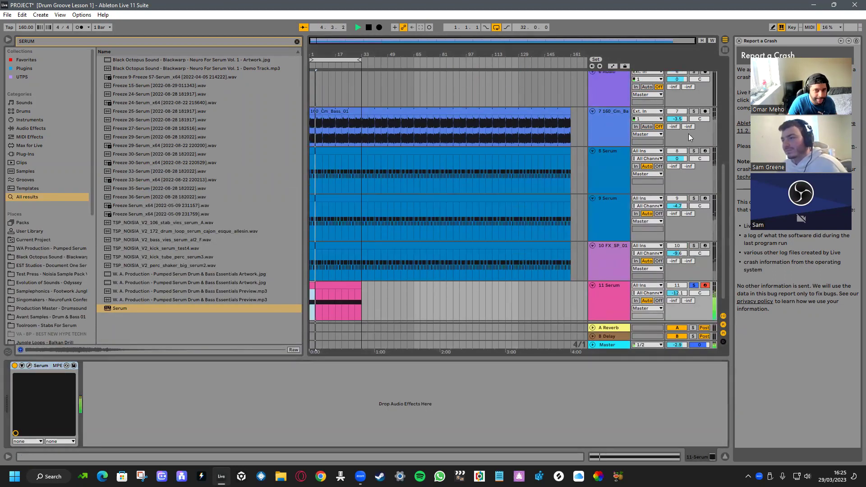
left_click(693, 95)
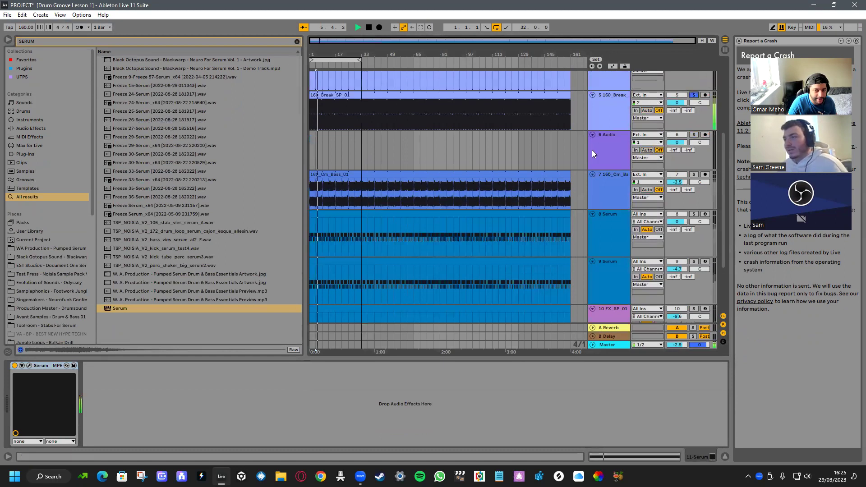
left_click(603, 151)
key("Delete")
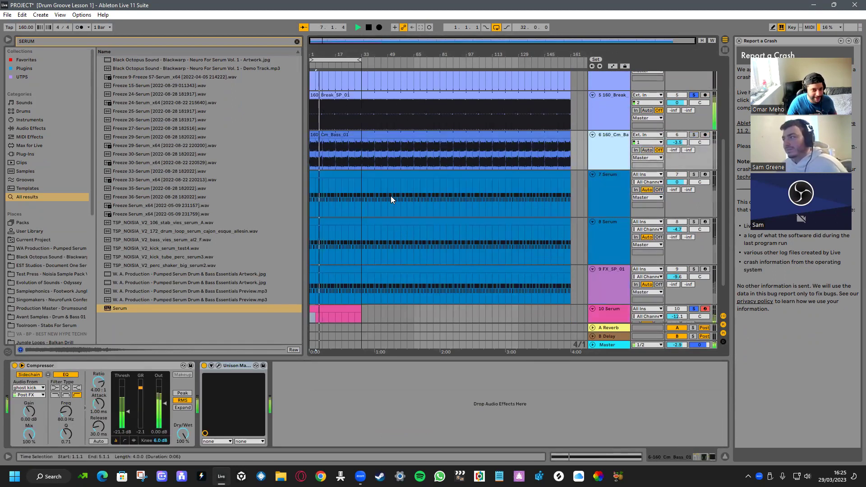
Also solo the 160_Cm_Bass track, both blue Serum tracks and FX_SP_01 to hear them together with the break and new Serum
scroll(391, 194, "up", 3)
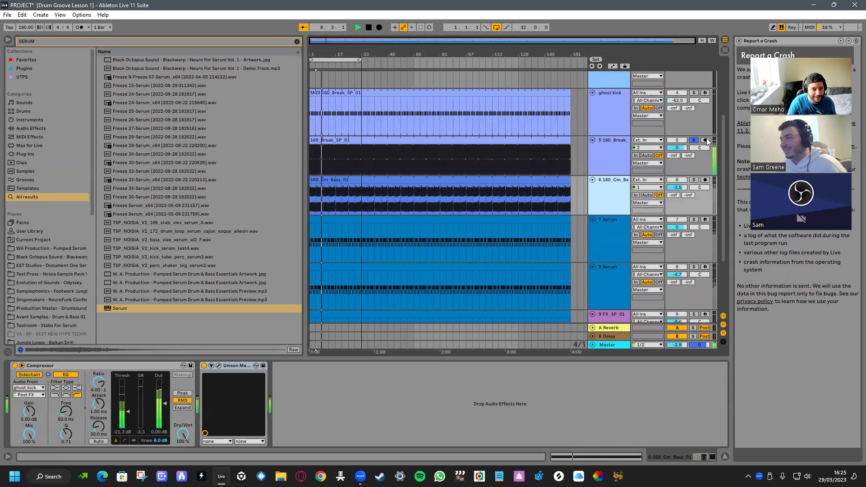
left_click(694, 180)
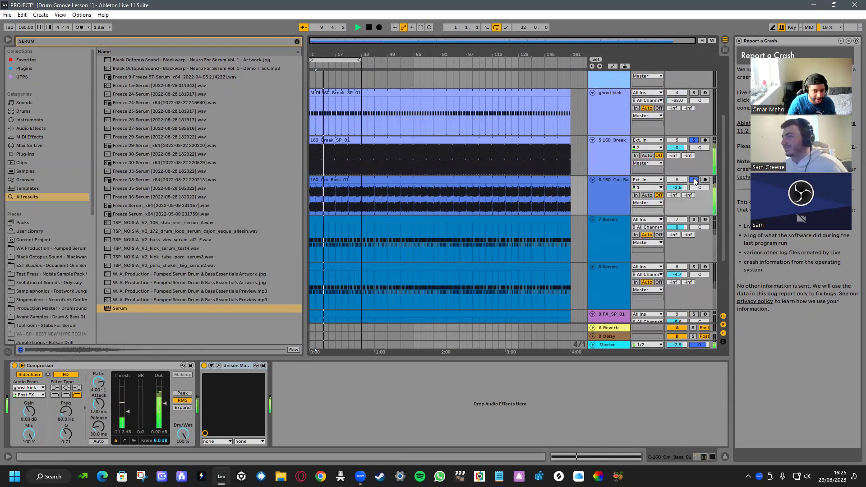
scroll(658, 198, "down", 2)
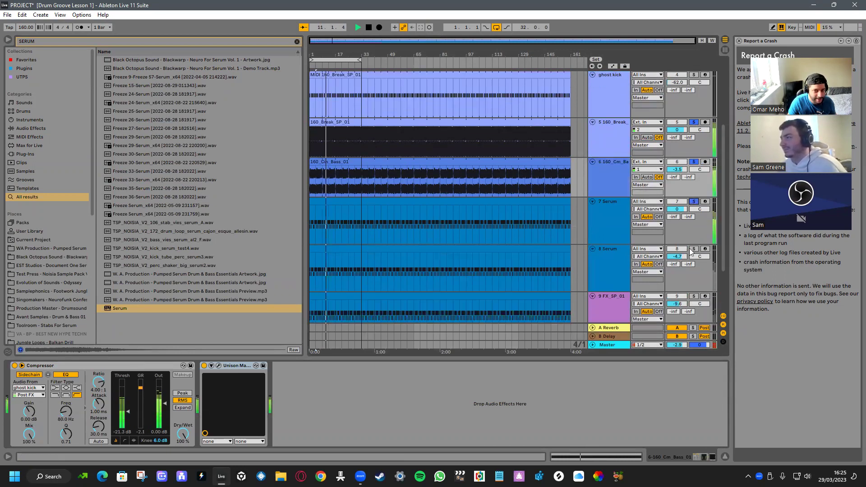
left_click(694, 297, "ctrl")
scroll(693, 298, "down", 3)
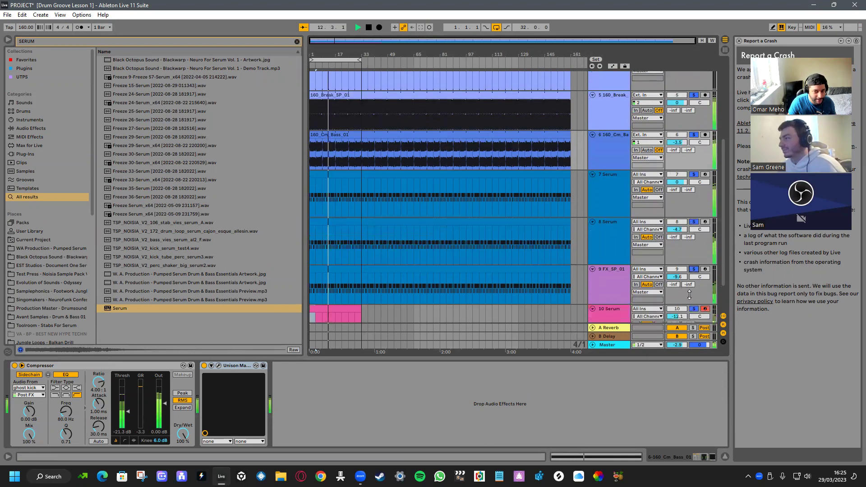
Clear the solos on all tracks, stop playback and solo only the new pink Serum track
left_click(696, 281, "ctrl")
left_click(696, 282)
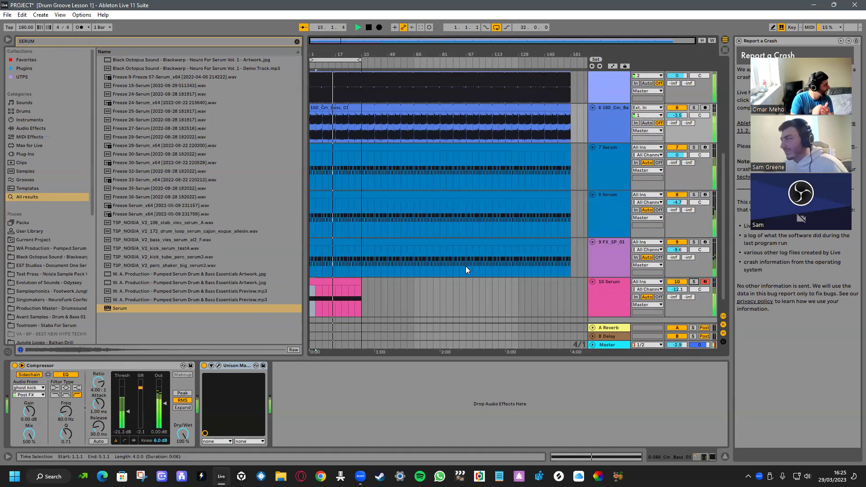
key("space")
left_click(694, 282)
Consolidate the pink Serum track's MIDI region from bar 1 to bar 161 into one 160-bar clip
left_click(379, 300)
left_click(316, 280)
key("space")
left_click_drag(565, 288, 280, 298)
key("ctrl+j")
Extend the clip's C3 note across its full 160 bars using Legato and hide the clip editor
double_click(344, 283)
left_click(164, 325)
left_click(18, 343)
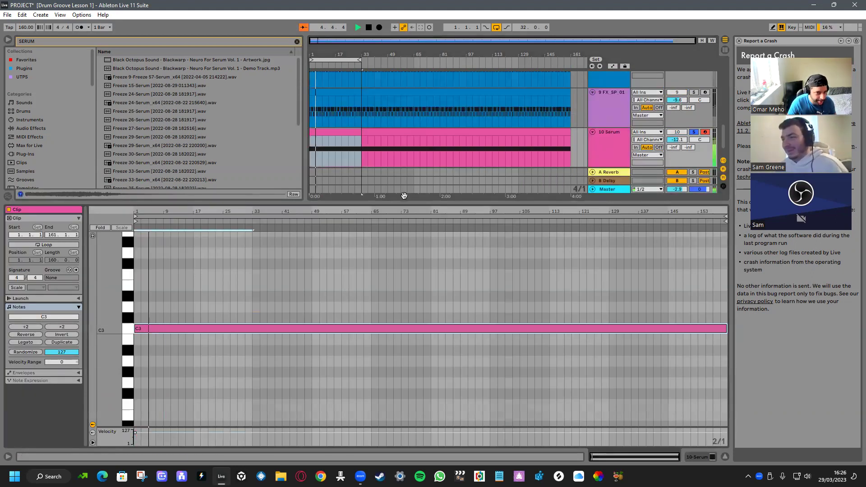
key("ctrl+alt+l")
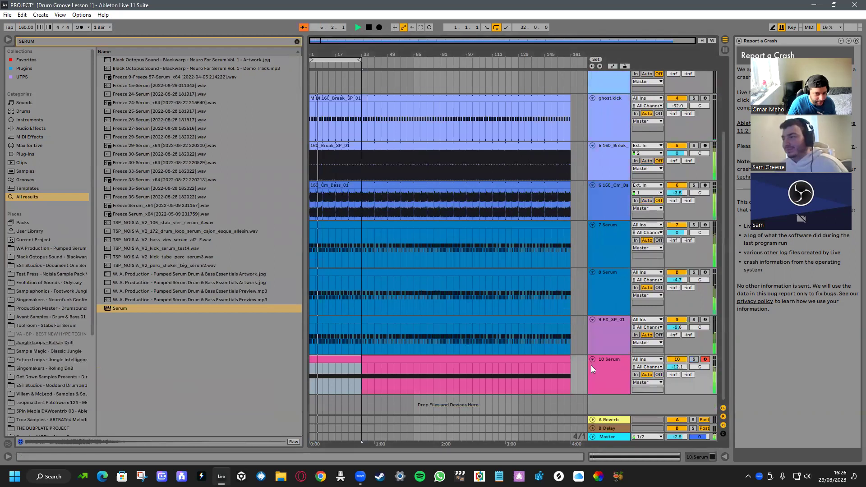
Inspect the Bass Pitch Loop 10 patch in the pink track's Serum plugin, stop playback and close the plugin window
left_click(593, 365)
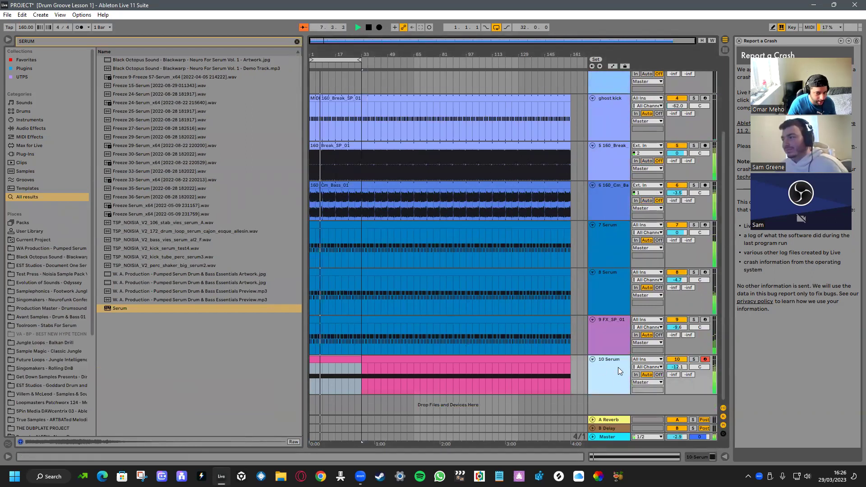
double_click(618, 367)
left_click(29, 366)
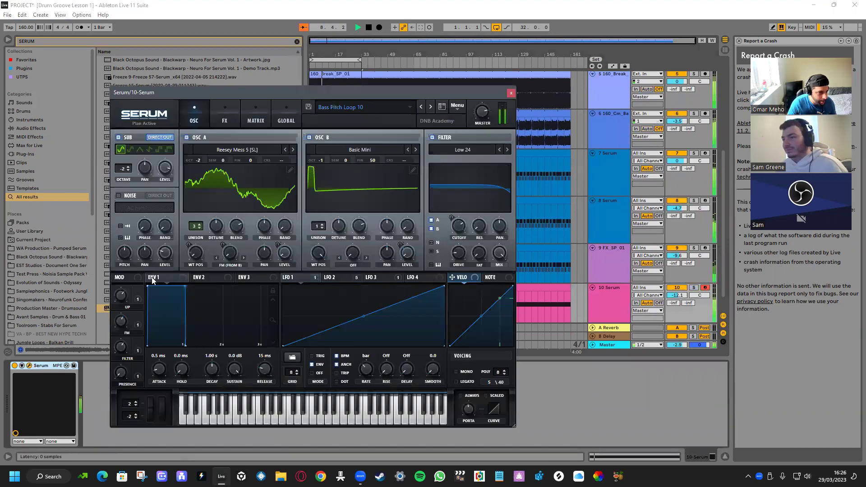
left_click_drag(440, 270, 457, 213)
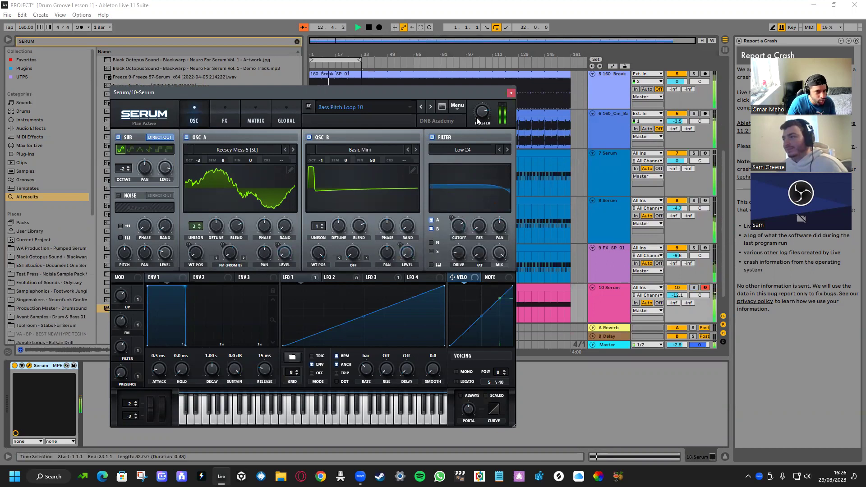
left_click(511, 93)
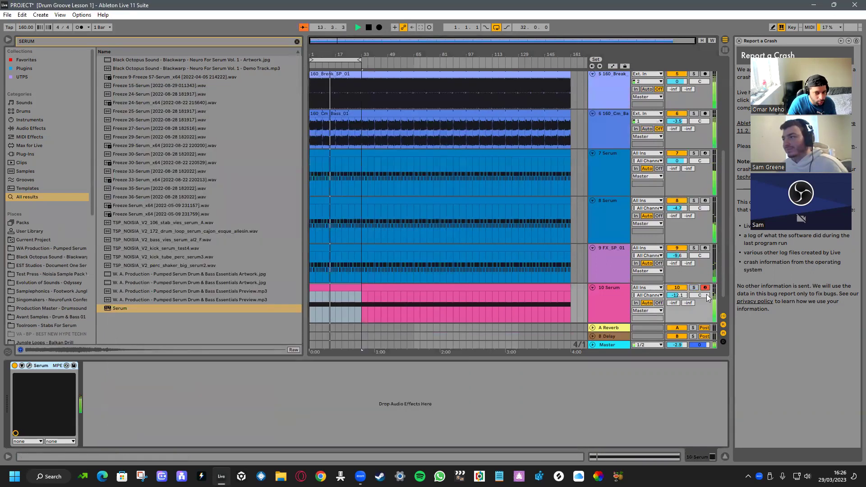
left_click(604, 301)
key("space")
left_click(27, 366)
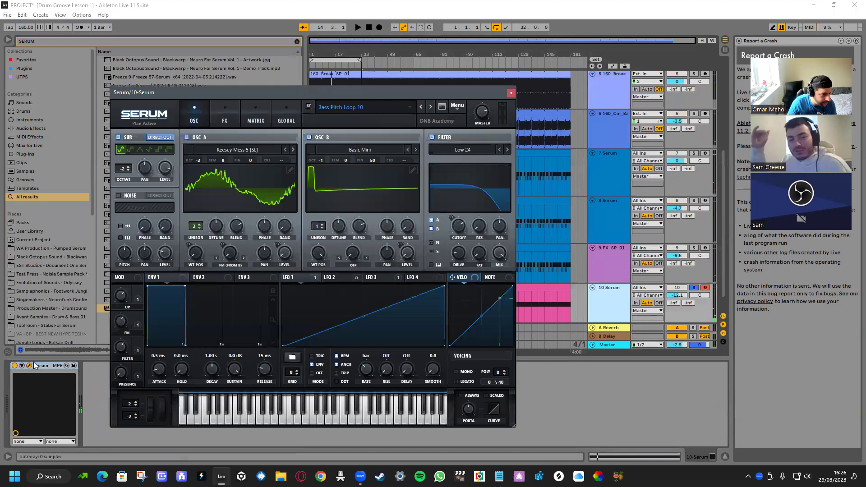
left_click(511, 93)
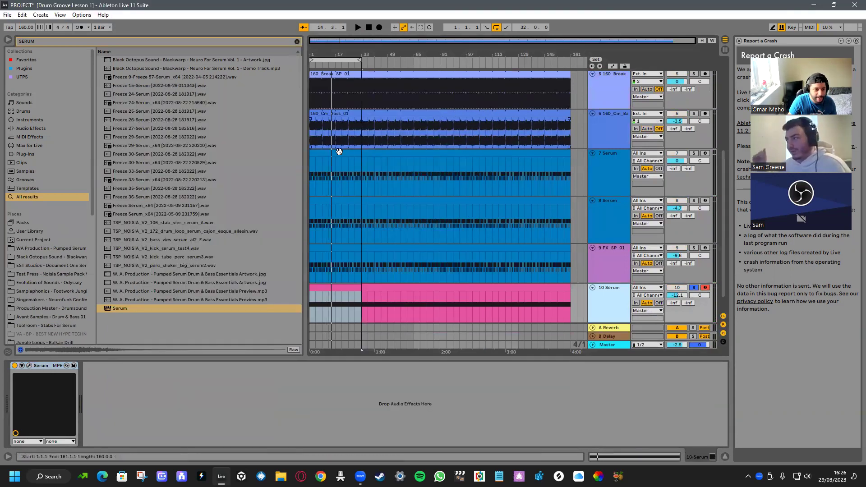
Open the 160-bar Serum clip and show its Pitch Bend envelope under MIDI Ctrl
left_click(335, 288)
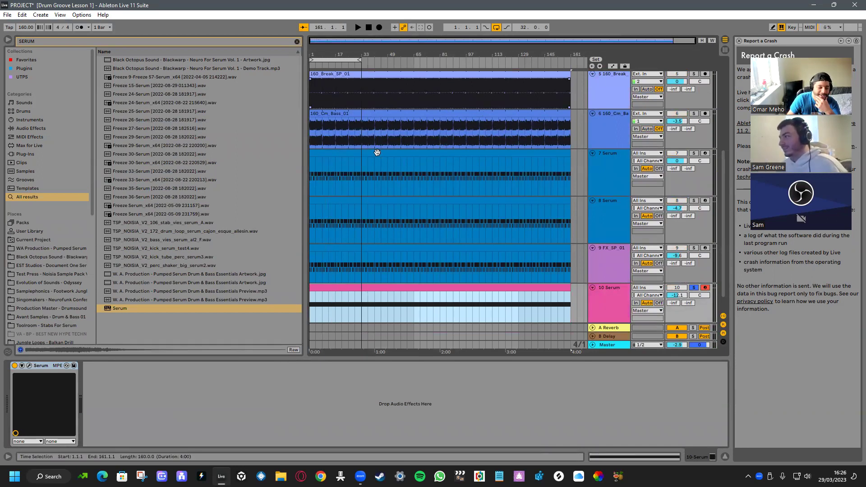
double_click(384, 293)
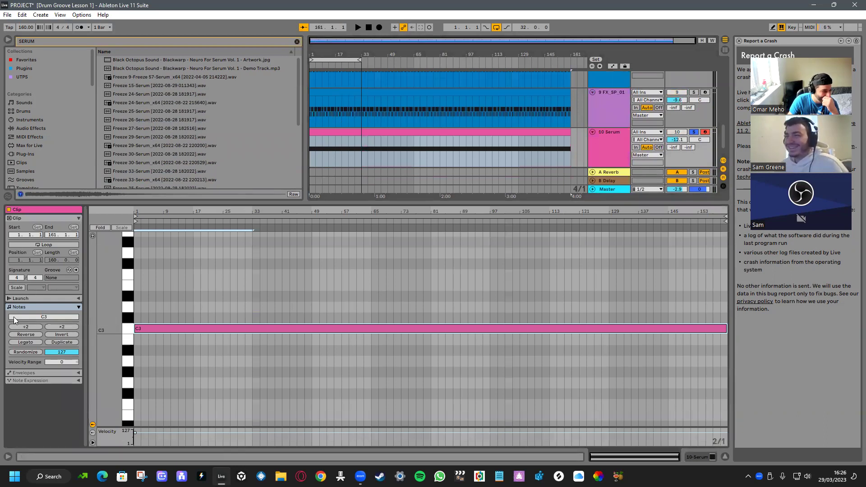
left_click(34, 372)
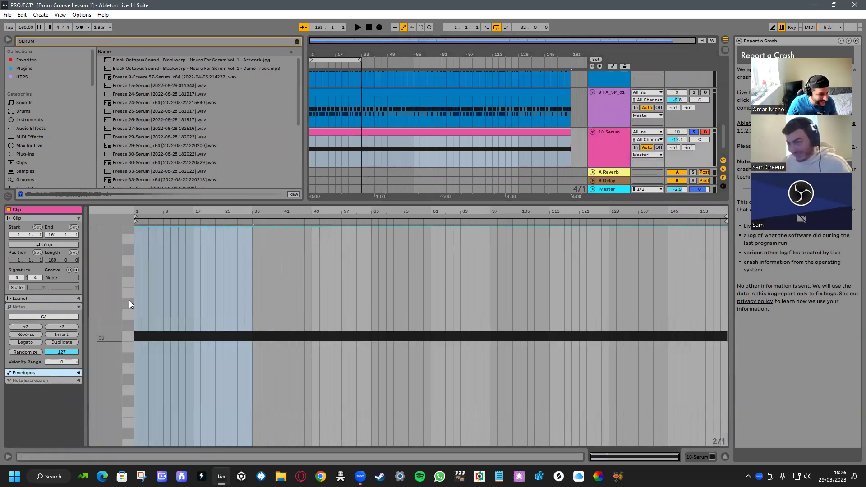
left_click(79, 373)
left_click(39, 383)
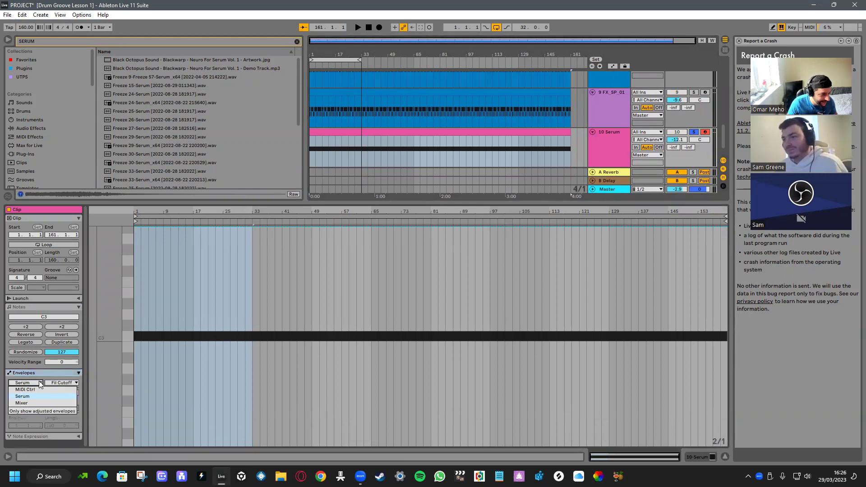
left_click(30, 403)
left_click(60, 383)
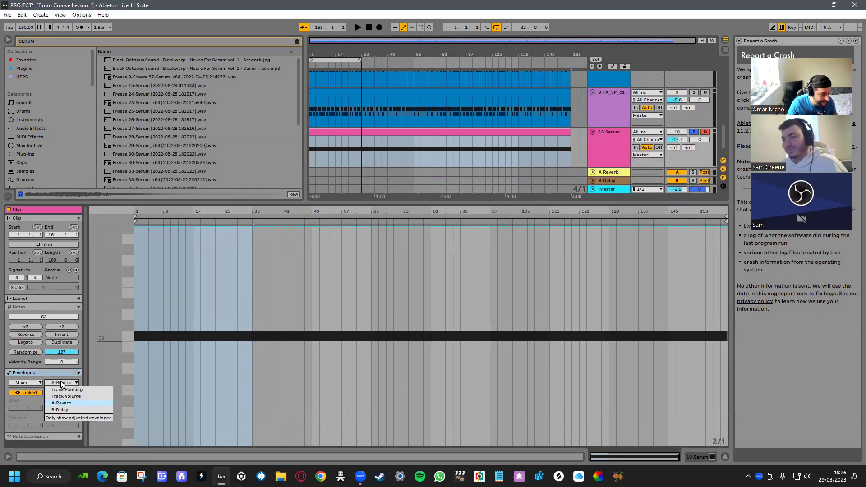
left_click(62, 383)
left_click(40, 383)
left_click(27, 389)
left_click(64, 383)
left_click(68, 383)
Try a slight upward pitch bend ramp from bar 2 to bar 3 and play it alongside the other tracks
key("space")
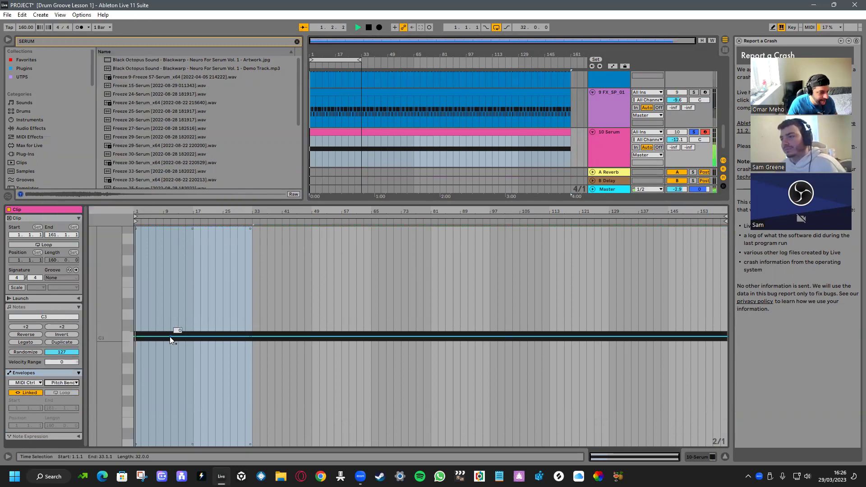
key("space")
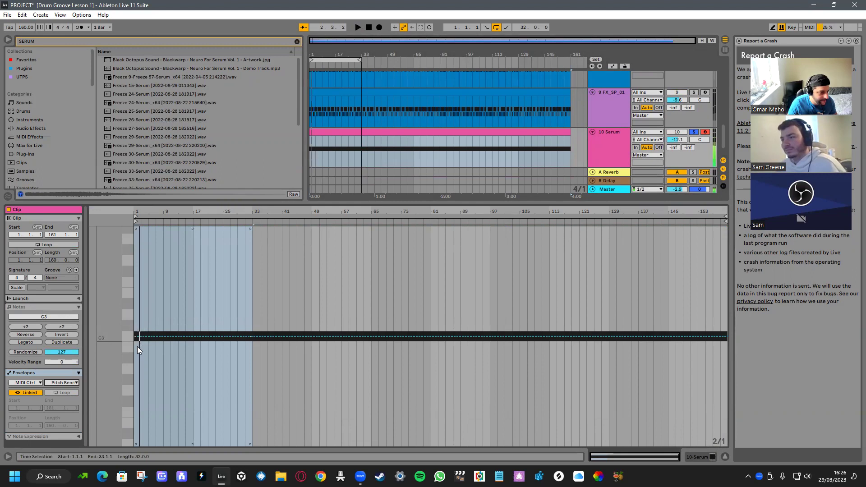
scroll(138, 346, "up", 6)
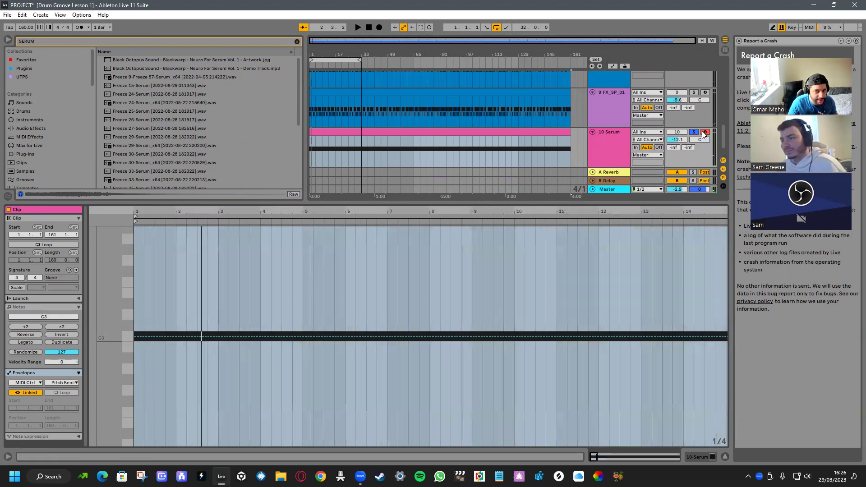
key("space")
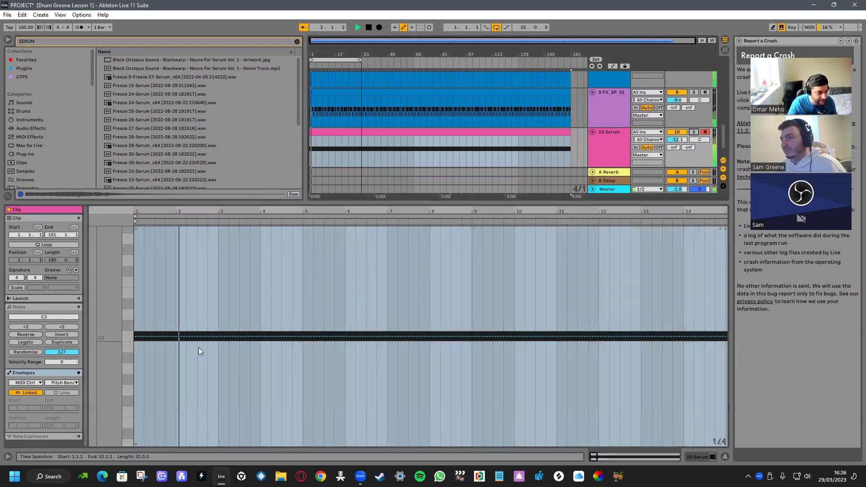
left_click(175, 336)
key("space")
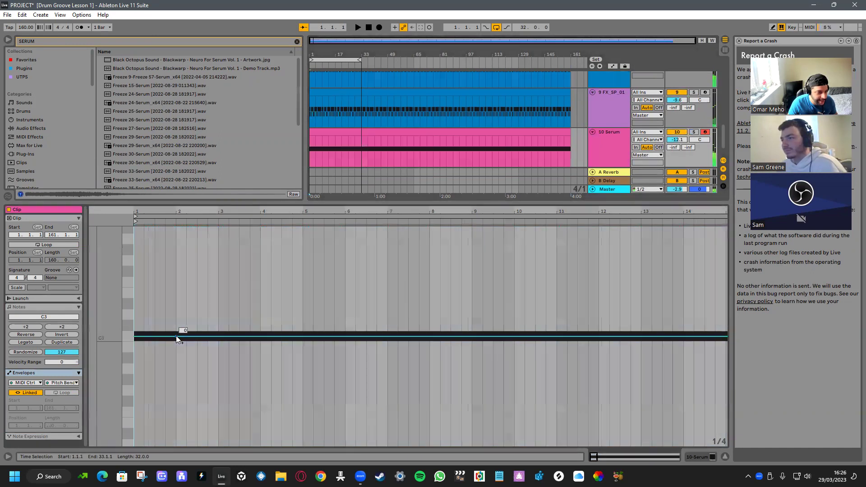
left_click_drag(218, 336, 219, 331)
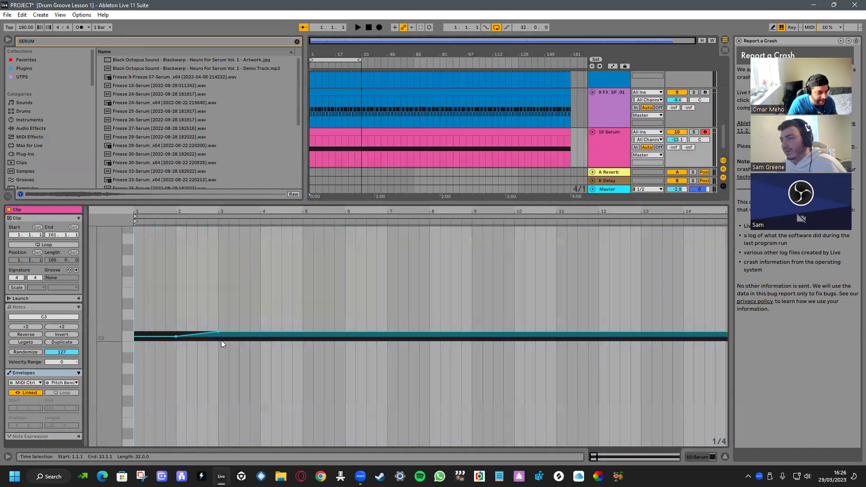
key("space")
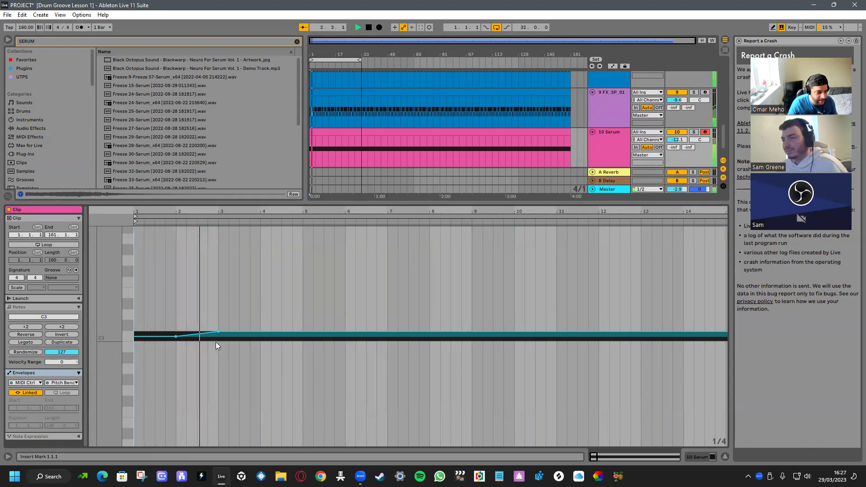
Replace the rising ramp with a breakpoint at 0 on the last beat of bar 1 and play the opening bars
left_click_drag(220, 331, 166, 332)
key("space")
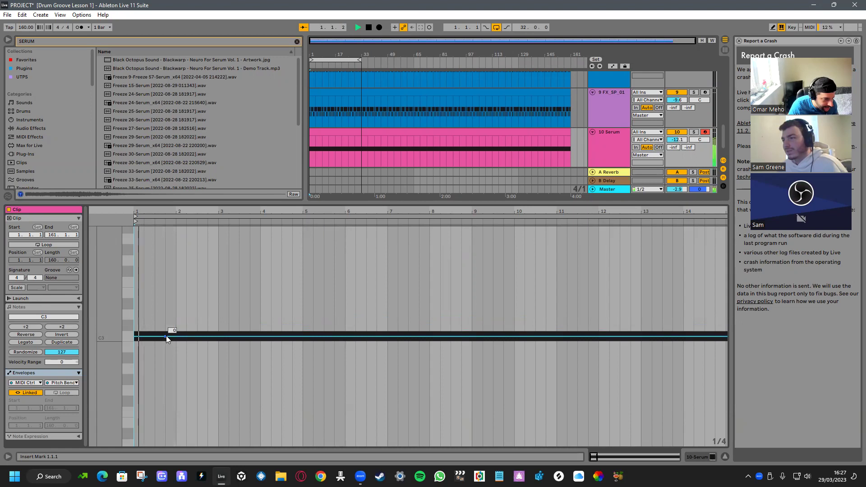
key("space")
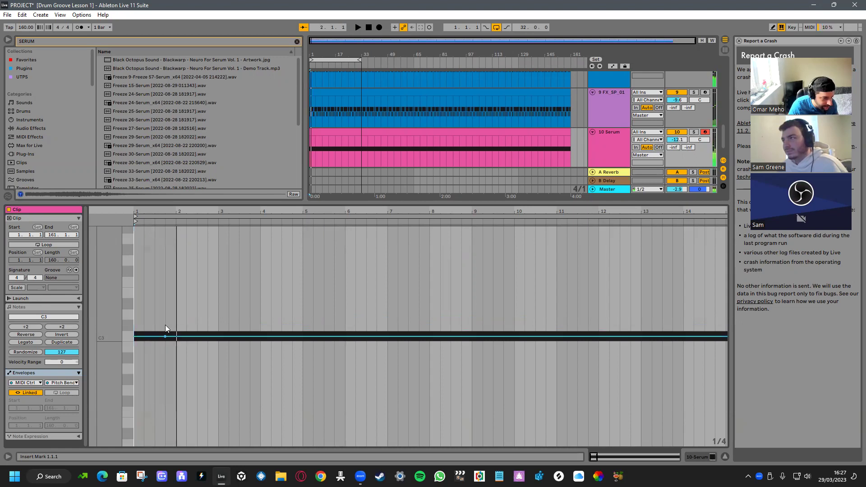
key("space")
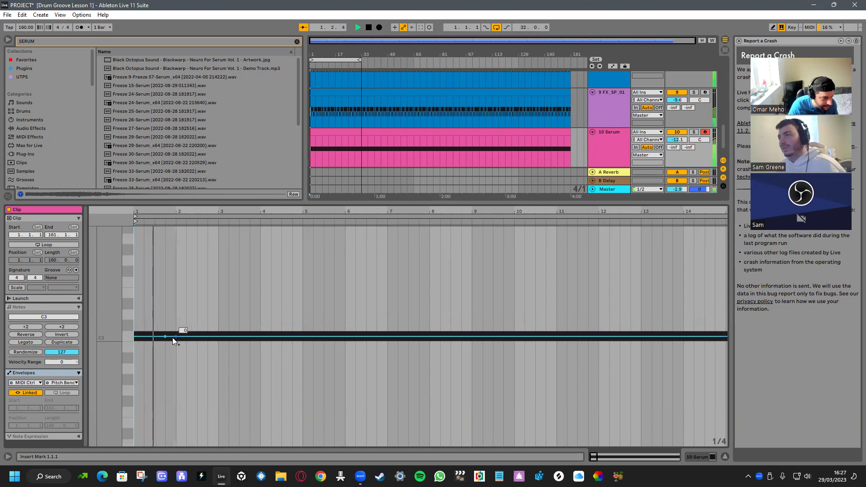
key("space")
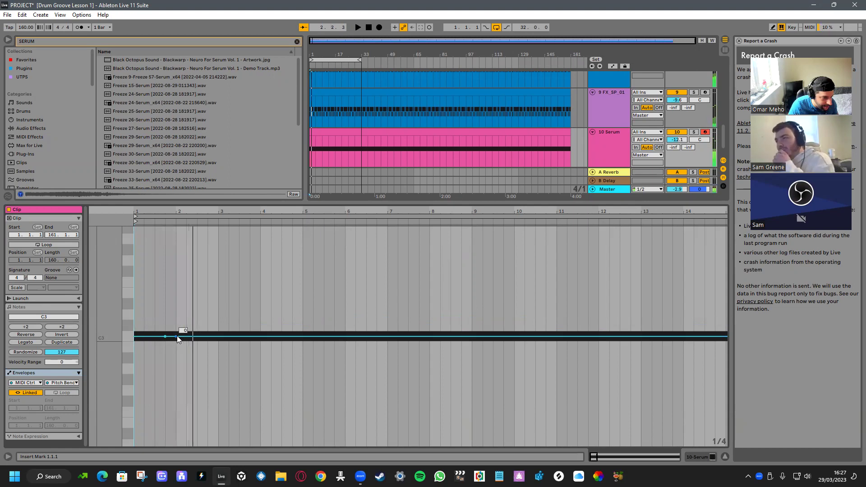
Try a sharp upward pitch bend at bar 2 and a ramp down to -1756 at bar 3, audition both and remove the bend
left_click_drag(181, 336, 180, 283)
key("space")
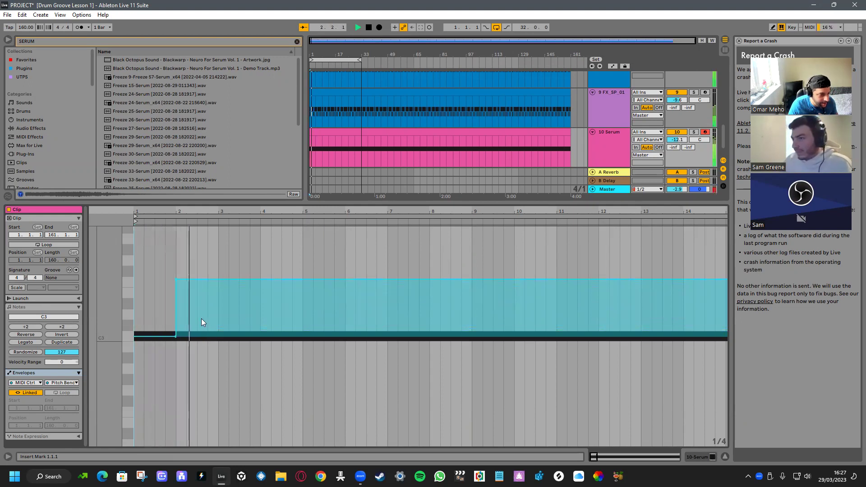
left_click_drag(176, 279, 219, 361)
key("space")
key("space")
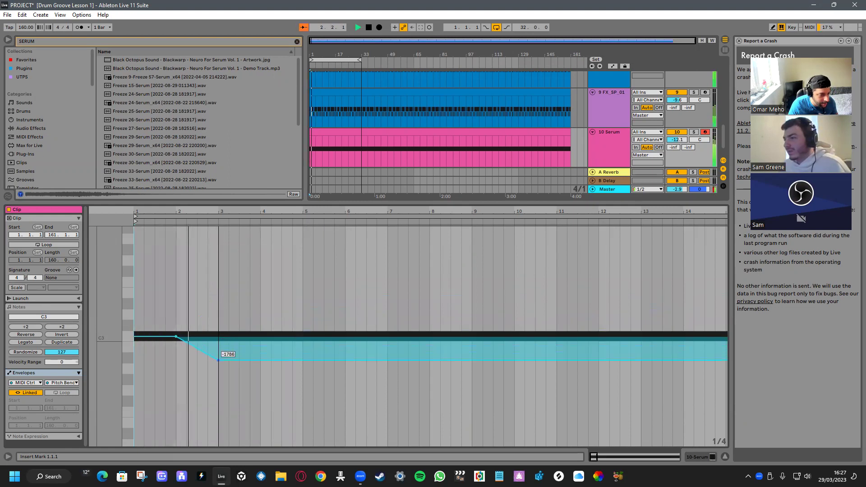
key("space")
left_click(218, 360)
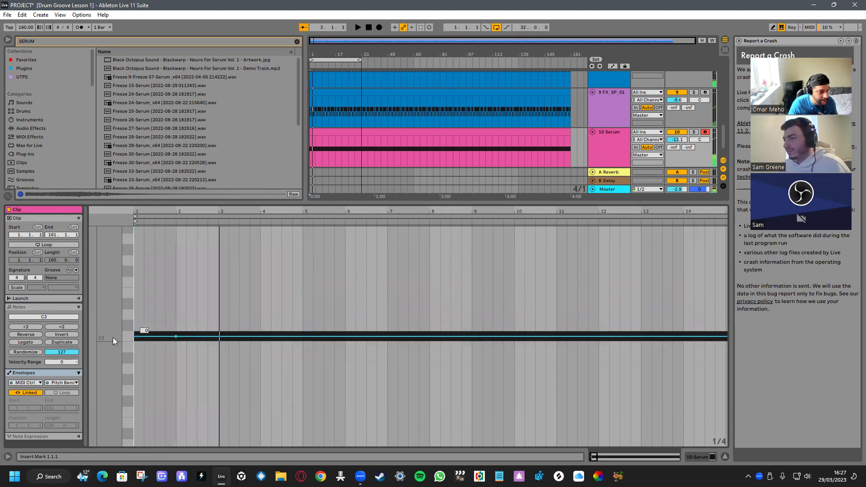
left_click(62, 383)
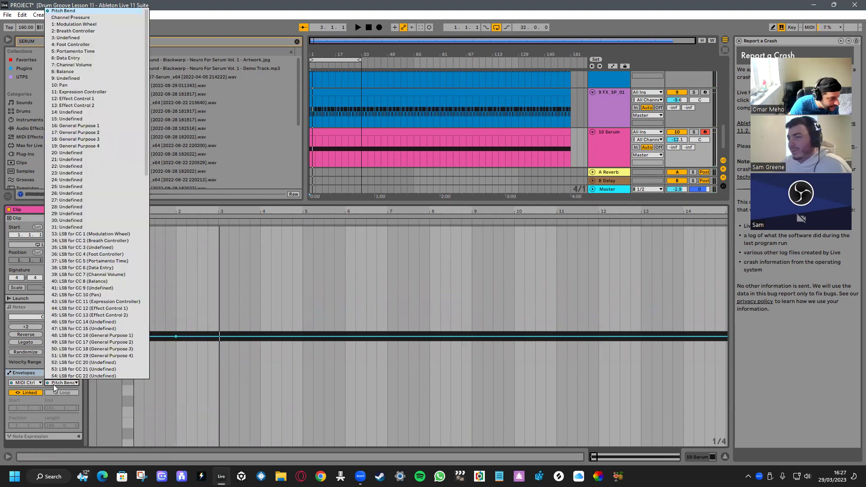
scroll(75, 305, "down", 12)
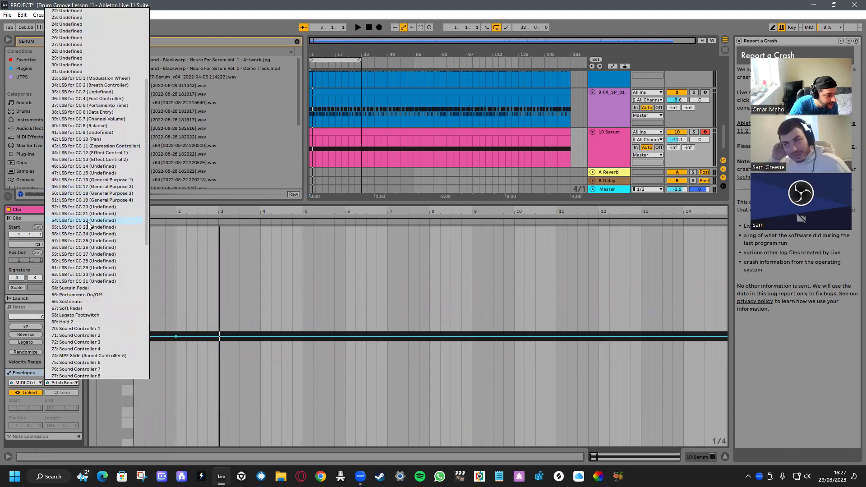
scroll(79, 237, "down", 5)
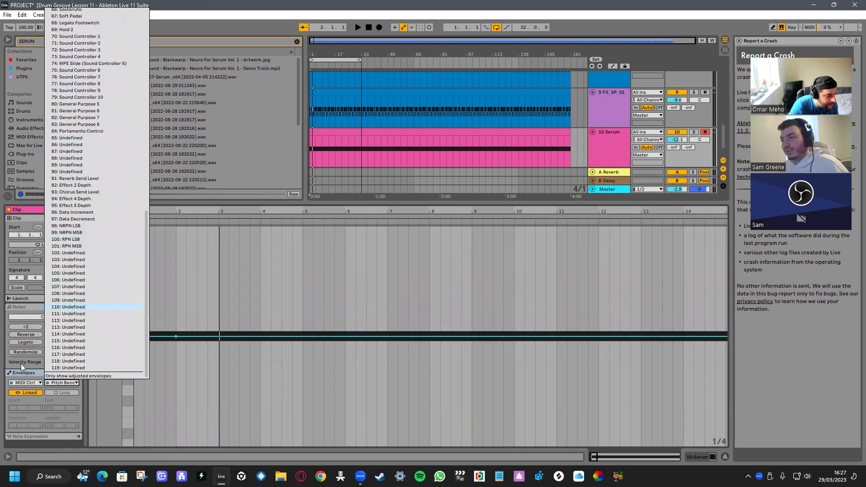
left_click(22, 373)
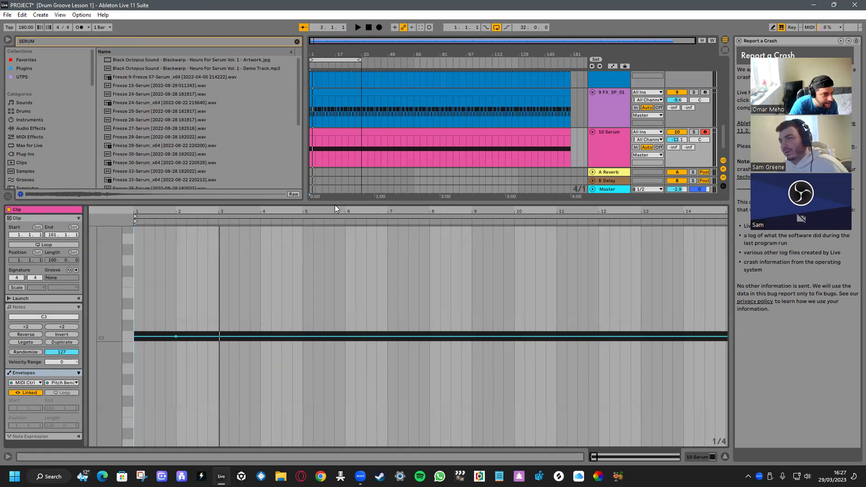
Move the pink Serum track directly below the 160_Cm_Bass track and play with both tracks soloed
left_click_drag(334, 202, 692, 192)
left_click(693, 185)
key("space")
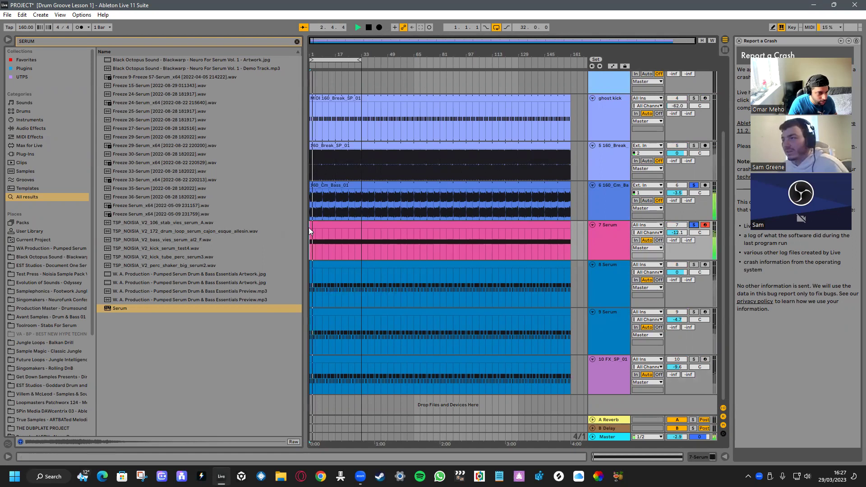
Select the first four bars of the pink Serum clip and set the arrangement loop to that range
scroll(309, 228, "up", 5)
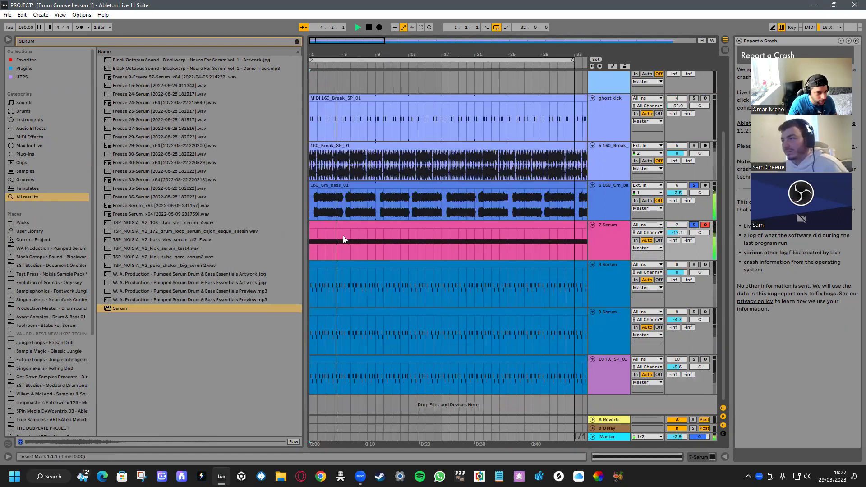
left_click_drag(343, 236, 306, 233)
key("ctrl+l")
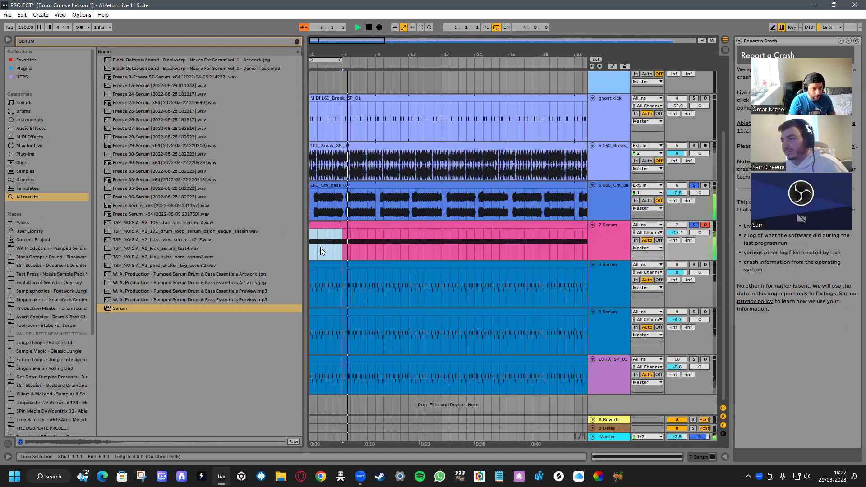
Open the first four bars of the pink Serum clip and play them with only that track soloed
left_click(340, 231)
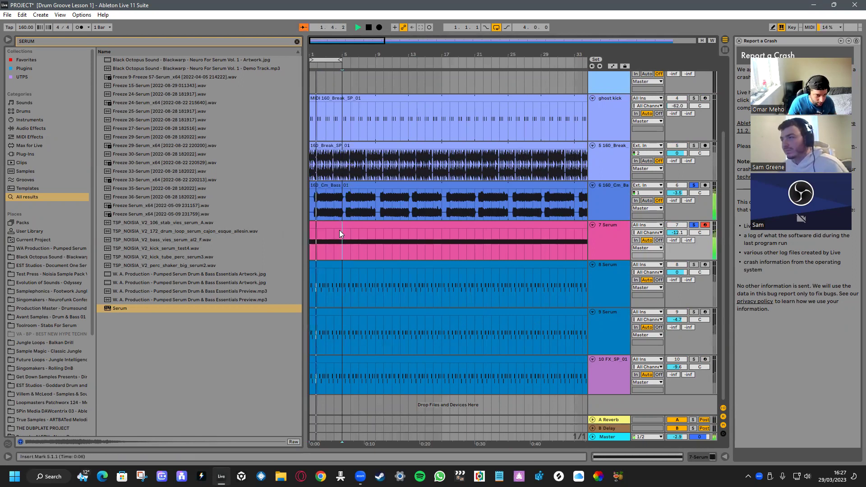
double_click(339, 233)
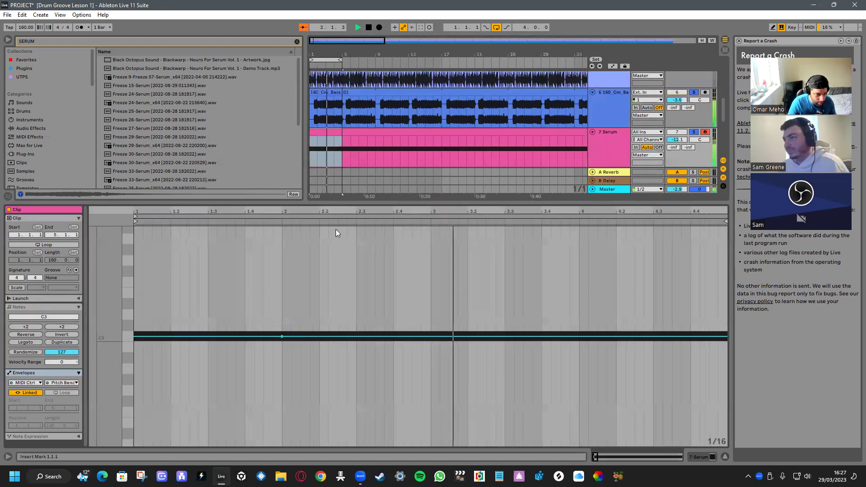
scroll(193, 307, "down", 5)
key("space")
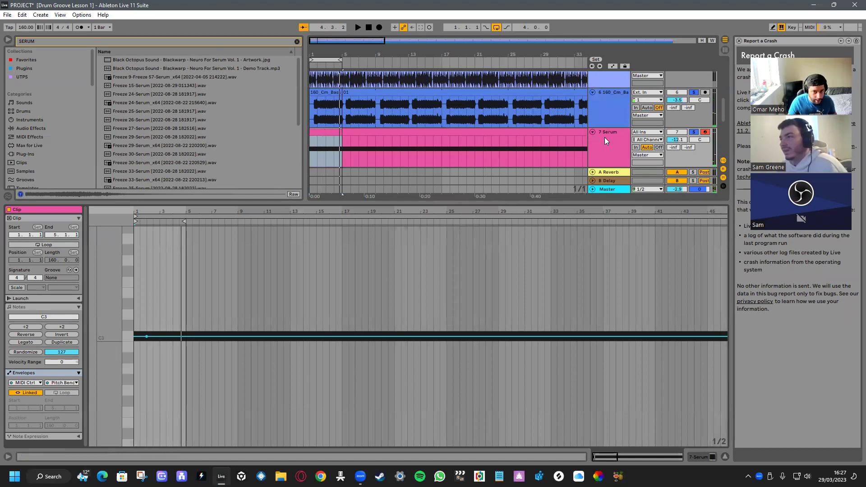
left_click(694, 132)
key("space")
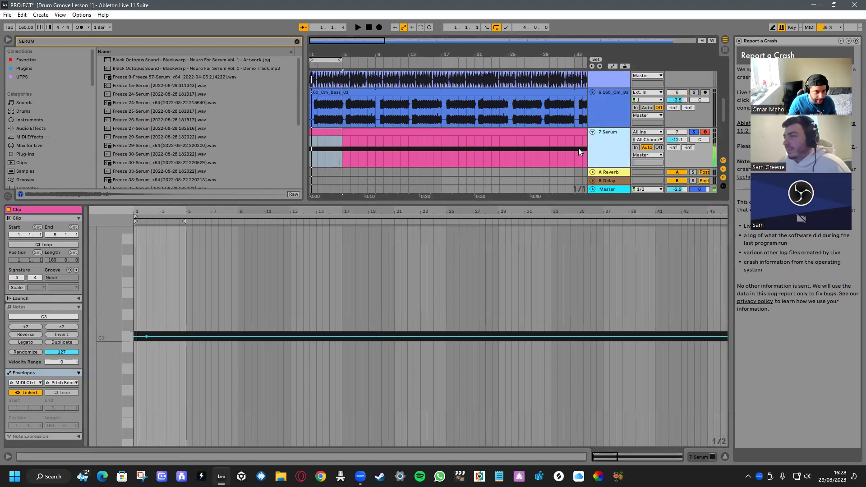
Search for EQ and add an EQ Eight to the pink Serum track, with band 1 as a low cut at 10 Hz
left_click(128, 41)
type("EQ")
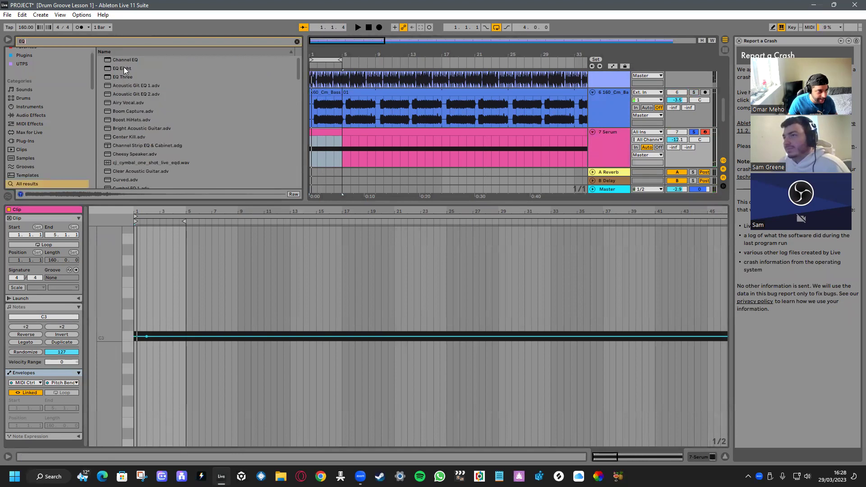
left_click_drag(124, 68, 353, 149)
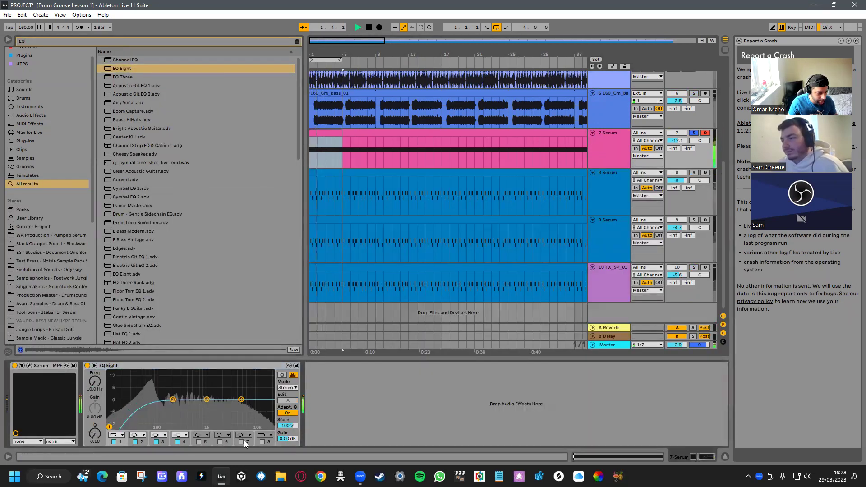
Try a high cut at 11.9 kHz on band 8 of the EQ Eight and switch the band off
left_click(262, 442)
mouse_move(268, 407)
left_mouse_down()
mouse_move(264, 421)
mouse_move(224, 426)
mouse_move(261, 393)
mouse_move(270, 412)
mouse_move(259, 411)
left_mouse_up()
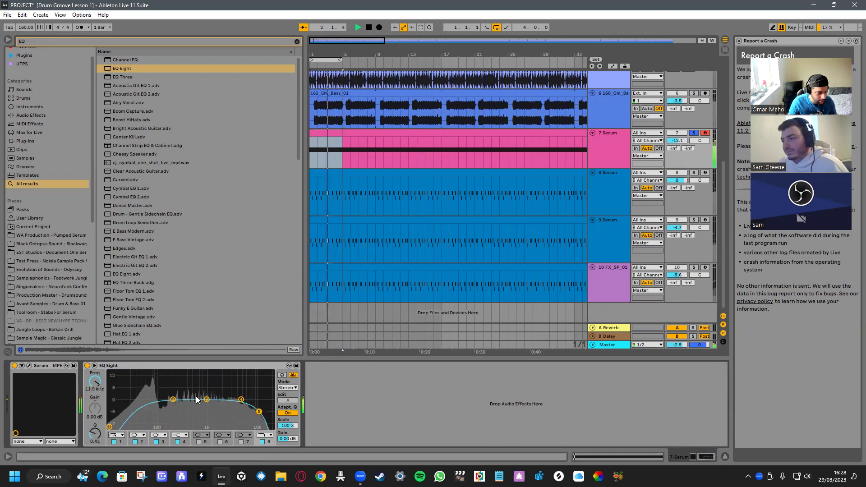
left_click(262, 441)
Cut EQ band 2 by 11 dB at 1.04 kHz and play the 160_Cm_Bass track soloed for comparison
left_click_drag(172, 398, 208, 420)
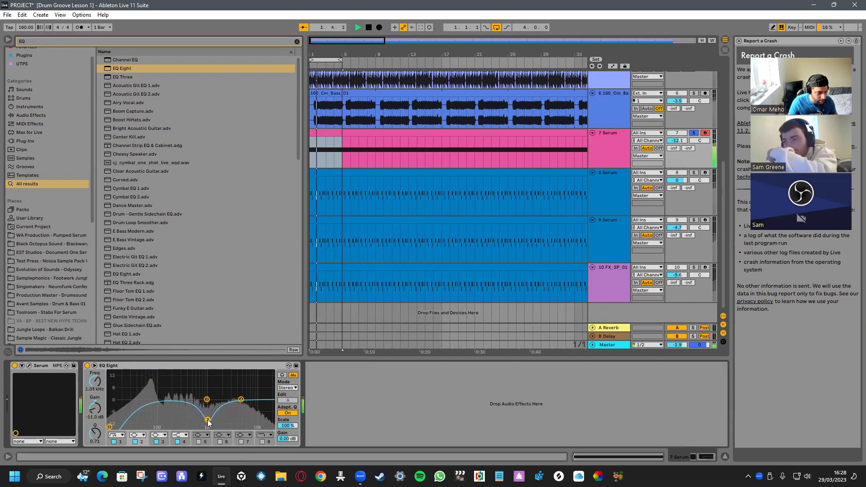
key("space")
left_click(695, 93)
key("space")
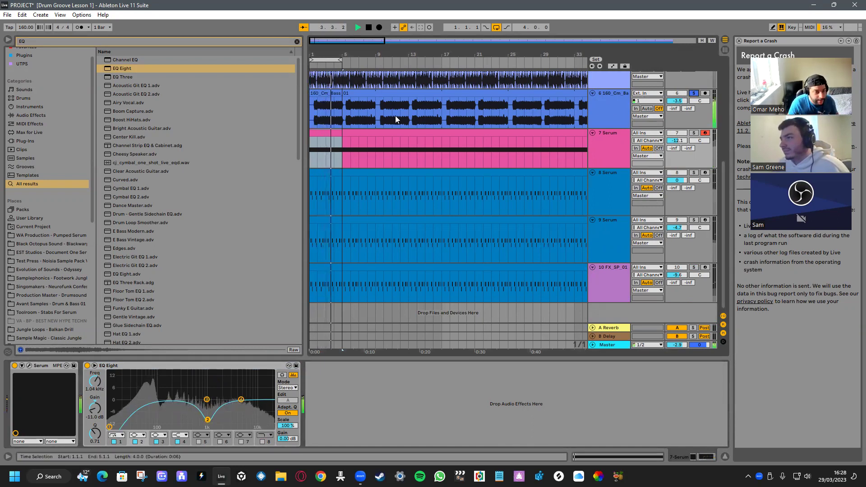
Insert a MIDI track and an audio track below the 160_Cm_Bass track, with the audio track first
left_click(621, 124)
right_click(621, 124)
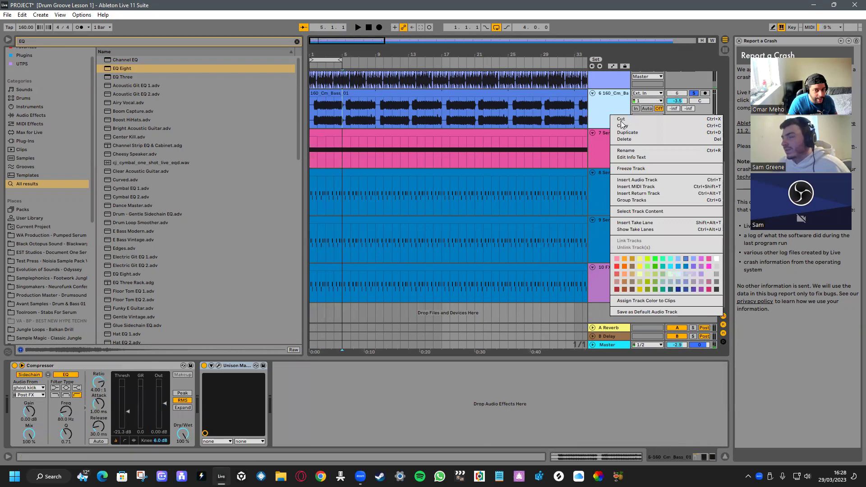
left_click(643, 187)
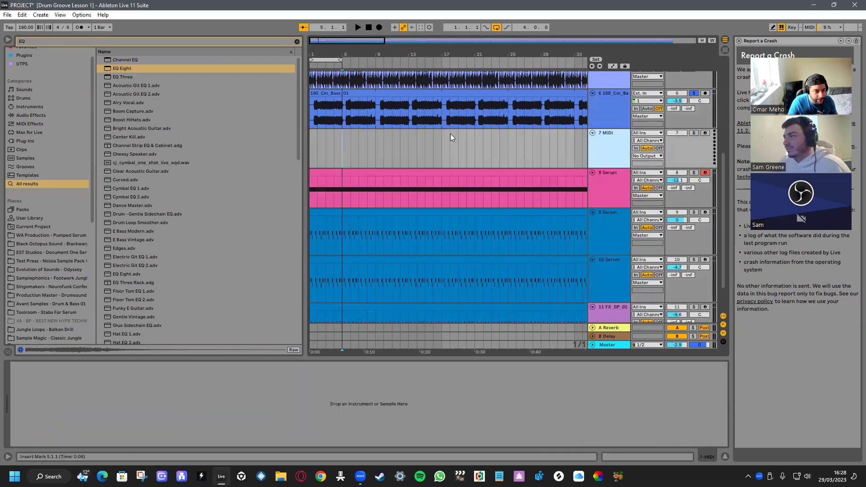
right_click(606, 123)
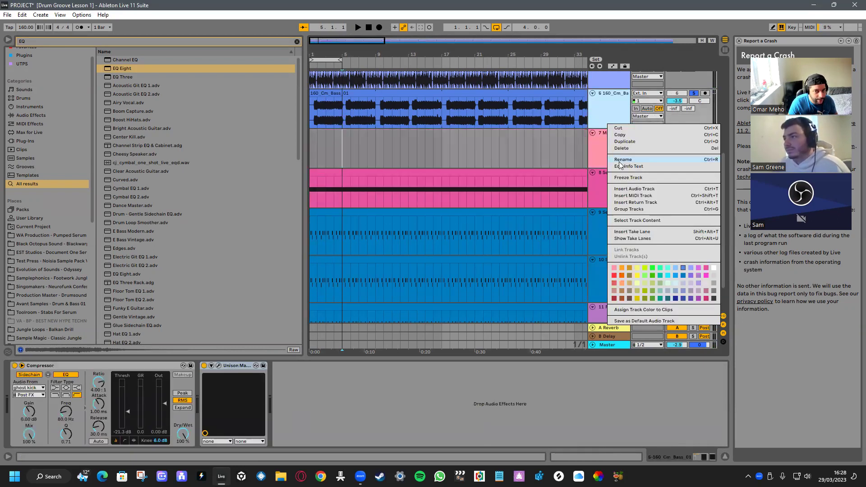
left_click(626, 181)
Split the 160_Cm_Bass_01 clip at bar 5 and move its first four bars onto the new audio track
left_click(340, 118)
key("ctrl+e")
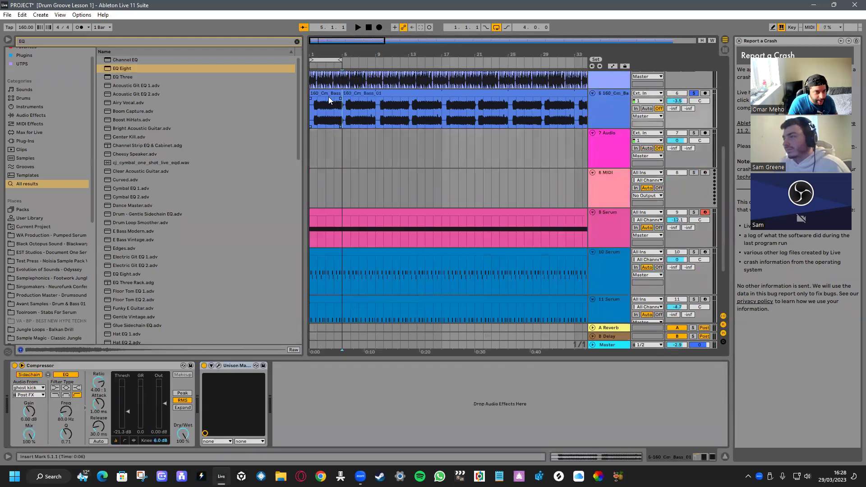
left_click(328, 92)
left_click_drag(328, 91, 330, 132)
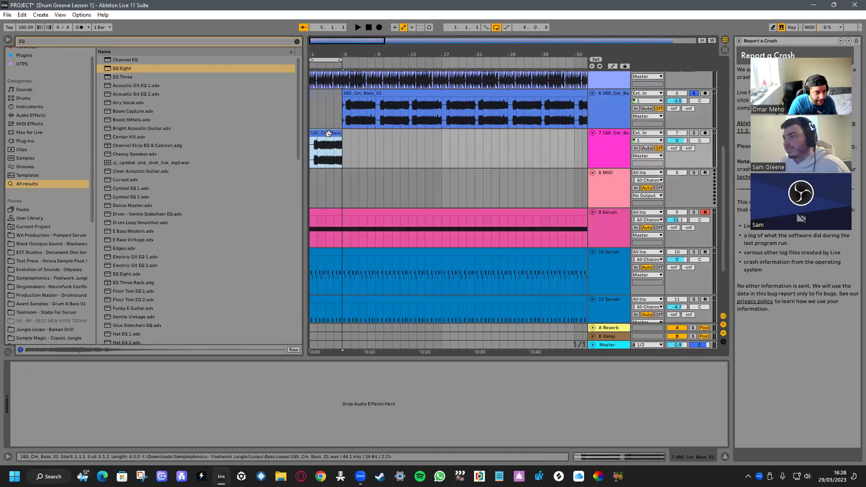
Convert the four-bar bass clip's harmony to a new MIDI track and return the audio clip to its original track
right_click(329, 134)
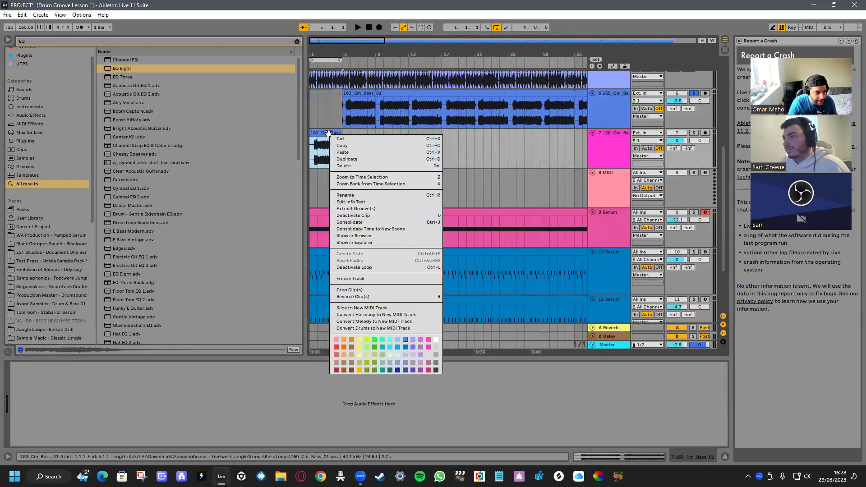
left_click(377, 314)
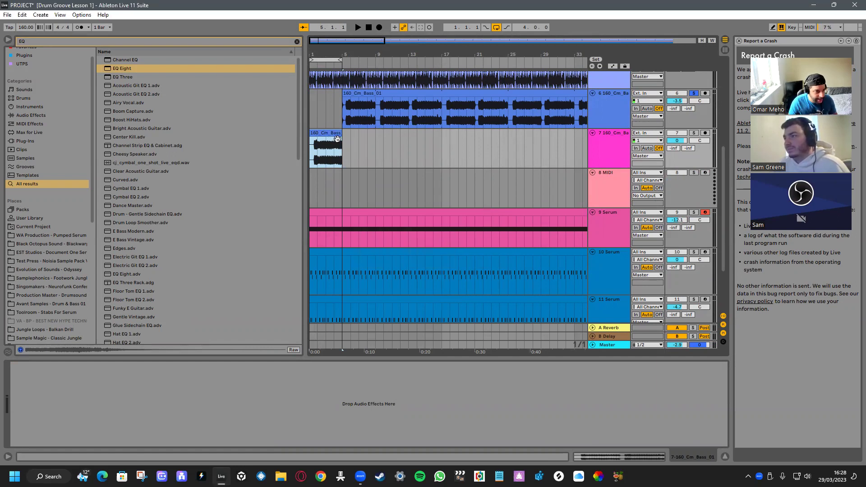
left_click_drag(337, 138, 331, 116)
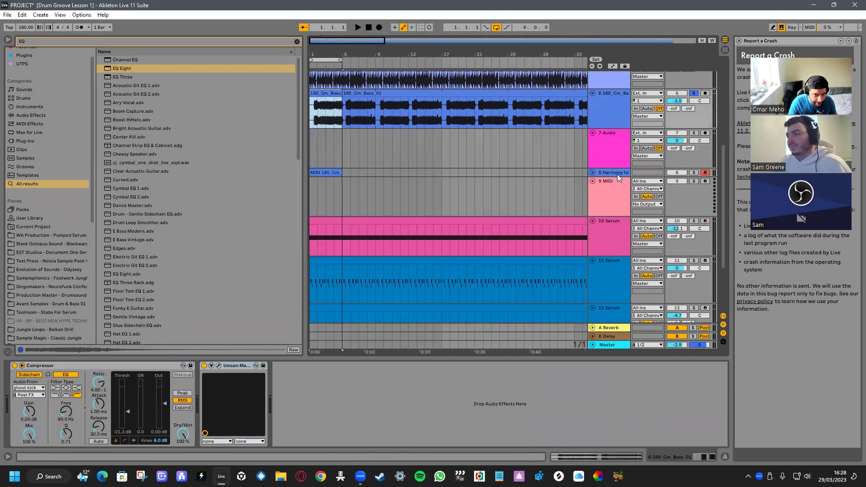
Enlarge the Harmony to MIDI track and play its converted clip soloed
left_click_drag(617, 176, 629, 237)
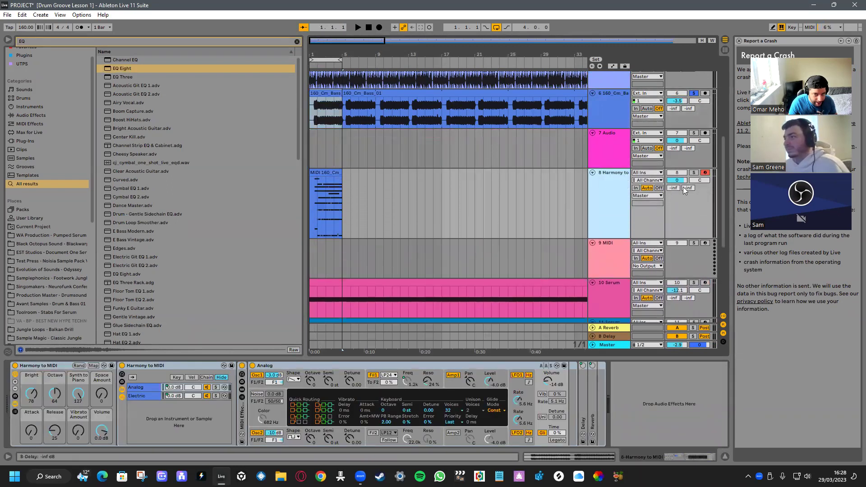
left_click(695, 173)
left_click(695, 173)
key("space")
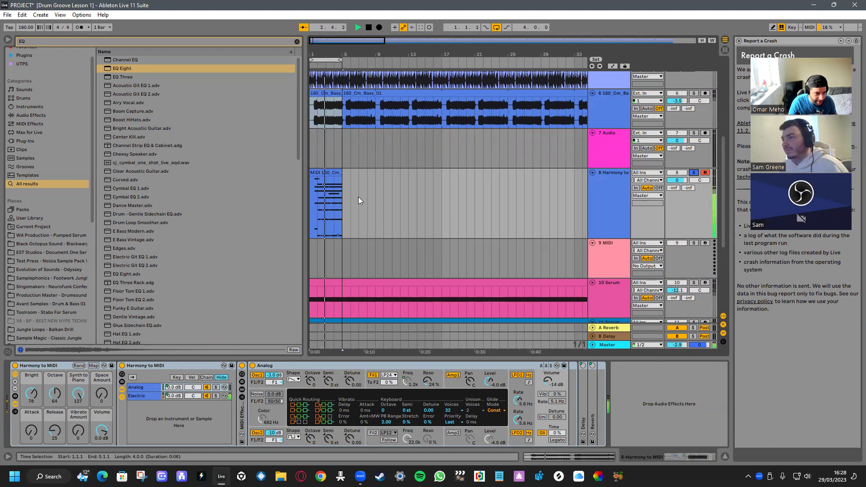
Try the converted MIDI clip over the first four bars of the pink Serum track and play it soloed
left_click_drag(331, 173, 323, 291)
left_click(694, 282)
key("space")
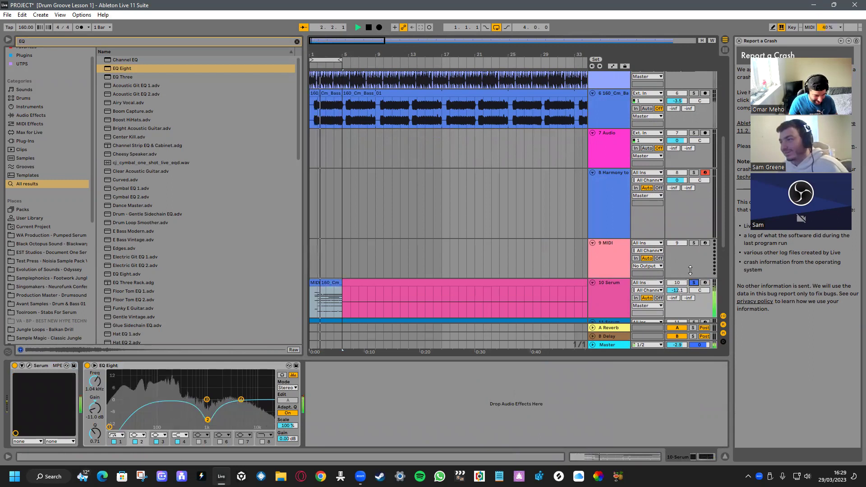
key("space")
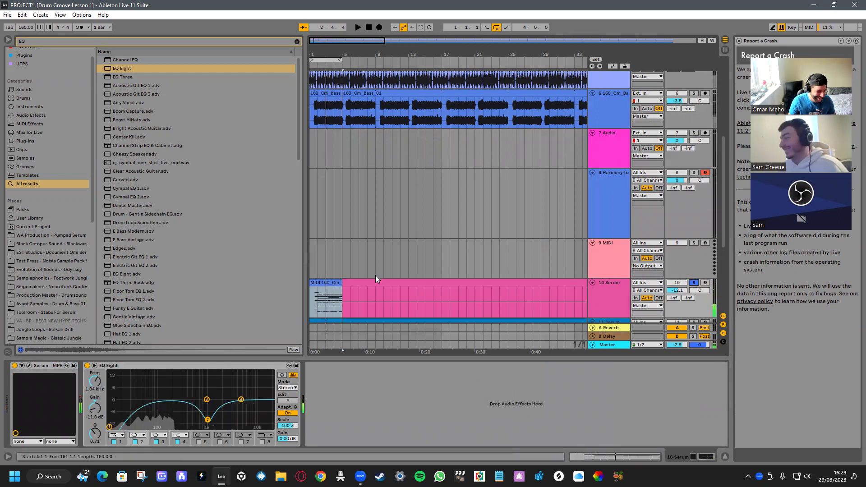
Undo the last two clip moves and delete the converted MIDI clip from the Harmony to MIDI track
key("ctrl+z")
key("ctrl+z")
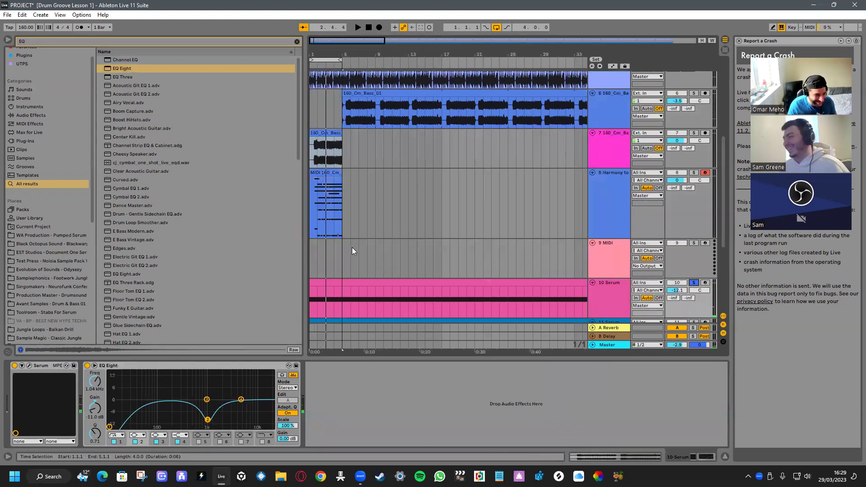
left_click(326, 173)
key("Delete")
Play the separated four-bar bass clip soloed and select the half bar before bar 2, where the bass enters
left_click(693, 134)
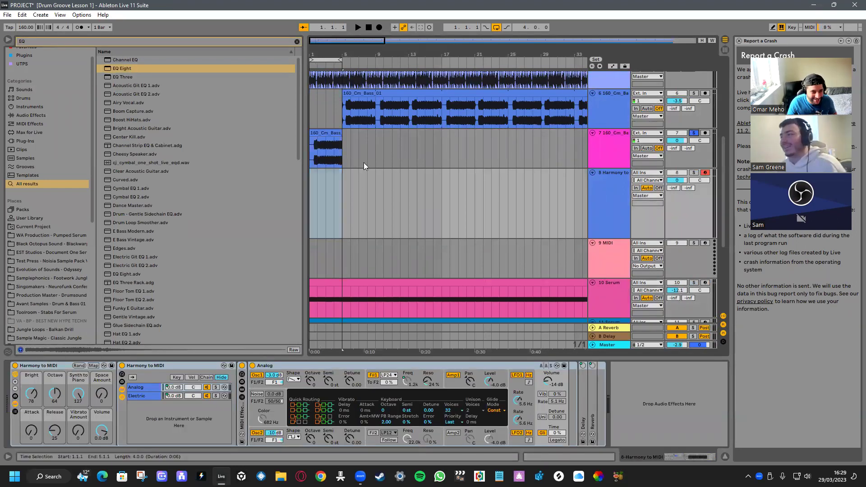
key("plus")
key("plus")
key("space")
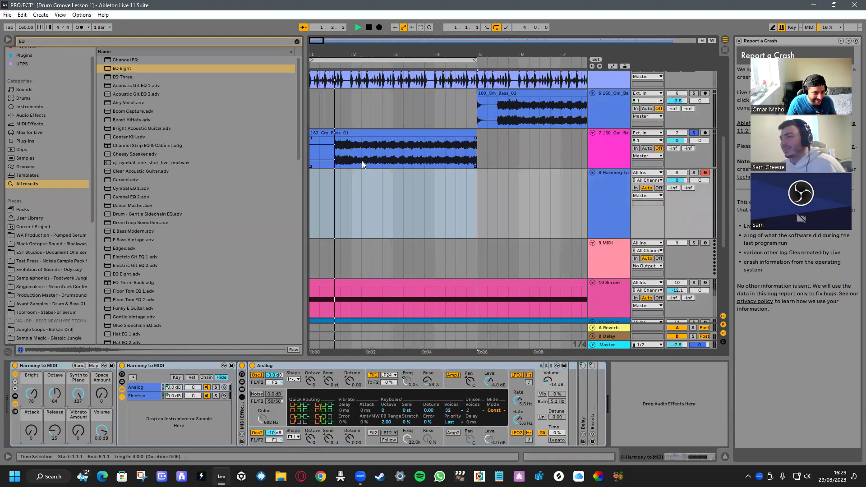
left_click(352, 154)
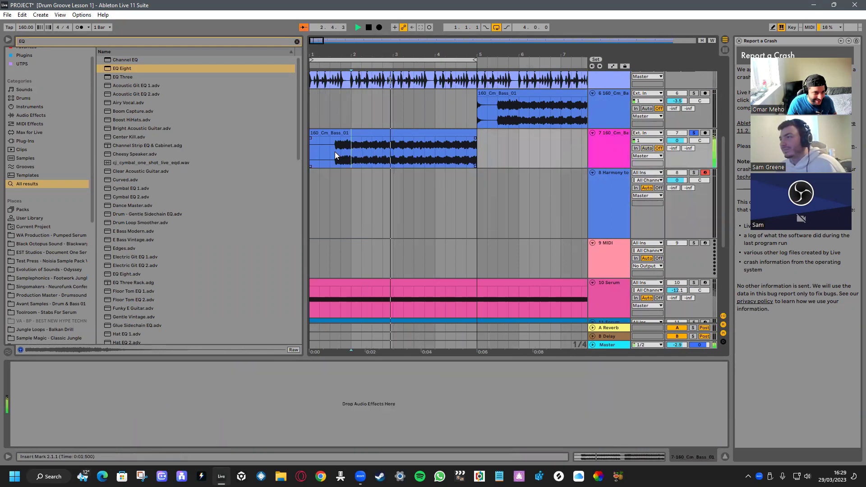
key("space")
key("plus")
left_click_drag(332, 150, 367, 149)
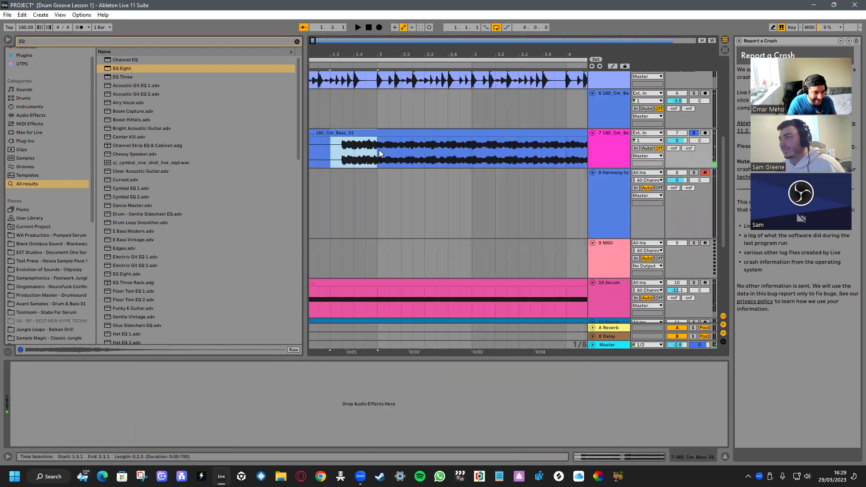
Select the first four bars of the pink Serum clip and open its pitch bend envelope
scroll(379, 207, "down", 1)
left_click(375, 281)
key("minus")
key("minus")
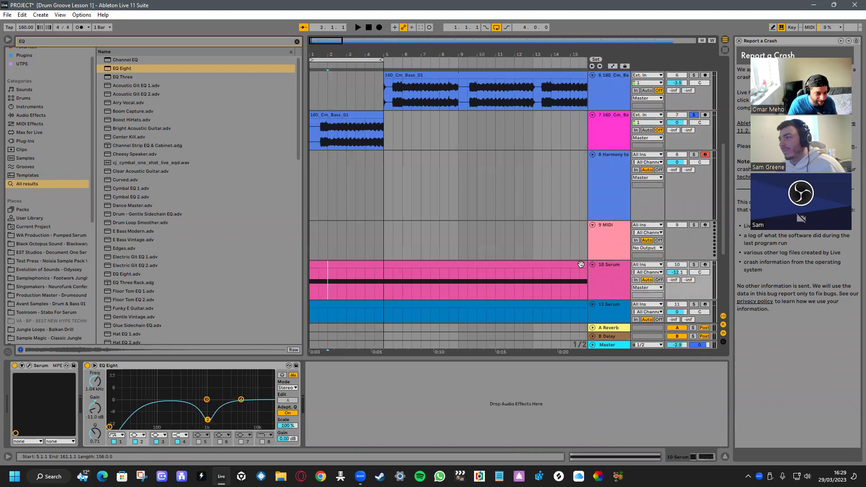
left_click(375, 265)
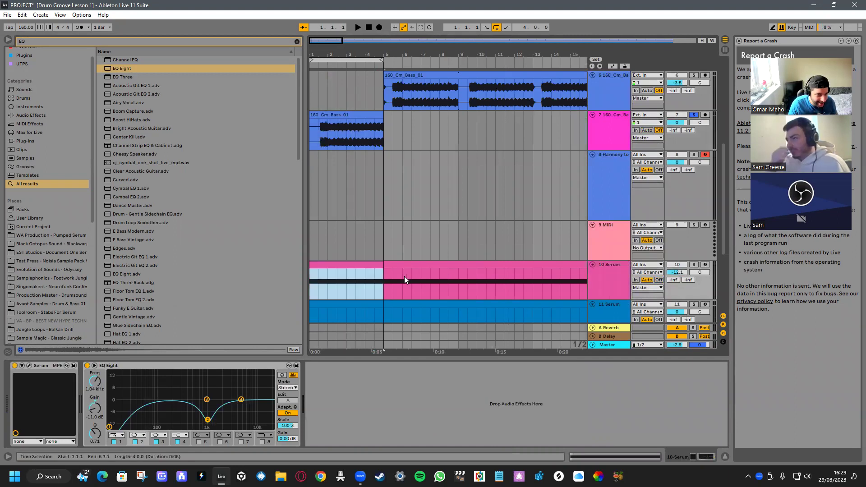
double_click(362, 265)
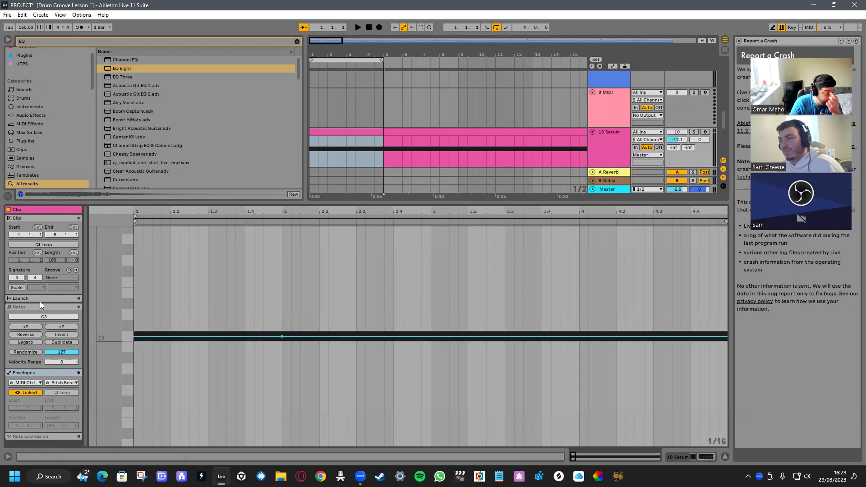
Look through the Serum and MIDI controller envelopes offered for the pink Serum clip
left_click(25, 382)
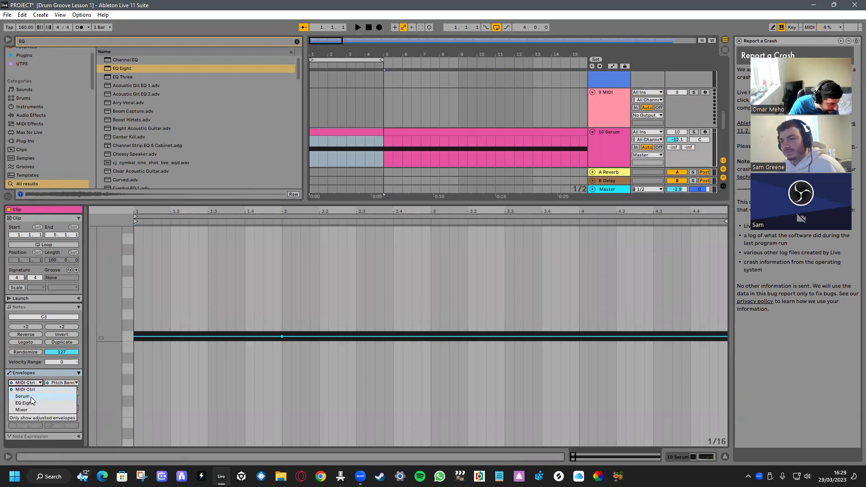
left_click(31, 397)
left_click(57, 382)
left_click(36, 384)
left_click(37, 389)
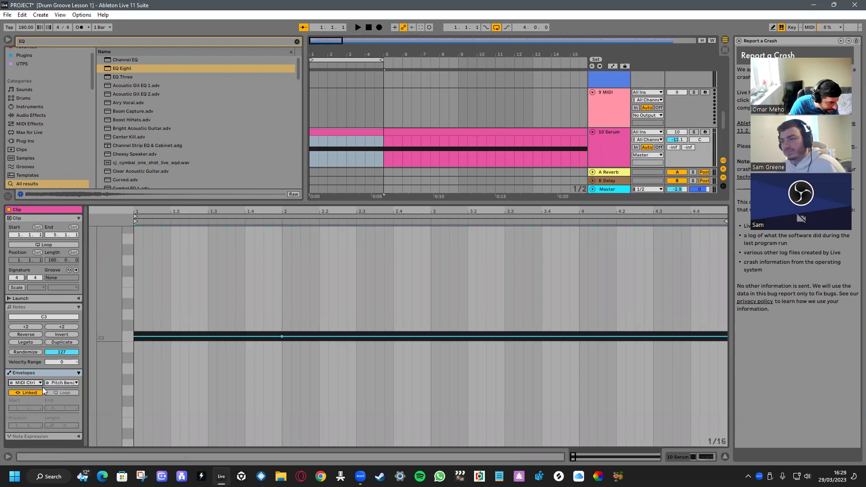
left_click(53, 383)
scroll(104, 141, "down", 13)
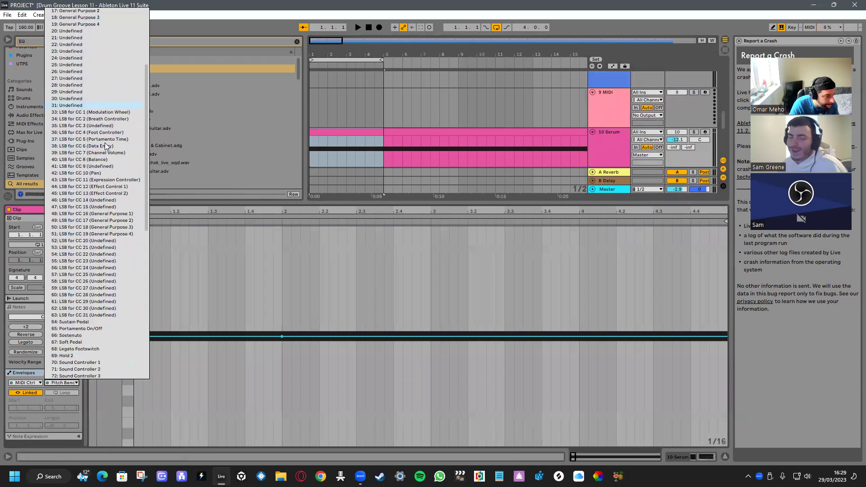
scroll(98, 155, "down", 9)
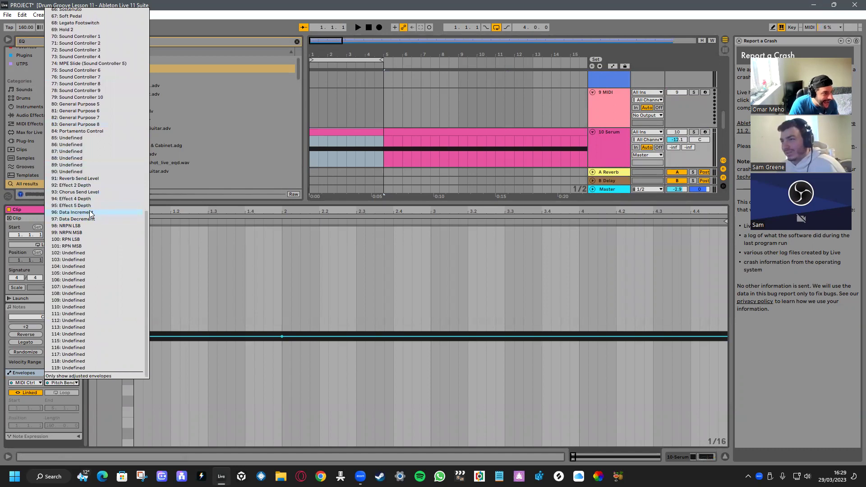
scroll(80, 200, "up", 7)
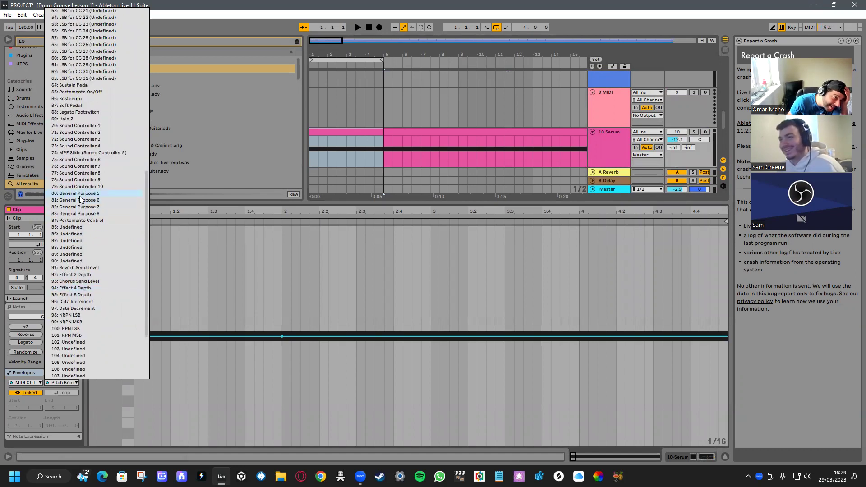
scroll(80, 199, "up", 15)
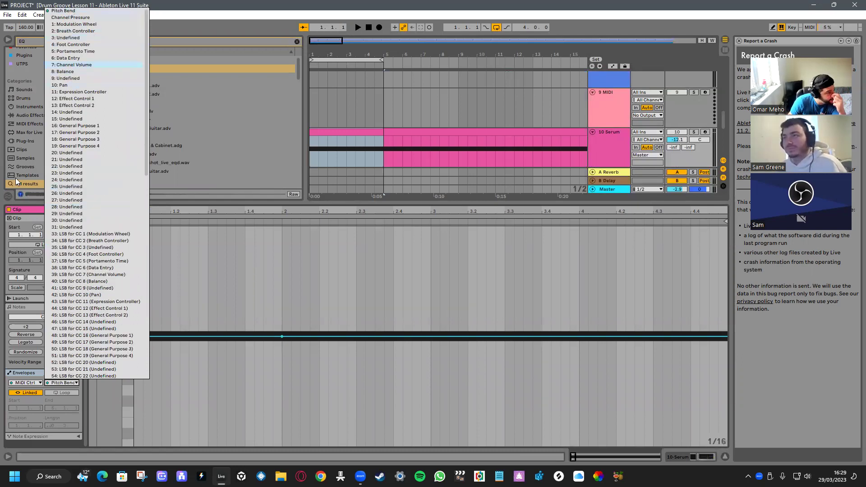
left_click(9, 319)
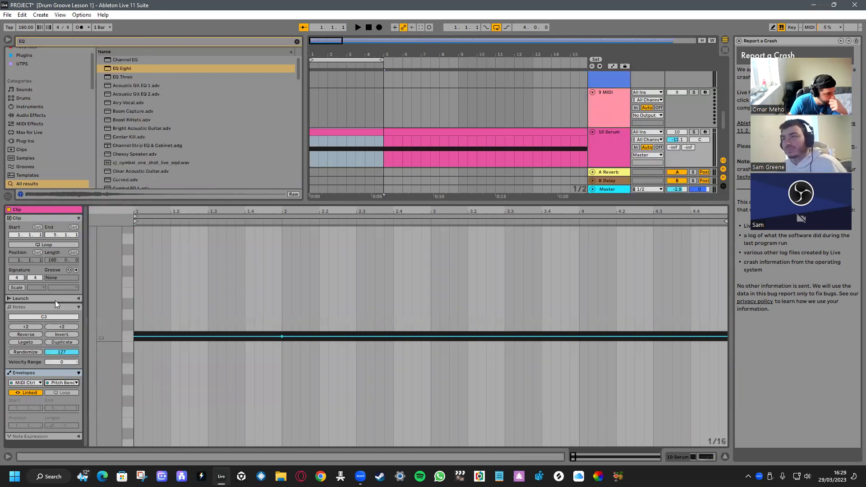
Insert a new MIDI track above the pink Serum track and move the first four bars of the Serum clip onto it
left_click(390, 202)
left_click(381, 227)
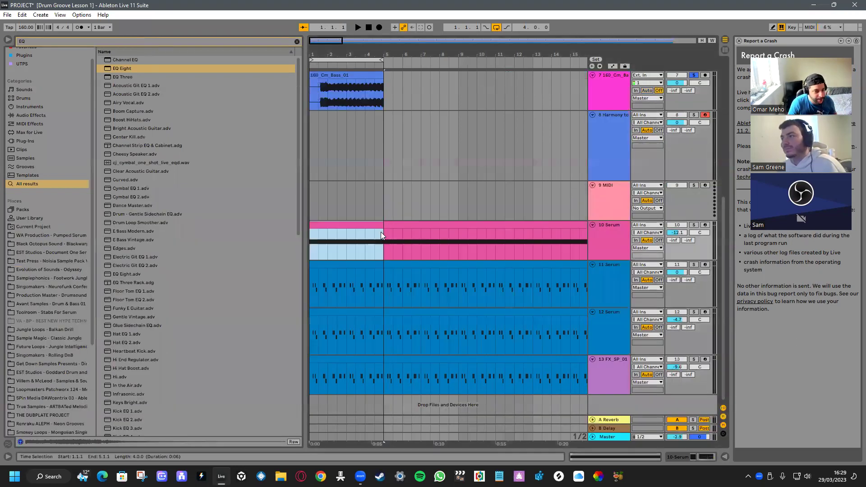
right_click(626, 239)
left_click(658, 306)
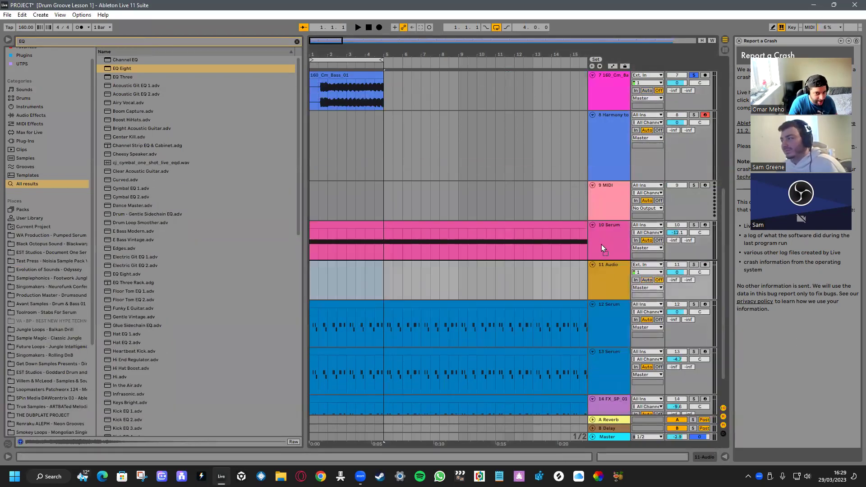
left_click_drag(357, 264, 360, 224)
Try to freeze the new MIDI track holding the four-bar clip
right_click(359, 225)
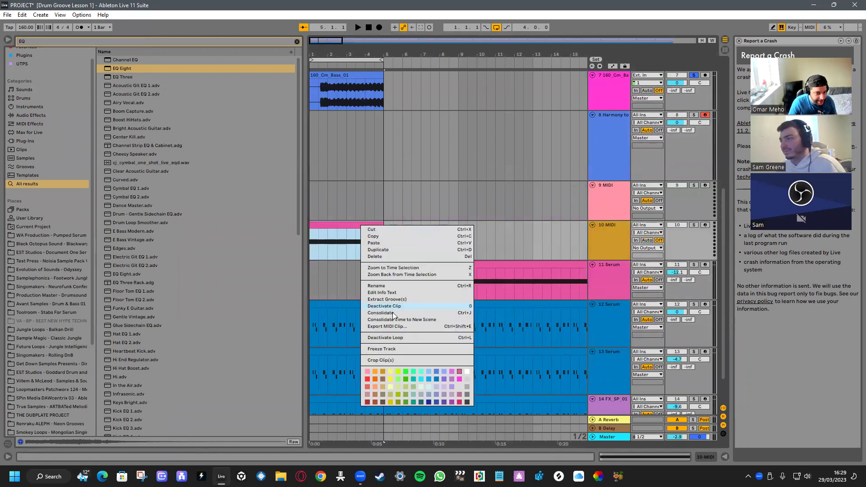
left_click(386, 349)
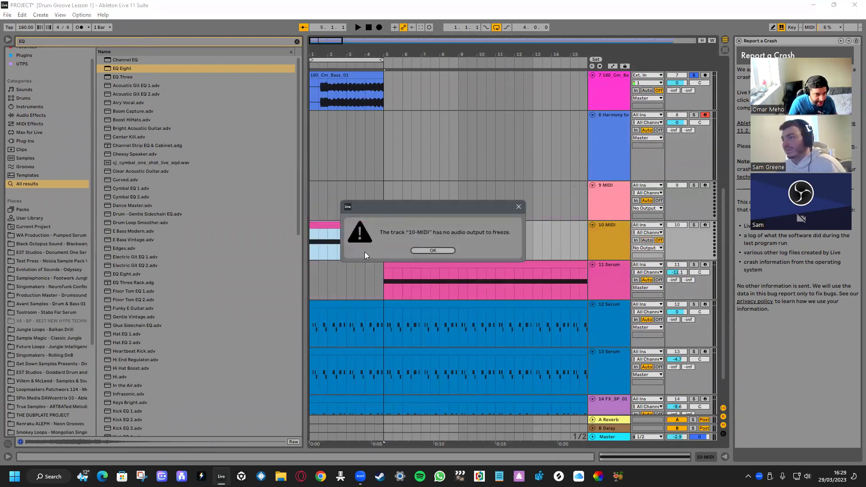
left_click(419, 249)
Copy the Serum instrument from the pink Serum track onto the new MIDI track
left_click(592, 272)
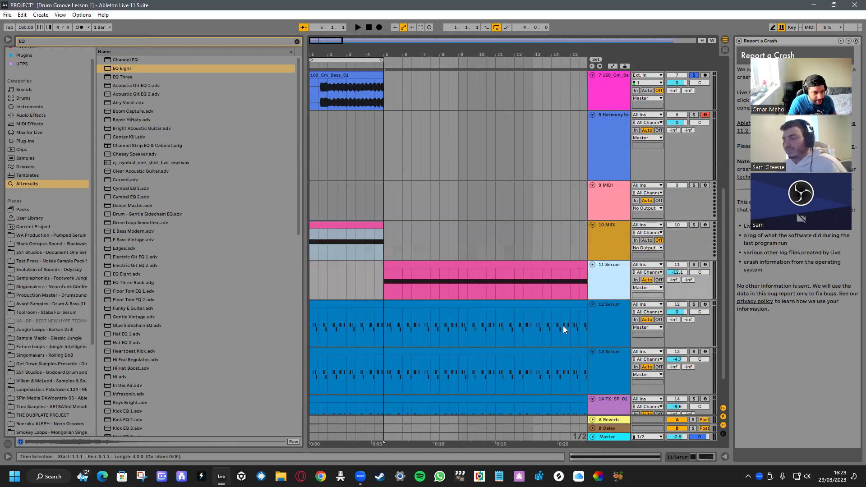
double_click(617, 282)
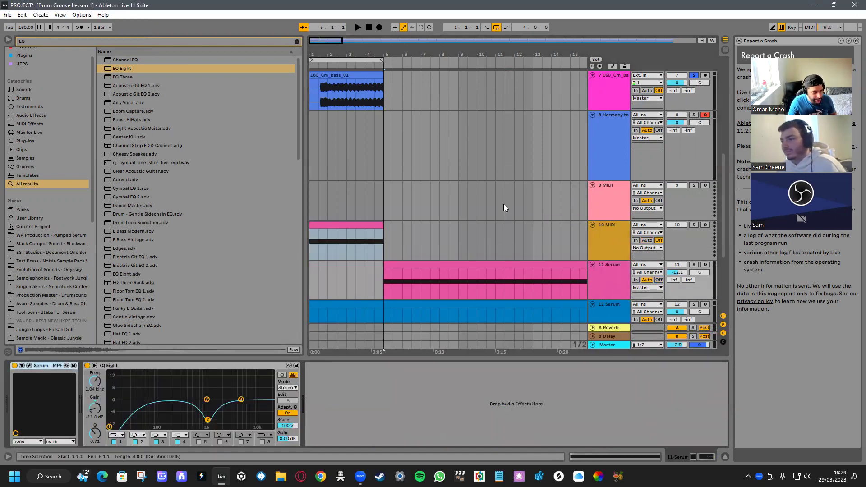
left_click(608, 241)
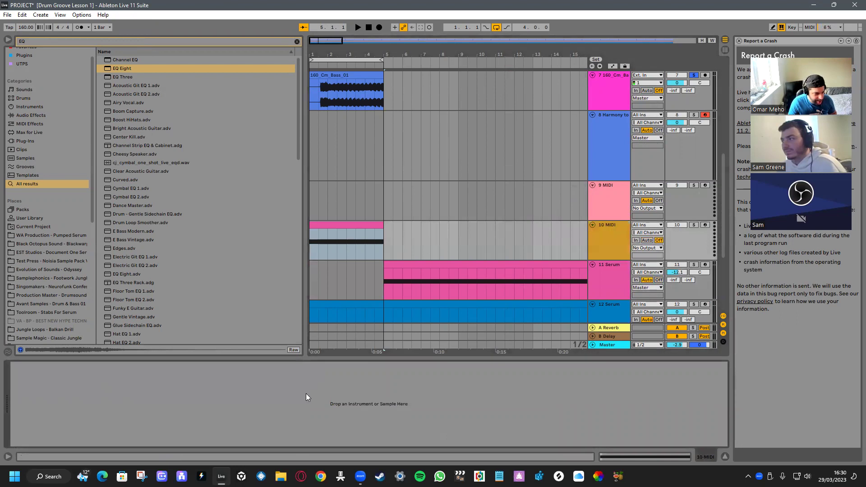
key("ctrl+v")
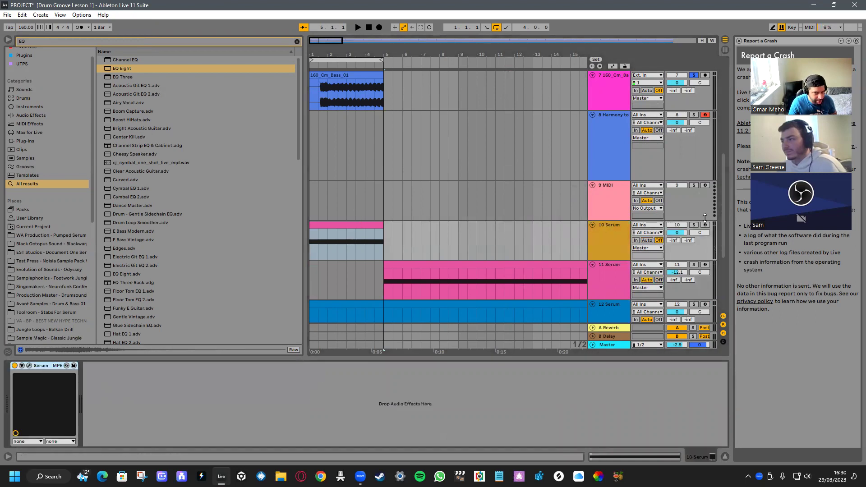
Solo and audition the new Serum track, and convert it to audio with Freeze and Flatten
left_click(693, 225)
key("space")
right_click(341, 224)
left_click(383, 342)
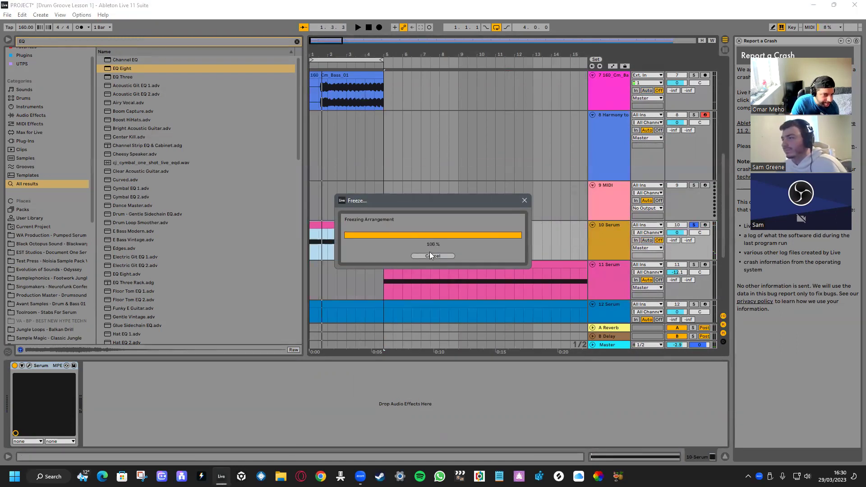
right_click(339, 225)
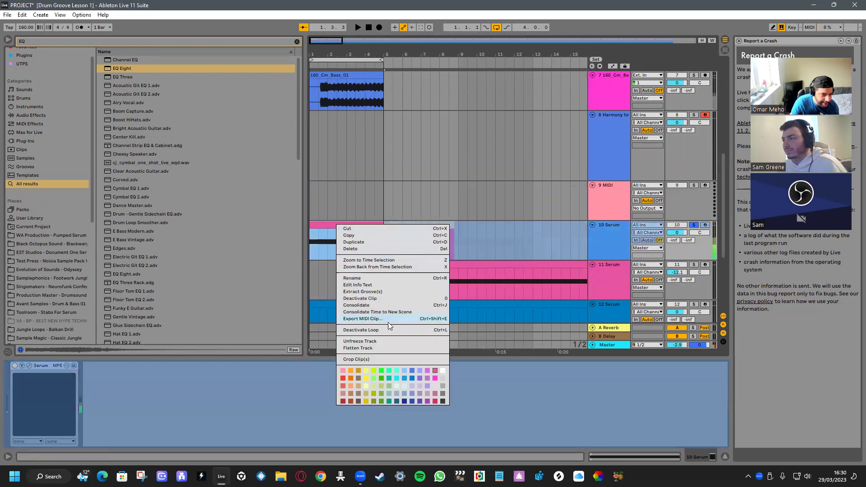
left_click(369, 348)
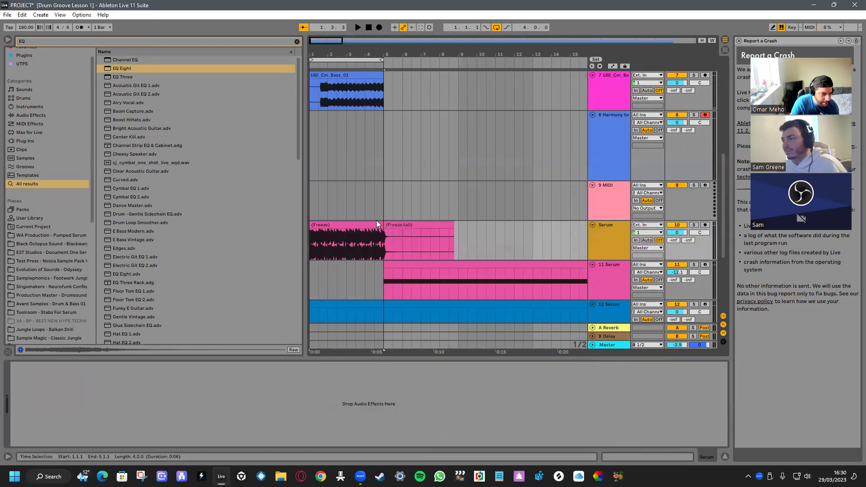
Delete the freeze tail clip, lower the flattened track's volume to -10.2 dB and play from the start
left_click(398, 224)
key("Delete")
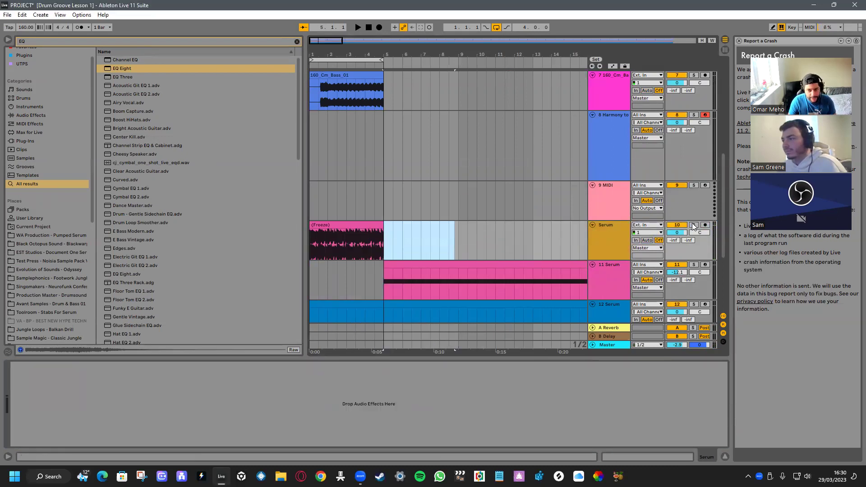
left_click_drag(678, 233, 678, 245)
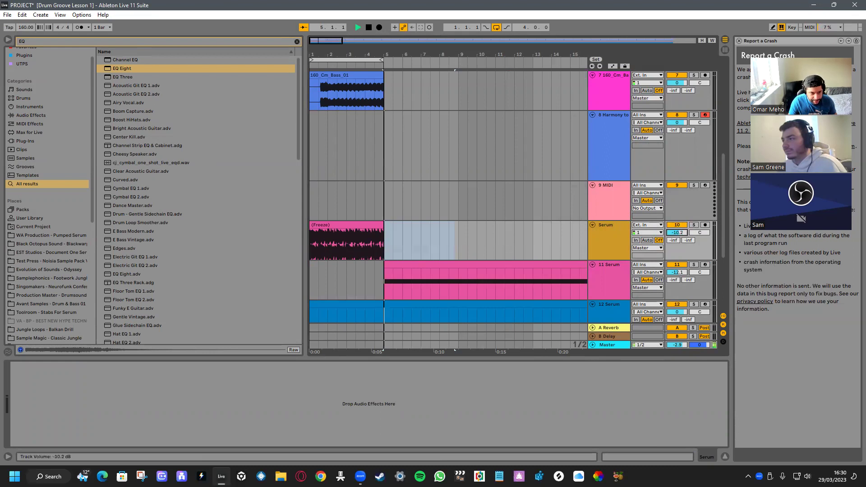
left_click(311, 210)
key("space")
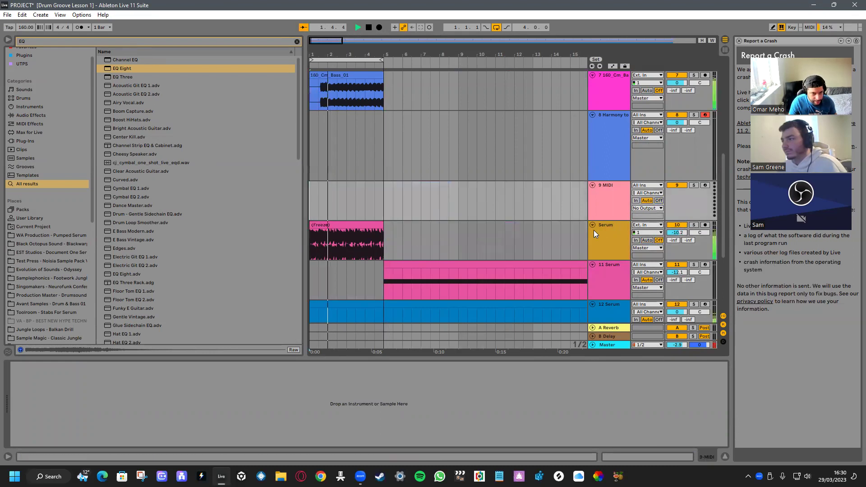
Open the flattened audio clip and show its Clip Transposition envelope
left_click(345, 222)
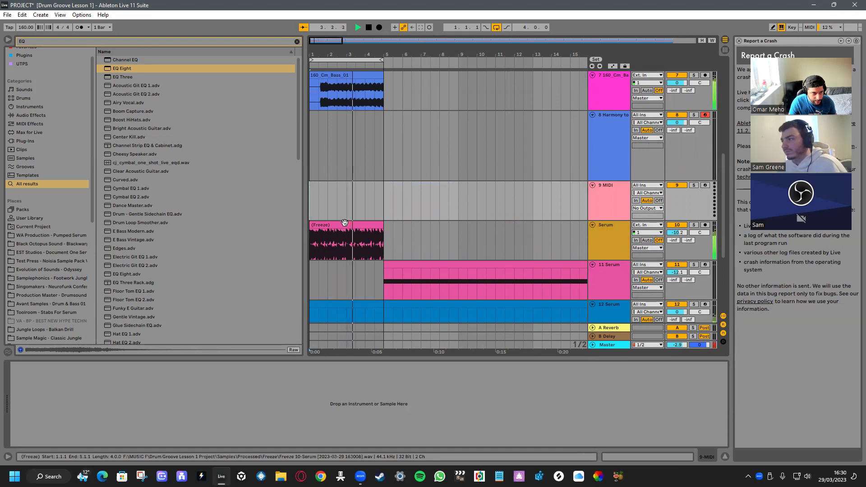
double_click(345, 223)
key("space")
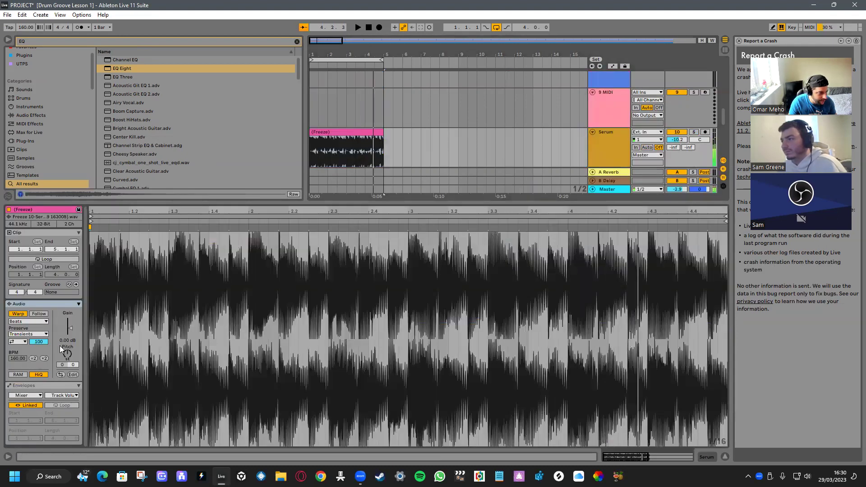
left_click(36, 395)
left_click(38, 404)
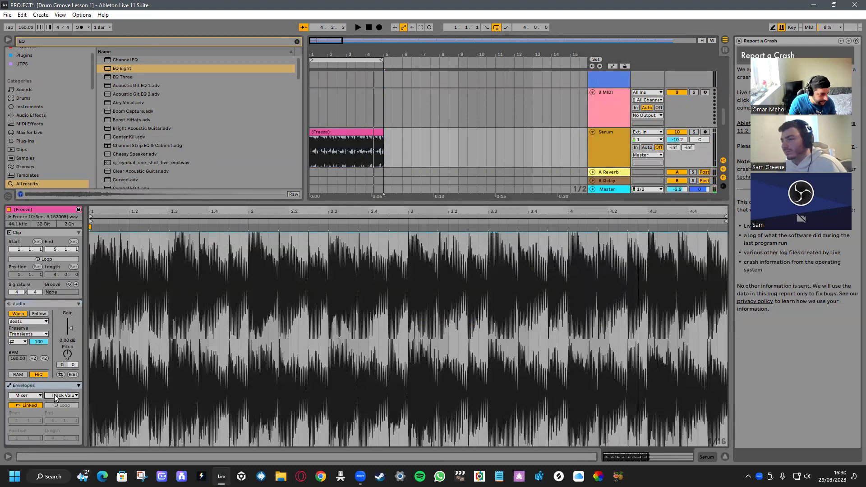
left_click(62, 395)
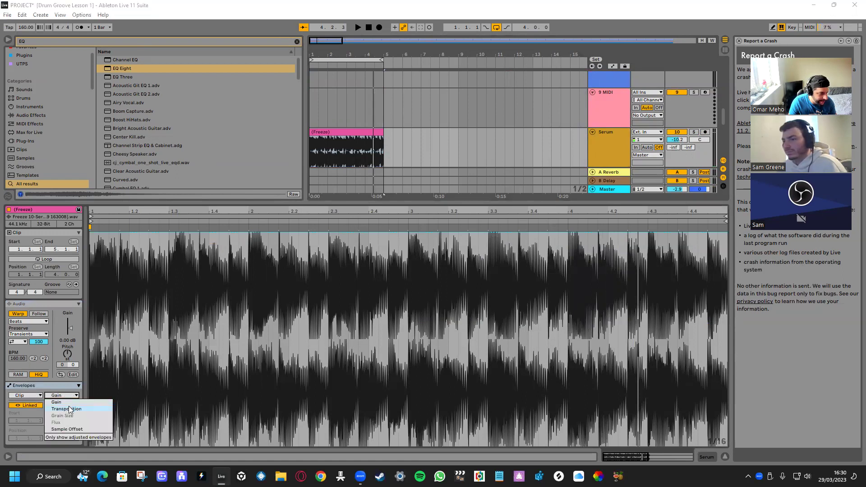
left_click(59, 409)
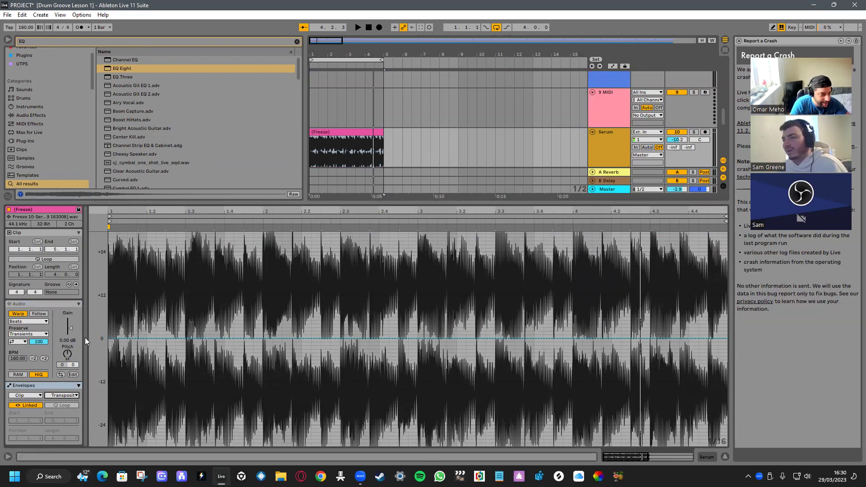
Add breakpoints just before and at bar 2 of the Transposition envelope, ramp the pitch upward between them and audition the bend
key("space")
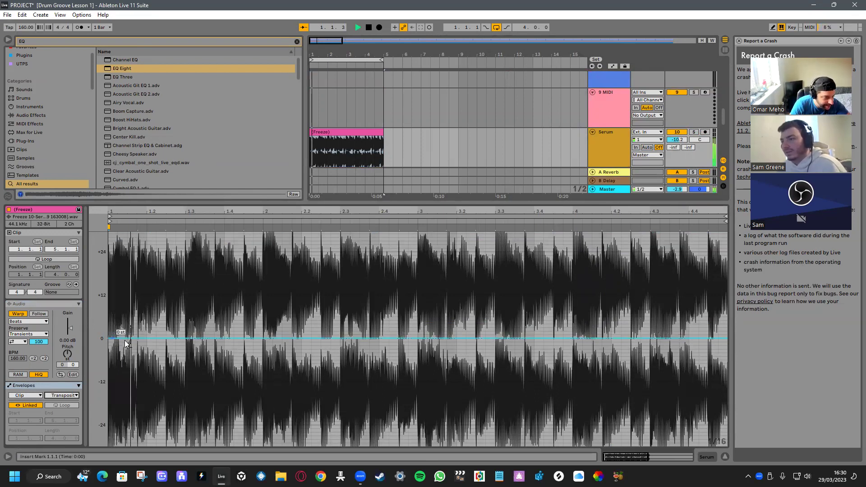
key("space")
left_click(243, 337)
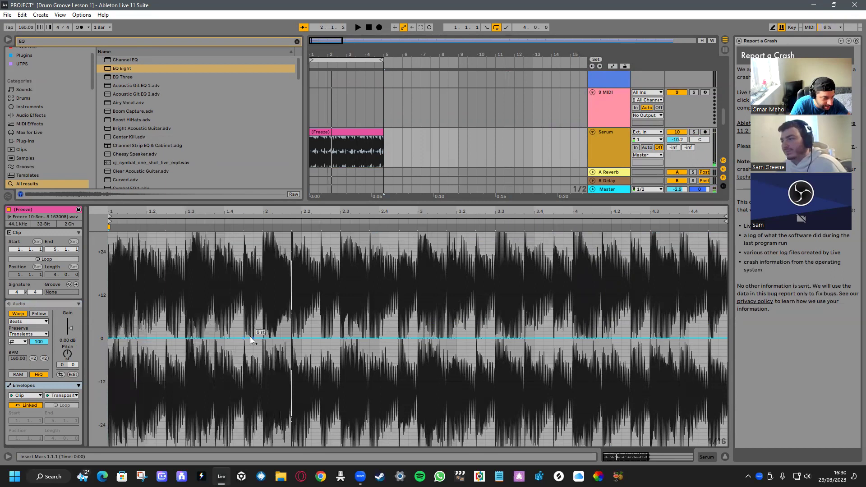
left_click_drag(263, 337, 264, 321)
key("space")
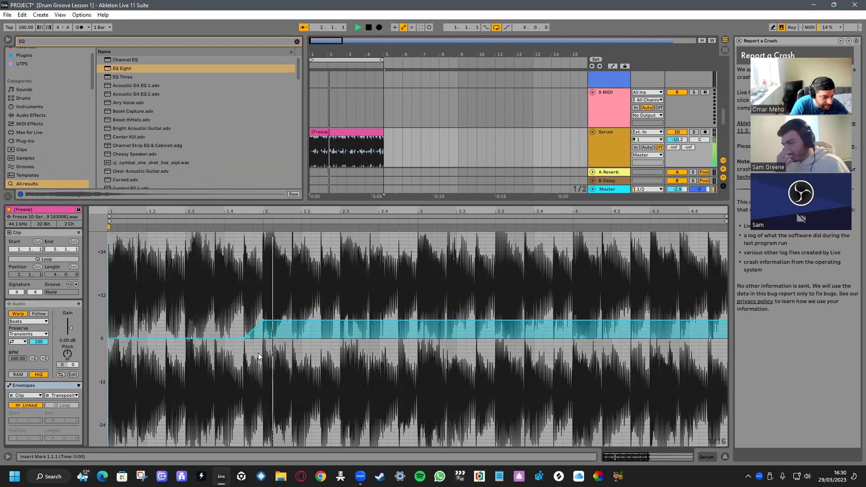
Audition smaller pitch rises at the bar 2 breakpoint and settle it at +1 semitone
left_click_drag(263, 320, 262, 325)
key("space")
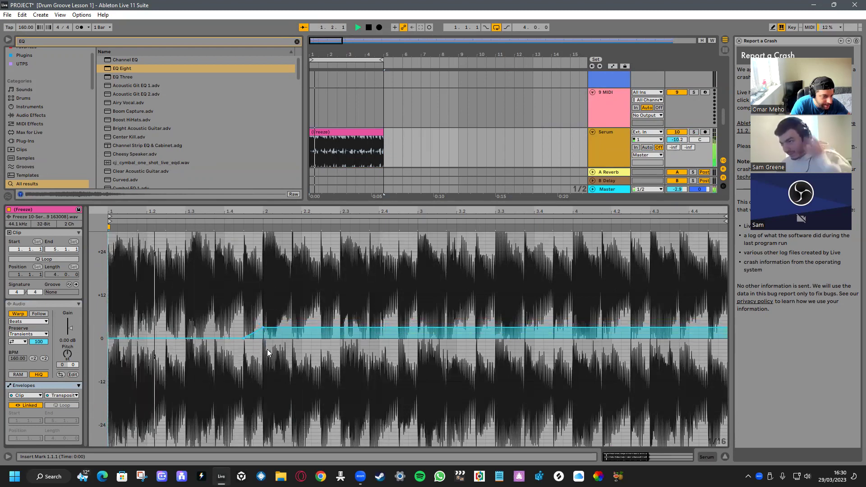
key("space")
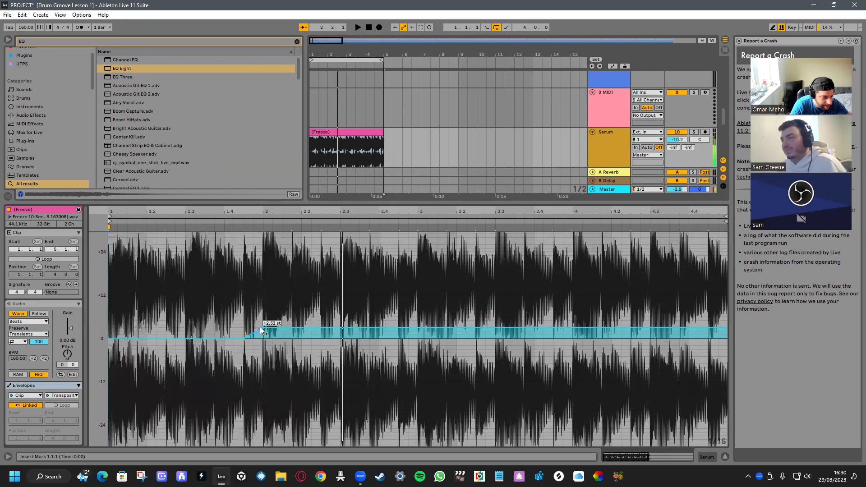
left_click_drag(263, 328, 264, 340)
key("space")
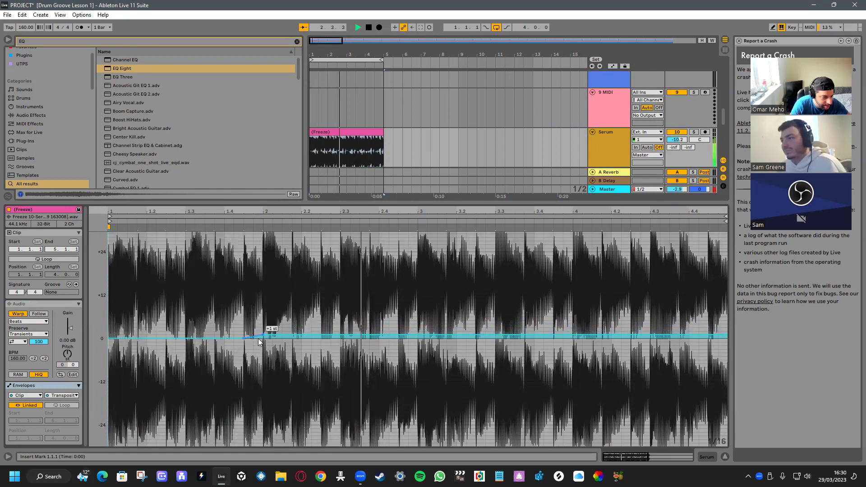
left_click_drag(259, 334, 260, 331)
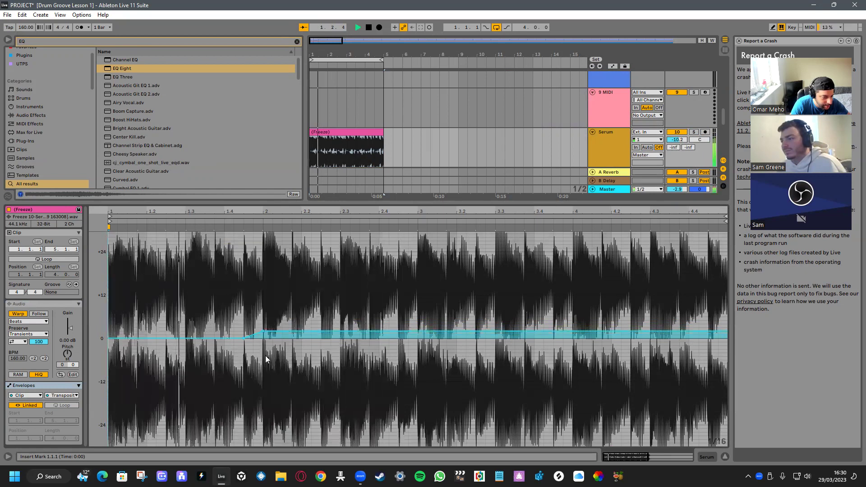
key("space")
left_click_drag(263, 330, 263, 335)
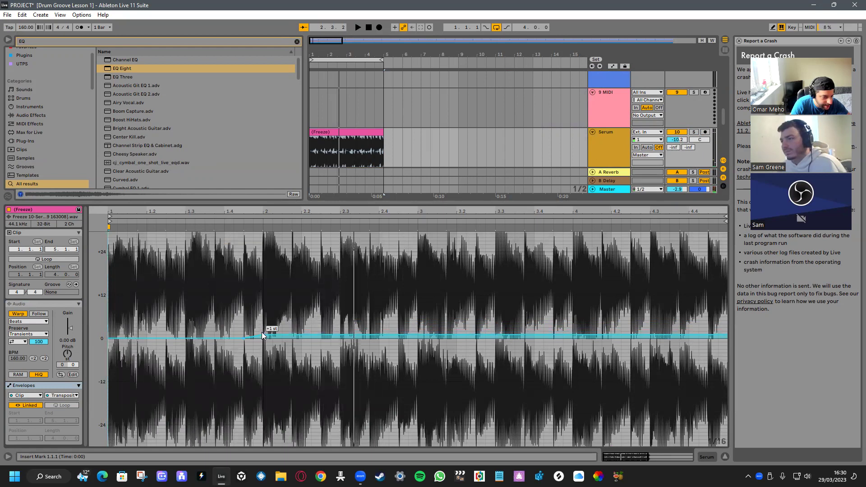
Audition the breakpoint before bar 2 slightly below zero and remove both breakpoints from the Transposition envelope
left_click_drag(243, 337, 243, 341)
key("space")
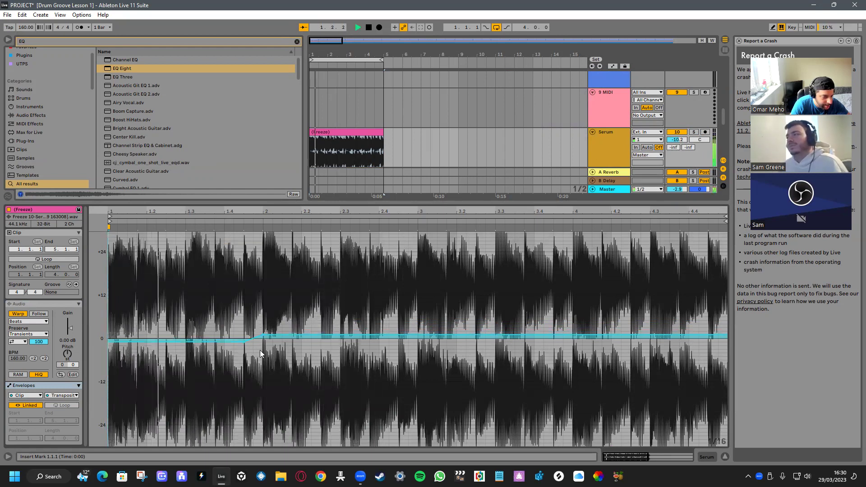
key("space")
left_click(262, 334)
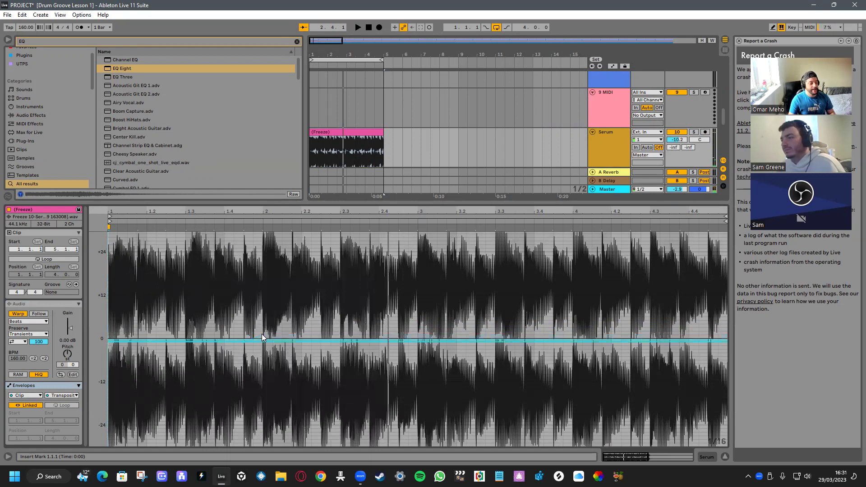
left_click(244, 342)
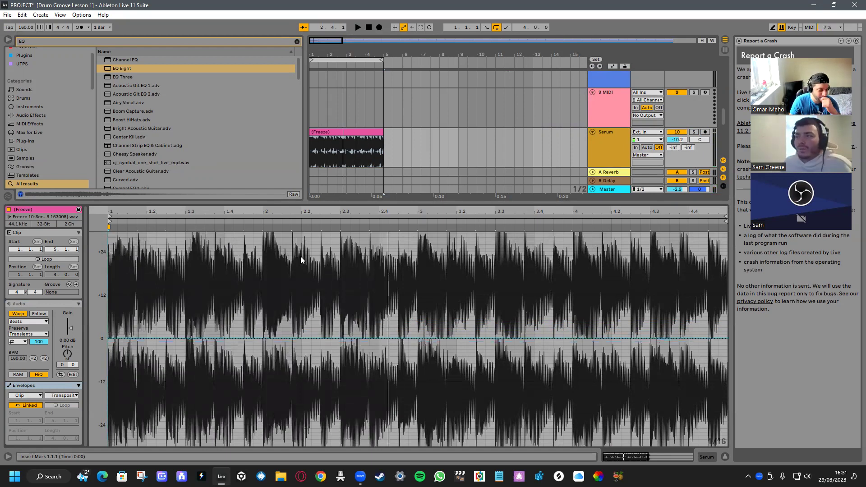
Hide the clip view and extend the start of the pink Serum track's MIDI clip back to bar 1
key("ctrl+alt+l")
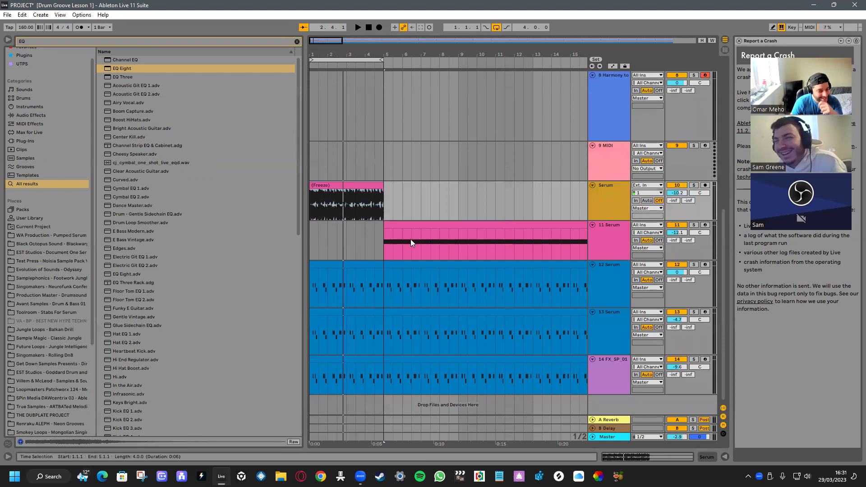
left_click_drag(384, 225, 310, 225)
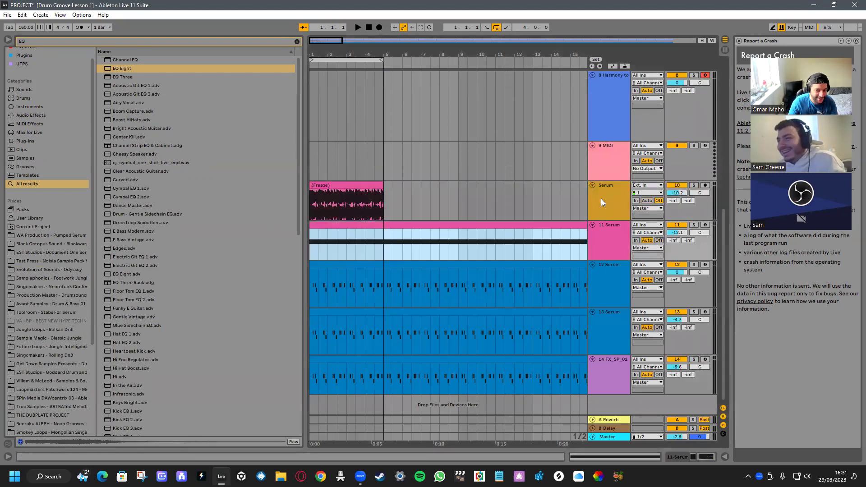
Delete the flattened Serum track, the Harmony to MIDI track and the empty MIDI track, and solo the pink Serum track
key("Delete")
scroll(556, 241, "up", 4)
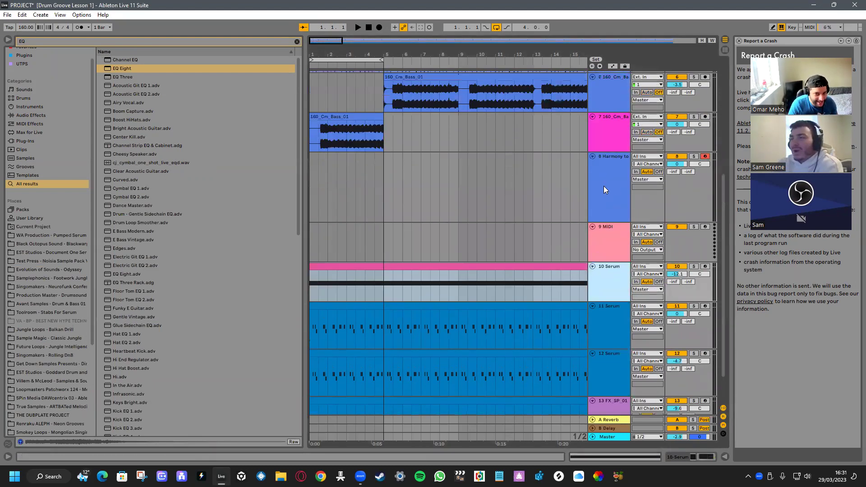
left_click(609, 184)
key("Delete")
key("Delete")
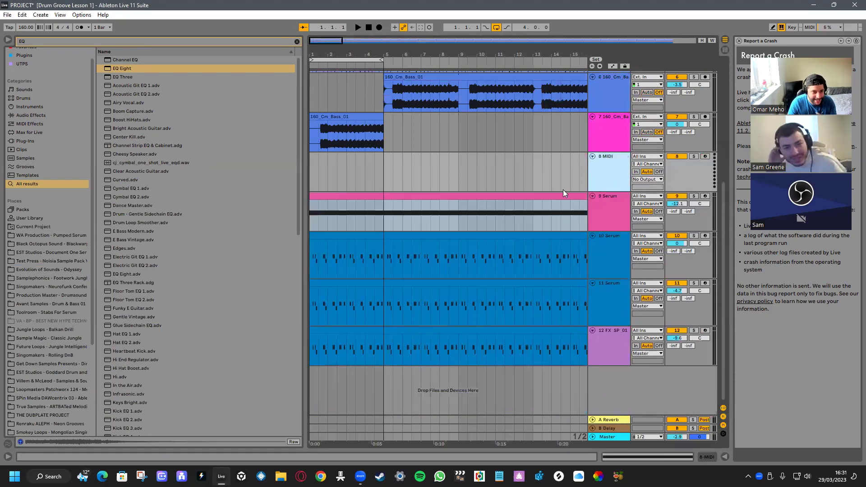
left_click(694, 157)
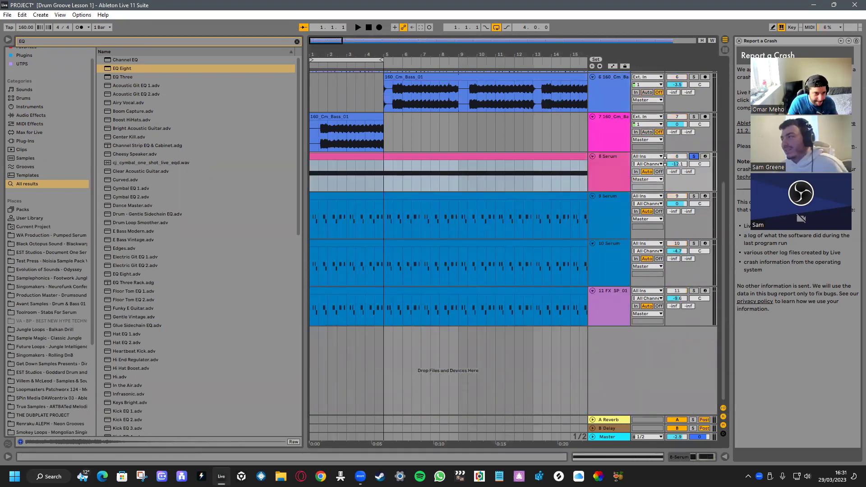
Convert the harmony of the first 160_Cm_Bass_01 clip to a new MIDI track and enlarge that track
left_click(370, 120)
scroll(369, 131, "up", 2)
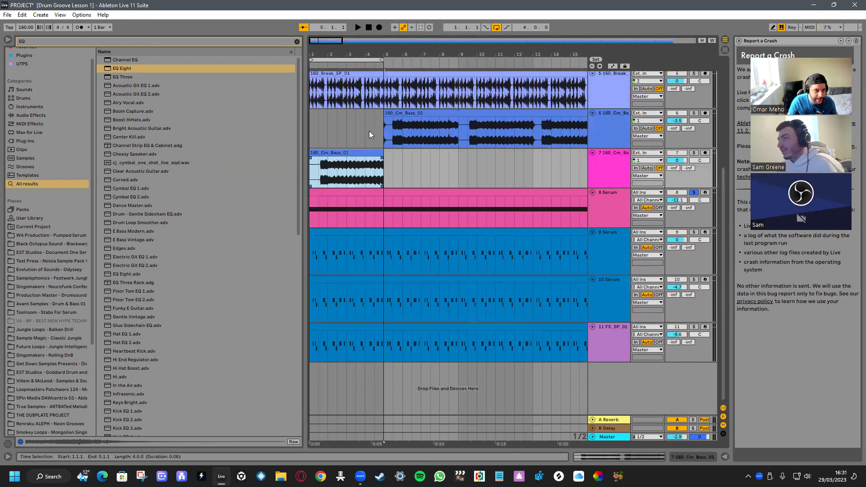
right_click(352, 153)
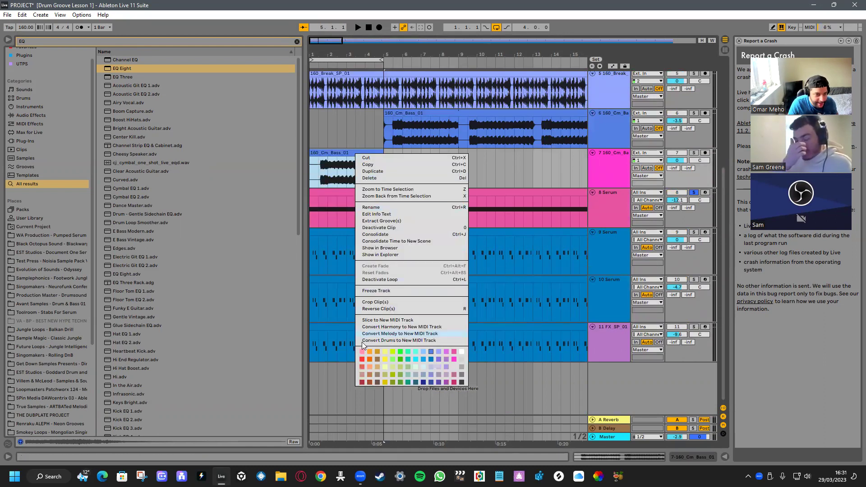
left_click(380, 328)
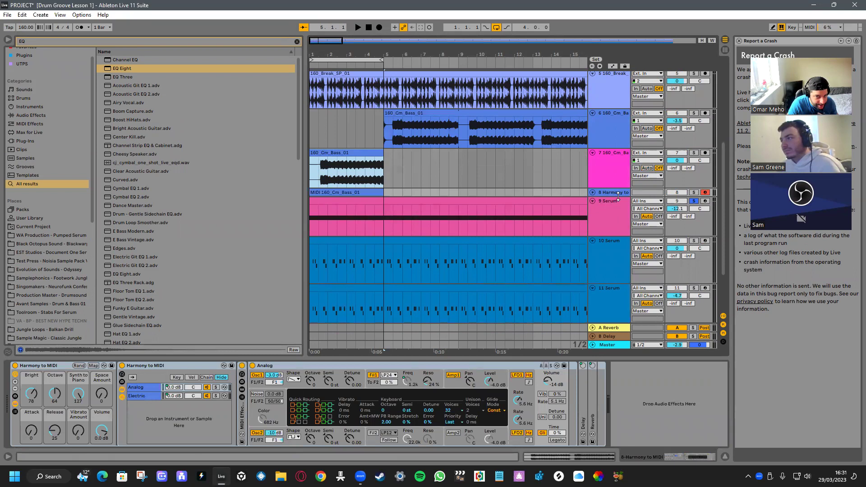
left_click_drag(618, 197, 619, 258)
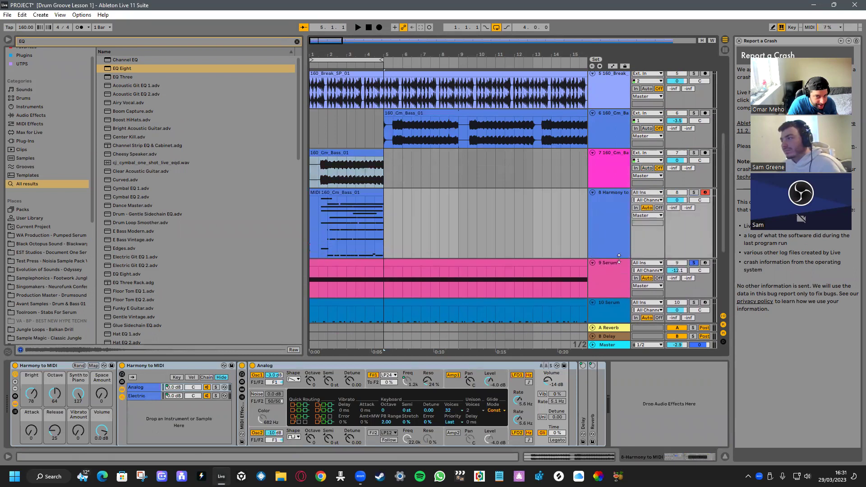
Open the converted bass MIDI clip with its track soloed and examine its notes, selecting the G#1 and D#3 rows
left_click(332, 189)
double_click(332, 189)
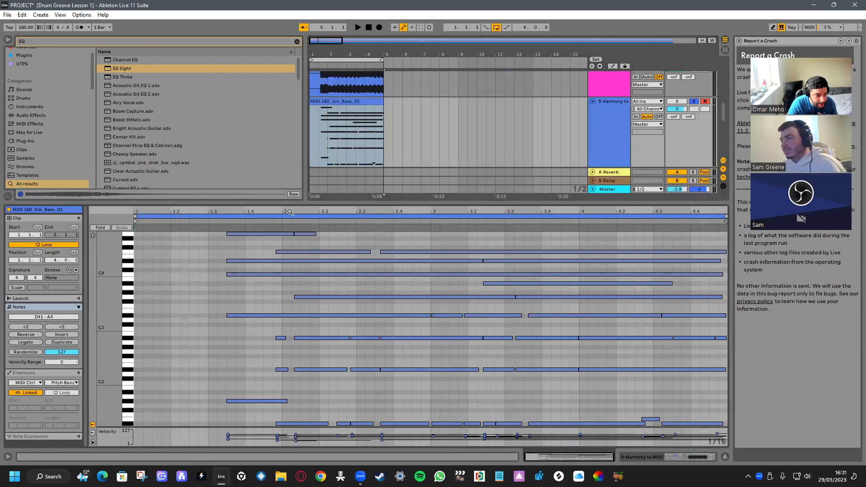
scroll(296, 262, "up", 2)
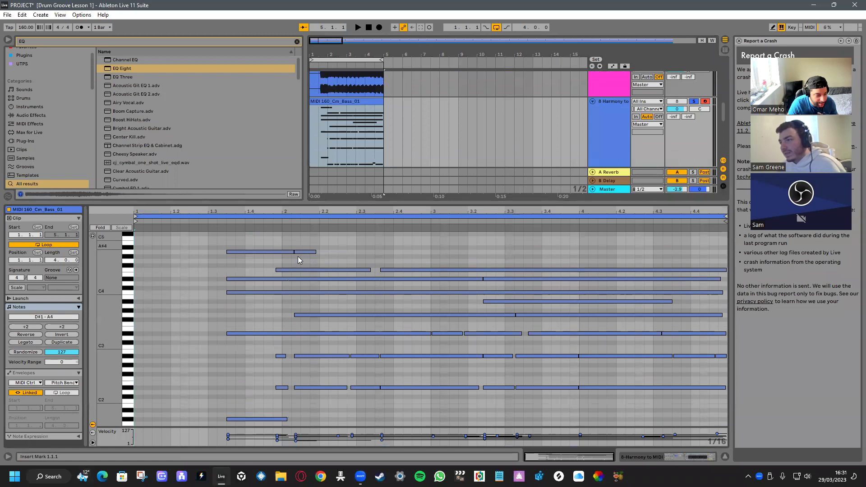
left_click(399, 205)
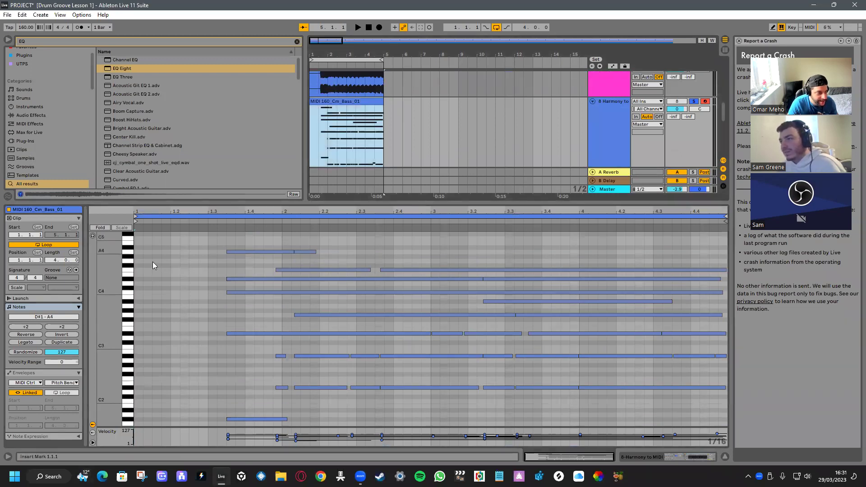
left_click(130, 419)
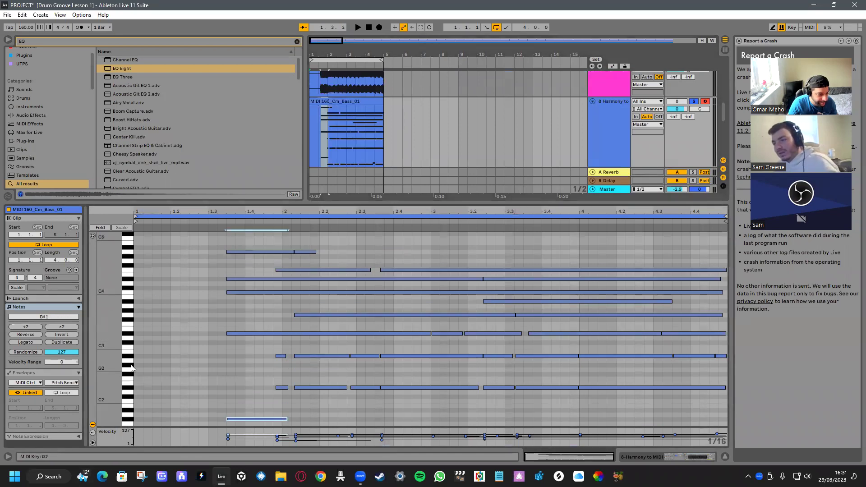
left_click(125, 334)
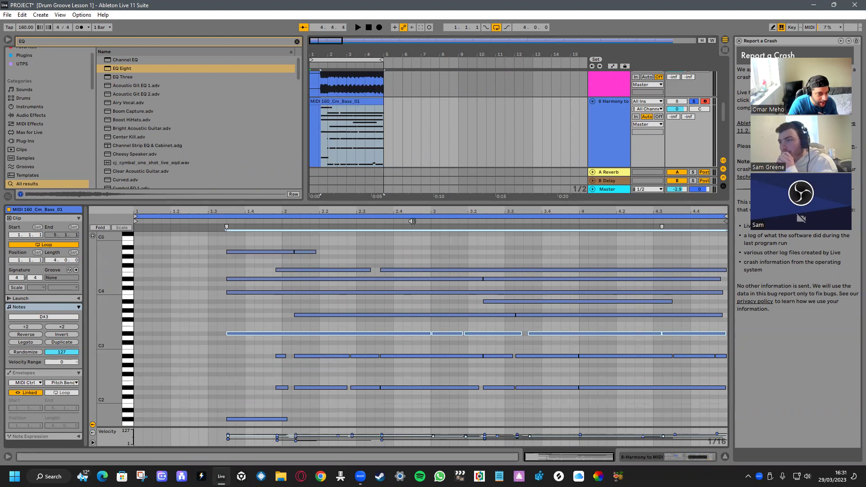
Hide the clip view and audition the pink Serum track soloed
key("ctrl+alt+l")
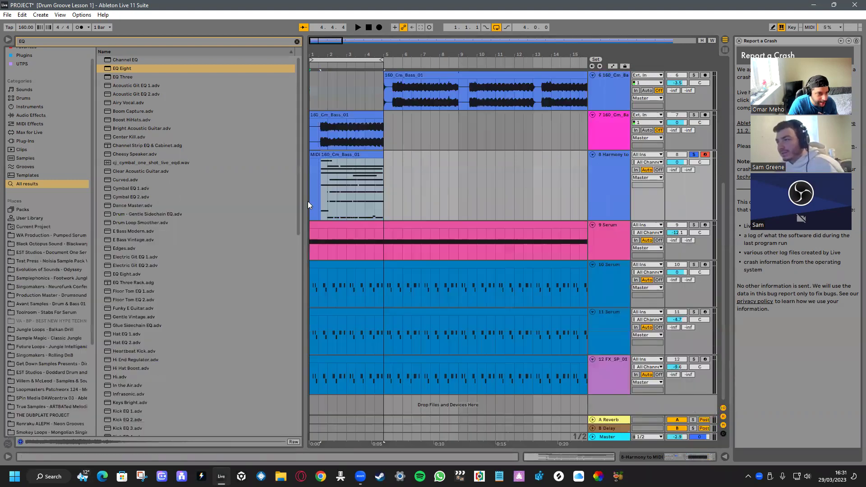
left_click(694, 225)
key("space")
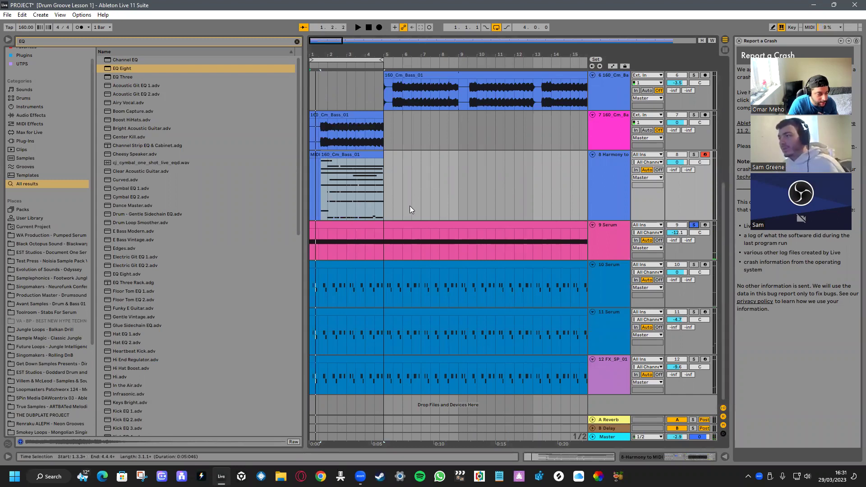
Undo the harmony conversion, the track deletions and the extension of the pink Serum MIDI clip
key("ctrl+z")
key("ctrl+z")
key("ctrl+z")
key("ctrl+z")
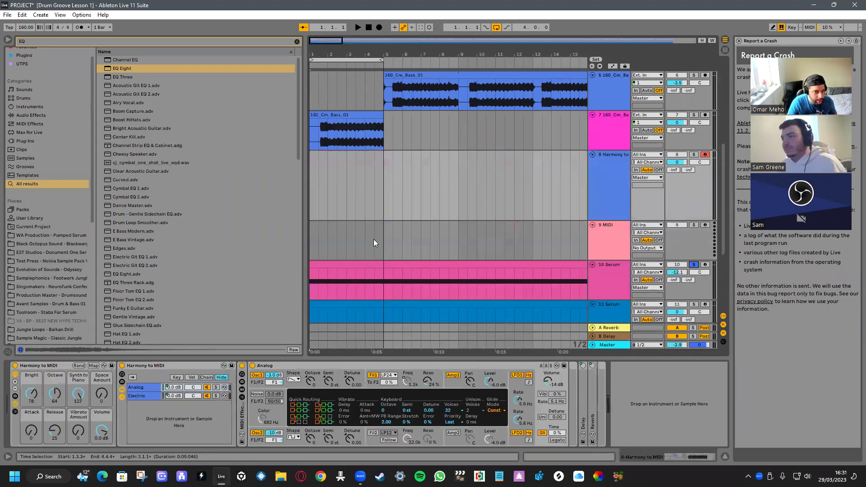
Audition the flattened Serum track soloed, then open its frozen clip and show the Transposition envelope
left_click(357, 265)
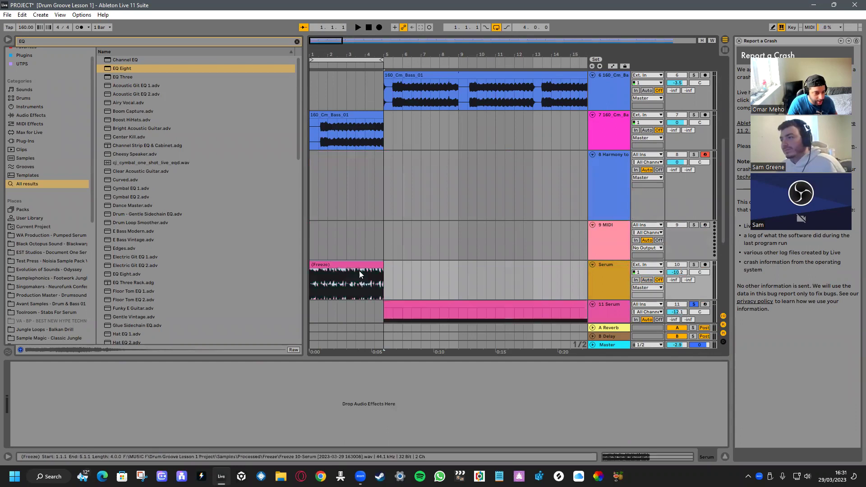
key("space")
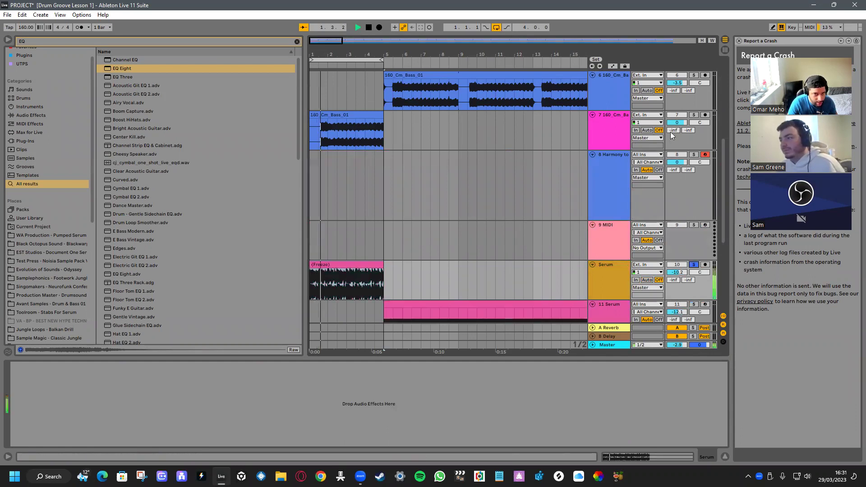
double_click(365, 268)
key("space")
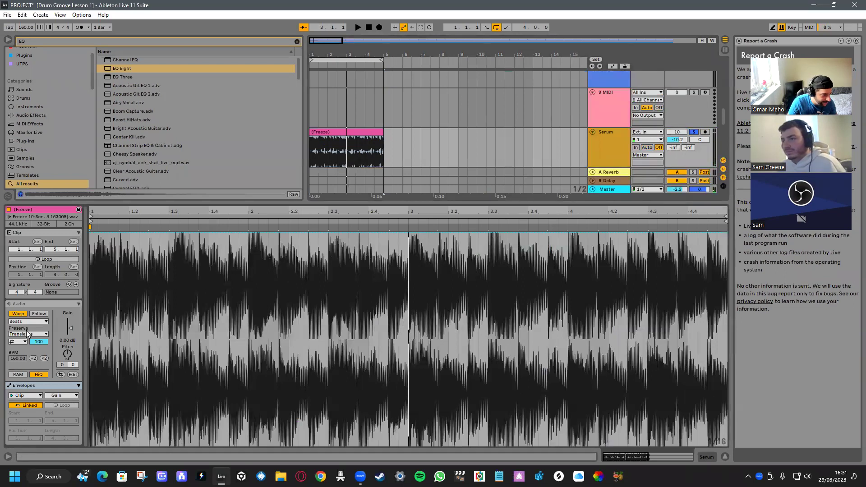
left_click(50, 396)
left_click(60, 400)
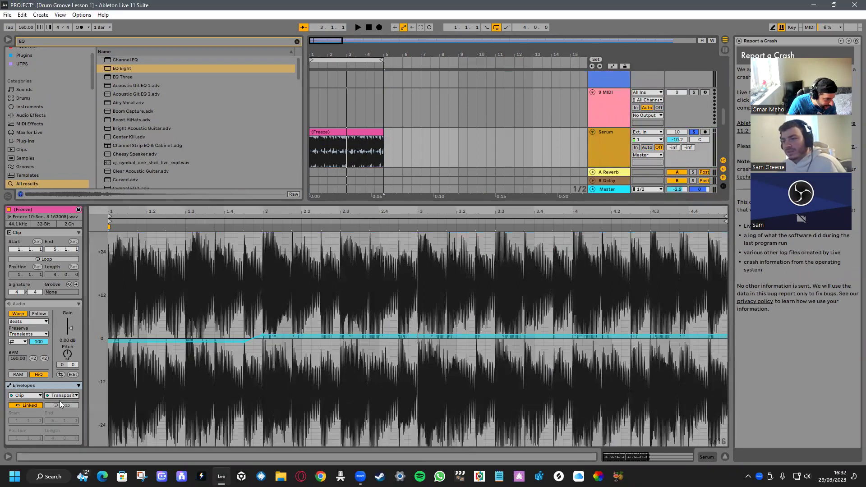
Replace the rising bend with a Transposition ramp falling from 0 to -3 semitones just after bar 2 and audition it
left_click(244, 342)
left_click(263, 334)
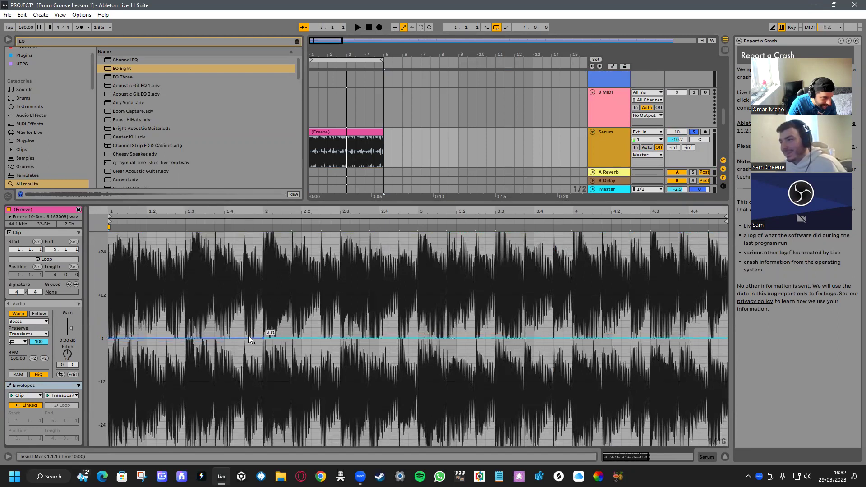
left_click_drag(270, 339, 271, 344)
key("space")
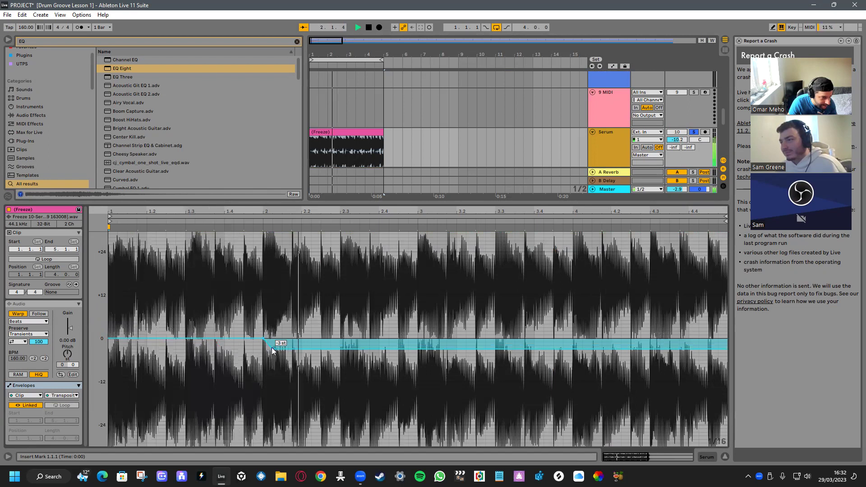
key("space")
Start the downward ramp before bar 2, reduce its drop to -2 semitones and then slightly less, auditioning each bend
left_click_drag(263, 338, 234, 339)
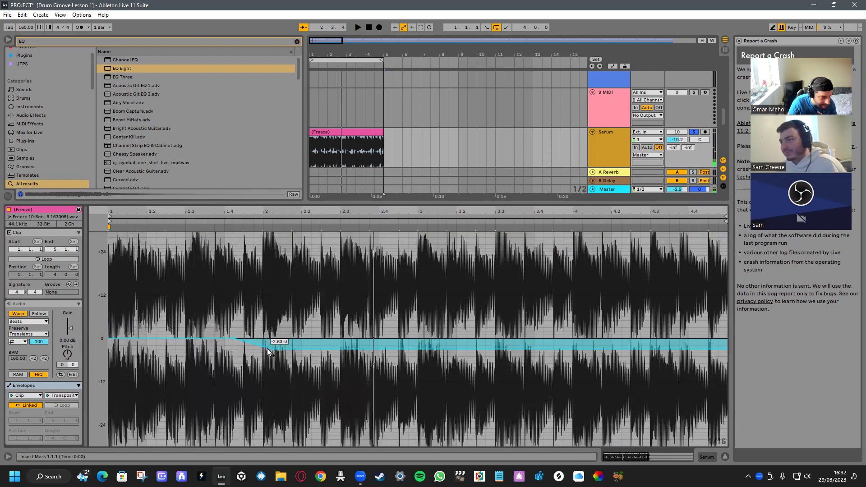
key("space")
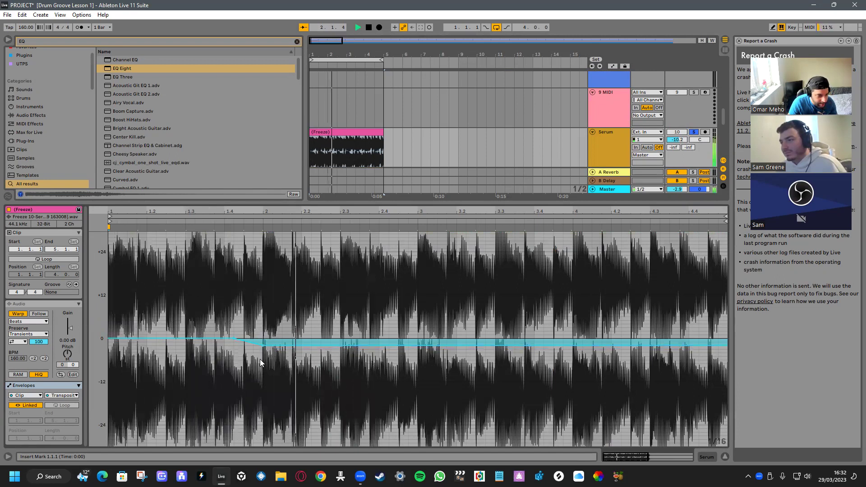
scroll(264, 346, "right", 2)
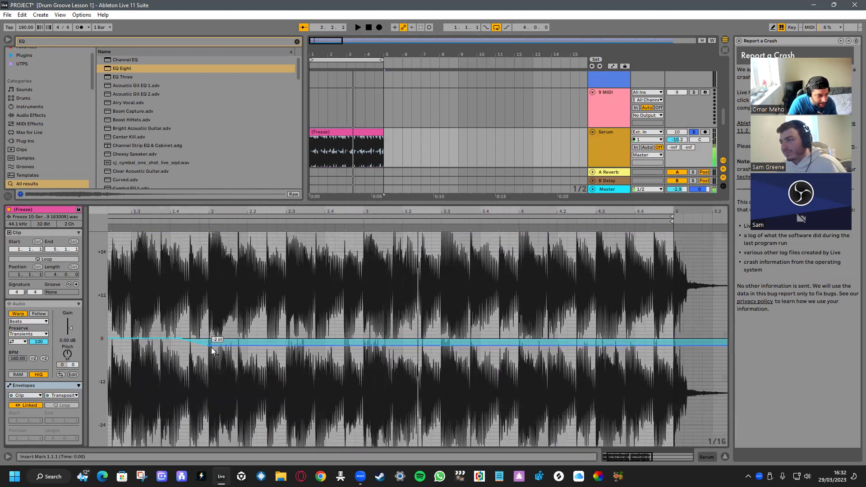
key("space")
scroll(209, 341, "left", 2)
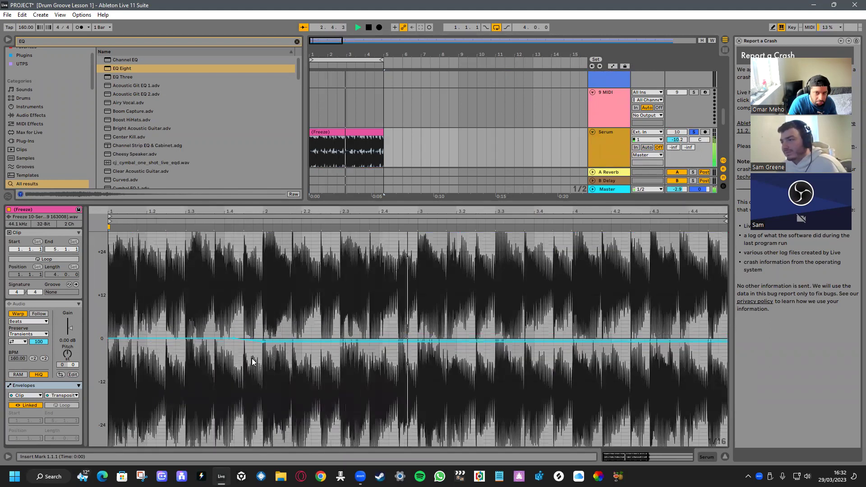
scroll(251, 361, "right", 5)
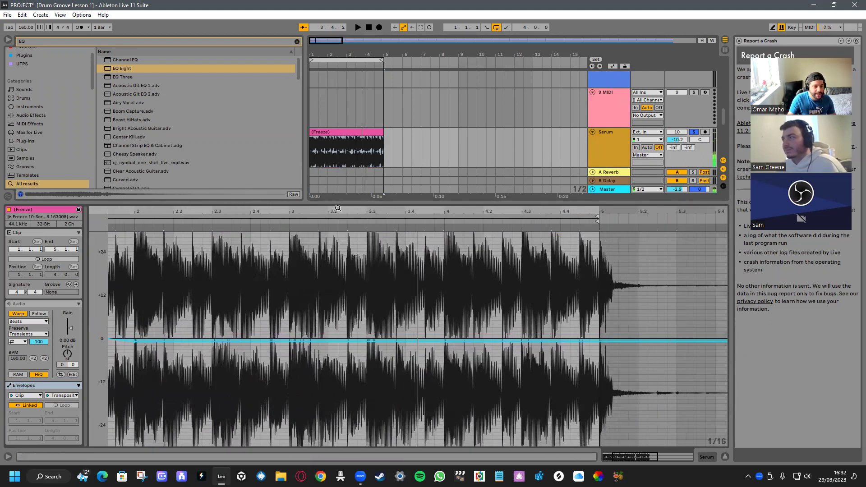
Hide the clip view and consolidate the pitch-bent flattened Serum clip in bars 1 to 4
double_click(340, 204)
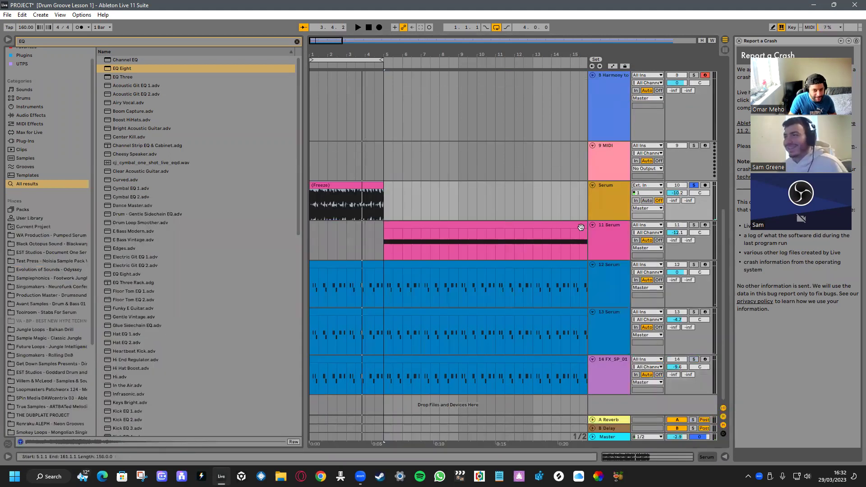
left_click(373, 185)
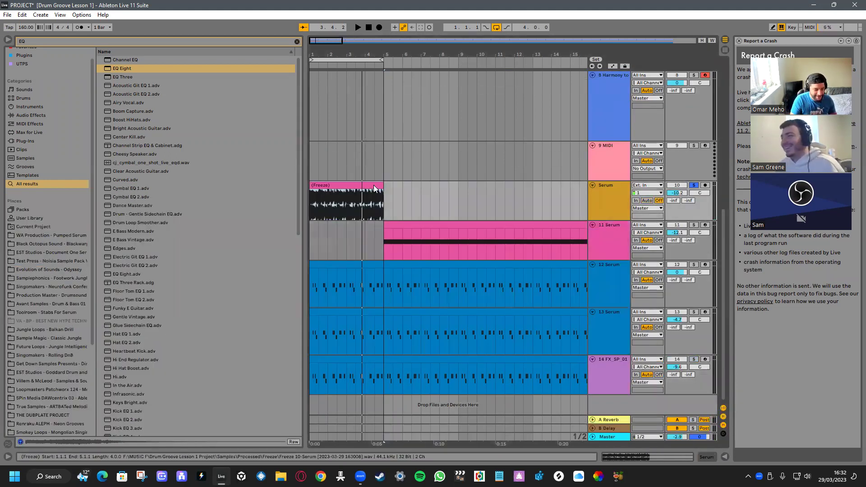
key("ctrl+j")
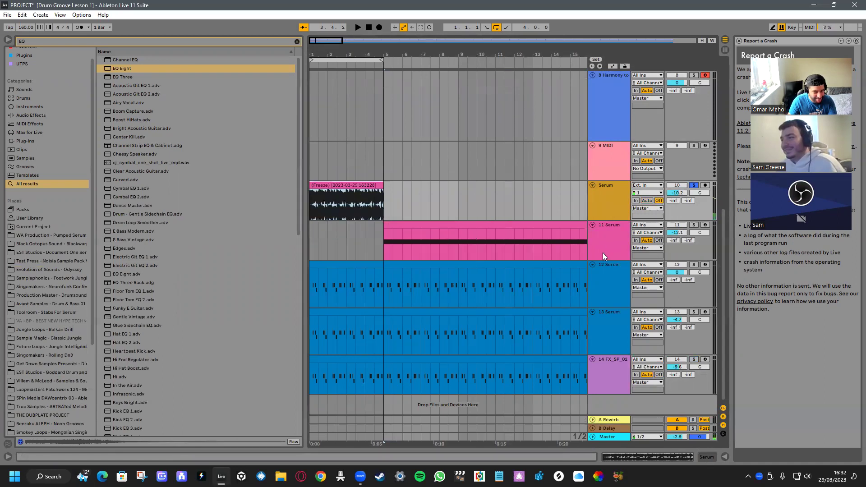
Loop the consolidated Serum clip, extend it past bar 16 and remove the leftover pink Serum MIDI track
left_click(597, 257)
double_click(369, 212)
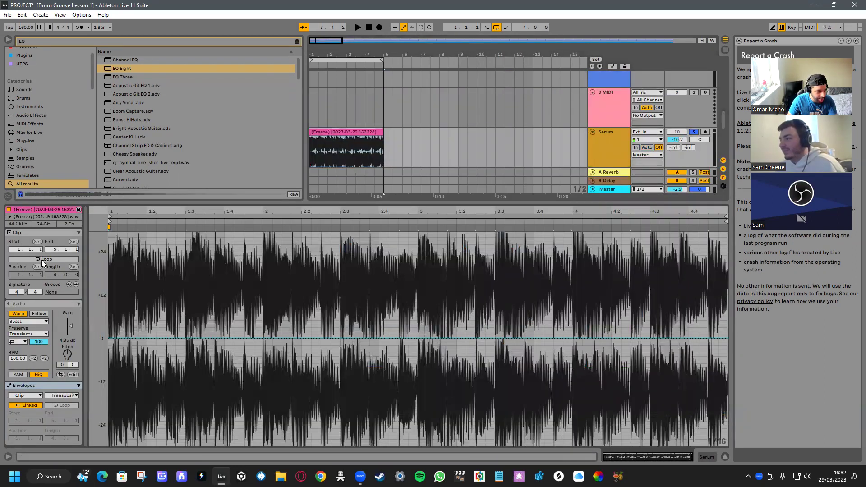
left_click(37, 259)
left_click_drag(383, 131, 587, 135)
key("ctrl+alt+l")
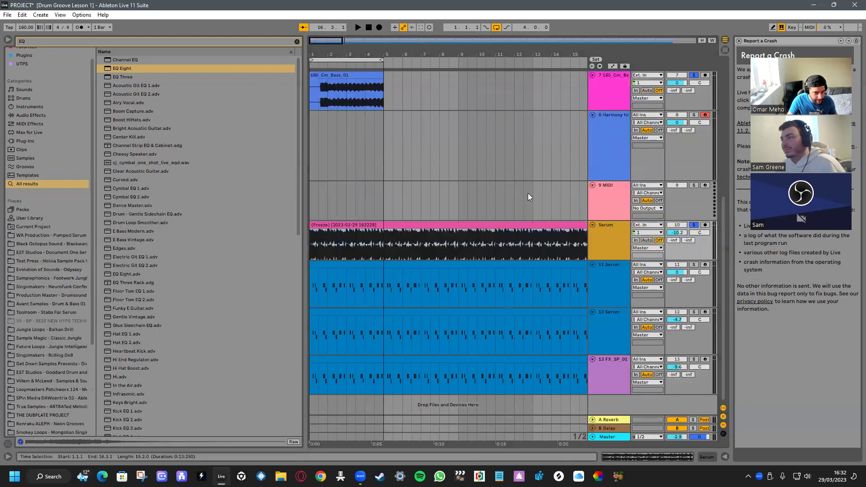
Turn off the track solos, extend the Serum clip to bar 161 and play the full arrangement
left_click(694, 226)
right_click(355, 61)
left_click(378, 67)
key("shift+w")
key("space")
Add EQ Eight to the flattened Serum track with a -13.8 dB dip at 190 Hz and lower the low-cut and high-cut points
left_click_drag(331, 228, 614, 246)
double_click(615, 241)
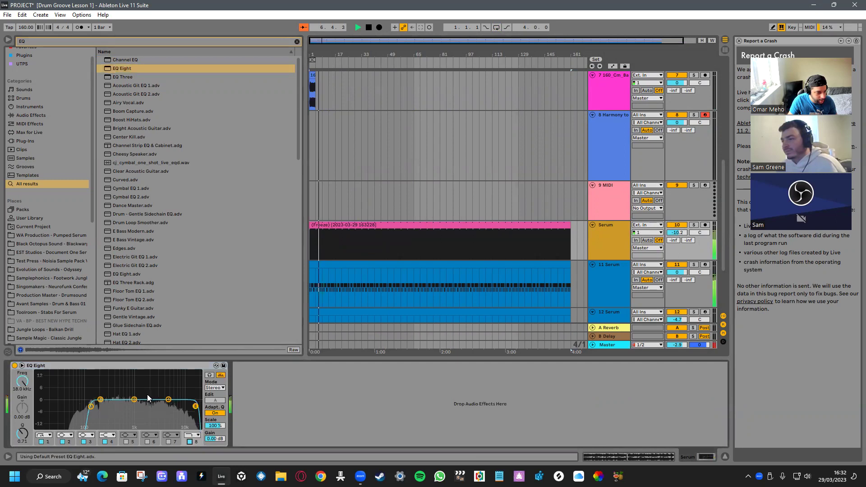
left_click_drag(134, 399, 185, 406)
left_click(100, 426)
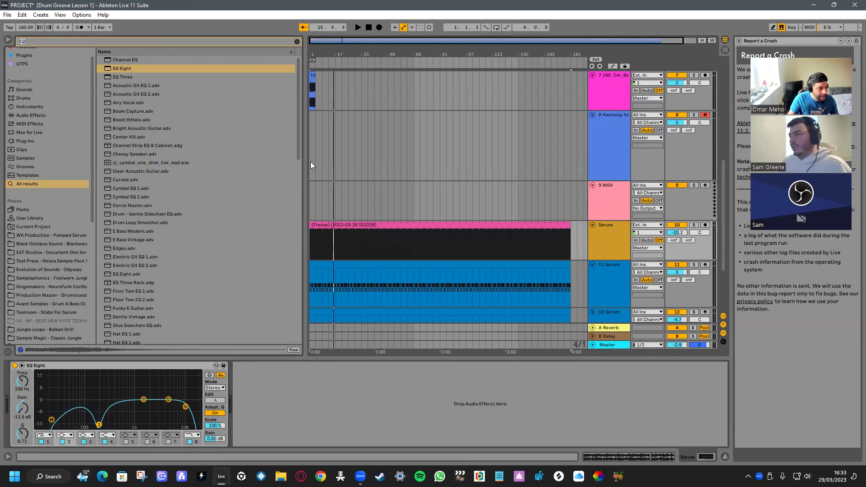
Restore the four-bar 160_Cm_Bass_01 clip from track 7 to the start of bass track 6
scroll(310, 165, "up", 3)
left_click(317, 125)
key("ctrl+z")
key("ctrl+z")
key("ctrl+z")
key("ctrl+z")
key("ctrl+z")
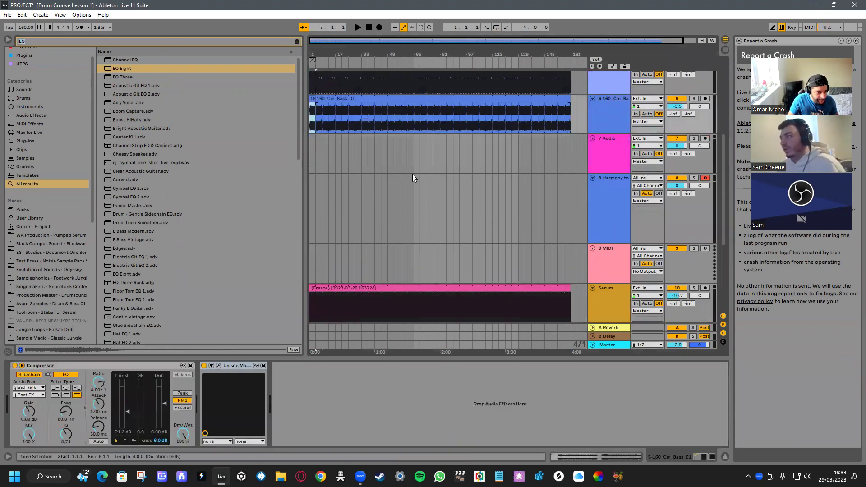
Solo the Serum track, delete its clip's audio from 1.1.2 up to 1.4.3 and play the remaining part
left_click(693, 288)
left_click(453, 288)
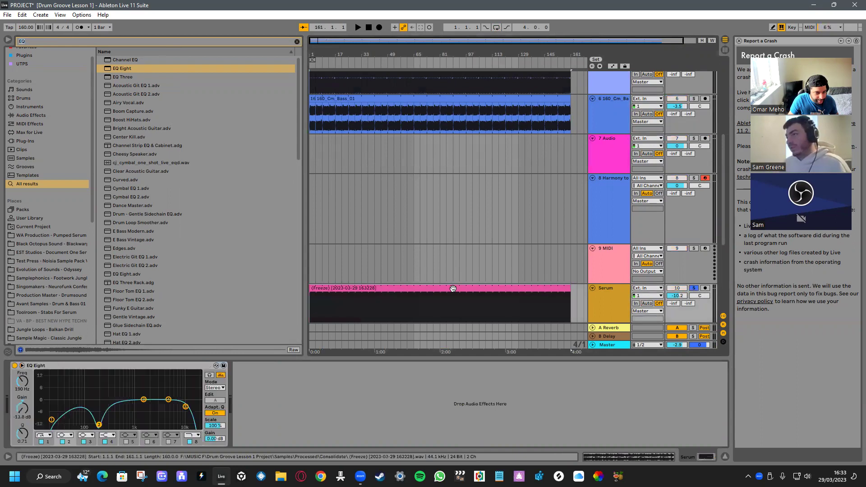
key("space")
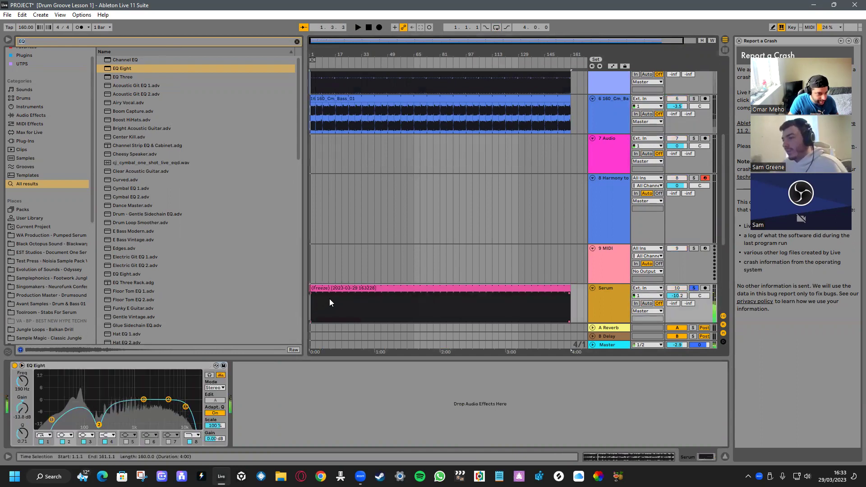
scroll(312, 303, "up", 10)
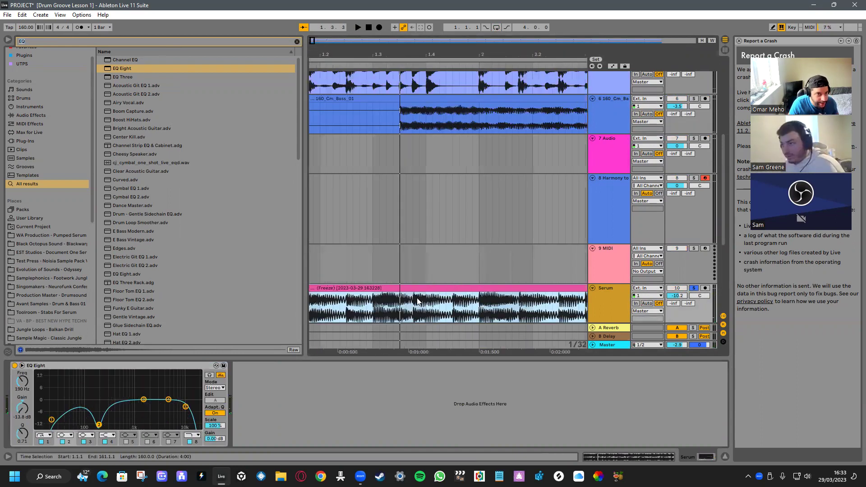
left_click_drag(451, 304, 284, 293)
key("Delete")
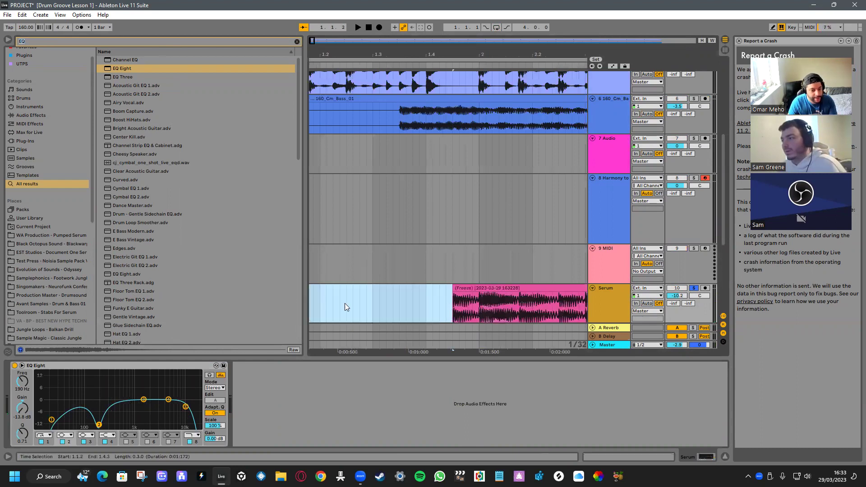
key("space")
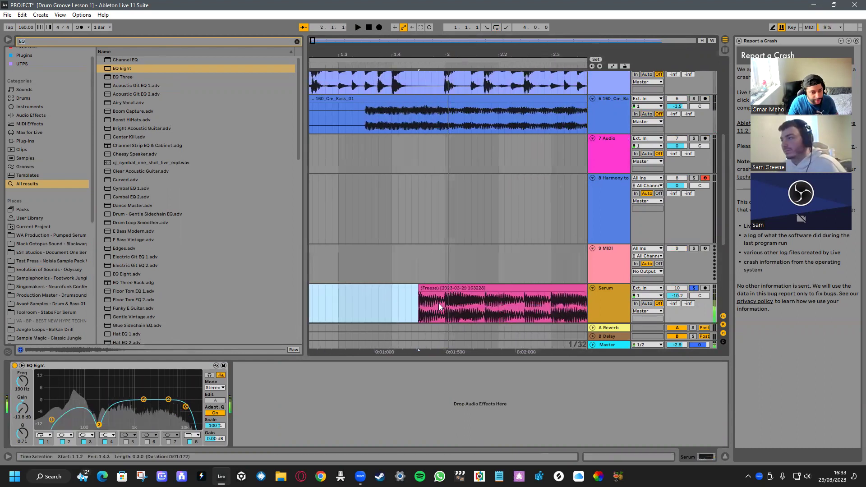
Trim the Serum audio to the short slice between 1.4.3 and 2.1.1, deleting everything before and after it
scroll(395, 301, "down", 3)
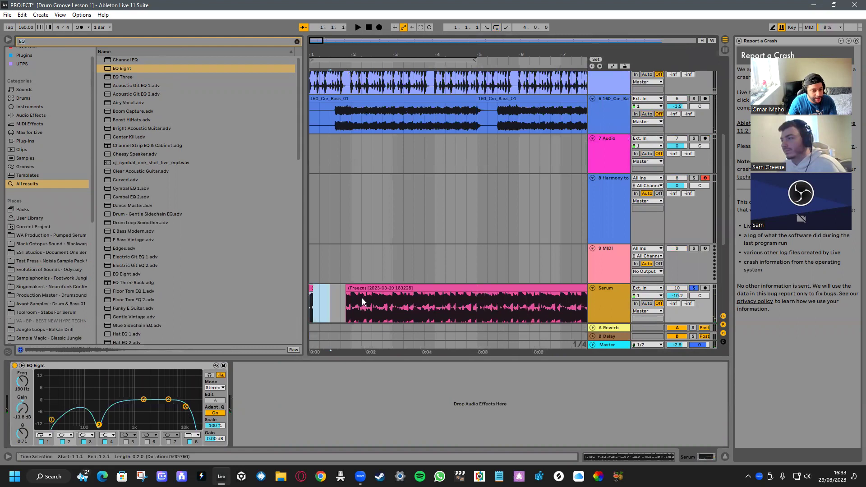
scroll(372, 304, "up", 2)
left_click(370, 306)
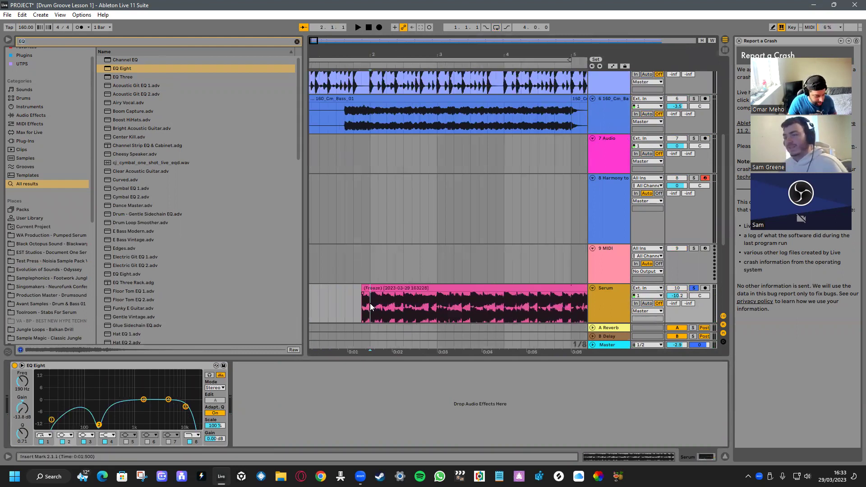
scroll(369, 311, "up", 5)
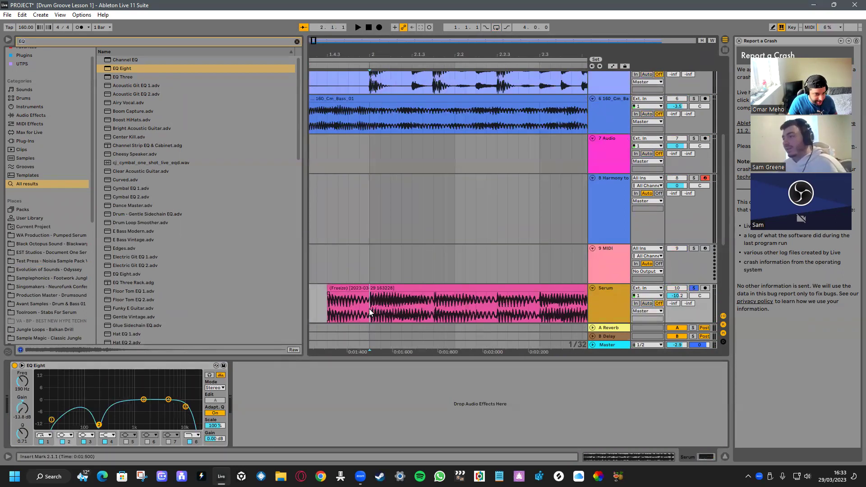
scroll(391, 280, "down", 6)
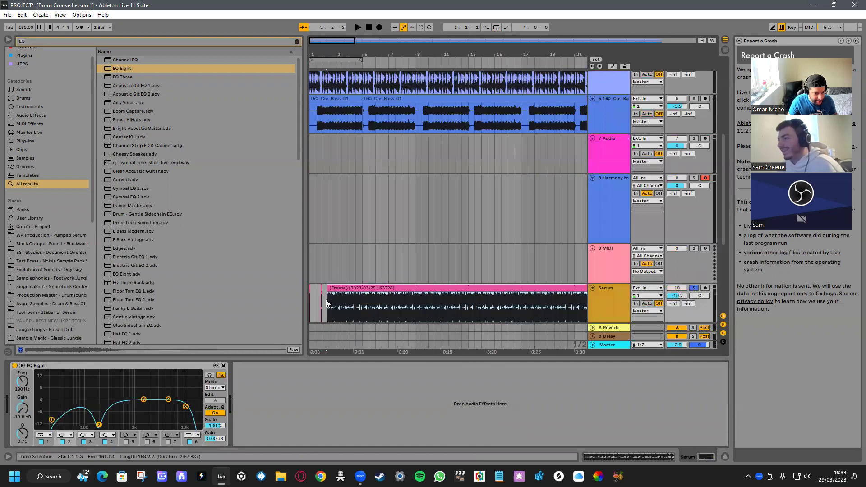
left_click(323, 299)
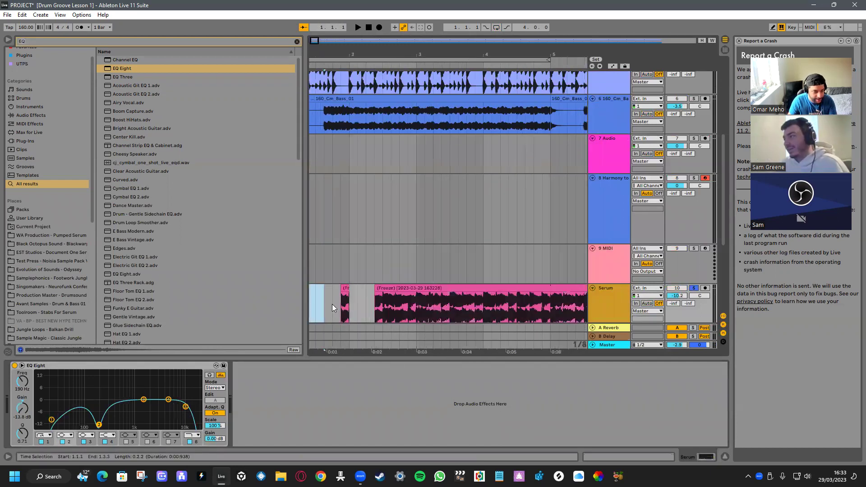
left_click(343, 290)
left_click(396, 287)
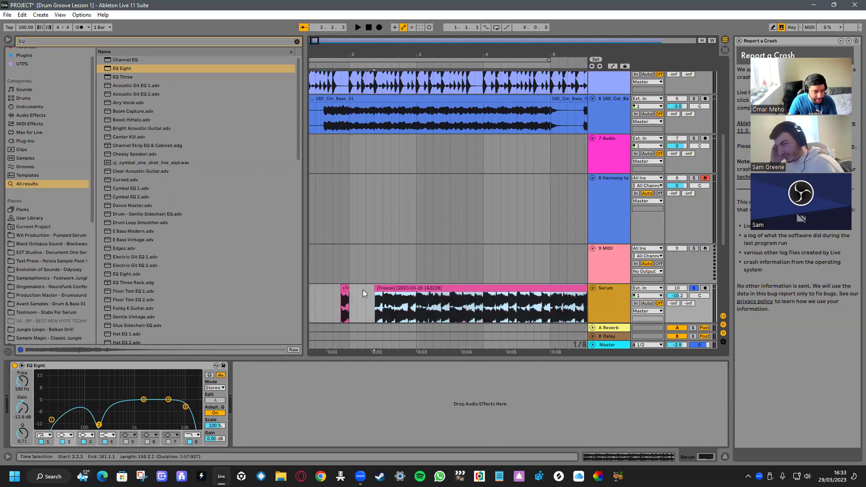
key("Delete")
Draw a transposition envelope rising from 0 to +17 st across the remaining Serum slice and audition it
double_click(345, 288)
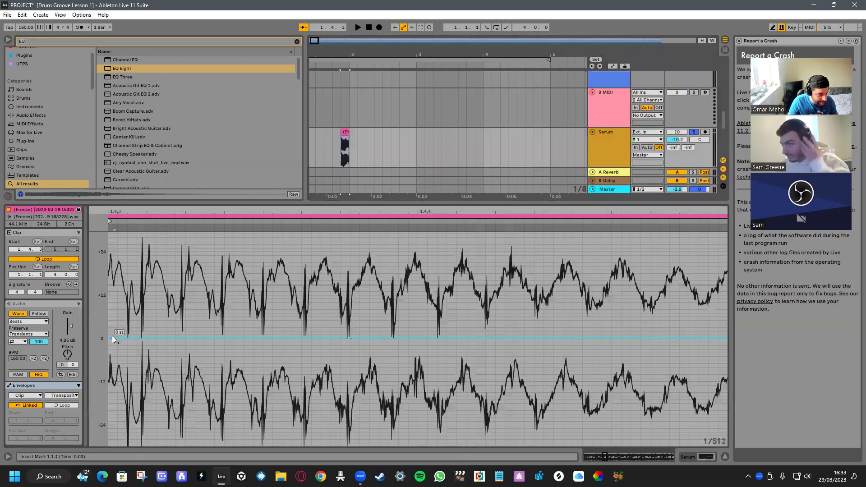
left_click_drag(721, 336, 721, 276)
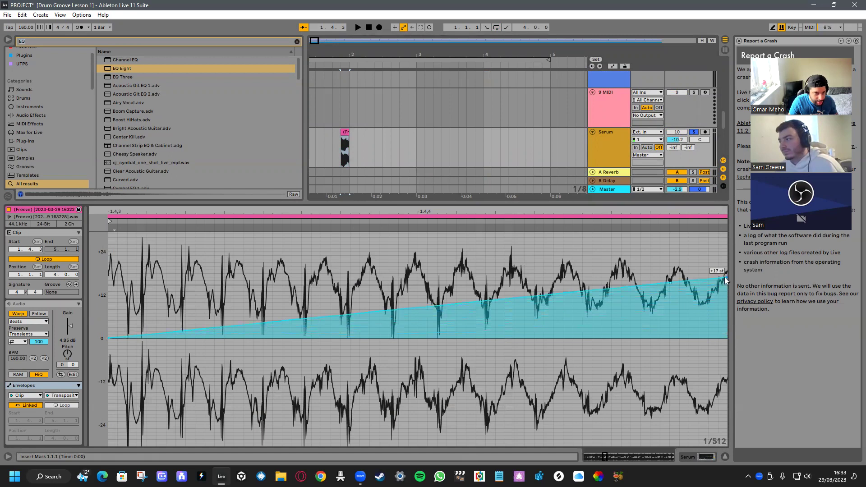
key("space")
key("space")
key("space")
key("space")
key("space")
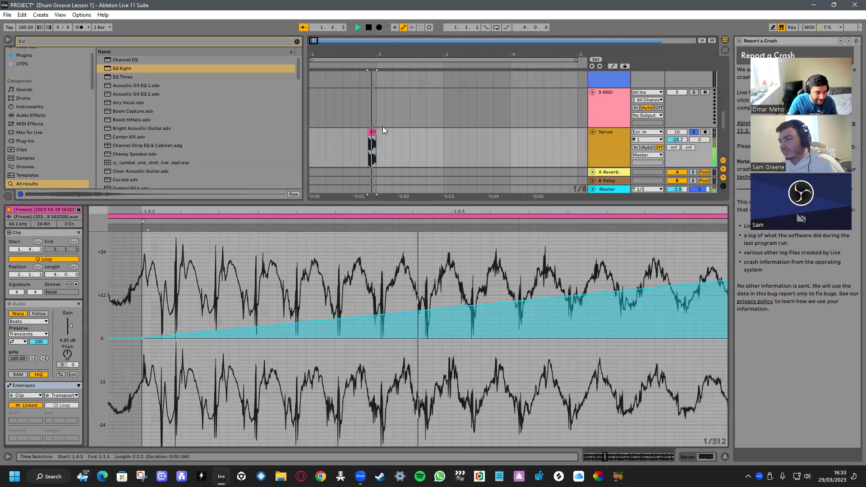
key("space")
Unsolo the Serum track, close the clip view and play the arrangement from the start
left_click(694, 132)
scroll(343, 131, "down", 10)
left_click(320, 107)
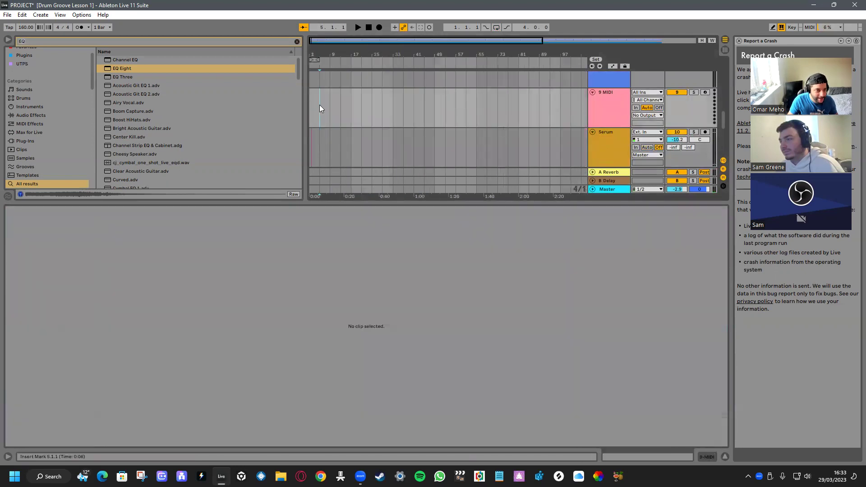
left_click(371, 29)
key("space")
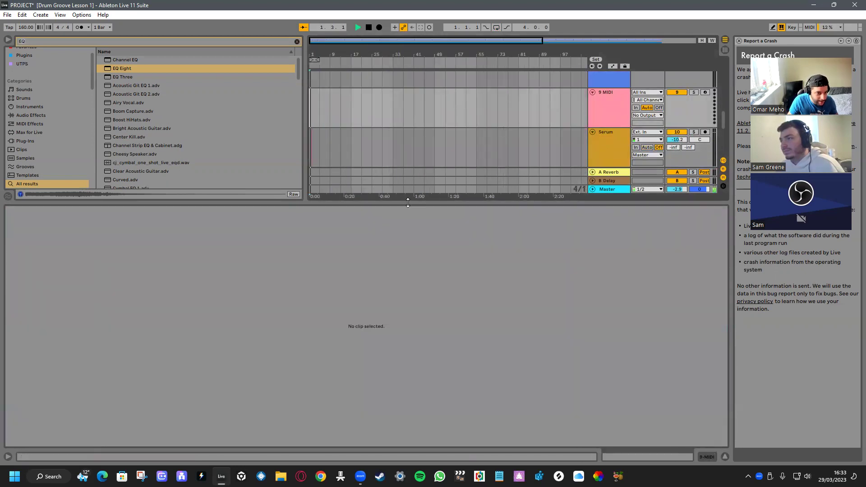
double_click(406, 202)
scroll(312, 239, "up", 10)
key("space")
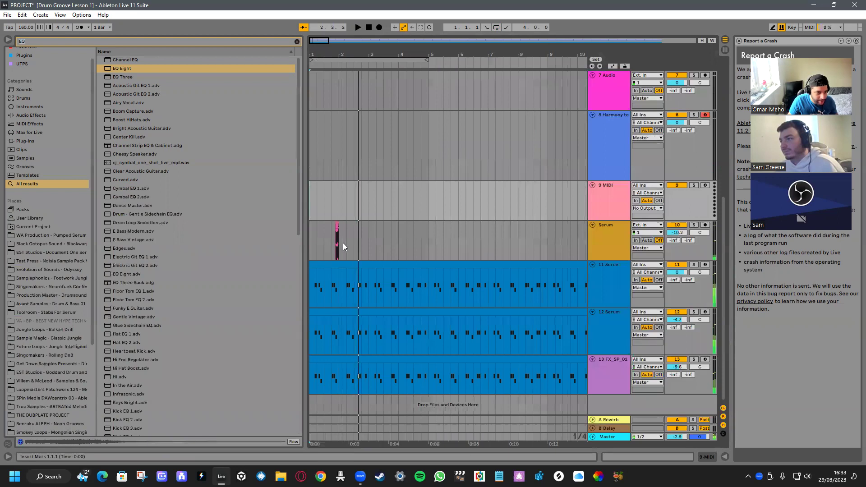
Consolidate bar 1 of the Serum track, including the pitched slice, into one clip and enable its loop
left_click(339, 243)
left_click_drag(340, 242, 287, 240)
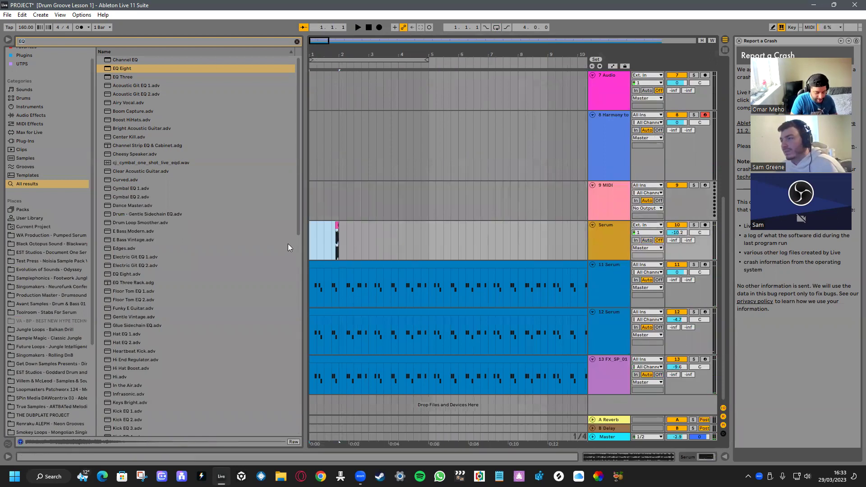
key("ctrl+j")
double_click(326, 225)
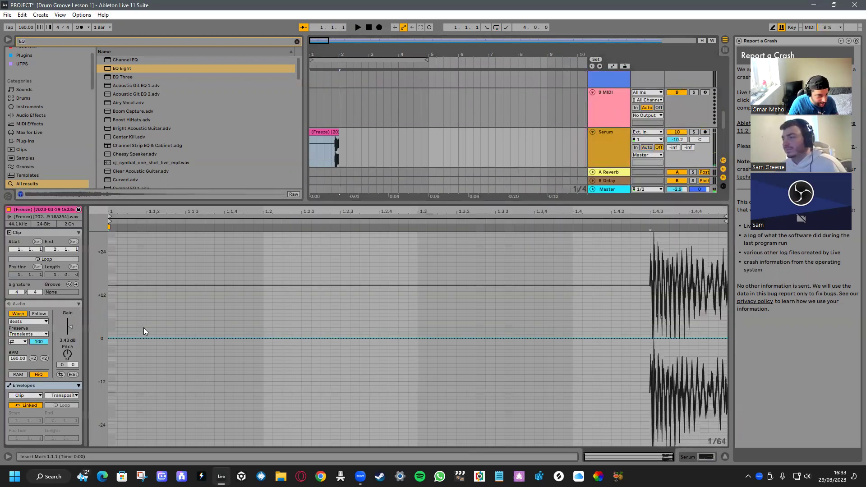
left_click(42, 259)
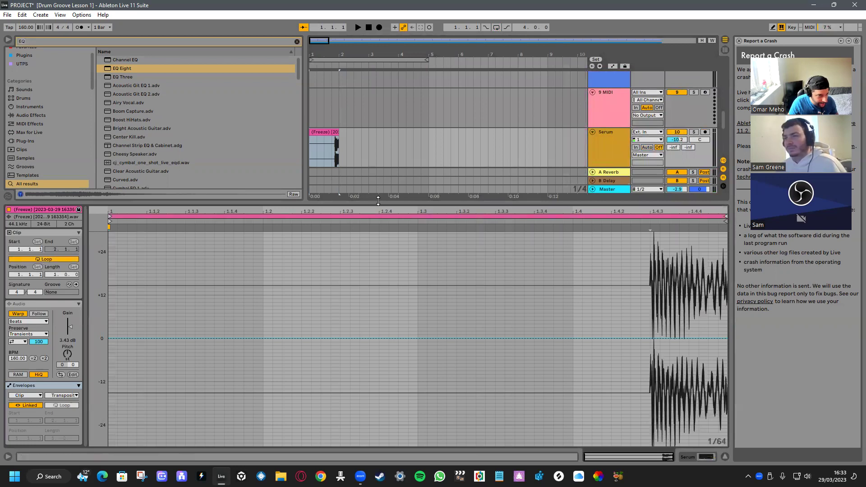
Extend the looped one-bar Serum clip to bar 161, matching the tracks below, while playing the arrangement
key("ctrl+alt+l")
left_click_drag(334, 224, 504, 231)
key("space")
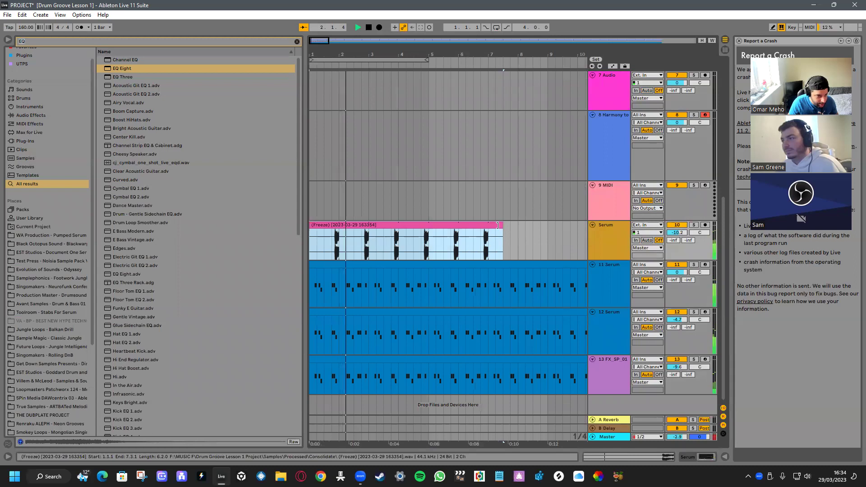
left_click_drag(499, 226, 597, 230)
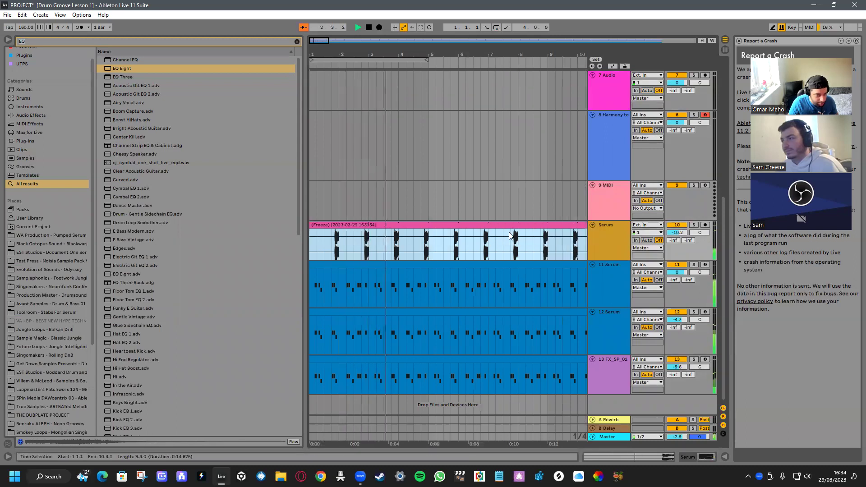
scroll(490, 229, "down", 6)
left_click_drag(321, 222, 562, 224)
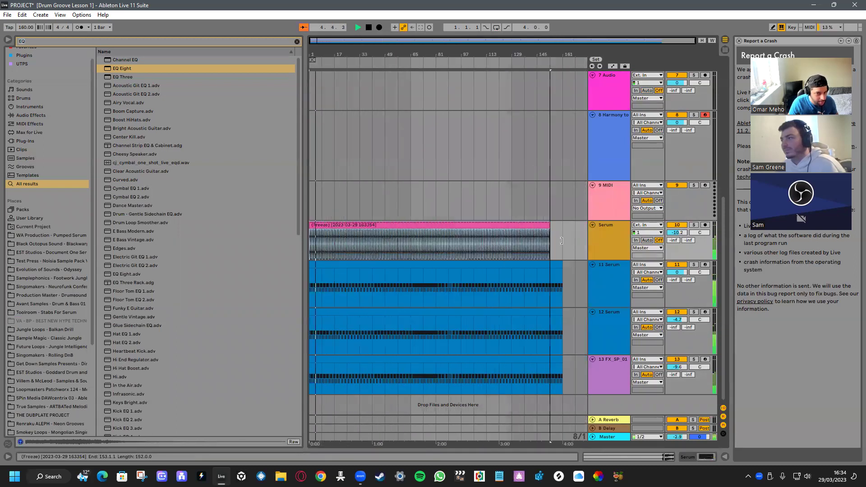
key("space")
Solo the Serum track, add Overdrive after its EQ Eight and start playback
left_click(695, 225)
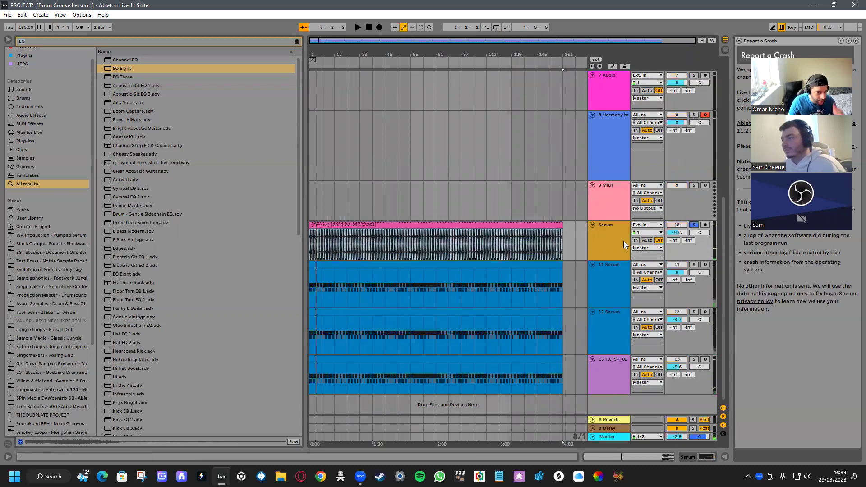
double_click(623, 242)
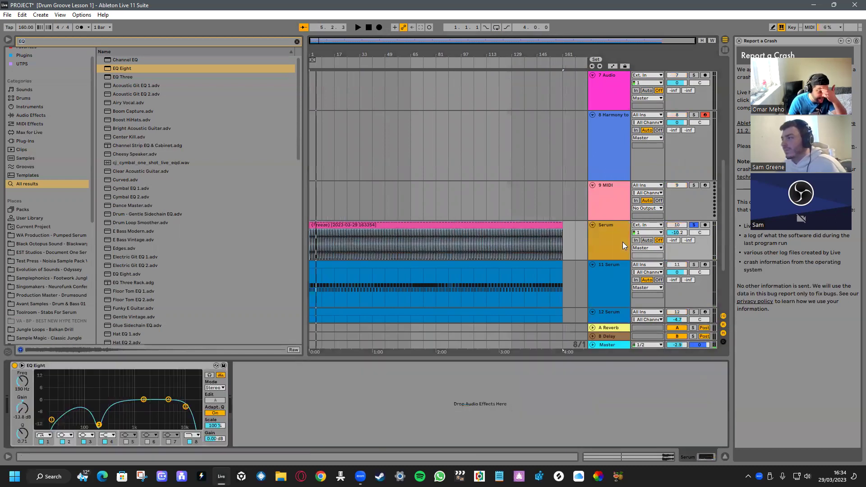
left_click(120, 43)
type("OVER")
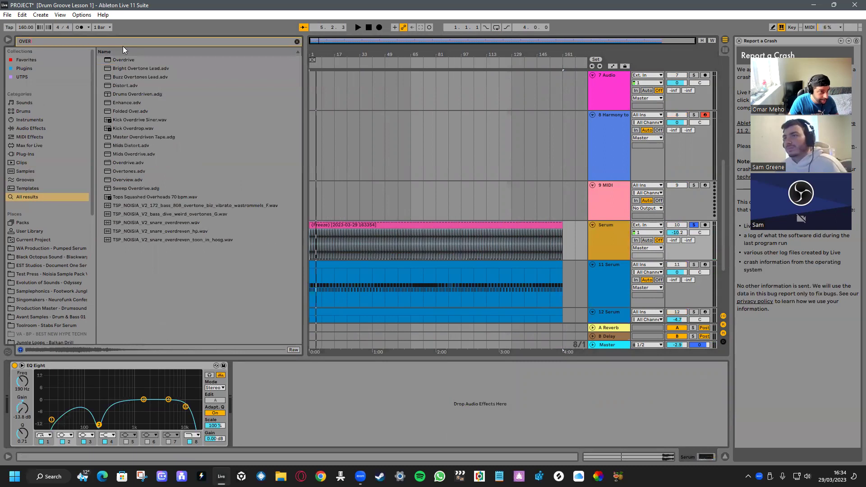
key("space")
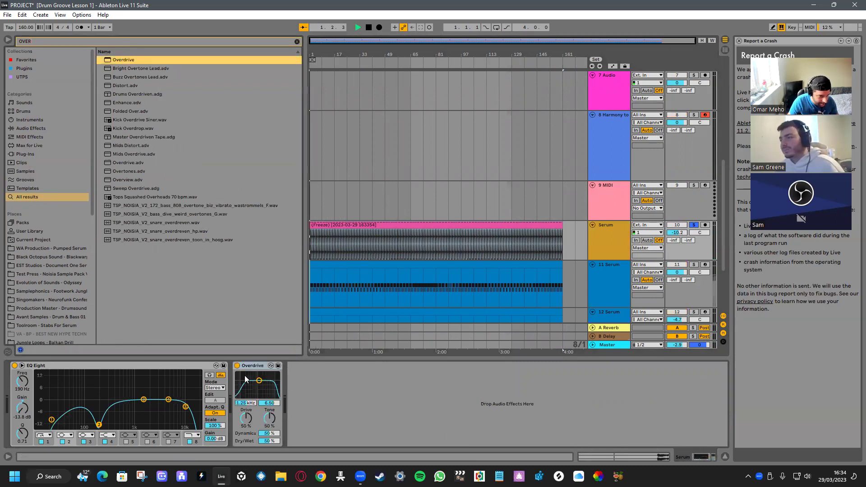
Set the Overdrive to about 1.11 kHz with bandwidth 5.46, 100% drive, 94% tone and 45% dry/wet
left_click_drag(259, 381, 260, 386)
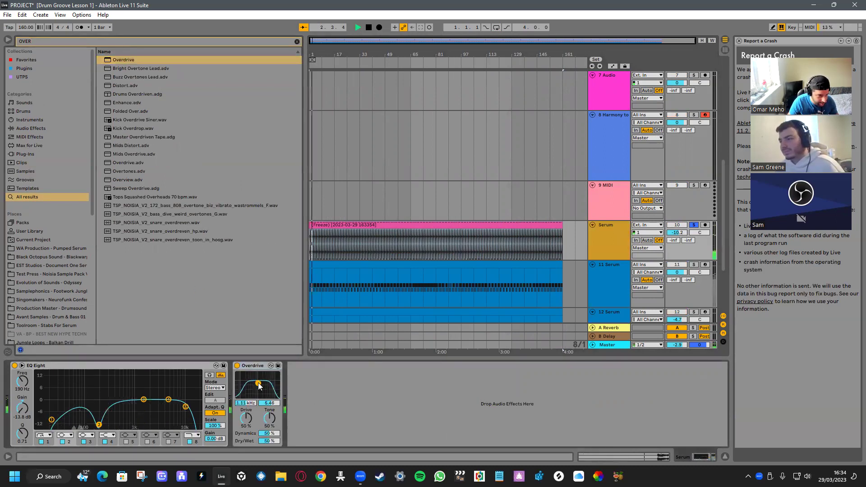
left_click_drag(269, 417, 246, 395)
mouse_move(271, 441)
left_mouse_down()
mouse_move(271, 432)
mouse_move(270, 444)
left_mouse_up()
key("space")
Add the default Reverb after the Overdrive on the Serum track and raise its dry/wet to 49% during playback
left_click(134, 41)
type("R")
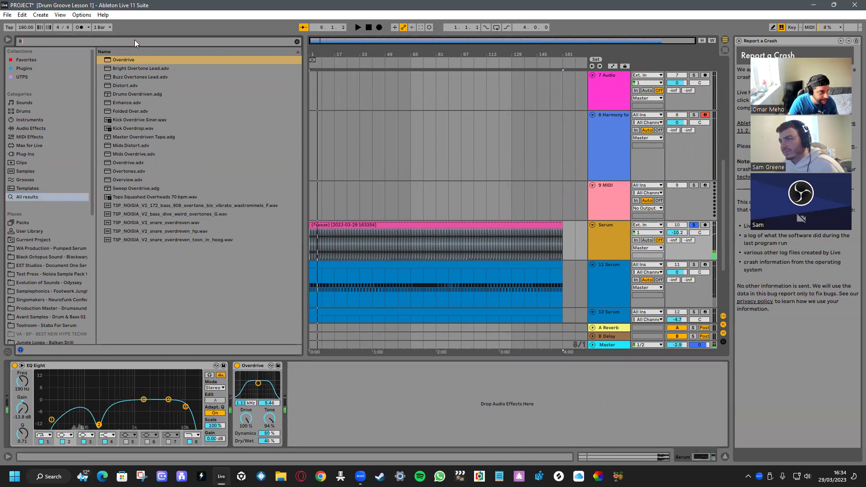
type("EV")
left_click_drag(128, 70, 371, 380)
key("space")
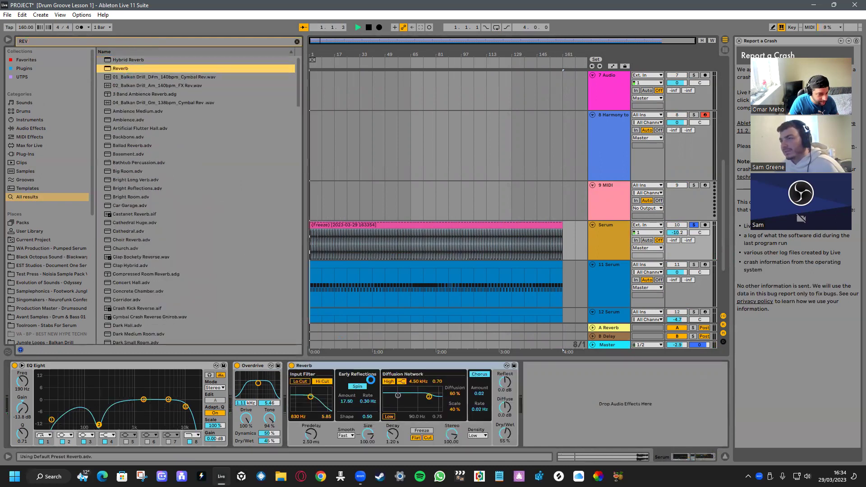
left_click_drag(509, 442, 510, 448)
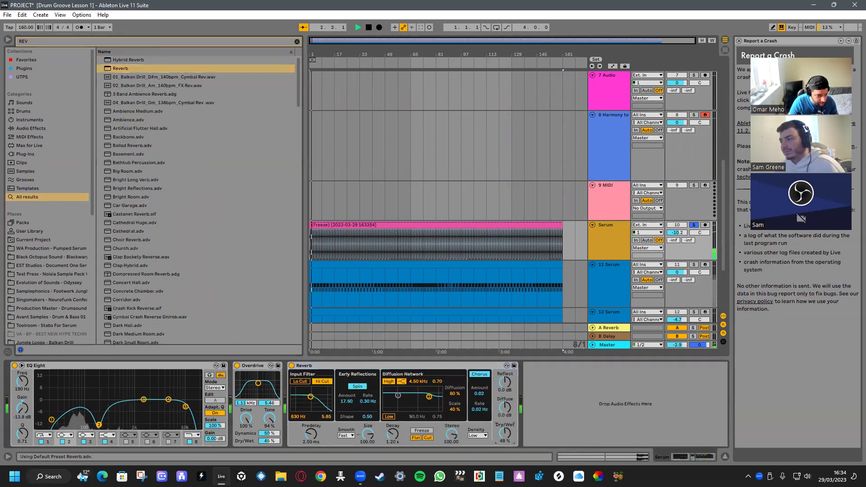
Unsolo the Serum track, set the Reverb's dry/wet to 33% and its input filter to 1.23 kHz with width 3.33
left_click(694, 226)
left_click_drag(505, 434, 505, 446)
left_click_drag(310, 398, 313, 400)
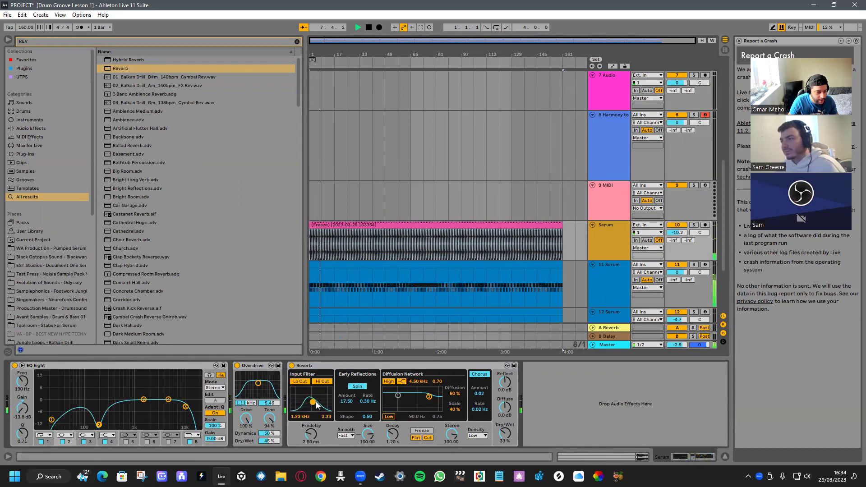
Set the Reverb's diffusion filters to 6.51 kHz at 0.58 high and 100 Hz at 0.73 low, then stop playback
left_click(366, 389)
left_click(366, 388)
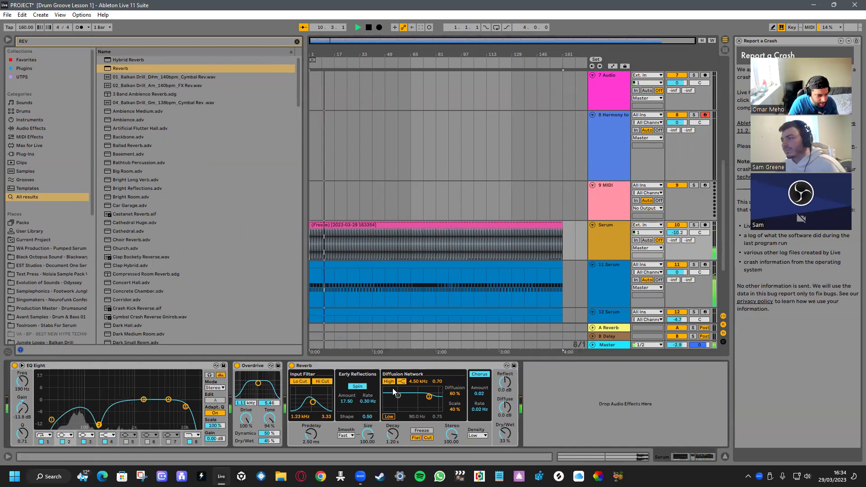
left_click_drag(397, 395, 432, 401)
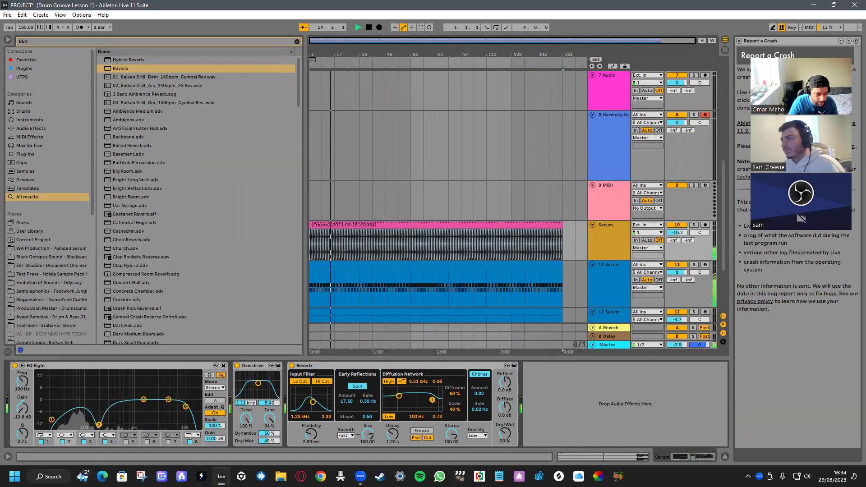
key("space")
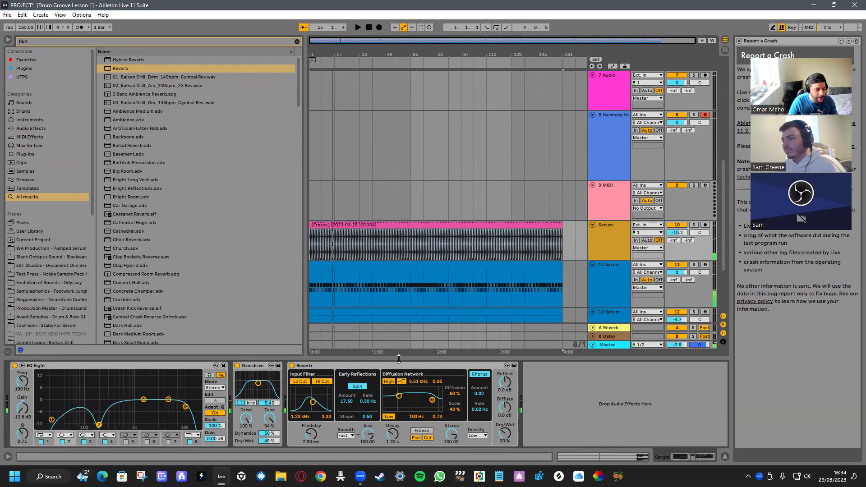
Hide the device view and delete the three empty tracks between the Cm_Bass and Serum tracks
left_click(725, 457)
scroll(536, 262, "up", 5)
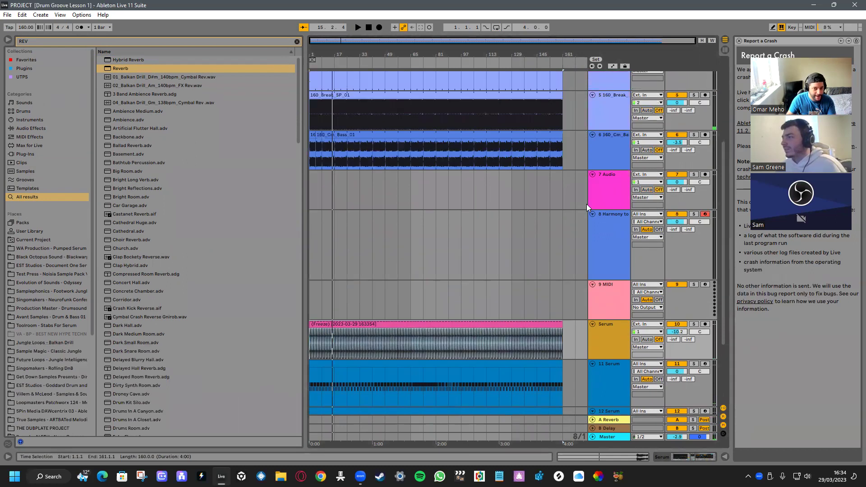
left_click(596, 201)
key("Delete")
key("Delete")
key("Delete")
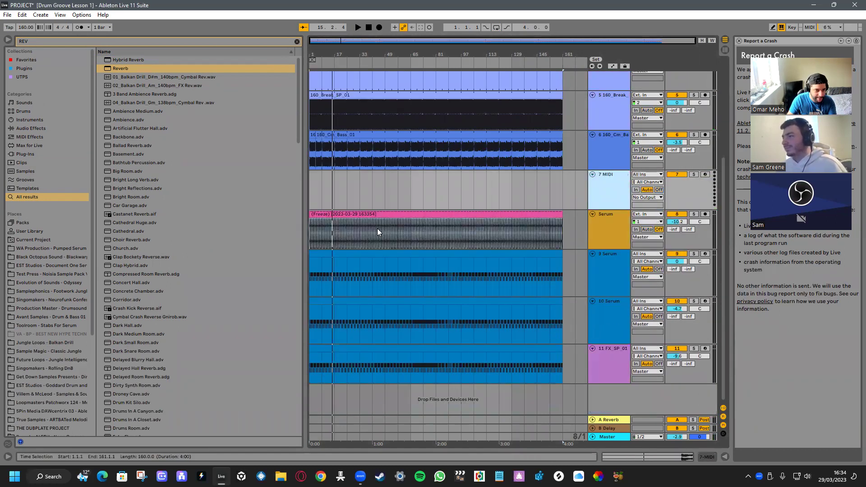
Delete the three empty MIDI and audio tracks above the ghost kick track
scroll(361, 276, "up", 4)
scroll(607, 127, "up", 3)
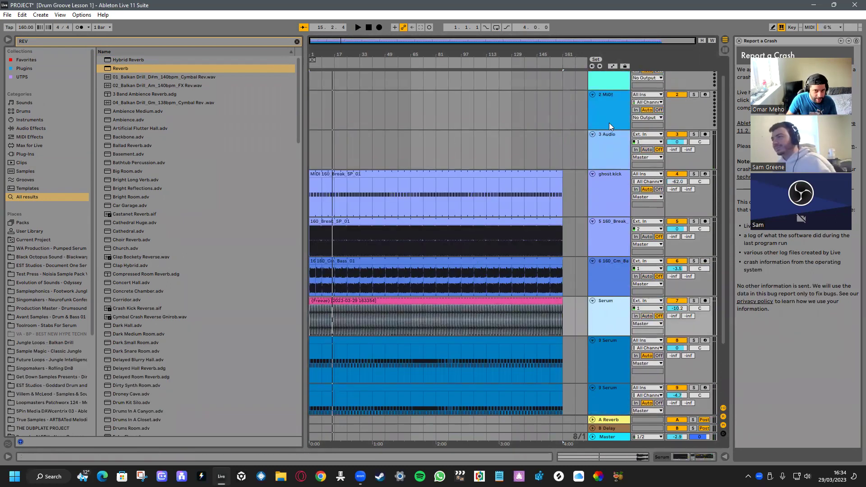
left_click(612, 102)
key("Delete")
key("Delete")
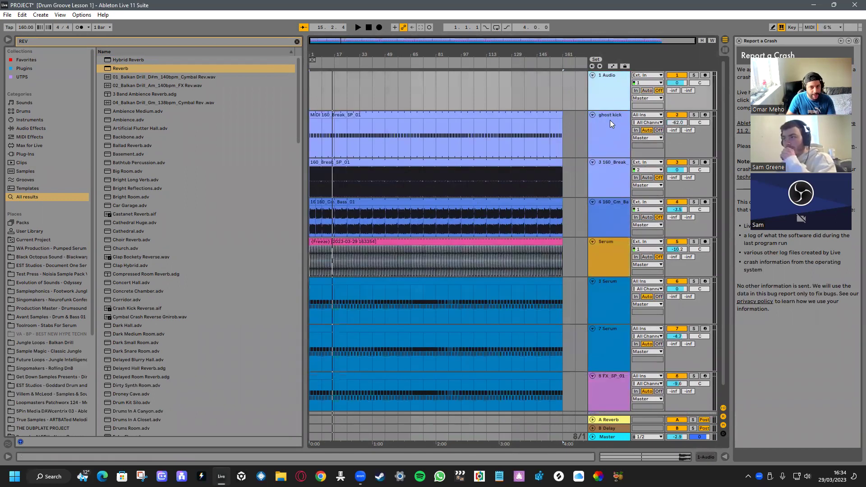
key("Delete")
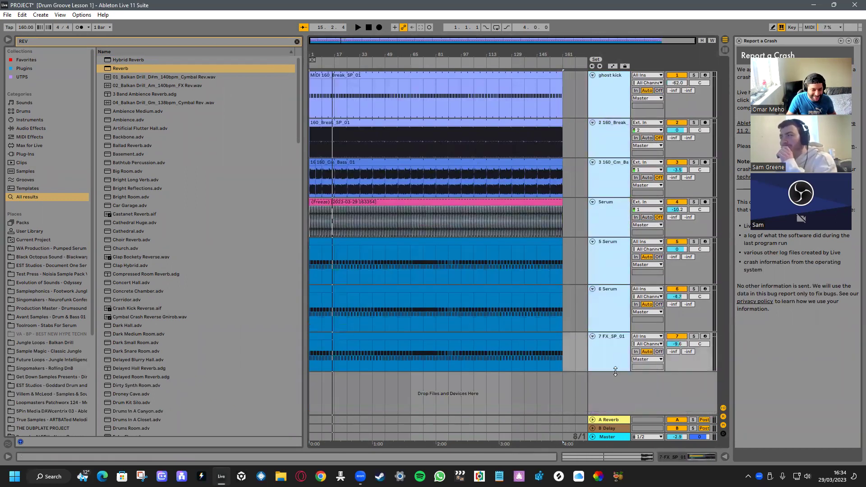
Shrink the tracks to a compact height and clear the first 32 bars of the arrangement on every track
key("alt+u")
key("alt+u")
scroll(607, 333, "down", 3)
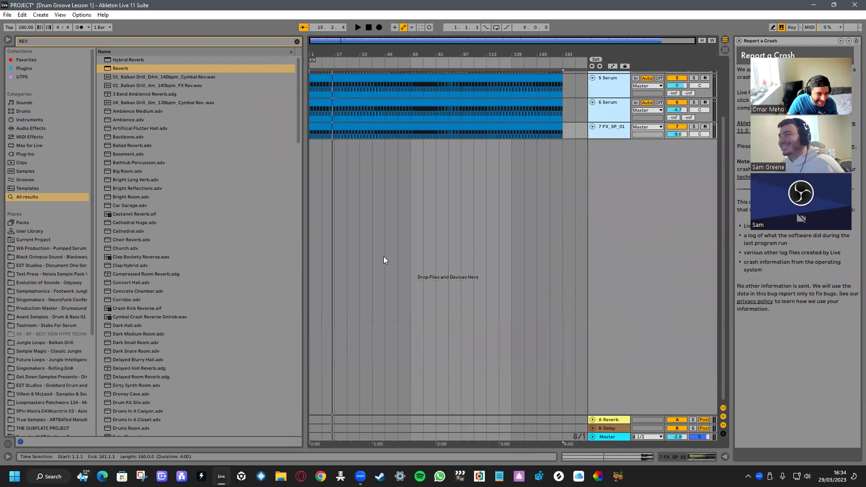
scroll(344, 235, "up", 3)
left_click_drag(360, 223, 222, 52)
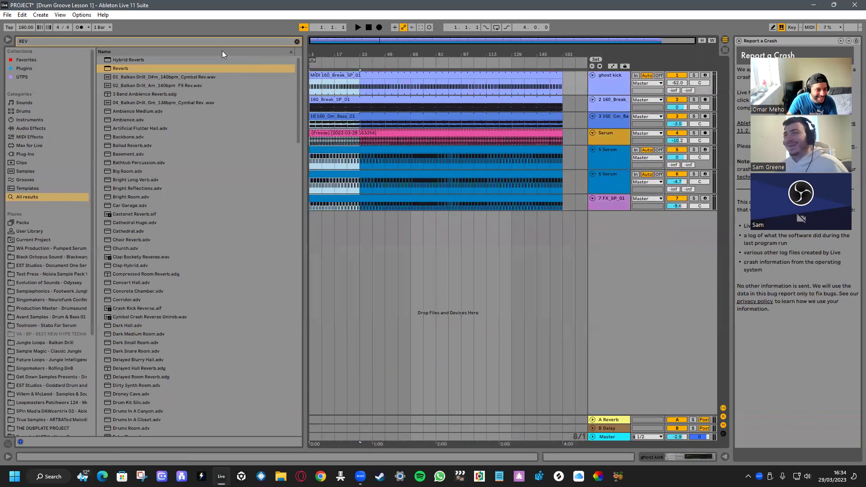
key("Delete")
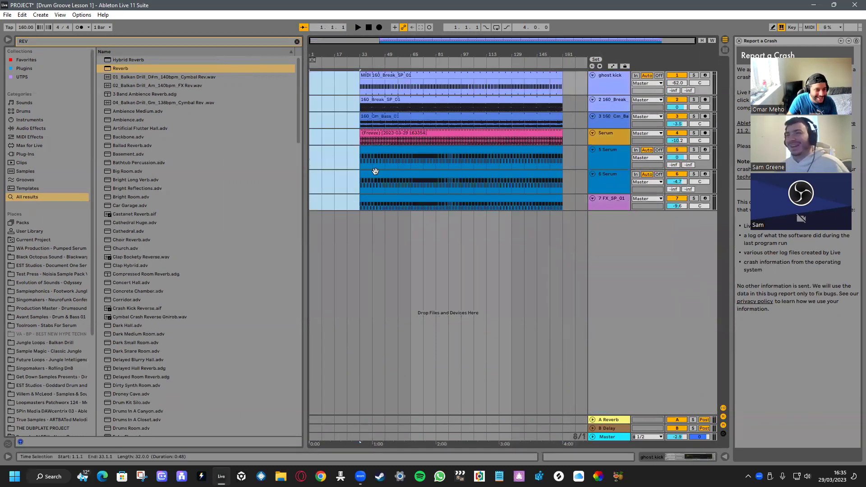
Extend the ghost kick clip and the MIDI clips on tracks 5 Serum and 6 Serum back to bar 1, auditioning the intro
left_click(365, 142)
left_click_drag(361, 75, 310, 75)
key("space")
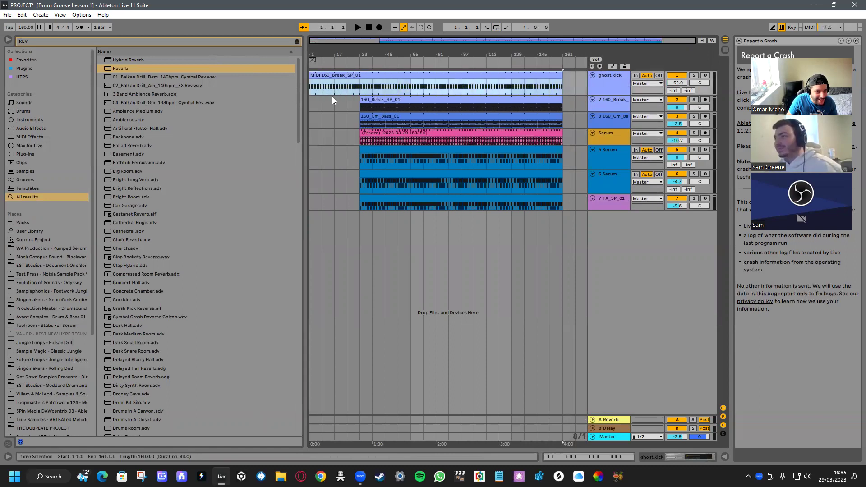
key("space")
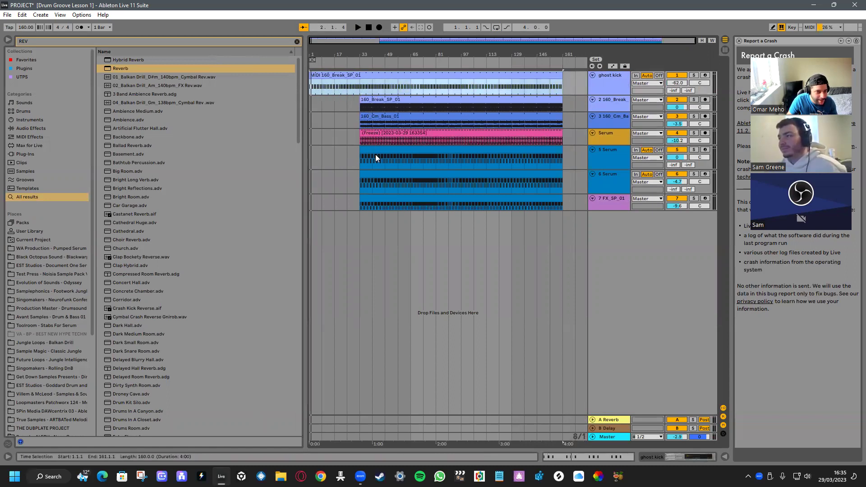
left_click_drag(361, 181, 281, 183)
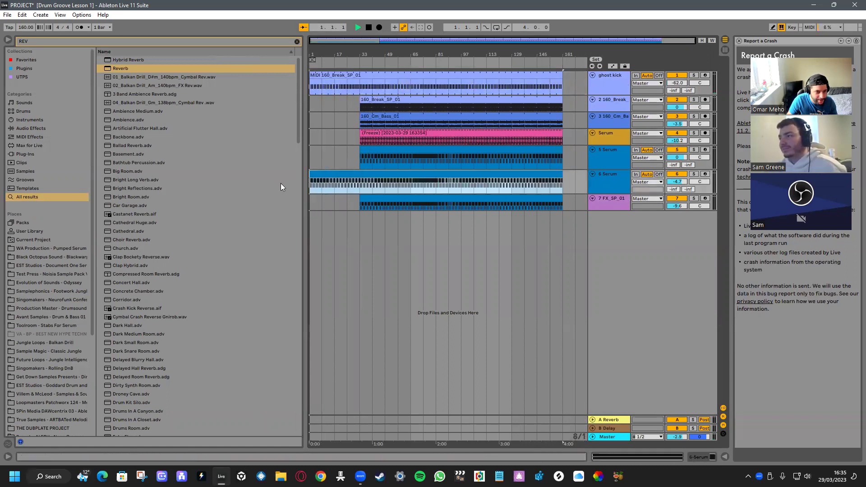
left_click(358, 153)
left_click_drag(358, 153, 275, 151)
key("space")
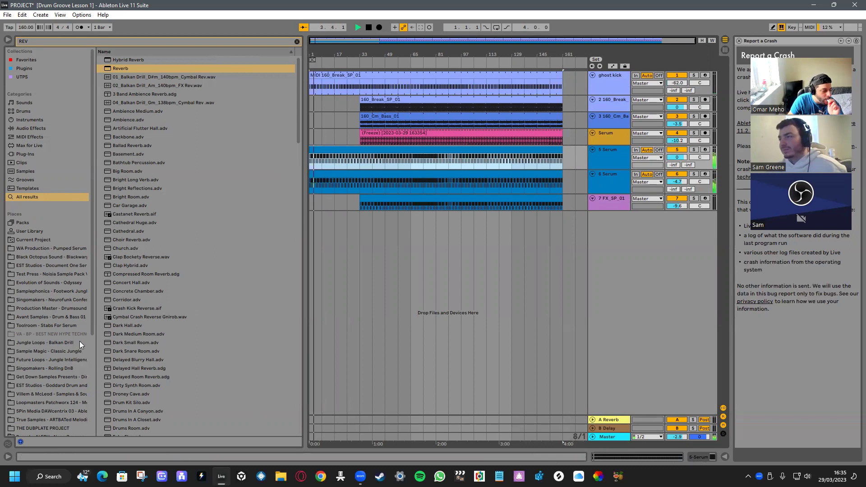
Clear the browser search, look into the Jungle Loops - Balkan Drill pack and stop playback
left_click(68, 343)
left_click(296, 42)
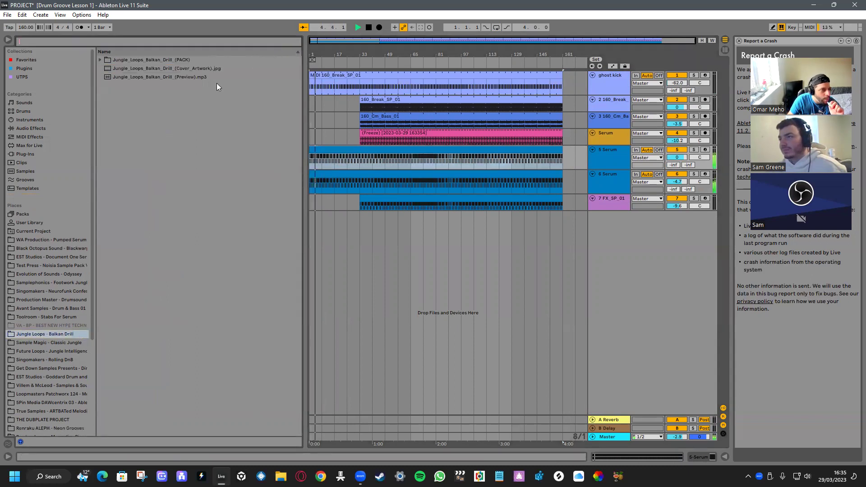
left_click(100, 59)
left_click(100, 60)
key("space")
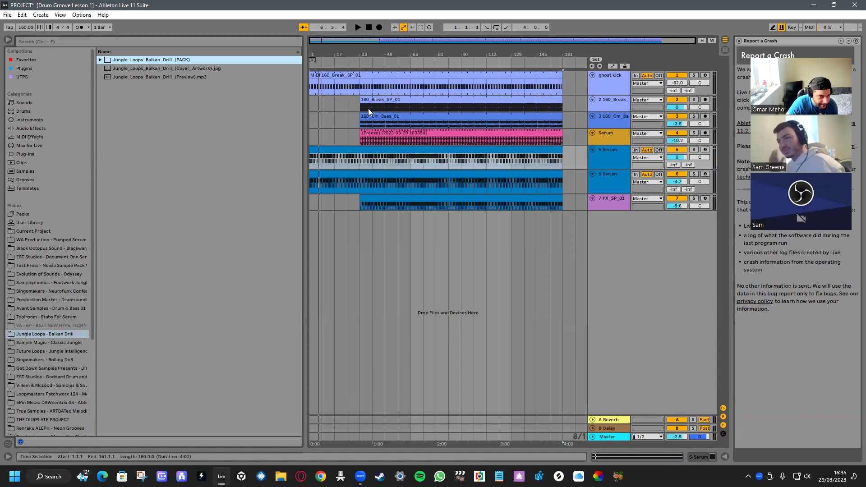
Try extending the 160_Cm_Bass_01 clip back to bar 1 with a short playback, and return its start to bar 33
left_click_drag(368, 117, 289, 120)
key("space")
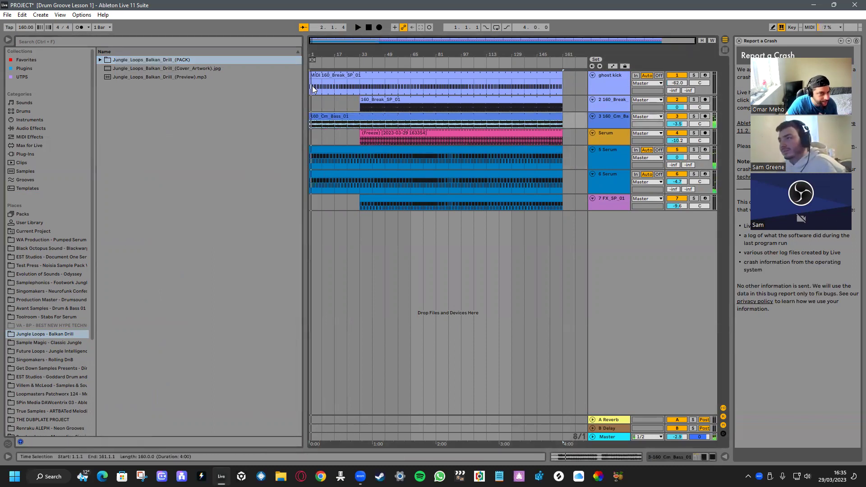
left_click_drag(312, 116, 363, 116)
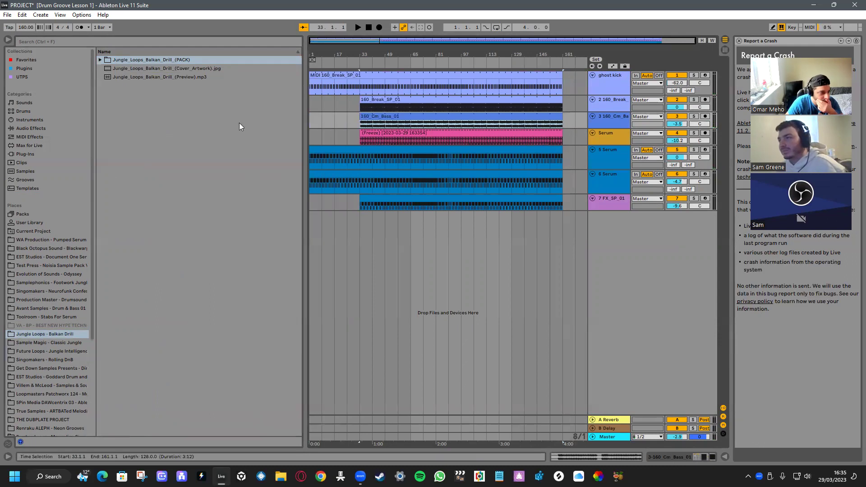
Browse the one-shots and loops of the Samplephonics Footwork Jungle pack for an intro sound, ending in Music & Sample Loops
left_click(62, 250)
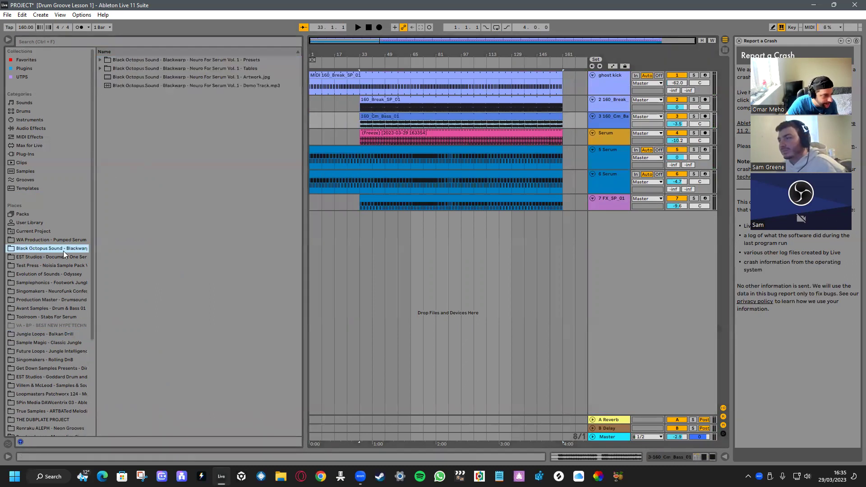
left_click(59, 284)
left_click(106, 85)
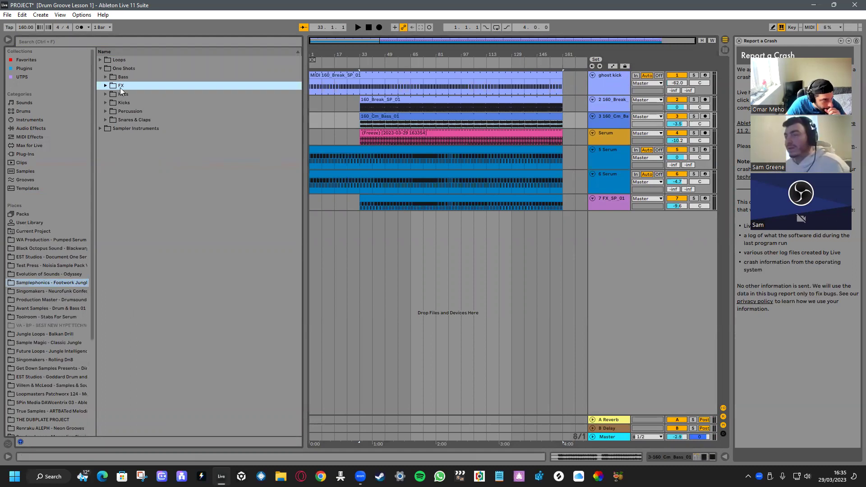
left_click(104, 77)
left_click(104, 77)
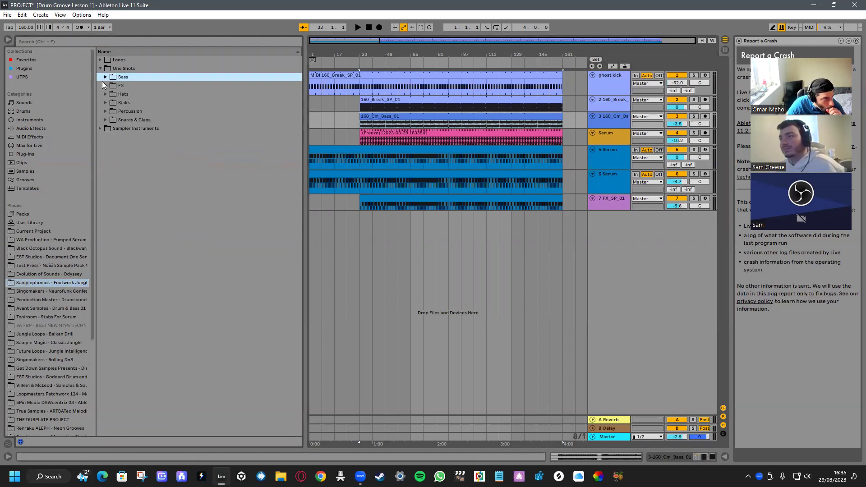
left_click(101, 60)
left_click(106, 120)
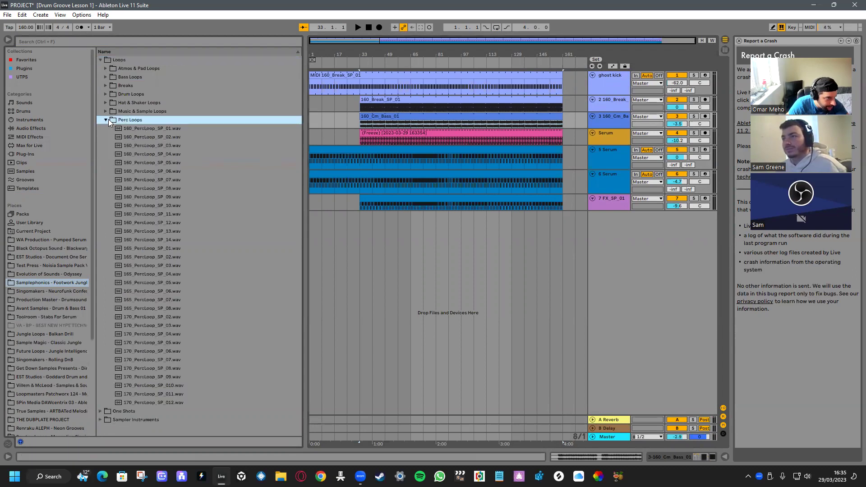
left_click(105, 111)
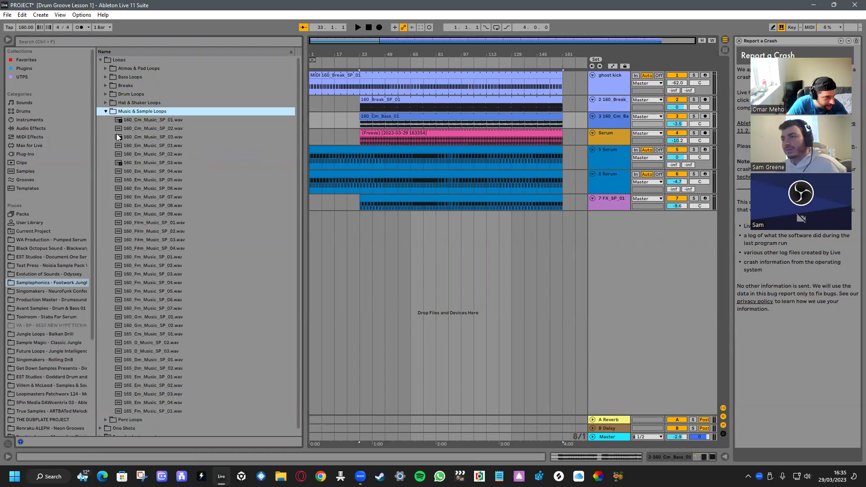
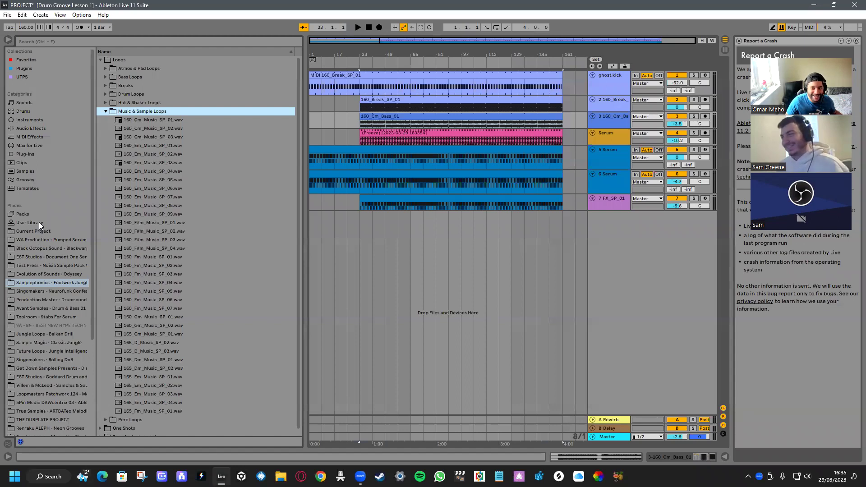
left_click(106, 104)
left_click(106, 104)
left_click(106, 112)
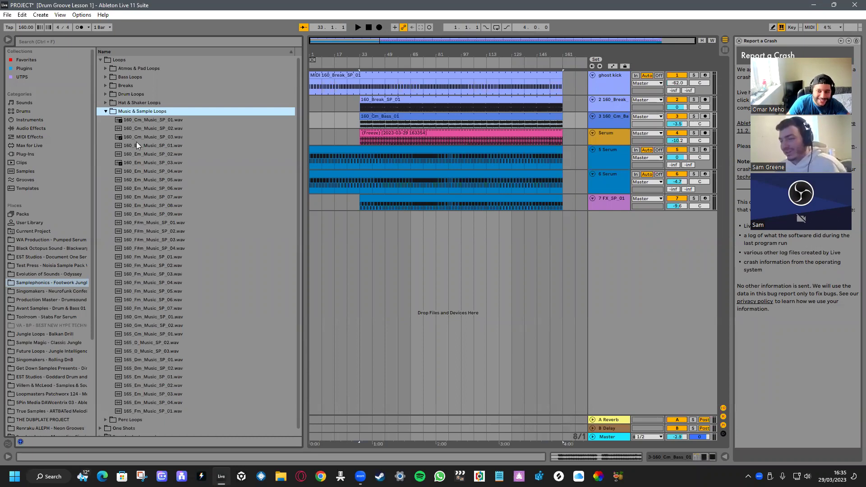
Preview the Cm music loops, place 160_Cm_Music_SP_03.wav at bar 1 on a new audio track and audition it
left_click(136, 137)
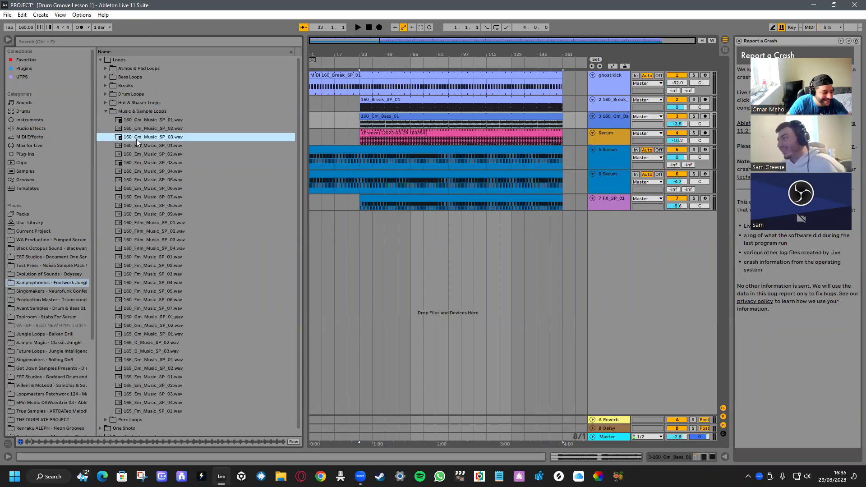
left_click(159, 122)
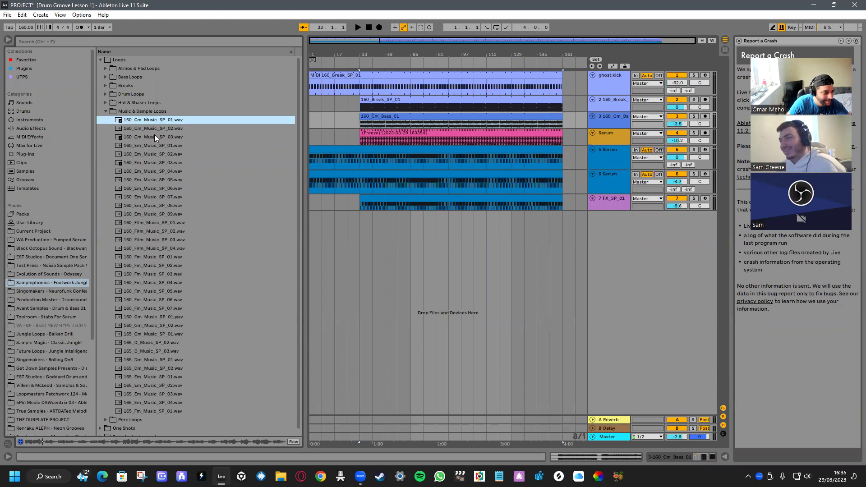
left_click(154, 137)
left_click_drag(154, 134, 315, 241)
key("space")
key("space")
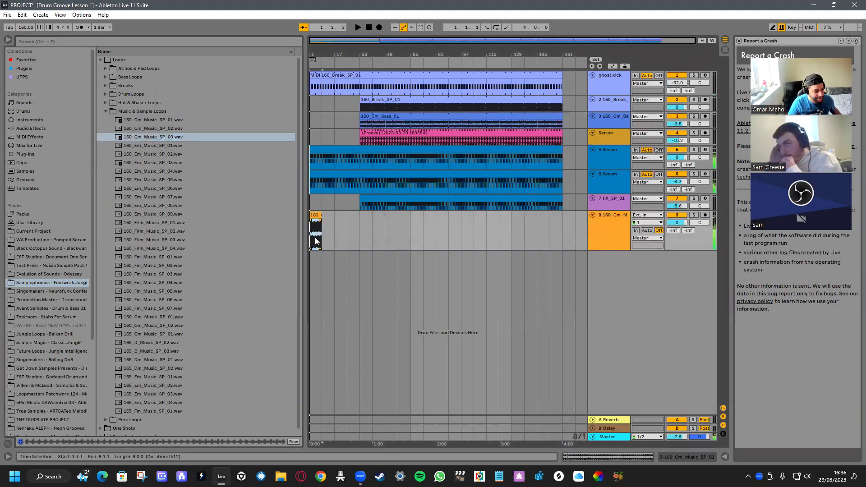
Trim the 160_Cm_Music_SP_03 clip down to its opening hit so it ends at 1.1.4
scroll(315, 220, "up", 5)
left_click_drag(375, 216, 327, 218)
scroll(326, 219, "down", 5)
scroll(315, 226, "up", 15)
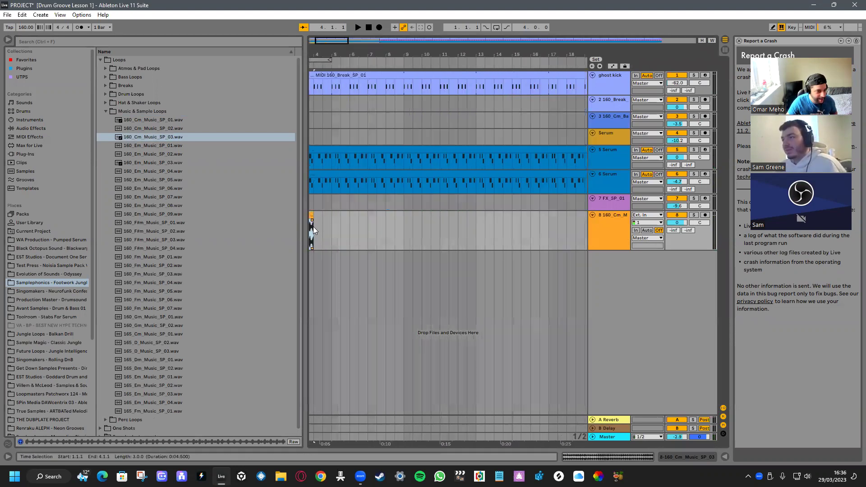
scroll(333, 240, "down", 10)
left_click_drag(369, 217, 170, 225)
scroll(319, 220, "up", 5)
left_click(319, 219)
scroll(190, 228, "down", 5)
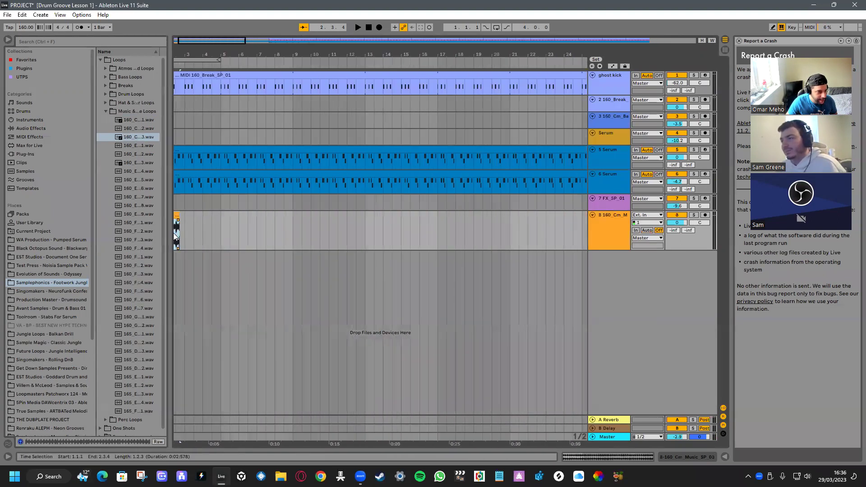
scroll(207, 229, "up", 3)
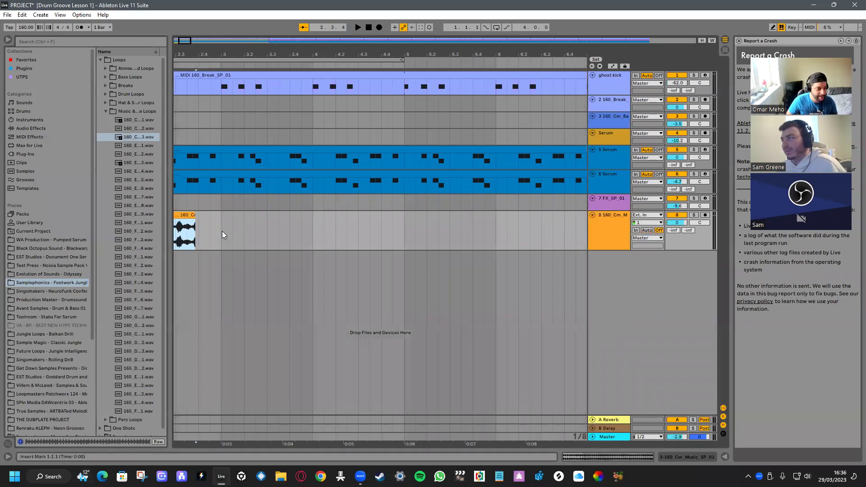
left_click(214, 230)
scroll(221, 246, "left", 3)
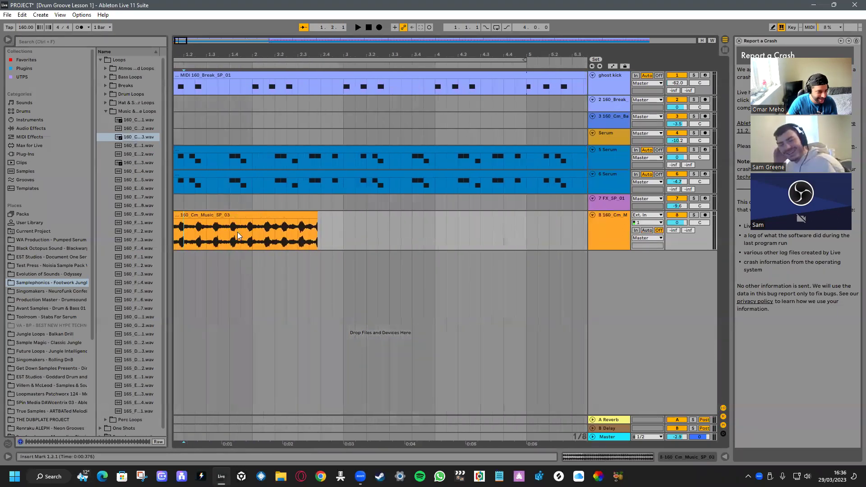
left_click_drag(328, 217, 187, 216)
scroll(192, 215, "up", 3)
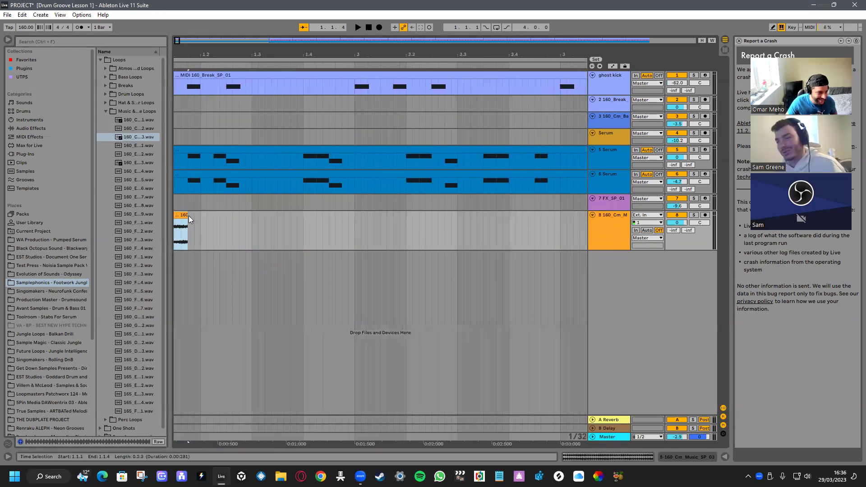
scroll(189, 215, "down", 3)
Search all browser results for ECHO and add the default Echo effect to the 160_Cm_Music track
left_click(127, 42)
type("E")
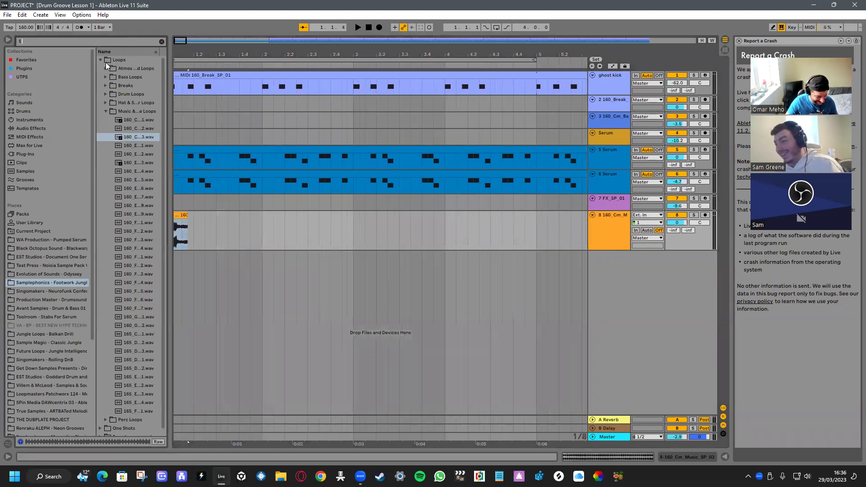
type("CHO")
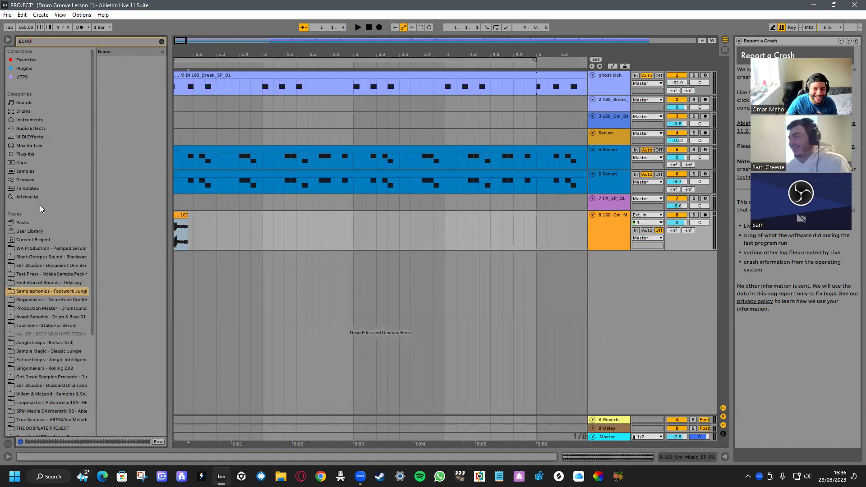
left_click(39, 197)
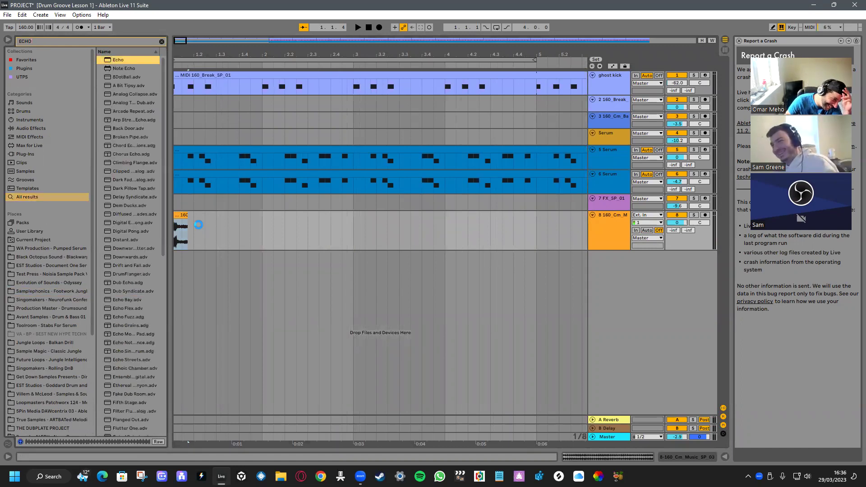
left_click_drag(184, 218, 242, 217)
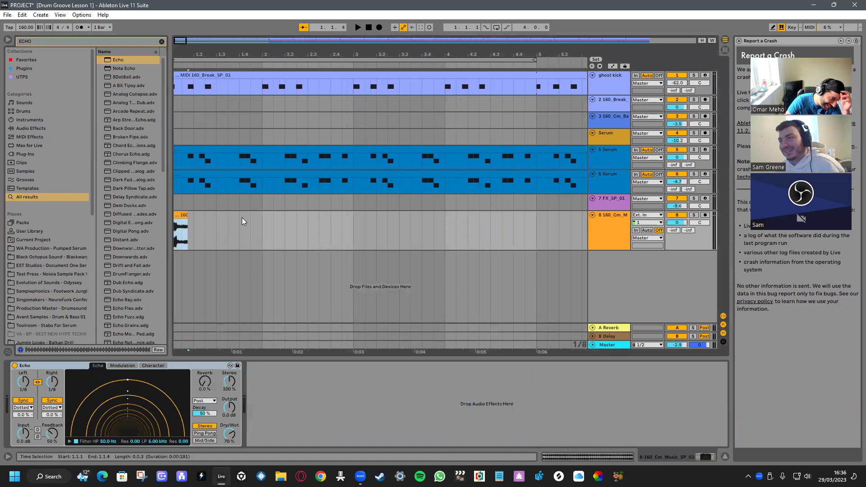
Solo the 160_Cm_Music track and audition its opening hit with Echo's linked delay times set to 1/16
left_click(693, 215)
key("space")
key("space")
key("space")
key("space")
mouse_move(53, 389)
left_mouse_down()
mouse_move(53, 379)
mouse_move(54, 390)
left_mouse_up()
key("space")
key("space")
key("space")
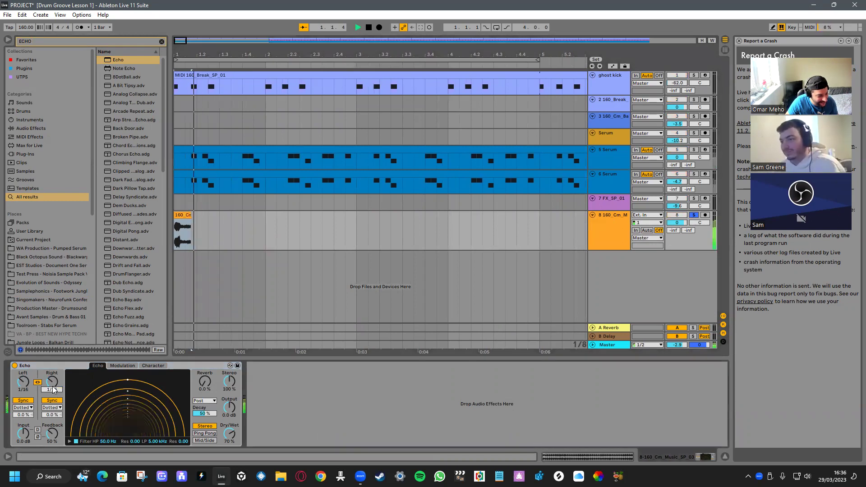
Try Echo's synced delay times at 1/32 while repeatedly auditioning the music hit
key("space")
key("space")
key("space")
key("space")
key("space")
left_click_drag(52, 389, 53, 395)
key("space")
key("space")
key("space")
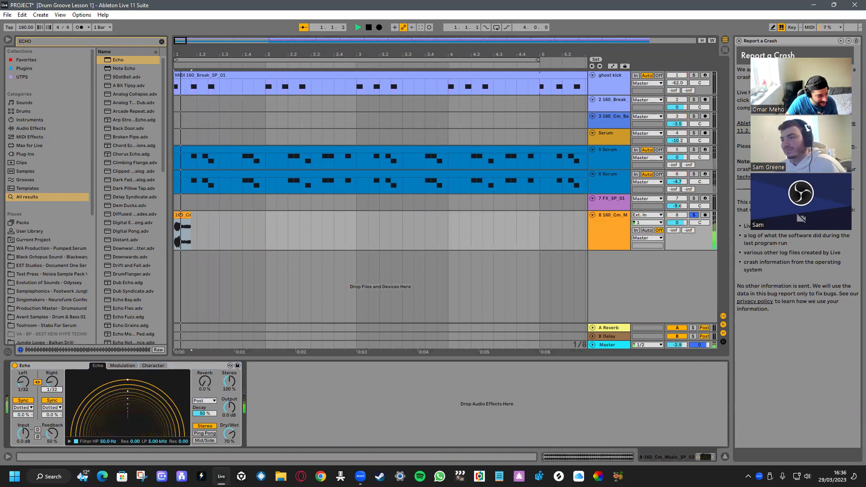
Switch Echo's delay from synced to free time and set both channels to 263 ms
left_click(52, 400)
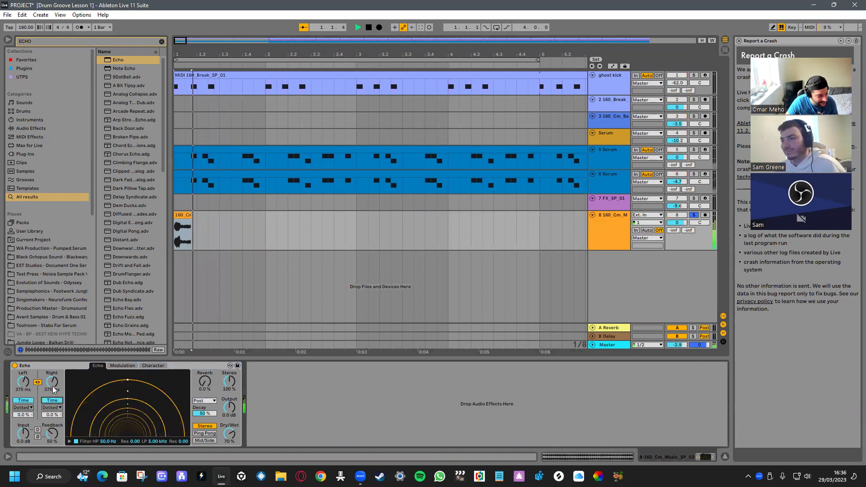
left_click_drag(53, 390, 53, 394)
key("space")
key("space")
Lower Echo's dry/wet to 27% while auditioning the hit
left_click(227, 442)
key("space")
key("space")
key("space")
key("space")
left_click_drag(227, 442, 227, 462)
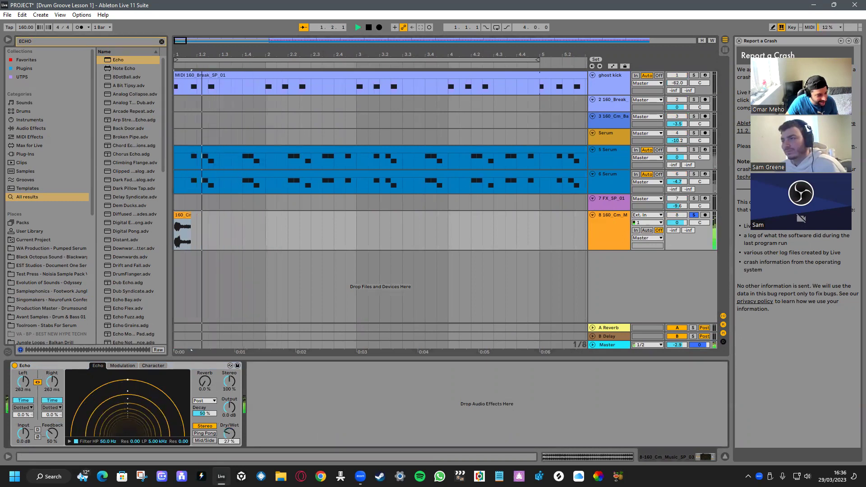
key("space")
key("space")
key("space")
Raise Echo's reverb amount to 45% with the reverb placed Post, and audition the hit
left_click(204, 385)
key("space")
key("space")
key("space")
key("space")
key("space")
left_click(210, 400)
left_click(211, 414)
key("space")
key("space")
key("space")
key("space")
left_click(213, 441)
key("space")
key("space")
key("space")
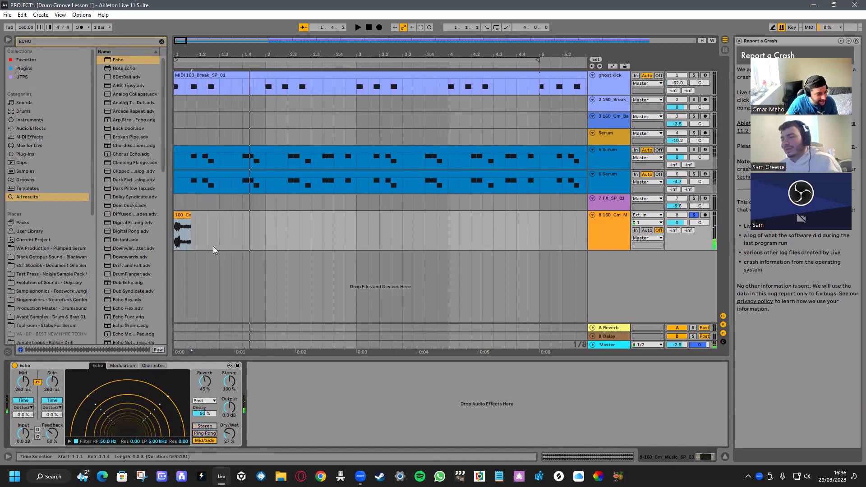
Consolidate bar 1 of the 160_Cm_Music track into a one-bar clip and turn on its loop
left_click(253, 231)
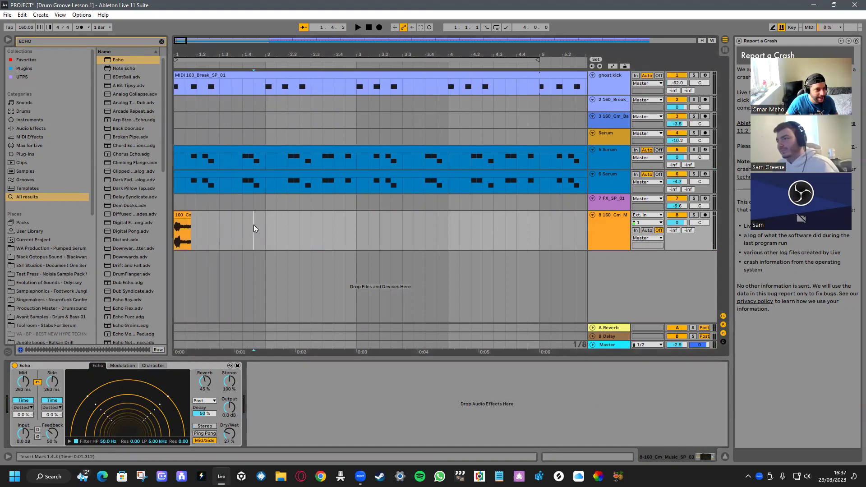
left_click_drag(263, 223, 150, 236)
key("ctrl+j")
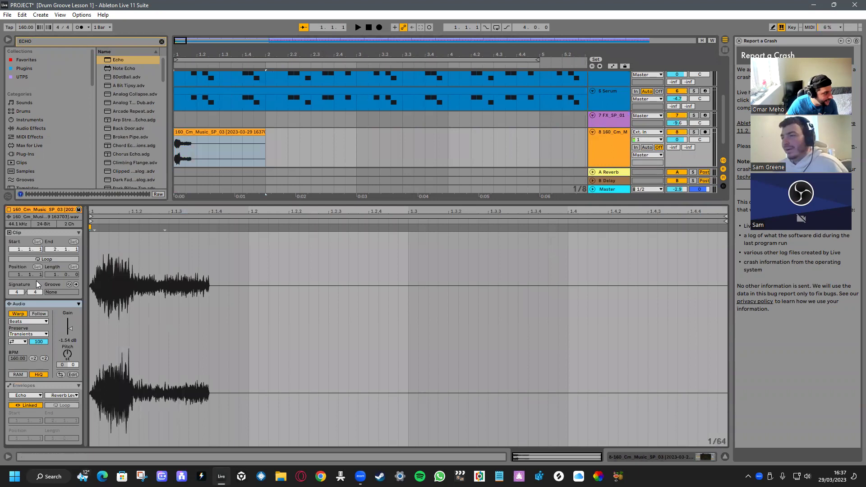
left_click(61, 258)
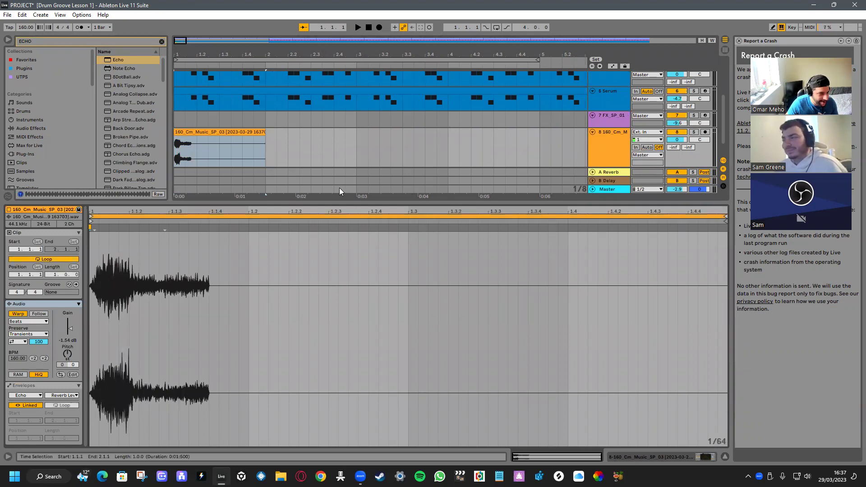
Extend the looped 160_Cm_Music clip to the end of the arrangement and play it from the start
key("ctrl+alt+l")
left_click_drag(260, 214, 494, 226)
key("ctrl+d")
scroll(408, 231, "down", 8)
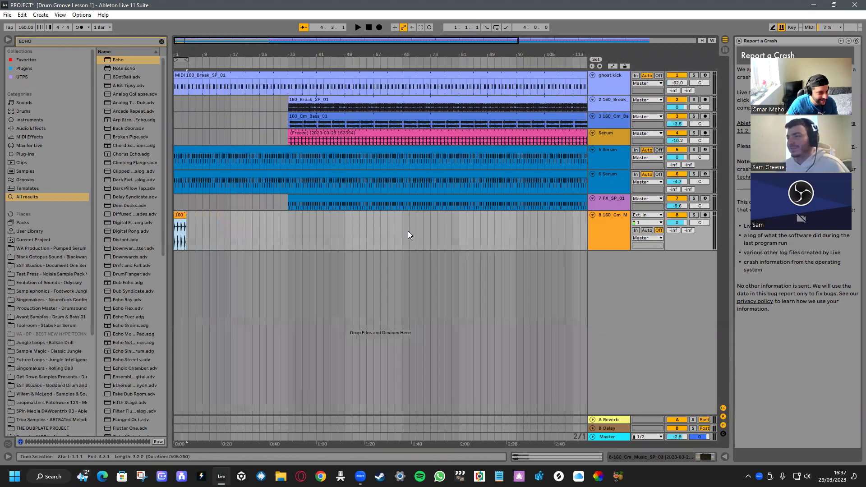
left_click_drag(187, 223, 530, 228)
scroll(529, 228, "down", 3)
left_click_drag(422, 220, 551, 221)
key("space")
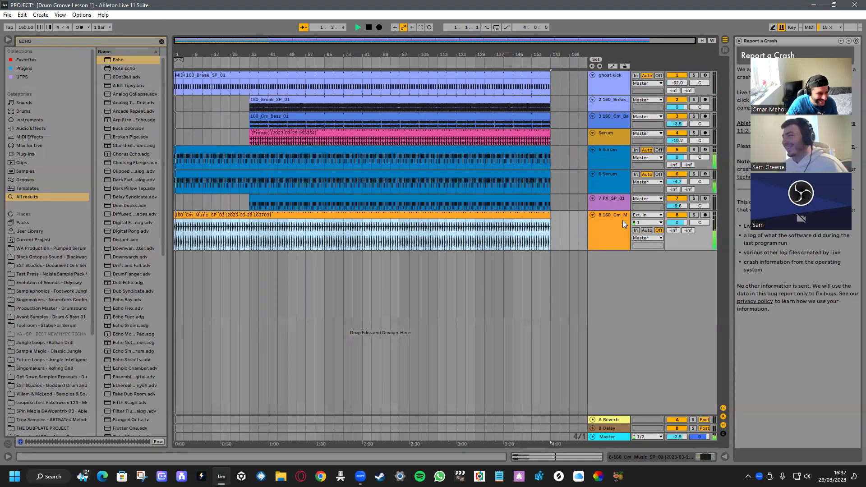
Add Hybrid Reverb to the 160_Cm_Music track and lower its dry/wet while playing the track soloed
double_click(602, 224)
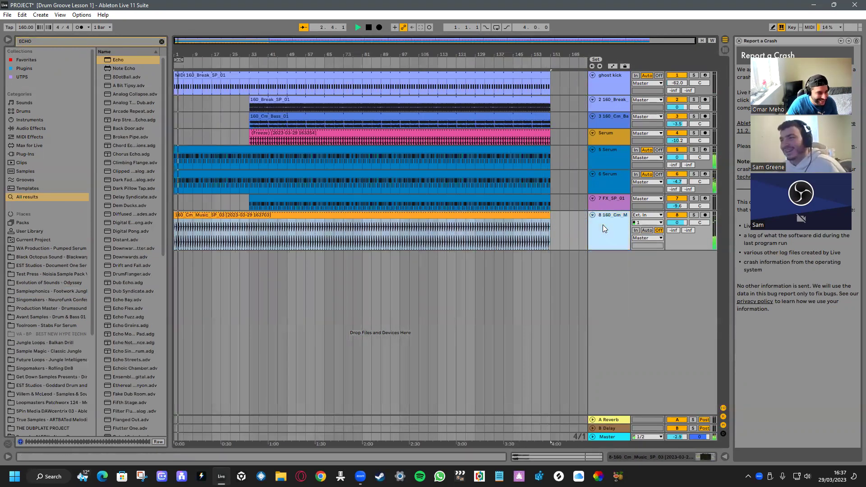
left_click(78, 43)
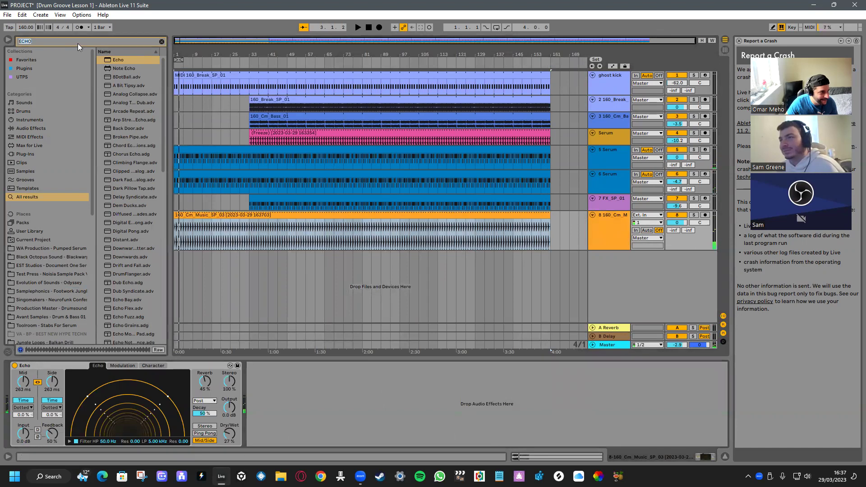
type("REV")
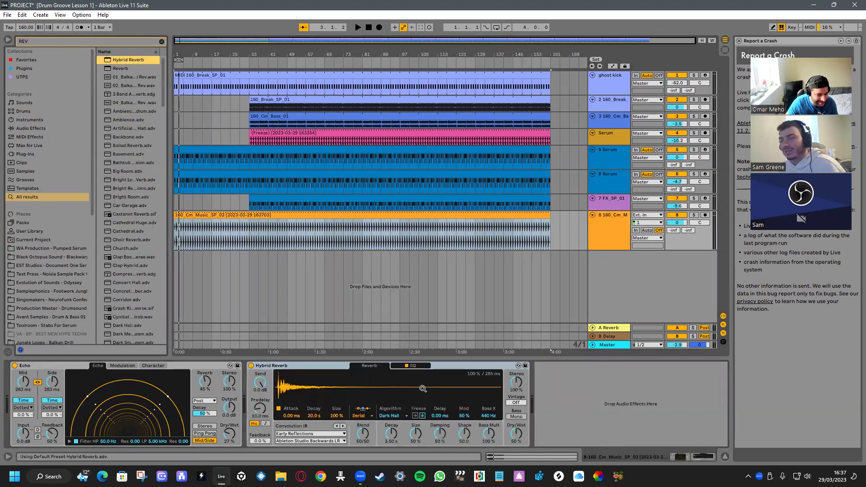
left_click(693, 215)
key("space")
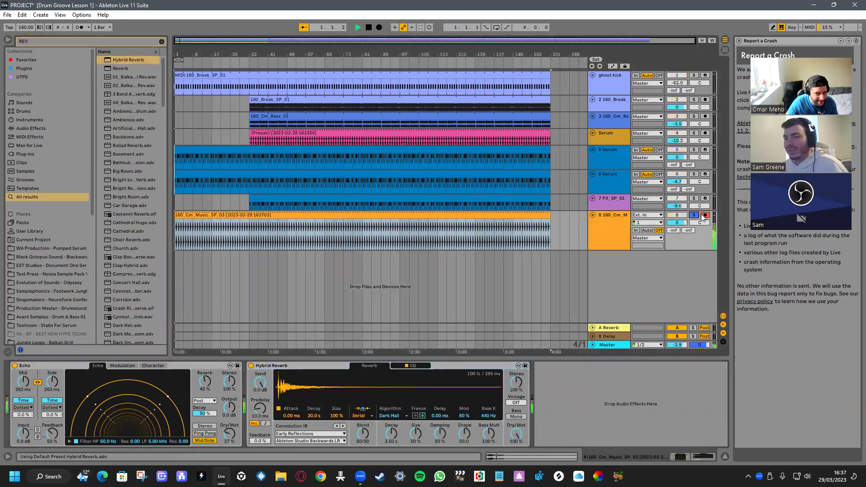
left_click_drag(517, 434, 517, 451)
Delete the looped 160_Cm_Music clip and add a Serum instrument from the browser on a new MIDI track
left_click(209, 215)
key("Delete")
left_click(81, 41)
type("SERUM")
left_click_drag(116, 317, 220, 279)
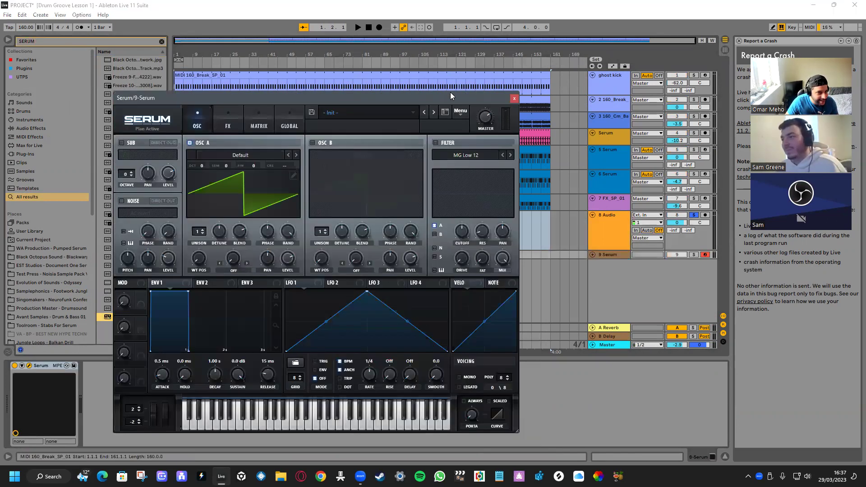
Filter Serum's presets by ARP, sort them by location and load FF_SRTP_Arp_Akitran
left_click(447, 112)
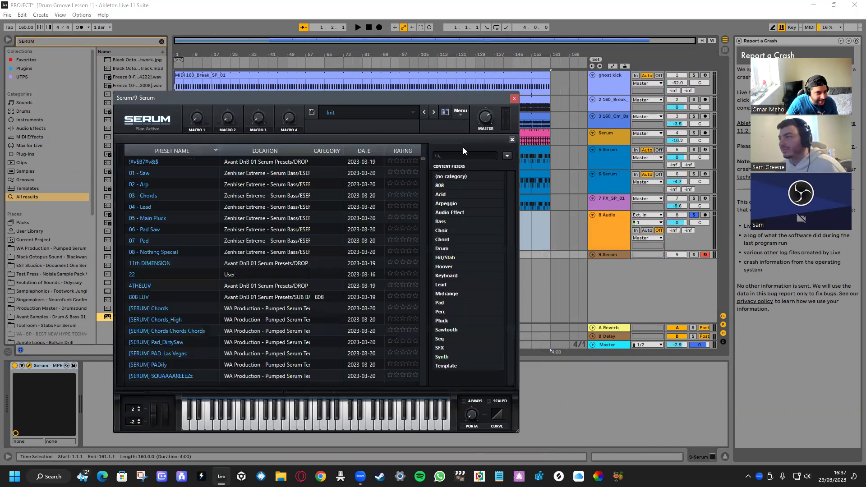
left_click(465, 156)
type("AR")
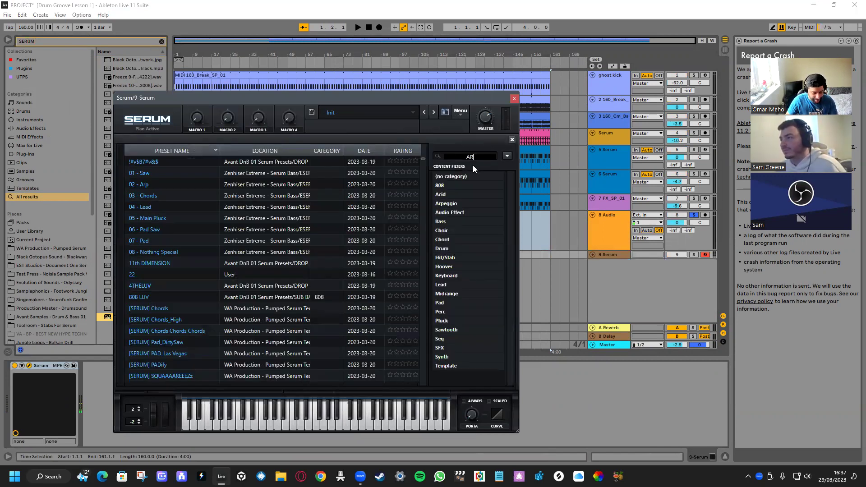
type("P")
key("Return")
left_click(246, 157)
left_click(246, 157)
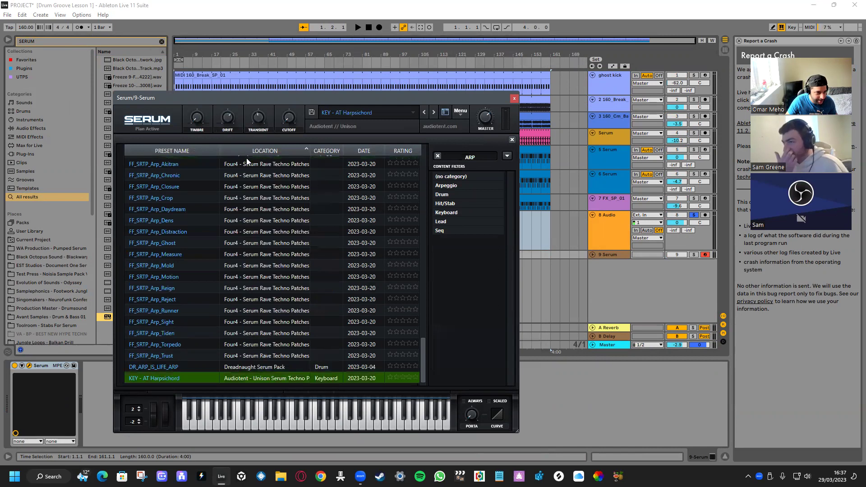
left_click(251, 166)
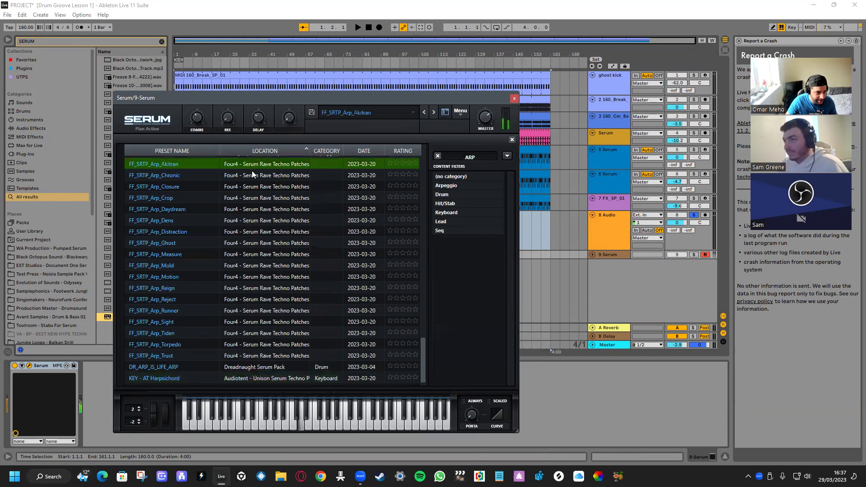
Solo the new Serum track, try out the arp preset and turn off its sub oscillator
left_click(694, 256)
key("a")
scroll(282, 177, "up", 3)
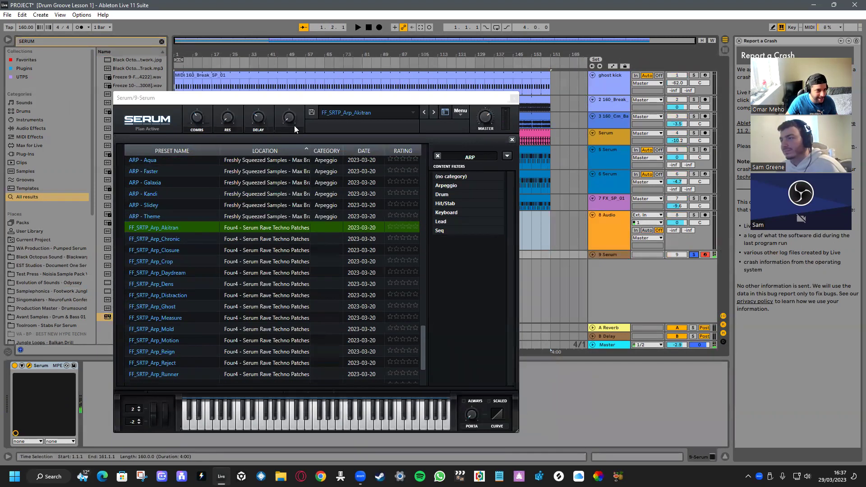
left_click(446, 112)
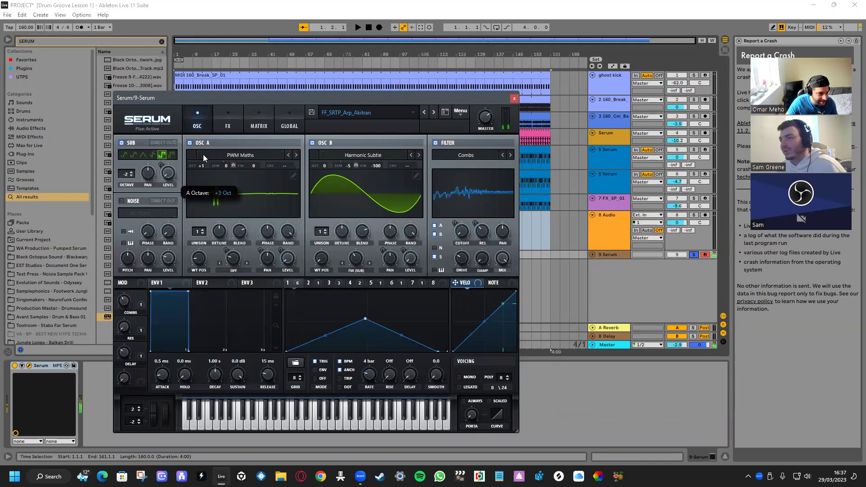
left_click(121, 142)
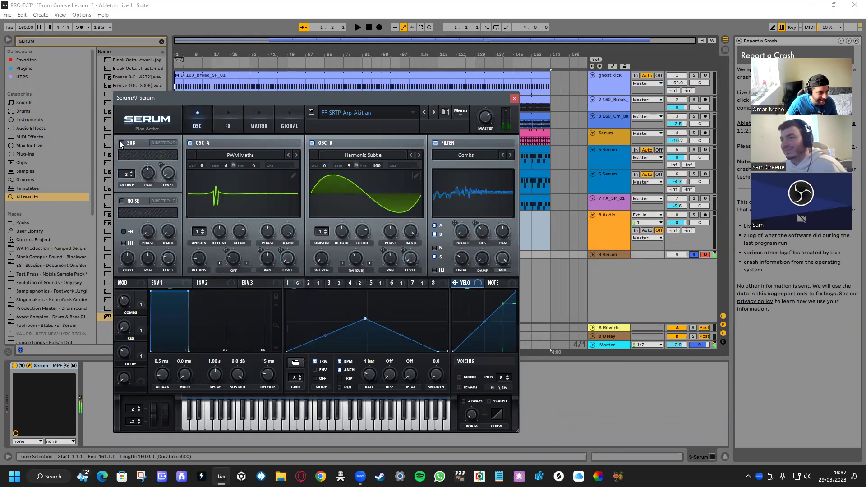
Unsolo the new Serum track, play the intro briefly from the start and close the Serum window
left_click(367, 27)
left_click(695, 255)
key("space")
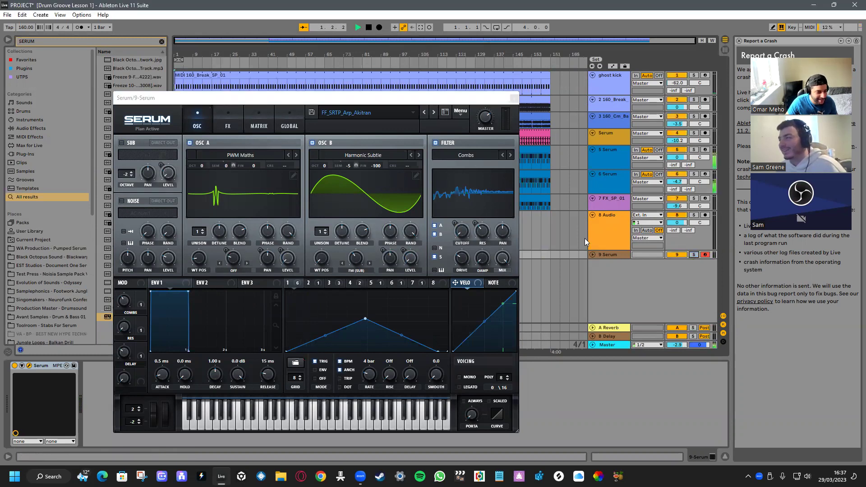
key("space")
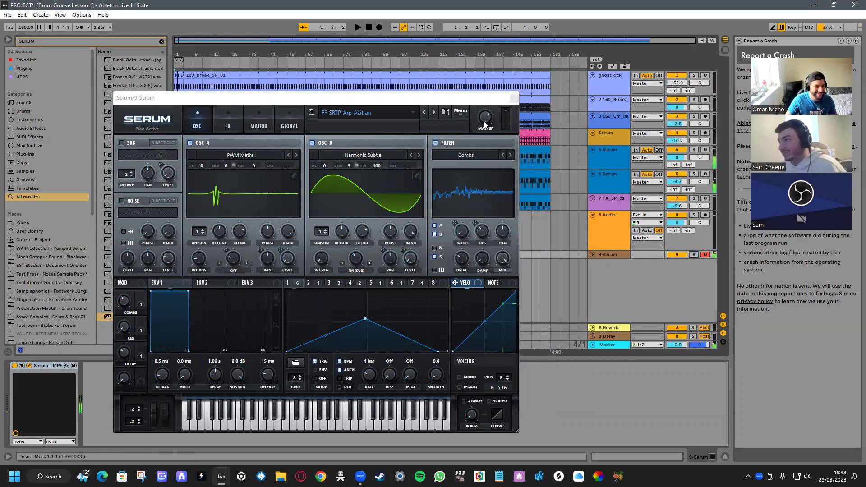
left_click(514, 98)
Create an empty MIDI clip on the new Serum track and consolidate it to 32 bars from bar 1
double_click(180, 252)
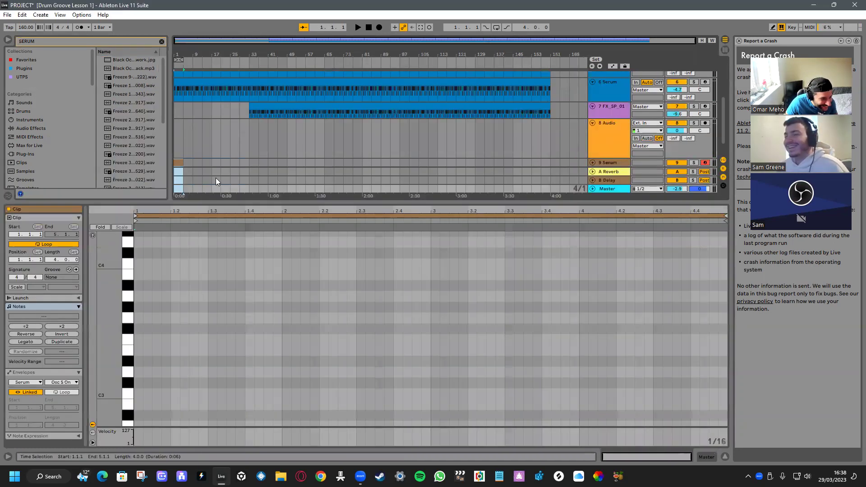
left_click_drag(241, 162, 179, 163)
key("ctrl+j")
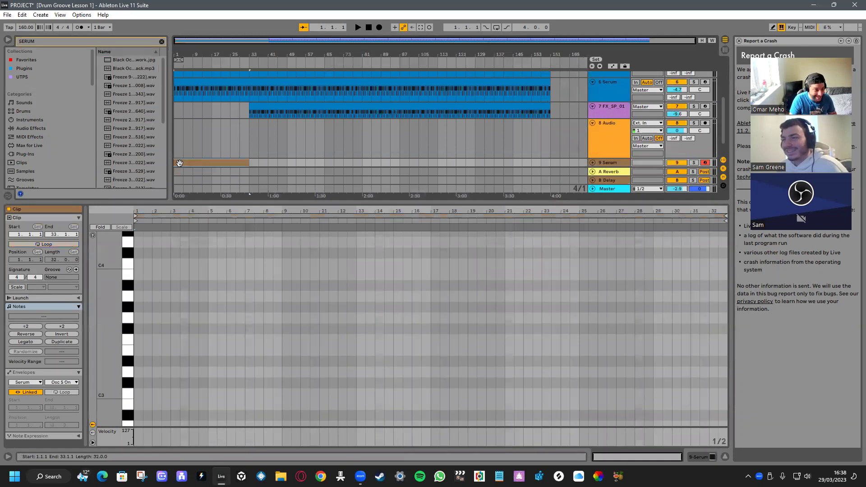
Add a D3 note at the clip's start, stretch it across all 32 bars with Legato and play it back
double_click(137, 372)
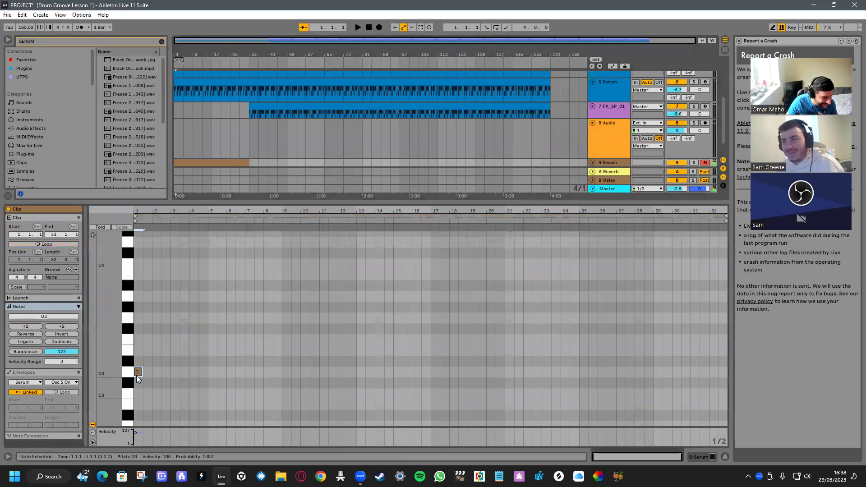
left_click(32, 343)
key("space")
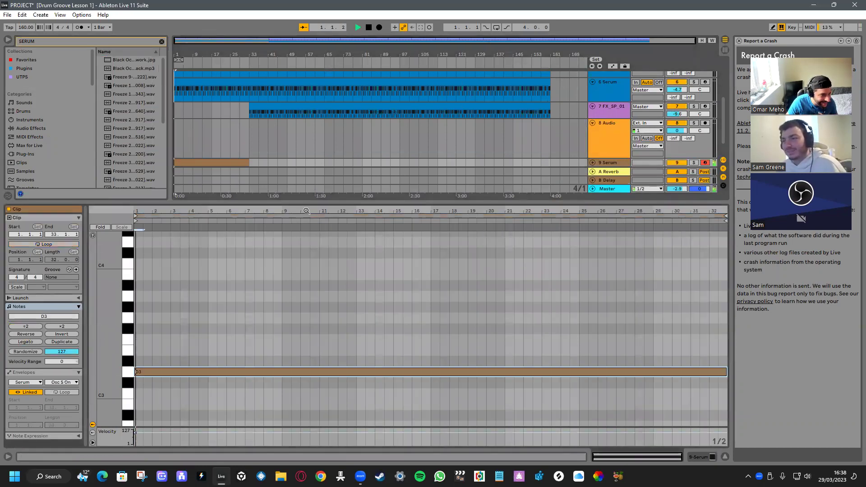
left_click(725, 457)
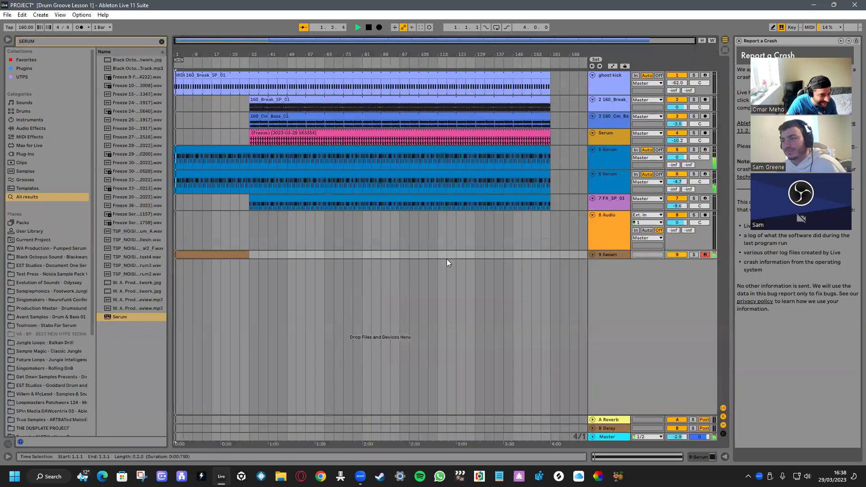
Unfold the new Serum track, reopen its Serum window and solo the track during playback
left_click(592, 254)
double_click(609, 270)
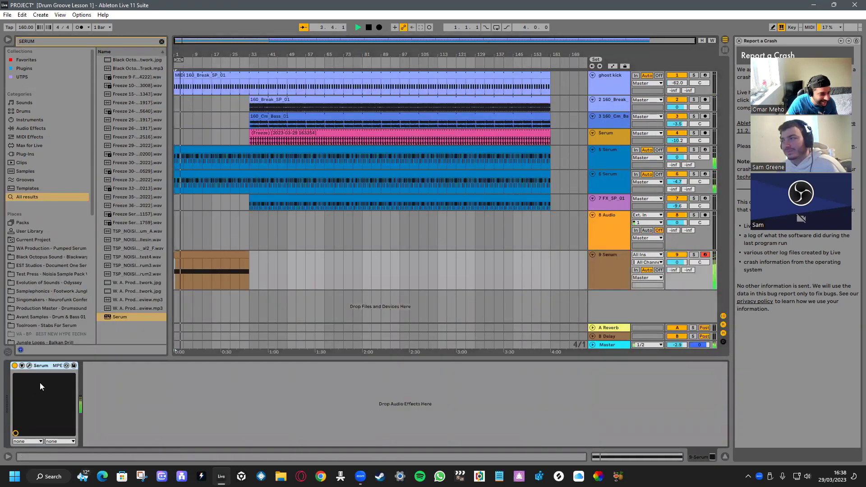
left_click(30, 366)
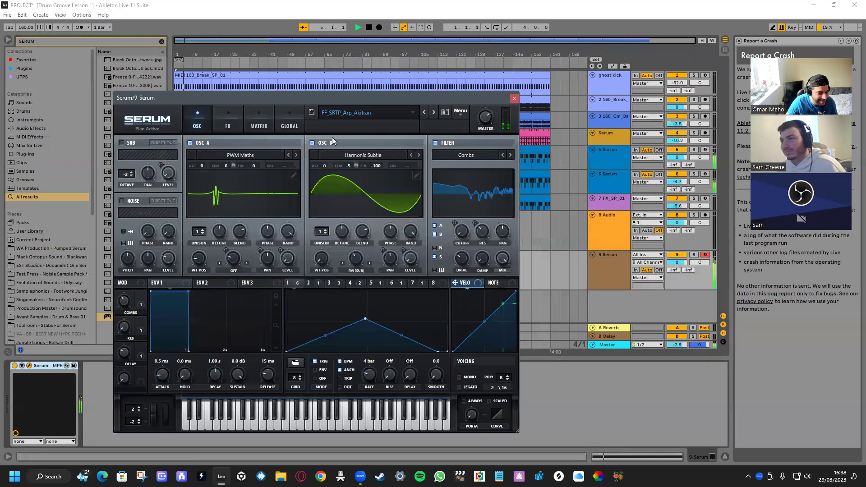
left_click_drag(309, 95, 346, 110)
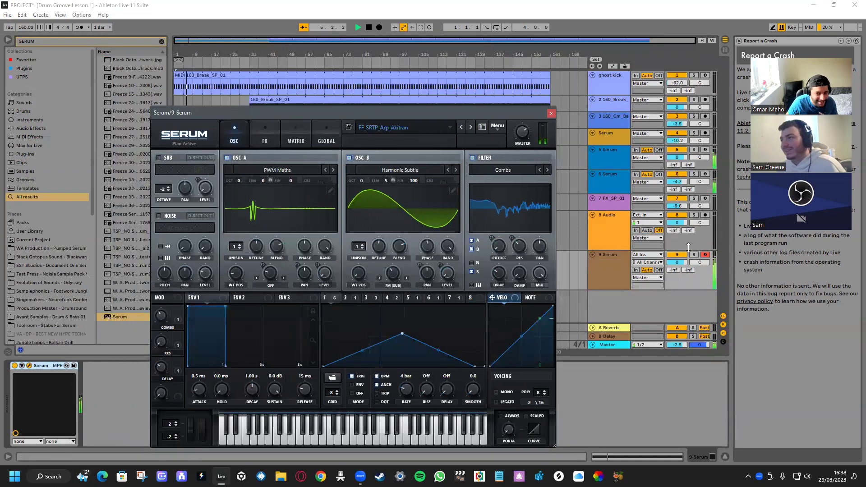
left_click(697, 256)
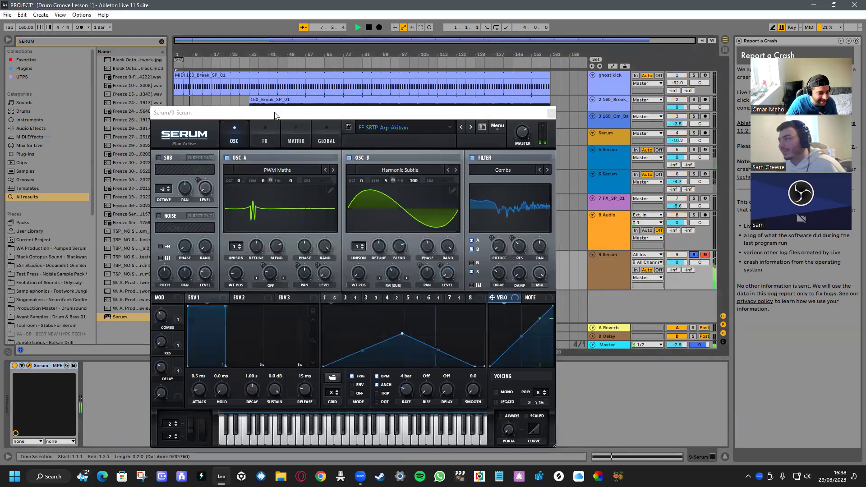
Stop playback, configure the Serum arp device to expose LFO1 Rate as a parameter and turn off LFO 1's BPM sync
left_click(291, 111)
left_click_drag(290, 110, 386, 88)
key("space")
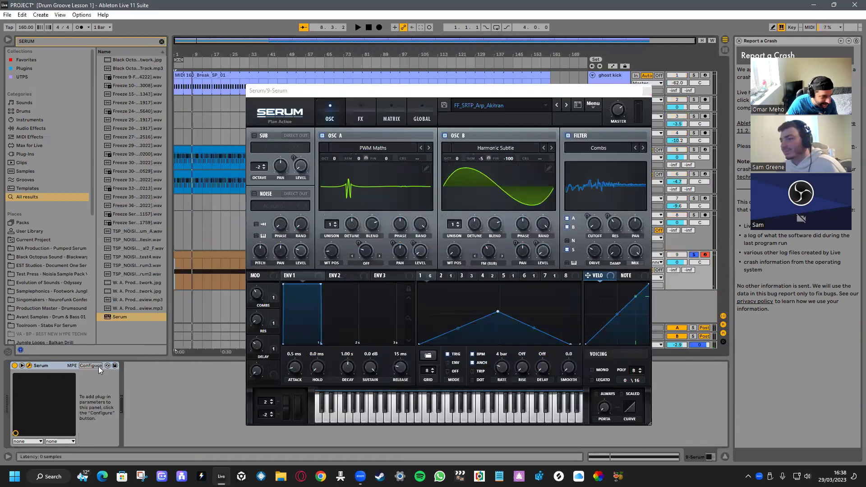
left_click(98, 366)
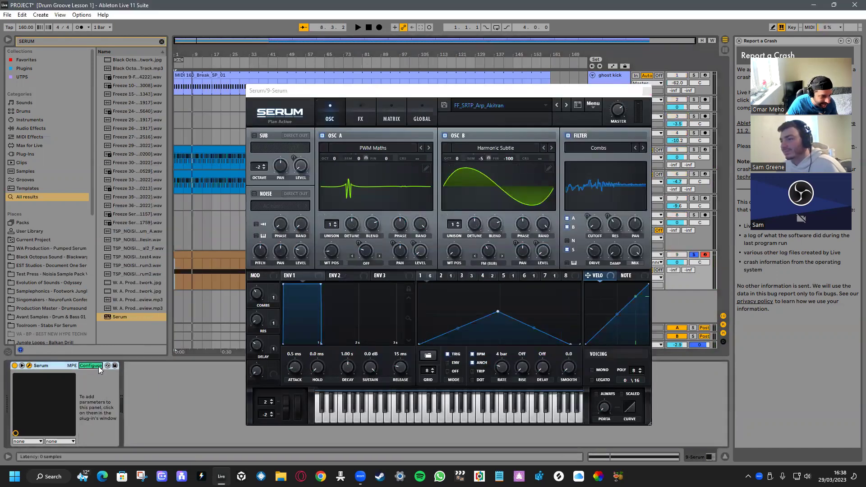
left_click(503, 368)
left_click(473, 356)
Audition different LFO 1 rates on the soloed Serum arp, up to about 2.7 Hz and back down
key("space")
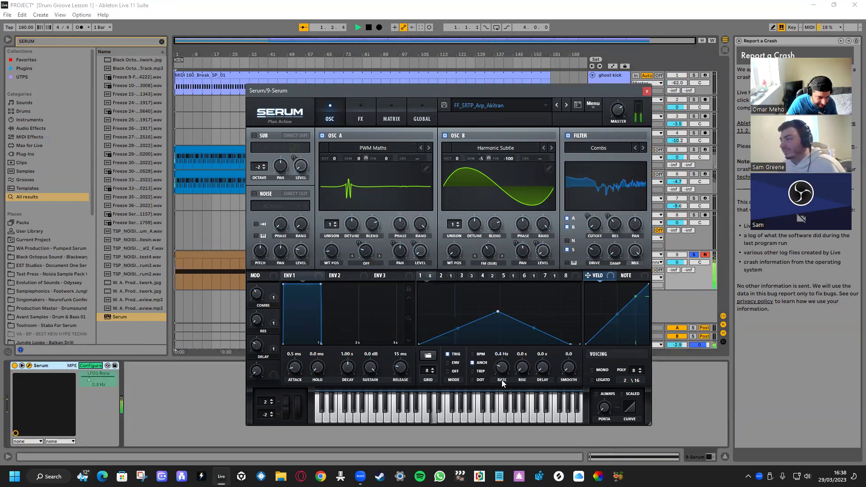
mouse_move(507, 368)
left_mouse_down()
mouse_move(529, 315)
mouse_move(512, 359)
left_mouse_up()
key("space")
key("space")
key("space")
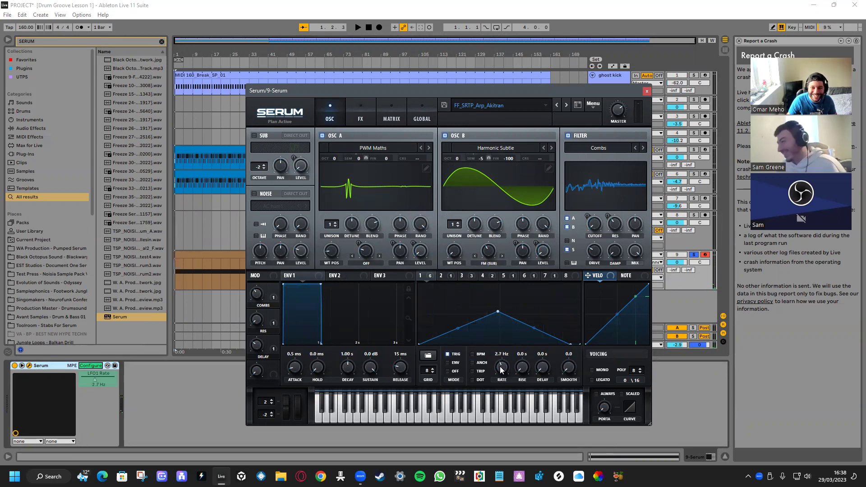
key("space")
left_click_drag(500, 375, 495, 380)
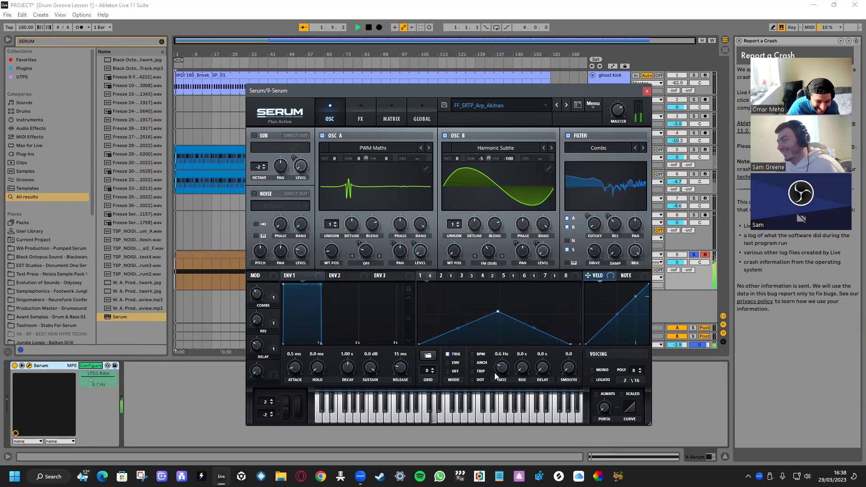
Unsolo the Serum arp track and lower its LFO 1 rate to 0.02 Hz during playback
left_click(691, 257)
key("space")
left_click_drag(502, 370, 499, 391)
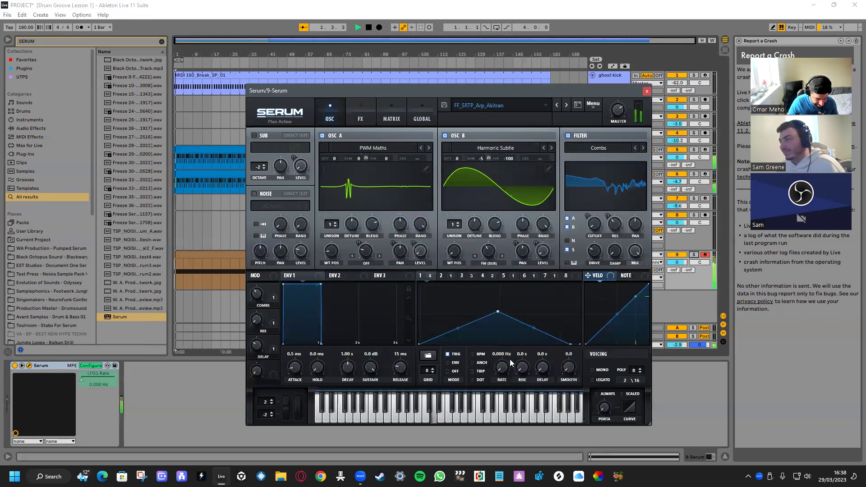
left_click_drag(505, 355, 531, 276)
key("space")
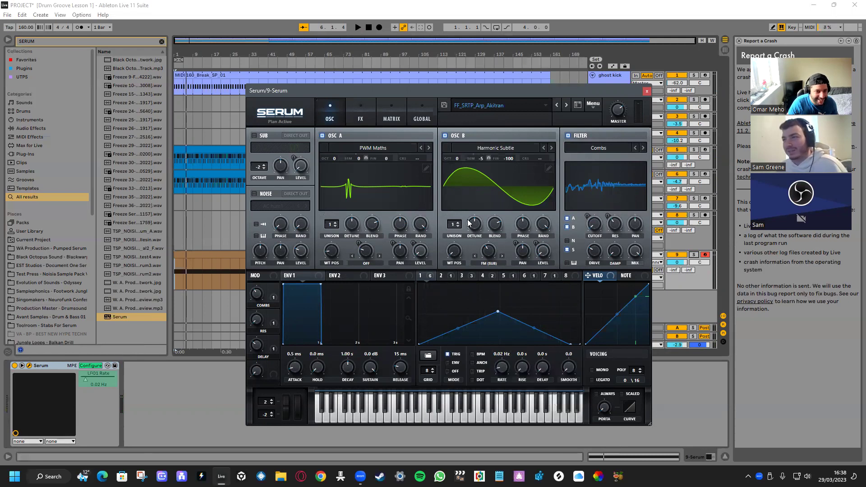
Compare tracks by soloing, clear the track 6 Serum part before bar 33 and play the intro without solos
left_click(693, 255)
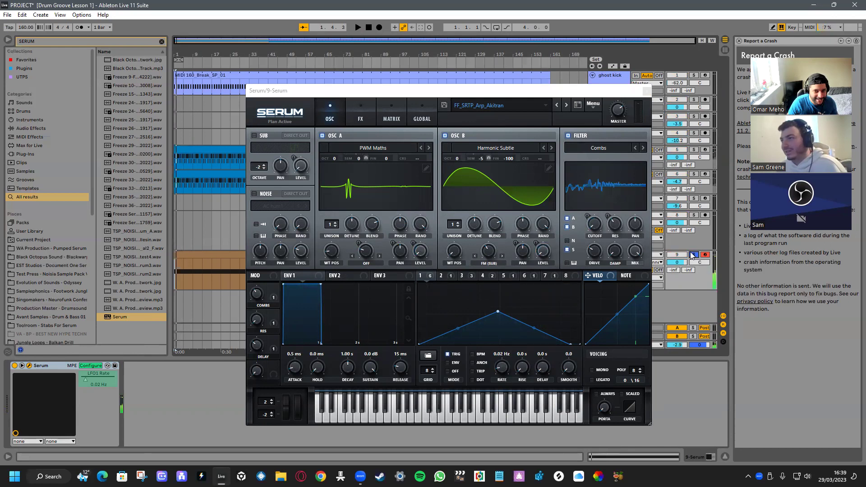
left_click(694, 174)
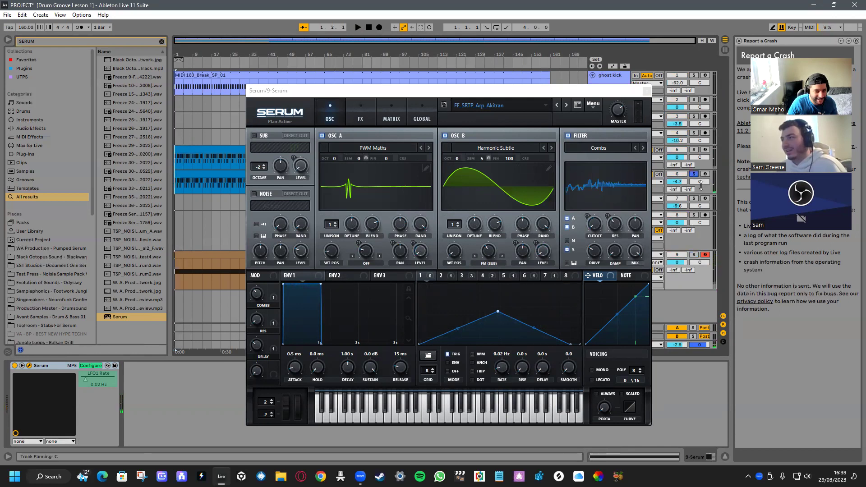
left_click(693, 149)
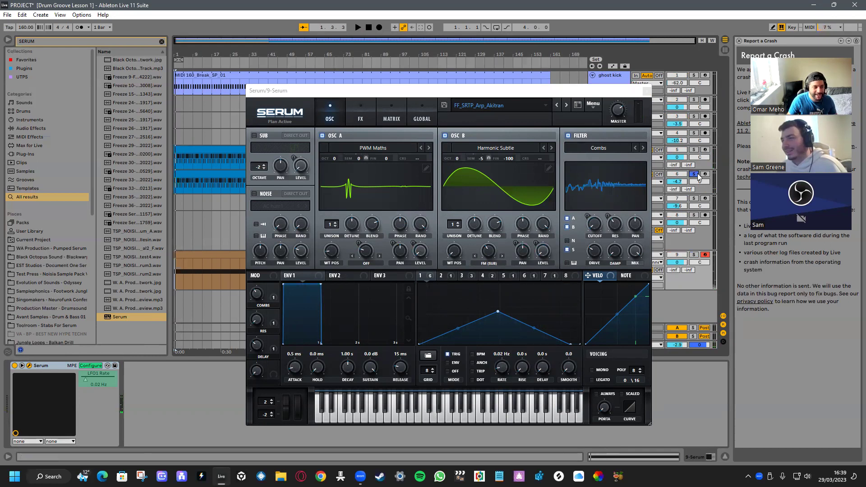
left_click_drag(363, 95, 490, 277)
left_click_drag(249, 186, 146, 175)
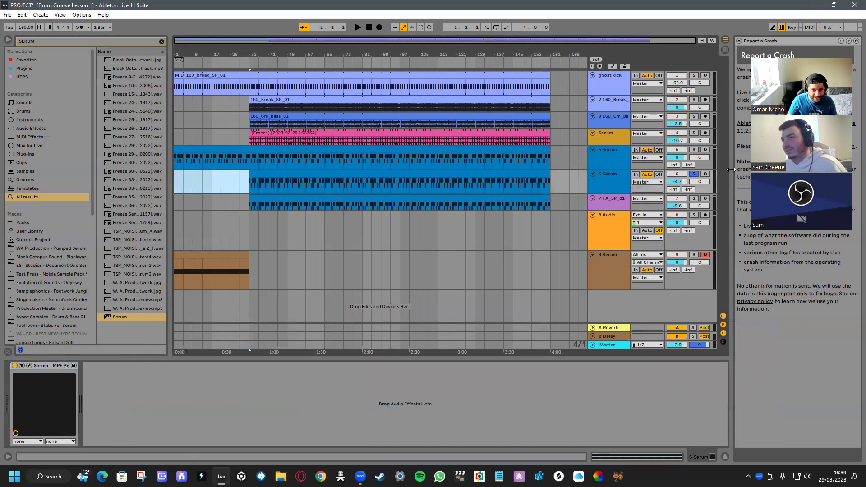
key("space")
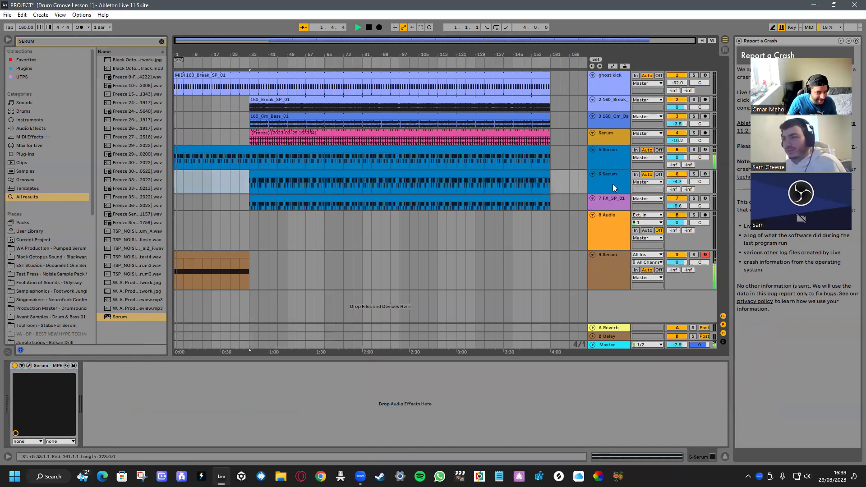
key("space")
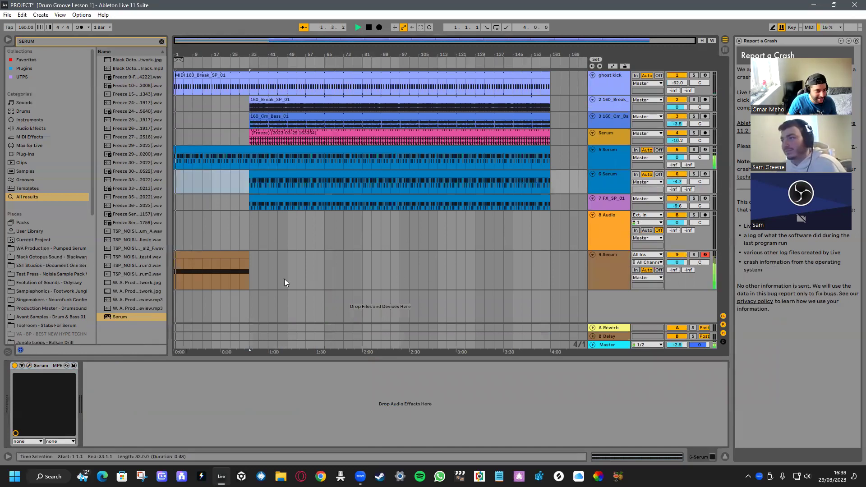
Play from bar 33, extend the 160_Cm_Bass_01 clip back to bar 1 and play the intro with it
mouse_move(250, 199)
left_mouse_down()
mouse_move(130, 199)
mouse_move(259, 200)
mouse_move(129, 179)
mouse_move(289, 185)
mouse_move(250, 189)
left_mouse_up()
key("space")
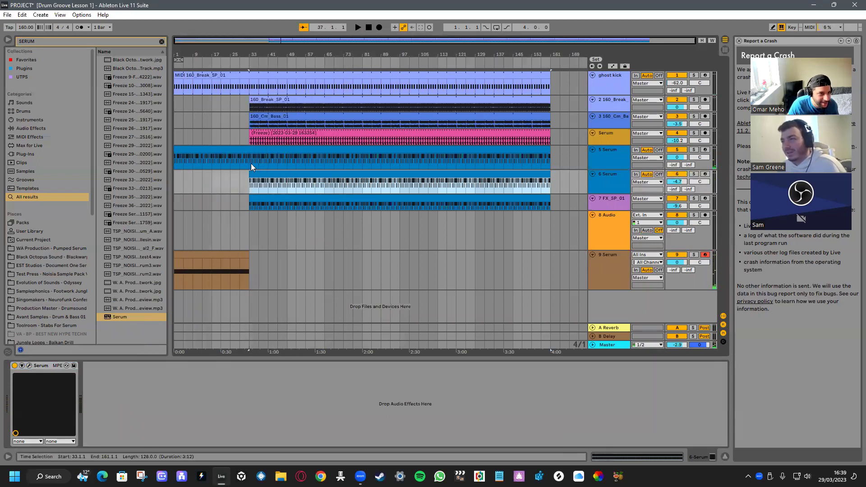
left_click_drag(258, 121, 166, 122)
key("space")
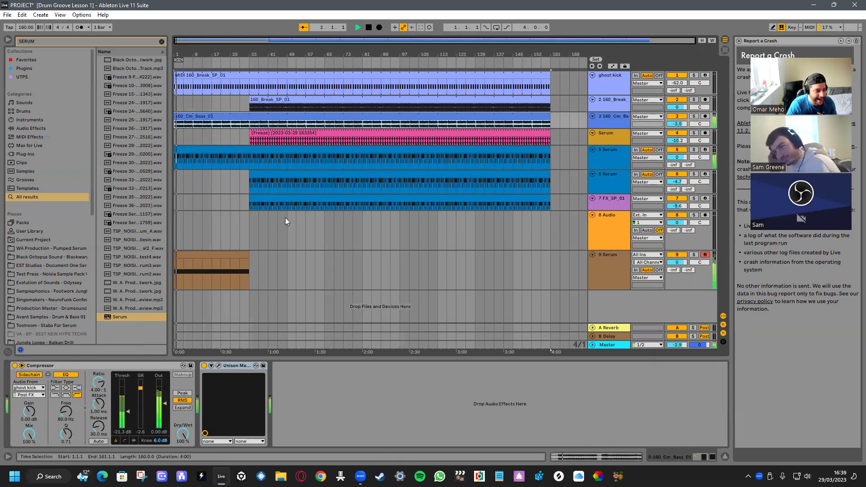
Turn on the FX Filter in the Serum arp, try its cutoff during playback, stop and close the Serum window
left_click(594, 261)
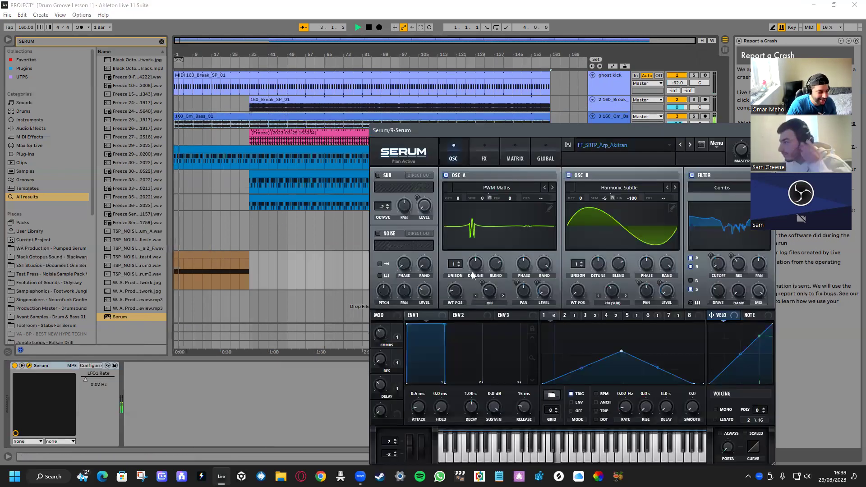
left_click_drag(476, 131, 300, 161)
left_click(361, 186)
left_click(254, 330)
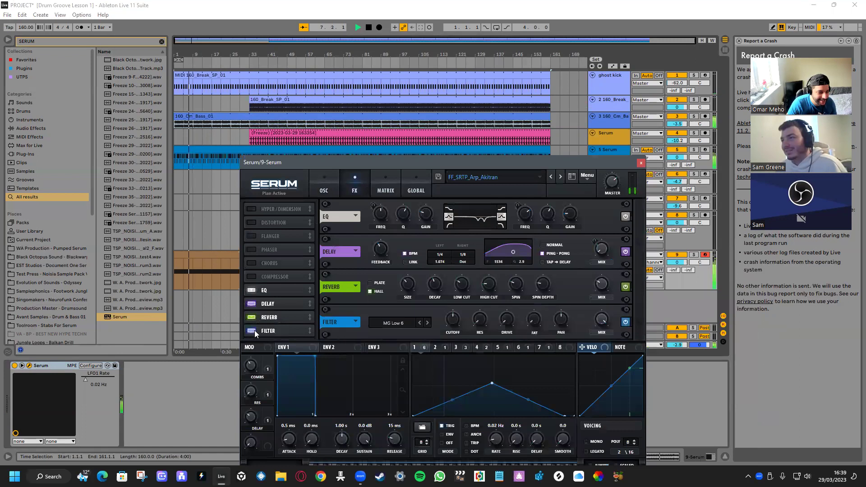
left_click_drag(454, 312, 424, 176)
key("space")
left_click(641, 163)
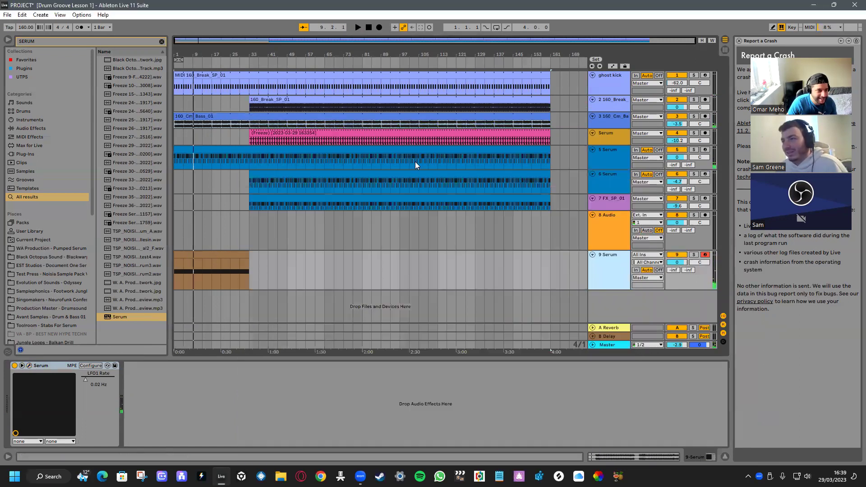
Clear the track 5 Serum part before bar 33 and play the intro from bar 1
left_click_drag(248, 168, 110, 149)
key("space")
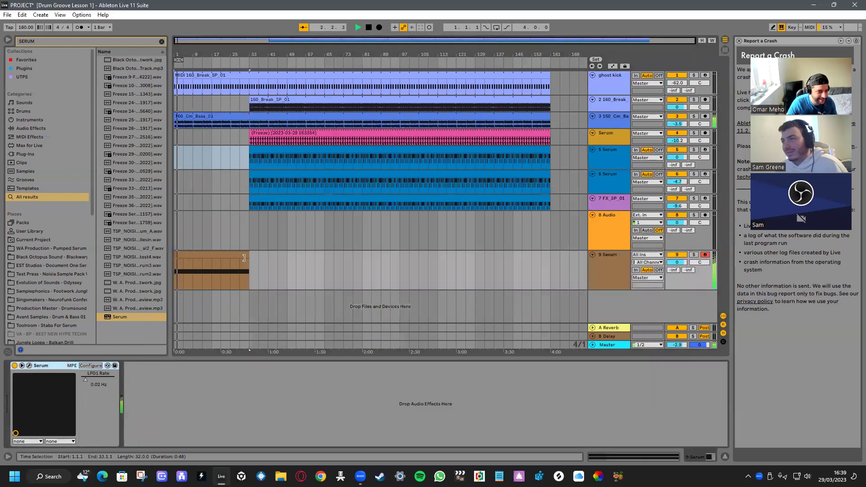
Compare the Serum arp with its FX Filter off and on, set the COMBS macro to 43% and close Serum
left_click(29, 365)
left_click(369, 146)
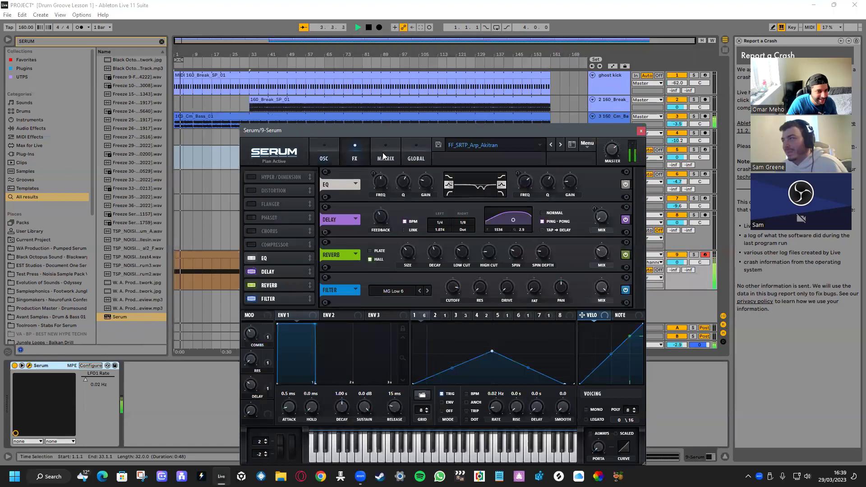
left_click(251, 298)
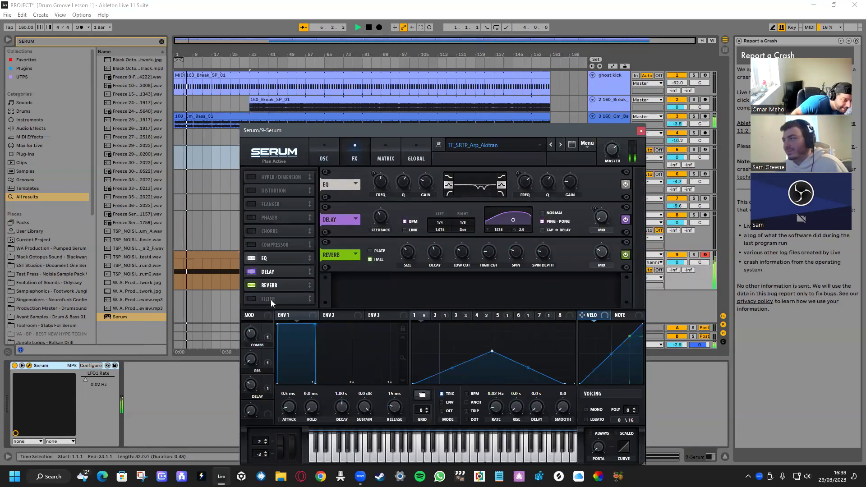
left_click(251, 299)
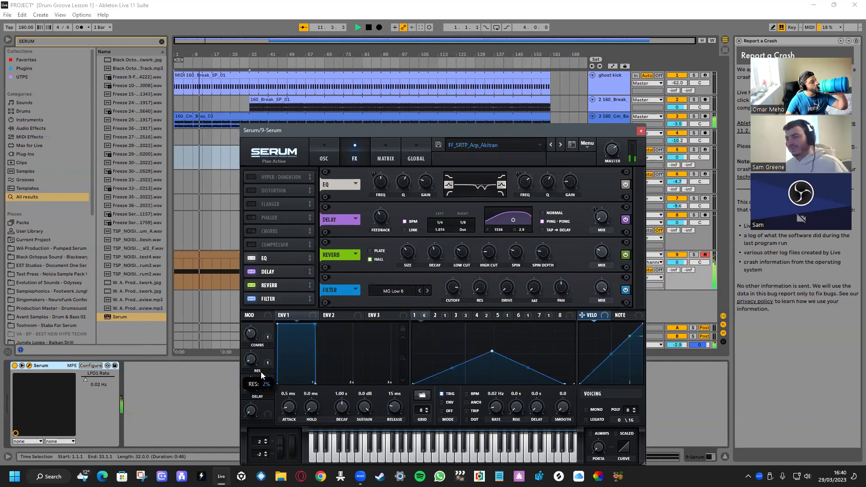
mouse_move(251, 333)
left_mouse_down()
mouse_move(258, 309)
mouse_move(251, 334)
left_mouse_up()
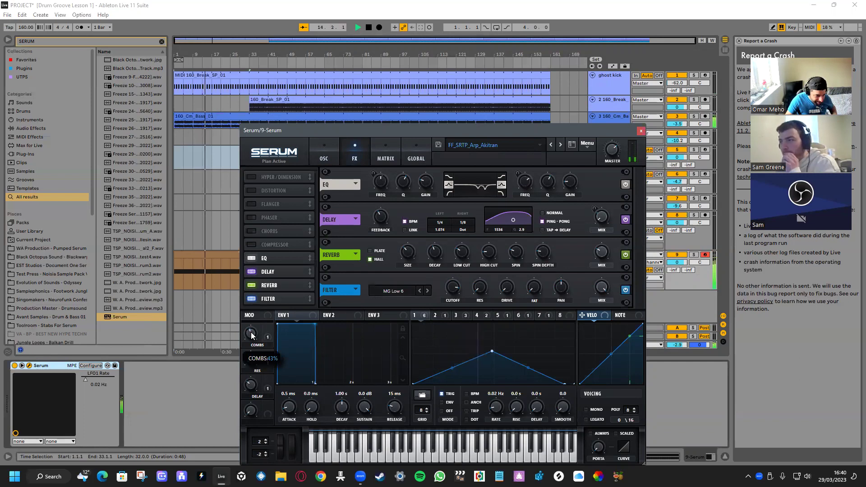
left_click(641, 131)
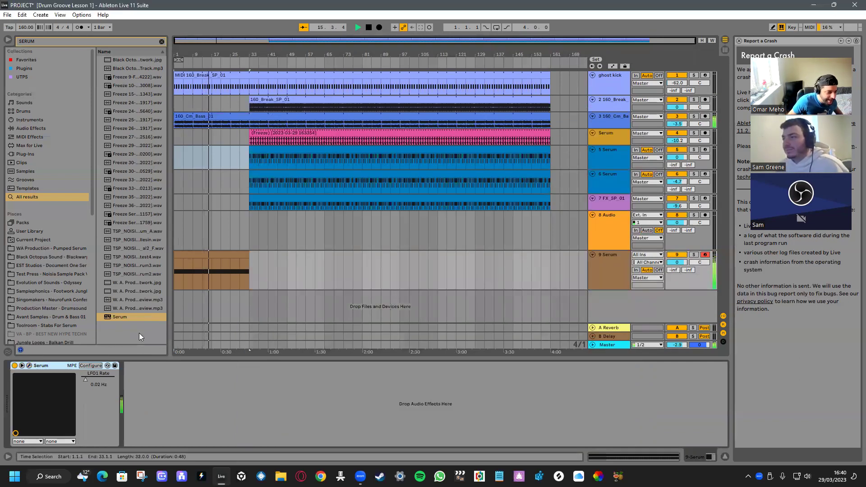
Show the Serum arp's LFO1 Rate automation and draw a curved rise from 0.02 Hz to 100 Hz at bar 33
right_click(96, 377)
left_click(113, 381)
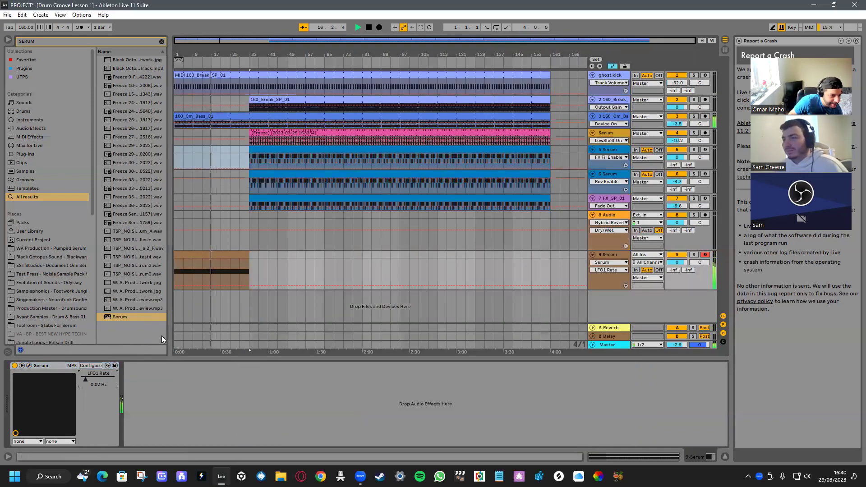
left_click(197, 285)
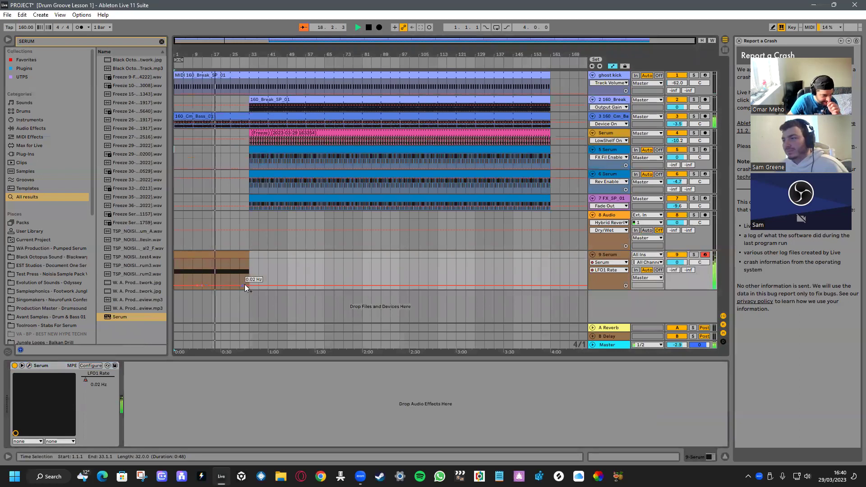
left_click_drag(246, 284, 249, 260)
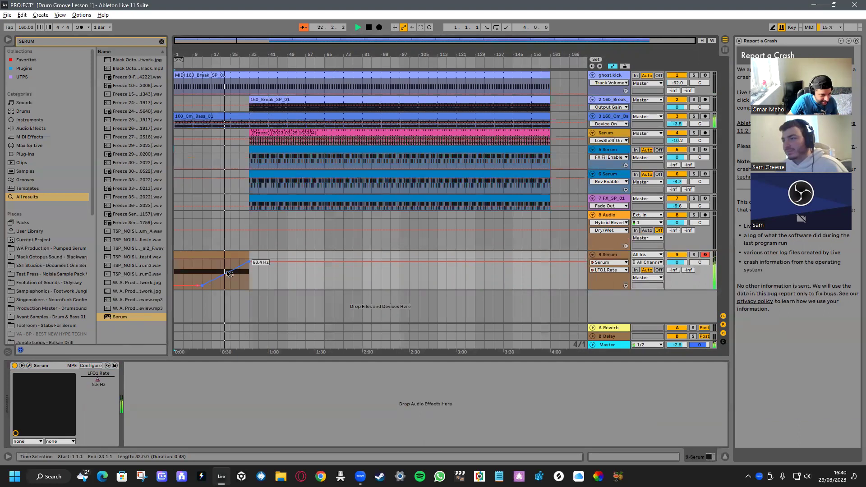
left_click_drag(250, 261, 247, 259)
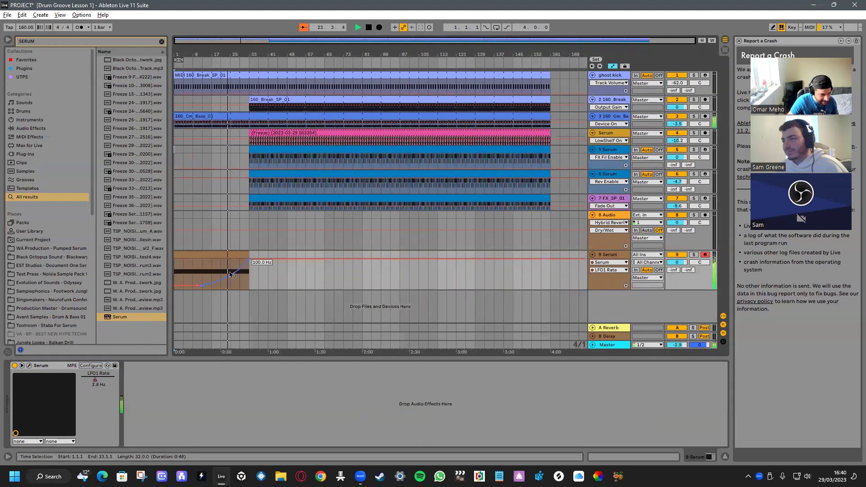
Save the project, hide the automation lanes and listen to the transition past bar 33 before stopping
left_click(247, 296)
key("ctrl+s")
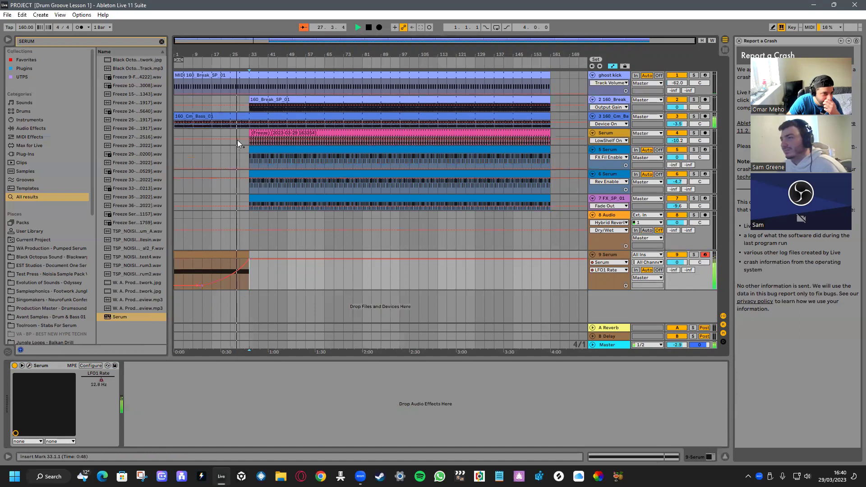
key("a")
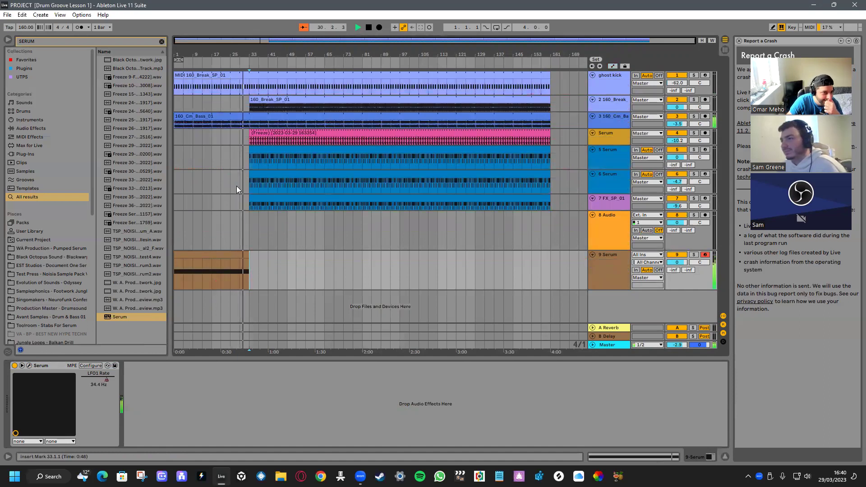
left_click(607, 116)
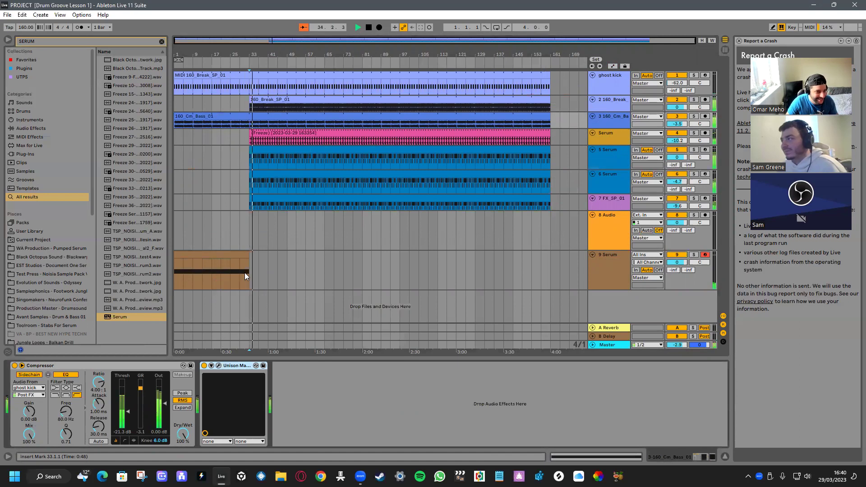
key("space")
Select the Serum arp's 32-bar clip and duplicate it four times, filling the track up to bar 161
left_click(248, 259)
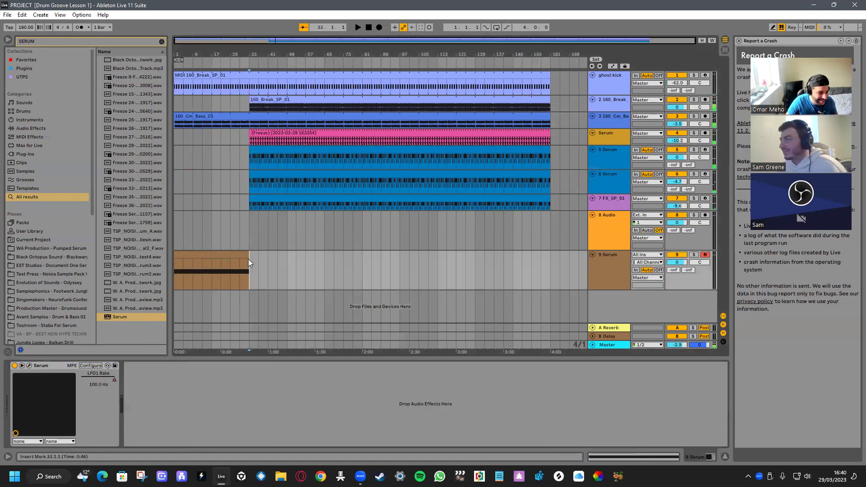
left_click_drag(249, 259, 251, 259)
key("ctrl+d")
key("ctrl+d")
key("ctrl+d")
key("ctrl+d")
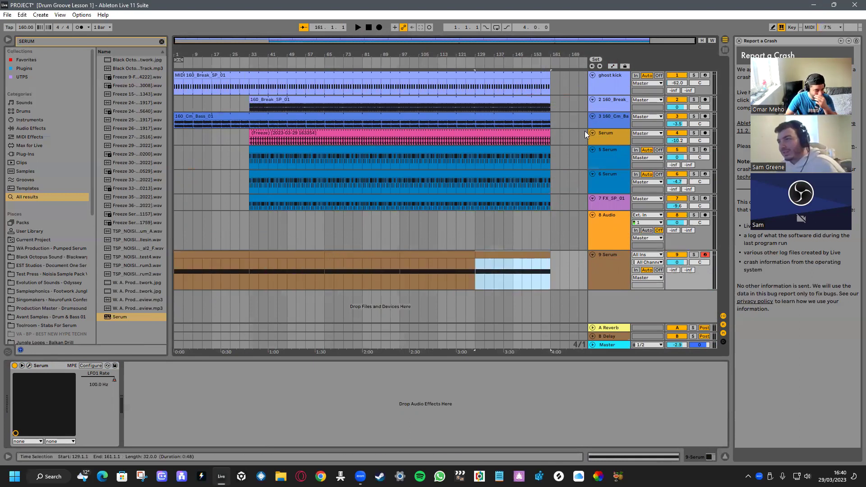
Add an Auto Filter to the 160_Cm_Bass track and show the automation for its filter frequency
left_click(608, 120)
left_click(56, 41)
type("AUTO")
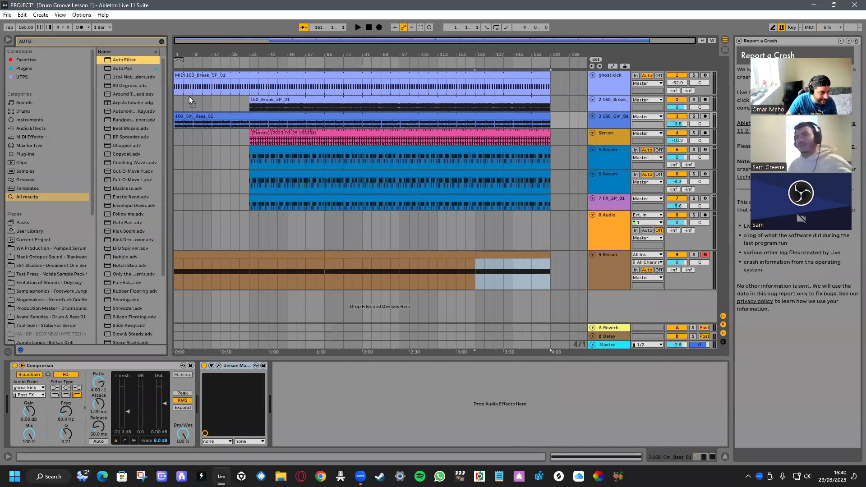
right_click(395, 386)
left_click(401, 390)
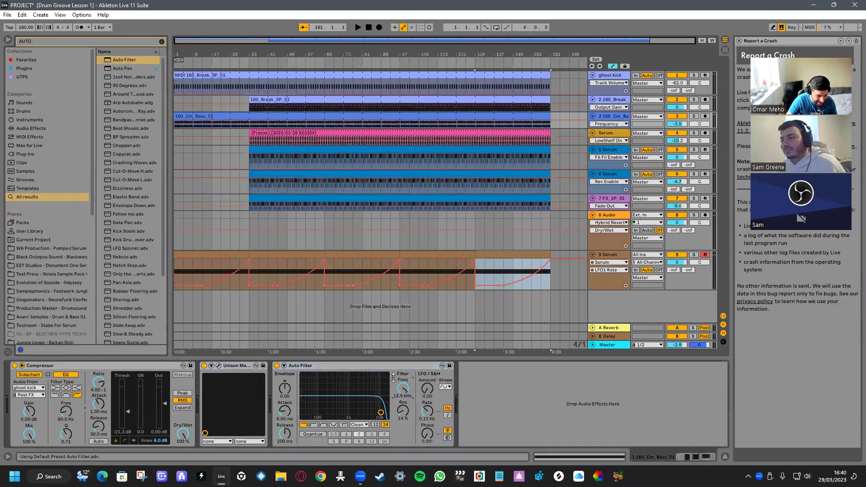
Automate the bass track's Auto Filter frequency to rise from bar 1, play it, and set the filter resonance to 20%
left_click(210, 124)
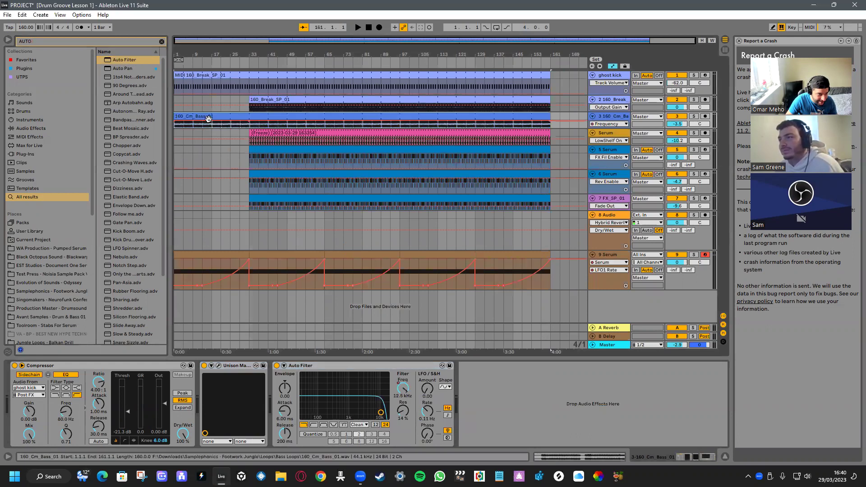
left_click_drag(175, 121, 183, 119)
key("space")
left_click_drag(403, 411, 403, 406)
Try the MS2 and SMP circuit types on the bass track's Auto Filter while replaying the intro from bar 1
left_click(360, 435)
left_click(359, 424)
left_click(366, 437)
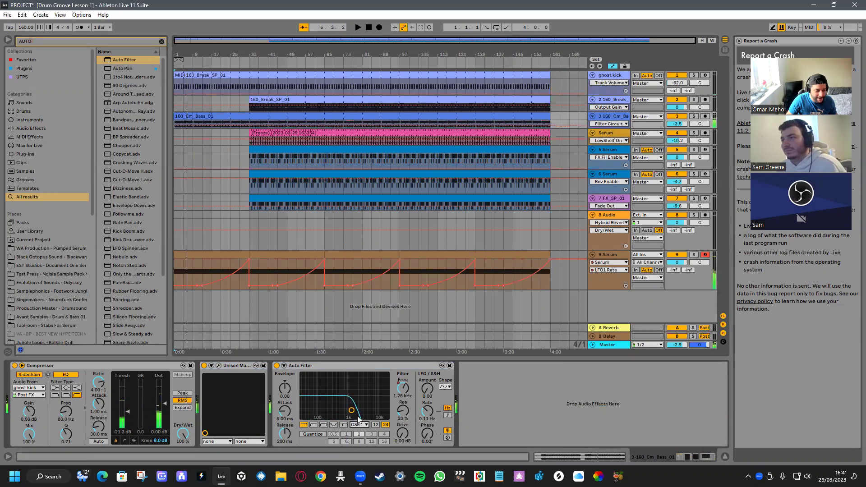
left_click(363, 425)
left_click(361, 432)
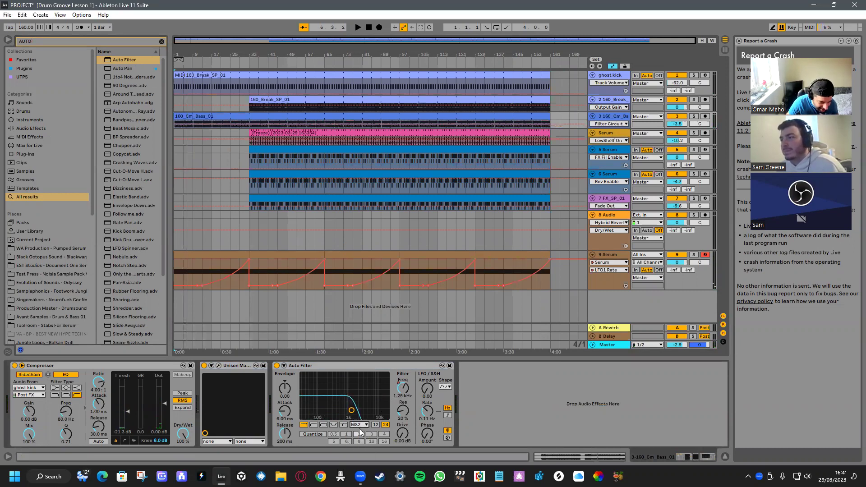
key("space")
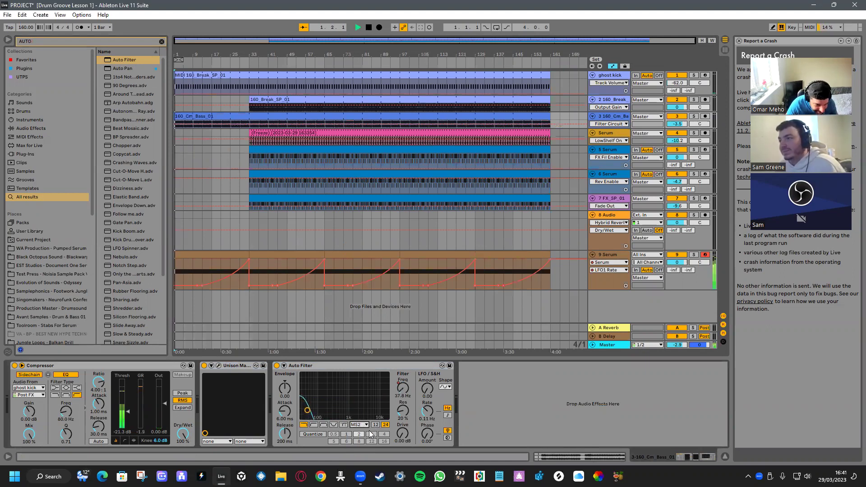
left_click(361, 426)
left_click(364, 455)
left_click(361, 426)
left_click(357, 445)
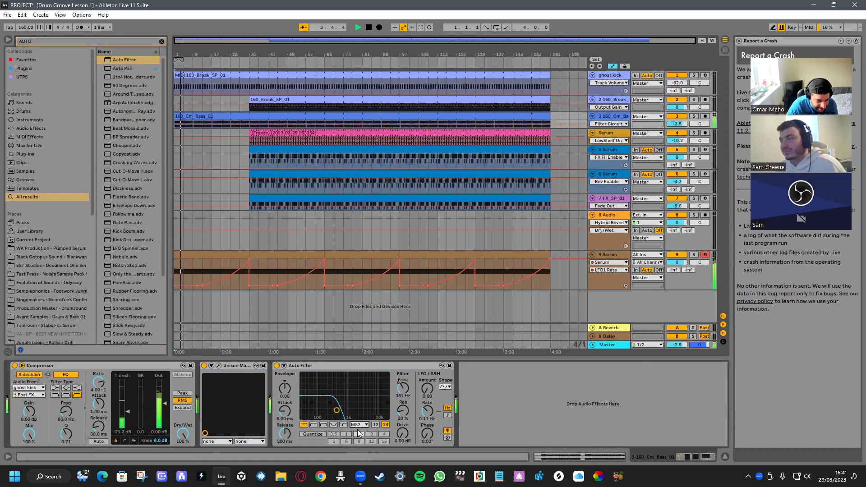
left_click(360, 426)
left_click(356, 452)
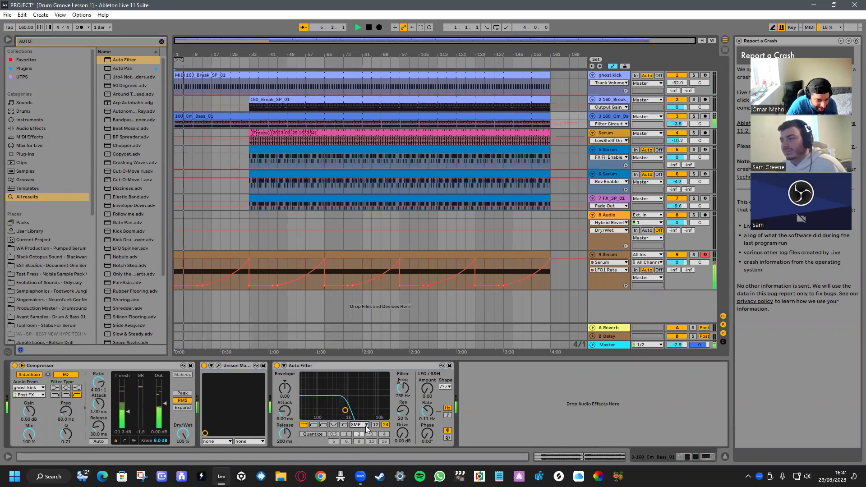
Set the Auto Filter circuit to PRO, lower its resonance to 18% and stop playback
left_click(364, 425)
left_click(359, 459)
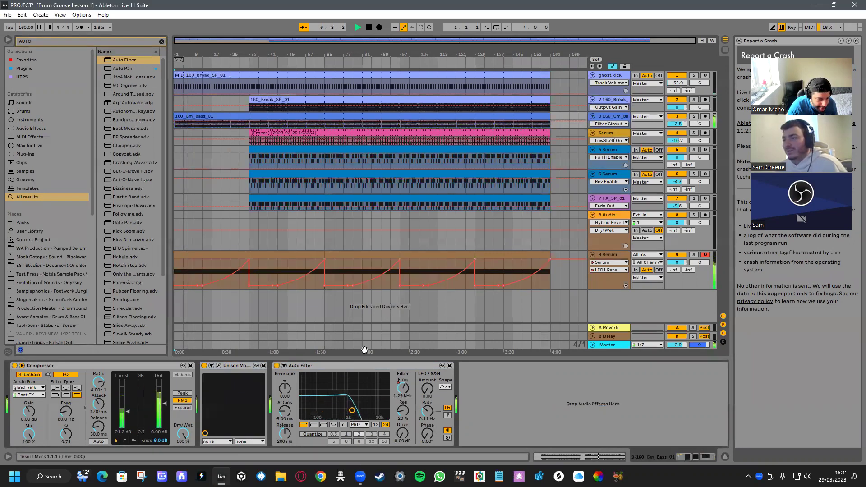
left_click(403, 411)
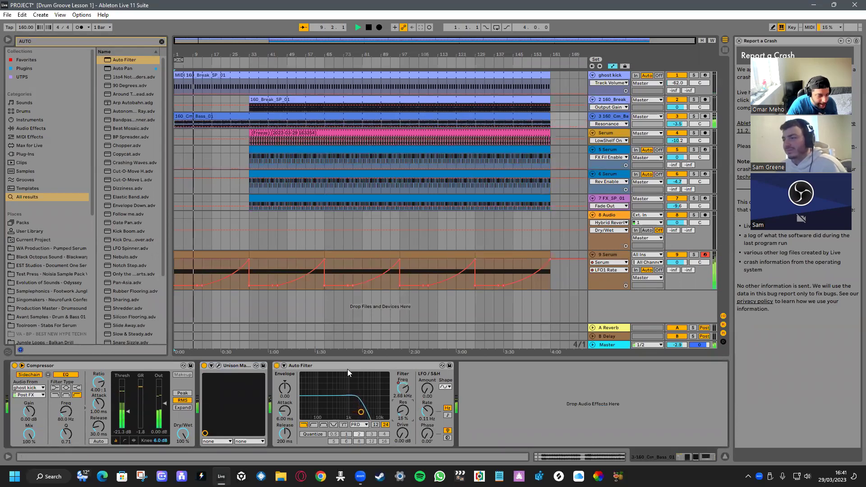
left_click(352, 357)
key("space")
Clear the browser search and open the FX one-shots folder of the Samplephonics Footwork Jungle pack
left_click(143, 41)
double_click(142, 41)
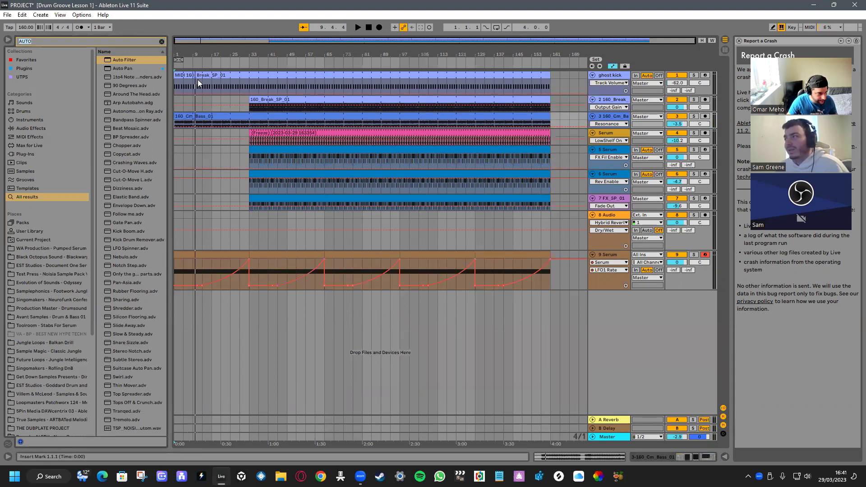
left_click(71, 249)
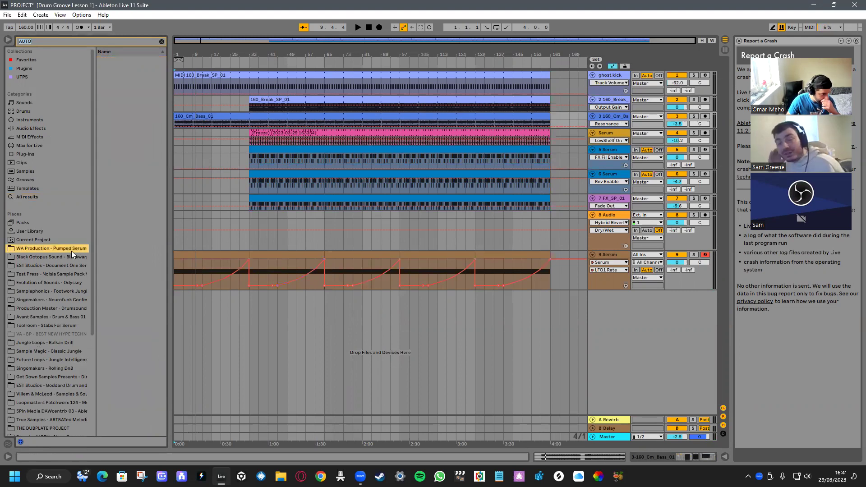
left_click(162, 42)
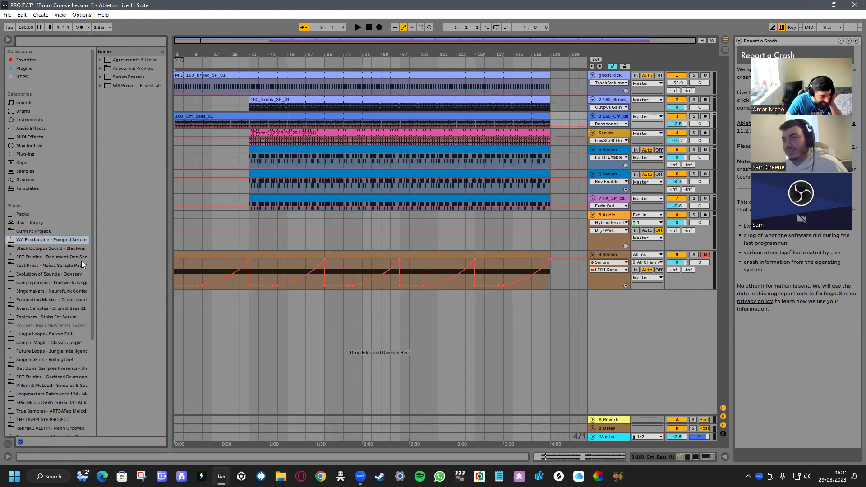
left_click(79, 280)
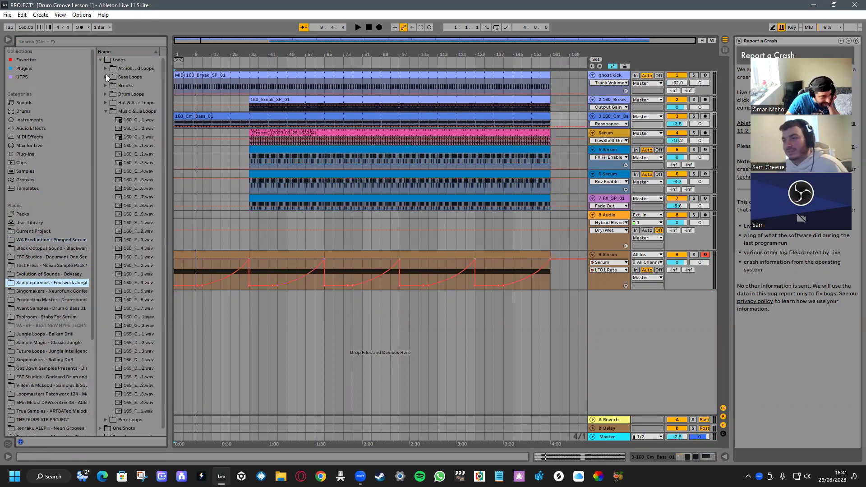
left_click(105, 111)
left_click(101, 128)
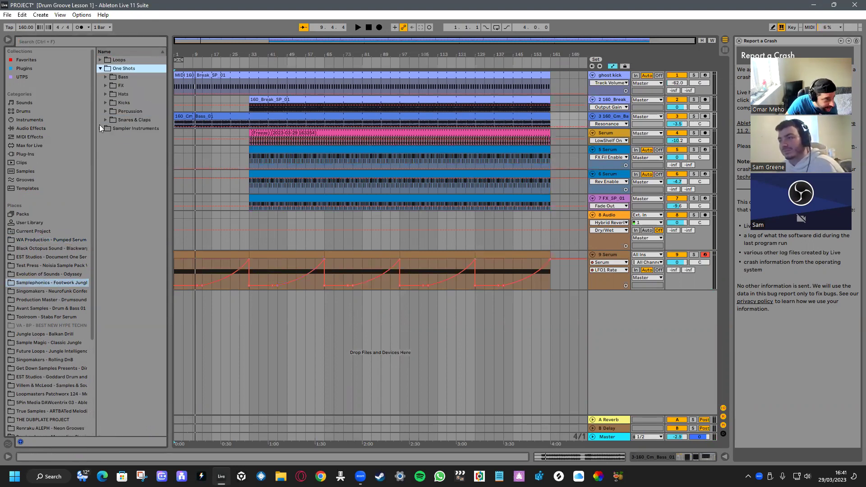
left_click(108, 84)
left_click(107, 93)
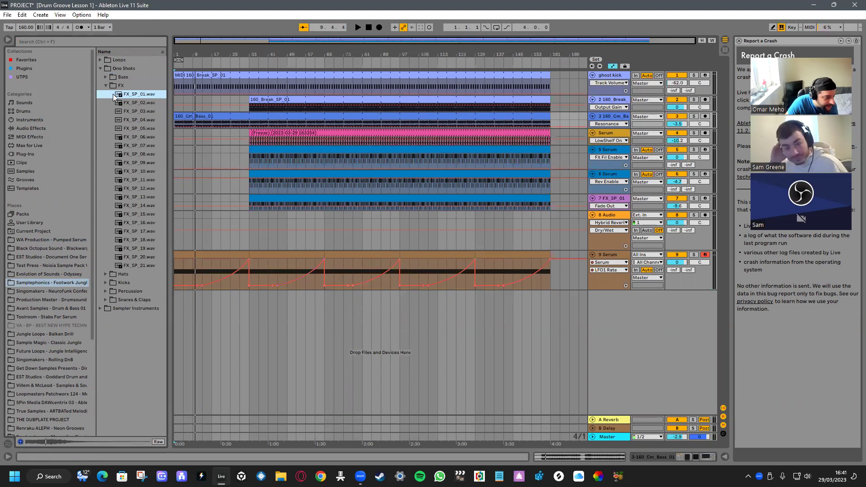
Place FX_SP_01 on a new audio track at bar 25 and stretch it to 8 bars so it ends at bar 33
left_click_drag(120, 97, 235, 295)
double_click(235, 294)
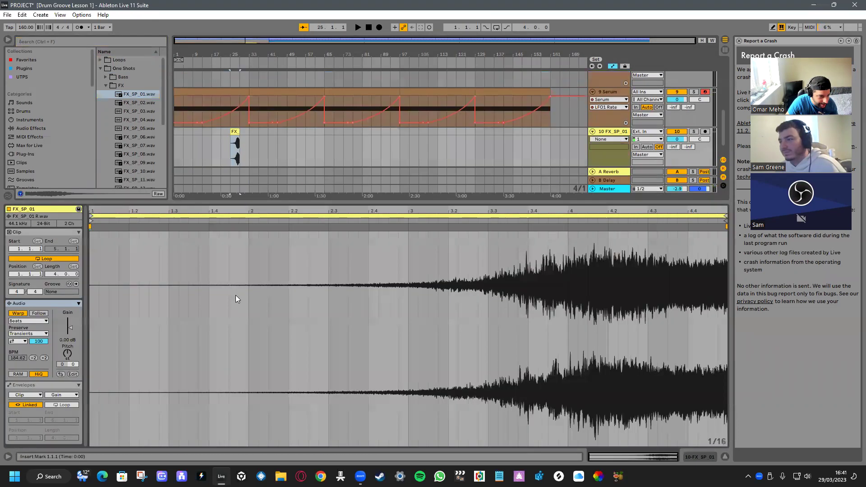
left_click(44, 358)
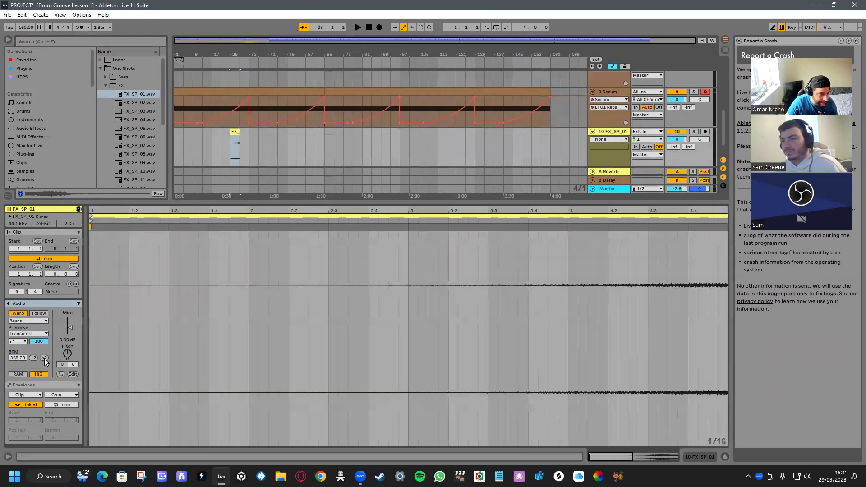
mouse_move(239, 130)
left_mouse_down()
mouse_move(257, 131)
mouse_move(250, 135)
left_mouse_up()
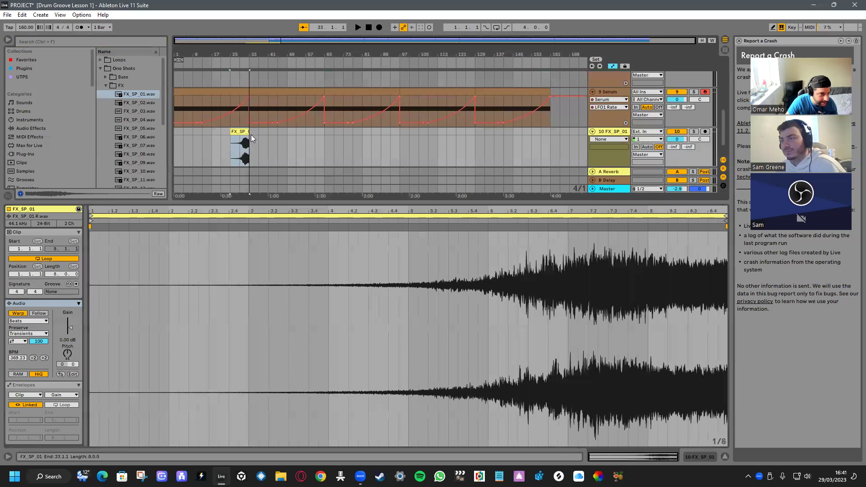
Play the riser from bar 25, save the project and lower the riser track's volume to -10.9 dB
left_click(229, 146)
key("space")
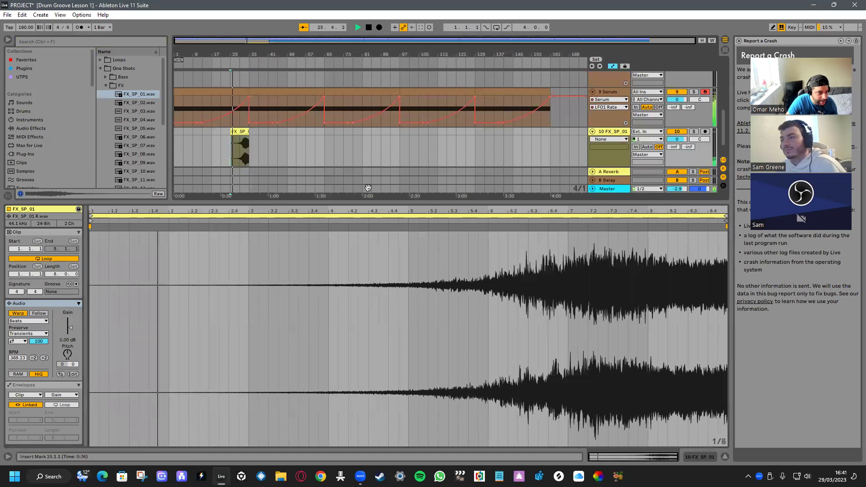
key("ctrl+alt+l")
key("ctrl+s")
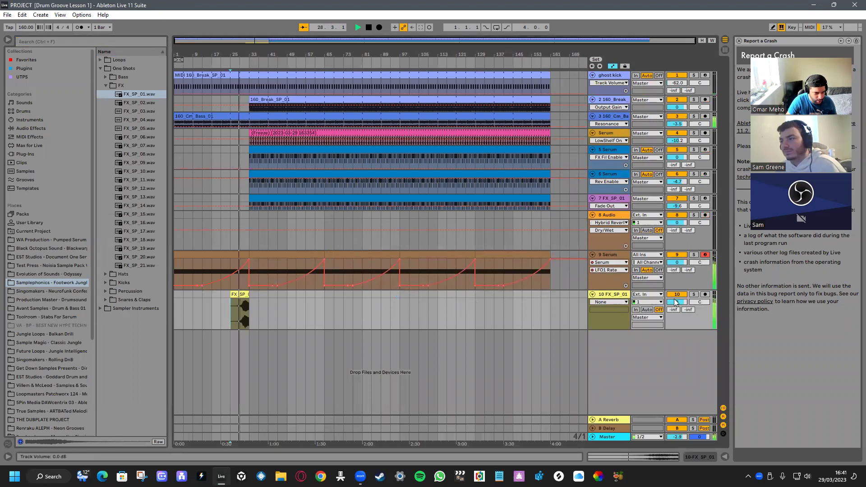
left_click_drag(677, 302, 678, 311)
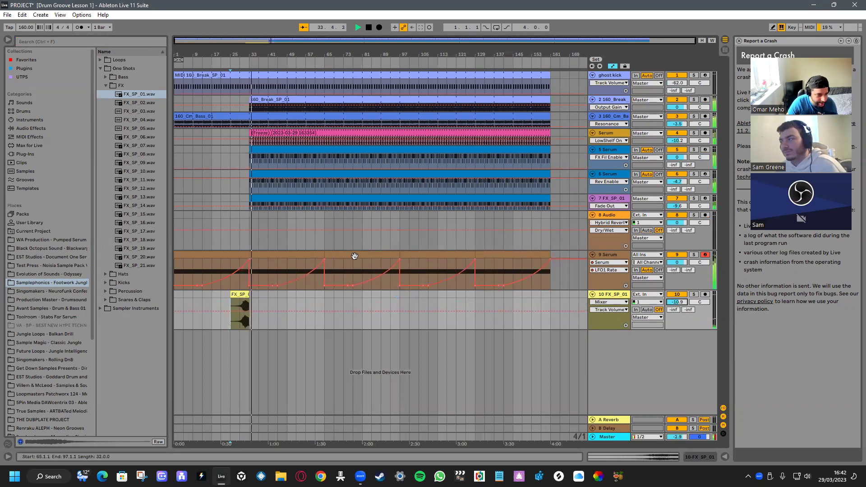
key("space")
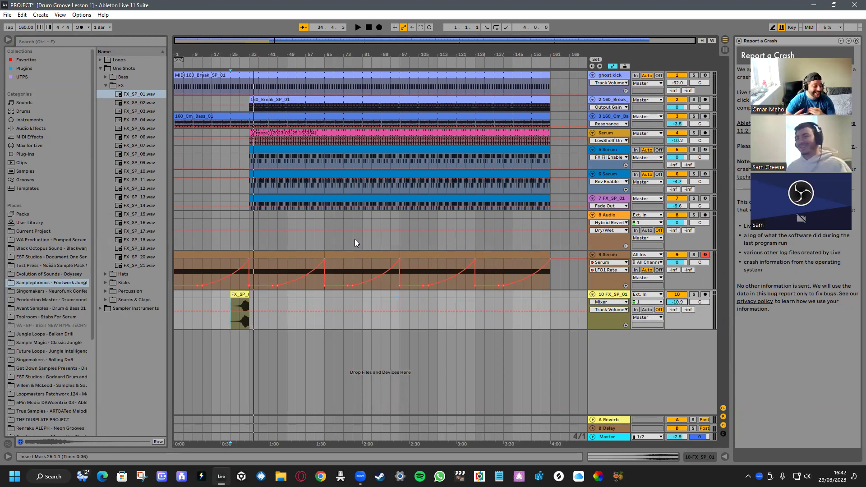
Delete the riser clip from track 10 and search all browser results for "CYMB"
left_click(243, 311)
key("Delete")
left_click(112, 41)
type("VY")
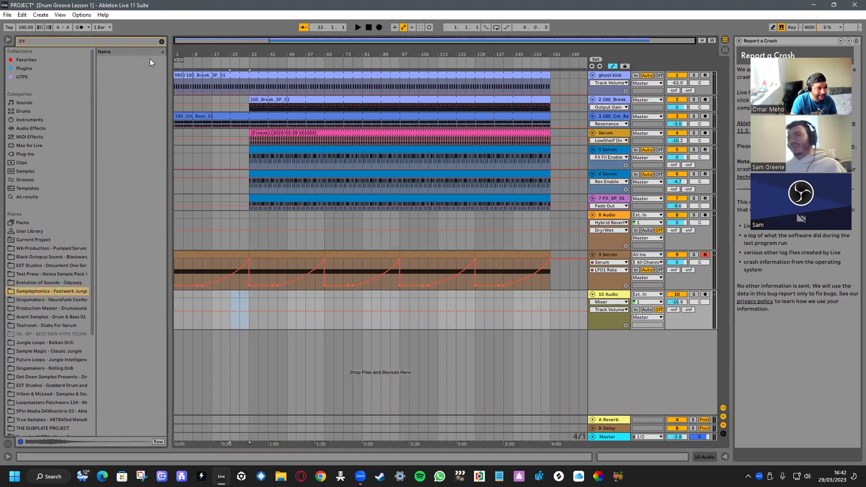
key("BackSpace")
key("BackSpace")
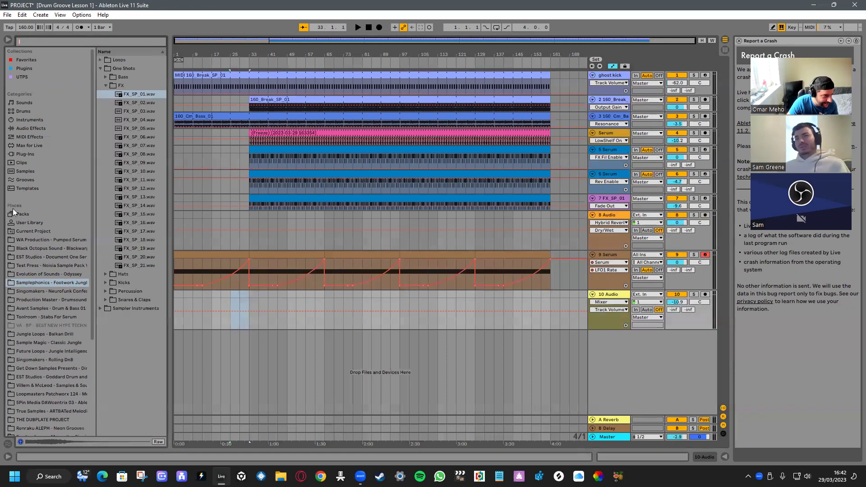
type("cYM")
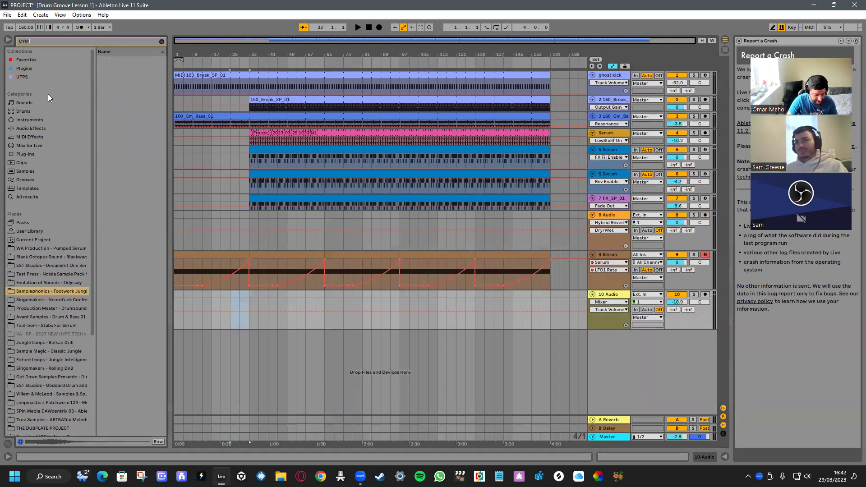
left_click(36, 197)
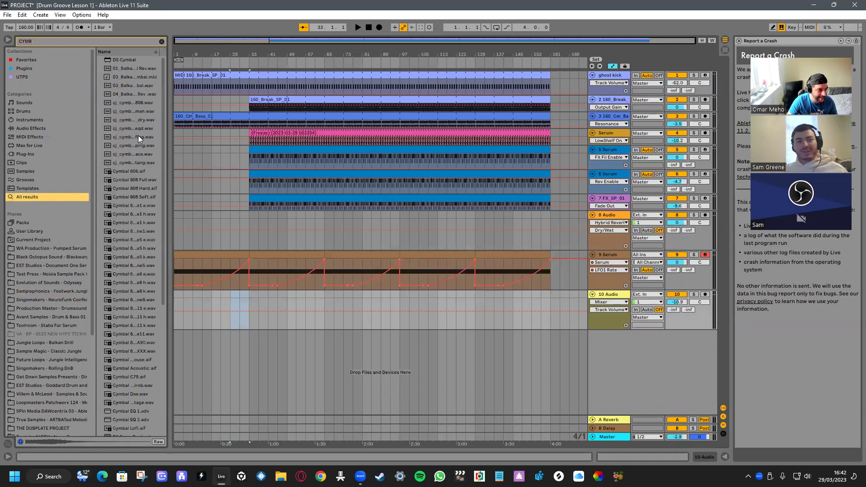
Audition cymbal sounds from the search results, including DS Cymbal and Cymbal 606.aif
left_click(132, 60)
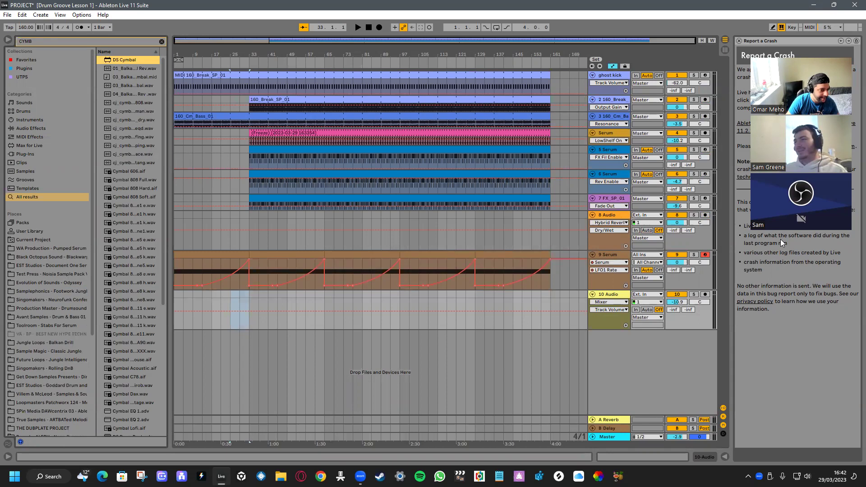
left_click(662, 203)
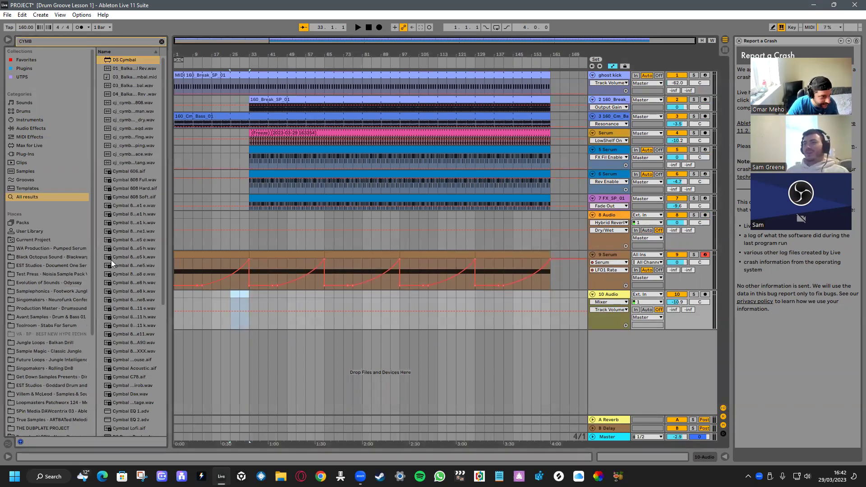
left_click(136, 171)
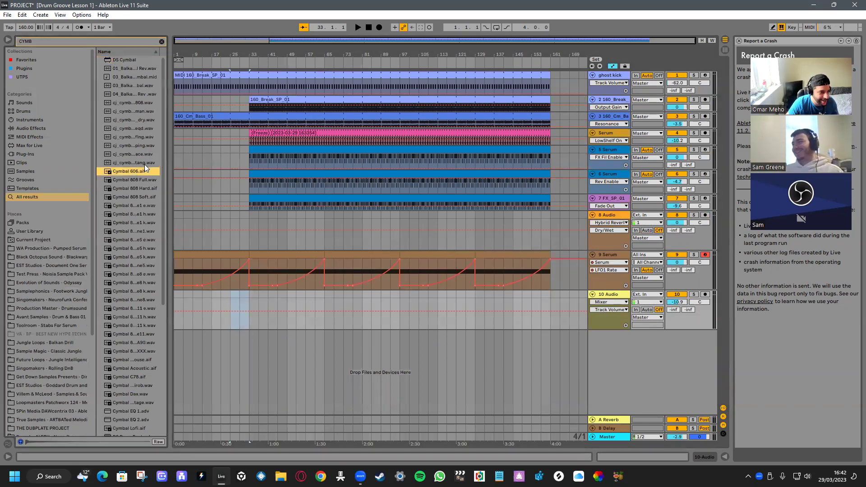
left_click(142, 162)
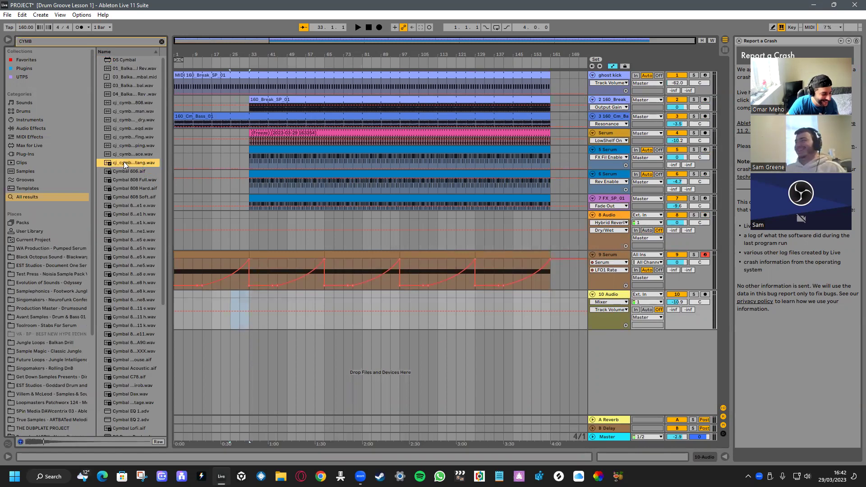
left_click(119, 172)
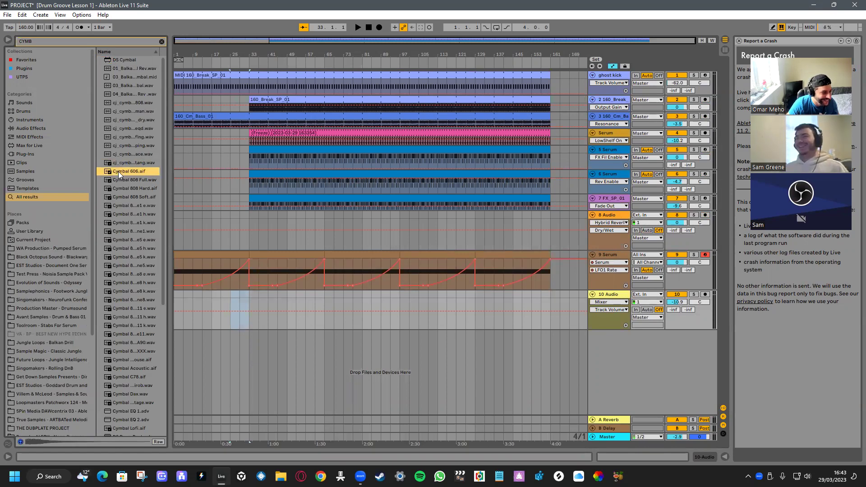
Place the 01_Balkan Drill 140bpm Cymbal Rev sample on track 10 from bar 25 to bar 33
left_click(119, 68)
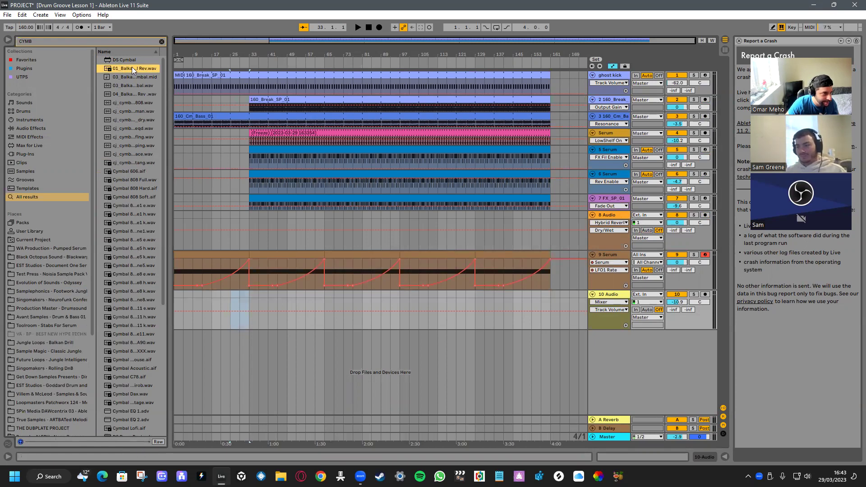
left_click_drag(134, 68, 230, 301)
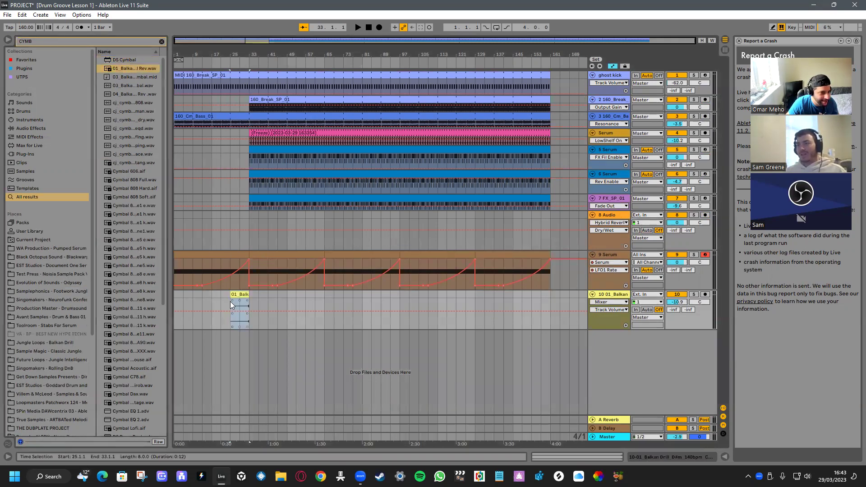
left_click(230, 324)
scroll(231, 324, "up", 6)
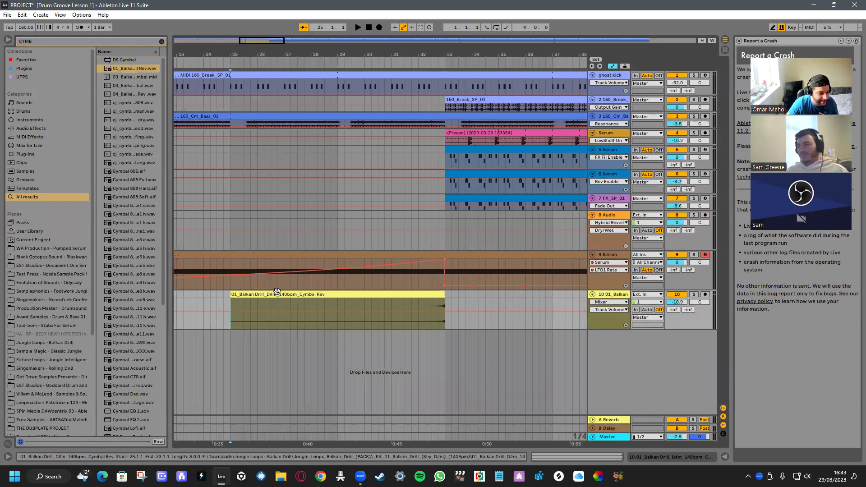
Inspect the reversed cymbal clip's waveform, then play the arrangement from bar 25 to hear it leading into bar 33
double_click(253, 316)
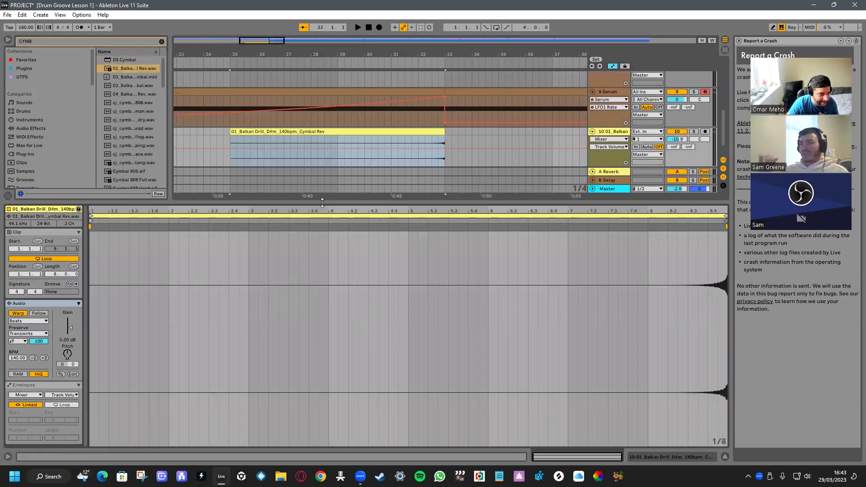
left_click_drag(322, 203, 311, 397)
left_click(226, 322)
key("space")
key("minus")
key("minus")
key("minus")
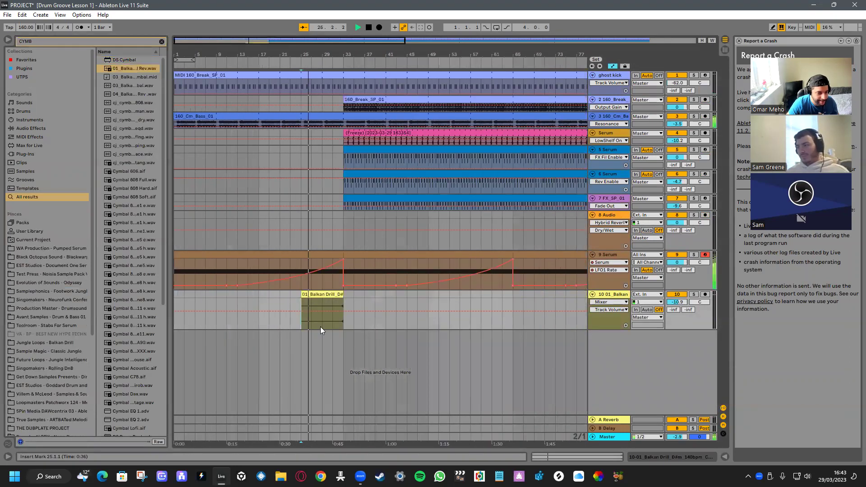
Play the arrangement with the reversed cymbal into bar 33 and hide the automation lanes
key("plus")
key("plus")
key("plus")
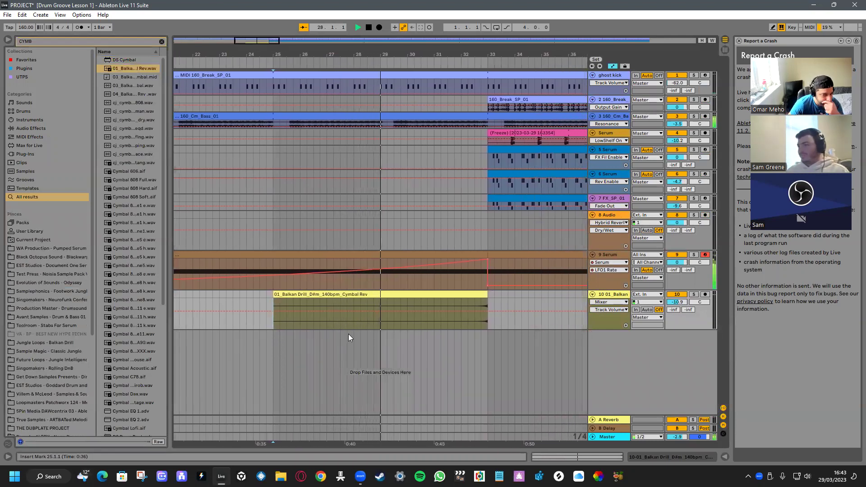
key("space")
left_click(607, 67)
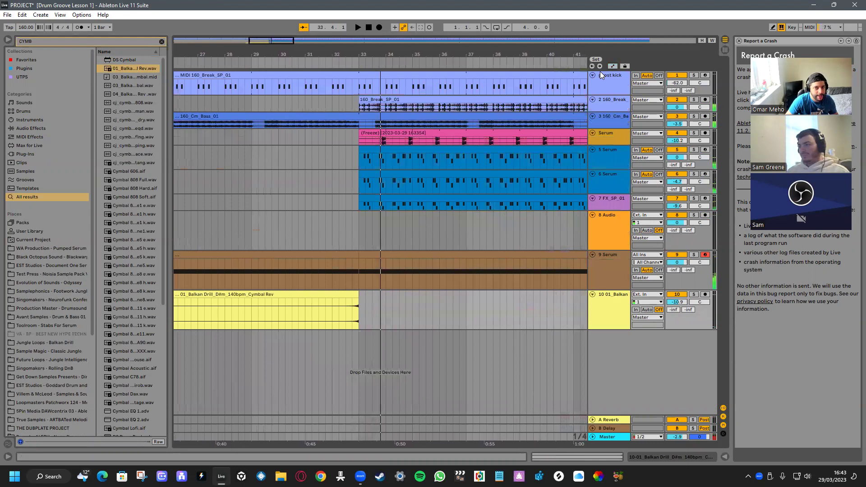
Extend the reversed cymbal clip on track 10 to 16 bars and move it to span bar 17 to bar 33
left_click(221, 313)
scroll(226, 306, "up", 2)
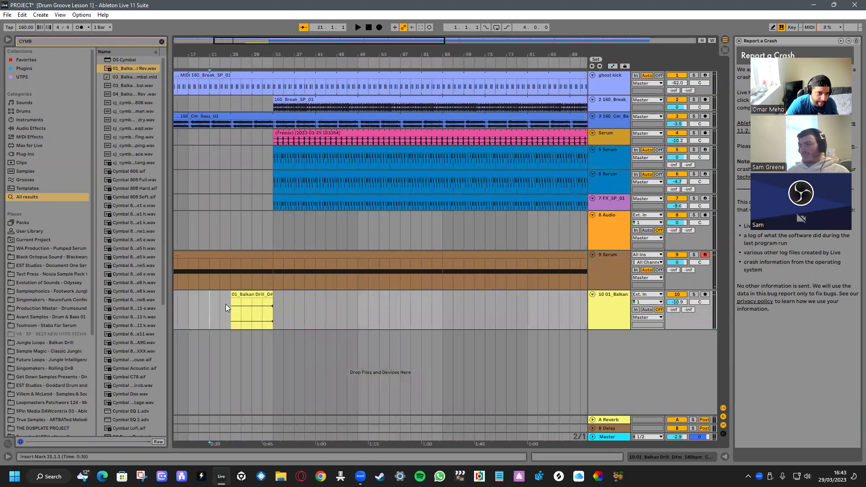
double_click(243, 295)
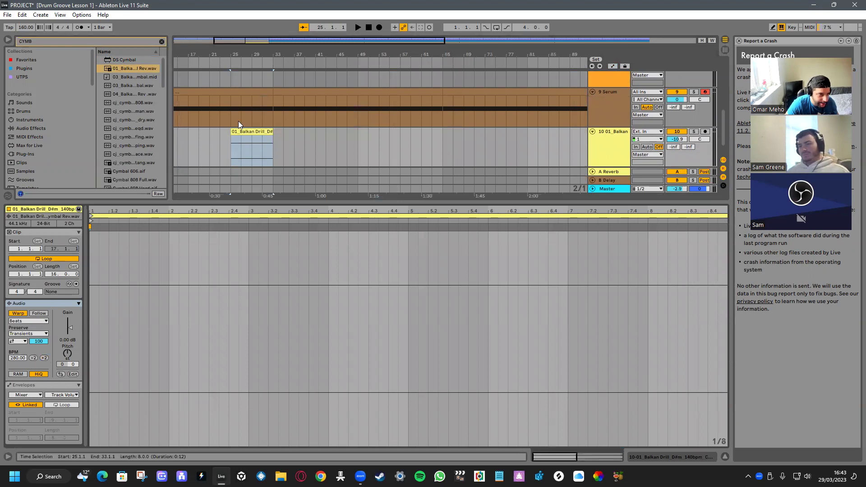
left_click_drag(247, 130, 235, 130)
mouse_move(295, 135)
left_mouse_down()
mouse_move(358, 135)
mouse_move(295, 138)
left_mouse_up()
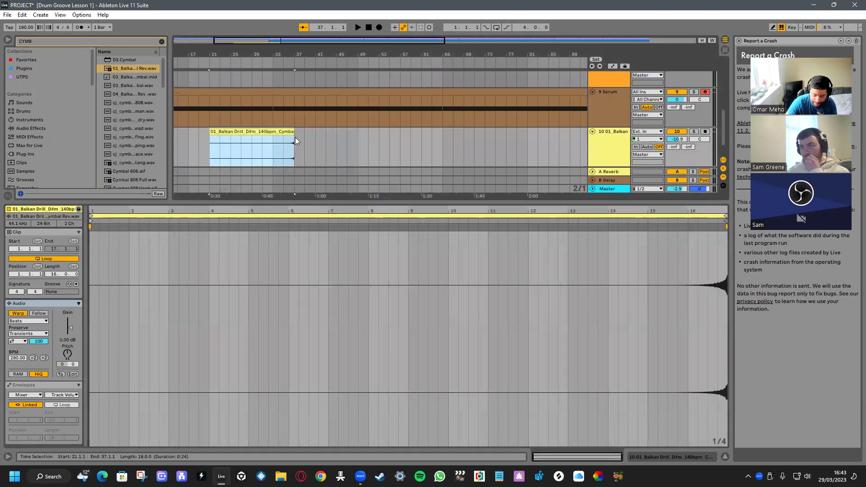
key("Left")
key("Left")
key("Left")
key("Left")
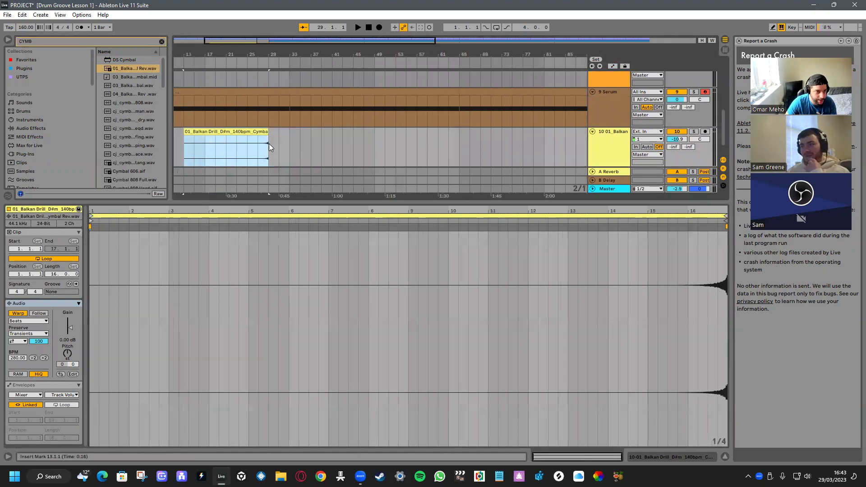
key("Right")
key("Right")
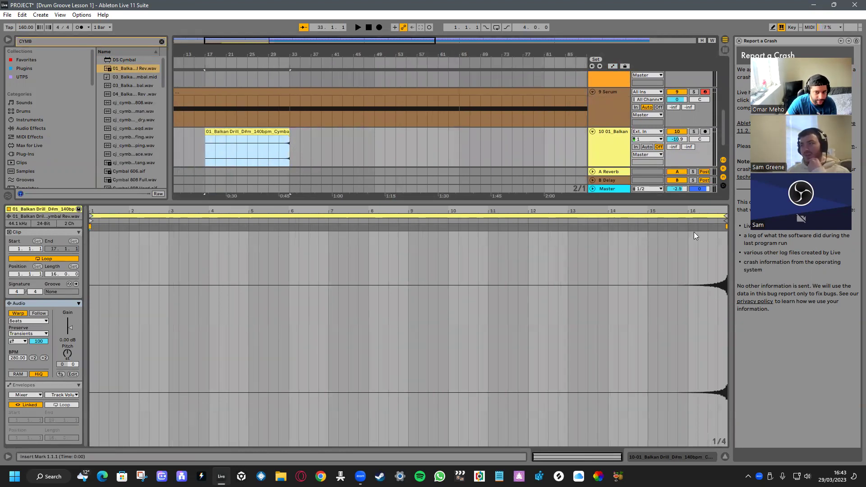
Duplicate the 16-bar reversed cymbal clip at bar 33, play the transition from bar 29 and save the set
key("ctrl+d")
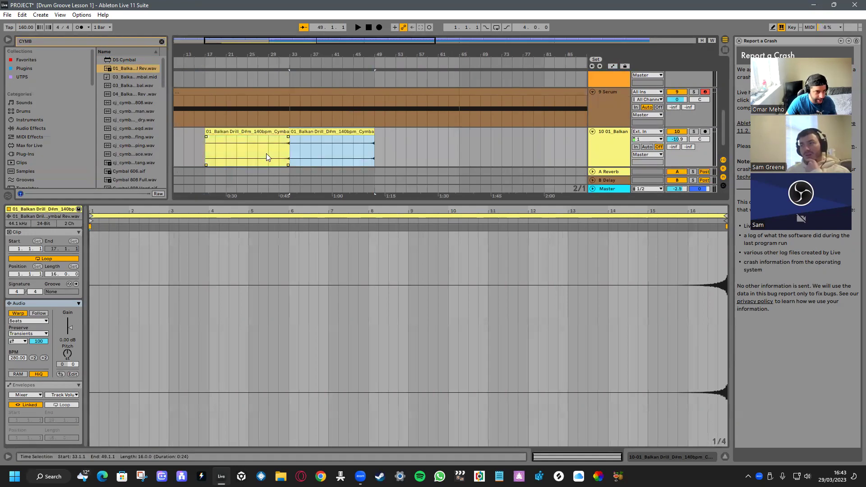
left_click(268, 156)
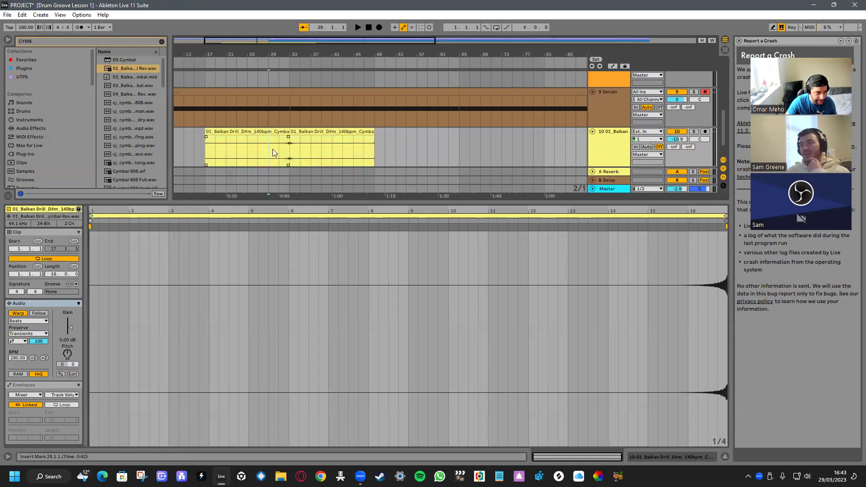
scroll(272, 149, "left", 3)
key("space")
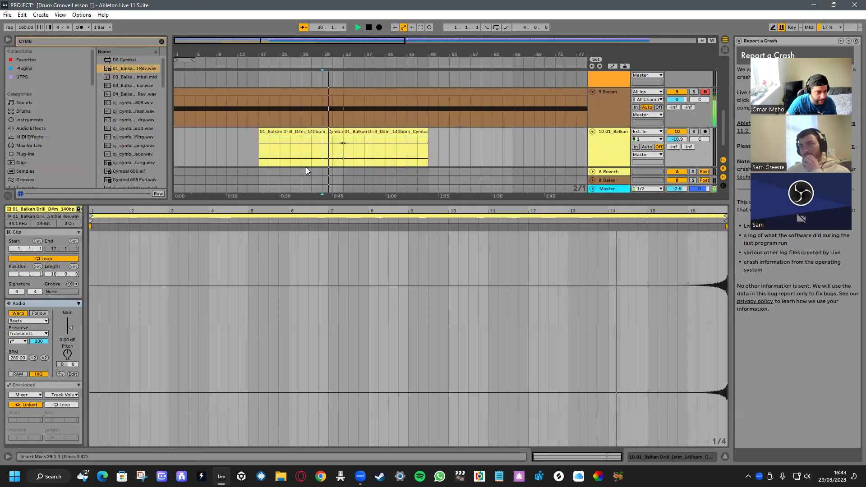
double_click(275, 202)
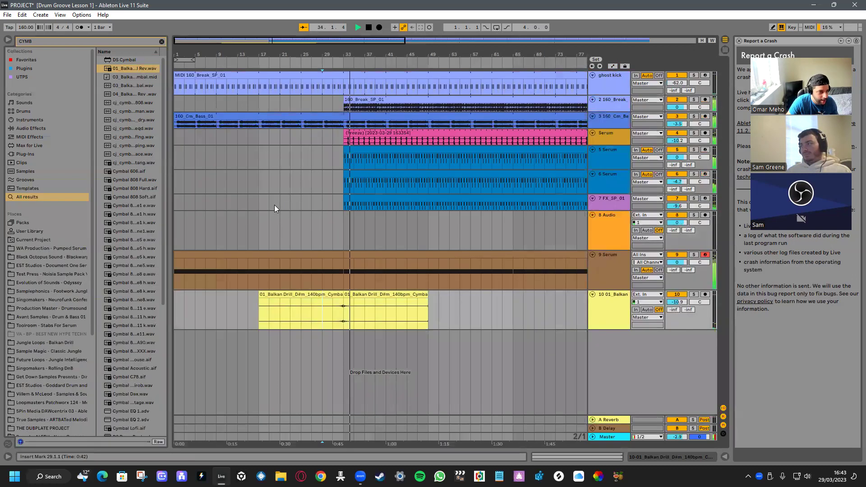
key("space")
key("ctrl+s")
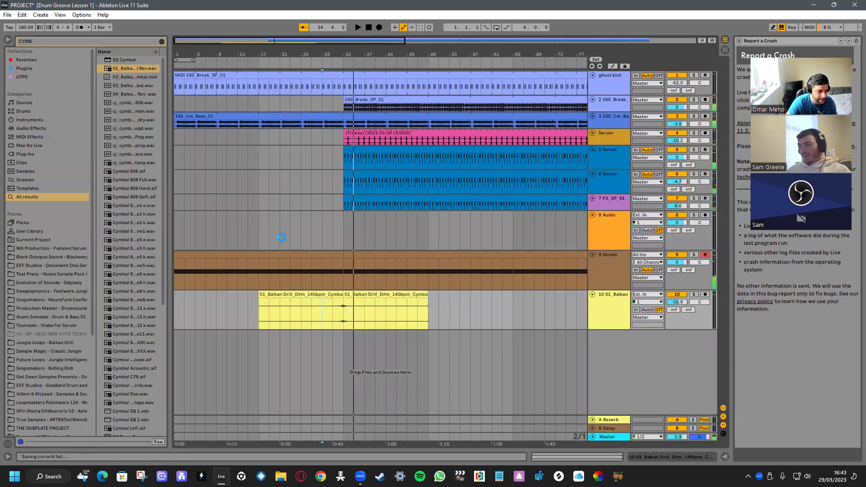
Undo the duplication, moves and extension of the cymbal clip, including its placement, leaving track 10 empty
double_click(168, 204)
left_click(176, 292)
double_click(177, 293)
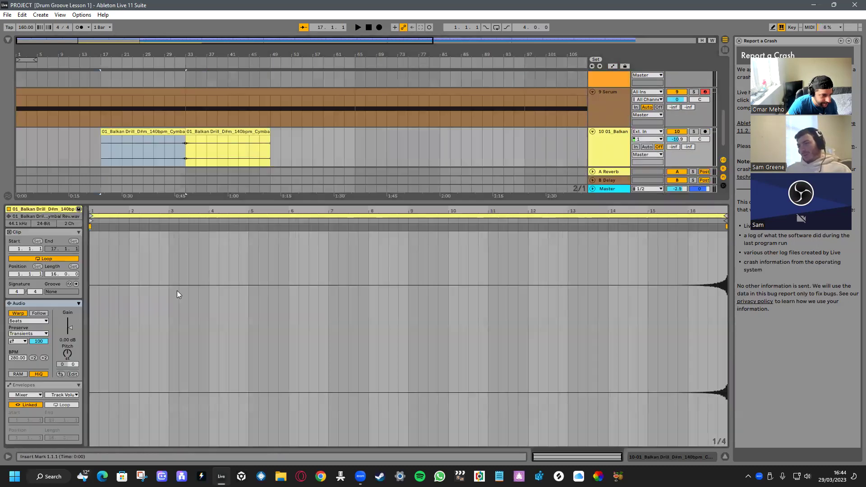
key("ctrl+z")
key("ctrl+z")
key("ctrl+z")
key("ctrl+z")
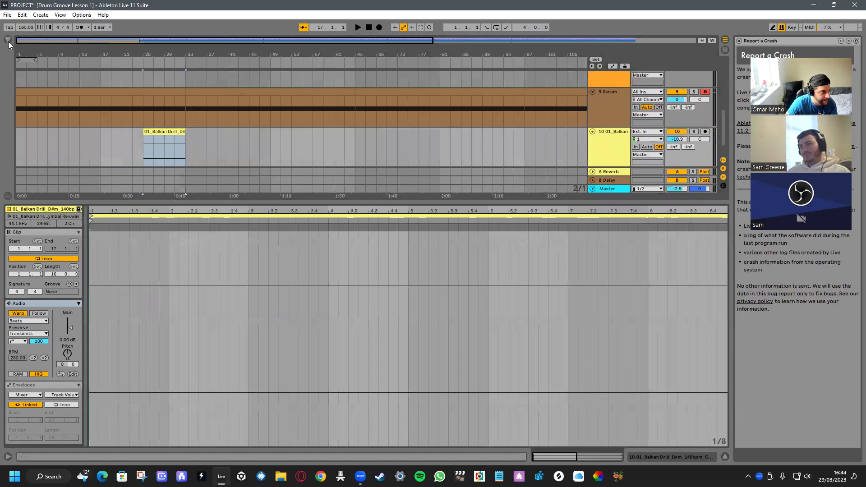
key("ctrl+z")
key("ctrl+alt+l")
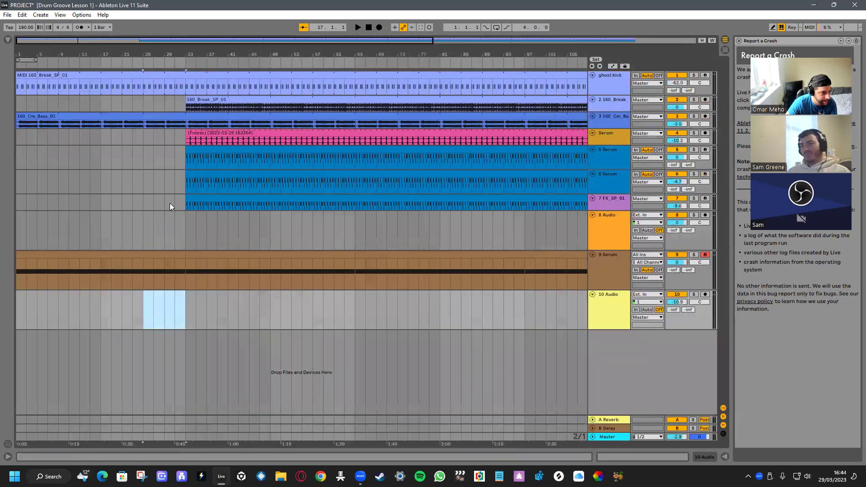
Audition the Balkan Drill and cj_cymbal_one_shot_live samples, widening the browser to show the full file names
left_click(8, 41)
left_click(113, 79)
left_click(129, 85)
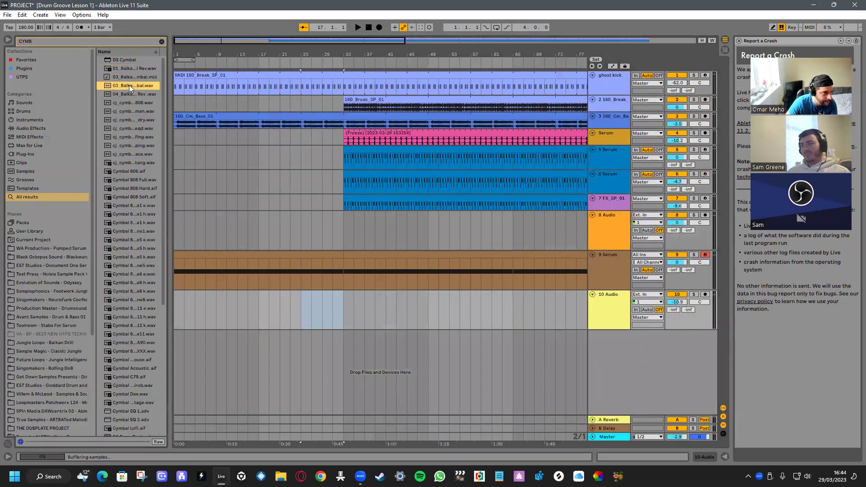
left_click(132, 94)
left_click(132, 103)
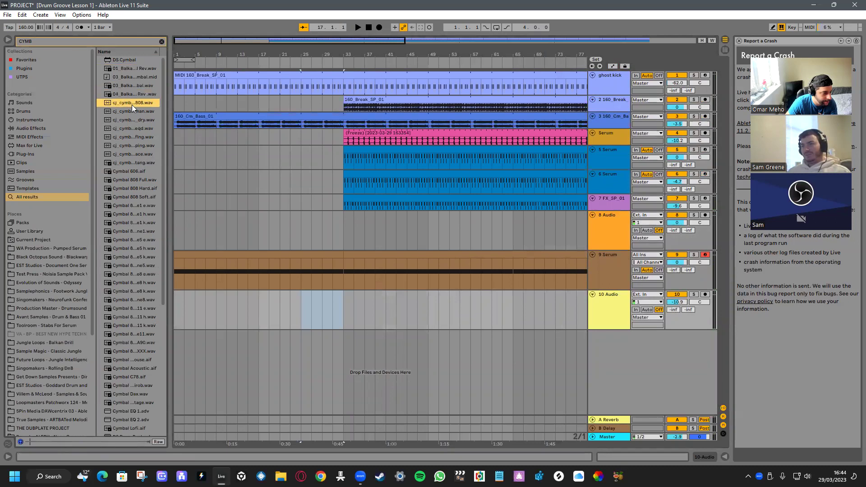
left_click(130, 111)
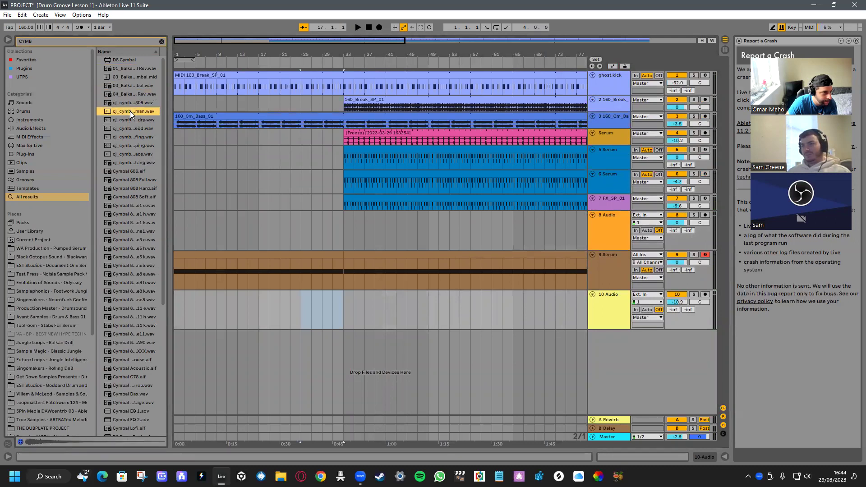
left_click(129, 121)
left_click_drag(171, 137, 276, 135)
left_click(190, 128)
left_click(201, 136)
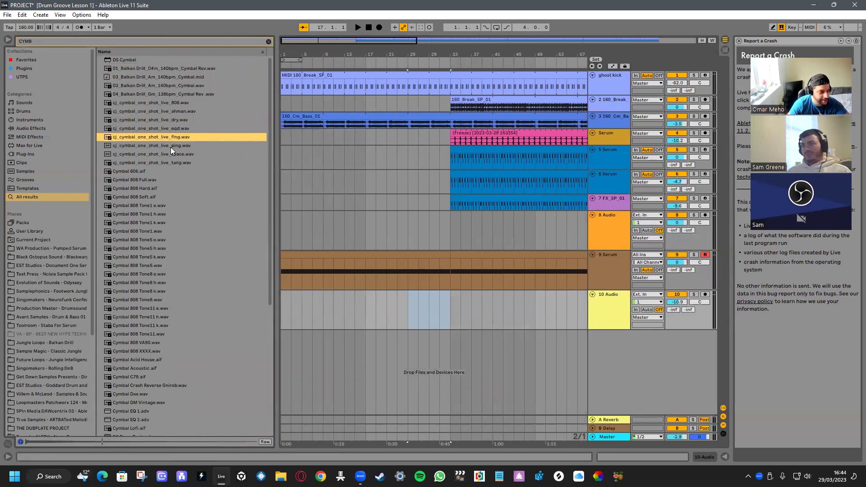
left_click(171, 147)
left_click(171, 154)
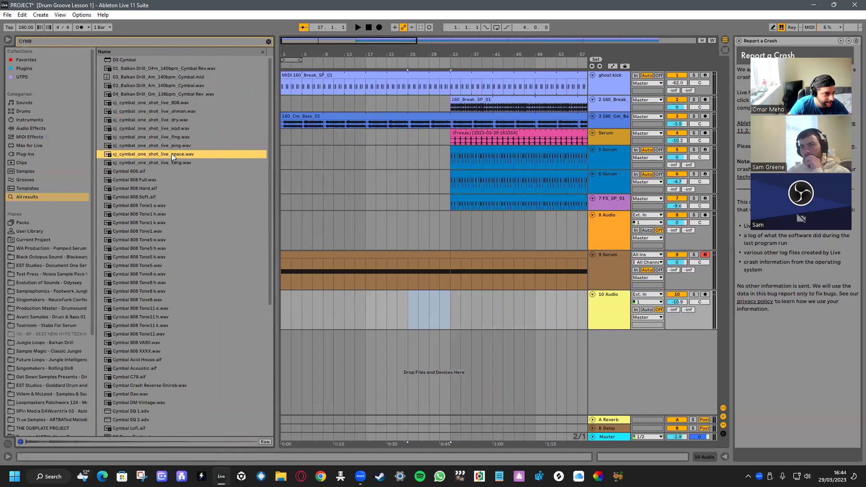
left_click(174, 163)
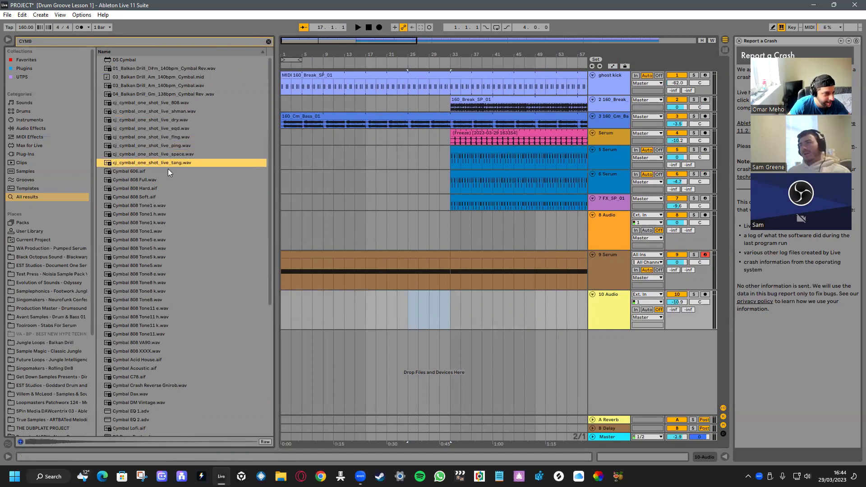
Audition Cymbal 606.aif and the Cymbal 808 samples, comparing Full, Hard, Soft and Tone1 and returning to Cymbal 808 Soft.aif
left_click(168, 171)
left_click(166, 179)
left_click(163, 172)
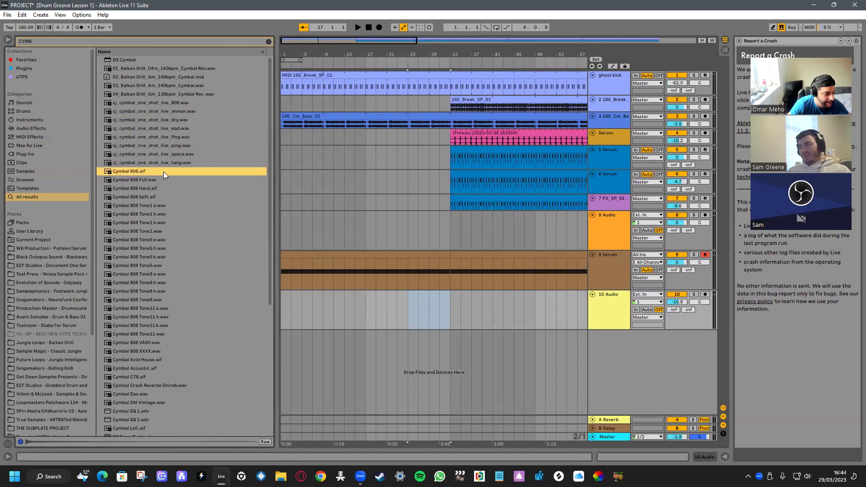
left_click(165, 180)
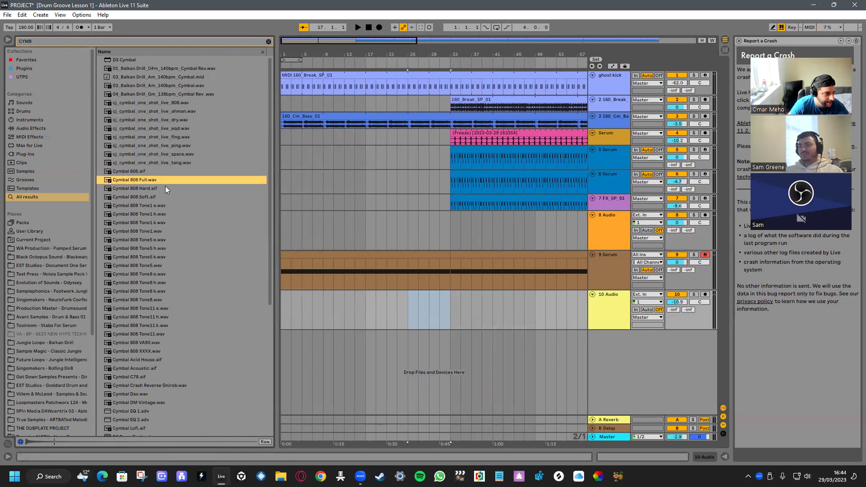
left_click(165, 188)
left_click(154, 195)
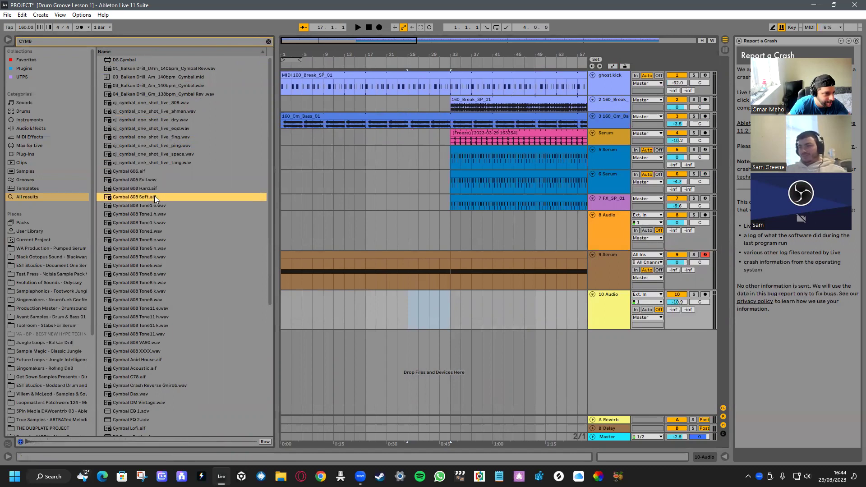
left_click(156, 206)
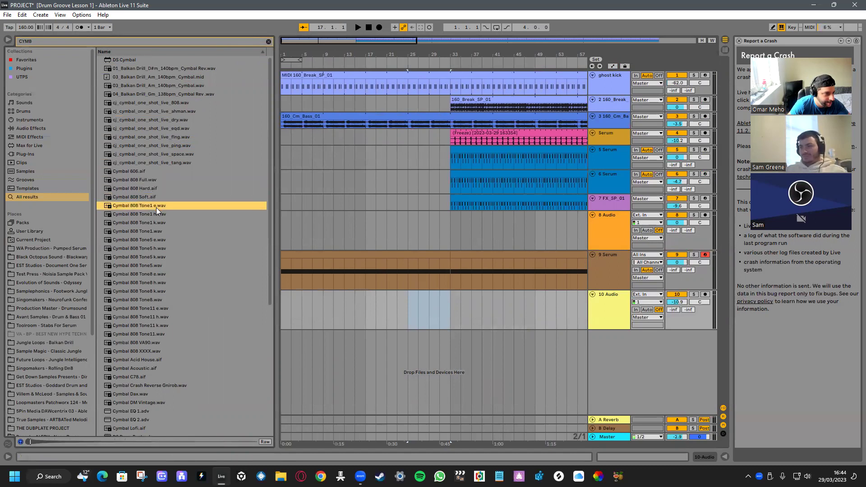
left_click(157, 215)
left_click(154, 197)
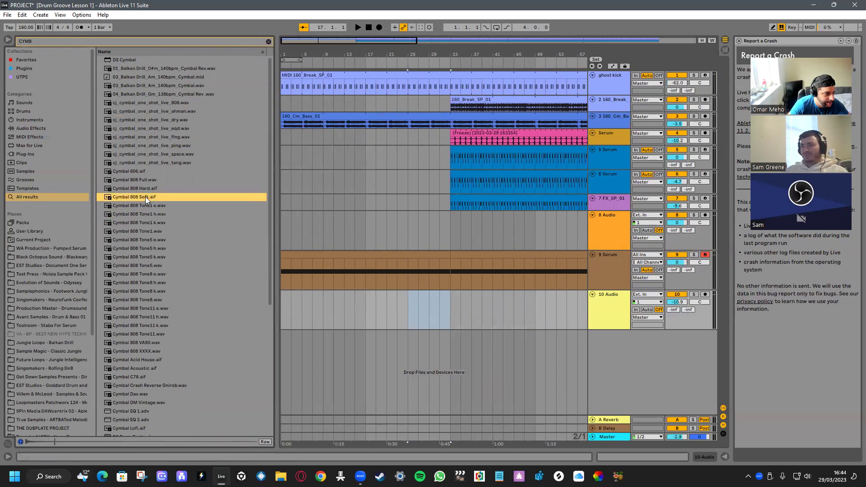
Place Cymbal 808 Soft.aif reversed on track 10 from bar 31 to 33, add a forward copy at bar 33, and save the set
left_click_drag(139, 197, 438, 311)
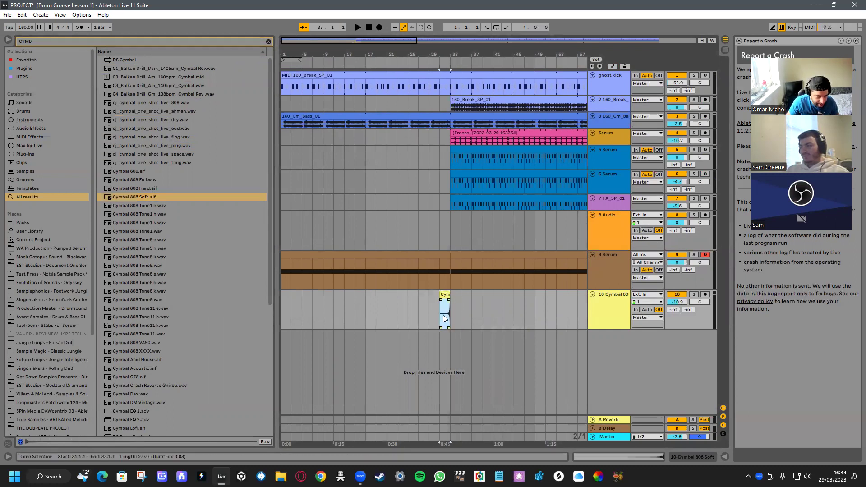
left_click(444, 294)
key("ctrl+d")
key("r")
left_click(435, 313)
key("space")
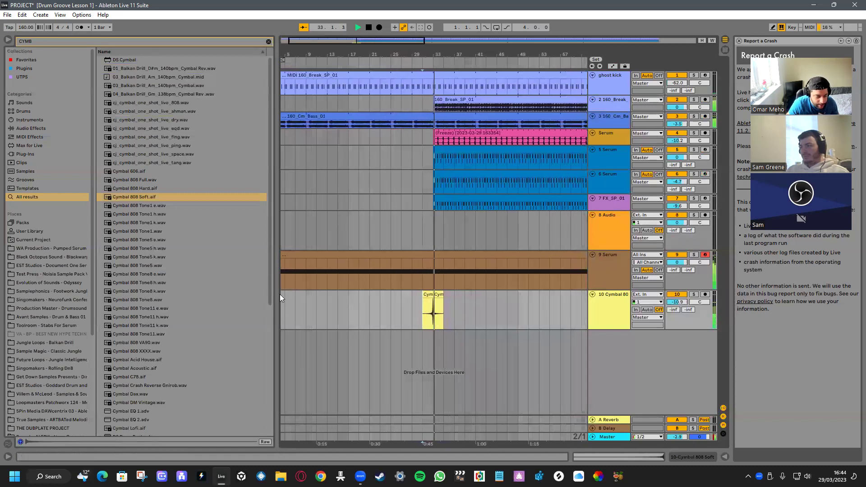
key("space")
key("ctrl+s")
Switch track 10 to split stereo panning and play the cymbal swell from bar 31
right_click(700, 302)
left_click(721, 346)
key("space")
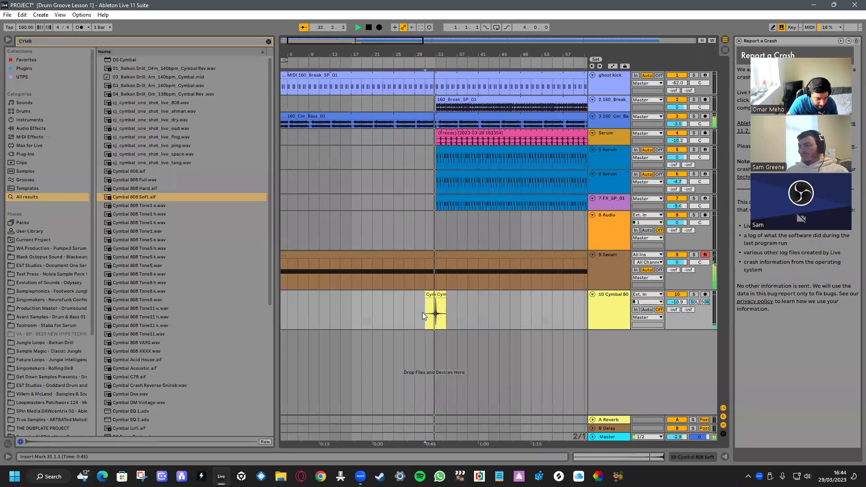
key("space")
Place Cymbal Acid House.aif on a new audio track at bar 33 and set that track's volume to -10.6 dB
left_click(143, 358)
left_click(140, 344)
left_click(143, 357)
left_click_drag(144, 356, 421, 353)
left_click(421, 350)
key("space")
left_click_drag(677, 342, 677, 357)
left_click_drag(677, 342, 677, 343)
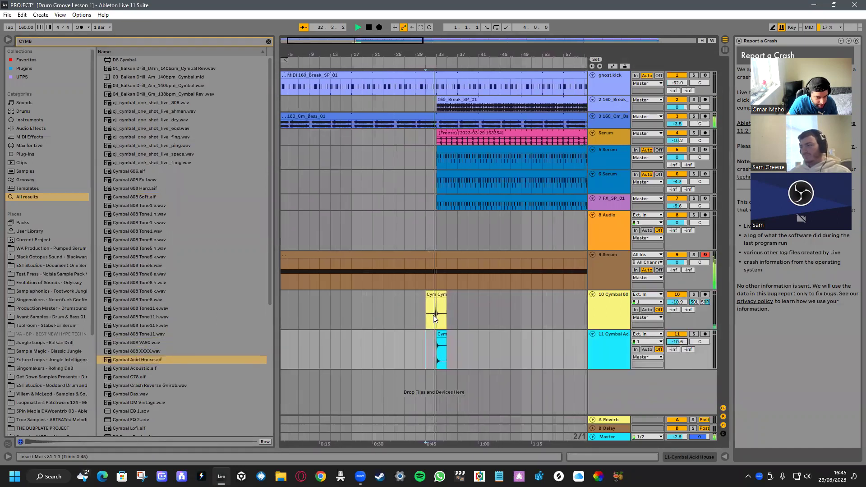
Remove the Cymbal Acid House clip from track 11 and save the set
key("ctrl+z")
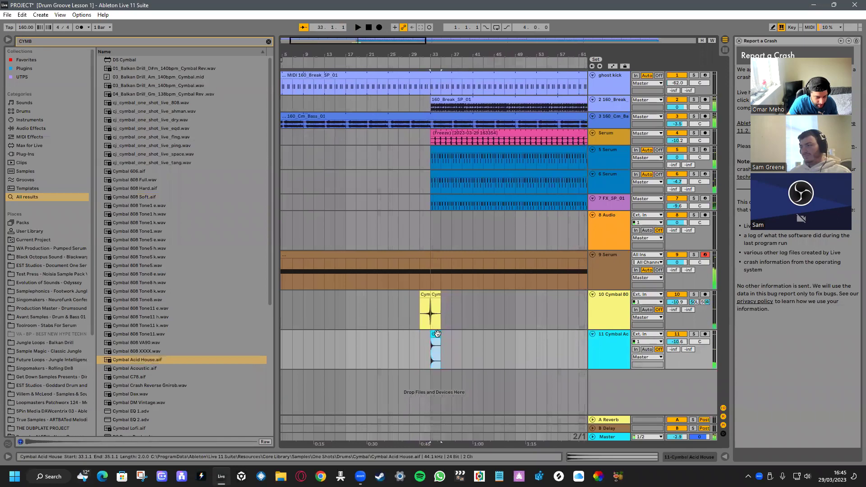
key("ctrl+s")
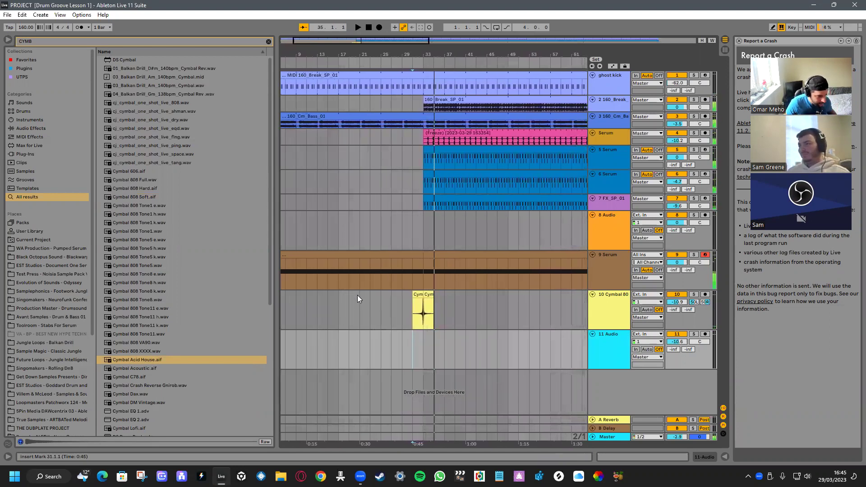
Restart playback from bar 1, clear the cymbal search and hide the browser
left_click(370, 27)
key("space")
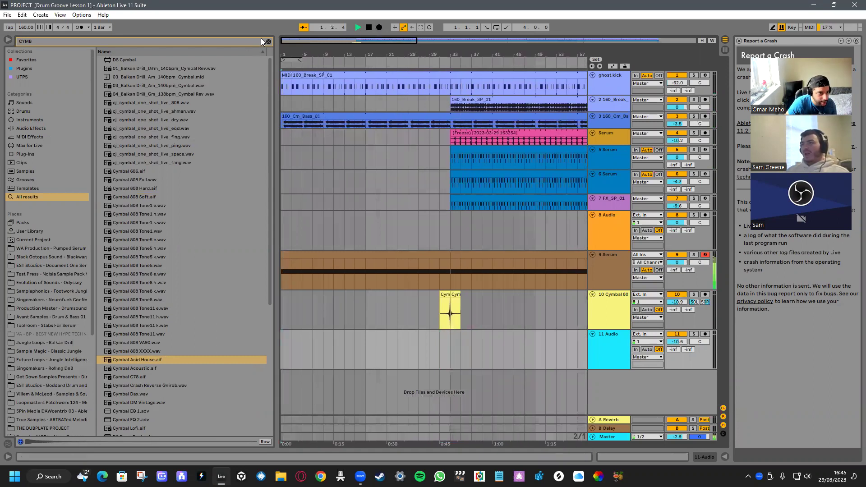
left_click(269, 42)
key("ctrl+alt+b")
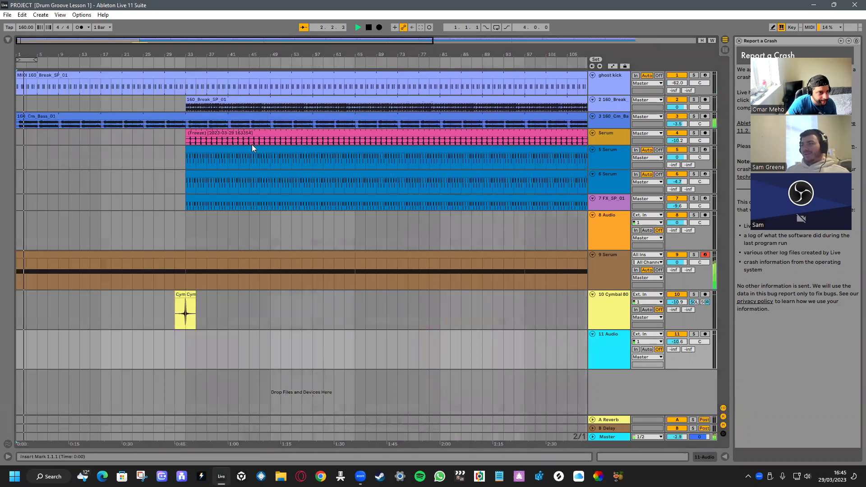
Play the arrangement from bar 31 to hear the cymbal swell lead into the drop at bar 33
left_click(105, 181)
key("space")
left_click(176, 183)
key("space")
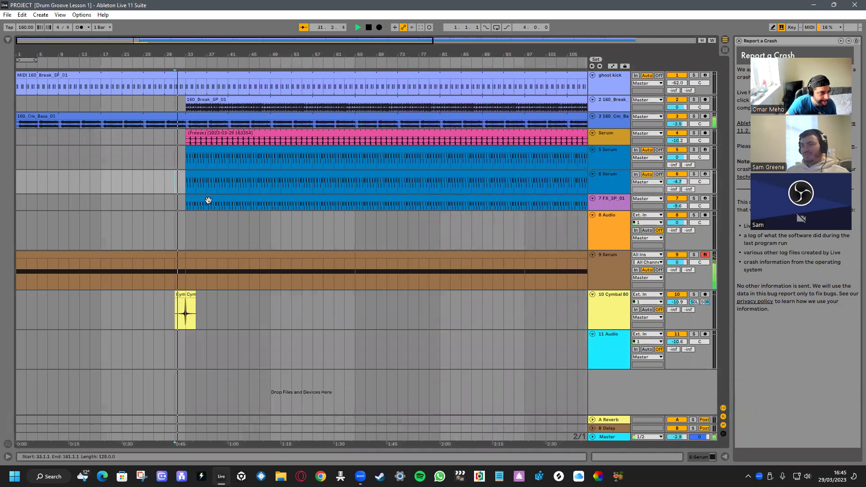
Stop playback and delete the clip content on the two blue Serum tracks and the FX_SP_01 track from bar 33 to bar 65
double_click(613, 283)
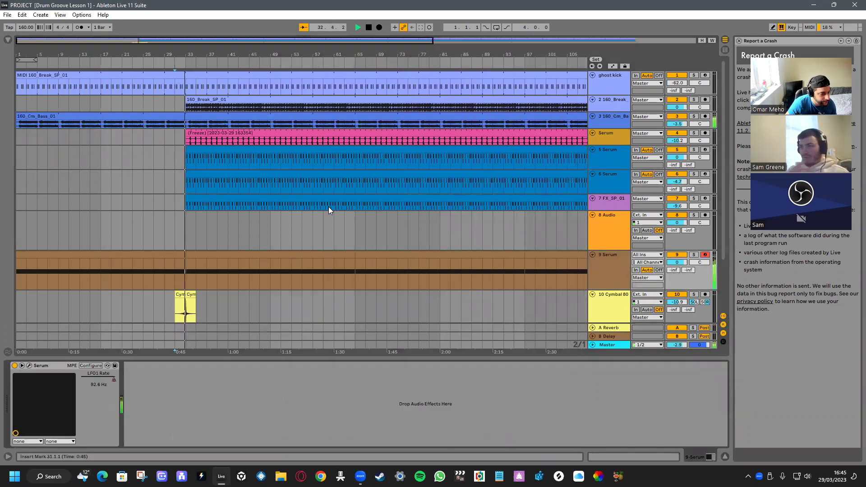
key("space")
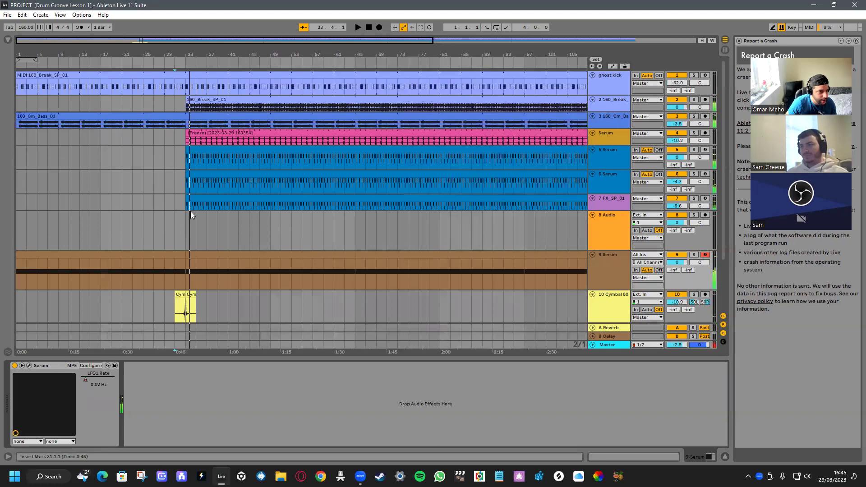
left_click_drag(188, 221, 354, 156)
key("Delete")
Play from bar 29, trim the frozen Serum clip to start at bar 49 and save the set
left_click(165, 176)
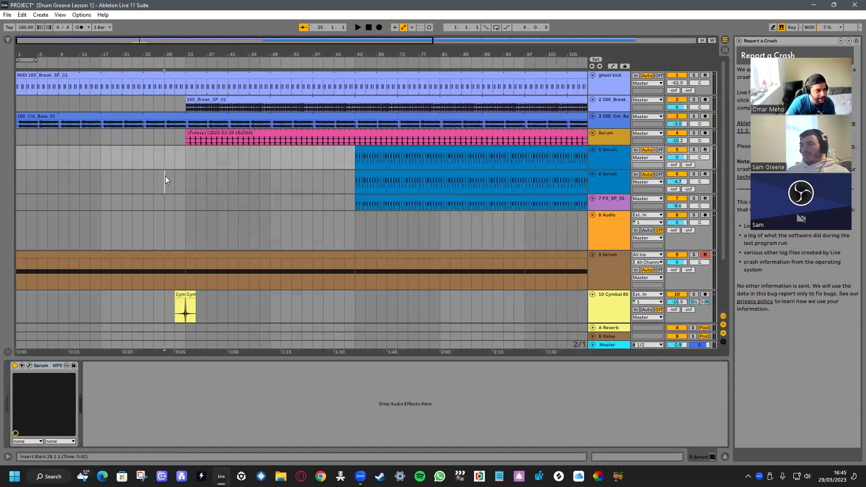
key("space")
left_click_drag(186, 141, 270, 140)
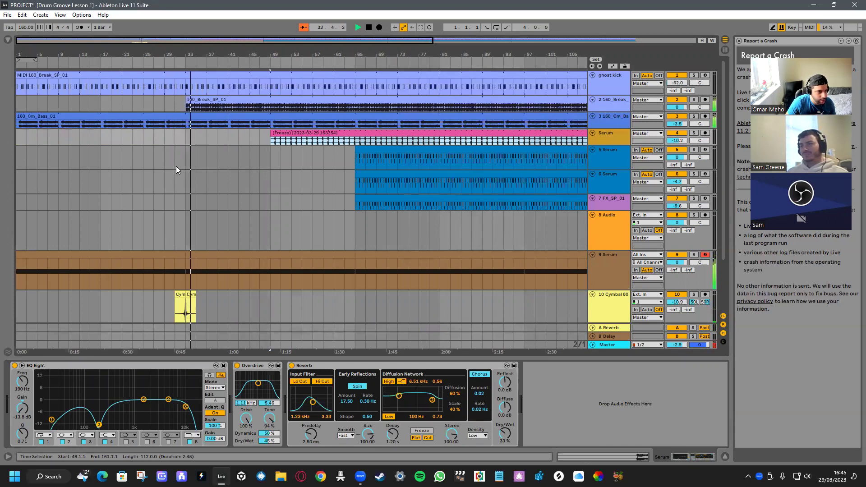
key("ctrl+s")
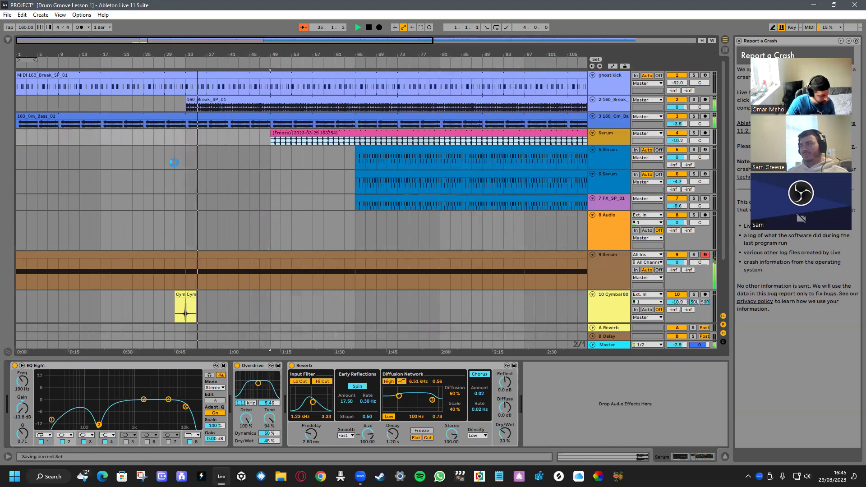
Show the browser and add Auto Filter to the 9 Serum track after its Serum instrument
left_click(613, 277)
left_click(8, 41)
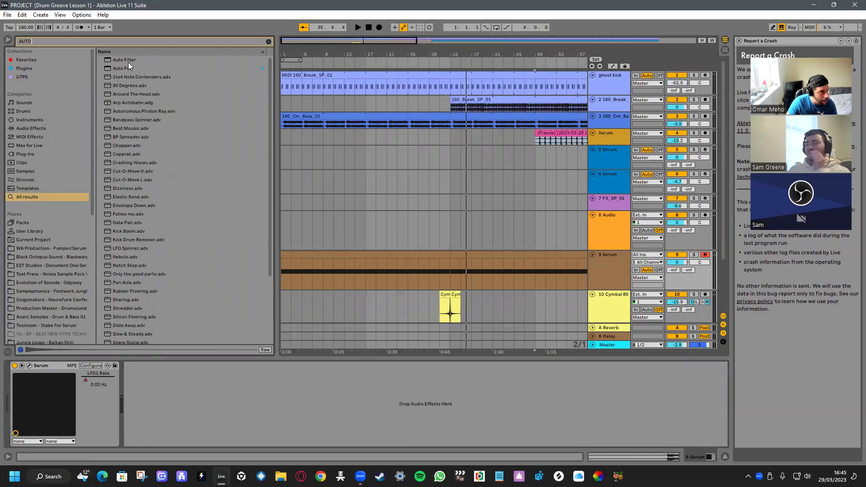
left_click_drag(128, 59, 466, 220)
left_click_drag(425, 263, 297, 373)
Automate the Auto Filter frequency on 9 Serum to fall from 13.9 kHz at bar 33 to about 1.67 kHz at bar 35
right_click(258, 390)
left_click(265, 391)
right_click(256, 381)
left_click(271, 384)
left_click(450, 261)
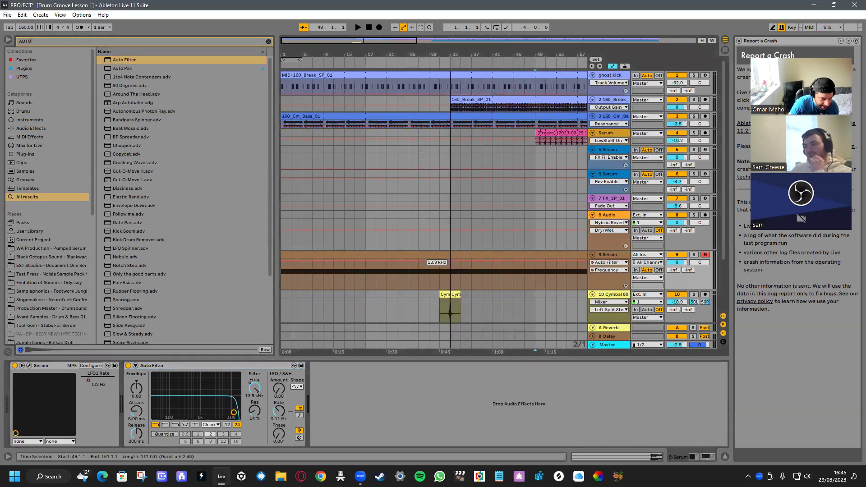
left_click_drag(461, 261, 460, 269)
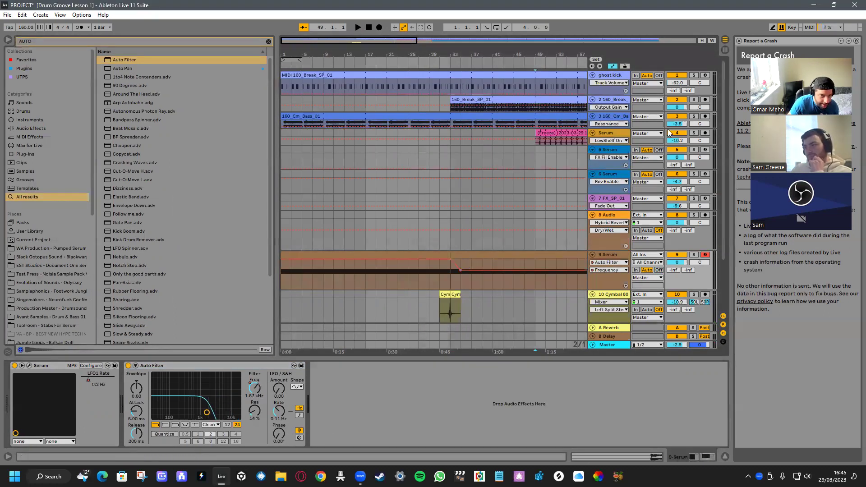
Enlarge and solo the 160_Cm_Bass track, play it into bar 33 and display its Auto Filter frequency automation
left_click_drag(610, 127, 611, 173)
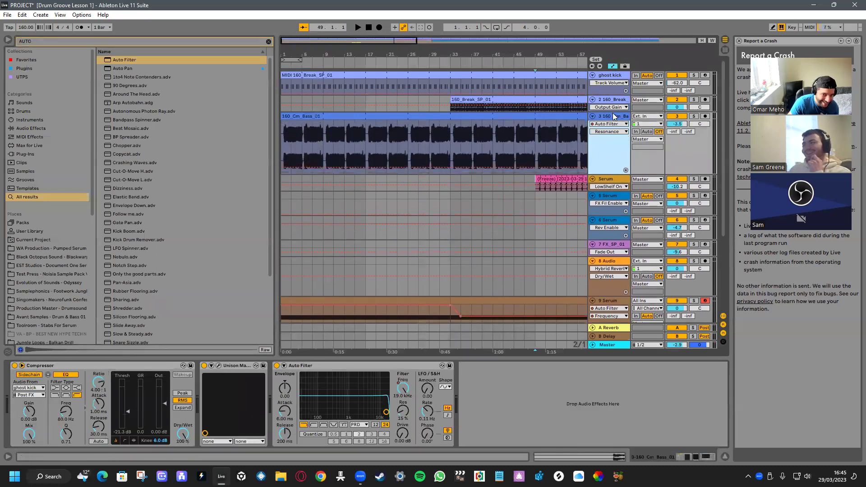
left_click(399, 116)
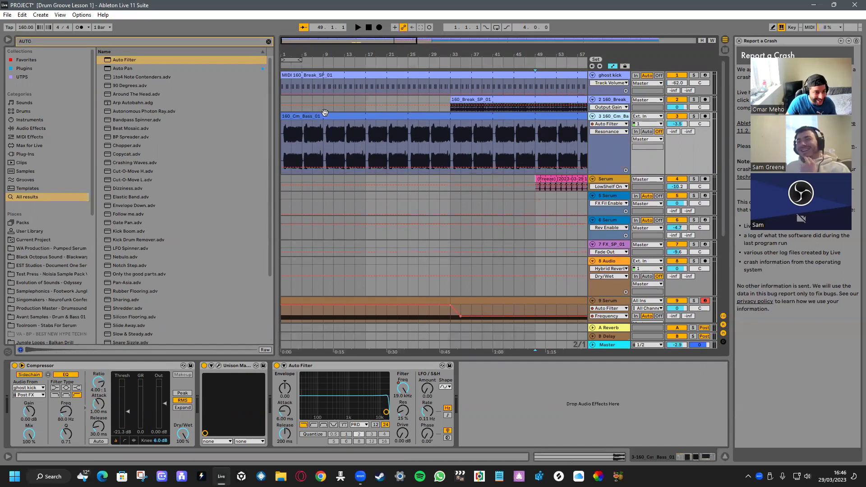
left_click(343, 114, "shift")
left_click(694, 116)
key("space")
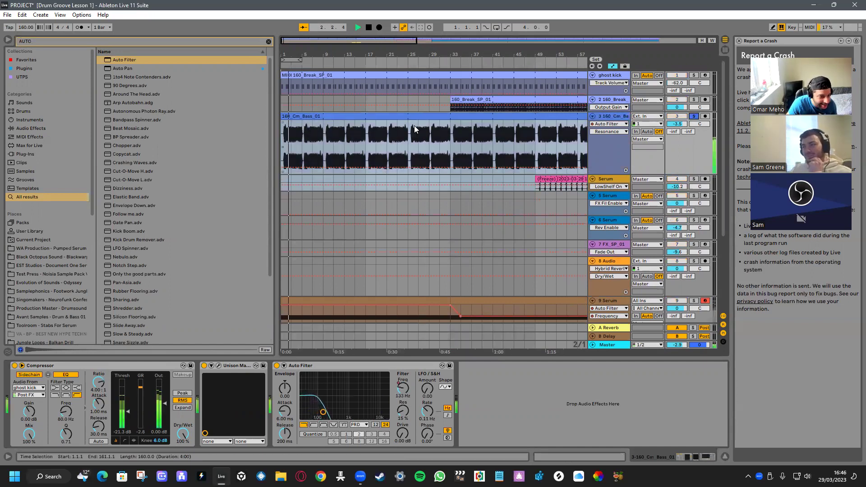
left_click(442, 64)
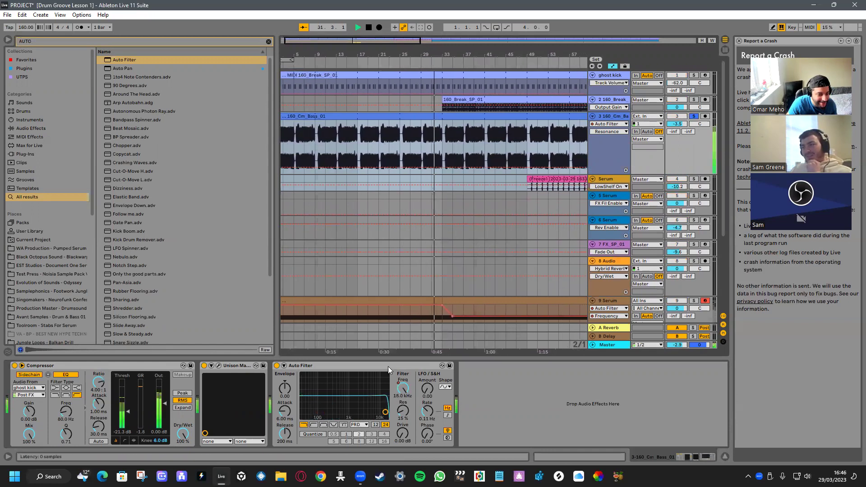
right_click(402, 390)
left_click(419, 396)
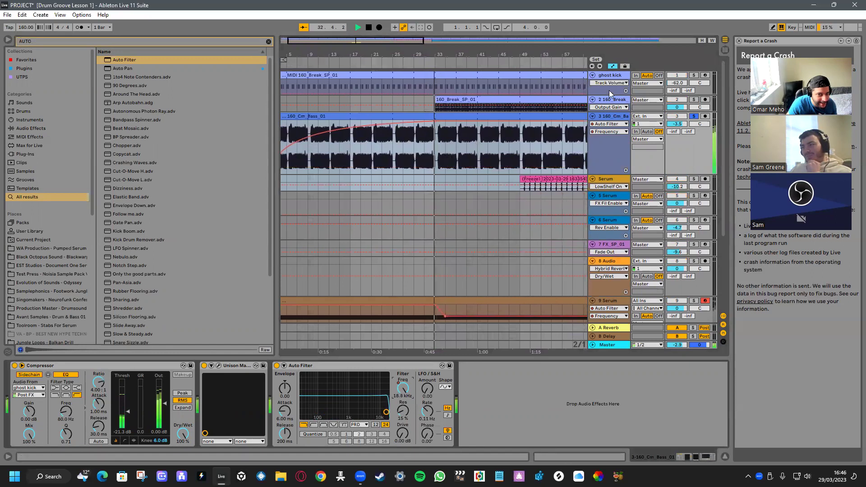
Try a sharp drop in the bass track's Auto Filter frequency automation at bar 33
right_click(403, 389)
left_click(372, 421)
left_click_drag(438, 121, 424, 156)
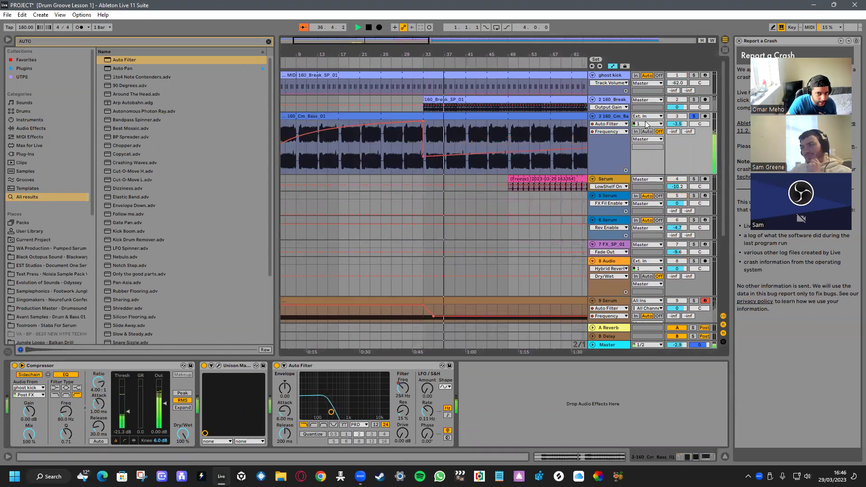
Unsolo the bass track, remove the filter frequency drop at bar 33, then replay from bar 31 and save the set
left_click(694, 116)
key("space")
left_click(422, 156)
left_click(411, 146)
key("space")
key("ctrl+s")
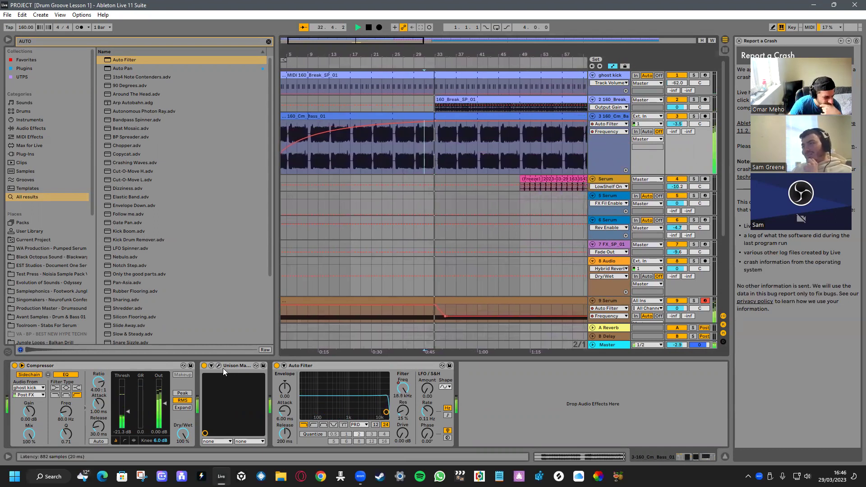
key("space")
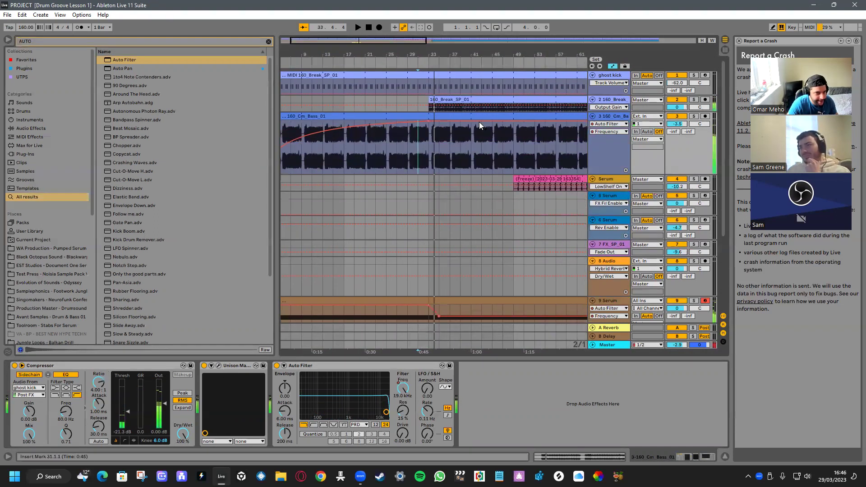
Insert a new MIDI track below the 160_Cm_Bass track and load Serum on it
key("w")
right_click(627, 120)
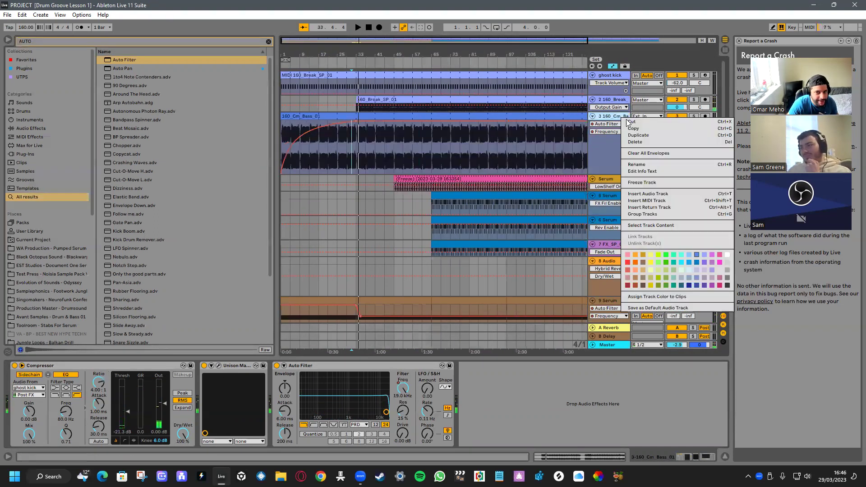
left_click(640, 201)
left_click(153, 40)
type("SERUM")
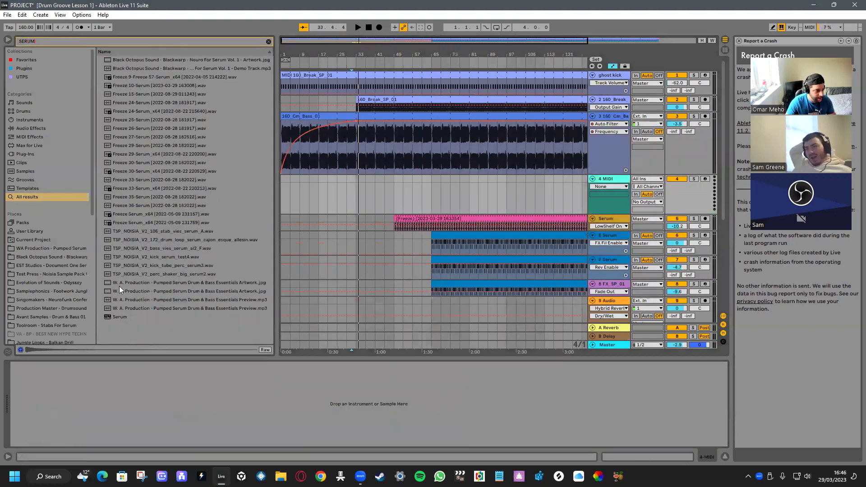
left_click_drag(123, 316, 286, 244)
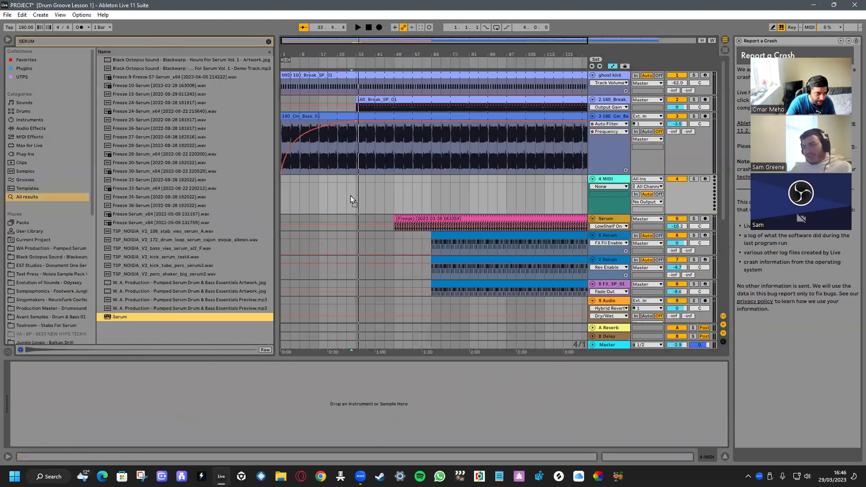
left_click_drag(351, 196, 350, 196)
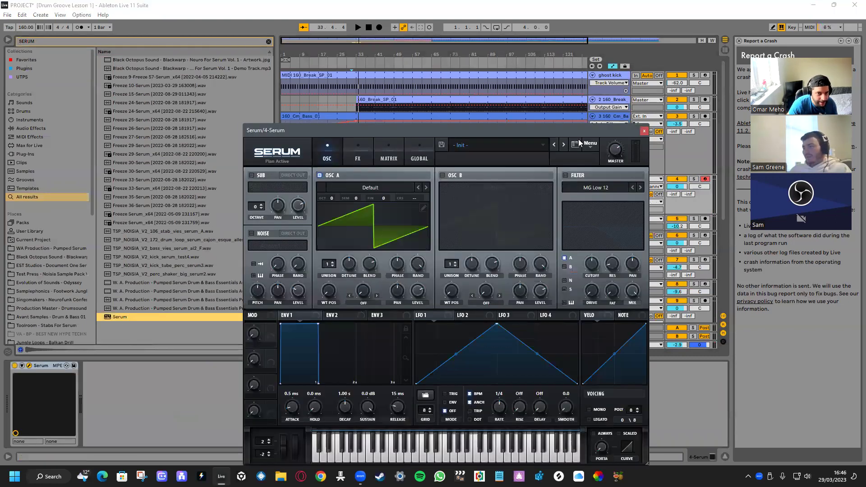
Open Serum's preset browser and search the presets for REESE
mouse_move(617, 130)
left_mouse_down()
mouse_move(493, 118)
mouse_move(619, 133)
left_mouse_up()
key("a")
left_click_drag(532, 133, 473, 113)
left_click(454, 126)
left_click(517, 128)
left_click(543, 172)
type("REESE")
key("Return")
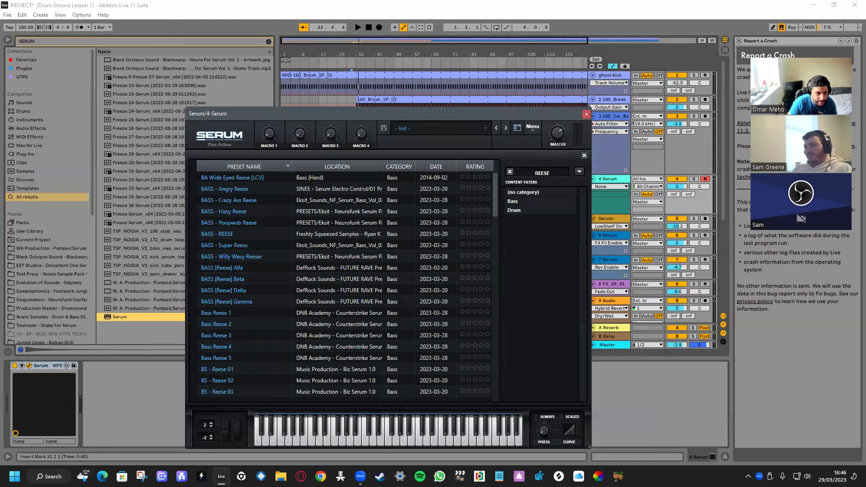
Sort the presets by name and audition the reese basses from BA Wide Eyed Reese [LCV] down to BASS - REESE
left_click(252, 168)
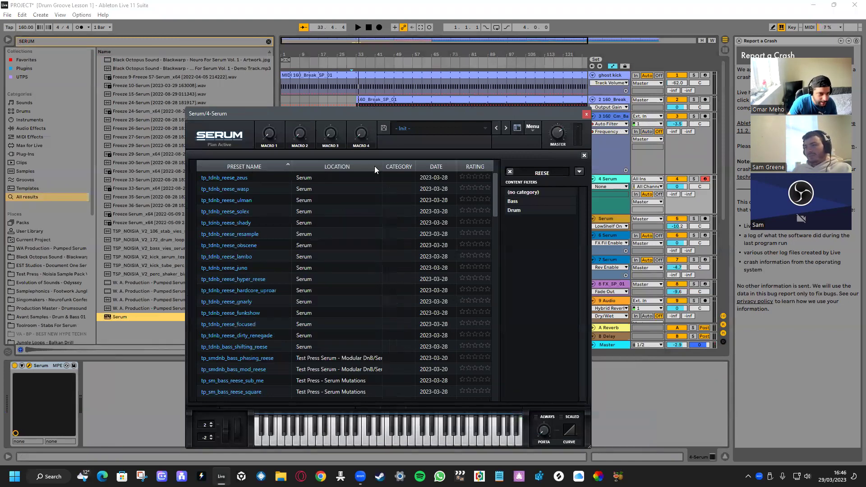
left_click(276, 166)
left_click(266, 178)
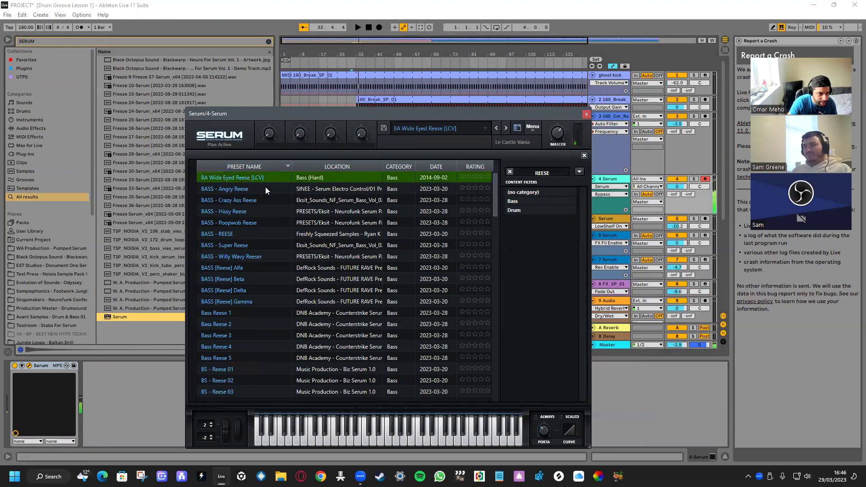
left_click(266, 189)
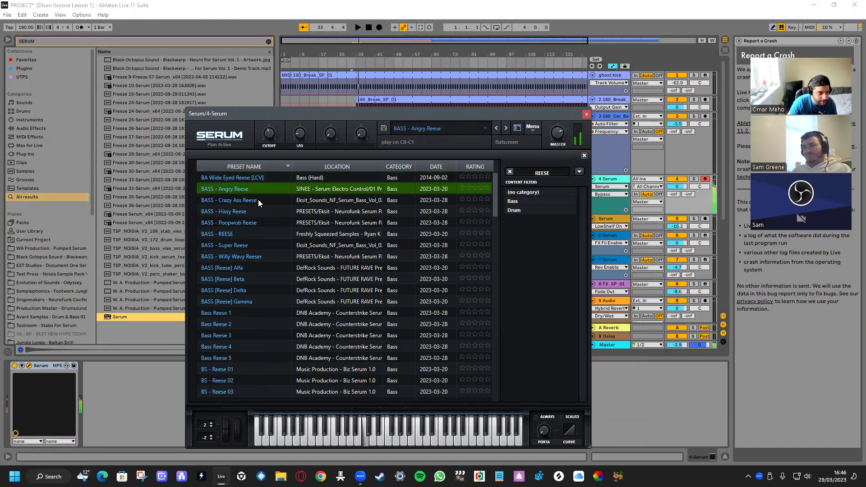
left_click(258, 199)
left_click(259, 212)
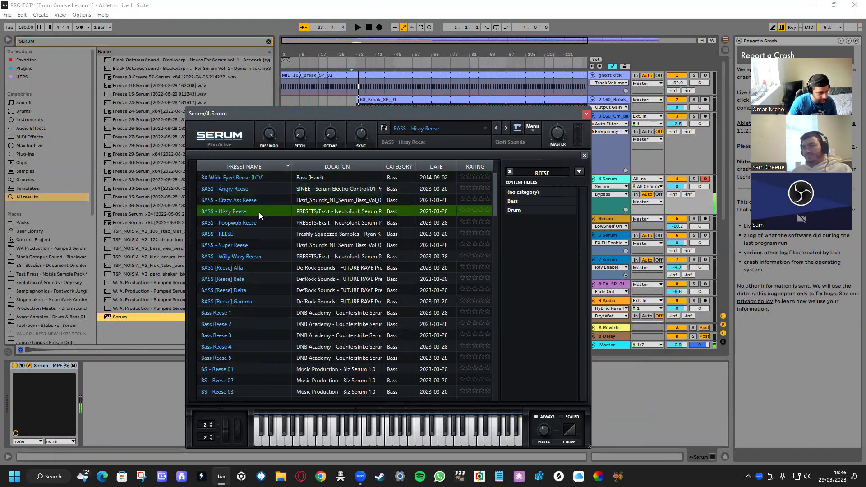
left_click(265, 229)
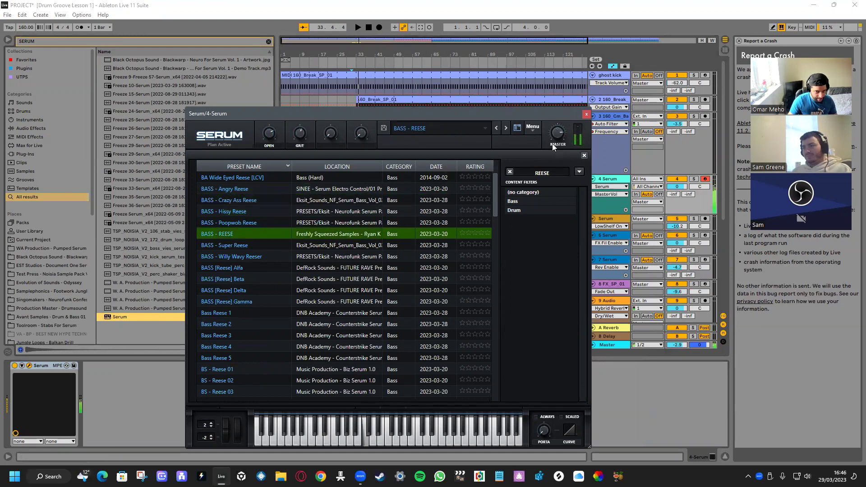
left_click_drag(553, 147, 543, 165)
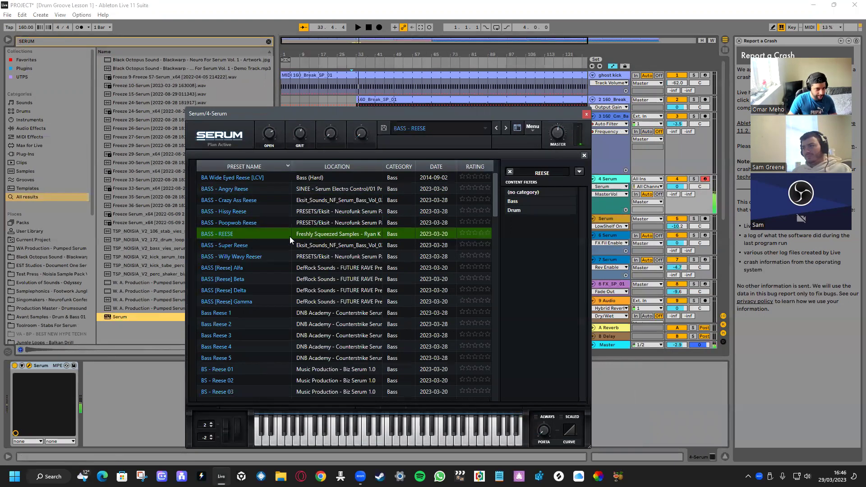
Try the BASS - Poopwob Reese preset with FM SCREAM at 0% and PHASE LEVEL at 71%, and view its oscillators
left_click(239, 223)
key("a")
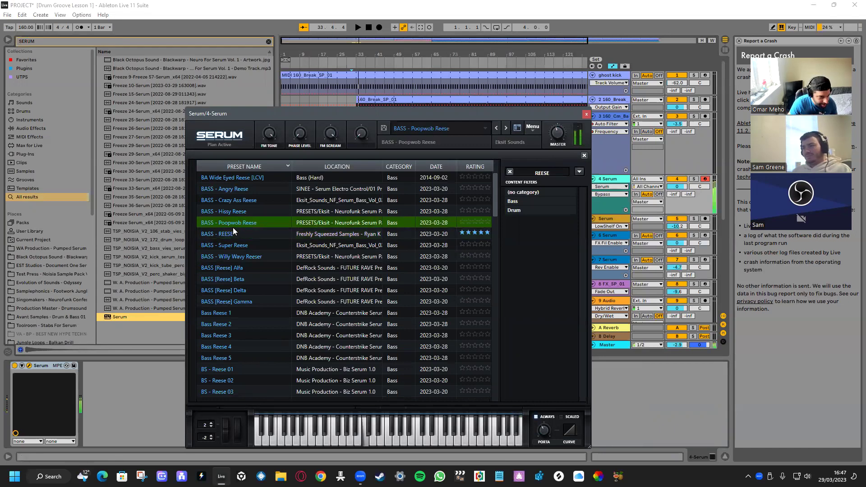
left_click_drag(276, 137, 258, 205)
left_click_drag(330, 136, 300, 211)
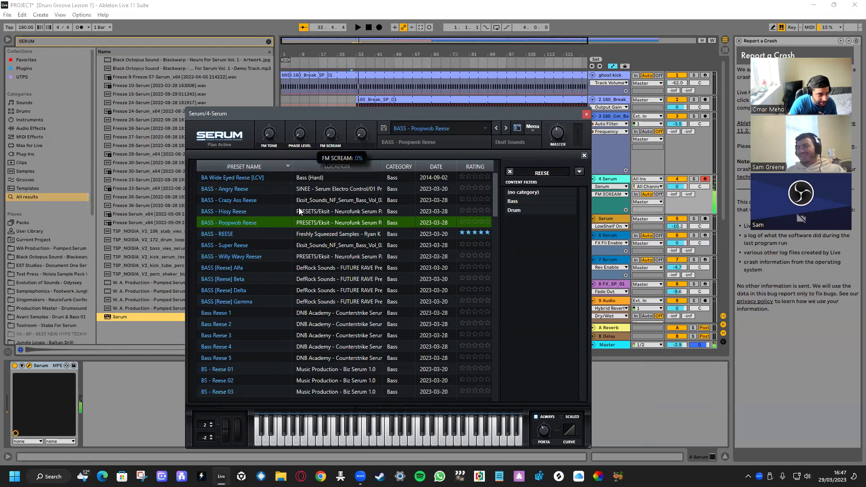
left_click_drag(301, 141, 492, 115)
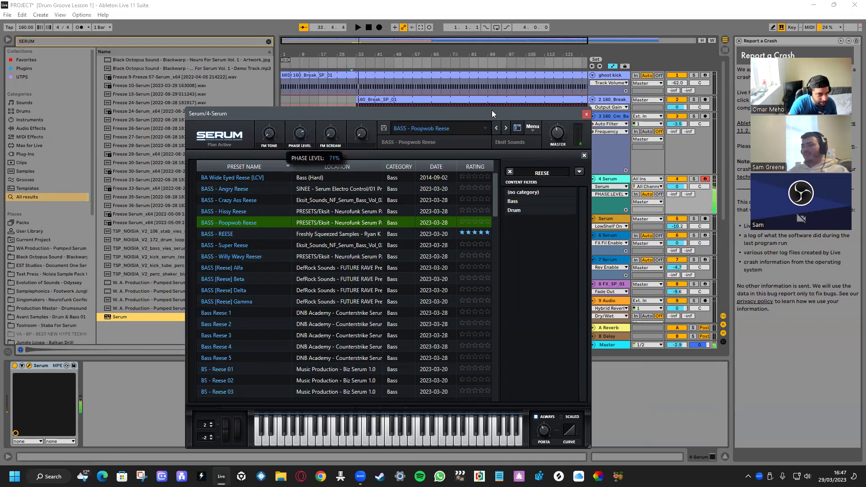
left_click(517, 127)
left_click(534, 247)
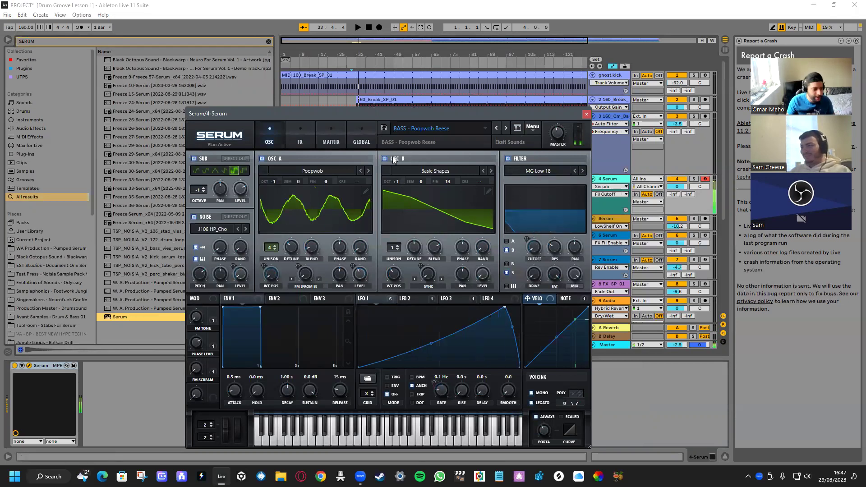
Audition BASS - Sausage Factory, load the BASS - REESE preset instead and show its oscillator page
left_click(505, 129)
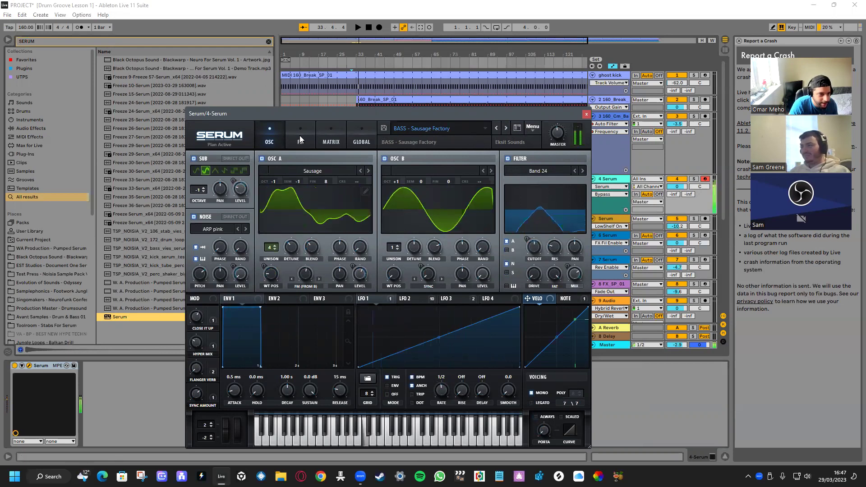
left_click(518, 128)
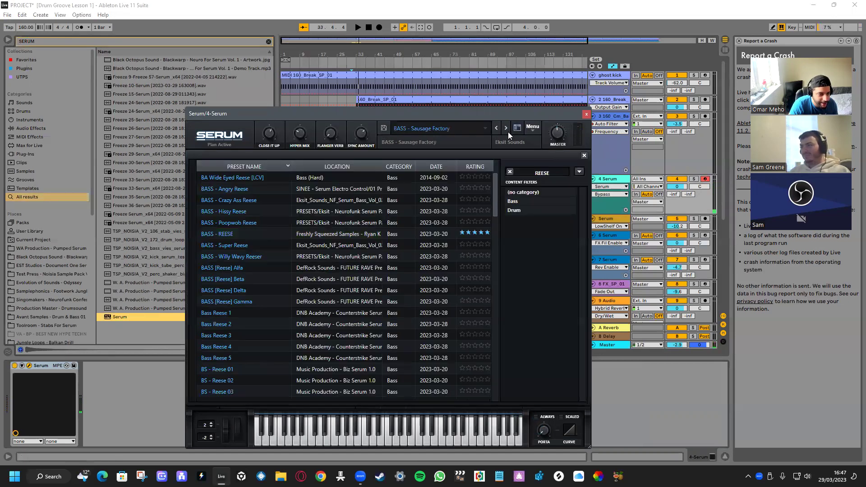
left_click(248, 232)
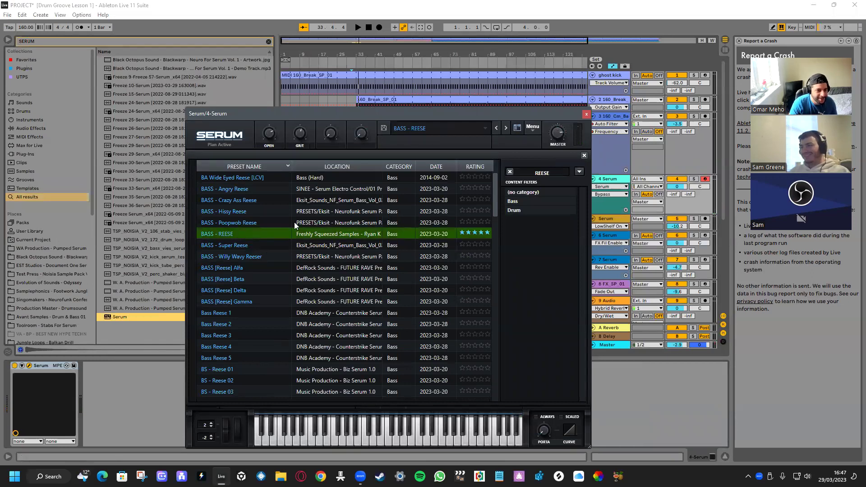
left_click(518, 128)
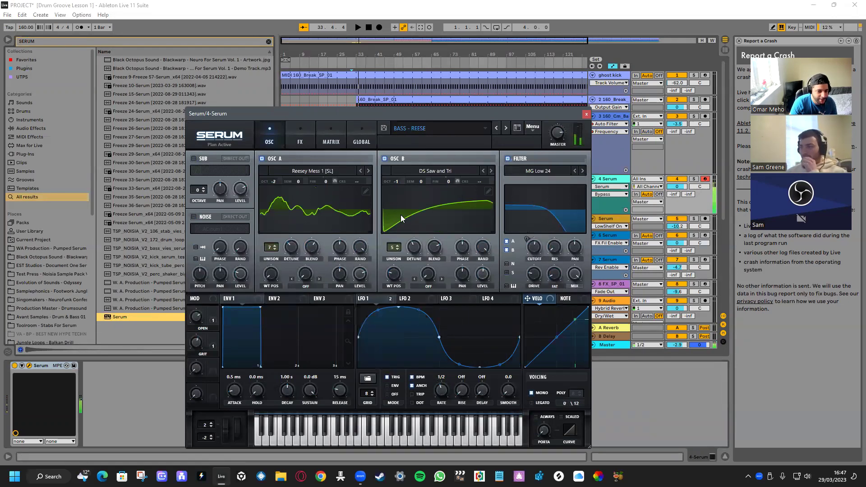
Adjust Serum's LFO 1 rate, ending at 1/2, and close the synth window
left_click(445, 391)
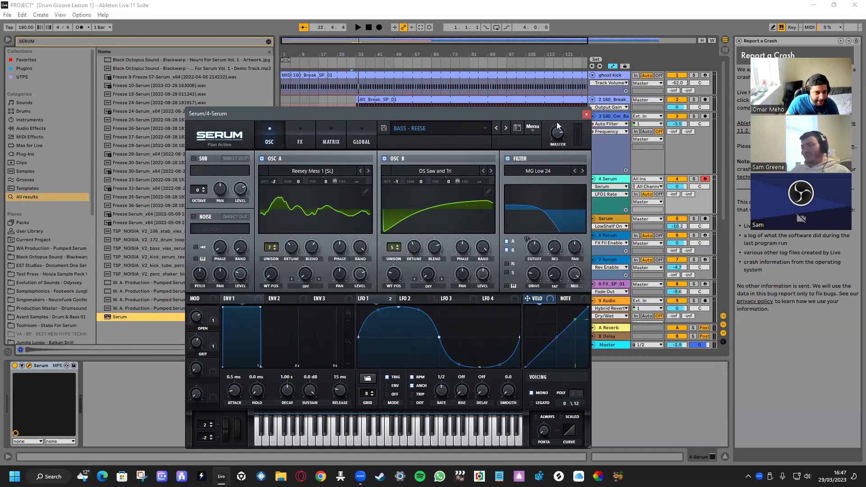
left_click(586, 115)
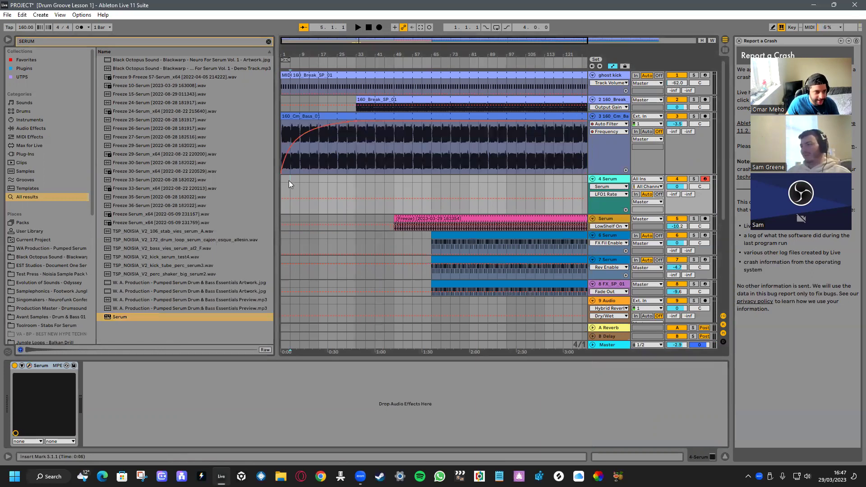
Create a four-bar MIDI clip at bar 1 of the 4 Serum track, holding one C3 note stretched across all four bars
double_click(288, 181)
key("space")
key("space")
scroll(496, 124, "up", 3)
scroll(519, 138, "down", 3)
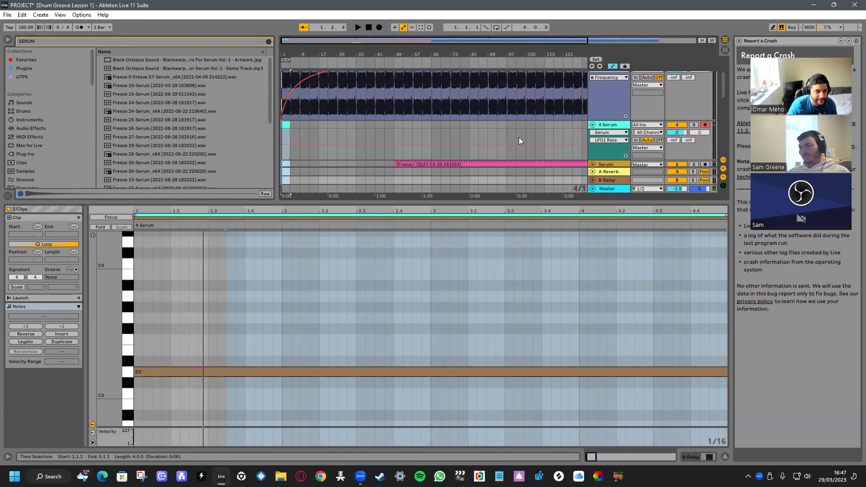
double_click(613, 125)
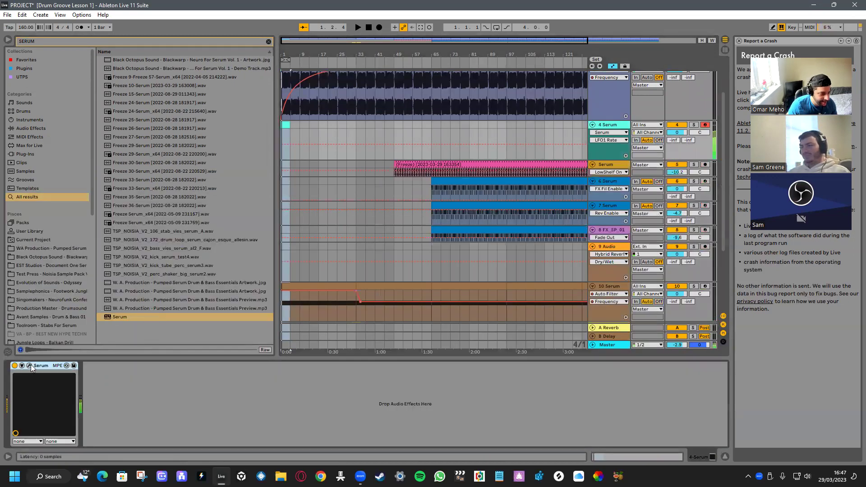
double_click(285, 125)
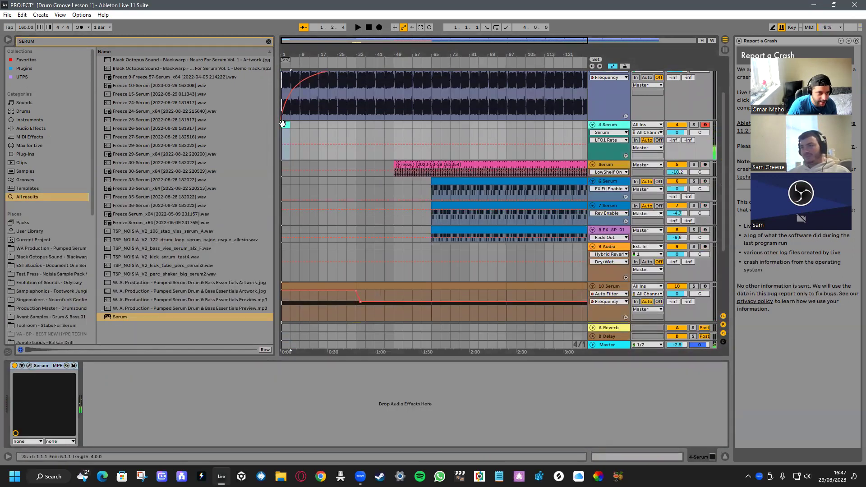
double_click(138, 397)
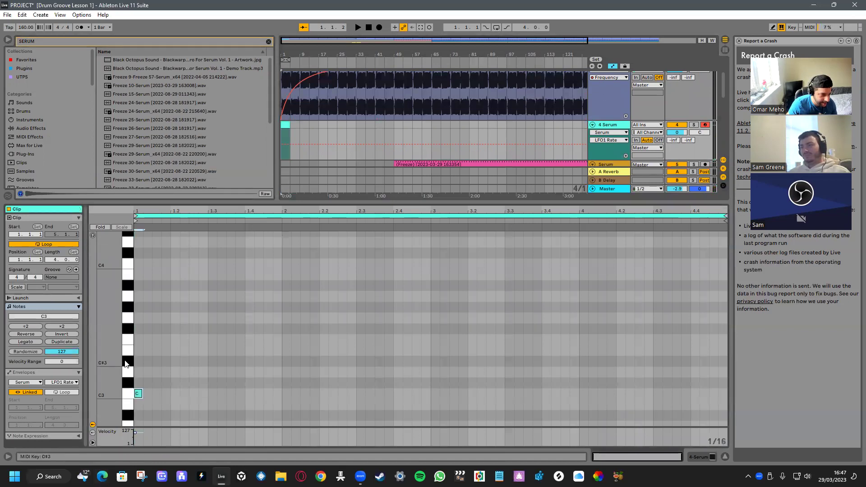
left_click(26, 341)
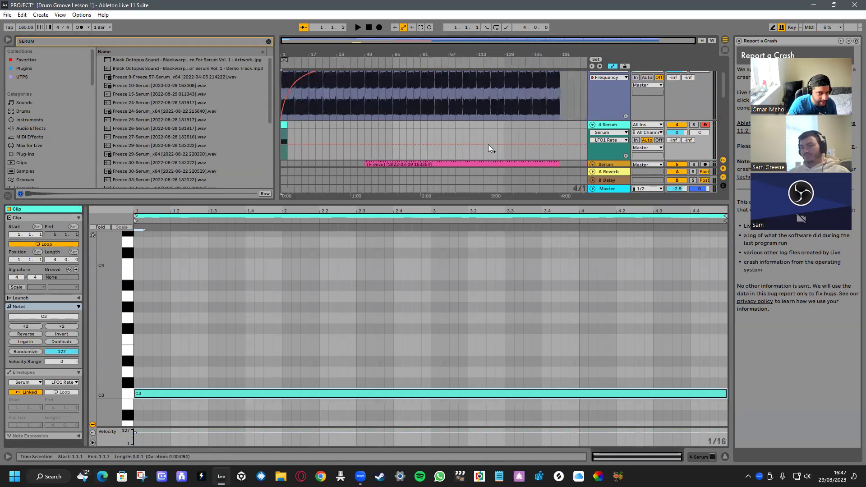
Consolidate bars 1 to 161 of the 4 Serum track into one clip and extend the C3 note over its full length
left_click_drag(561, 133, 283, 143)
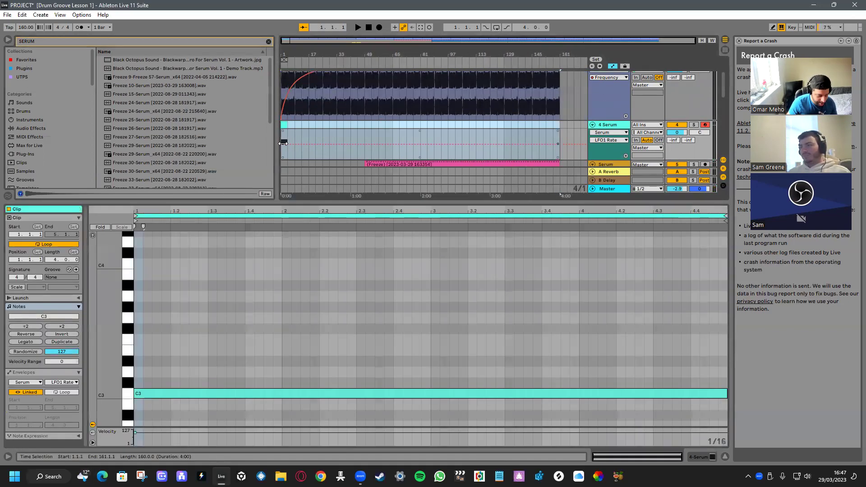
key("ctrl+j")
left_click(283, 143)
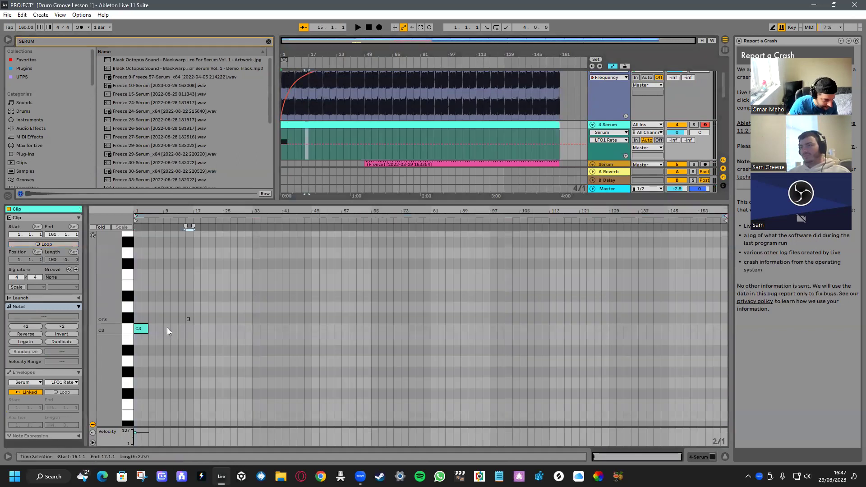
left_click(26, 341)
key("ctrl+alt+l")
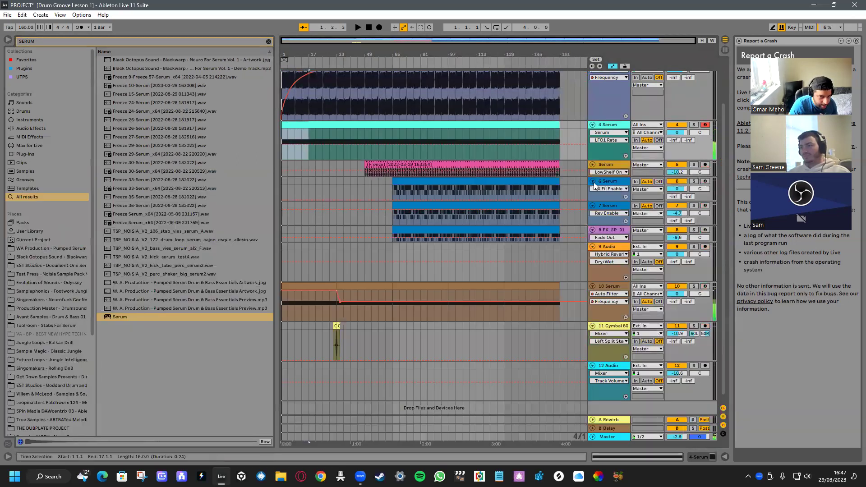
Solo the 4 Serum track, start playback and show the track's device chain
left_click(694, 125)
key("space")
double_click(613, 126)
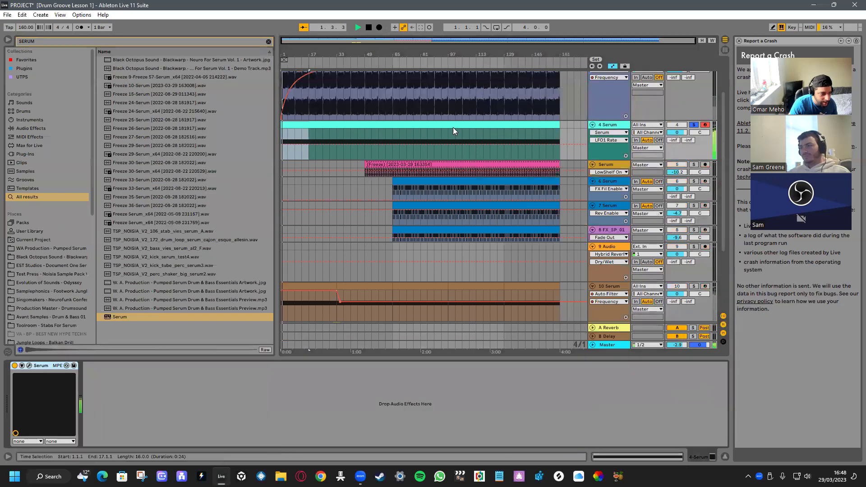
Add a Compressor after Serum on the 4 Serum track and sidechain it from the ghost kick track
left_click(107, 40)
type("COMPRE")
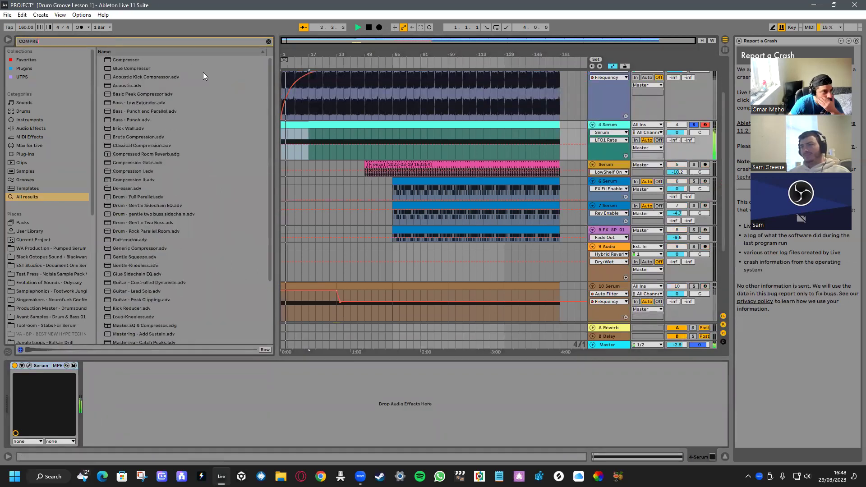
left_click_drag(176, 60, 124, 425)
left_click(113, 441)
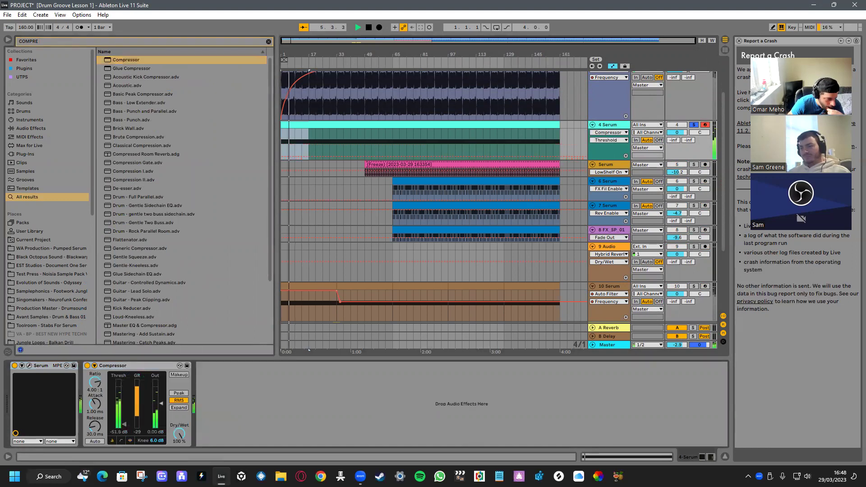
left_click(94, 366)
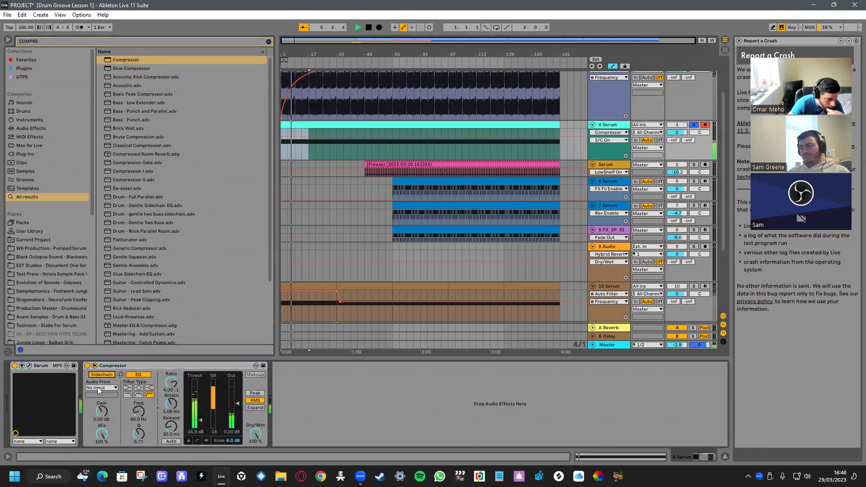
left_click(102, 388)
left_click(97, 278)
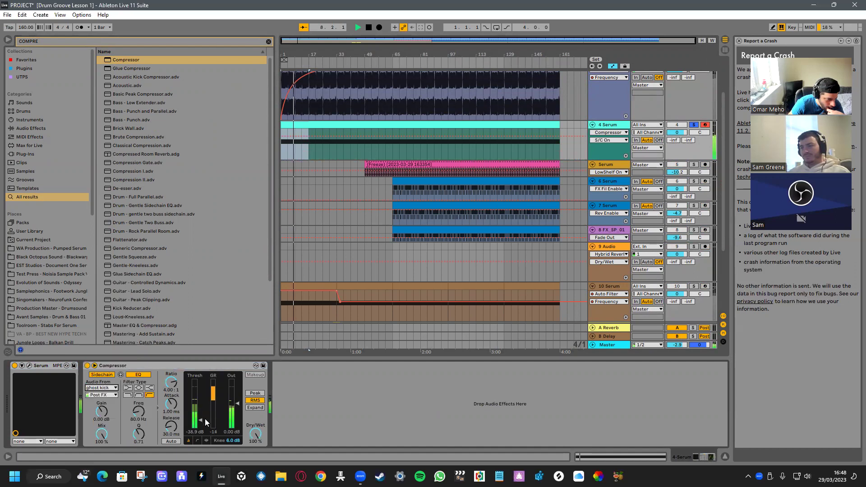
Set the sidechain compressor to an inf:1 ratio, 13.6 ms attack, automatic release and a -42.8 dB threshold while listening
left_click_drag(199, 423, 171, 377)
left_click(171, 442)
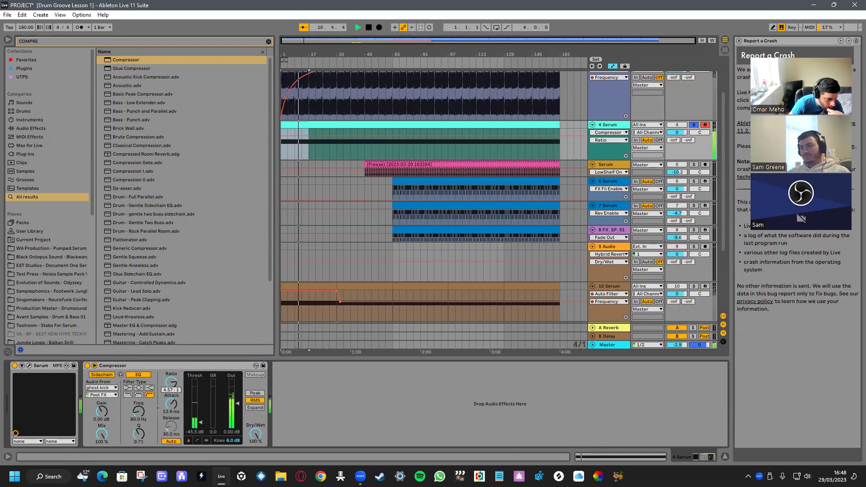
left_click_drag(203, 424, 203, 420)
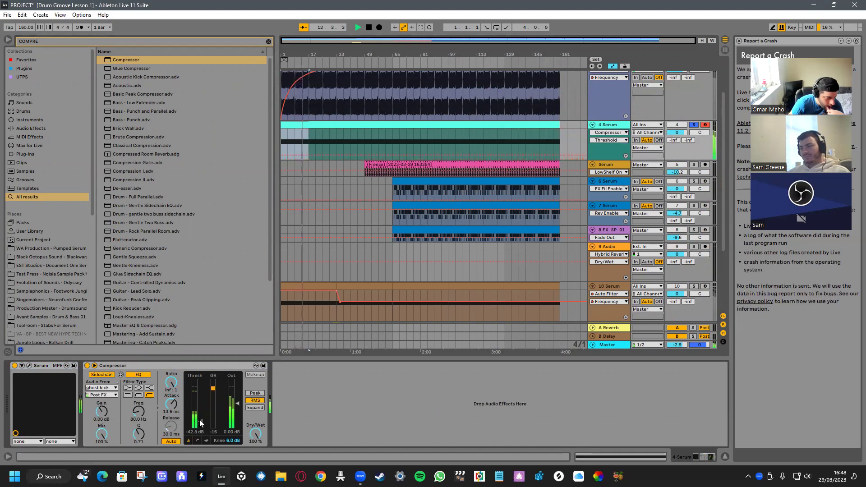
key("space")
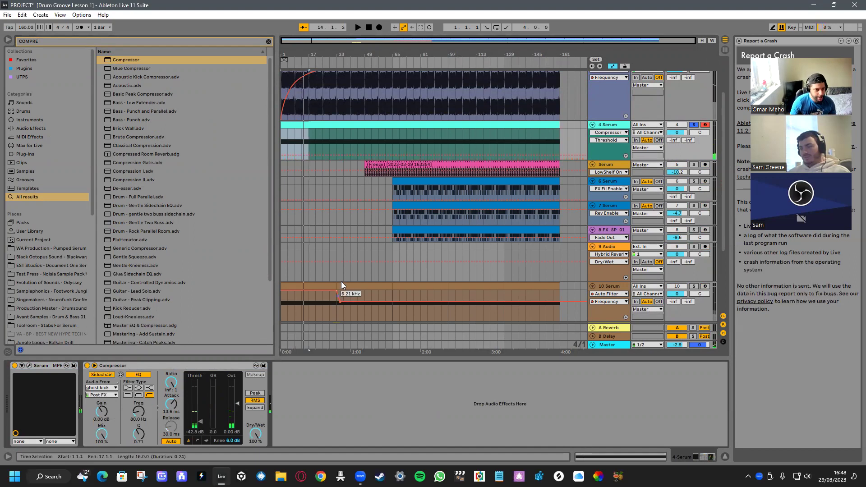
Reduce the height of the 160_Cm_Bass_01 track and briefly play the arrangement from the start
scroll(328, 266, "up", 3)
left_click(308, 115)
left_click(322, 79)
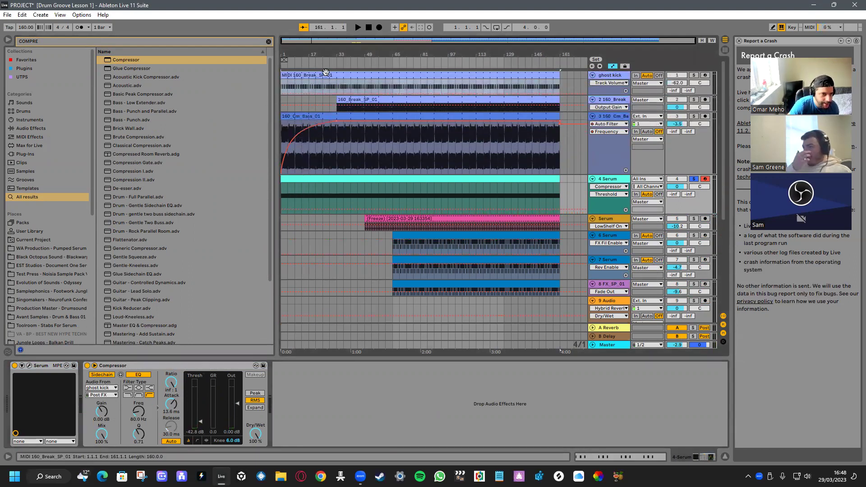
left_click(409, 117)
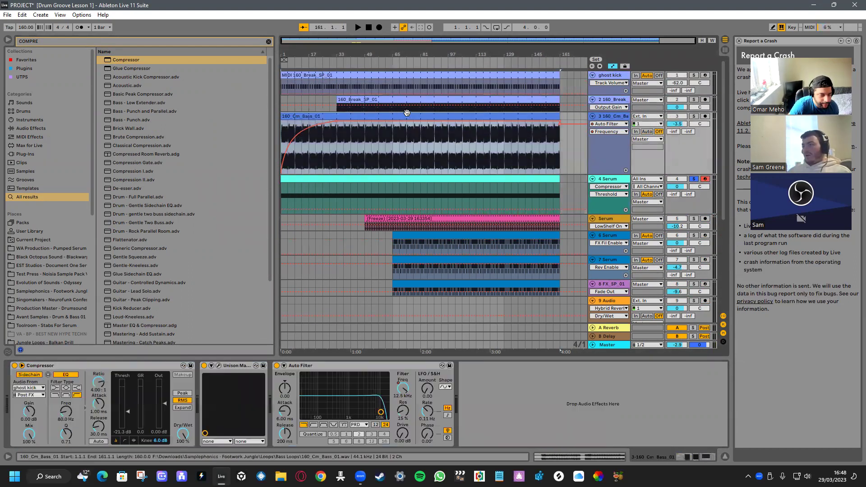
left_click(610, 171)
left_click(611, 177)
left_click(611, 172)
left_click_drag(611, 174, 604, 129)
key("space")
key("space")
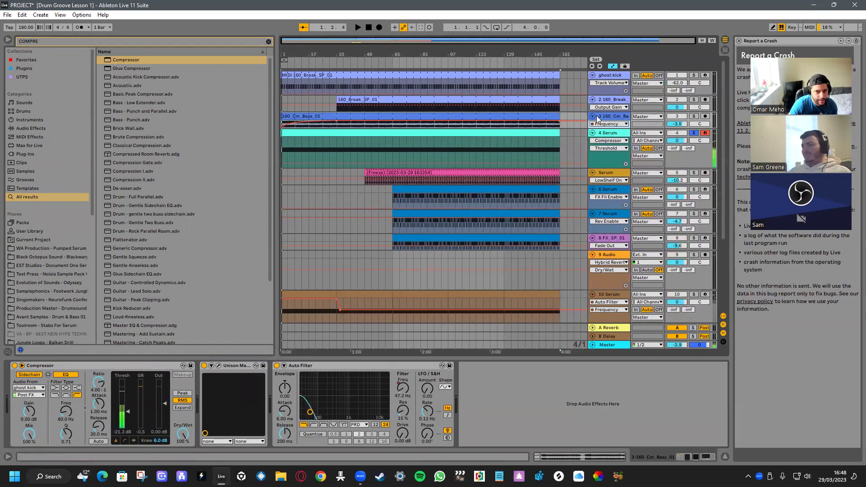
Copy the Unison plugin and Auto Filter from the 160_Cm_Bass_01 track to the end of the 4 Serum device chain
left_click(316, 365)
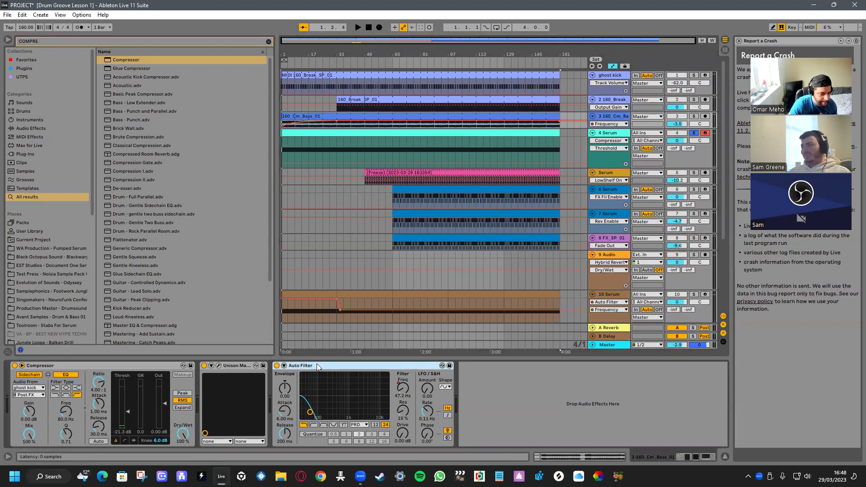
left_click(137, 366)
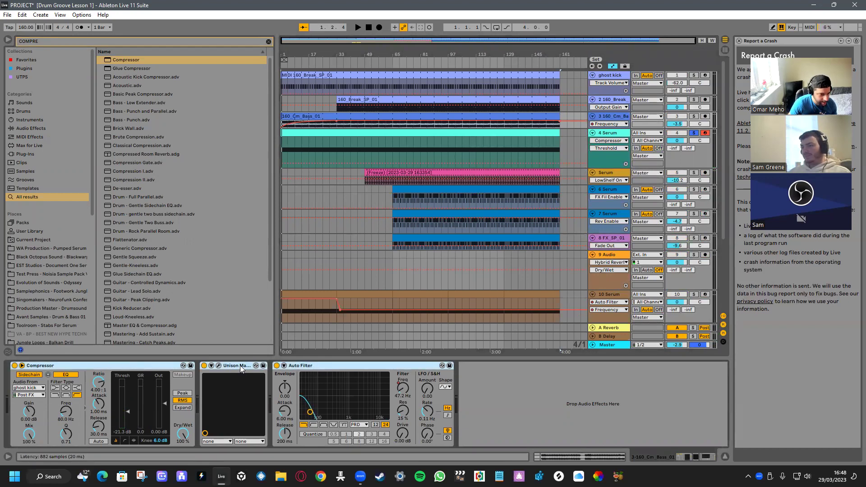
left_click(312, 367)
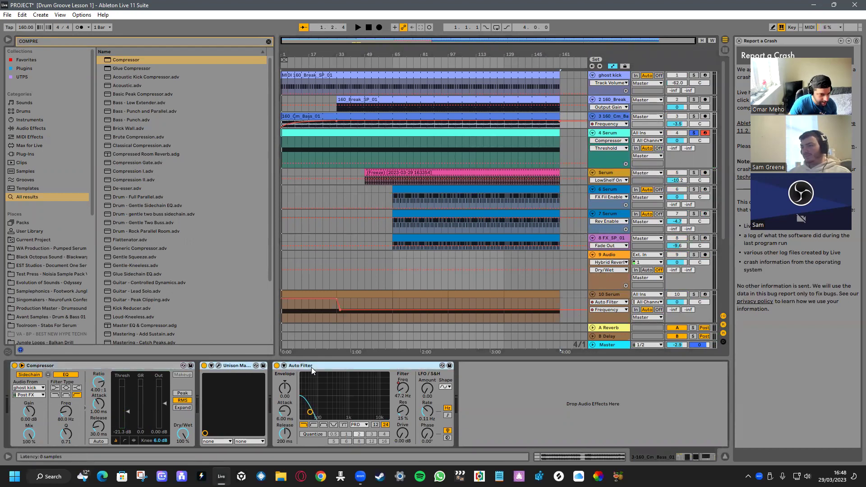
left_click(624, 135)
Start playback, take the 4 Serum track off solo and save the project
key("space")
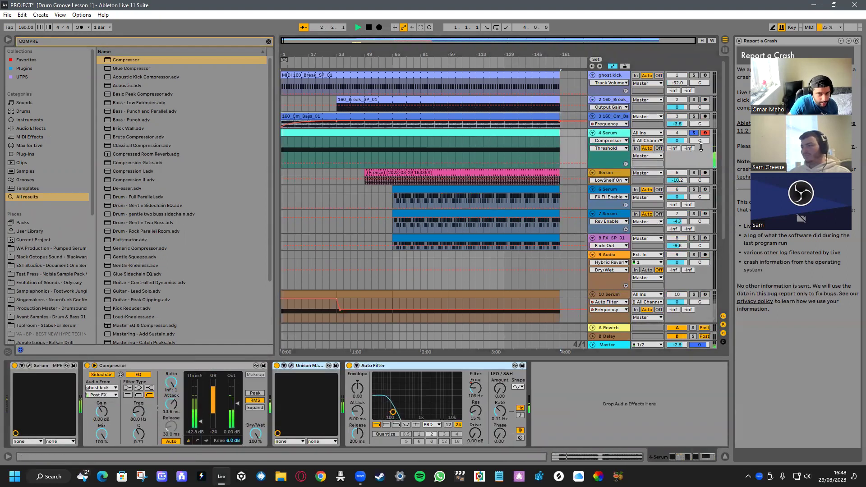
left_click(694, 132)
key("ctrl+s")
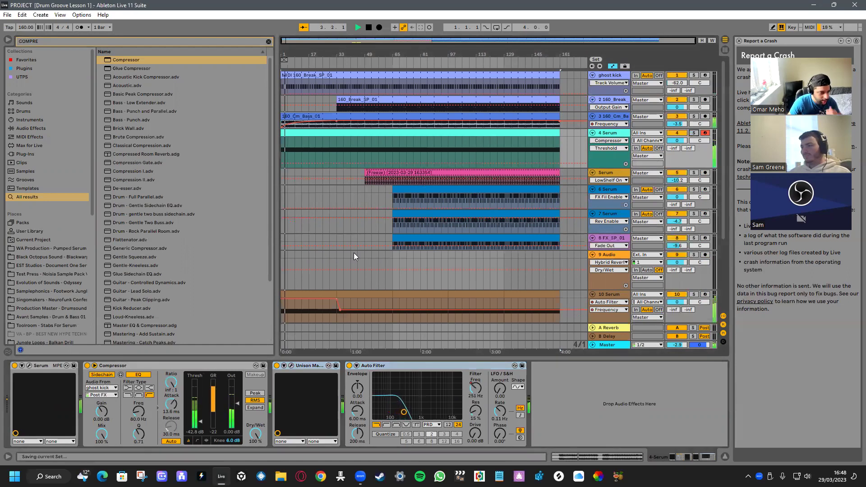
Collapse the 160_Cm_Bass_01 track to its minimum height and open the 4 Serum clip's notes
left_click(611, 124)
left_click_drag(611, 127, 611, 120)
left_click(601, 125)
double_click(496, 125)
left_click(243, 287)
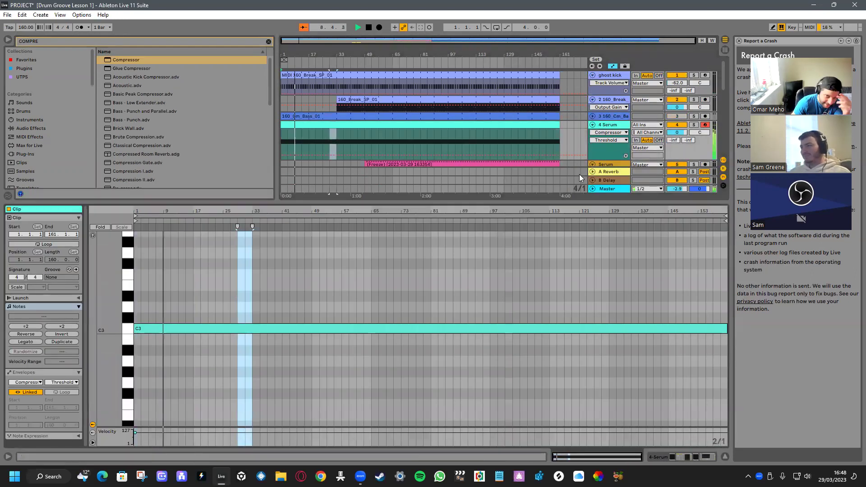
Switch the 4 Serum compressor to Peak detection and try its sidechain EQ frequency, keeping 80.0 Hz
double_click(616, 125)
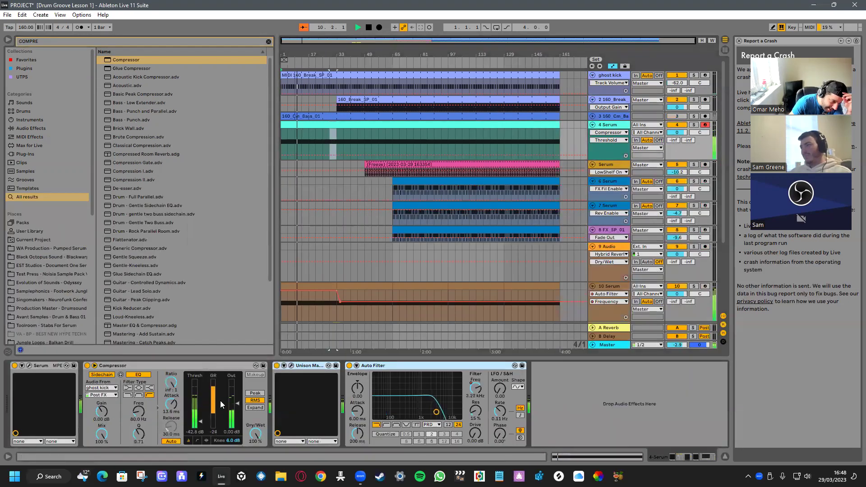
left_click(255, 393)
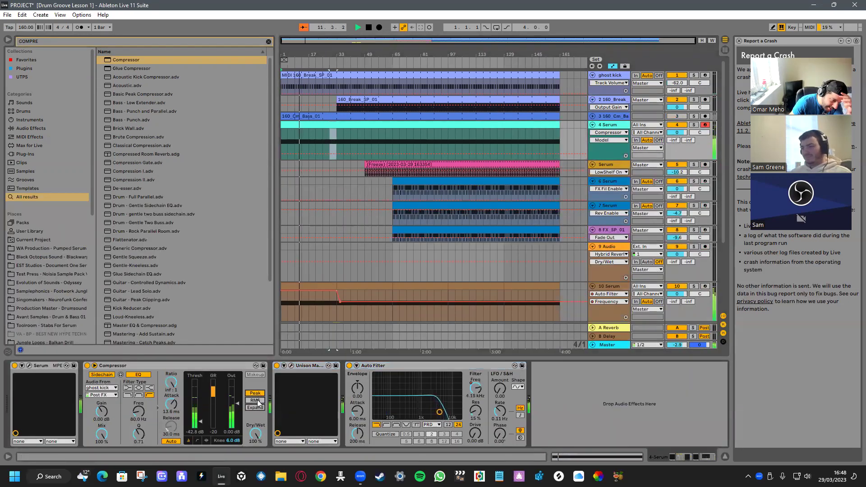
mouse_move(137, 413)
left_mouse_down()
mouse_move(136, 388)
mouse_move(137, 415)
left_mouse_up()
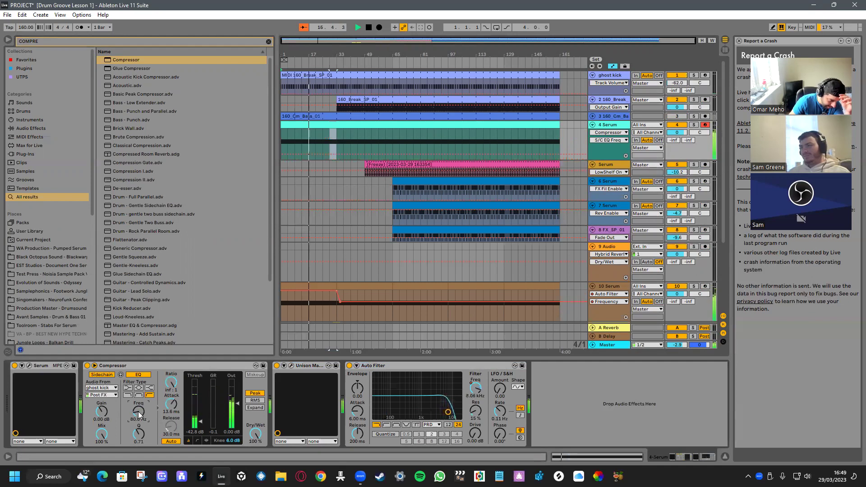
Show the device chain of the 10 Serum track
key("ctrl+alt+l")
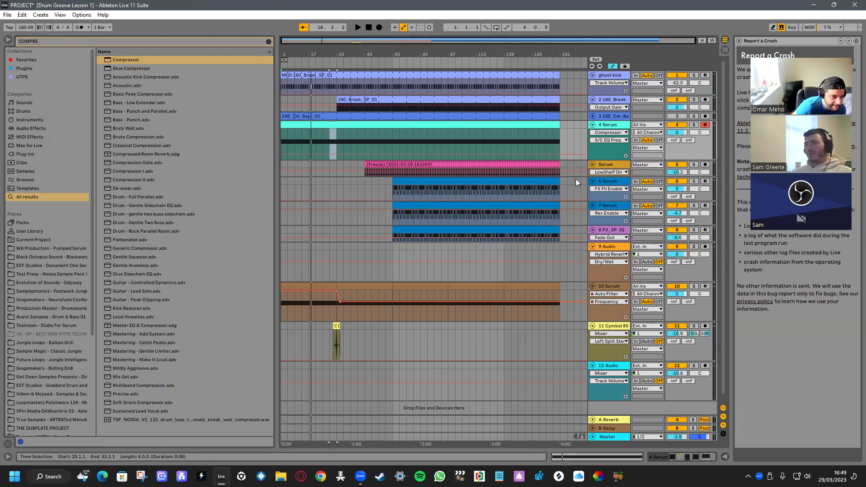
double_click(617, 286)
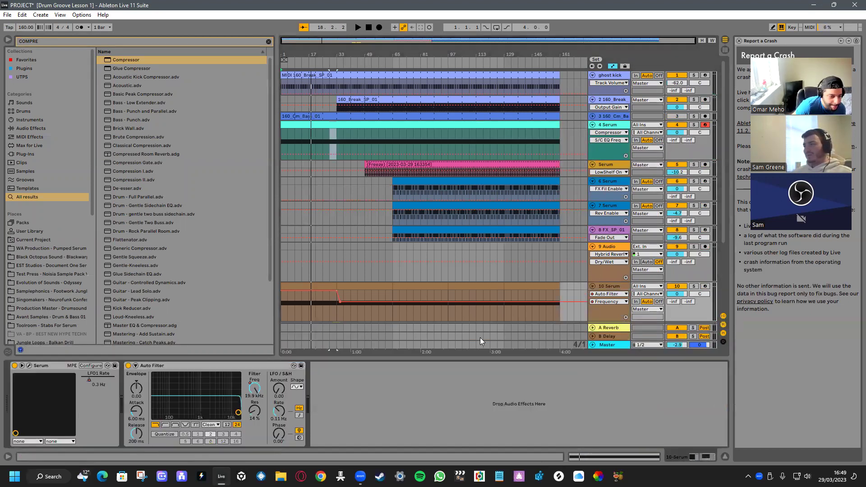
Try ramping the Auto Filter Frequency automation on the 10 Serum track up from 42.6 Hz at the start and play it
right_click(252, 391)
left_click(266, 395)
left_click_drag(318, 291, 282, 311)
key("space")
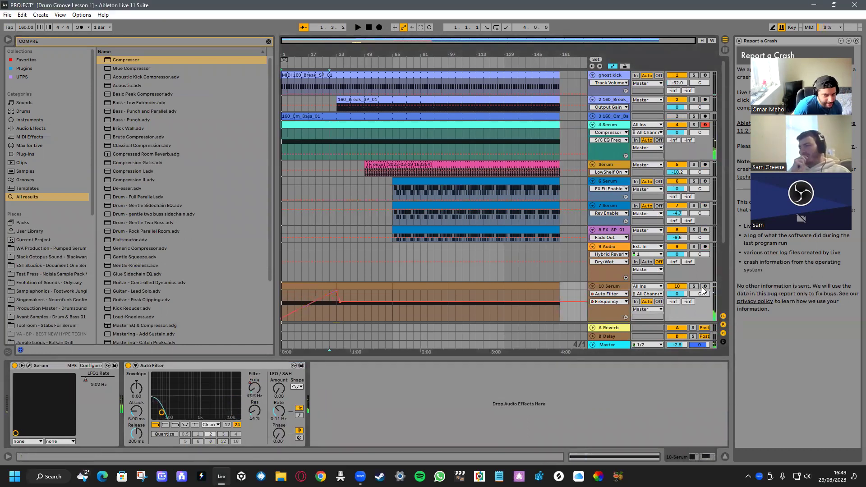
key("space")
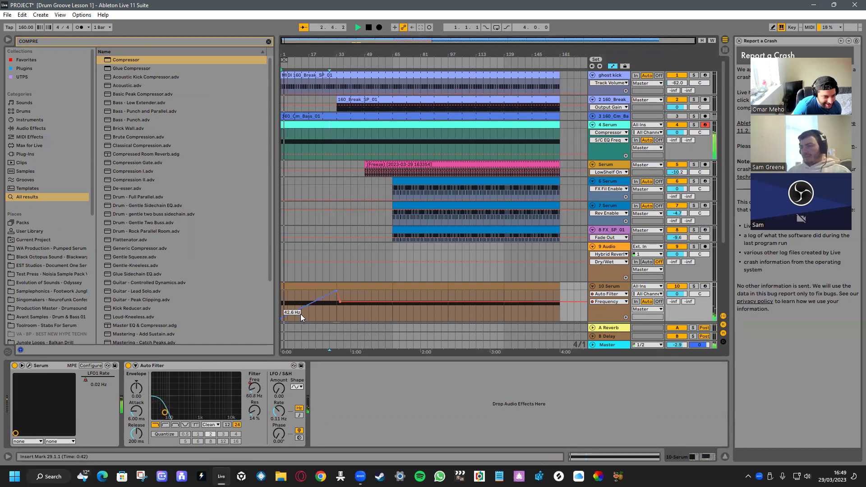
scroll(305, 309, "down", 2)
left_click_drag(319, 274, 319, 254)
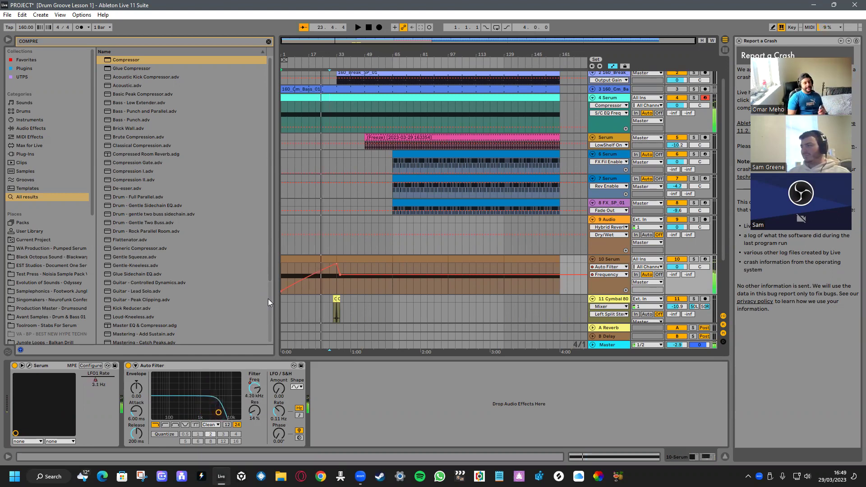
Delete the 4 Serum track and reactivate the 160_Cm_Bass_01 track
left_click(625, 99)
key("Delete")
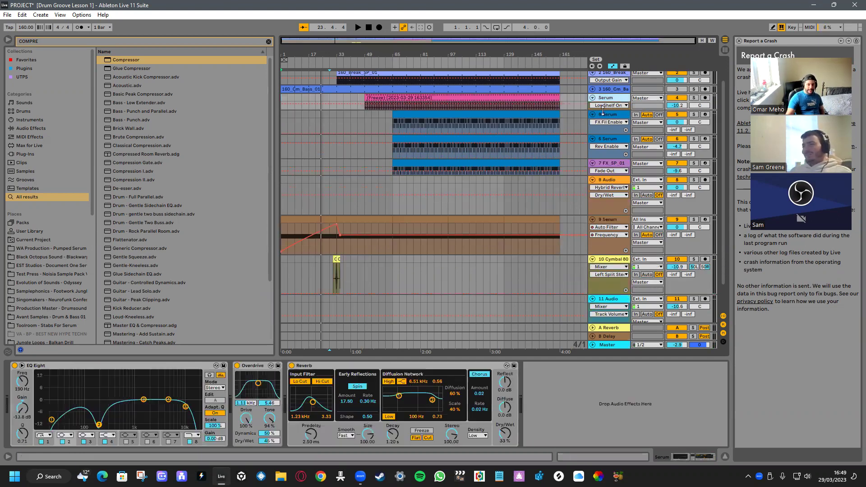
left_click(676, 89)
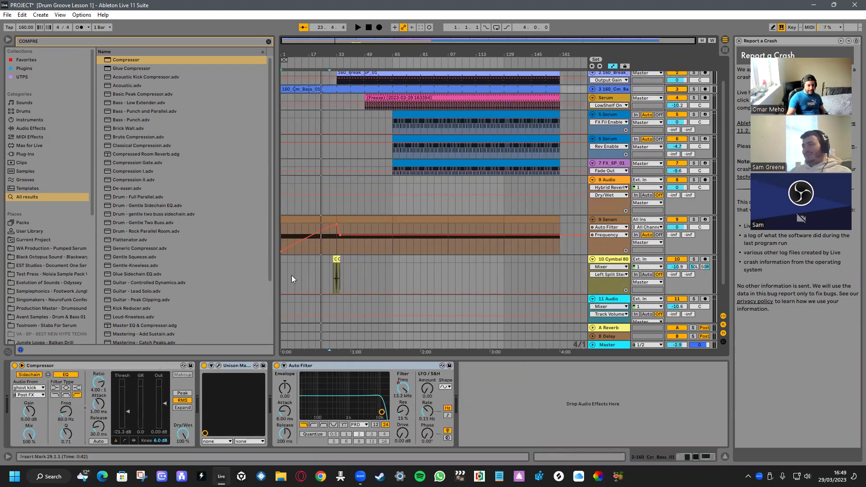
Remove the first breakpoint of the 9 Serum track's filter ramp and audition the 160_Cm_Bass_01 track from the start and from about bar 55
left_click(280, 250)
key("space")
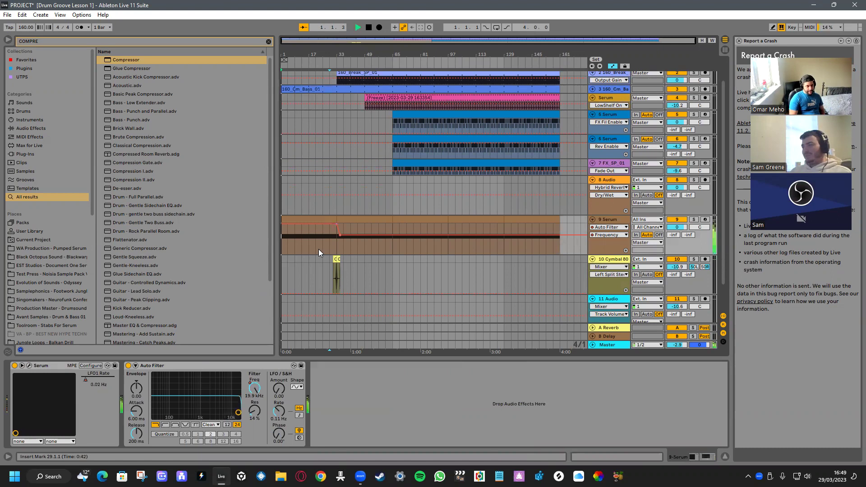
left_click(607, 89)
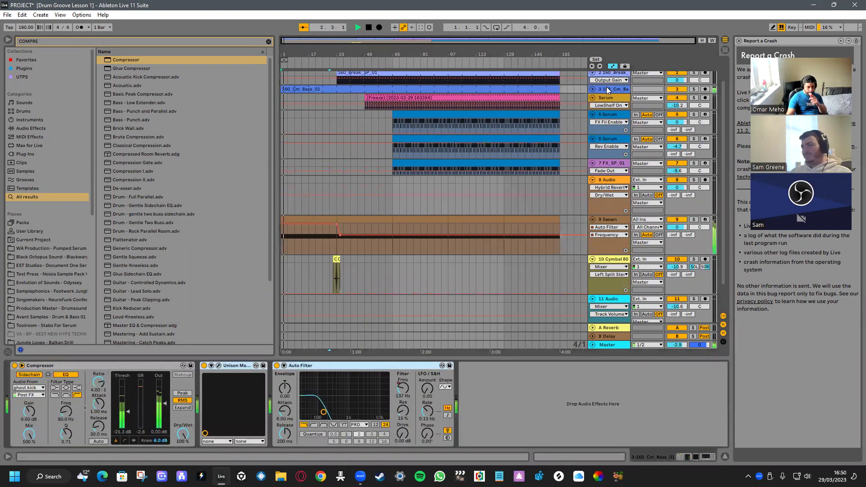
left_click(376, 58)
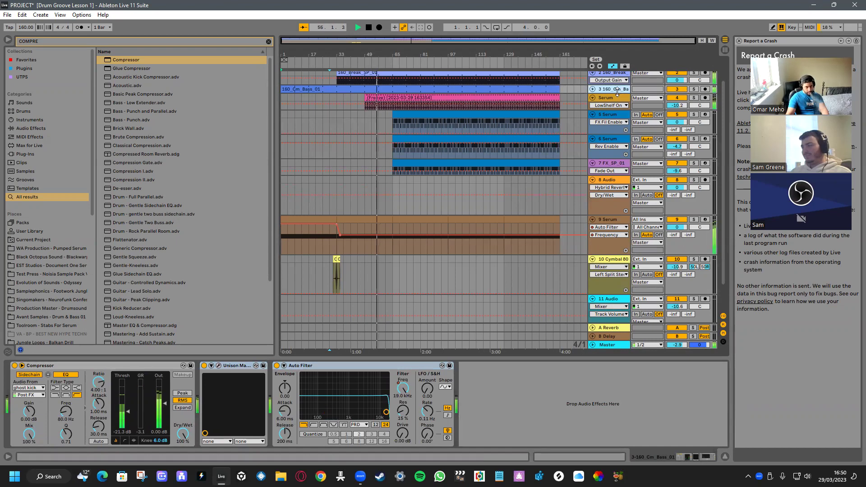
Enlarge and solo the 160_Cm_Bass_01 track and stop playback
left_click_drag(617, 91, 619, 123)
left_click(694, 90)
key("space")
Add a Saturator to the end of the 160_Cm_Bass_01 device chain and loop playback over 16 bars from bar 33
left_click(333, 116)
left_click(158, 41)
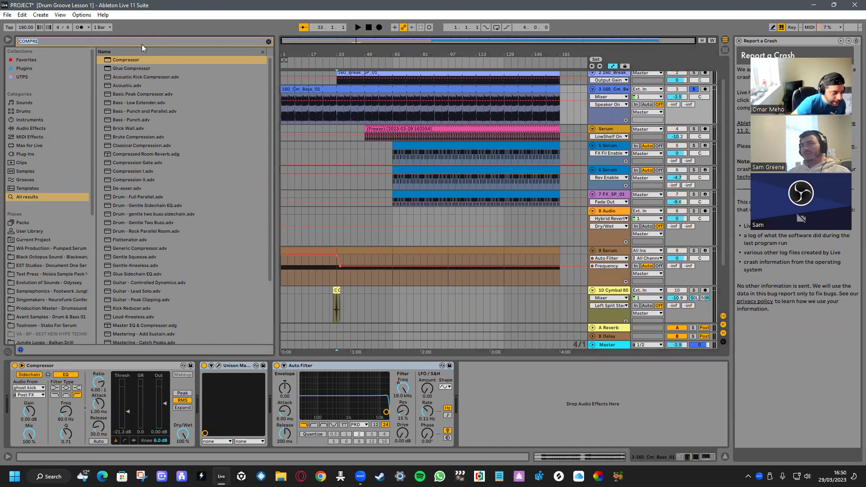
type("SAT")
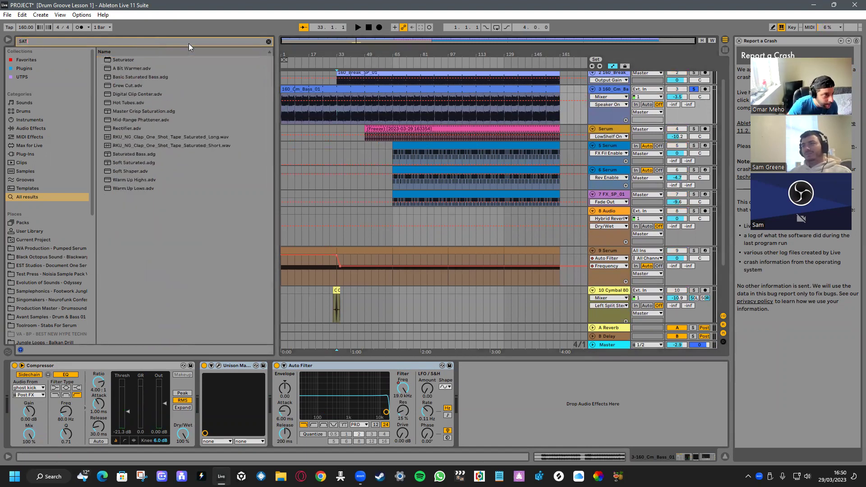
left_click_drag(109, 60, 366, 115)
key("ctrl+l")
key("space")
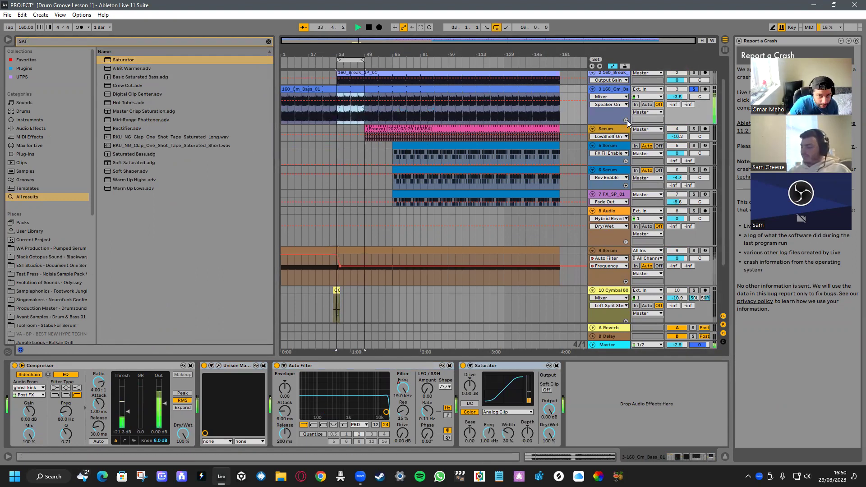
Expand the Saturator's waveshaper controls and set its curve type to Sinoid Fold
left_click(507, 412)
left_click(473, 364)
left_click(471, 366)
left_click(507, 413)
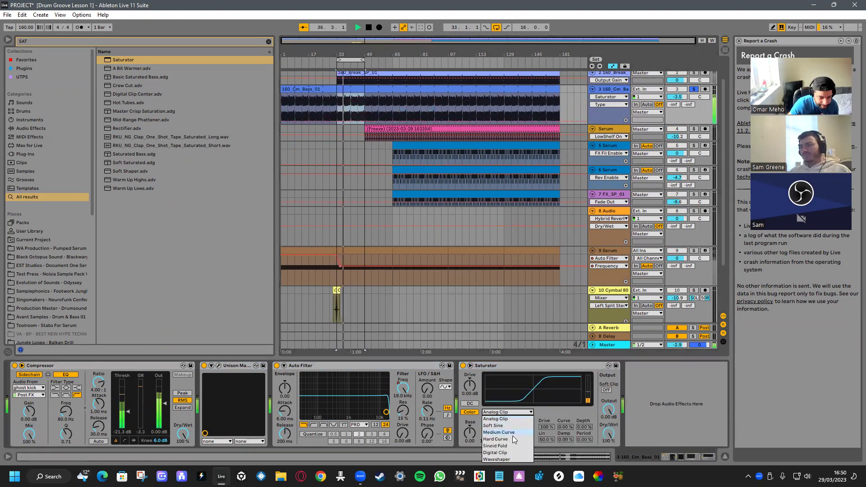
left_click(511, 445)
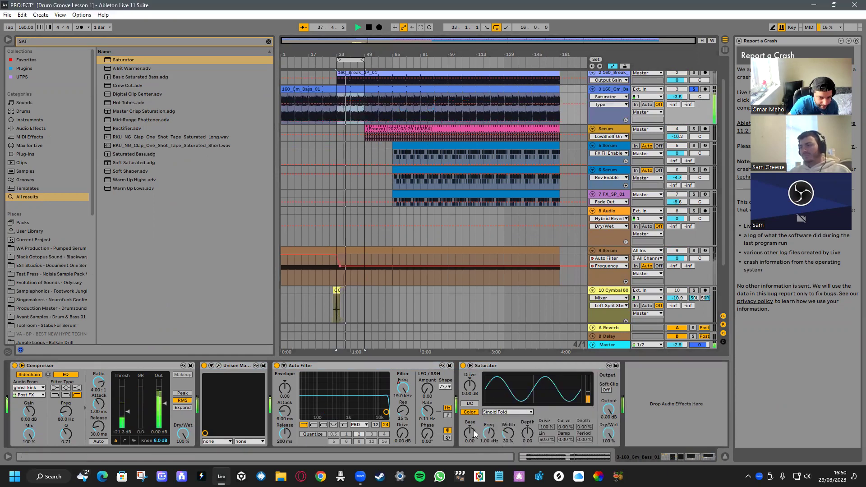
Enable DC on the Saturator and set Base to -36.0, Freq to 18.5 kHz and Width to 78 %
left_click_drag(469, 433, 469, 451)
left_click_drag(469, 385, 469, 384)
left_click_drag(469, 434, 508, 433)
left_click(471, 404)
left_click_drag(470, 434, 487, 418)
Unsolo the 160_Cm_Bass_01 track, play from about bar 25 and turn off the arrangement loop
left_click(694, 90)
key("space")
left_click(323, 63)
right_click(351, 59)
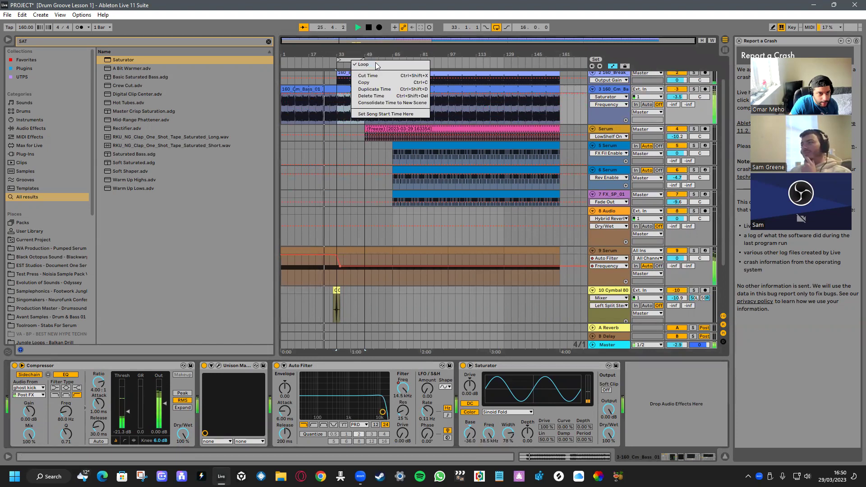
left_click(374, 64)
Switch to full screen and listen to the 160_Cm_Bass_01 track through the drop at bar 33
left_click(81, 14)
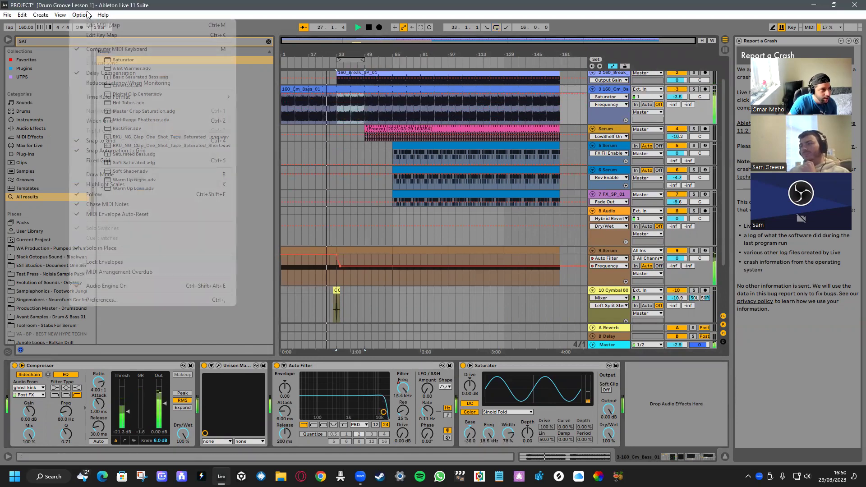
left_click(69, 25)
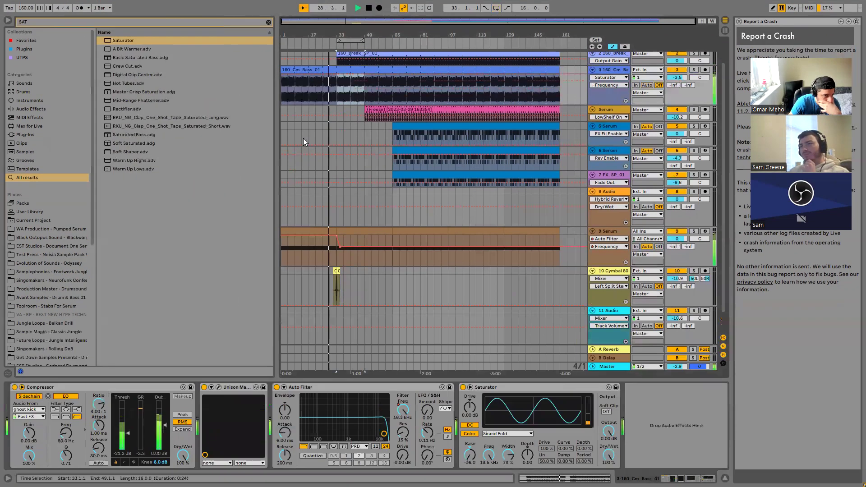
left_click(332, 113)
left_click(336, 125)
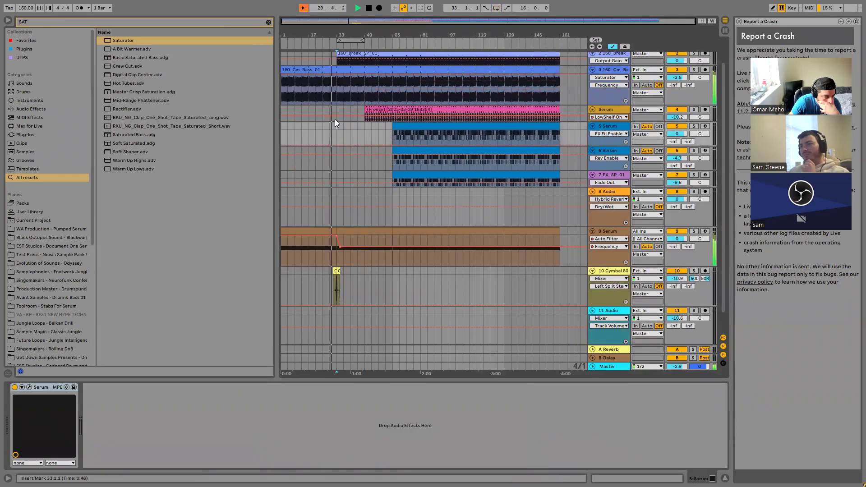
scroll(325, 126, "up", 5)
scroll(338, 128, "up", 1)
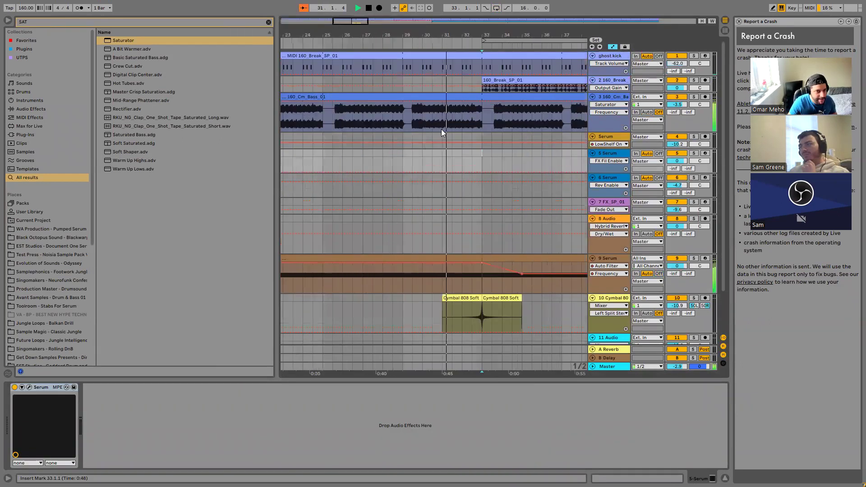
left_click(442, 129)
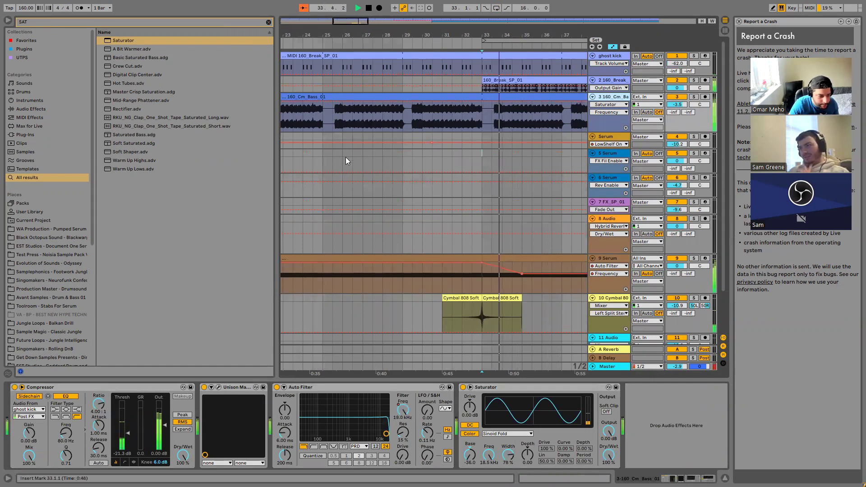
key("space")
Add Chorus-Ensemble after the Saturator on the 160_Cm_Bass_01 track and play the track soloed from bar 33
left_click(200, 20)
type("CH")
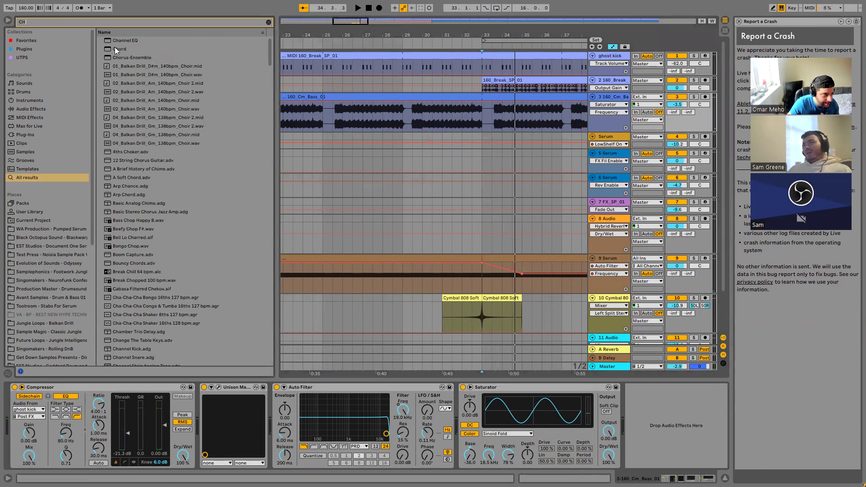
left_click_drag(122, 59, 244, 76)
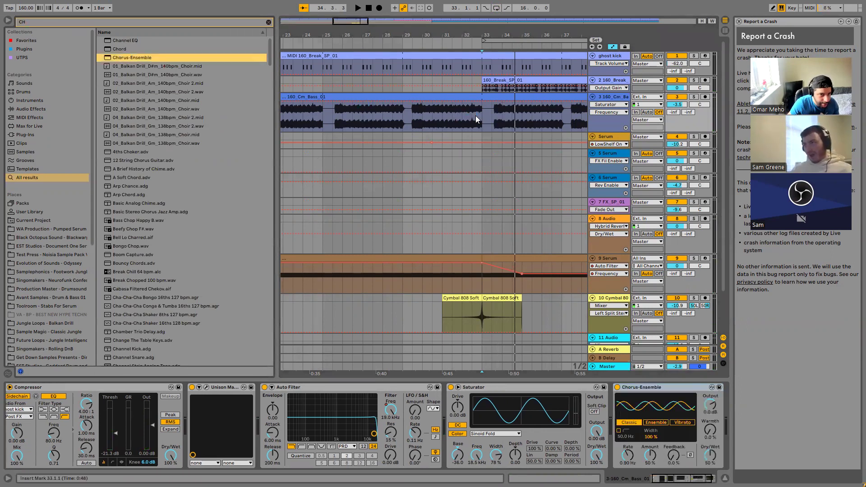
left_click(693, 97)
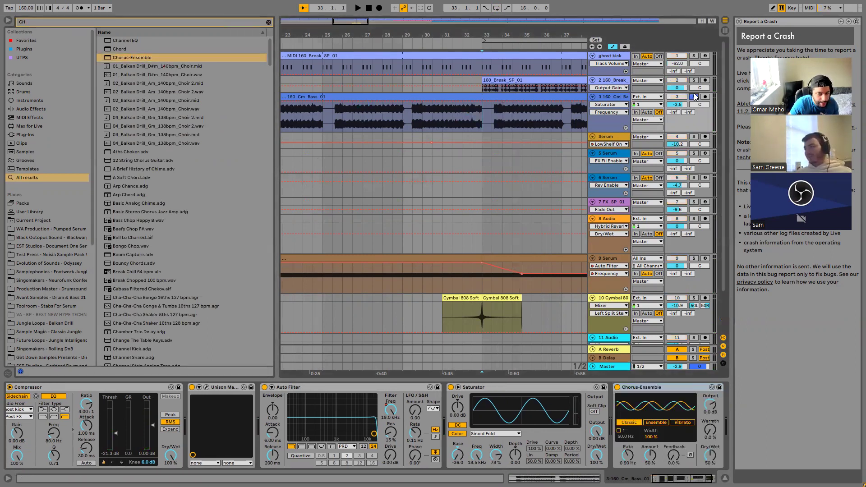
key("space")
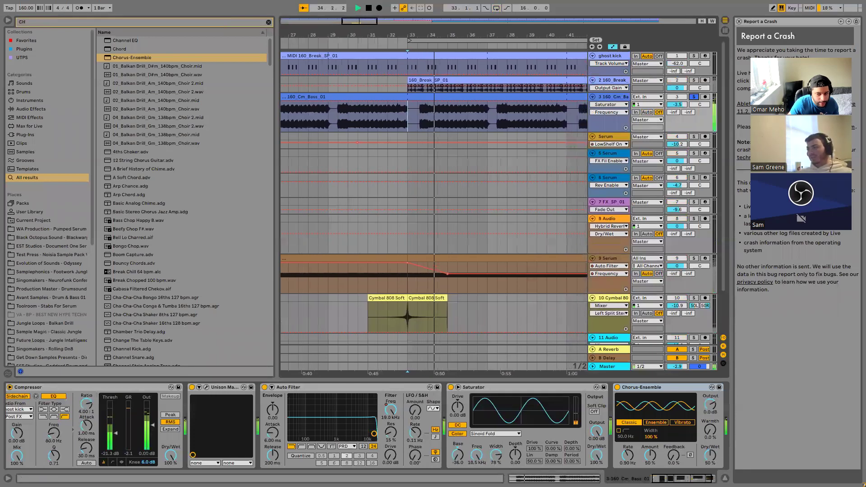
Set Chorus-Ensemble to Vibrato with Dry/Wet 100 %, Rate 15.0 Hz, Amount 15 % and Warmth 15 %
left_click_drag(710, 455, 710, 415)
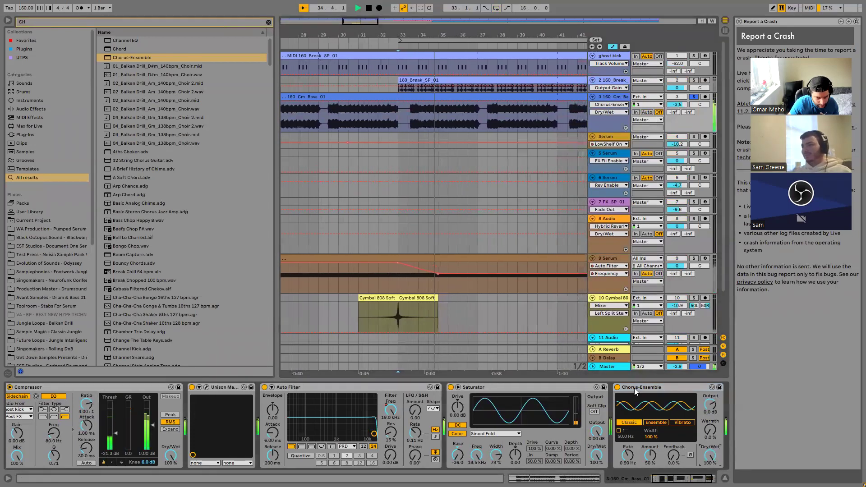
left_click(683, 422)
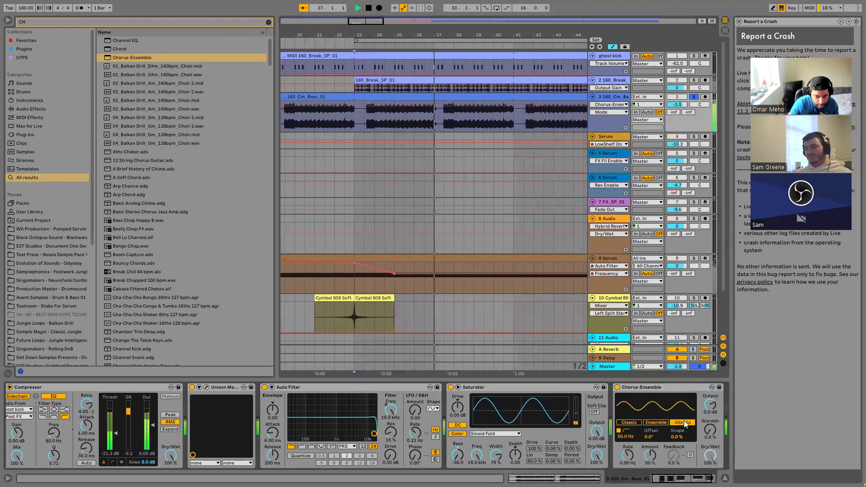
mouse_move(650, 454)
left_mouse_down()
mouse_move(650, 424)
mouse_move(650, 481)
mouse_move(627, 444)
mouse_move(627, 417)
mouse_move(650, 422)
mouse_move(650, 449)
left_mouse_up()
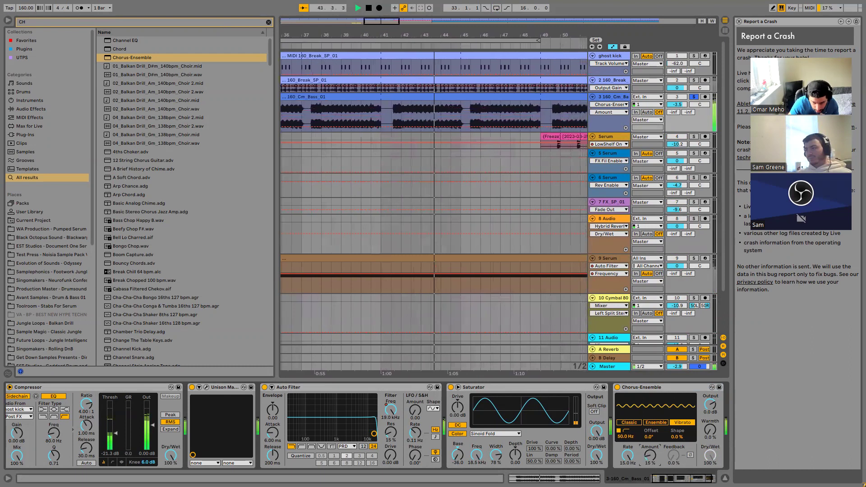
left_click_drag(710, 429, 710, 421)
key("space")
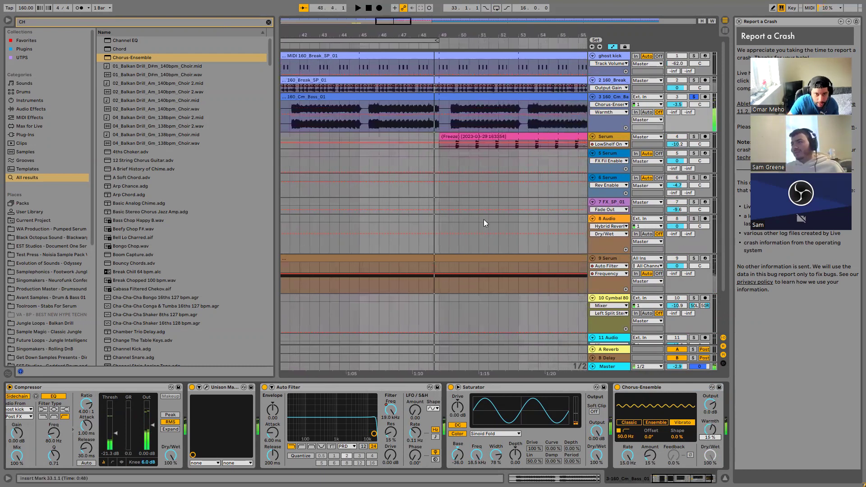
Unsolo the 160_Cm_Bass_01 track, save the project and play the full mix from about bar 29
key("w")
left_click(695, 97)
key("ctrl+s")
left_click(392, 39)
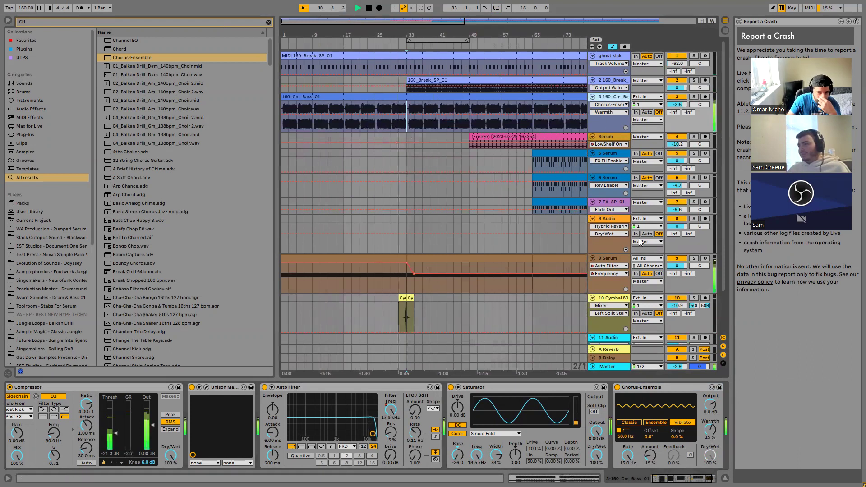
Switch Chorus-Ensemble to Ensemble mode with Rate 0.10 Hz, Amount 80 % and Dry/Wet 45 %
left_click_drag(628, 454, 628, 483)
left_click_drag(649, 456, 650, 423)
left_click(651, 423)
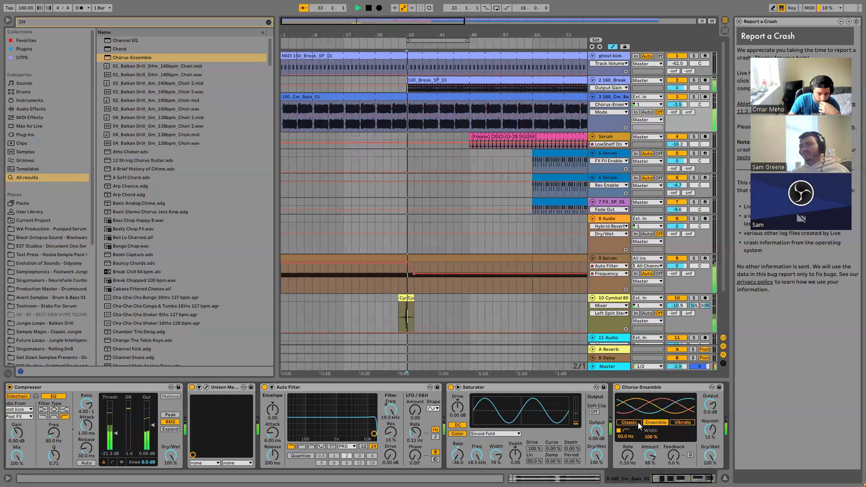
left_click_drag(648, 457, 649, 458)
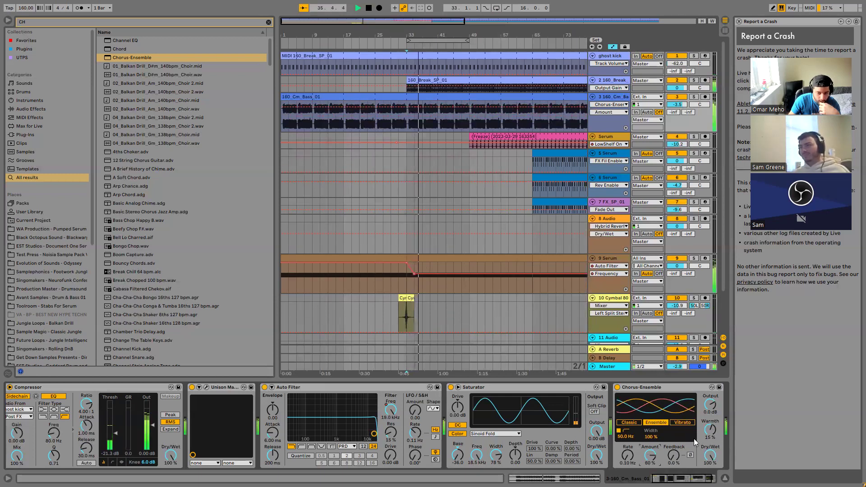
left_click_drag(709, 456, 709, 476)
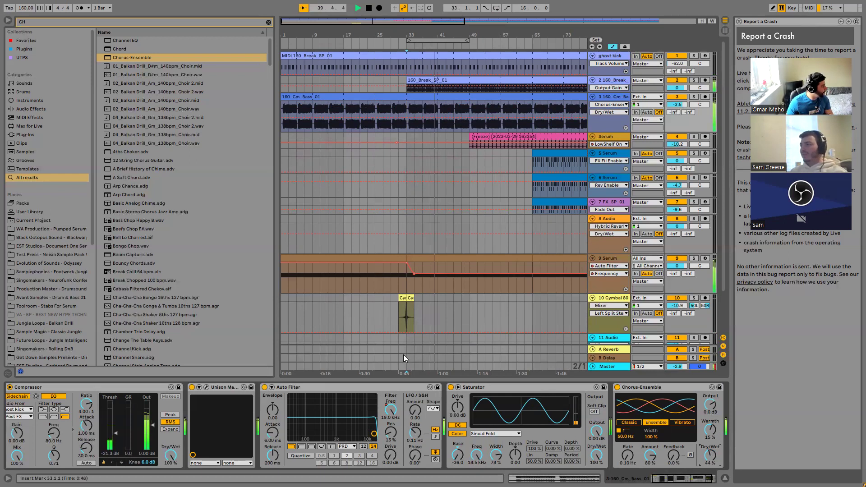
left_click_drag(719, 452, 719, 451)
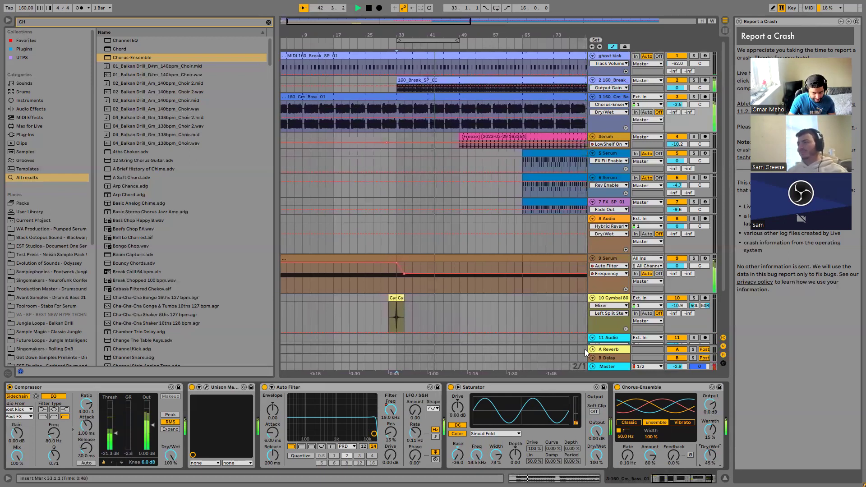
Show the B-Delay send automation on the 9 Serum track
left_click(608, 261)
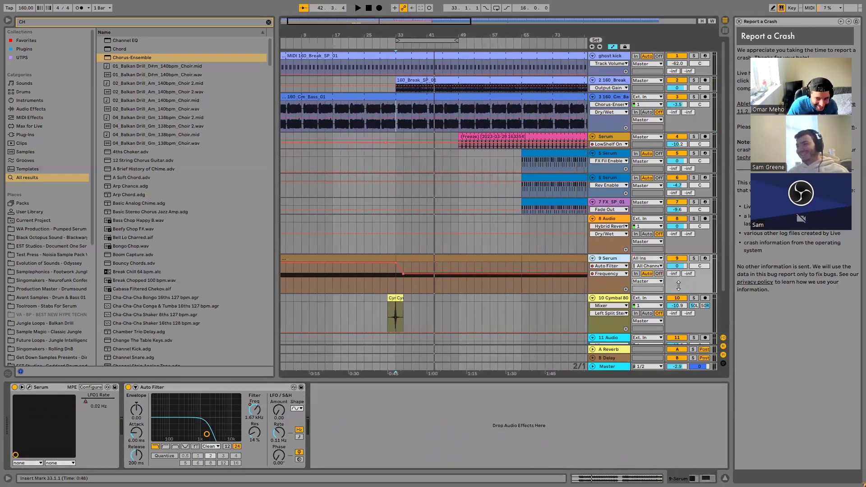
right_click(686, 275)
left_click(694, 280)
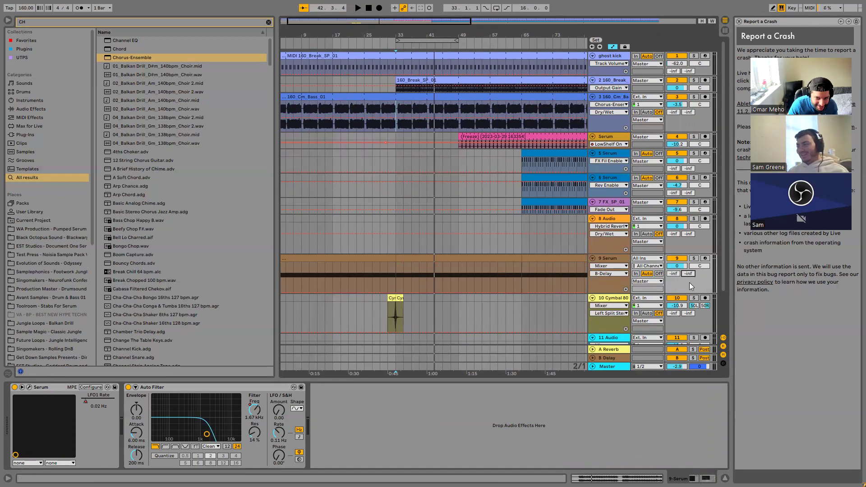
Draw zigzag B-Delay send automation on the 9 Serum track between about bars 33 and 65, ending high, and play it
left_click(397, 291)
left_click_drag(429, 296, 449, 263)
key("space")
left_click(451, 293)
left_click_drag(472, 291, 473, 263)
left_click(490, 293)
left_click(522, 291)
left_click_drag(522, 292, 522, 263)
scroll(523, 276, "down", 5)
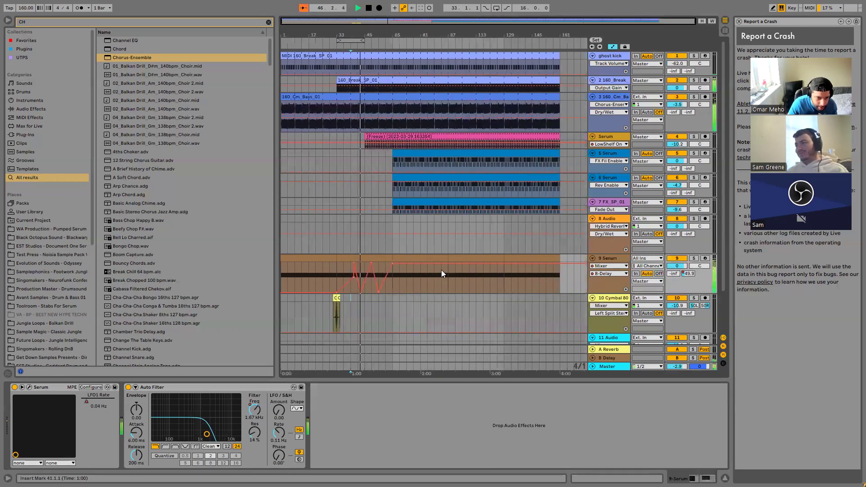
Continue the 9 Serum track's B-Delay send automation from a low at about bar 78 up to a high near bar 157, and stop playback
left_click(414, 292)
mouse_move(426, 291)
left_mouse_down()
mouse_move(426, 263)
mouse_move(449, 293)
mouse_move(469, 276)
mouse_move(469, 263)
mouse_move(497, 293)
mouse_move(497, 271)
mouse_move(497, 290)
mouse_move(512, 291)
mouse_move(514, 262)
mouse_move(532, 276)
mouse_move(532, 293)
mouse_move(553, 291)
mouse_move(553, 262)
left_mouse_up()
scroll(364, 268, "up", 5)
key("space")
Draw Auto Filter Frequency automation on the 9 Serum track, falling from bar 33 to about bar 57 and rising to bar 161, and play it
left_click(609, 260)
right_click(263, 411)
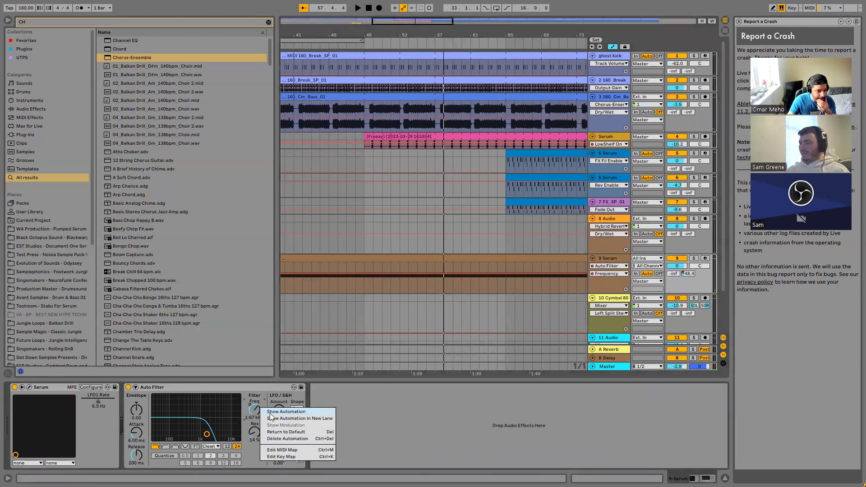
left_click(270, 412)
scroll(334, 324, "down", 5)
left_click_drag(378, 272, 379, 286)
left_click_drag(448, 287, 448, 279)
left_click_drag(504, 279, 559, 262)
key("space")
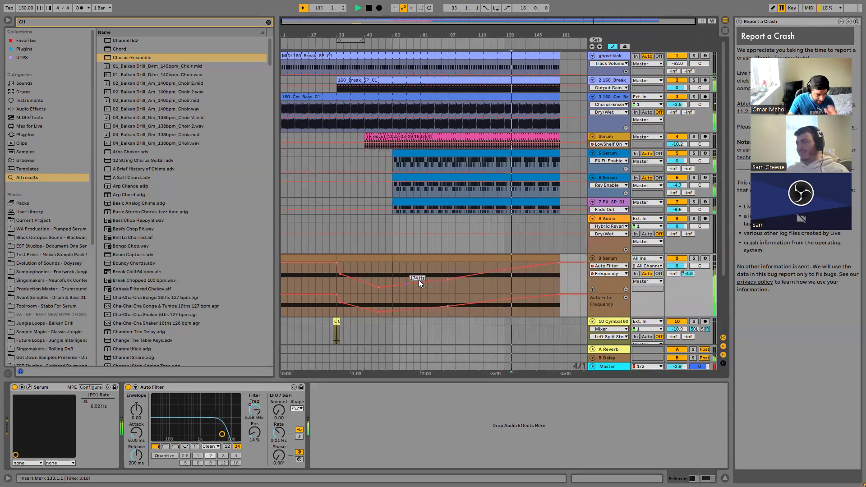
Restart playback from bar 45 to listen to the filter automation in the mix
key("space")
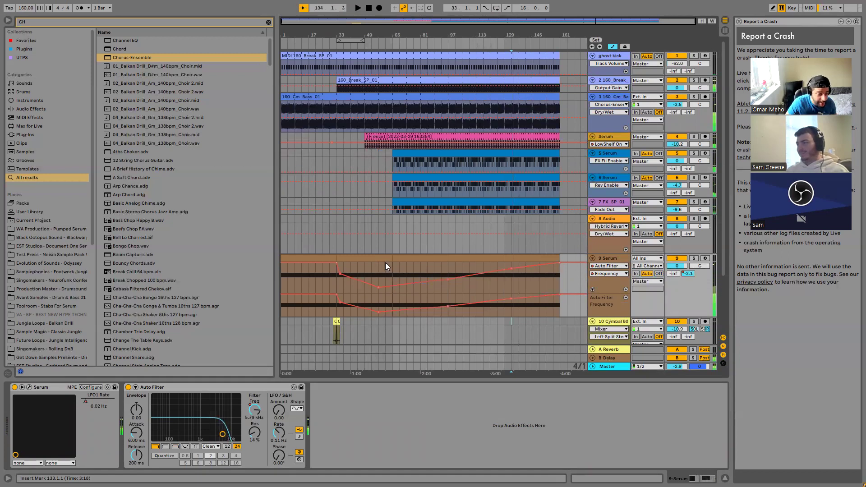
left_click(361, 242)
key("space")
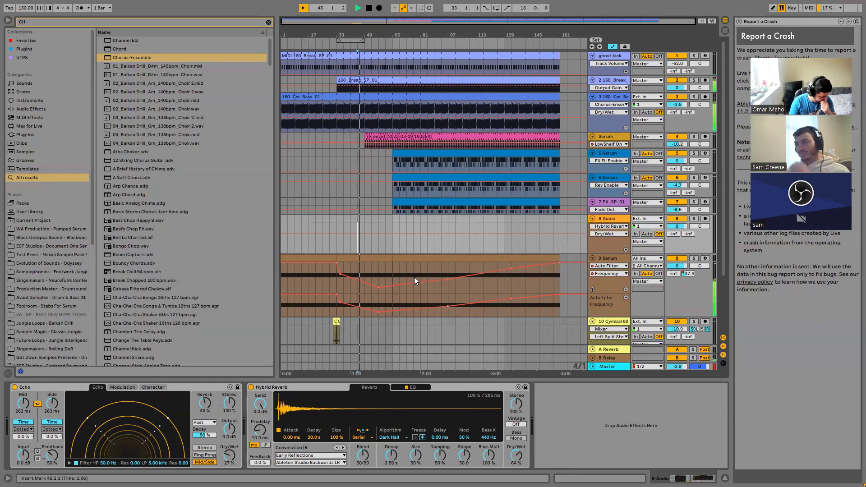
mouse_move(414, 277)
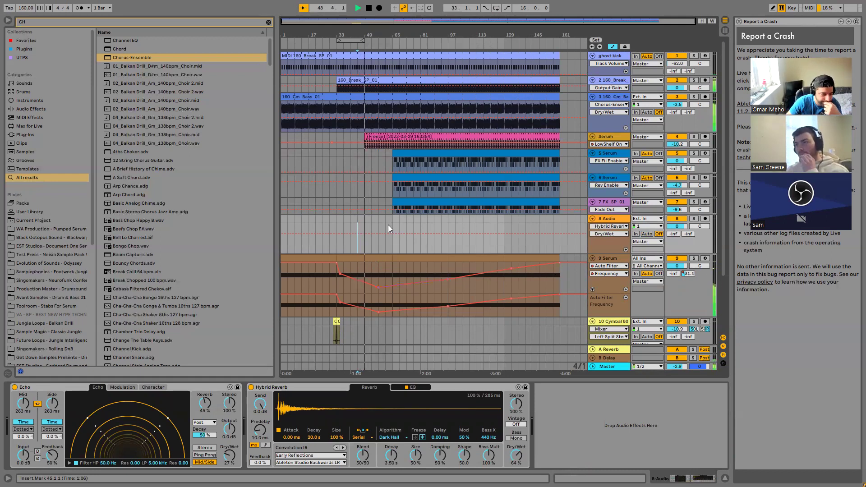
Hide the automation and make the frozen Serum and 2 160_Break_SP_01 tracks taller
left_click(612, 47)
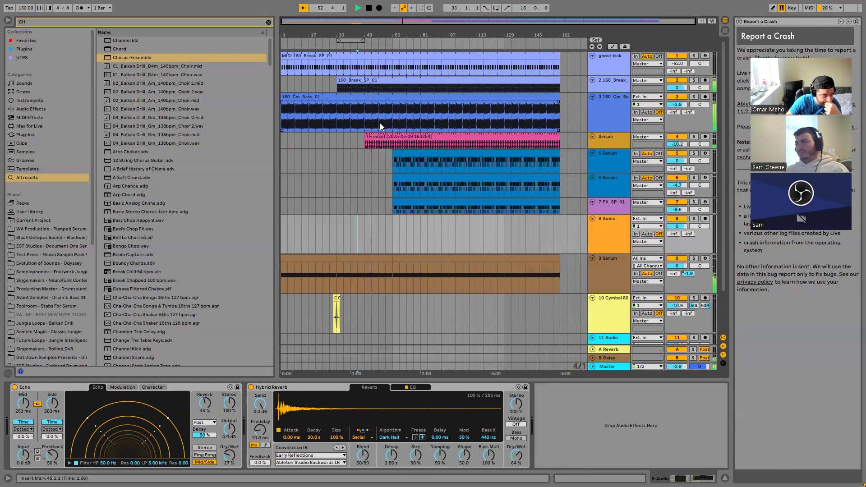
left_click(604, 148)
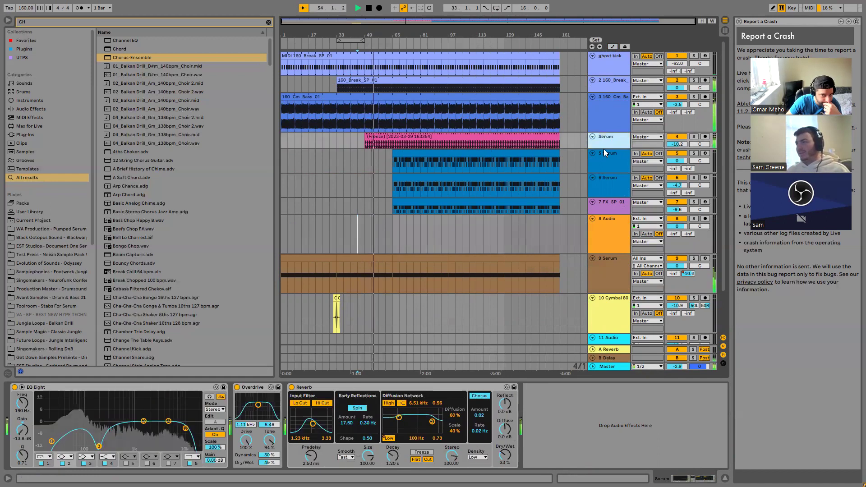
left_click_drag(603, 149, 599, 204)
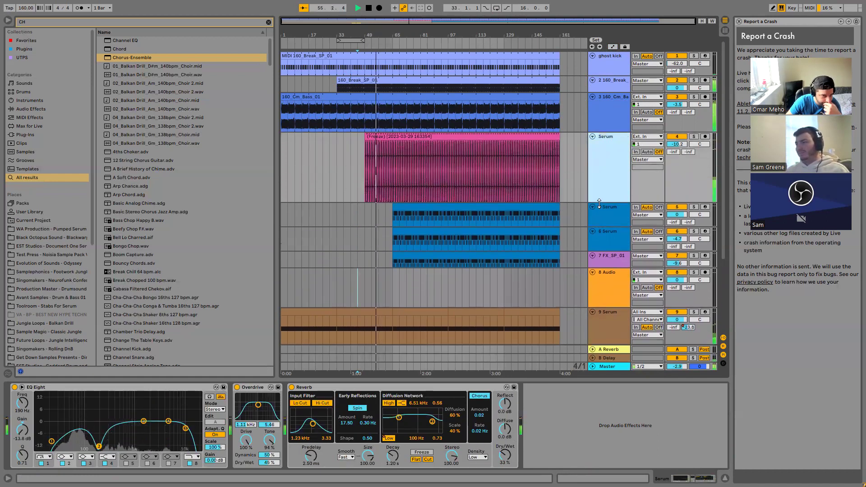
left_click(385, 101)
left_click(599, 89)
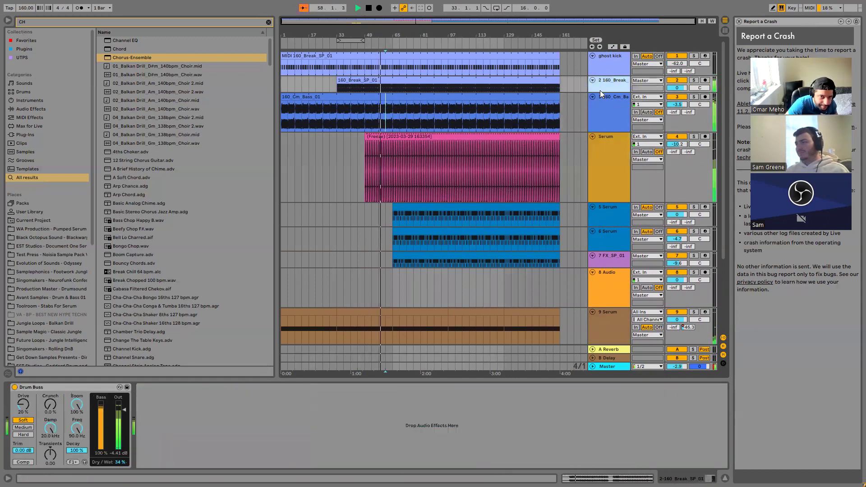
left_click_drag(600, 92, 600, 138)
Delete the 160_Break_SP_01 audio between bars 65 and 81 and stop playback
scroll(391, 105, "up", 4)
left_click_drag(393, 105, 536, 87)
key("Delete")
key("space")
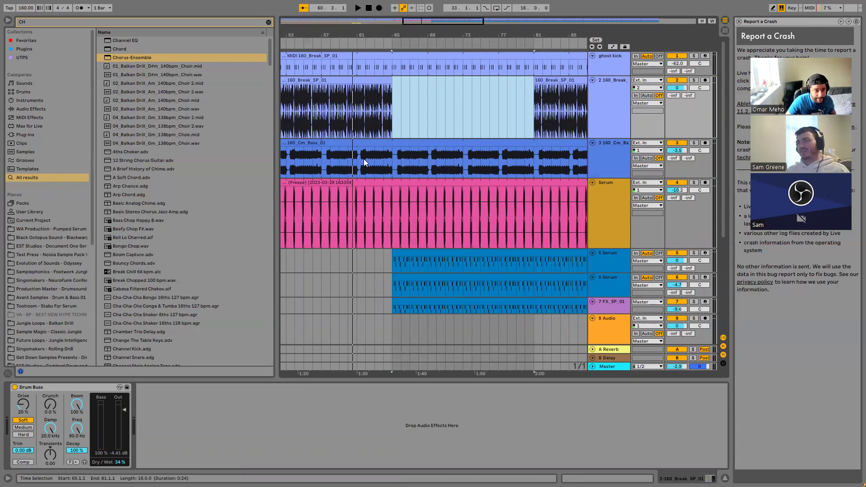
Return to bar 1, look over the arrangement's tracks and briefly play the start
scroll(364, 158, "down", 5)
left_click(281, 123)
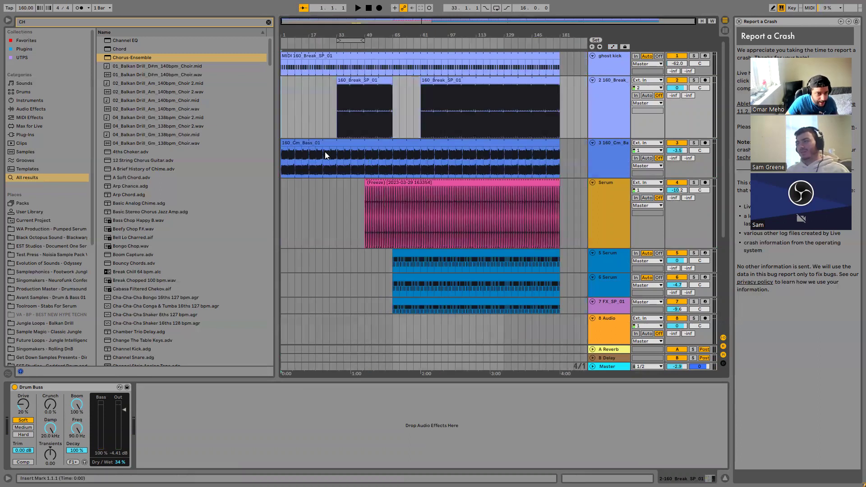
scroll(376, 177, "down", 5)
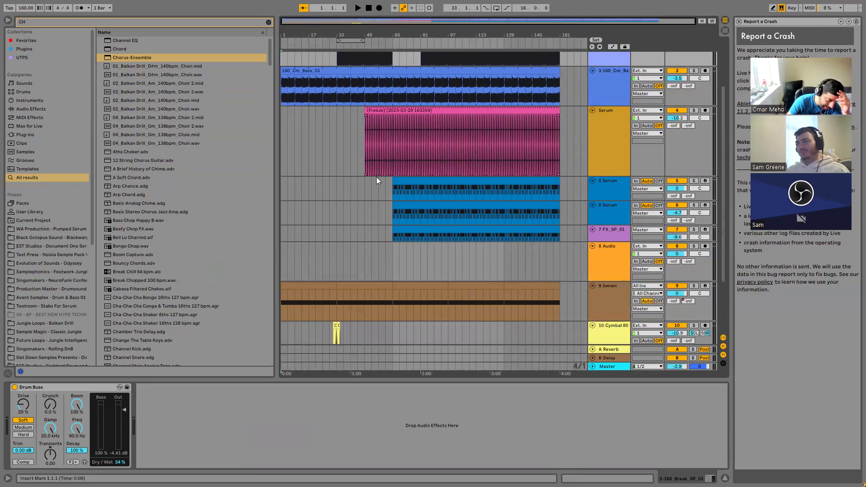
scroll(334, 250, "down", 1)
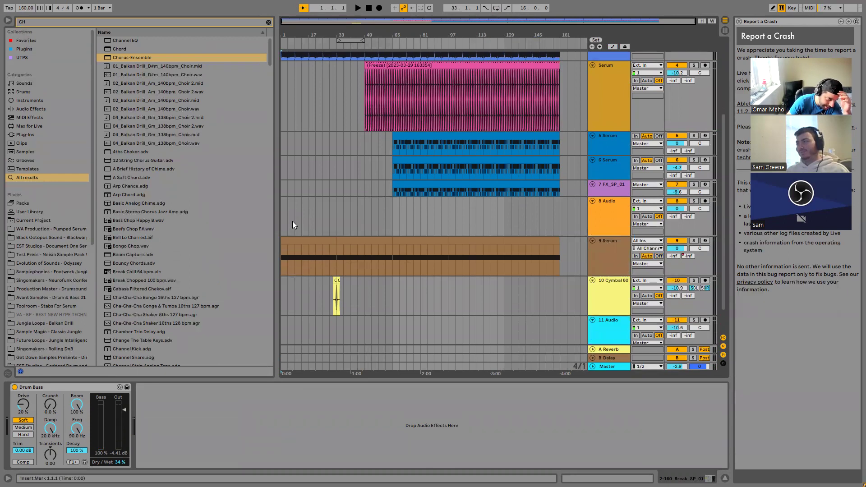
scroll(607, 269, "up", 6)
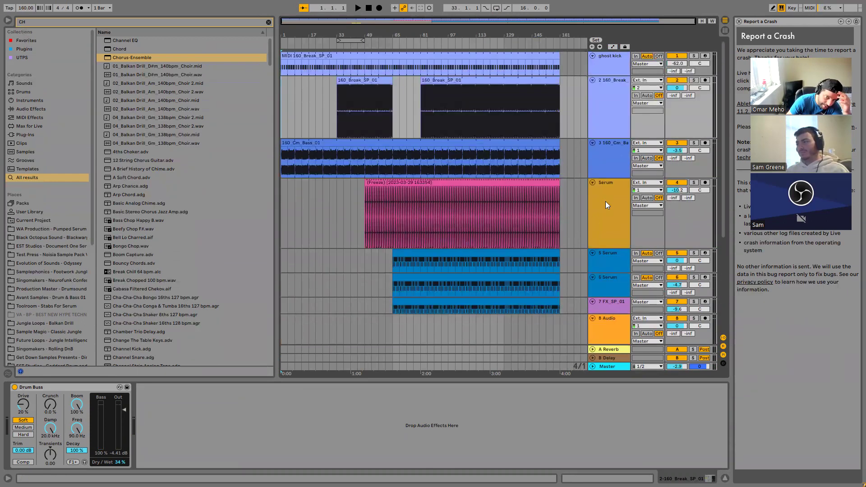
key("space")
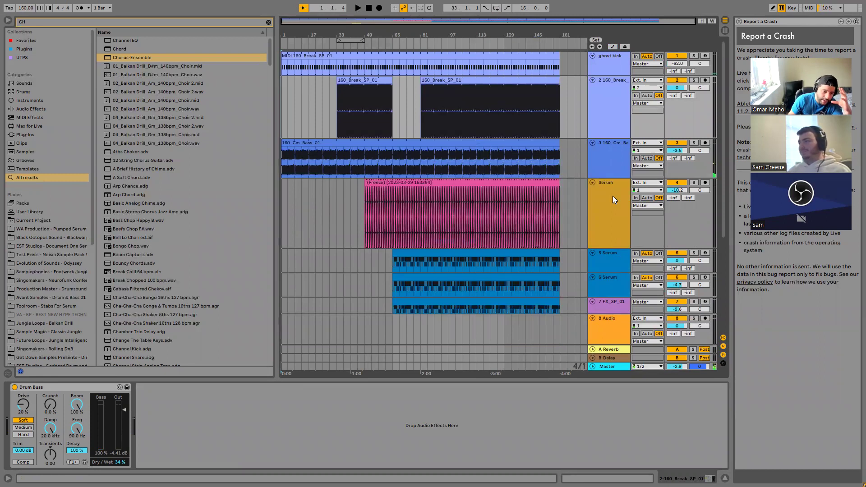
Duplicate the 160_Cm_Bass_01 track and shorten the copy's clip to end at bar 49
left_click(614, 159)
right_click(614, 160)
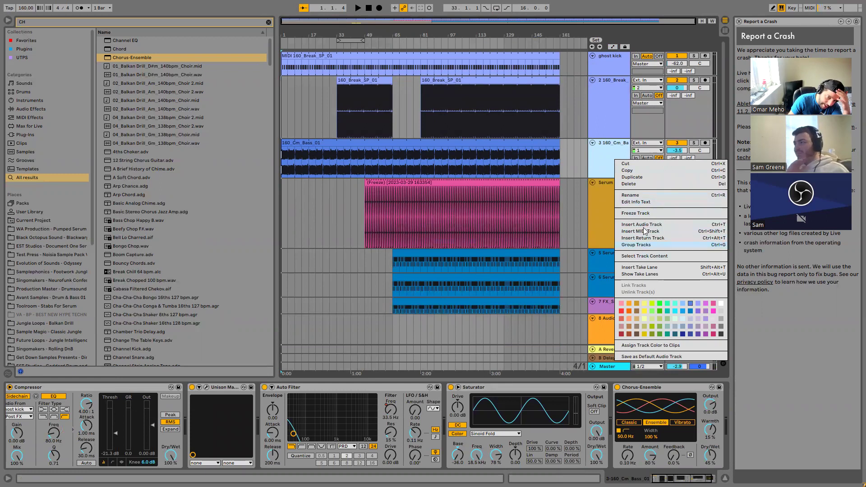
left_click(645, 179)
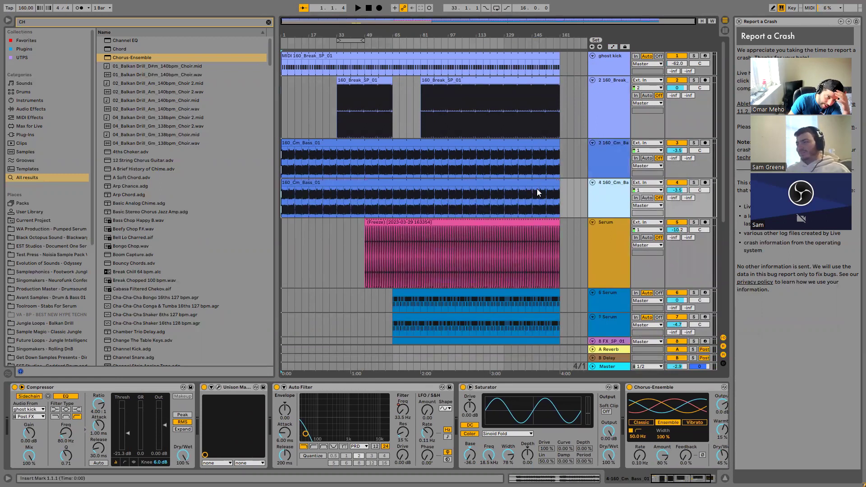
left_click_drag(559, 183, 365, 183)
Solo the duplicated bass track, show its Auto Filter Frequency automation and play it from the start
left_click(693, 182)
key("space")
right_click(403, 409)
left_click(429, 413)
left_click(323, 185)
key("space")
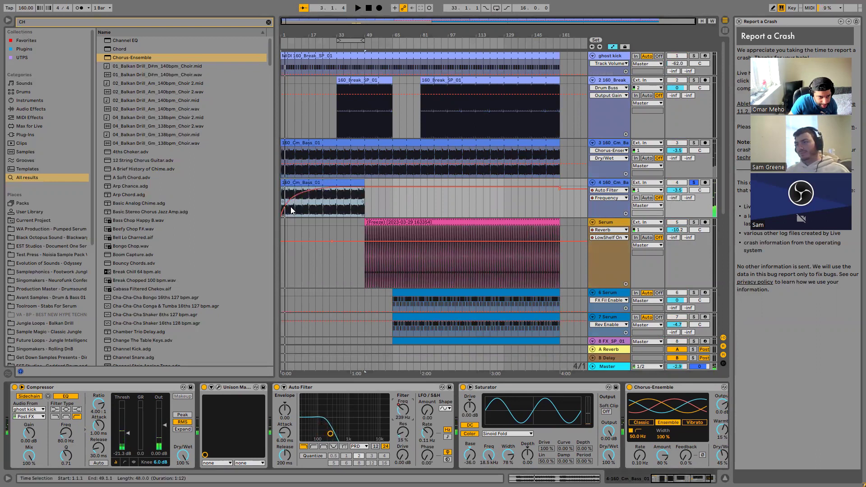
Clear the Auto Filter Frequency automation breakpoints on the duplicated bass track, including those between bars 1 and 65
left_click_drag(367, 187, 357, 208)
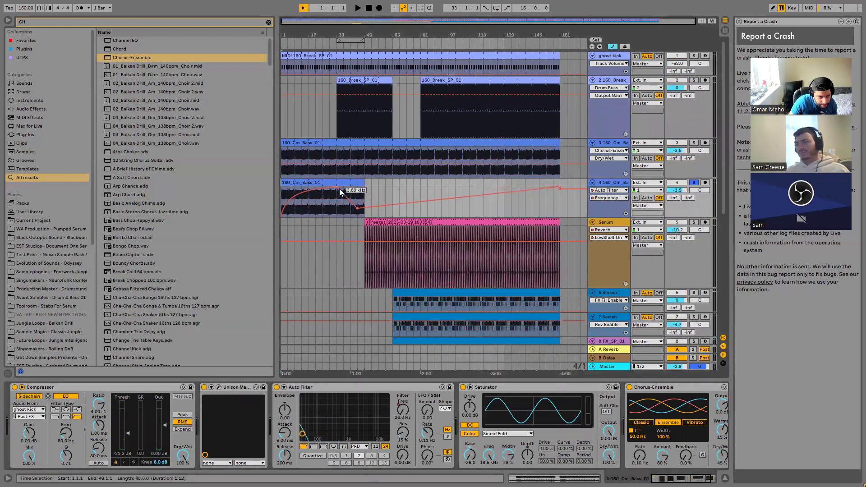
left_click(336, 185)
key("Delete")
key("space")
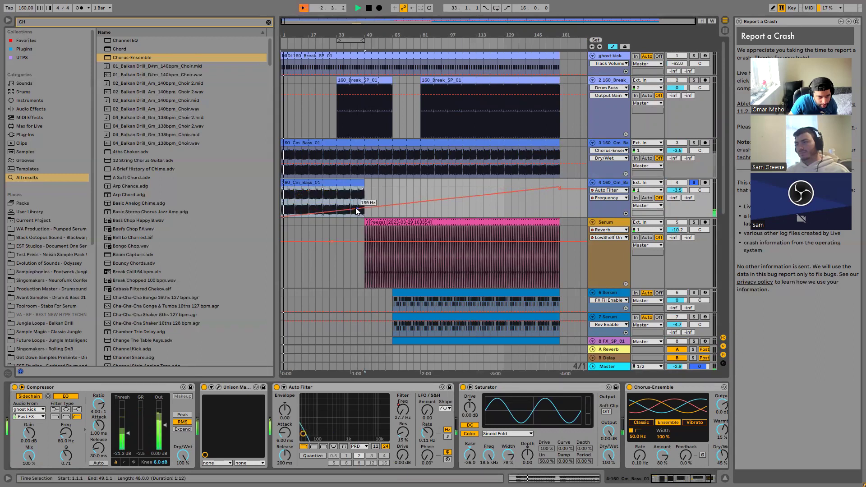
left_click(558, 187)
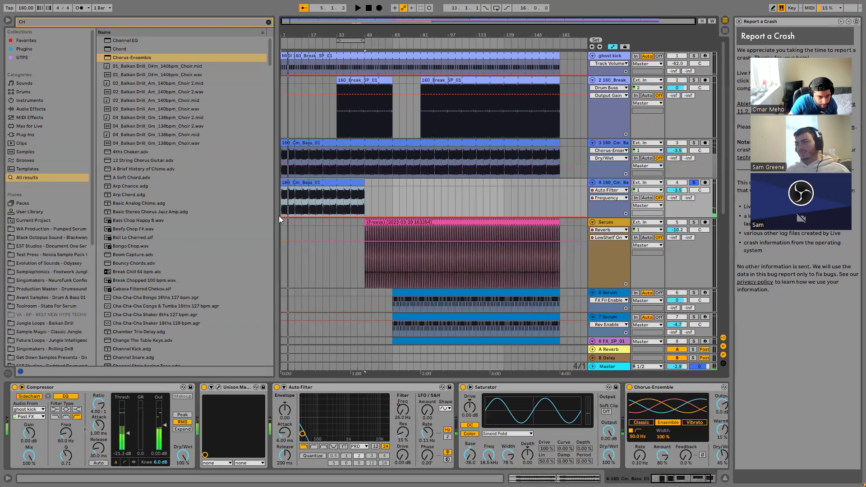
left_click(399, 208)
left_click_drag(399, 207, 293, 213)
key("Delete")
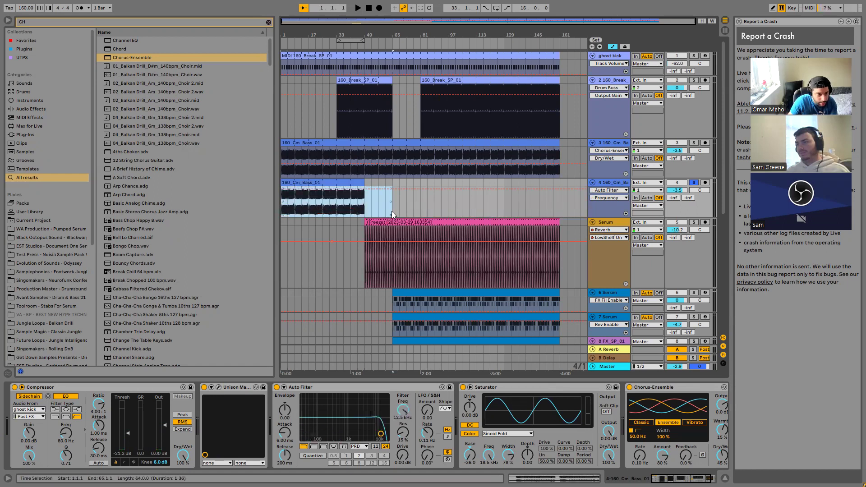
Set the duplicated bass track's Auto Filter Frequency automation flat at 238 Hz while playing from bar 1, and unsolo the track
left_click(414, 207)
left_click_drag(377, 189, 378, 209)
key("space")
left_click(284, 197)
key("space")
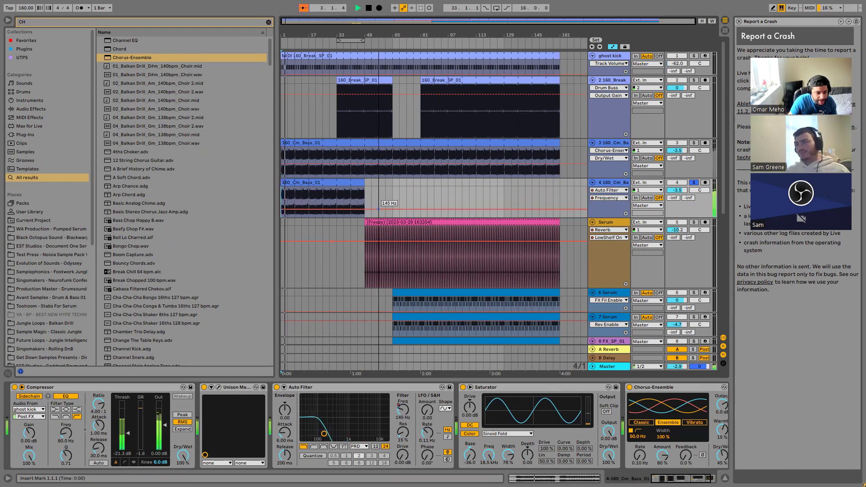
left_click_drag(378, 209, 377, 207)
left_click(690, 182)
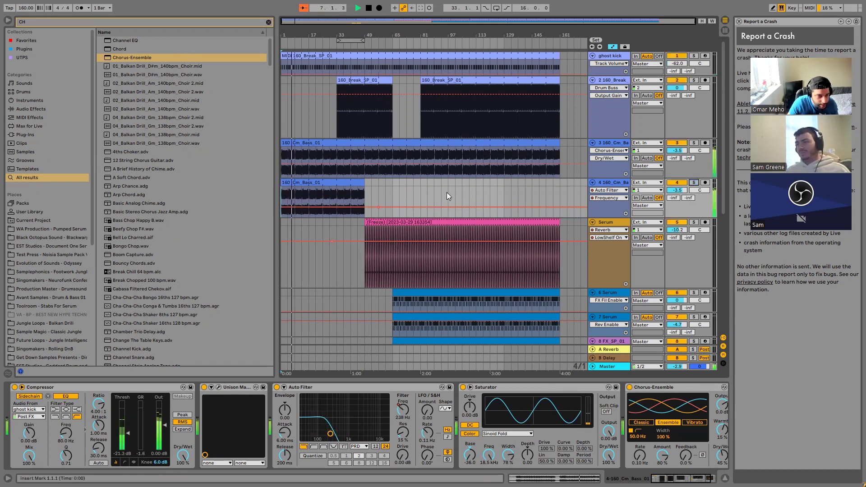
Delete bars 1 to 33 of the original 160_Cm_Bass_01 track and shorten the duplicated bass clip to end at bar 33
left_click(334, 165)
left_click_drag(337, 175, 261, 142)
key("Delete")
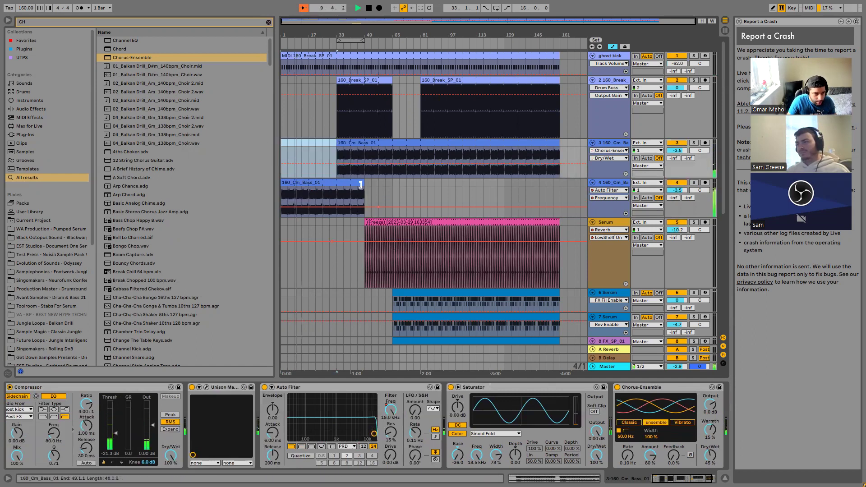
left_click_drag(365, 183, 336, 183)
key("super")
key("super")
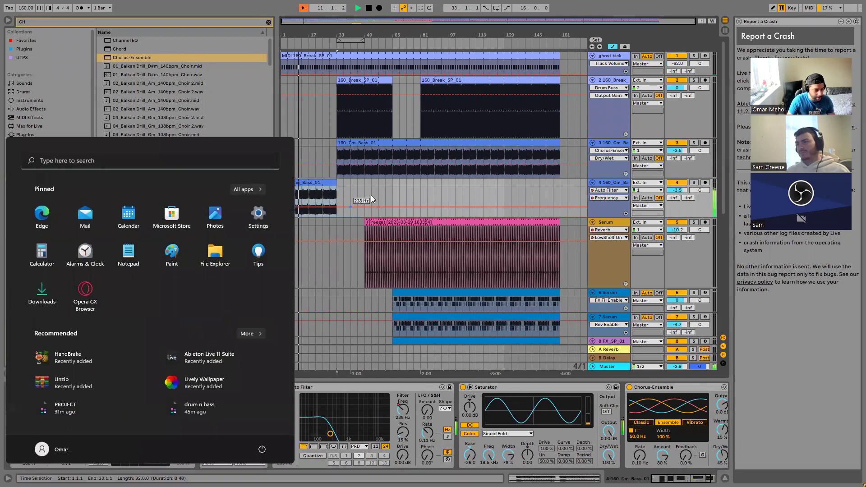
Ramp the duplicated bass track's filter frequency from 238 Hz at bar 17 to about 19 kHz at bar 33, and listen through the transition
left_click(309, 207)
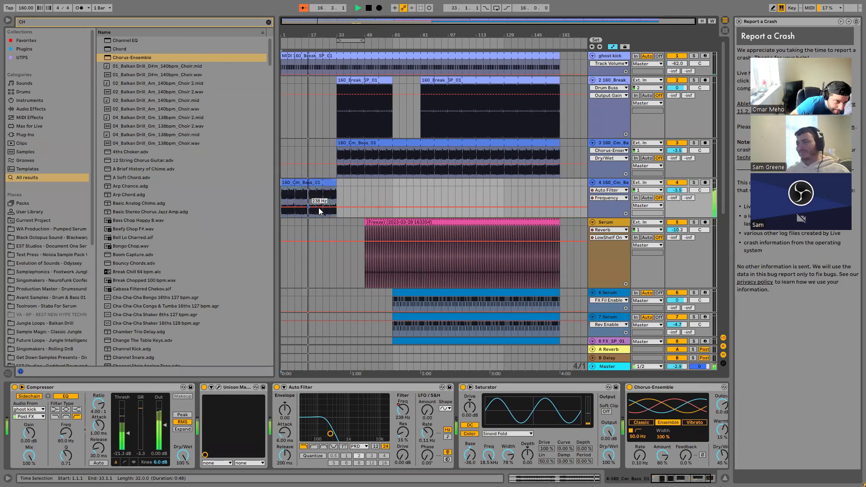
left_click_drag(336, 207, 337, 187)
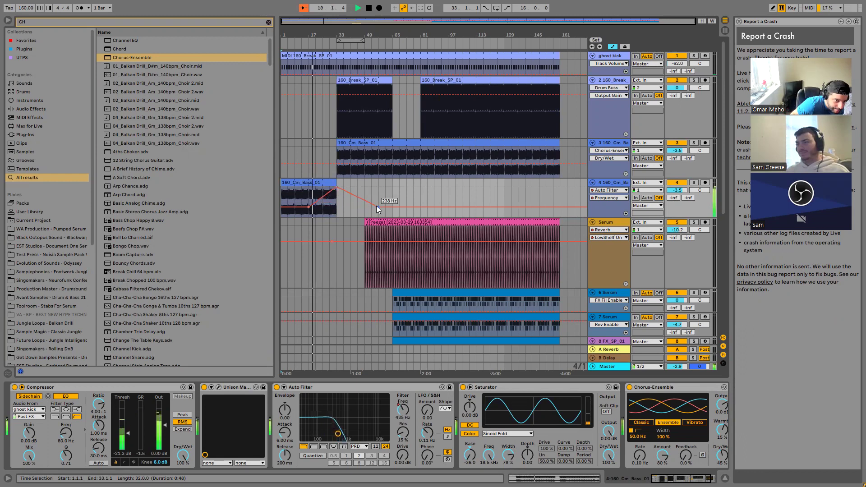
left_click(378, 206)
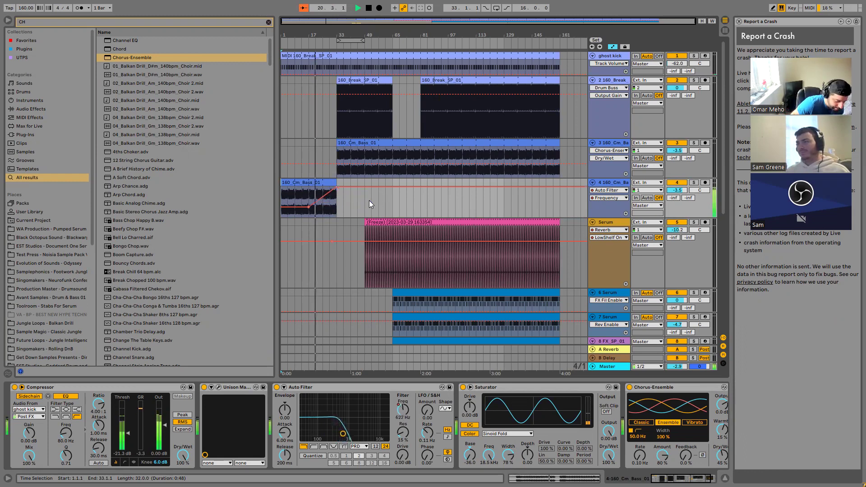
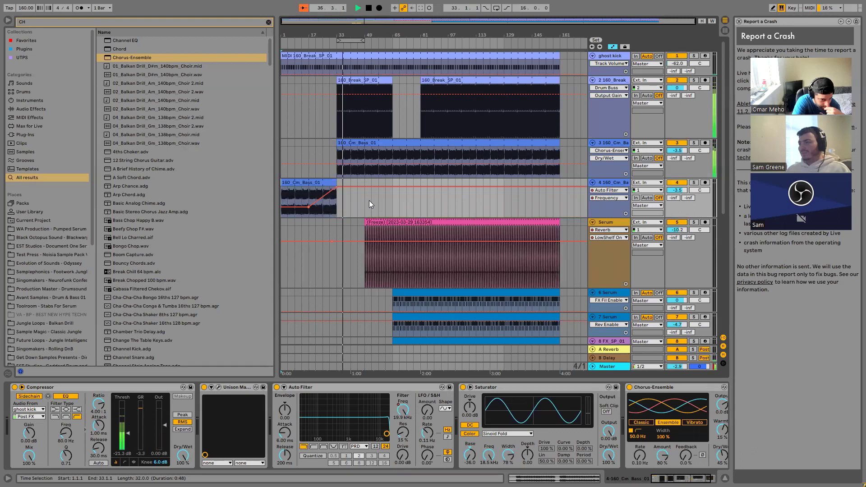
key("space")
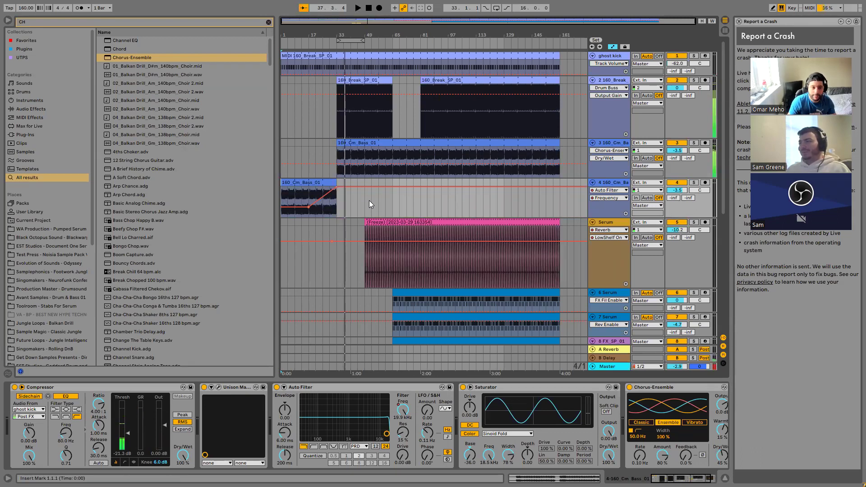
Hide the automation and select bars 33 to 65 on the 10 Serum track
scroll(383, 205, "down", 2)
scroll(387, 207, "down", 4)
left_click(332, 267)
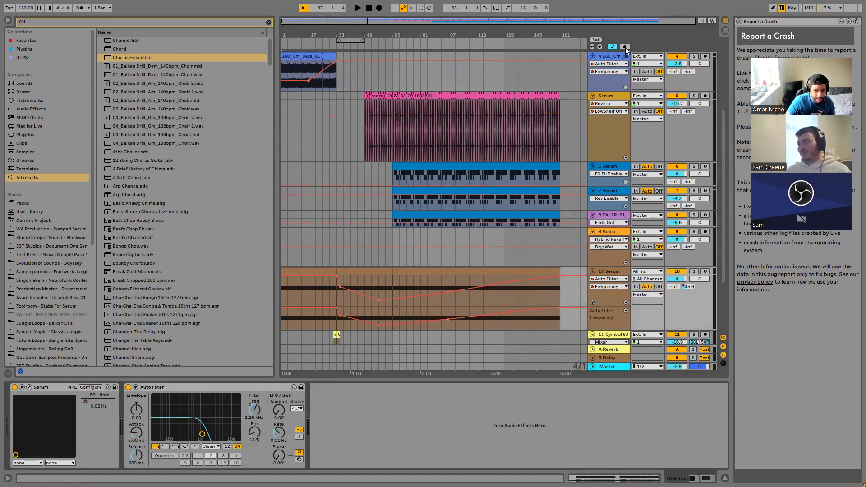
left_click(611, 47)
left_click(592, 281)
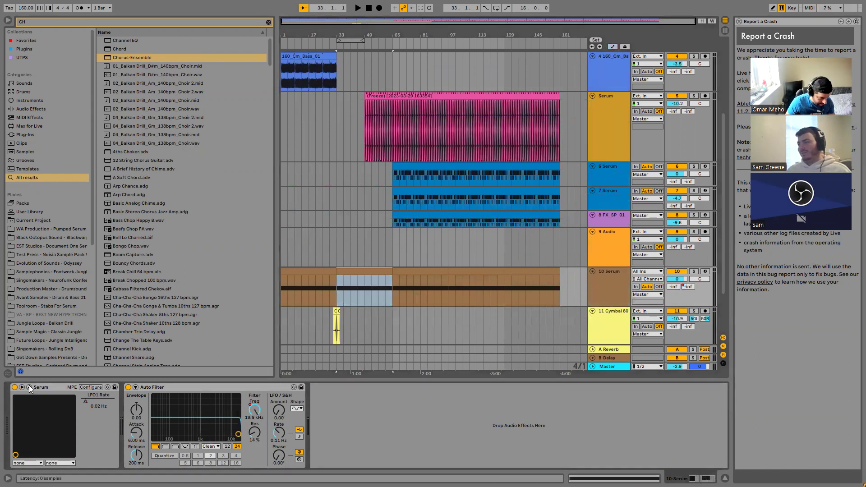
Try to add Serum's LFO 1 BPM sync switch to the configured parameters on the 10 Serum track
left_click(30, 387)
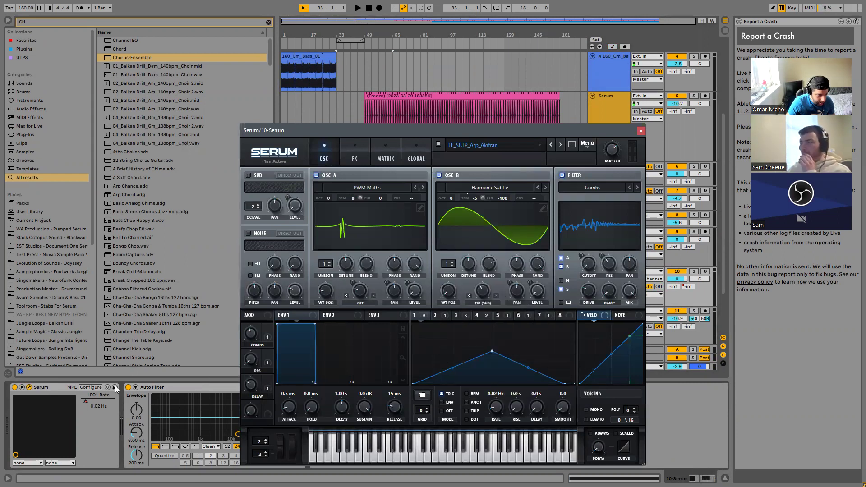
left_click(98, 387)
left_click(466, 394)
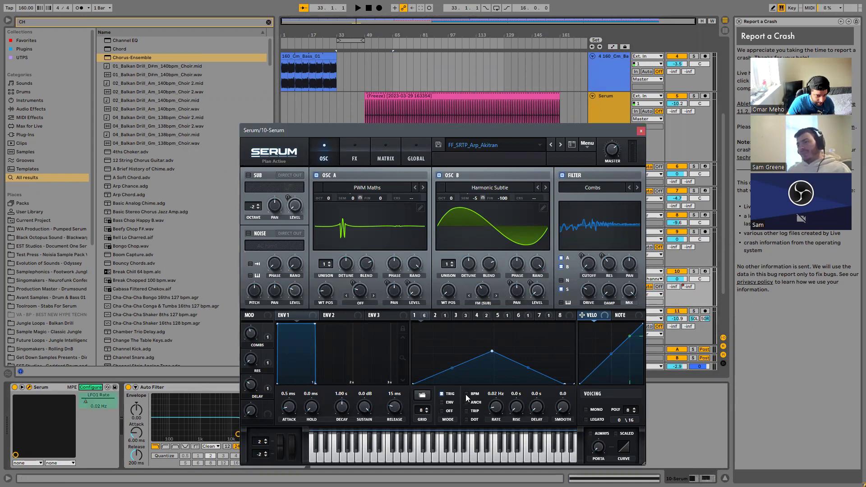
left_click(466, 395)
left_click(467, 394)
left_click(467, 394)
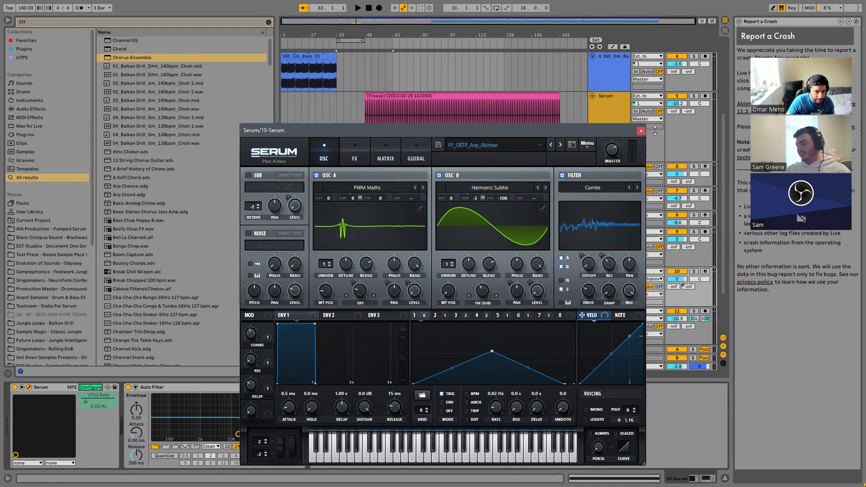
left_click(641, 131)
Delete bars 33 to 65 of the 10 Serum track and play the arrangement from bar 29
left_click(335, 260)
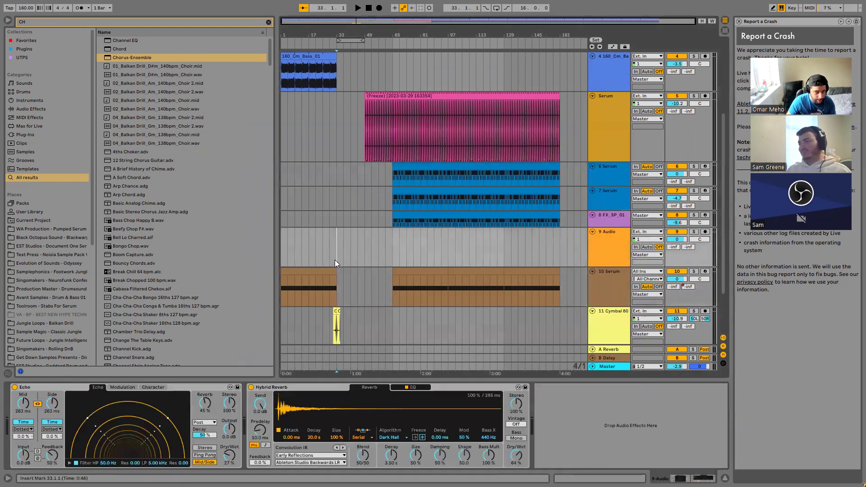
key("super")
left_click(335, 260)
key("space")
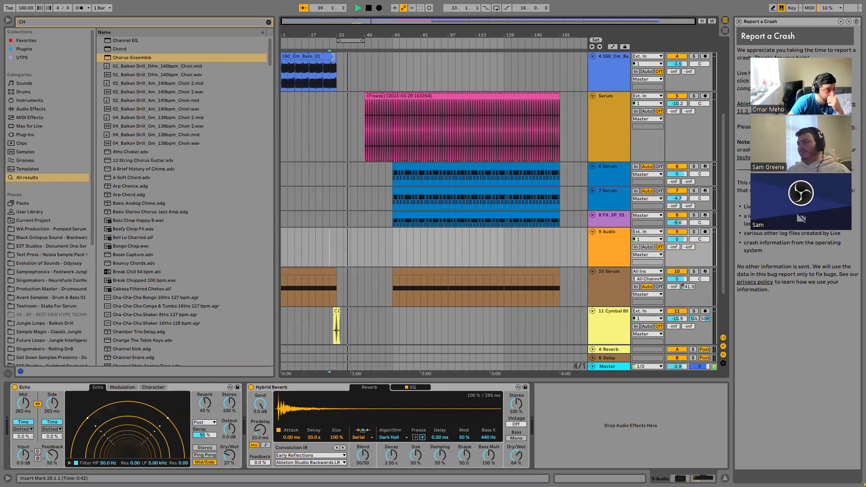
Copy the cymbal section spanning bars 31 to 35 and paste it at bars 47 and 63 on the same track
scroll(366, 172, "up", 5)
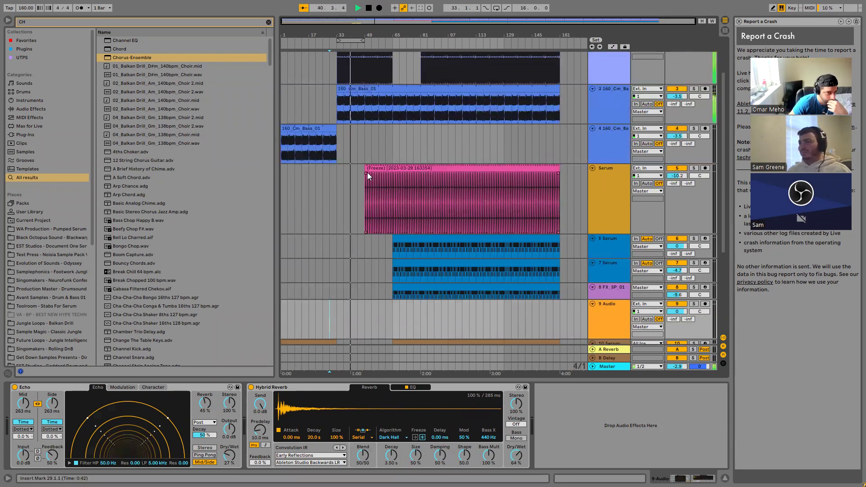
scroll(364, 168, "up", 1)
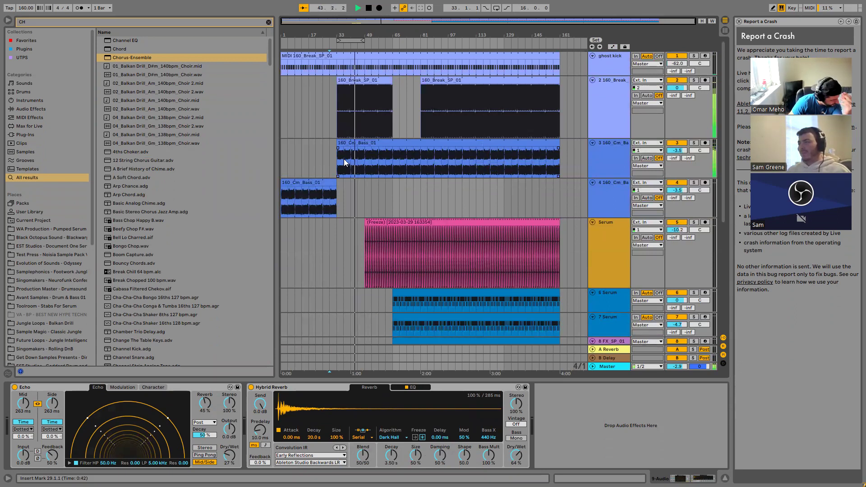
scroll(344, 154, "down", 5)
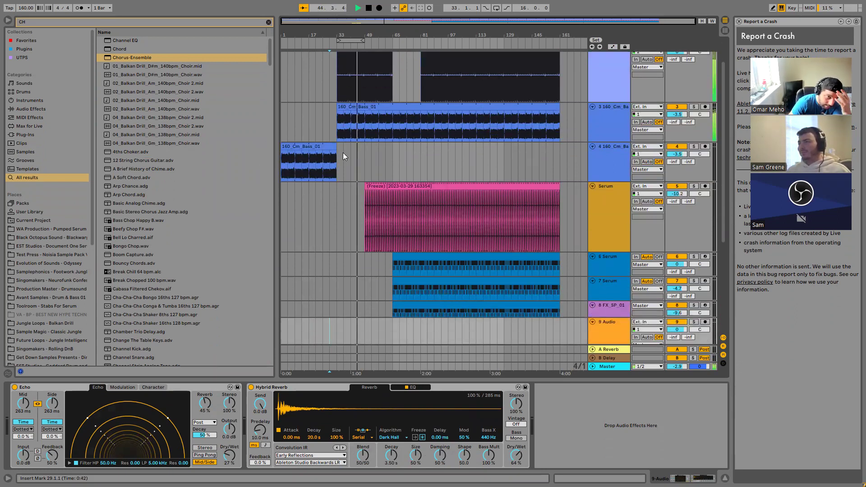
scroll(341, 153, "down", 5)
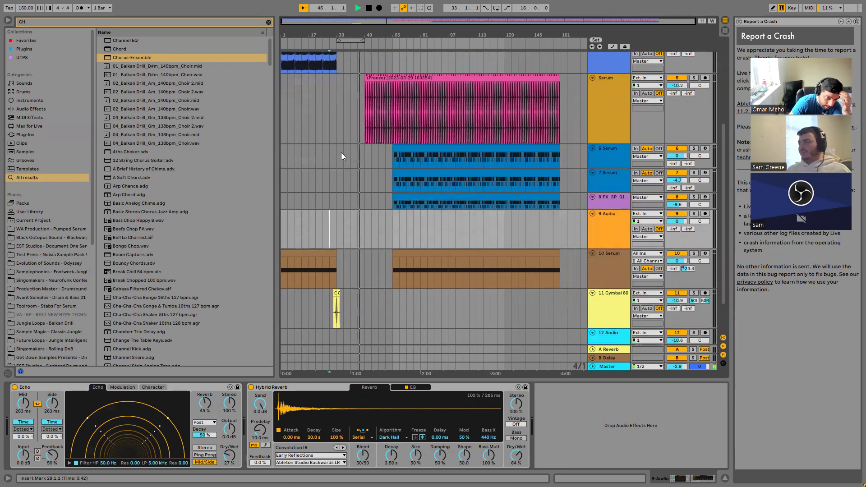
scroll(340, 150, "up", 2)
scroll(339, 149, "down", 8)
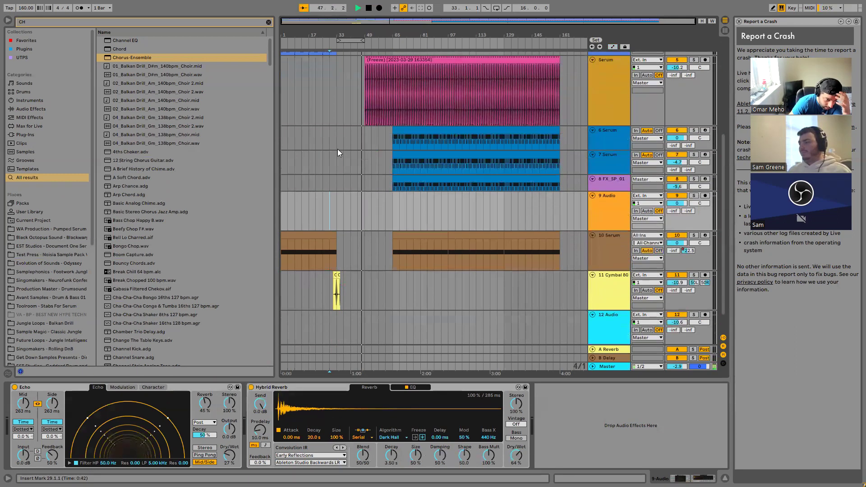
scroll(333, 310, "up", 3, "ctrl")
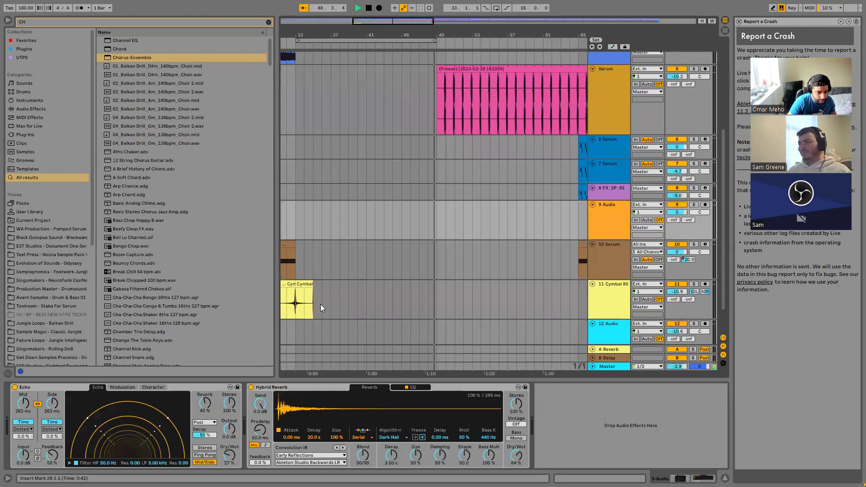
left_click(369, 296)
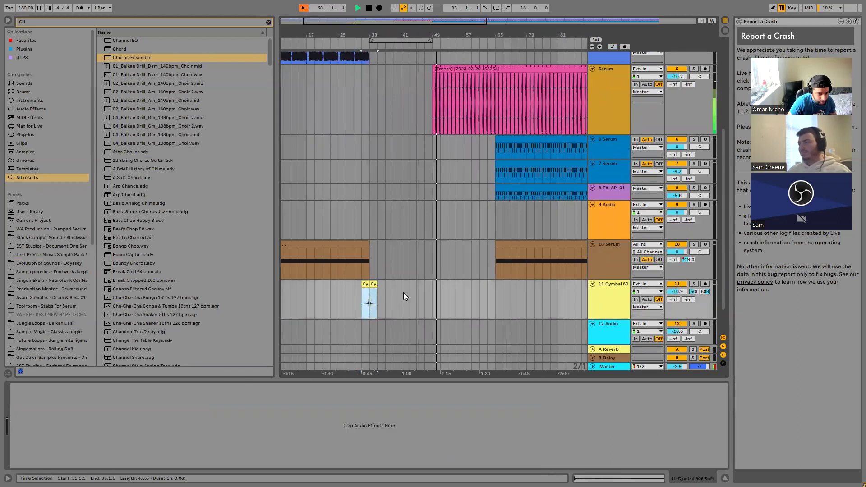
left_click(427, 296)
key("ctrl+v")
left_click(488, 303)
Set the frozen Serum track's volume to -11.2 dB, with its Reverb send at -32.5 dB and Delay send at -inf
scroll(541, 280, "up", 5)
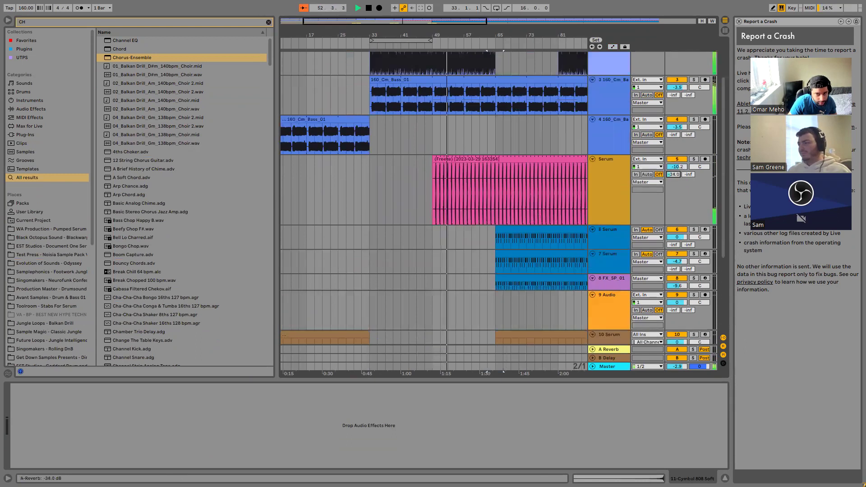
mouse_move(682, 167)
left_mouse_down()
mouse_move(687, 160)
mouse_move(680, 162)
left_mouse_up()
right_click(699, 169)
left_click(704, 172)
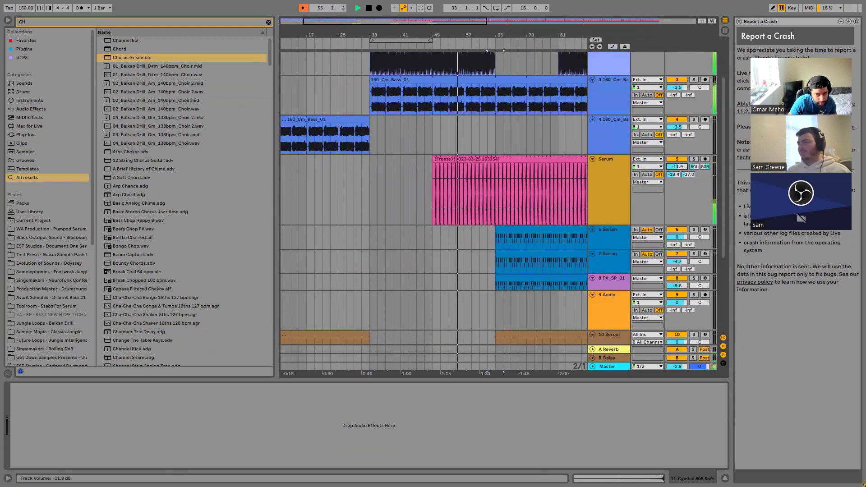
double_click(676, 174)
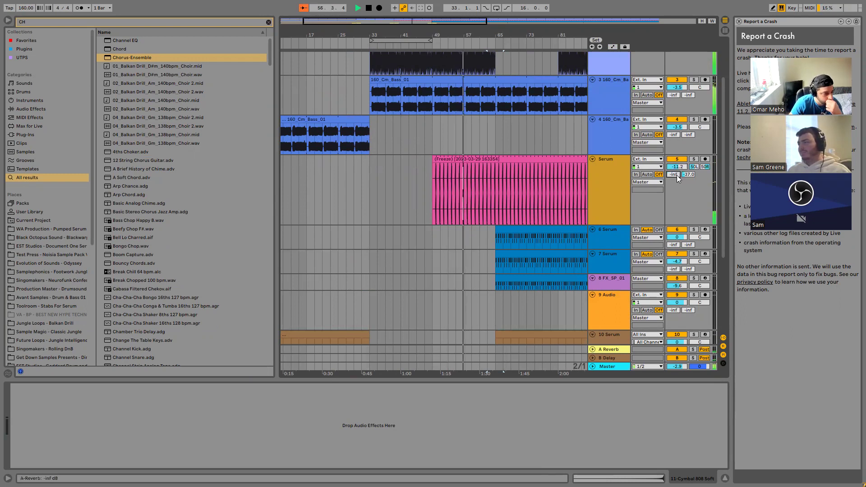
double_click(689, 174)
left_click_drag(675, 174, 674, 158)
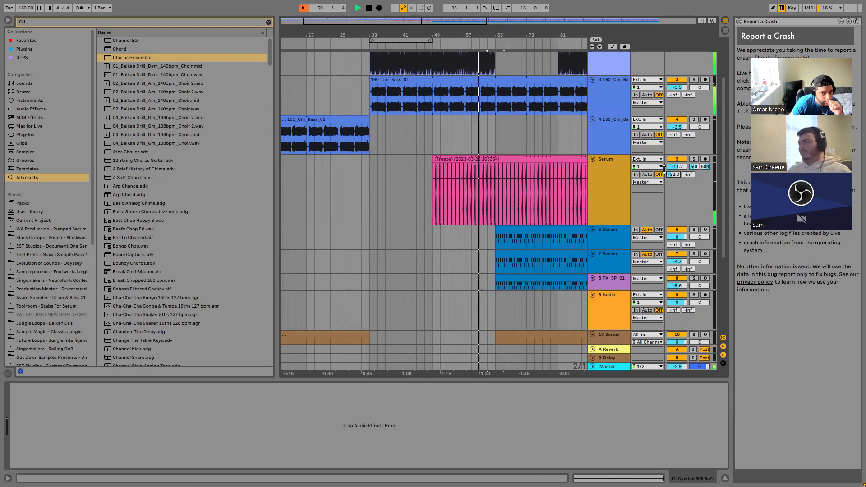
Automate track 3's bass Auto Filter Frequency to dip from bar 61 to about 200 Hz at bar 65 and reopen to 17.8 kHz by bar 81
left_click(481, 218)
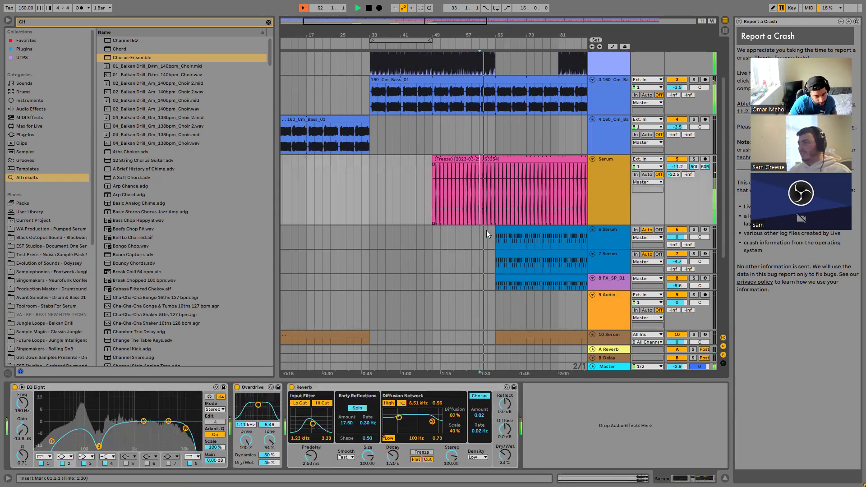
key("w")
scroll(397, 265, "up", 5)
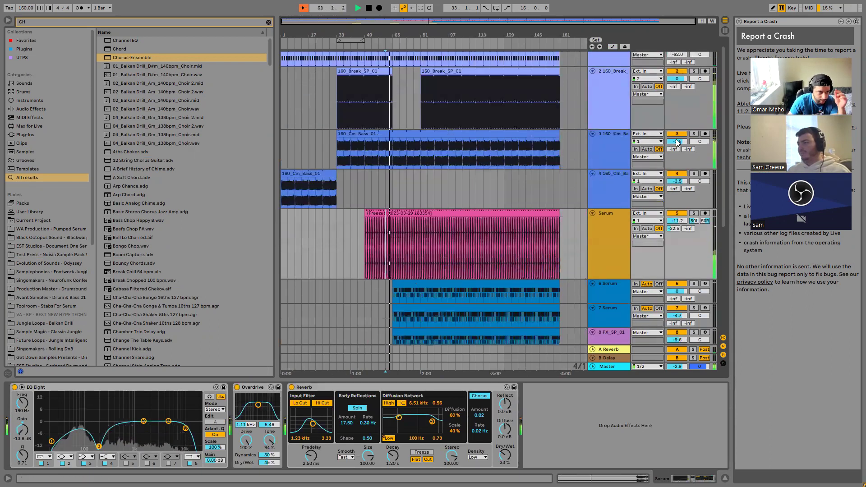
left_click(616, 137)
right_click(388, 410)
left_click(401, 415)
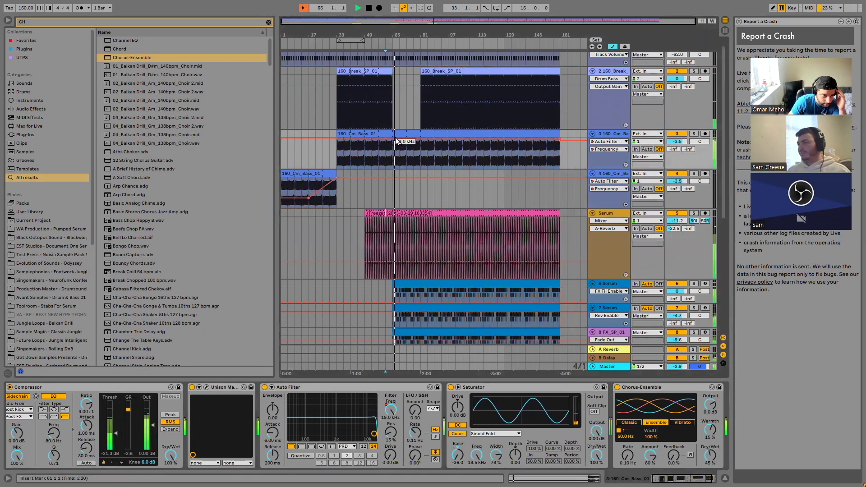
left_click_drag(396, 141, 392, 160)
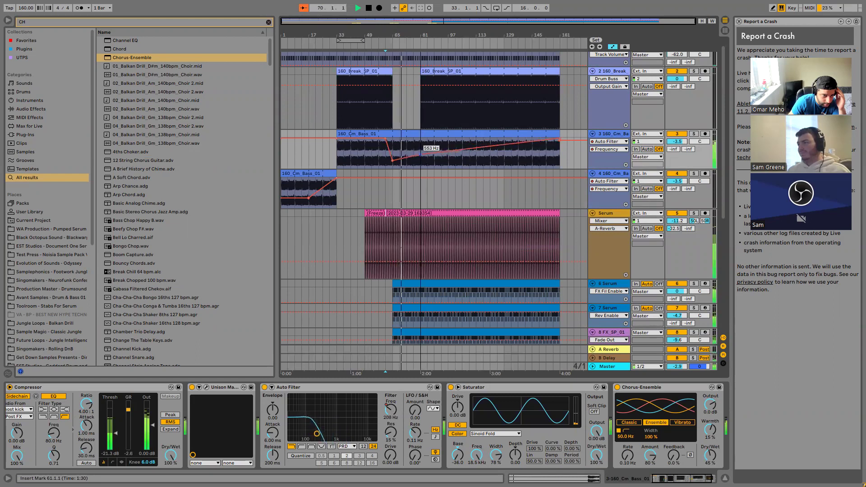
left_click(413, 157)
left_click_drag(421, 155, 420, 140)
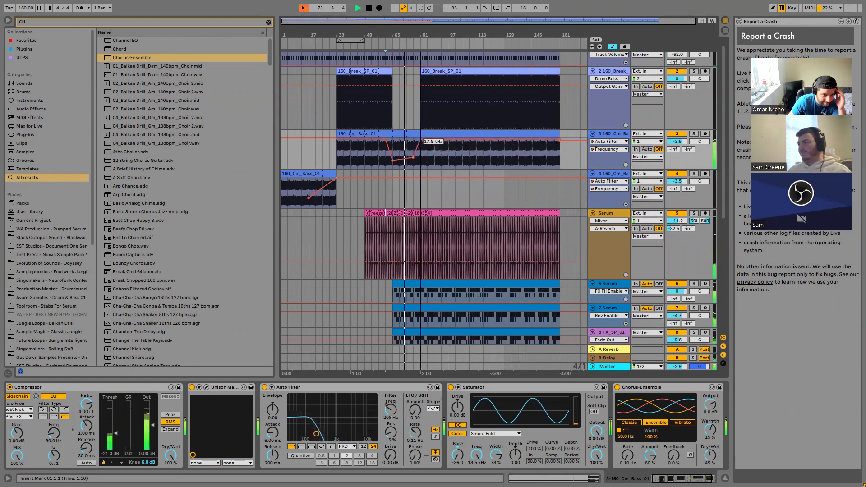
Hide the automation and delete bars 65 to 113 of the 160_Cm_Bass_01 clip on track 3
left_click(612, 47)
mouse_move(394, 121)
left_mouse_down()
mouse_move(421, 142)
mouse_move(476, 134)
left_mouse_up()
key("Delete")
left_click(419, 199)
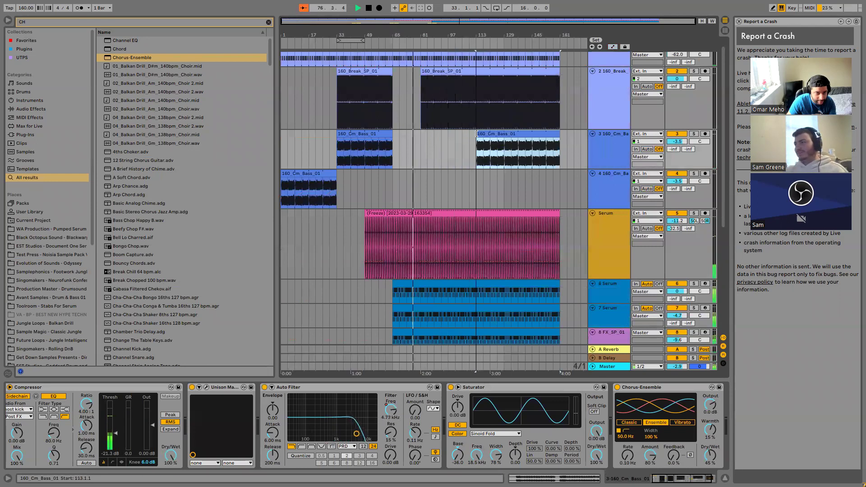
Automate the frozen Serum track's Reverb send to rise from -32.5 dB at bar 49 until bar 81
scroll(418, 169, "down", 2)
scroll(417, 172, "down", 1)
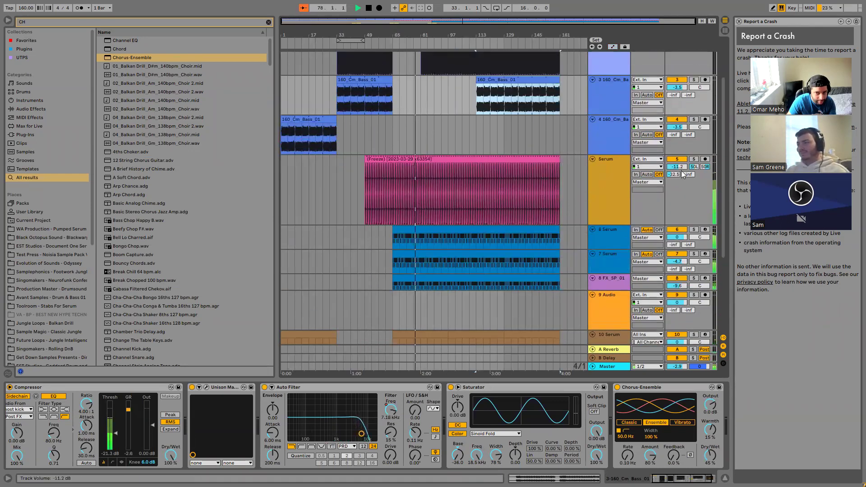
right_click(674, 175)
left_click(692, 182)
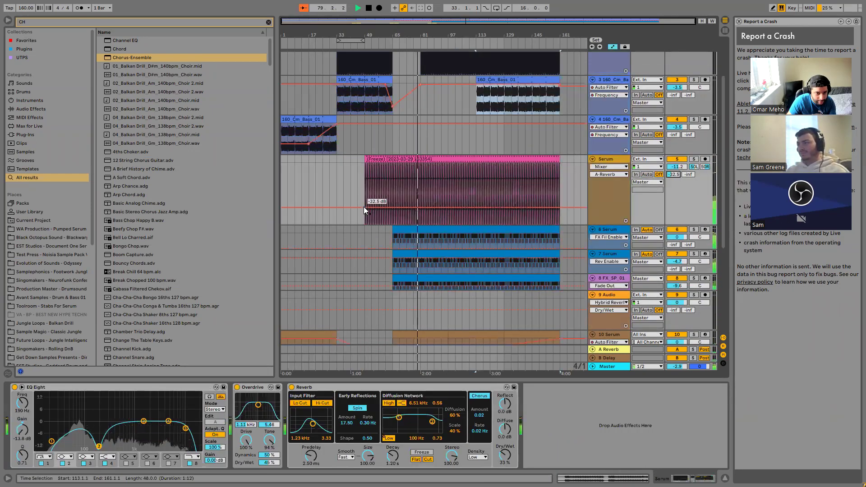
left_click_drag(529, 208, 421, 180)
Automate the frozen Serum track's Delay send to rise from bar 49 to -48 dB at bar 81
right_click(688, 175)
left_click(704, 182)
left_click(366, 223)
mouse_move(414, 223)
left_mouse_down()
mouse_move(428, 217)
mouse_move(413, 197)
mouse_move(420, 216)
left_mouse_up()
Lower the end point of the frozen Serum track's Reverb send automation at bar 81 to -20 dB
right_click(670, 179)
right_click(673, 176)
left_click(644, 197)
left_click_drag(419, 180, 419, 194)
Cut bars 89 to 92 out of the 160_Break_SP_01 clip, and close the gap by extending the following clip back to bar 89
scroll(440, 109, "up", 3)
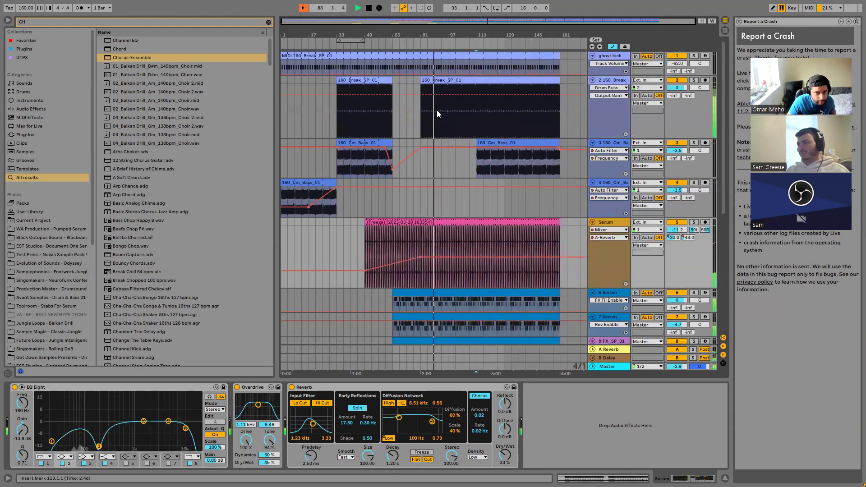
scroll(437, 113, "up", 5)
left_click_drag(436, 115, 494, 87)
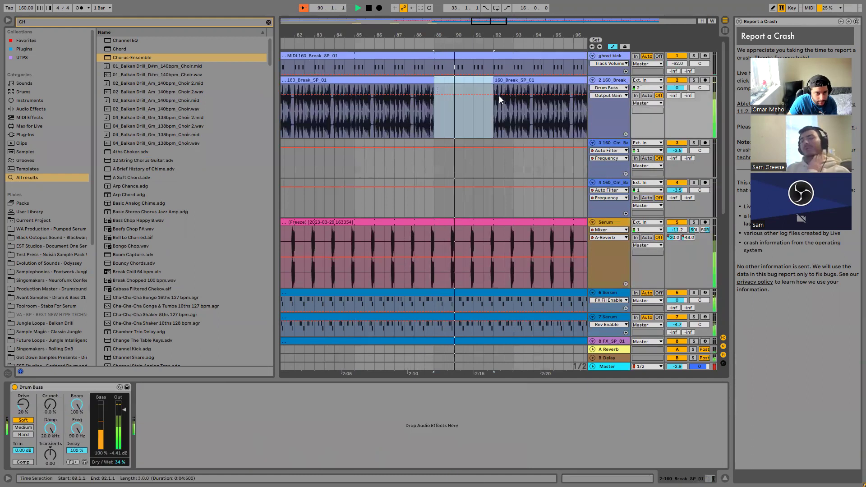
left_click(613, 47)
key("space")
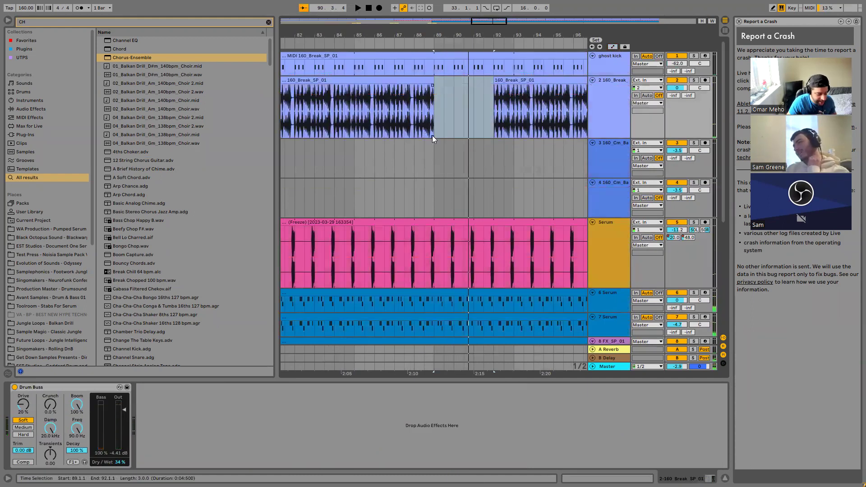
left_click(434, 135)
scroll(449, 149, "down", 4)
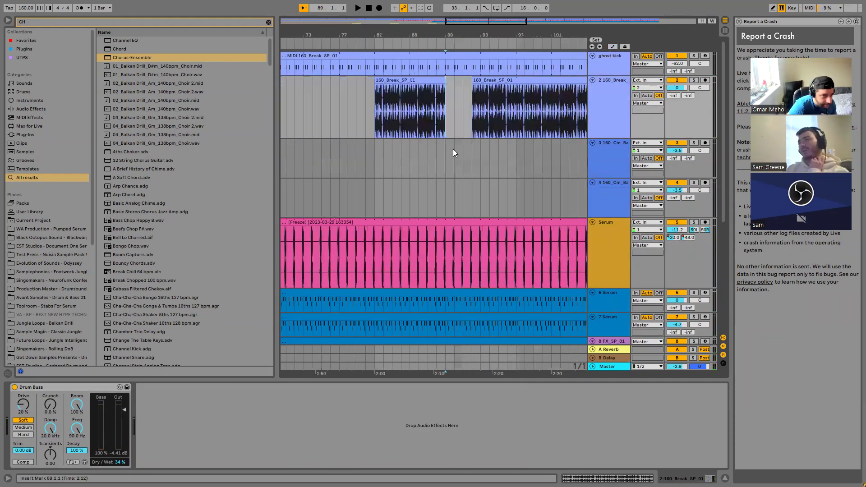
left_click_drag(473, 80, 447, 80)
Delete the 10 Serum clips from bar 65 to bar 161 and play from bar 65
scroll(431, 175, "down", 5)
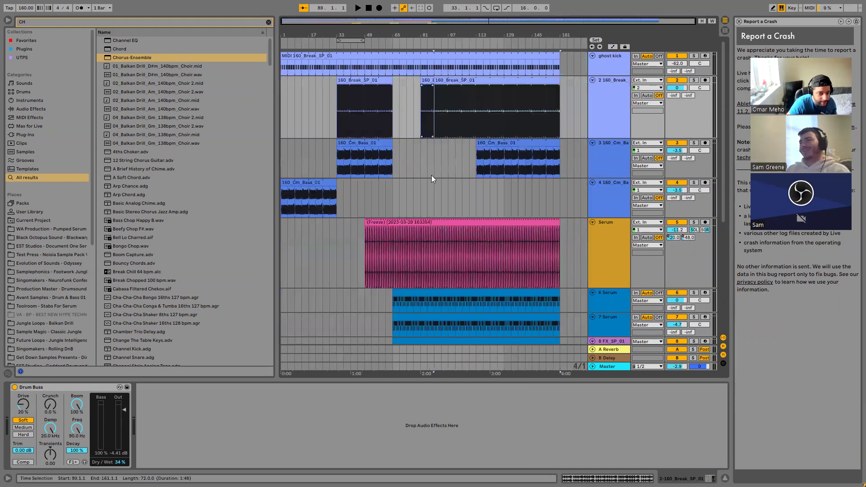
scroll(385, 290, "down", 5)
left_click(412, 281)
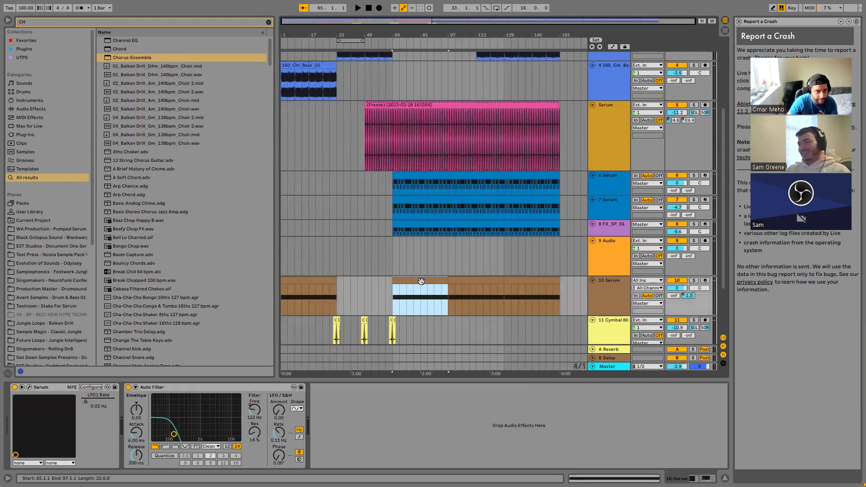
scroll(432, 278, "up", 3)
scroll(425, 271, "down", 2)
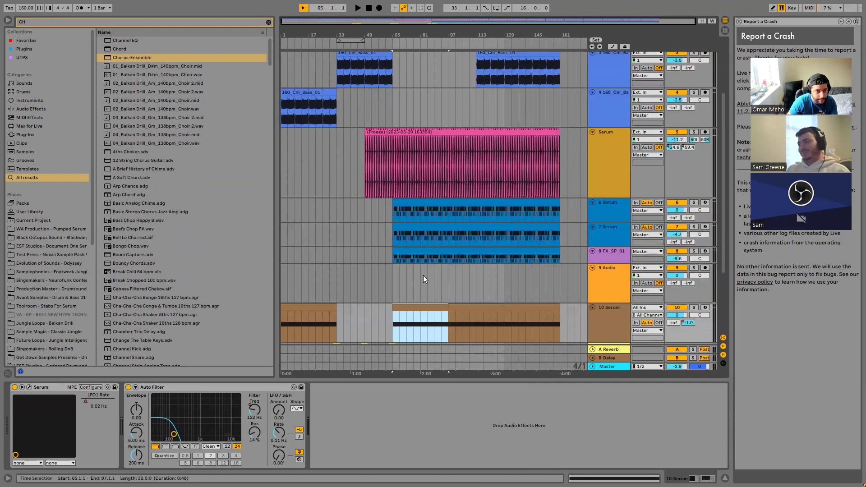
left_click(454, 306)
key("Delete")
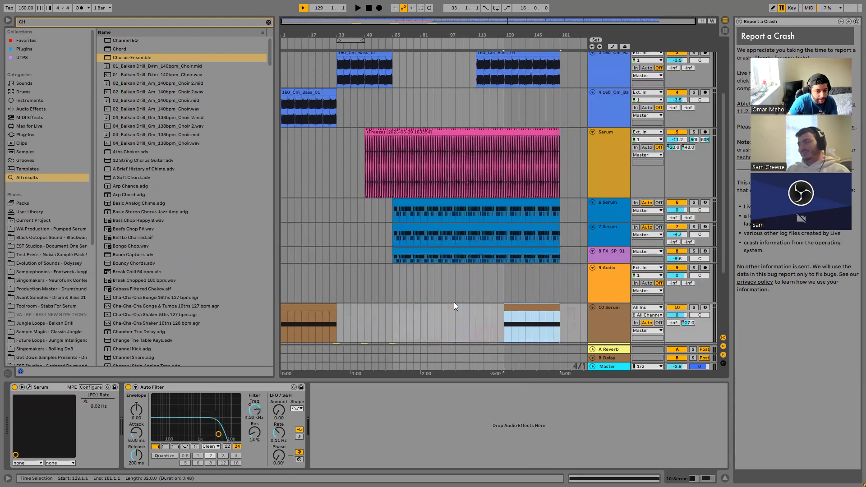
key("Delete")
key("space")
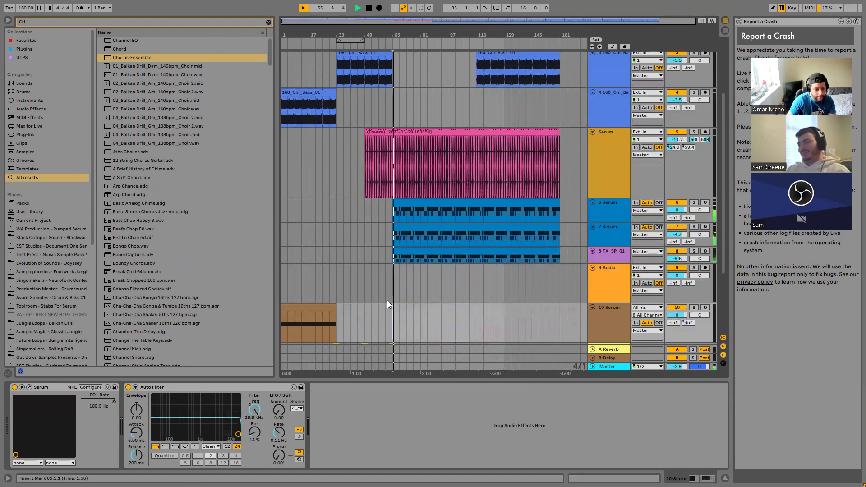
Undo the deletion of the 10 Serum clips from bar 65 onward
key("ctrl+z")
key("ctrl+z")
key("ctrl+z")
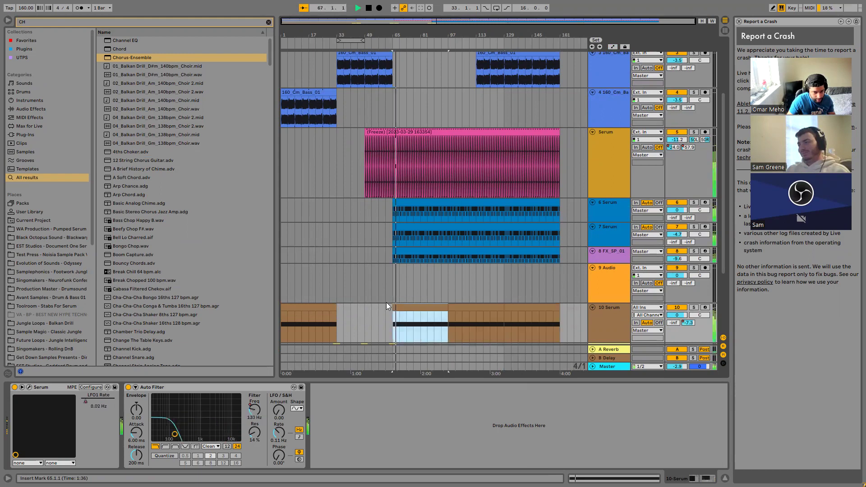
key("ctrl+z")
key("ctrl+z")
scroll(433, 302, "up", 1)
scroll(433, 302, "up", 1)
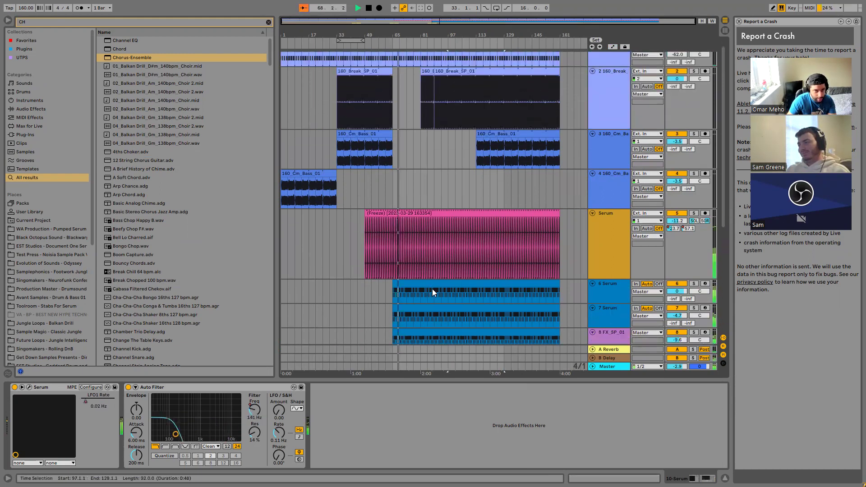
Delete the 10 Serum clips between bars 81 and 129
scroll(432, 290, "down", 2)
left_click_drag(447, 299, 432, 303)
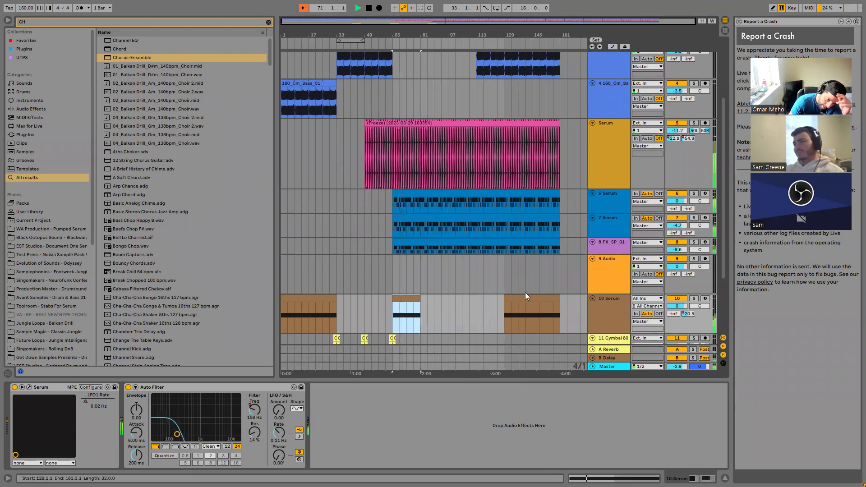
Move the second 160_Cm_Bass_01 clip to start at bar 97, and remove bars 113 to 129 from the break and bass tracks
scroll(540, 302, "up", 1)
scroll(540, 302, "up", 3)
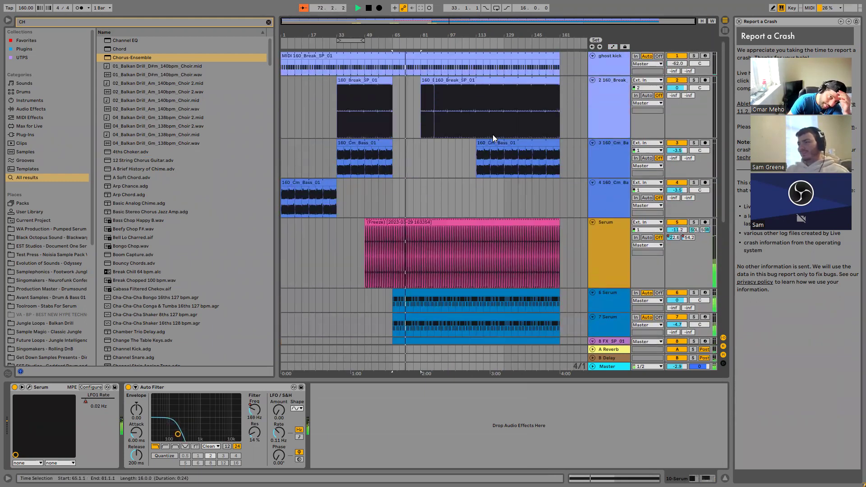
left_click(476, 128)
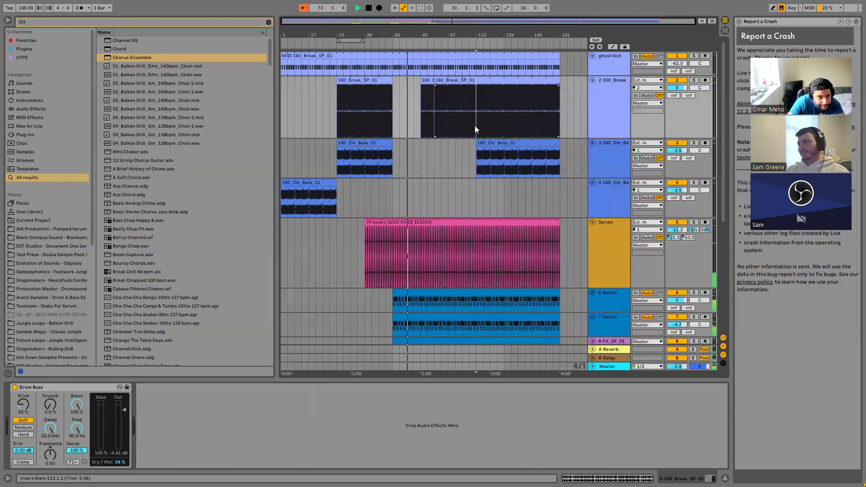
left_click_drag(503, 142, 475, 143)
left_click(470, 124)
left_click_drag(476, 156, 503, 153)
Move the last 10 Serum clip section from bar 129 to bar 113 and shorten it to end at bar 129
scroll(492, 200, "down", 6)
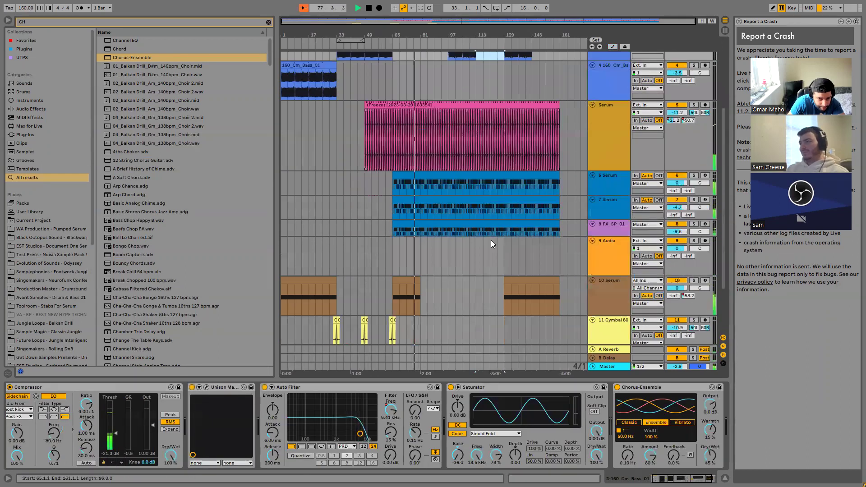
left_click(525, 276)
scroll(490, 234, "up", 5)
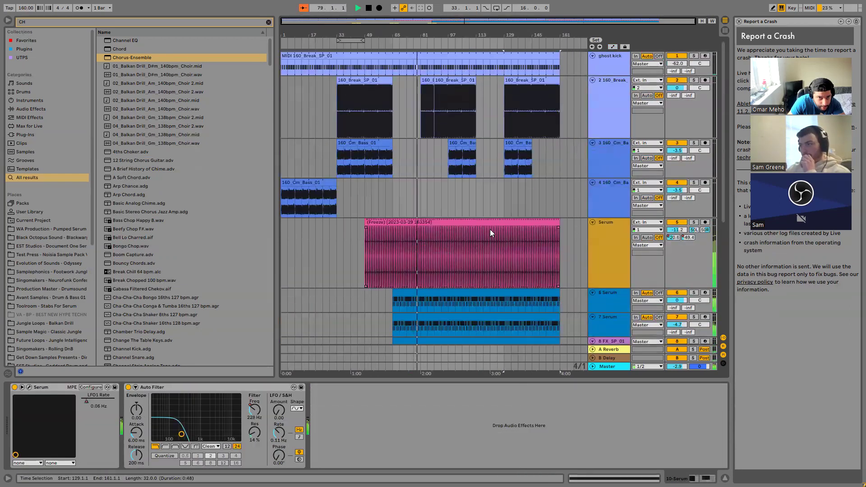
scroll(489, 229, "down", 5)
left_click_drag(529, 279, 504, 280)
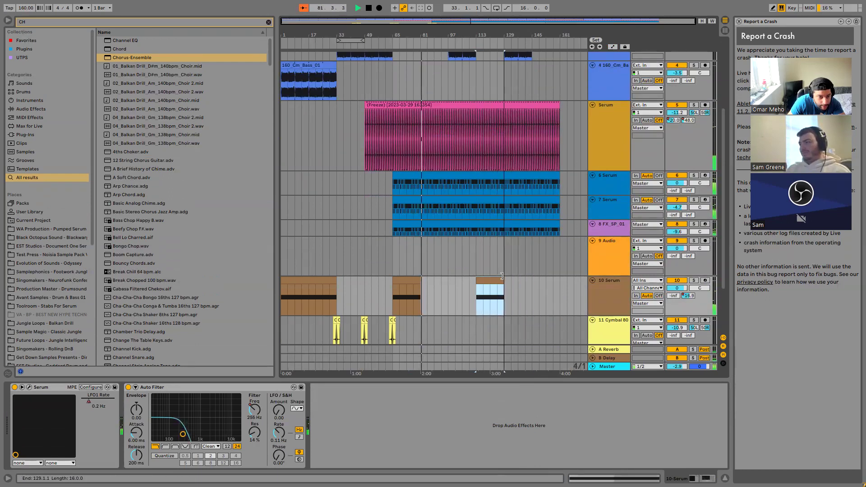
Save the set and stop playback after listening through the thinned-out section
scroll(435, 278, "up", 5)
scroll(437, 237, "down", 3)
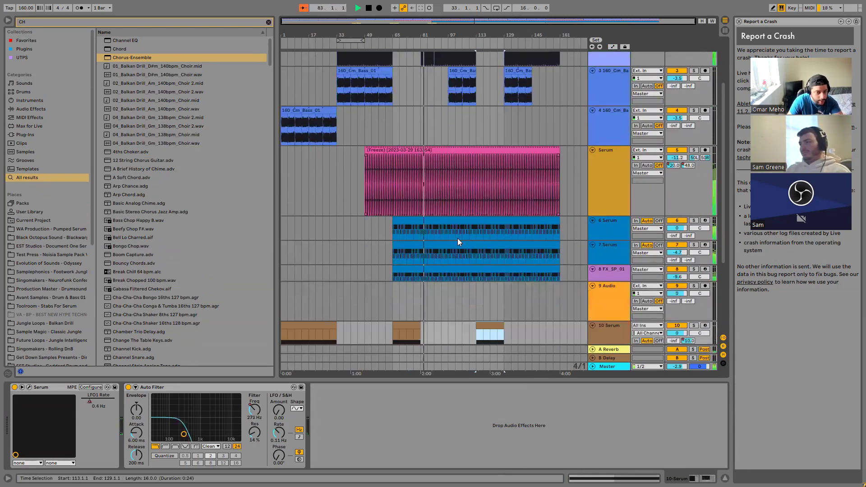
key("ctrl+s")
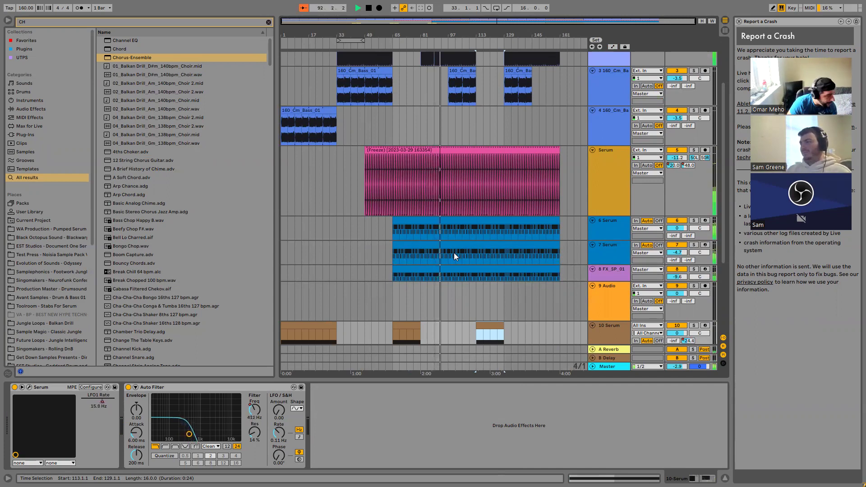
scroll(400, 216, "up", 4)
scroll(473, 188, "down", 2)
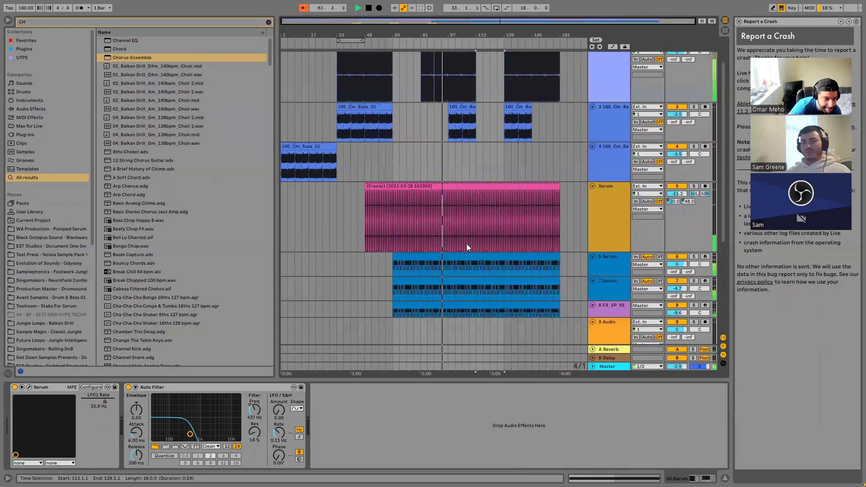
scroll(466, 243, "down", 2)
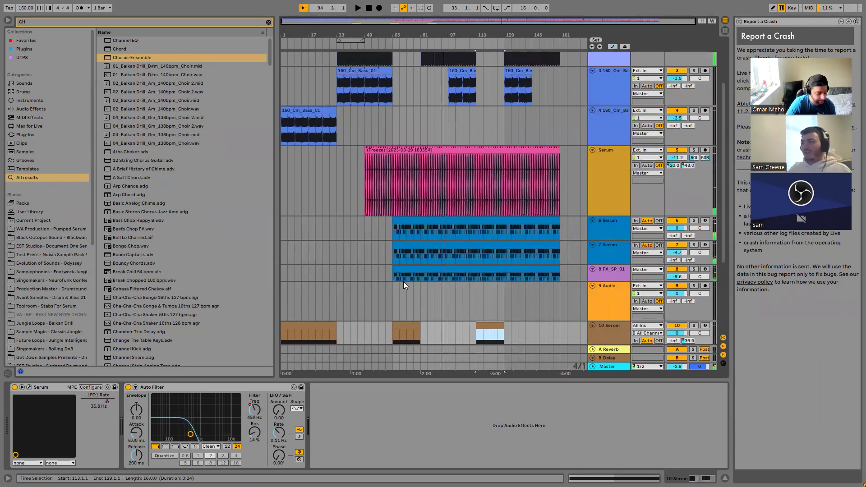
Examine the frozen Serum clip's waveform and clip settings, and close the clip view
left_click(448, 239)
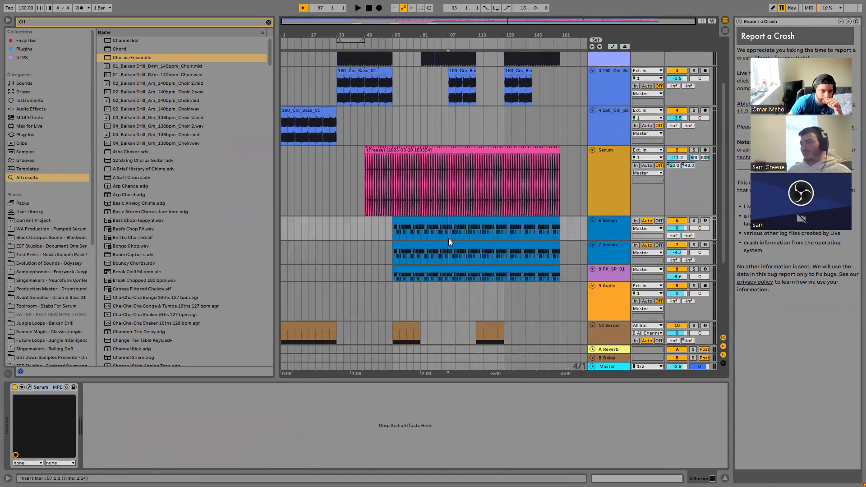
scroll(456, 234, "up", 2)
scroll(453, 235, "up", 1)
scroll(450, 240, "down", 1)
left_click(479, 198)
left_click(462, 201)
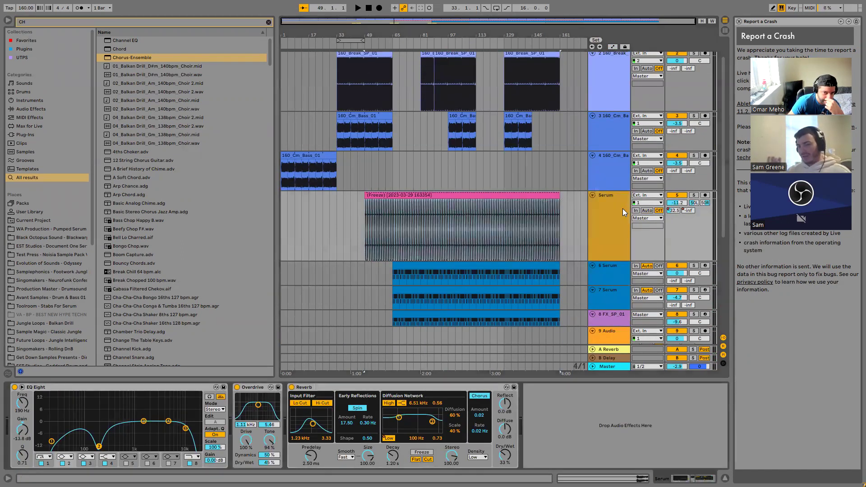
double_click(461, 204)
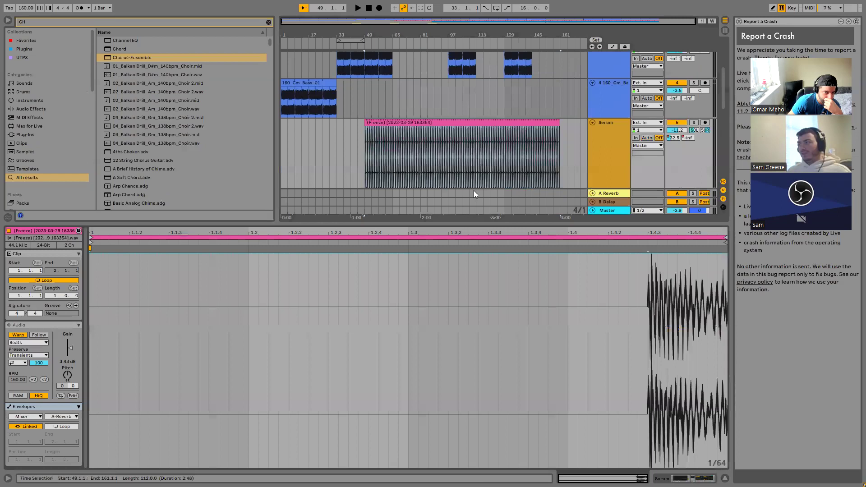
key("ctrl+alt+l")
Insert a MIDI track below the frozen Serum track and load the frozen clip into it as a 1-Shot Simpler
left_click(436, 190)
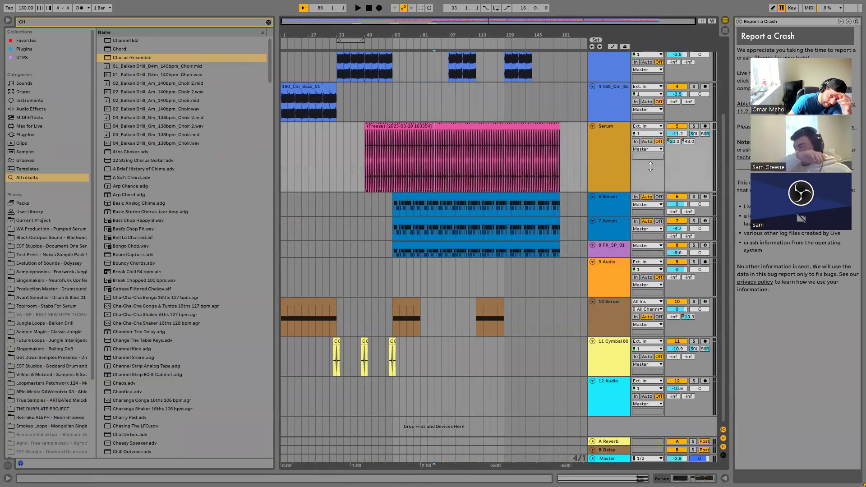
right_click(613, 166)
left_click(630, 237)
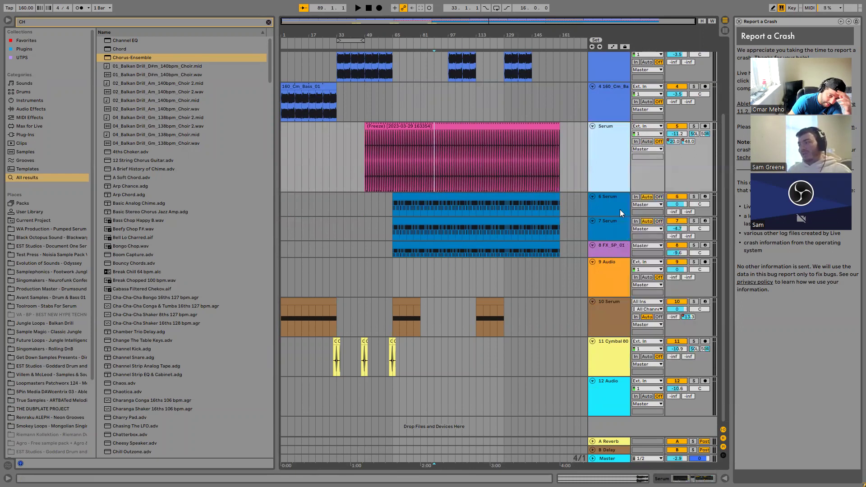
double_click(611, 201)
left_click_drag(435, 128, 373, 424)
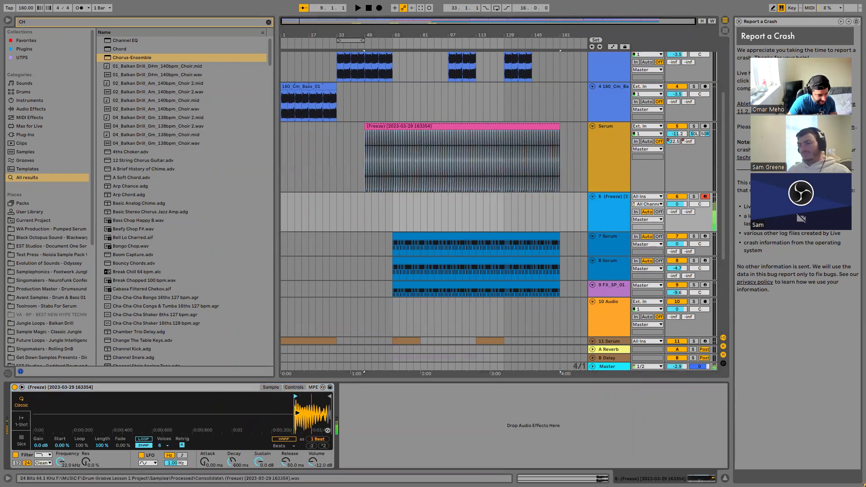
left_click(21, 422)
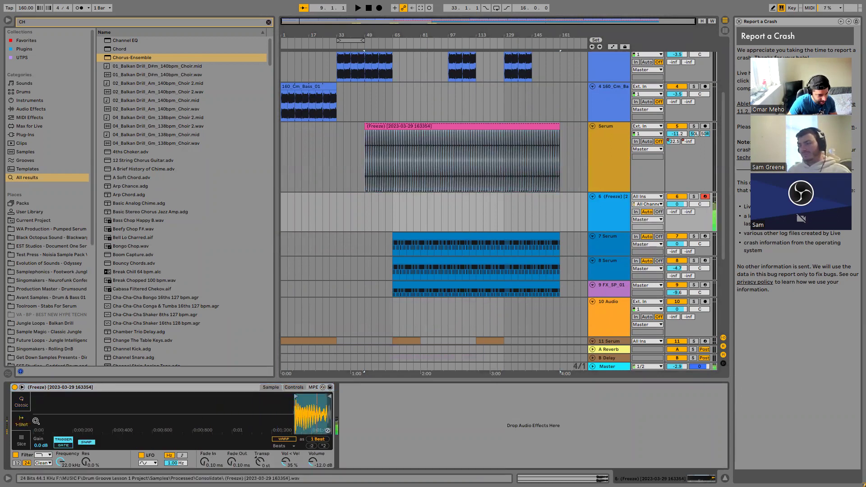
Play the frozen Serum track soloed from bar 49 to compare it with the new Simpler track
key("space")
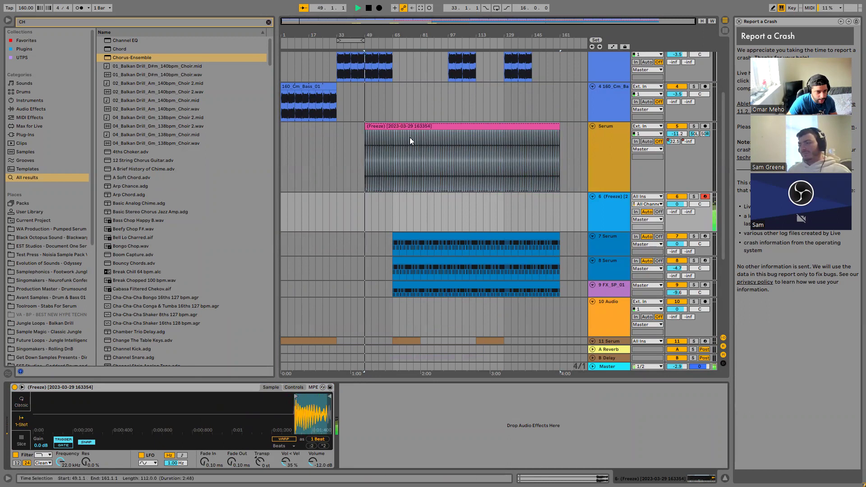
left_click(693, 127)
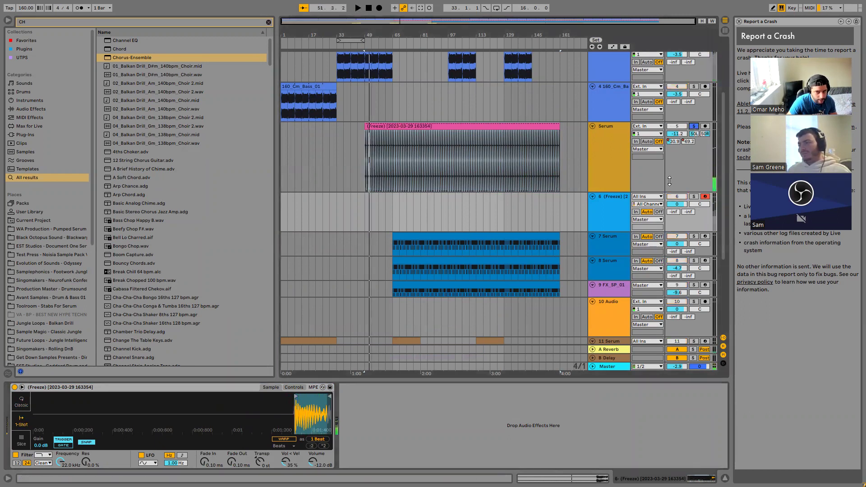
key("space")
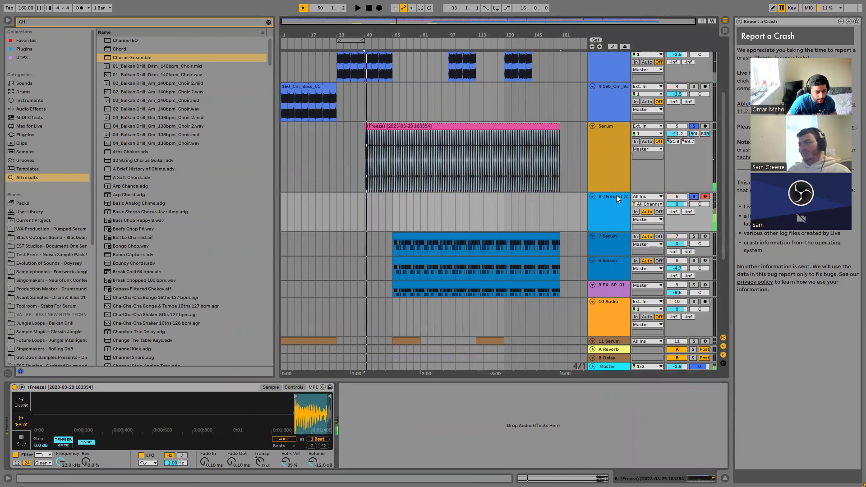
Copy the Serum track's EQ Eight, Overdrive and Reverb to the Simpler track, and set the Simpler track's volume to -11.2 dB
left_click(607, 161)
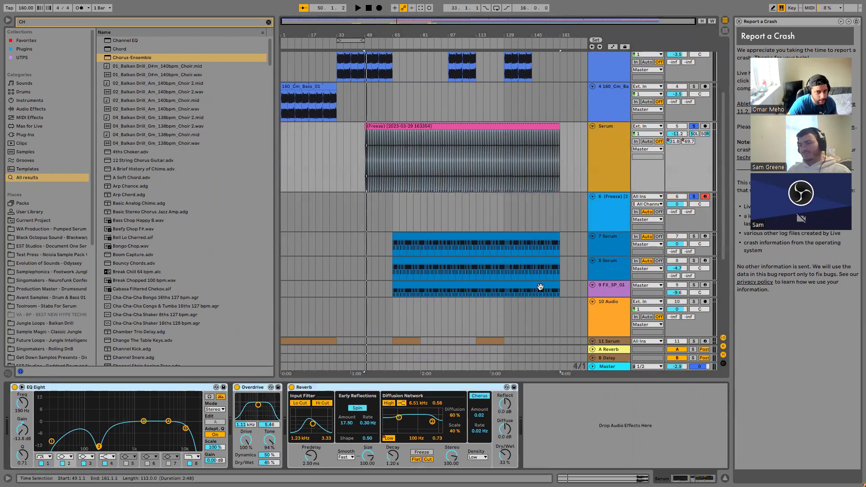
left_click(606, 208)
key("ctrl+v")
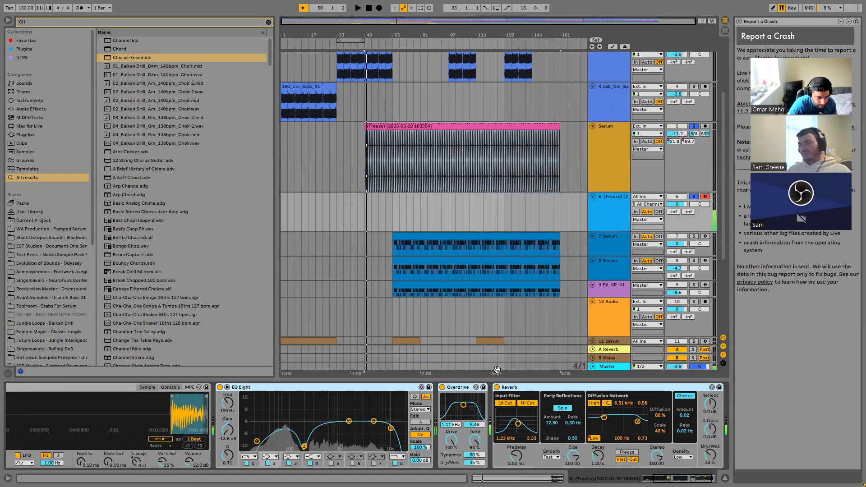
left_click_drag(677, 203, 677, 219)
left_click_drag(677, 204, 677, 207)
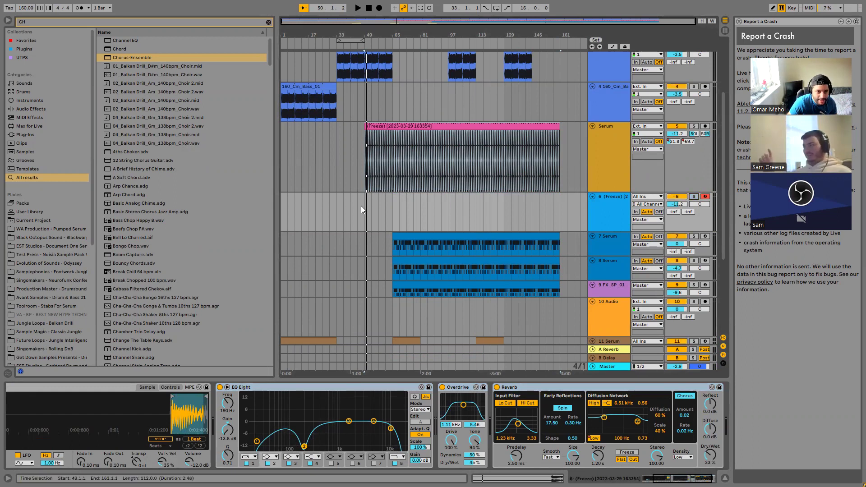
Play the arrangement from bar 65 to hear where the frozen Serum hits fall
scroll(391, 223, "up", 2)
scroll(392, 245, "up", 5, "ctrl")
left_click(392, 246)
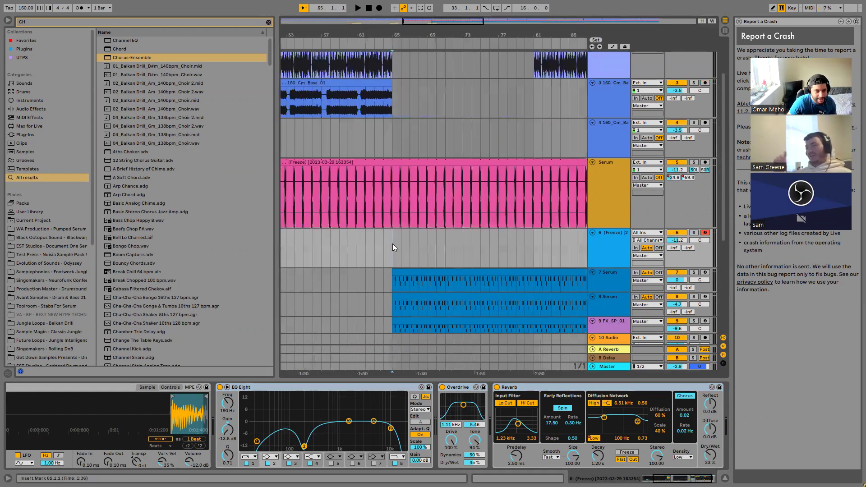
scroll(394, 242, "up", 2)
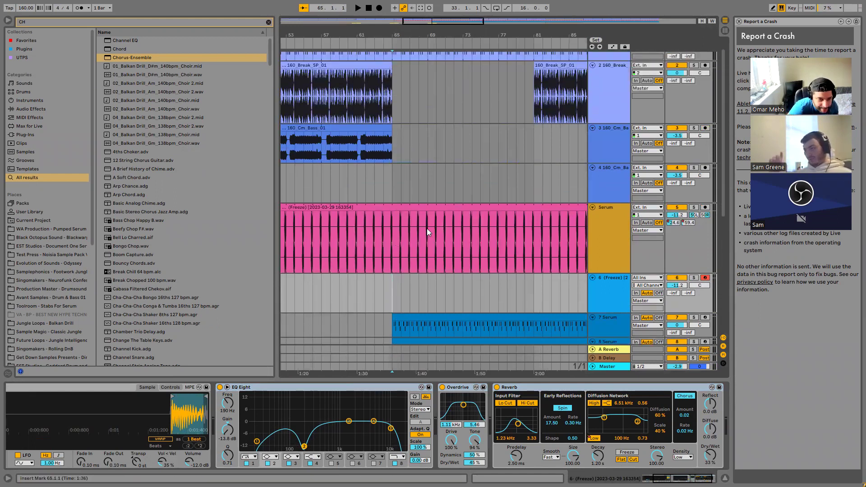
key("space")
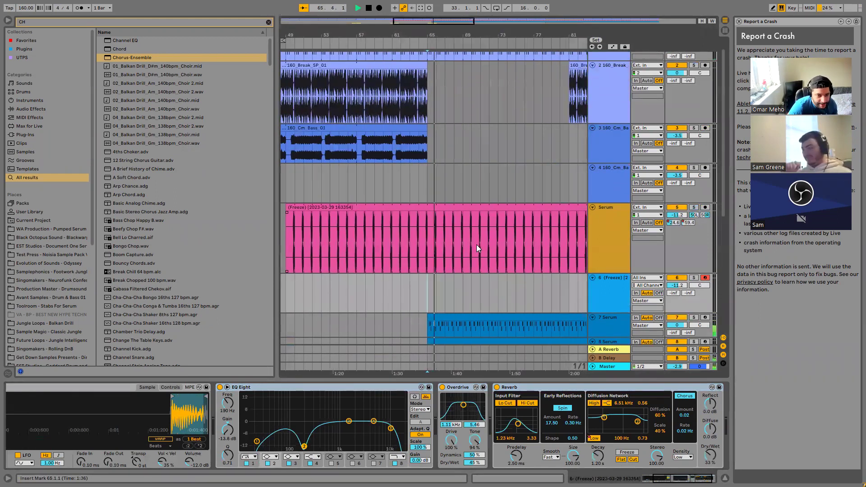
left_click(560, 224)
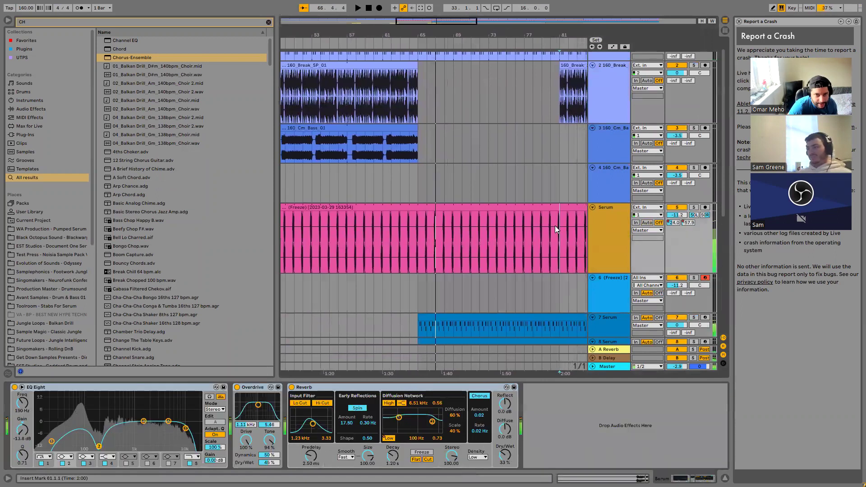
key("space")
Split the frozen Serum clip around the hit from 82.4.3 to bar 83, and duplicate that hit to 83.1.1
scroll(435, 234, "up", 10)
left_click(407, 238)
key("ctrl+e")
left_click(435, 237)
key("ctrl+e")
left_click(426, 201)
left_click(428, 207)
key("ctrl+d")
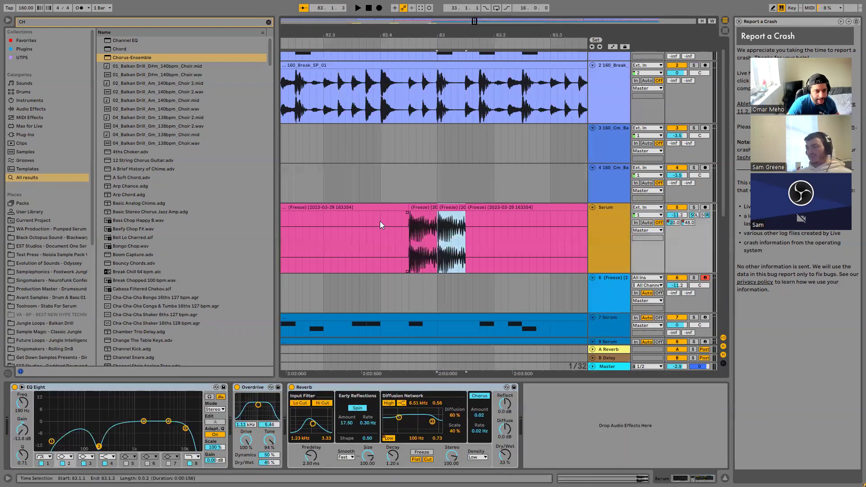
Play from bar 80 to check the duplicated Serum hit
scroll(380, 221, "down", 10)
scroll(326, 229, "down", 5)
left_click(325, 229)
key("space")
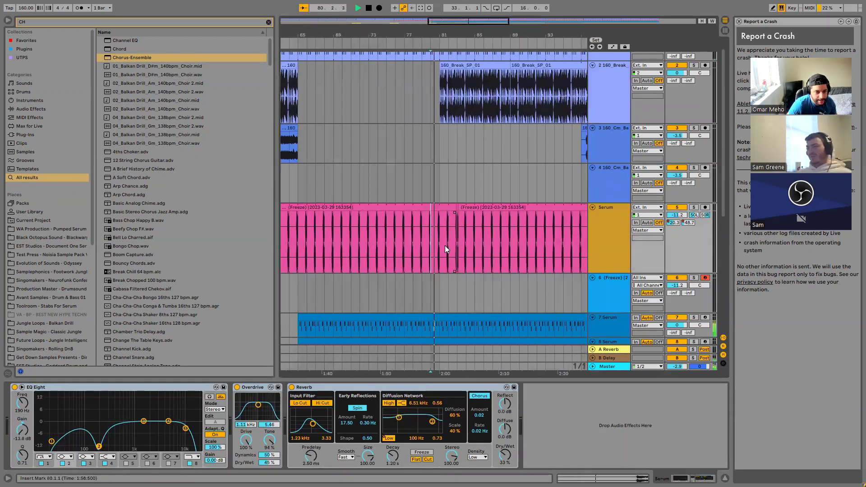
Move the duplicated Serum hit to 82.4.1, and close the gap at bar 83 by extending the adjoining frozen clip
scroll(452, 245, "up", 8)
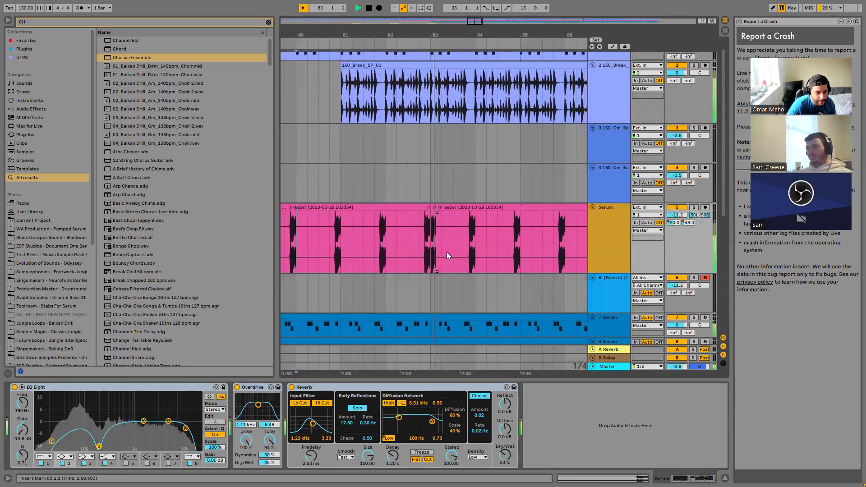
left_click(411, 207)
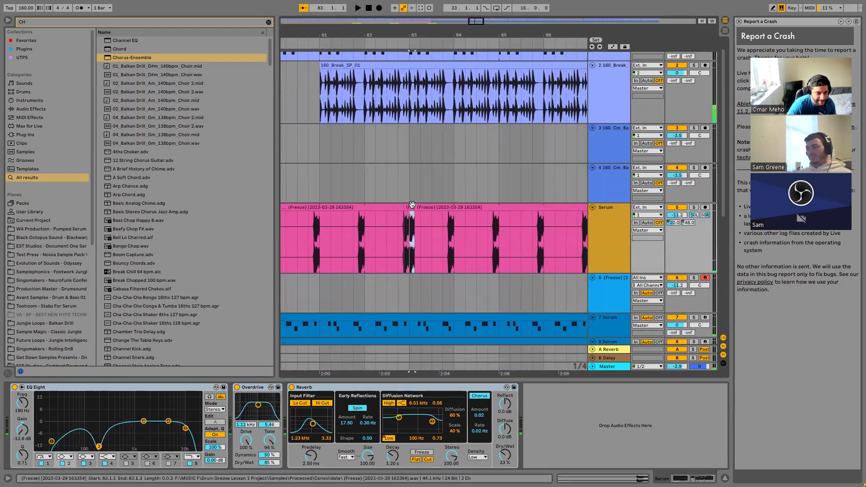
left_click_drag(411, 206, 400, 209)
scroll(307, 230, "down", 4)
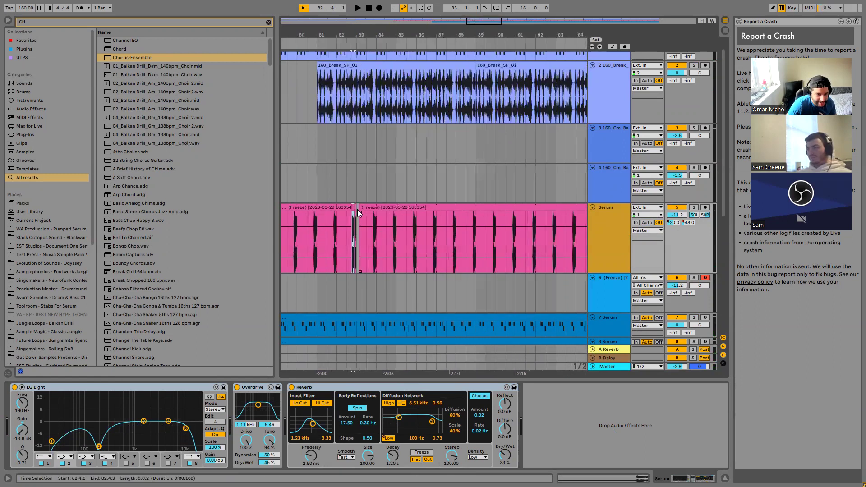
scroll(357, 209, "up", 7)
left_click_drag(356, 209, 386, 209)
Play from bar 77 to hear the moved Serum hit, and save the set
scroll(364, 211, "down", 10)
left_click(343, 184)
key("space")
key("ctrl+s")
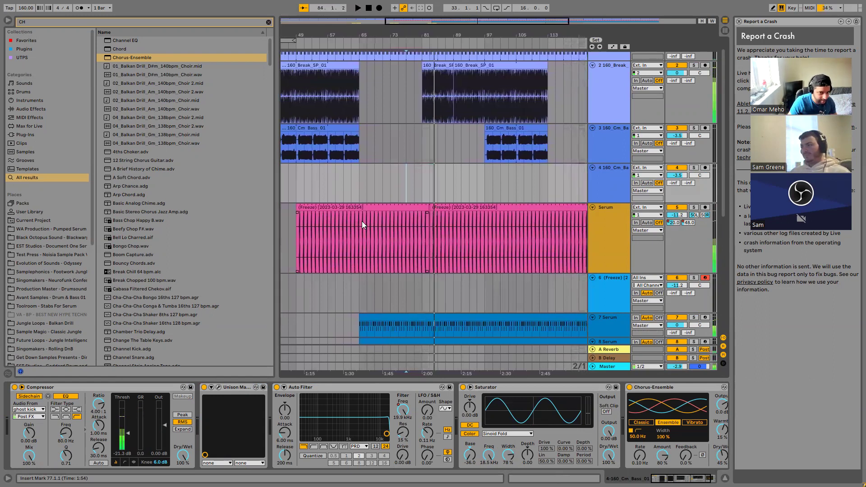
Open the short frozen Serum clip at 82.4.1 and set its gain to 3.00 dB
scroll(407, 240, "up", 5)
scroll(525, 204, "up", 7)
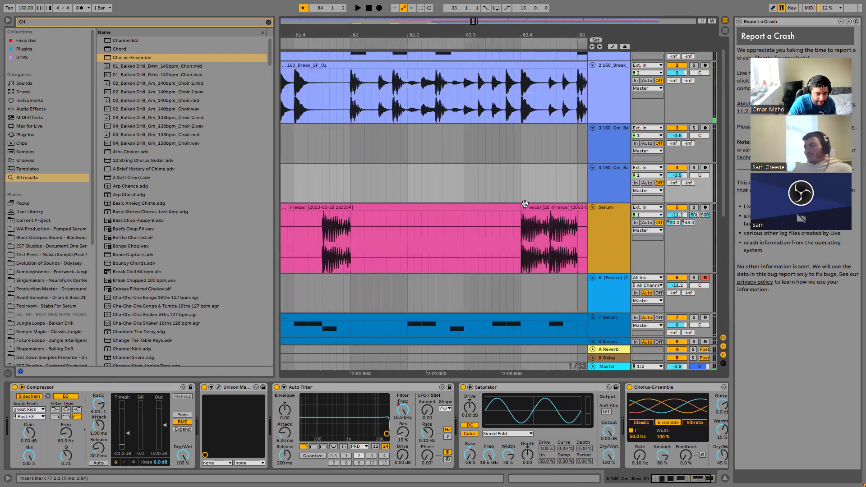
double_click(525, 204)
left_click_drag(73, 366, 73, 374)
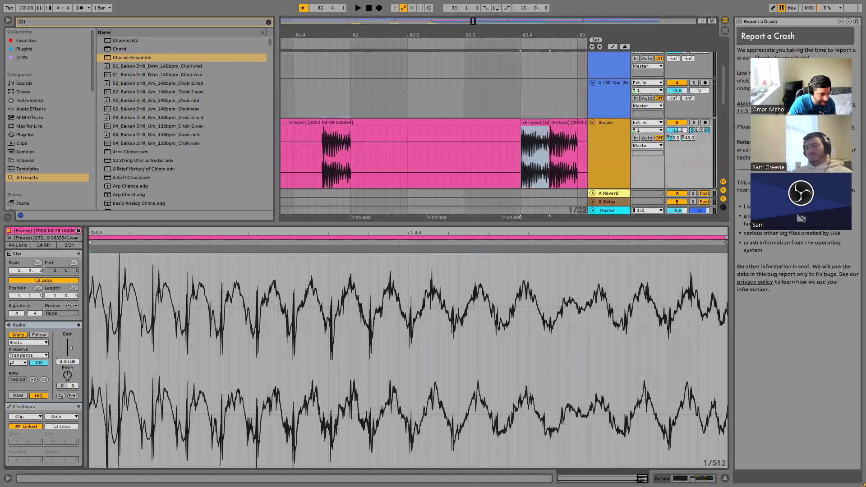
Close the clip's detail view and play from 82.1.1 to hear the Serum hit at its new gain
left_click_drag(374, 224, 375, 433)
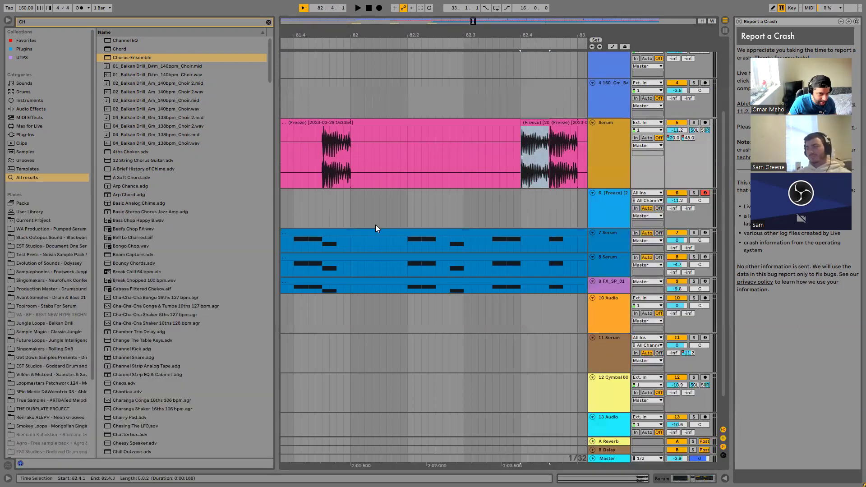
scroll(371, 181, "down", 12)
scroll(403, 91, "up", 10)
scroll(408, 91, "down", 10)
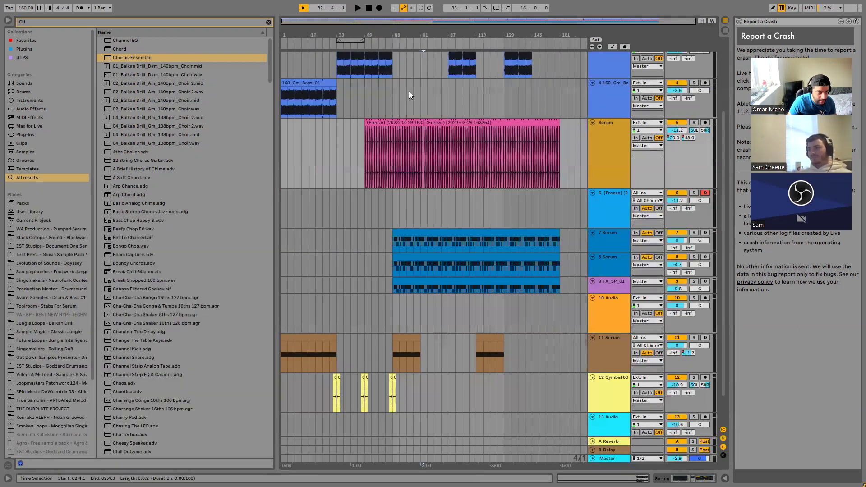
scroll(420, 92, "up", 7)
left_click(432, 102)
key("space")
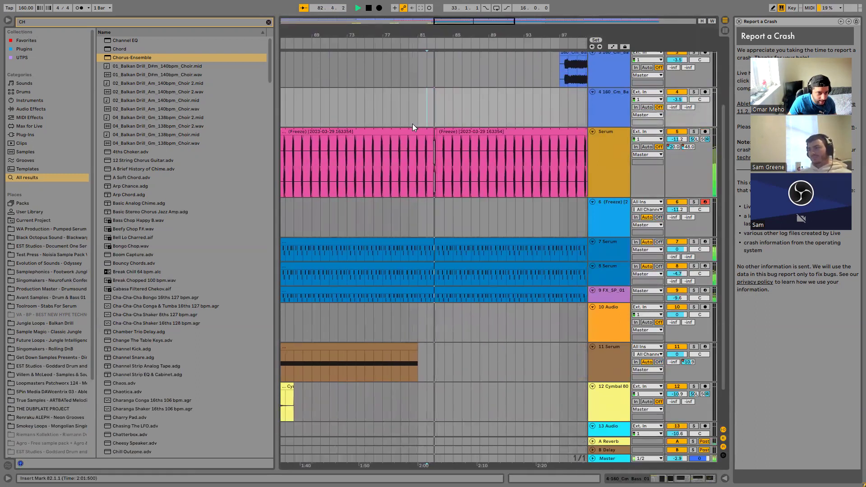
Extend the later frozen Serum clip back to 82.1.1, covering the short duplicated hit clip
scroll(433, 131, "up", 5)
left_click_drag(429, 132, 383, 130)
scroll(382, 130, "down", 6)
Show the Simpler track's devices, trigger its sampled hit, and play the arrangement from 82.1.1 to audition them together
double_click(616, 217)
key("a")
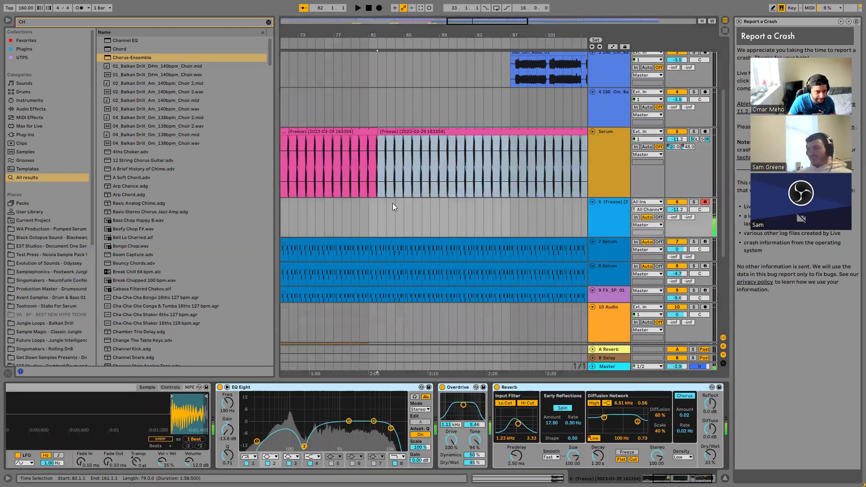
key("space")
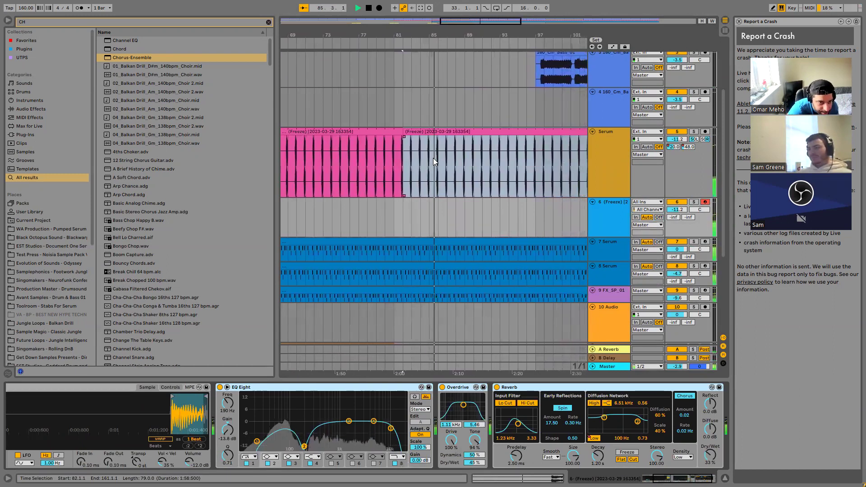
key("space")
Extend the start of the later frozen Serum clip back to 81.1.1
left_click(400, 136)
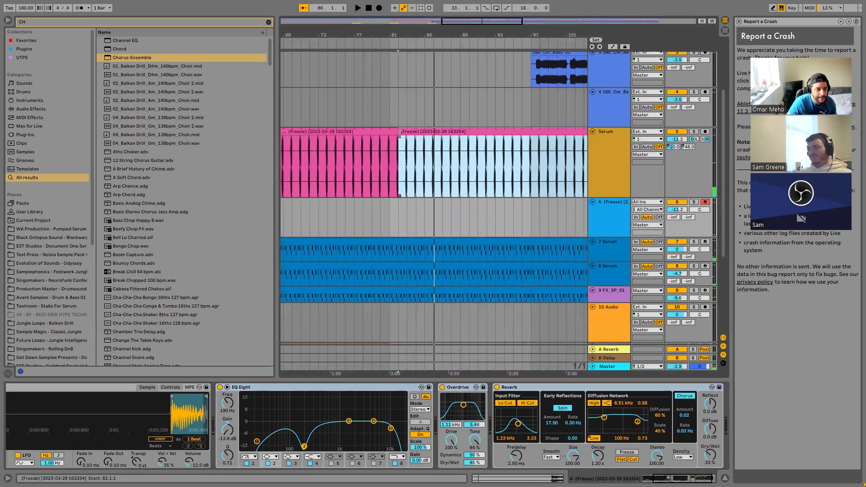
left_click_drag(400, 134, 390, 132)
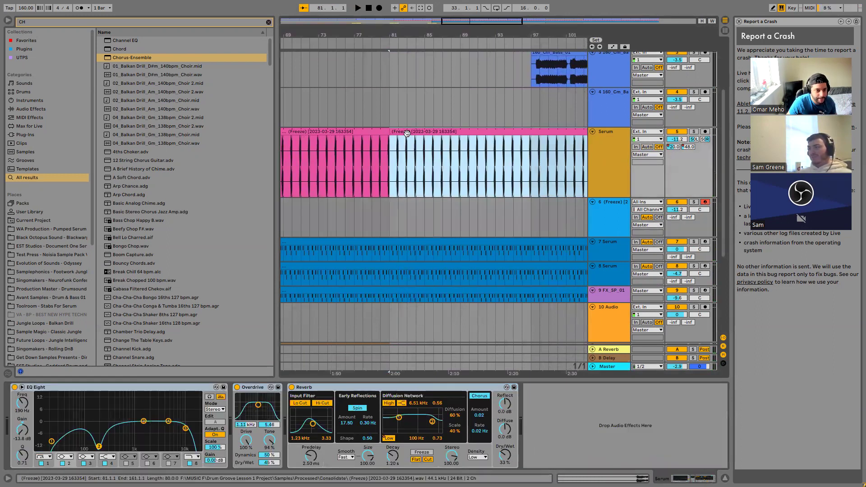
scroll(389, 161, "up", 6)
scroll(446, 139, "down", 4)
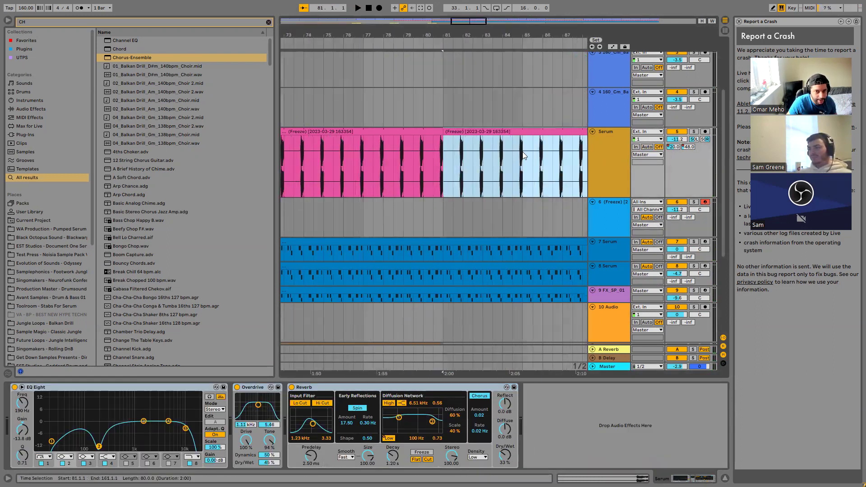
left_click(615, 166)
left_click(610, 204)
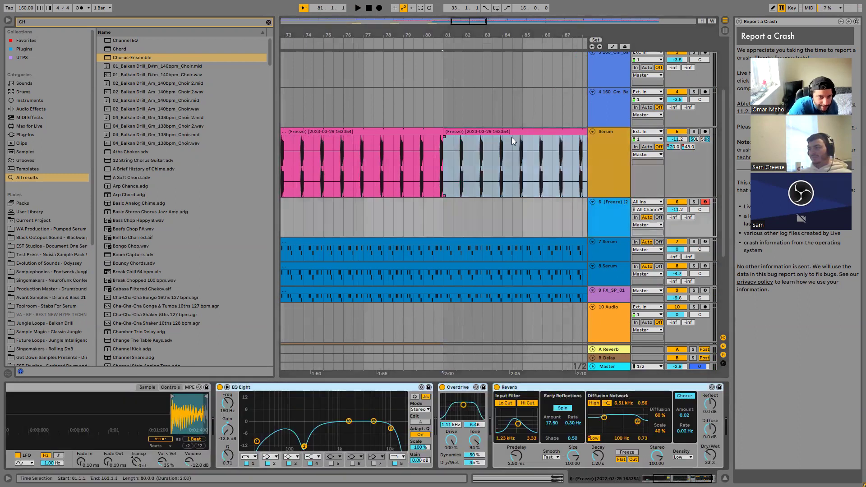
double_click(468, 202)
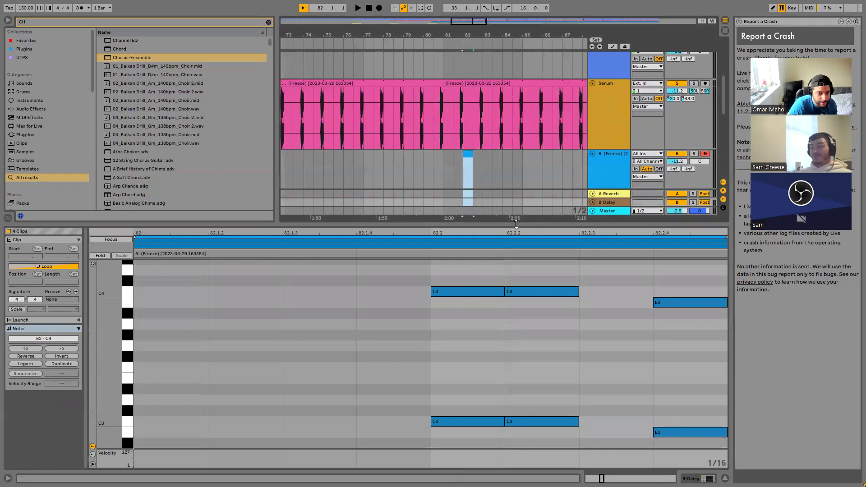
key("ctrl+alt+l")
scroll(491, 219, "down", 5)
left_click(501, 183)
scroll(488, 165, "up", 6)
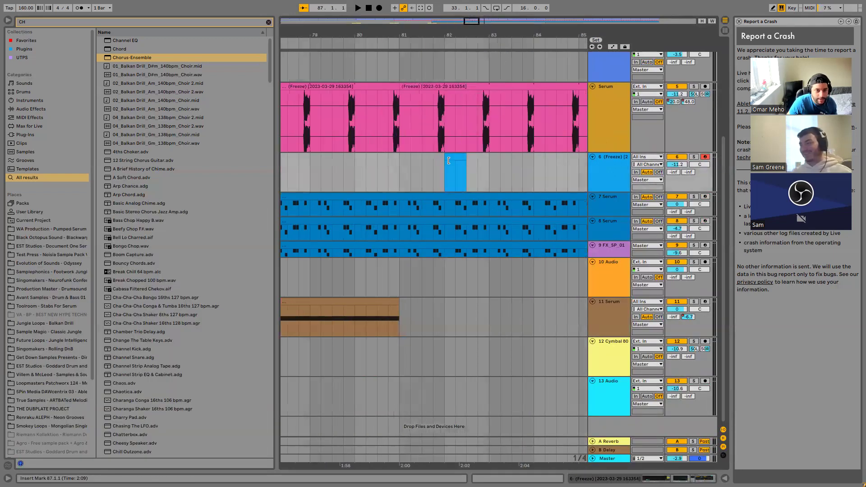
left_click_drag(434, 171, 480, 166)
key("Delete")
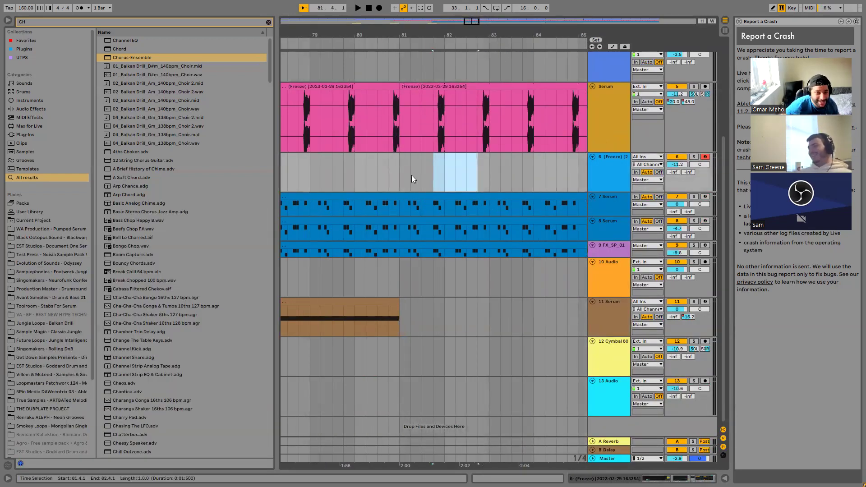
Solo the frozen Serum track and play it from 81.1.1
scroll(410, 169, "down", 3)
left_click(404, 165)
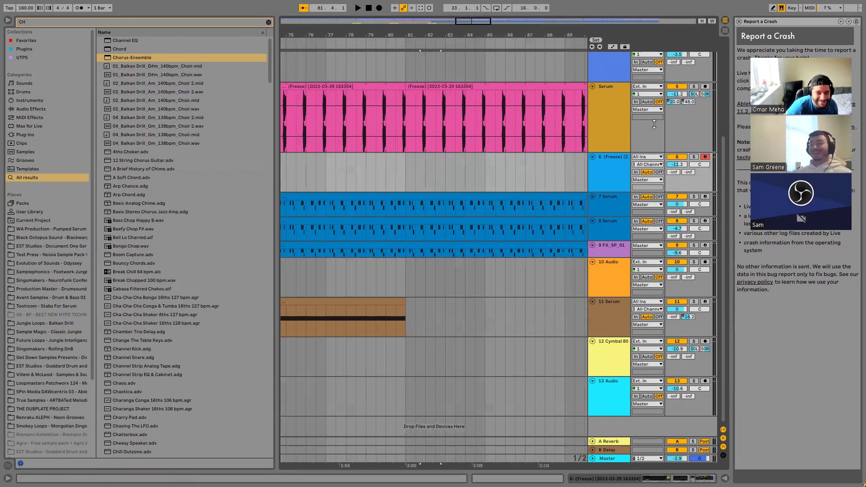
left_click(695, 87)
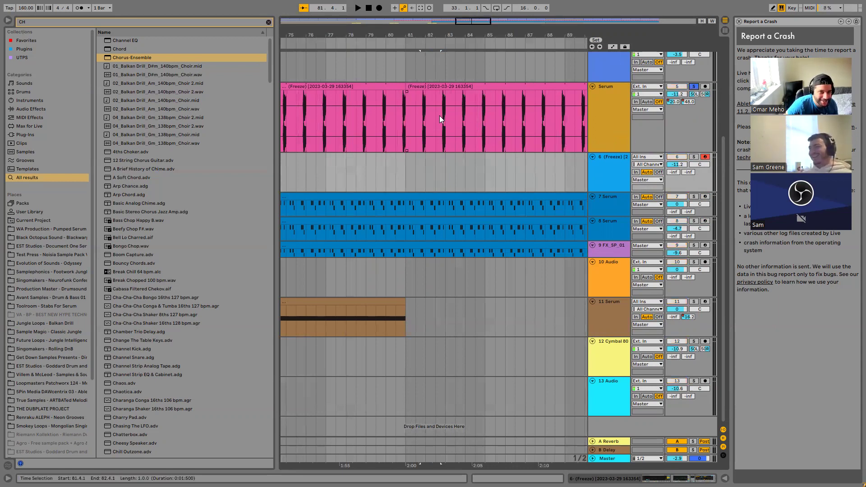
left_click(403, 117)
key("space")
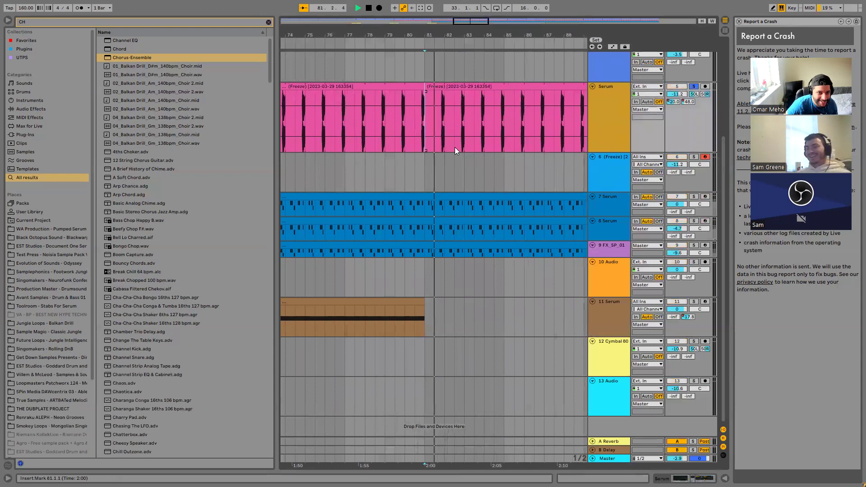
Split out the frozen Serum hit between 81.4.3 and 82.1.1, and paste a copy of it at 82.3.1
scroll(431, 118, "up", 5)
left_click(419, 119)
key("ctrl+e")
left_click(432, 119)
key("ctrl+e")
left_click(426, 87)
key("ctrl+c")
left_click(482, 108)
key("ctrl+v")
Play from 81.2.1 to hear the copied Serum hit at 82.3.1
left_click(357, 110)
key("space")
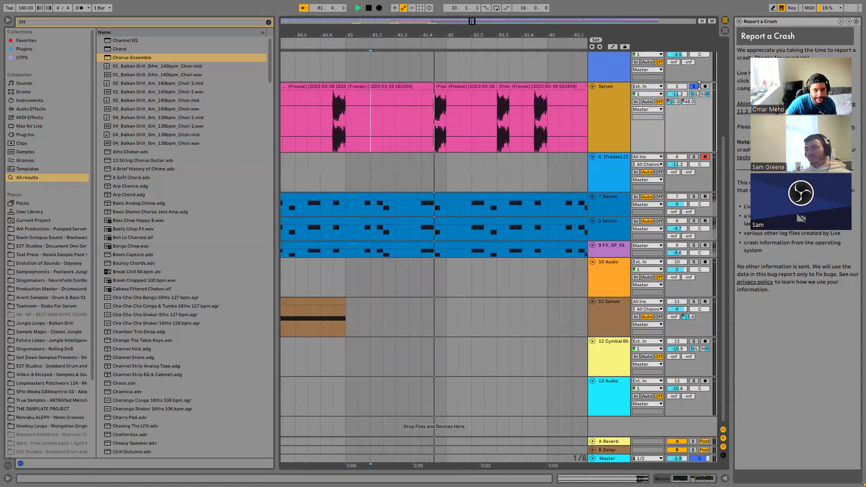
key("space")
Consolidate the frozen Serum clips from 81.1.1 to 84.1.1 and open the consolidated clip's settings
scroll(409, 113, "down", 3)
left_click_drag(370, 110, 427, 112)
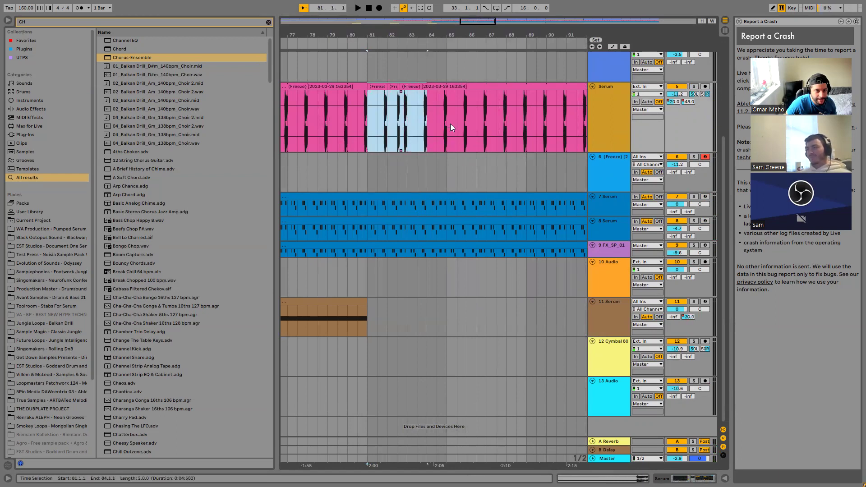
key("ctrl+j")
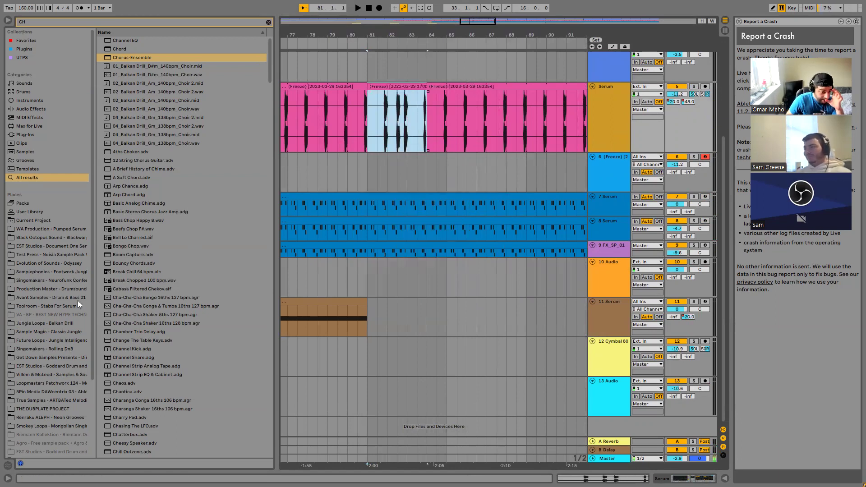
double_click(386, 93)
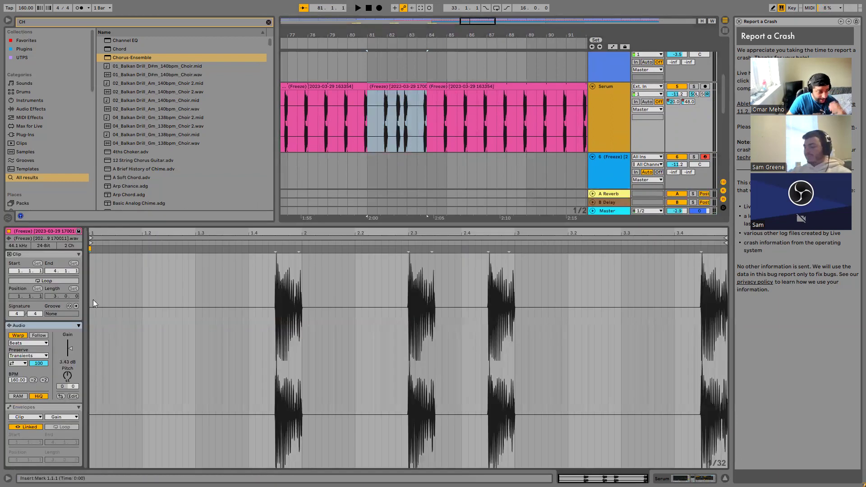
double_click(288, 226)
scroll(405, 156, "down", 7)
scroll(426, 100, "up", 7)
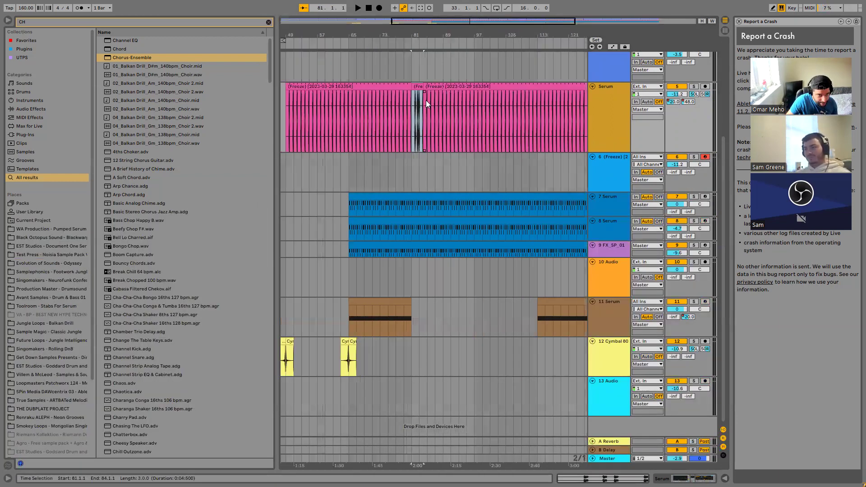
Extend the consolidated three-bar Serum clip as a repeating pattern until 161.1.1
left_click_drag(421, 88, 580, 91)
scroll(503, 110, "down", 5)
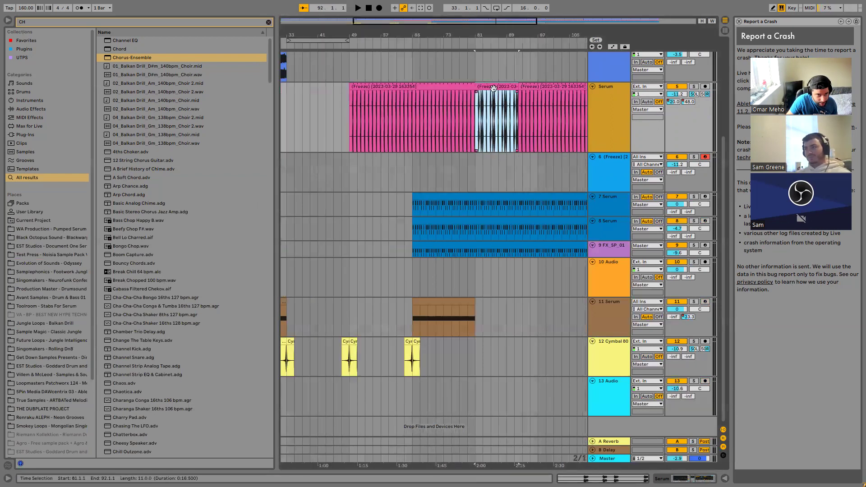
left_click_drag(516, 88, 557, 103)
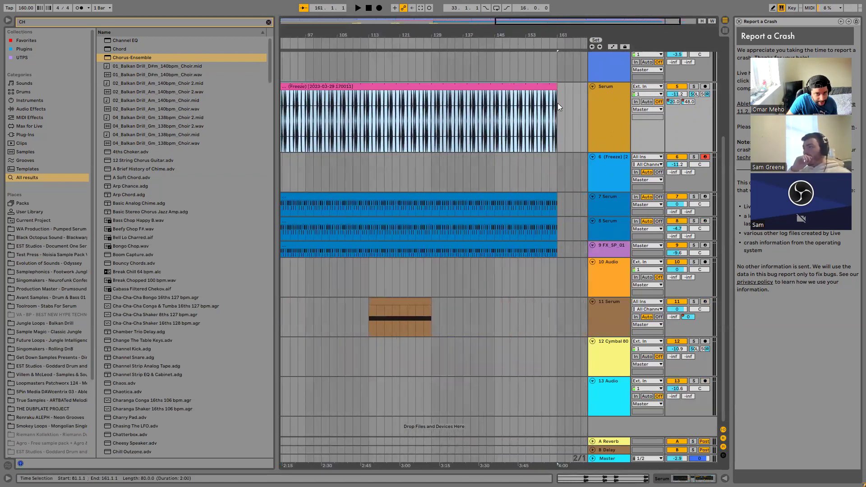
Save the set and play the repeated Serum pattern from bar 81
scroll(558, 103, "down", 3)
key("ctrl+s")
key("space")
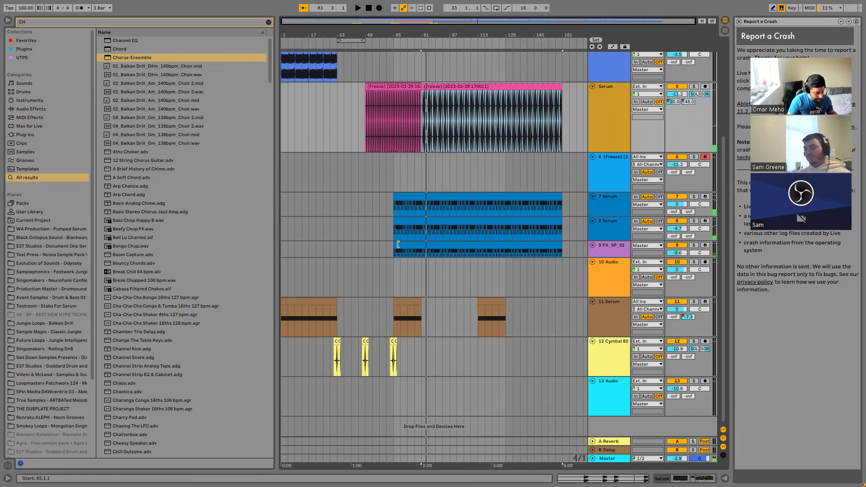
Extend the original frozen Serum clip over the repeated pattern to 161.1.1, and play from 65.1.1
left_click_drag(421, 93, 563, 102)
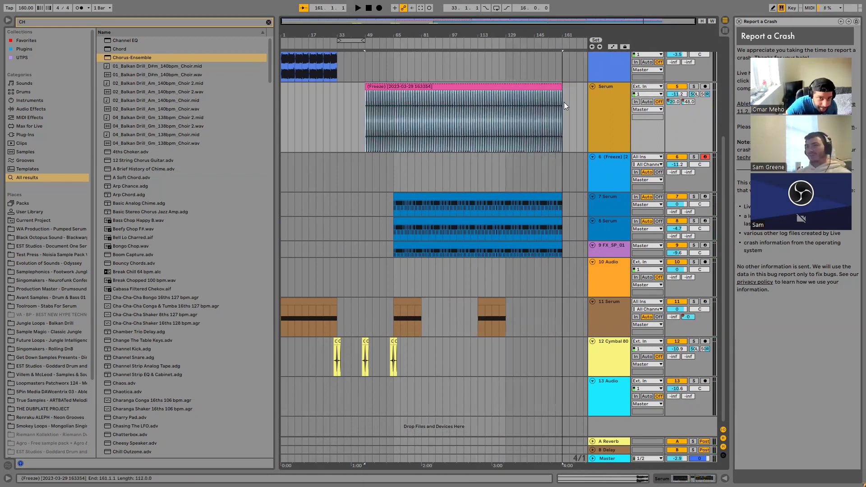
left_click(396, 166)
key("space")
left_click(419, 174)
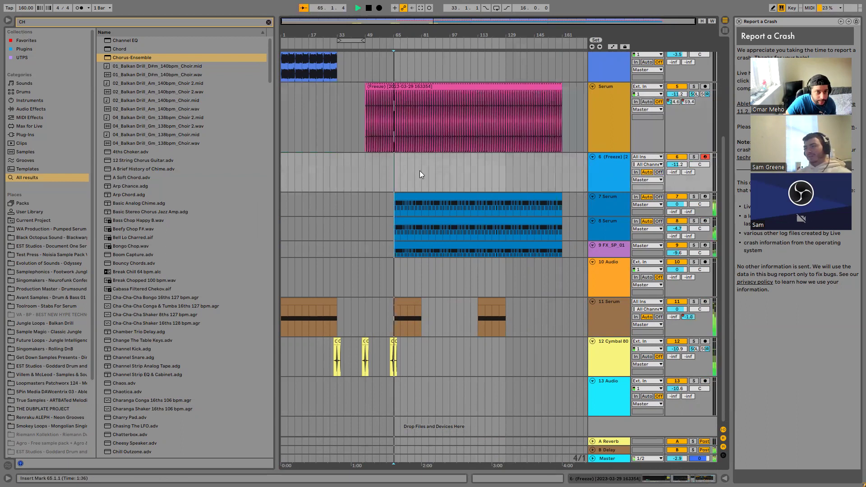
Isolate the frozen Serum hit between 81.4.3 and 82.1.1 with splits, and paste a copy at 82.4.1
scroll(419, 174, "up", 5)
key("space")
scroll(430, 123, "up", 3)
left_click(418, 124)
key("ctrl+e")
left_click(432, 116)
key("ctrl+e")
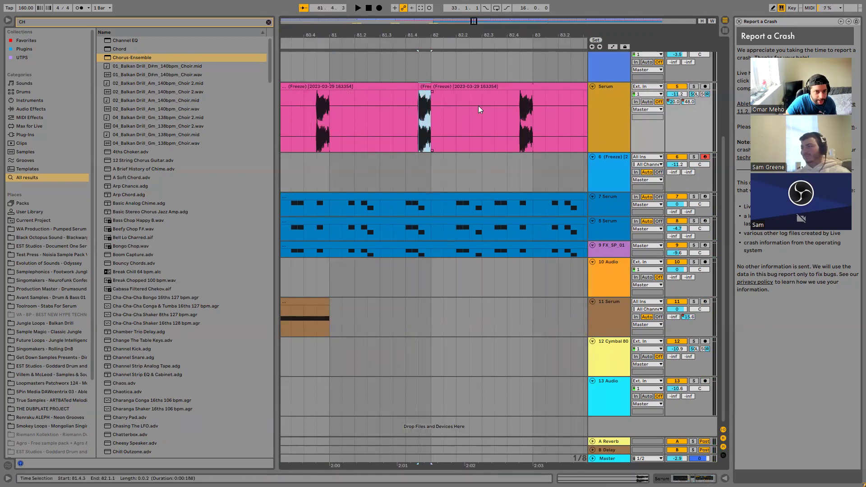
left_click(494, 113)
left_click(513, 113)
key("ctrl+v")
Play from 81.2.1 to hear the double Serum hit at the end of bar 82
left_click(362, 123)
key("space")
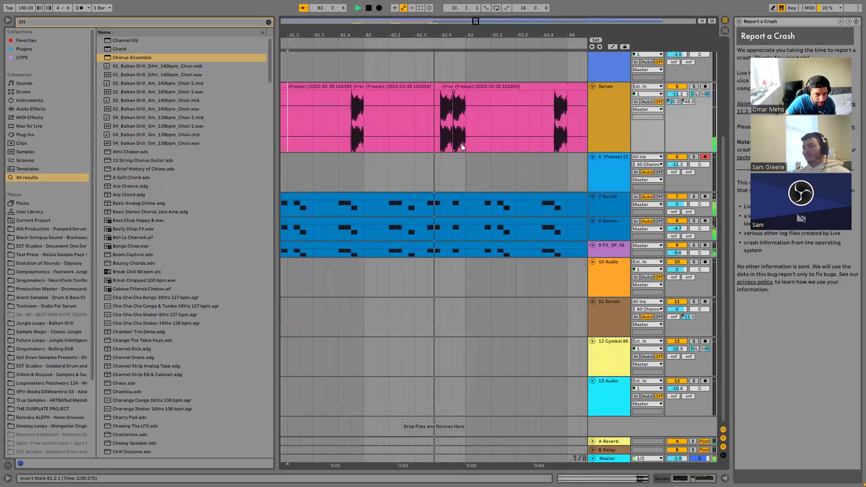
key("space")
Consolidate the frozen Serum from 81.1.1 to 84.1.1 into one clip, and turn on its loop
scroll(425, 134, "down", 4)
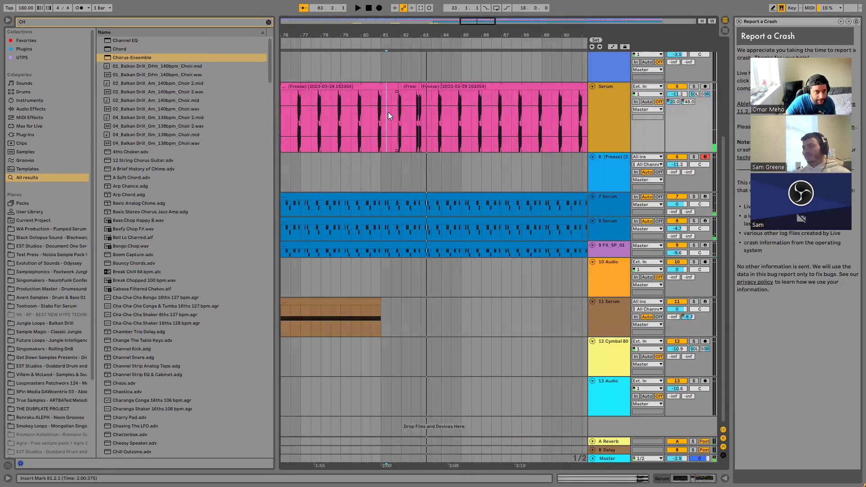
left_click_drag(380, 110, 442, 107)
key("ctrl+j")
double_click(424, 96)
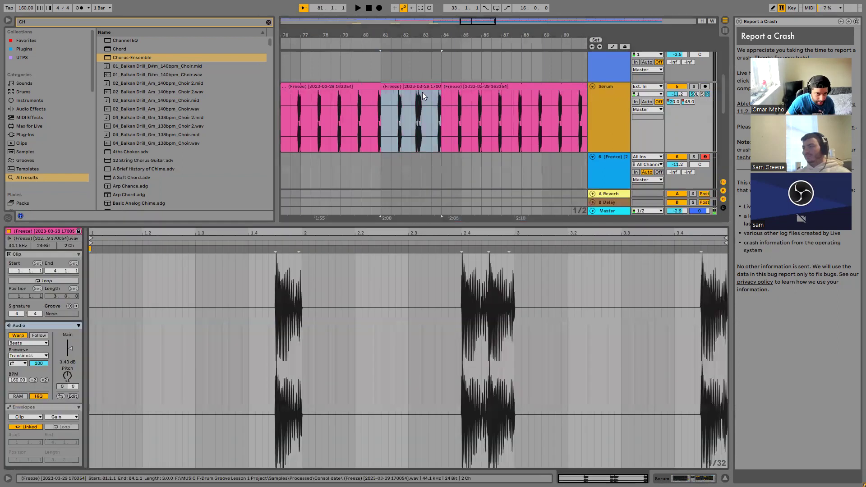
left_click(54, 281)
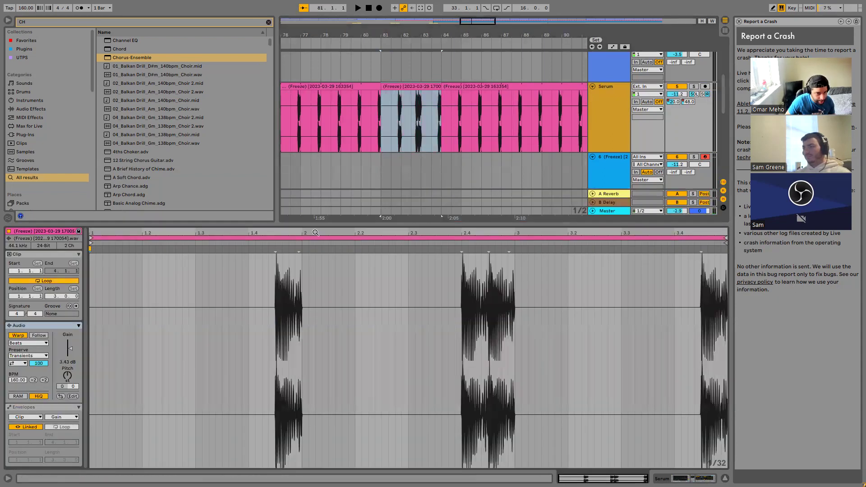
key("ctrl+alt+l")
key("minus")
key("minus")
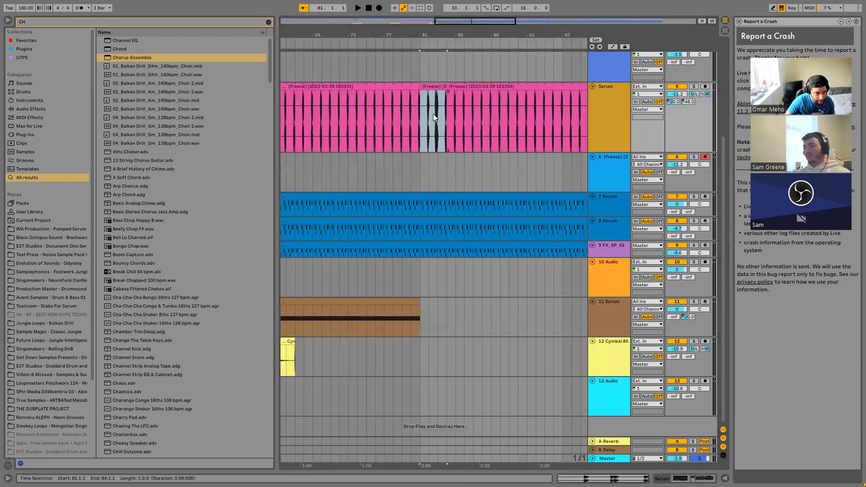
Extend the looped three-bar Serum clip to 161.1.1 and play the result
left_click_drag(442, 82, 633, 95)
key("minus")
key("minus")
key("minus")
left_click_drag(464, 85, 563, 91)
key("space")
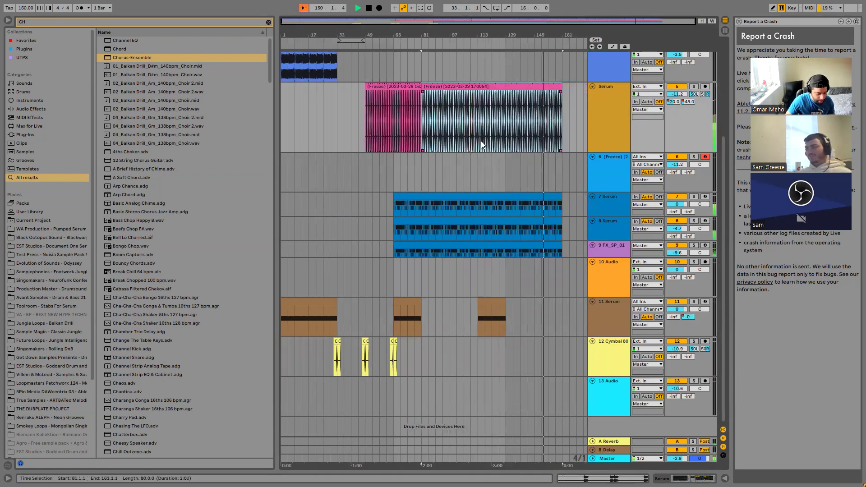
key("space")
Split the looped Serum clip at 82.4.1 and duplicate the hit to 83.1.1, making a run of three
key("ctrl+z")
key("z")
left_click(310, 133)
scroll(309, 132, "up", 1)
scroll(319, 136, "up", 5)
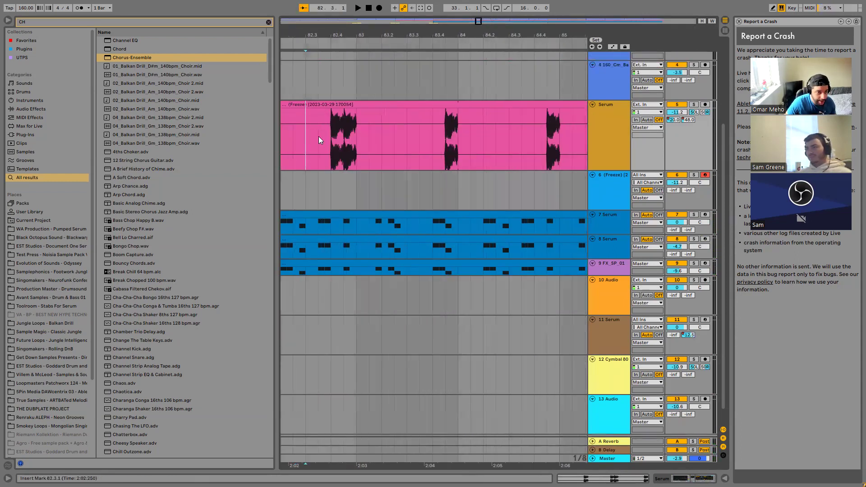
left_click(331, 140)
key("ctrl+e")
left_click_drag(334, 123, 369, 131)
left_click(356, 125)
Play from 81.1.1 to hear the triple Serum hit leading into bar 83
scroll(337, 148, "down", 5)
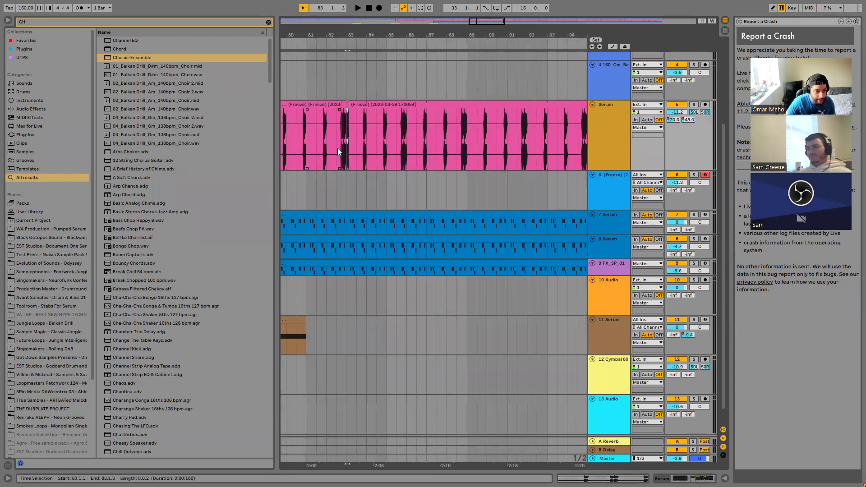
left_click(306, 142)
key("space")
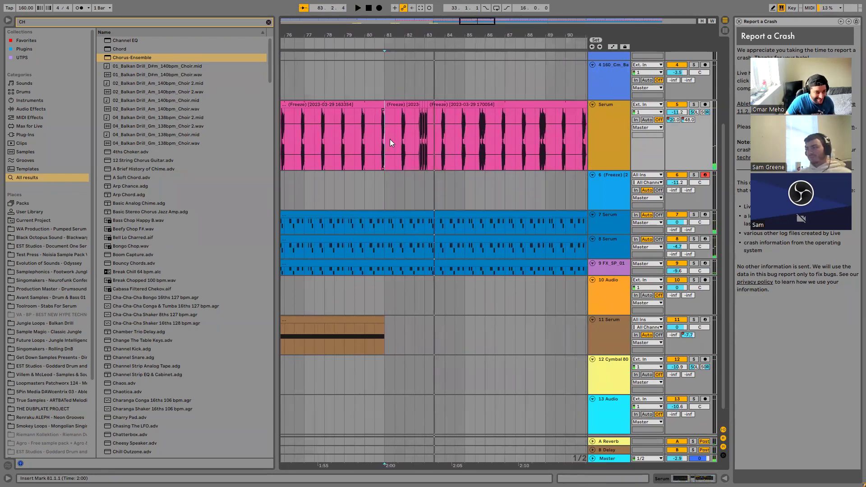
Extend the start of the looped Serum clip back to 81.1.1 over the triple-hit section, and play the result
key("space")
left_click_drag(385, 130, 425, 125)
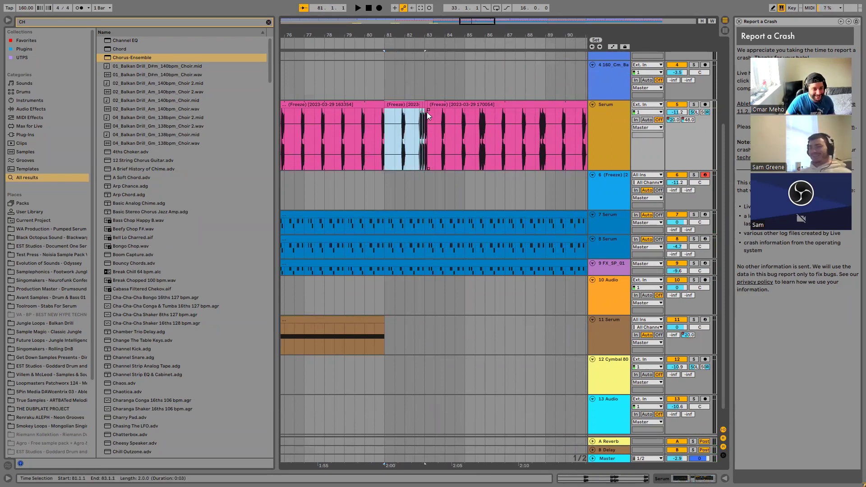
left_click_drag(426, 108, 385, 108)
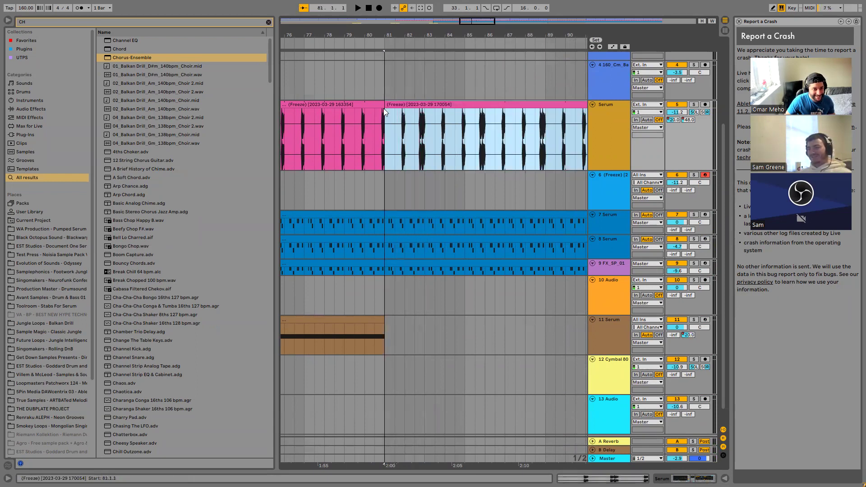
key("space")
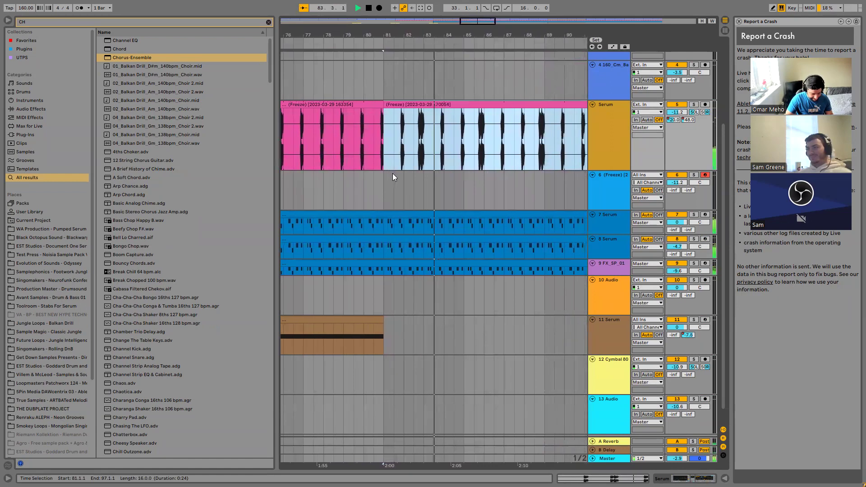
key("space")
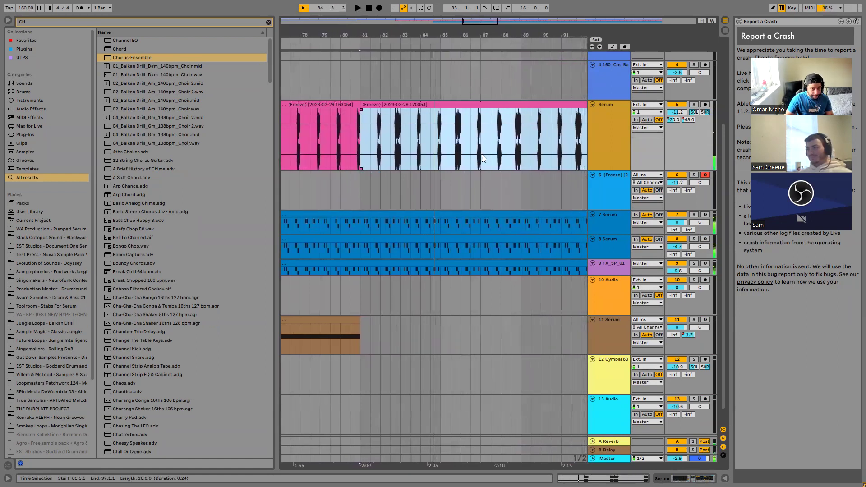
key("w")
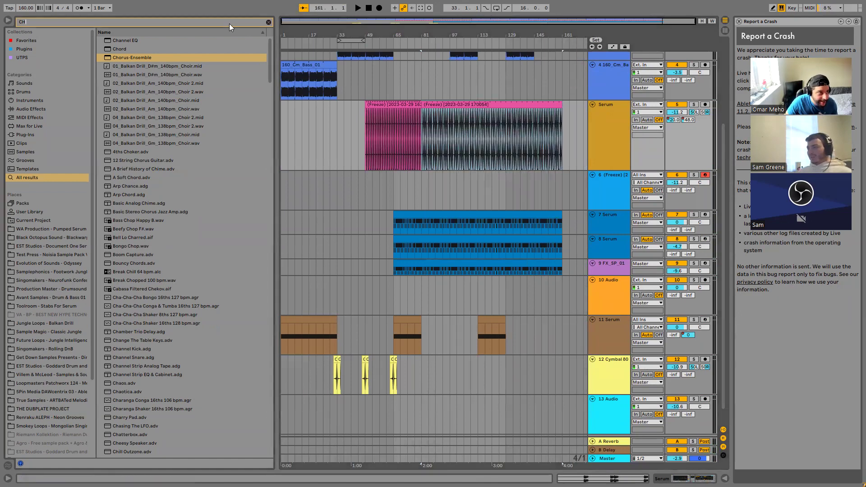
Search the browser for PHASER and add the Phaser-Flanger effect to the end of the Serum track's device chain
key("BackSpace")
key("BackSpace")
type("PHA")
type("R")
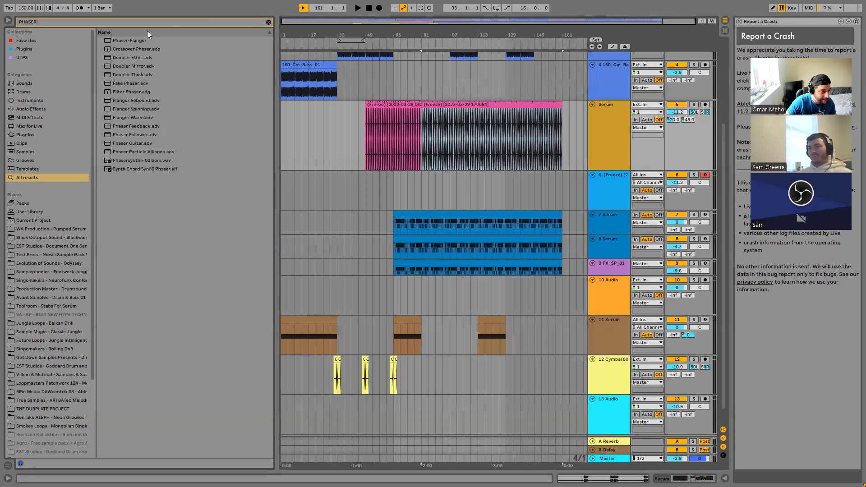
key("Down")
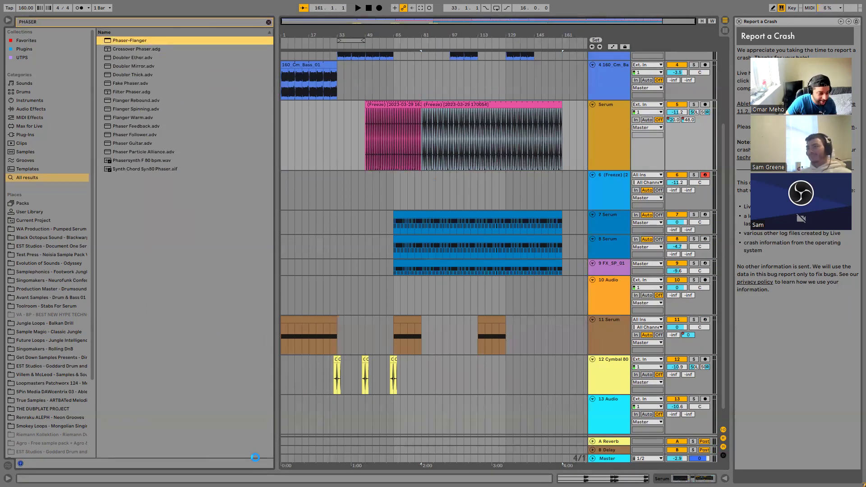
key("Return")
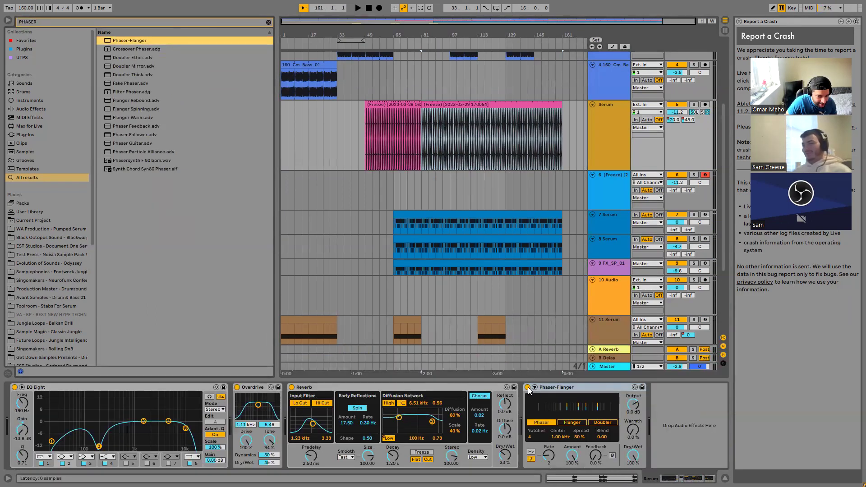
Automate the Phaser-Flanger's Device On on the Serum track to switch on at 81.1.1, and play from there
key("a")
left_click_drag(422, 123, 416, 156)
key("space")
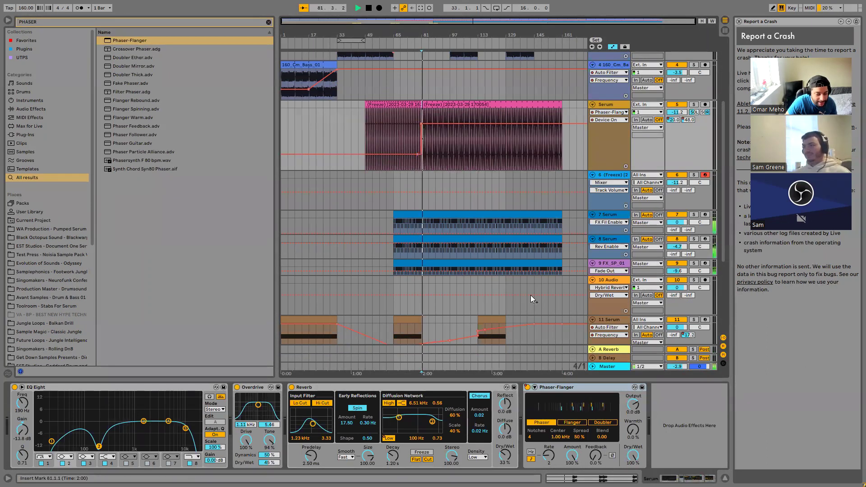
Try the Phaser-Flanger in Phaser mode with Warmth at 100%, a rate of 1/64 and Dry/Wet at 100% during playback
left_click_drag(633, 456, 633, 479)
left_click_drag(632, 430, 633, 383)
left_click(572, 422)
left_click(542, 423)
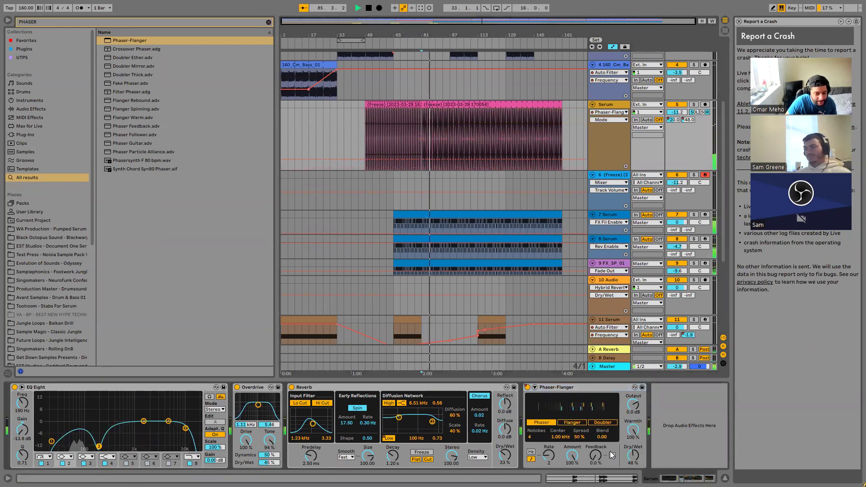
left_click_drag(549, 456, 549, 478)
left_click_drag(633, 456, 640, 414)
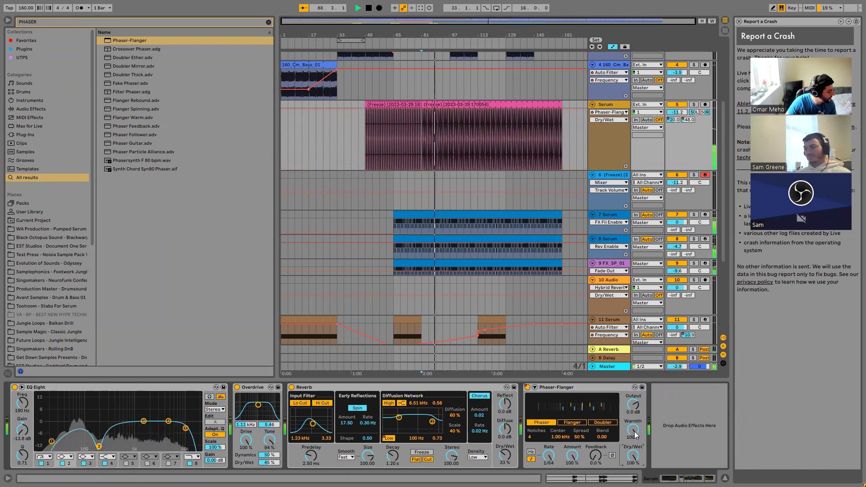
Set the Phaser-Flanger to Flanger mode with rate 2, Warmth 0% and Dry/Wet 30%, and stop playback
left_click_drag(633, 456, 633, 485)
left_click_drag(549, 456, 549, 486)
left_click(571, 422)
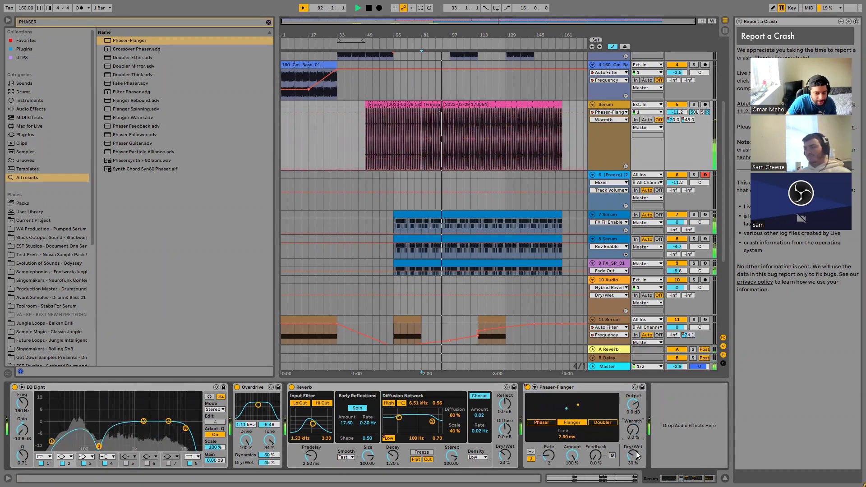
key("space")
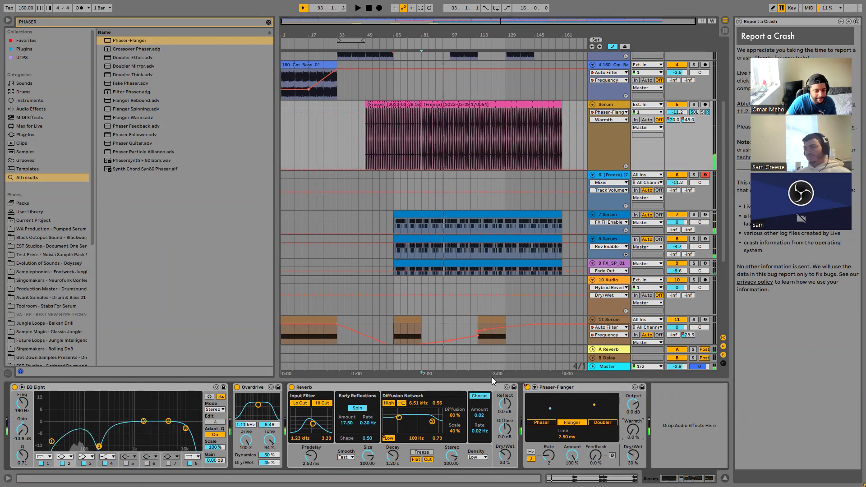
Return the transport to the start of the arrangement and clear the browser search
left_click(492, 380)
scroll(475, 348, "up", 5)
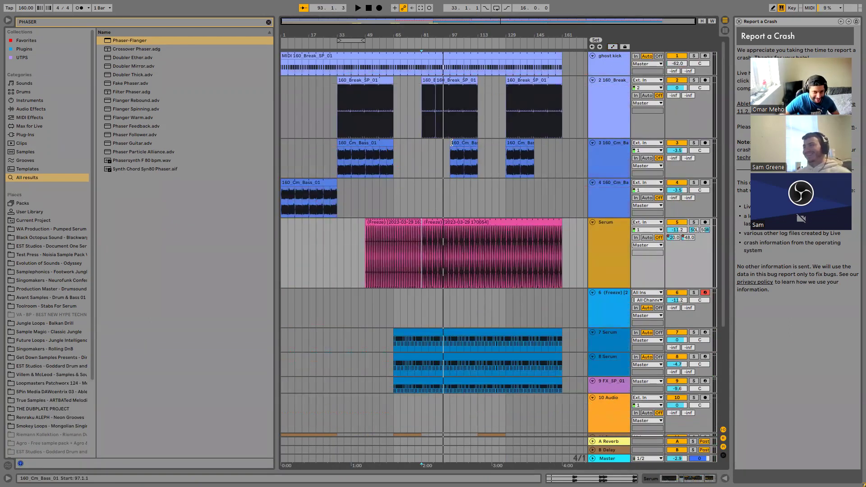
left_click(369, 7)
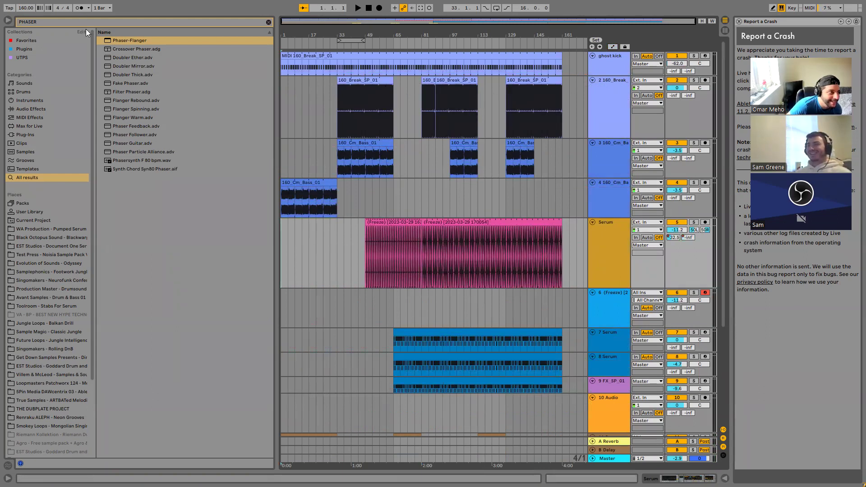
left_click(268, 22)
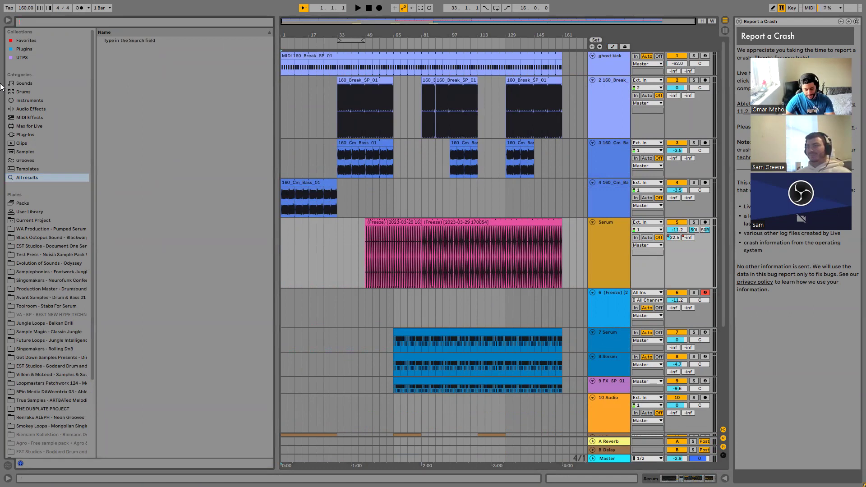
Export the Master track from 1.1.1 for 160 bars as a 16-bit, 44100 Hz WAV named PROJECT in Downloads
key("F11")
left_click(9, 15)
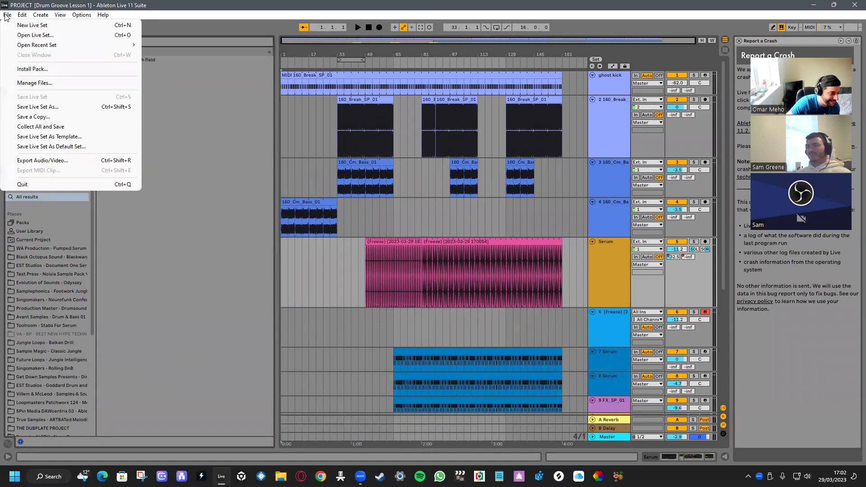
left_click(16, 160)
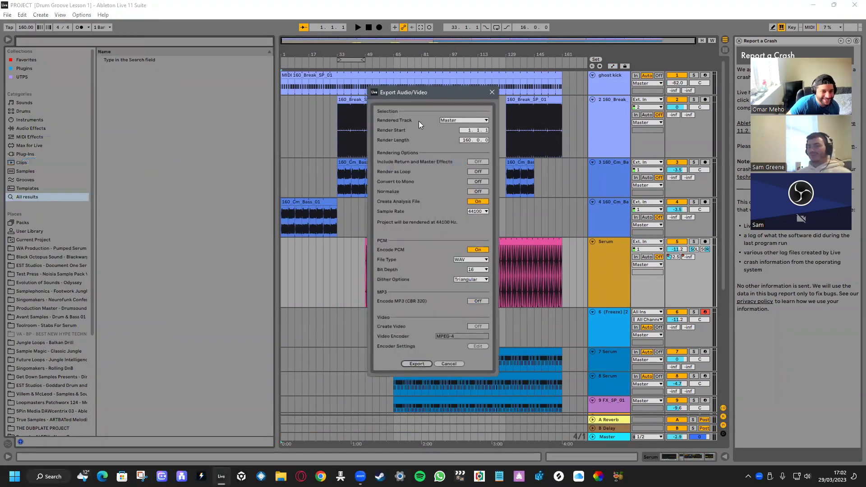
left_click(416, 363)
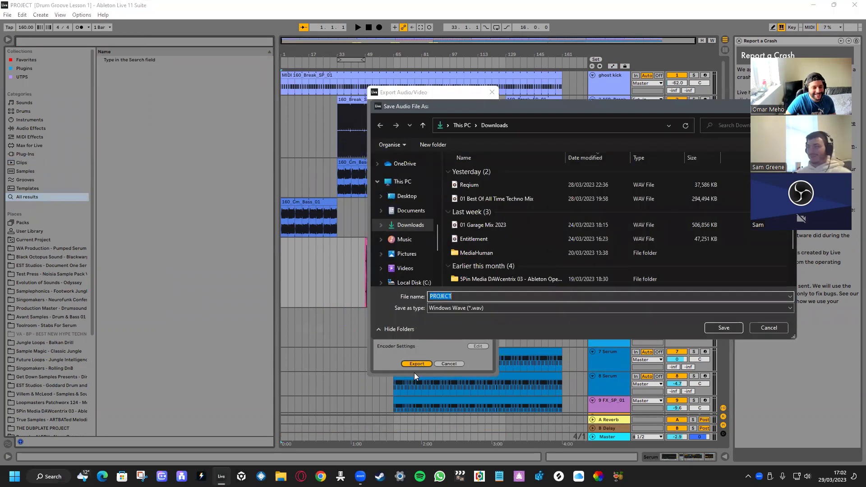
key("Return")
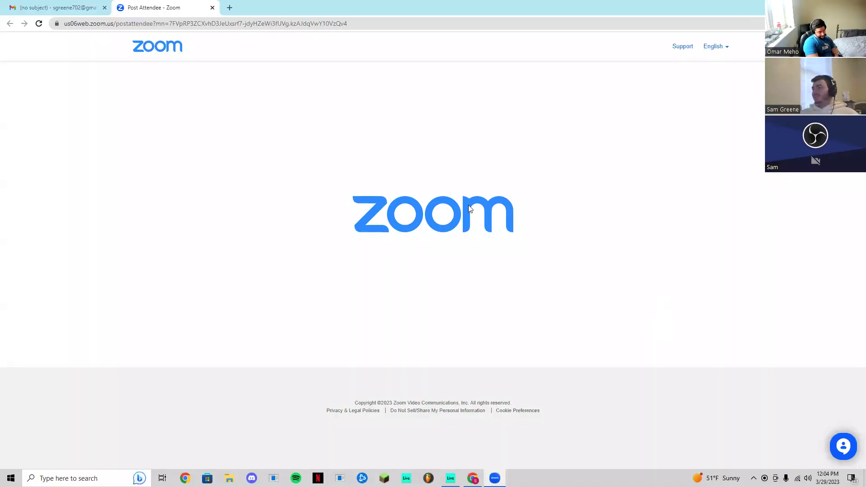
Play the desktop audio file Fire to the rain remix 2 in Groove Music and pause it after the opening seconds
left_click(450, 478)
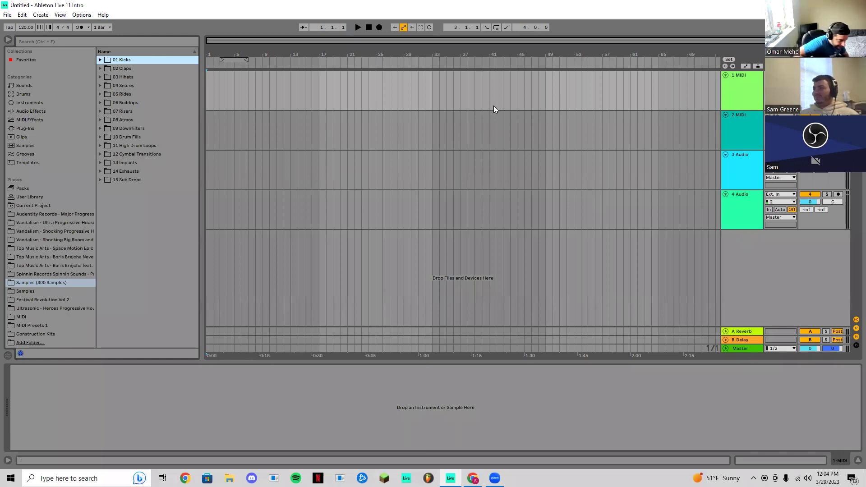
key("super+d")
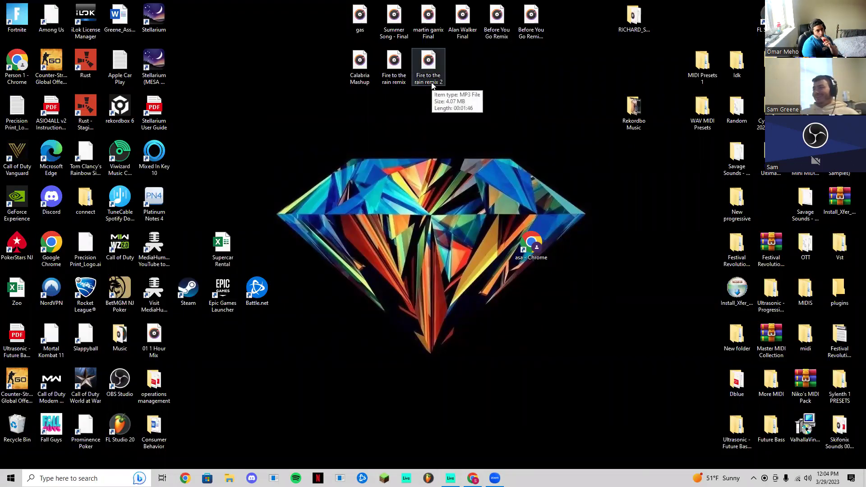
double_click(429, 68)
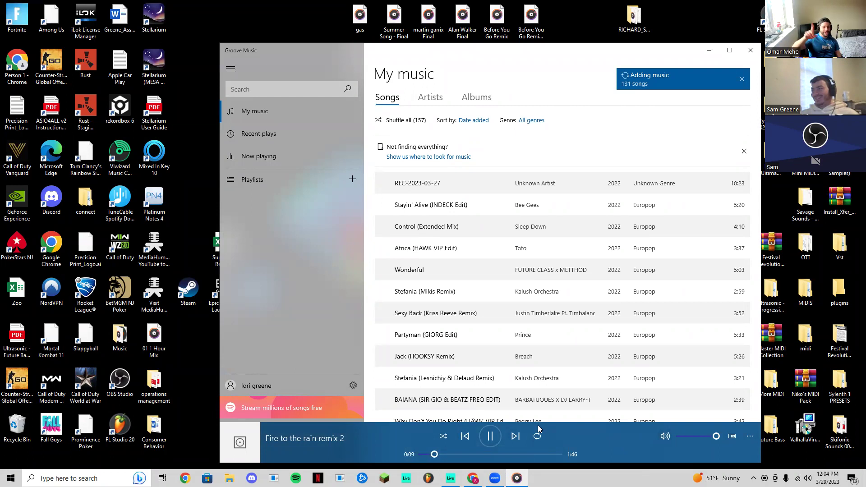
left_click(491, 437)
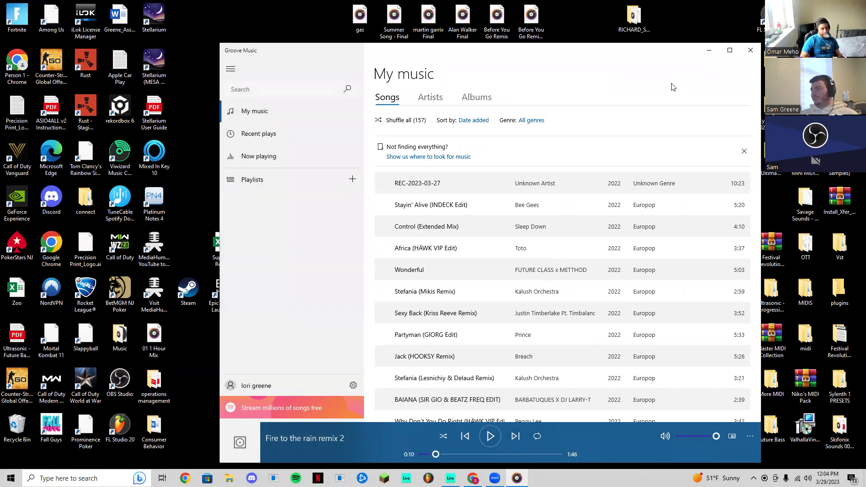
Listen to Fire to the rain remix 2 from 0:05, skip ahead in the track, and close the player
left_click(490, 439)
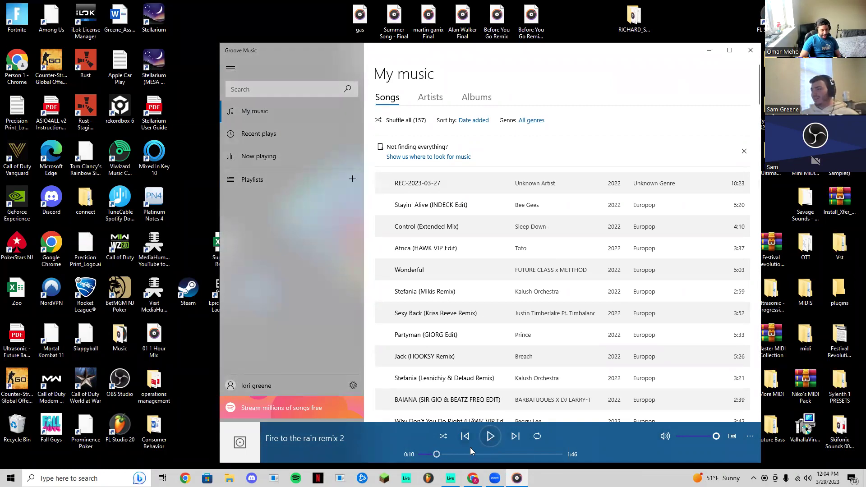
left_click_drag(436, 455, 429, 455)
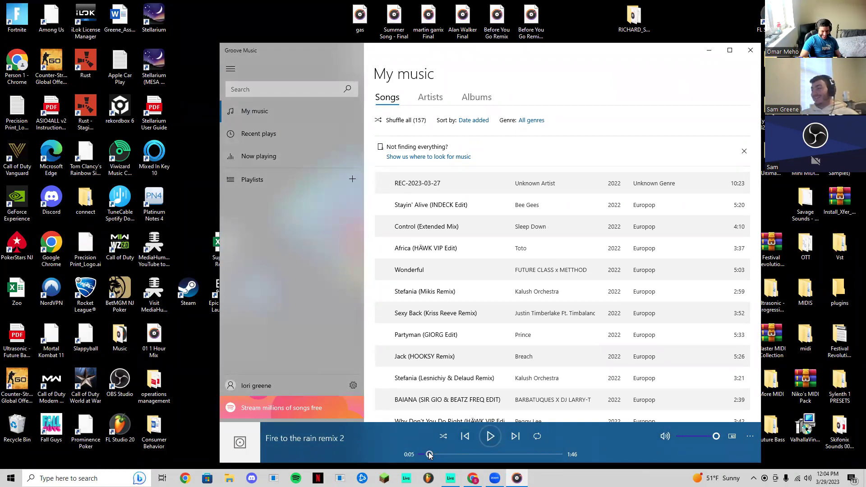
left_click(489, 437)
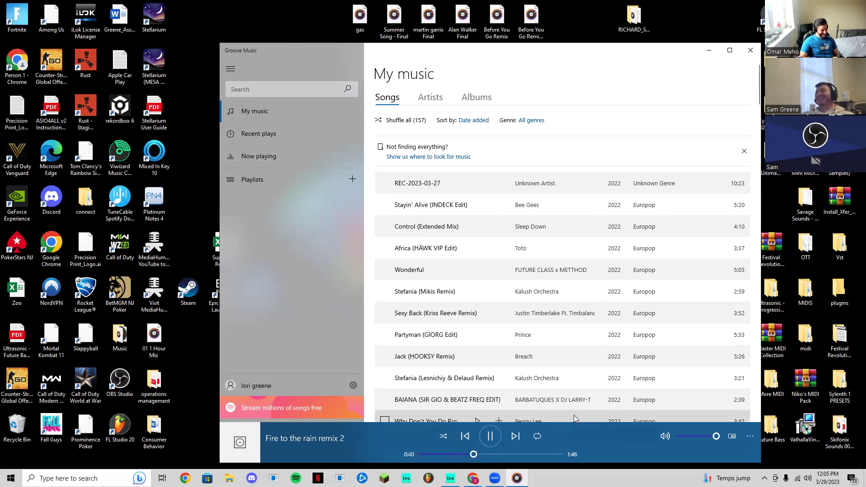
left_click(490, 453)
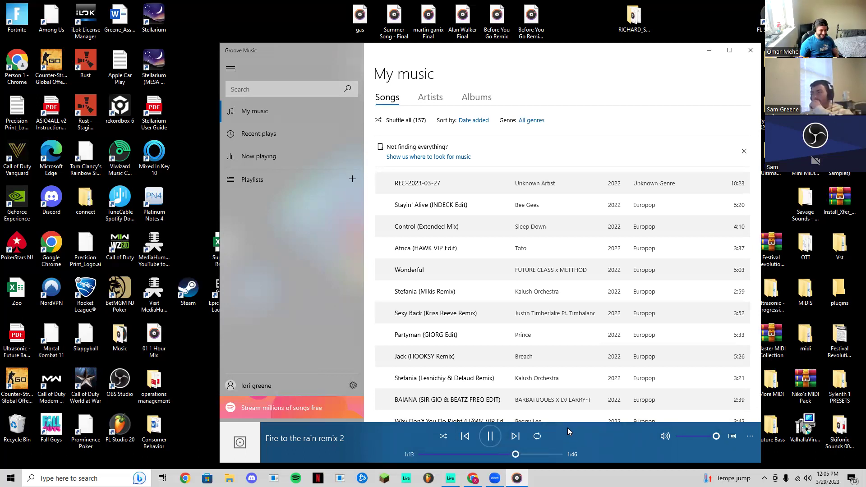
left_click(491, 436)
left_click(750, 50)
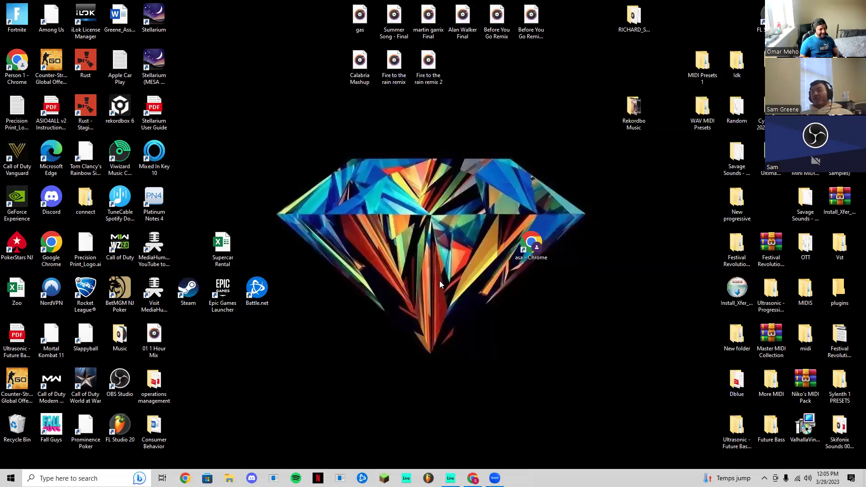
Switch to FL Studio, bring up the project file chooser, and decline the software update download
left_click(451, 478)
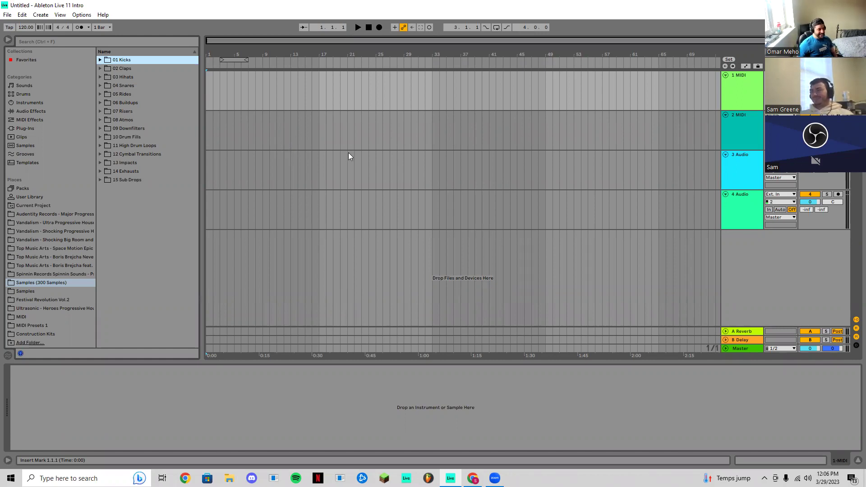
left_click(865, 479)
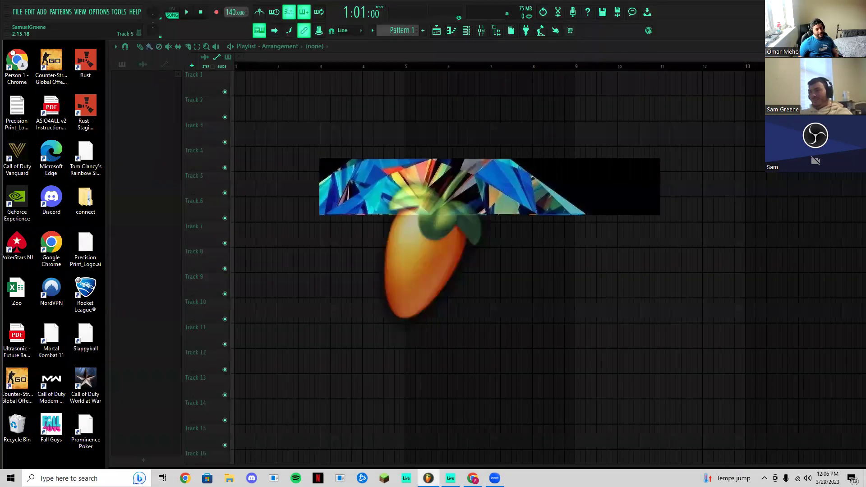
left_click(20, 14)
left_click(42, 42)
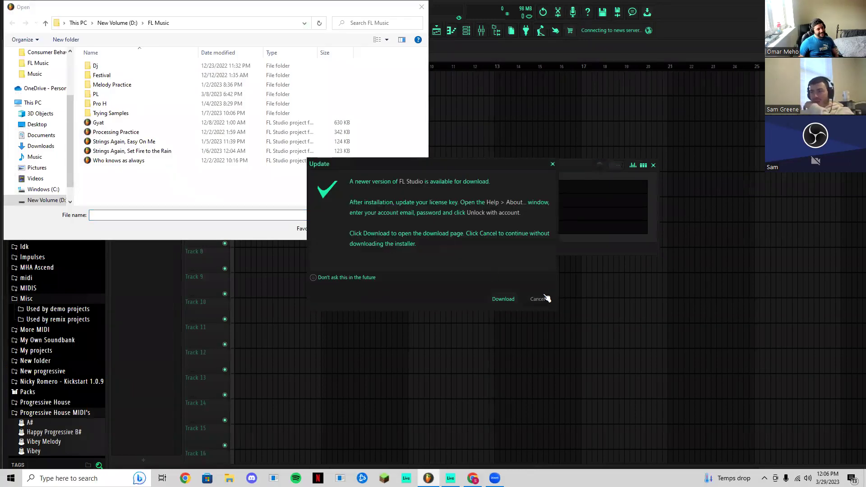
left_click(538, 299)
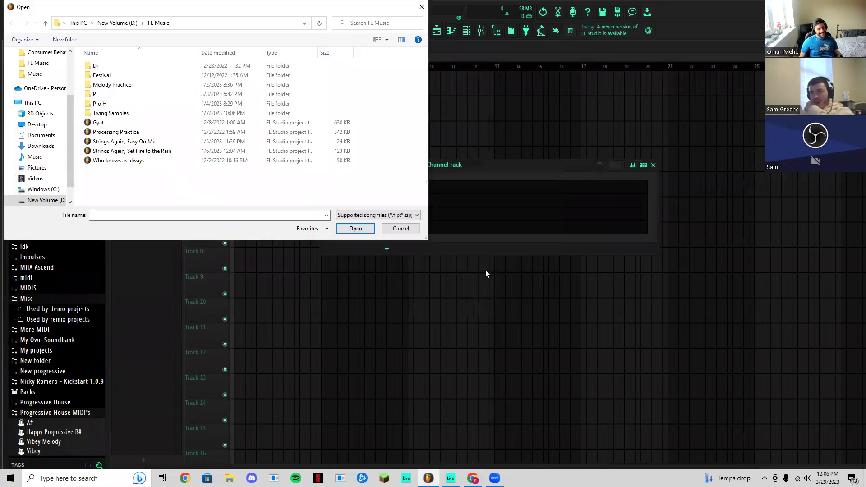
Look through the Pro H folder for a project file and return to the FL Music folder
left_click(181, 106)
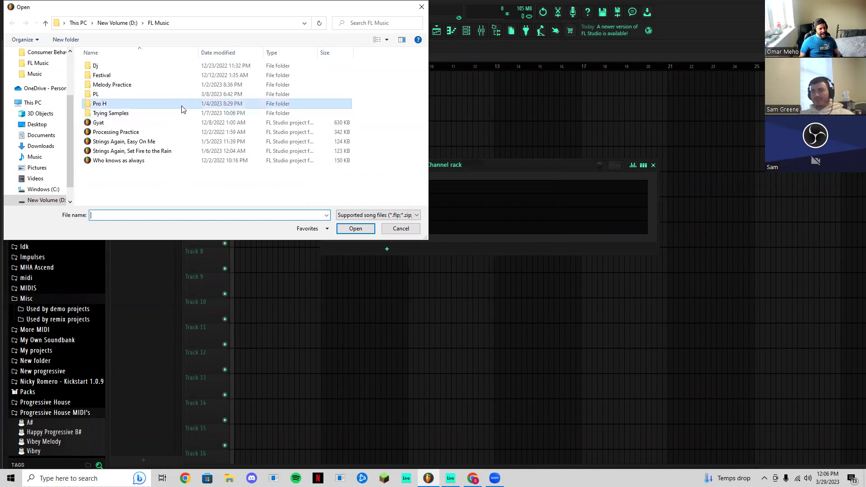
double_click(181, 109)
left_click(167, 26)
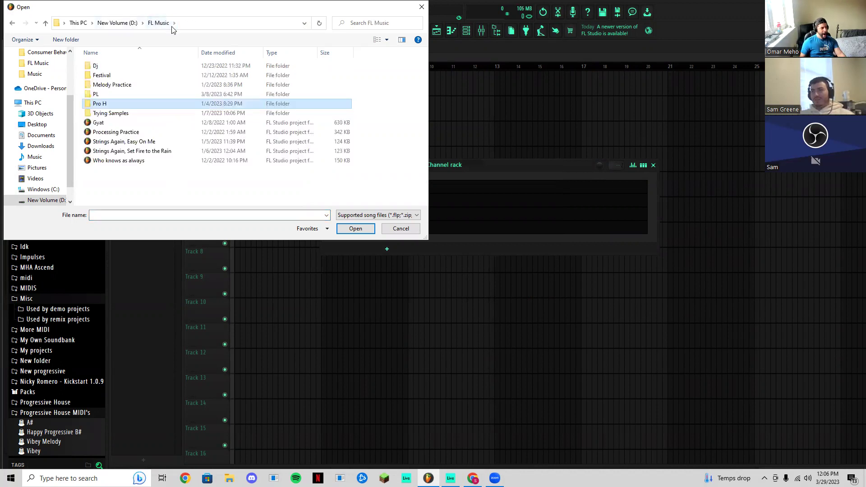
Open the PL project from the PL folder, and close the missing-plugin report and the Channel rack
left_click(137, 121)
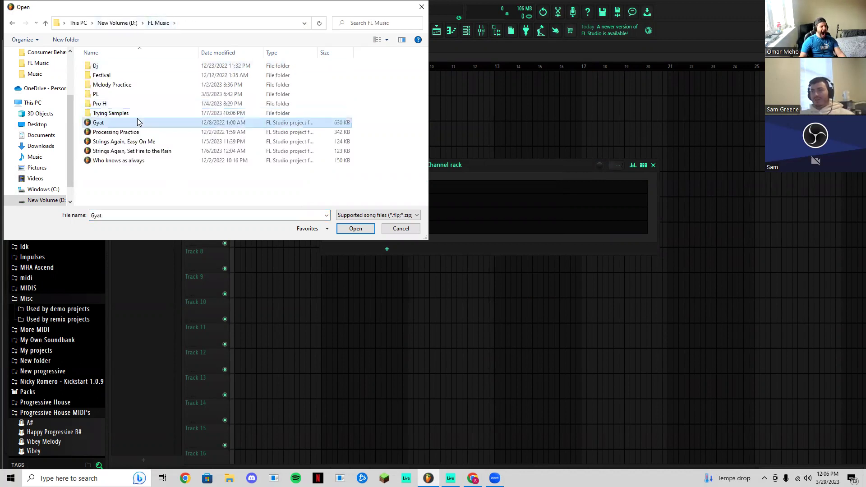
left_click(145, 85)
double_click(142, 95)
double_click(120, 86)
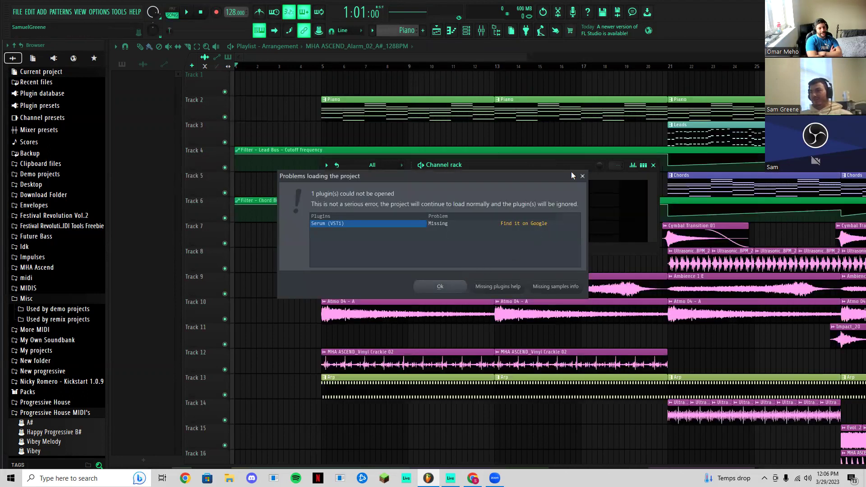
left_click(582, 176)
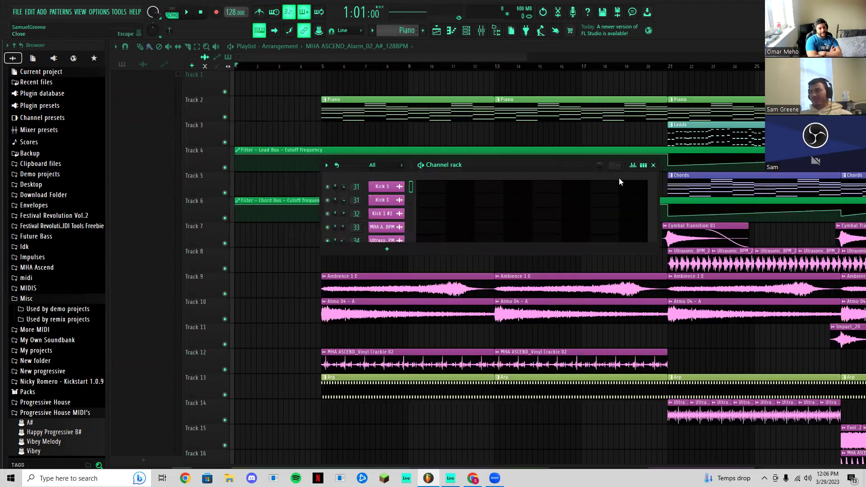
left_click(653, 165)
Play the arrangement from the first Piano clip at bar 5 and skip ahead to about bar 18
scroll(517, 331, "down", 1)
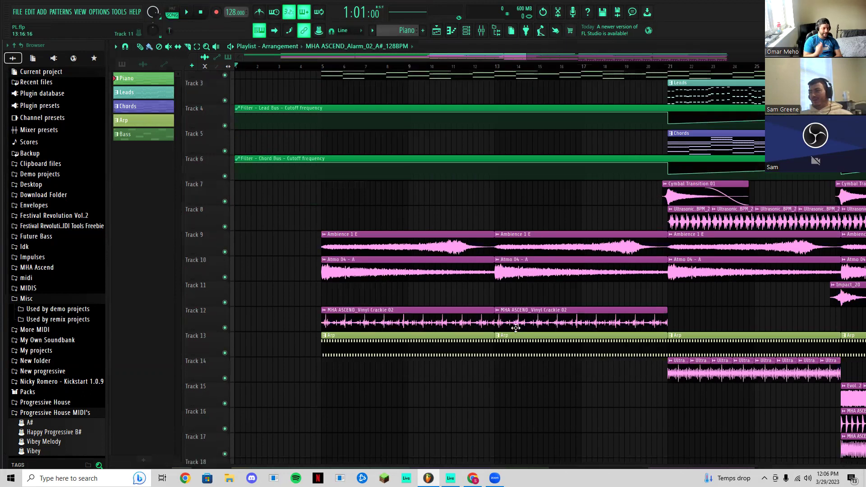
scroll(516, 320, "up", 2)
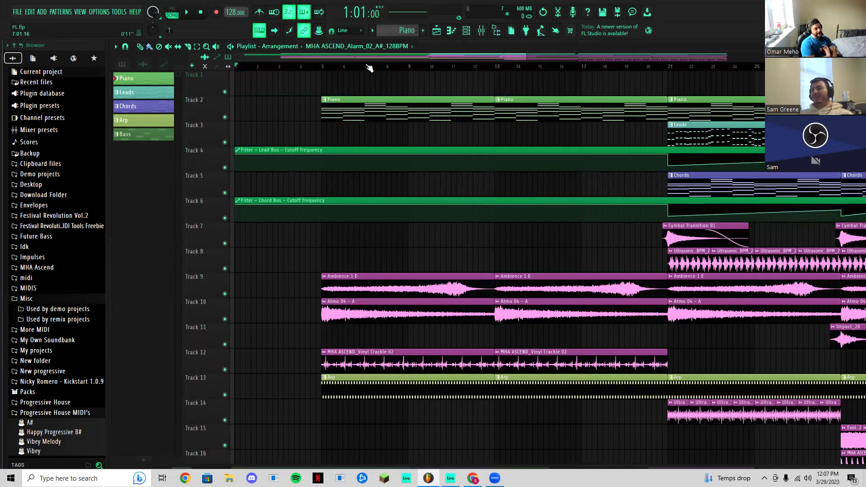
left_click_drag(367, 59, 358, 37)
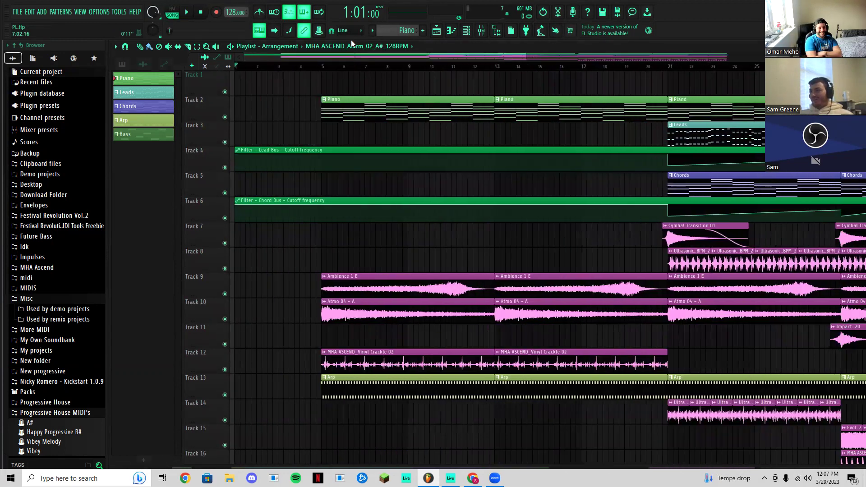
left_click(323, 67)
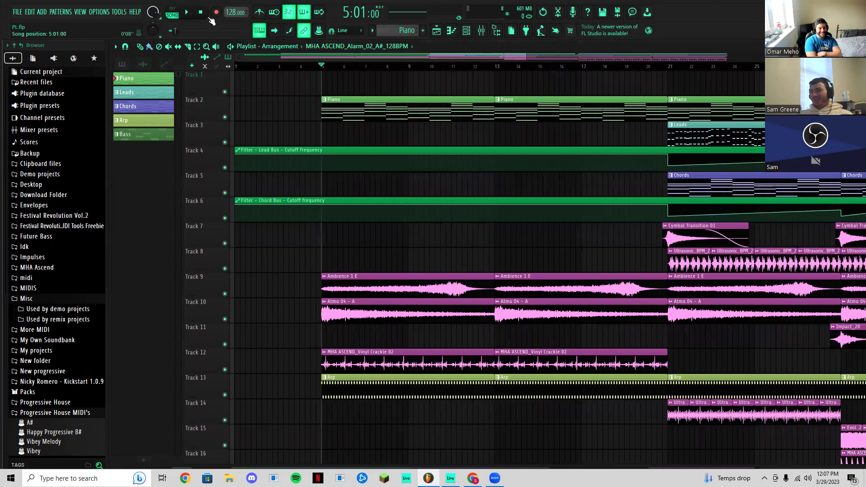
left_click(187, 14)
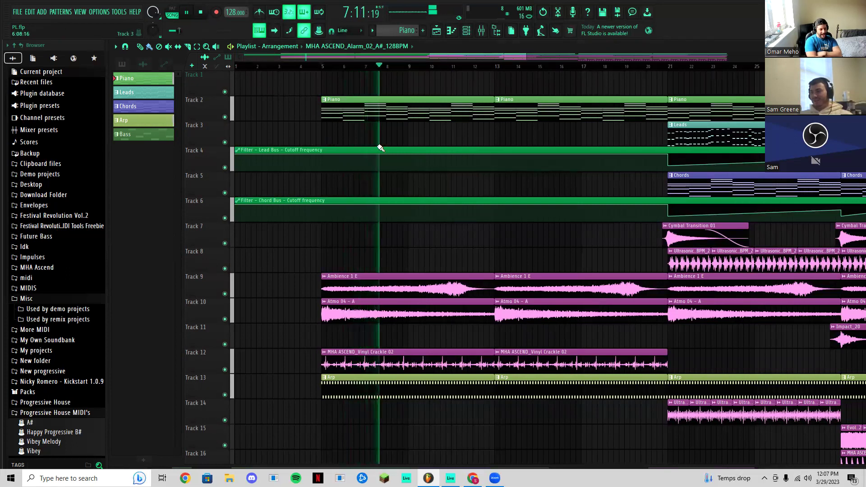
left_click(609, 67)
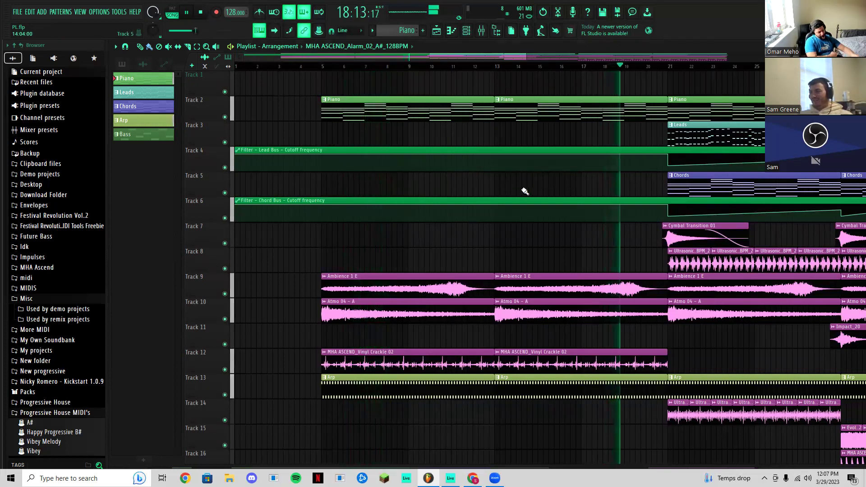
Follow the playback through the build-up into the section starting at bar 37, then stop it
left_click_drag(413, 58, 567, 69)
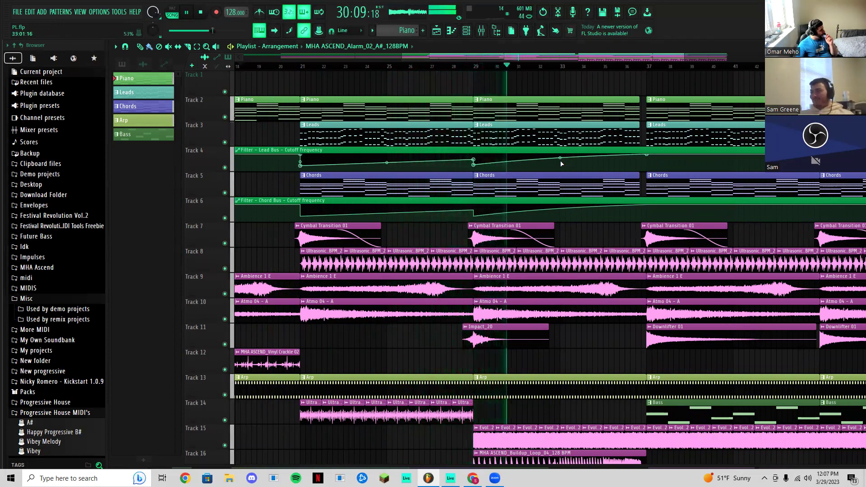
left_click_drag(483, 57, 610, 52)
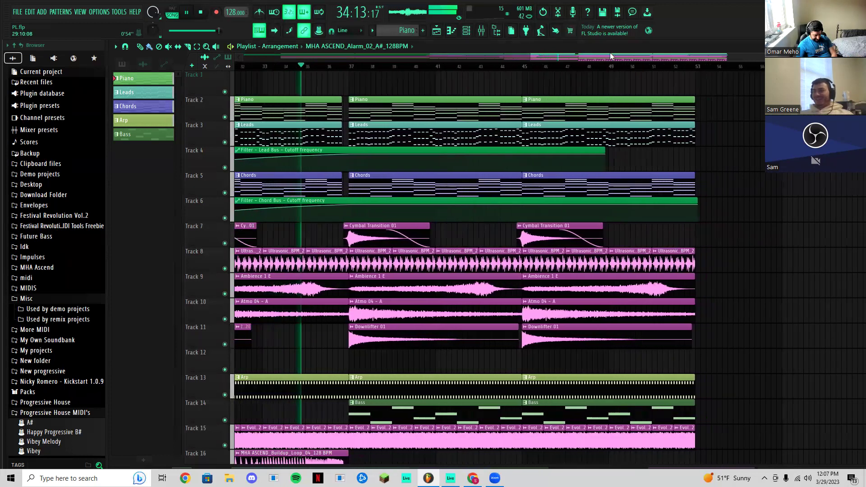
scroll(585, 213, "down", 5)
scroll(586, 214, "up", 5)
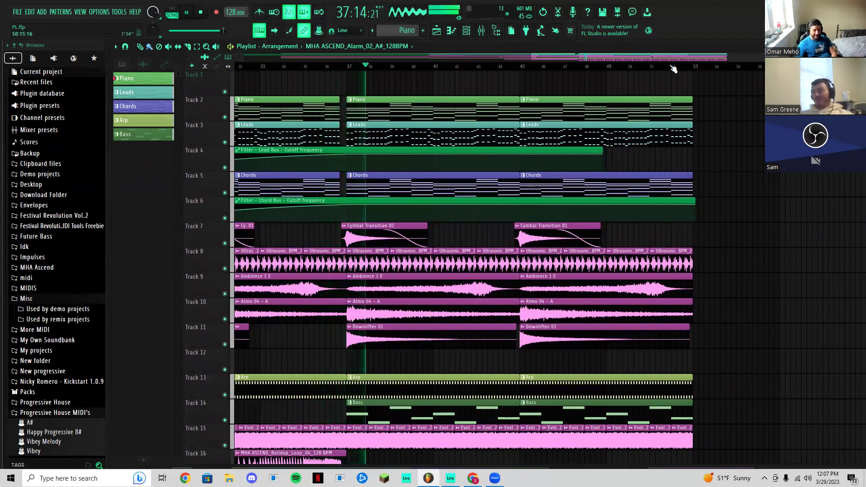
key("space")
Return the song position to 4:13:00, just before the first Piano clip
left_click_drag(494, 58, 126, 31)
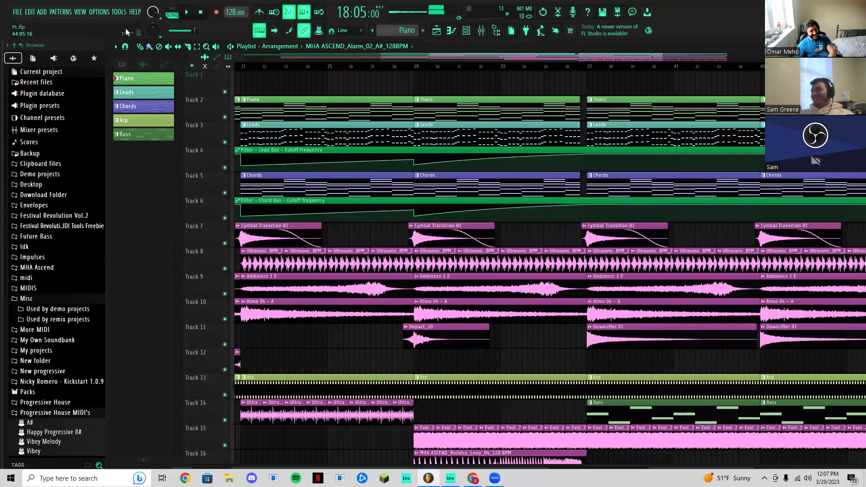
left_click(315, 68)
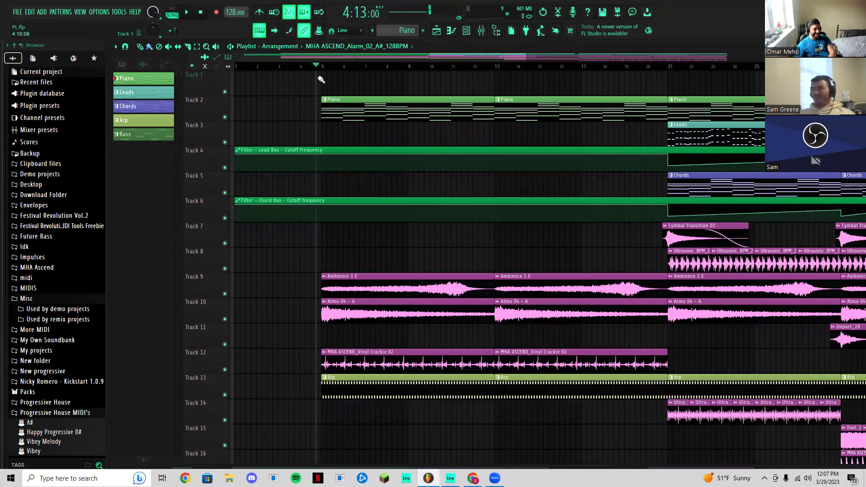
left_click(321, 69)
left_click(318, 68)
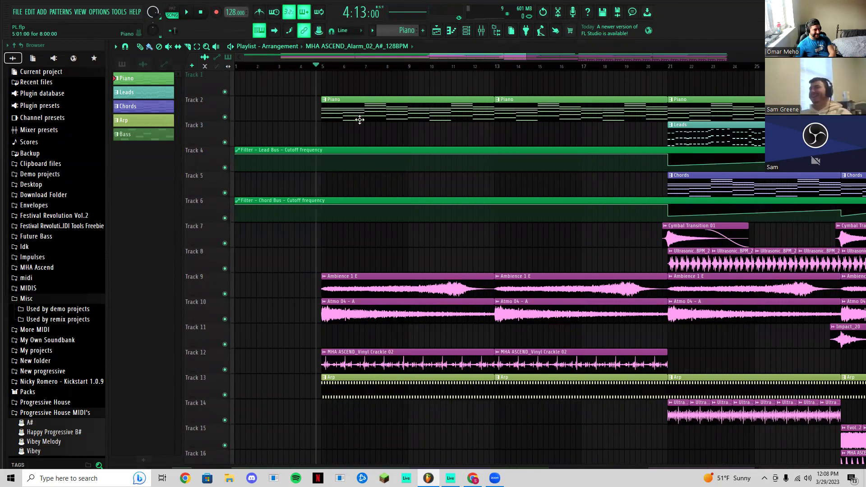
Show the Channel rack, select the Bass pattern, and switch playback to pattern mode
left_click_drag(363, 56, 654, 33)
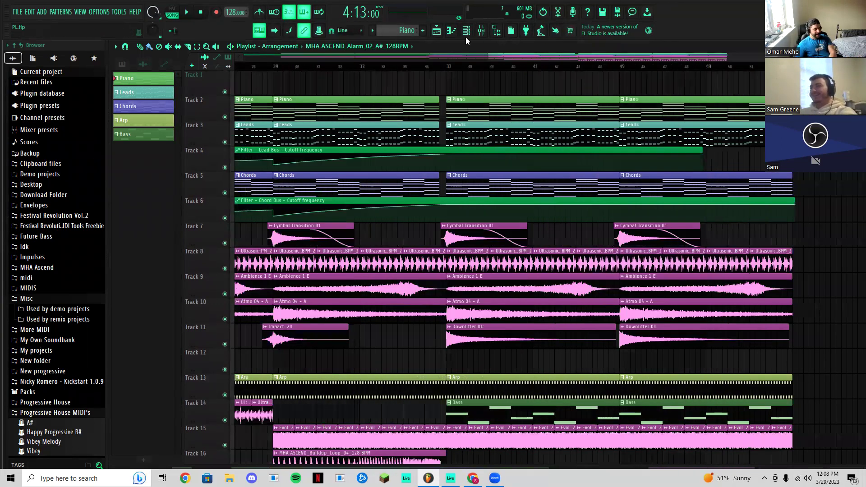
key("F6")
left_click(379, 167)
left_click(382, 175)
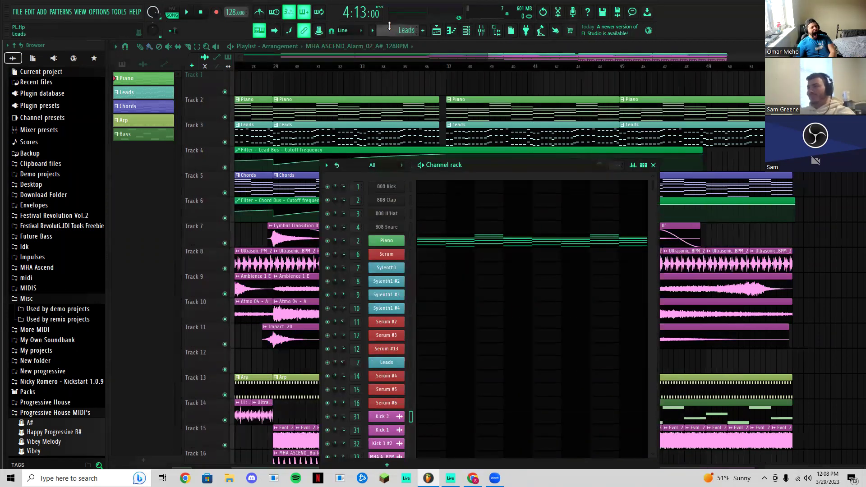
scroll(389, 27, "down", 3)
scroll(390, 28, "down", 2)
scroll(390, 28, "up", 1)
left_click(172, 8)
Audition the Bass pattern and inspect its Serum channels in the Channel rack
left_click(186, 12)
left_click(200, 13)
scroll(459, 288, "down", 5)
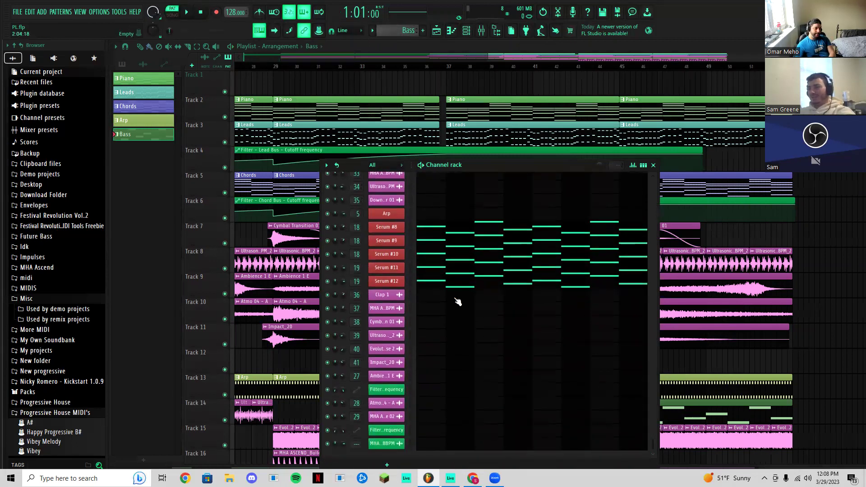
left_click(186, 11)
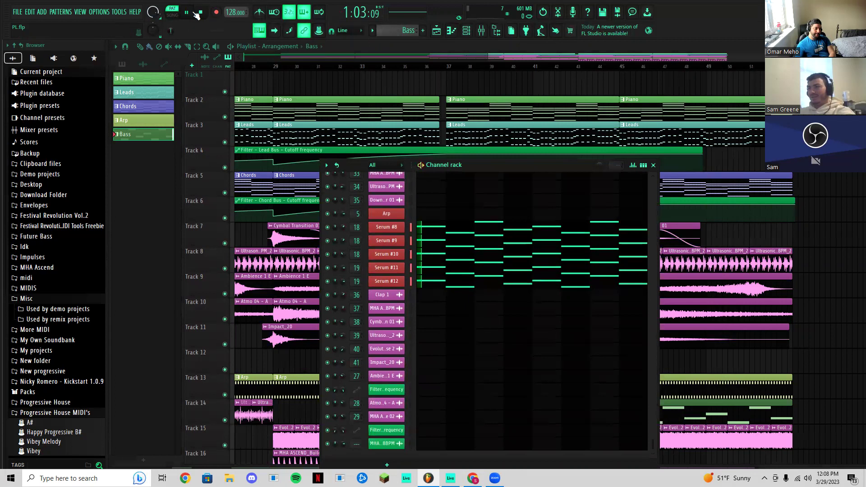
left_click(201, 12)
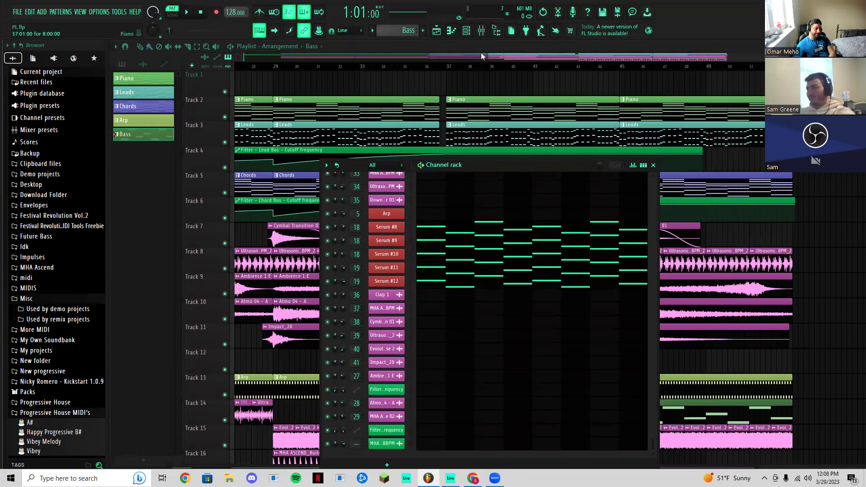
Check the mixer while briefly playing the Bass pattern, then close the mixer and Channel rack
left_click(481, 30)
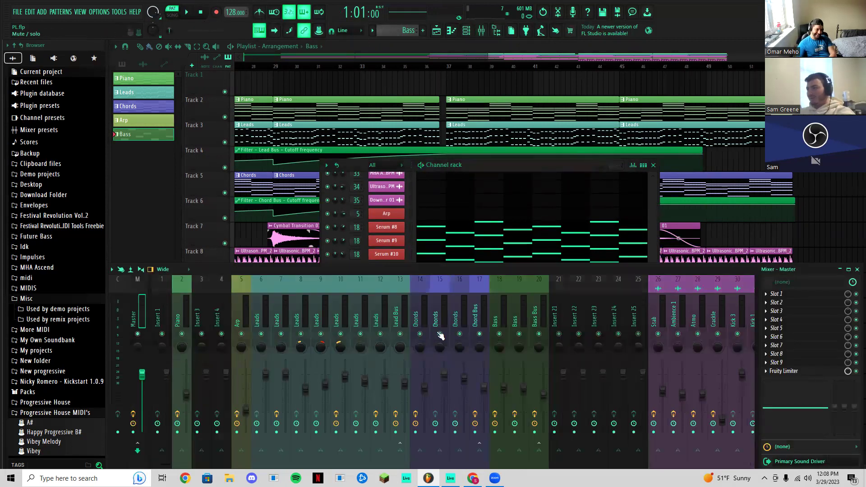
left_click(186, 12)
left_click(200, 12)
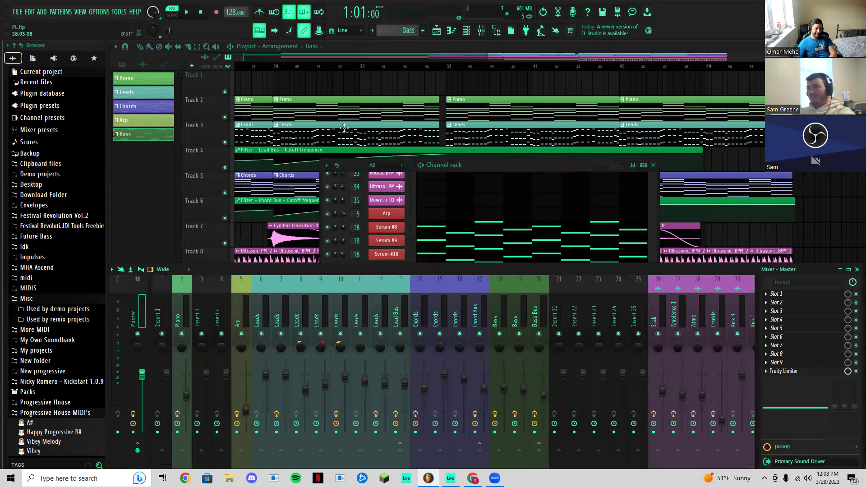
left_click(654, 166)
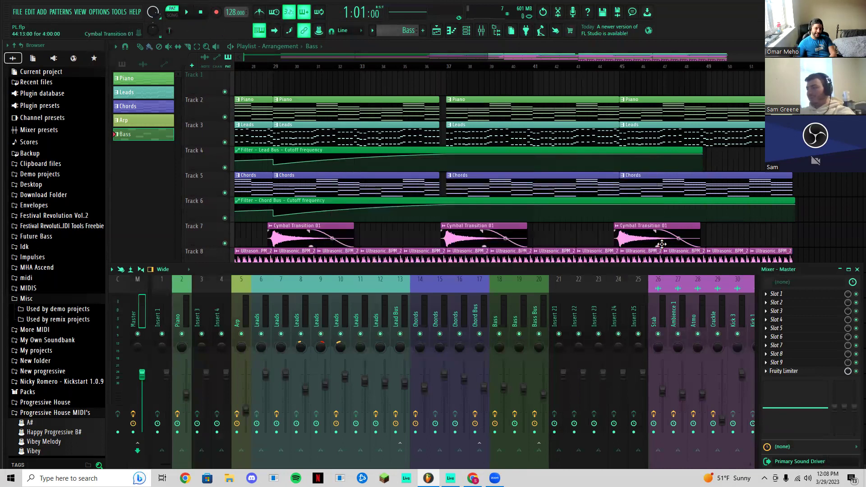
left_click(857, 270)
Delete both Bass pattern clips on Track 14, starting at bars 37 and 45
scroll(611, 289, "down", 5)
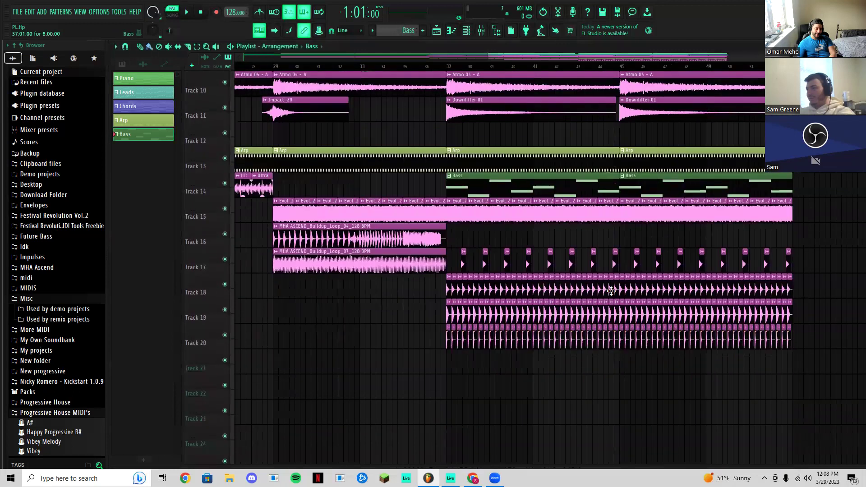
scroll(538, 300, "up", 2)
scroll(469, 296, "up", 3, "ctrl")
scroll(470, 296, "down", 5)
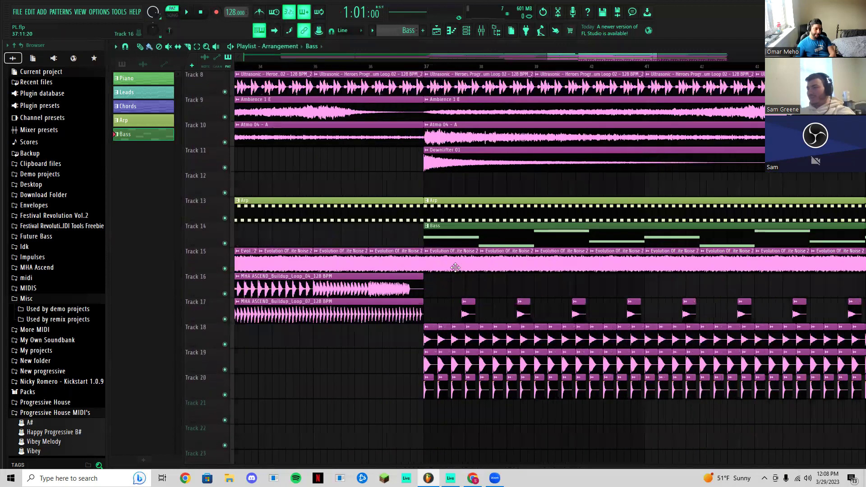
scroll(536, 254, "down", 1)
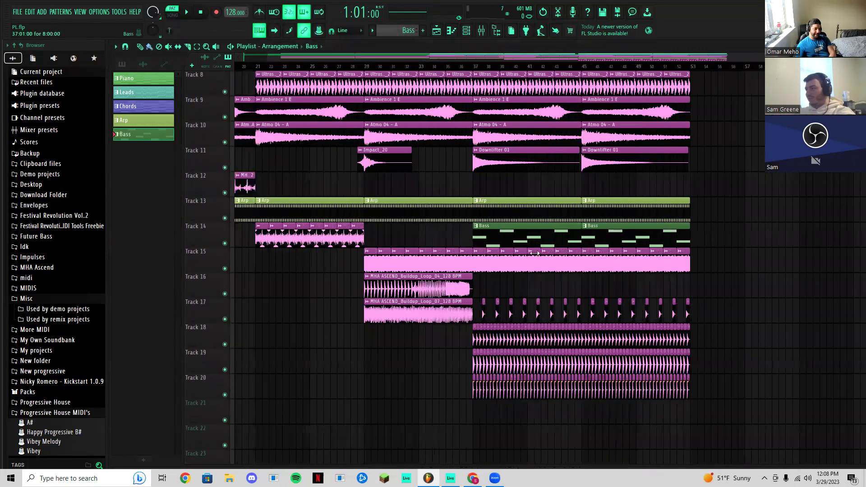
scroll(749, 303, "down", 2)
scroll(758, 309, "up", 2)
scroll(547, 57, "up", 4)
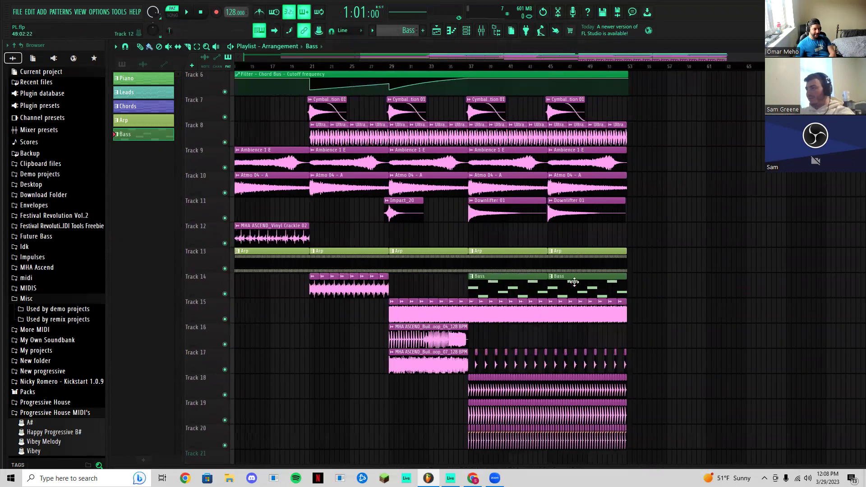
left_click_drag(571, 57, 590, 59)
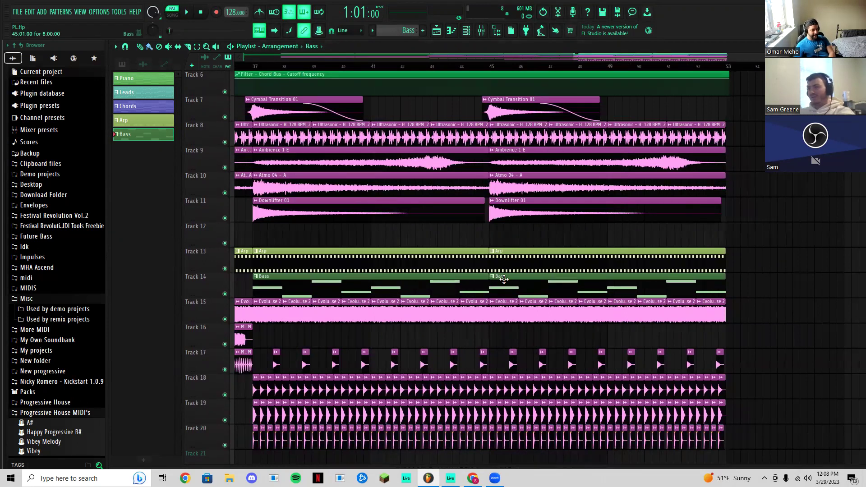
left_click_drag(502, 280, 423, 282)
right_click(421, 279)
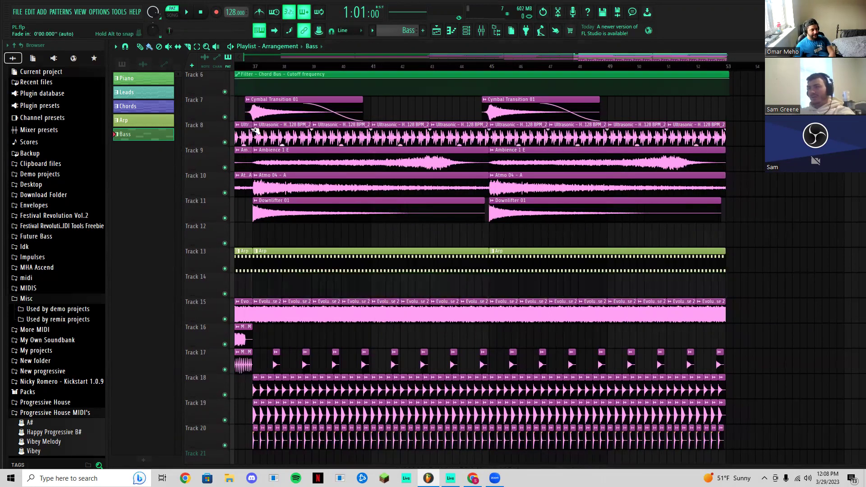
Play the Bass pattern briefly, inspect its Serum #8 plugin, and close the plugin window and Channel rack
left_click(187, 13)
left_click(201, 13)
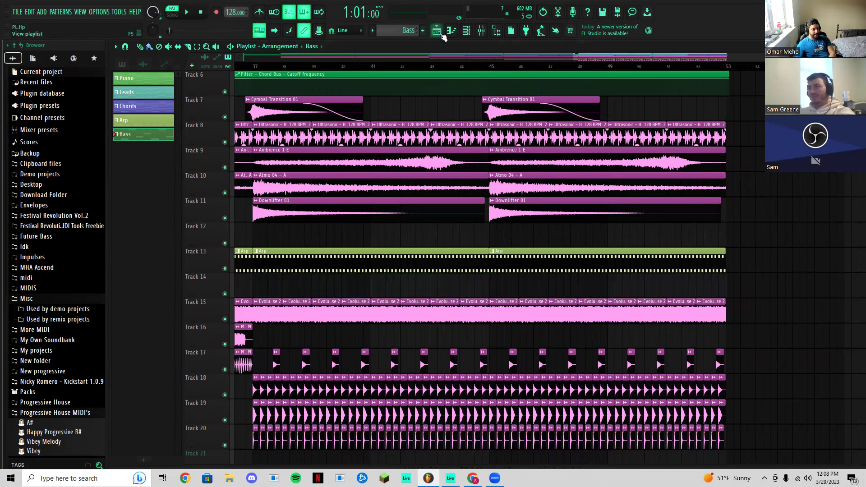
left_click(466, 30)
left_click(394, 228)
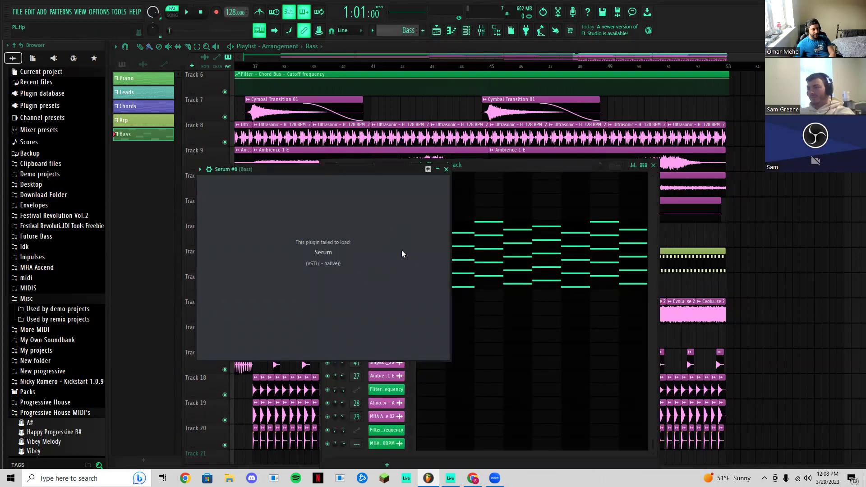
left_click(447, 169)
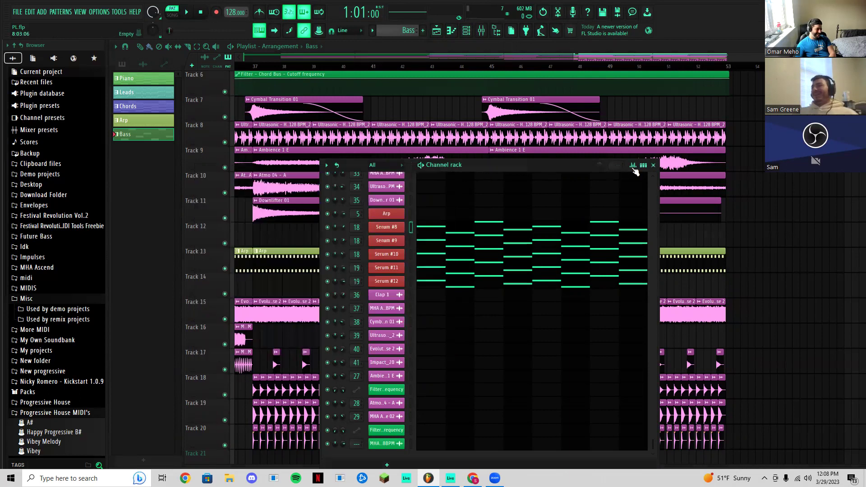
left_click(653, 165)
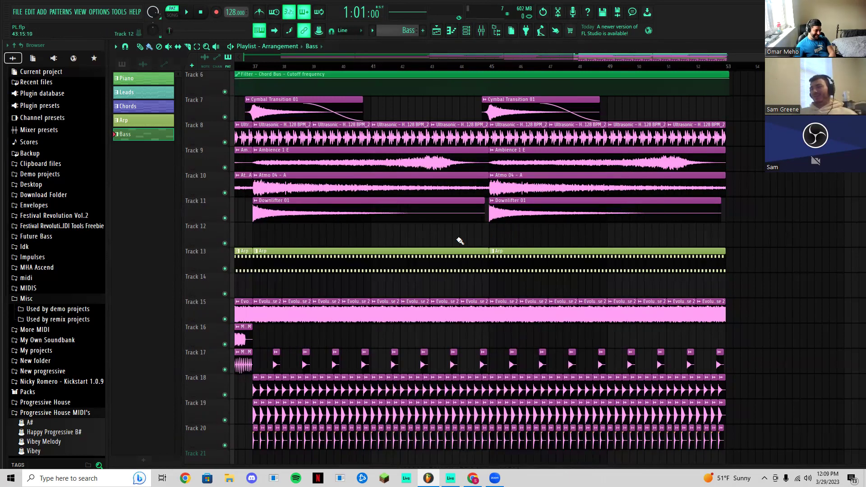
left_click_drag(586, 57, 573, 60)
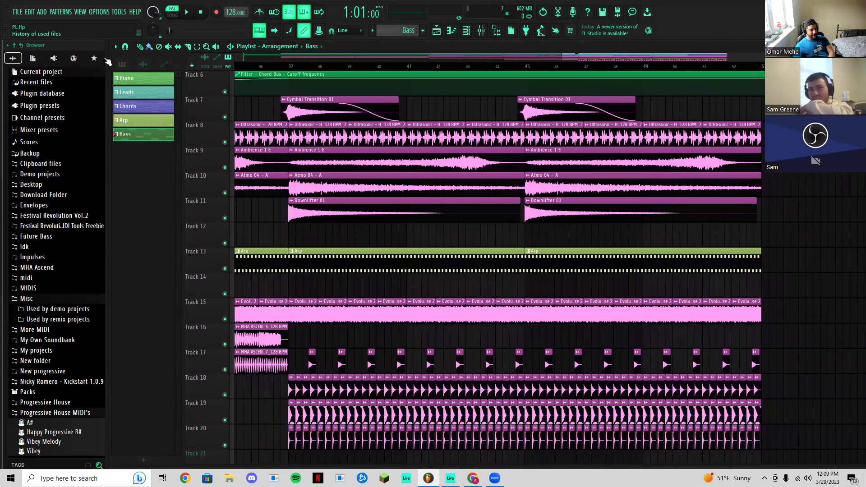
left_click(99, 12)
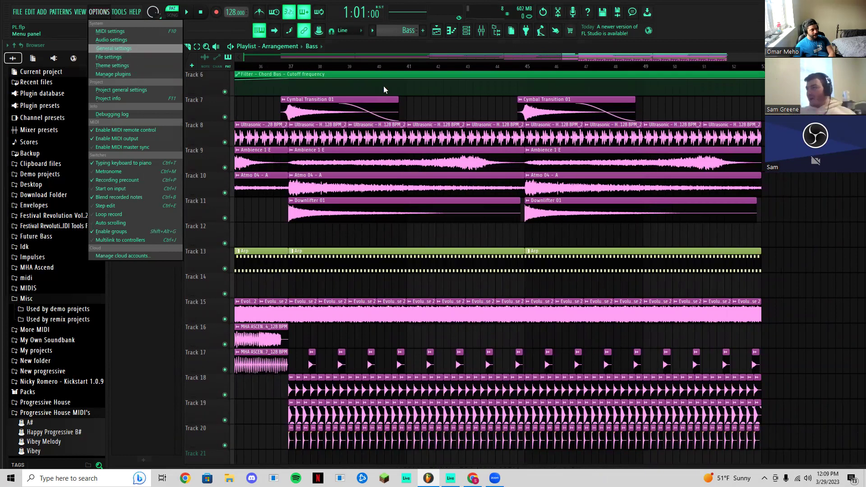
left_click(453, 104)
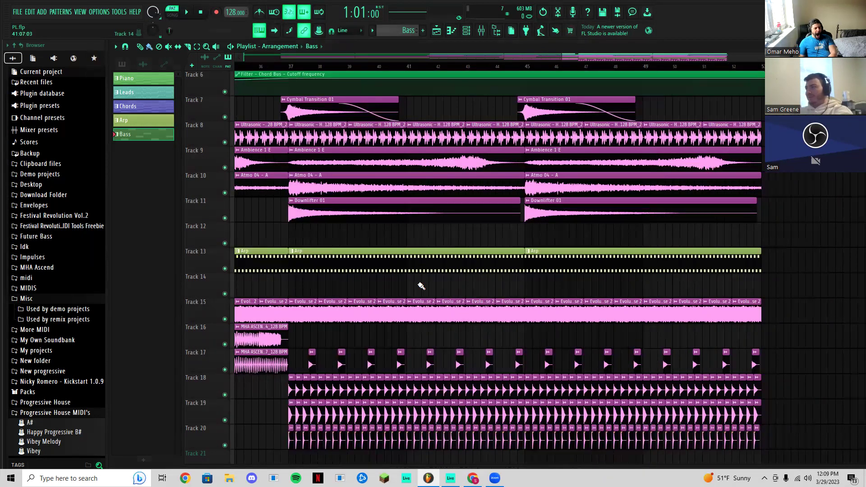
scroll(418, 288, "down", 5)
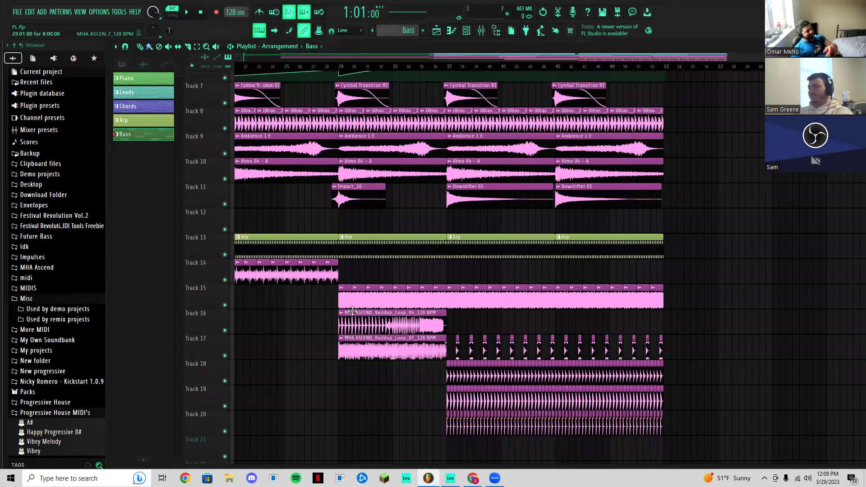
scroll(369, 312, "up", 5)
scroll(372, 312, "down", 3)
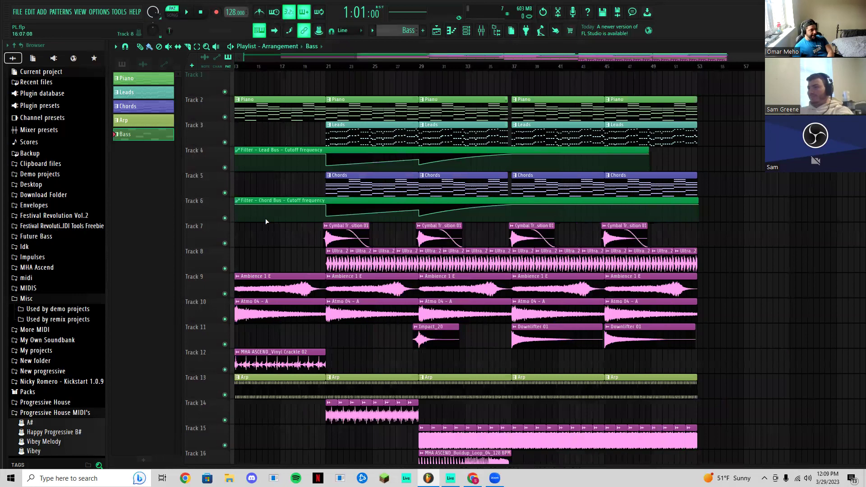
Export the current pattern as an MP3 file named PL in the PL project folder
left_click(25, 12)
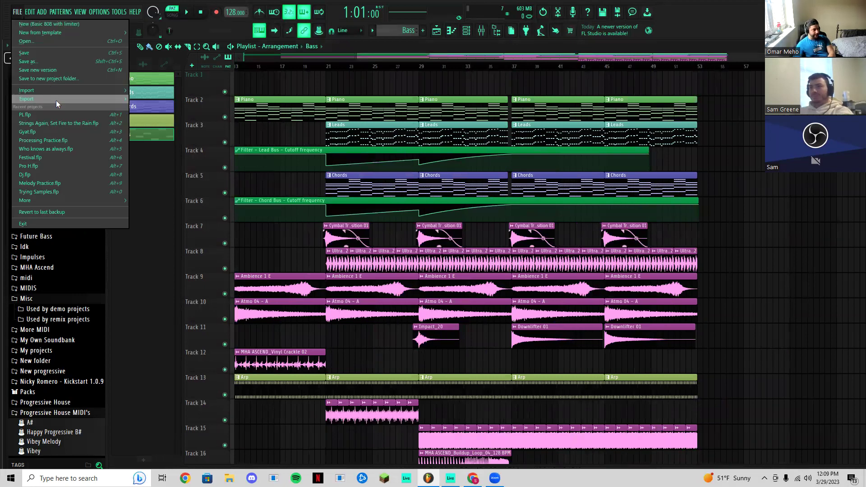
mouse_move(56, 99)
left_click(158, 115)
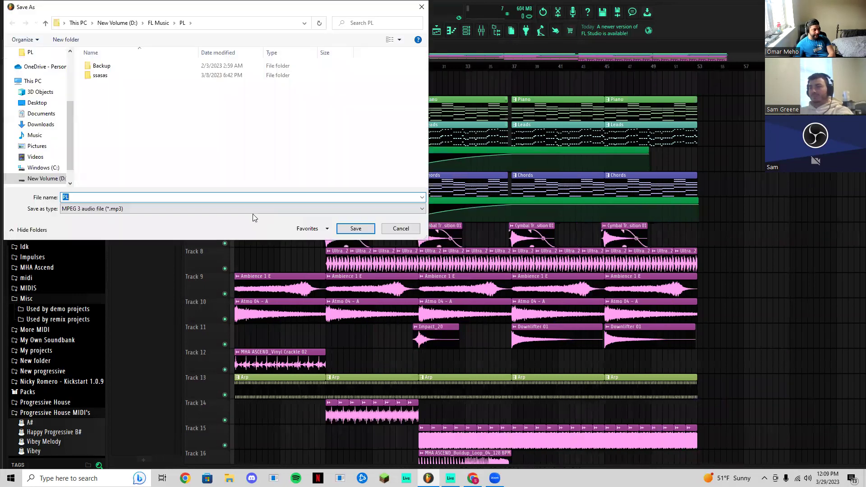
left_click(355, 228)
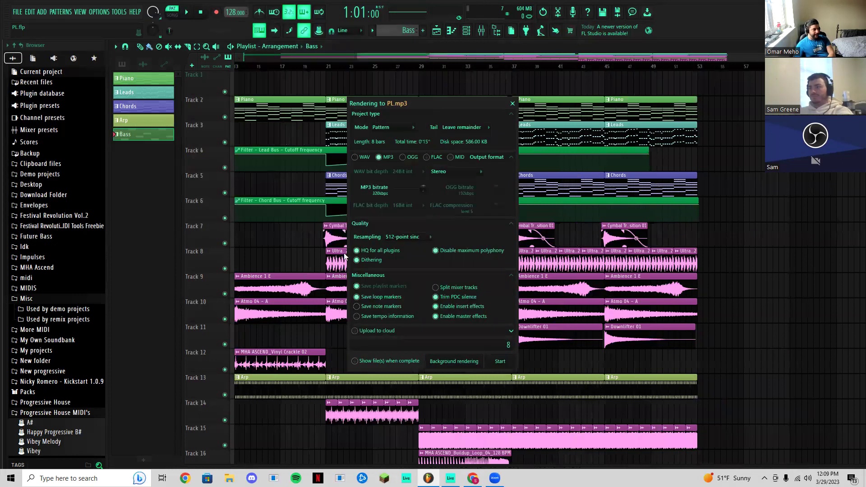
left_click(496, 364)
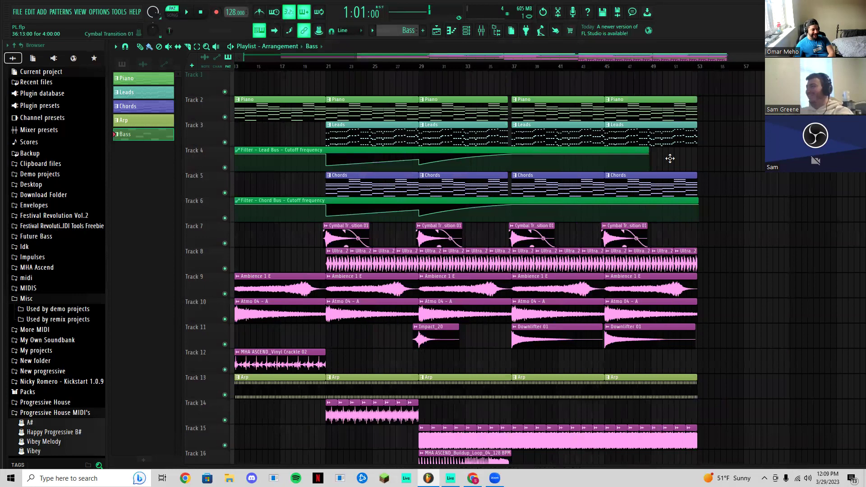
Leave the project for the desktop and open File Explorer to locate the exported PL file
key("ctrl+super+Right")
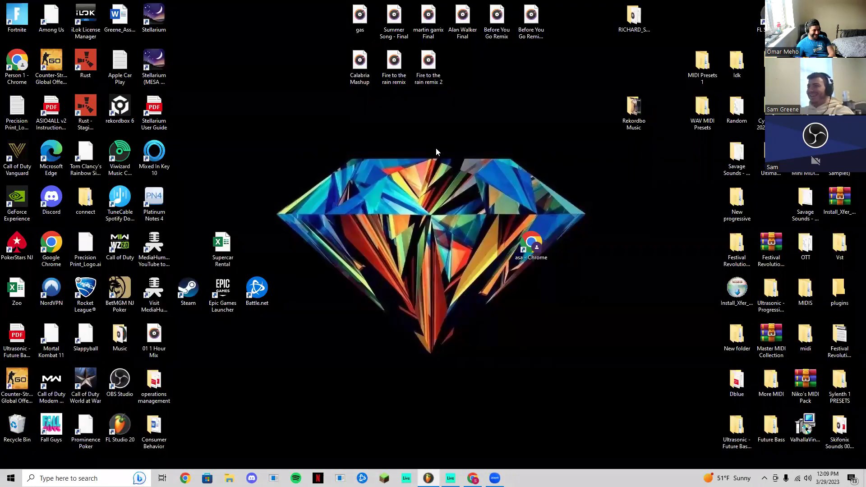
left_click(229, 478)
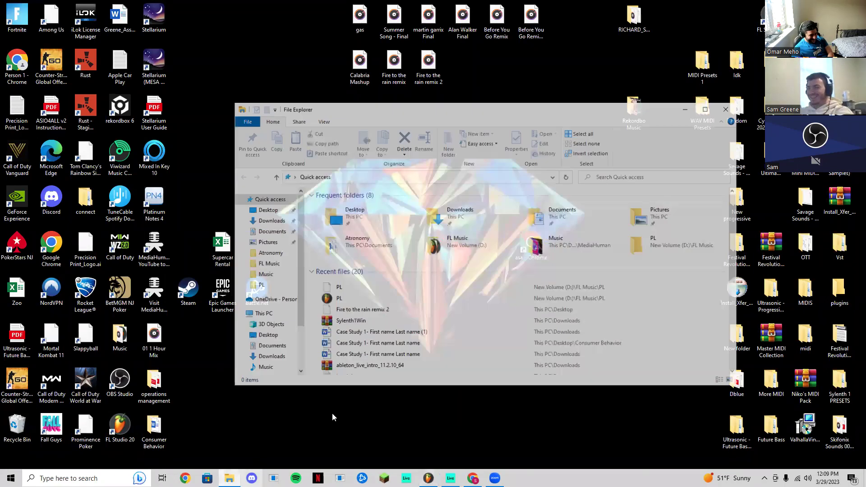
left_click(406, 391)
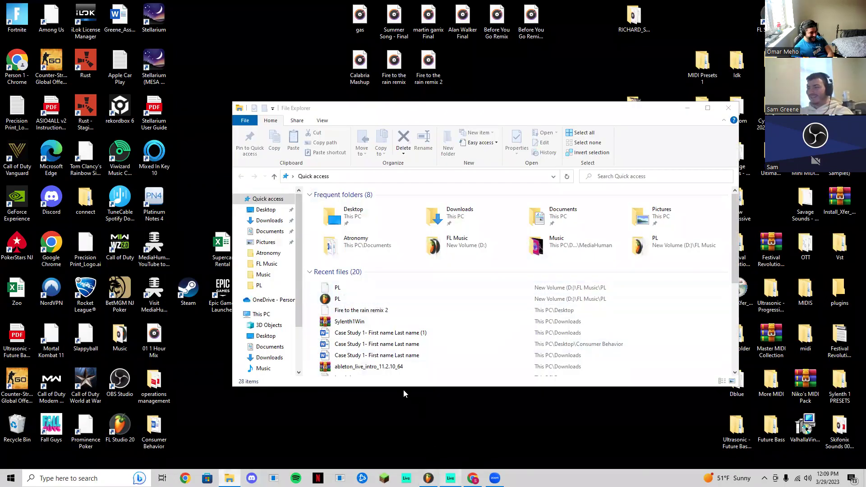
left_click(7, 15)
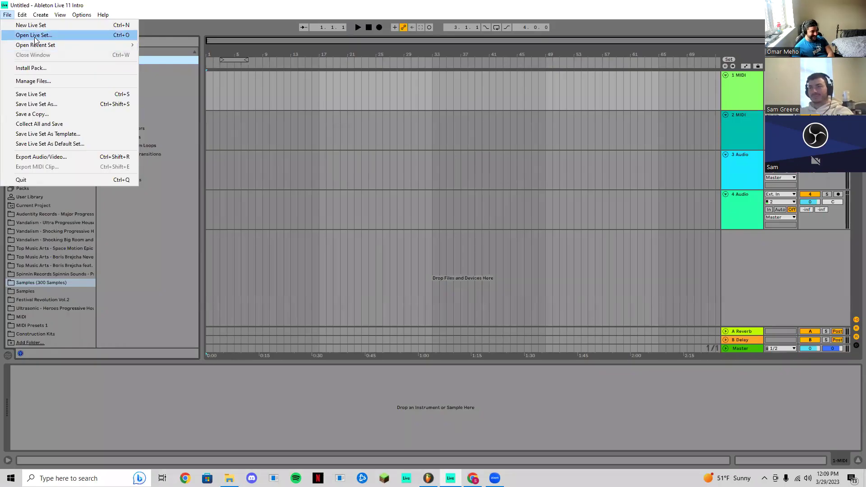
left_click(34, 37)
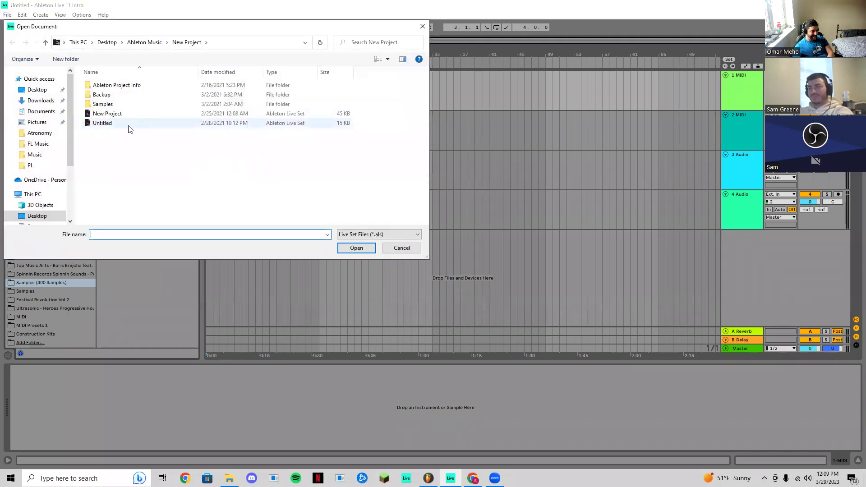
left_click(50, 168)
left_click(39, 102)
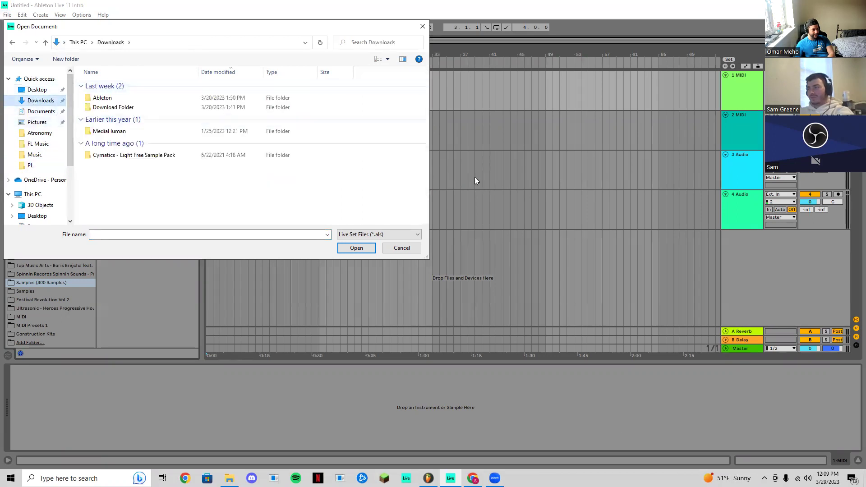
left_click(414, 89)
left_click(192, 15)
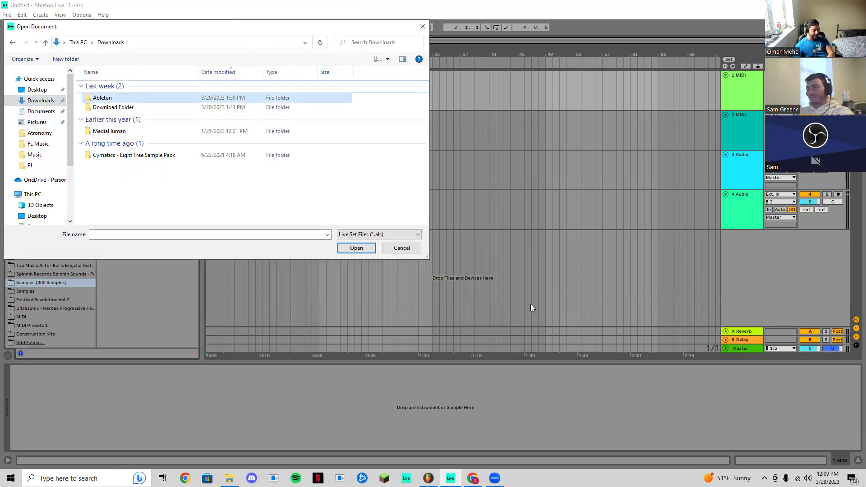
key("Escape")
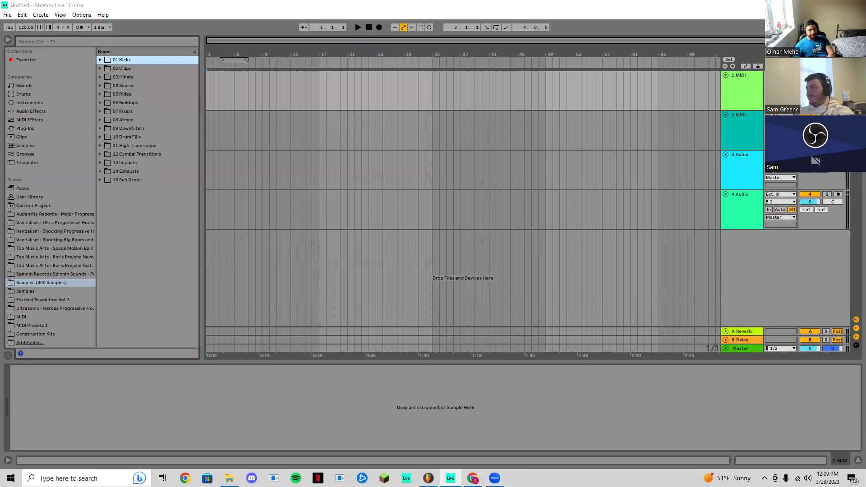
Try to import PL.mp3 from File Explorer into the Ableton Live arrangement, and close File Explorer
left_click(814, 5)
left_click_drag(376, 292, 236, 102)
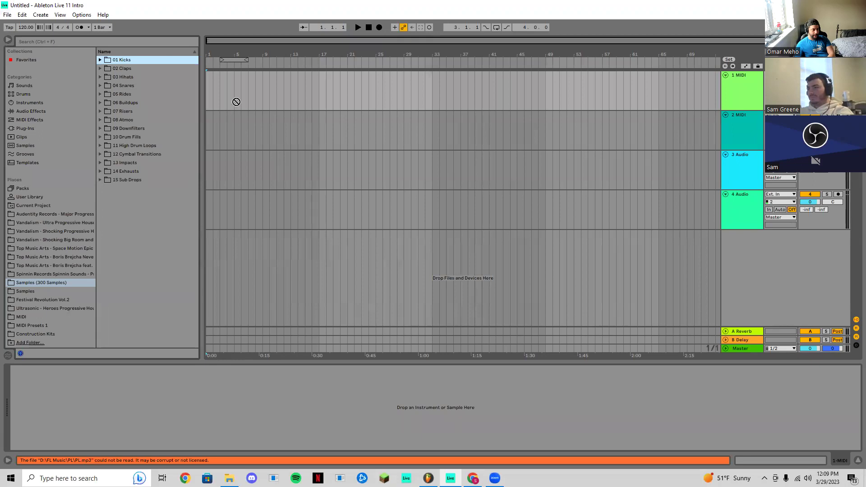
left_click(473, 478)
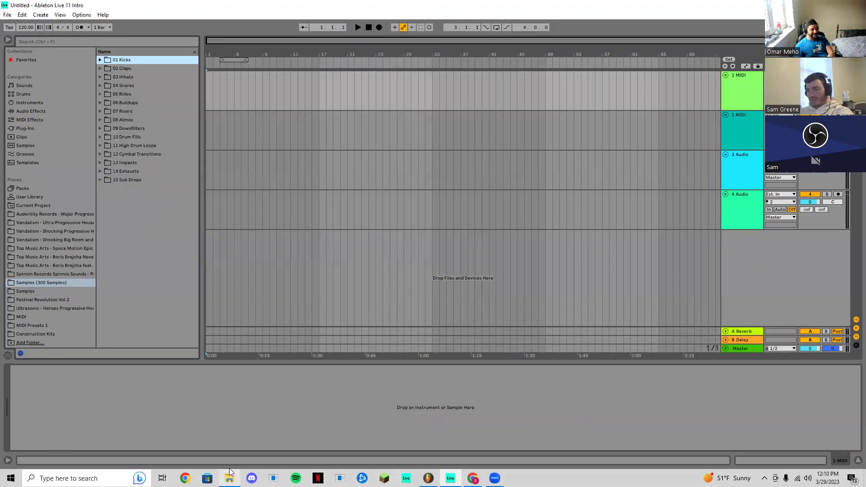
left_click(229, 478)
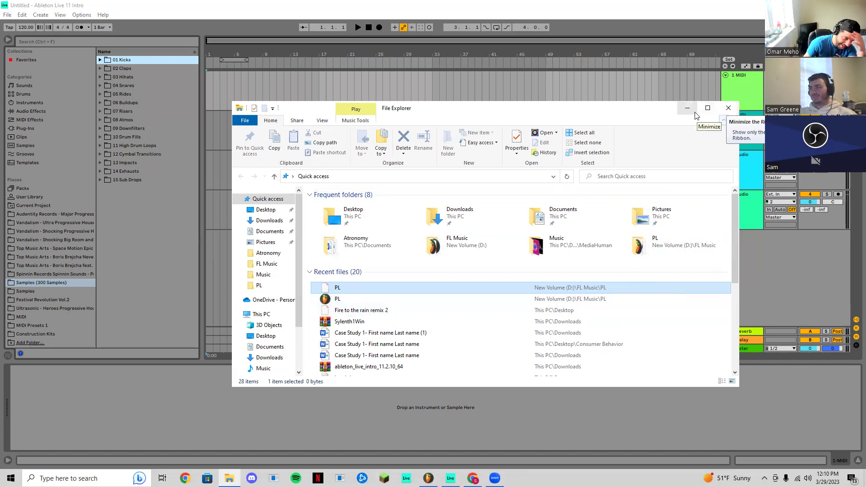
left_click(728, 109)
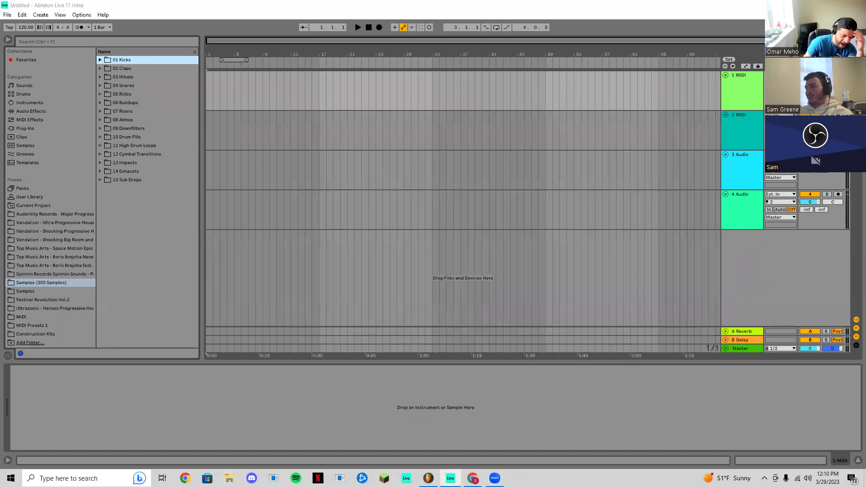
left_click(450, 478)
left_click(230, 478)
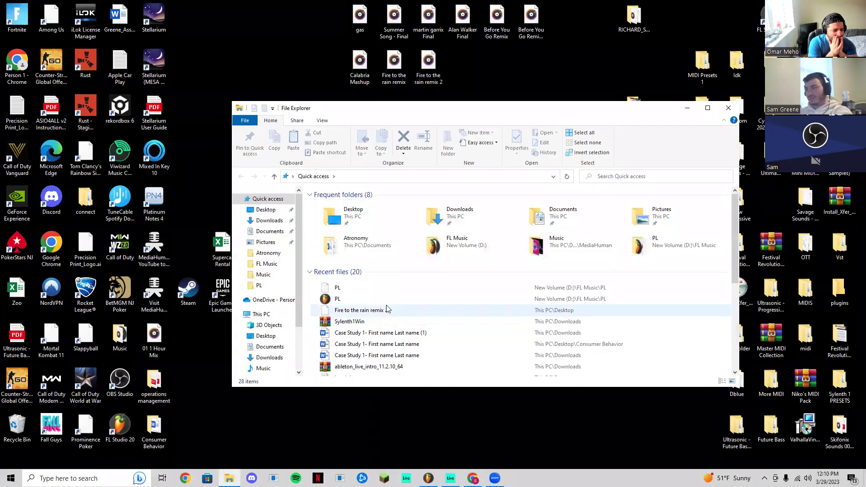
left_click(728, 108)
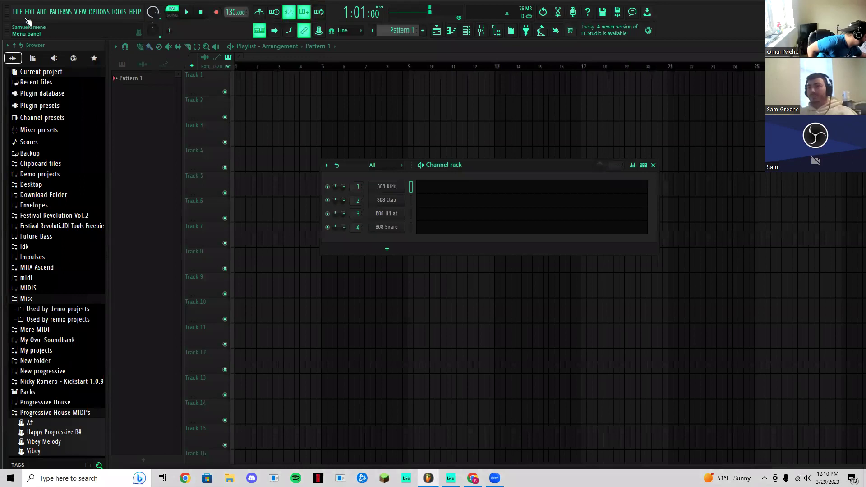
Open the PL project in FL Studio, dismiss the missing-plugin notice, and close the Channel rack
left_click(30, 13)
left_click(32, 40)
double_click(164, 95)
double_click(155, 86)
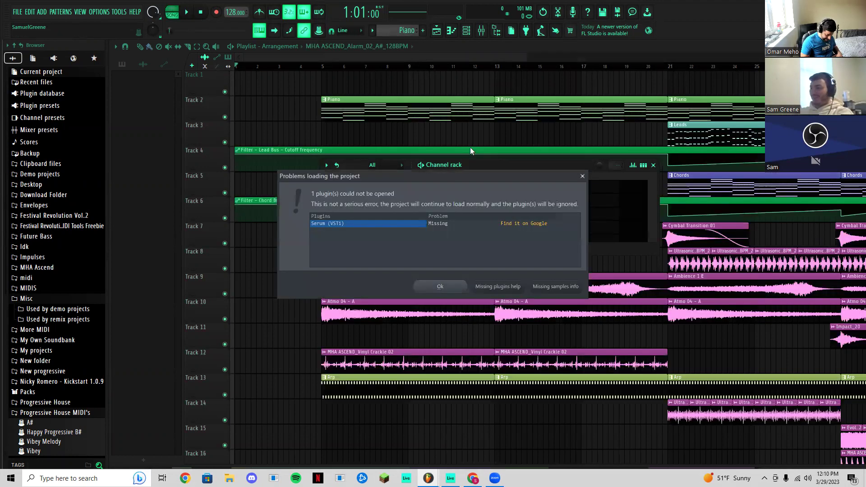
left_click(446, 287)
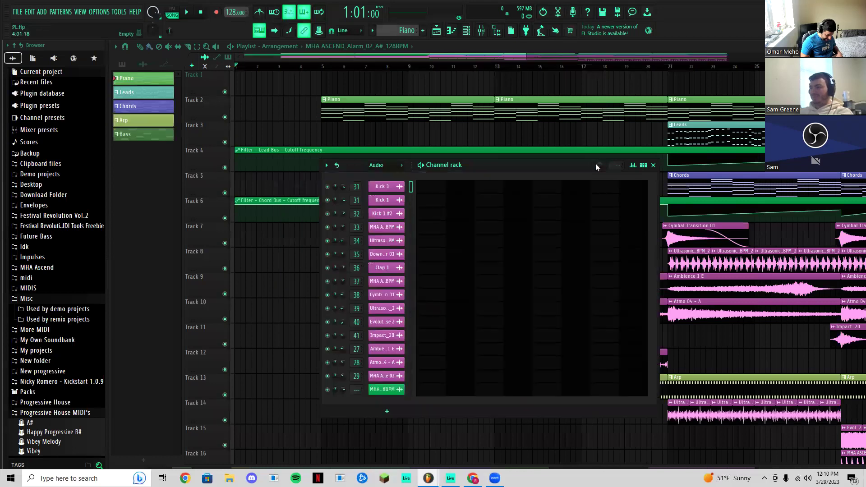
left_click(653, 166)
Try to bring the existing PL MP3 from the MP3 export dialog into Ableton Live, and cancel the export
left_click(17, 12)
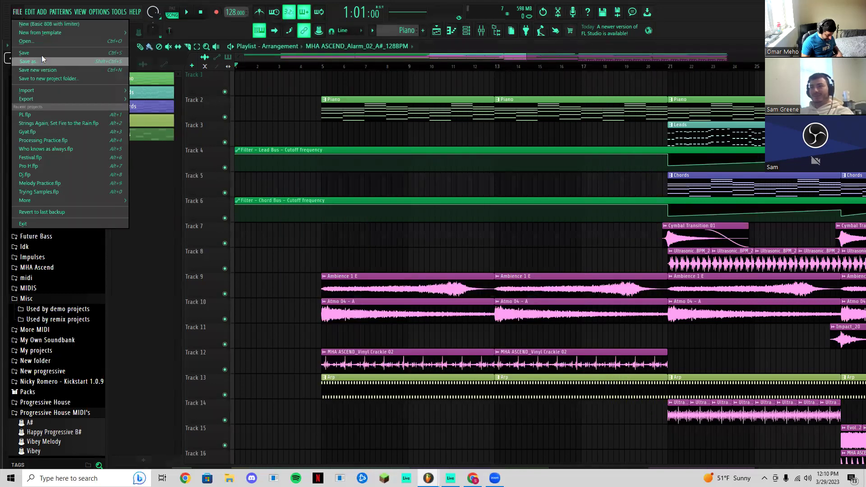
mouse_move(77, 100)
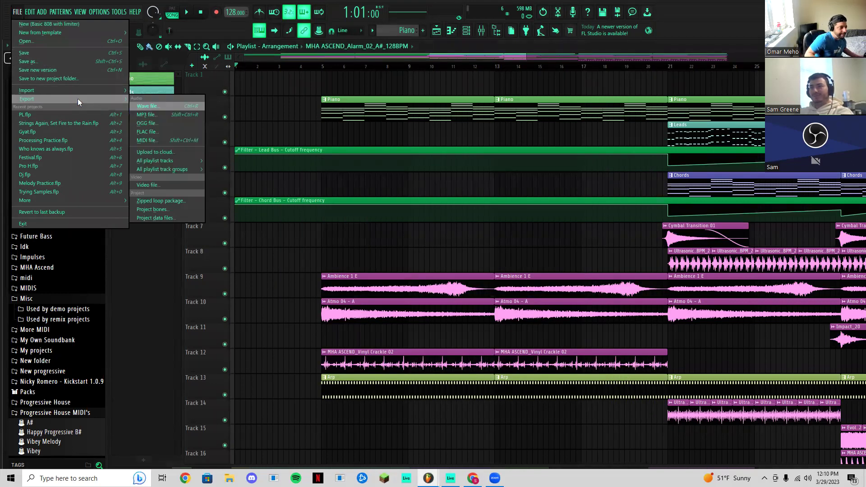
left_click(145, 115)
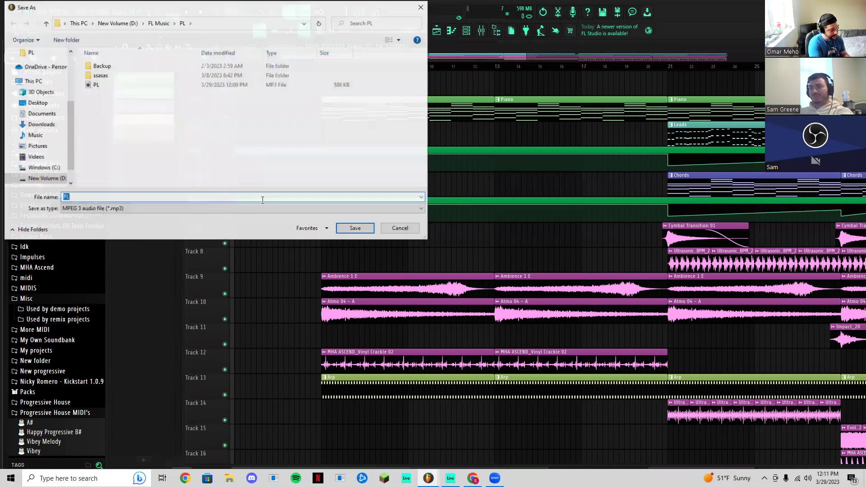
left_click_drag(218, 86, 267, 196)
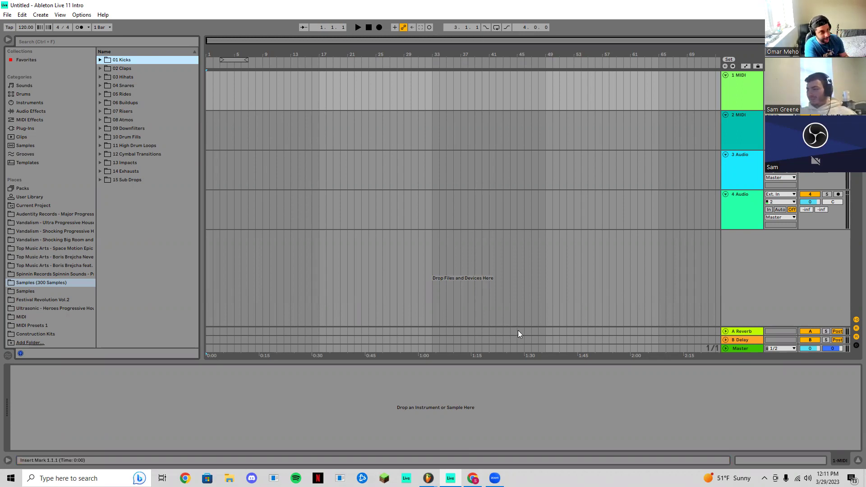
left_click(804, 6)
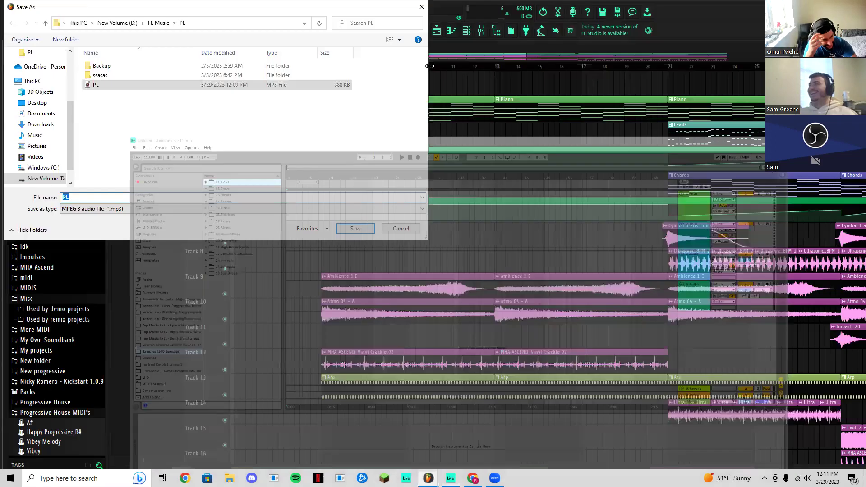
left_click(402, 231)
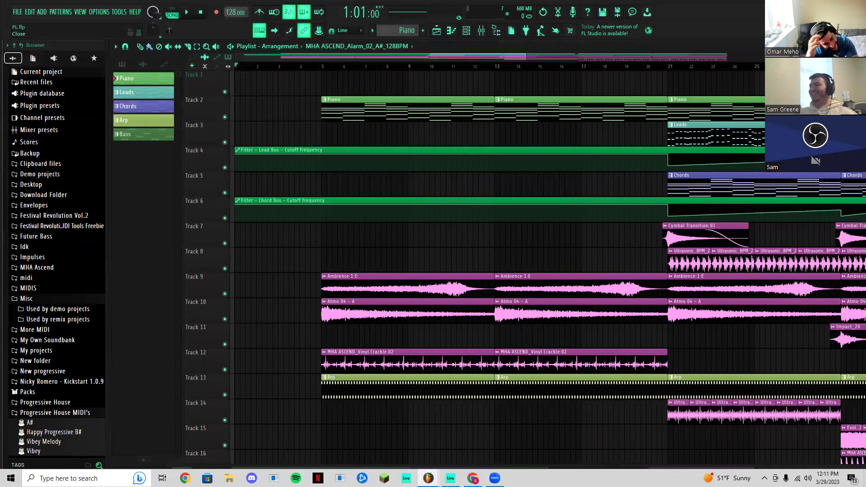
Switch to Ableton Live and set the tempo of the untitled Live Set to 128 BPM
left_click(429, 478)
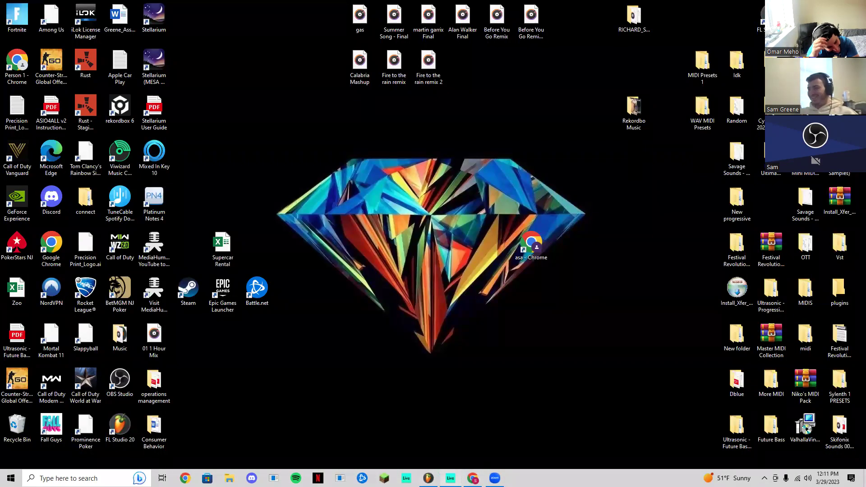
left_click(450, 478)
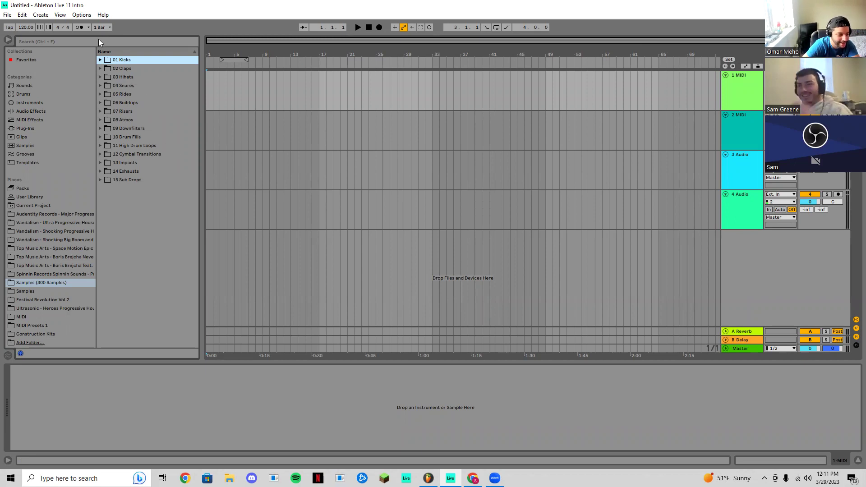
left_click(26, 28)
type("129")
key("Return")
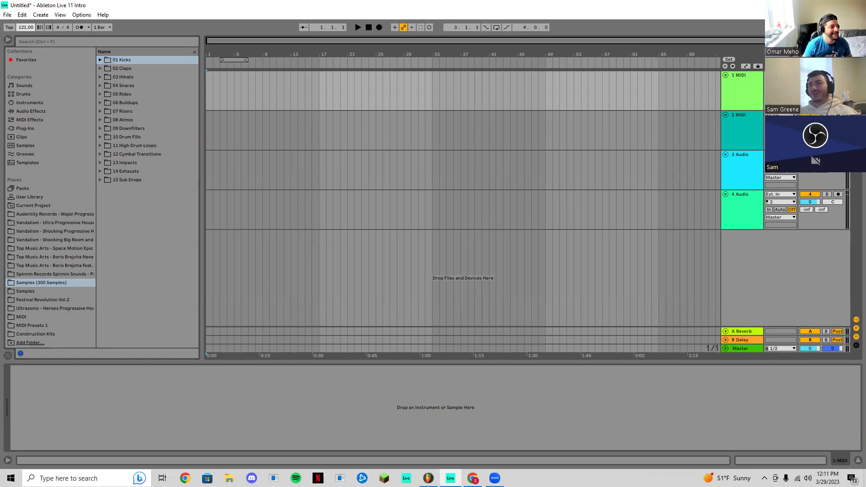
left_click_drag(26, 27, 26, 29)
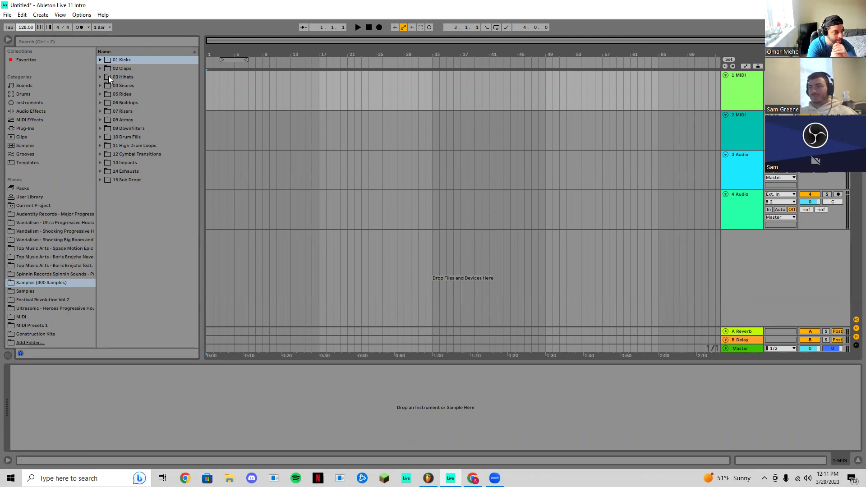
Audition samples 01 through 13 in the 01 Kicks folder and load Kick 13 (B) onto the first MIDI track
left_click(100, 59)
left_click(138, 69)
left_click(149, 77)
left_click(164, 86)
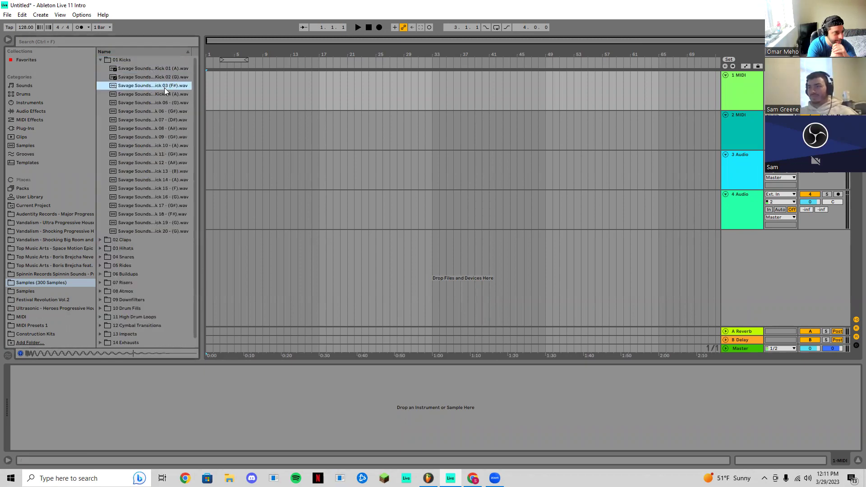
left_click(169, 95)
left_click(173, 105)
left_click(173, 114)
left_click(168, 121)
left_click(167, 130)
left_click(168, 123)
left_click(167, 136)
left_click(168, 145)
left_click(173, 162)
left_click(171, 154)
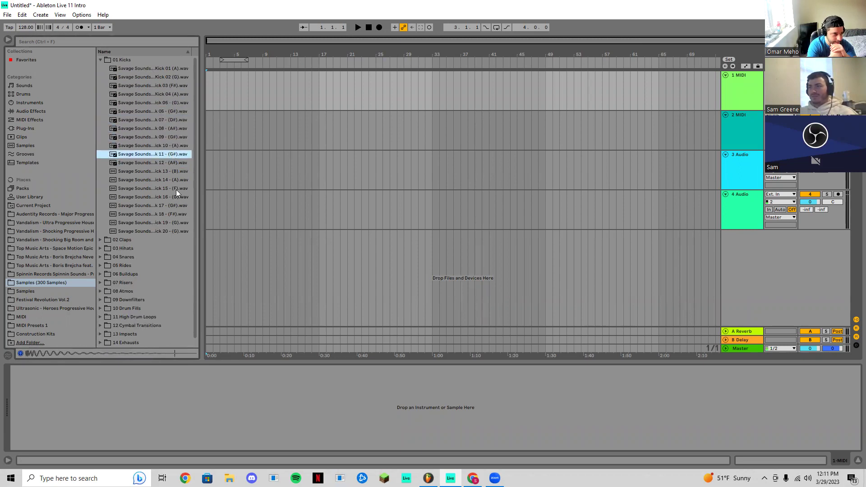
left_click(175, 172)
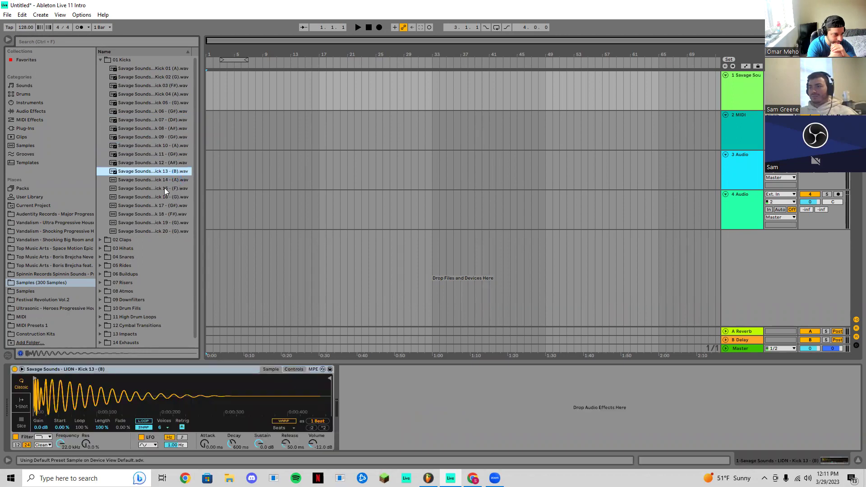
Audition the remaining kick samples, from Kick 14 through Kick 20
key("Down")
key("Down")
key("Down")
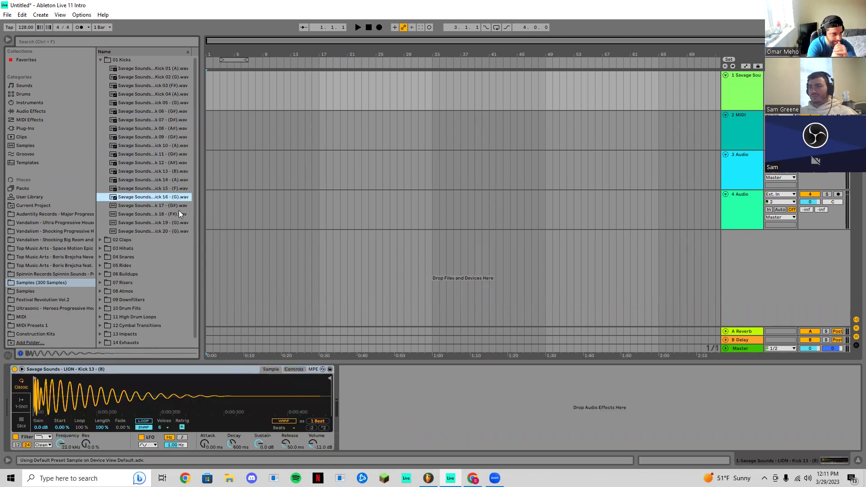
left_click(179, 210)
left_click(177, 206)
left_click(177, 223)
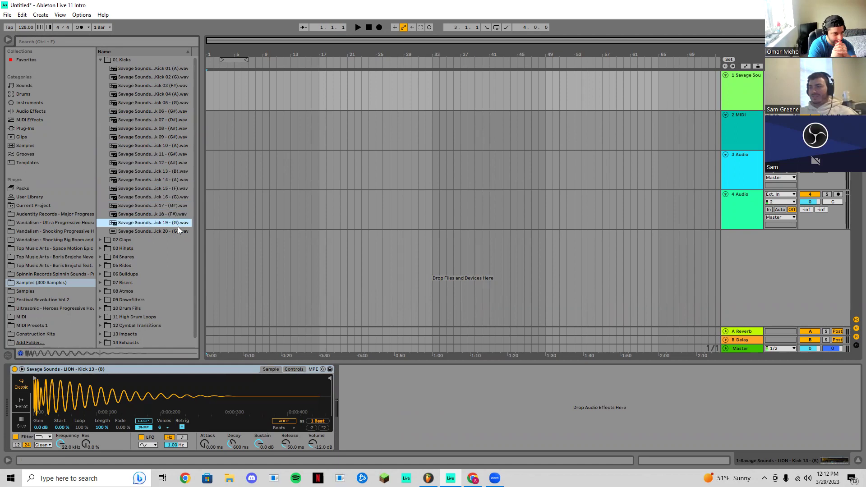
left_click(176, 230)
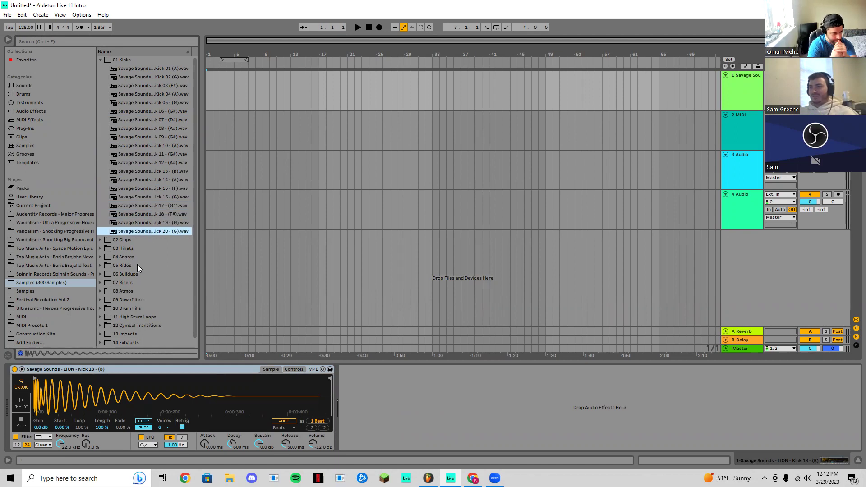
Place Kick 19 (G) at the start of the second track and duplicate it beat by beat into bar 2
left_click(162, 223)
left_click_drag(159, 222, 209, 132)
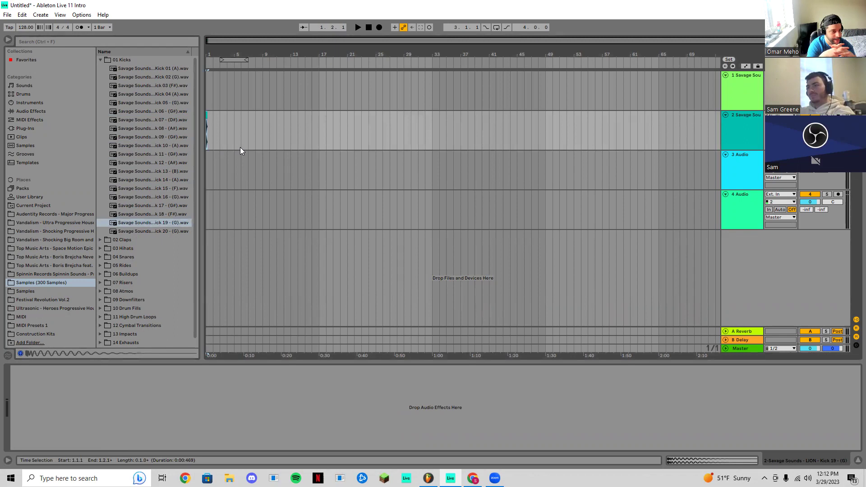
key("ctrl+d")
key("ctrl+d")
key("ctrl+d")
scroll(214, 141, "up", 5)
scroll(216, 143, "down", 3)
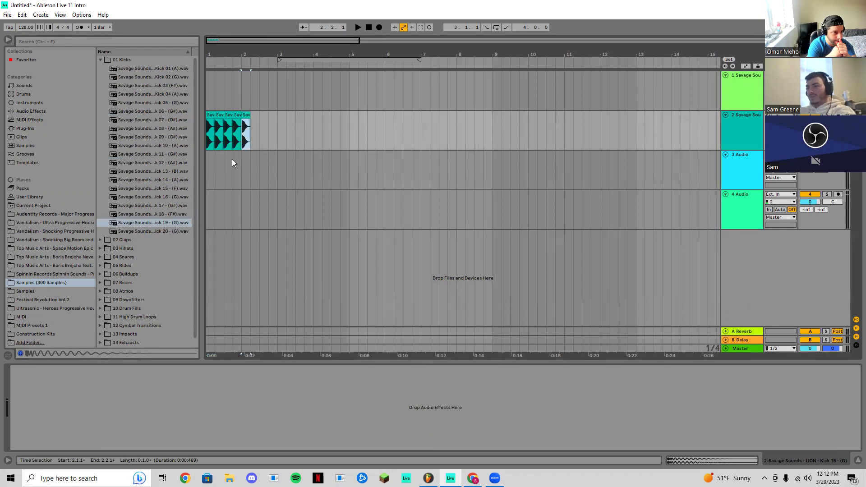
Keep duplicating the one-beat Kick 19 clip along the second track up to position 25.3
scroll(231, 159, "up", 2)
scroll(230, 158, "down", 4)
key("ctrl+d")
key("ctrl+d")
key("ctrl+d")
key("ctrl+d")
key("ctrl+d")
key("ctrl+d")
key("ctrl+d")
key("ctrl+d")
key("ctrl+d")
key("ctrl+d")
key("ctrl+d")
key("ctrl+d")
key("ctrl+d")
key("ctrl+d")
key("ctrl+d")
key("ctrl+d")
key("ctrl+d")
key("ctrl+d")
key("ctrl+d")
key("ctrl+d")
key("ctrl+d")
key("ctrl+d")
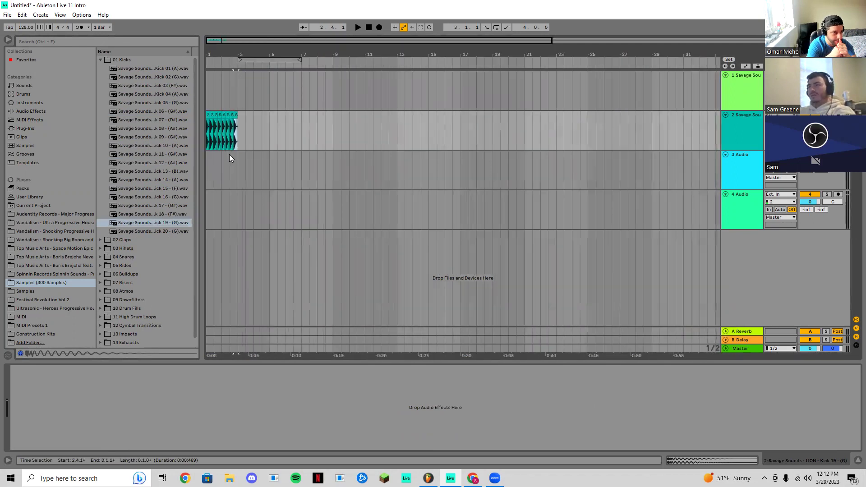
key("ctrl+d")
key("ctrl+d")
key("ctrl+d")
key("ctrl+d")
key("ctrl+d")
key("ctrl+d")
key("ctrl+d")
key("ctrl+d")
key("ctrl+d")
key("ctrl+d")
key("ctrl+d")
key("ctrl+d")
key("ctrl+d")
key("ctrl+d")
key("ctrl+d")
key("ctrl+d")
key("ctrl+d")
key("ctrl+d")
key("ctrl+d")
key("ctrl+d")
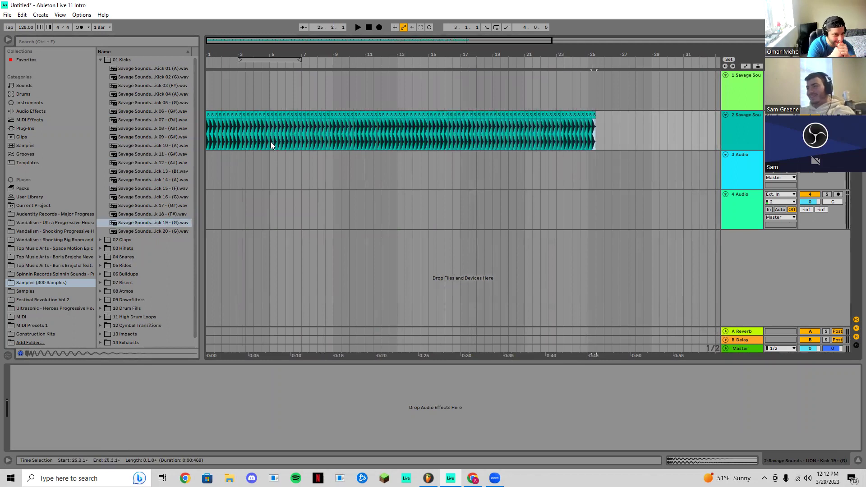
left_click(610, 115)
right_click(591, 114)
left_click(595, 98)
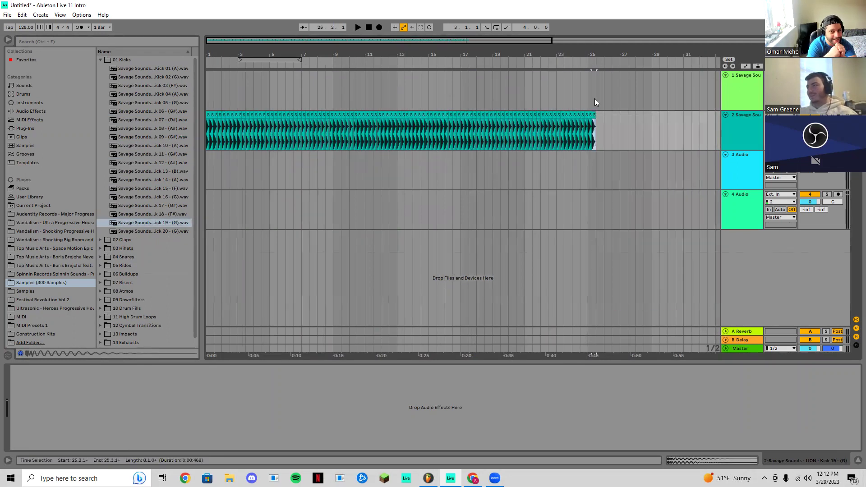
Play the kick pattern back from the start of the arrangement
left_click(359, 28)
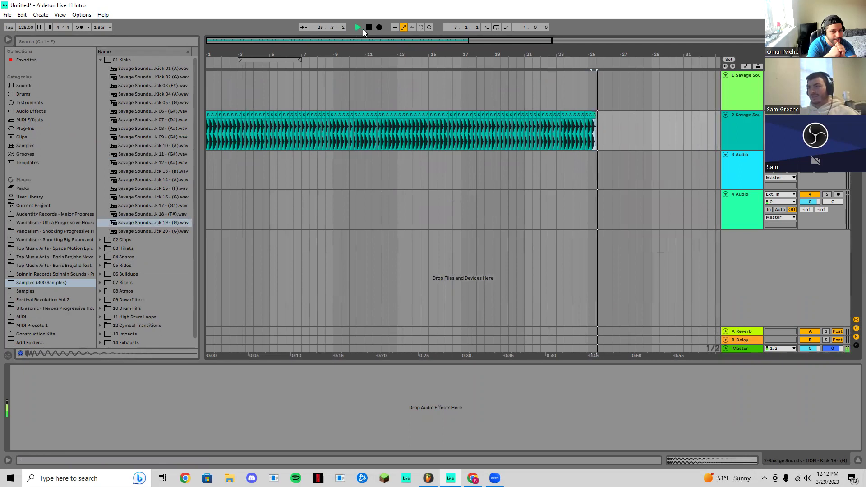
double_click(368, 28)
left_click(359, 28)
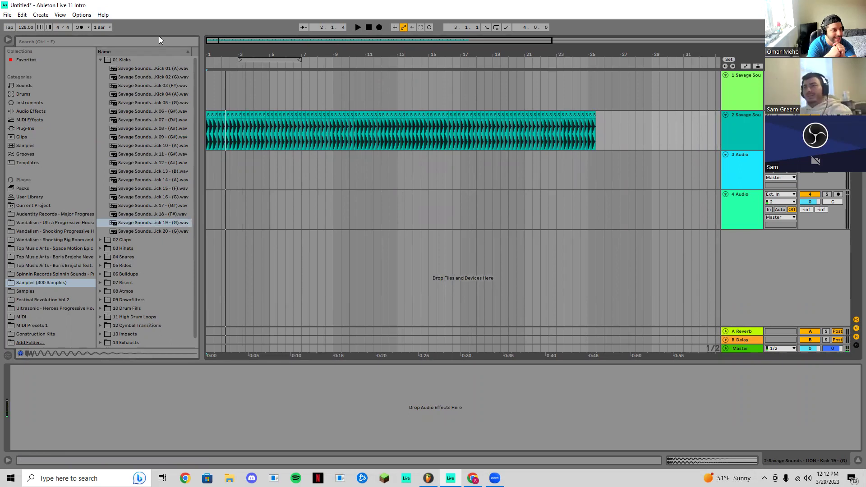
Audition samples in the 01 Regular Claps folder, including Clap 01 through Clap 06 and Clap 08
left_click(100, 60)
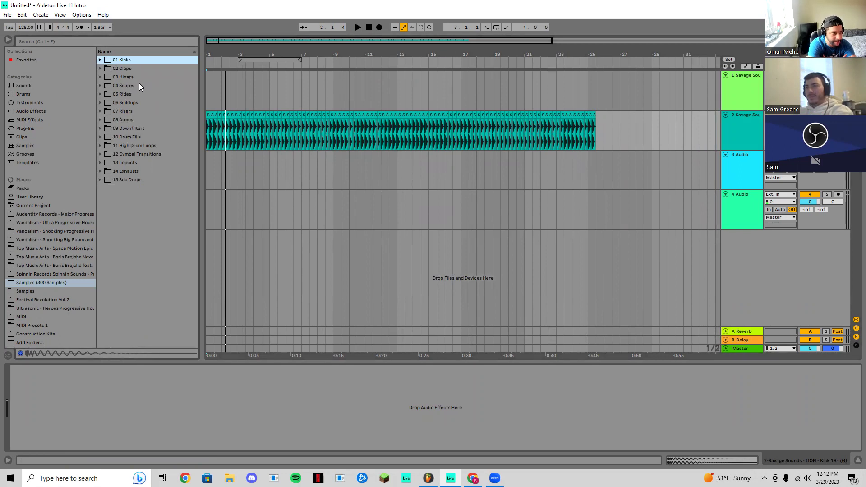
left_click(99, 69)
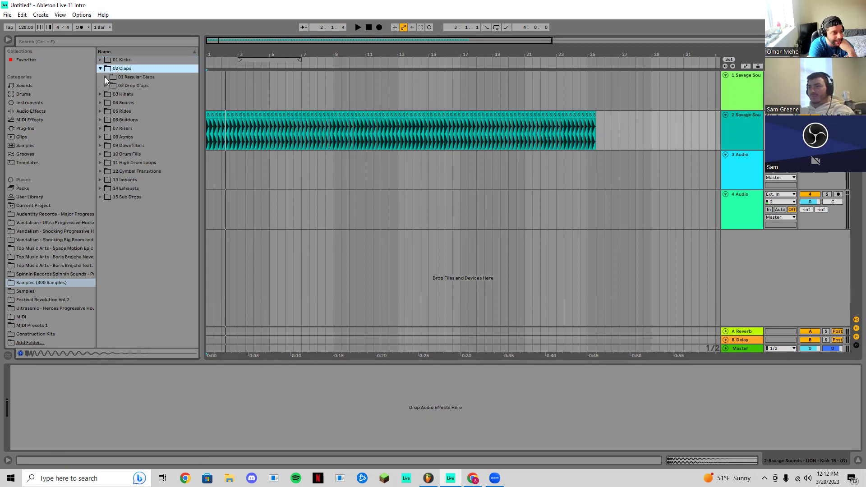
left_click(105, 78)
key("Down")
key("Down")
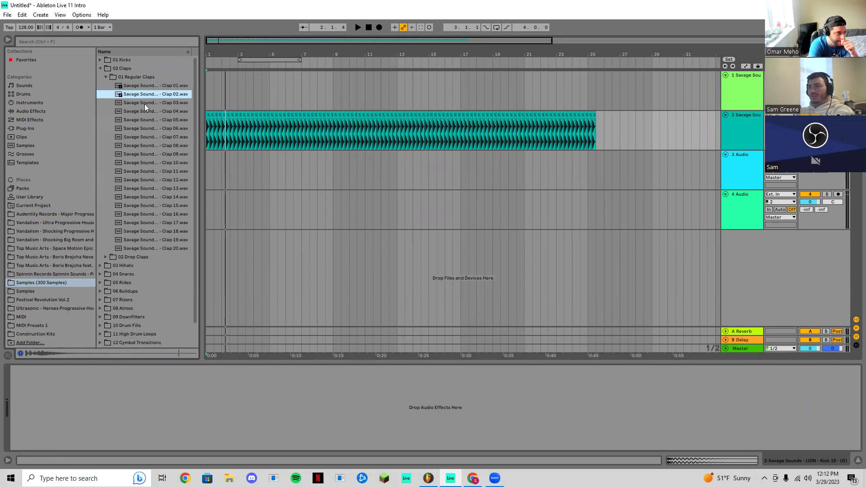
key("Down")
key("Down")
key("Down")
key("Down")
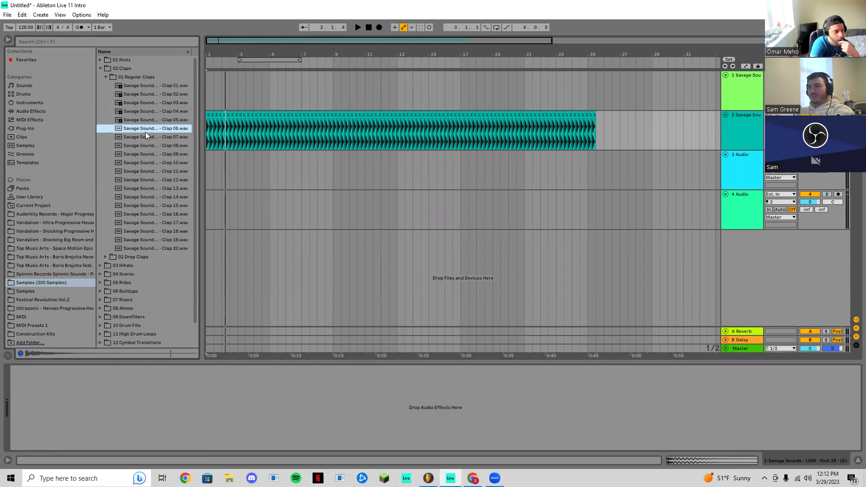
left_click(150, 86)
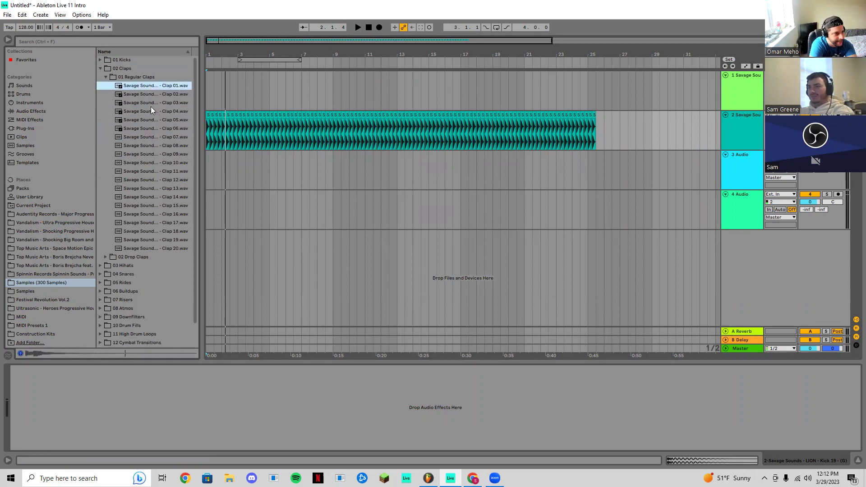
left_click(161, 146)
key("Down")
key("Up")
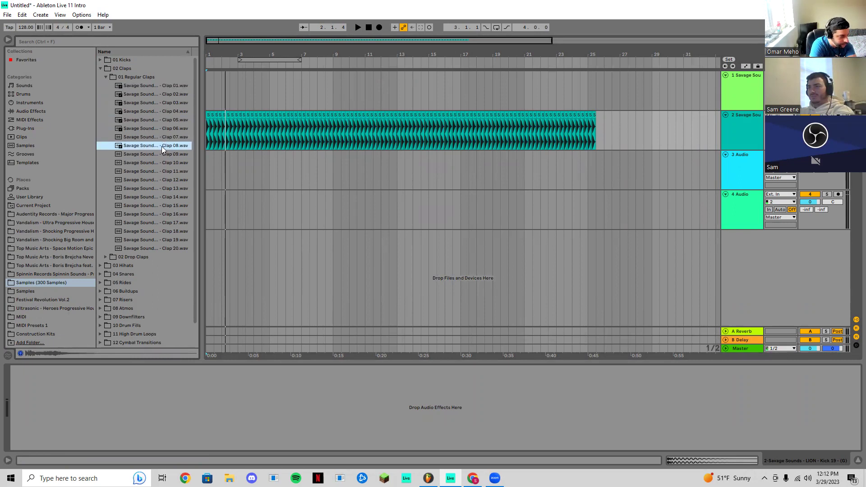
Place Clap 08 at the start of the third track, beneath the first kick, and play the arrangement
left_click_drag(160, 146, 209, 169)
scroll(208, 172, "up", 10, "ctrl")
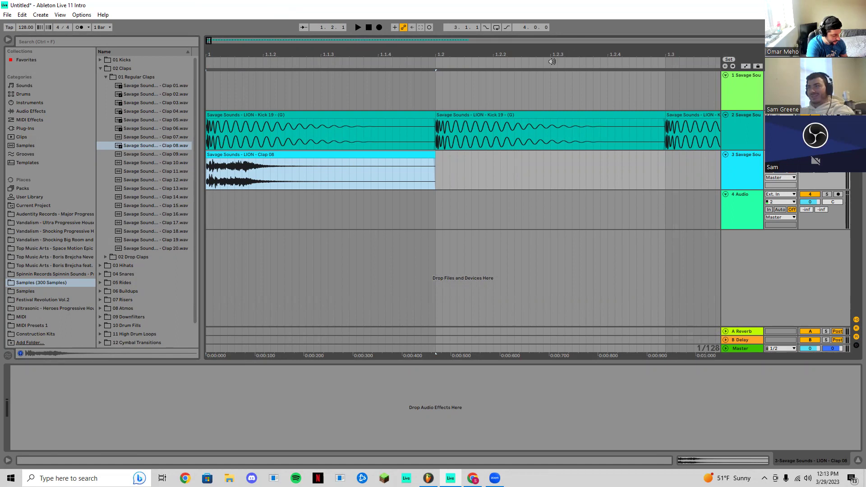
left_click(358, 28)
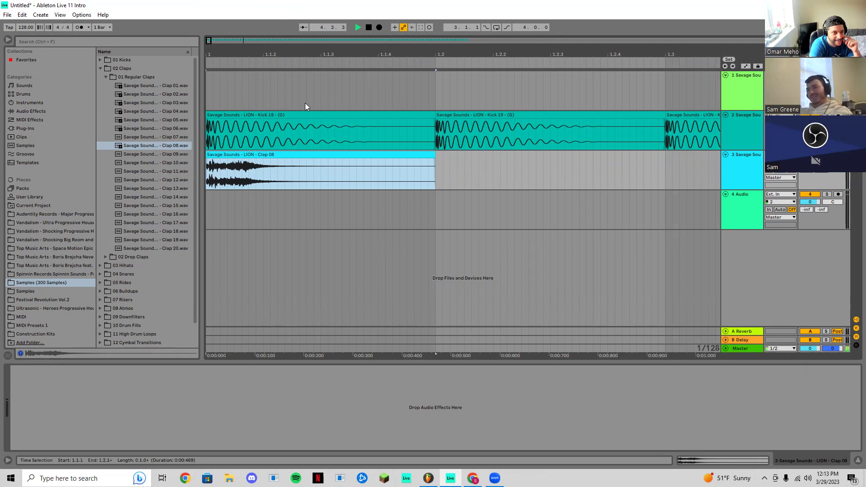
key("space")
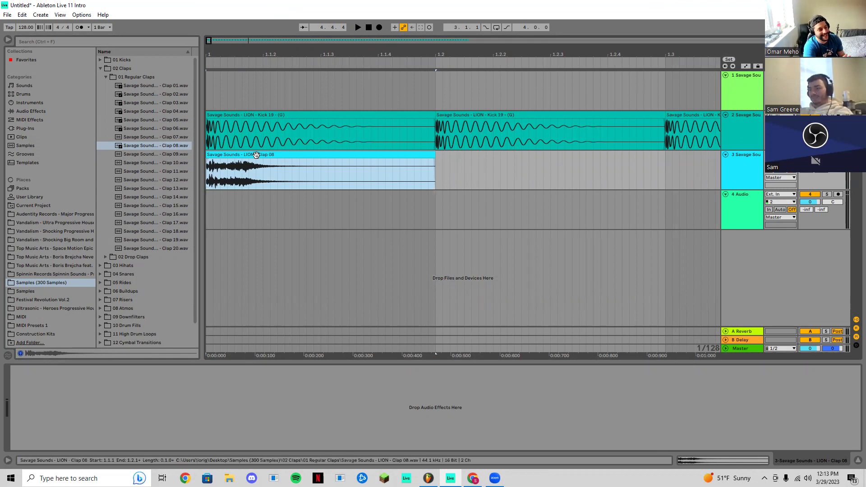
Move the Clap 08 clip to beat 1.2 under the second kick and check its alignment up close
left_click_drag(256, 155, 469, 159)
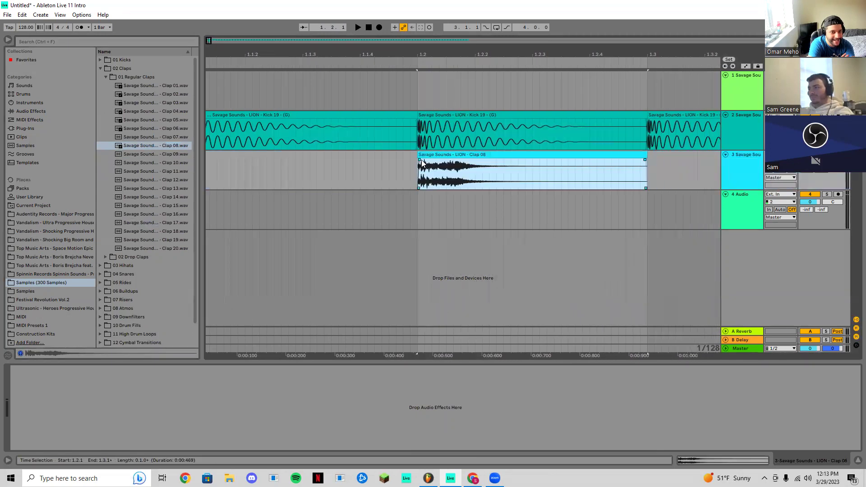
scroll(521, 203, "down", 10)
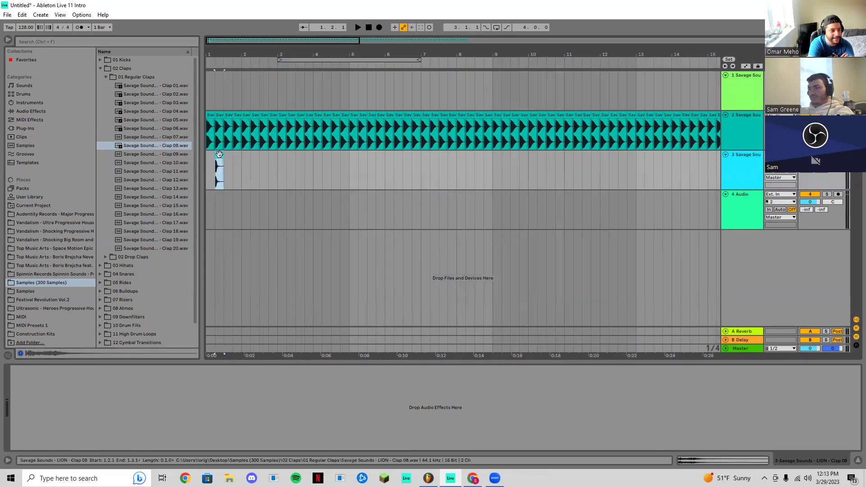
scroll(212, 161, "up", 10)
left_click_drag(435, 171, 668, 178)
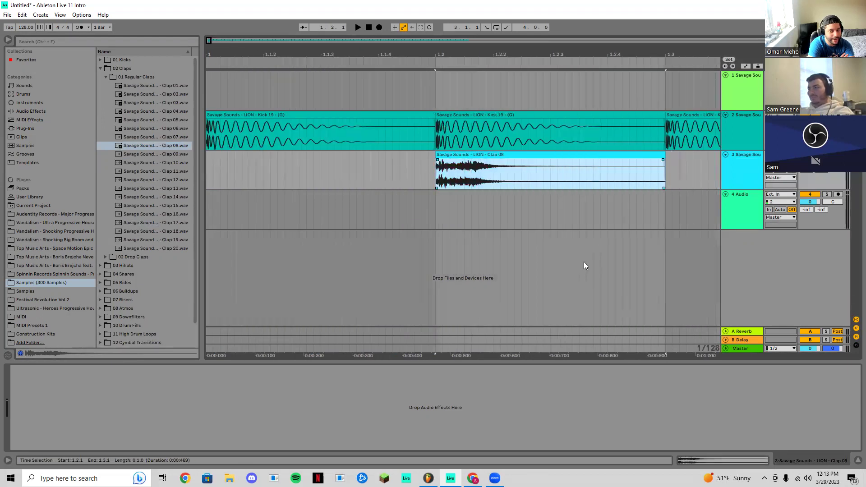
scroll(575, 260, "down", 5)
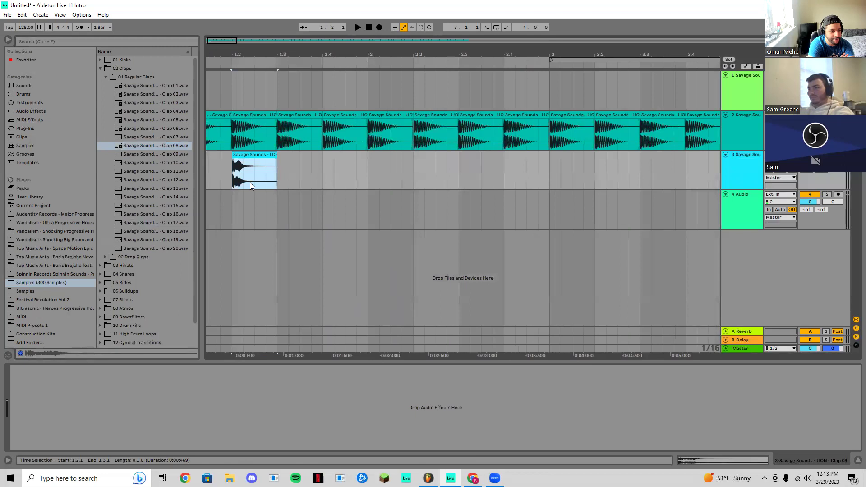
scroll(250, 183, "up", 8)
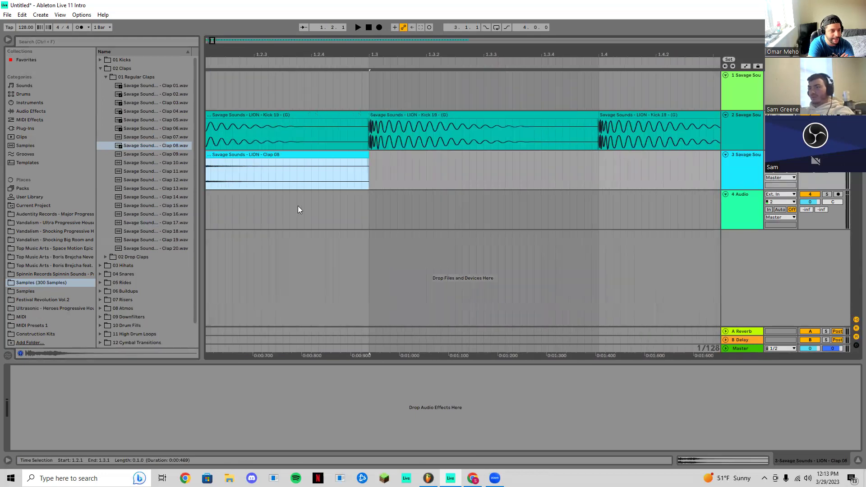
scroll(298, 208, "down", 2)
scroll(216, 173, "up", 2)
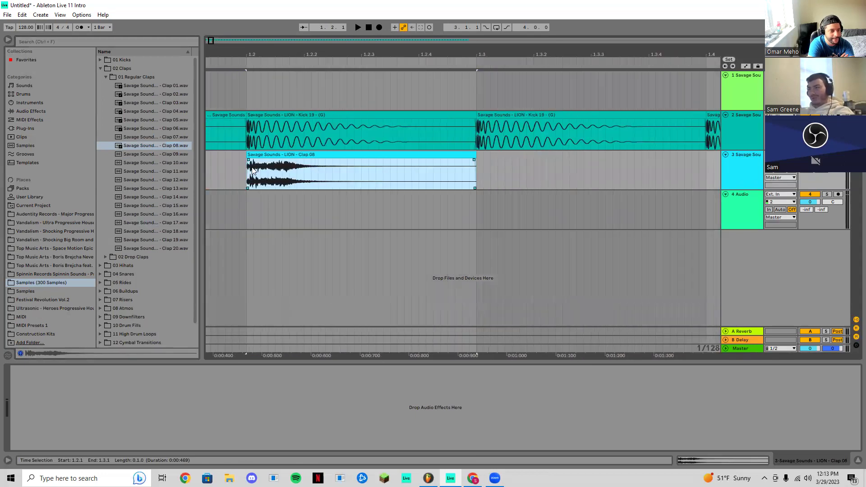
scroll(252, 170, "up", 2)
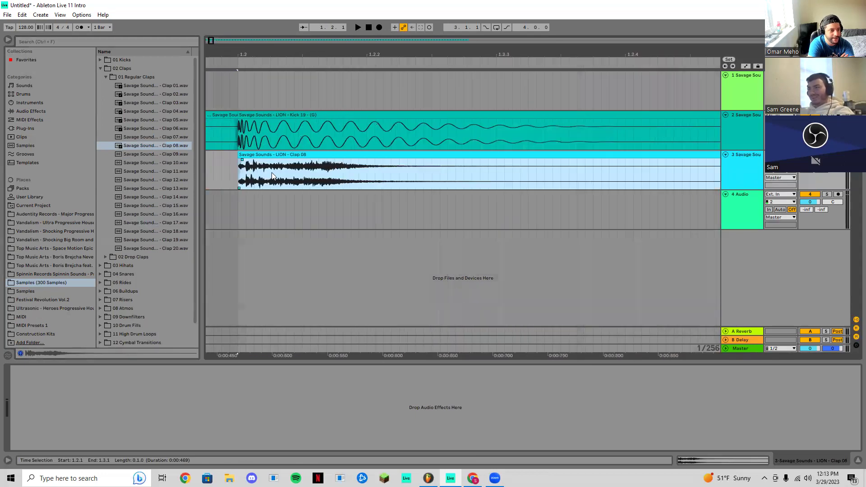
left_click(242, 163)
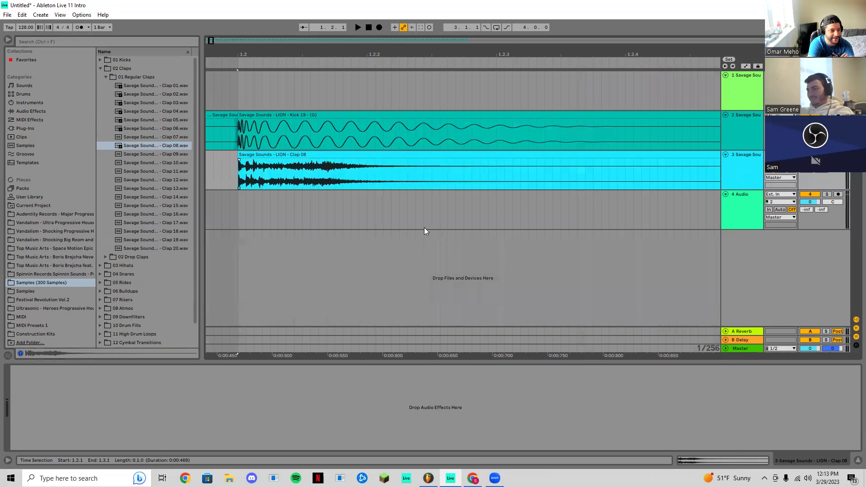
scroll(293, 185, "down", 8)
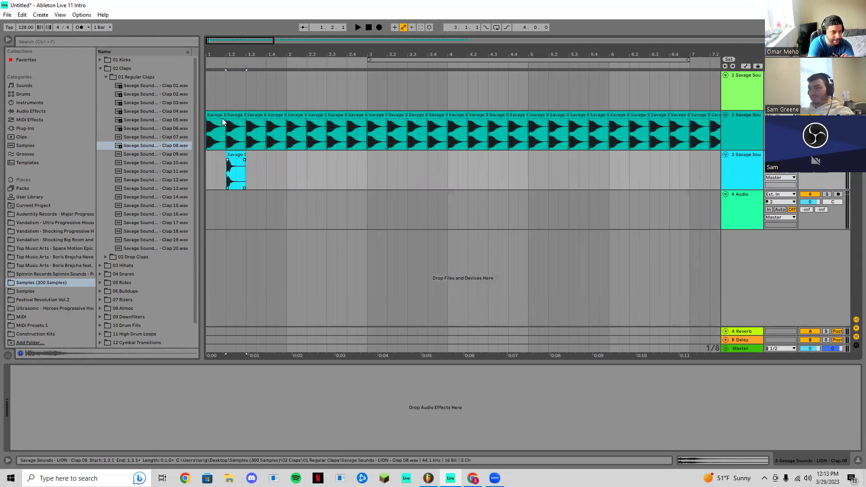
left_click_drag(226, 103, 200, 163)
left_click(249, 93)
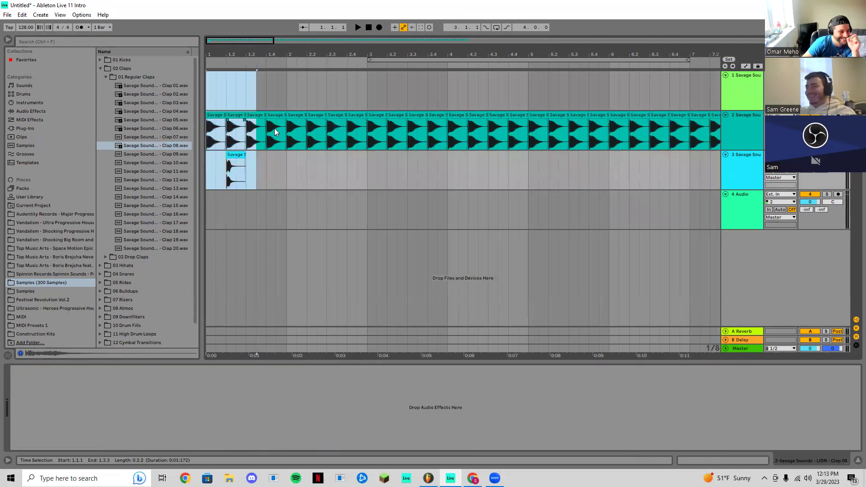
left_click(244, 161)
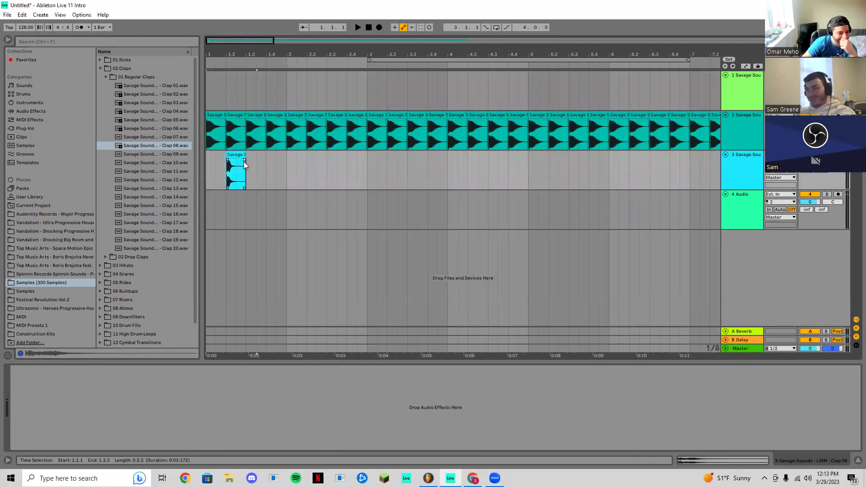
left_click_drag(245, 166, 199, 159)
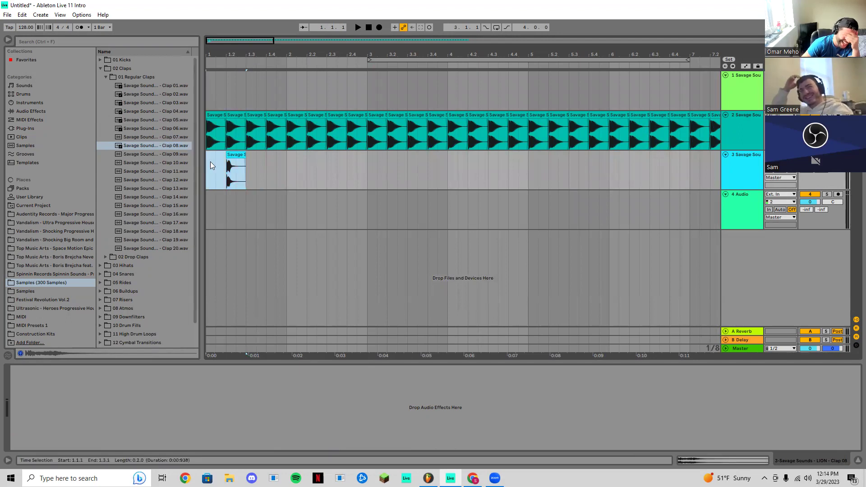
left_click(244, 165)
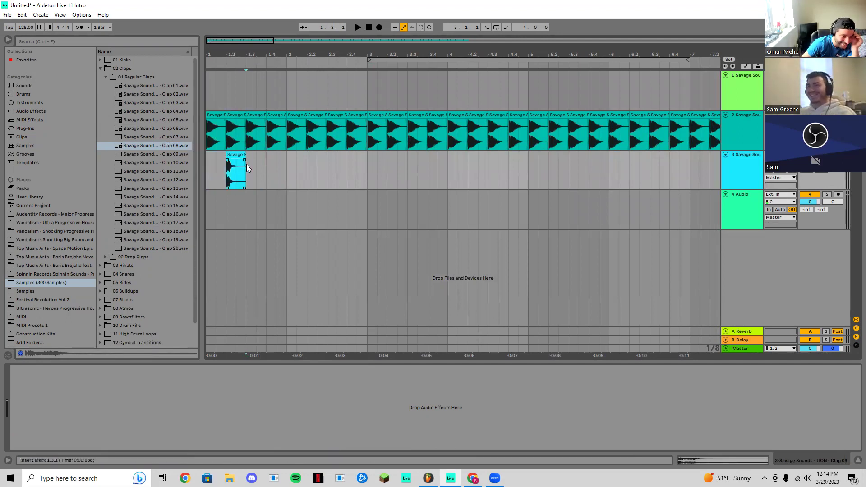
left_click_drag(245, 166, 199, 161)
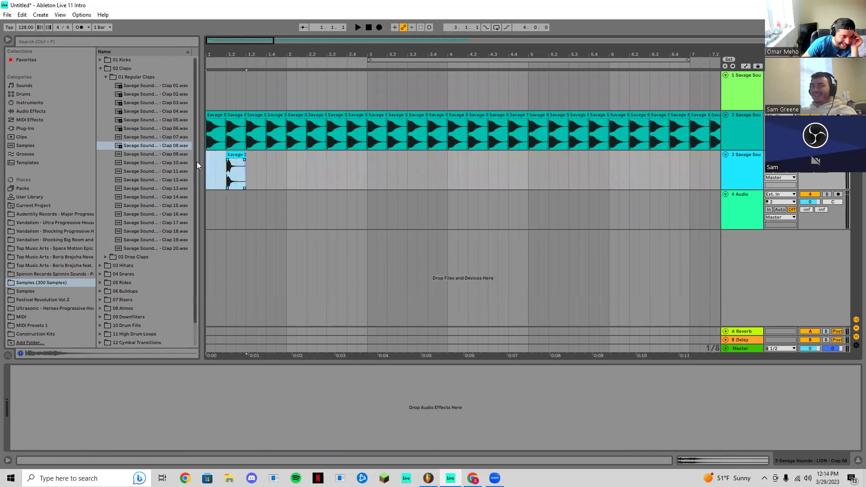
left_click(247, 167)
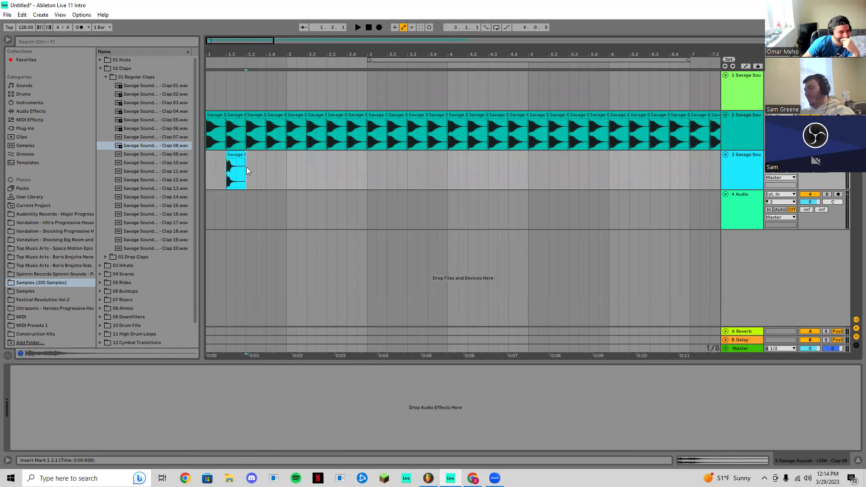
Consolidate the range from 1.1.1 to 1.3.1 on the third track, empty beat included, into one clap clip
left_click_drag(248, 168, 204, 167)
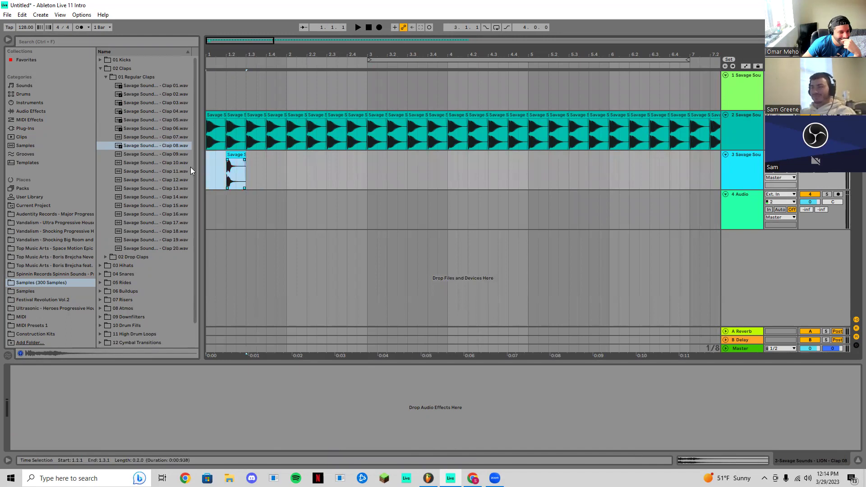
right_click(234, 156)
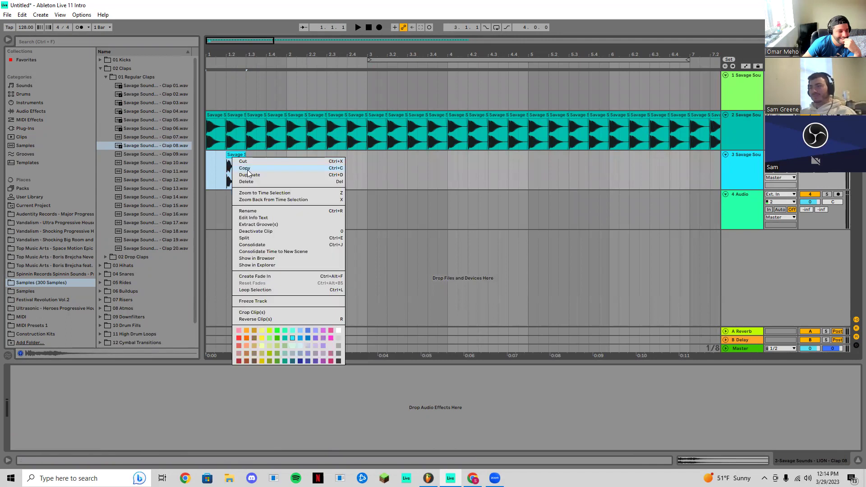
left_click(261, 245)
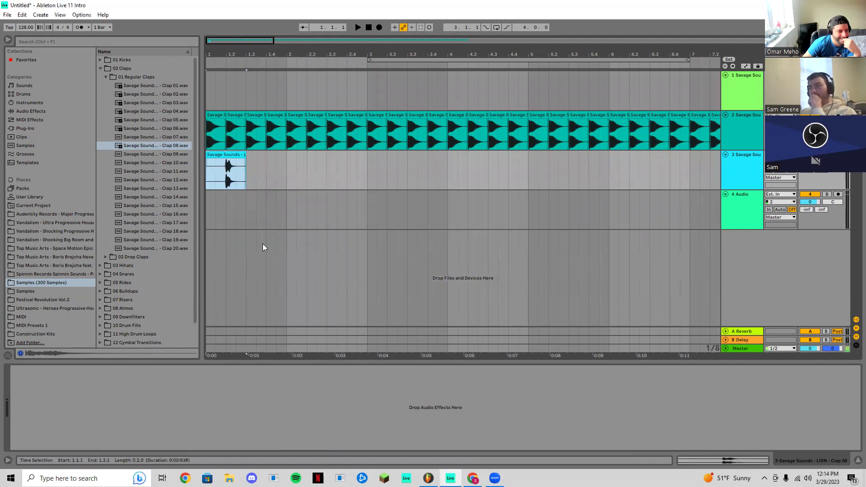
Turn on looping for the consolidated clap clip and extend it to just before bar 7
double_click(234, 153)
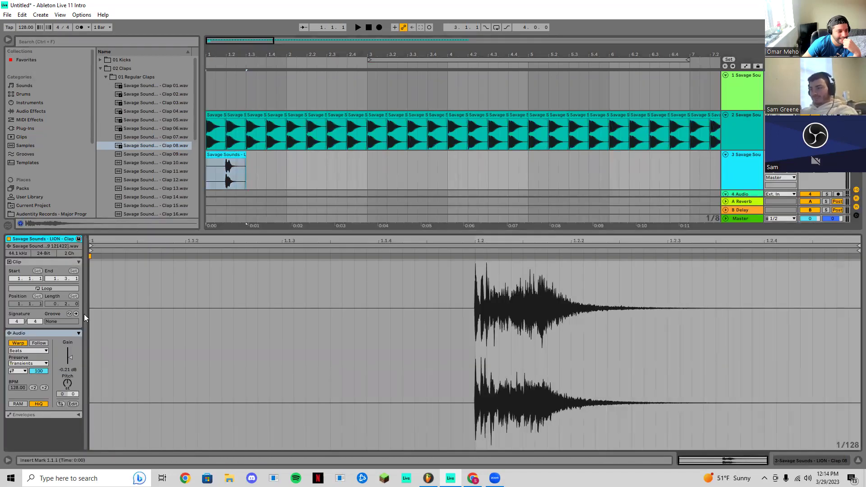
left_click(57, 288)
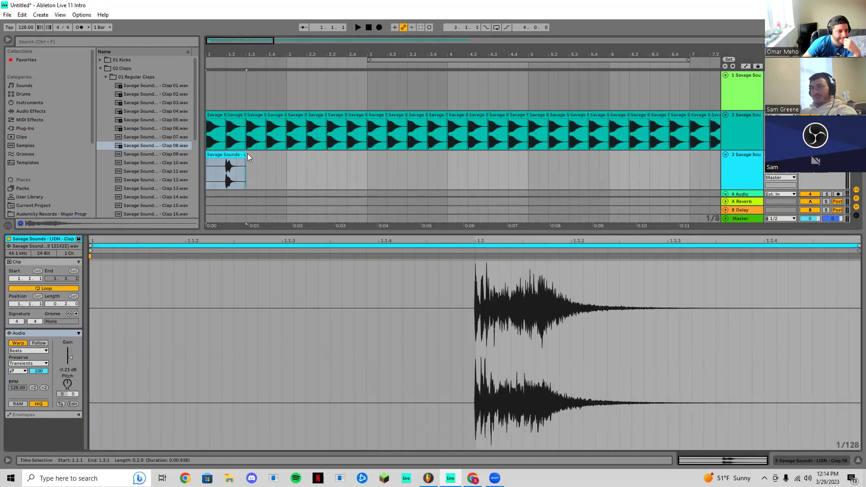
left_click_drag(244, 157, 679, 170)
Play the kicks and looped claps from the start, and extend the clap clip to 25.2.3 to match the kick track
left_click(210, 182)
key("space")
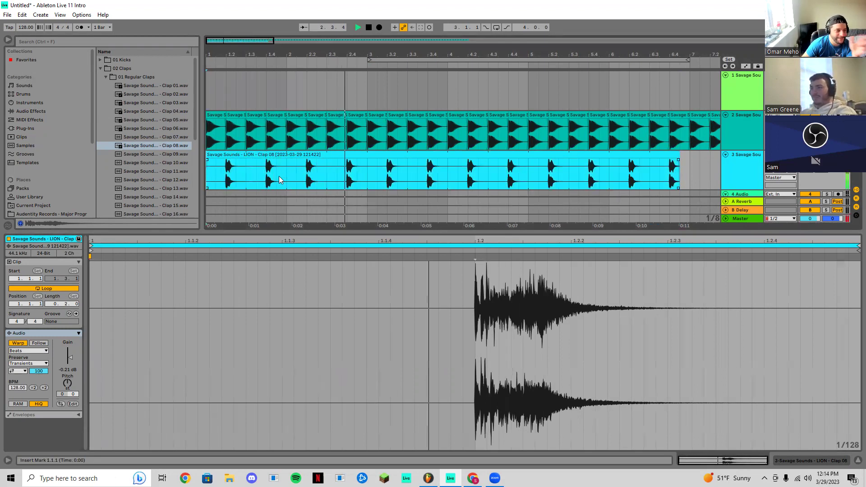
key("space")
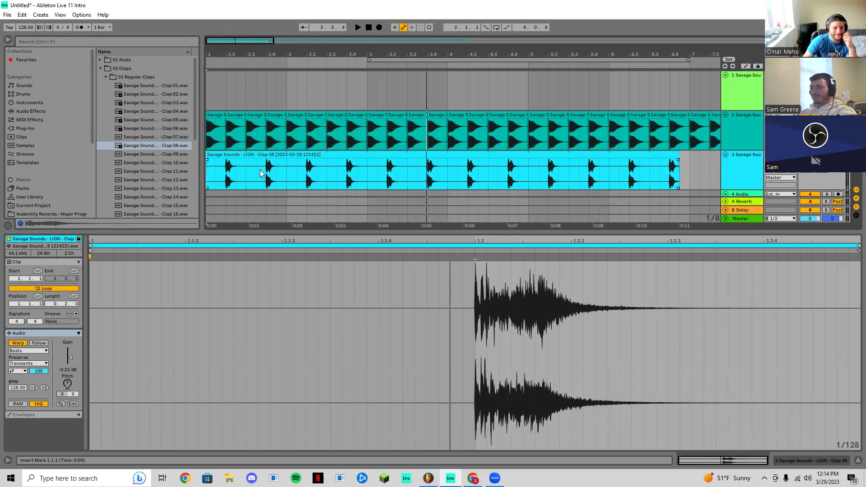
scroll(567, 152, "down", 2)
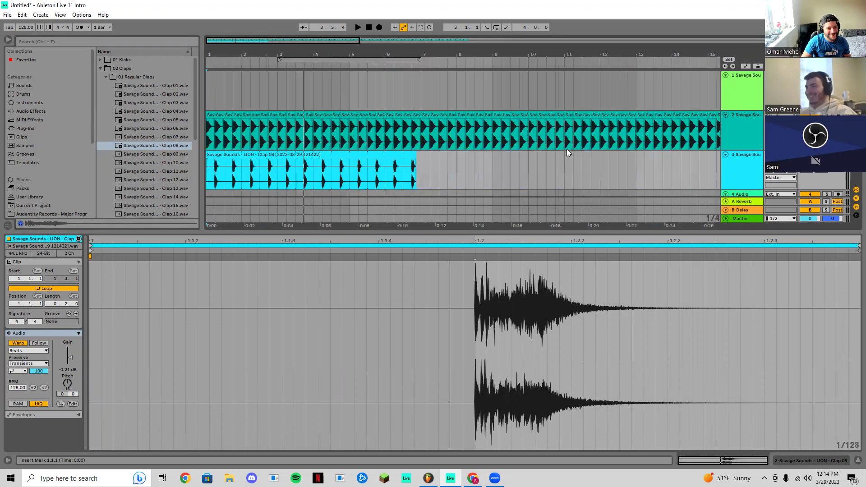
left_click_drag(299, 164, 595, 162)
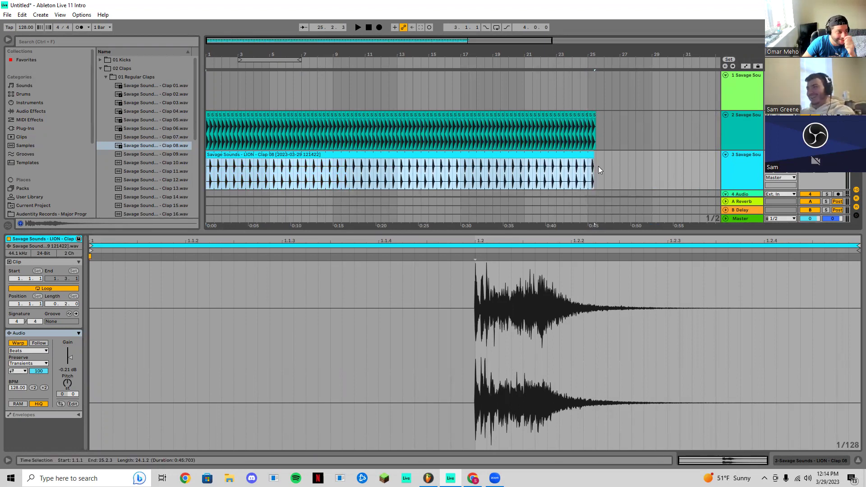
Collapse the claps folders and open the 03 Hihats folder in the sample browser
left_click(105, 77)
scroll(275, 167, "down", 3)
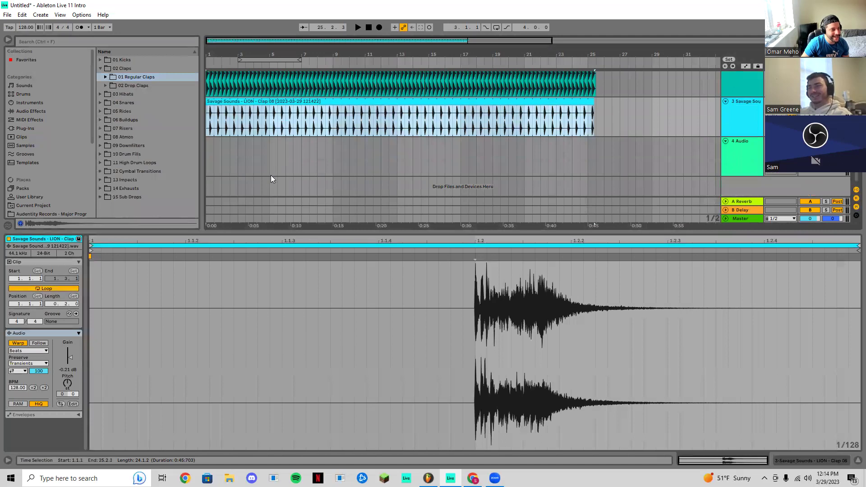
left_click(208, 151)
scroll(209, 152, "up", 15)
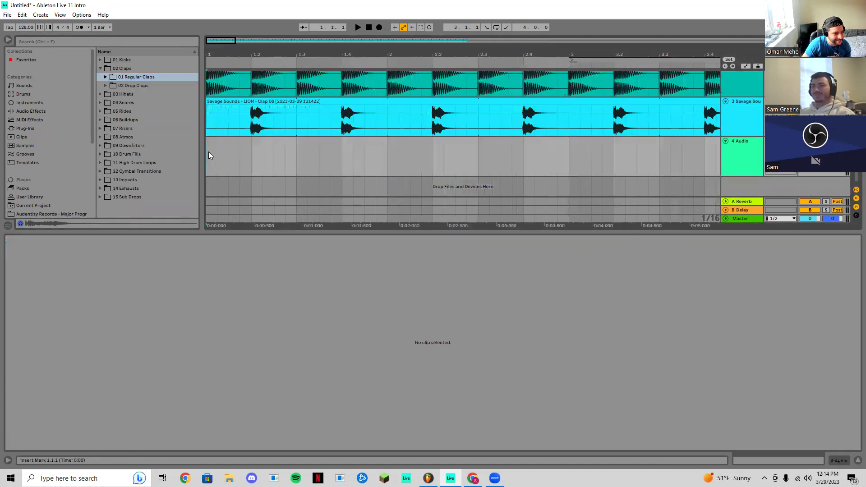
scroll(210, 150, "down", 10)
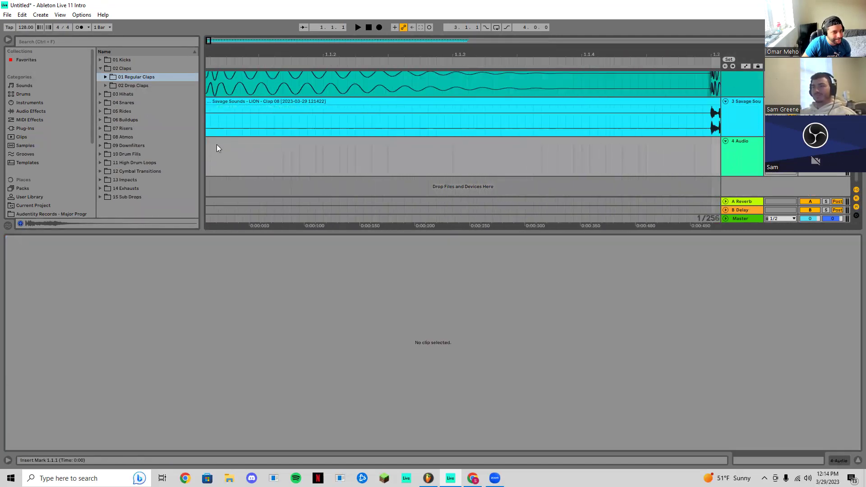
left_click(100, 94)
left_click_drag(101, 94, 119, 103)
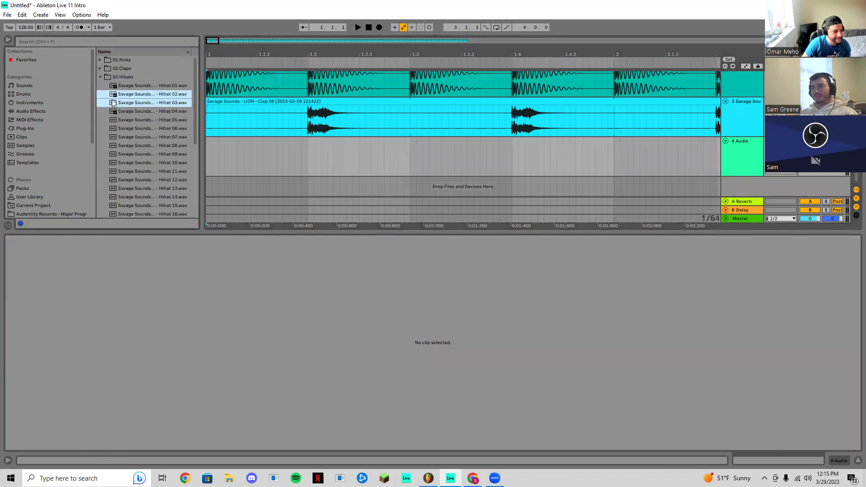
Audition the hi-hat samples in order from Hihat 01 through Hihat 19
left_click(126, 85)
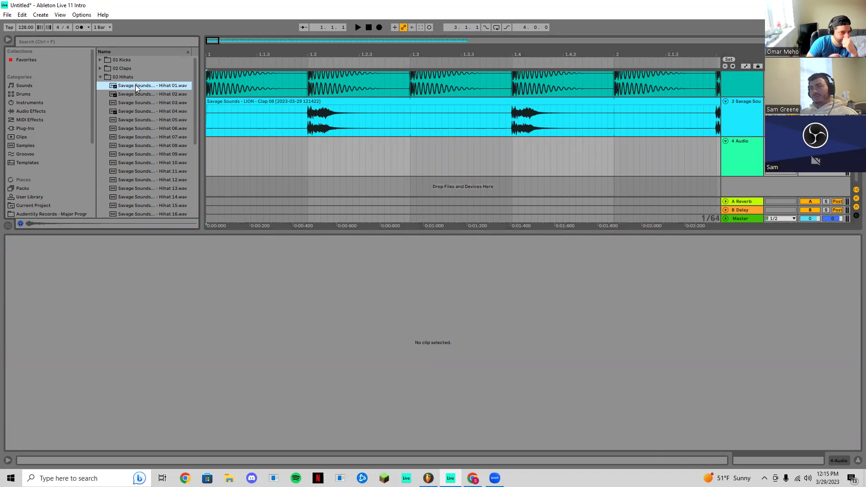
key("Down")
key("Down")
key("Down")
key("Down")
key("Down")
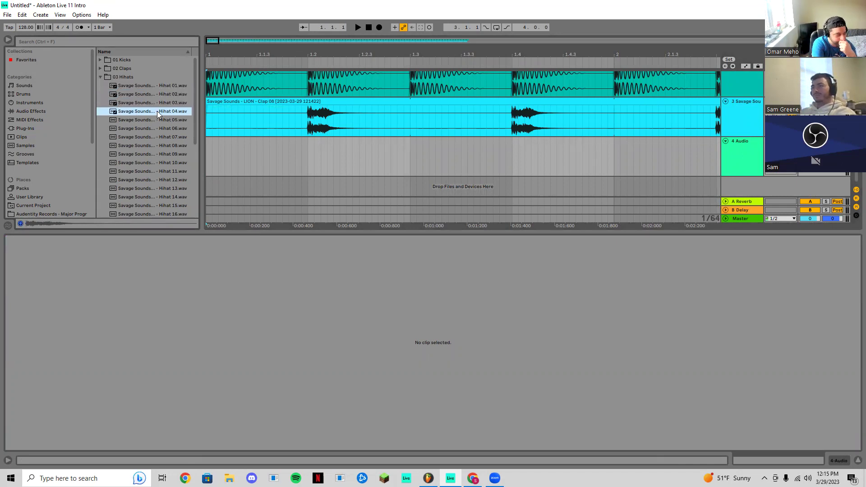
key("Down")
key("Down")
key("Down")
key("Down")
key("Down")
key("Down")
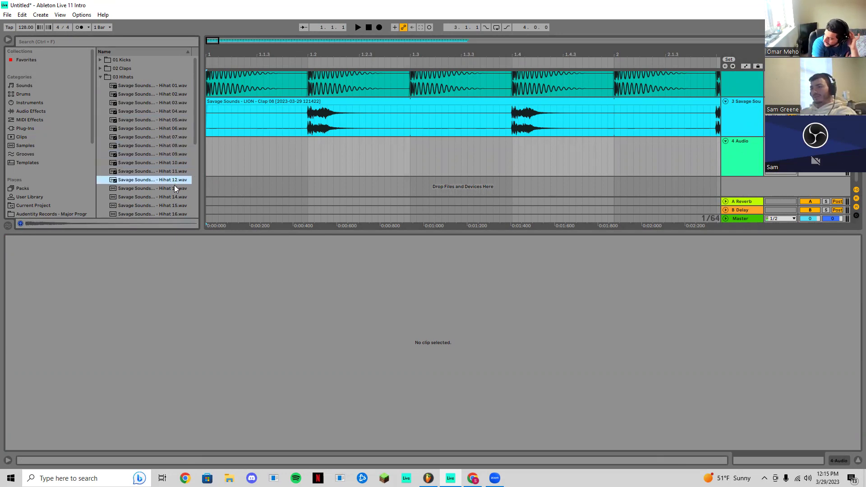
key("Down")
key("Down")
scroll(171, 197, "down", 1)
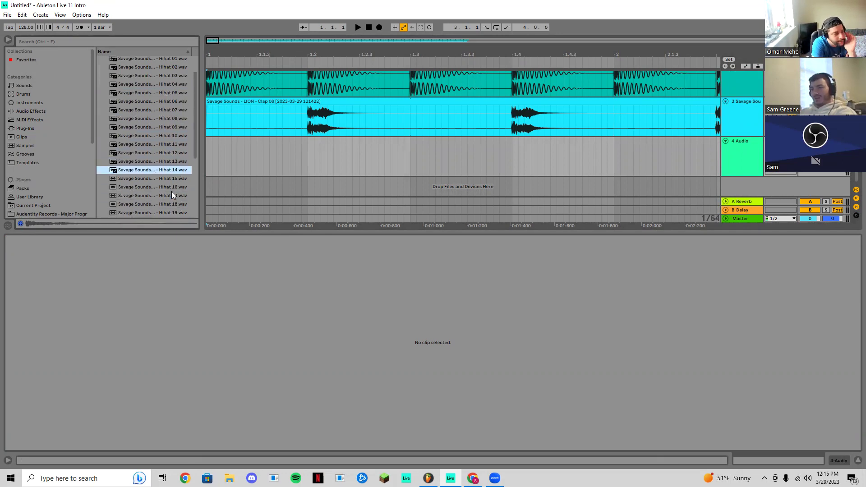
scroll(172, 192, "down", 3)
left_click(159, 142)
left_click(159, 150)
left_click(165, 160)
left_click(167, 168)
left_click(167, 176)
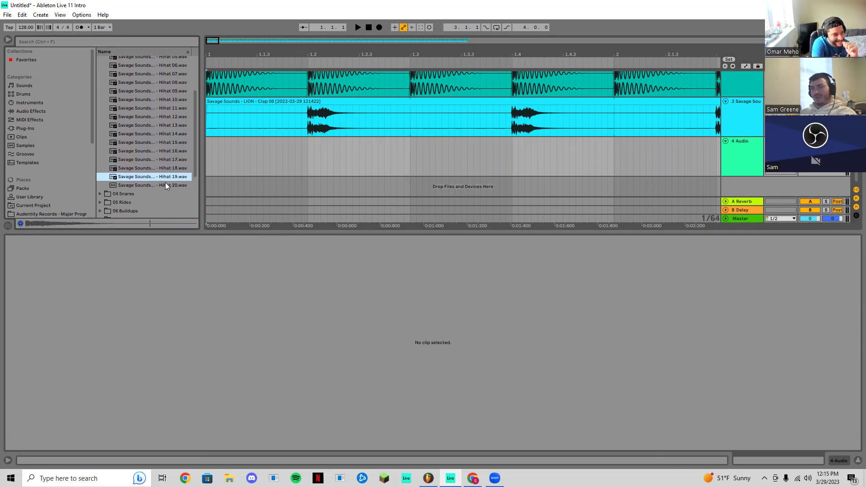
Audition the hi-hat samples again from Hihat 12 back to Hihat 08
left_click(167, 118)
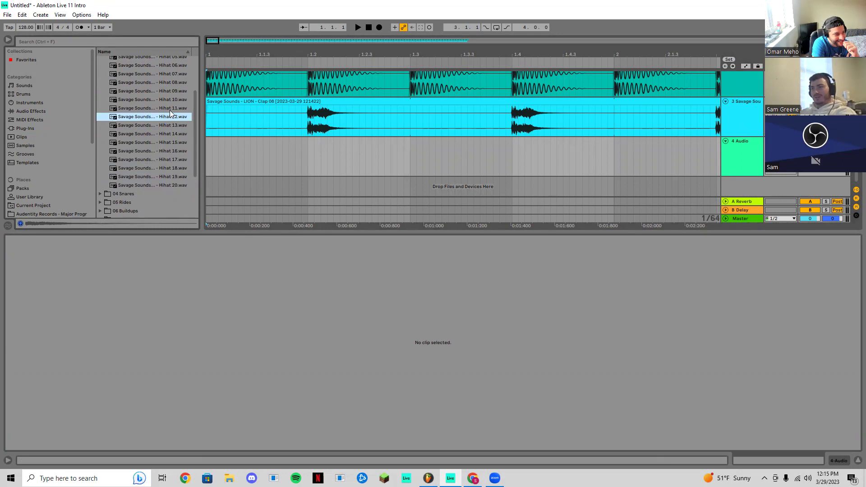
left_click(170, 110)
left_click(172, 96)
left_click(171, 93)
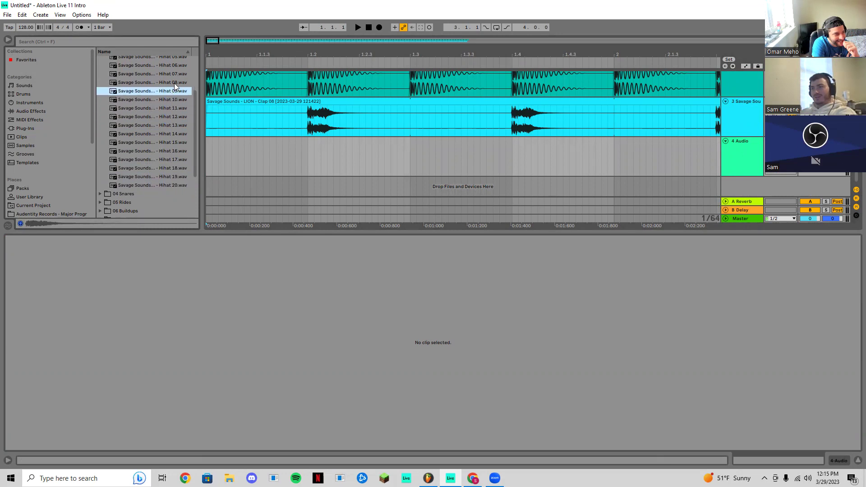
left_click(173, 83)
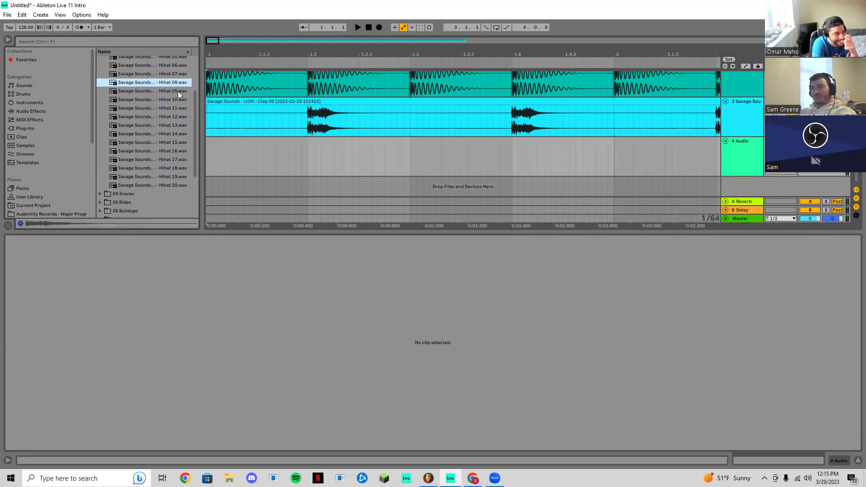
Place Hihat 08 at 1.1.3 on the fourth track and consolidate the range from 1.1.1 to 1.2.1 into one clip
left_click_drag(173, 84, 316, 156)
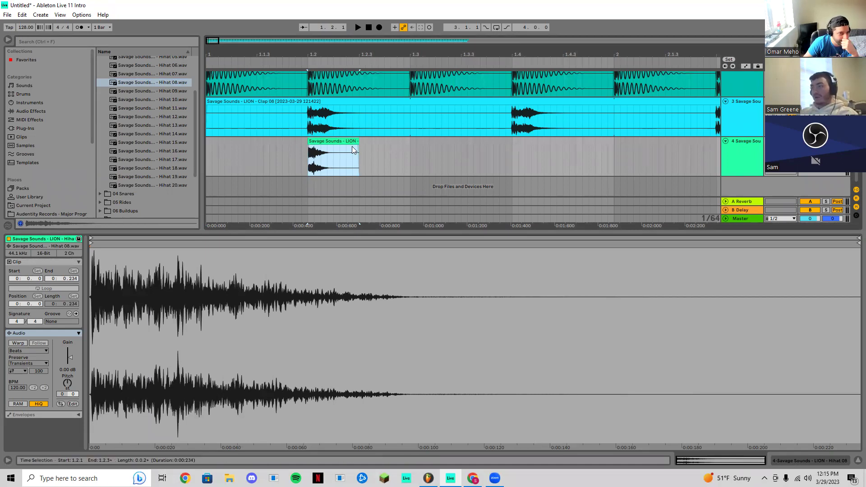
left_click_drag(329, 138, 189, 141)
left_click(308, 150)
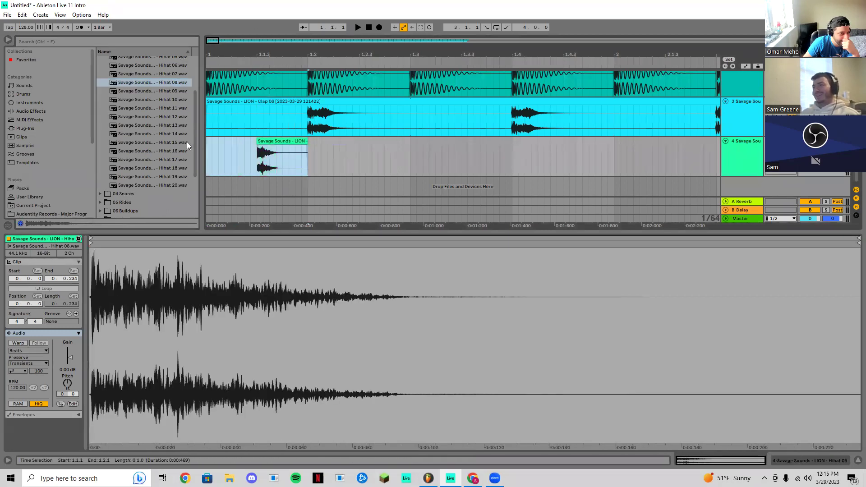
right_click(273, 141)
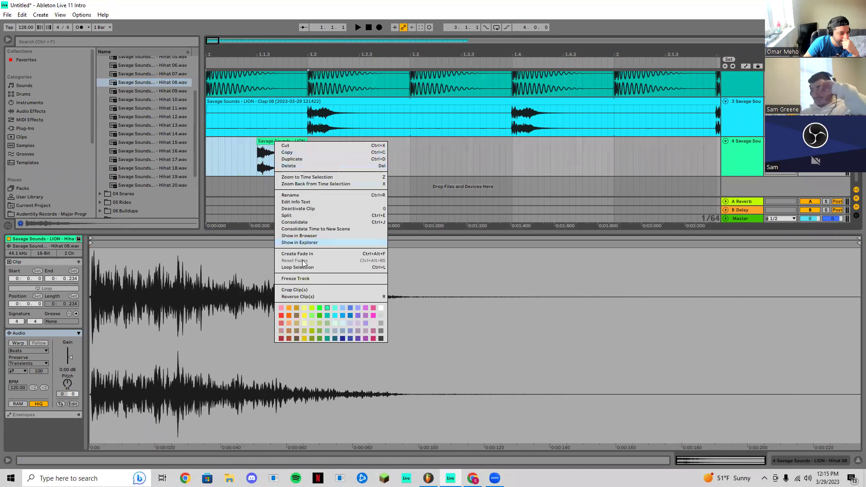
left_click(306, 223)
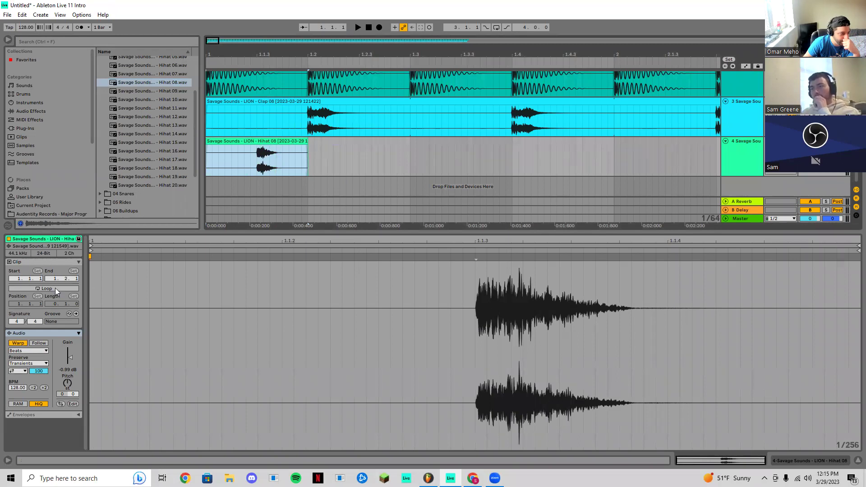
Turn on looping for the consolidated hi-hat clip and extend its pattern along the fourth track to bar 25
left_click(73, 289)
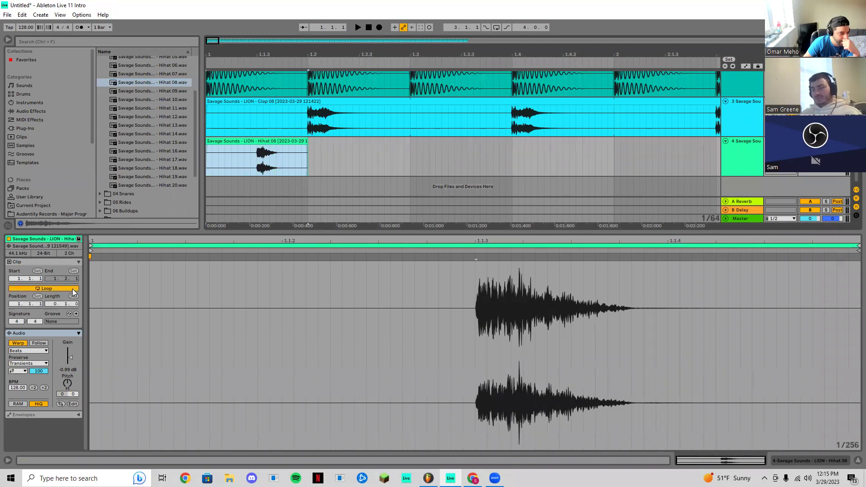
left_click_drag(307, 144, 614, 152)
scroll(568, 152, "down", 10)
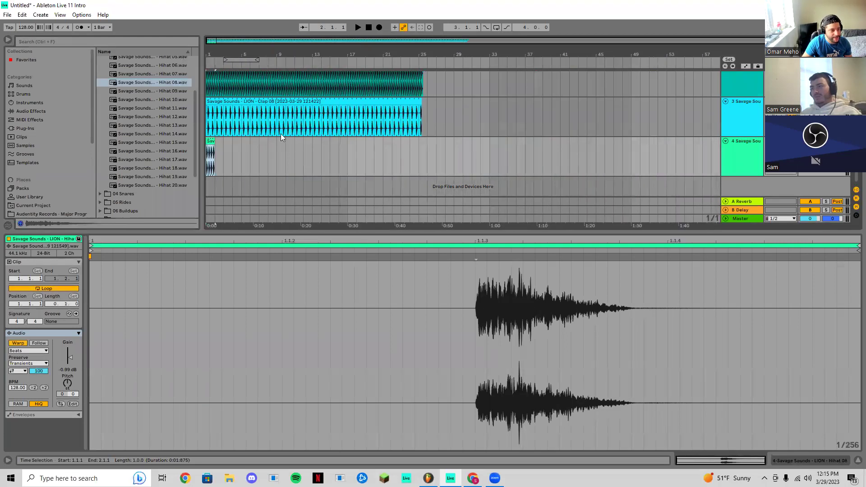
left_click(212, 139)
key("ctrl+d")
key("ctrl+d")
key("ctrl+d")
key("ctrl+d")
key("ctrl+d")
key("ctrl+d")
key("ctrl+d")
key("ctrl+d")
key("ctrl+d")
key("ctrl+d")
key("ctrl+d")
key("ctrl+d")
key("ctrl+d")
key("ctrl+d")
key("ctrl+d")
key("ctrl+d")
key("ctrl+d")
key("ctrl+d")
key("ctrl+d")
key("ctrl+d")
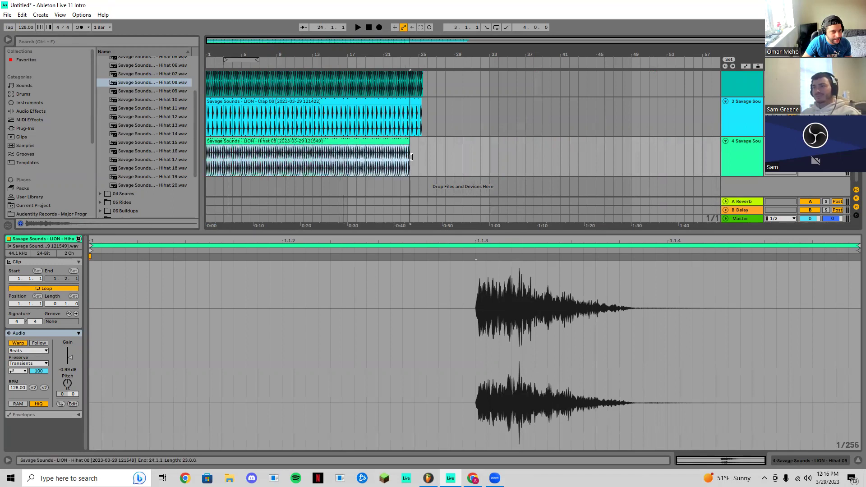
Play the kick, clap and hi-hat arrangement from the start and stop it around bar 3
left_click(369, 27)
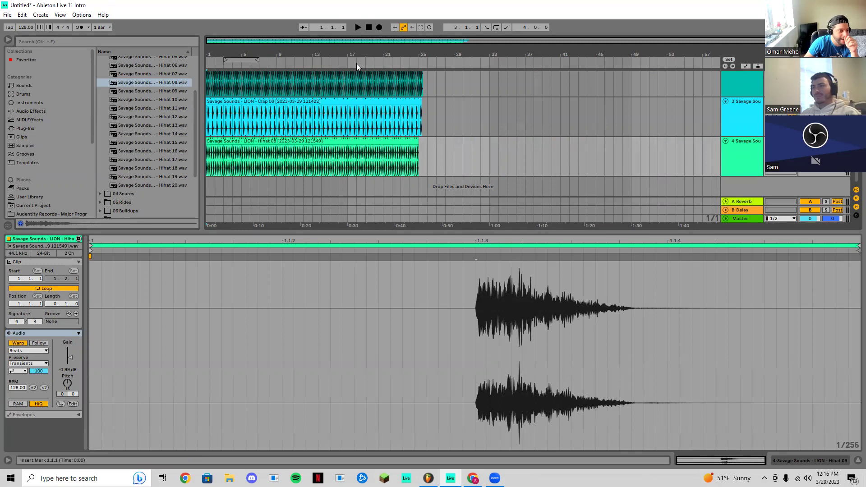
key("space")
left_click(323, 166)
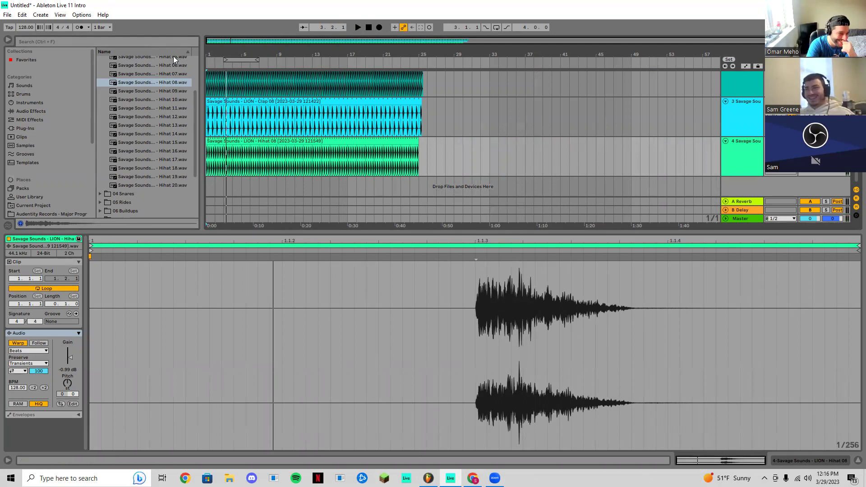
Collapse the 03 Hihats folder so the sample pack's folder list is shown
left_click(138, 41)
scroll(127, 136, "up", 3)
left_click(101, 76)
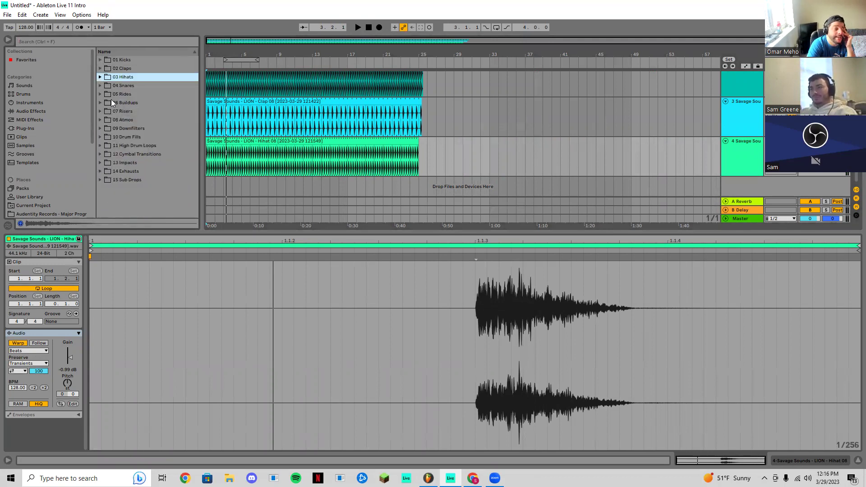
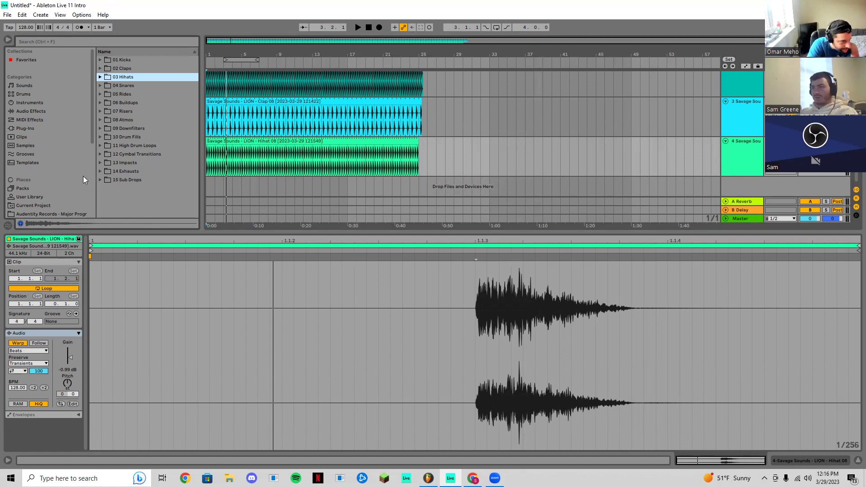
Search the plug-ins for "ser", expand the Xfer Records folder and select Serum
scroll(68, 206, "down", 3)
scroll(67, 206, "down", 10)
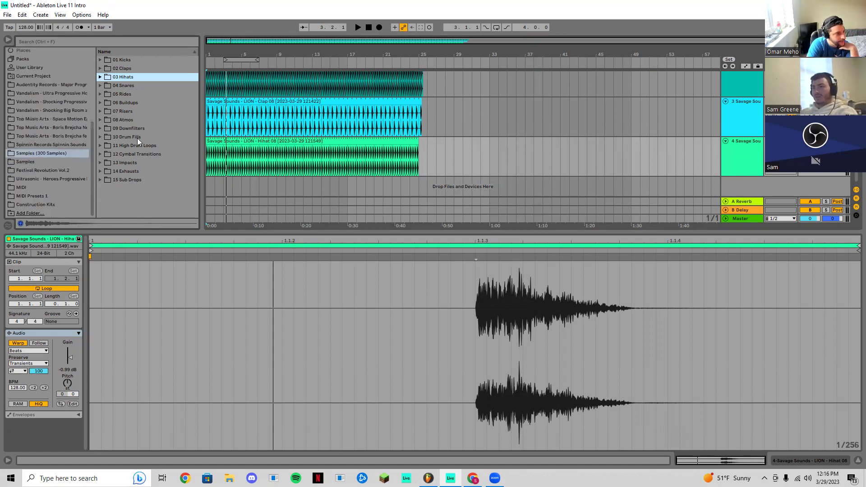
left_click(143, 43)
scroll(22, 124, "up", 5)
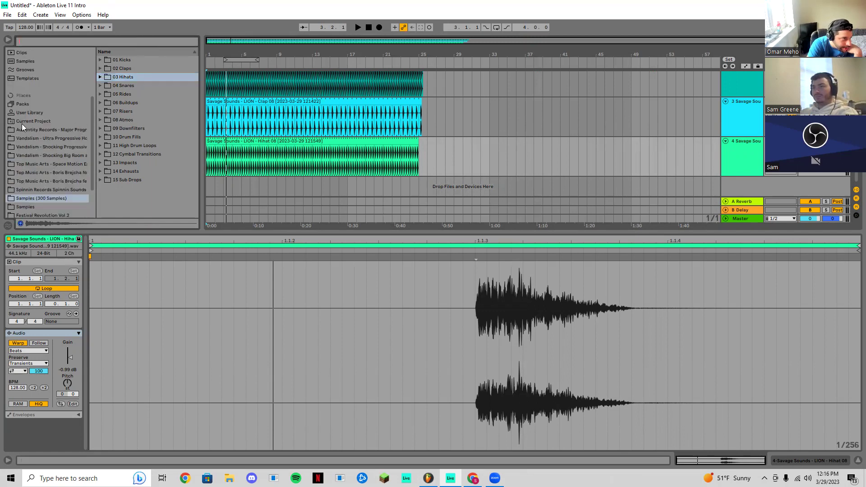
scroll(36, 77, "up", 5)
left_click(27, 90)
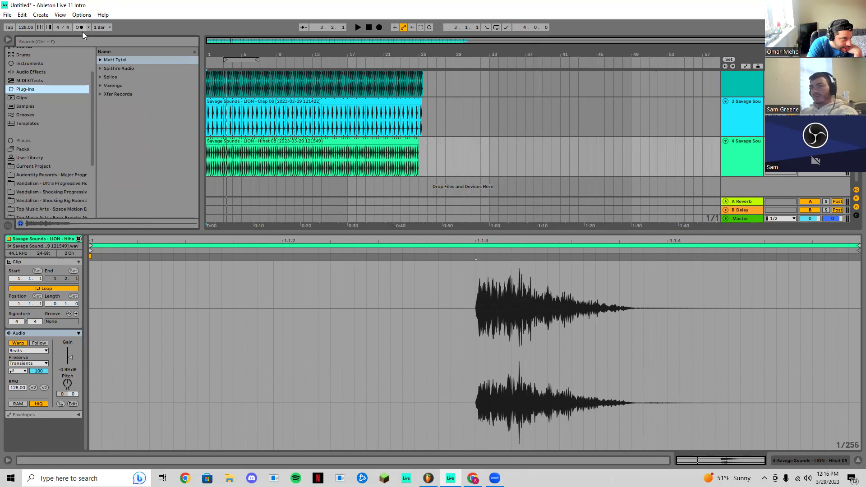
key("ctrl+f")
type("ser")
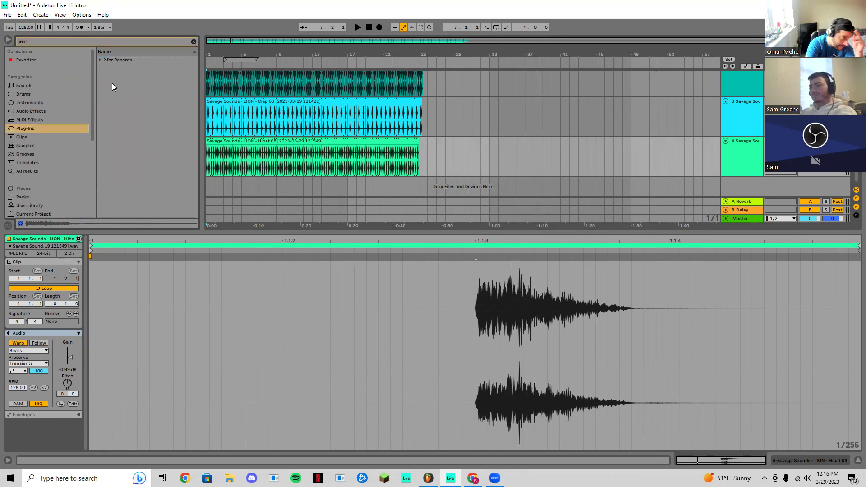
left_click(103, 59)
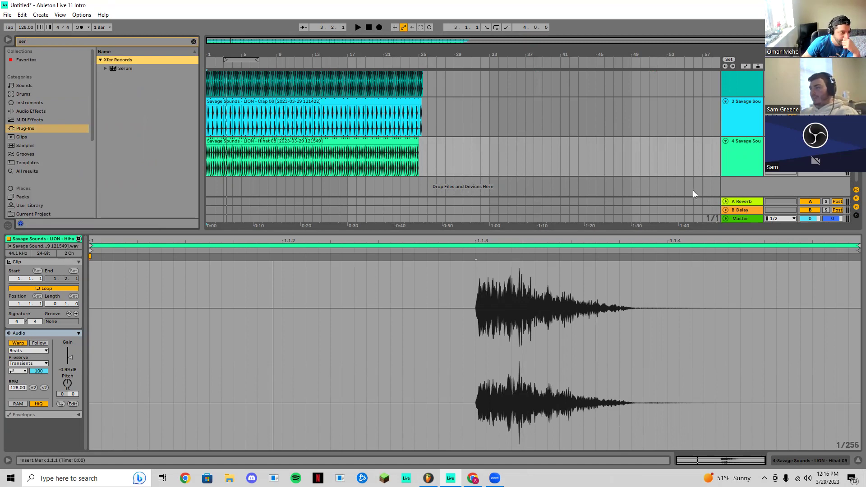
left_click(121, 68)
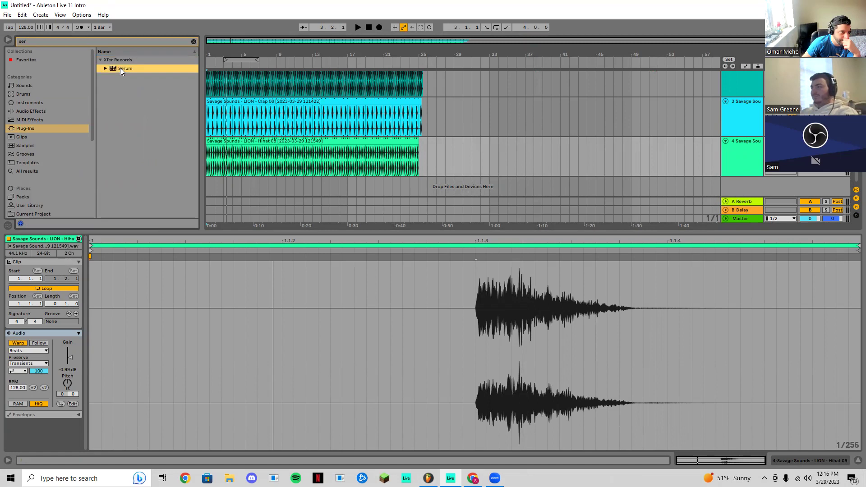
Tag the Serum plug-in with the Blue collection colour
right_click(124, 68)
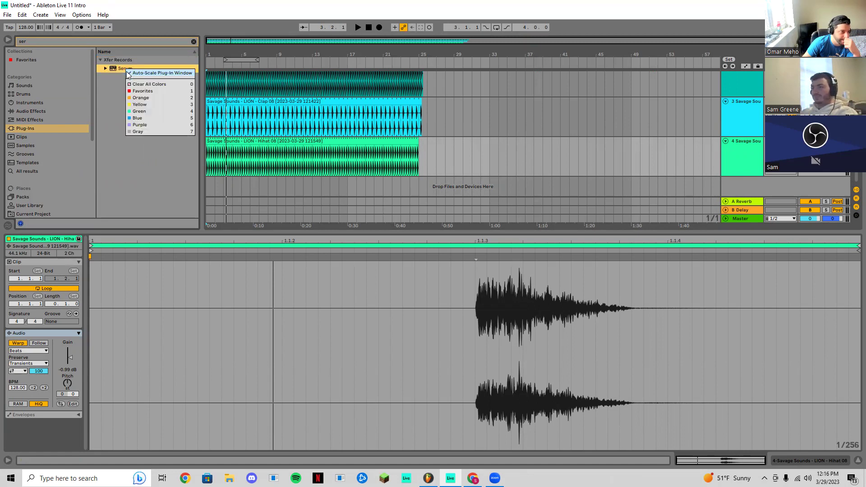
left_click(145, 114)
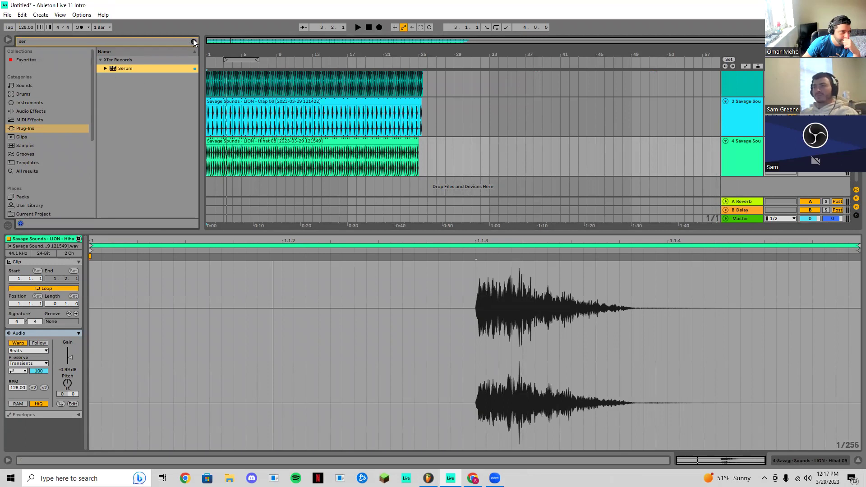
left_click(124, 58)
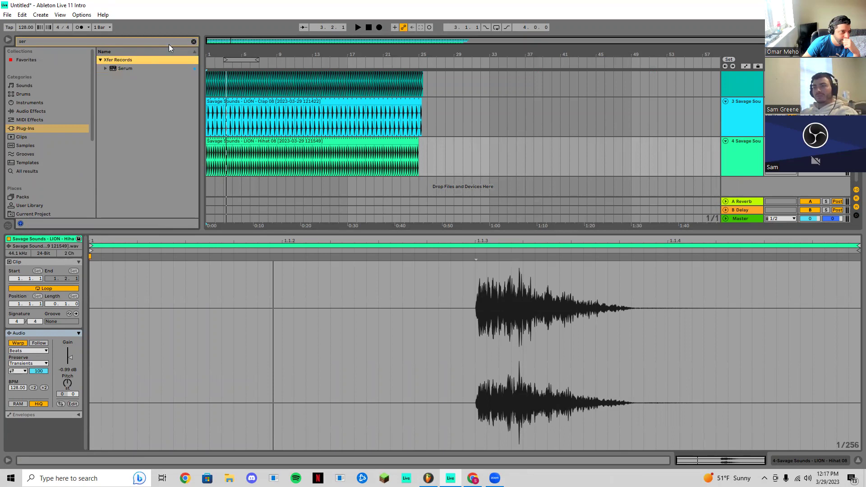
Search all results for "SERUM" and add the Purple collection colour to the Serum plug-in
left_click(60, 112)
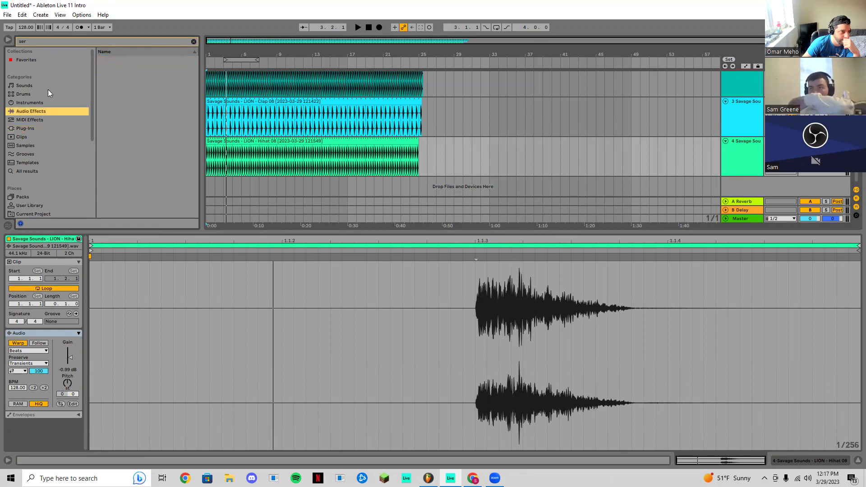
left_click(193, 41)
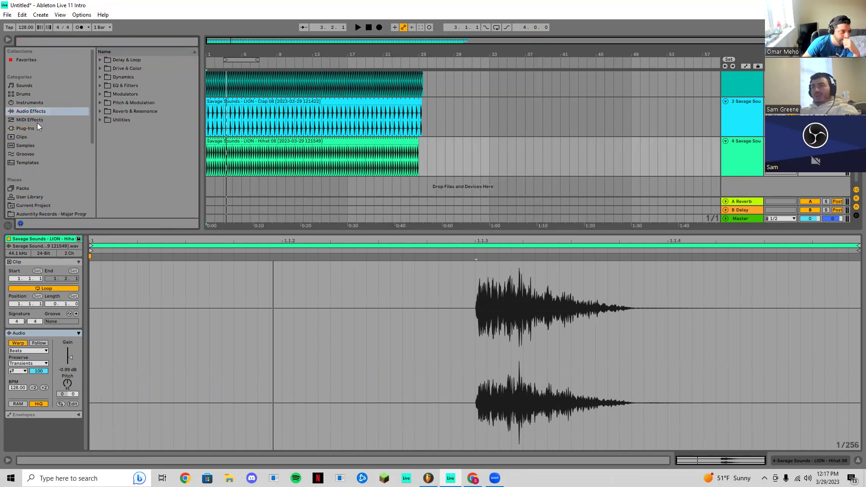
type("SE")
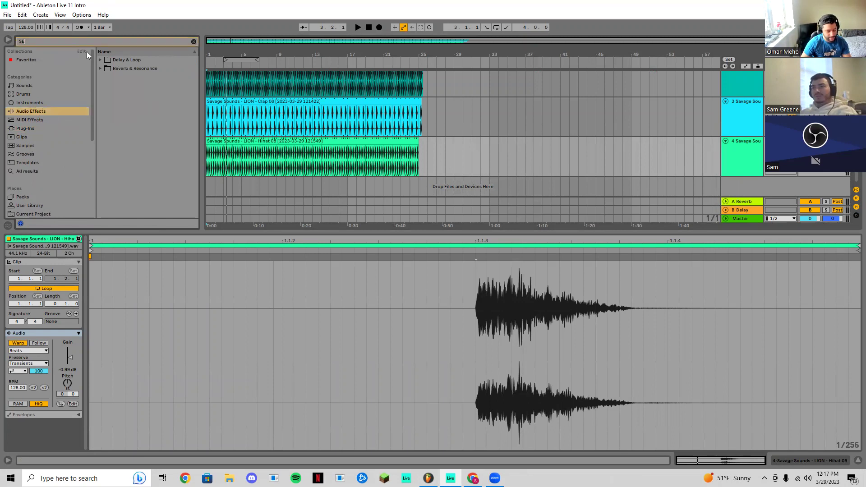
type("RUM")
left_click(38, 170)
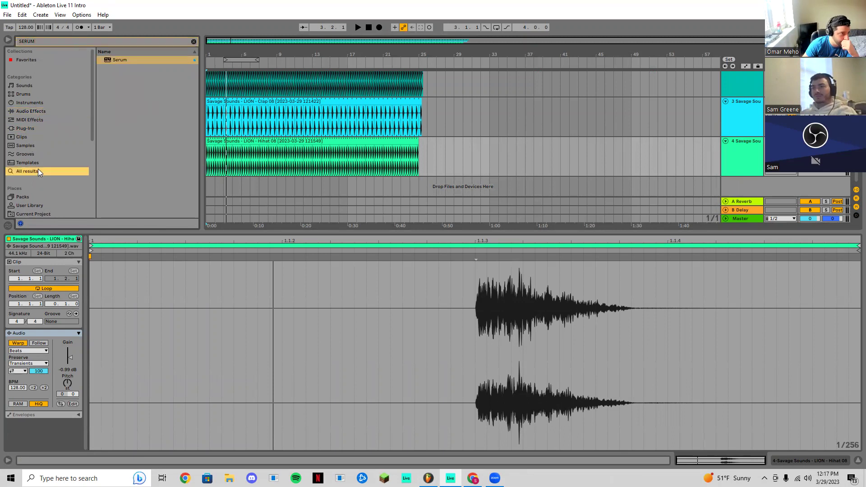
right_click(132, 60)
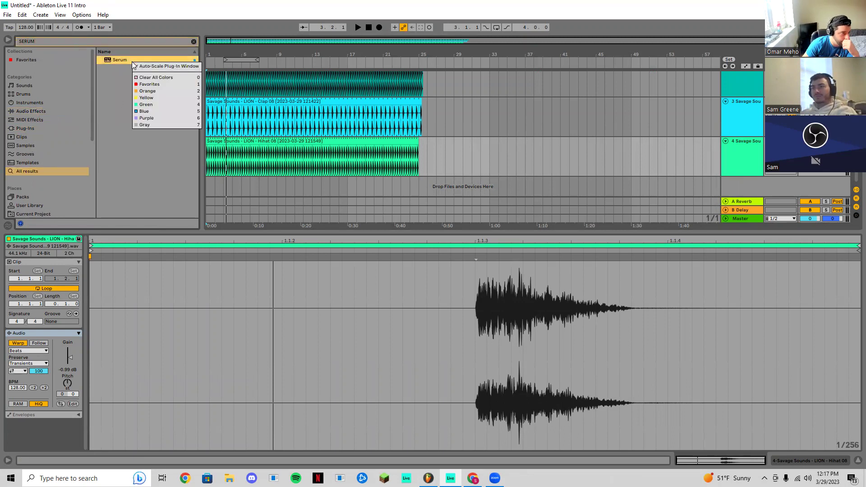
left_click(148, 114)
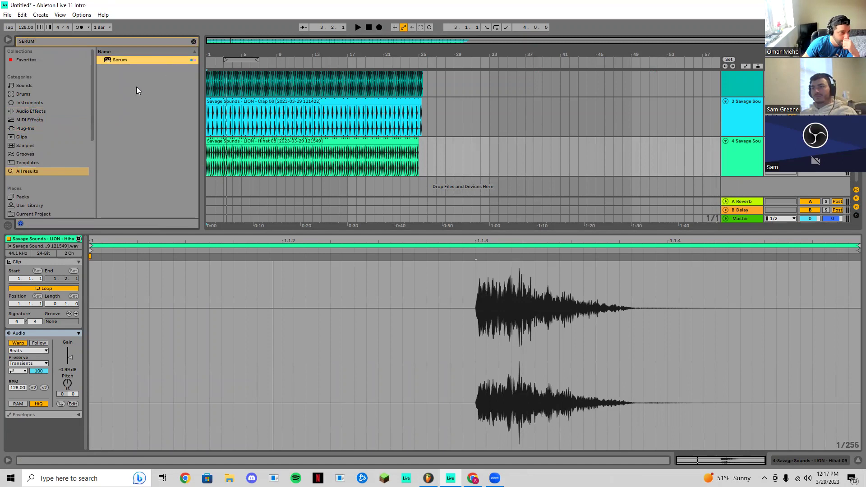
Load Serum onto a new track below the hi-hat track and move its window clear of the browser
left_click_drag(136, 62, 302, 181)
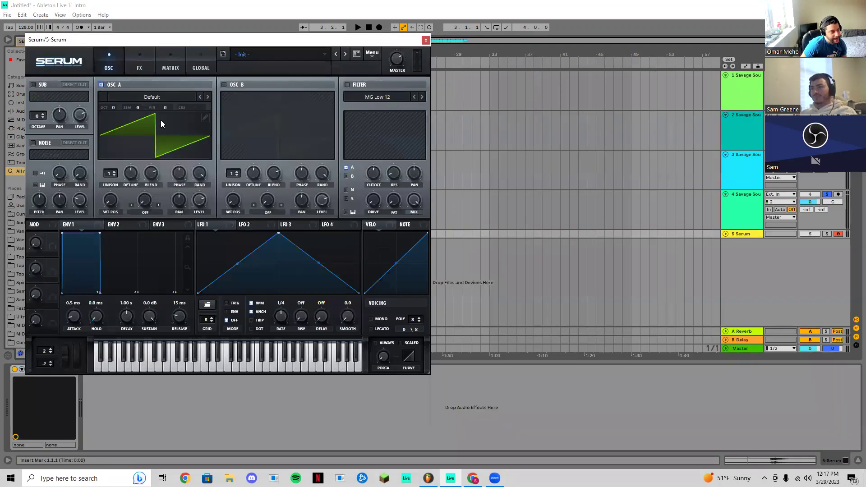
left_click_drag(180, 43, 526, 73)
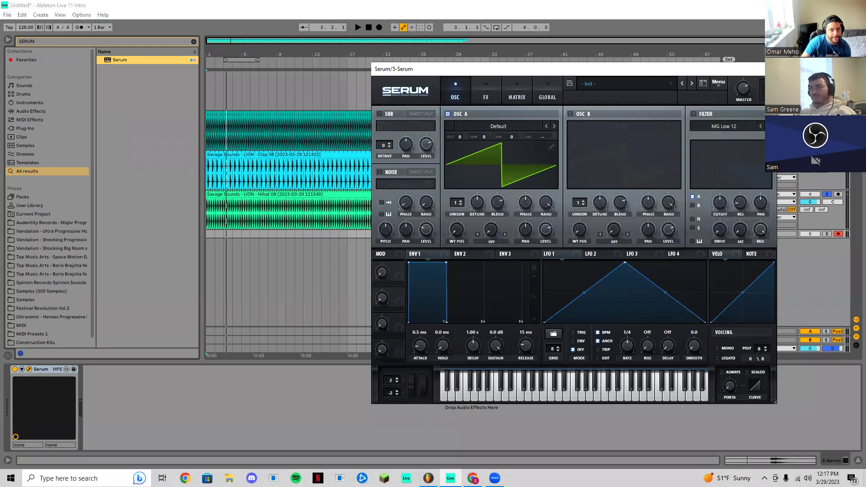
Clear the solo on the hi-hat track and play test notes on the Serum track
key("s")
key("d")
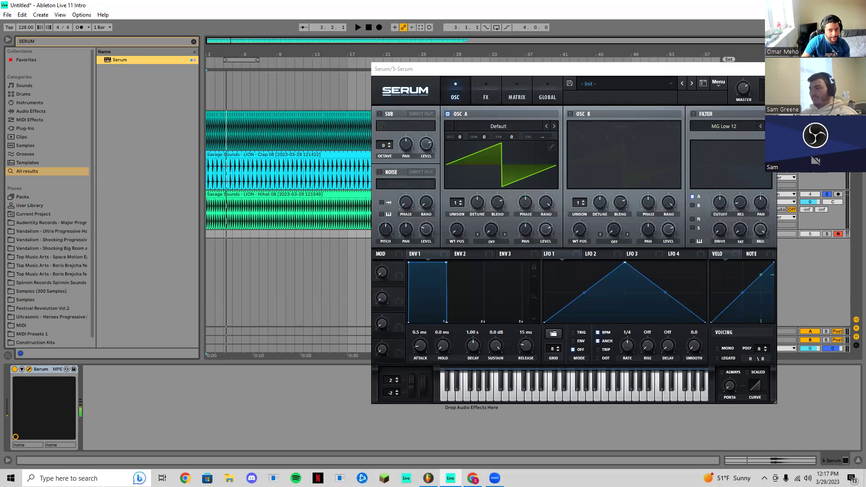
left_click(826, 234)
left_click(826, 234)
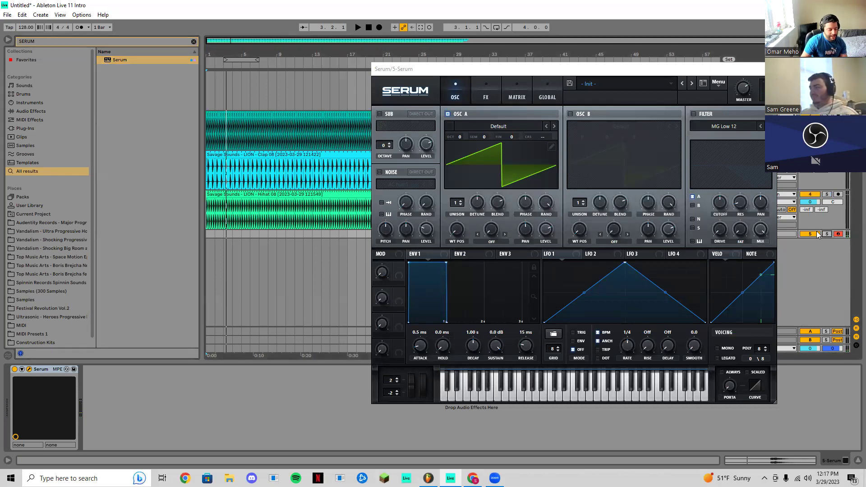
key("d")
key("s")
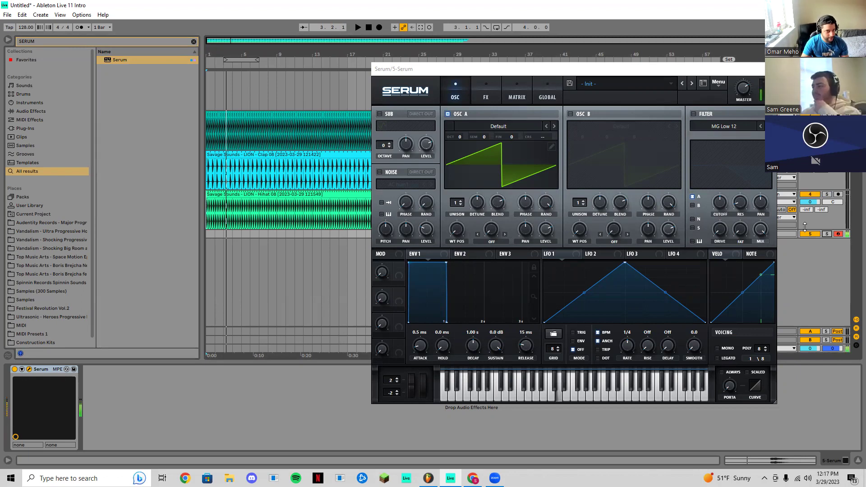
Load the preset "51 - BA - Perfect Sub - Savage" from the LION Progressive House Serum Soundbank and audition a note
left_click(636, 88)
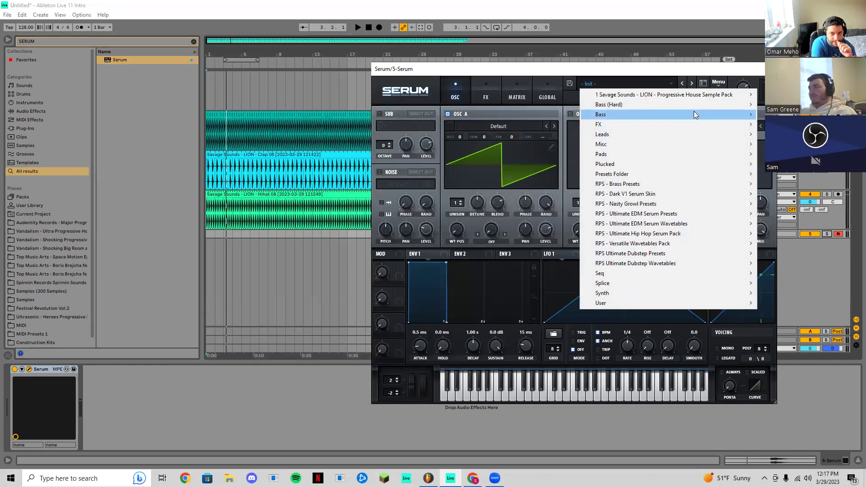
mouse_move(698, 96)
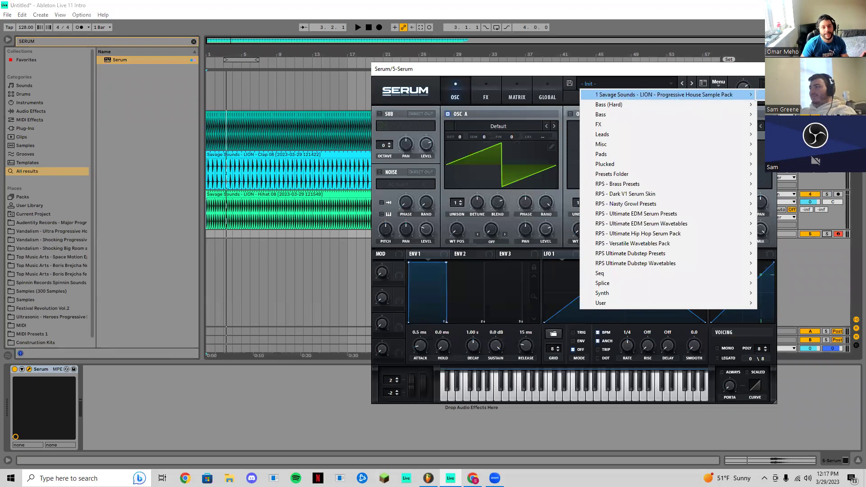
mouse_move(727, 97)
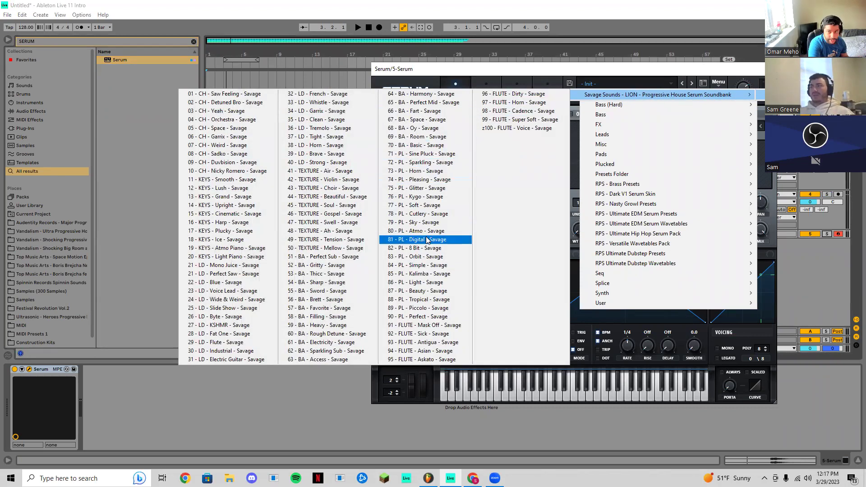
left_click(334, 257)
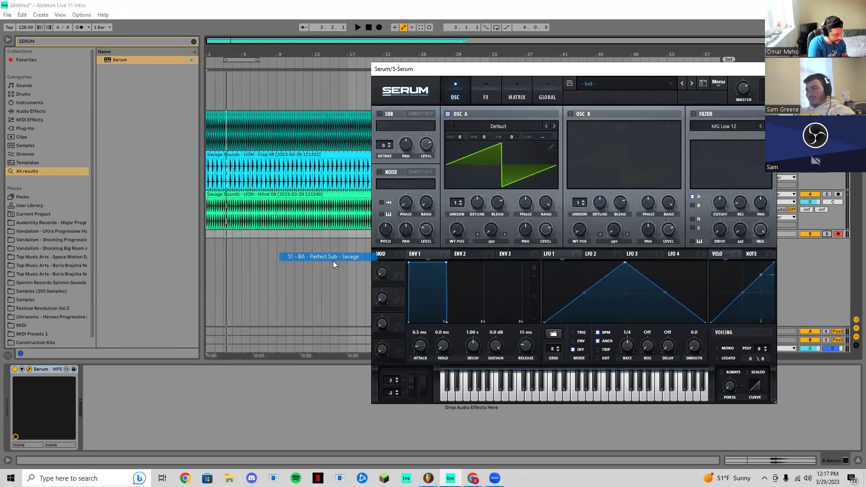
left_click(500, 398)
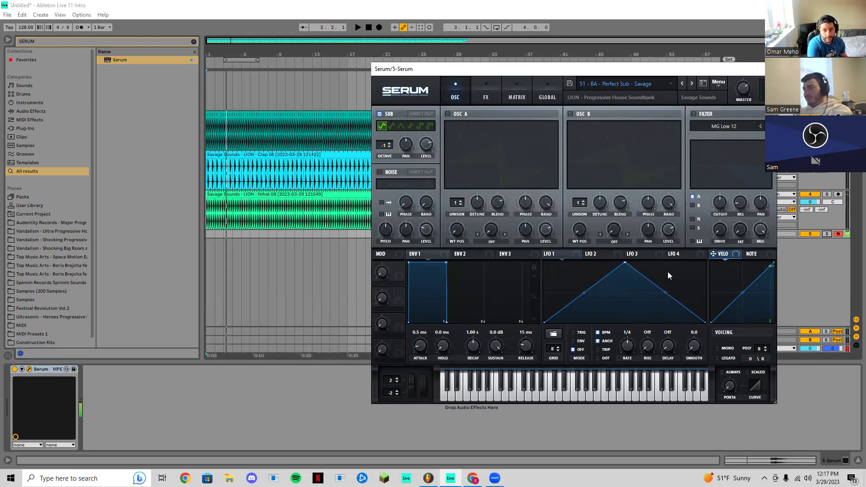
Step forward to the preset "53 - BA - Thicc - Savage", audition several low notes and close the Serum window
left_click(691, 84)
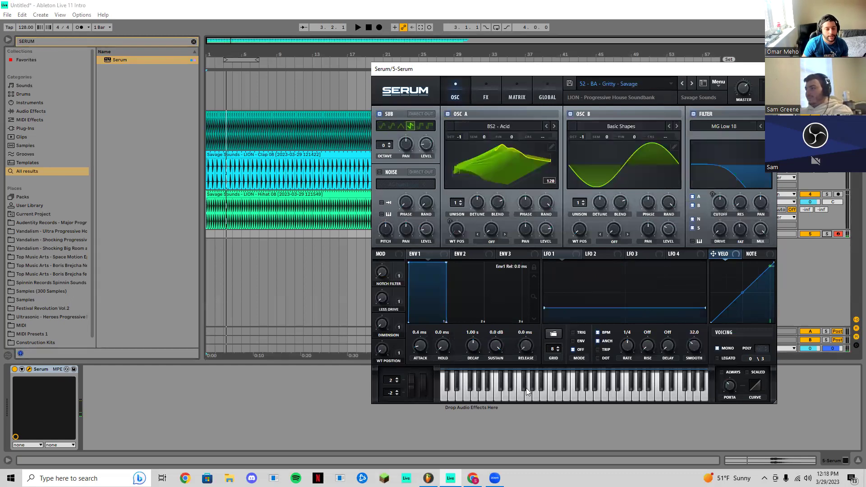
left_click(691, 84)
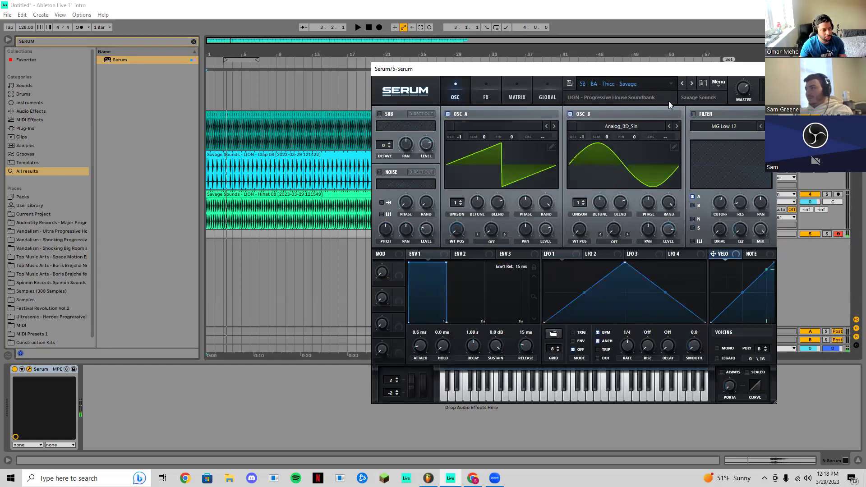
left_click(507, 399)
left_click(513, 397)
left_click(506, 398)
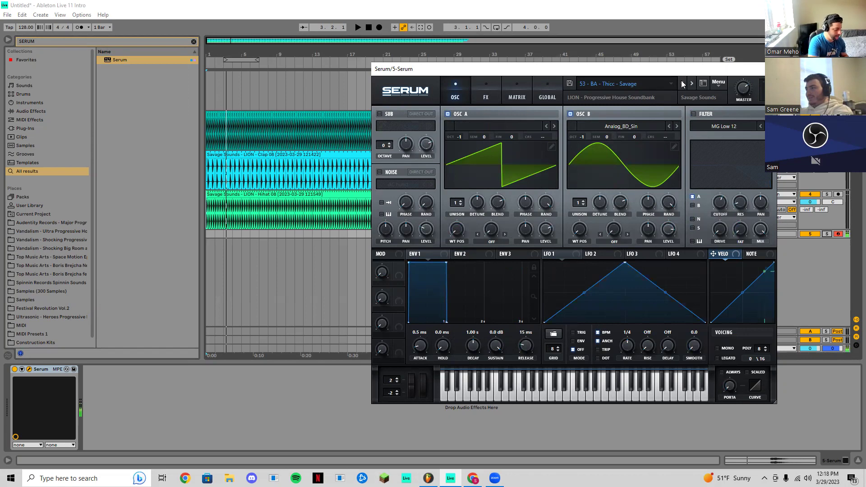
left_click(763, 70)
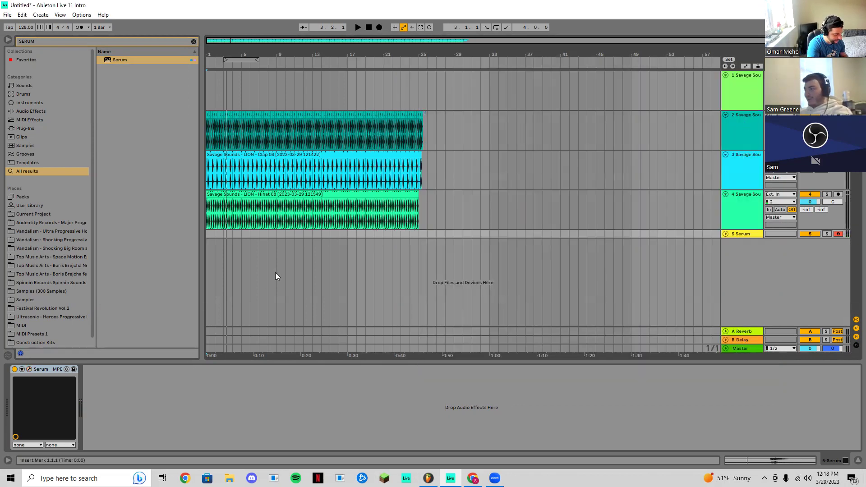
Insert an empty one-bar MIDI clip on the Serum track and move it to the start at bar 1
left_click(218, 233)
key("ctrl+shift+m")
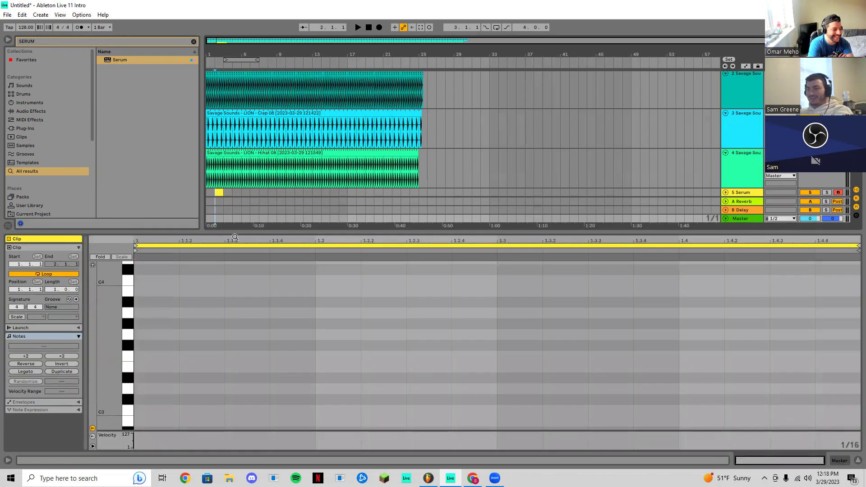
left_click(212, 193)
mouse_move(216, 173)
left_mouse_down()
mouse_move(414, 175)
mouse_move(218, 174)
left_mouse_up()
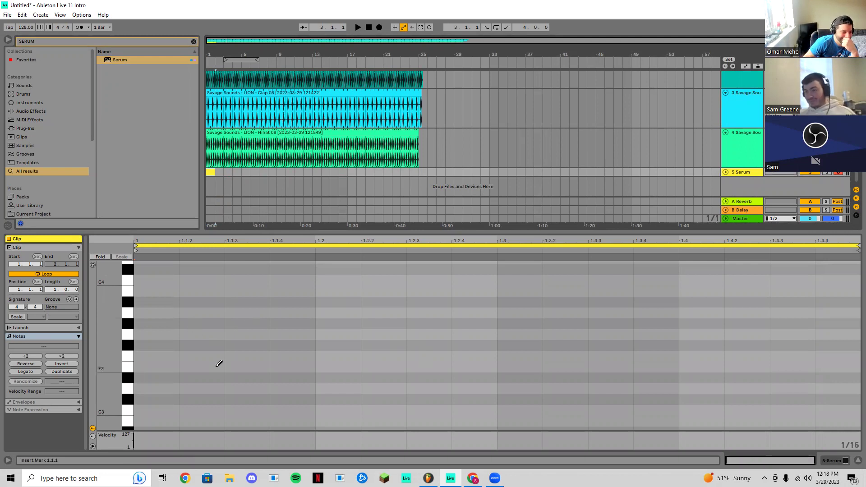
Toggle draw mode and enlarge the Serum track's height in the arrangement
key("b")
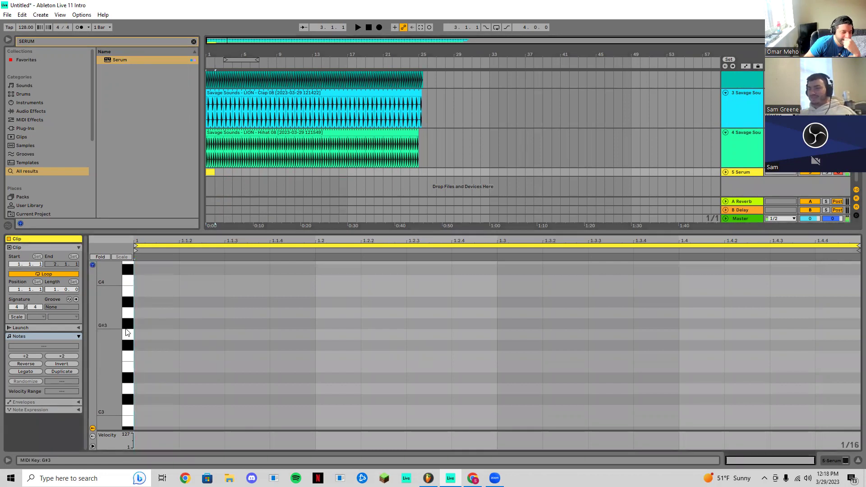
left_click(749, 176)
left_click_drag(749, 175, 749, 197)
scroll(313, 162, "down", 2)
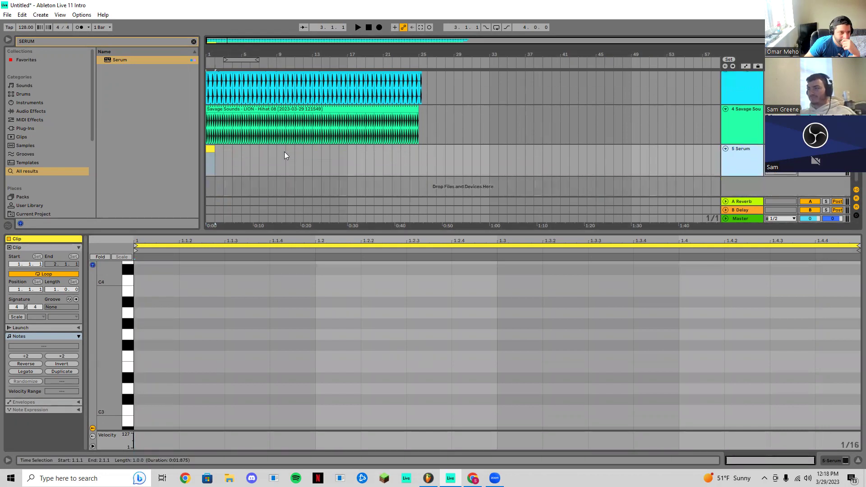
Extend the Serum clip to bar 25 and make its first four bars a separate non-looping clip
left_click_drag(215, 149, 415, 152)
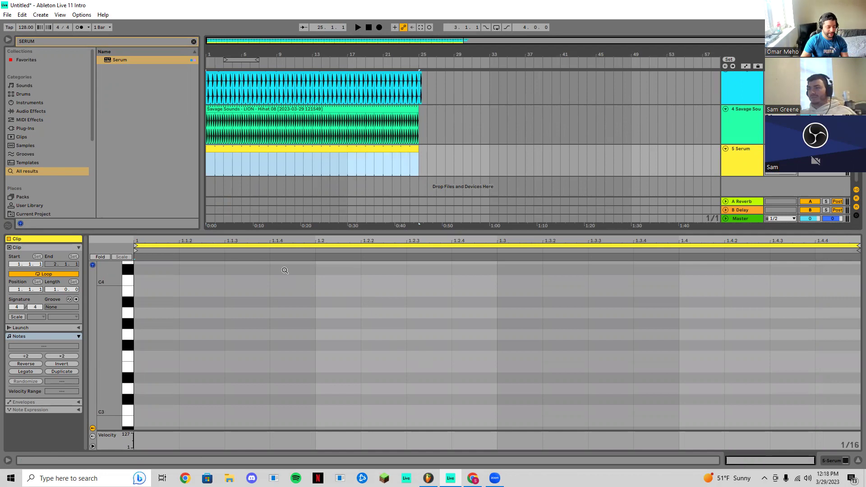
left_click(232, 166)
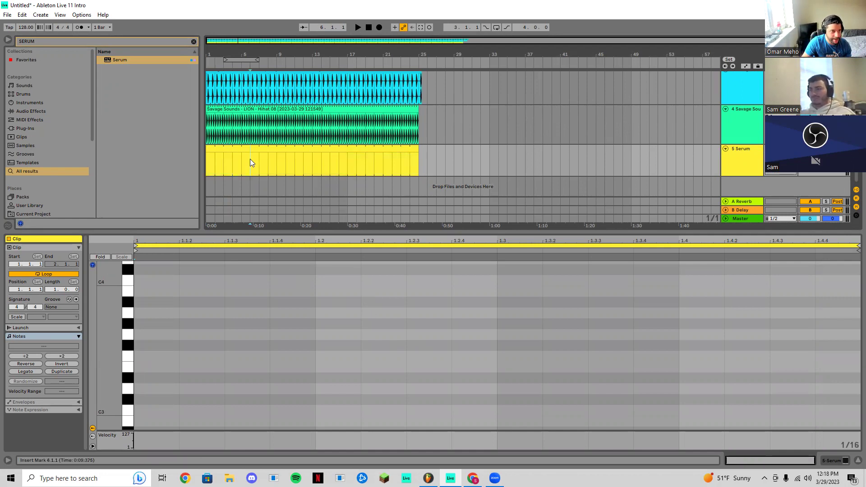
left_click_drag(243, 159, 196, 159)
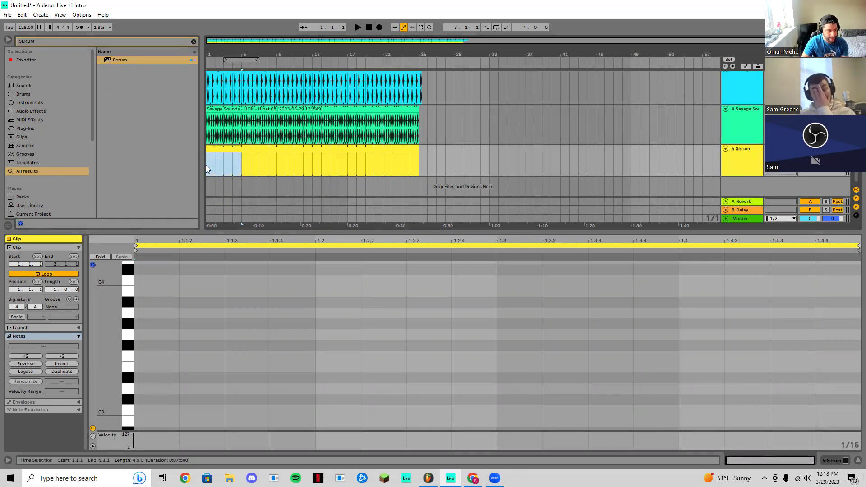
key("ctrl+e")
left_click(233, 148)
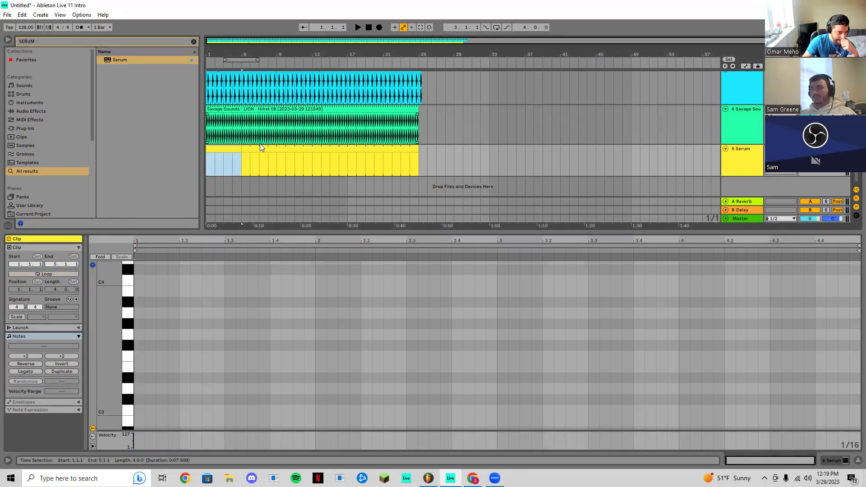
left_click(250, 146)
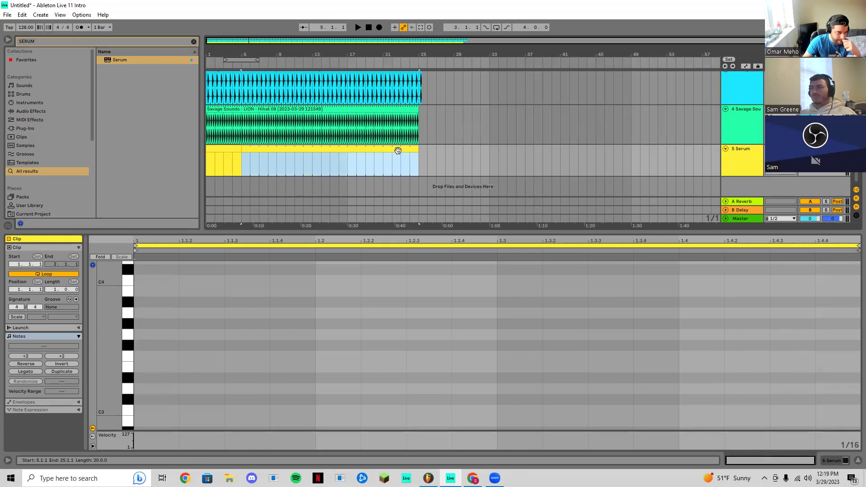
left_click(238, 151)
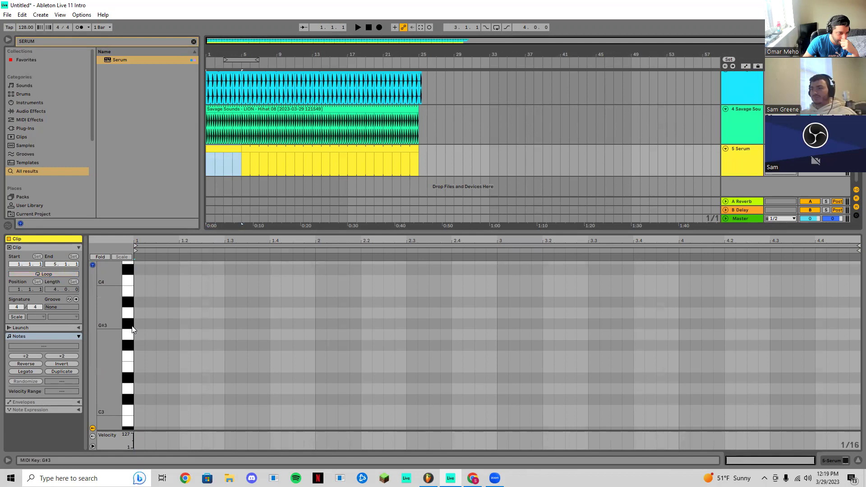
Audition piano-roll keys in several octaves and draw an A2 note two beats long at the start of the four-bar clip
left_click(127, 395)
scroll(127, 394, "down", 1)
scroll(128, 388, "up", 3)
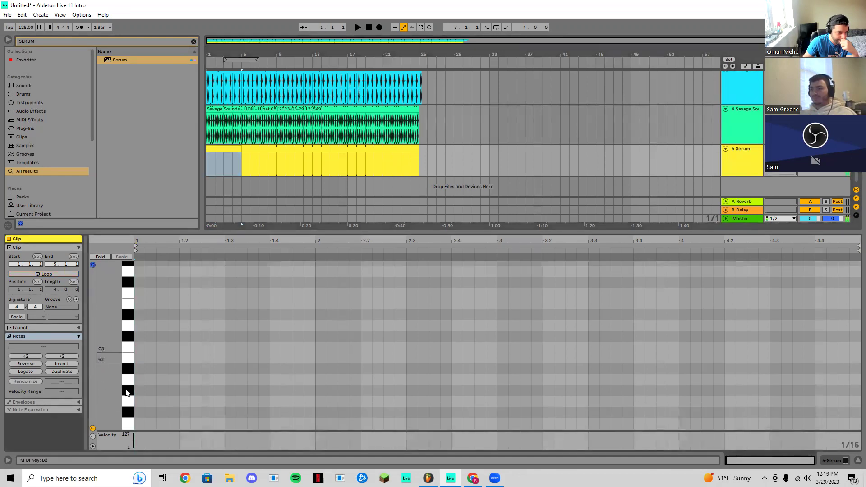
scroll(135, 331, "up", 2)
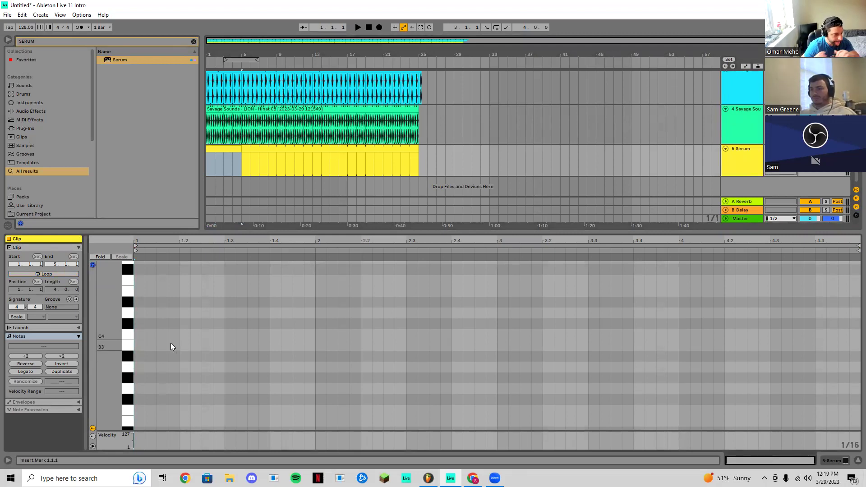
scroll(170, 345, "up", 1)
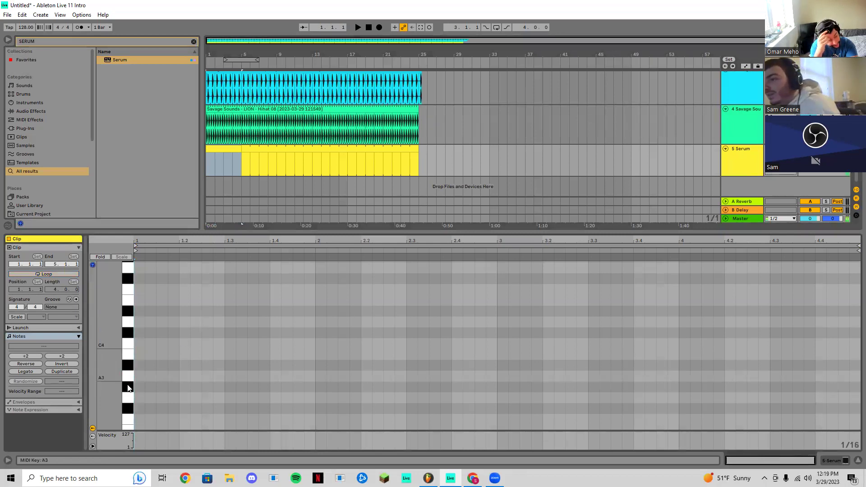
scroll(129, 387, "down", 8)
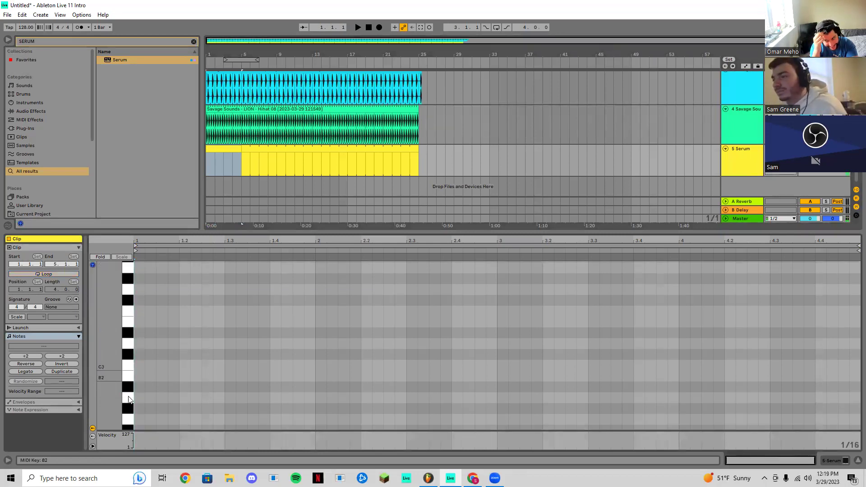
scroll(130, 399, "down", 12)
left_click(128, 362)
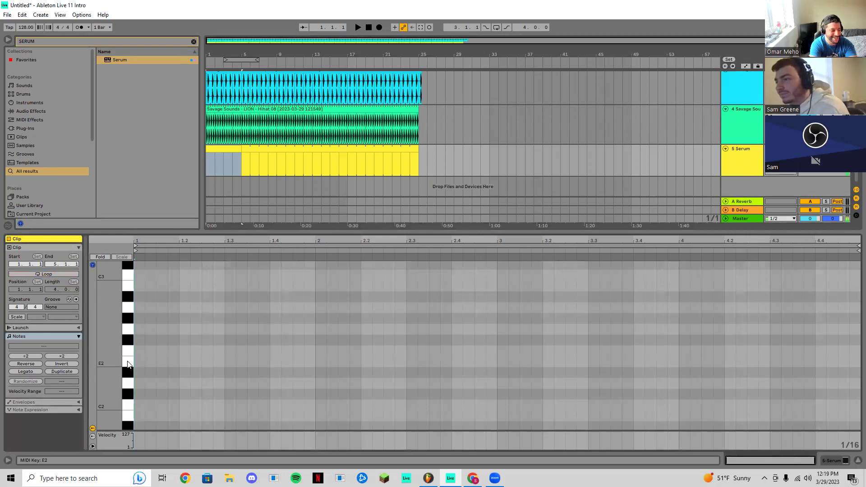
double_click(140, 308)
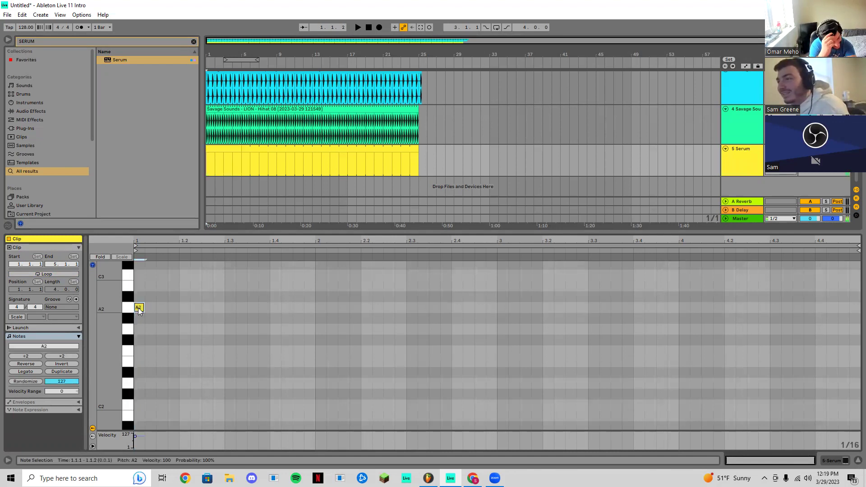
left_click_drag(145, 308, 228, 313)
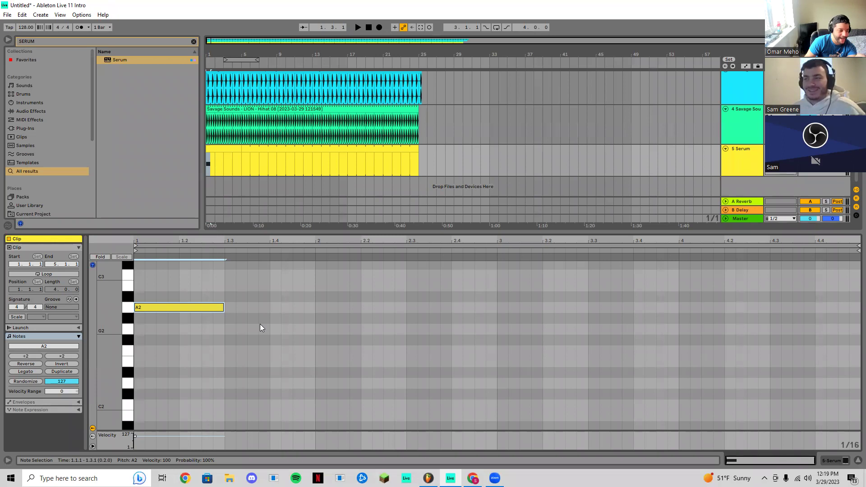
Try C Minor and C Major scale highlighting on the clip and switch the scale display back off
left_click(18, 317)
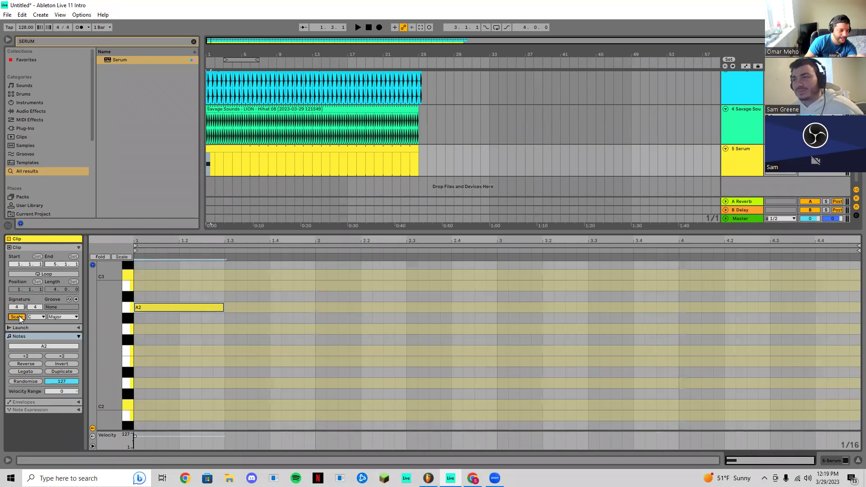
left_click(59, 317)
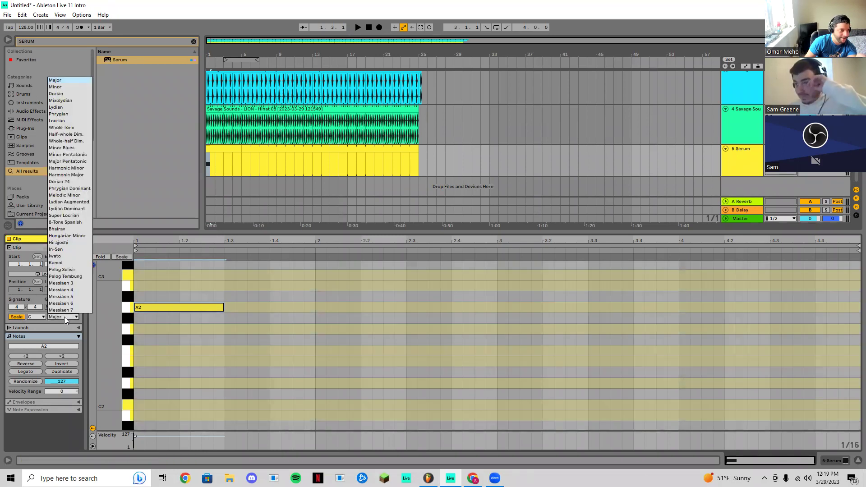
left_click(68, 86)
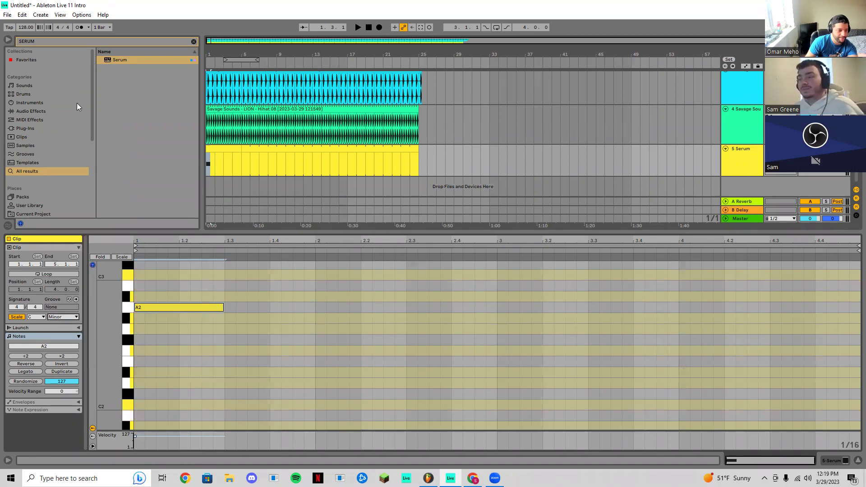
left_click(56, 316)
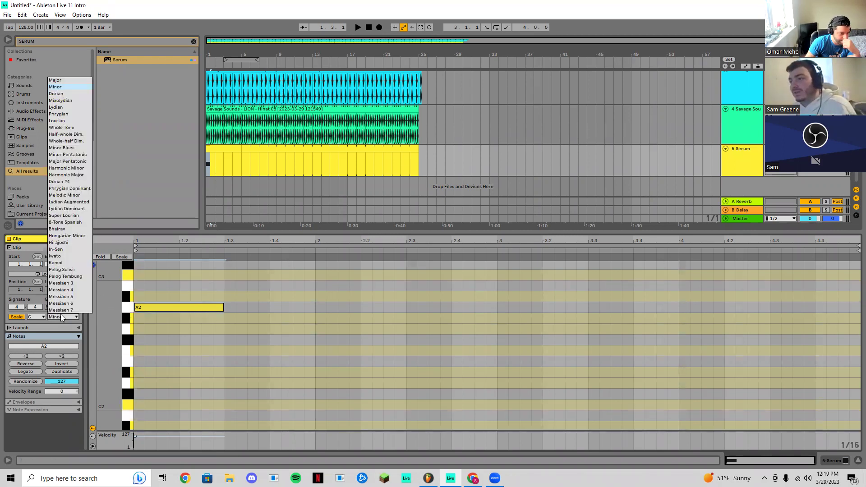
left_click(70, 81)
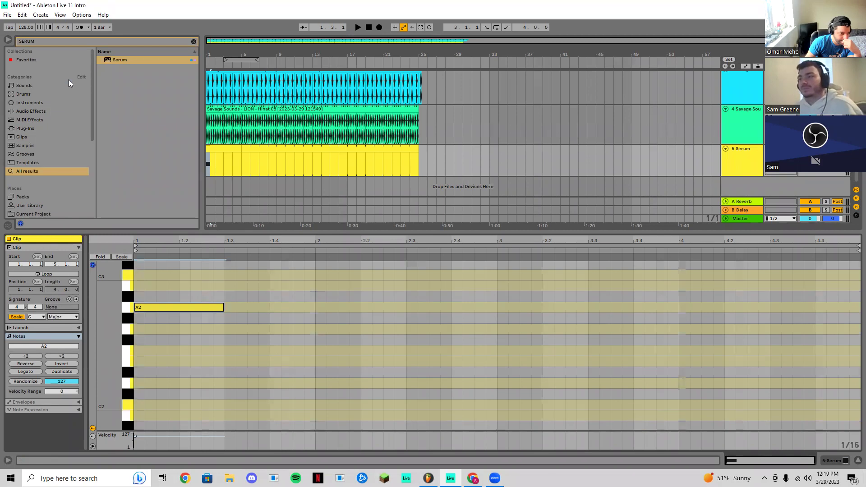
left_click(17, 317)
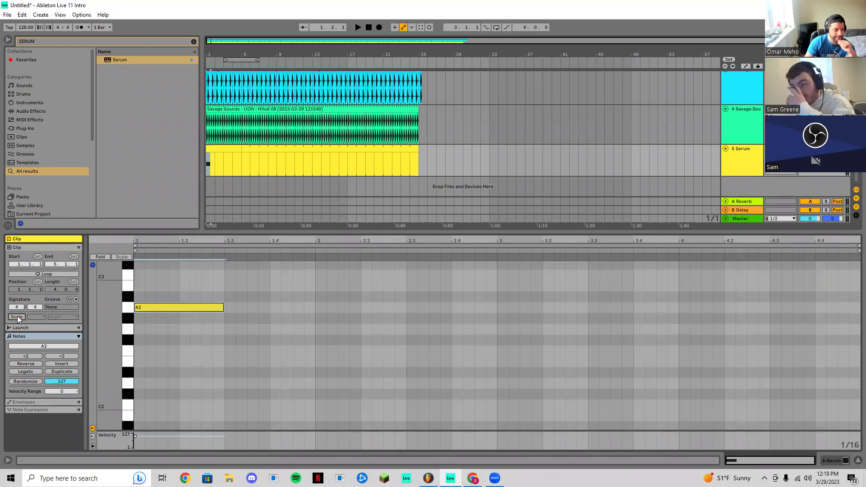
Lengthen the A2 note to one full bar and add a one-bar F2 note in bar 2
key("space")
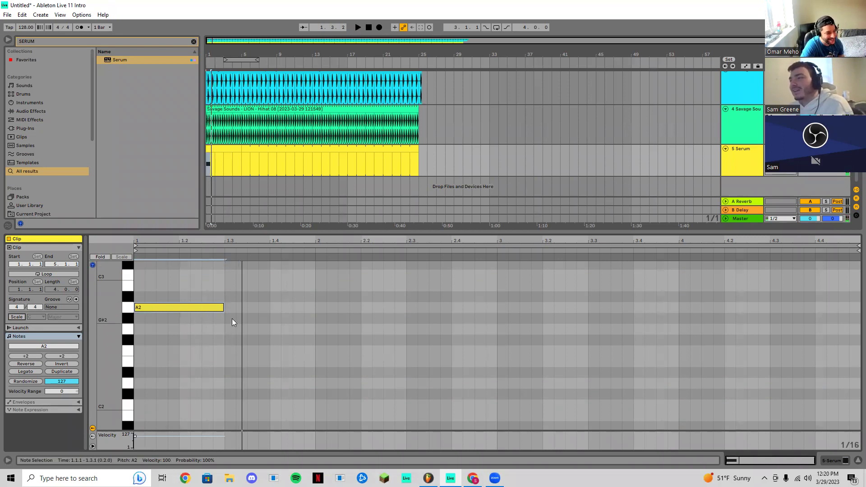
left_click_drag(223, 307, 316, 307)
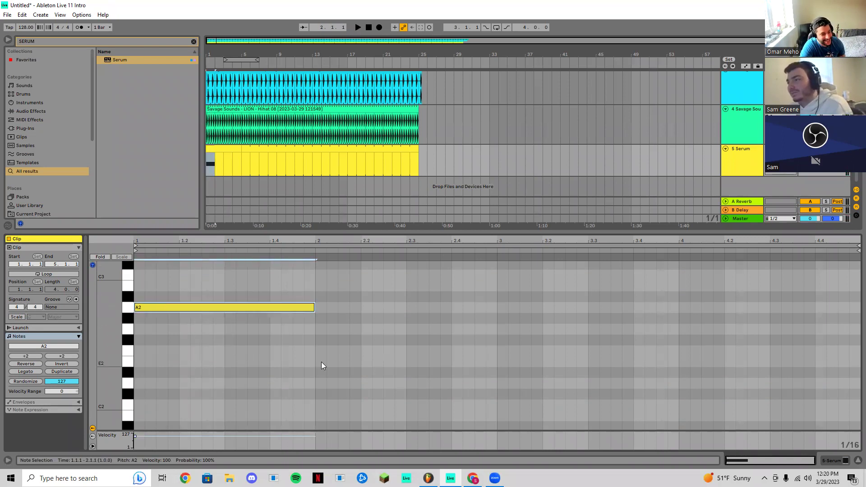
double_click(317, 350)
left_click_drag(326, 351, 494, 359)
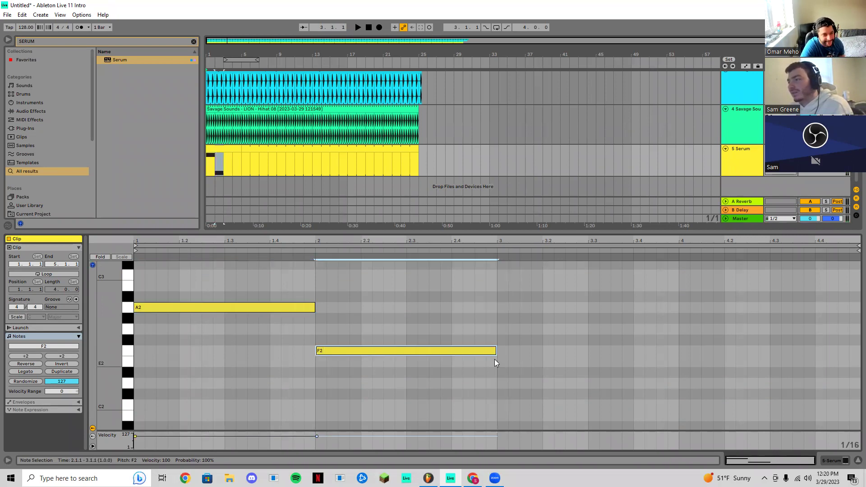
Add a one-bar G2 note in bar 3 and a B2 note from the start of bar 4 to 4.4.4, playing back the pattern
double_click(498, 327)
left_click_drag(506, 328, 678, 329)
key("space")
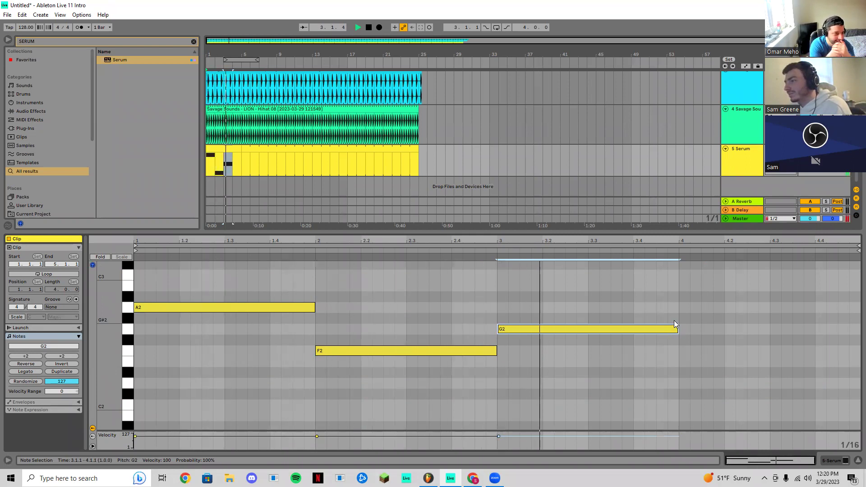
double_click(682, 286)
key("space")
left_click_drag(689, 286, 848, 296)
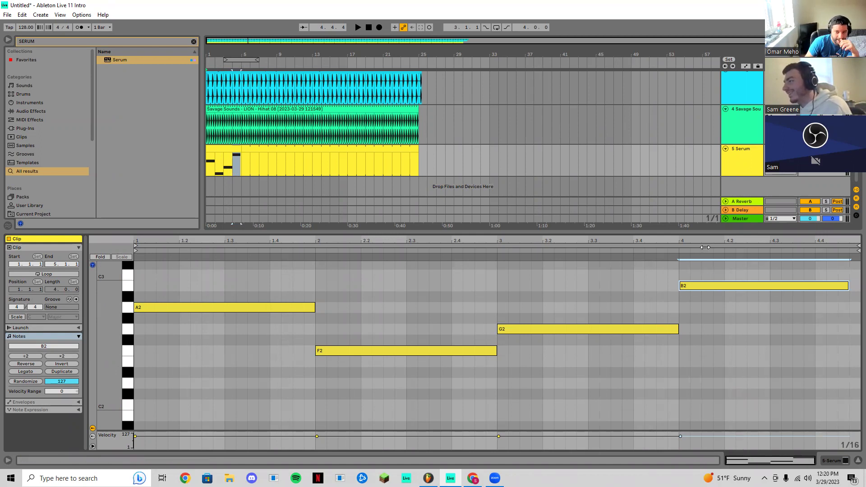
left_click(714, 289)
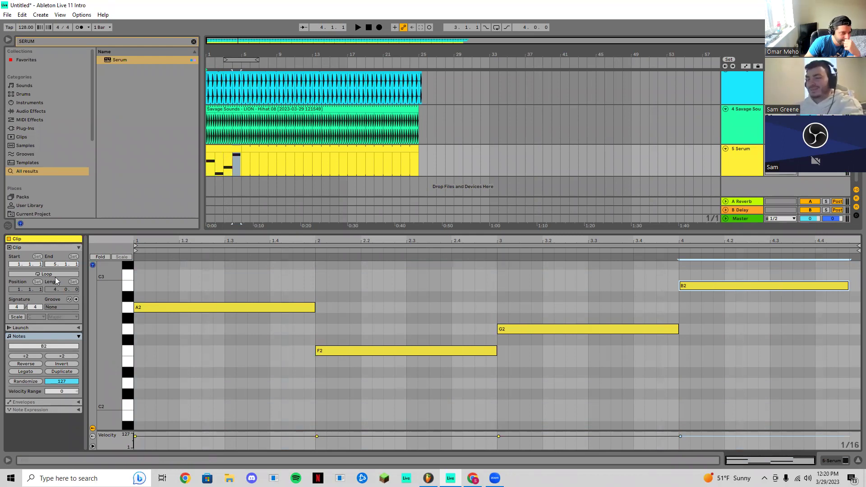
Extend the first Serum clip to bar 9 and lengthen its B2 note to fill bar 4, controlling playback
left_click(321, 149)
left_click_drag(241, 148, 274, 151)
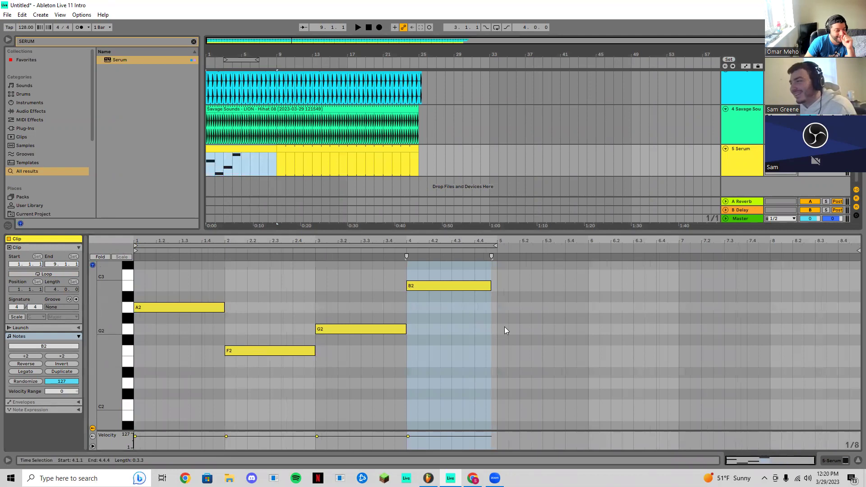
left_click(491, 286)
left_click_drag(493, 286, 497, 285)
key("space")
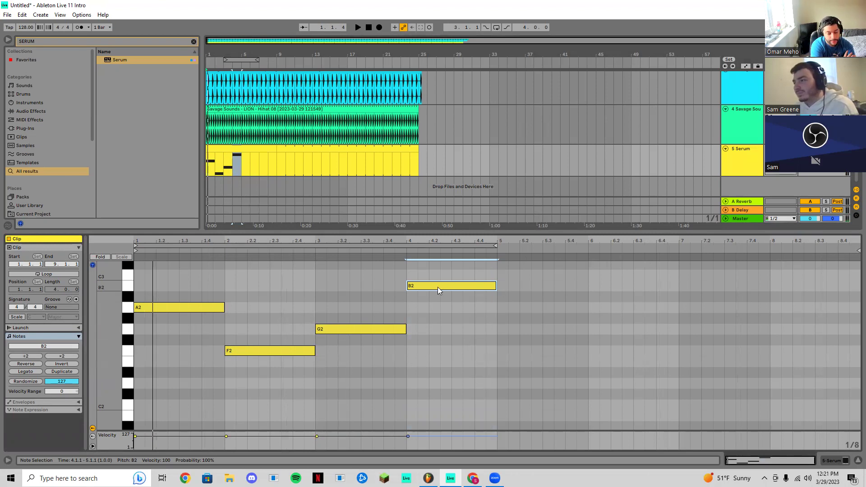
Lower the bar 4 note to A2, raise the bar 1 note to B2 and listen to the pattern
left_click_drag(436, 287, 462, 305)
key("space")
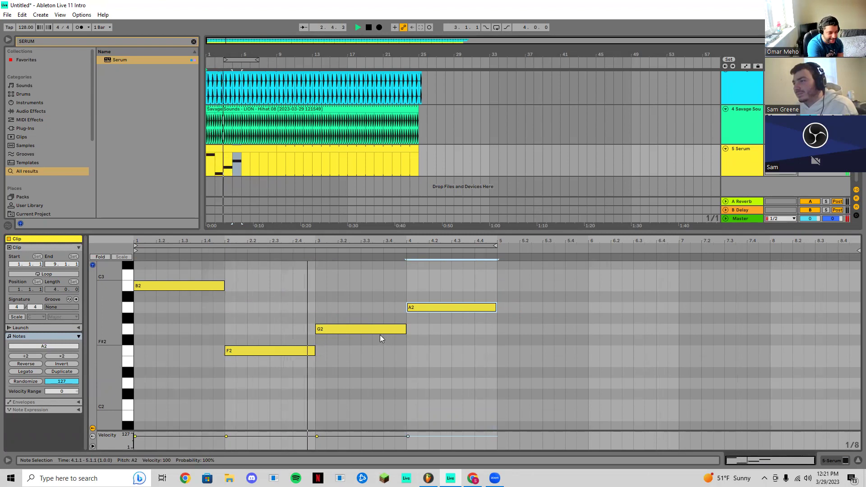
key("space")
Move the A2 note to bar 2, F2 to bar 3 and G2 to bar 4, and play the new order
left_click_drag(424, 309, 242, 309)
left_click_drag(361, 331, 430, 328)
left_click_drag(291, 352, 368, 356)
key("space")
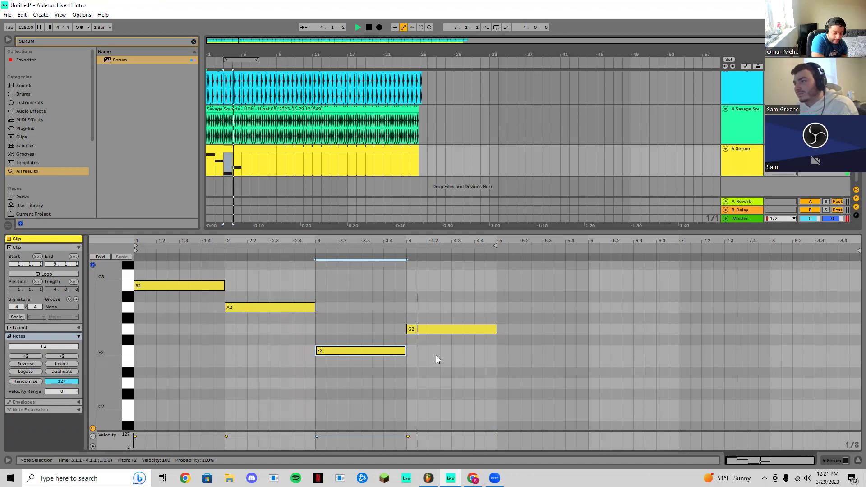
key("space")
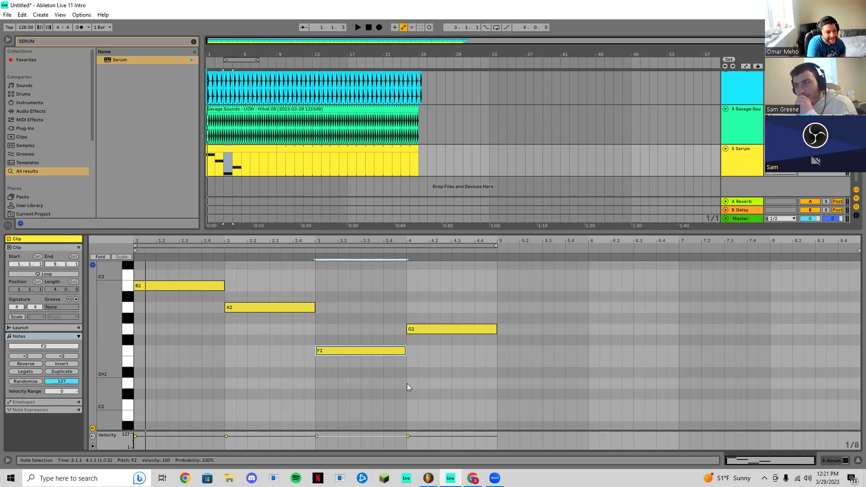
Duplicate all four bass notes into bars 5 to 8 and hide the clip's note editor
scroll(410, 386, "up", 1)
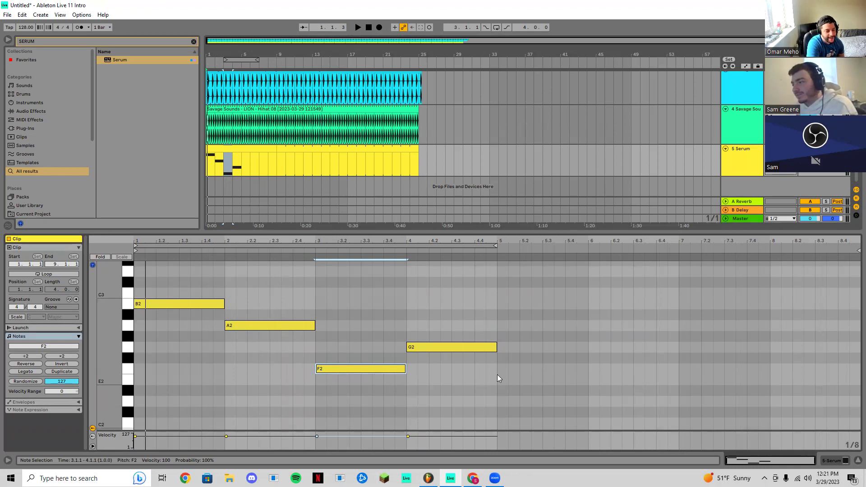
left_click_drag(415, 376, 116, 281)
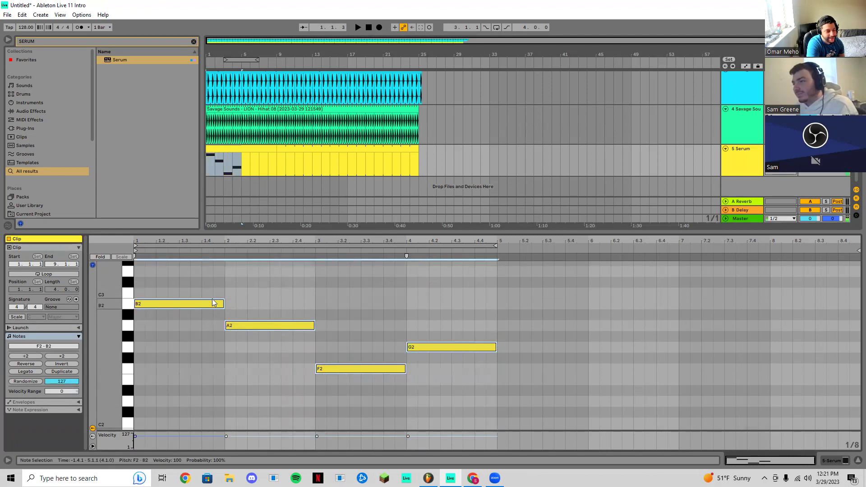
key("ctrl+d")
left_click_drag(525, 305, 503, 306)
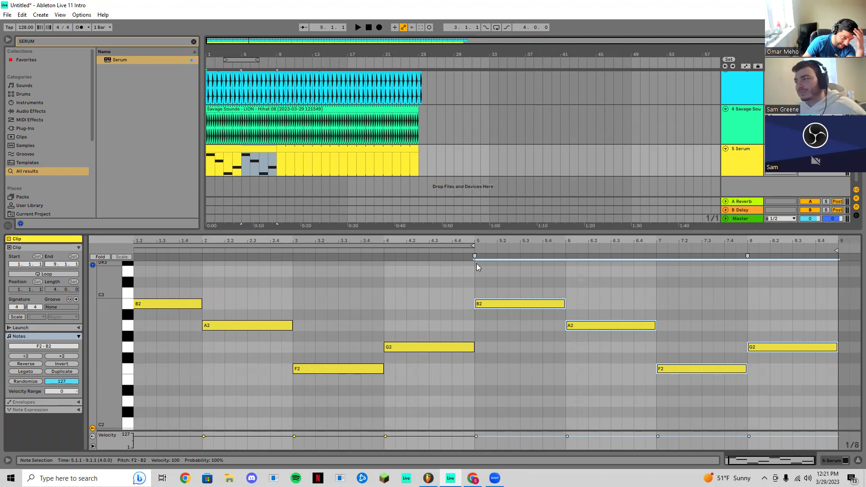
double_click(370, 232)
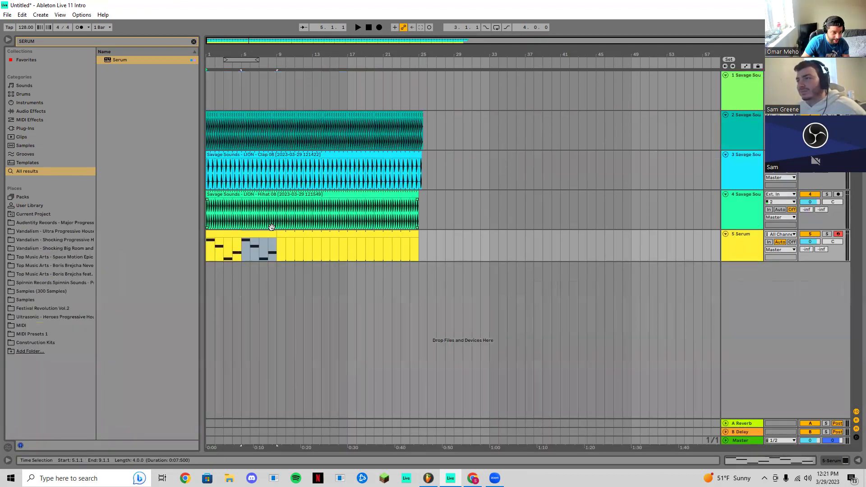
left_click(273, 244)
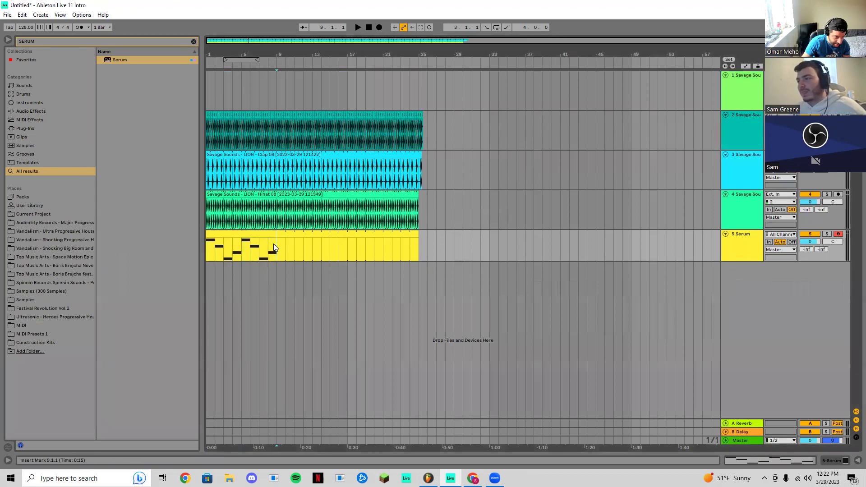
Duplicate the eight-bar Serum bass clip twice so the bass line reaches bar 25
left_click_drag(273, 244, 186, 240)
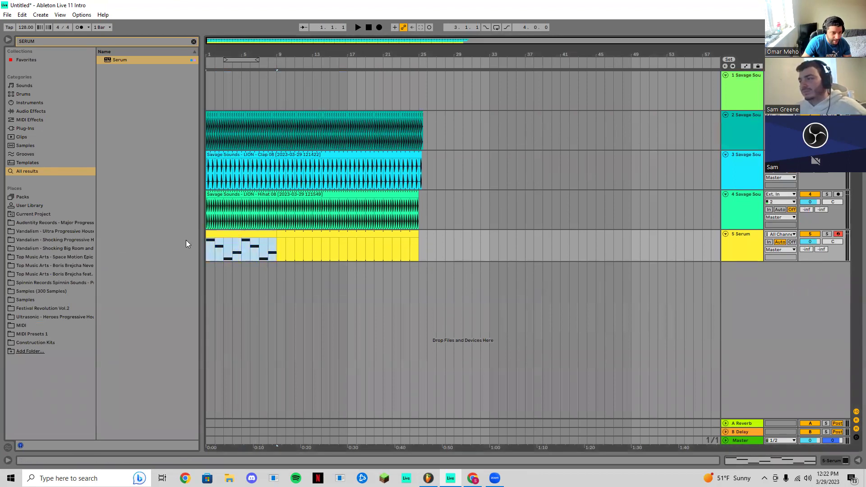
key("ctrl+d")
key("ctrl+d")
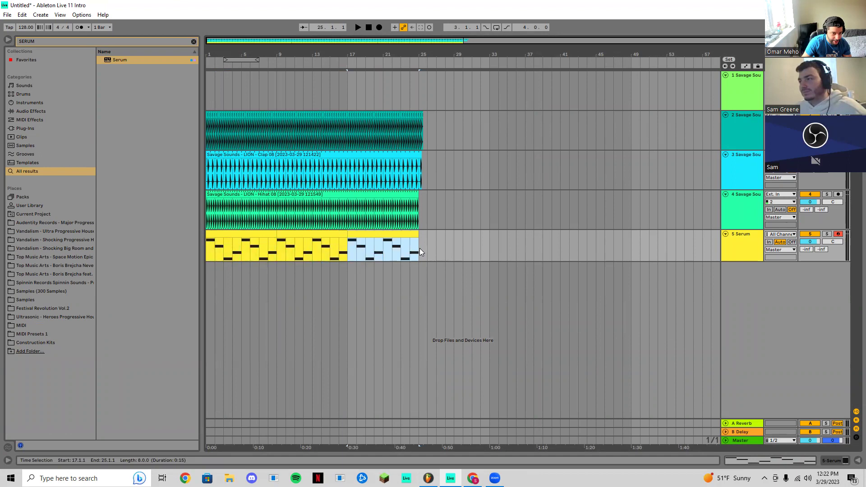
Duplicate the 24-bar section of the kick, clap, hi-hat and Serum tracks four times, extending the arrangement to bar 121
left_click_drag(419, 248, 199, 139)
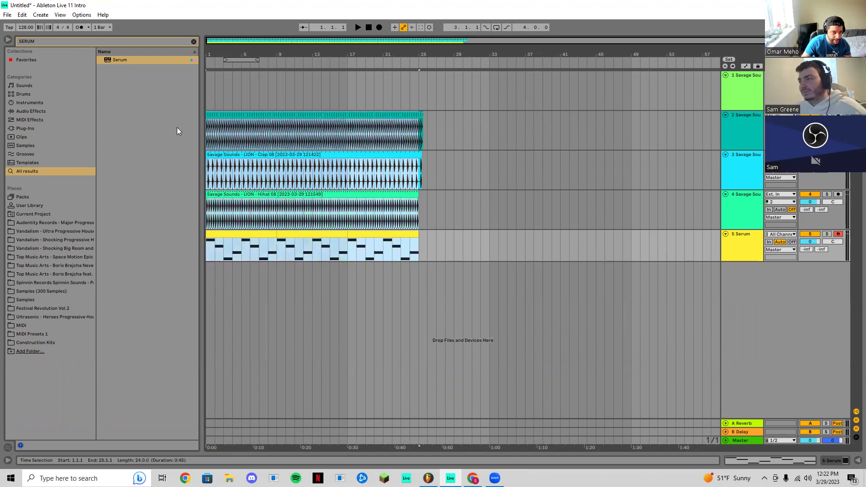
key("ctrl+d")
key("ctrl+d")
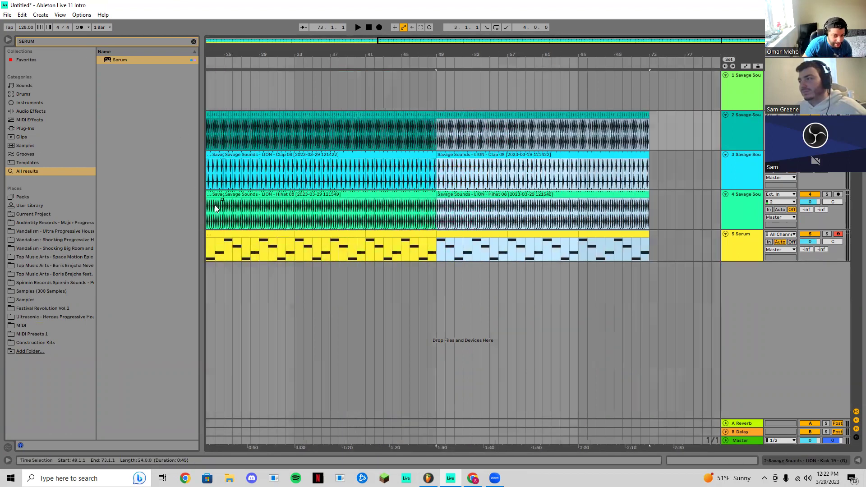
key("ctrl+d")
key("ctrl+d")
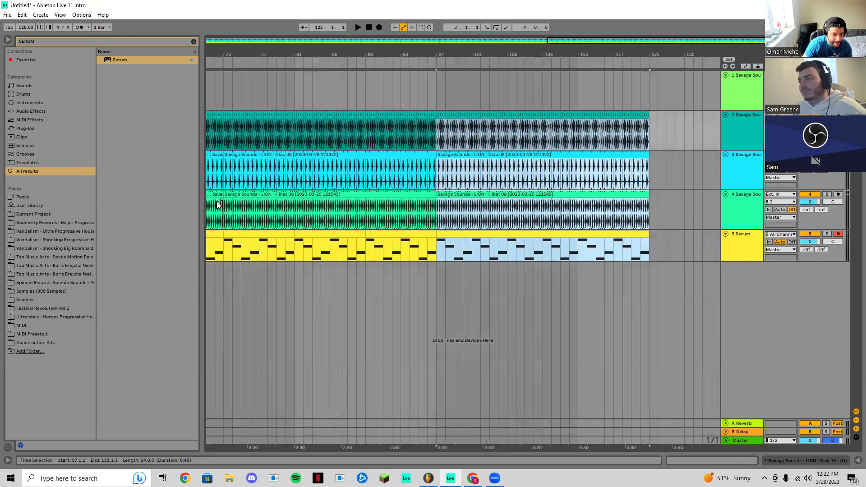
scroll(296, 195, "down", 3)
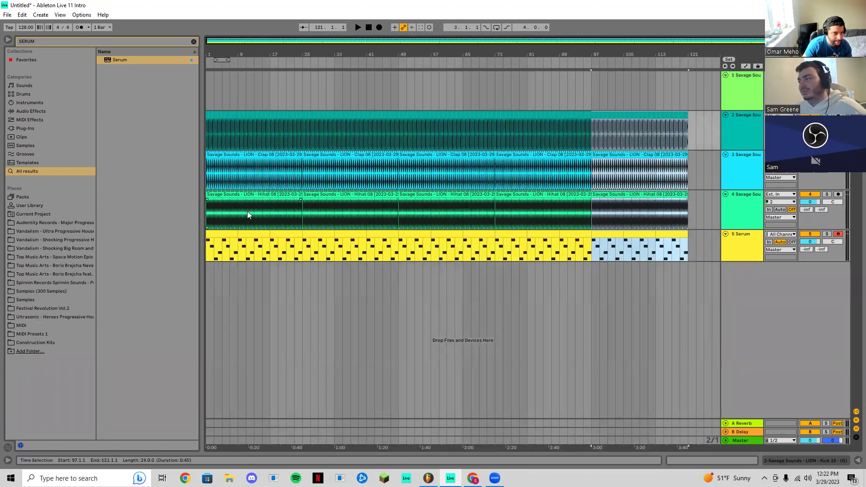
left_click(217, 269)
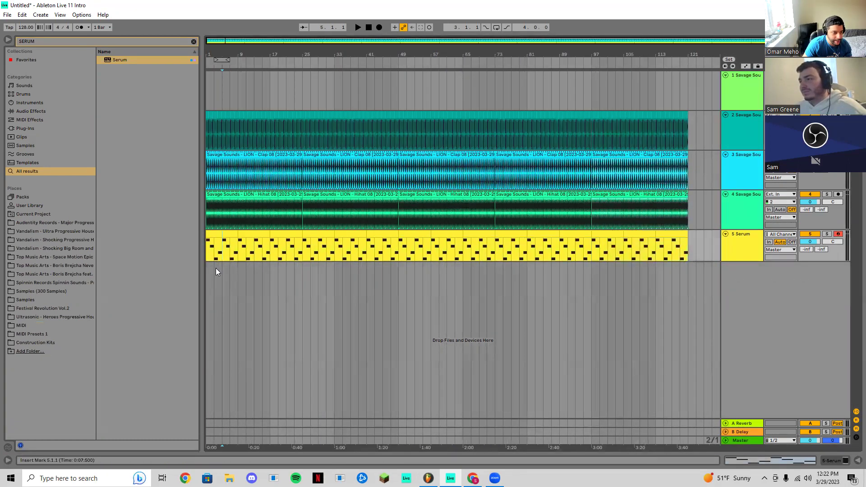
scroll(221, 262, "up", 5)
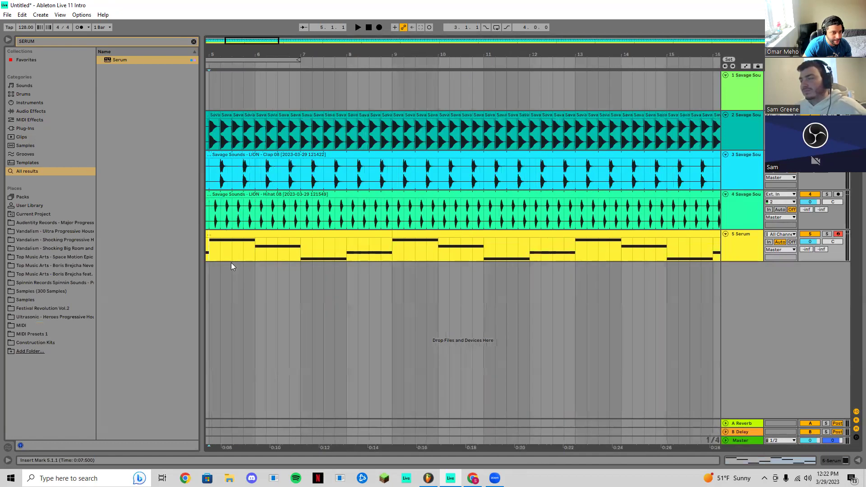
scroll(230, 266, "down", 3)
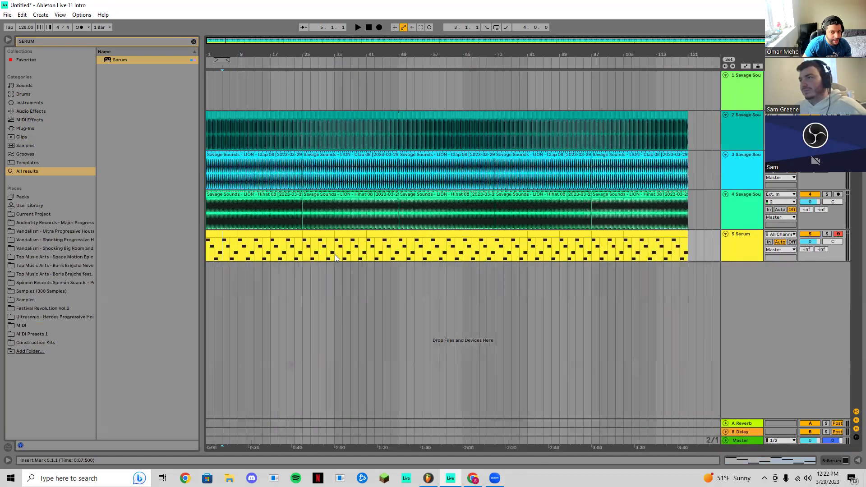
Inspect the Serum track's bass patch, close it and briefly play the arrangement from bar 1
double_click(753, 240)
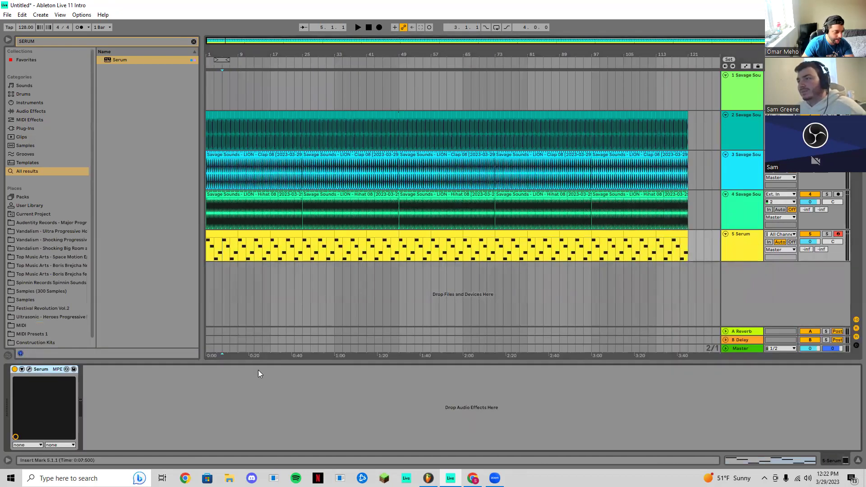
left_click(29, 370)
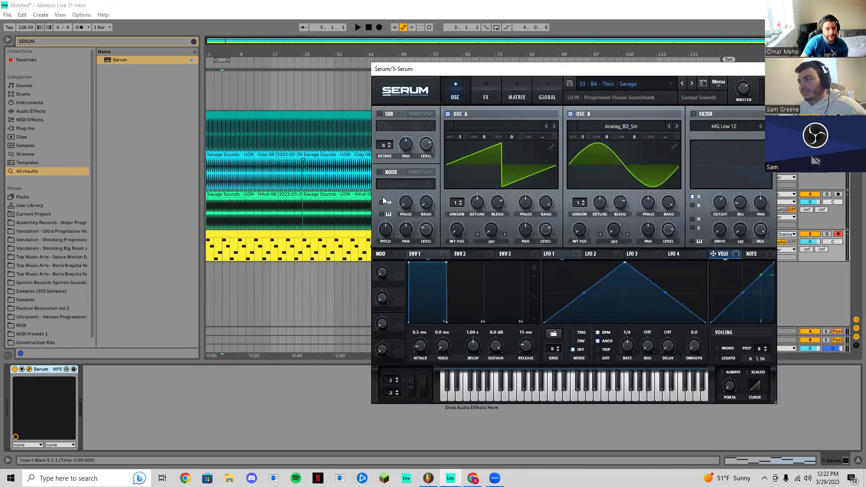
left_click(768, 69)
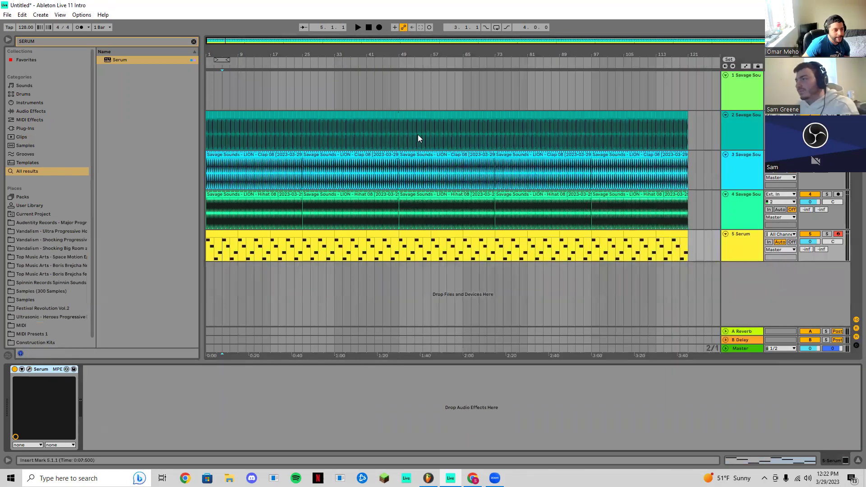
left_click(207, 86)
key("space")
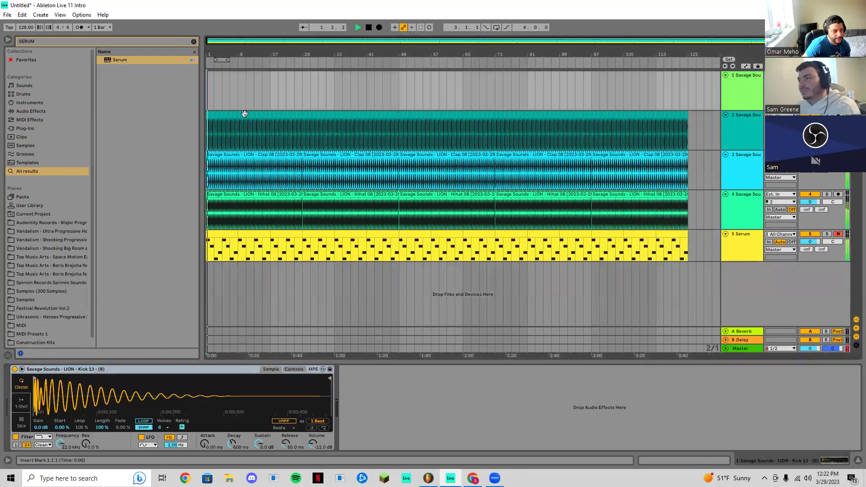
left_click(741, 250)
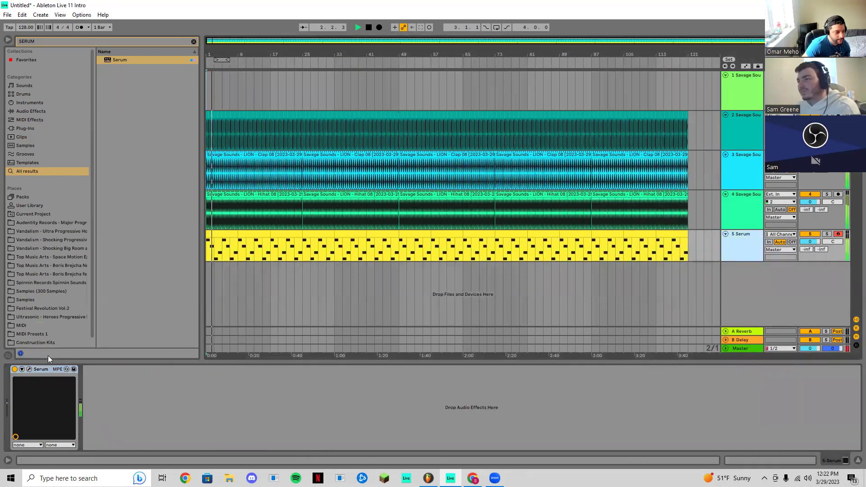
key("space")
Enable Serum's sub oscillator at octave -1 and the AC hum1 noise oscillator, adjusting the noise level during playback
left_click(29, 369)
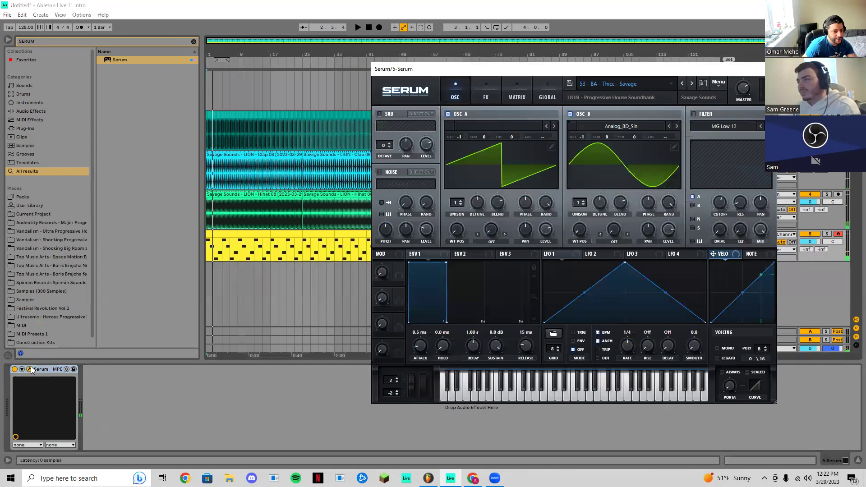
left_click(380, 114)
mouse_move(381, 144)
left_mouse_down()
mouse_move(385, 150)
mouse_move(384, 136)
left_mouse_up()
key("space")
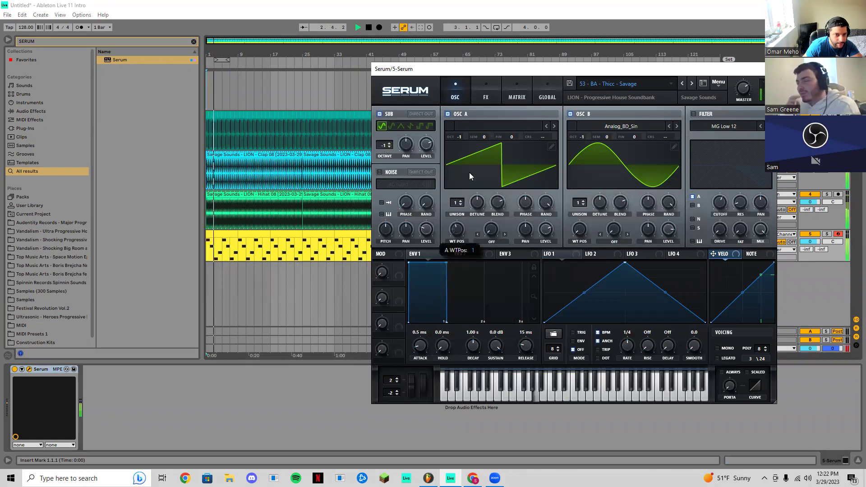
left_click(380, 171)
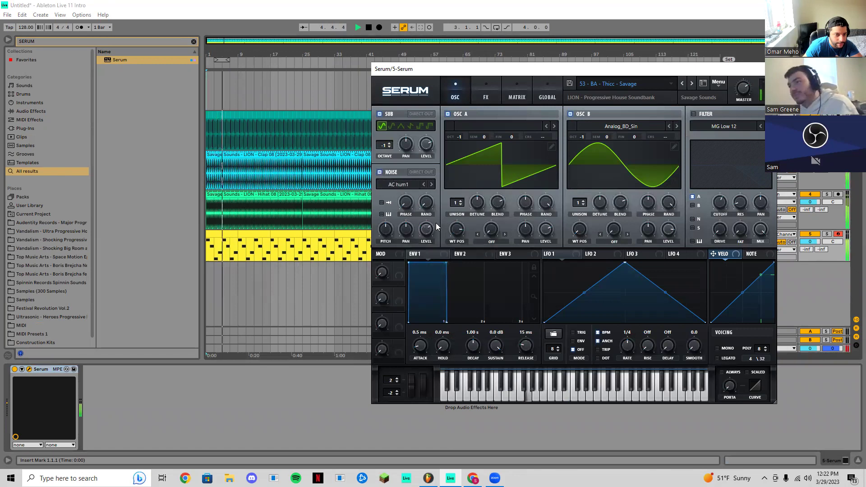
left_click_drag(427, 229, 426, 217)
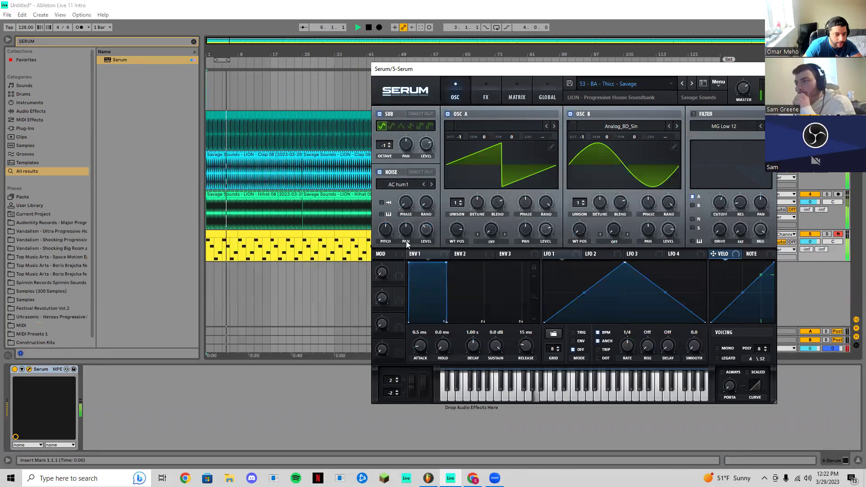
Enable Chorus and Delay in Serum's effects, trying Hyper/Dimension but leaving it off, and close the plug-in
left_click(485, 92)
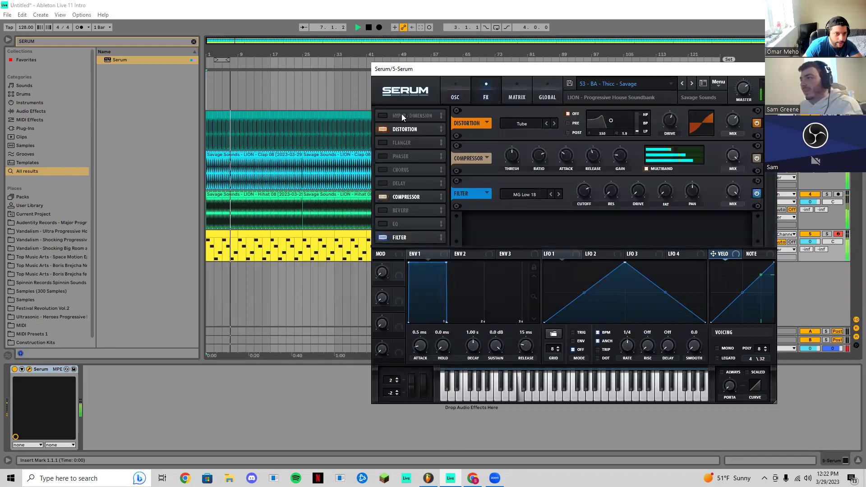
left_click(383, 115)
left_click(383, 170)
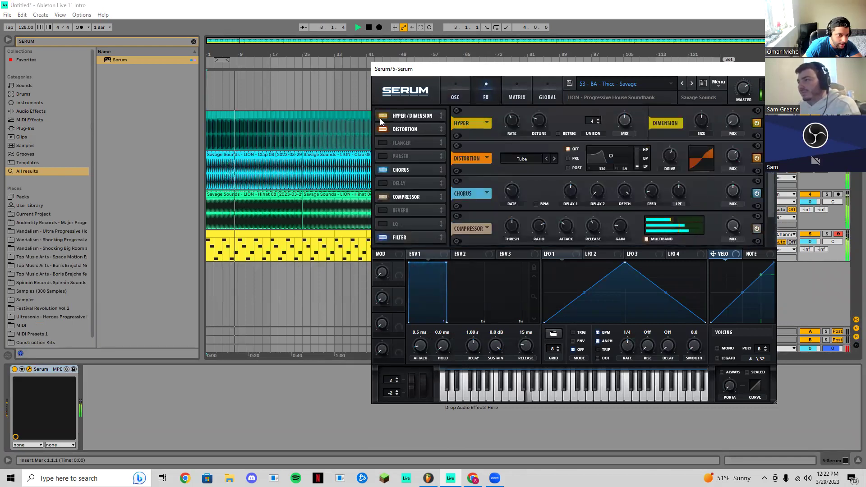
left_click(382, 115)
left_click(383, 183)
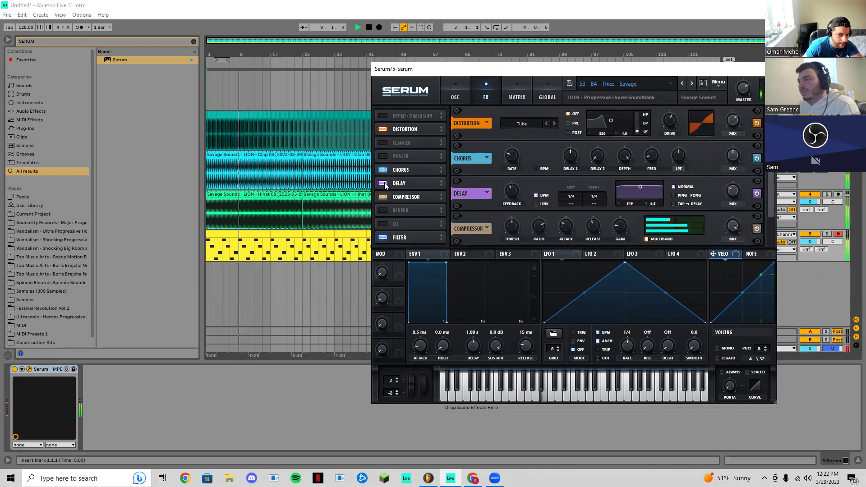
left_click(383, 183)
left_click(382, 183)
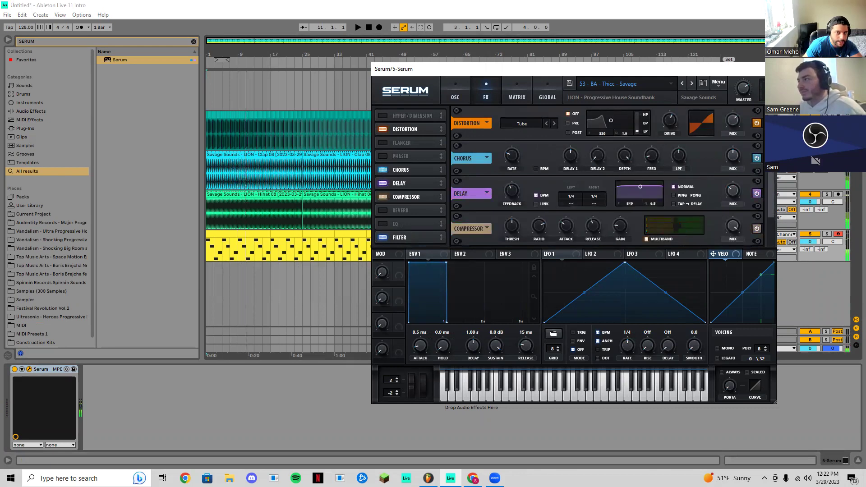
left_click(768, 69)
Find Auto Pan among the audio effects by searching AUTO and add it to the Serum track
left_click(84, 41)
left_click(41, 111)
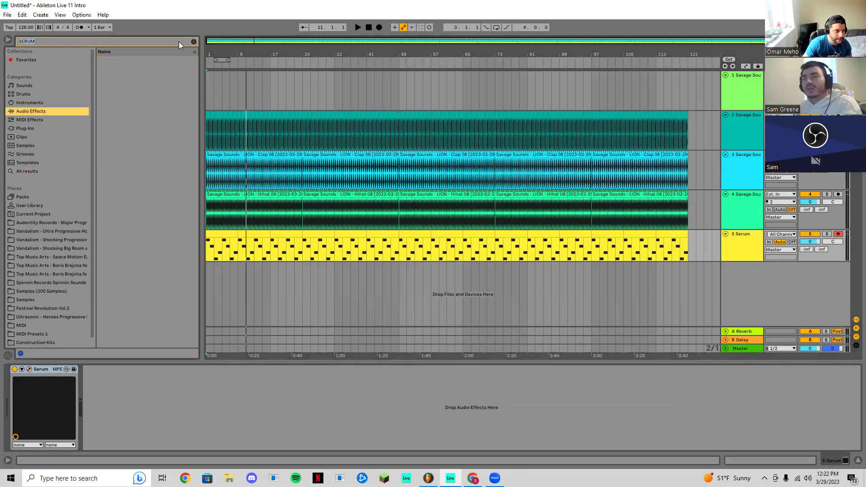
left_click(192, 41)
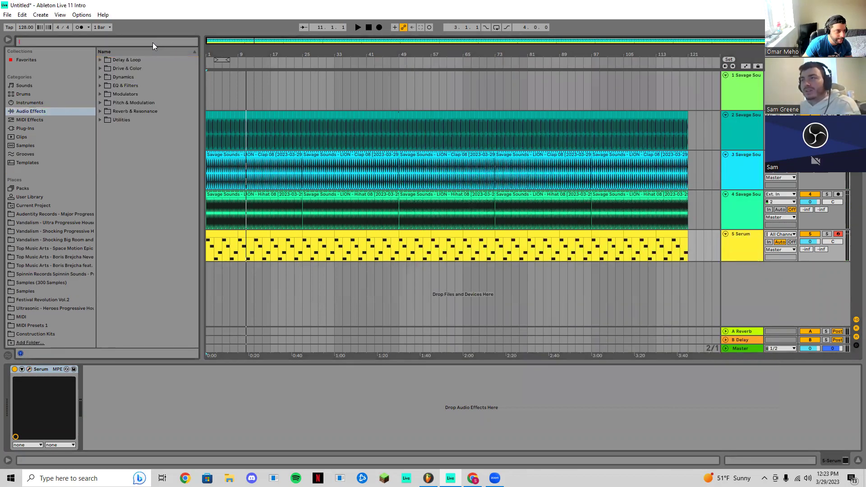
type("AUTO")
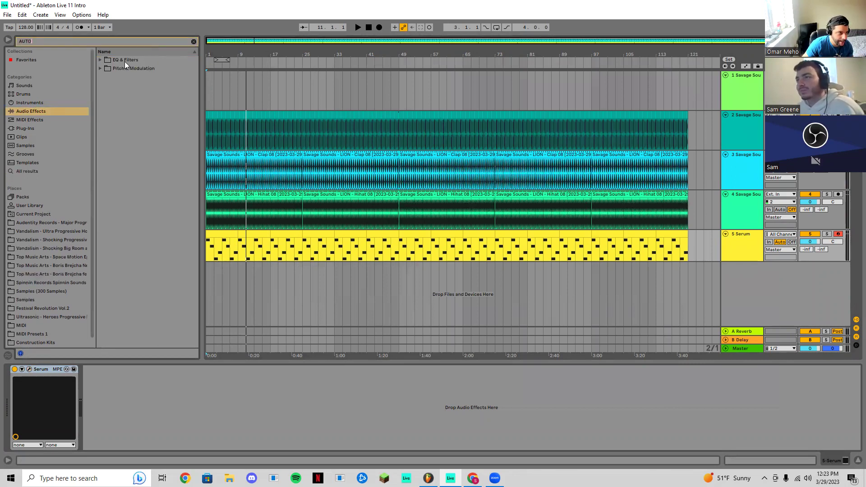
left_click(100, 68)
left_click(106, 77)
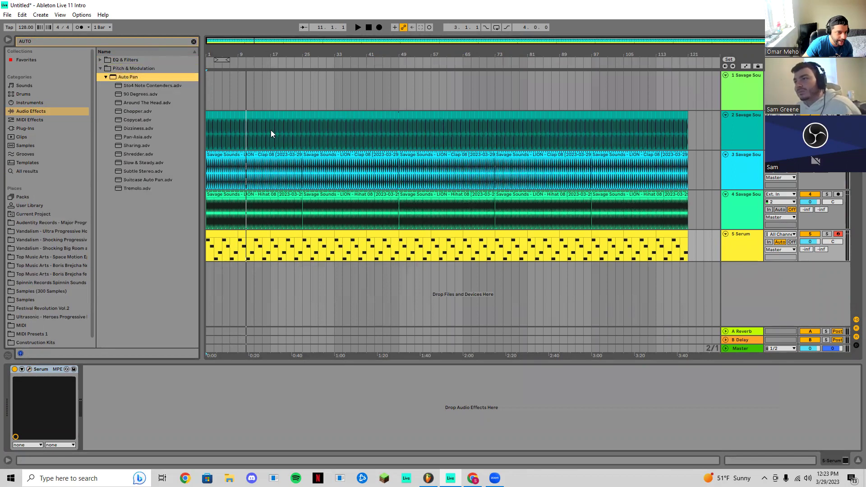
left_click_drag(131, 77, 262, 255)
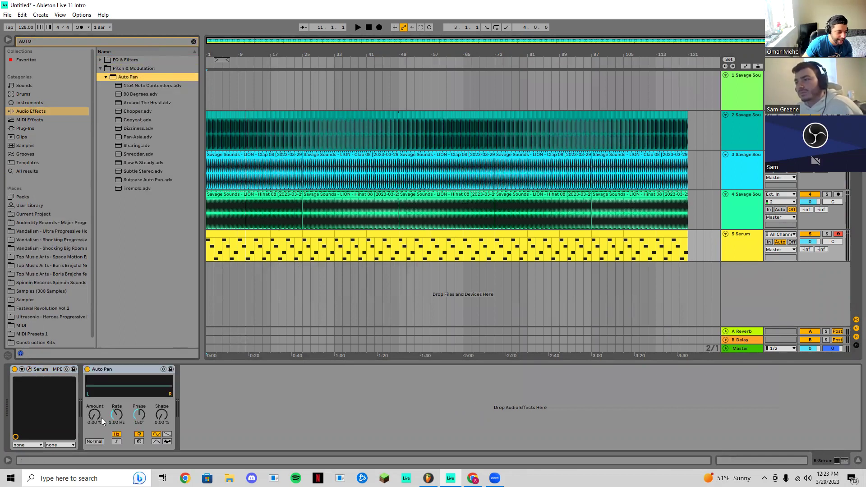
Set Auto Pan to 100% amount, a tempo-synced 1/16 rate, 360° phase and a triangle waveform, listening to the result
left_click(116, 441)
left_click_drag(142, 415, 142, 388)
key("space")
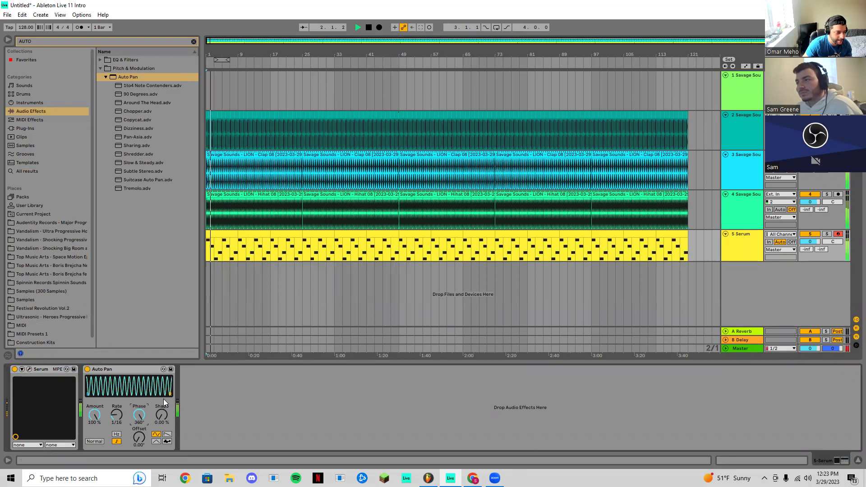
key("space")
left_click(156, 441)
key("space")
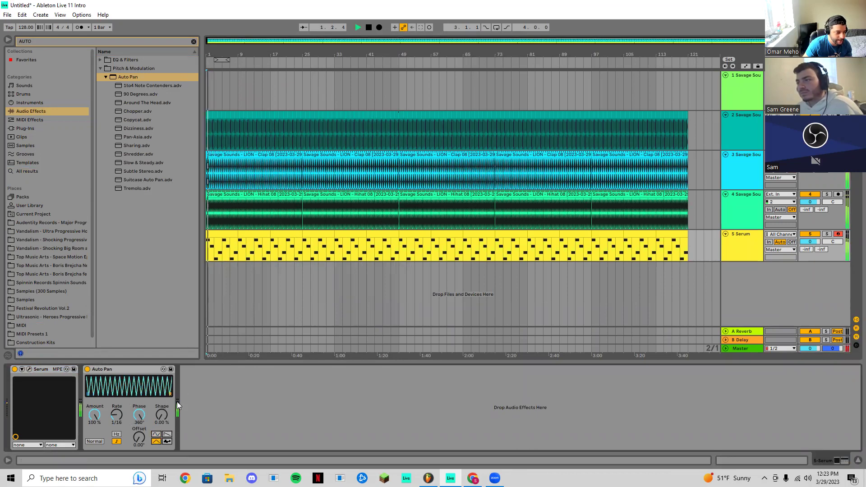
Find the Scale MIDI effect by searching SCA in all results, add it before Serum and listen to the track
left_click(81, 42)
type("AX")
type("SCA")
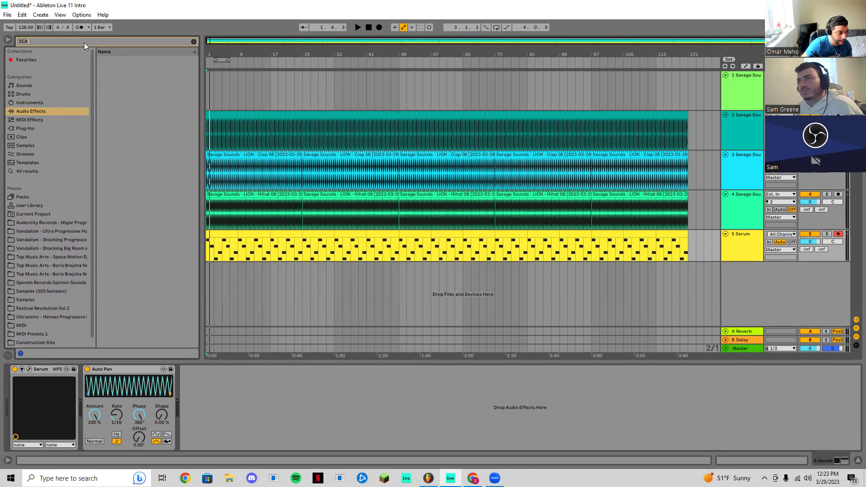
left_click(50, 171)
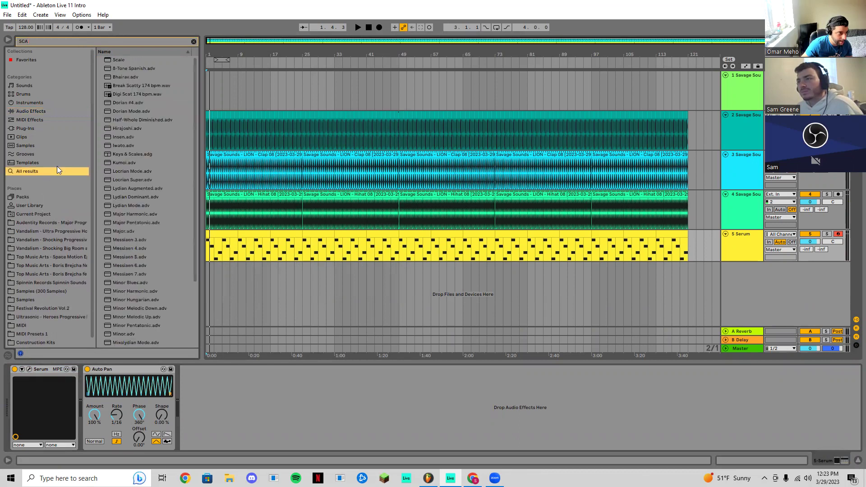
double_click(115, 59)
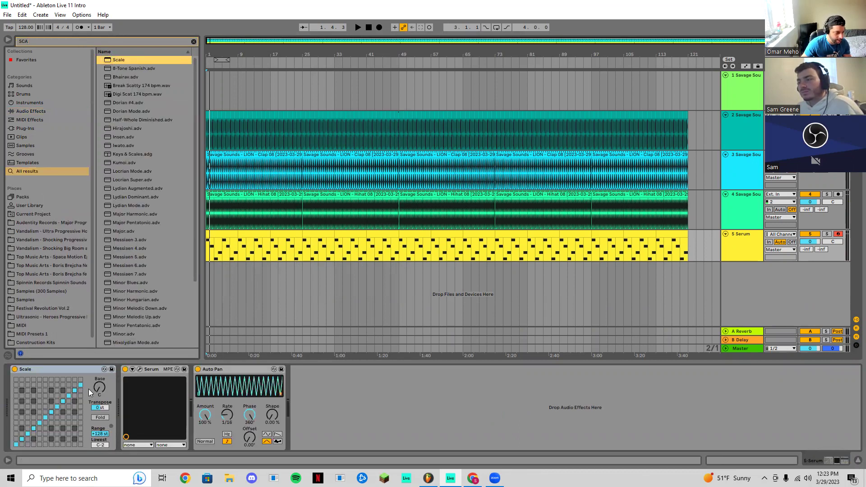
key("space")
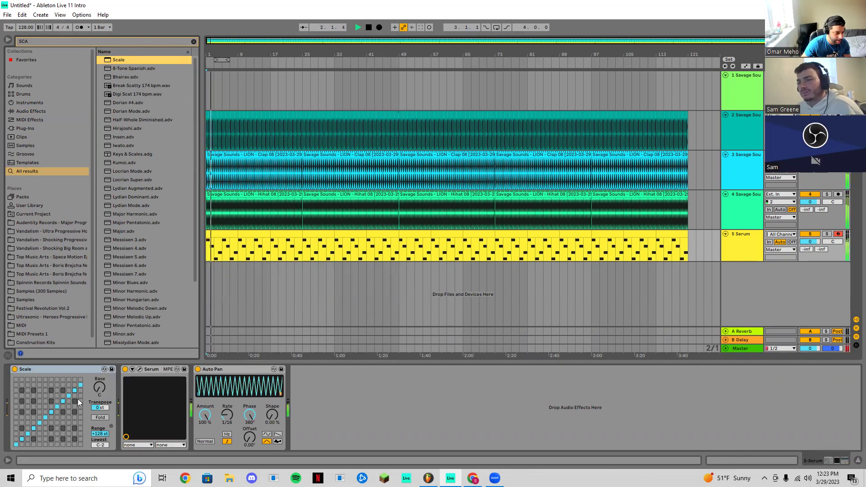
key("space")
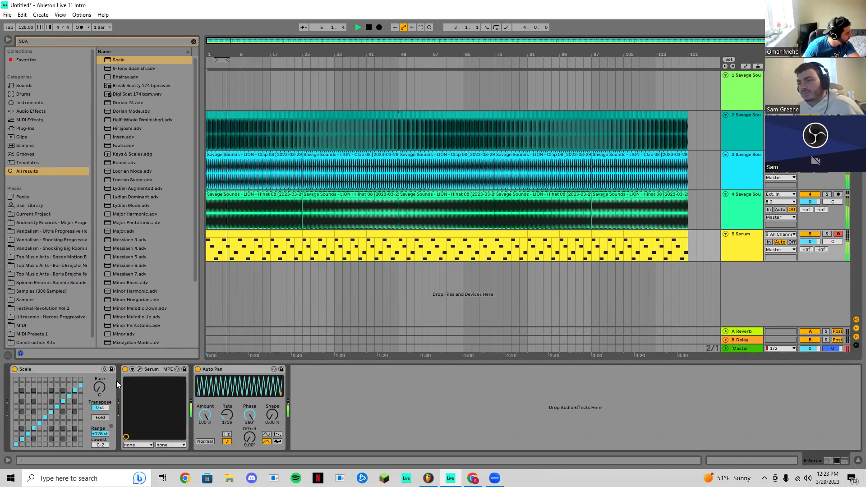
key("space")
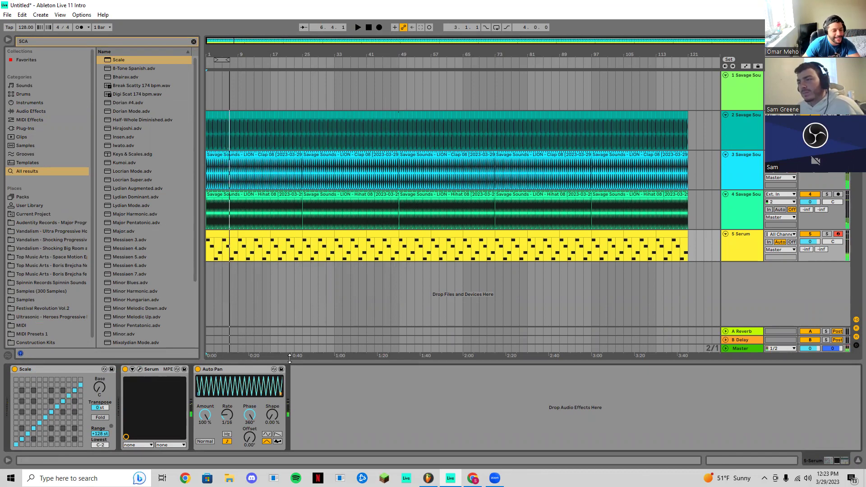
Save the Live Set in the New Project folder under the file name Finish this
left_click(317, 360)
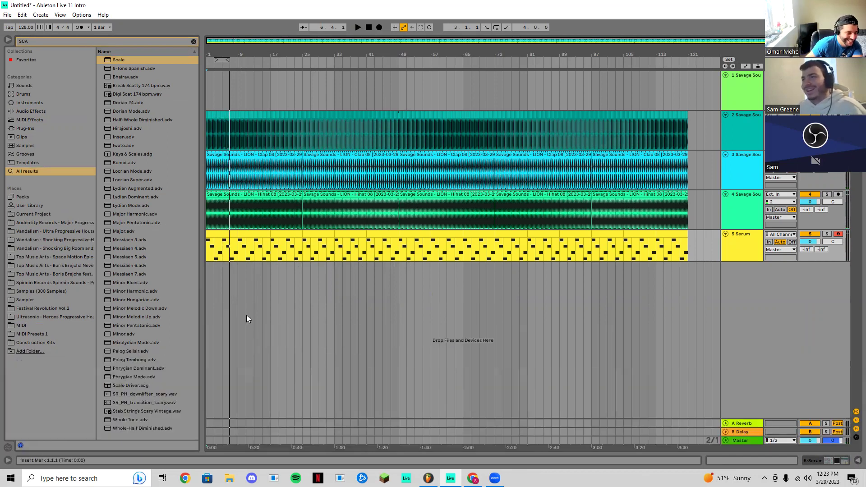
left_click(209, 285)
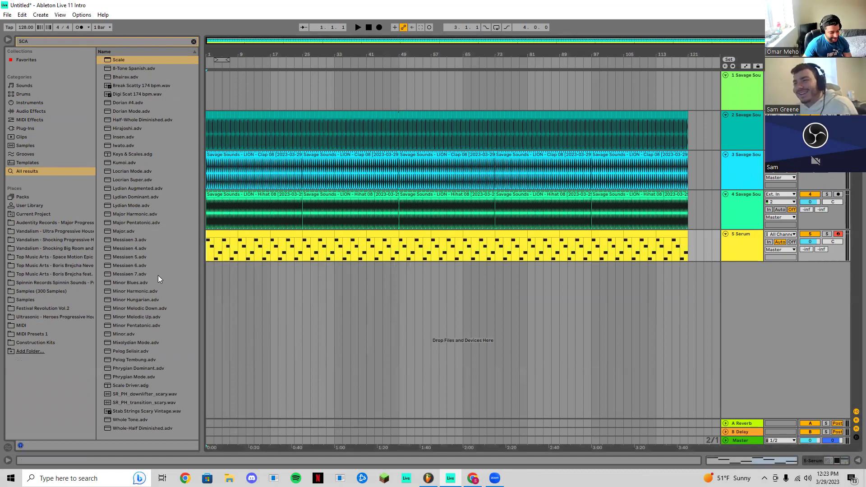
key("ctrl+s")
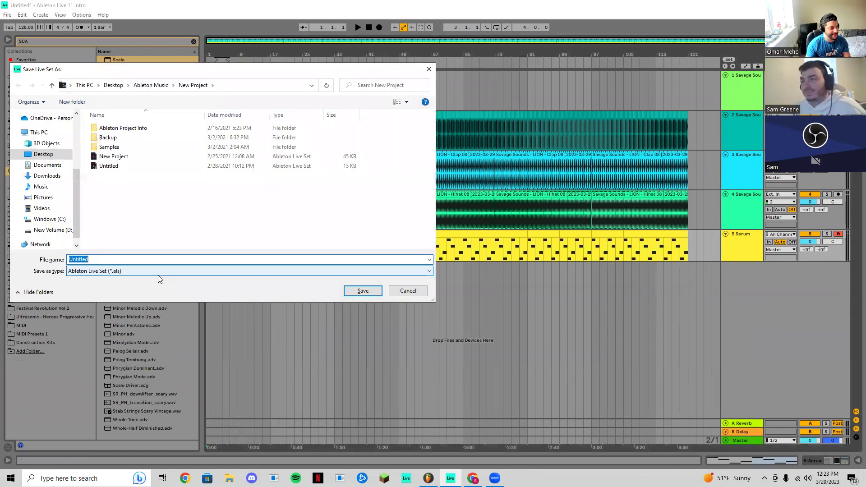
left_click(255, 260)
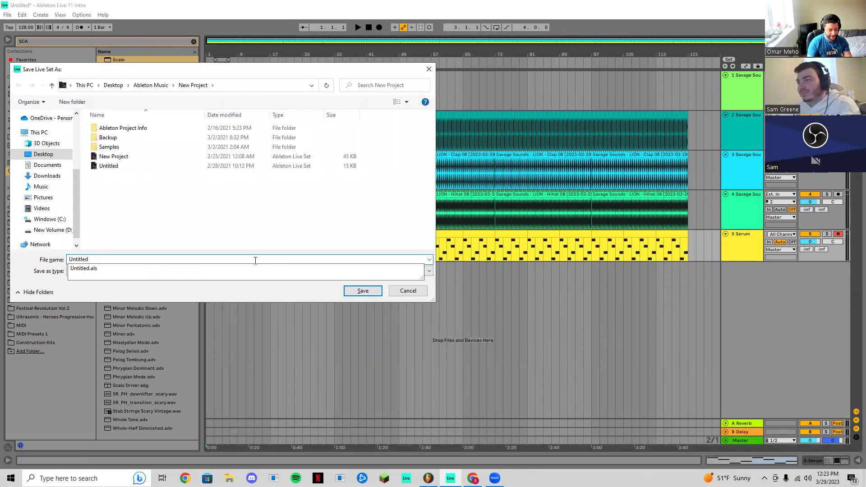
double_click(105, 259)
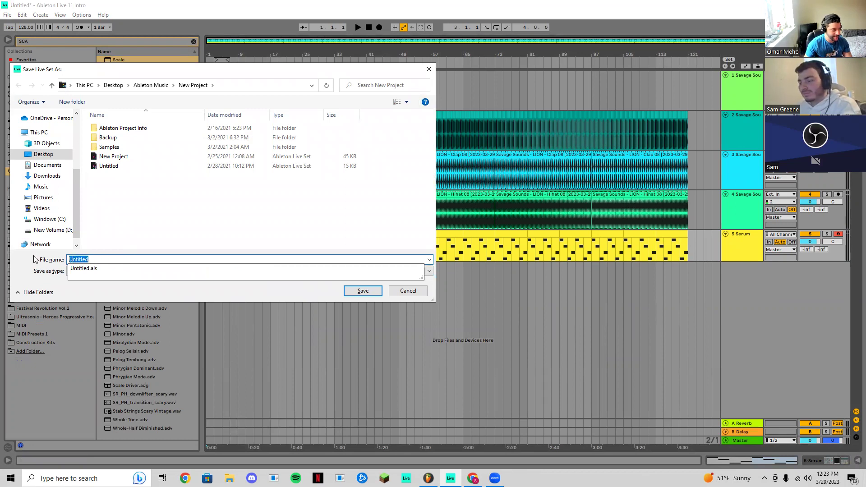
type("fr")
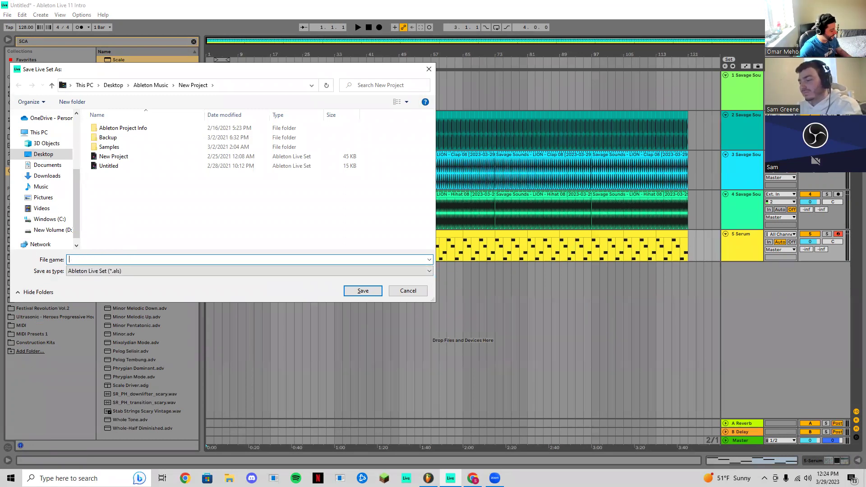
type("nish this")
key("Return")
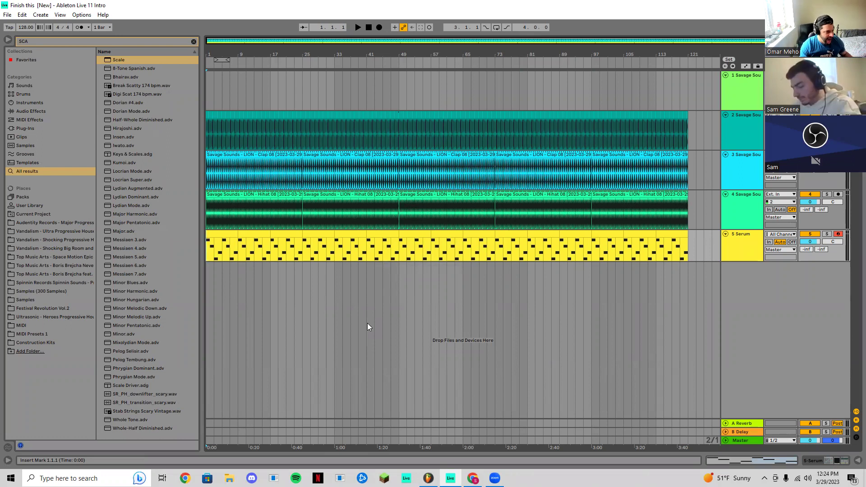
Play the arrangement from the start while trying Flanger, Phaser and Reverb in the bass Serum's effects, switching each off again and closing the plug-in
left_click(210, 96)
key("space")
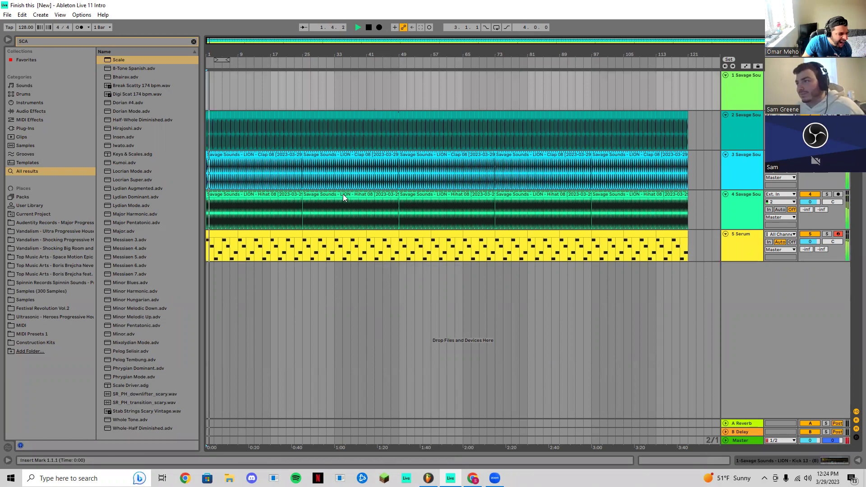
left_click(741, 232)
double_click(742, 233)
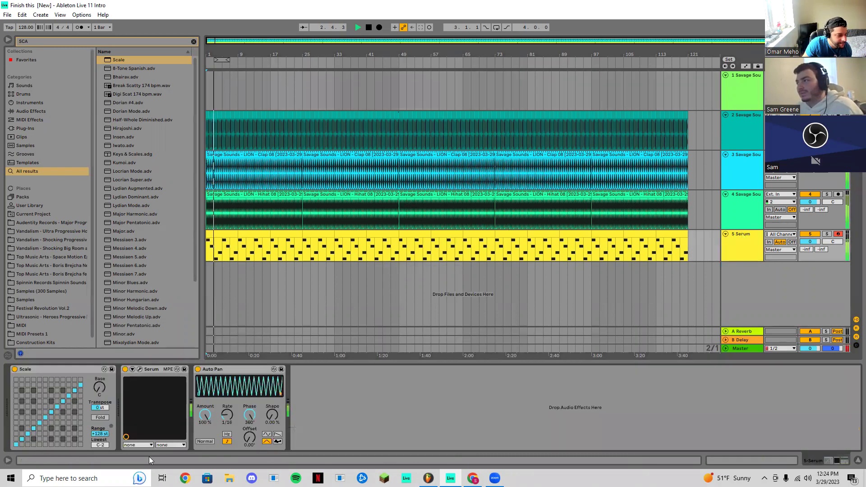
left_click(140, 370)
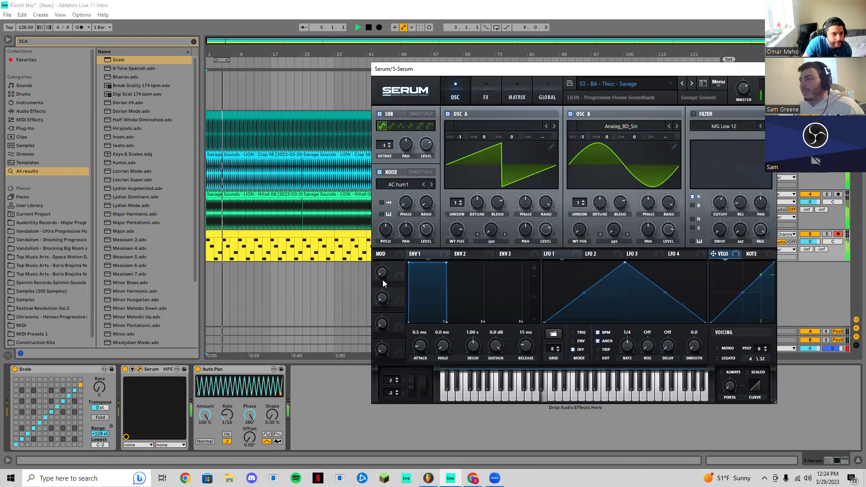
left_click(485, 95)
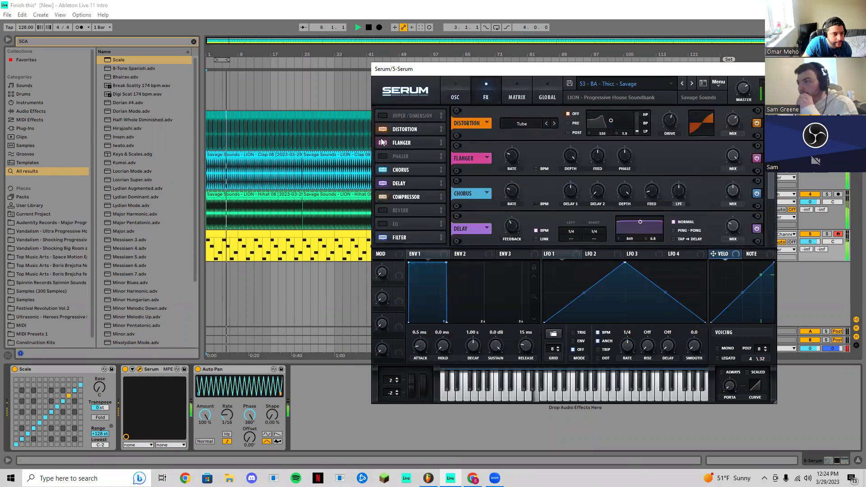
left_click(384, 156)
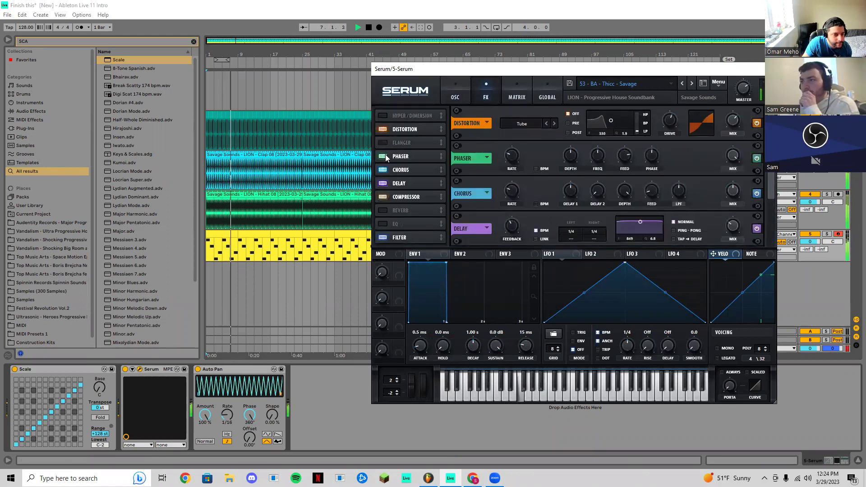
left_click(383, 156)
left_click(383, 211)
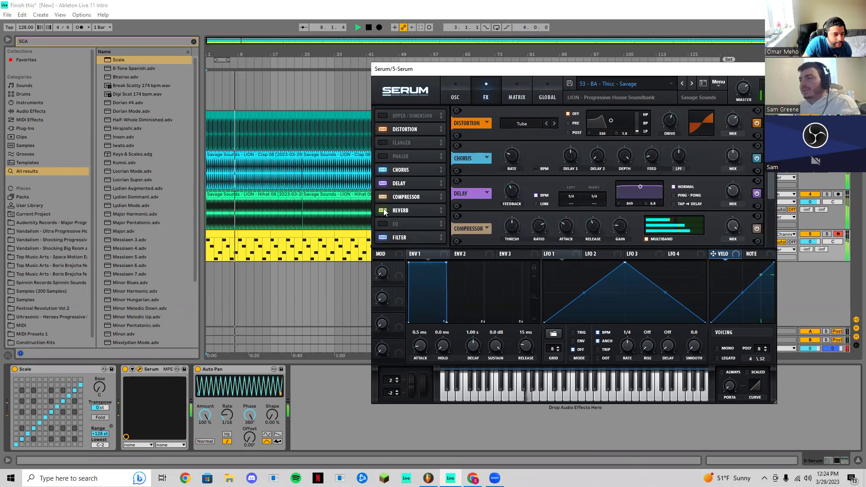
left_click(383, 211)
key("space")
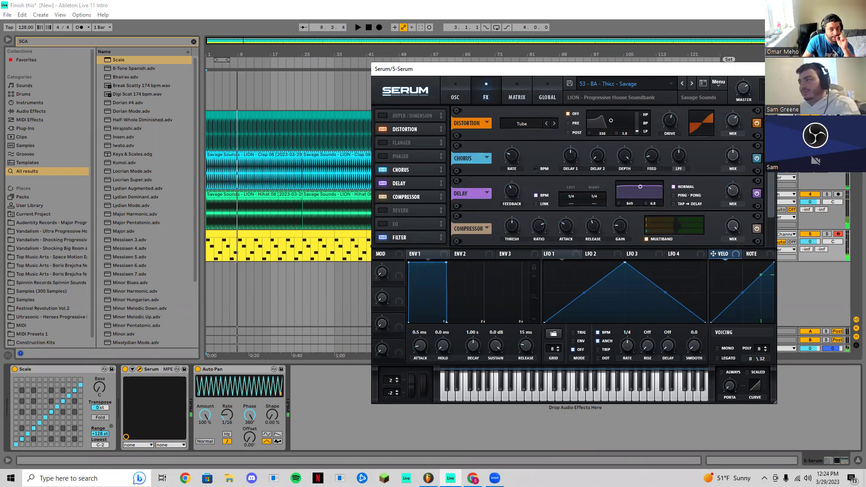
left_click(769, 69)
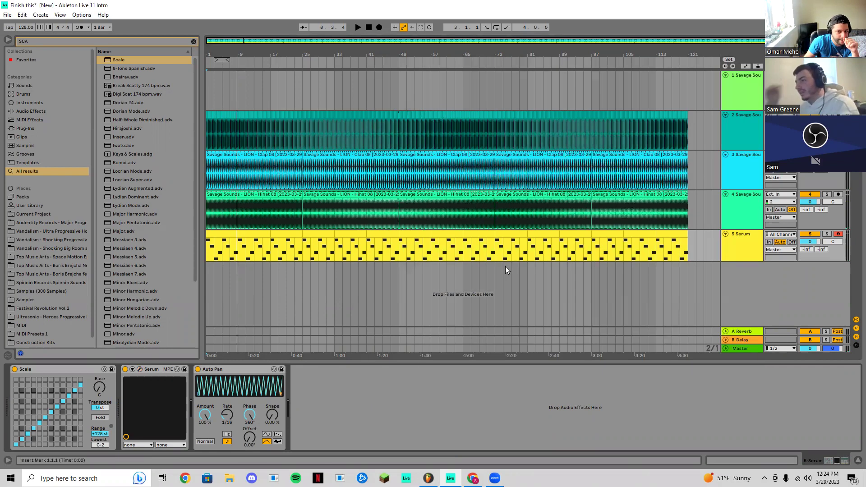
Insert a MIDI track below the bass track, load Serum onto it by searching SERUM, and close the plug-in window
left_click(597, 276)
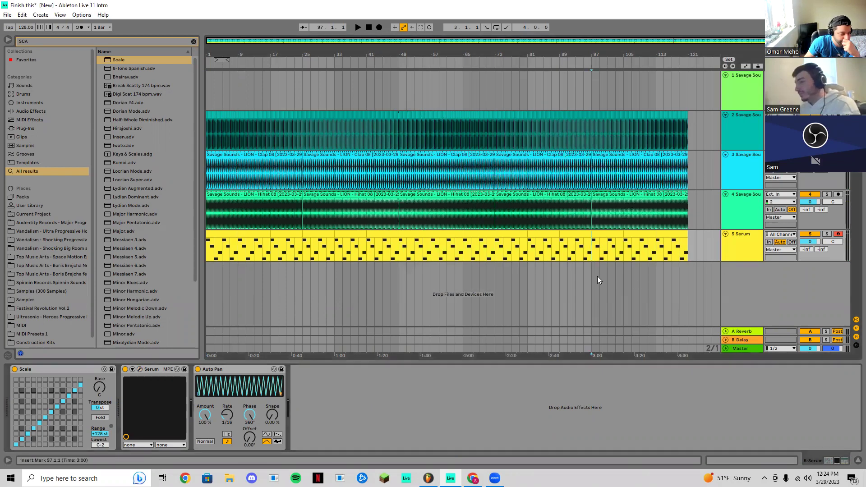
right_click(820, 291)
left_click(797, 299)
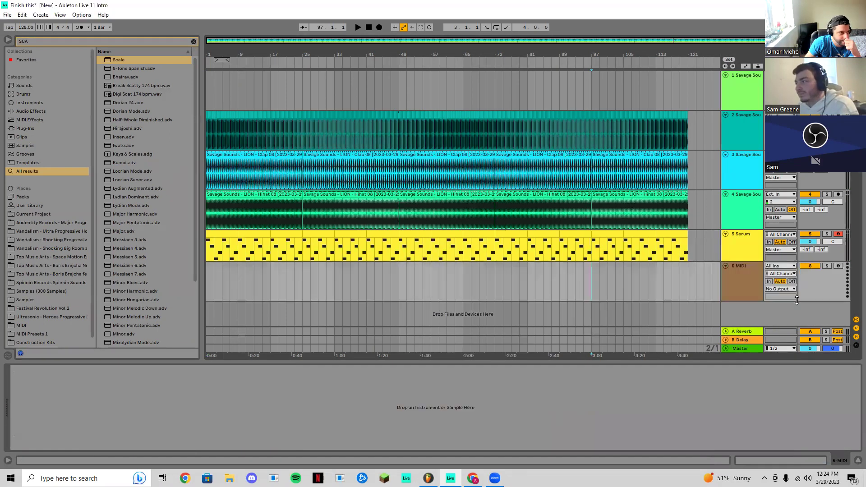
left_click(67, 41)
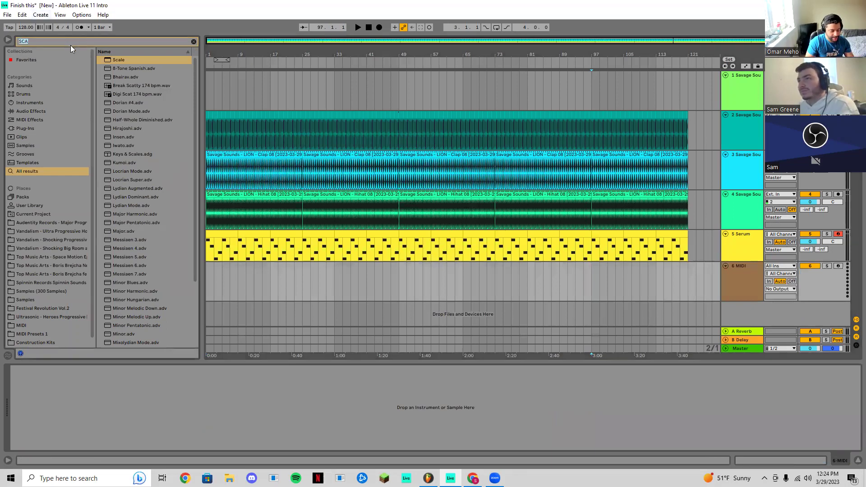
key("BackSpace")
type("SERUM")
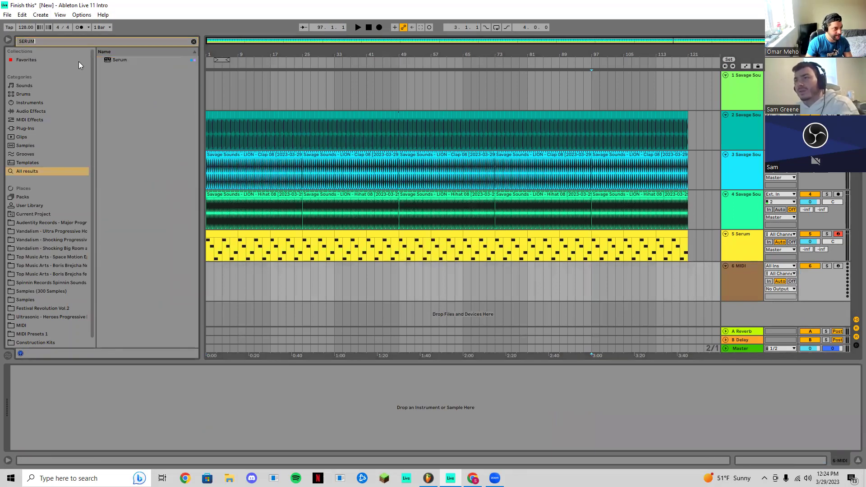
left_click_drag(127, 60, 255, 282)
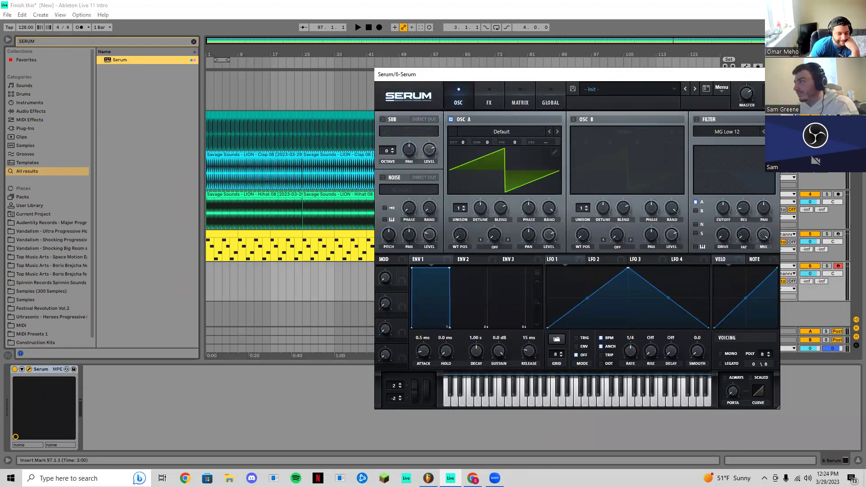
left_click(770, 74)
Create an empty two-bar MIDI clip at the start of the new Serum track and extend it to bar 121
double_click(210, 269)
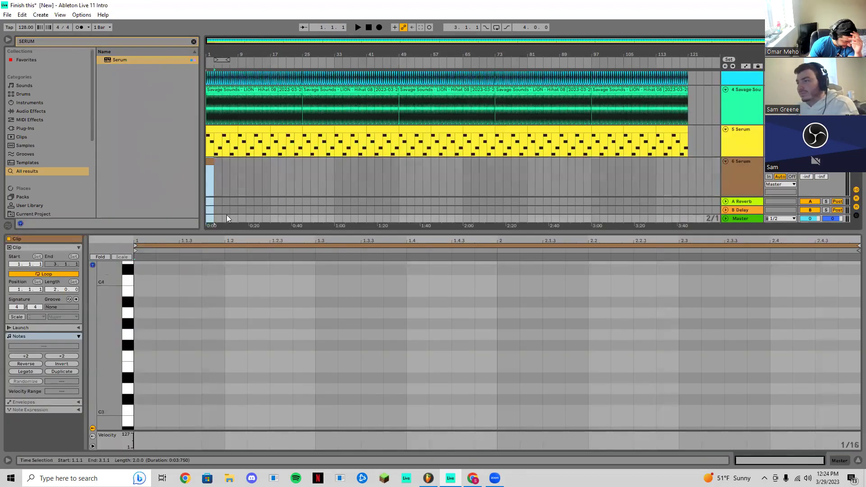
left_click(214, 163)
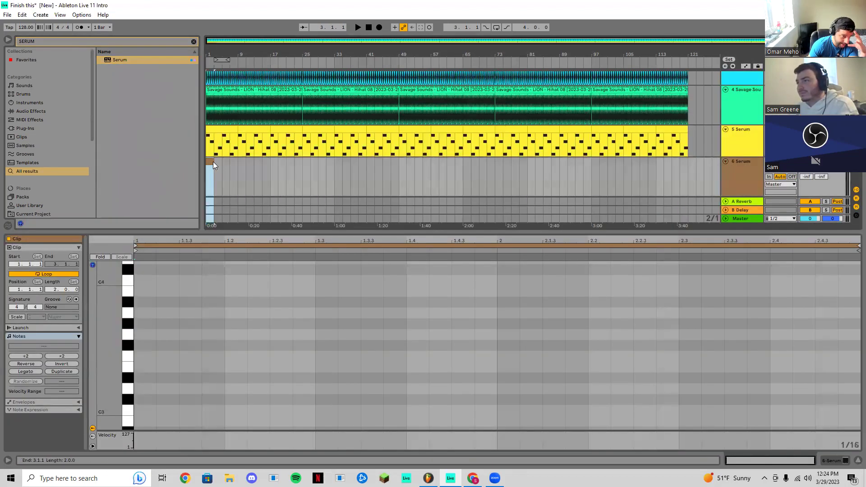
left_click_drag(214, 161, 688, 197)
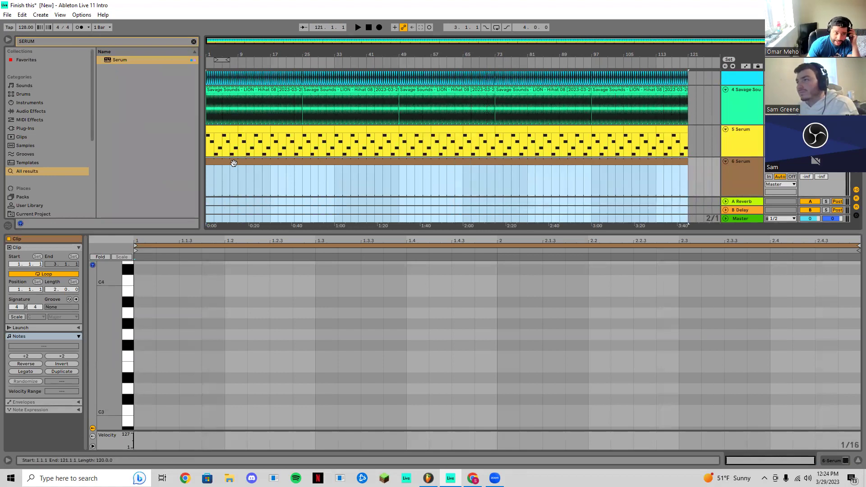
Split the new Serum track's clip at bar 4 so that its first three bars form a separate clip
scroll(213, 169, "up", 5)
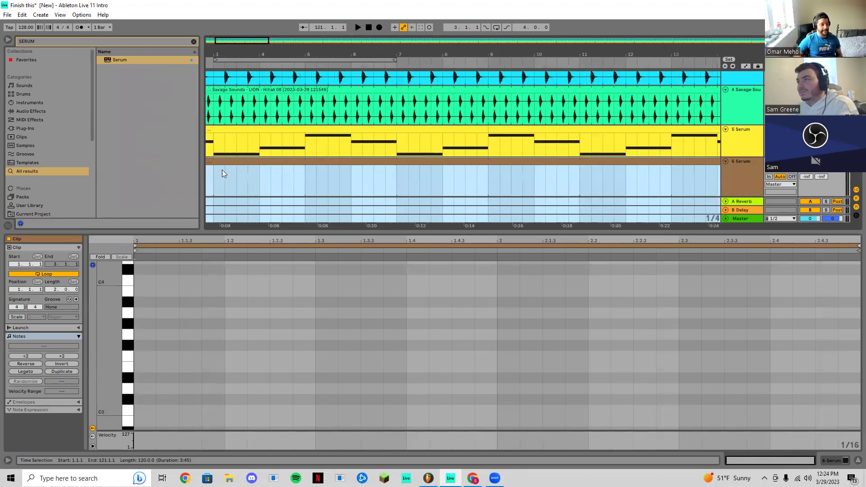
left_click_drag(304, 55, 382, 54)
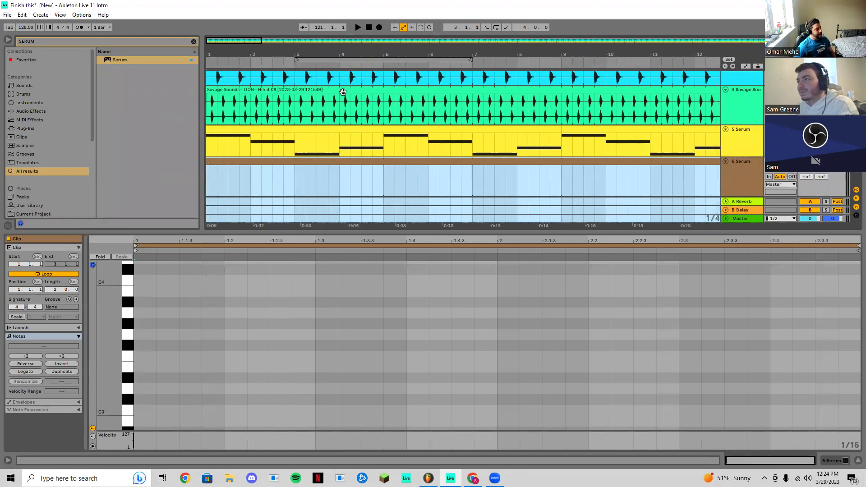
left_click(341, 164)
left_click_drag(210, 169, 338, 175)
right_click(317, 165)
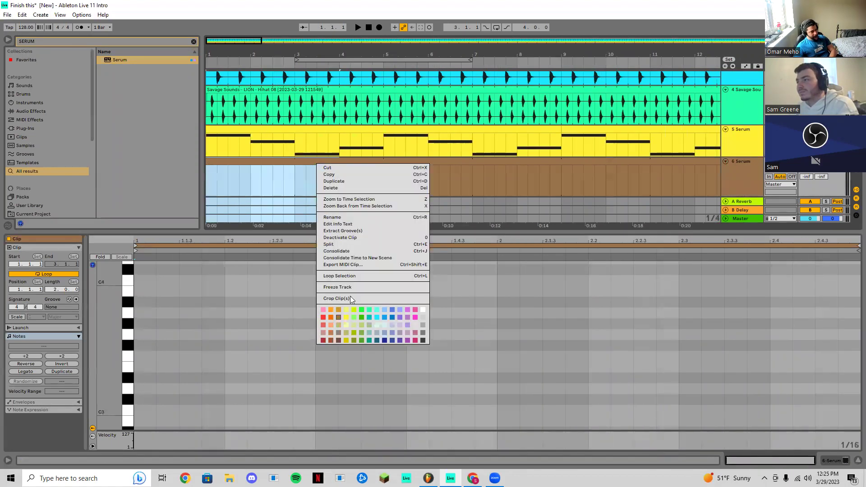
left_click(343, 246)
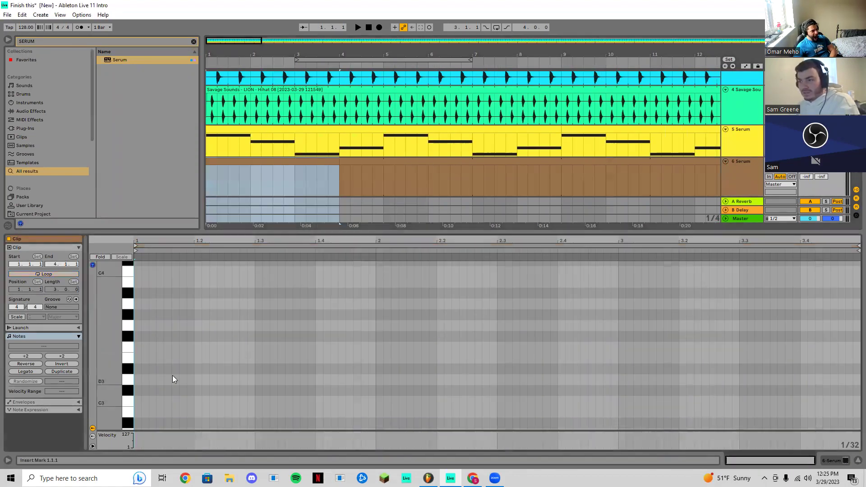
scroll(170, 376, "up", 2)
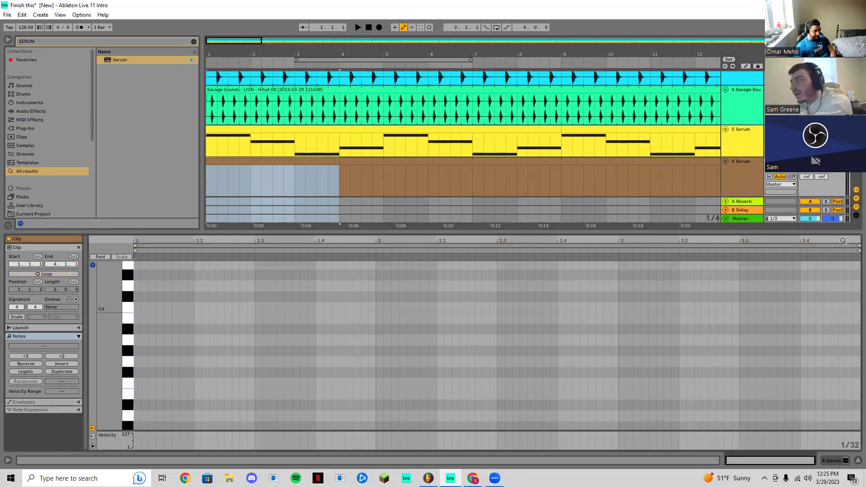
left_click(239, 178)
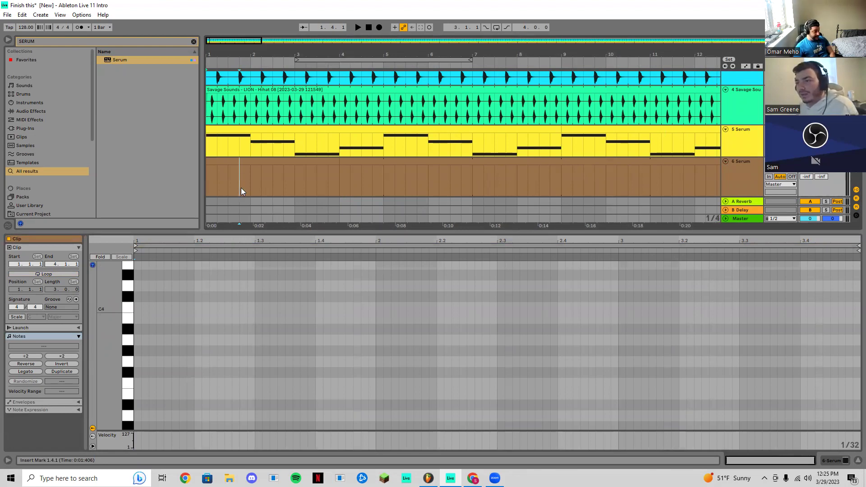
mouse_move(238, 186)
left_mouse_down()
mouse_move(219, 184)
mouse_move(237, 186)
left_mouse_up()
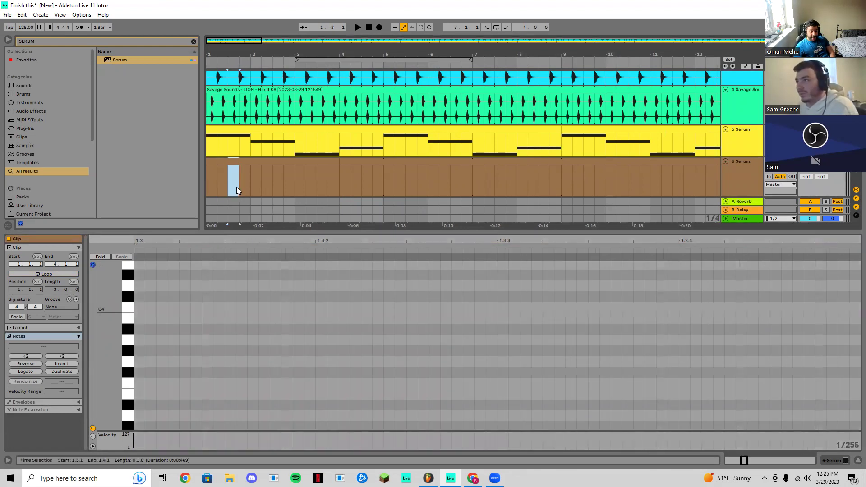
left_click(253, 165)
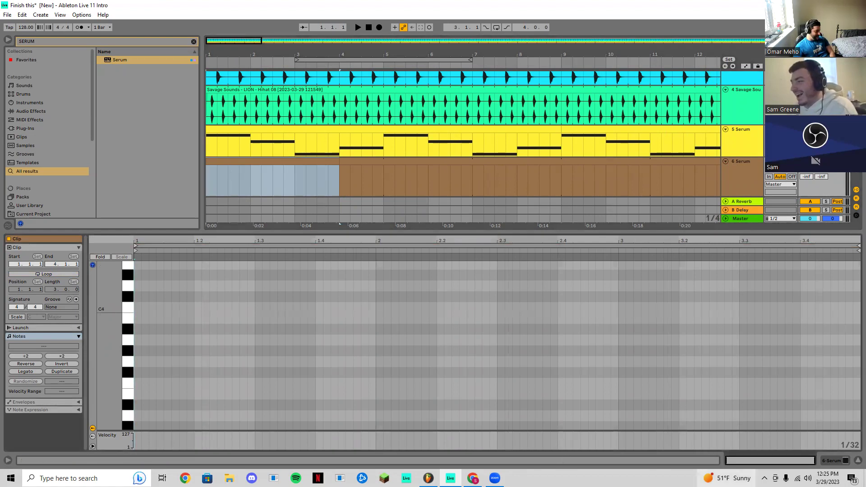
Open Serum on the new track and load the preset 91 - FLUTE - Mask Off - Savage from the LION Progressive House Serum Soundbank
left_click(825, 461)
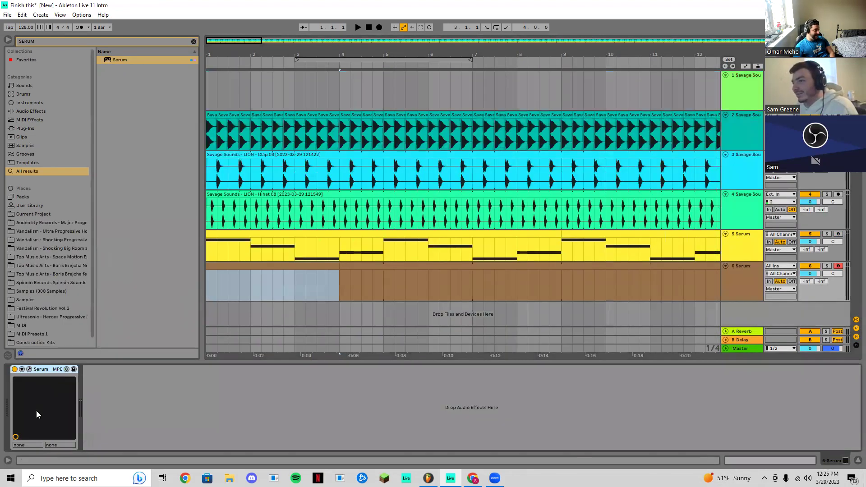
left_click(30, 369)
left_click(642, 87)
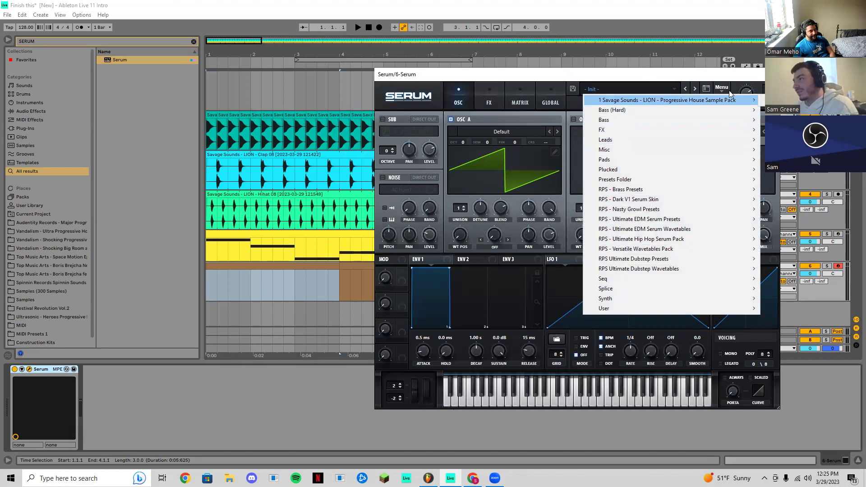
mouse_move(739, 100)
mouse_move(653, 101)
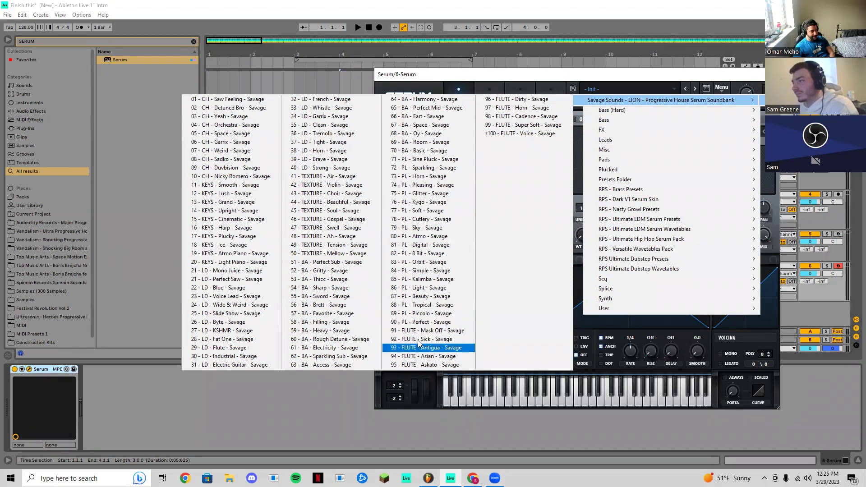
left_click(429, 330)
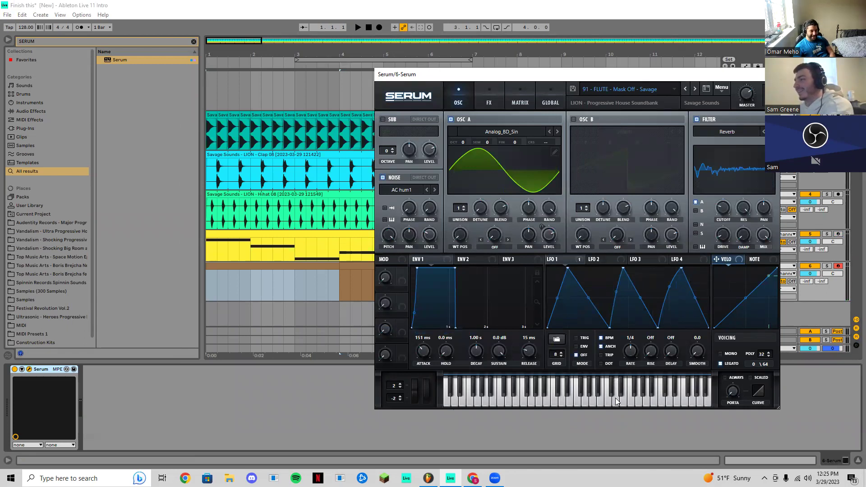
Audition the flute presets from 92 - FLUTE - Sick - Savage through 99 - FLUTE - Super Soft in Serum
left_click(695, 89)
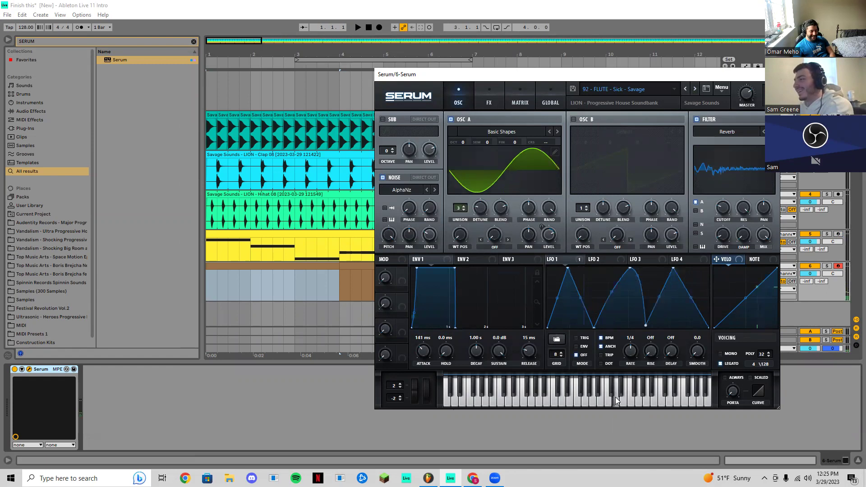
left_click(695, 90)
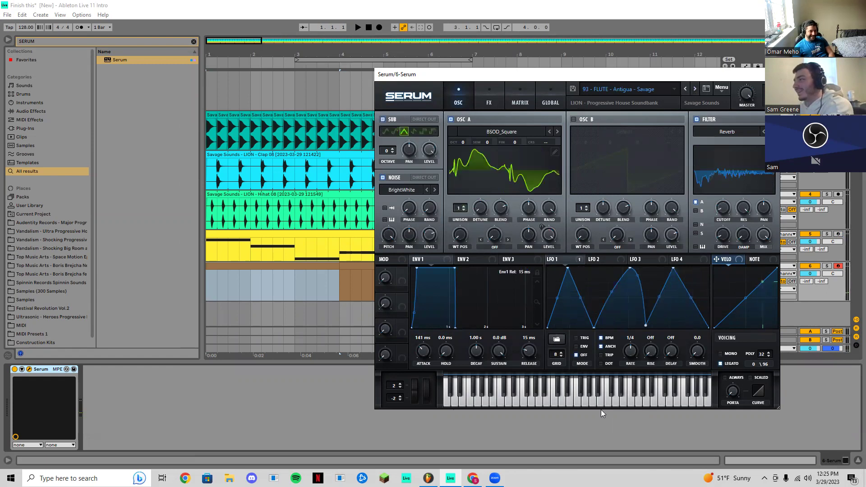
left_click(610, 398)
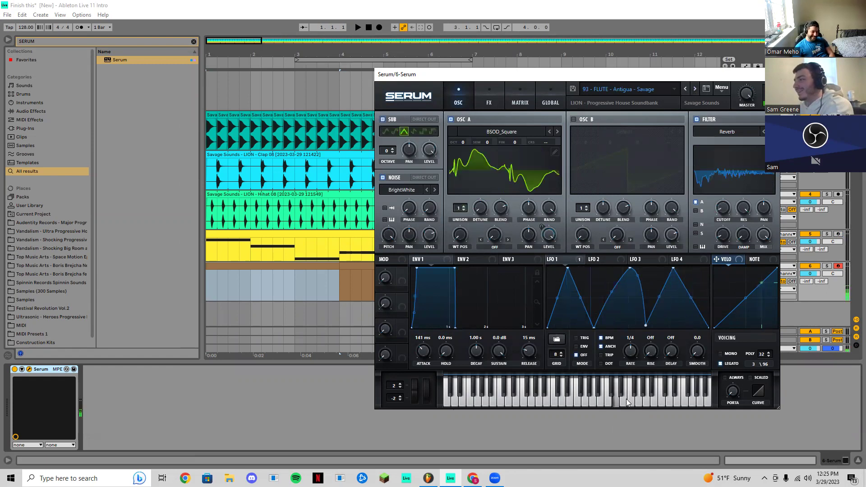
left_click(694, 90)
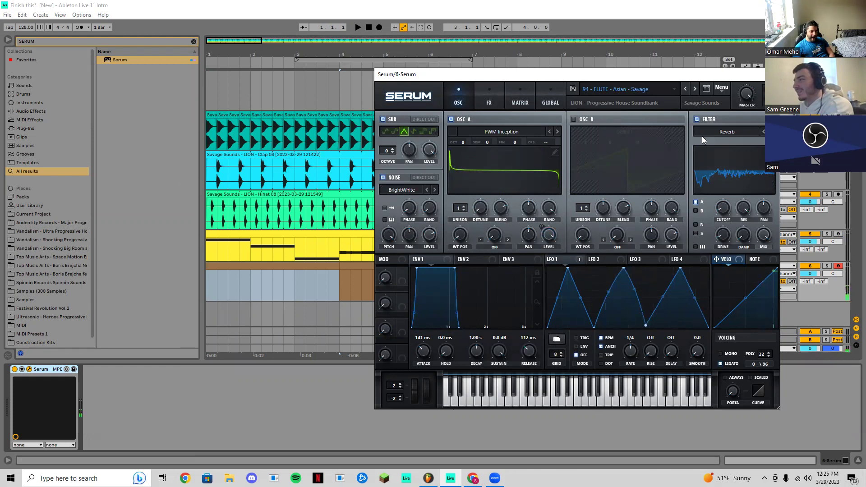
left_click(695, 89)
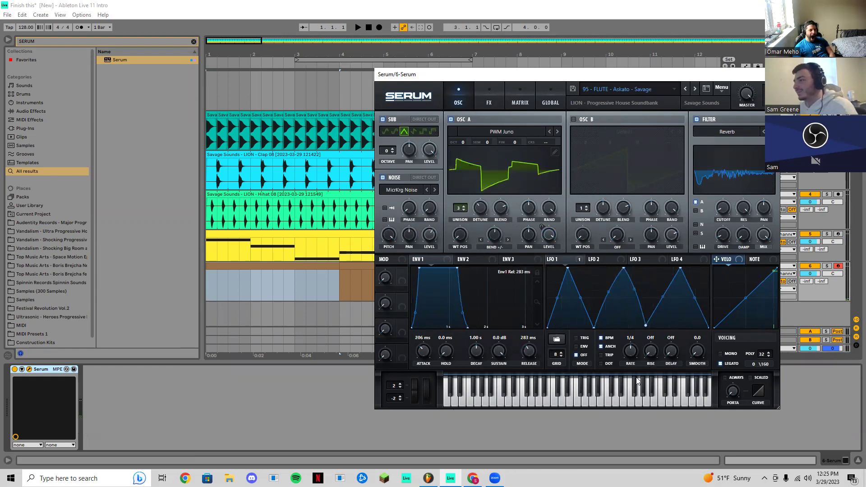
left_click(632, 404)
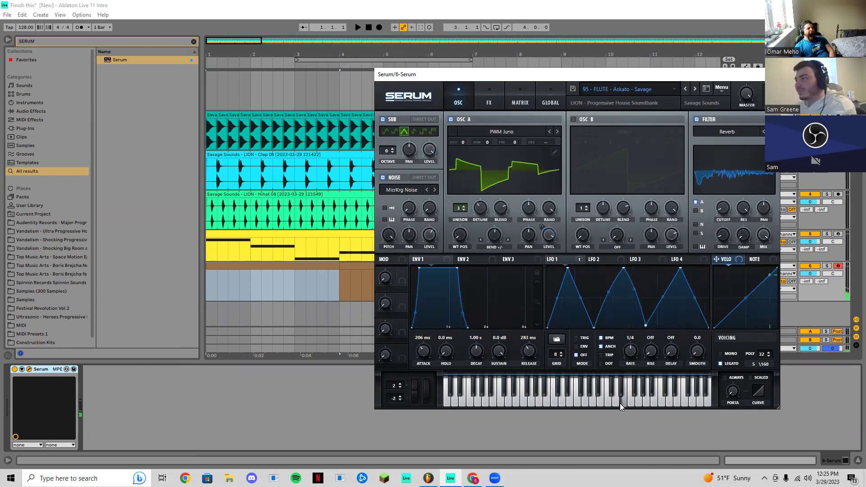
left_click(695, 90)
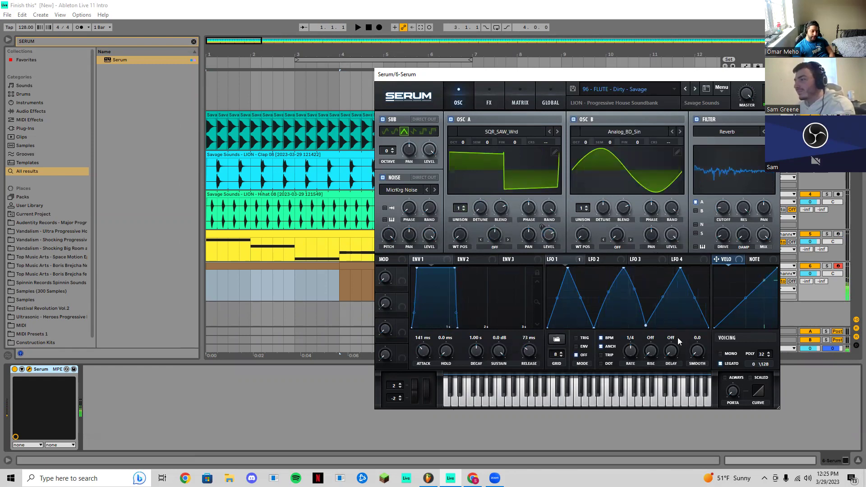
left_click(695, 89)
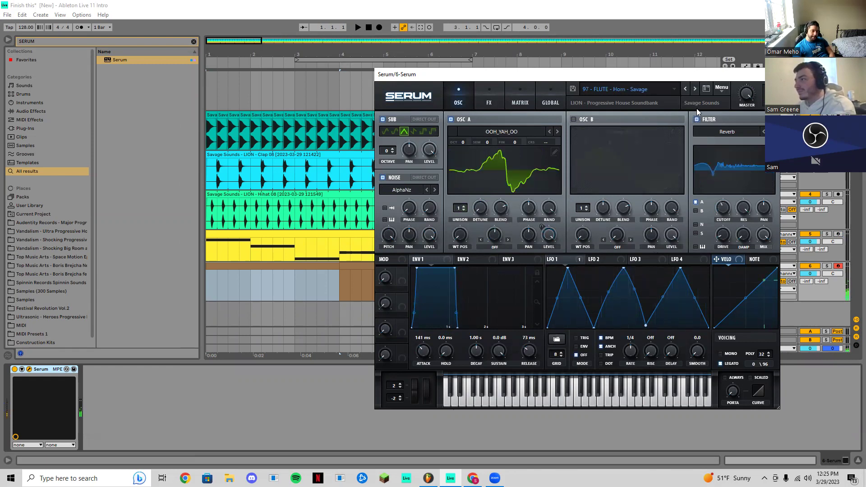
left_click(696, 90)
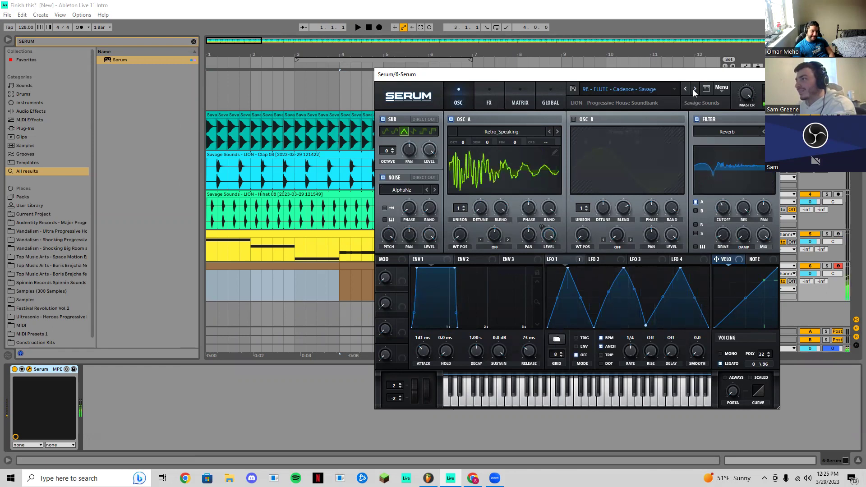
left_click(693, 89)
left_click(674, 89)
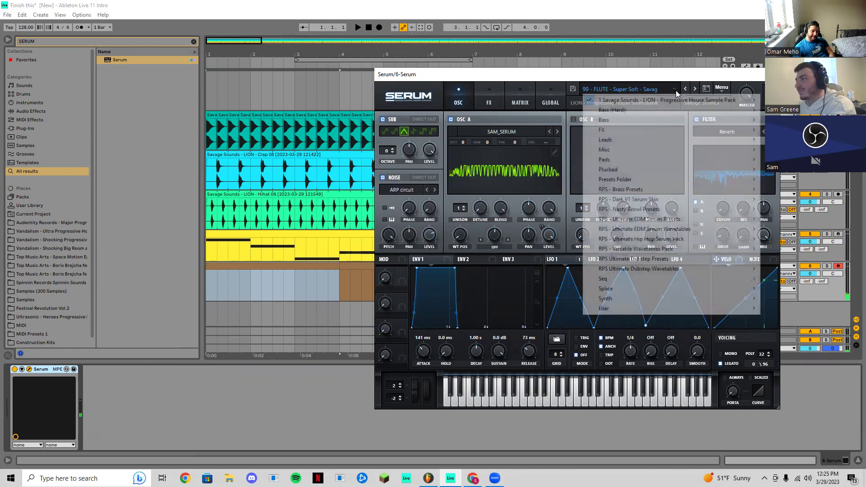
Go back to the preset 91 - FLUTE - Mask Off - Savage and close the Serum window
left_click(685, 89)
left_click(685, 90)
left_click(686, 89)
left_click(685, 89)
left_click(685, 89)
left_click(685, 89)
left_click(685, 89)
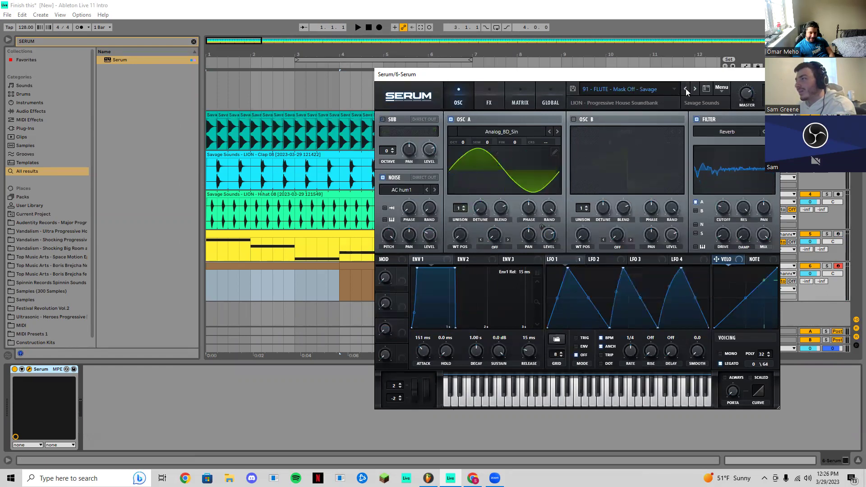
left_click(685, 89)
left_click(686, 89)
left_click(695, 88)
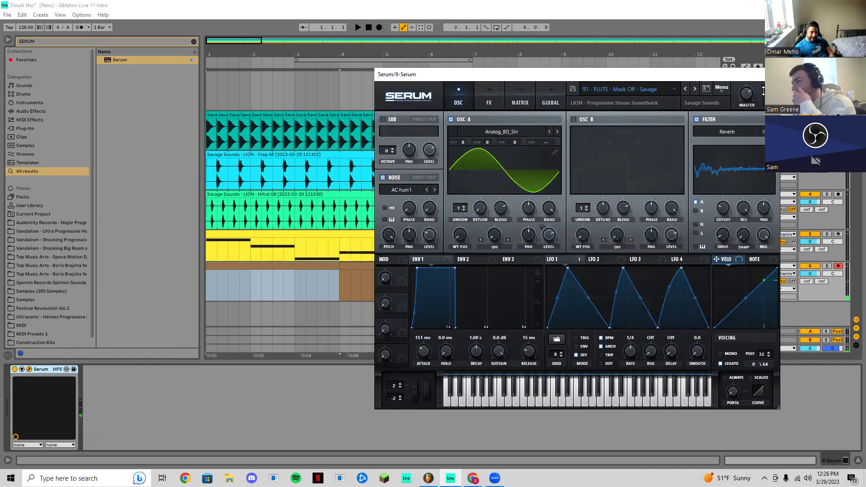
left_click(770, 75)
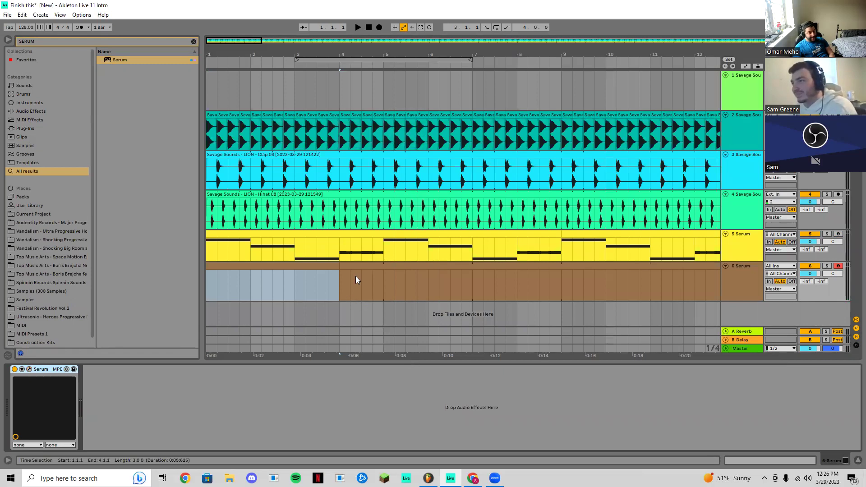
Copy the first eight-bar bass clip to the start of the second Serum track, replacing the empty clip there, and play it
left_click(304, 269)
key("ctrl+shift+m")
left_click_drag(119, 308, 138, 343)
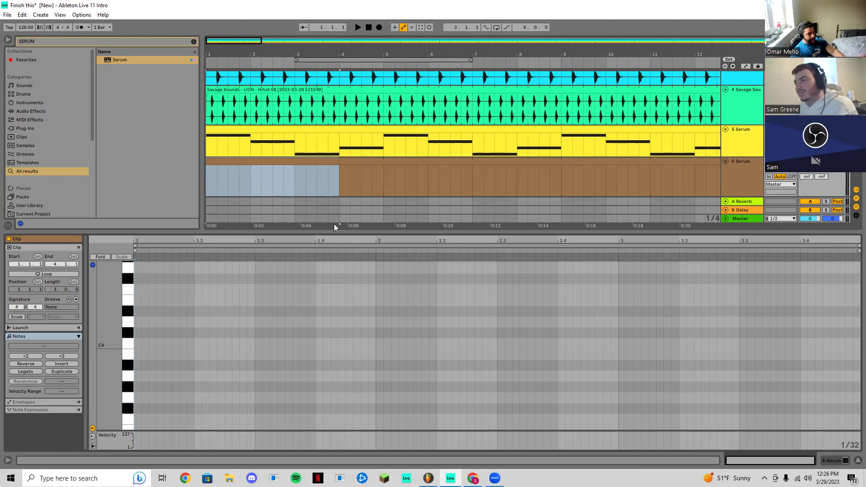
left_click(249, 131)
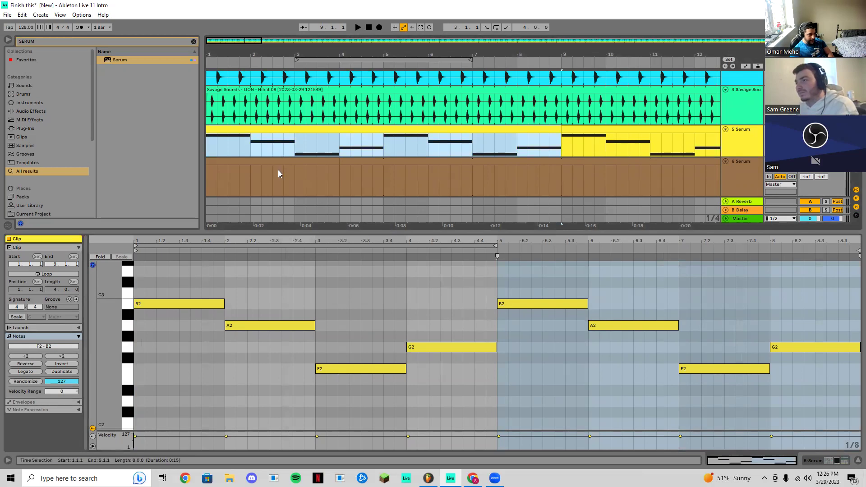
left_click(289, 182)
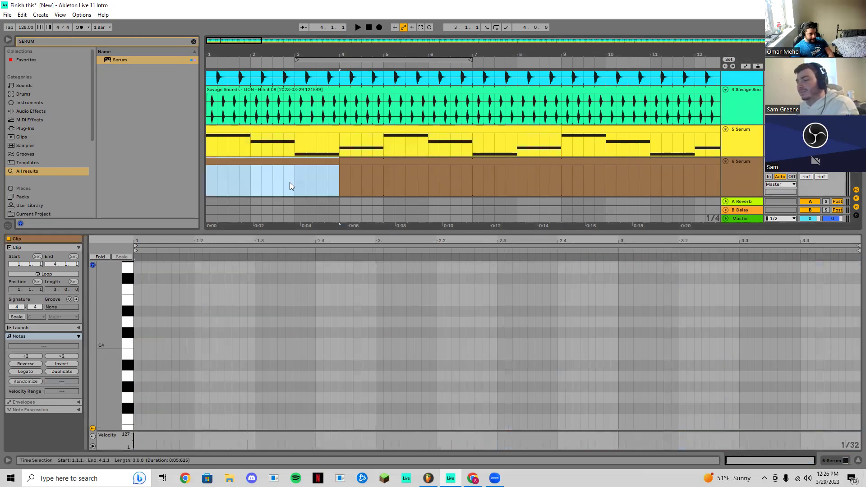
key("ctrl+v")
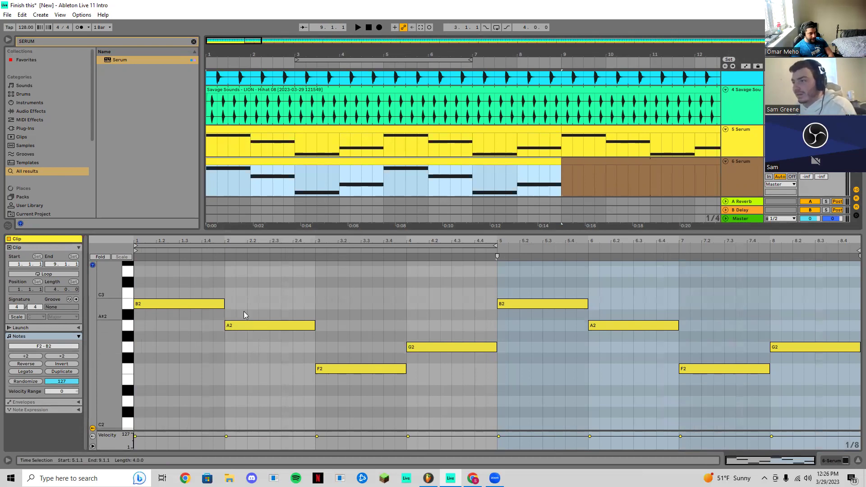
key("space")
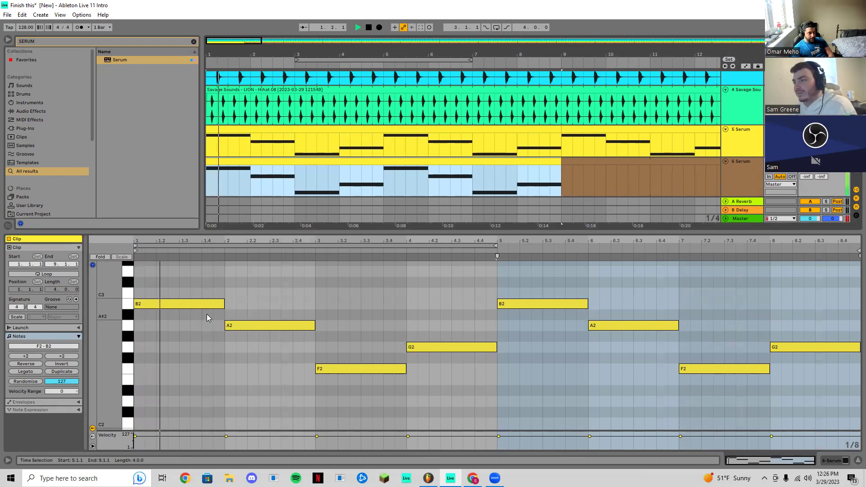
key("space")
key("space")
key("space")
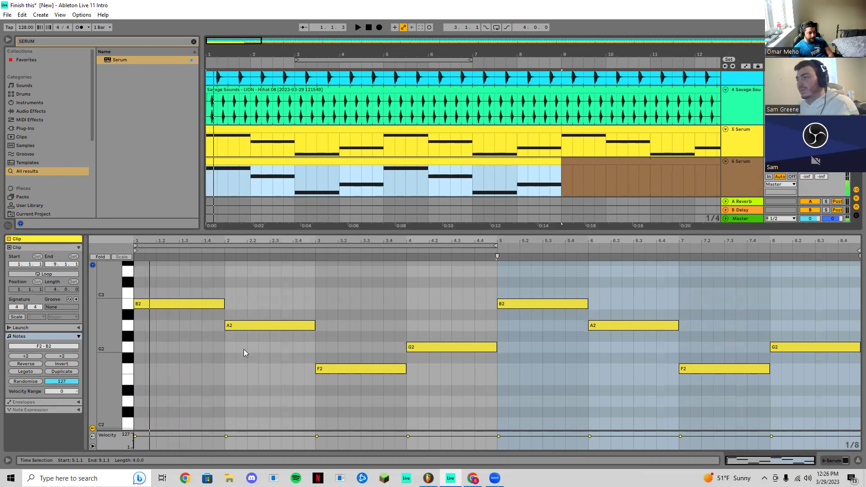
Transpose all notes of the copied clip up one octave to F3–B3 and play the result
left_click_drag(138, 281, 827, 420)
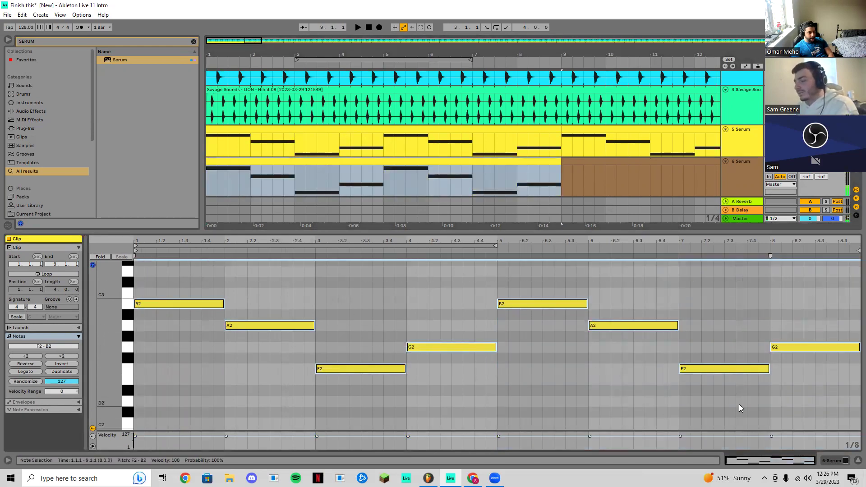
key("ctrl+Up")
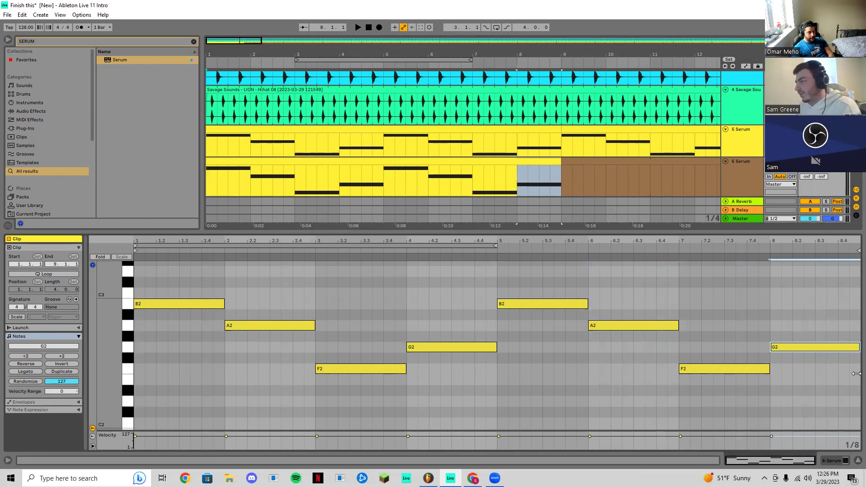
left_click_drag(818, 397, 168, 266)
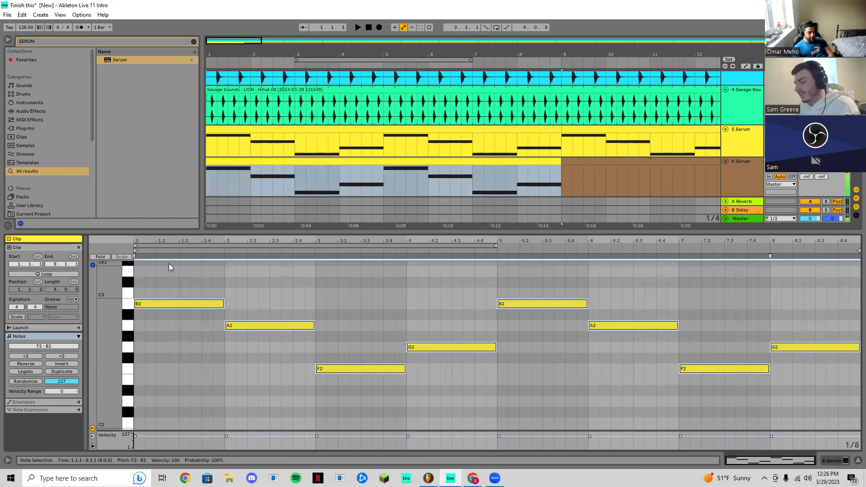
key("shift+Up")
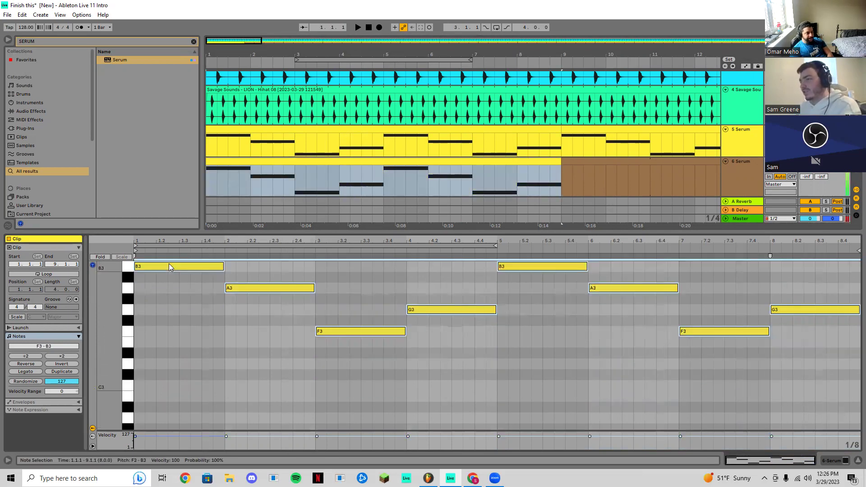
key("space")
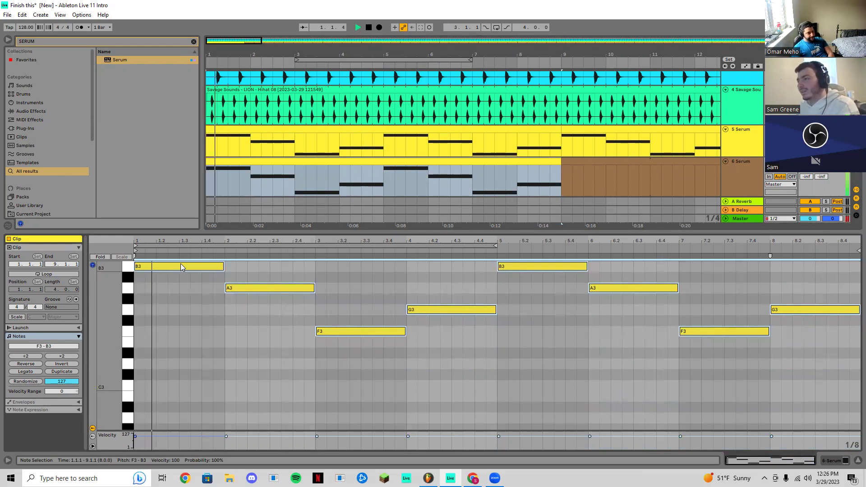
key("space")
key("space")
key("space")
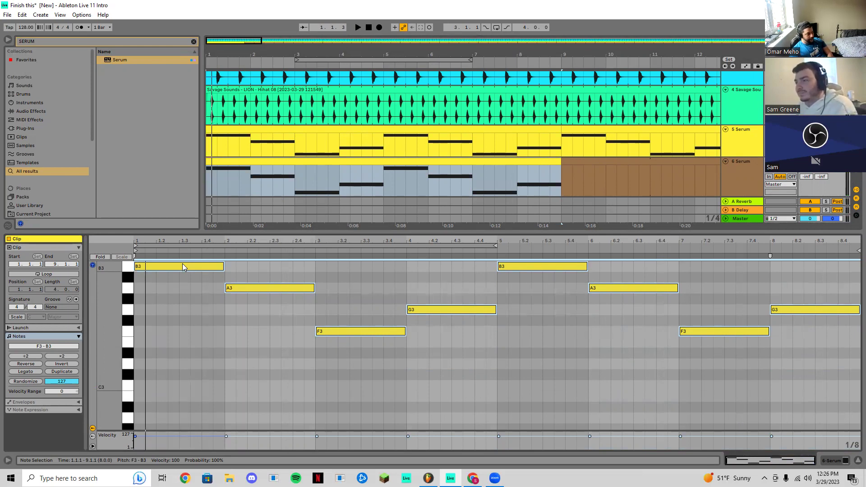
Shorten every note in the flute clip to one beat, playing the track to check the lengths
key("shift+Left")
key("shift+Left")
key("shift+Left")
key("shift+Left")
key("shift+Left")
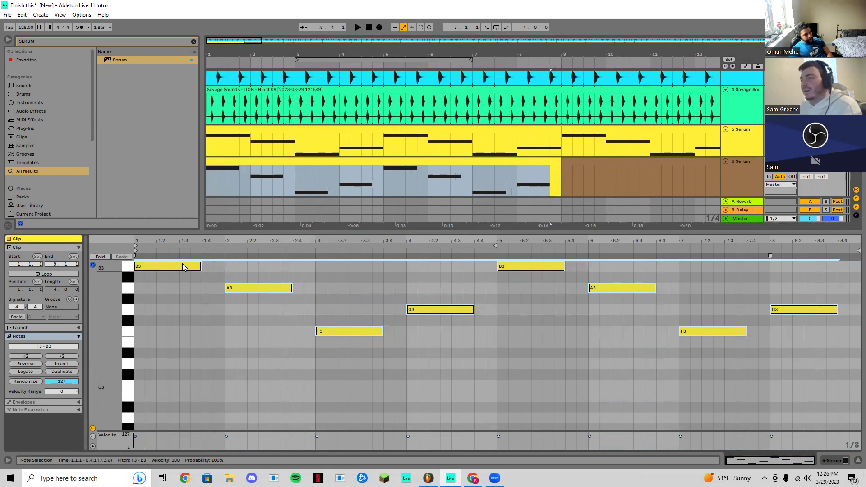
key("shift+Right")
key("space")
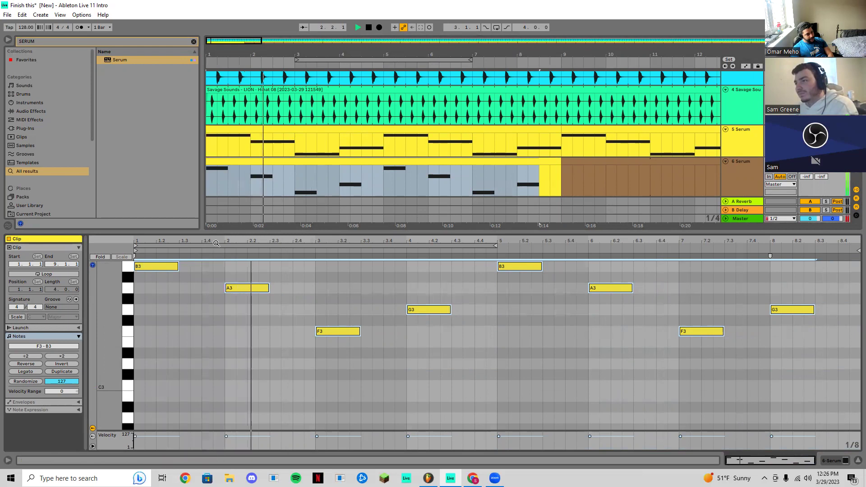
key("space")
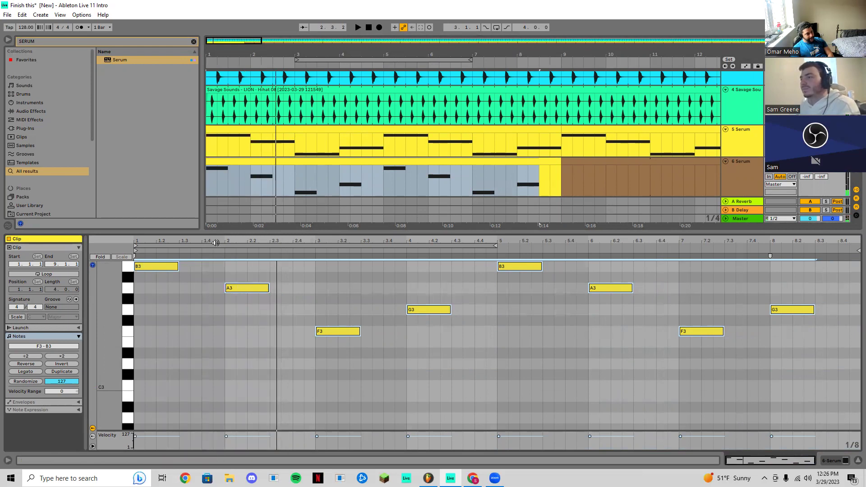
key("shift+Left")
key("shift+Left")
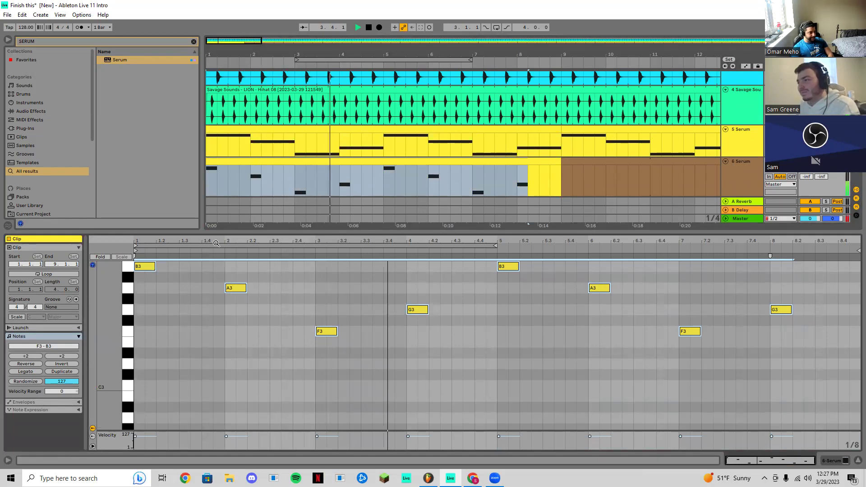
Audition the shortened flute notes at F2–B2 and F4–B4, and return them to F3–B3
key("shift+Down")
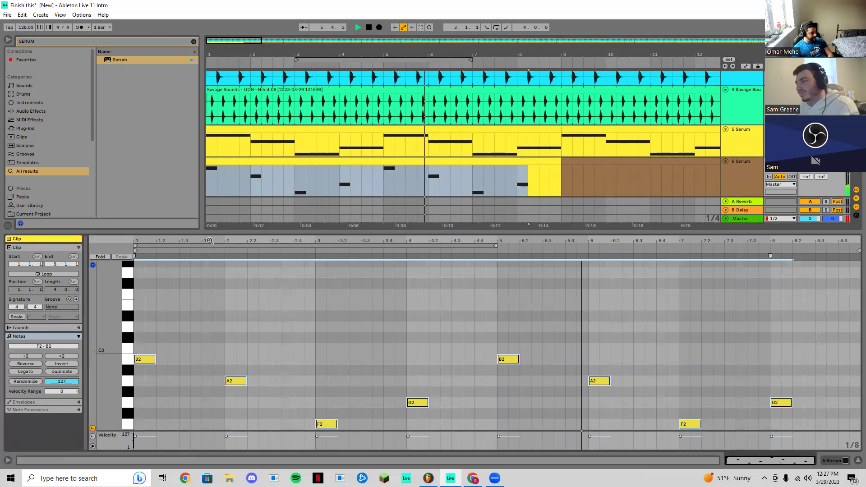
key("shift+Up")
key("shift+Up")
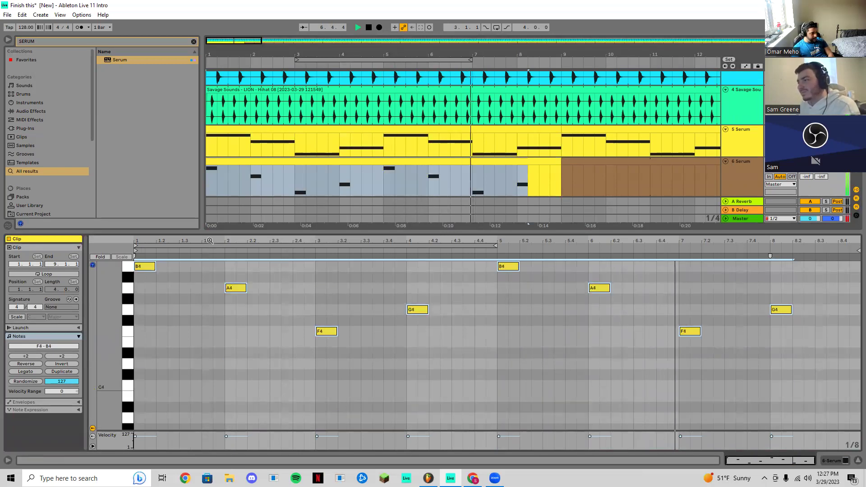
scroll(282, 345, "down", 2)
scroll(280, 342, "up", 3)
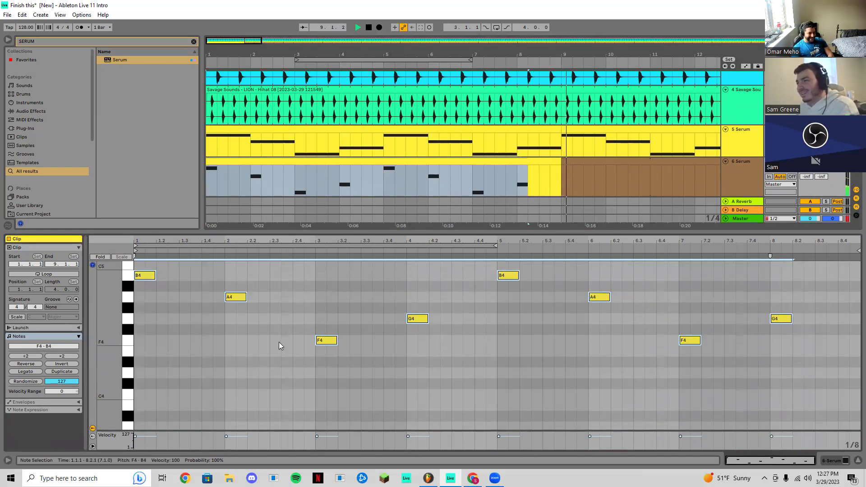
key("space")
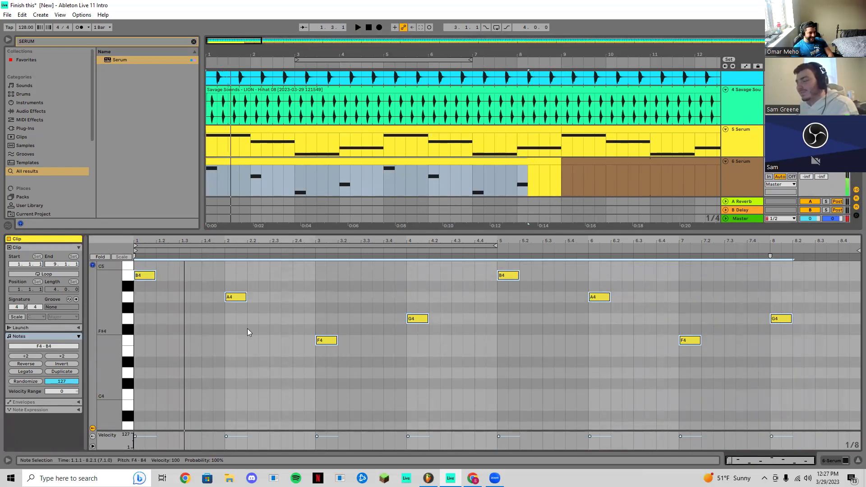
key("shift+Down")
key("space")
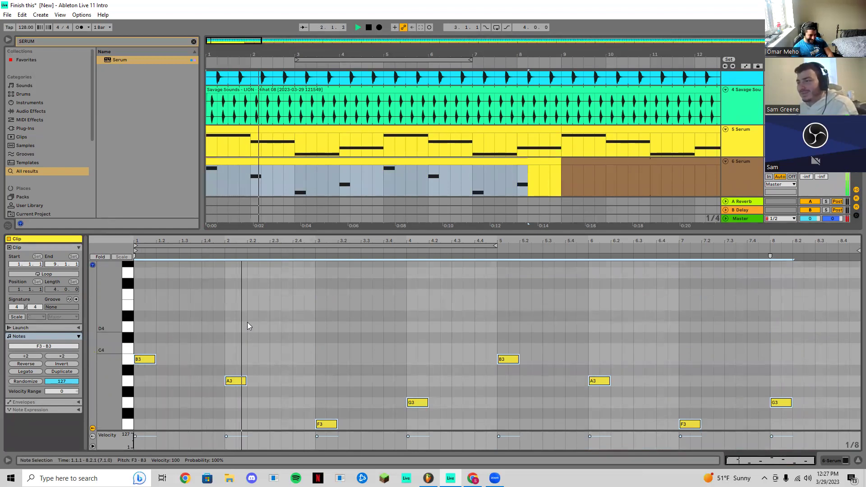
key("space")
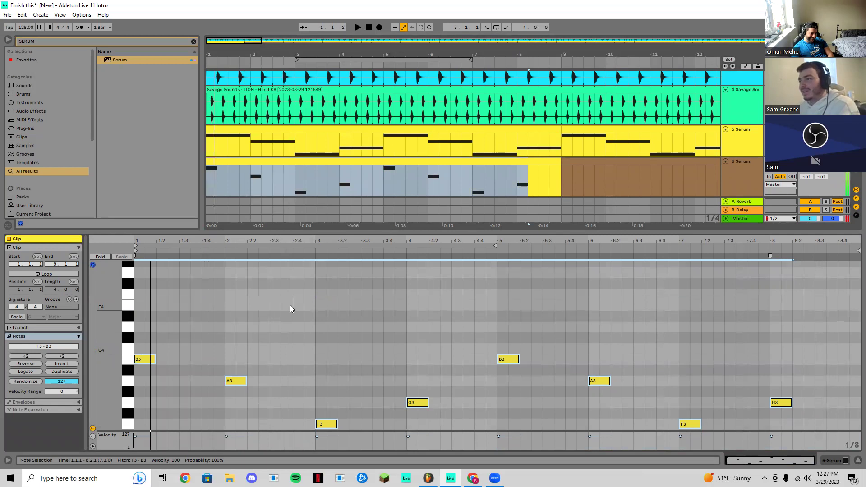
Load the Progressive House soundbank preset 76 - PL - Kygo in the second track's Serum and play the track
left_click(833, 463)
left_click(29, 369)
left_click(632, 89)
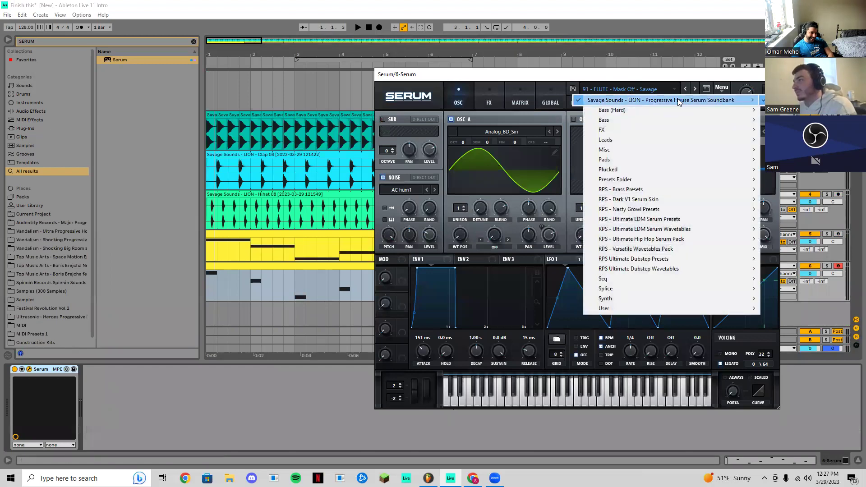
mouse_move(667, 100)
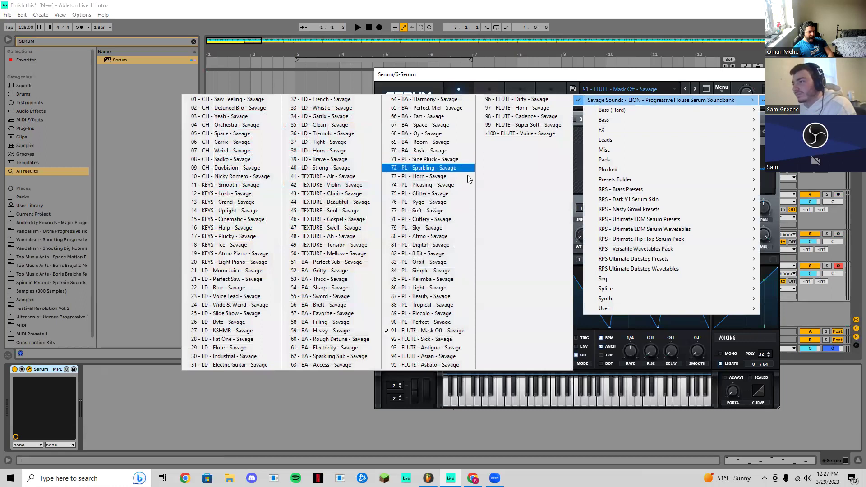
left_click(458, 202)
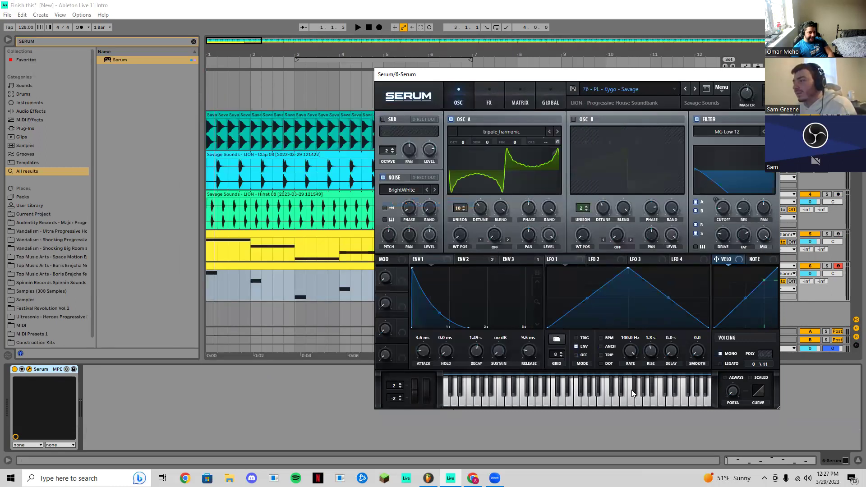
key("space")
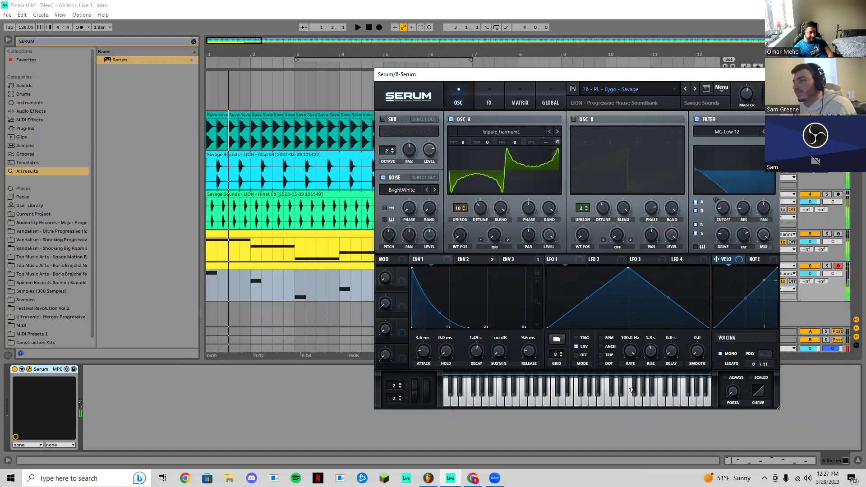
key("space")
Audition the preceding presets back to 70 - BA - Basic, and return to 71 - PL - Sine Pluck
left_click(685, 89)
key("space")
left_click(685, 89)
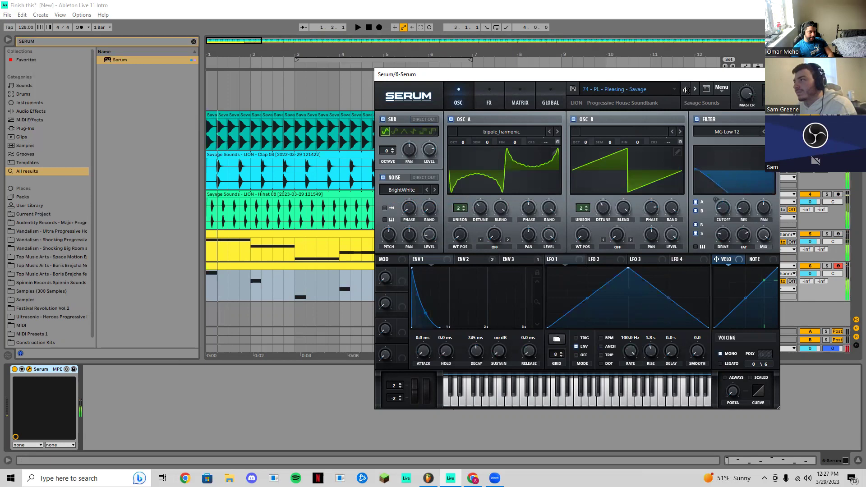
left_click(685, 90)
left_click(685, 89)
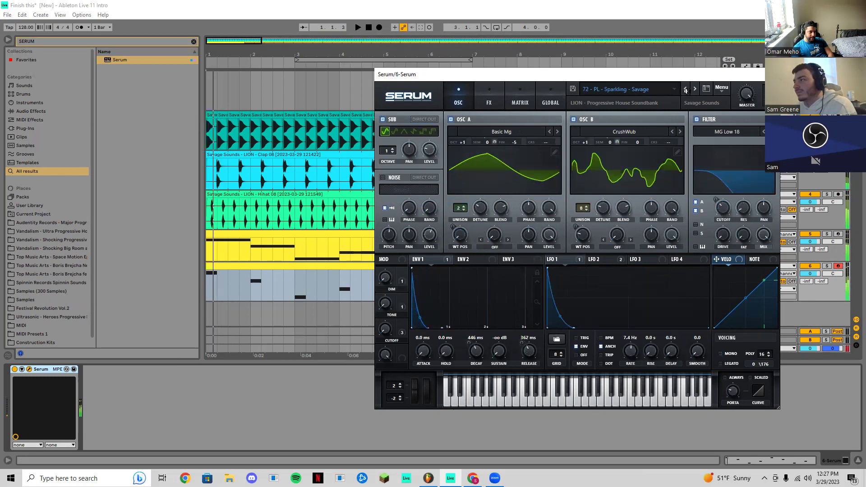
left_click(685, 90)
left_click(685, 90)
key("space")
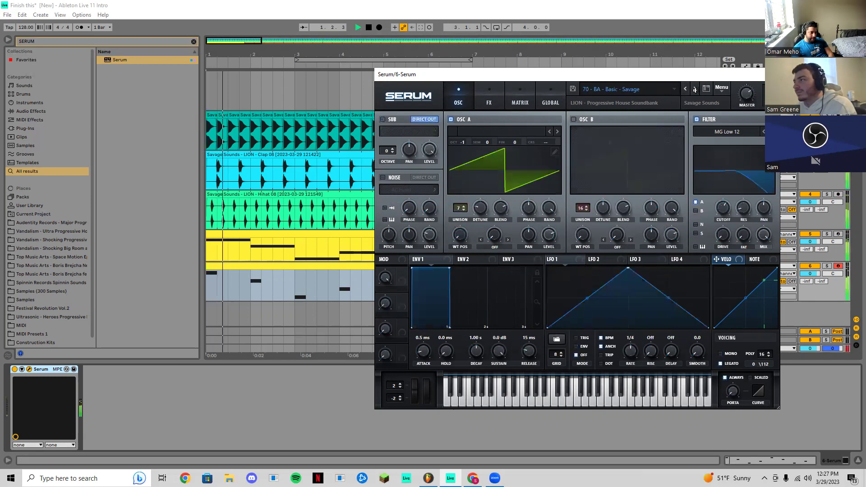
left_click(695, 89)
key("space")
key("space")
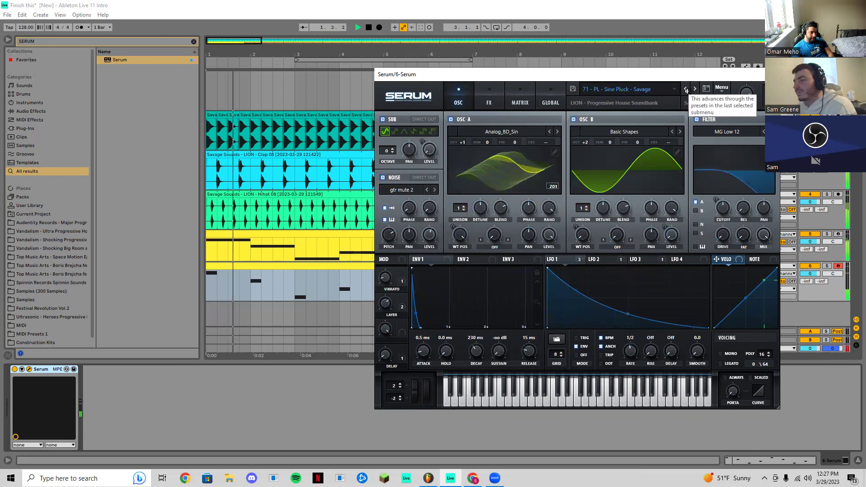
key("space")
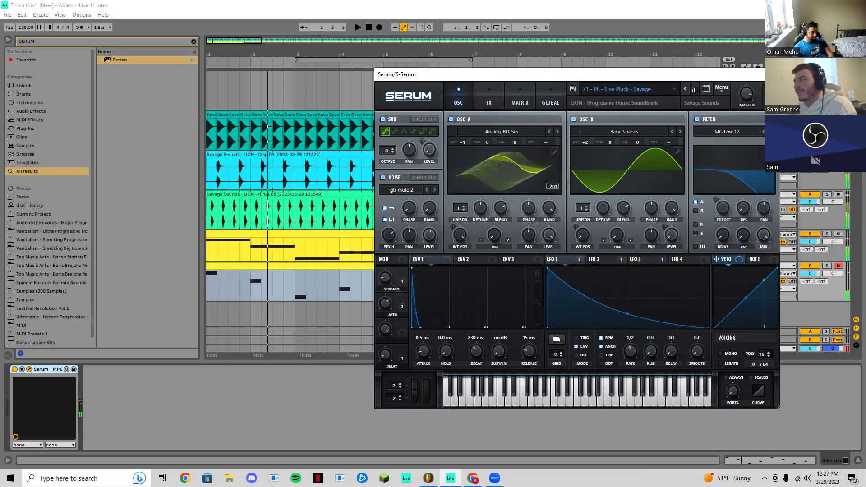
Advance through the pluck presets and audition 77 - PL - Soft and 78 - PL - Cutlery
left_click(694, 89)
left_click(694, 89)
left_click(694, 90)
left_click(695, 89)
left_click(694, 89)
left_click(695, 89)
key("space")
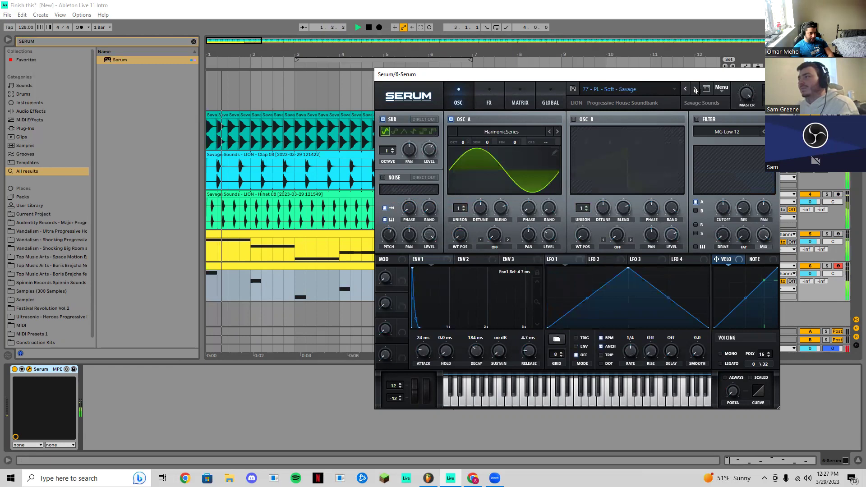
left_click(695, 89)
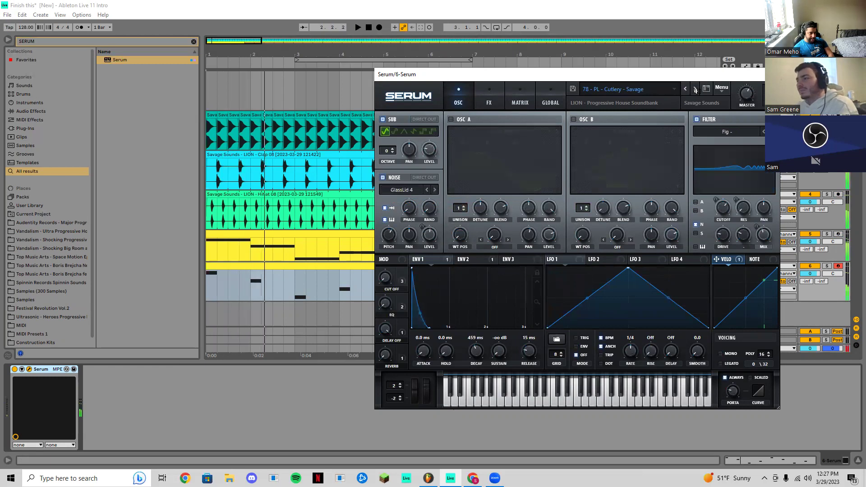
key("space")
key("space")
Load the 80 - PL - Atmo preset, play it with the track, and close the Serum window
left_click(694, 89)
left_click(694, 89)
key("space")
key("space")
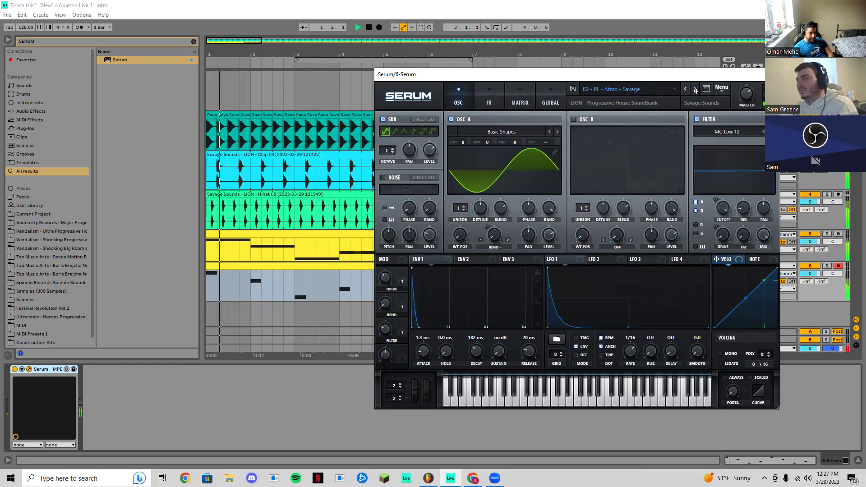
left_click(695, 90)
left_click(685, 89)
key("space")
key("space")
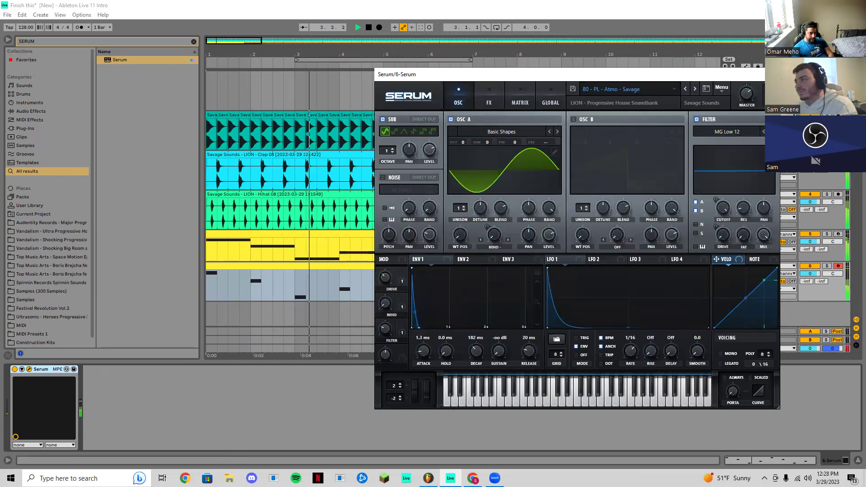
left_click(770, 74)
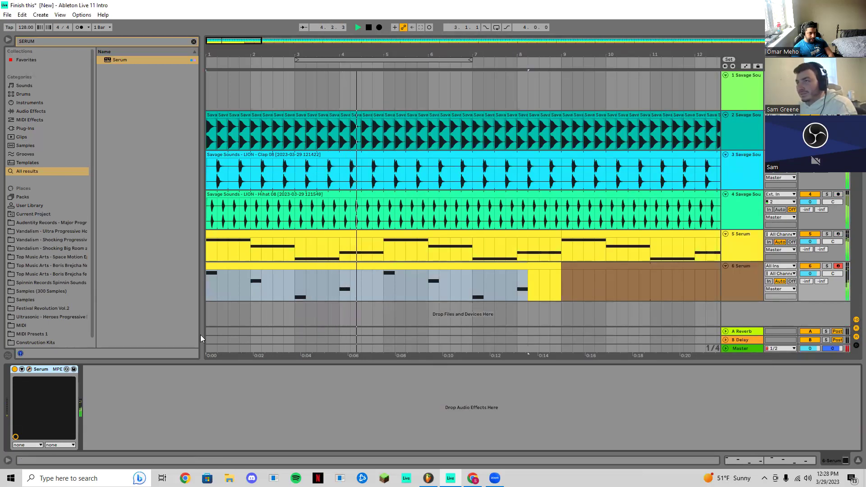
key("space")
key("space")
key("space")
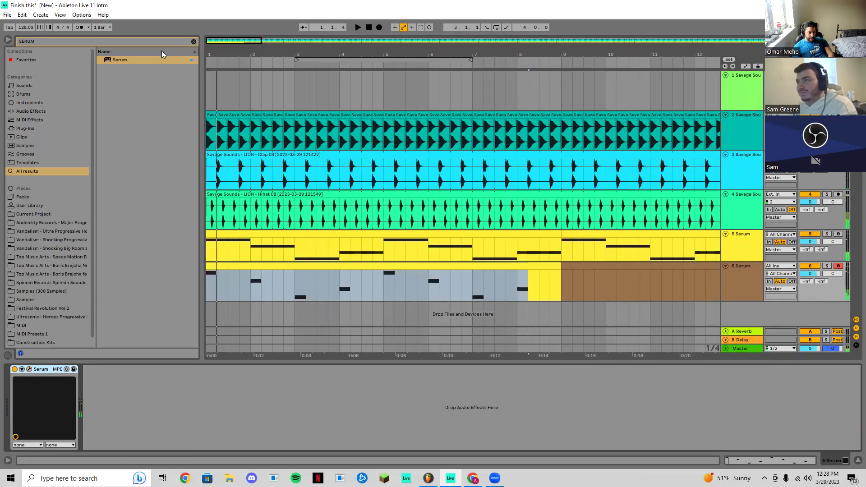
Find the Delay effect in the browser, add it after Serum on the second Serum track, and play
left_click(194, 41)
type("dela")
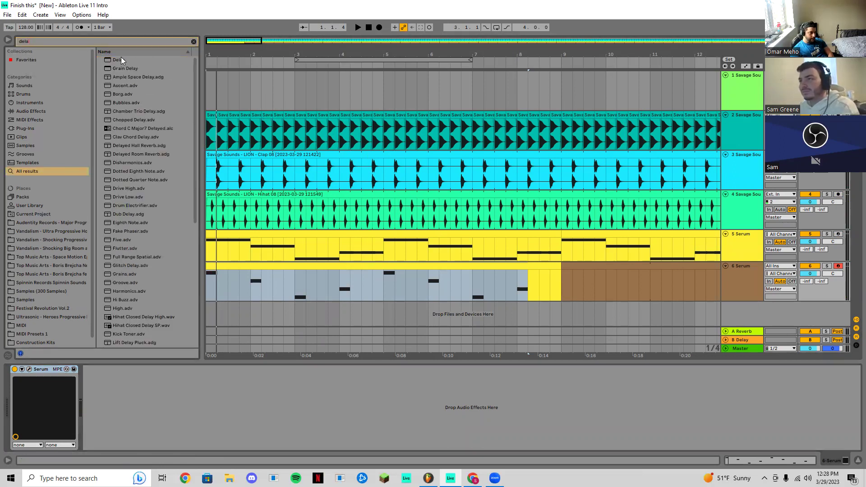
double_click(121, 59)
key("space")
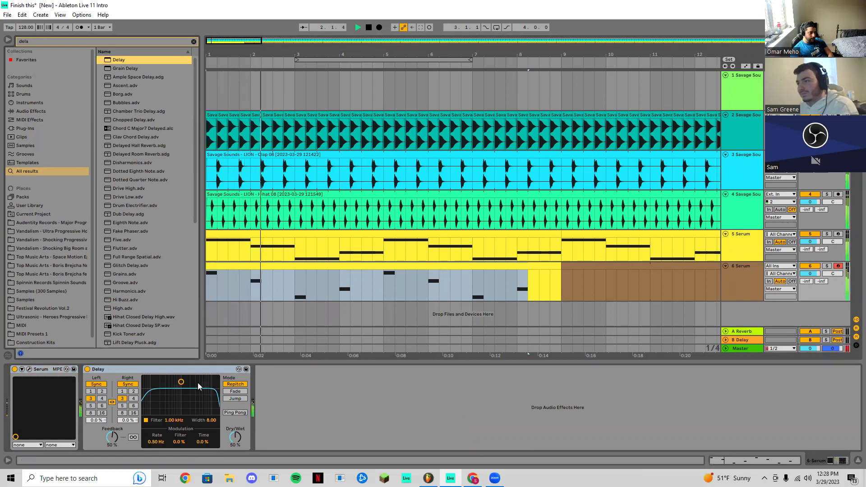
Set the Delay's filter to 1.44 kHz with width 6.32 and its Dry/Wet to 37%, and play the result
left_click_drag(182, 383, 186, 387)
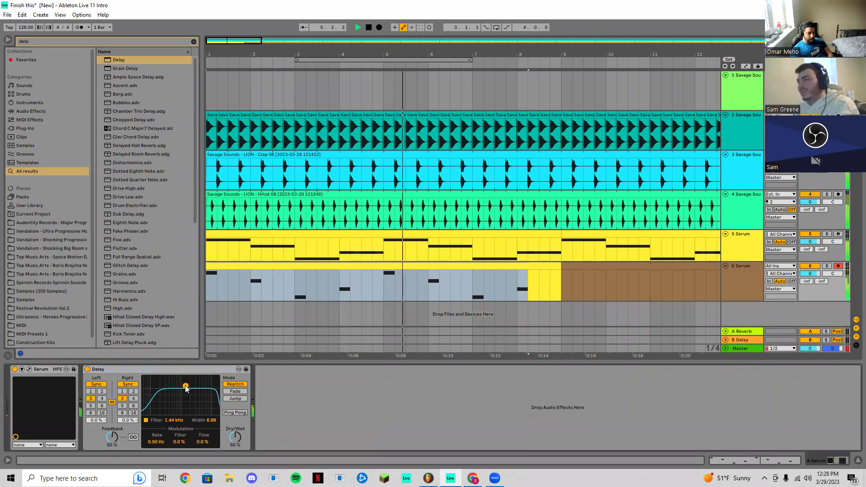
left_click_drag(186, 387, 186, 388)
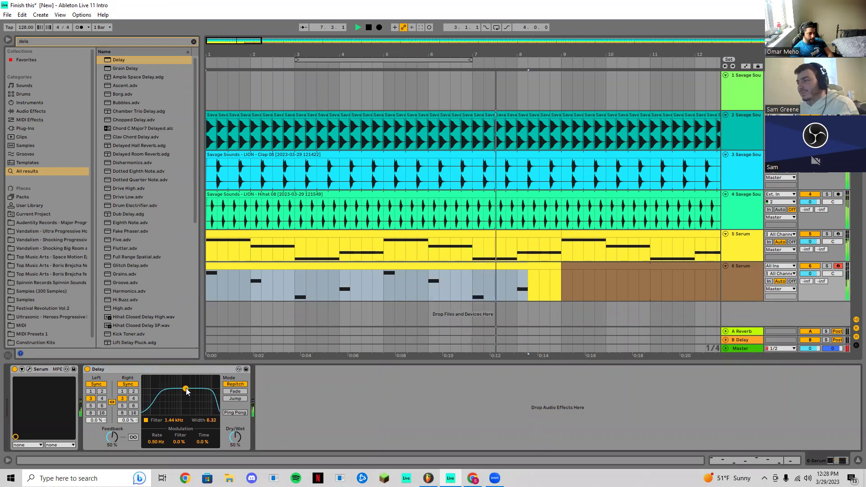
left_click_drag(235, 437, 235, 445)
key("space")
key("space")
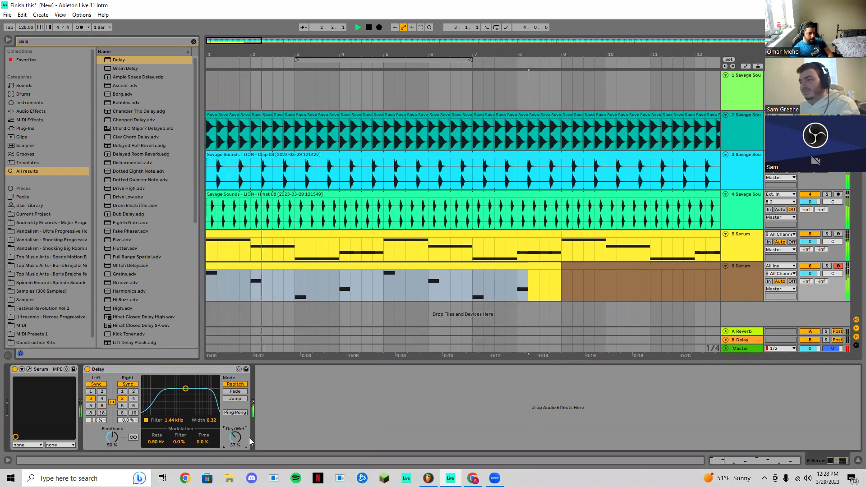
key("space")
key("space")
Turn on the Delay's Ping Pong mode and listen to the track
left_click(240, 414)
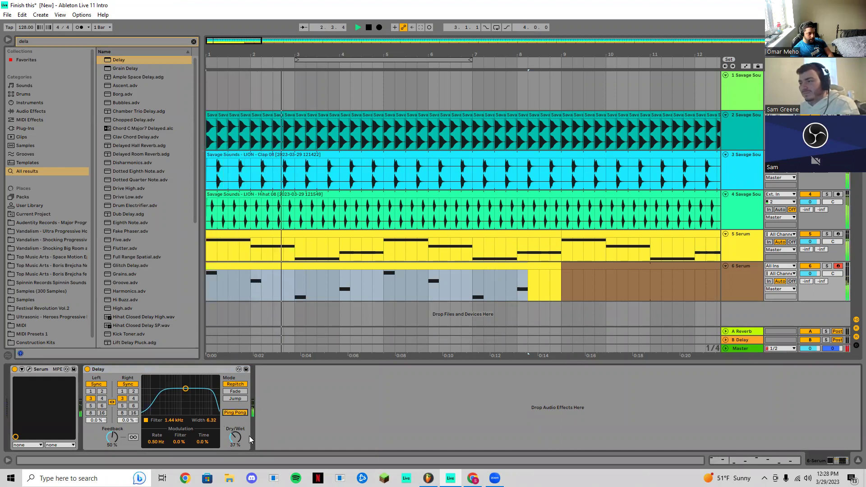
key("space")
key("space")
key("space")
Set the Delay's Feedback to 61% and its Dry/Wet to 57% while listening to the track
left_click_drag(116, 442, 116, 437)
key("space")
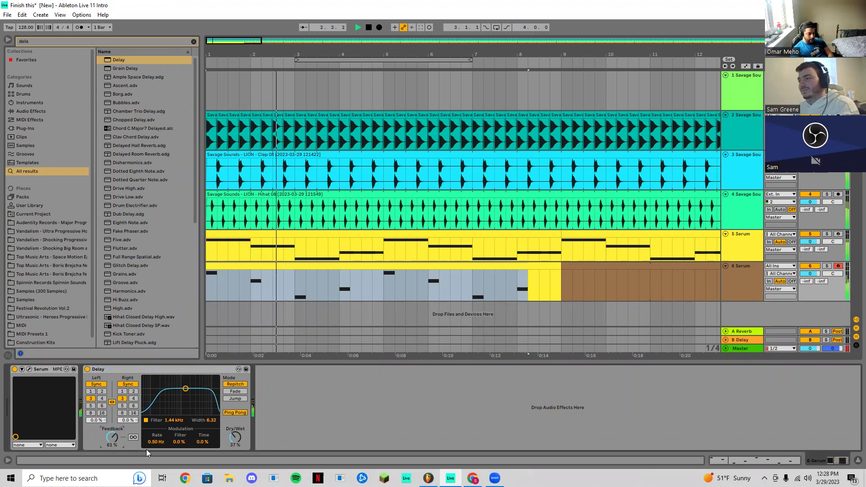
left_click_drag(233, 441, 233, 435)
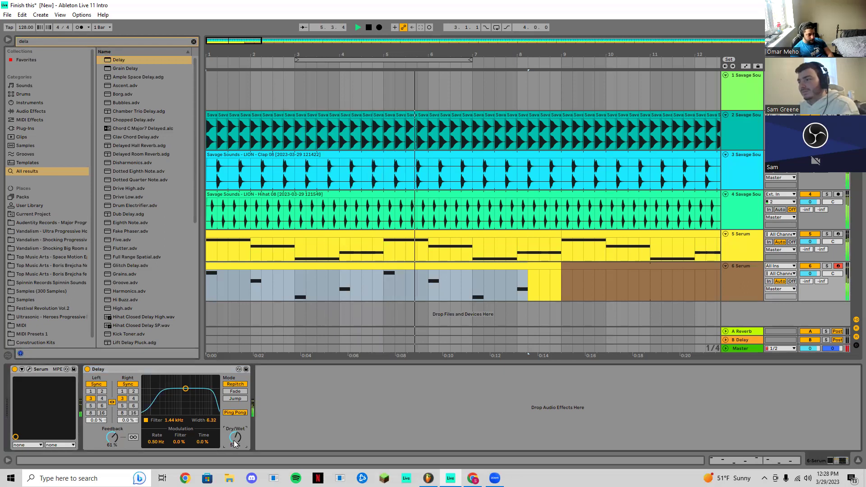
key("space")
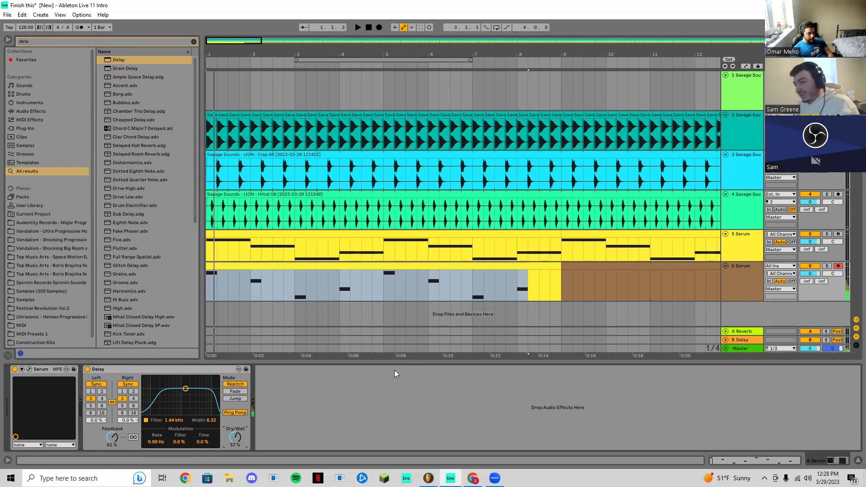
Search the browser for "eq" and hide the device view
left_click(193, 42)
type("eq")
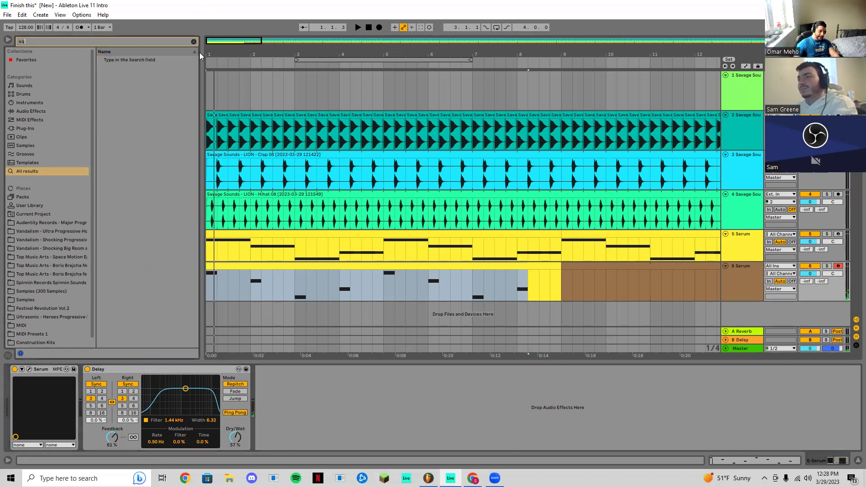
left_click(327, 361)
Duplicate the eight-bar clip on the second Serum track repeatedly until it fills the arrangement up to bar 121
left_click(367, 263)
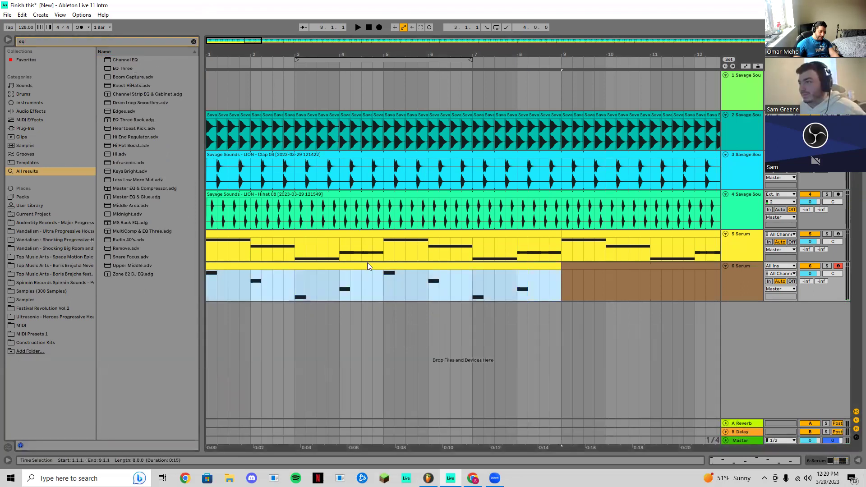
key("ctrl+d")
key("ctrl+d")
scroll(368, 265, "down", 4)
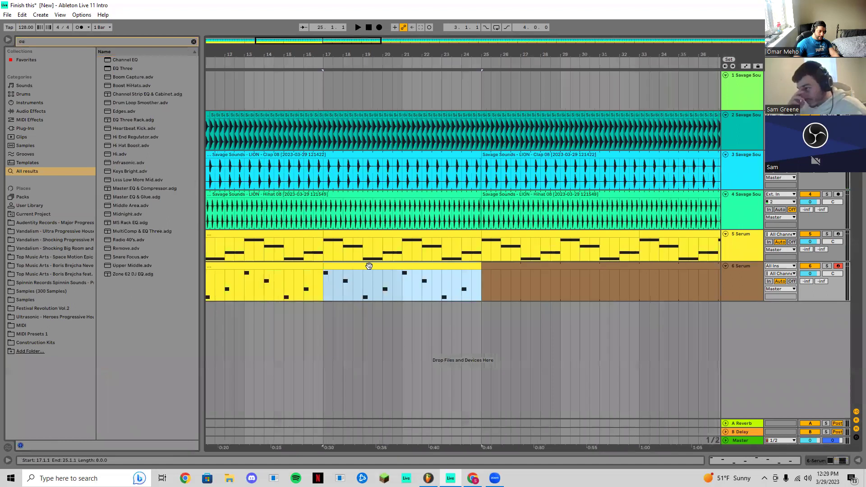
scroll(369, 266, "down", 3)
key("ctrl+d")
key("ctrl+d")
key("ctrl+d")
key("ctrl+d")
key("ctrl+d")
key("ctrl+d")
key("ctrl+d")
key("ctrl+d")
key("ctrl+d")
key("ctrl+d")
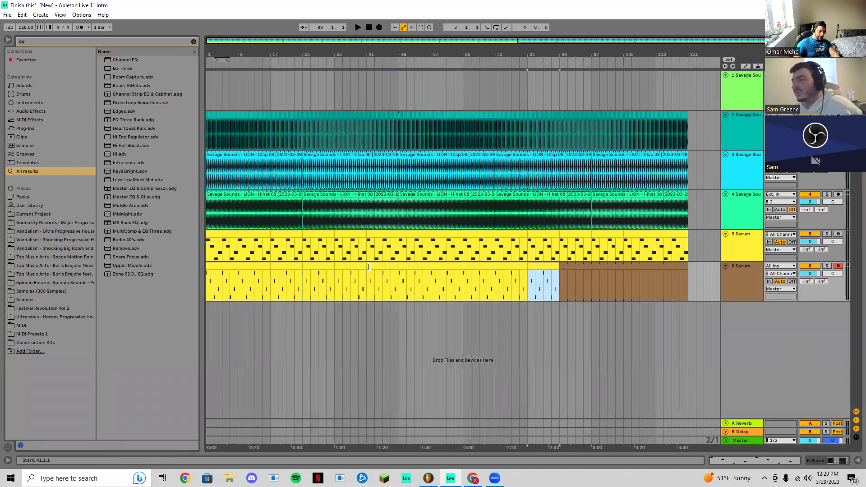
key("ctrl+d")
key("ctrl+d")
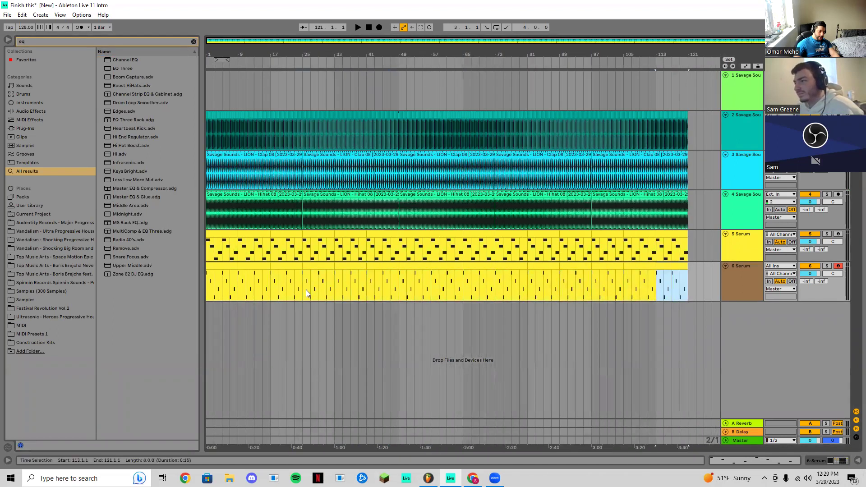
Select the first clip on the second Serum track and add EQ Three after the Delay
left_click(206, 280)
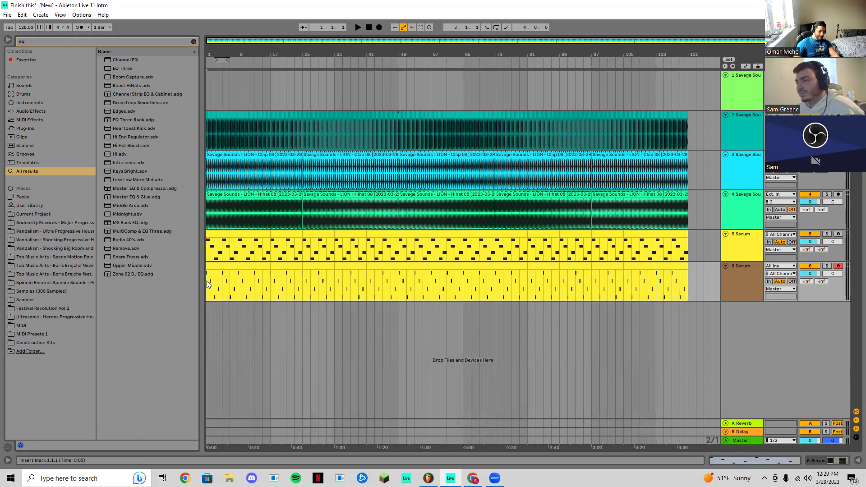
scroll(206, 280, "up", 10)
scroll(207, 280, "down", 3)
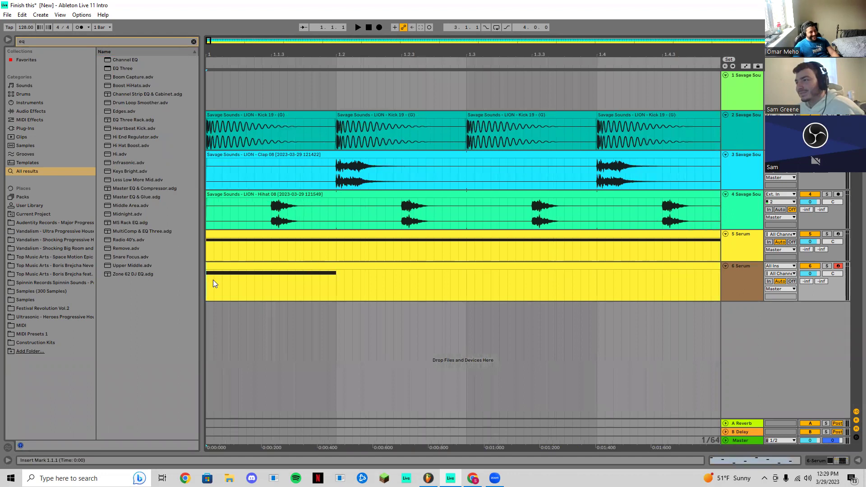
scroll(270, 265, "down", 5)
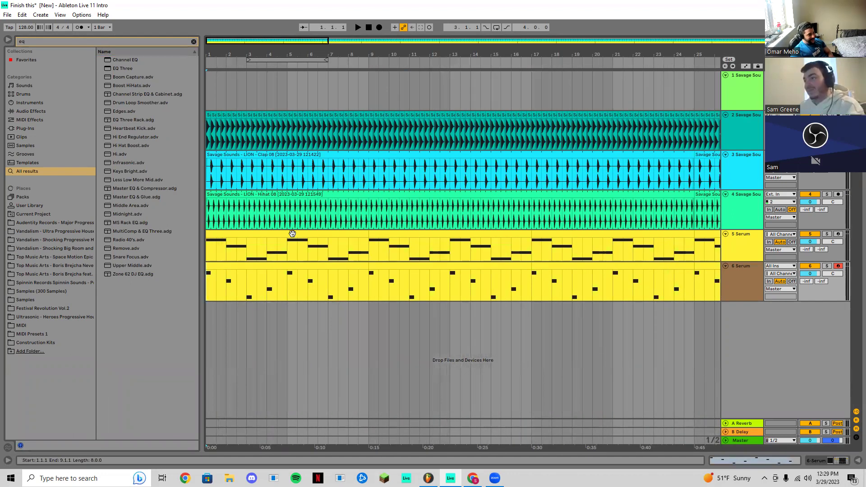
left_click(131, 70)
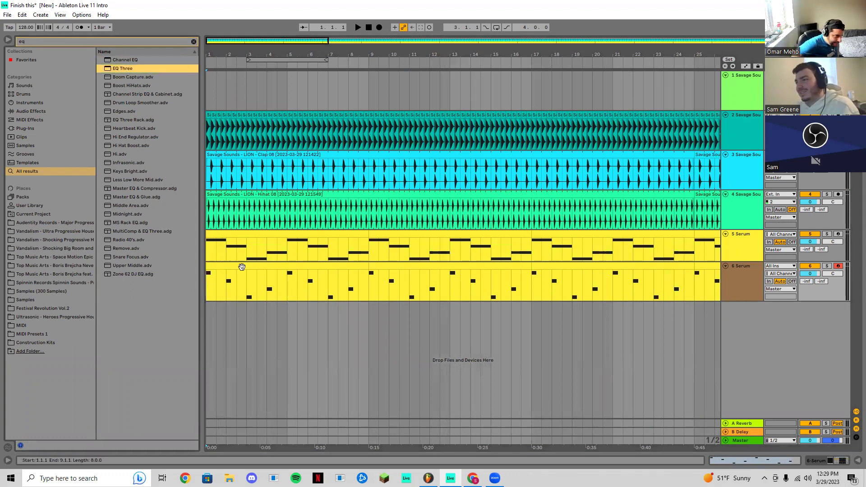
left_click(242, 266)
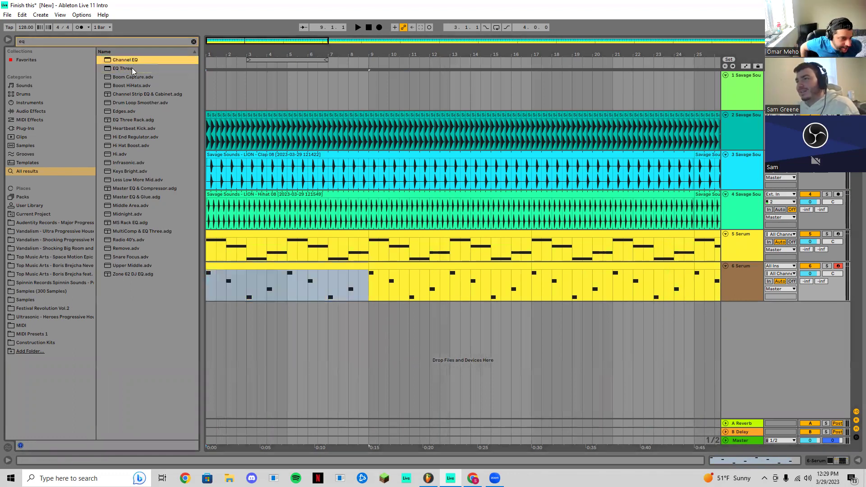
double_click(132, 68)
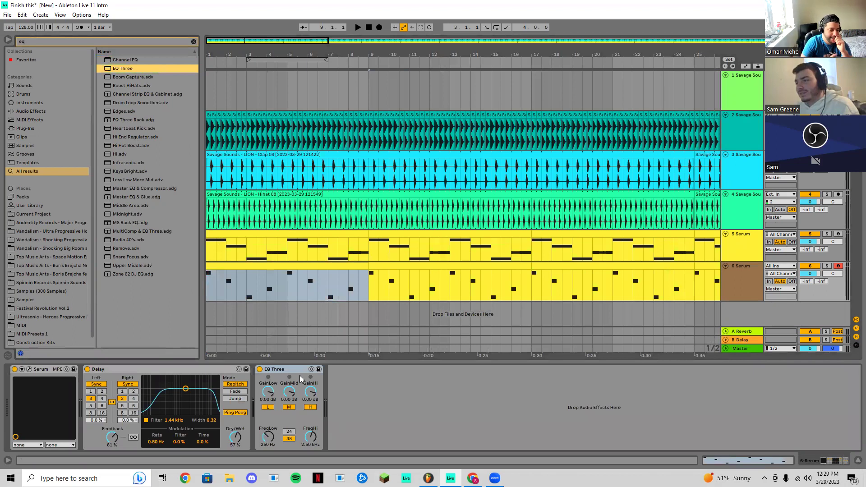
Add Channel EQ to the second Serum track's device chain and delete the EQ Three before it
double_click(130, 60)
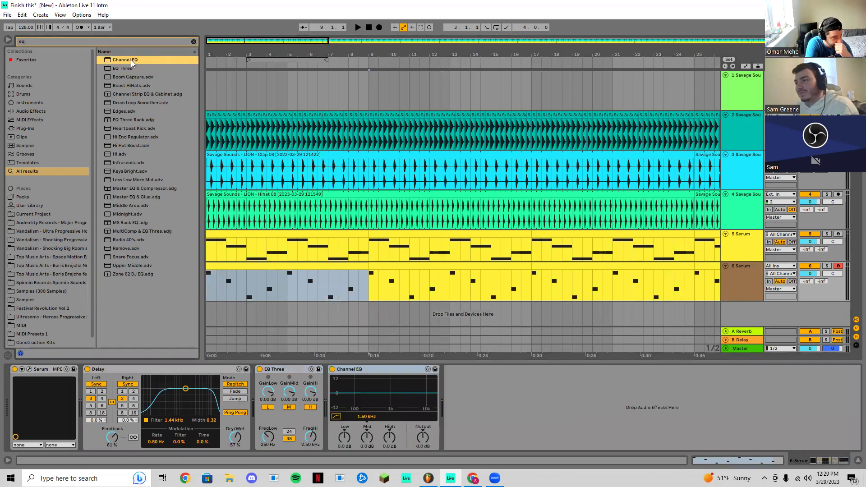
left_click(318, 370)
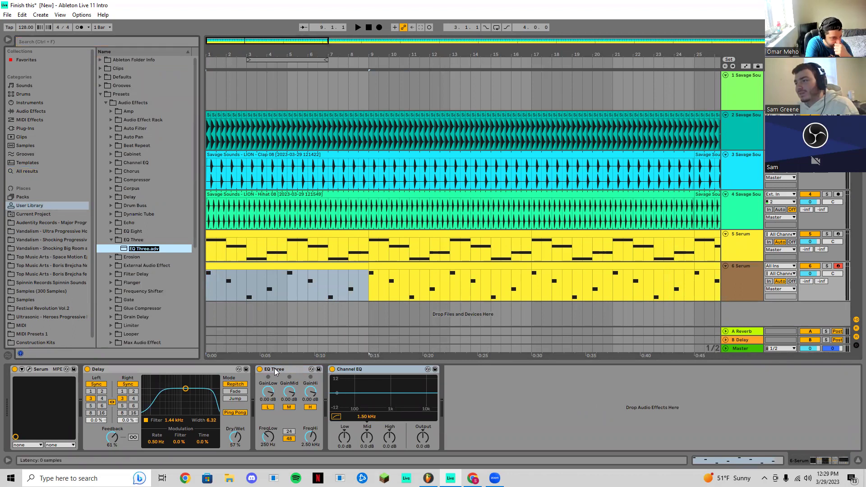
key("Return")
right_click(289, 372)
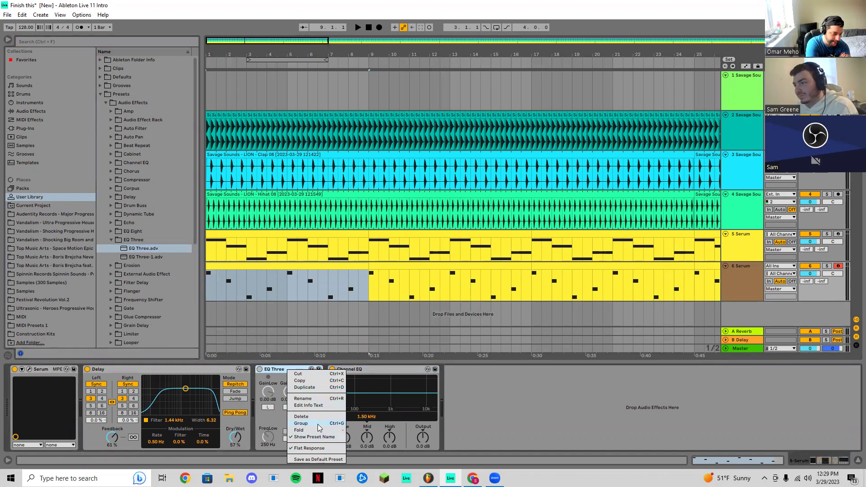
left_click(336, 417)
Raise the Channel EQ's Low gain to 15 dB and its High gain to 1.0 dB while listening to the track
key("space")
key("space")
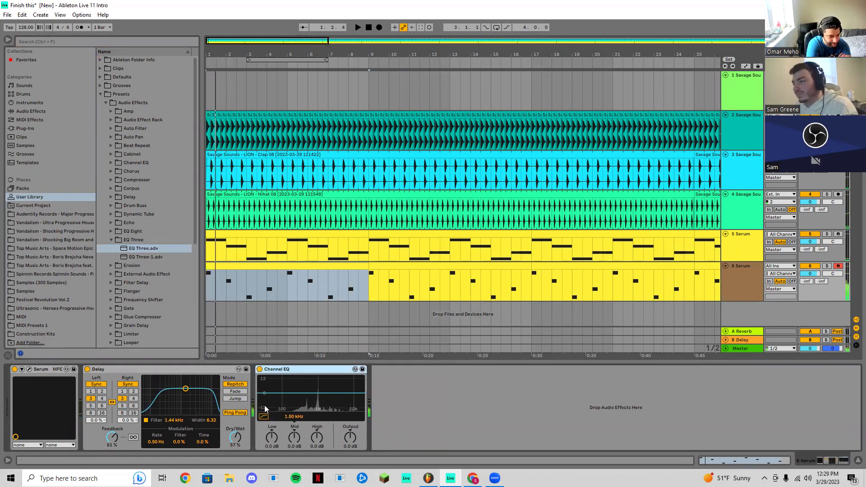
left_click_drag(277, 438, 277, 440)
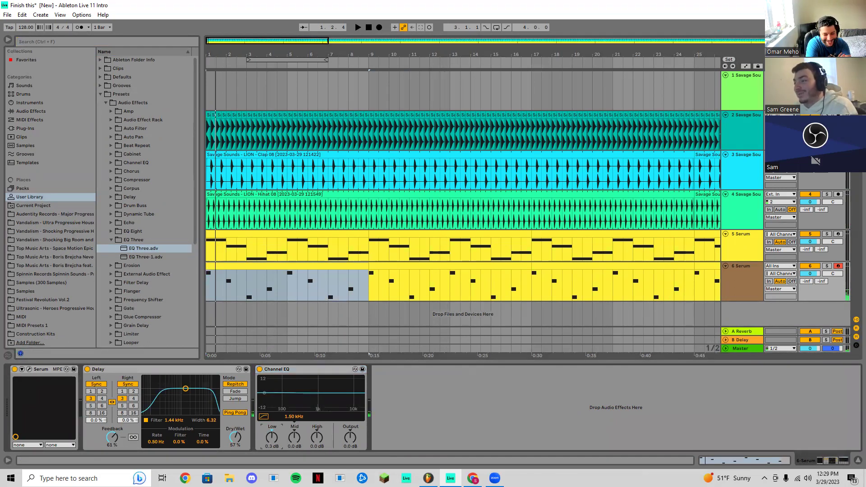
left_click_drag(316, 436, 272, 448)
key("space")
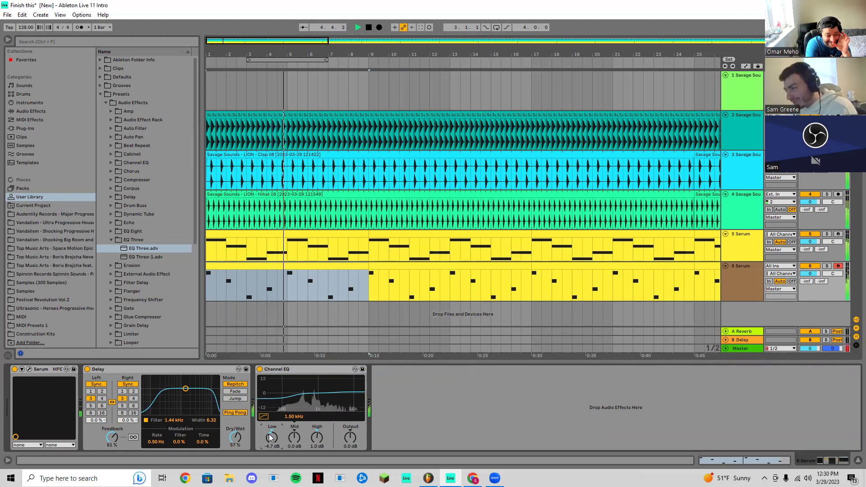
left_click_drag(271, 439, 271, 406)
Stop playback and try to add EQ Eight from the User Library's audio effect presets
left_click(134, 231)
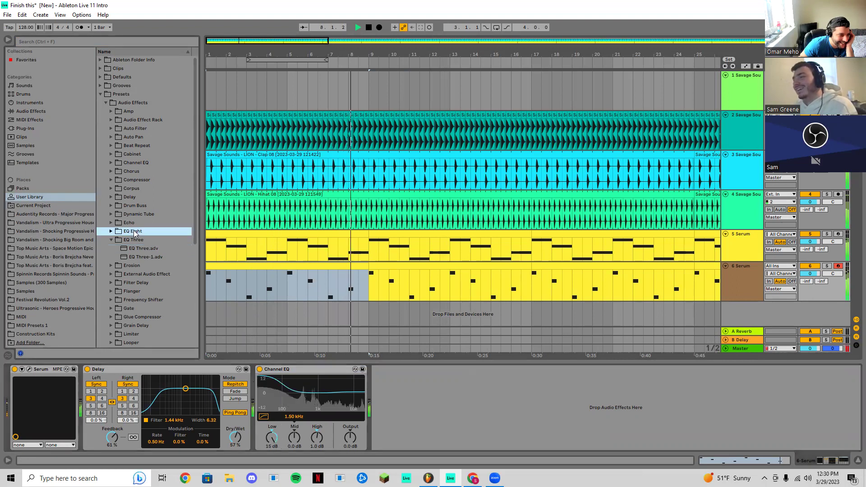
key("space")
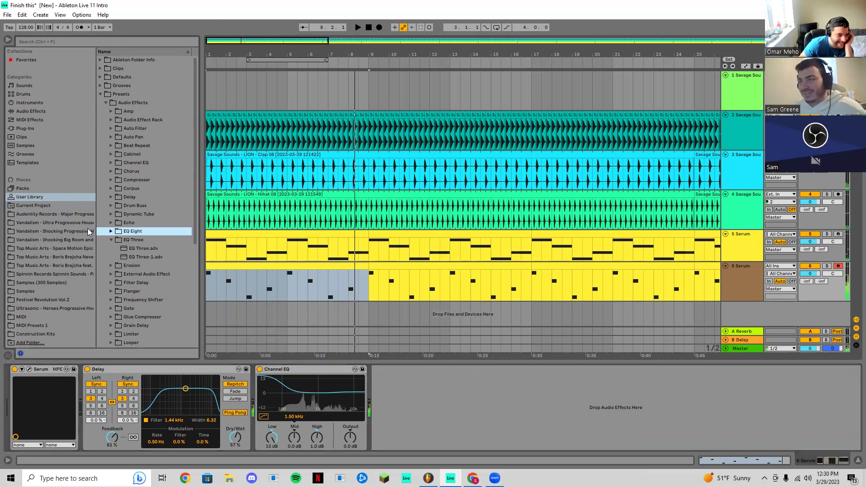
left_click(111, 231)
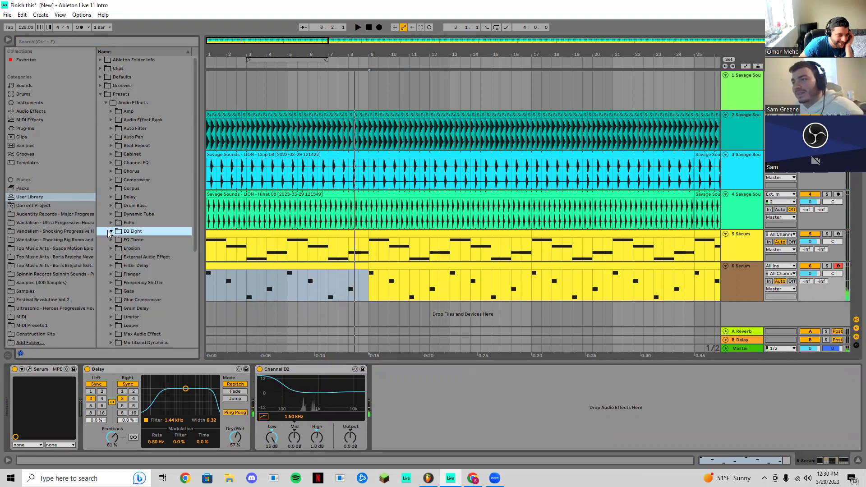
left_click_drag(116, 232, 438, 387)
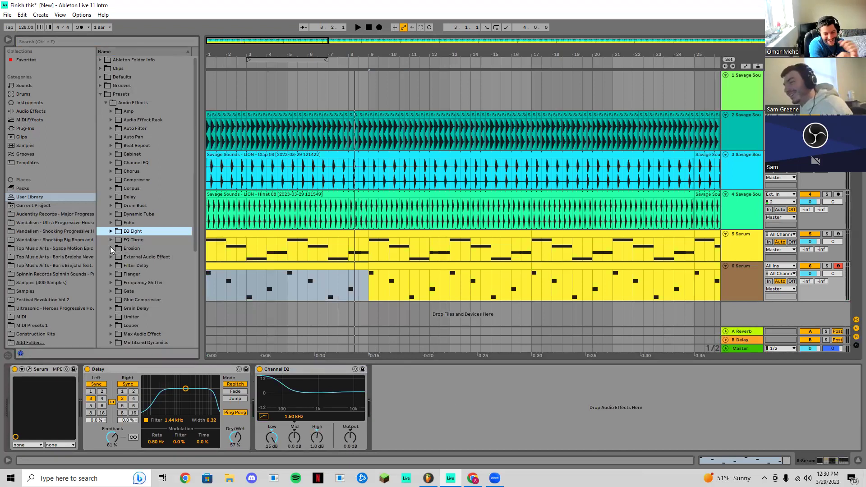
Reset the Channel EQ's Low and High gains to 0.0 dB and listen to the track
left_click(270, 440)
key("Delete")
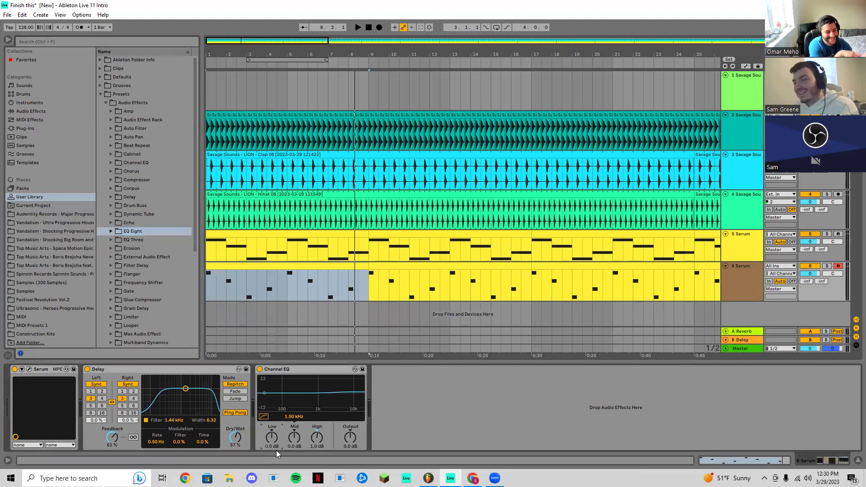
left_click(322, 435)
key("Delete")
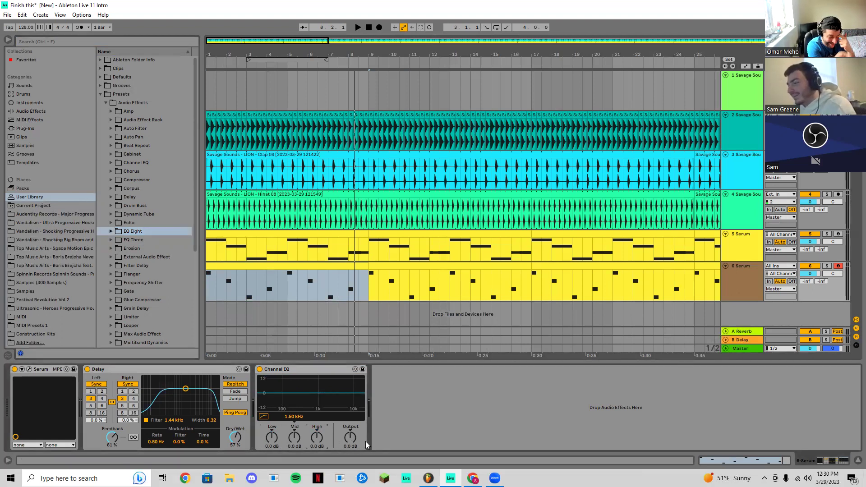
key("space")
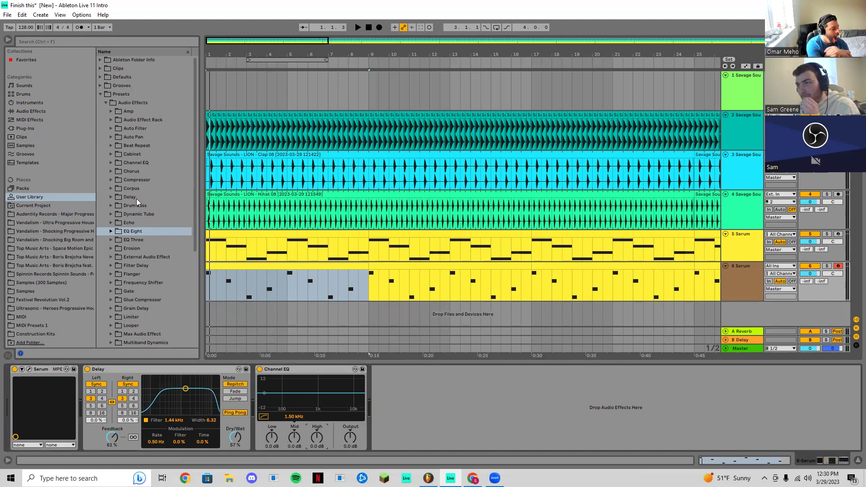
Search the browser for "filter" and look through the EQ Three and Filter Delay preset folders
left_click(114, 171)
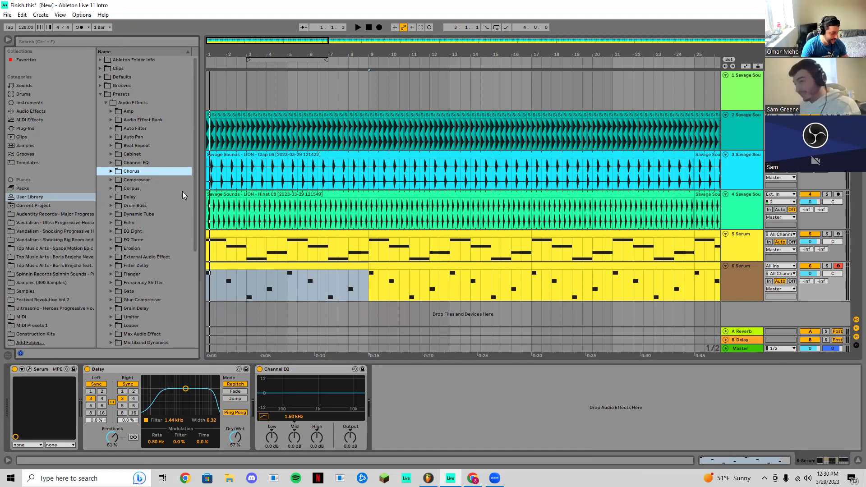
key("ctrl+f")
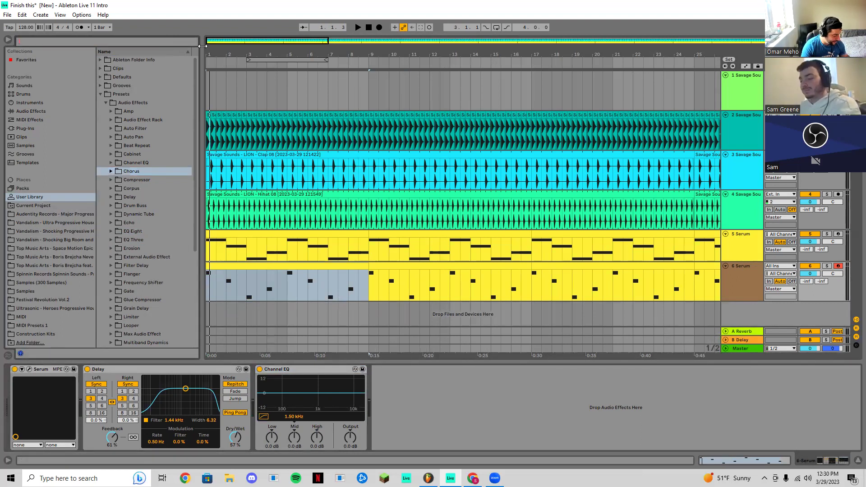
type("filter")
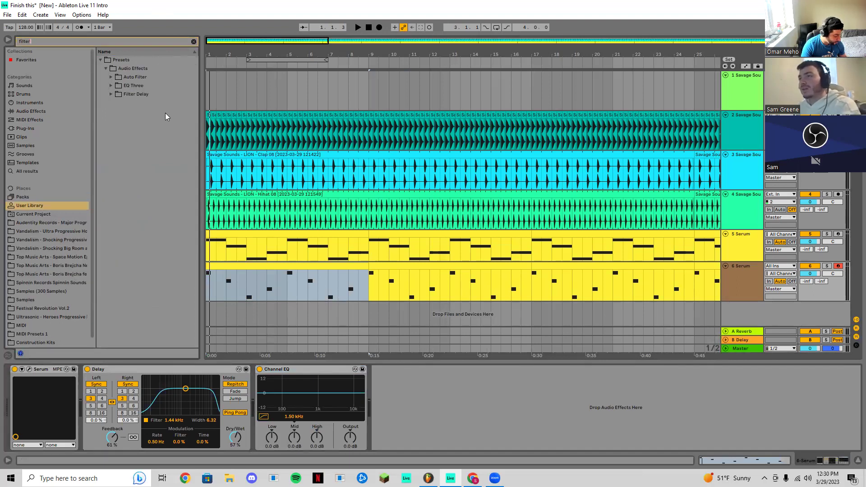
left_click(111, 85)
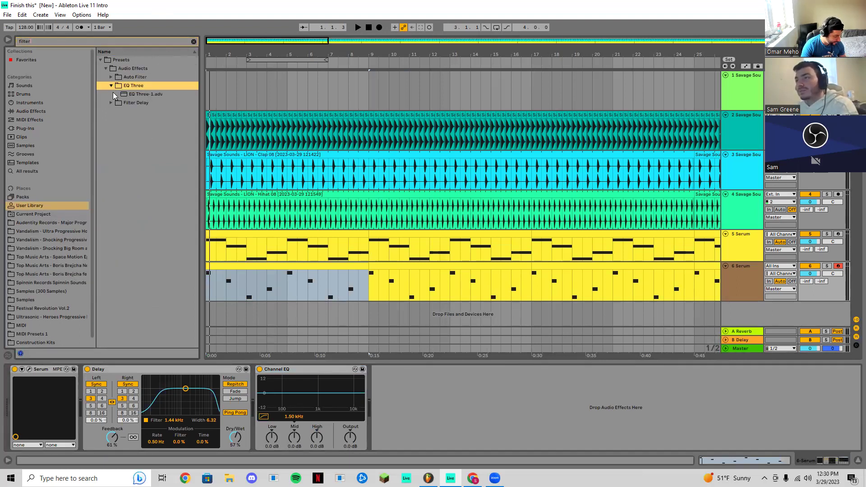
left_click(112, 103)
left_click(103, 62)
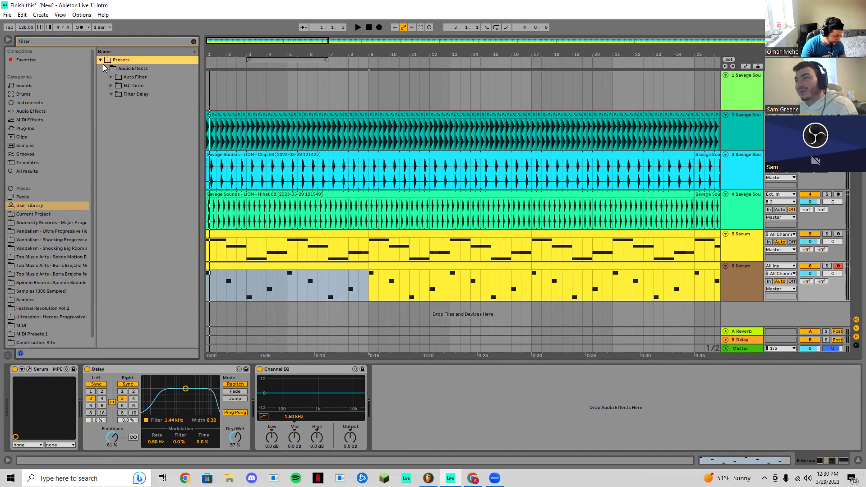
left_click(100, 59)
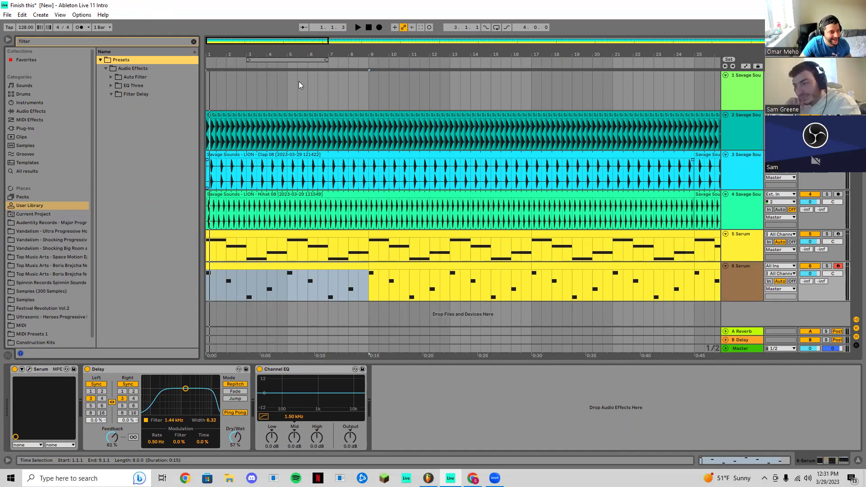
Search all results for "VOCAL" and place DROP_VOCALS_2.wav on a new audio track spanning bars 1 to 121
scroll(299, 90, "down", 2)
key("space")
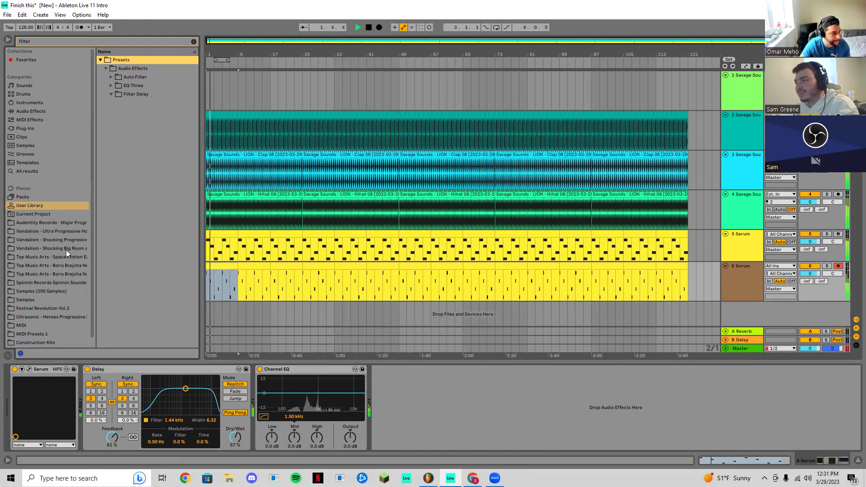
key("space")
left_click(55, 41)
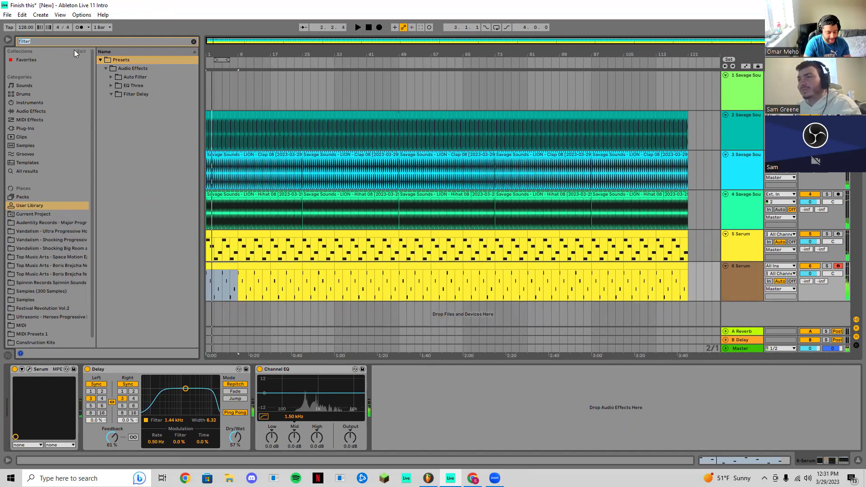
type("VOCAL")
left_click(30, 171)
left_click(144, 68)
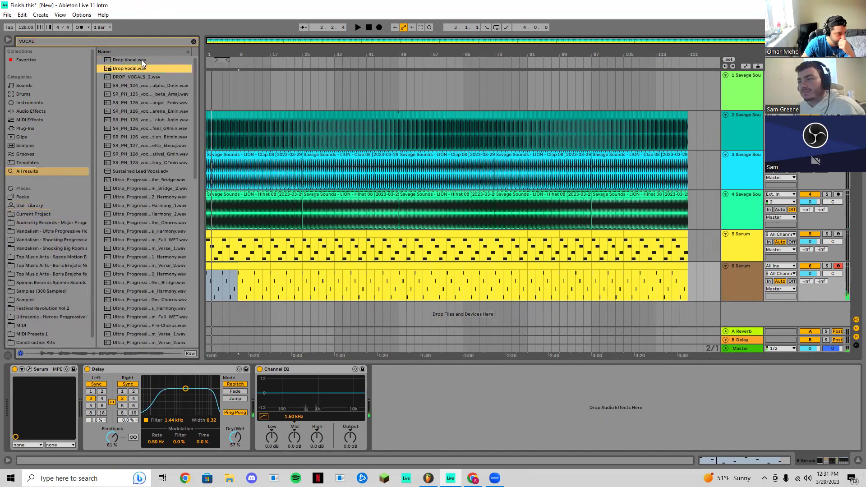
left_click(141, 80)
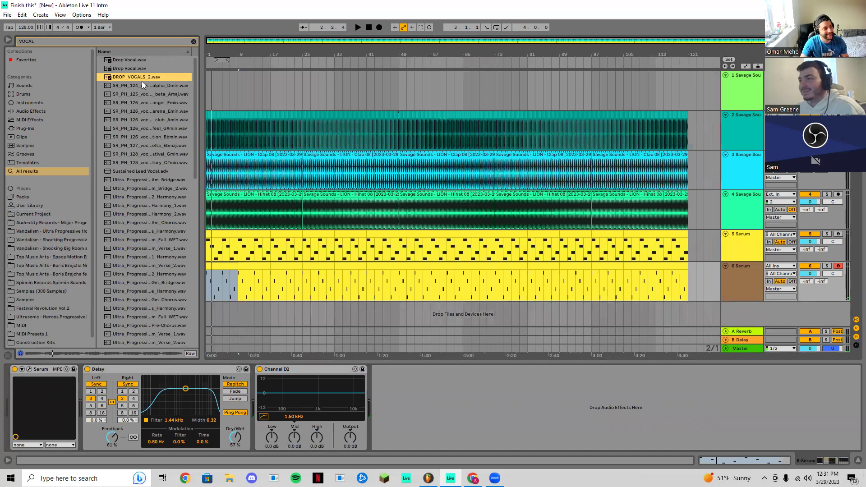
left_click_drag(137, 77, 690, 305)
Search the browser for "AUTO PAN" and add the Auto Pan effect to the DROP_VOCALS_2 track
left_click(35, 40)
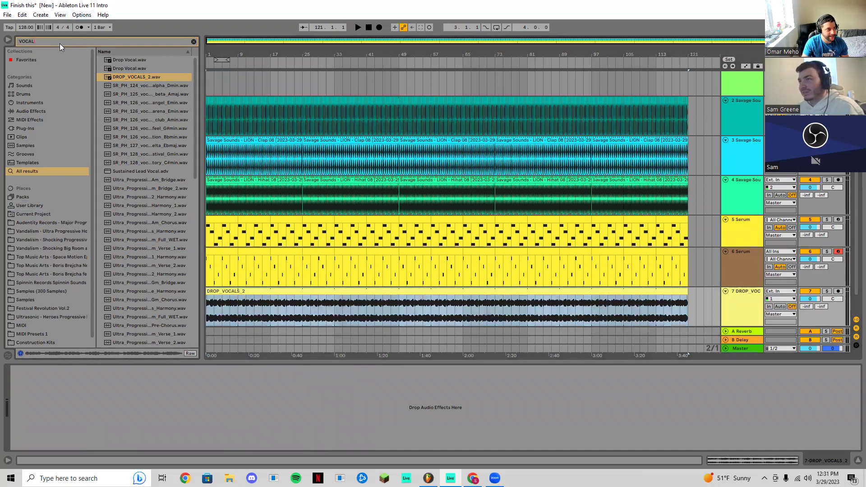
key("BackSpace")
key("BackSpace")
key("BackSpace")
key("BackSpace")
key("BackSpace")
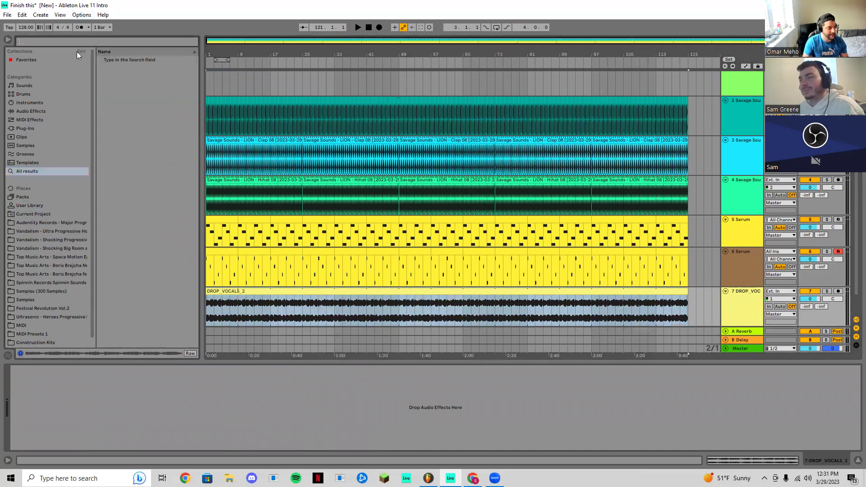
type("AUTO PAN")
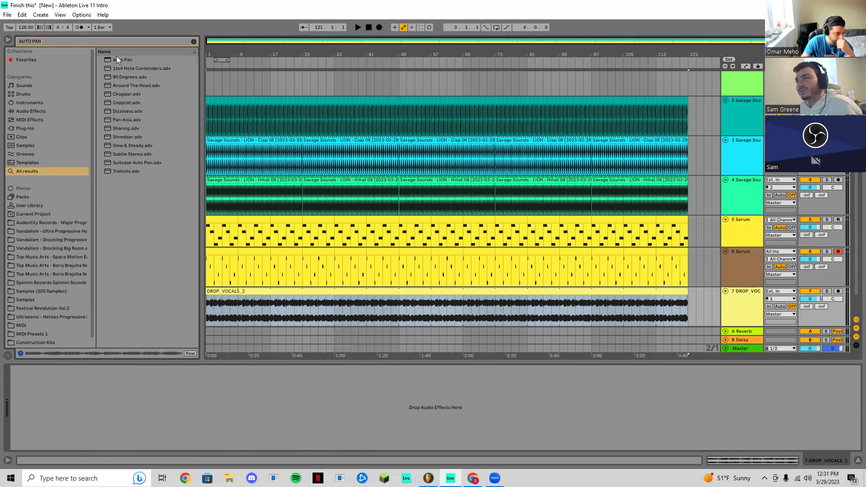
left_click_drag(116, 57, 266, 255)
left_click_drag(250, 299, 244, 299)
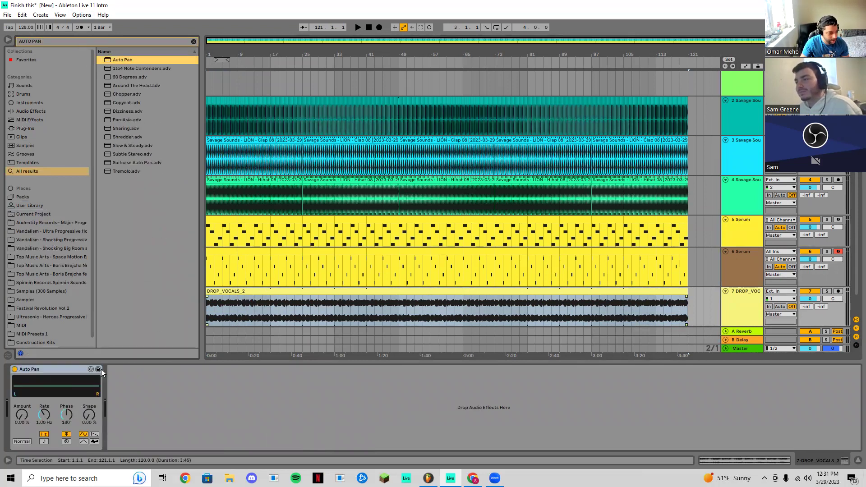
Set the Auto Pan's Amount to 100%, its Rate to a tempo-synced 1/16 and its waveform to sawtooth while listening
left_click_drag(22, 423, 22, 393)
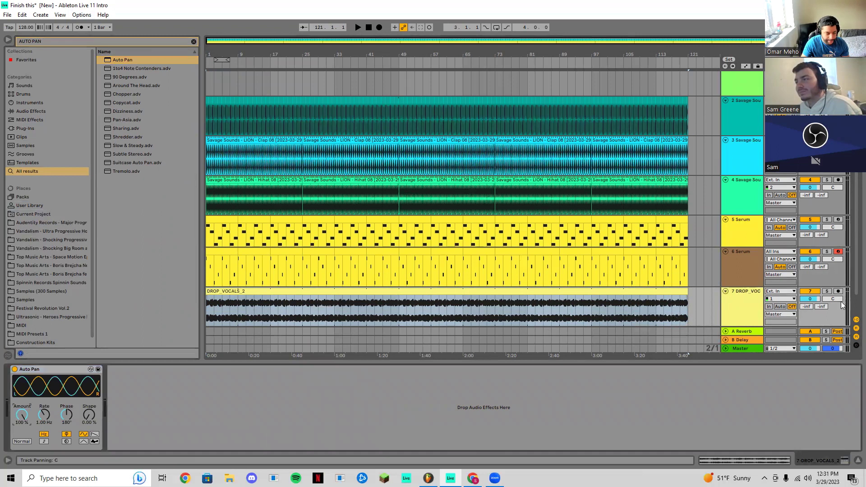
left_click(44, 441)
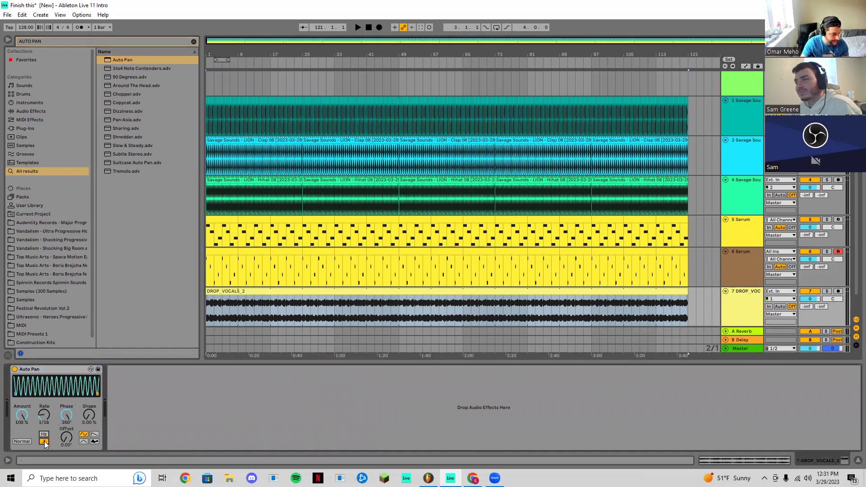
key("space")
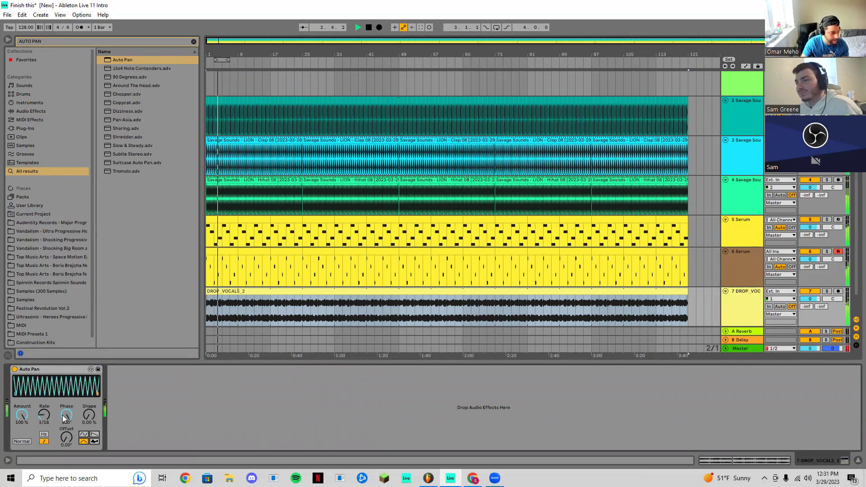
left_click(94, 435)
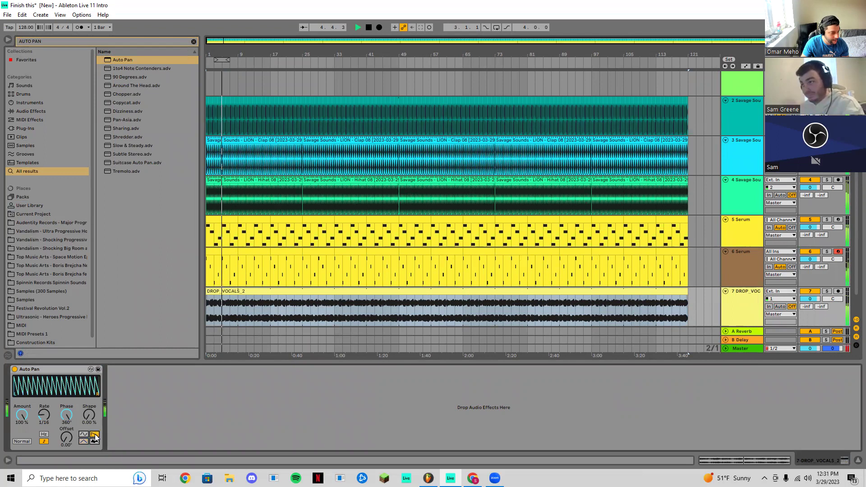
Search the browser for "EQ", add EQ Three after the Auto Pan on the vocal track and restart playback
left_click(105, 42)
type("EQ")
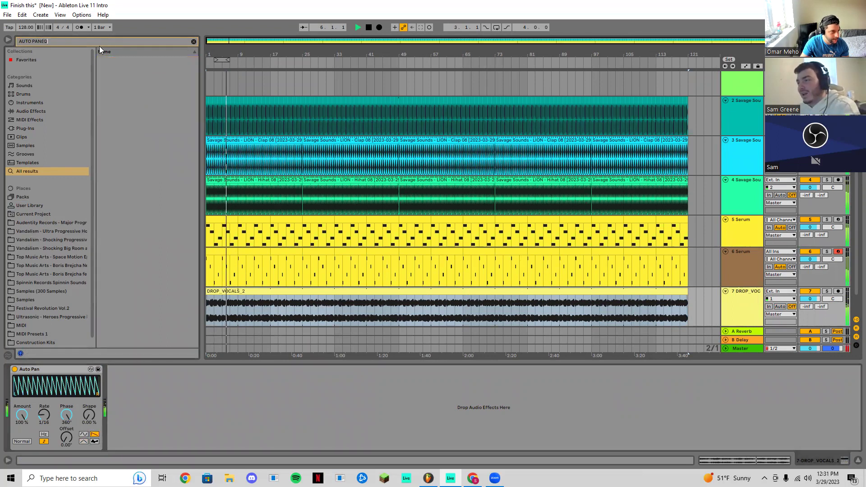
key("BackSpace")
key("BackSpace")
key("BackSpace")
key("BackSpace")
key("BackSpace")
key("BackSpace")
key("BackSpace")
key("BackSpace")
key("BackSpace")
key("BackSpace")
type("EQ")
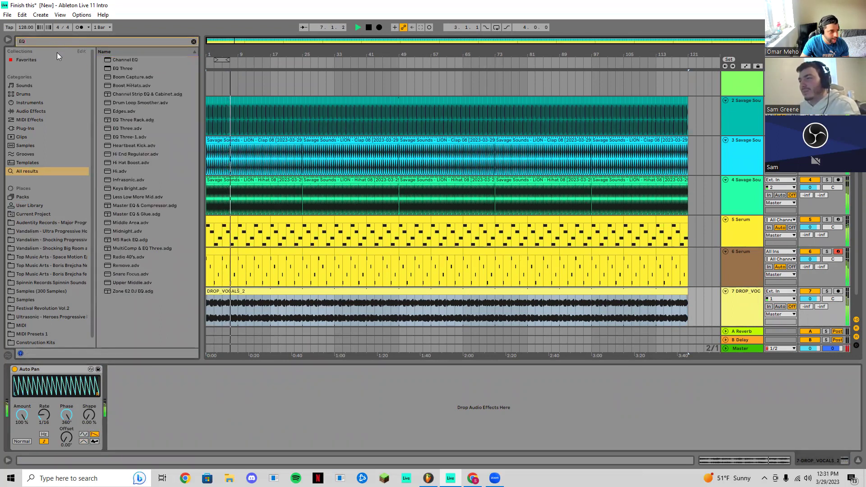
double_click(122, 68)
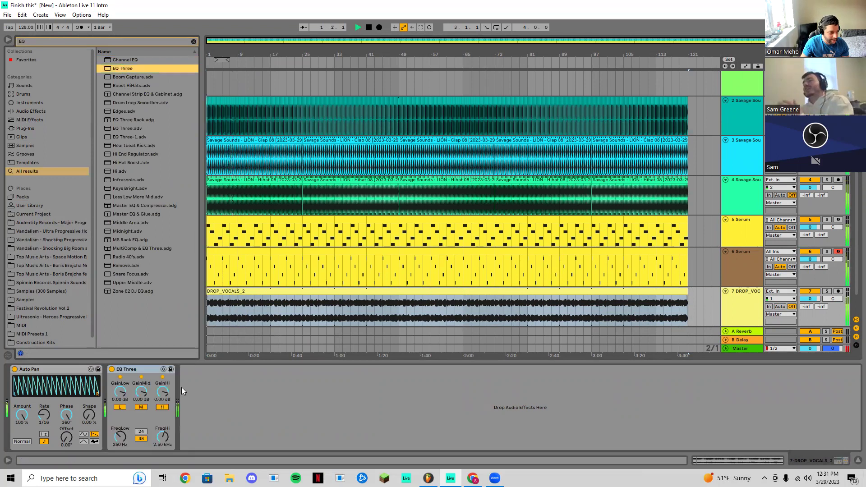
key("space")
key("space")
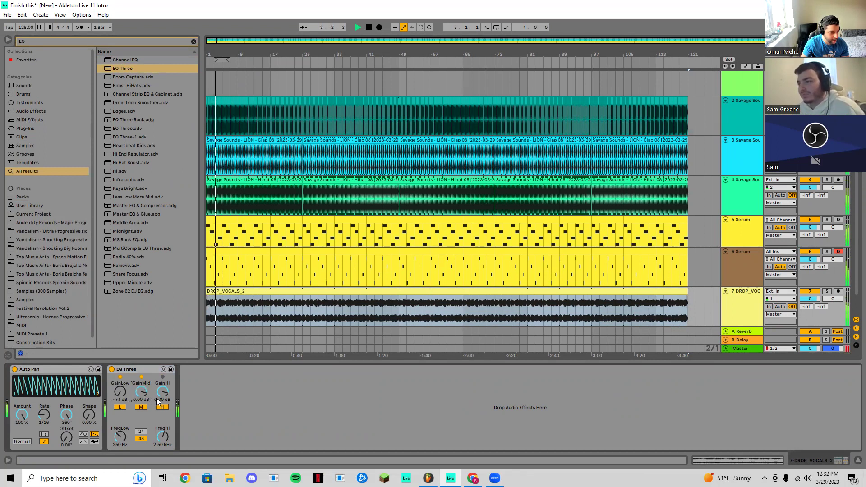
Try the vocal EQ Three's GainHi at -inf dB, return it to 0.00 dB and stop playback
left_click_drag(163, 394, 164, 396)
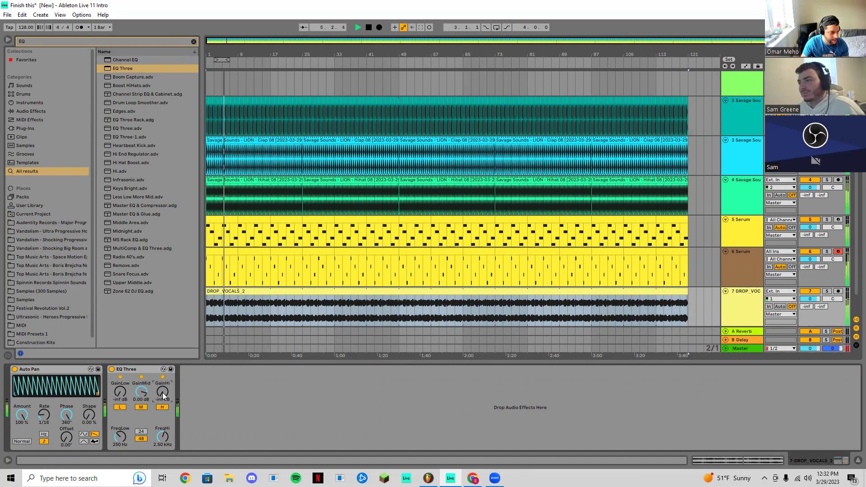
left_click_drag(163, 396, 163, 383)
key("space")
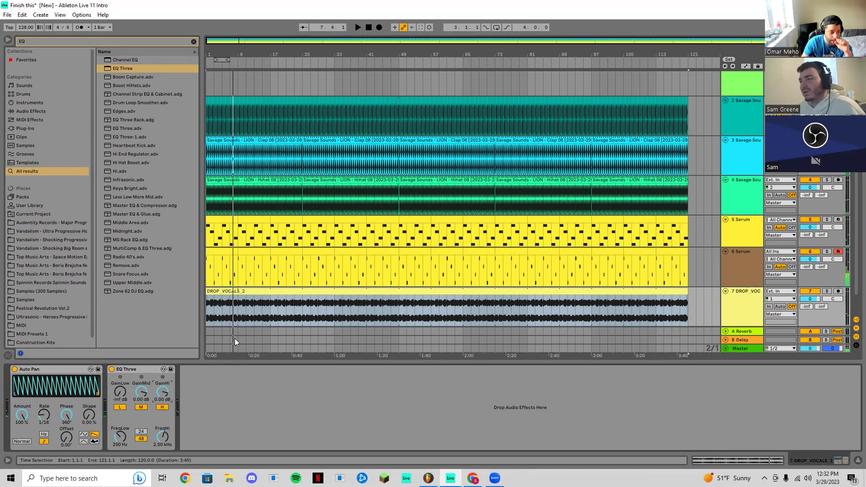
left_click(263, 301)
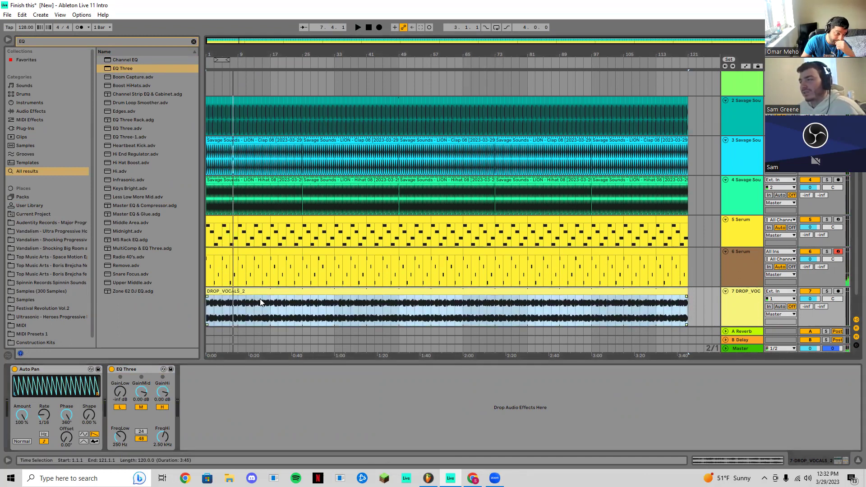
scroll(245, 330, "down", 1)
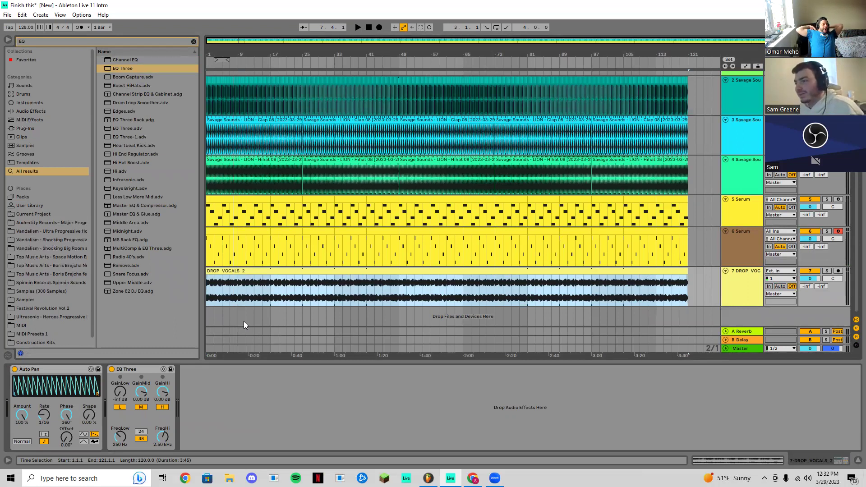
right_click(271, 270)
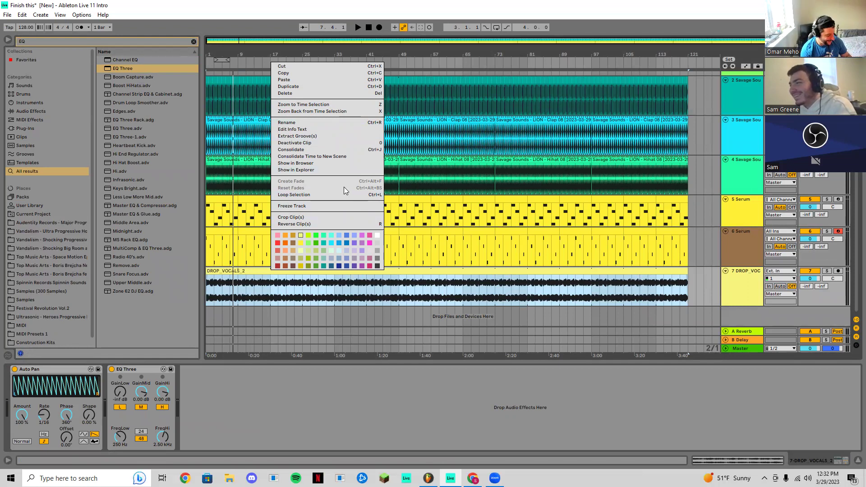
right_click(730, 296)
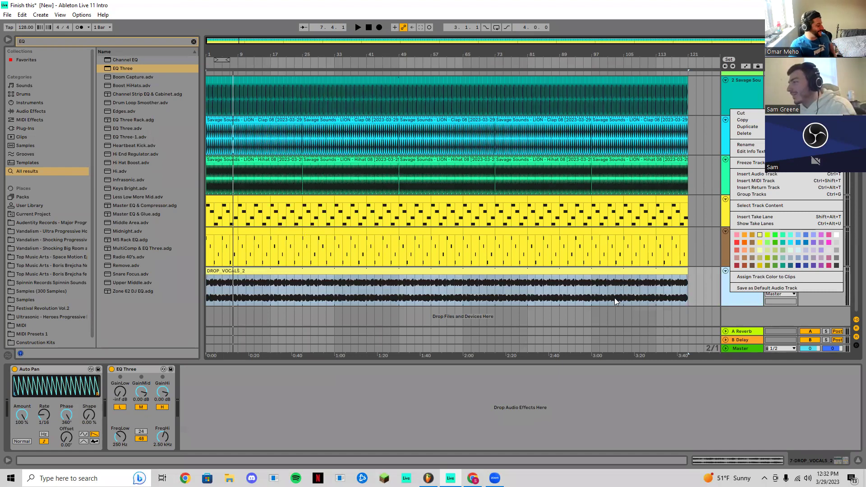
left_click(618, 320)
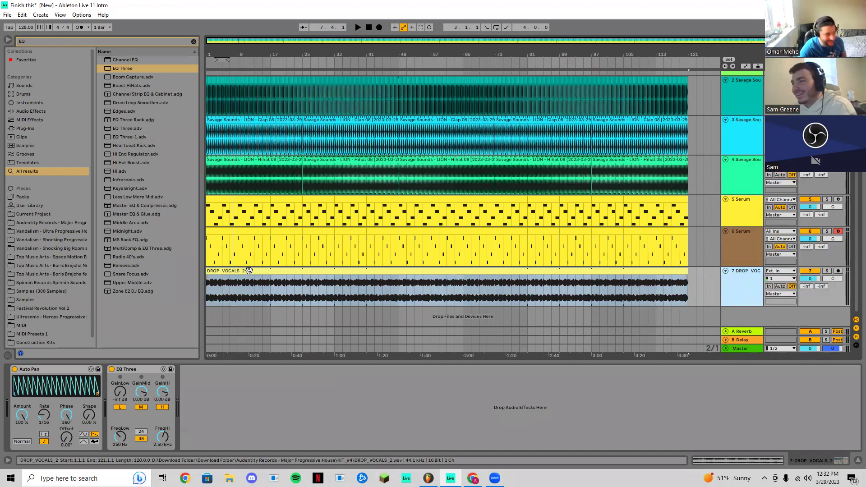
right_click(250, 273)
left_click(238, 272)
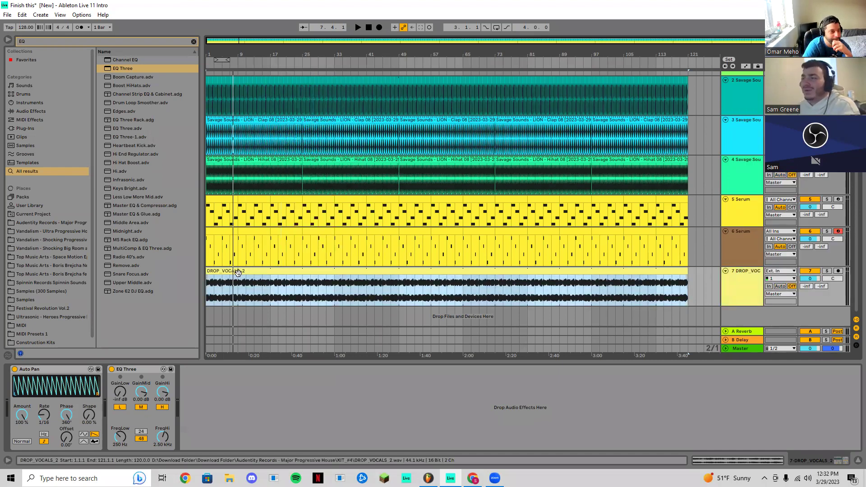
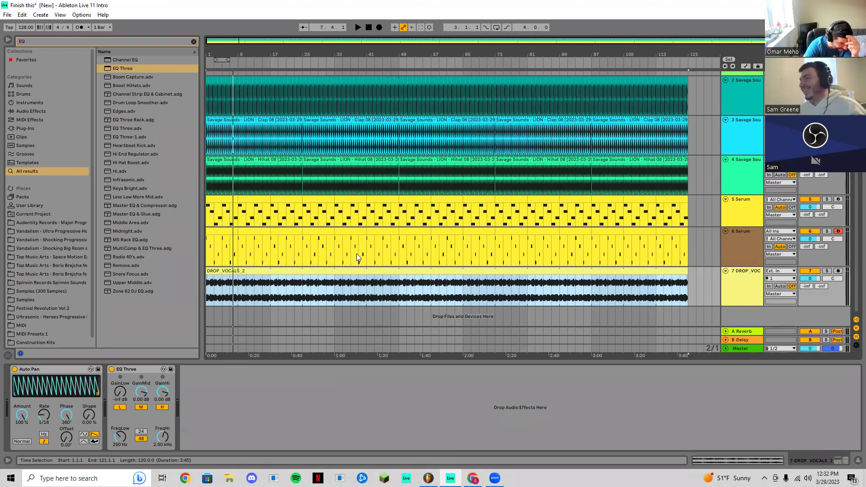
Close the "Finish this" Live set and save its changes
left_click(856, 5)
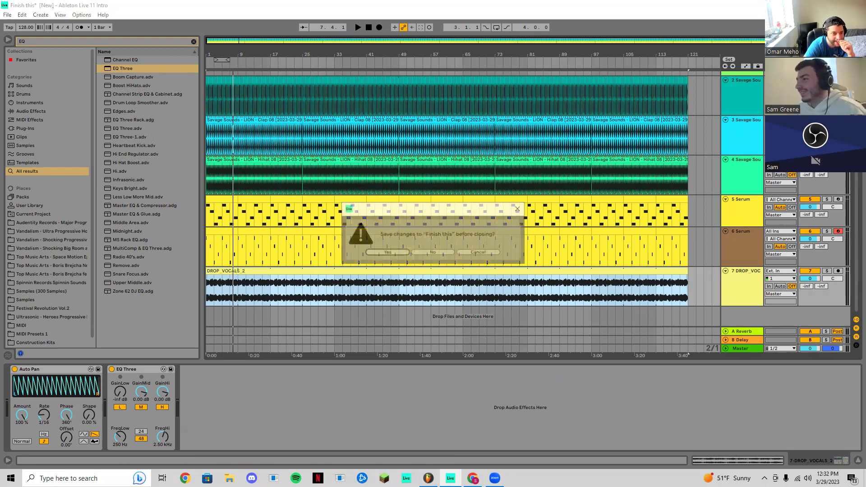
left_click(386, 252)
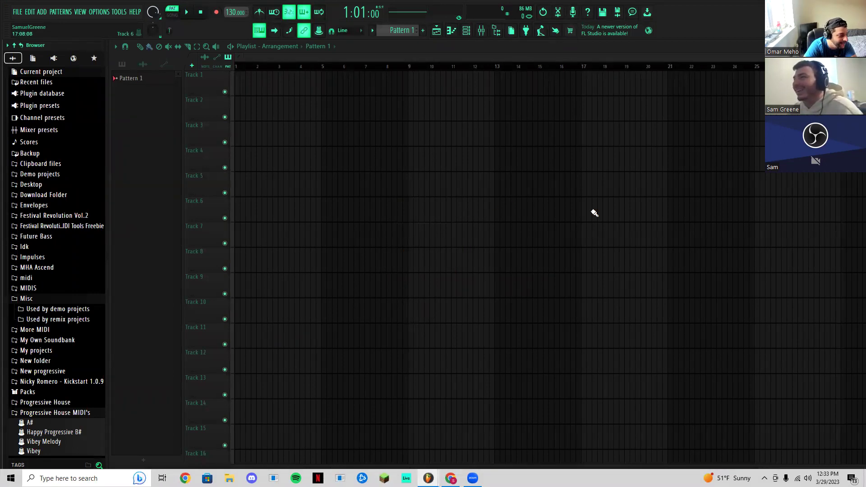
Switch to FL Studio and look through the browser's sample, MIDI and project folders
left_click_drag(692, 20, 690, 42)
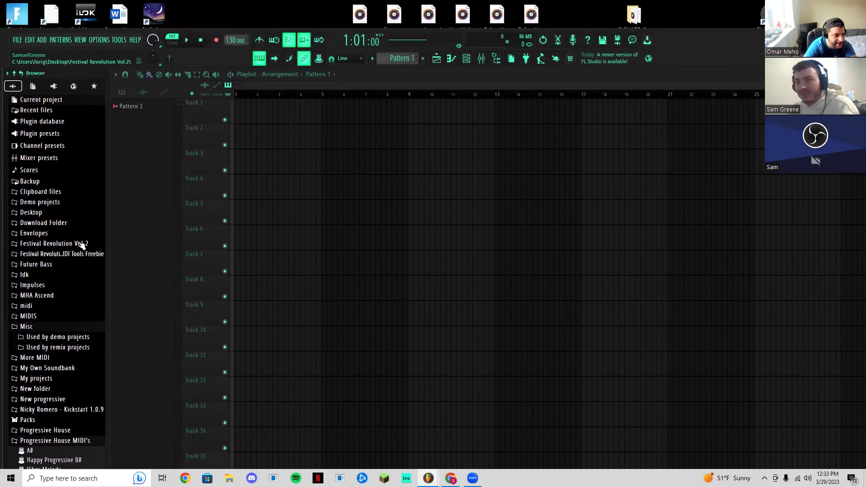
scroll(68, 316, "down", 5)
scroll(71, 343, "up", 5)
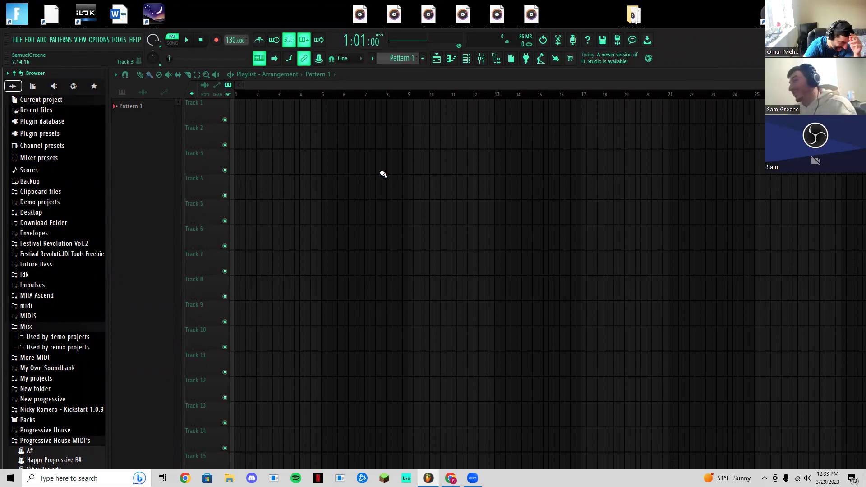
scroll(82, 385, "down", 5)
scroll(83, 389, "up", 5)
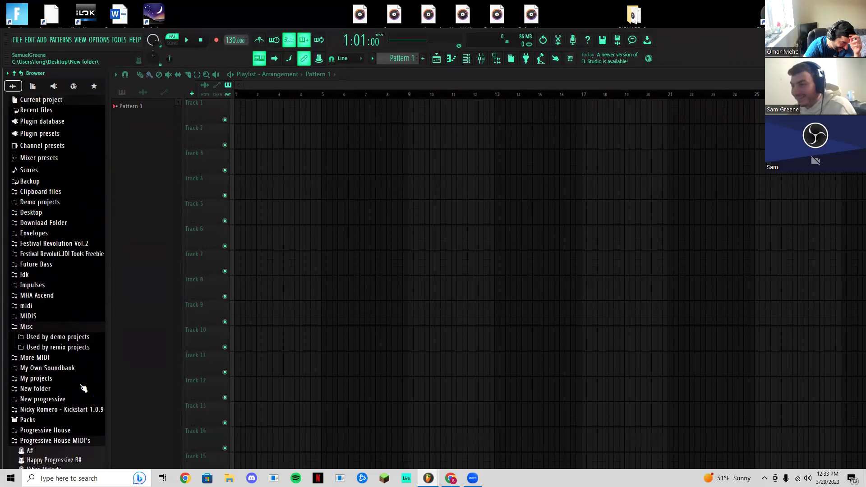
scroll(84, 388, "down", 2)
scroll(61, 391, "down", 4)
scroll(66, 398, "up", 4)
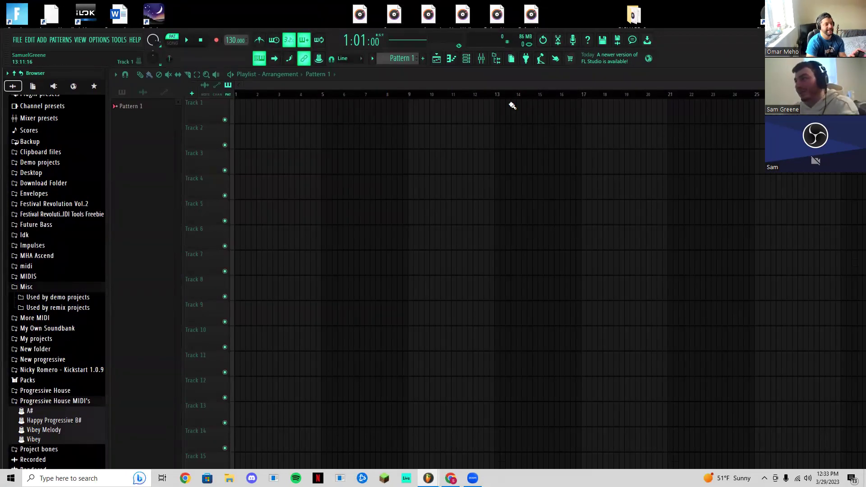
Add a LABS instrument channel to the channel rack
left_click(467, 60)
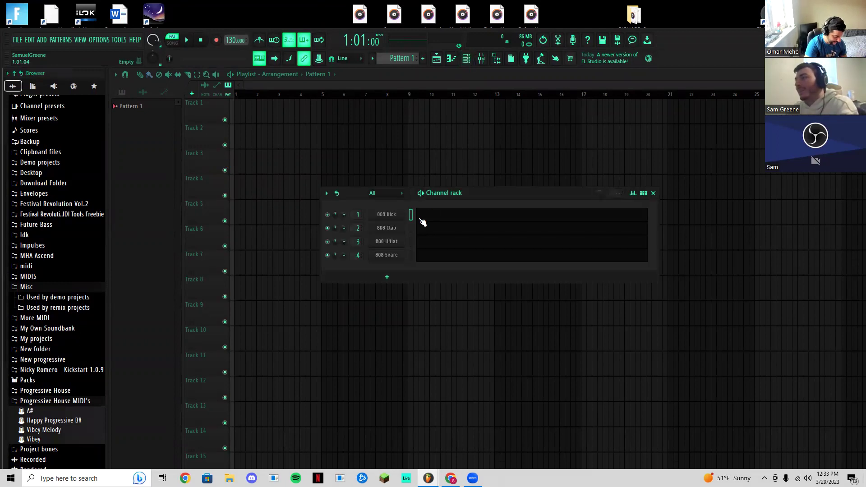
left_click(386, 276)
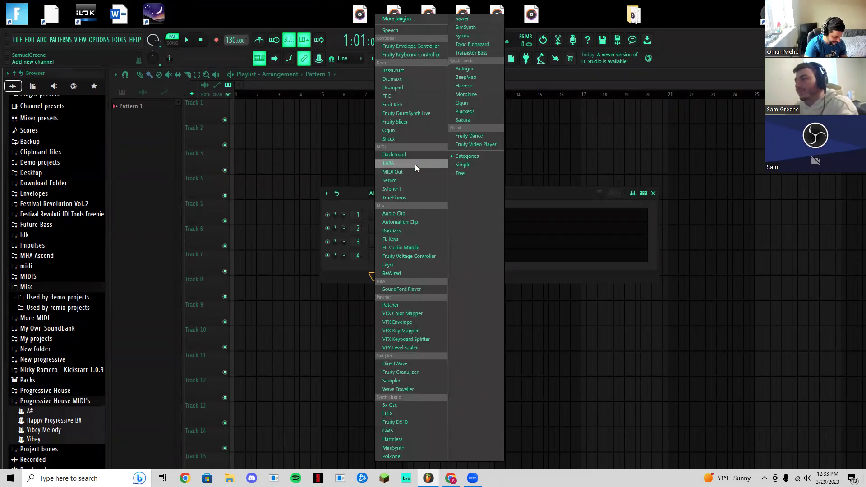
left_click(415, 164)
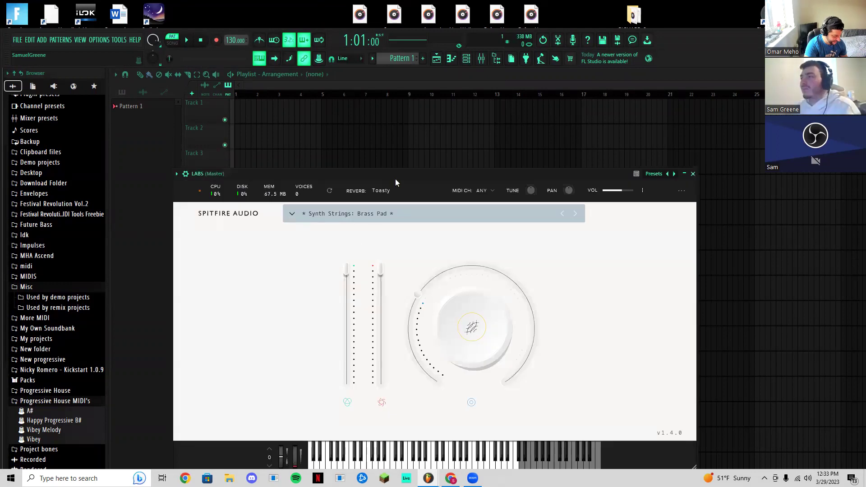
Load the Soft Piano preset from the Piano category in LABS and close the plugin window
left_click_drag(395, 177, 396, 132)
left_click(299, 169)
left_click(314, 223)
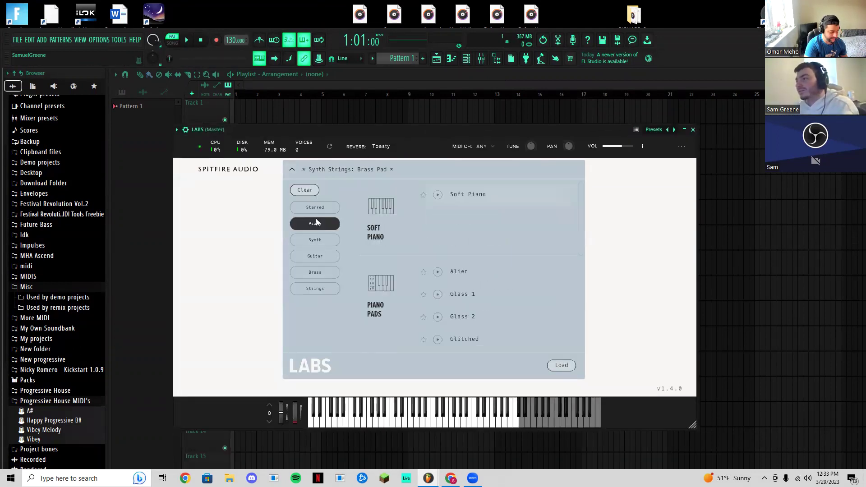
left_click(483, 194)
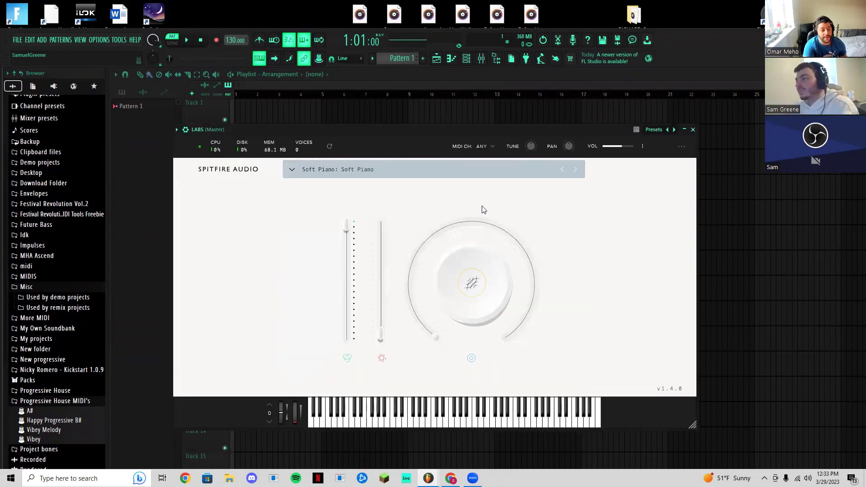
left_click(692, 130)
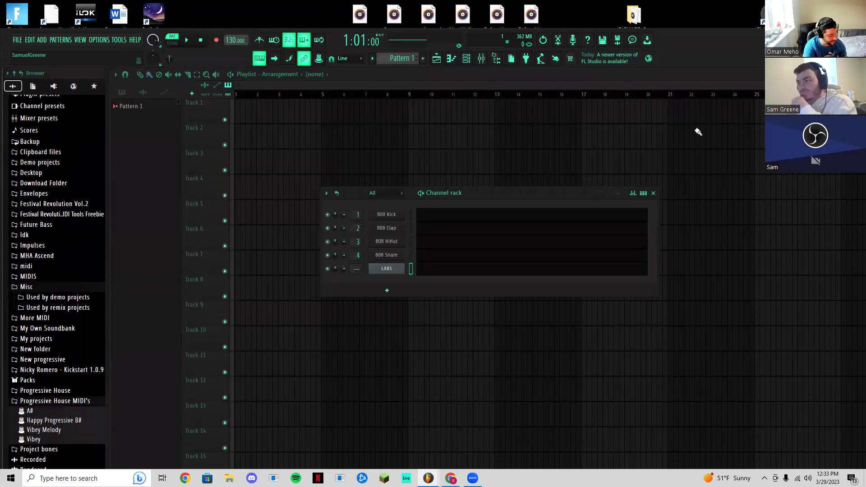
Open the LABS channel's piano roll and set the scale highlighting root note to F
left_click(428, 272)
scroll(263, 315, "down", 1)
scroll(262, 315, "up", 2)
scroll(165, 349, "up", 1)
scroll(167, 343, "up", 3)
left_click(114, 73)
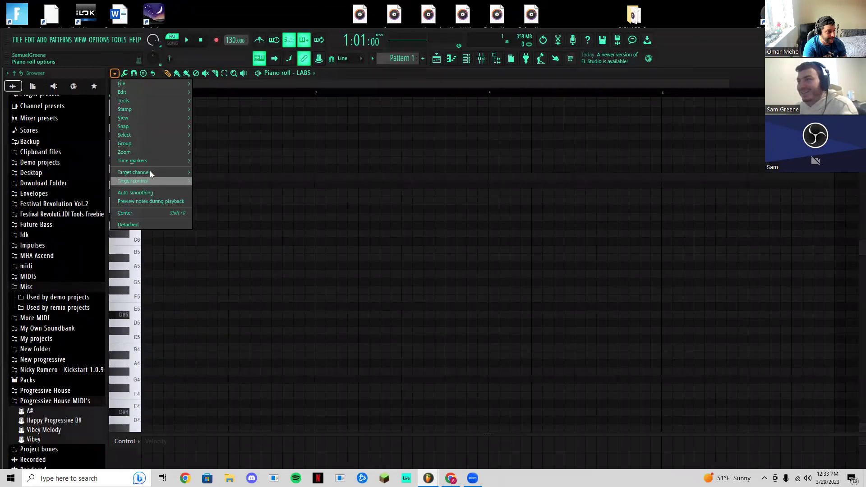
mouse_move(149, 119)
mouse_move(242, 250)
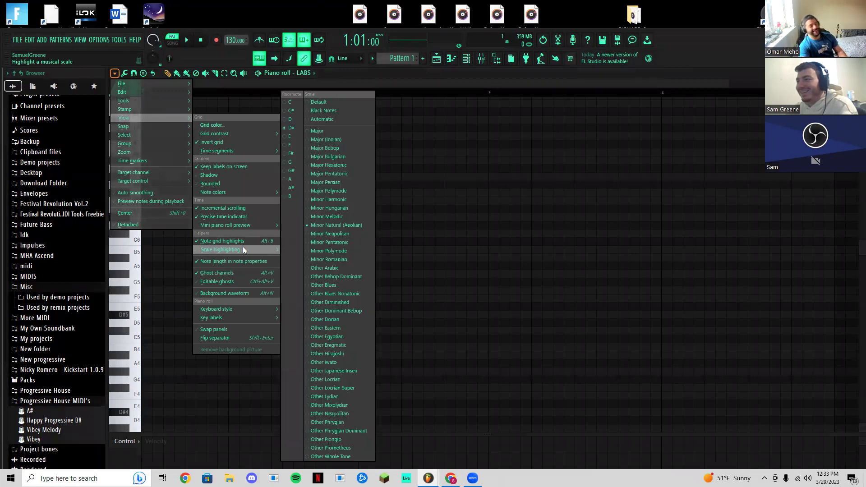
left_click(299, 146)
left_click(443, 242)
scroll(140, 268, "down", 7)
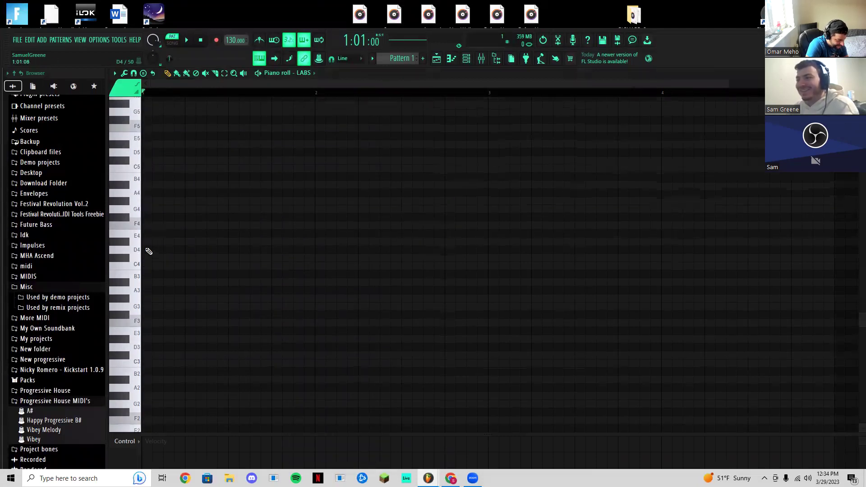
Draw a four-bar bass line of one-bar notes: F4, C#4, G4 and D#4
left_click(147, 242)
mouse_move(147, 242)
left_mouse_down()
mouse_move(146, 222)
mouse_move(315, 227)
left_mouse_up()
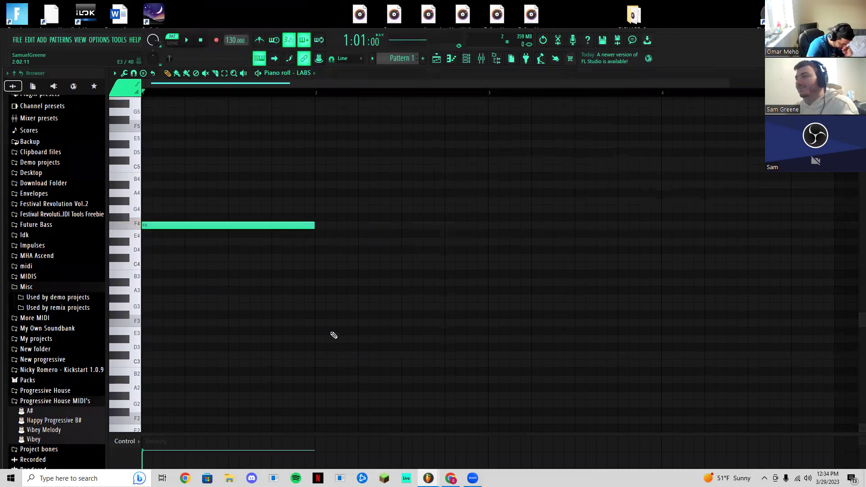
left_click(299, 258)
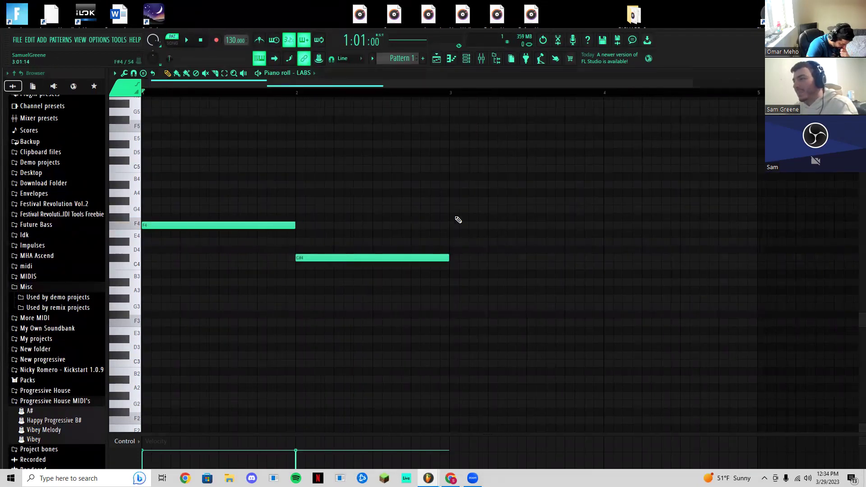
left_click(455, 210)
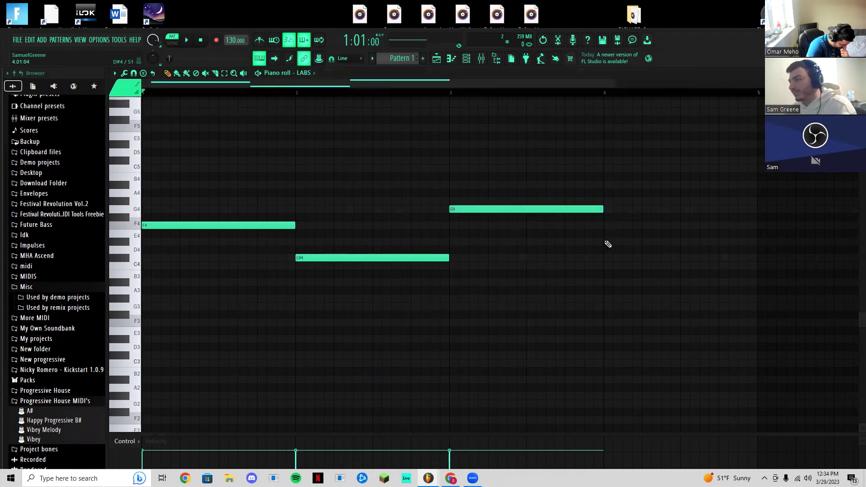
left_click(607, 243)
Add one-bar F5 and C5 notes above the F4 in bar 1 and play the pattern back
mouse_move(145, 201)
left_mouse_down()
mouse_move(141, 175)
mouse_move(144, 218)
left_mouse_up()
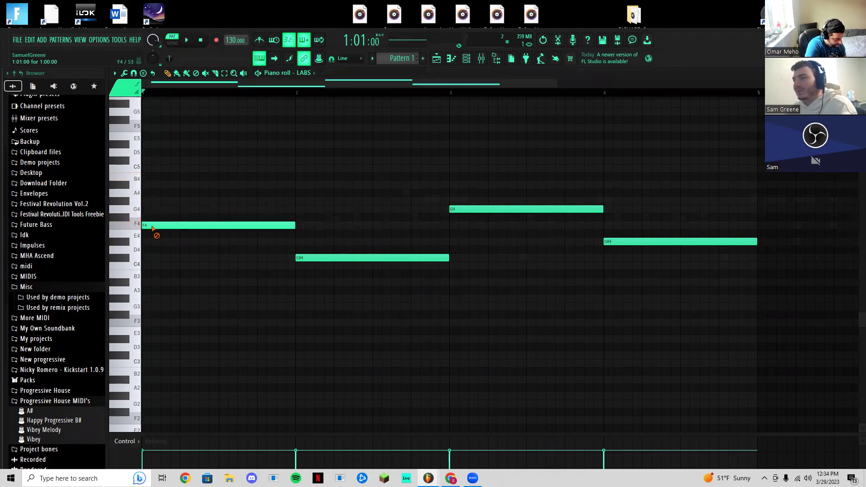
left_click(164, 227, "ctrl")
key("ctrl+c")
key("ctrl+v")
key("ctrl+Up")
left_click_drag(146, 127, 149, 170)
key("space")
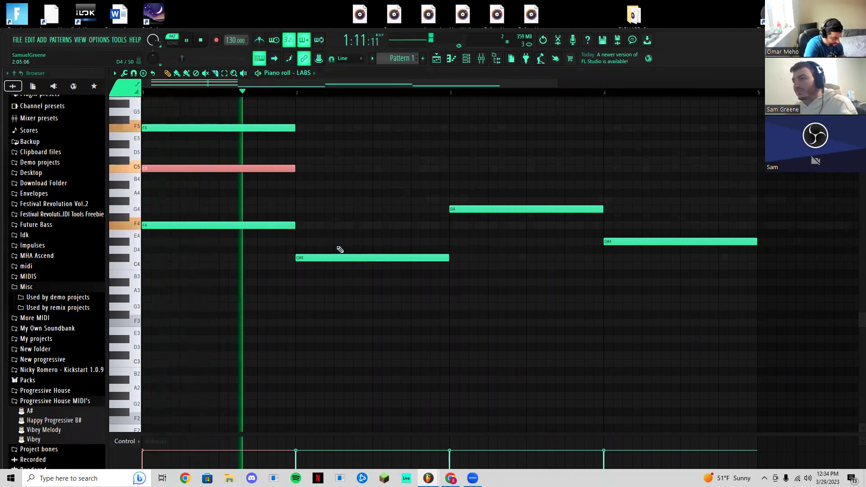
key("space")
key("space")
key("space")
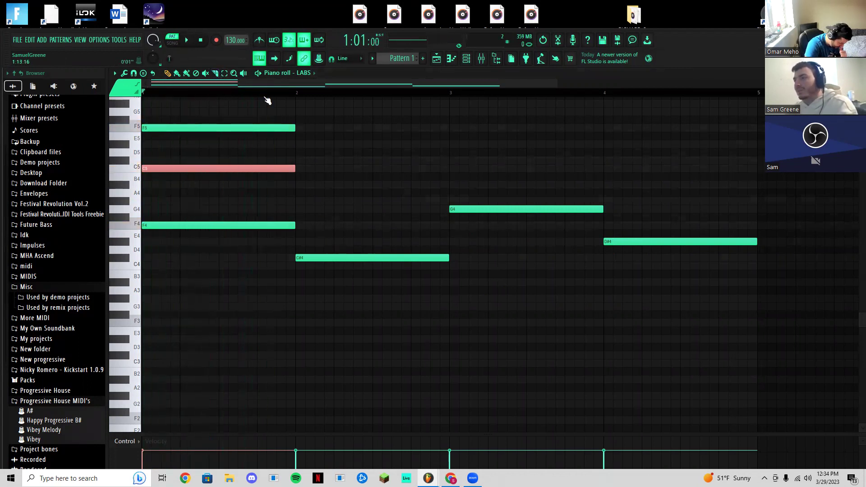
Add one-bar G#4 and F5 notes above the C#4 in bar 2 and play the pattern back
left_click(301, 226)
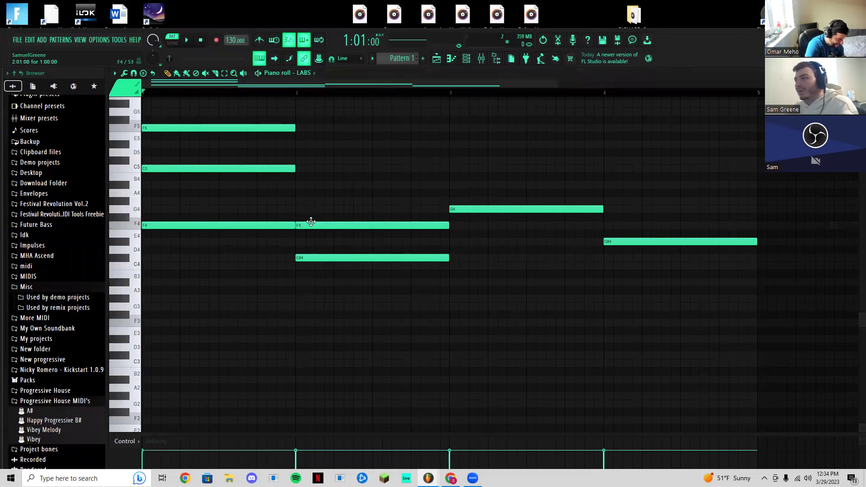
left_click(303, 201)
left_click(333, 226)
key("ctrl+Up")
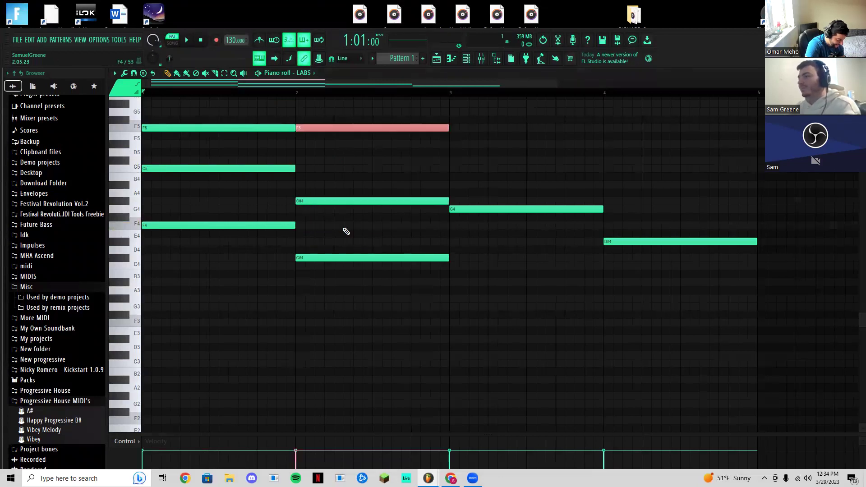
left_click(187, 40)
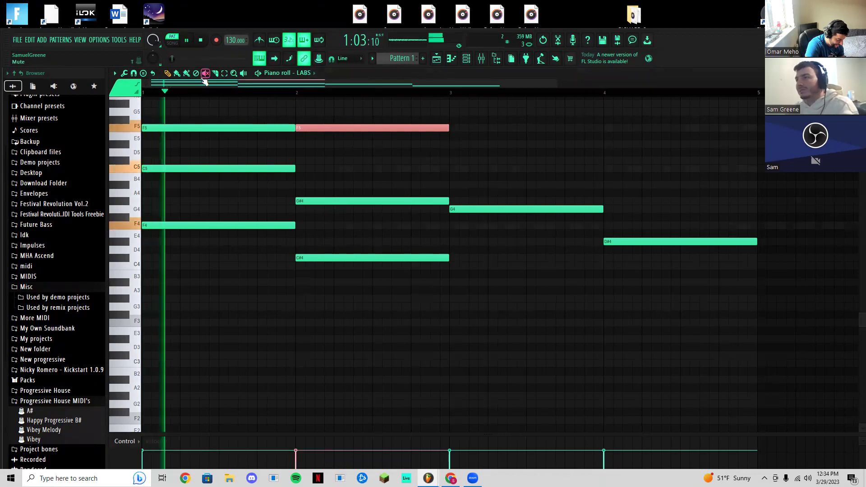
left_click(201, 41)
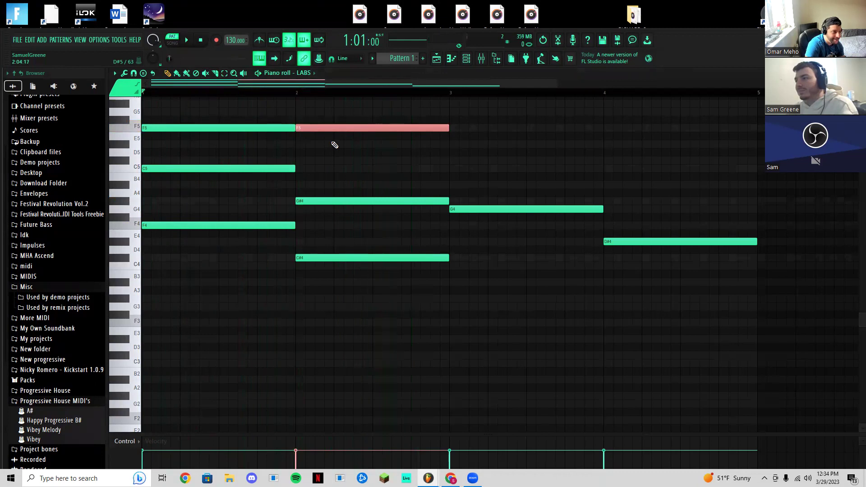
left_click(186, 40)
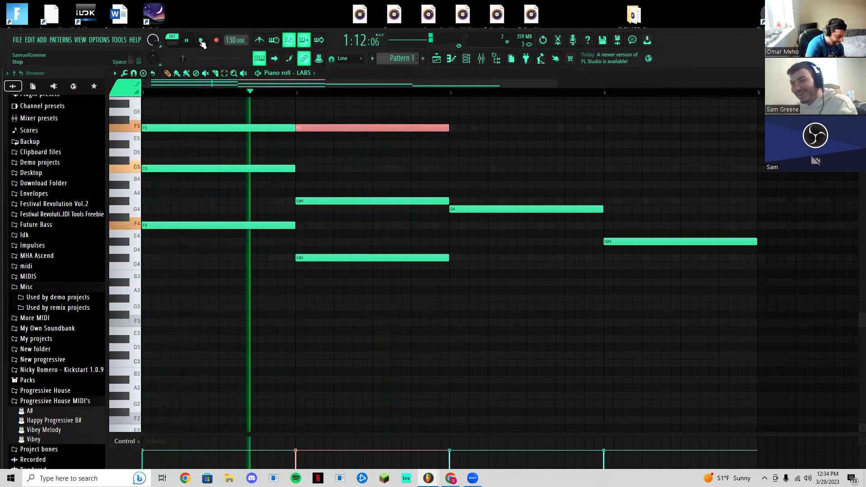
Try one-bar G5 and C#5 notes above the G4 in bar 3 and play the pattern back
left_click(201, 40)
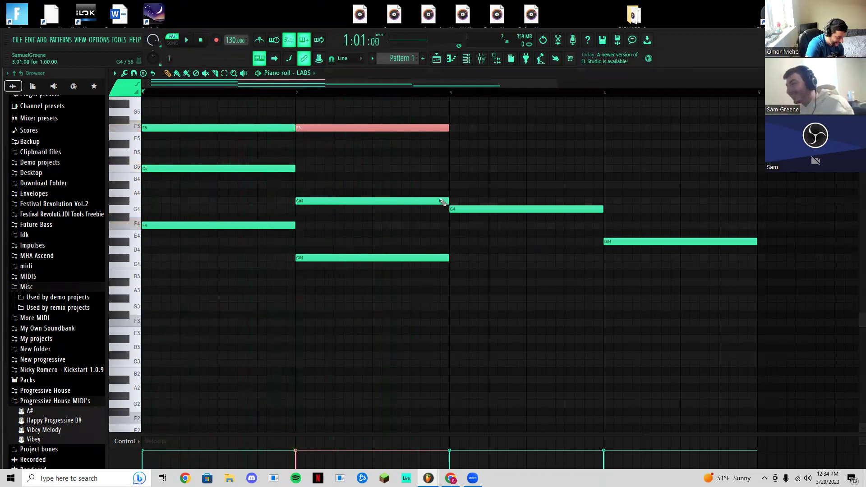
left_click(467, 209)
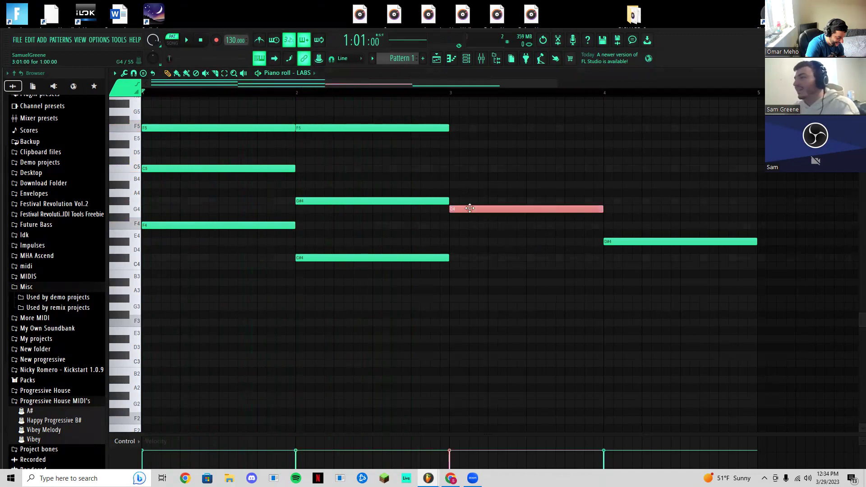
left_click(452, 112)
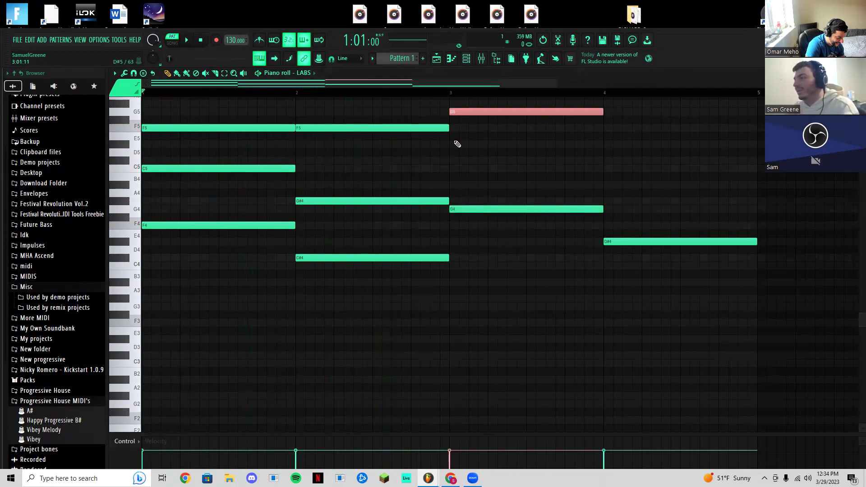
left_click_drag(451, 153, 481, 162)
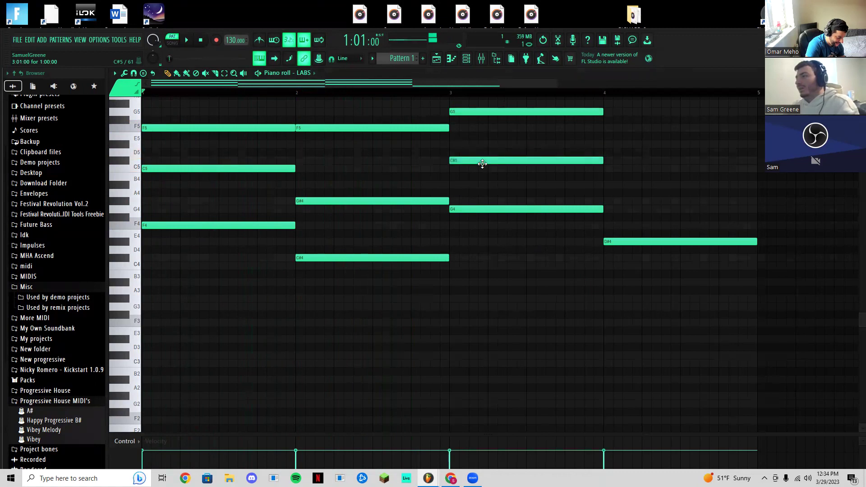
left_click(188, 40)
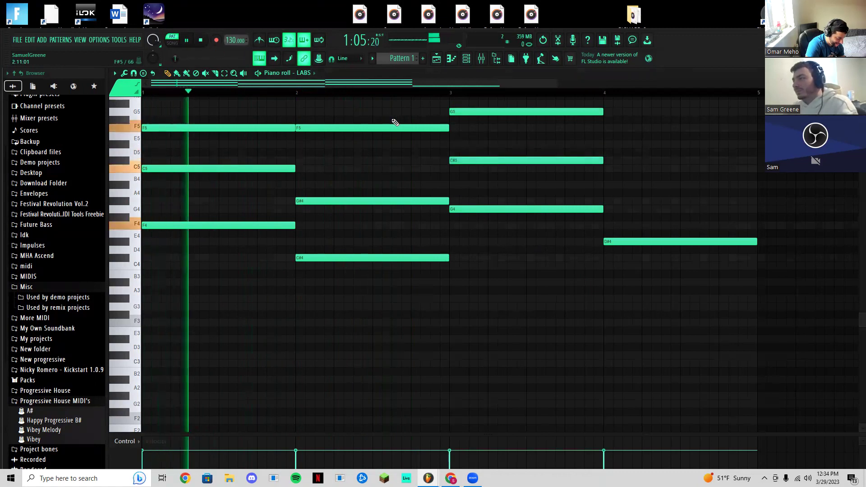
key("space")
Delete all the notes in bar 3, including the original G4
right_click(478, 158)
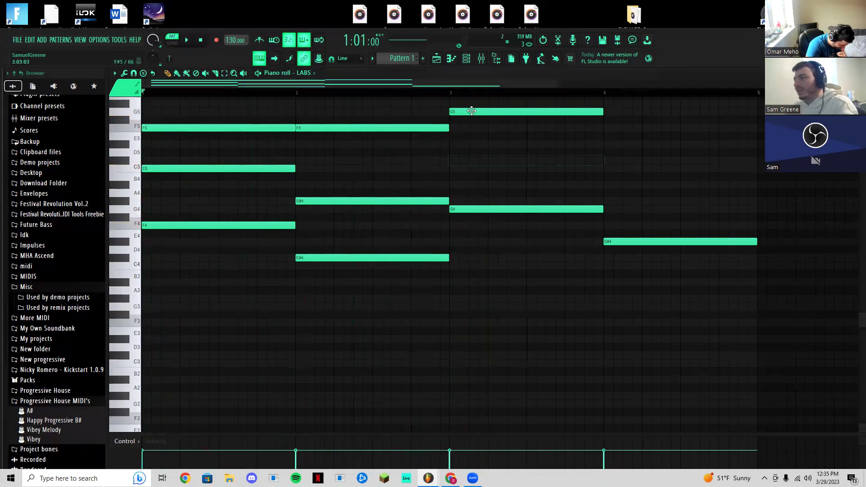
right_click(469, 112)
left_click(452, 185)
right_click(465, 184)
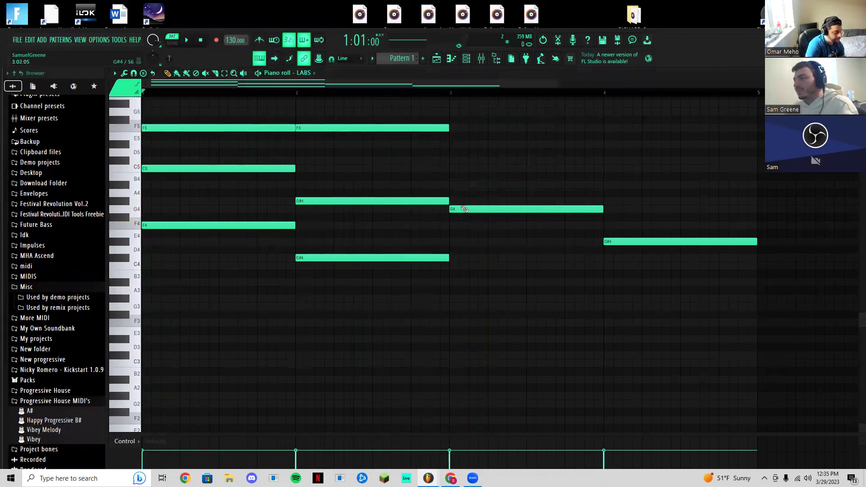
right_click(462, 209)
Build a one-bar chord of G#4, D#5 and C6 in bar 3 and play the pattern back
left_click(452, 200)
left_click(453, 170)
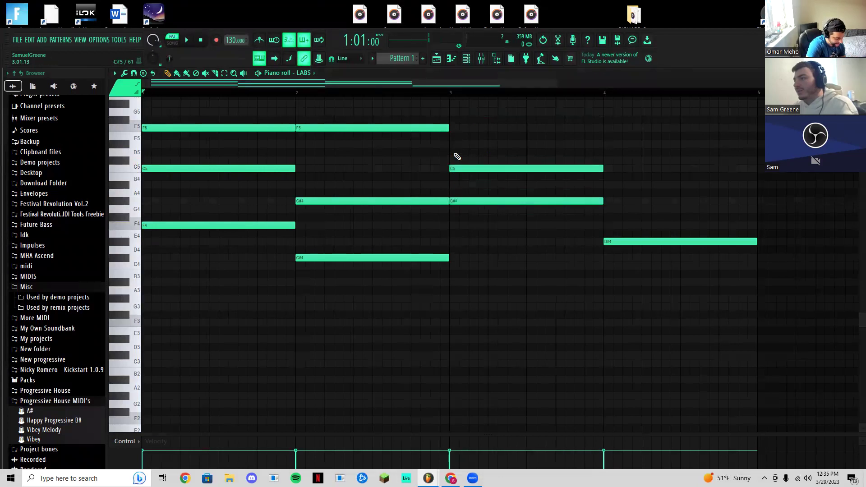
left_click(453, 144)
left_click_drag(471, 177, 475, 170)
key("ctrl+Up")
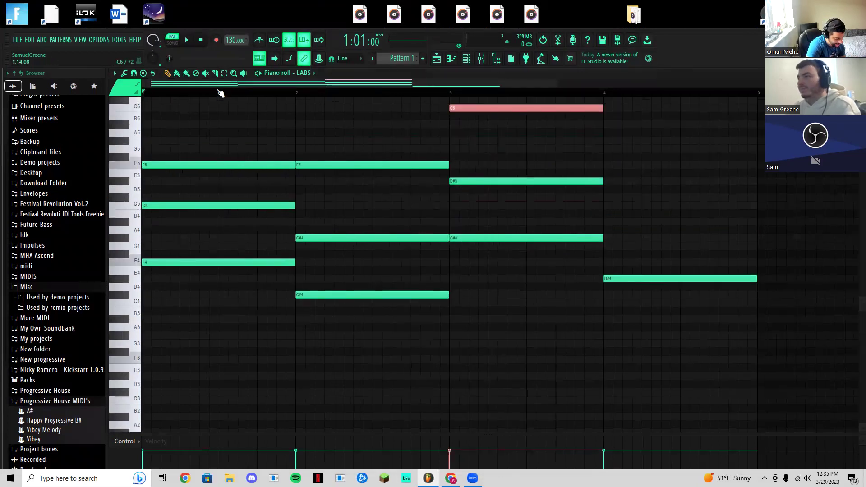
left_click(187, 39)
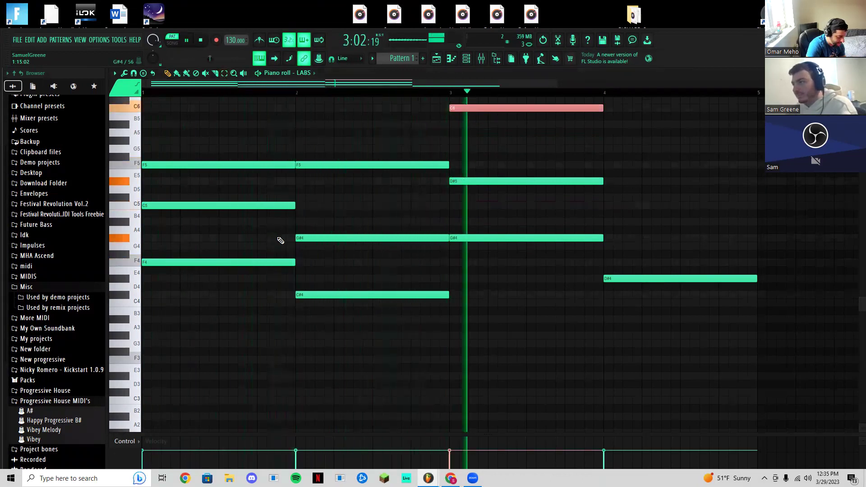
key("space")
Add one-bar A#4 and G5 notes above the D#4 in bar 4 and play the pattern back
left_click(608, 249)
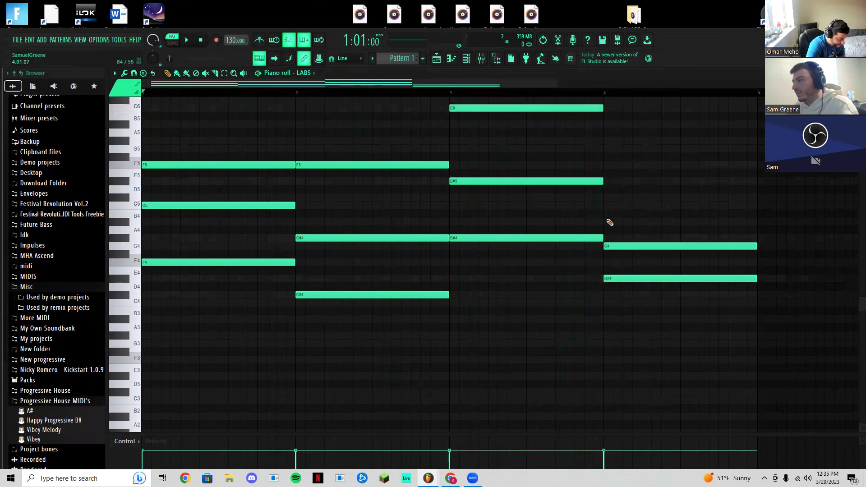
left_click(608, 220)
left_click(634, 244, "ctrl")
key("ctrl+Up")
key("space")
scroll(317, 266, "up", 3)
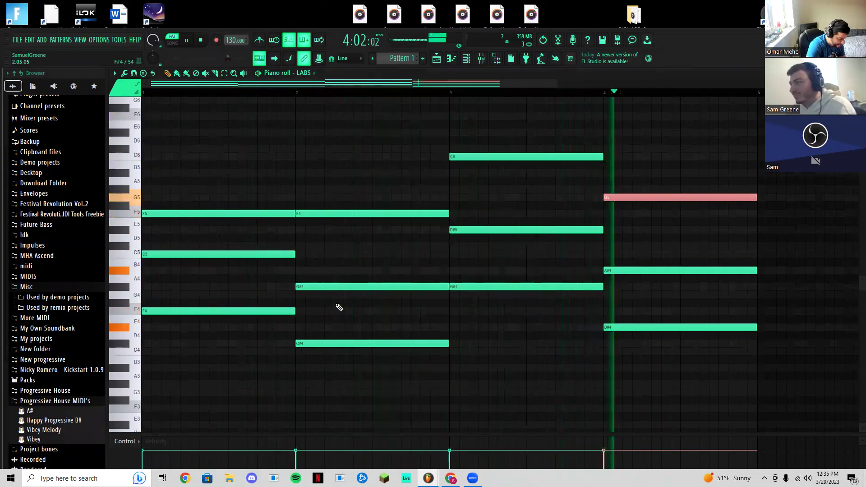
key("space")
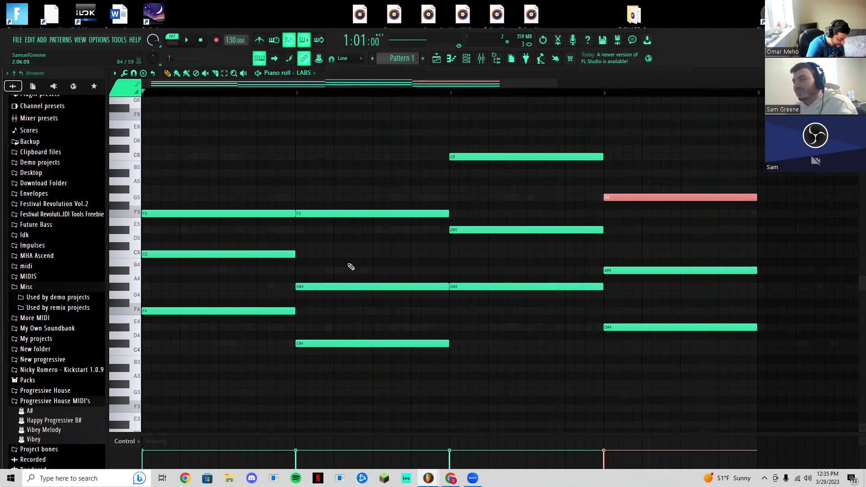
Set the tempo to 128 BPM, add a one-bar G#5 on top of the bar 1 chord and play it back
scroll(233, 41, "down", 2)
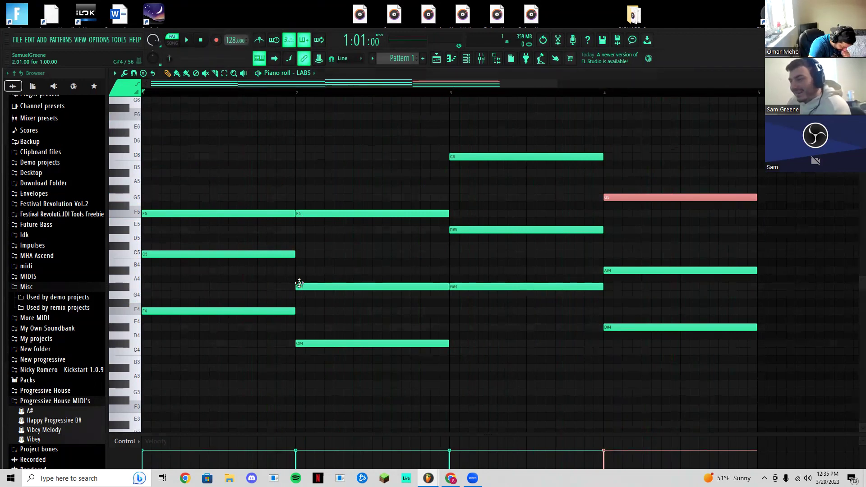
left_click(147, 189)
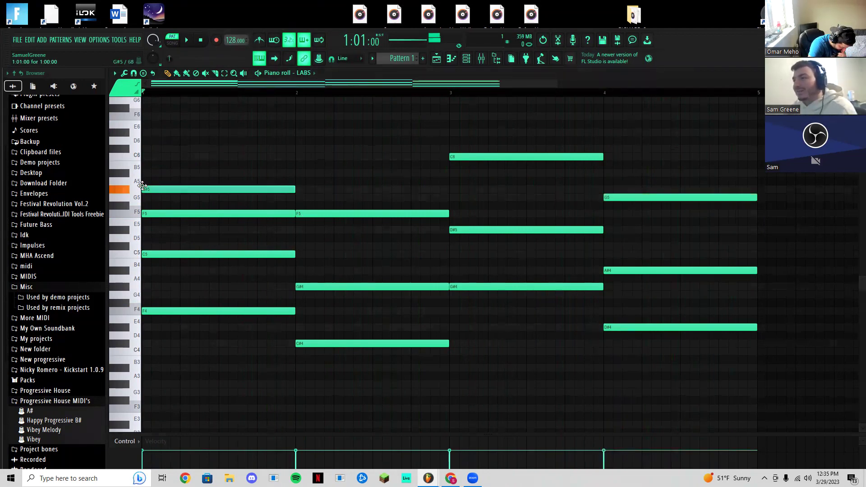
key("space")
key("space")
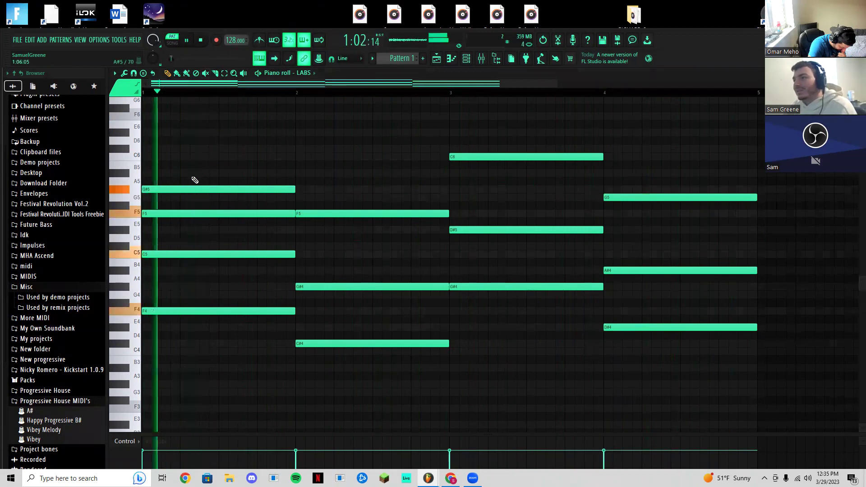
mouse_move(184, 188)
left_mouse_down()
mouse_move(186, 151)
mouse_move(191, 191)
left_mouse_up()
key("space")
key("space")
key("space")
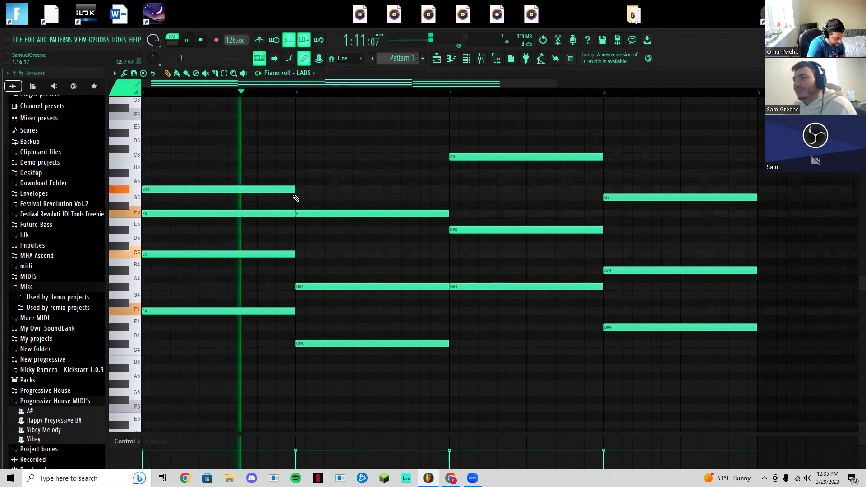
Add one-bar G#5 notes to bars 2 and 3 and an A#5 to bar 4 while the pattern plays
mouse_move(275, 188)
left_mouse_down()
mouse_move(278, 198)
mouse_move(276, 188)
left_mouse_up()
left_click(277, 191)
right_click(283, 190)
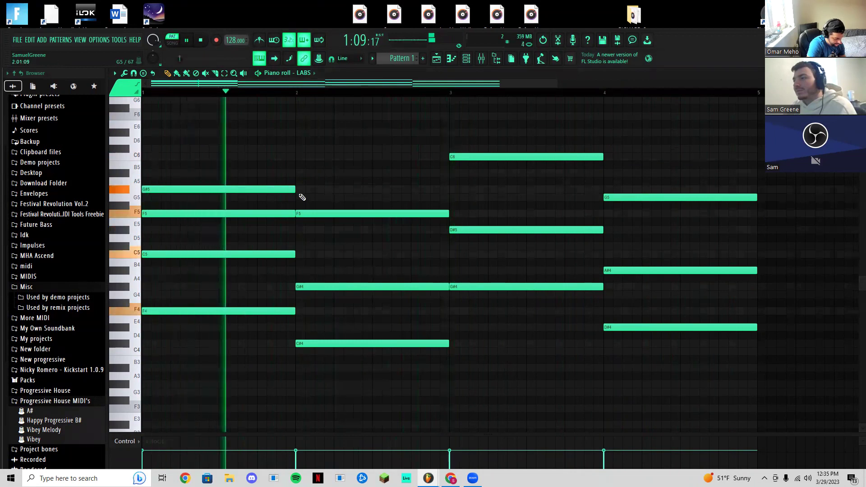
left_click(300, 190)
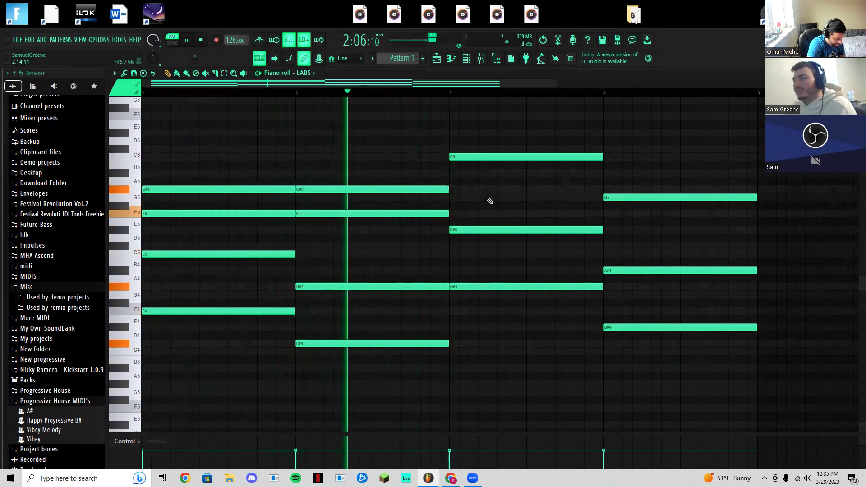
left_click(454, 189)
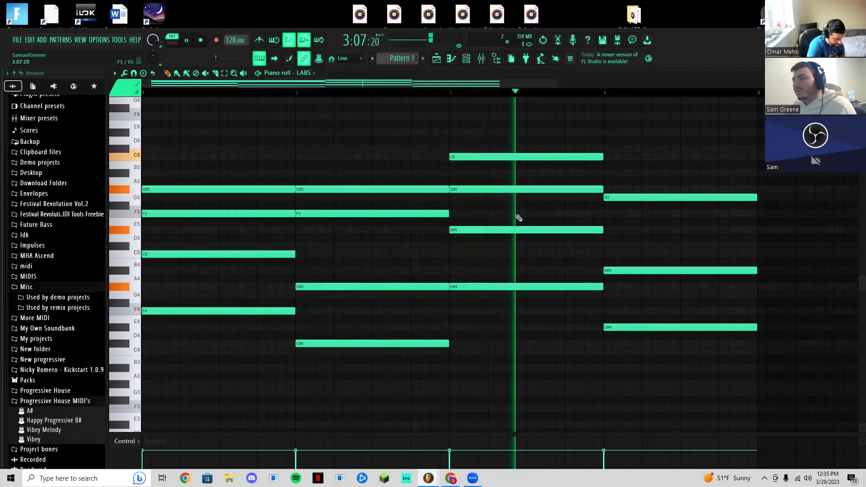
left_click(606, 174)
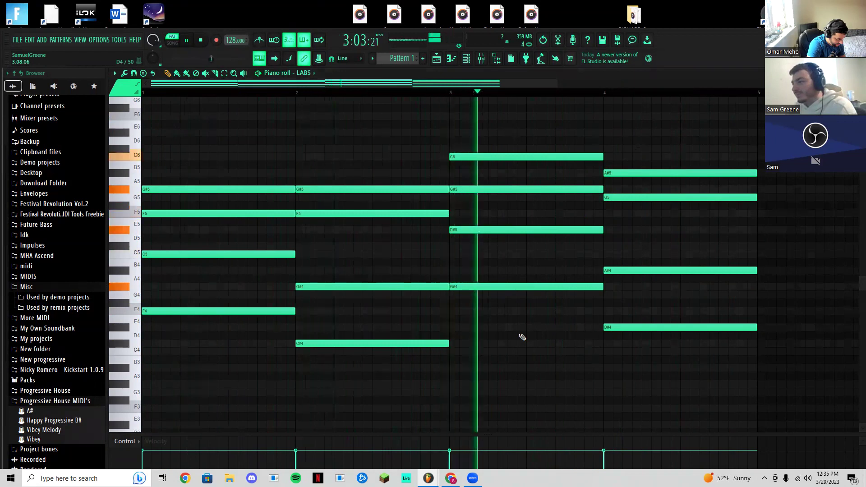
key("space")
Duplicate the lowest note of each chord an octave down as F3, C#3, G#3 and D#3, and play the pattern back
left_click_drag(192, 310, 417, 388)
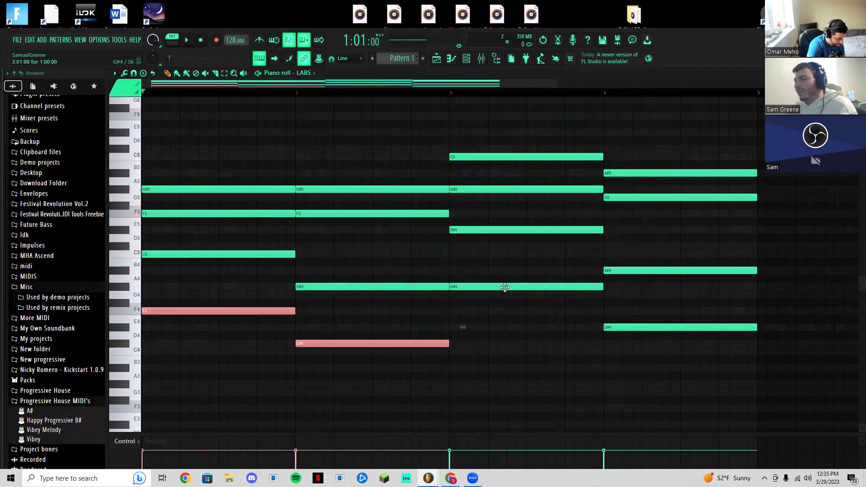
left_click(551, 286, "ctrl")
left_click(635, 328, "ctrl")
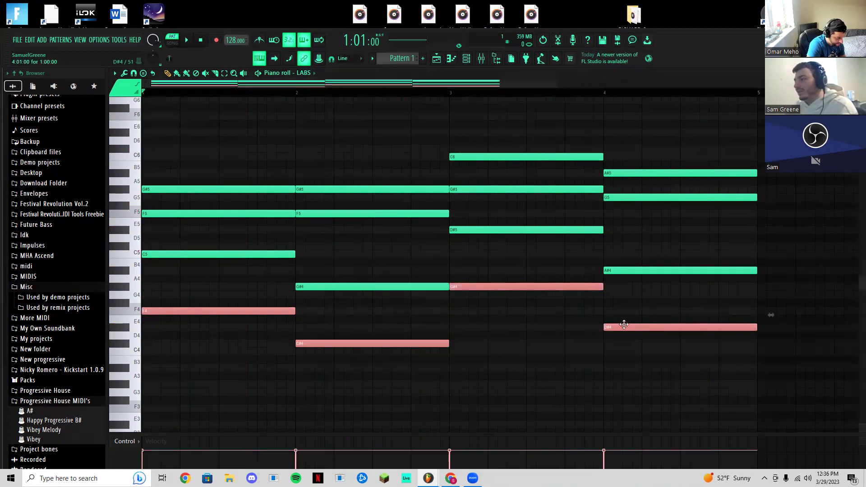
key("ctrl+Down")
key("space")
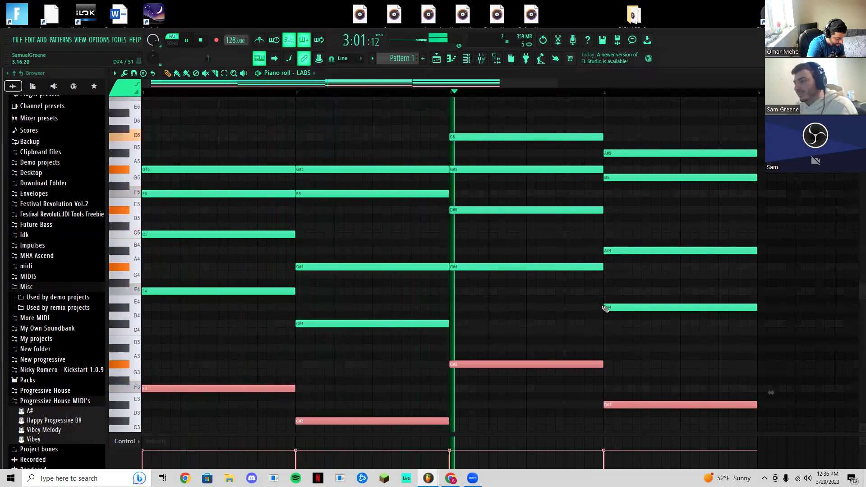
Enlarge the velocity lane and lower the velocities of the four octave-down bass notes to about 40% while listening
scroll(605, 305, "down", 2)
left_click_drag(215, 435, 224, 377)
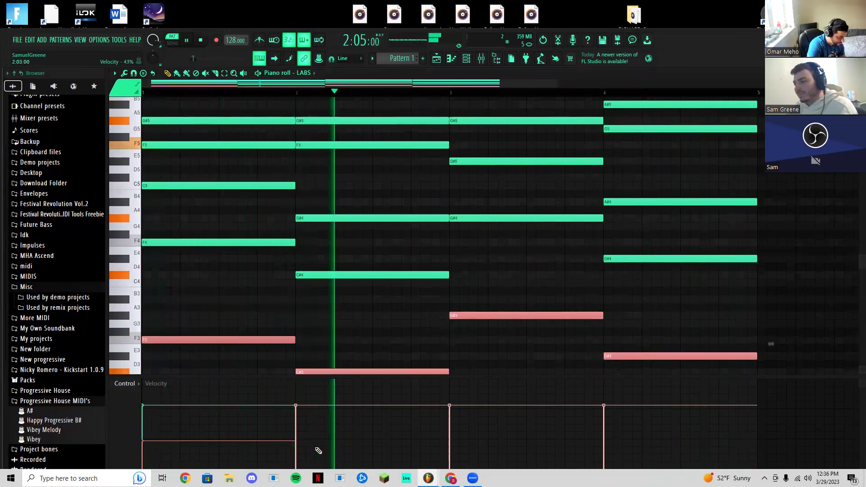
mouse_move(296, 446)
left_mouse_down()
mouse_move(404, 455)
mouse_move(457, 445)
mouse_move(599, 448)
left_mouse_up()
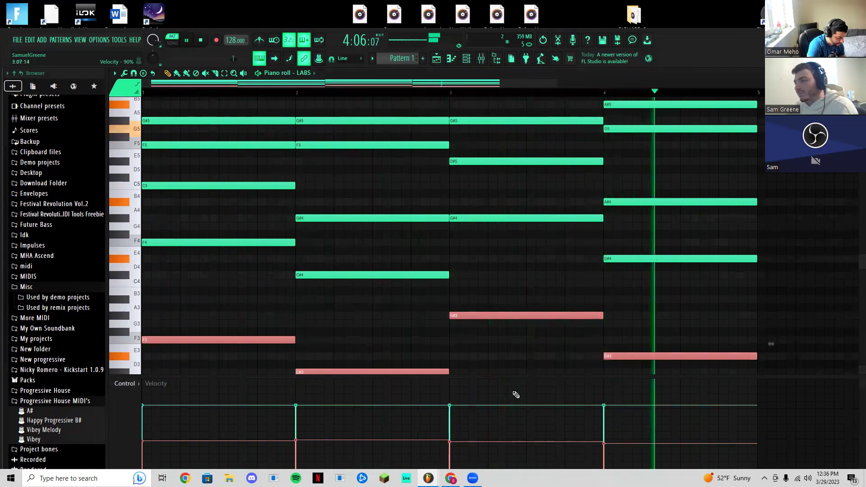
key("space")
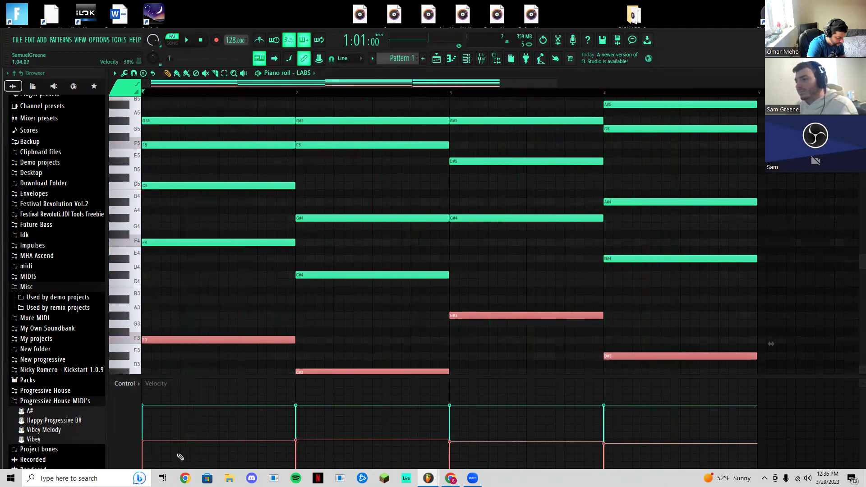
left_click(147, 459)
key("space")
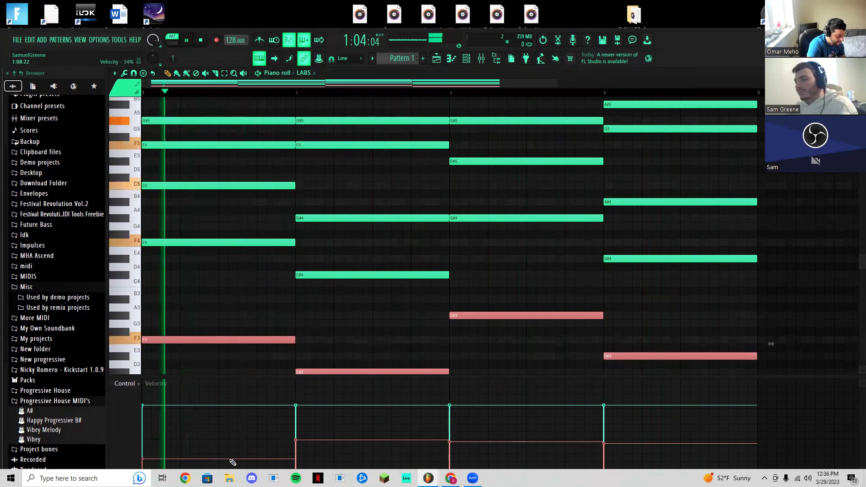
left_click(298, 454)
left_click(453, 451)
left_click(606, 460)
left_click(606, 454)
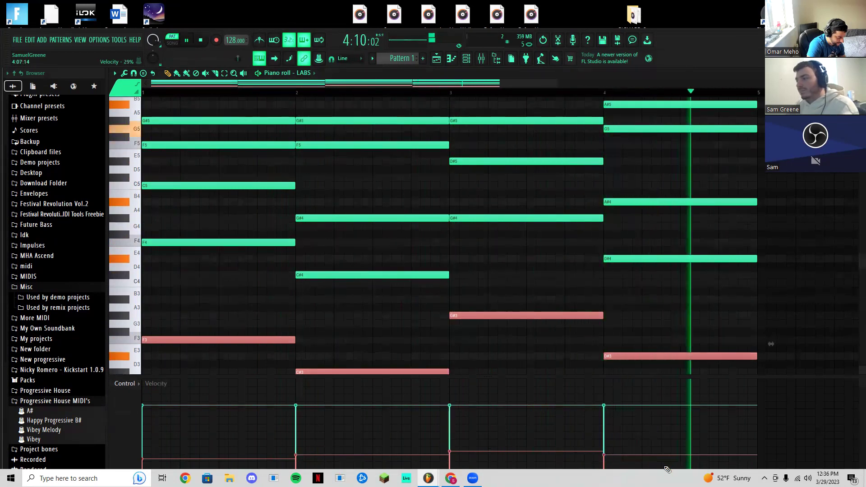
key("space")
scroll(373, 312, "up", 3)
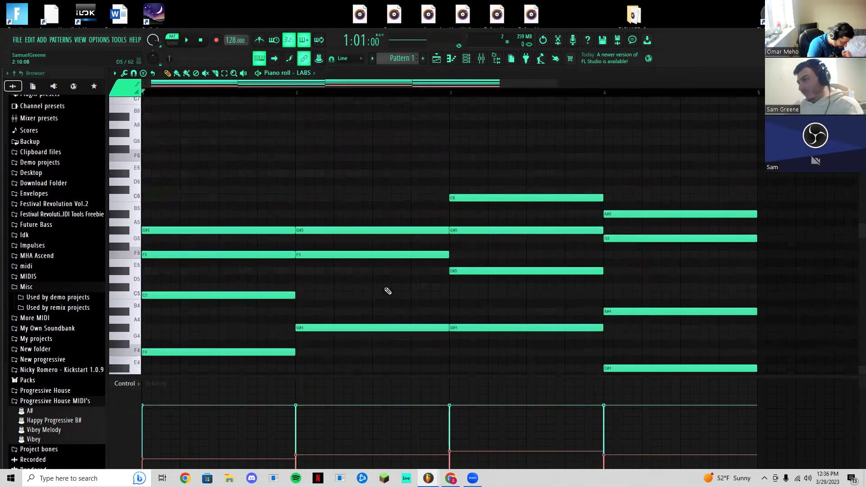
scroll(344, 198, "up", 6)
left_click_drag(203, 126, 715, 360)
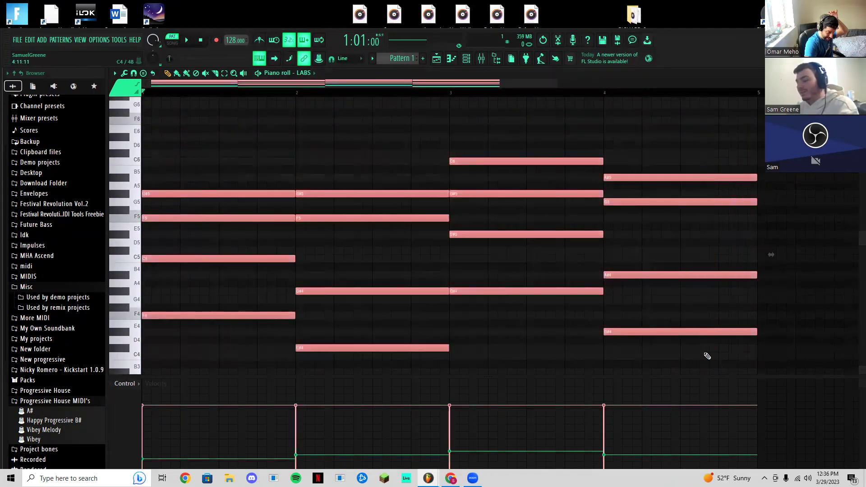
key("ctrl+a")
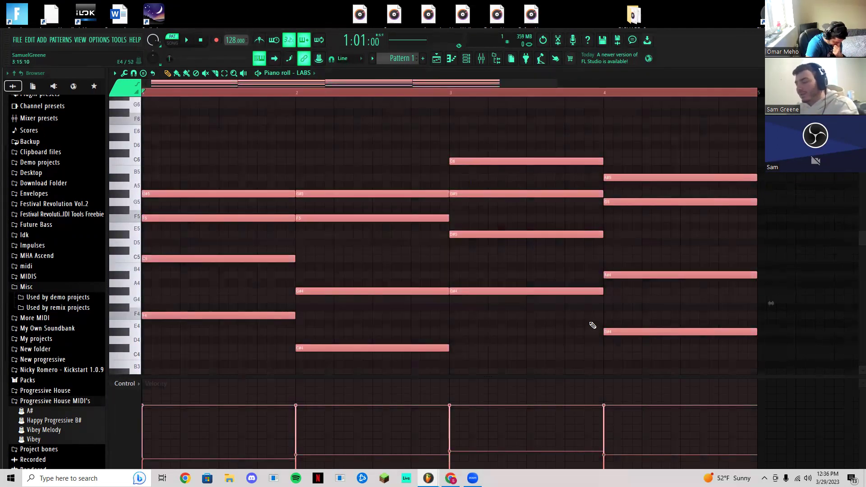
left_click_drag(201, 160, 204, 165)
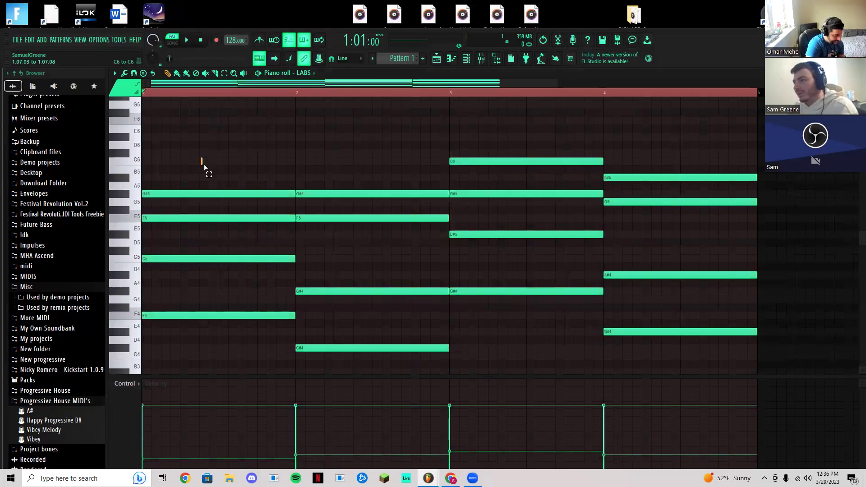
left_click(296, 92)
Select all the chord notes above the four octave-down bass notes and save the project
left_click_drag(184, 120, 708, 313)
scroll(427, 343, "down", 4)
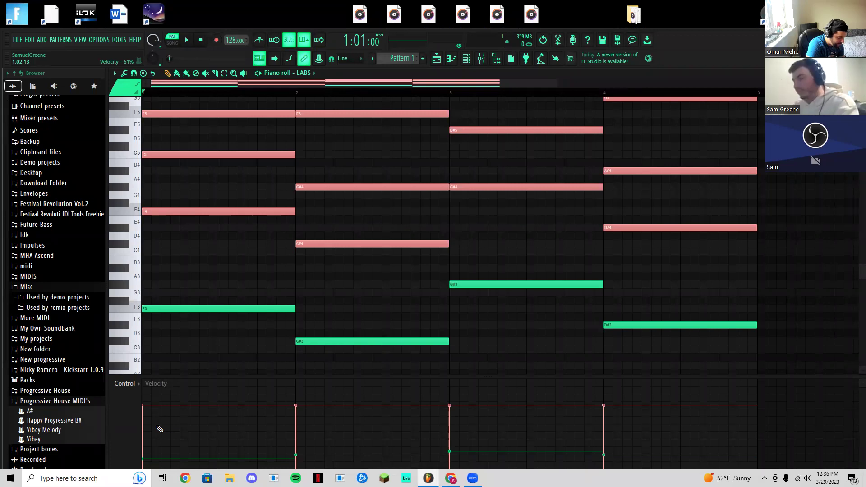
key("ctrl+s")
left_click(536, 161)
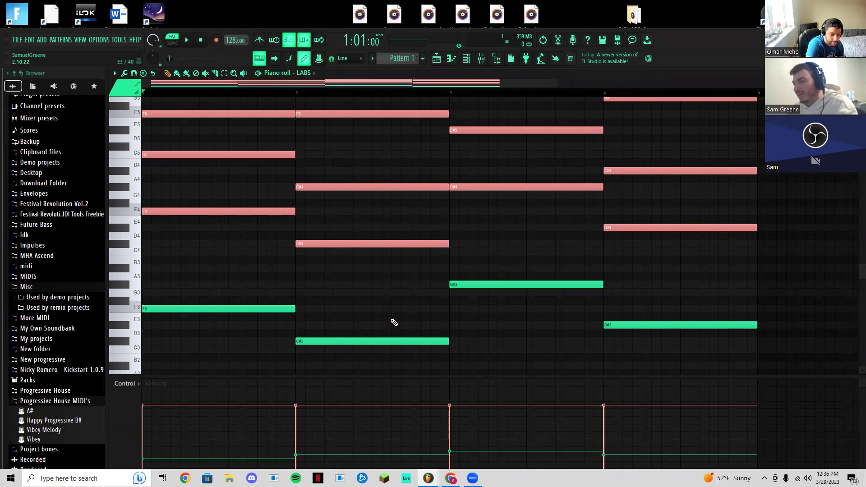
Try Quick legato on the selected chord notes and trim the extended last chord back to the end of bar 4
key("ctrl+l")
scroll(406, 313, "down", 3, "ctrl")
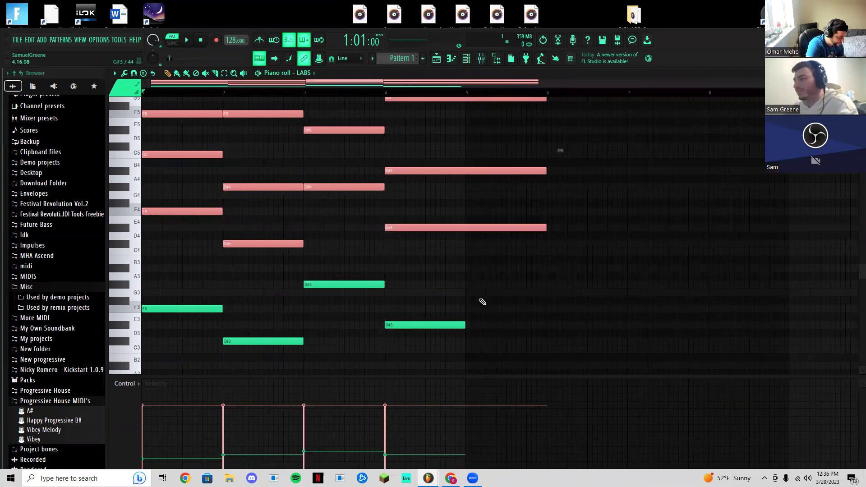
scroll(496, 253, "up", 4)
left_click(490, 154)
left_click_drag(523, 151, 532, 327)
left_click(547, 320)
right_click(547, 318)
left_click_drag(488, 144, 506, 347)
left_click_drag(546, 325, 465, 325)
Select all the chord notes above the four bass notes across bars 1 to 4
scroll(406, 341, "down", 4)
scroll(345, 322, "up", 2)
left_click_drag(478, 286, 124, 79)
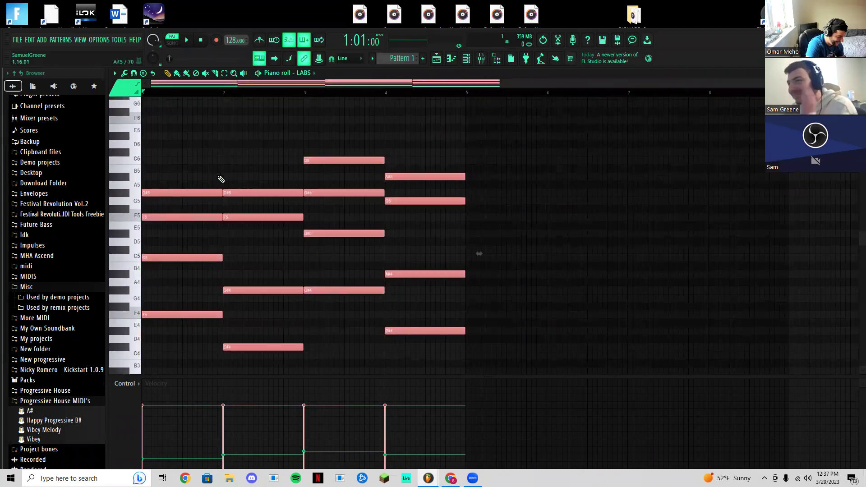
left_click(114, 73)
mouse_move(160, 110)
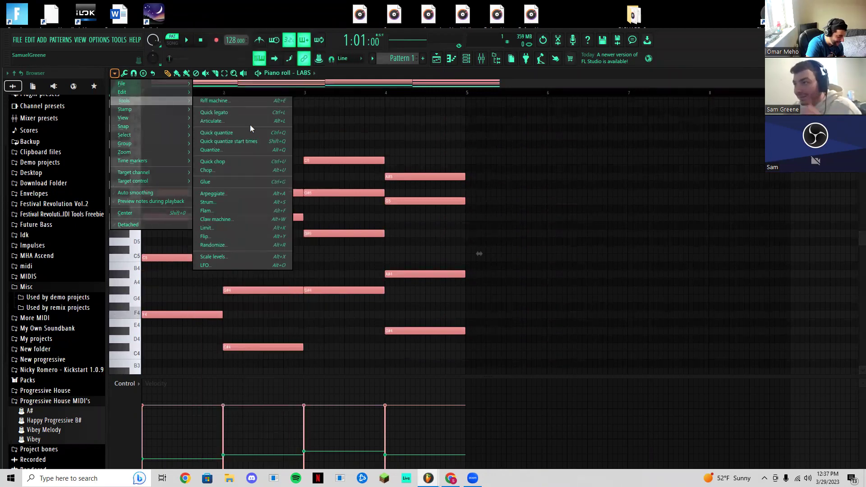
left_click(251, 121)
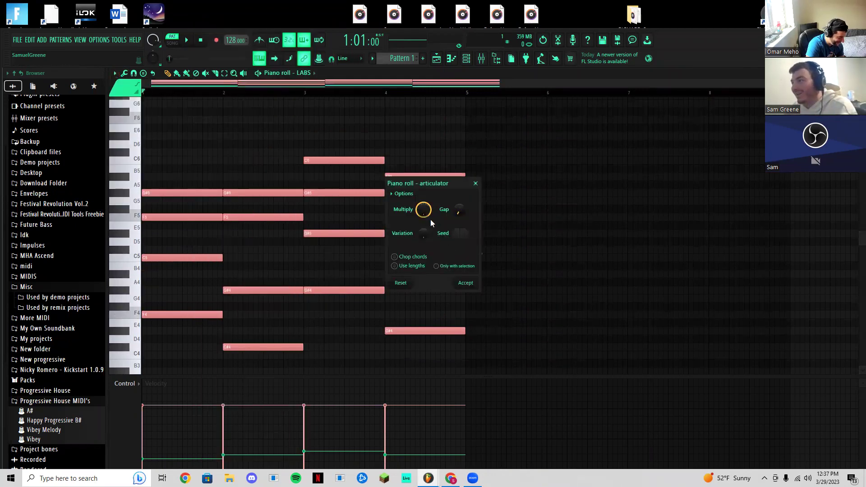
left_click(475, 183)
Apply Strum to the selected chord notes with the start velocity strength lowered so each chord's velocities are staggered
left_click(114, 73)
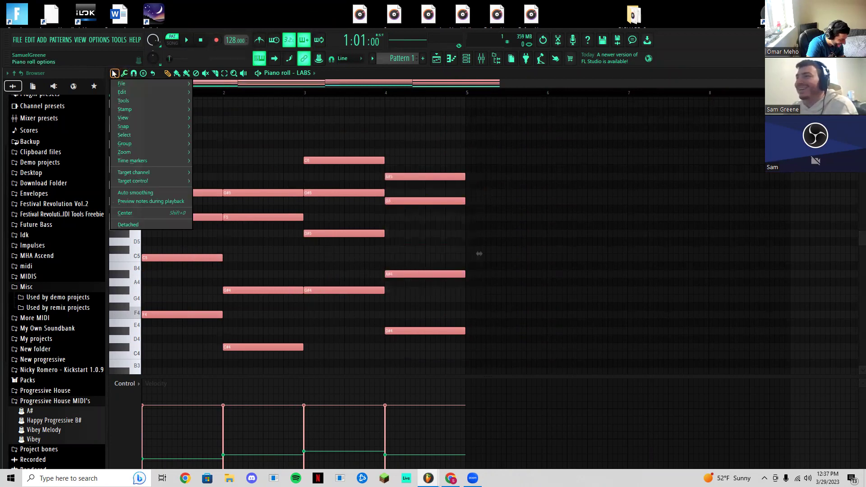
mouse_move(154, 100)
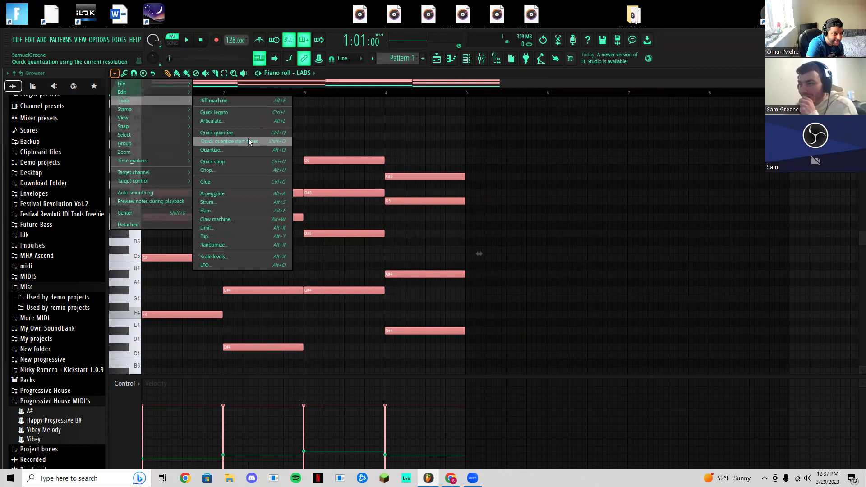
left_click(261, 203)
left_click_drag(400, 226, 397, 248)
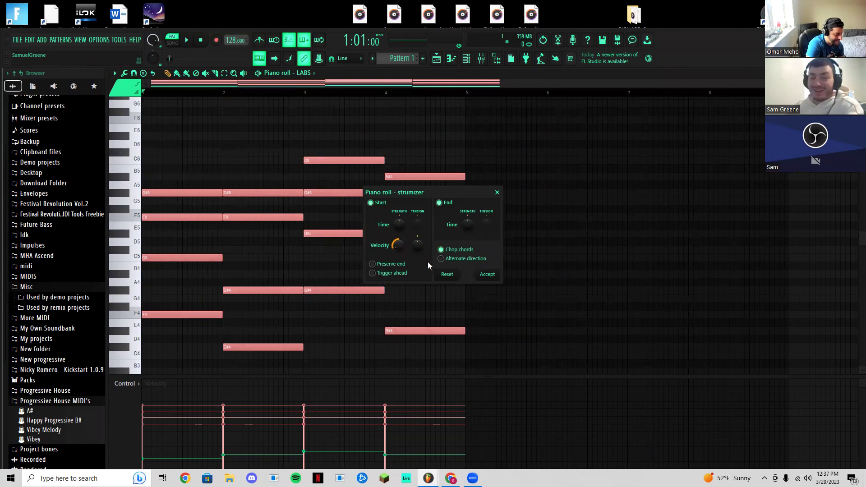
left_click(485, 273)
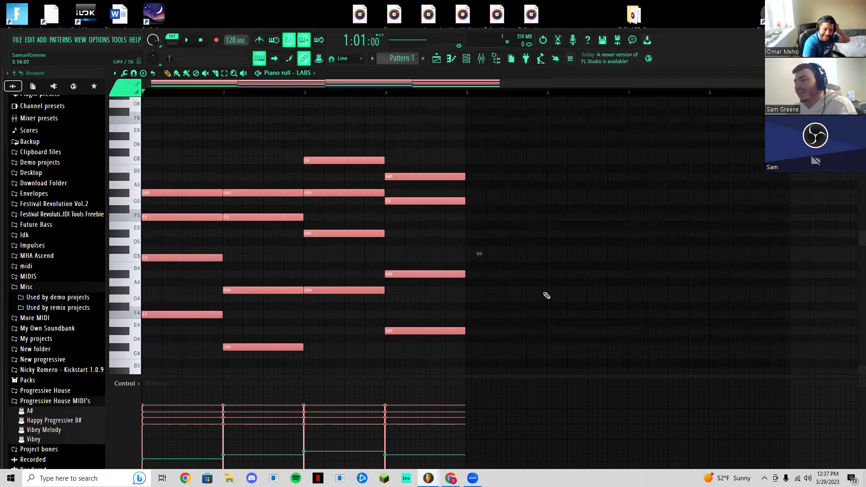
scroll(547, 296, "down", 4)
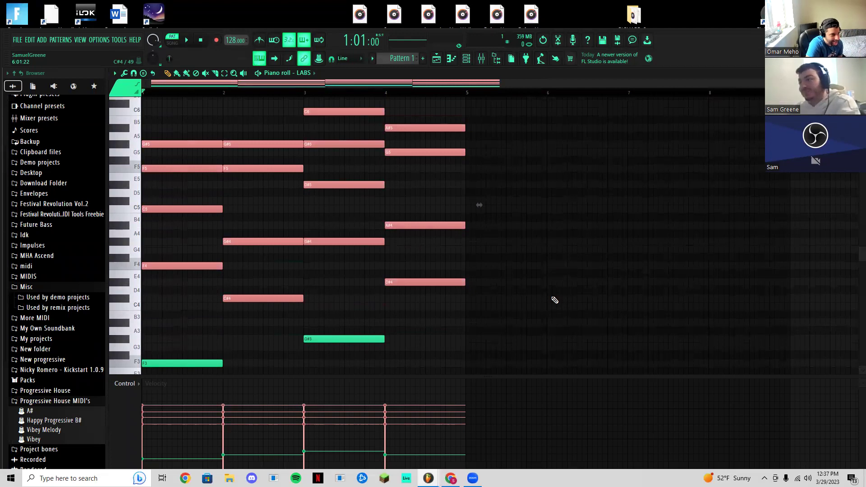
scroll(524, 321, "up", 2)
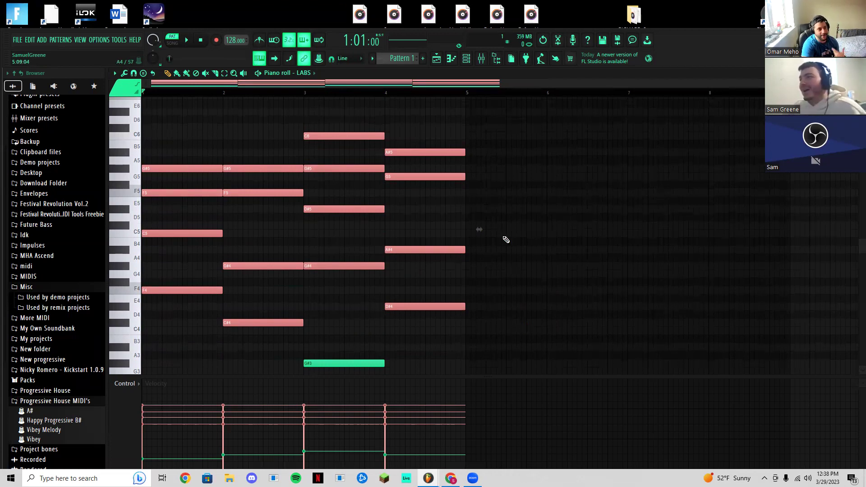
Preview theme presets such as Veela, Ash, Dark, Light cherry and Light tangerine, and return to Ultra green
left_click(100, 40)
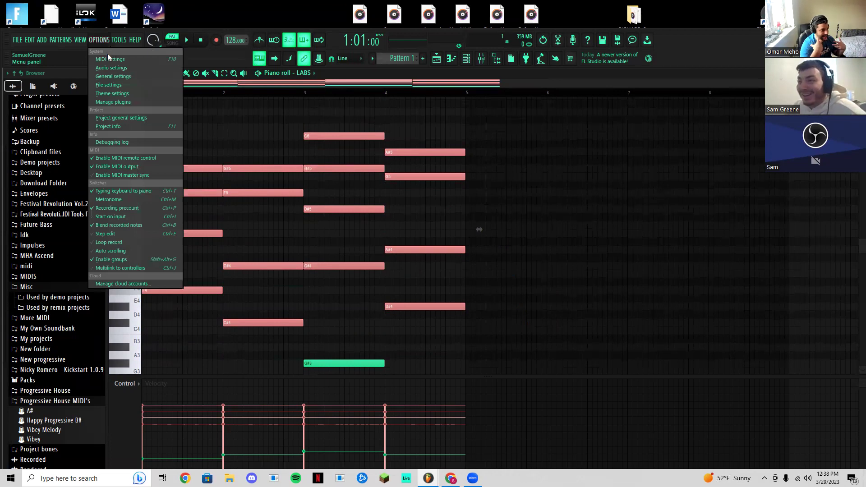
left_click(113, 94)
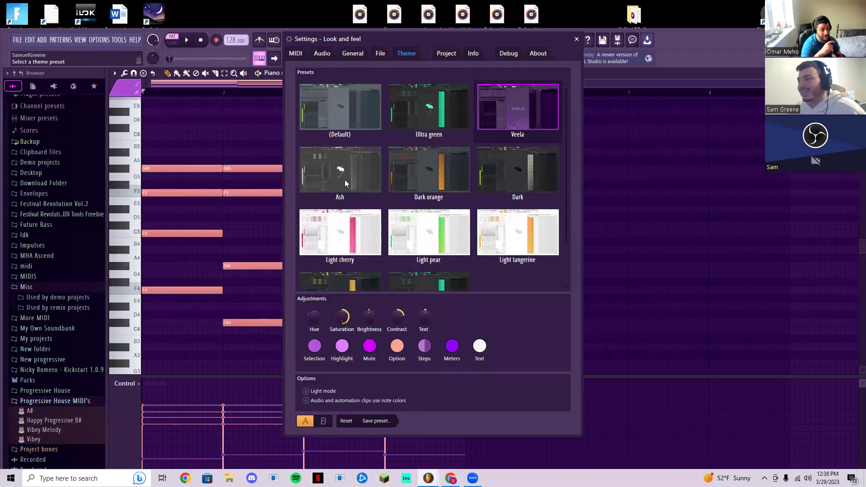
left_click(345, 183)
left_click(512, 181)
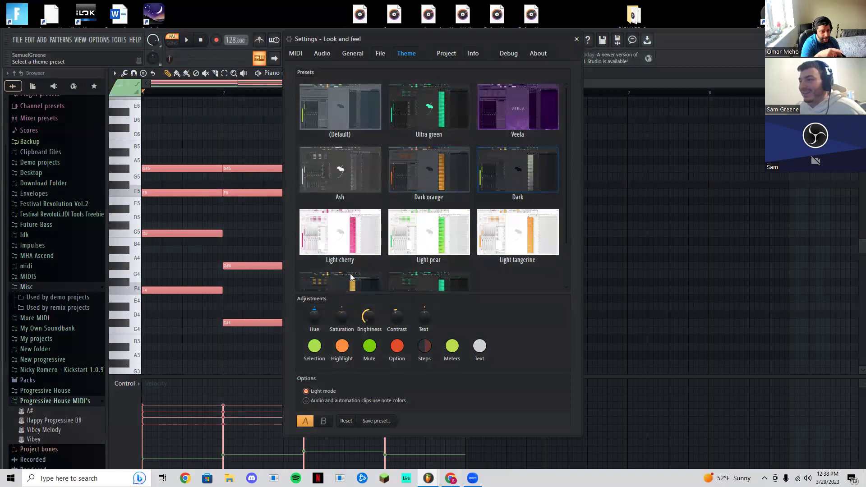
left_click(362, 239)
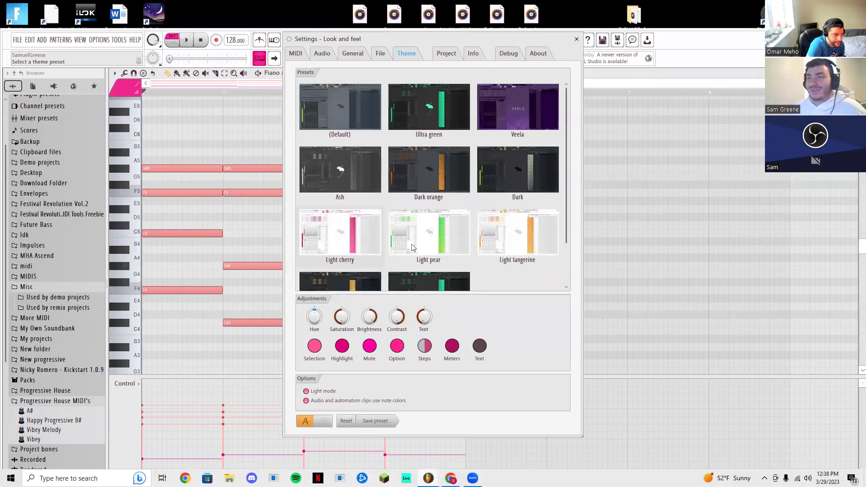
left_click(343, 126)
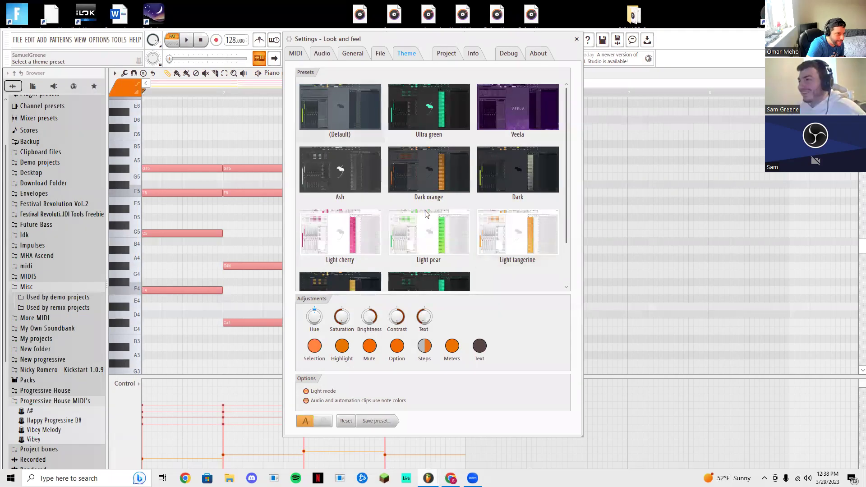
left_click(433, 127)
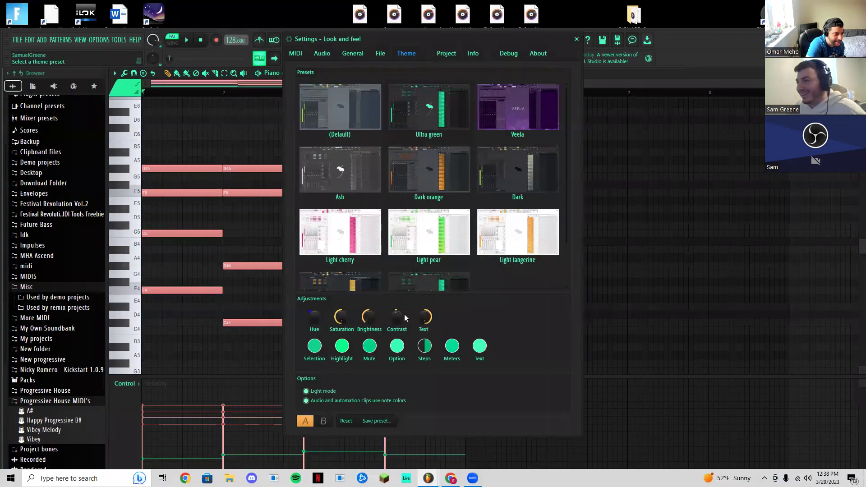
left_click(576, 39)
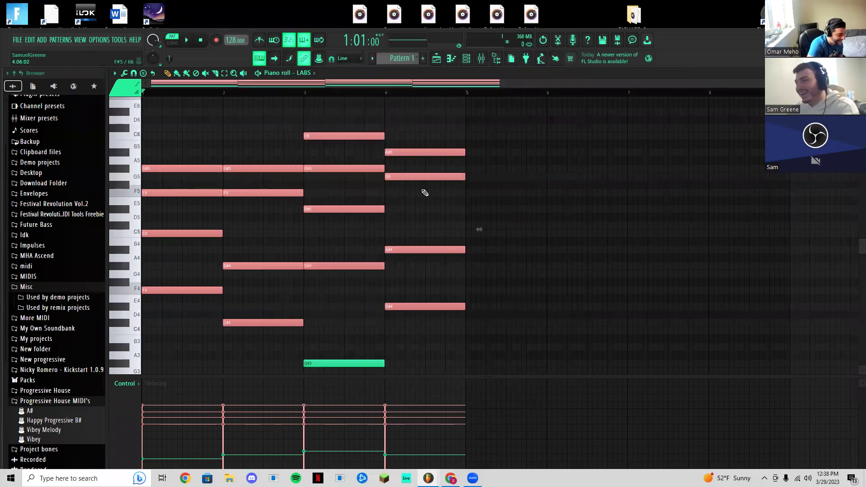
Play back the four-bar chord progression with its staggered velocities and stop it
scroll(530, 280, "up", 2)
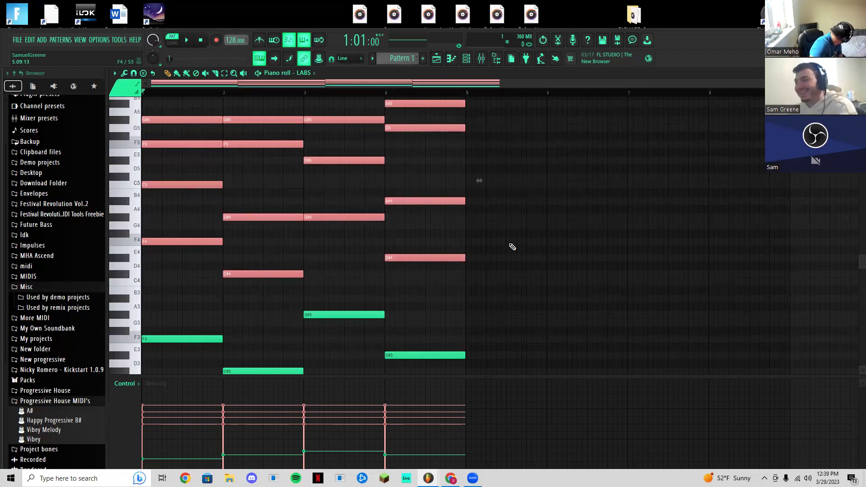
key("space")
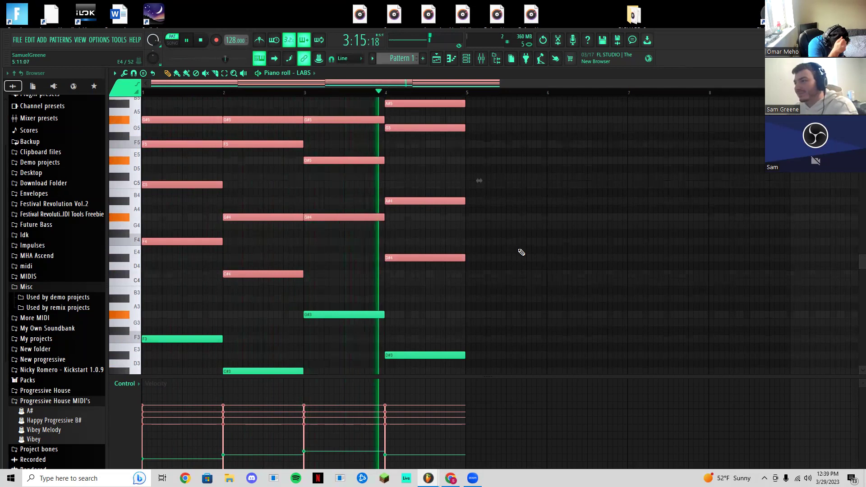
key("space")
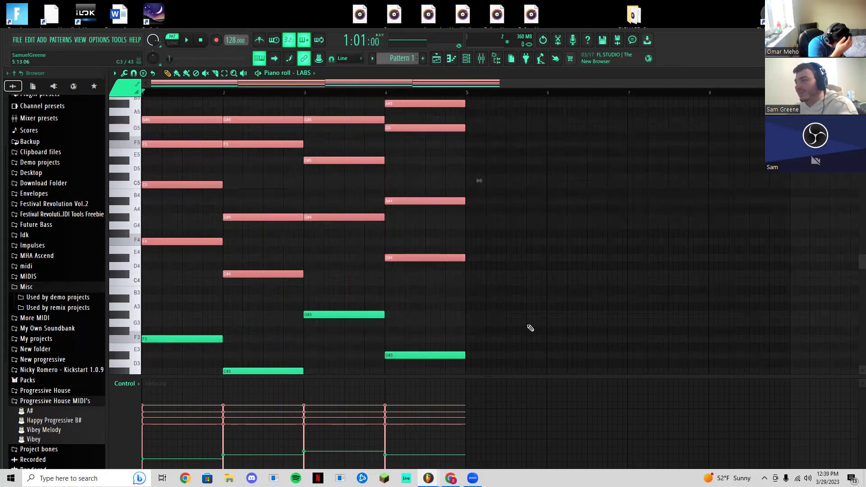
Duplicate the whole four-bar progression, including the bass notes, into bars 5 to 8
scroll(520, 329, "down", 3)
left_click_drag(514, 338, 204, 137)
key("ctrl+b")
scroll(352, 224, "down", 5)
scroll(361, 234, "up", 8)
left_click(341, 193)
key("ctrl+z")
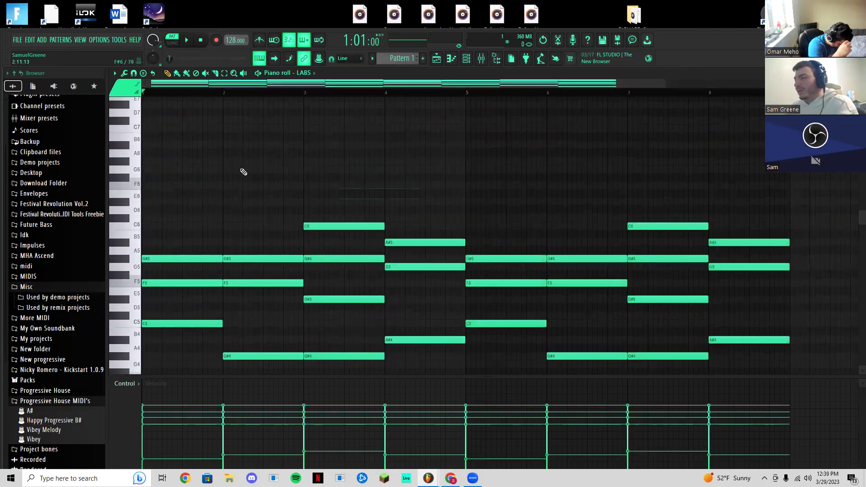
Add a D#6 melody note at the start of bar 1, shorten it to one beat and audition it
mouse_move(155, 189)
left_mouse_down()
mouse_move(163, 168)
mouse_move(163, 202)
left_mouse_up()
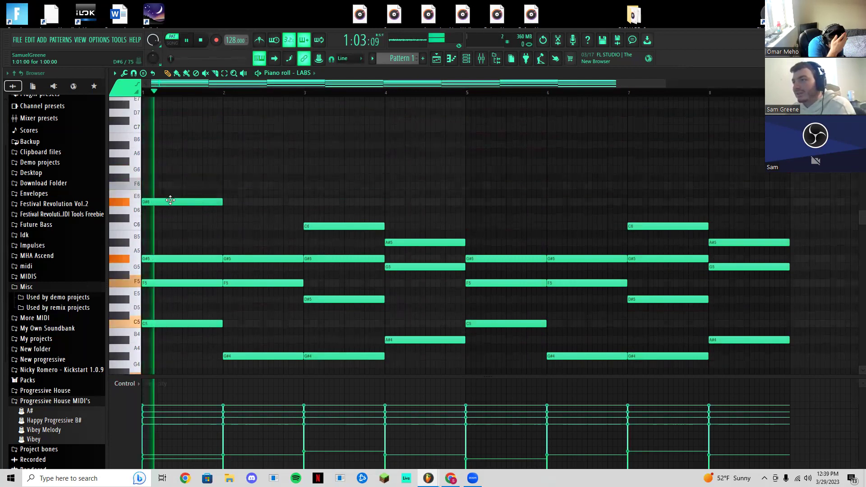
left_click_drag(222, 204, 156, 199)
scroll(212, 218, "down", 3)
scroll(232, 218, "up", 3)
key("space")
key("space")
key("space")
key("space")
scroll(254, 219, "down", 5)
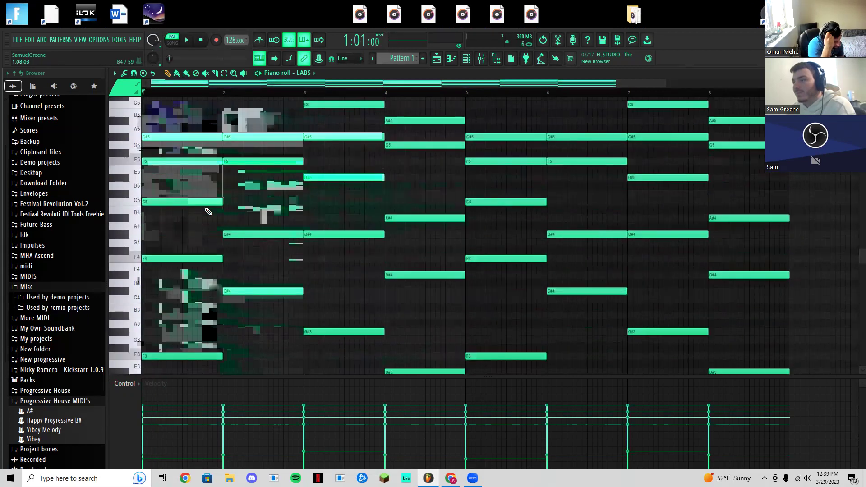
scroll(253, 220, "up", 5)
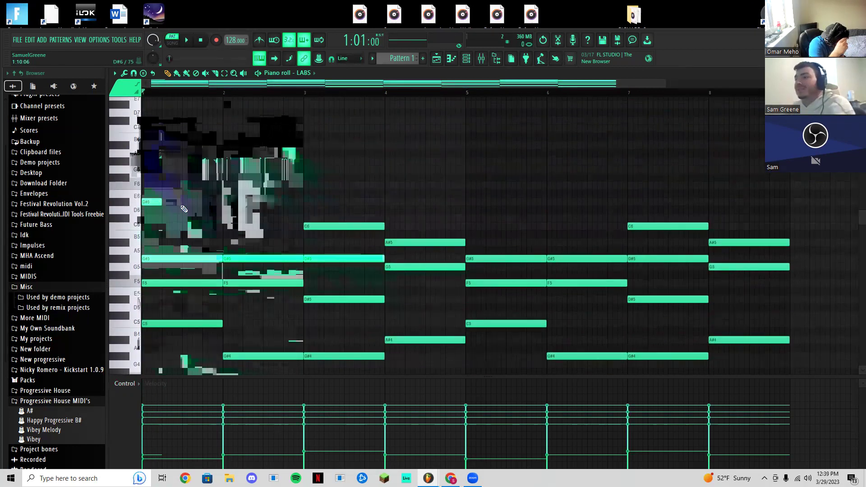
Move the melody note to F6 and repeat it as four one-beat notes filling bar 1, and audition them
left_click_drag(152, 202, 150, 183)
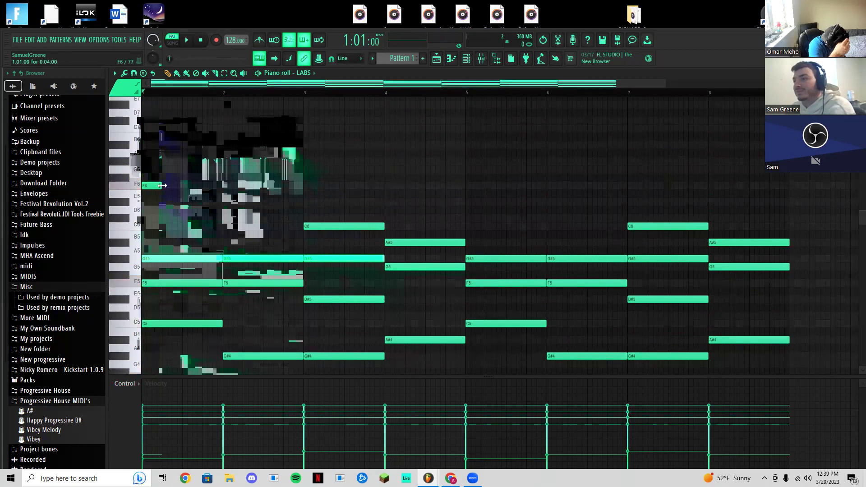
left_click(165, 187)
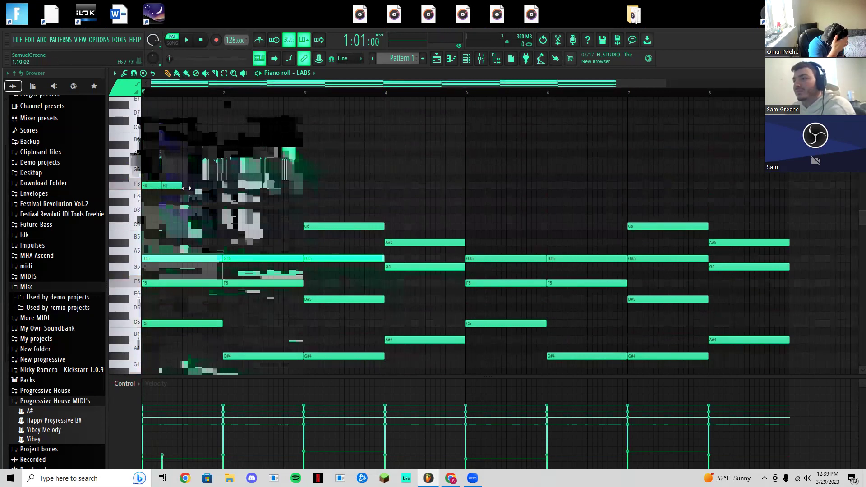
left_click_drag(155, 180, 197, 197)
key("ctrl+b")
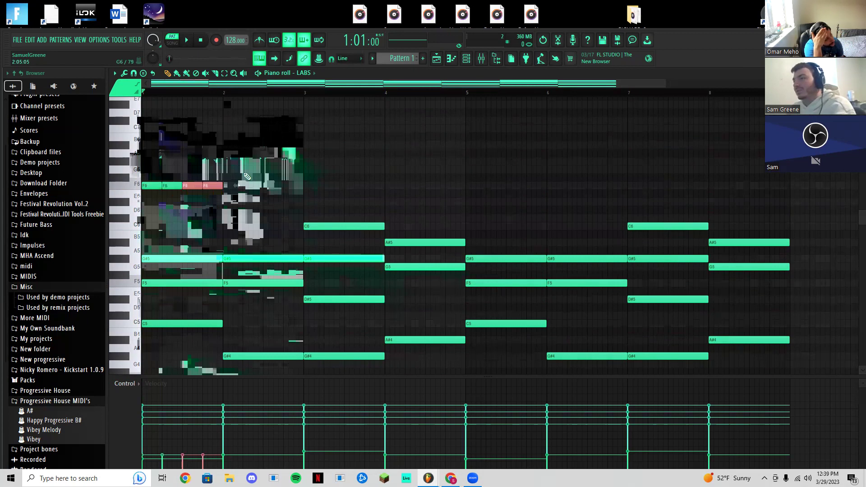
key("space")
key("space")
Duplicate the four one-beat F6 notes into bar 2
scroll(274, 198, "down", 1)
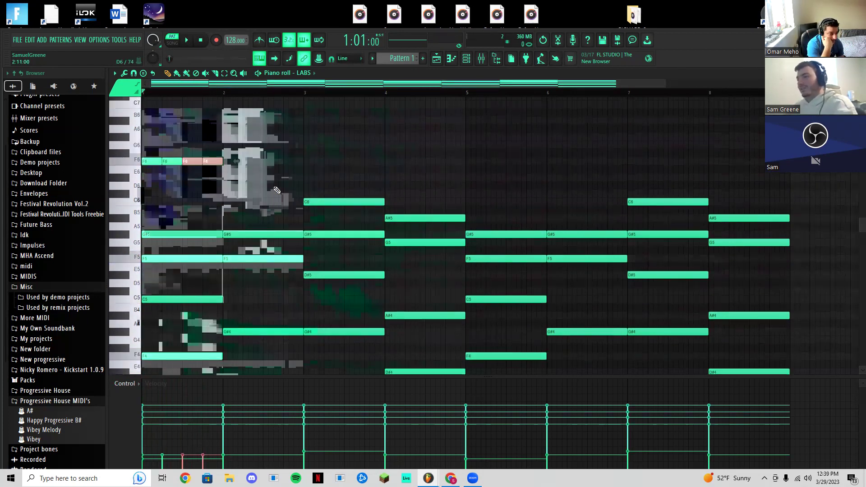
scroll(244, 198, "up", 1)
key("ctrl+b")
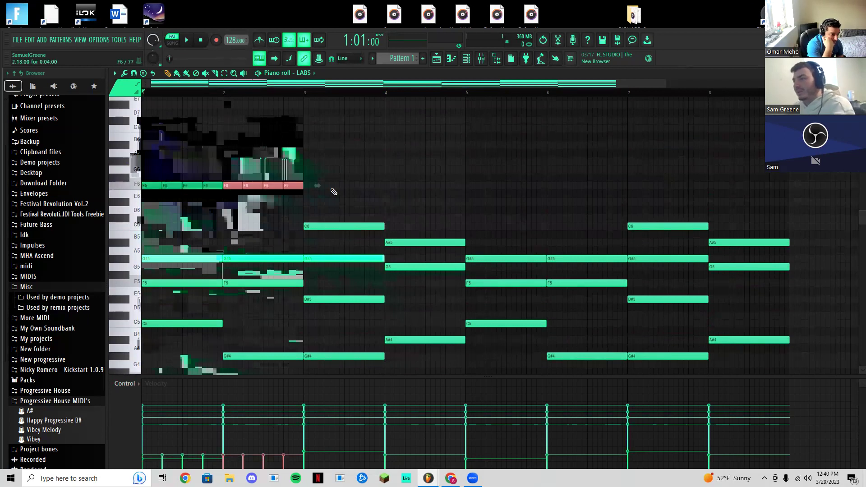
Fill bar 3 with four consecutive one-beat G#6 notes above the chords
left_click(312, 162)
left_click_drag(299, 154, 338, 173)
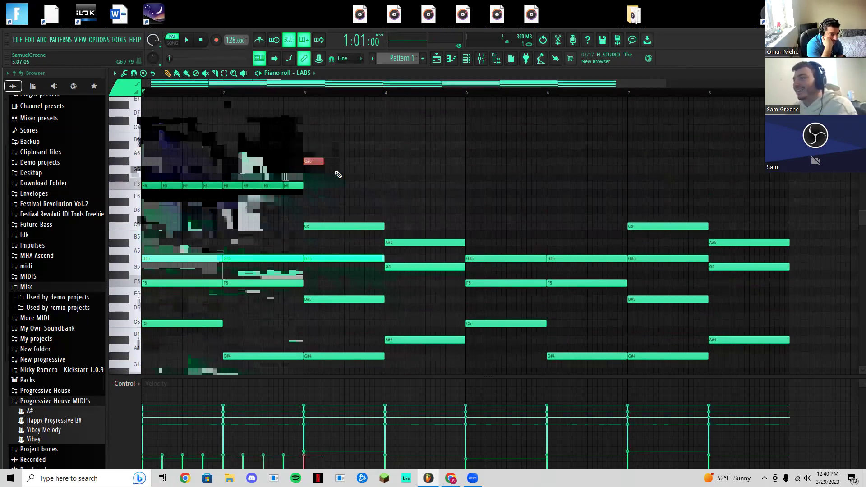
key("ctrl+b")
key("ctrl+b")
key("ctrl+b")
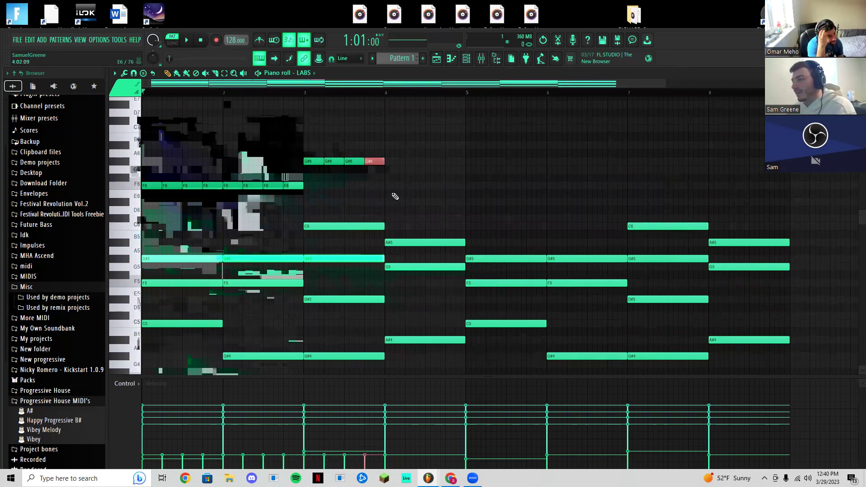
Fill bar 4 with four consecutive one-beat G6 notes and play the pattern back
left_click(396, 169)
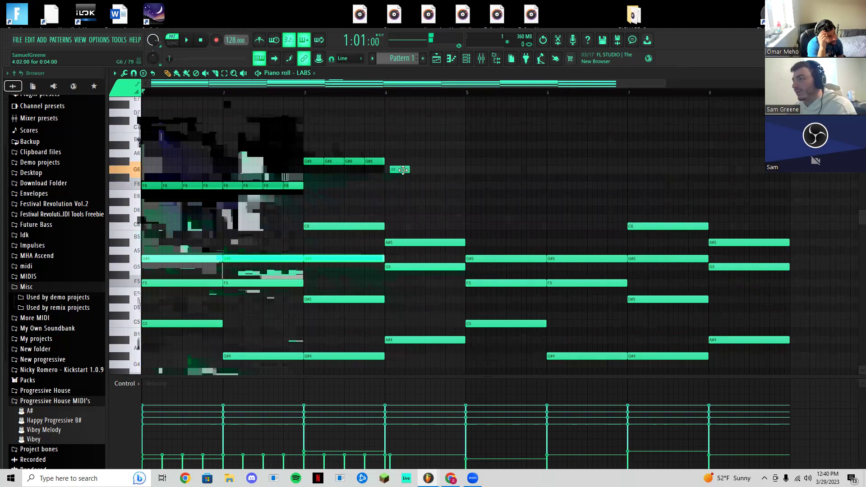
left_click_drag(399, 168, 394, 169)
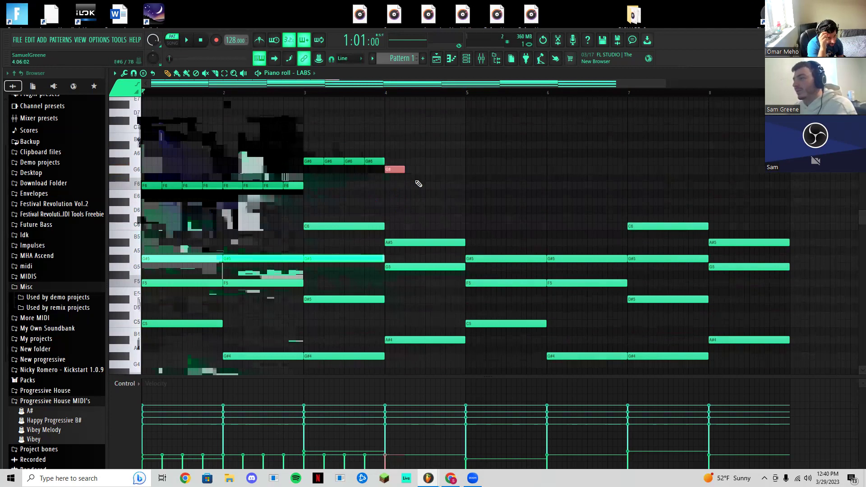
key("ctrl+b")
key("ctrl+b")
key("ctrl+b")
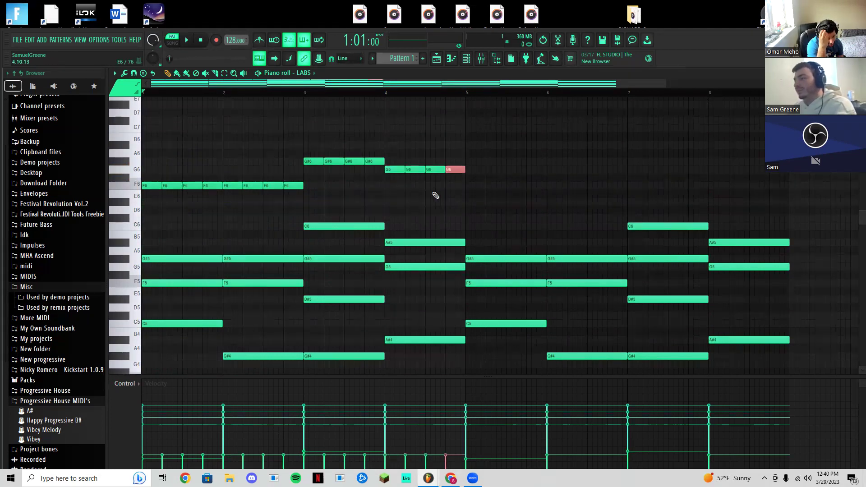
left_click(189, 42)
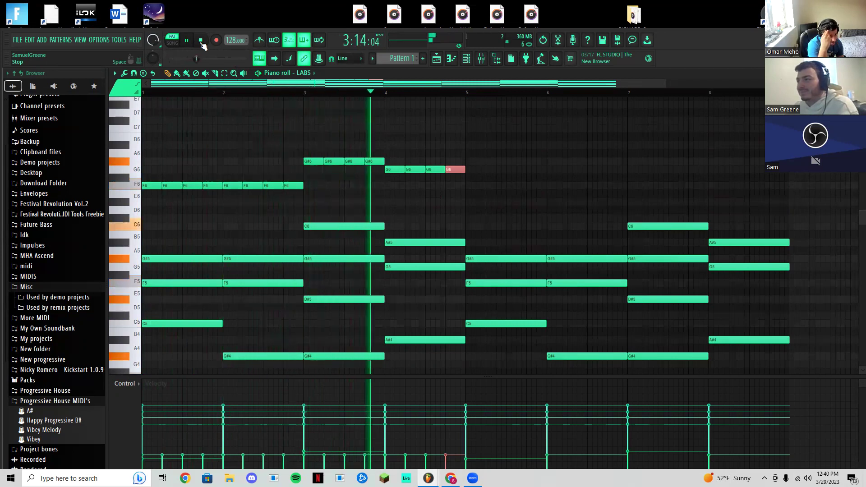
key("space")
Try the four G#6 notes of bar 3 at D#6 instead and play the pattern back
left_click_drag(300, 134, 338, 164)
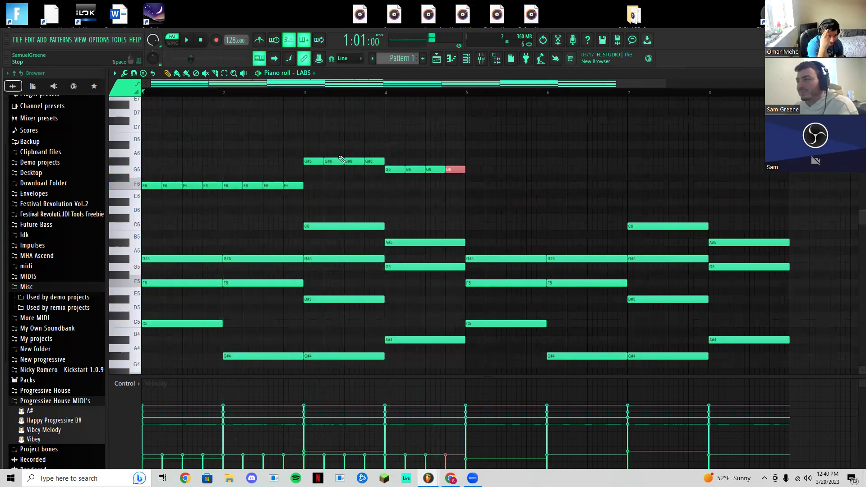
left_click_drag(303, 141, 374, 180)
scroll(373, 178, "down", 1)
scroll(373, 176, "up", 2)
scroll(374, 184, "down", 1)
left_click_drag(372, 162, 372, 206)
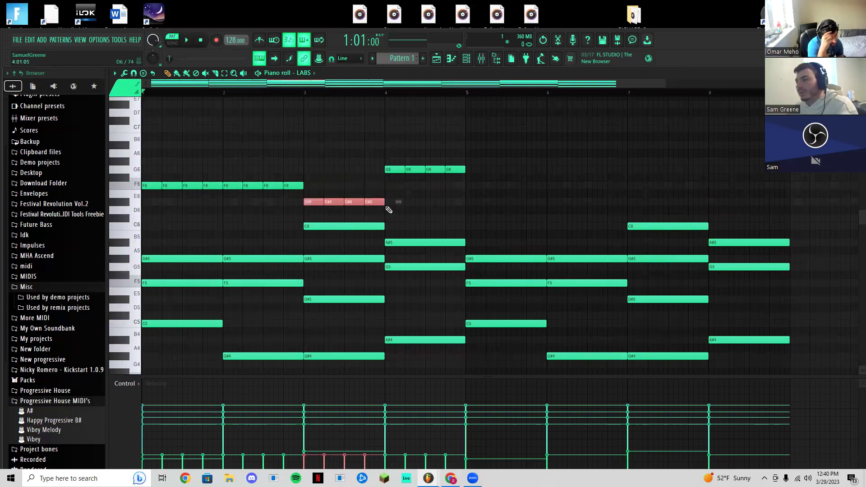
key("space")
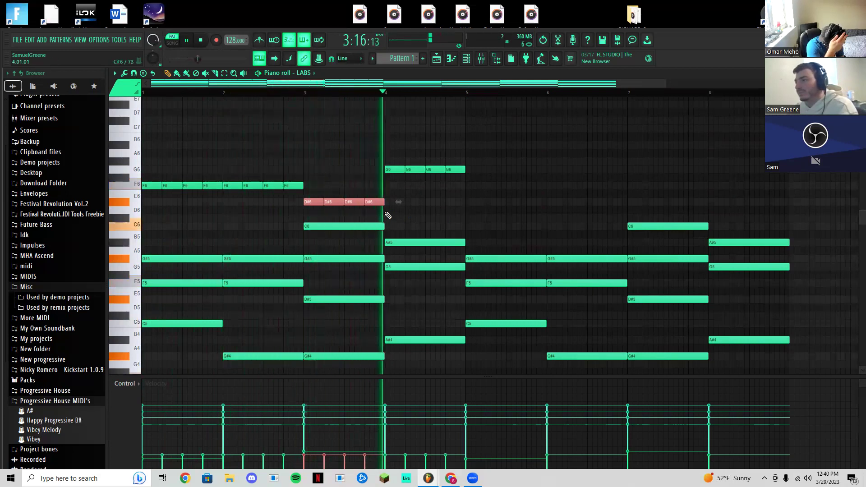
scroll(439, 247, "down", 2)
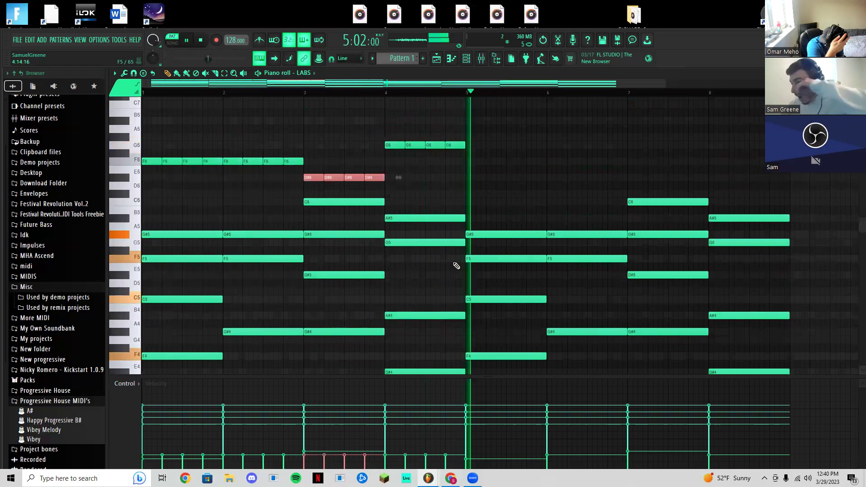
scroll(457, 265, "up", 2)
Raise the four melody notes of bar 3 back to G#6 and listen from the start of that bar
left_click_drag(368, 226, 368, 194)
left_click(305, 94)
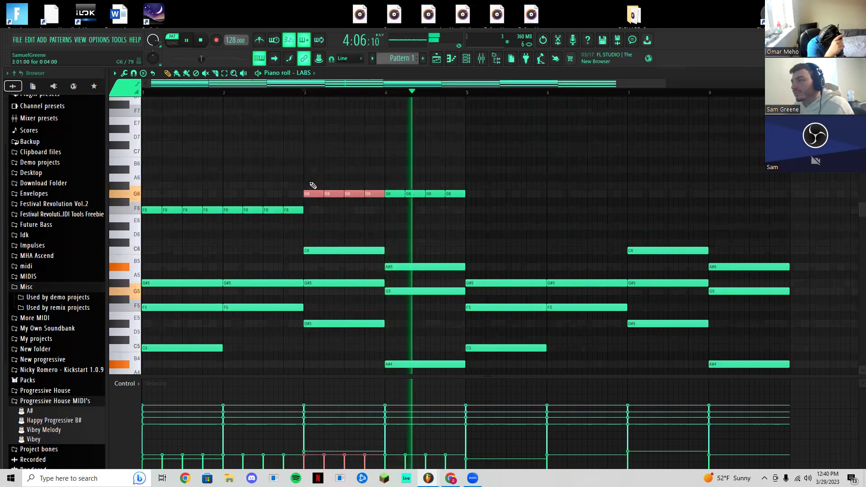
mouse_move(313, 188)
left_mouse_down()
mouse_move(312, 212)
mouse_move(312, 187)
left_mouse_up()
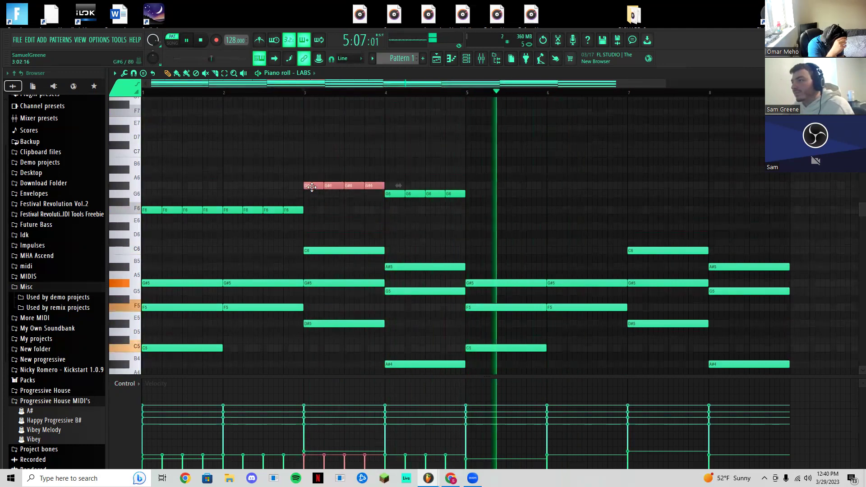
key("space")
key("space")
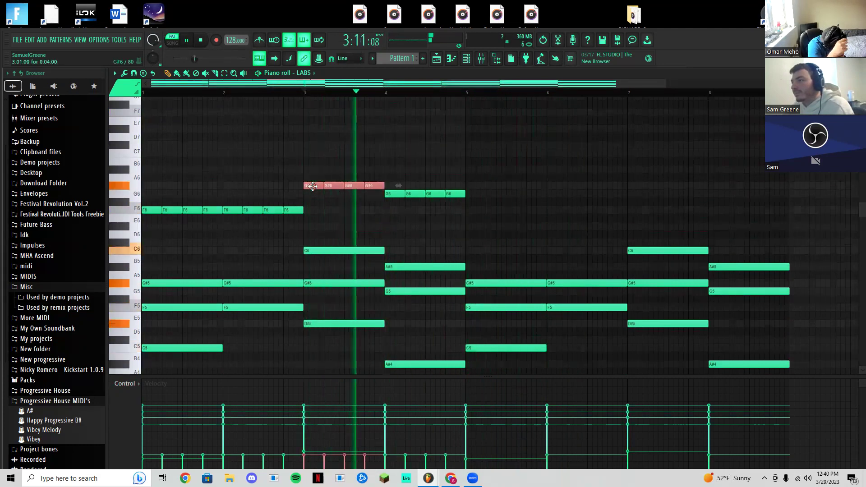
key("space")
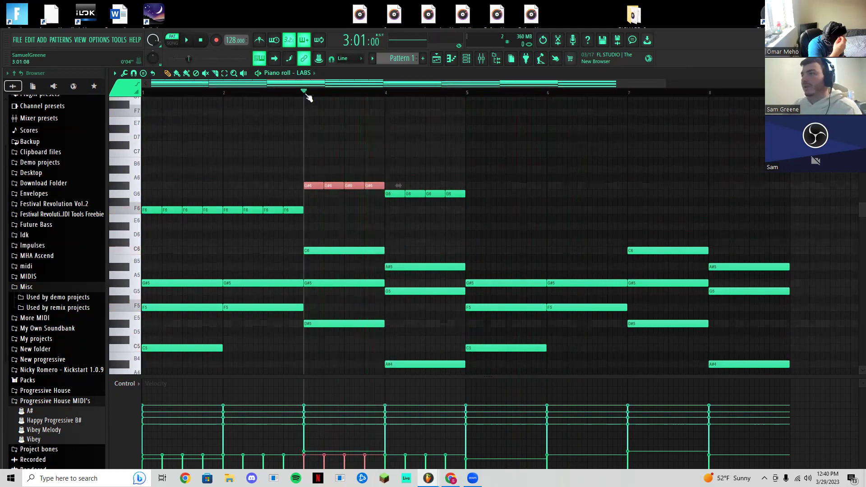
Shorten bar 1's first F6 note to half a beat and raise its second and fourth F6 notes to G6
left_click(166, 93)
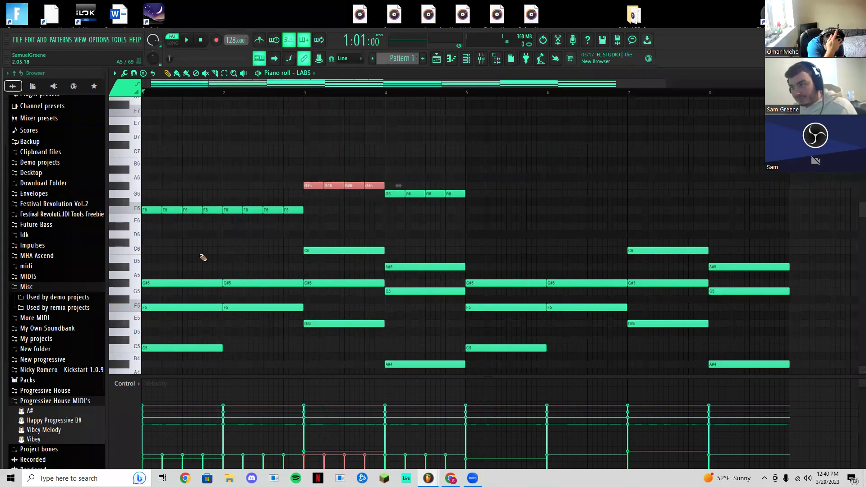
key("space")
key("space")
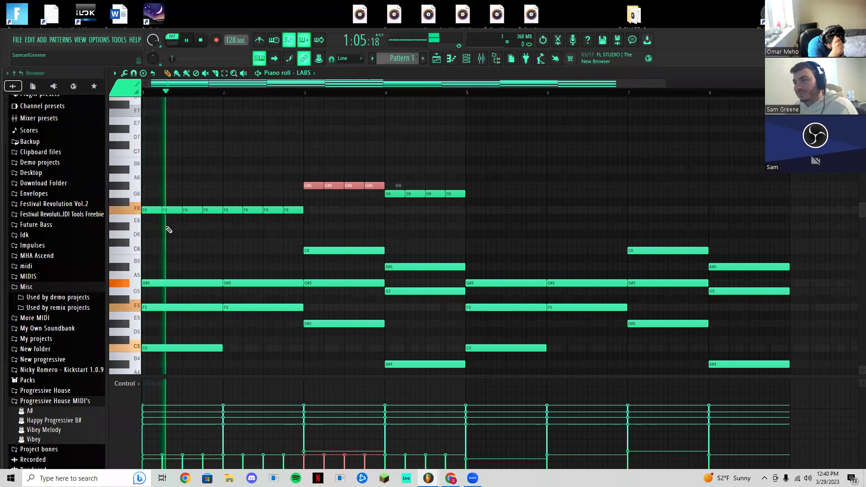
key("space")
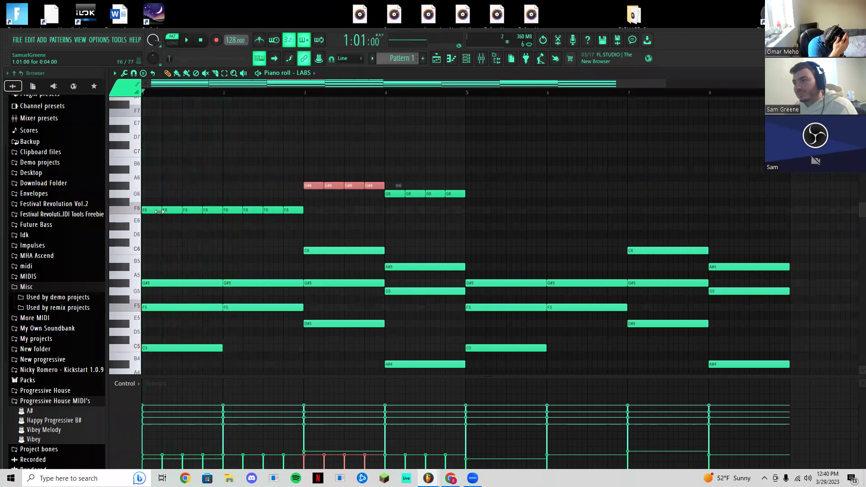
left_click(158, 211)
mouse_move(170, 208)
left_mouse_down()
mouse_move(171, 183)
mouse_move(172, 193)
left_mouse_up()
key("space")
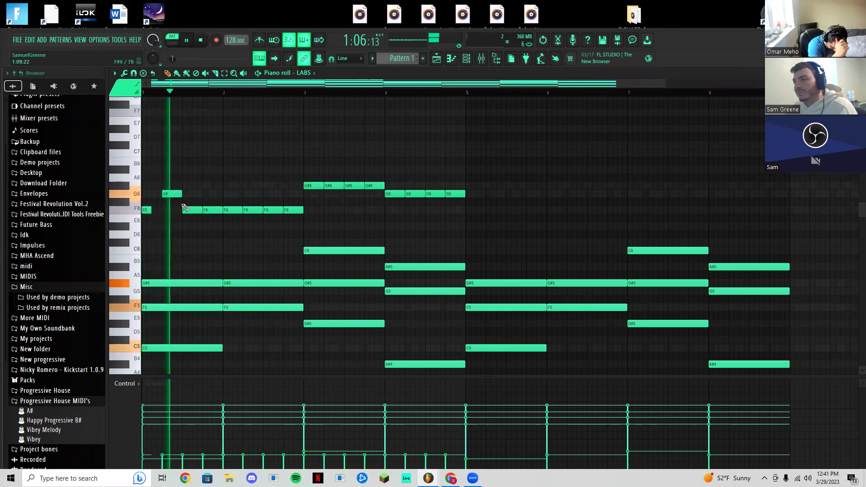
key("space")
left_click_drag(205, 212, 205, 194)
key("space")
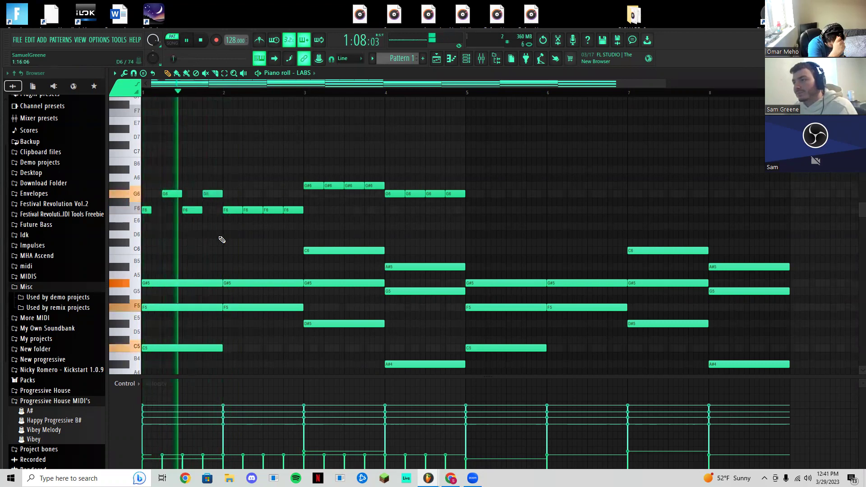
Shorten bar 1's third melody note to half a beat and try an extra half-beat F6 directly after it
key("space")
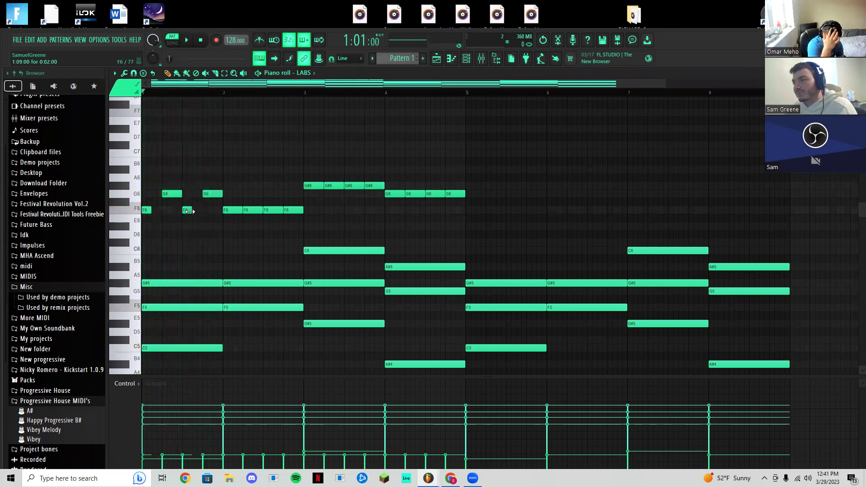
left_click(197, 211)
key("space")
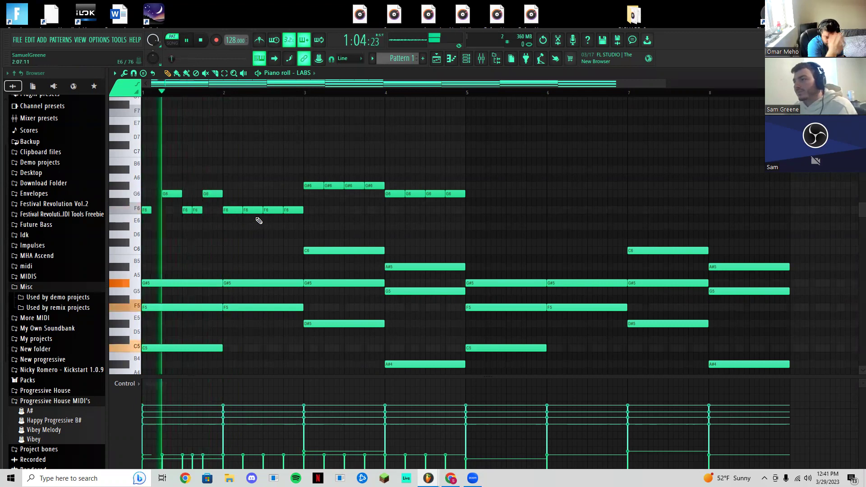
key("space")
right_click(197, 211)
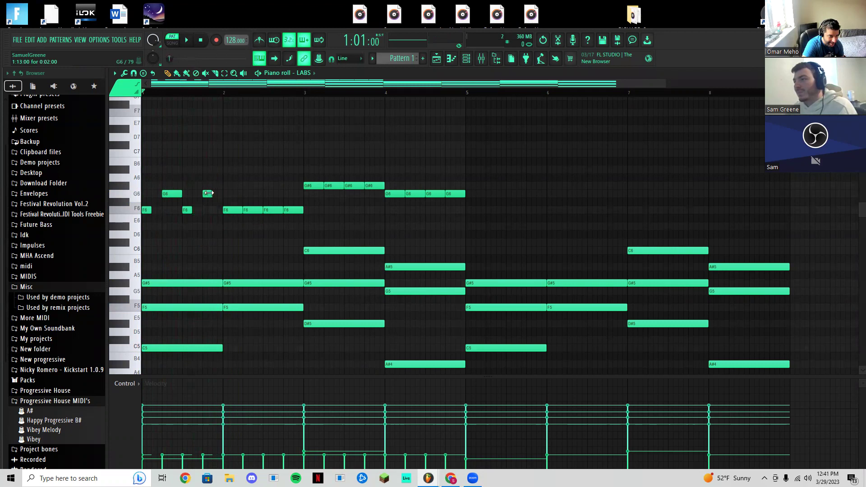
Shorten the G6 note on beat 4 of bar 1 to half a beat and shift it to the bar's end
left_click_drag(207, 193, 227, 194)
key("space")
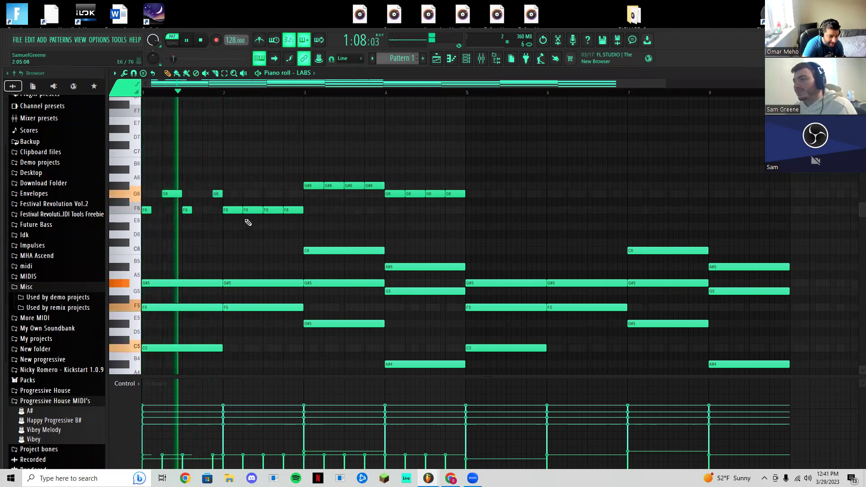
key("space")
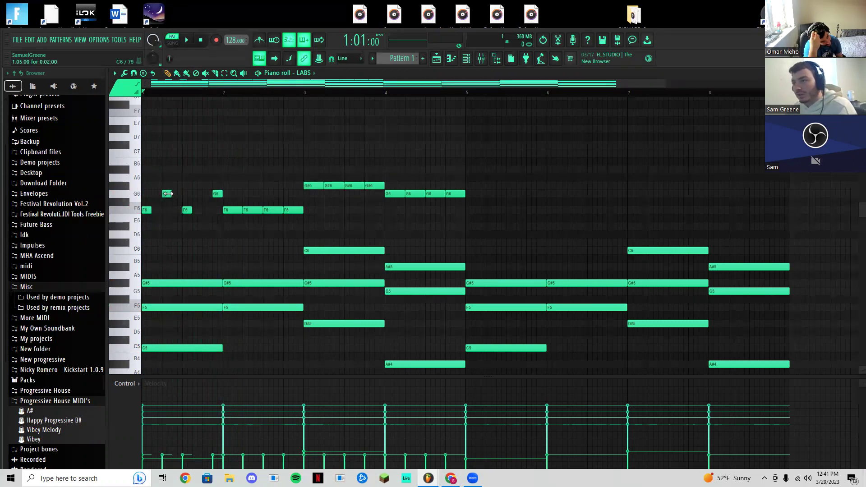
Move bar 1's half-beat F6 from beat 3 to beat 4 and extend the G6 on beat 2 to a full beat
key("space")
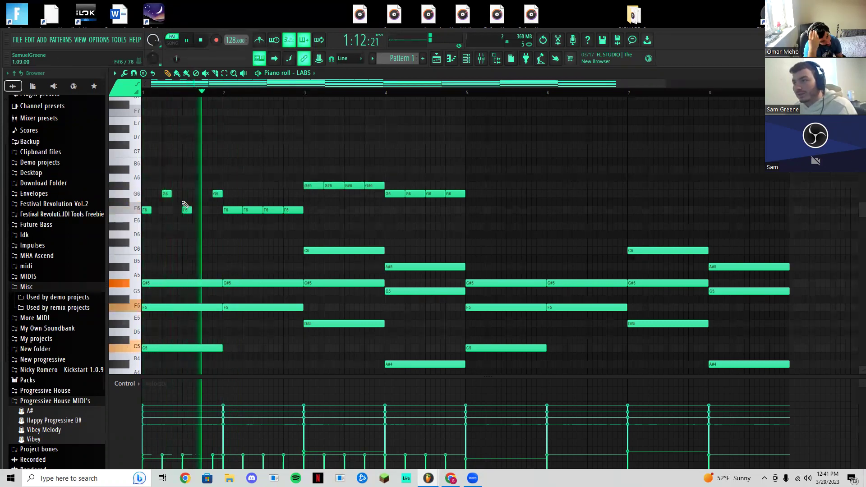
left_click_drag(172, 195, 207, 210)
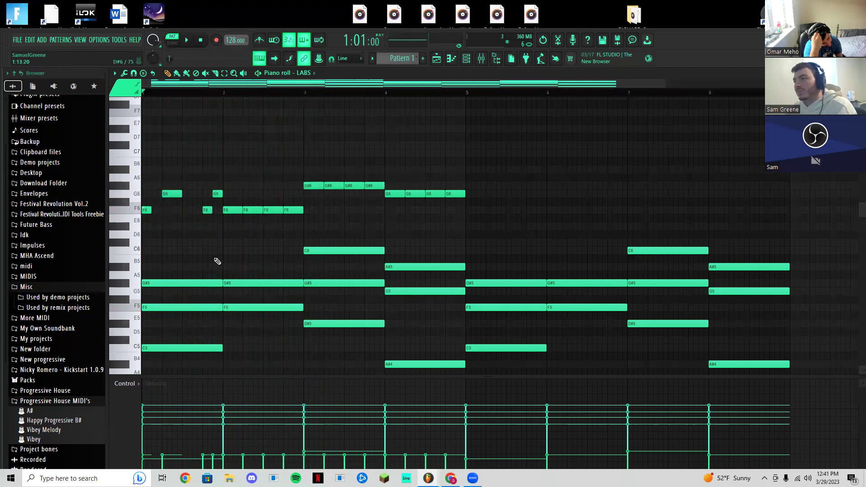
left_click_drag(221, 280, 225, 282)
key("space")
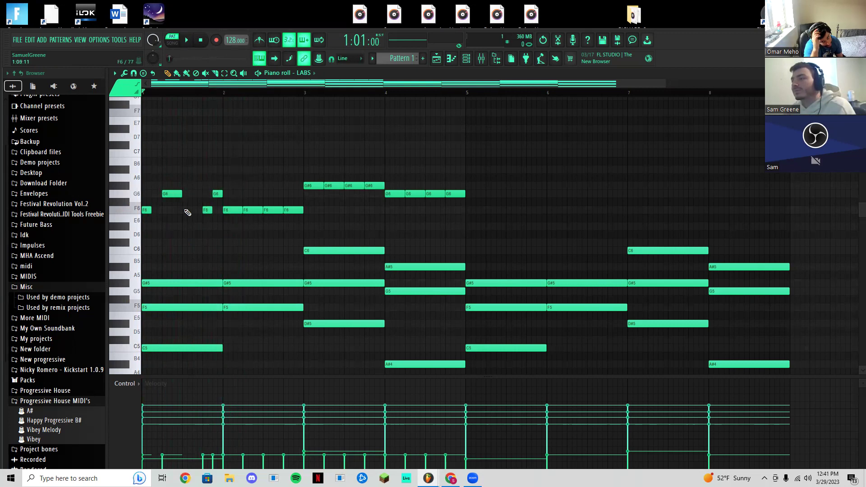
Try a half-beat G6 note on beat 3 of bar 1 and play it back
left_click(188, 195)
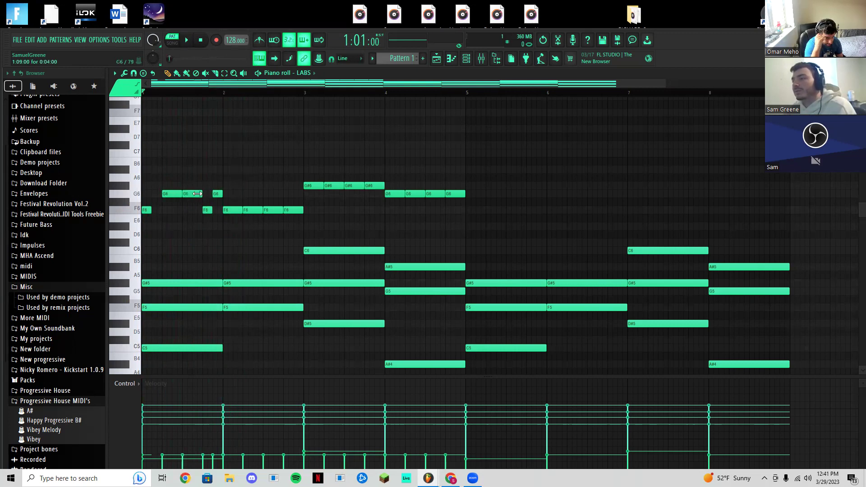
key("space")
key("space")
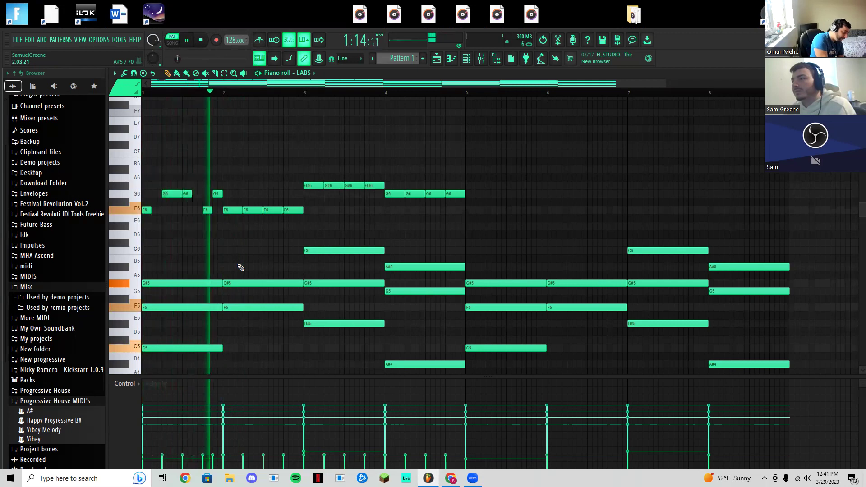
Replace the G6 on beat 3 of bar 1 with an F6 note lasting a full beat
left_click_drag(188, 193, 192, 212)
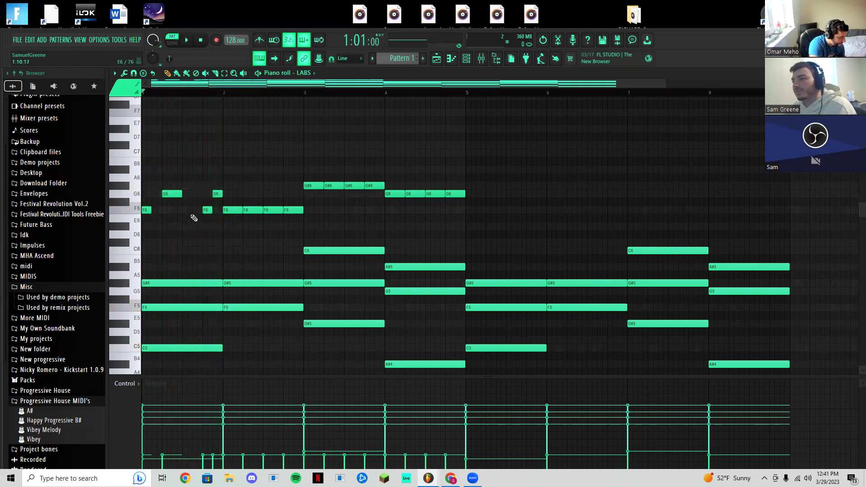
key("space")
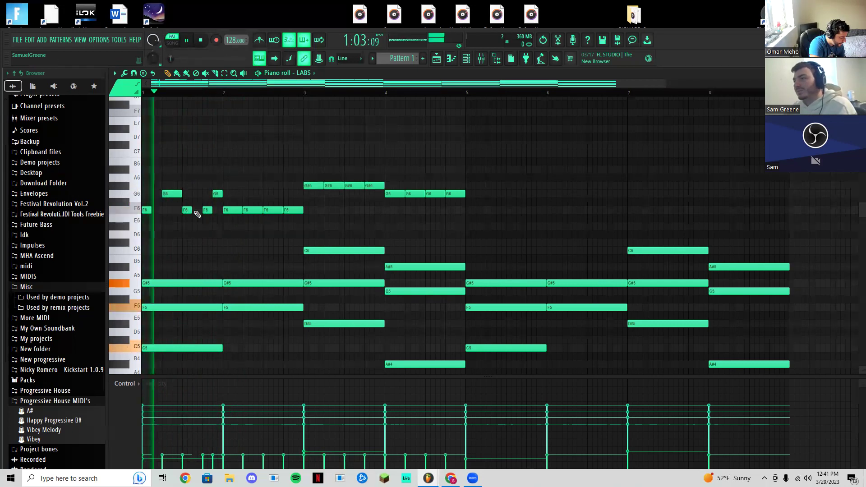
left_click_drag(192, 210, 201, 210)
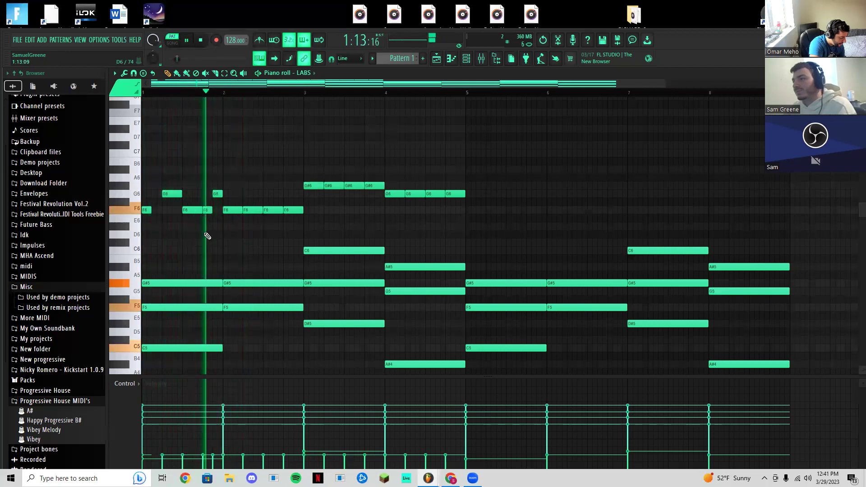
Replace bar 2's F6 notes with a copy of bar 1's melody and delete the four G#6 notes in bar 3
key("space")
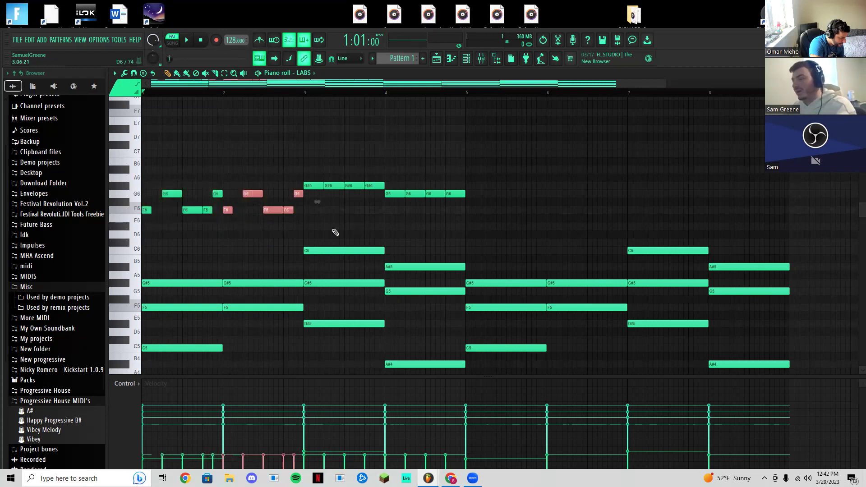
key("space")
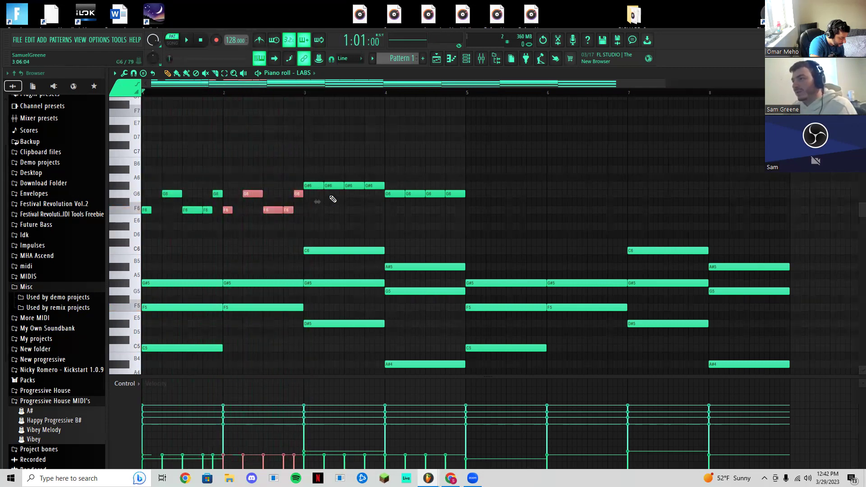
left_click_drag(318, 189, 377, 191)
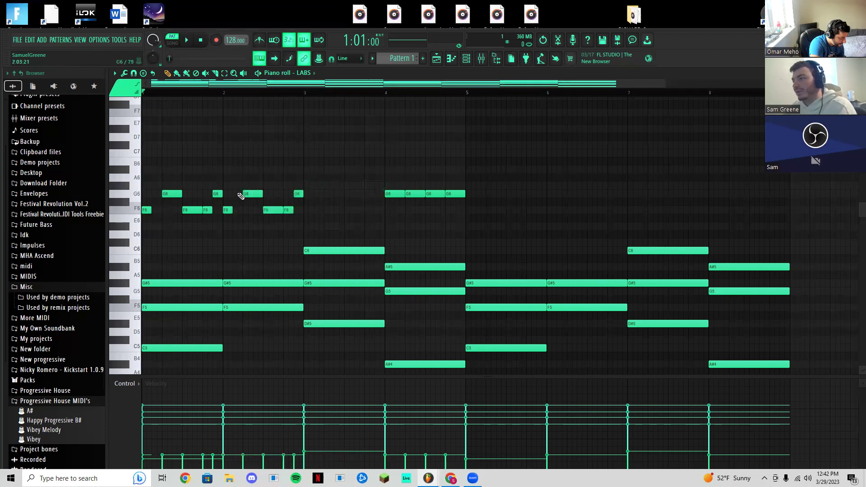
Place a copy of the one-bar melody in bar 3 starting on G#6 and lower its last two notes to F6 and D#6
left_click_drag(329, 202, 357, 177)
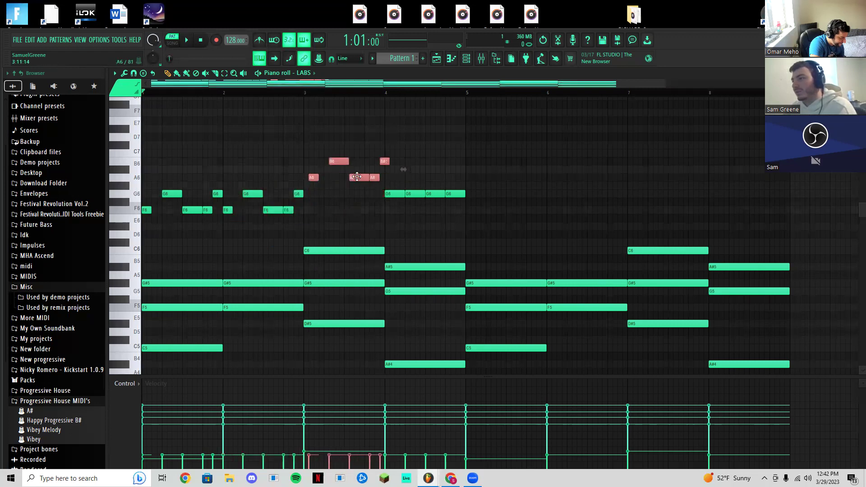
key("space")
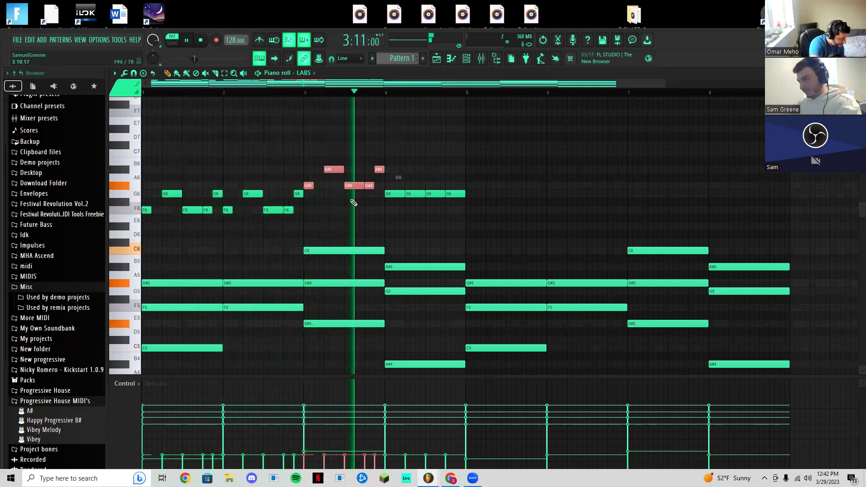
key("space")
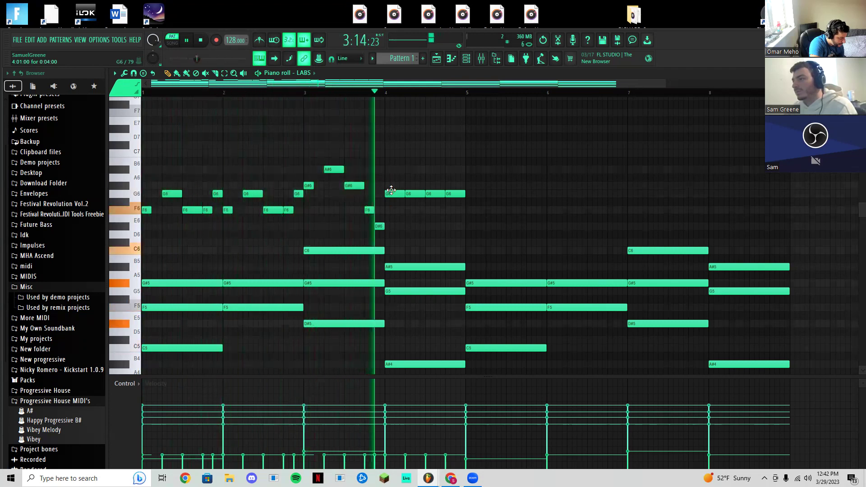
Try lowering bar 3's beat-3 note to G6 and its beat-2 note to G#6, playing the melody back
key("space")
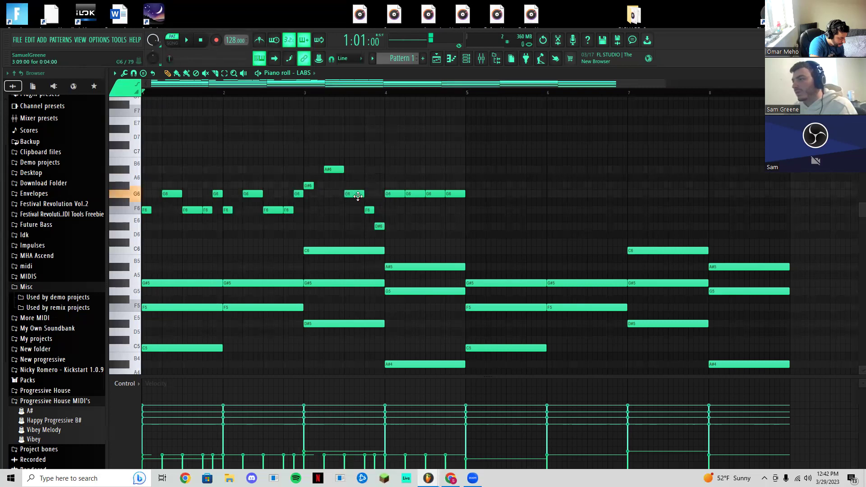
key("space")
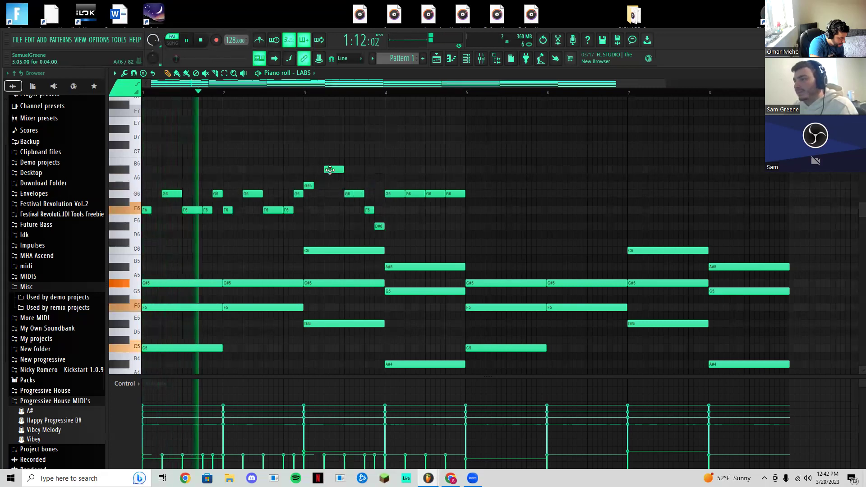
left_click_drag(329, 170, 329, 187)
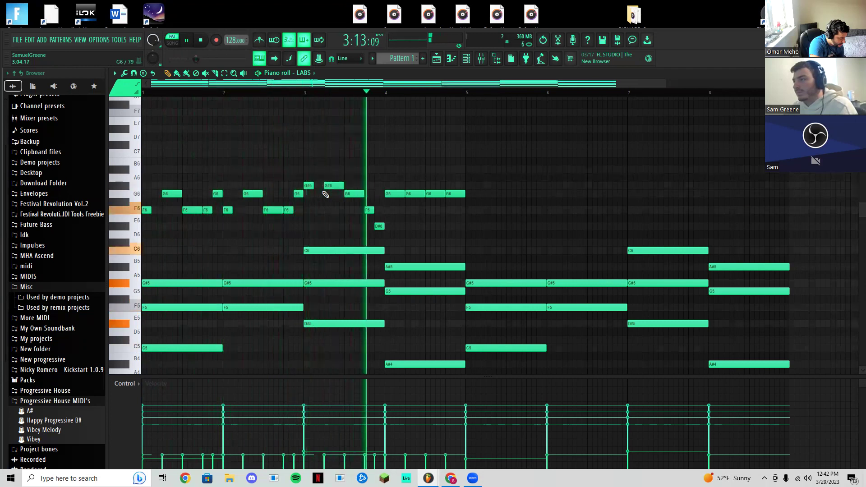
Lower bar 3's first note to D#6 and replace the beat-2 note with an F6 lasting three quarters of a beat
key("space")
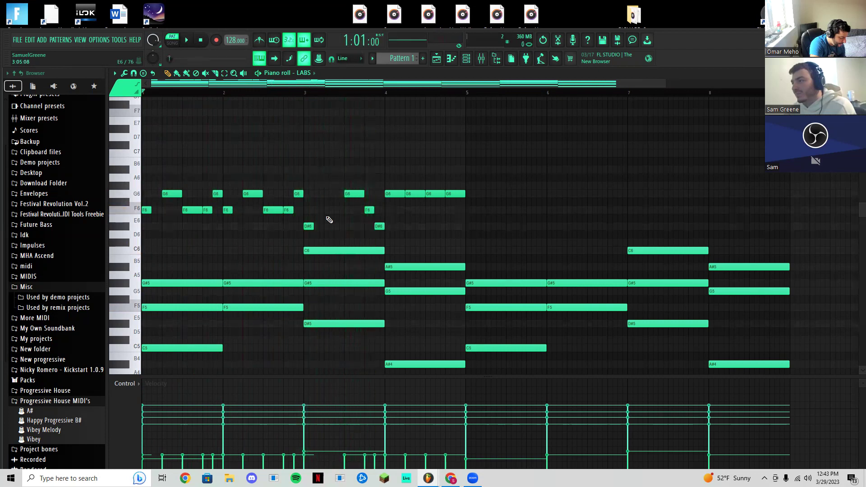
key("space")
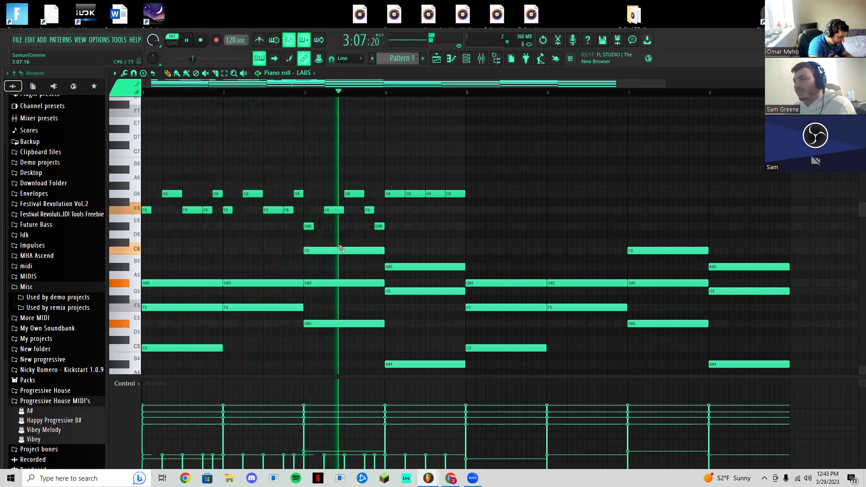
left_click_drag(342, 208, 337, 209)
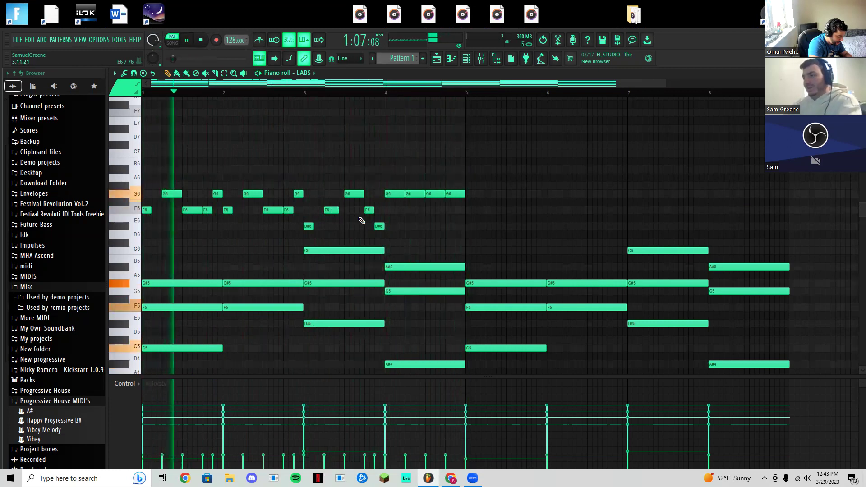
key("space")
key("space")
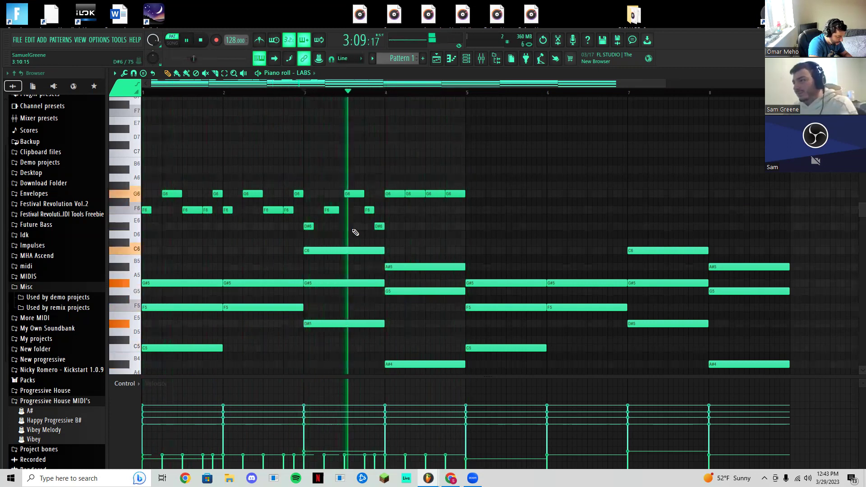
key("space")
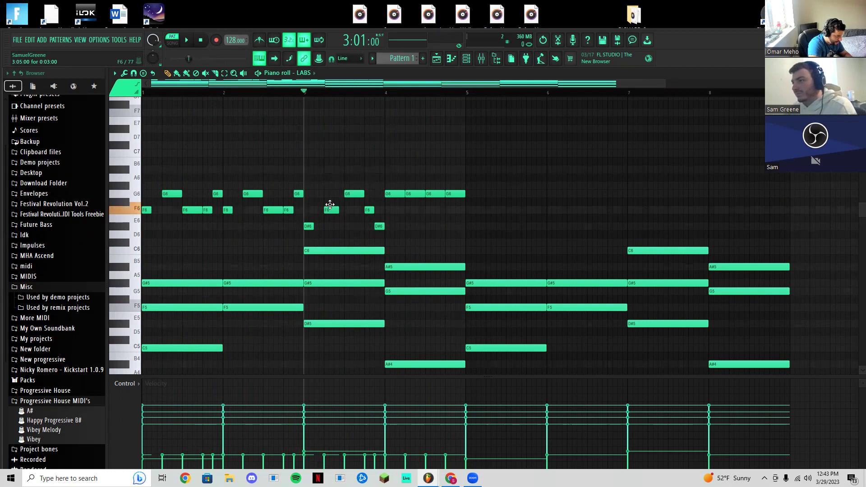
Try G6 on beat 2 of bar 3, and replace it with a half-beat A#6
key("space")
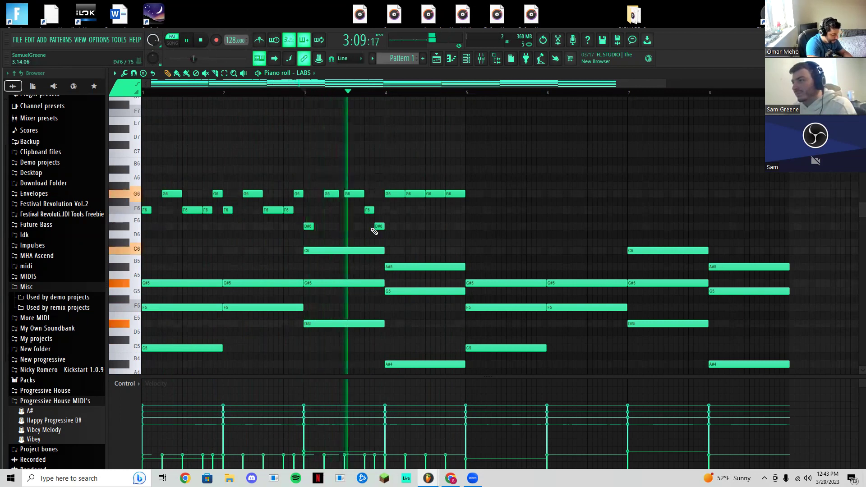
key("space")
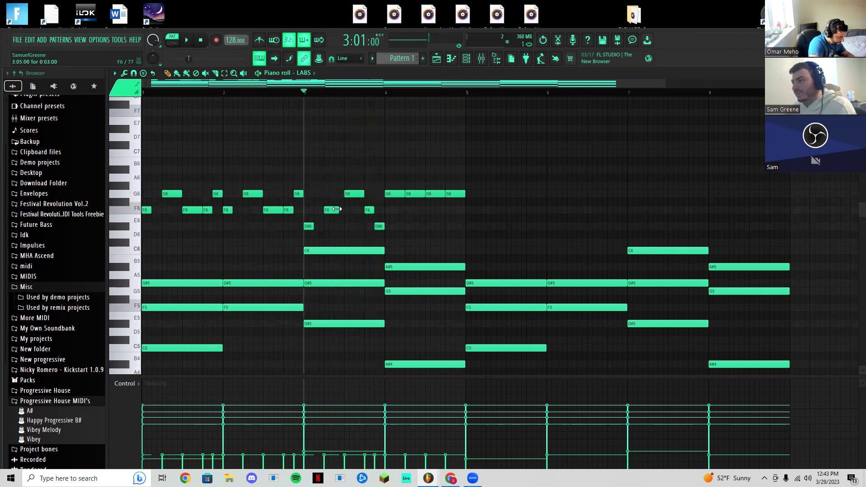
key("space")
key("space")
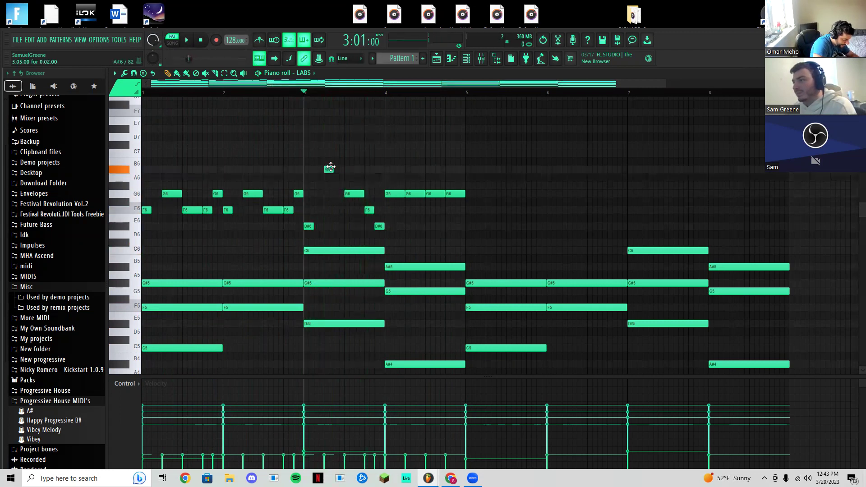
key("space")
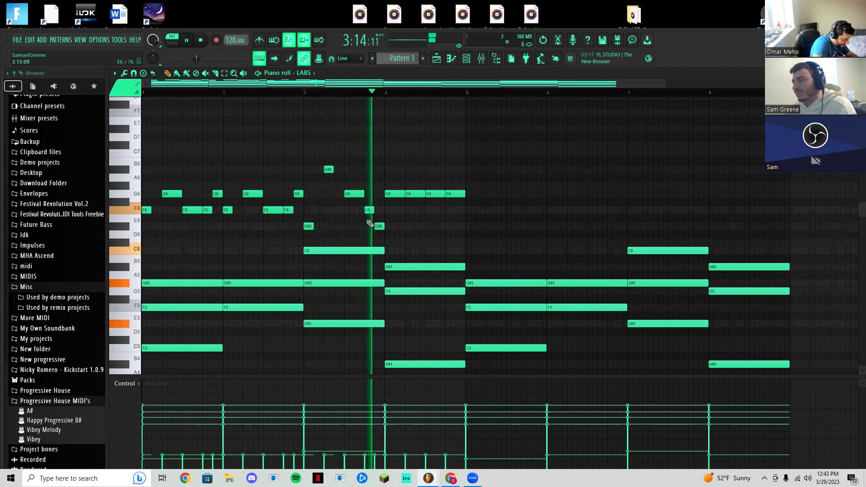
key("space")
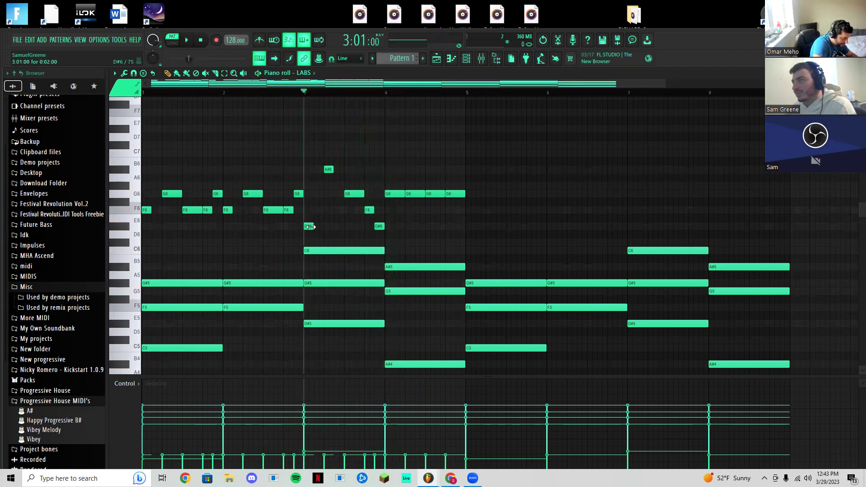
Try raising bar 3's first note an octave to D#7 and play the melody back
key("space")
key("space")
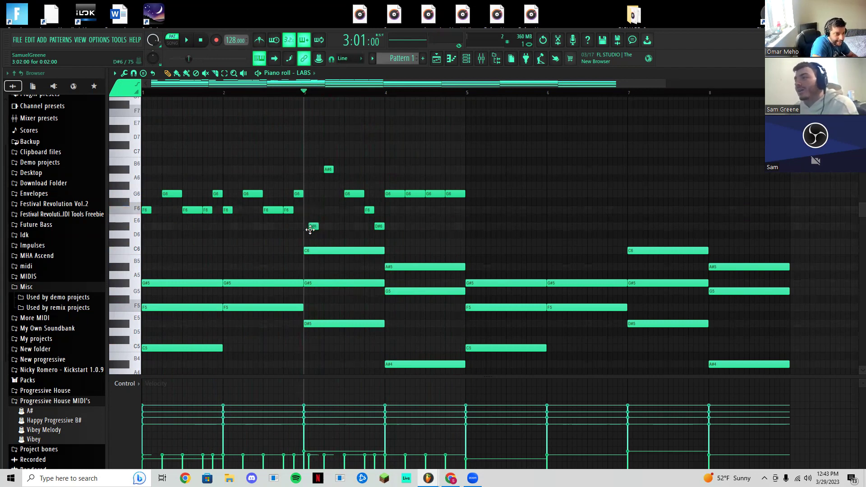
key("ctrl+Up")
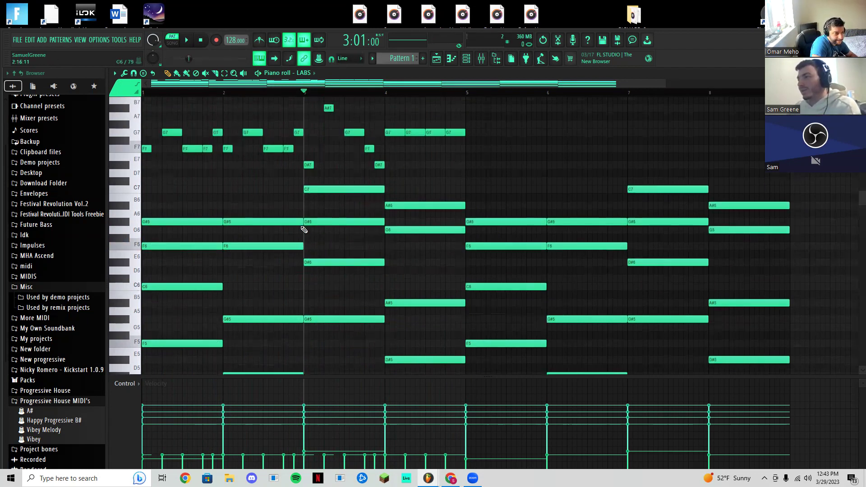
scroll(322, 201, "up", 3)
scroll(322, 201, "down", 11)
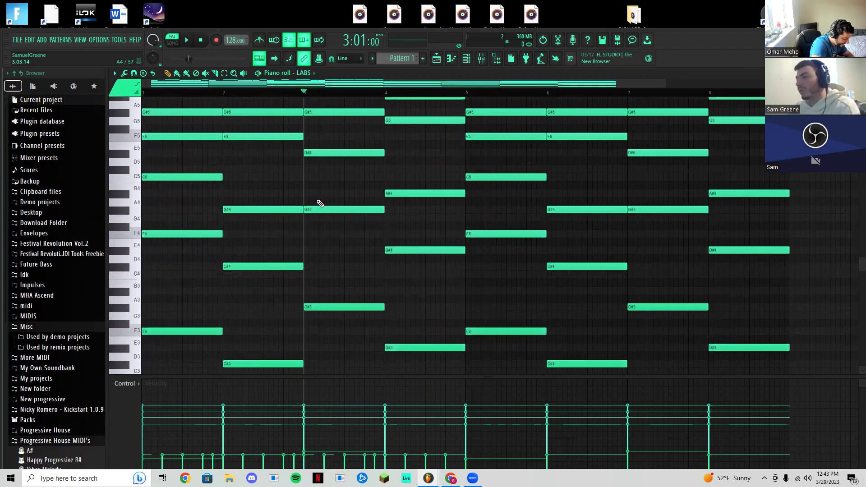
scroll(322, 201, "up", 10)
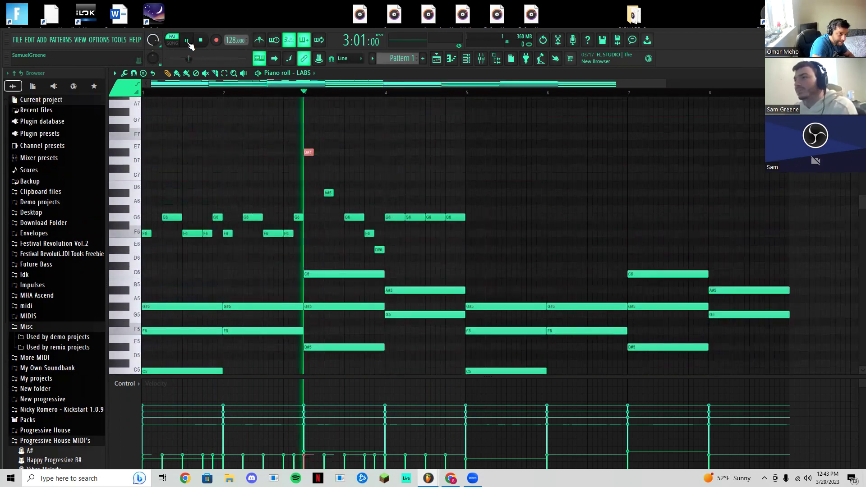
left_click(201, 41)
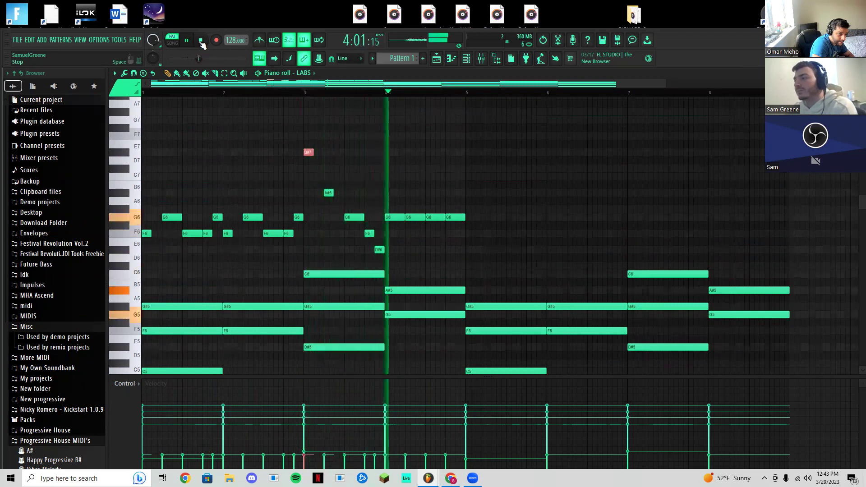
left_click(188, 41)
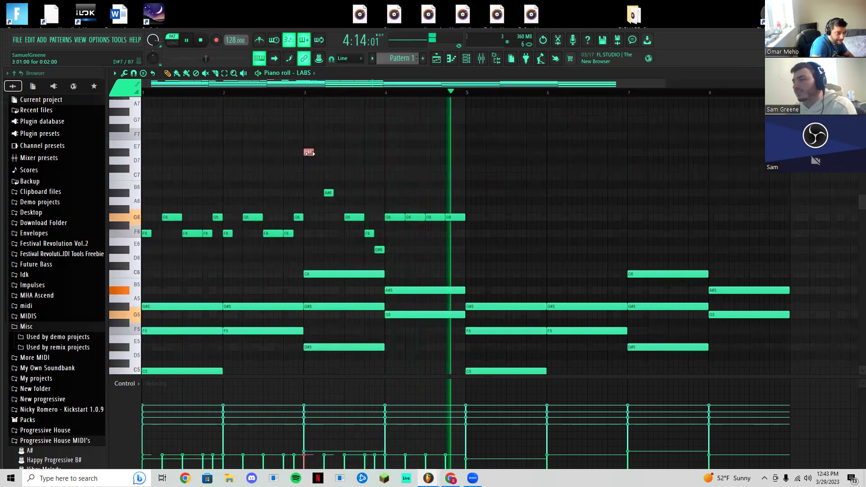
Lower bar 3's first note to C7, trying C#7 as an alternative
key("space")
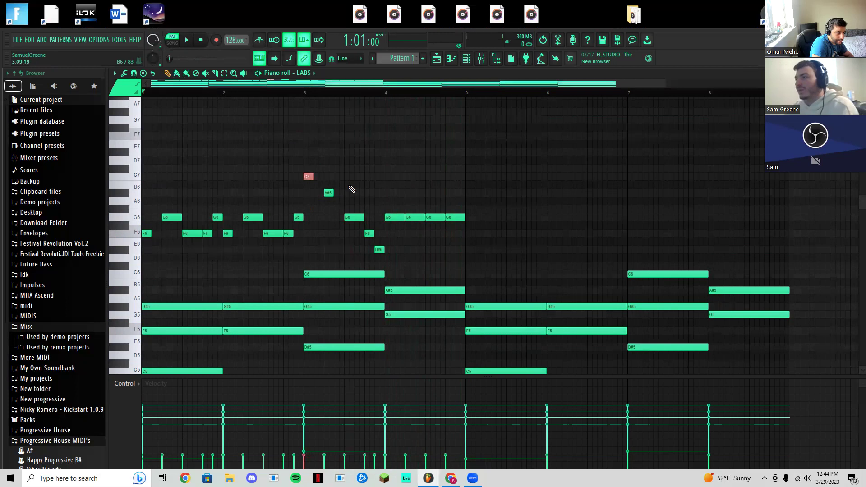
key("space")
left_click_drag(307, 176, 306, 168)
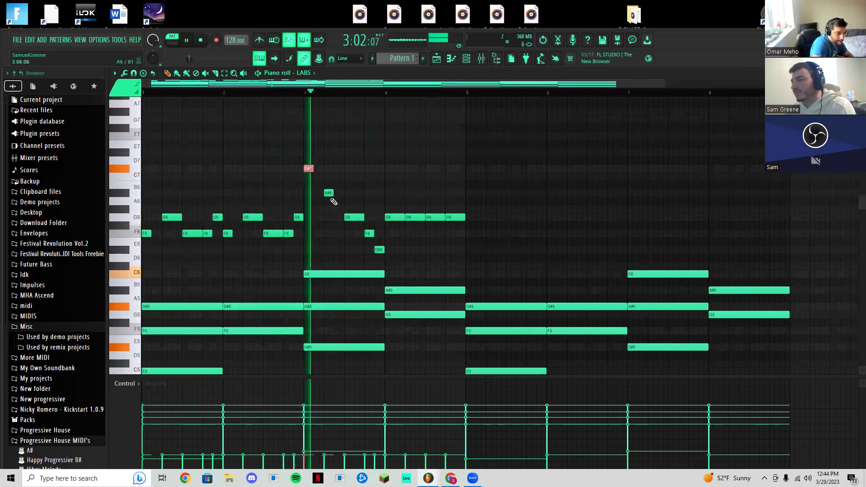
left_click_drag(309, 169, 309, 178)
Replay the melody several times from the start of bar 3
key("space")
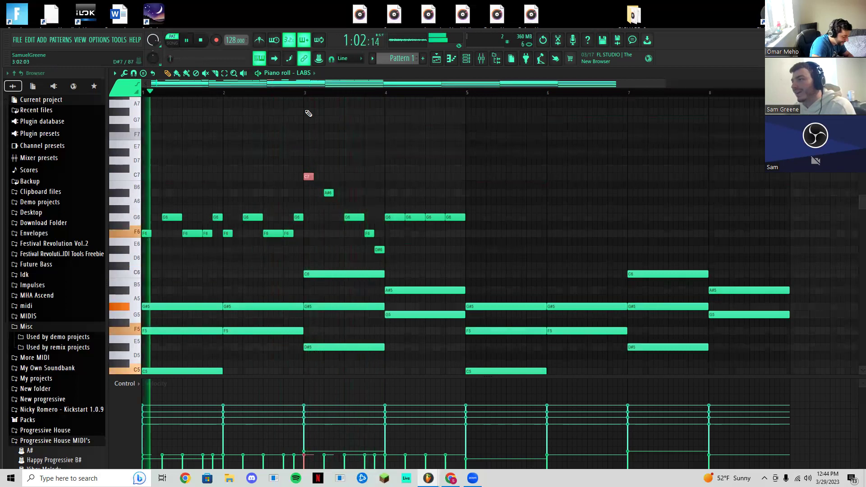
left_click(306, 93)
left_click(306, 92)
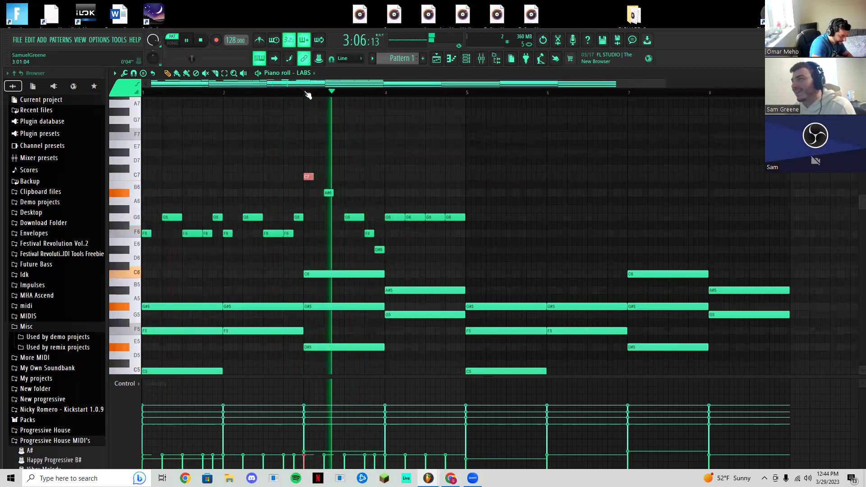
left_click(306, 92)
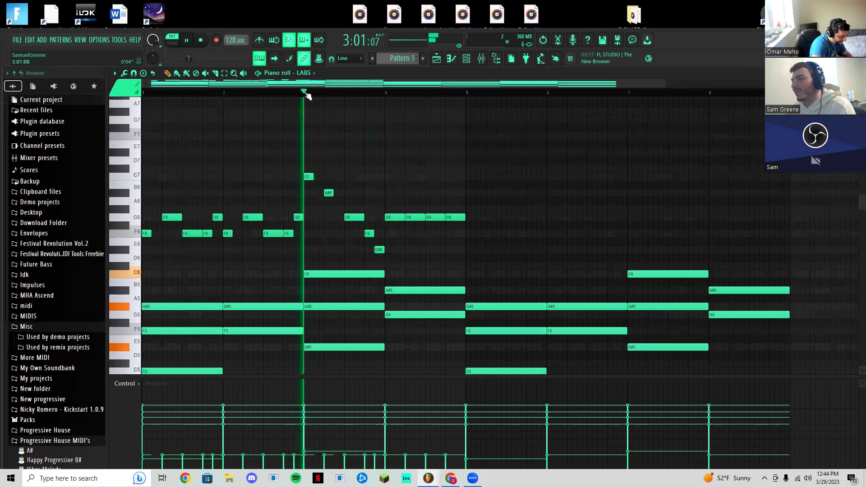
left_click(307, 93)
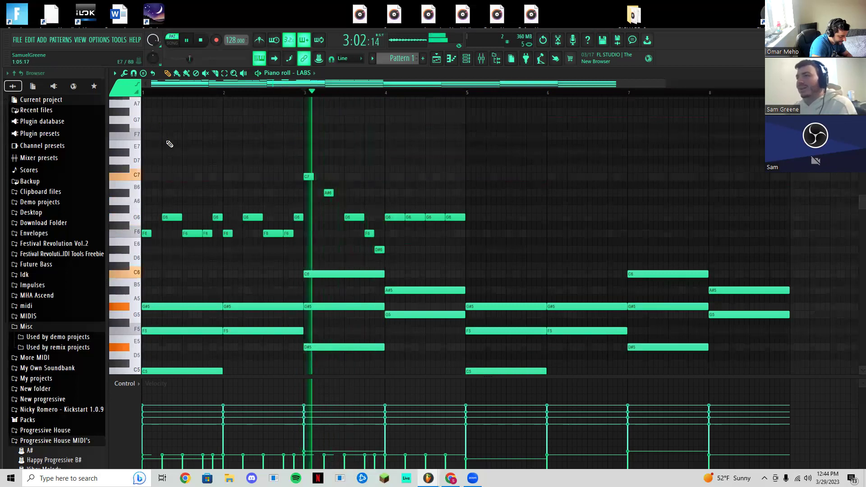
left_click(201, 41)
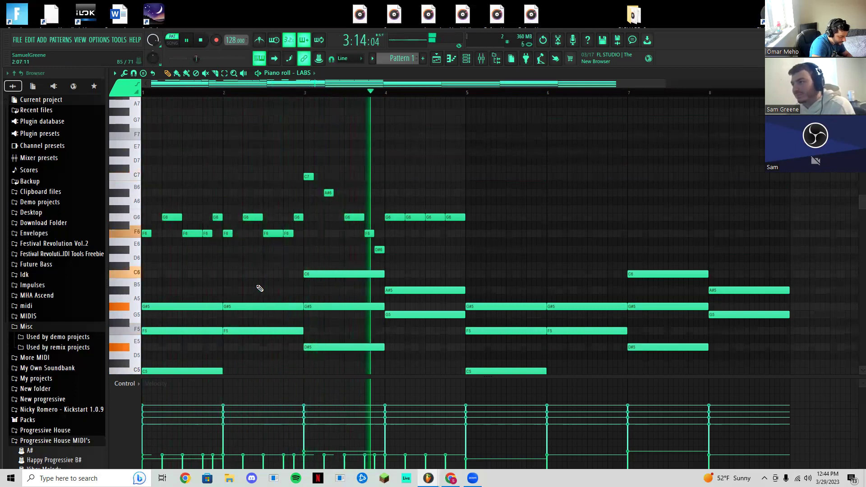
Raise bar 3's beat-2 note to C7 and its beat-3 note to A#6
left_click_drag(327, 193, 328, 176)
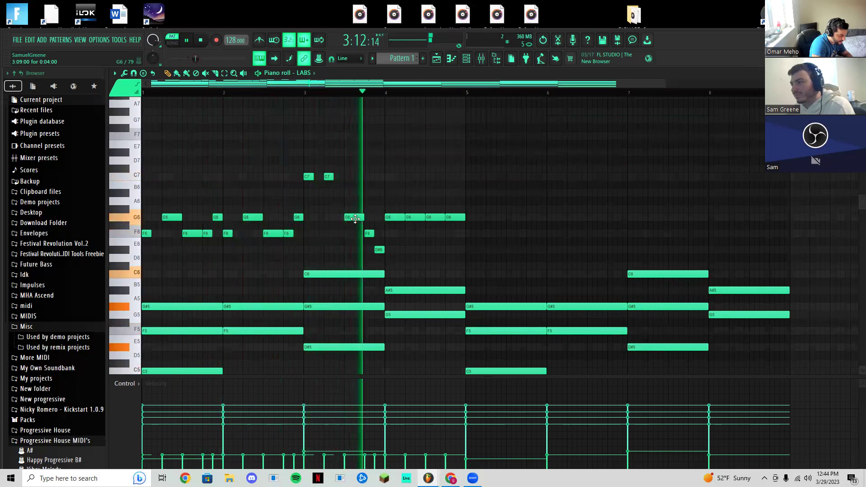
key("space")
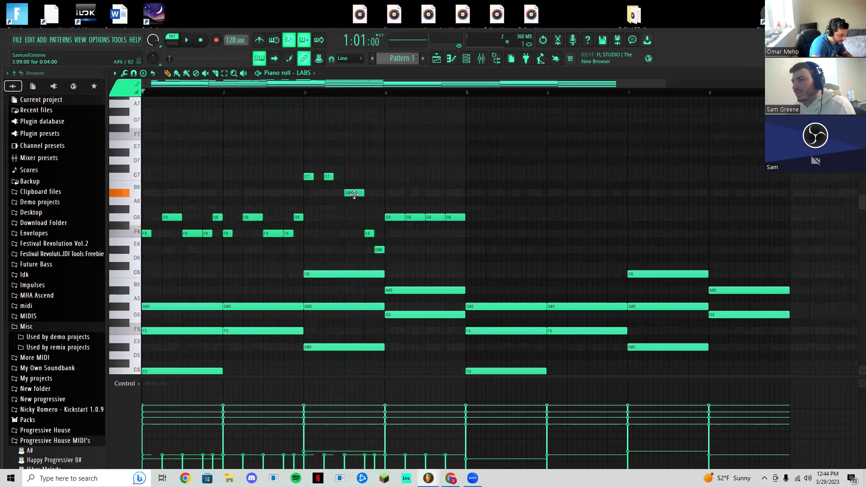
key("space")
Raise the last two notes of bar 3 to G#6 and delete the one on beat 4, keeping the final half-beat note
left_click_drag(362, 226, 394, 252)
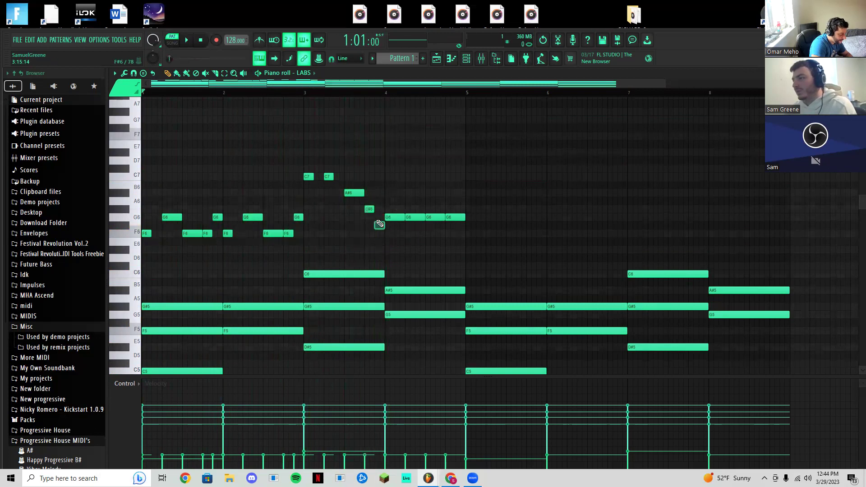
key("space")
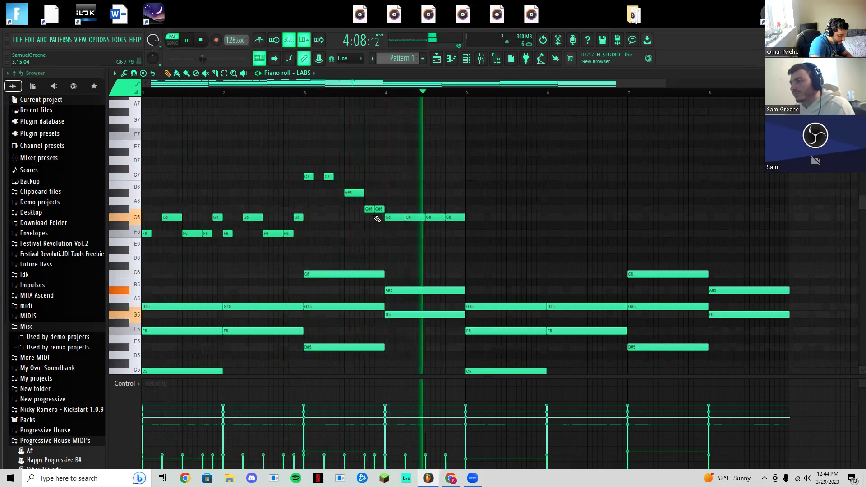
key("space")
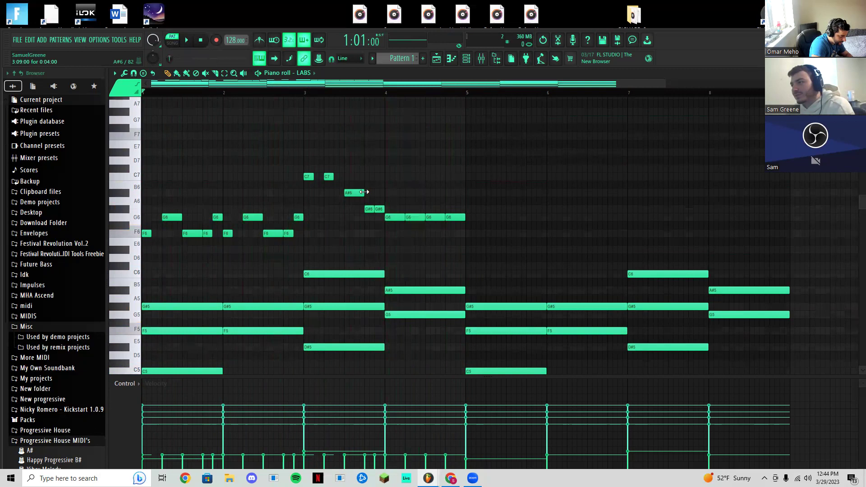
key("space")
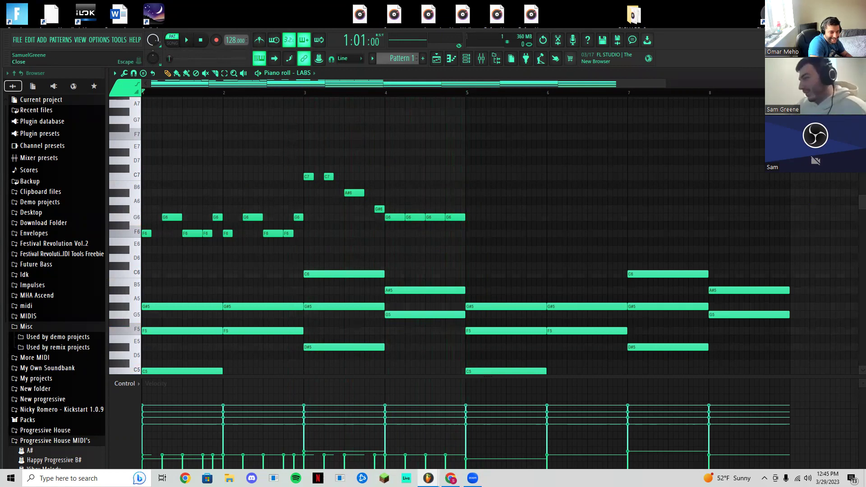
Close the piano roll and channel rack and place Pattern 1 at bar 1 of Track 2 in the playlist
left_click(860, 73)
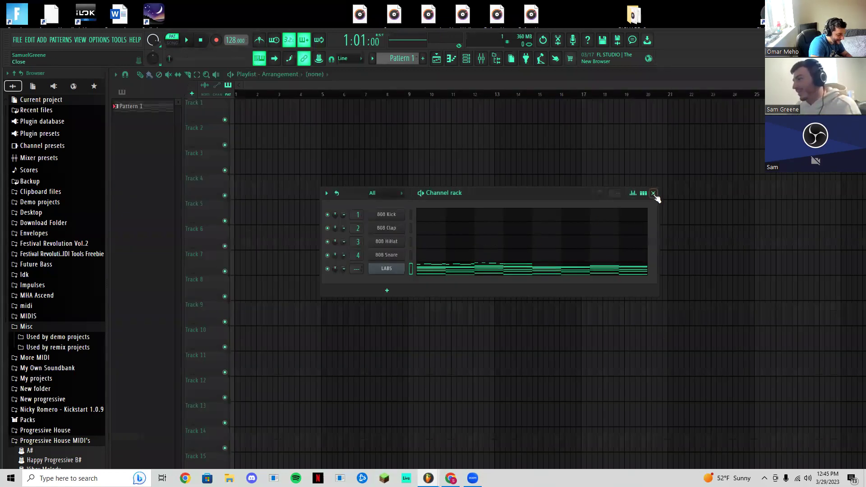
left_click(653, 193)
left_click(304, 136)
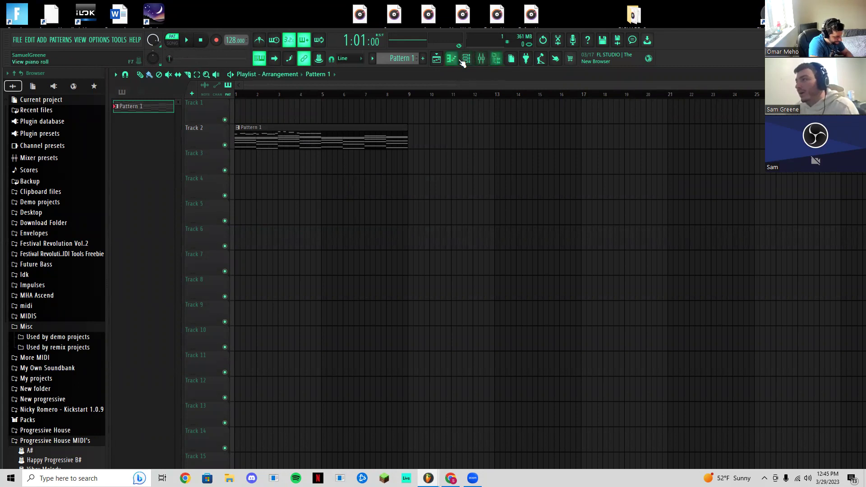
Switch to Pattern 2 and add a Serum channel to the channel rack
scroll(404, 58, "up", 1)
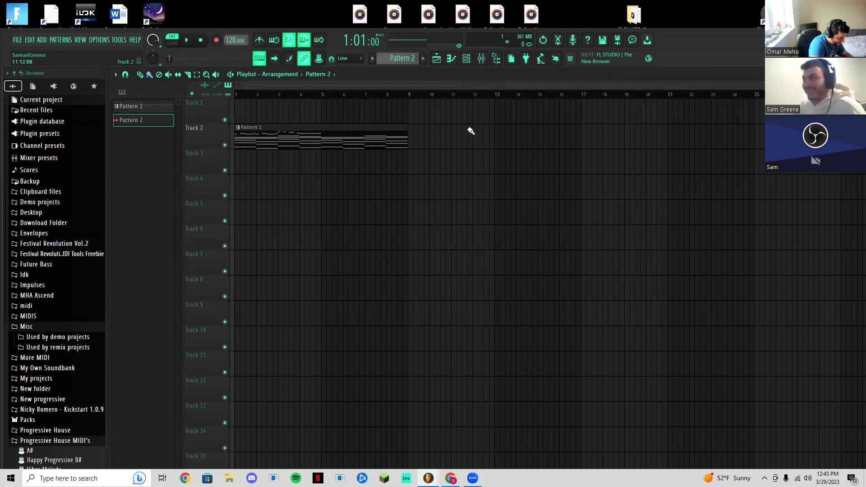
left_click(466, 59)
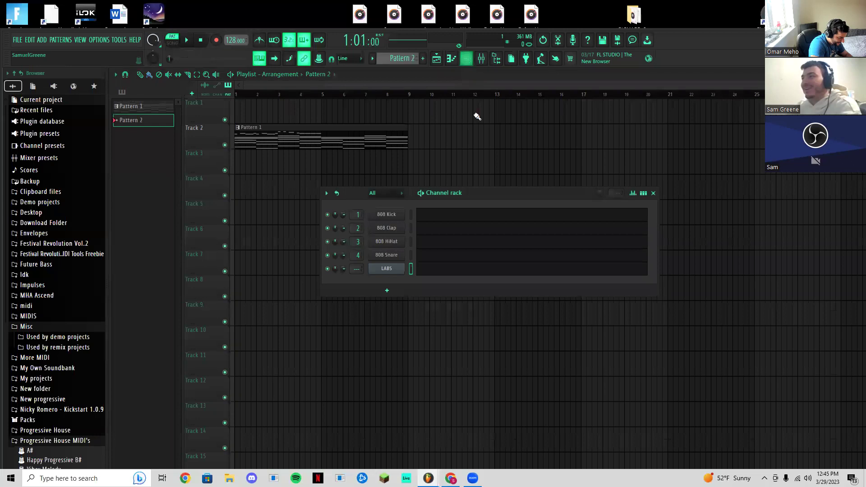
left_click(390, 294)
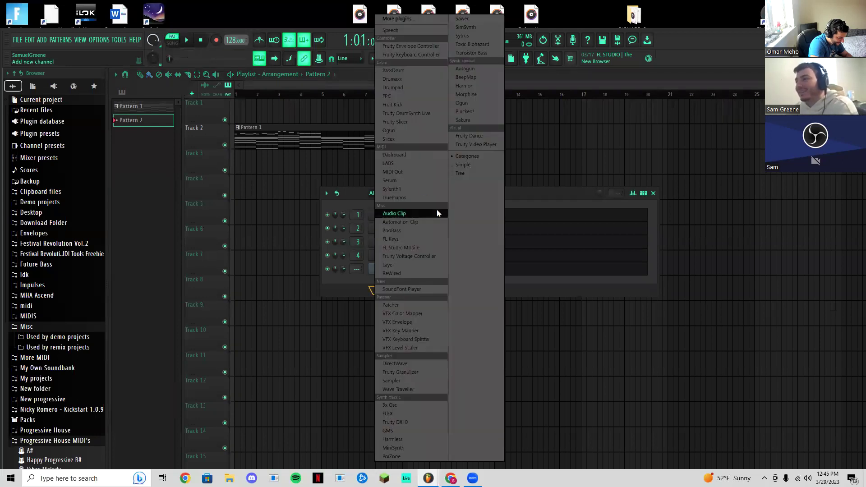
left_click(412, 181)
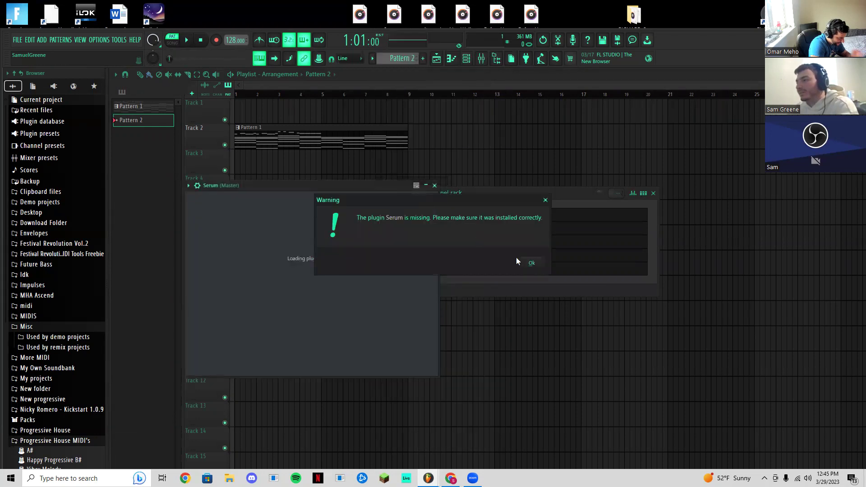
left_click(532, 264)
left_click(434, 185)
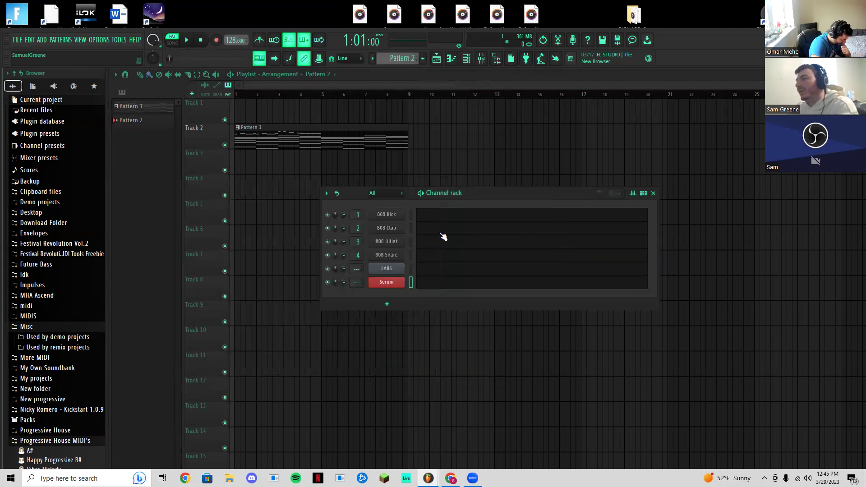
right_click(402, 284)
left_click(454, 359)
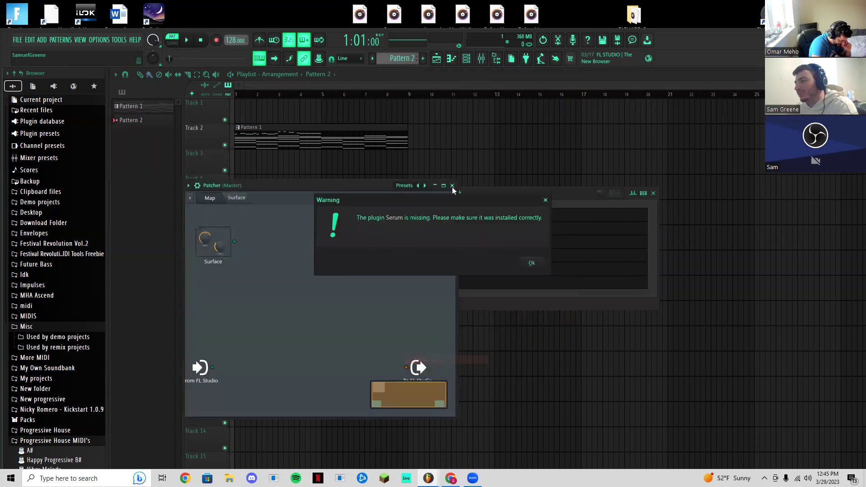
left_click(533, 262)
left_click(452, 186)
Replace the Serum channel's instrument with Sylenth1
right_click(401, 284)
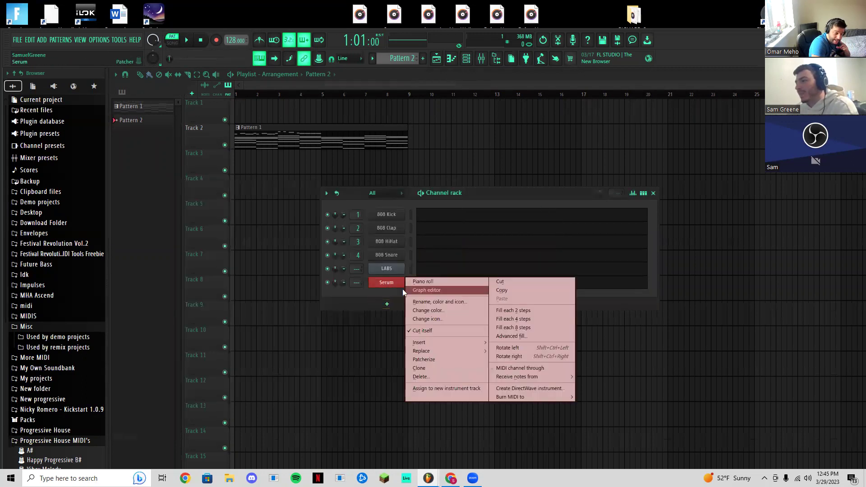
mouse_move(434, 350)
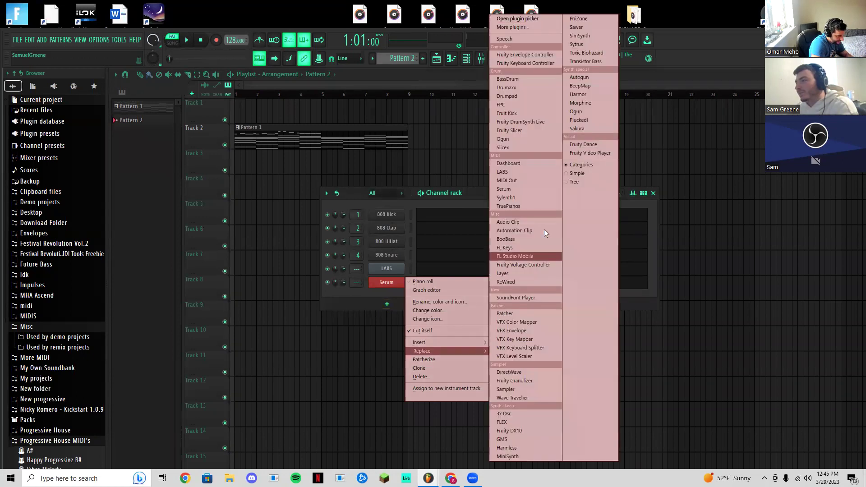
left_click(535, 189)
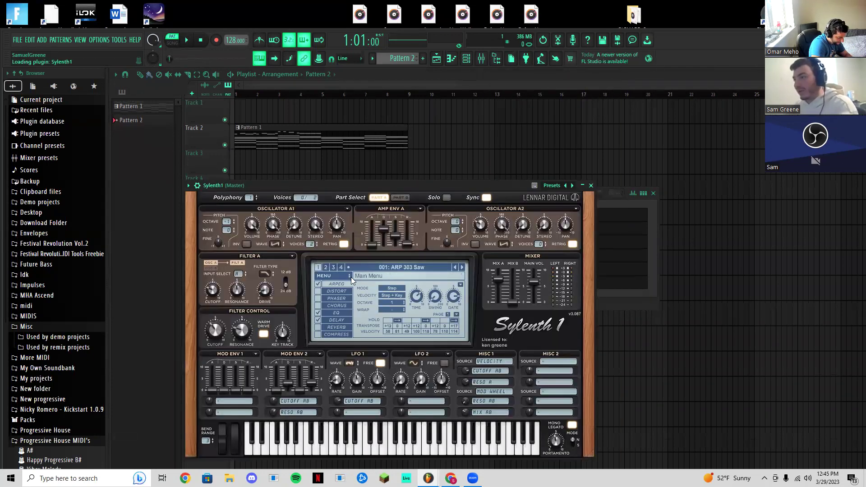
Decline the Sylenth1 update and try to load the preset file Future Bass - BS 01.fxp
left_click(351, 277)
mouse_move(400, 288)
left_click(448, 285)
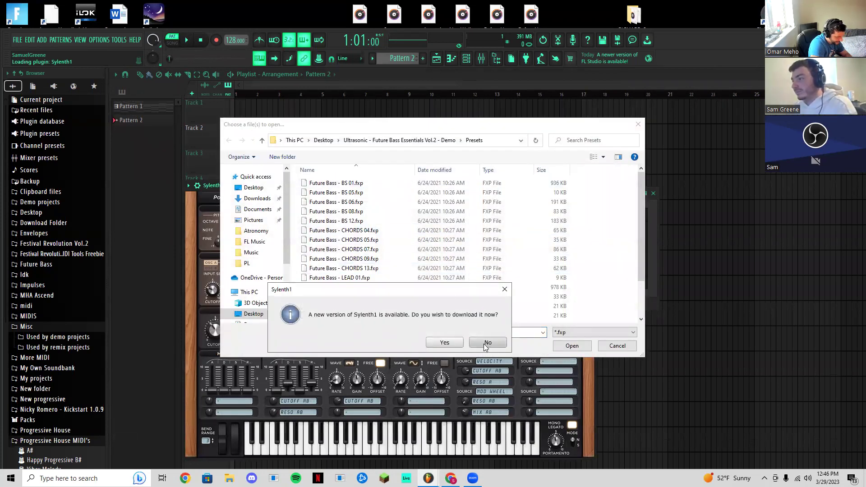
left_click(488, 343)
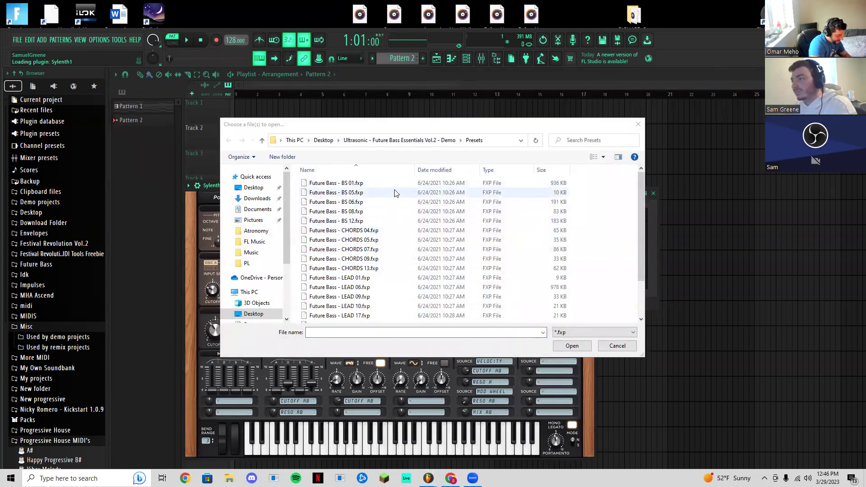
double_click(394, 186)
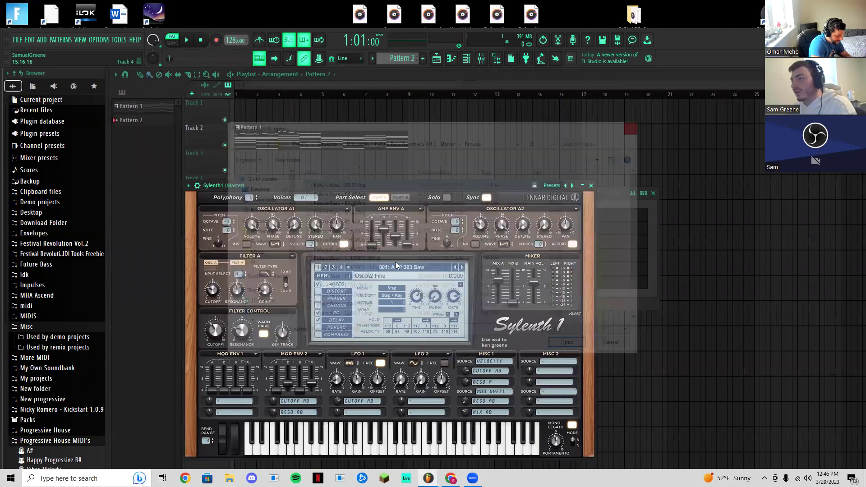
Load the custom Future Bass soundbank into Sylenth1
left_click(336, 277)
mouse_move(352, 293)
mouse_move(469, 303)
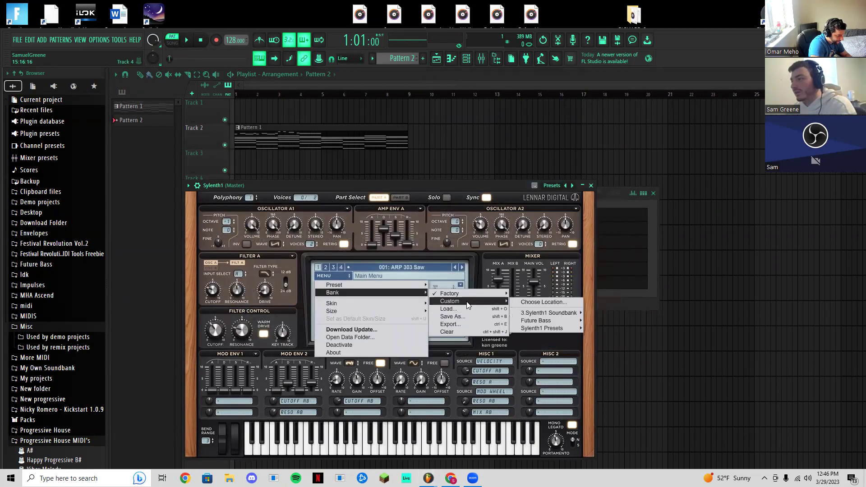
mouse_move(555, 320)
left_click(632, 322)
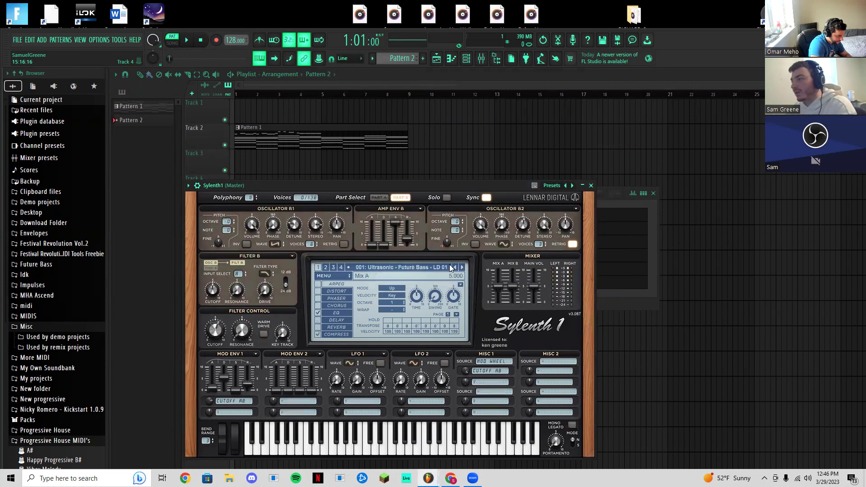
Select the preset Ultrasonic - Future Bass - Sub 1, play test notes, and advance to Sub 2
left_click(431, 271)
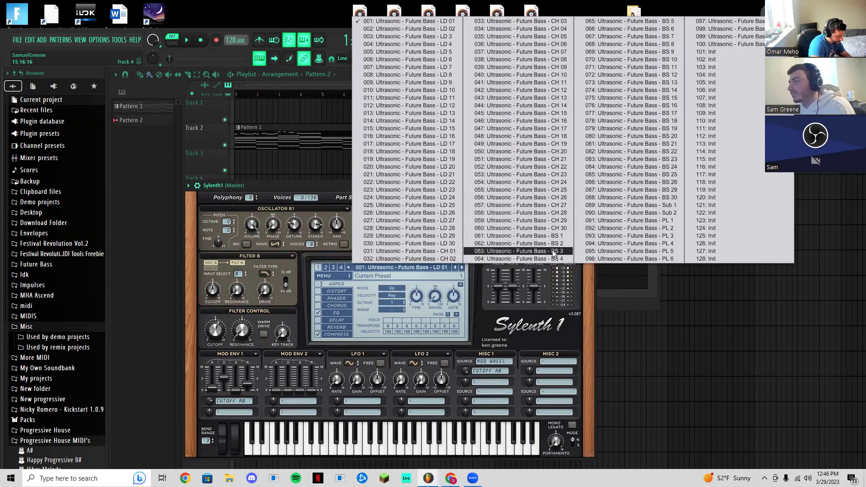
left_click(602, 205)
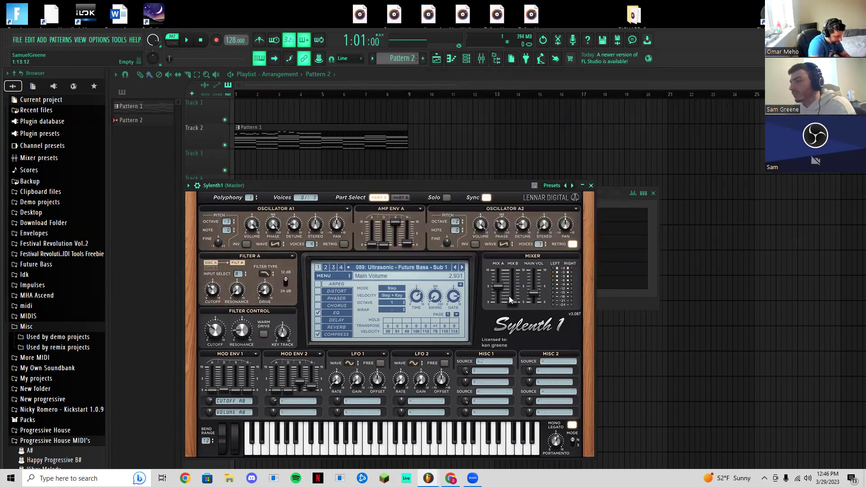
left_click(285, 445)
left_click(299, 445)
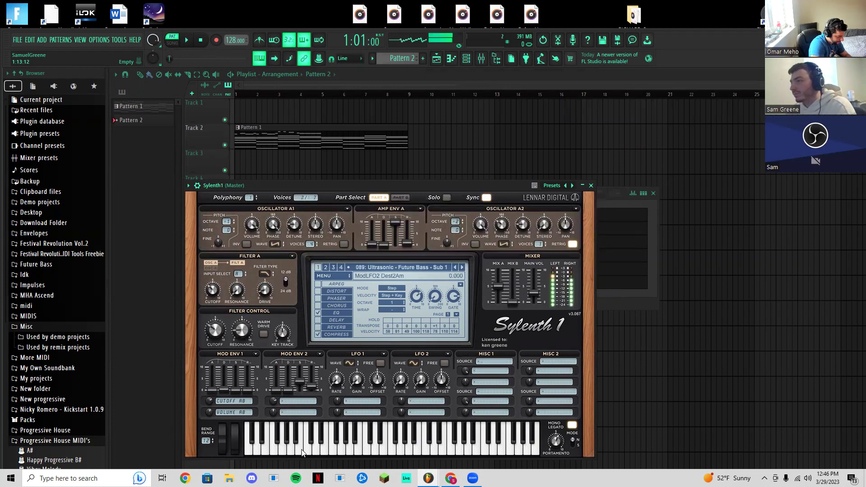
left_click(461, 268)
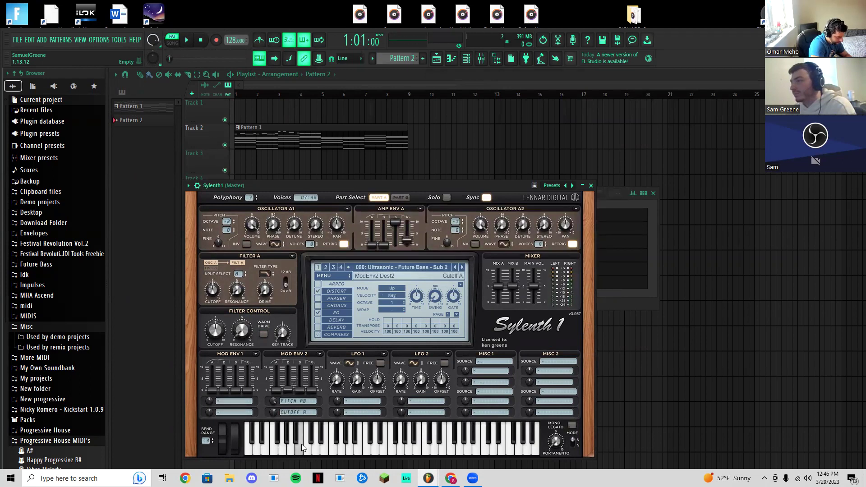
Load the custom bank Ultrasonic - Progressive House Essentials Vol.1 and select the preset Ultrasonic BS - Dubvision 1
left_click(339, 275)
mouse_move(375, 293)
mouse_move(478, 309)
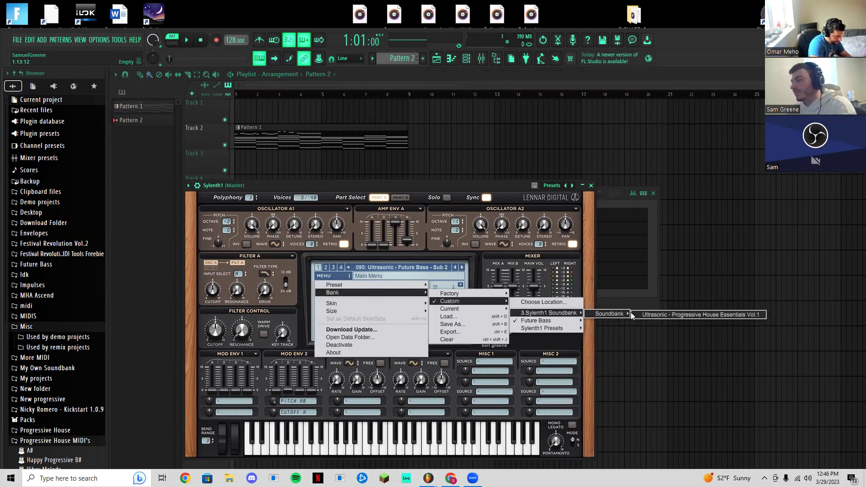
left_click(605, 314)
left_click(432, 269)
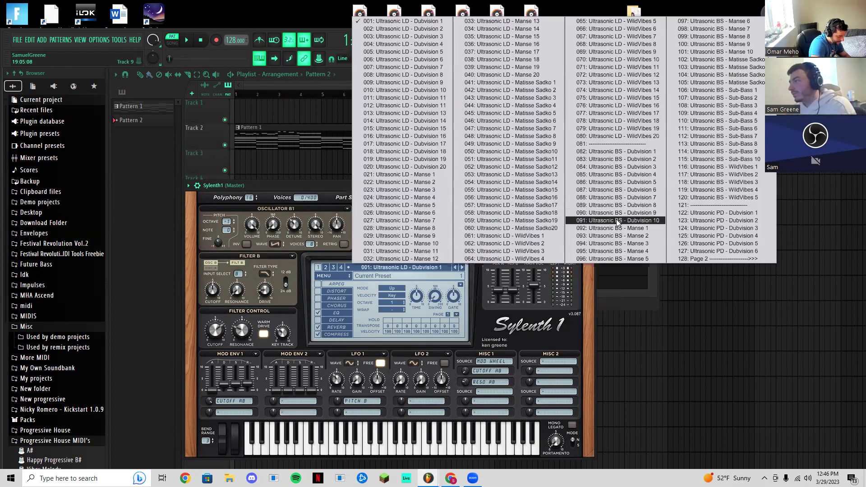
left_click(644, 152)
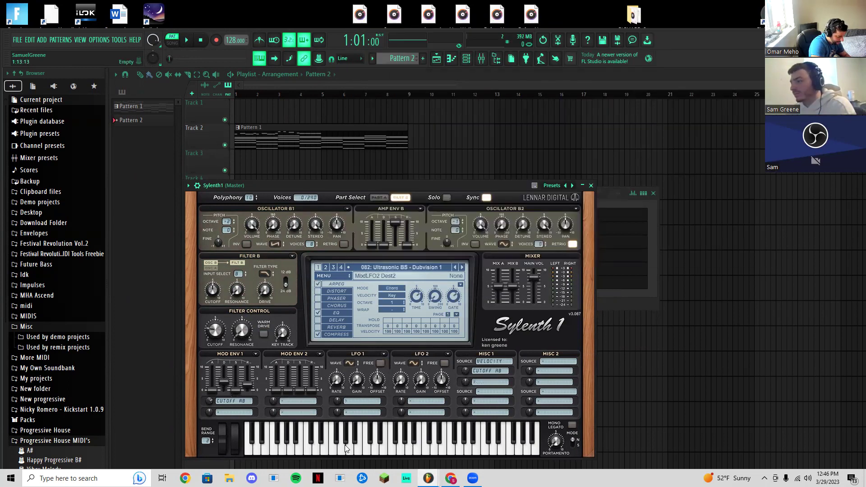
Audition the bass presets one by one from Ultrasonic BS - Dubvision 2 through Dubvision 10 with test notes
left_click(462, 267)
left_click(319, 446)
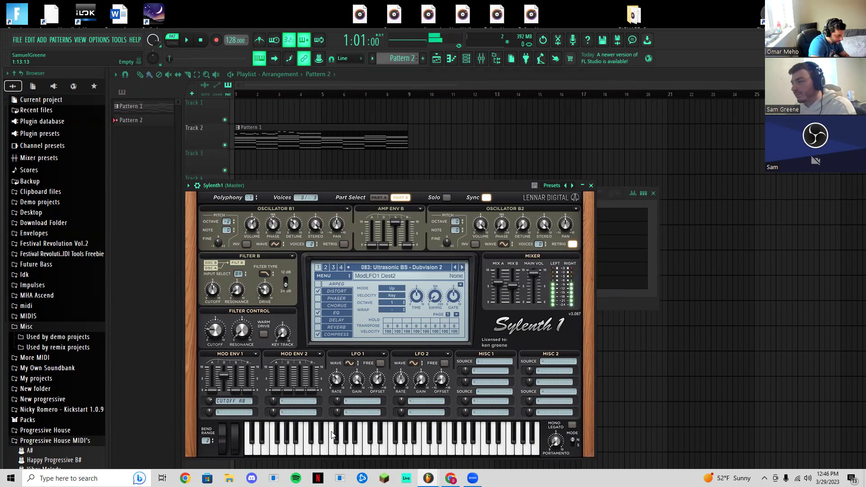
left_click(463, 267)
left_click(305, 447)
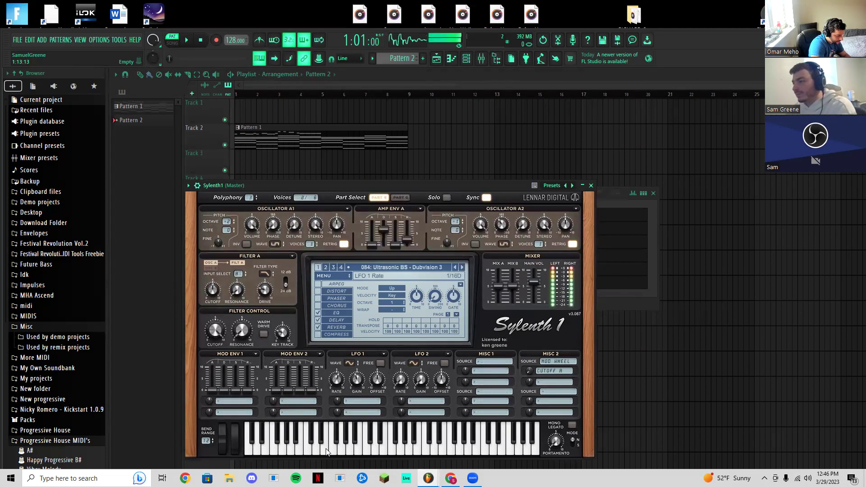
left_click(462, 267)
left_click(304, 451)
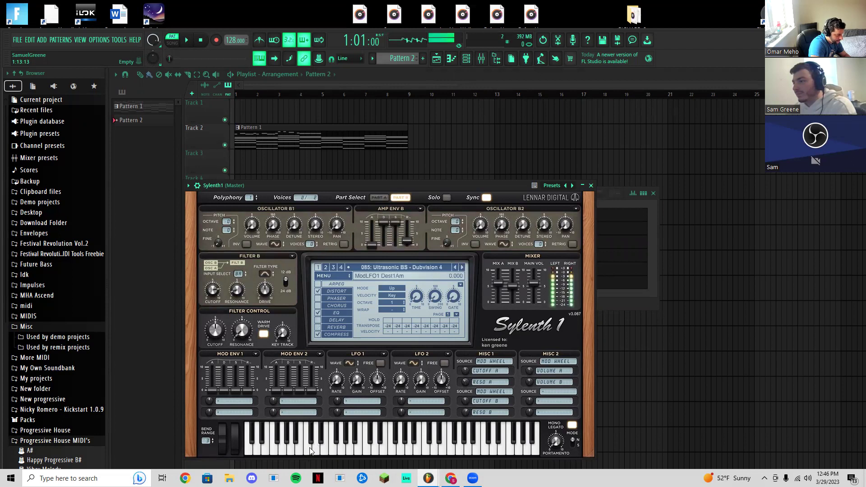
left_click(462, 267)
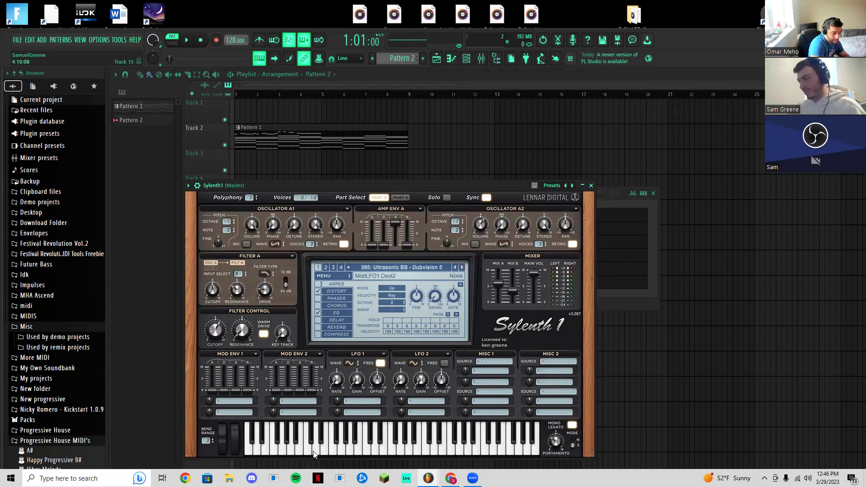
left_click(463, 267)
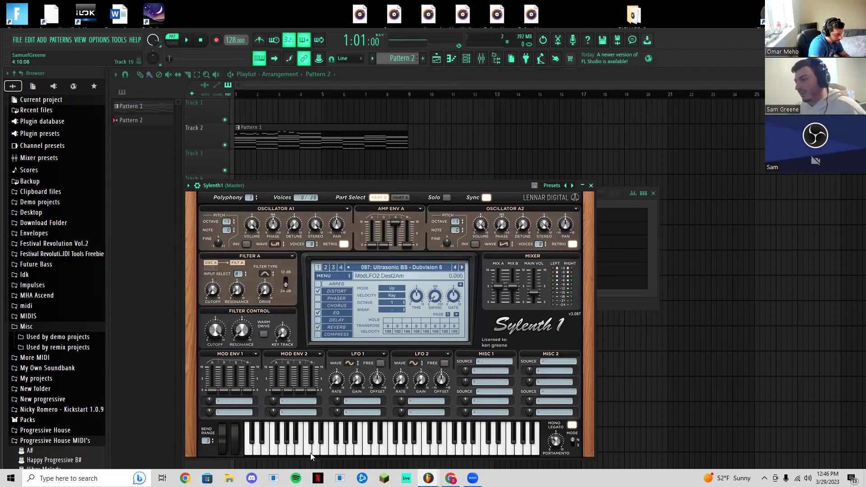
left_click(463, 267)
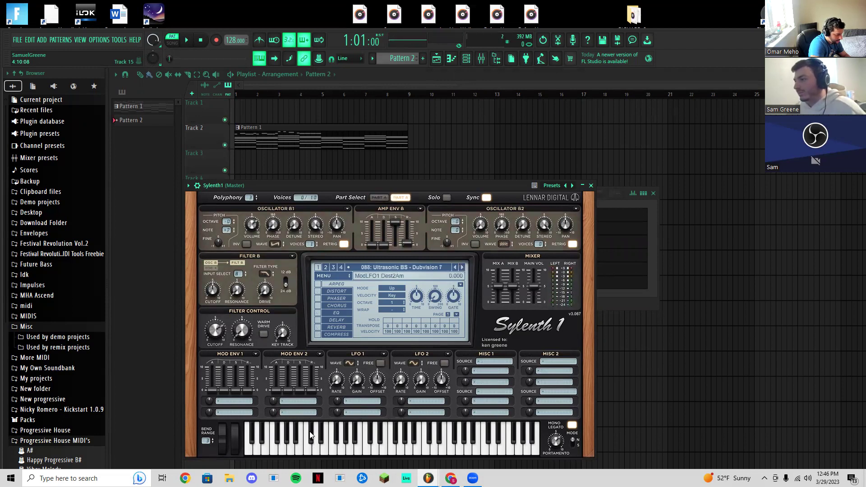
key("s")
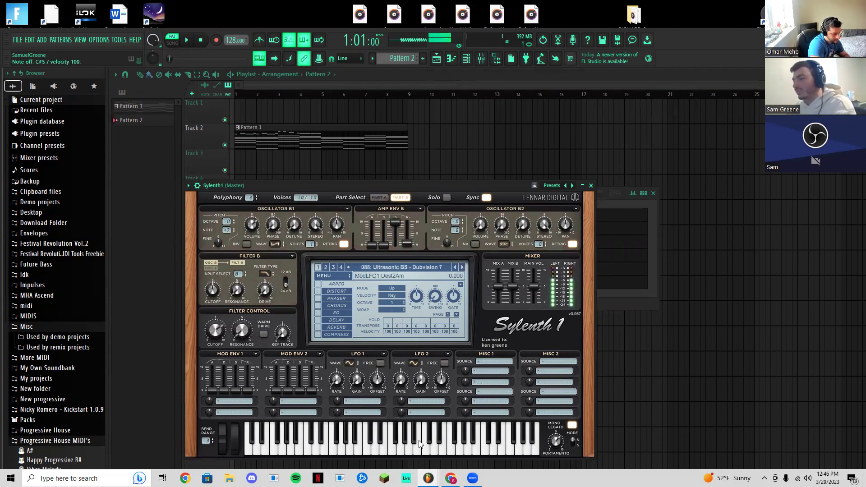
left_click(463, 267)
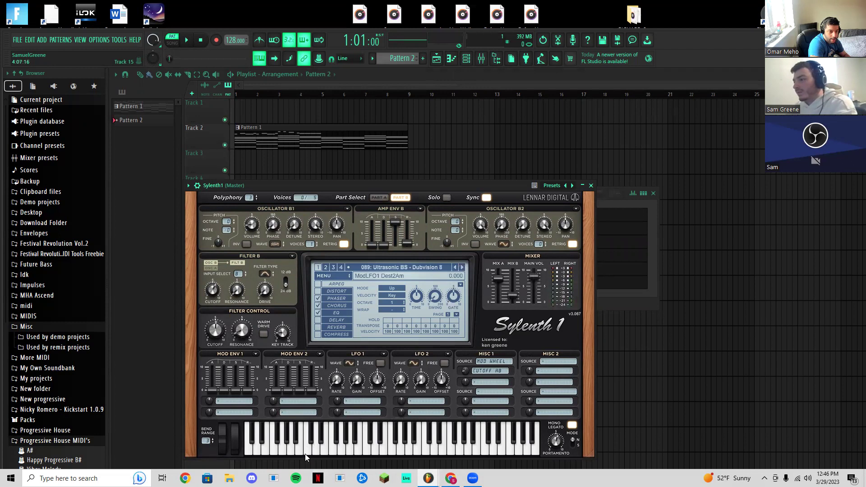
left_click(462, 267)
key("s")
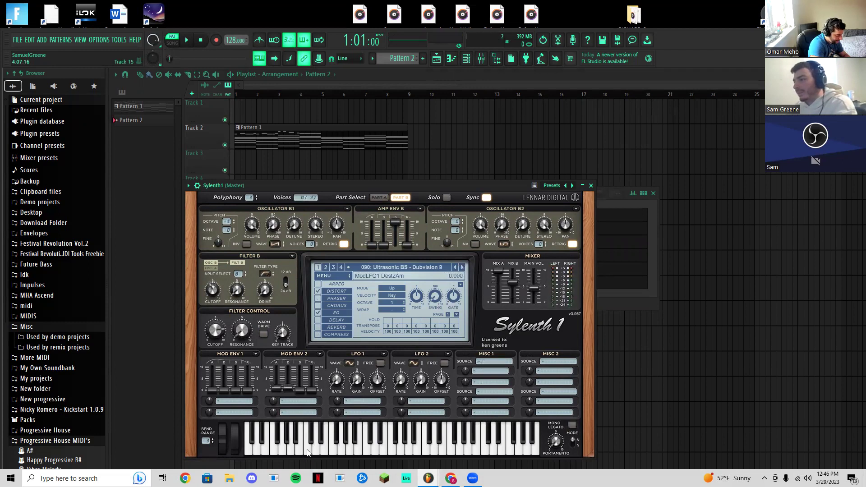
left_click(462, 267)
left_click(301, 454)
Audition the remaining bass presets with test notes up to Ultrasonic BS - Manse 3, keep that preset, and close the synth
left_click(462, 267)
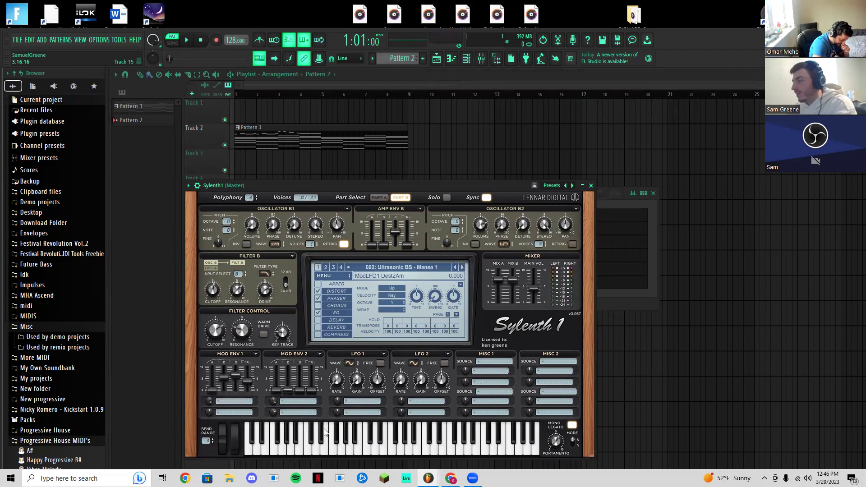
left_click(462, 267)
left_click(308, 454)
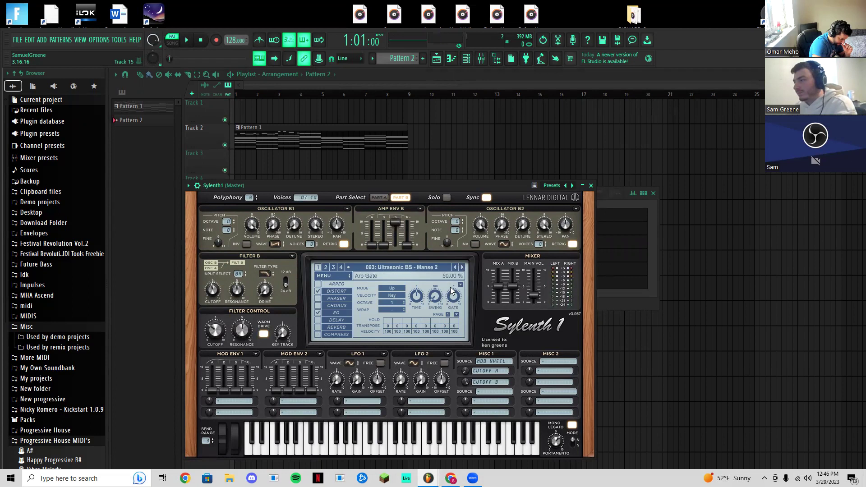
left_click(462, 268)
left_click(303, 449)
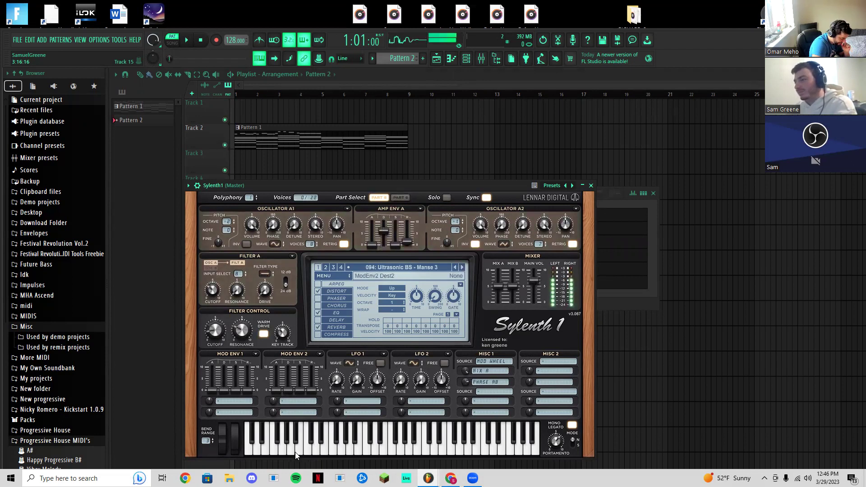
left_click(316, 454)
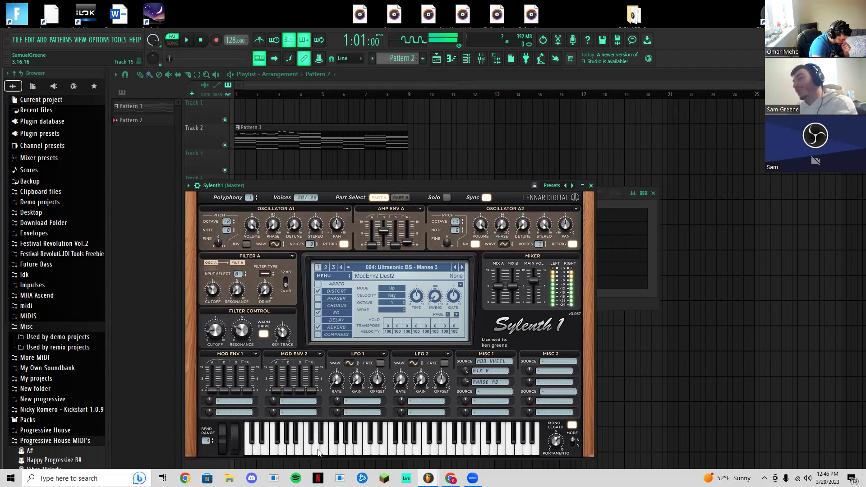
left_click(306, 452)
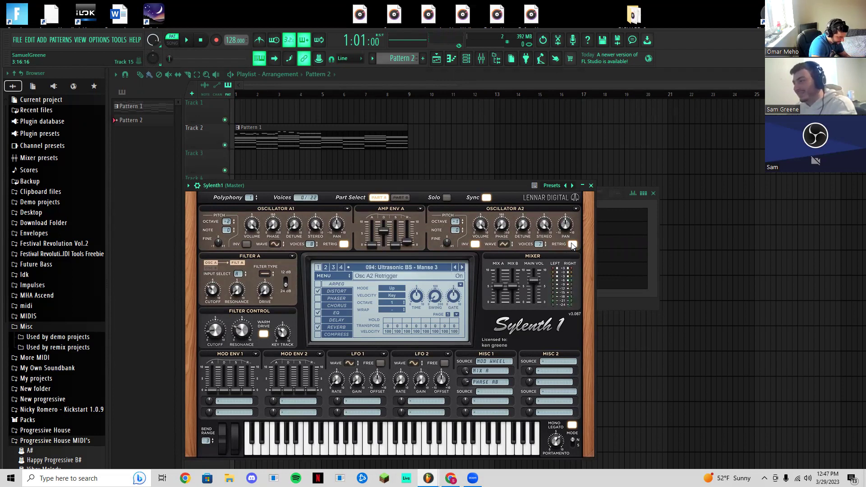
left_click(591, 186)
Copy the lowest note of each of the first four bars from Pattern 1's LABS chords into Pattern 2's Sylenth1 piano roll
scroll(406, 58, "up", 1)
left_click(442, 269)
scroll(374, 317, "down", 12)
scroll(360, 323, "down", 6)
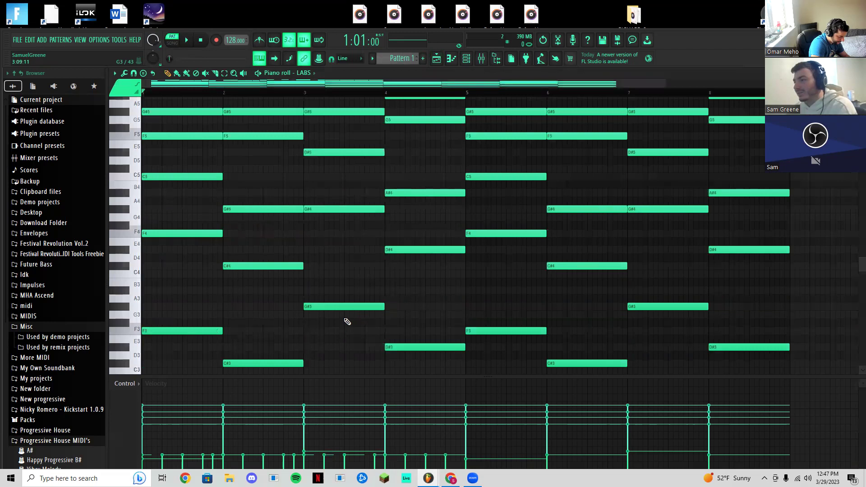
left_click_drag(180, 187, 307, 294)
left_click_drag(374, 227, 466, 255)
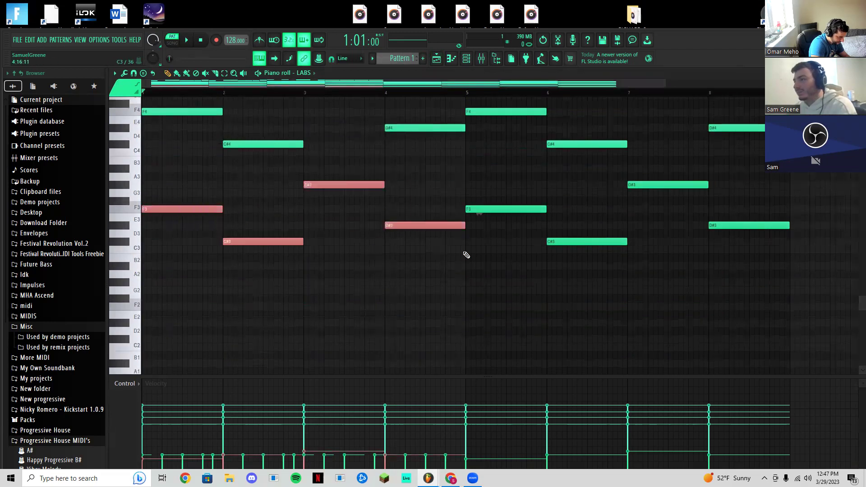
left_click(466, 59)
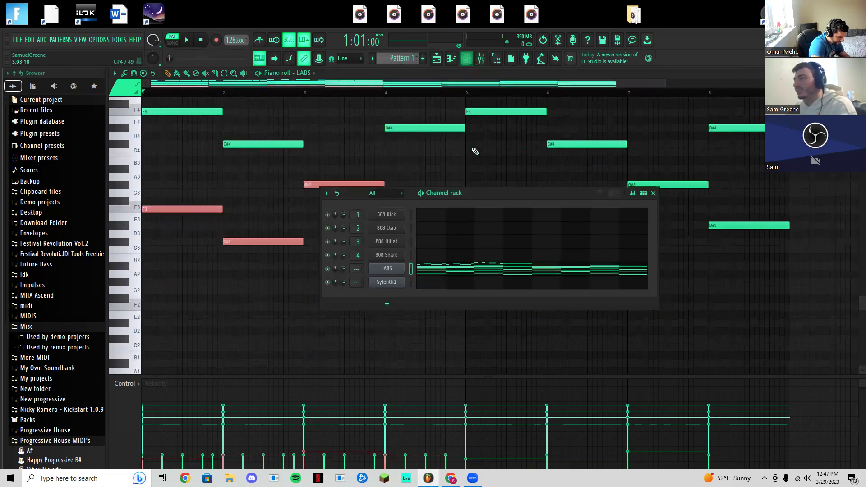
scroll(413, 63, "down", 1)
left_click(427, 288)
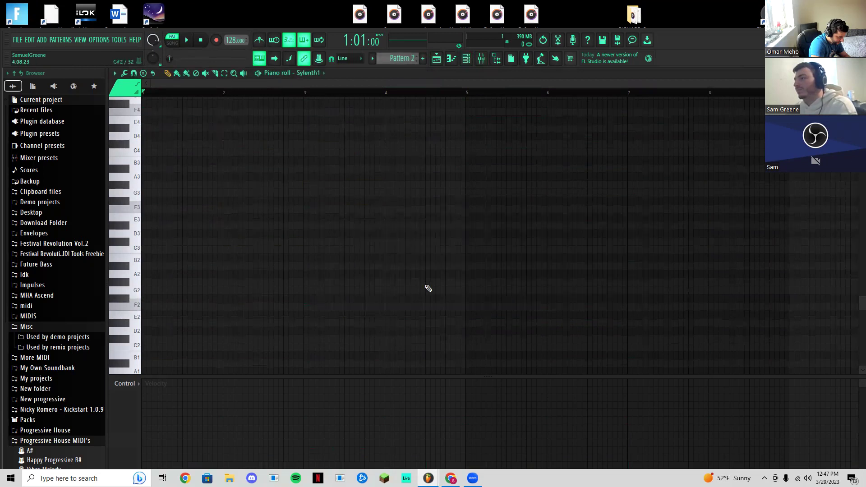
key("ctrl+v")
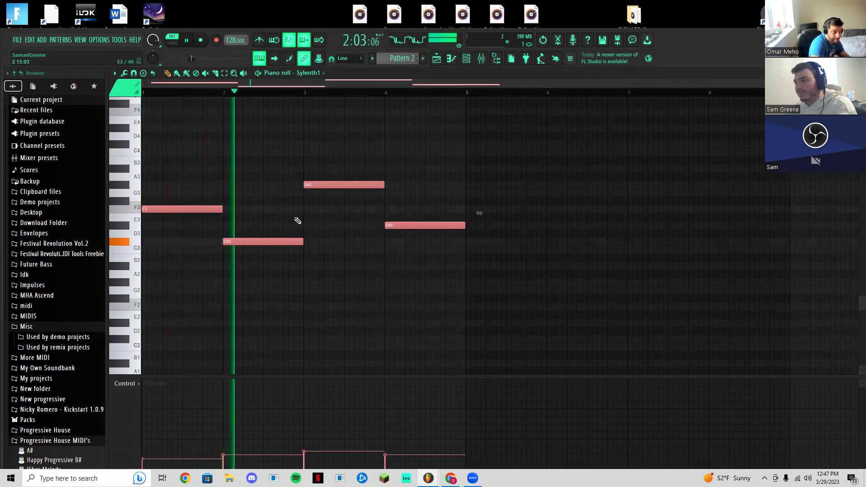
Transpose the four pasted bass notes up one octave and listen to the pattern
key("ctrl+Up")
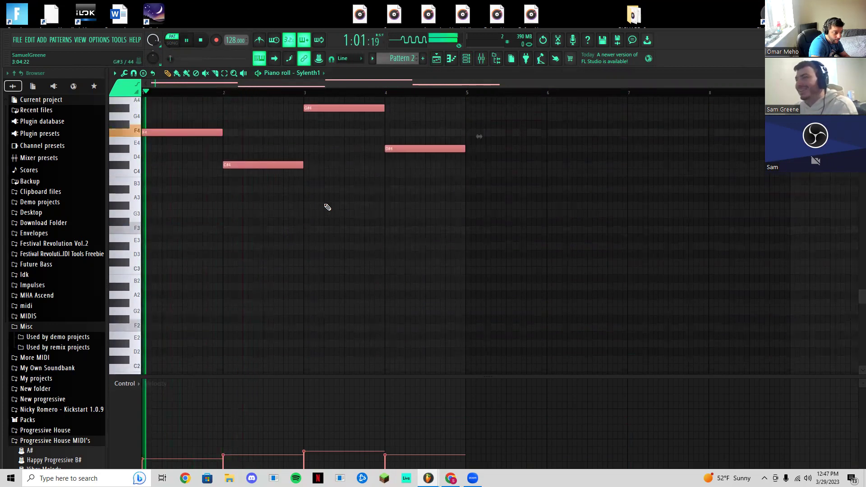
scroll(325, 284, "up", 4)
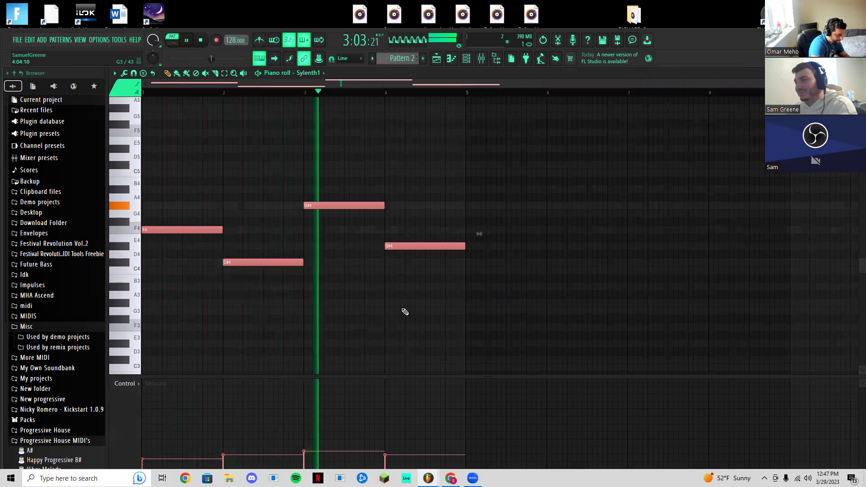
key("space")
Route the Sylenth1 channel to mixer track Insert 2
left_click(481, 63)
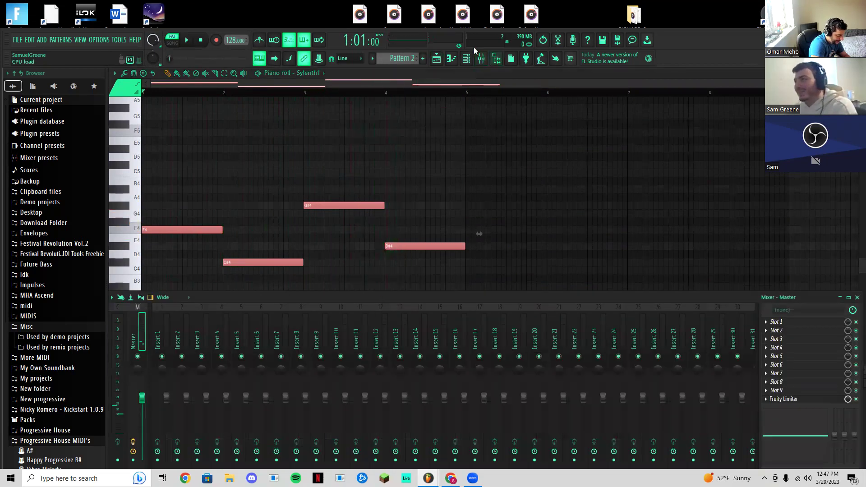
left_click(466, 59)
scroll(359, 282, "up", 2)
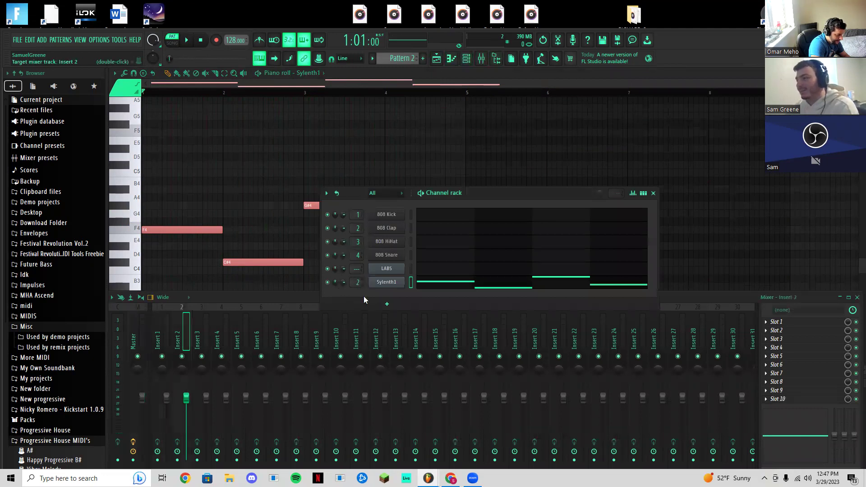
Add Fruity Parametric EQ 2 to the first effect slot of Insert 2 and load the preset 40Hz + 18kHz cut
left_click(785, 321)
left_click(663, 323)
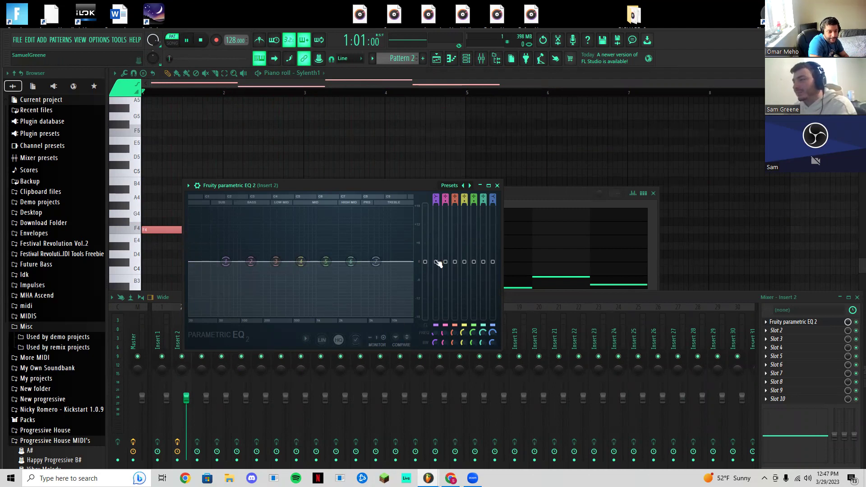
key("space")
left_click(454, 185)
right_click(449, 187)
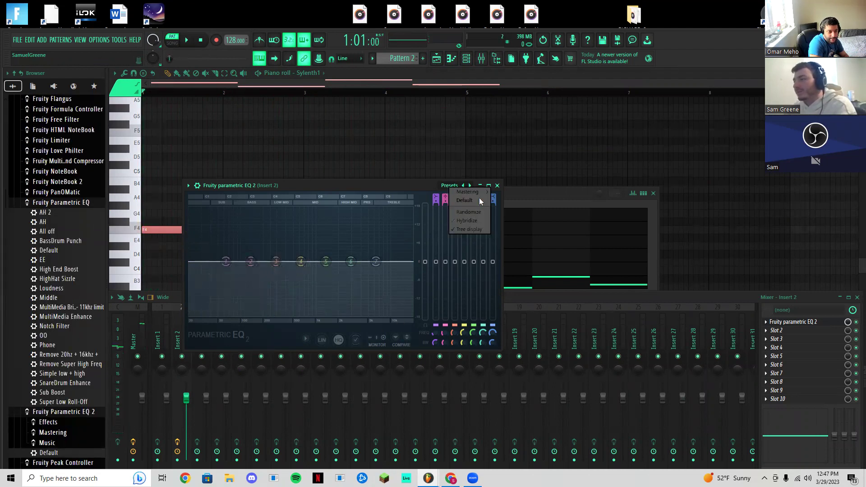
mouse_move(484, 192)
left_click(537, 218)
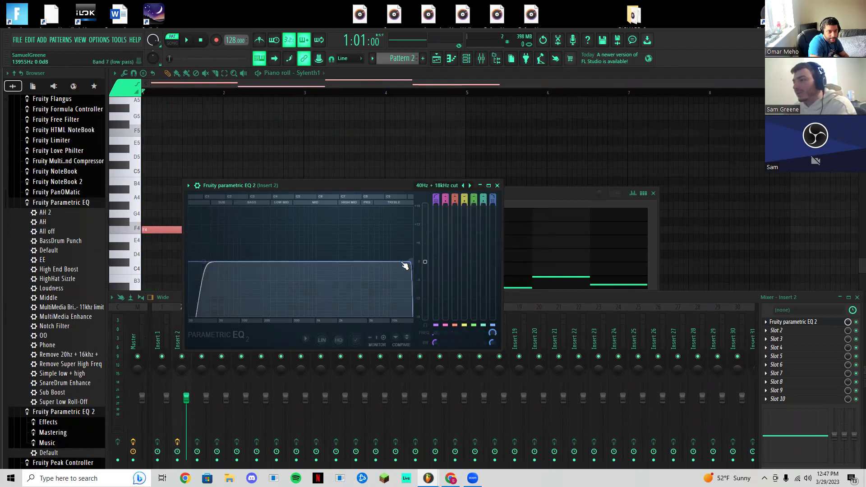
Move the EQ's low-pass band far down in frequency so only the bass range remains, check it during playback, and close the EQ
left_click_drag(401, 264, 267, 264)
key("space")
key("space")
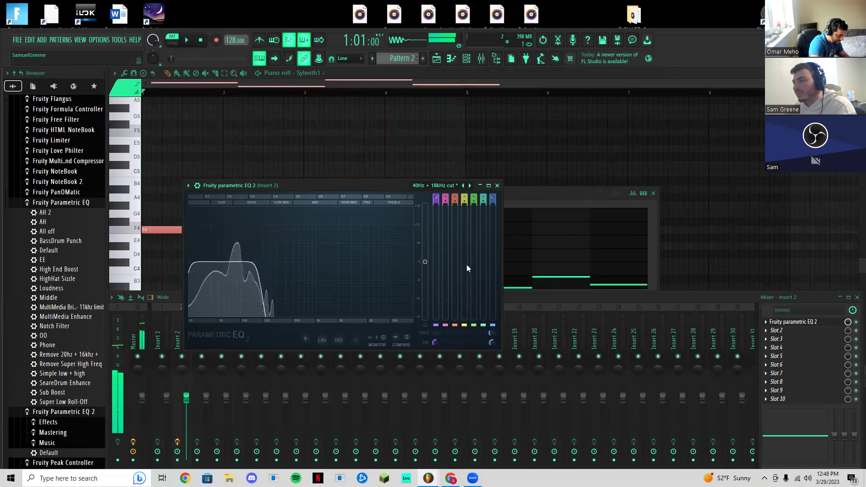
left_click(497, 185)
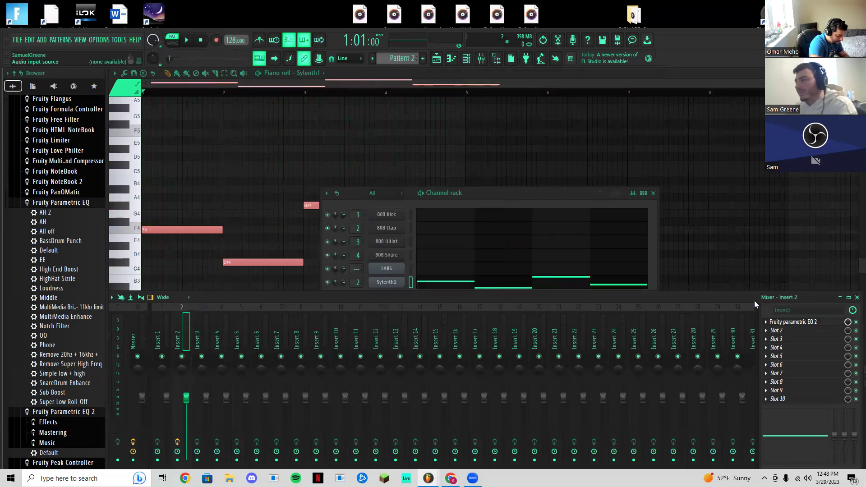
Add OTT to the second effect slot of Insert 2 and reduce its depth to 15% while checking the sound in playback
left_click(789, 330)
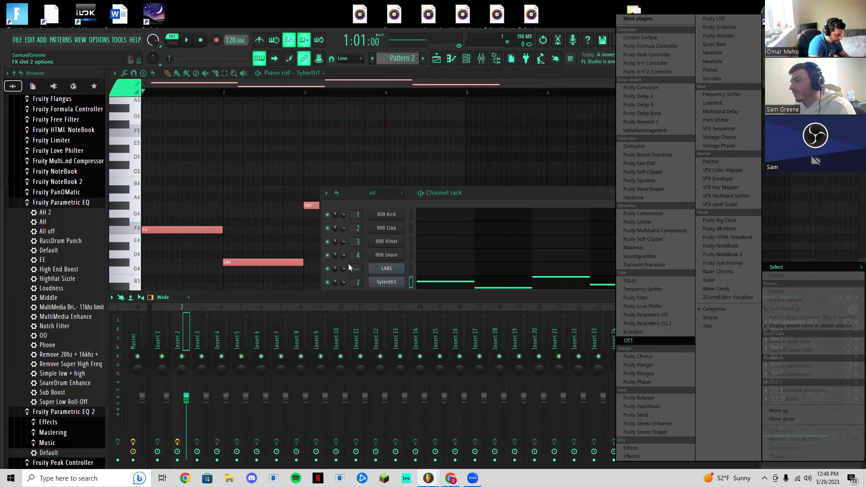
left_click(686, 340)
key("space")
key("space")
left_click_drag(215, 261, 210, 280)
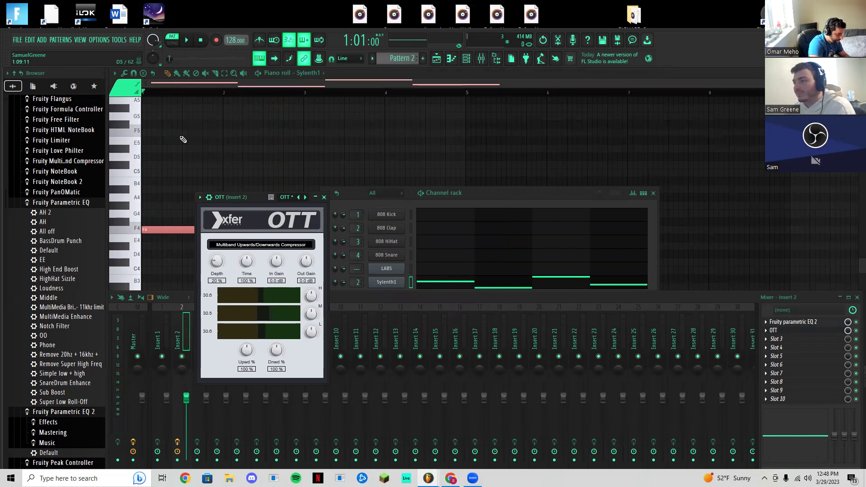
left_click(196, 40)
mouse_move(217, 261)
left_mouse_down()
mouse_move(214, 277)
mouse_move(208, 260)
left_mouse_up()
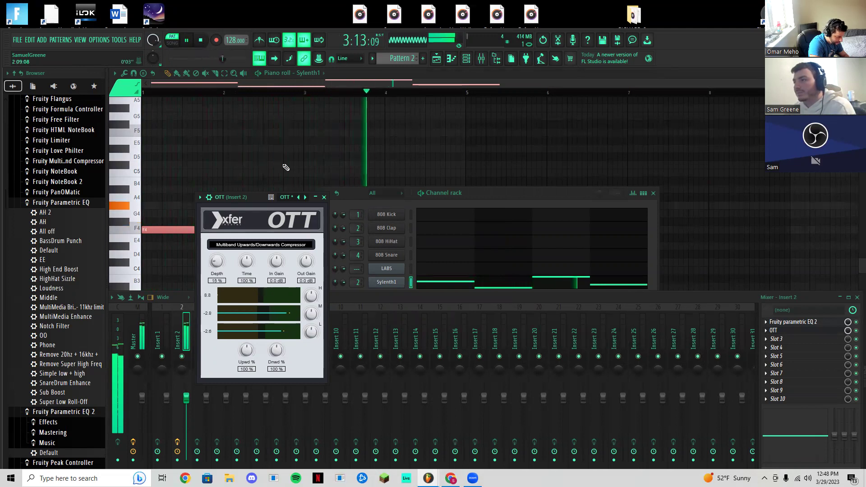
left_click(201, 40)
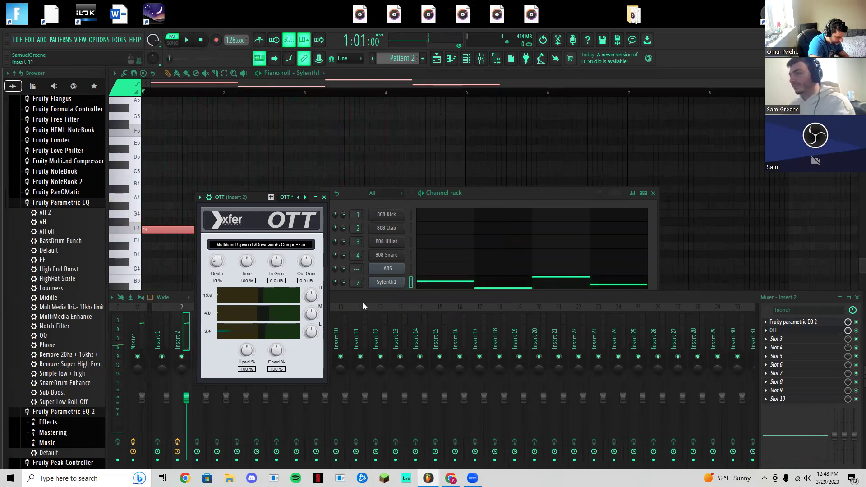
left_click(323, 197)
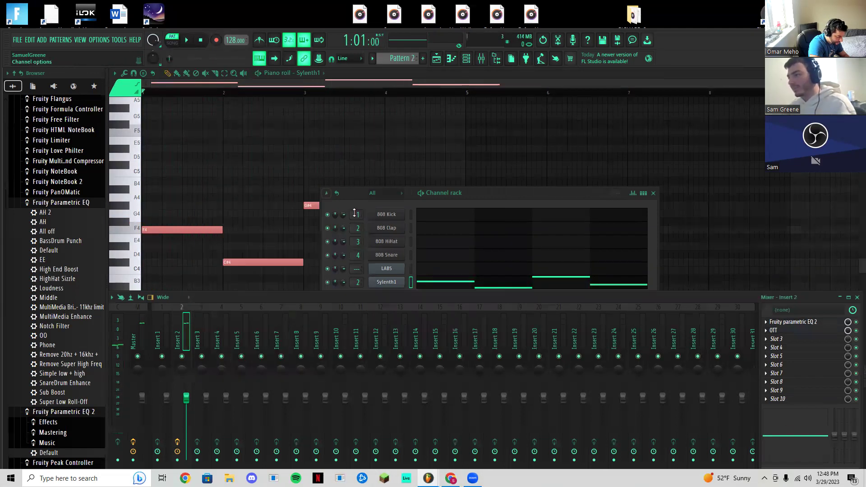
Add Kickstart to Insert 2's third slot with a 65% mix and the first curve of the second row
left_click(793, 339)
left_click(633, 332)
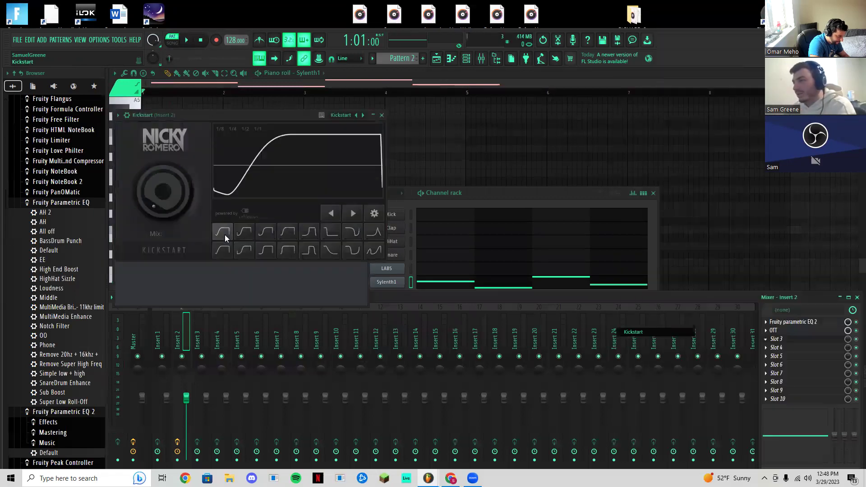
key("space")
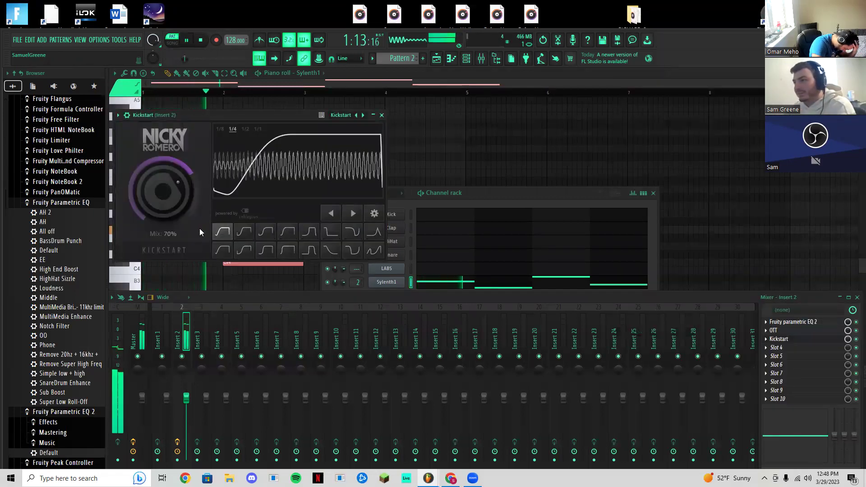
left_click_drag(163, 202, 164, 202)
left_click(221, 251)
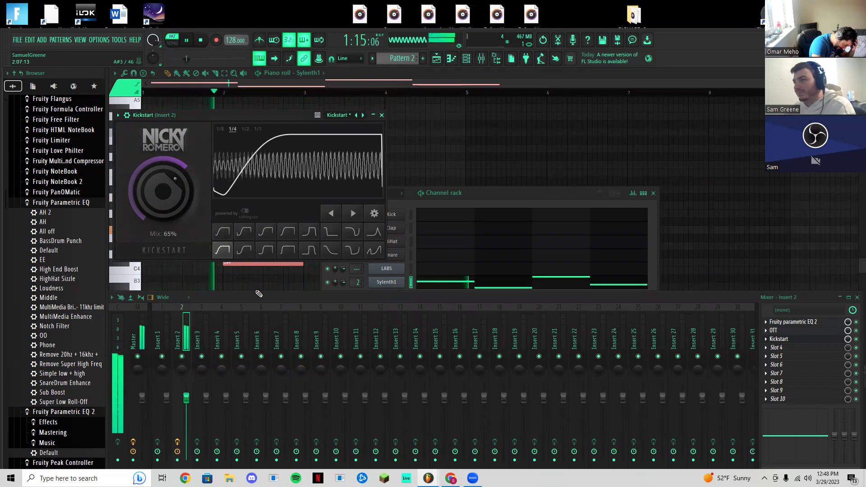
left_click(382, 115)
Lower the Insert 2 volume fader substantially and reduce OTT's output gain to -3.7 dB during playback
left_click_drag(186, 397, 186, 436)
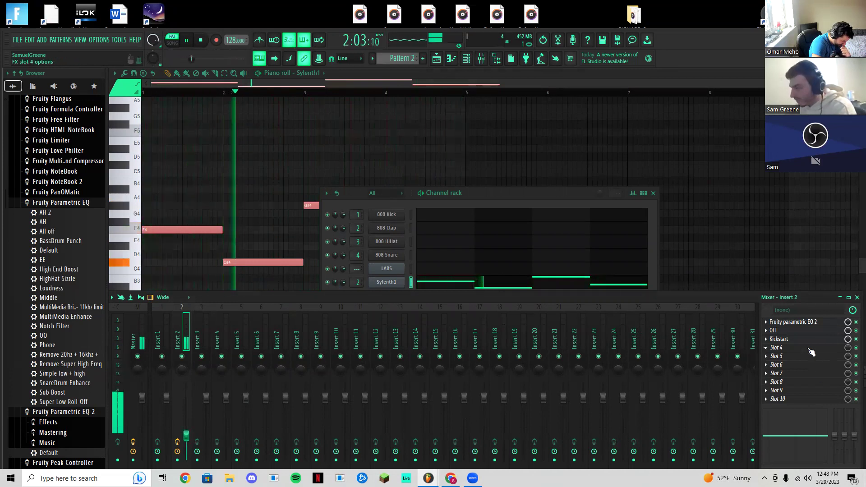
left_click(774, 330)
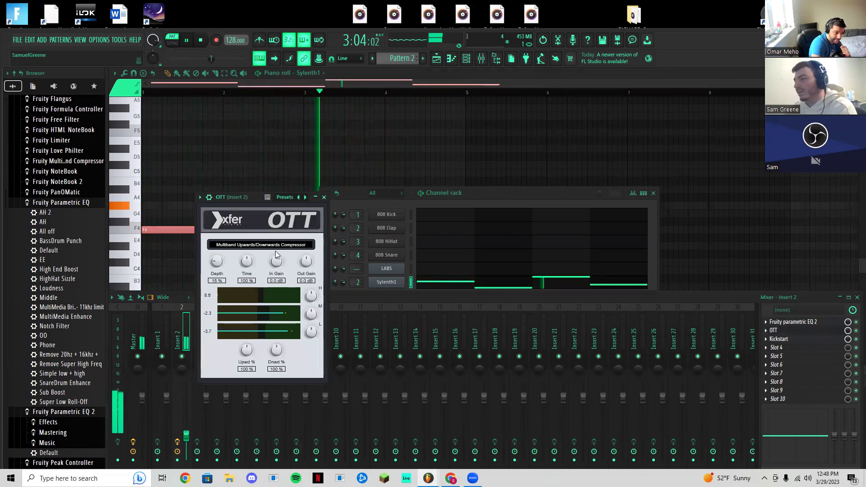
left_click_drag(306, 263, 298, 271)
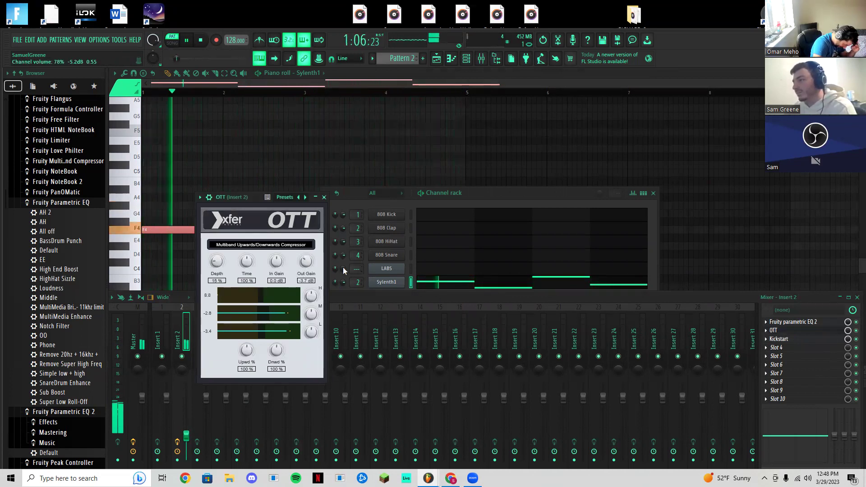
left_click(324, 198)
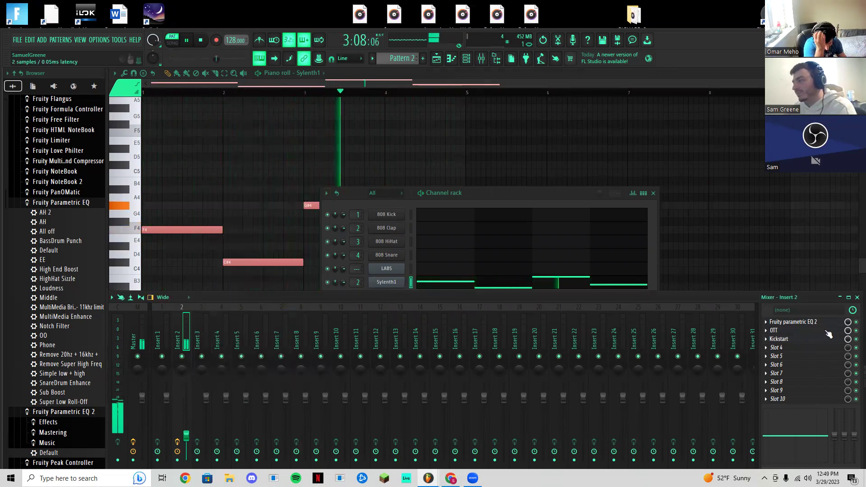
Place Pattern 2 at bar 1 of Track 3 in the playlist and play it together with Pattern 1 in song mode
key("space")
key("F9")
left_click(654, 193)
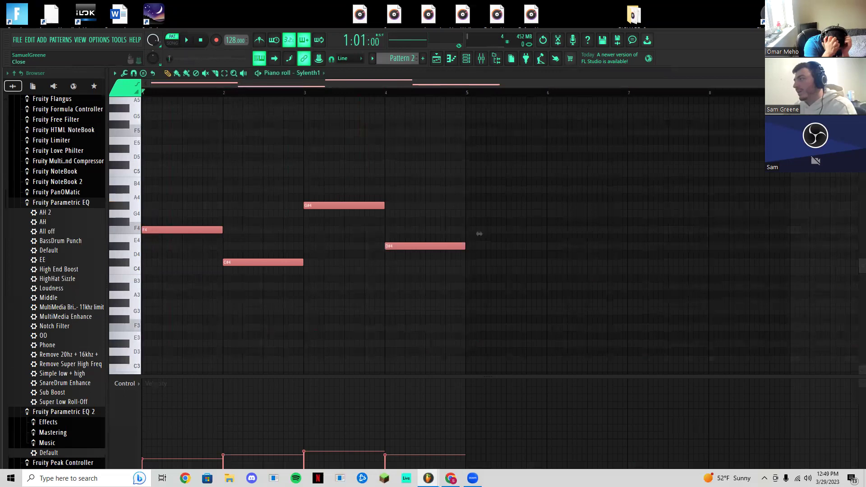
key("Escape")
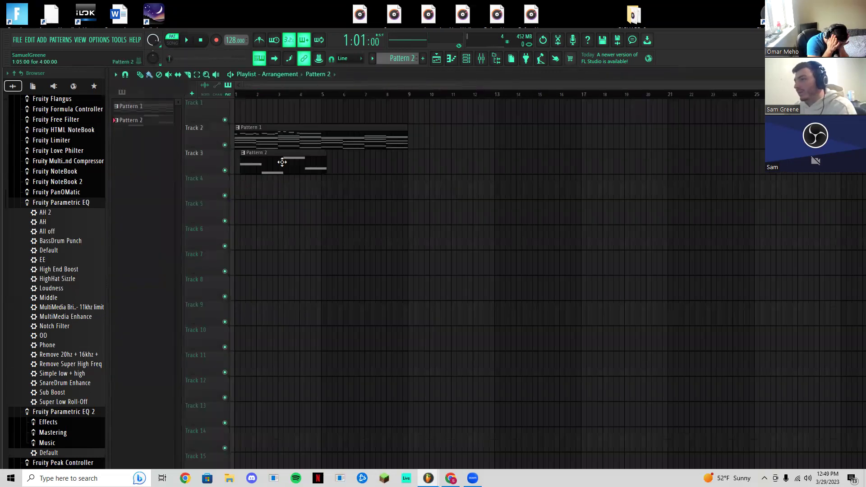
key("space")
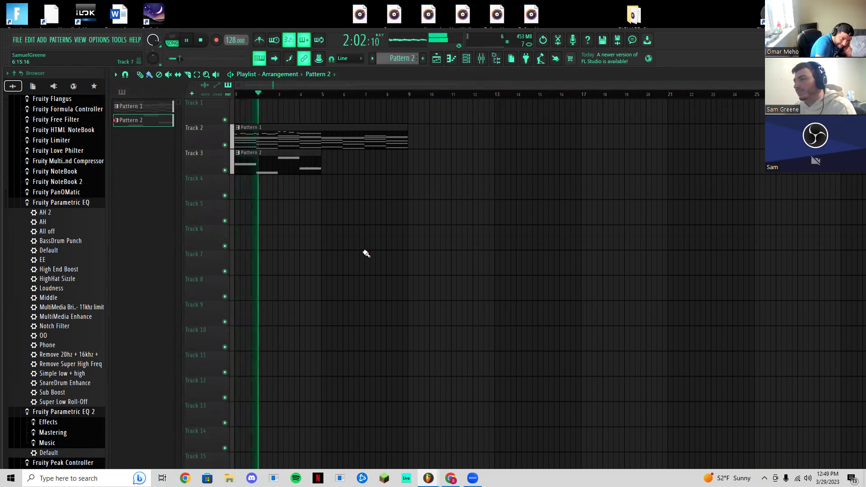
key("space")
Open Insert 2's Kickstart in the mixer and raise its mix to 80% during playback
left_click(481, 58)
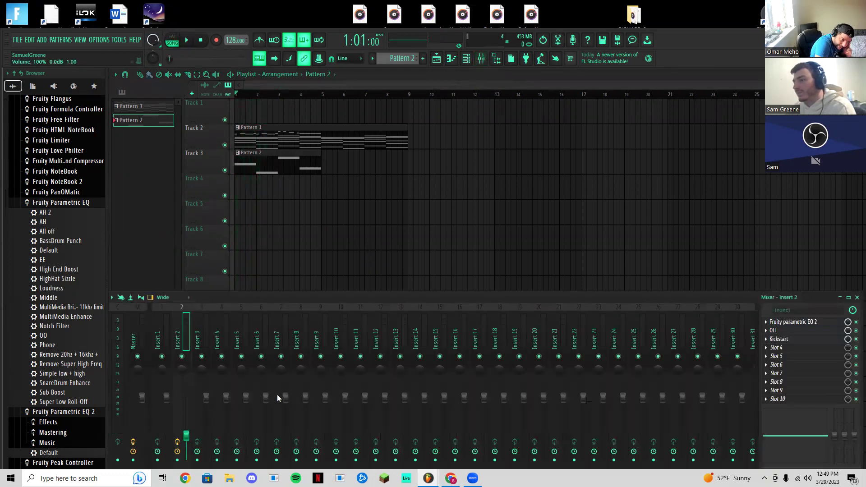
left_click(805, 331)
left_click(324, 198)
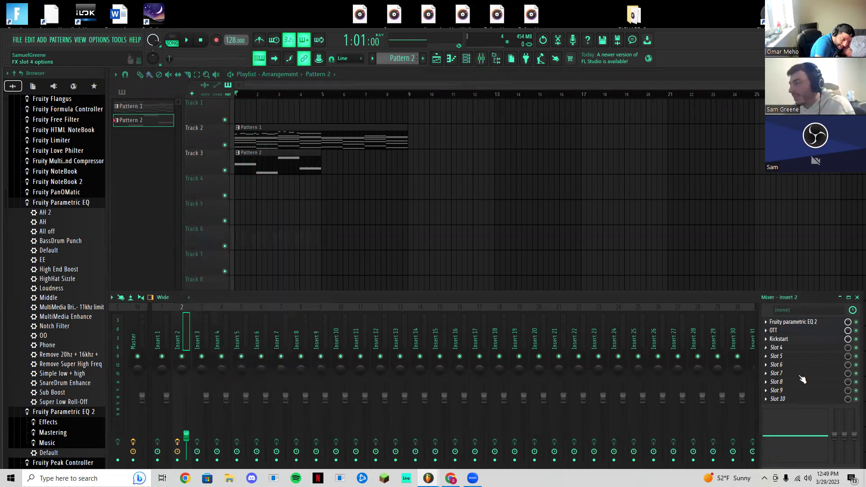
left_click(791, 348)
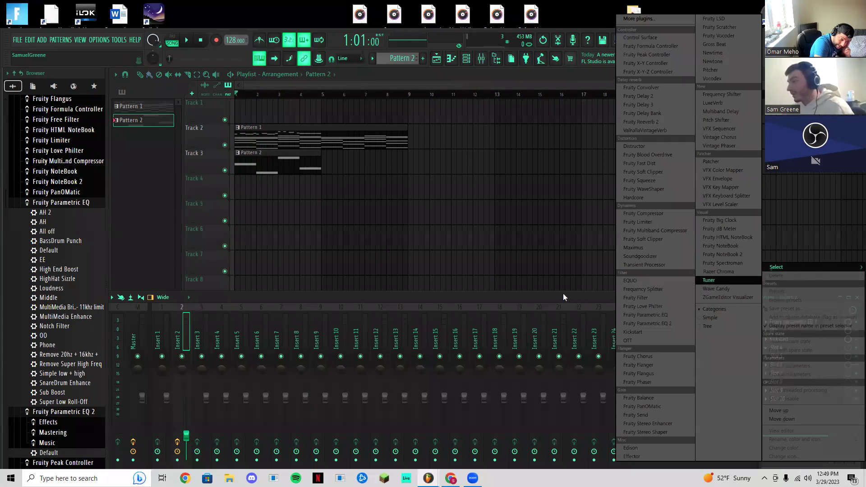
left_click(798, 339)
left_click(798, 338)
key("space")
left_click_drag(164, 193, 164, 184)
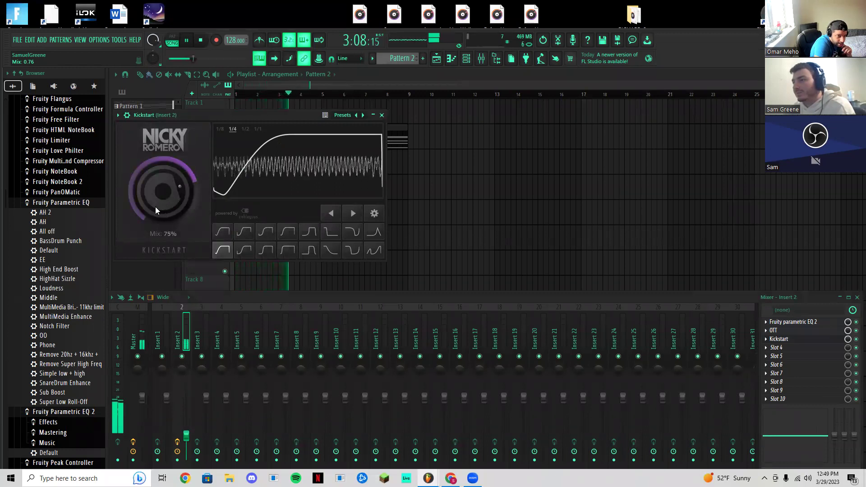
left_click_drag(155, 207, 165, 213)
key("space")
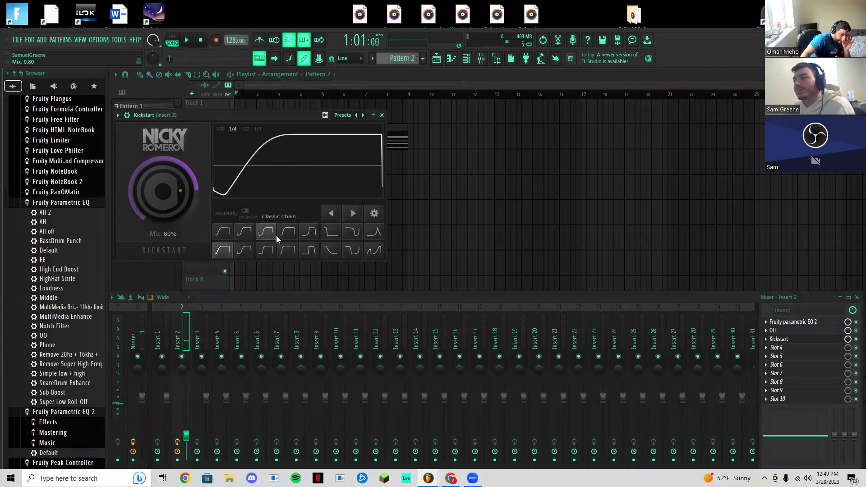
Try Kickstart's Subbass Tight curve and the fifth curve of the first row, with the mix at 23% and then 55%
left_click(308, 250)
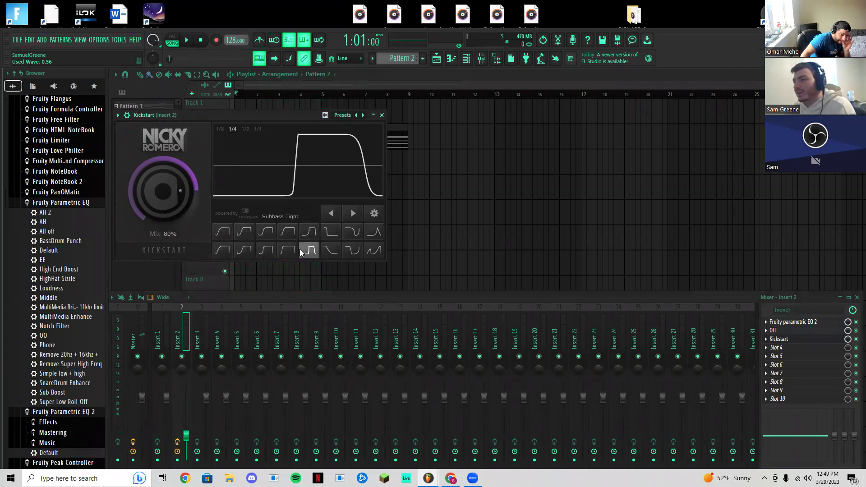
key("space")
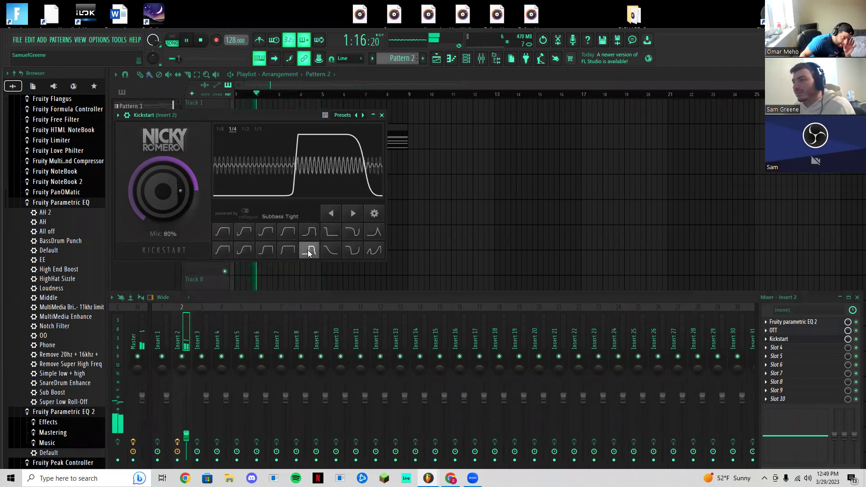
left_click_drag(162, 189, 164, 201)
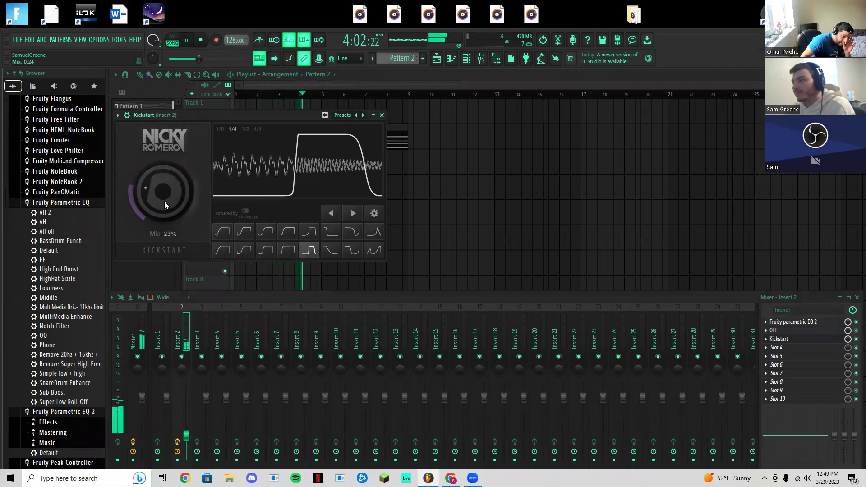
left_click(289, 234)
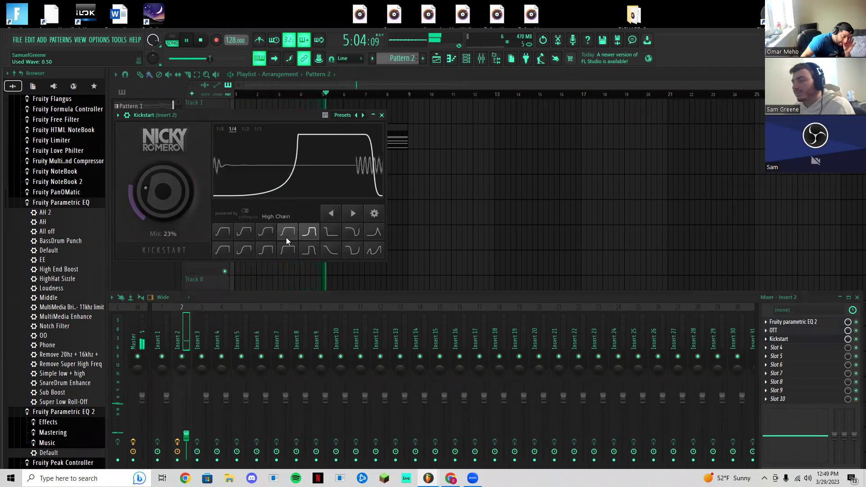
mouse_move(177, 198)
left_mouse_down()
mouse_move(180, 171)
mouse_move(176, 207)
left_mouse_up()
key("space")
key("space")
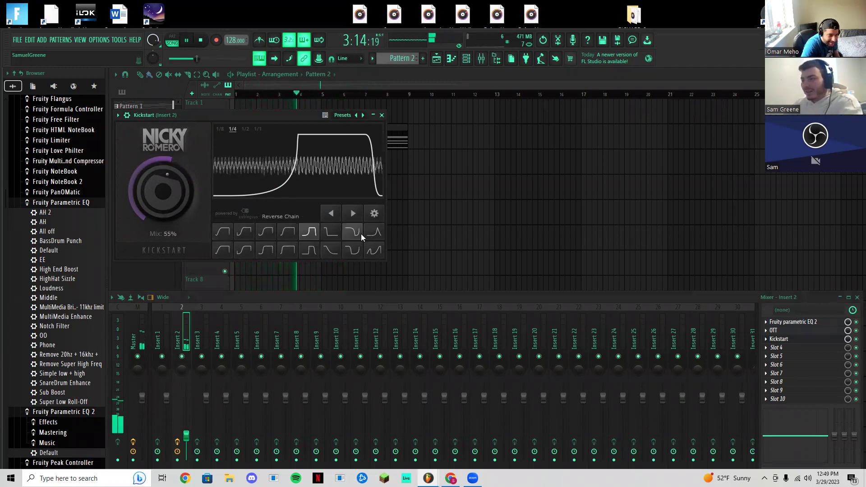
Set Kickstart to the second curve of the first row with a 65% mix and a 1/2 rate, checking it in playback
left_click(246, 233)
key("space")
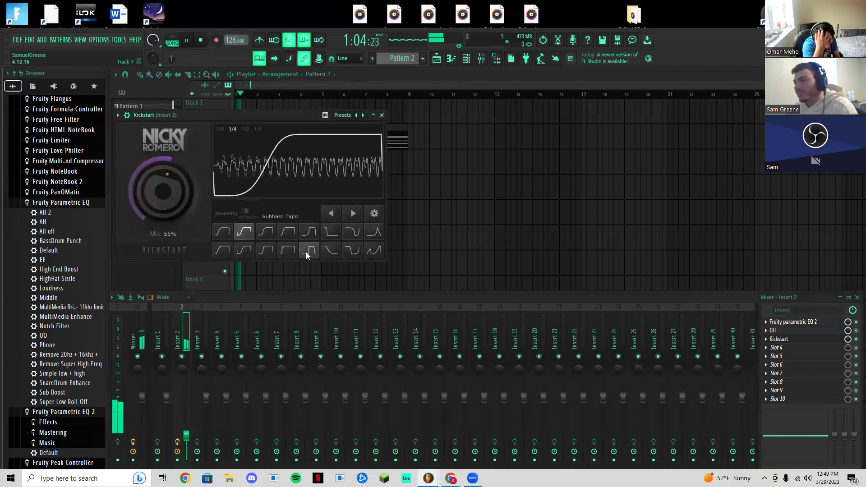
left_click_drag(155, 192, 155, 181)
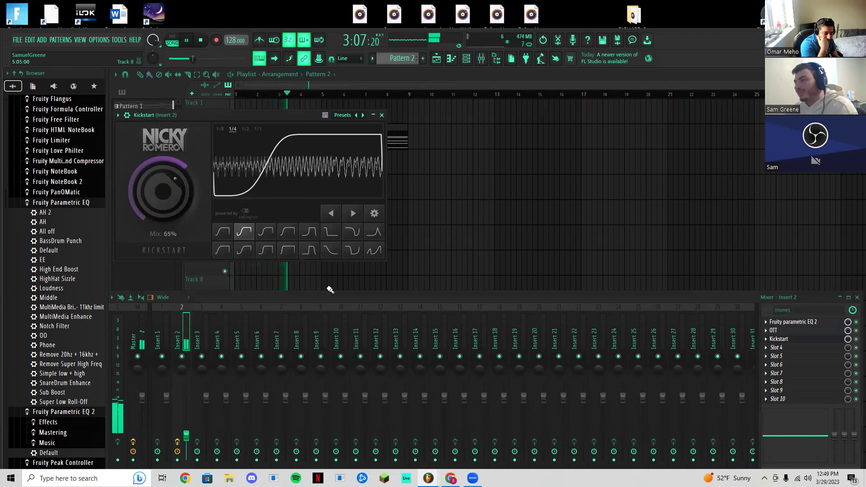
left_click(246, 130)
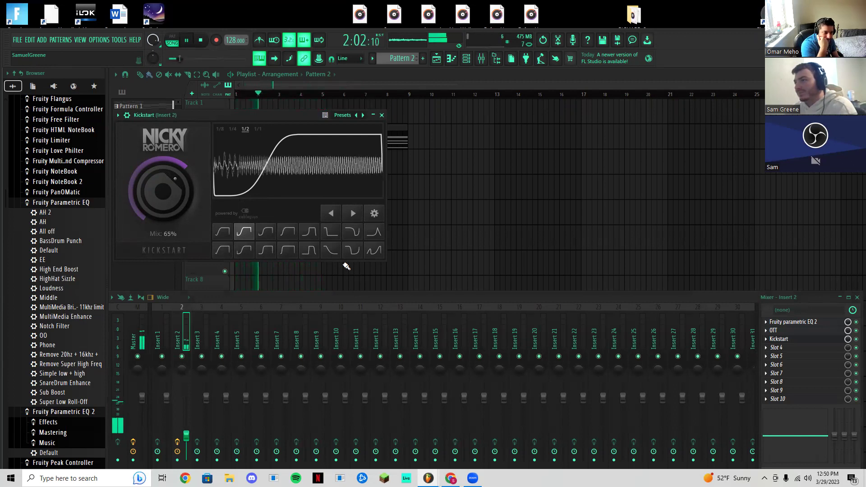
key("space")
left_click(382, 115)
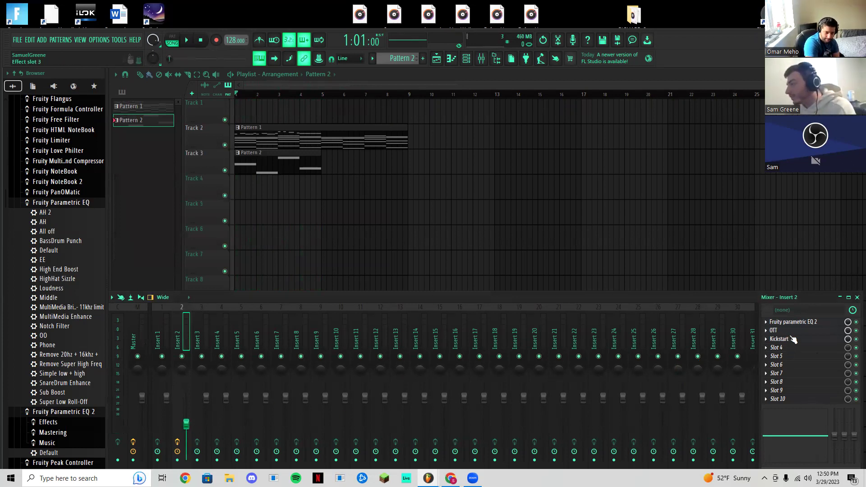
Lower the Sylenth1 channel volume to about 36% in the channel rack during playback
left_click(472, 58)
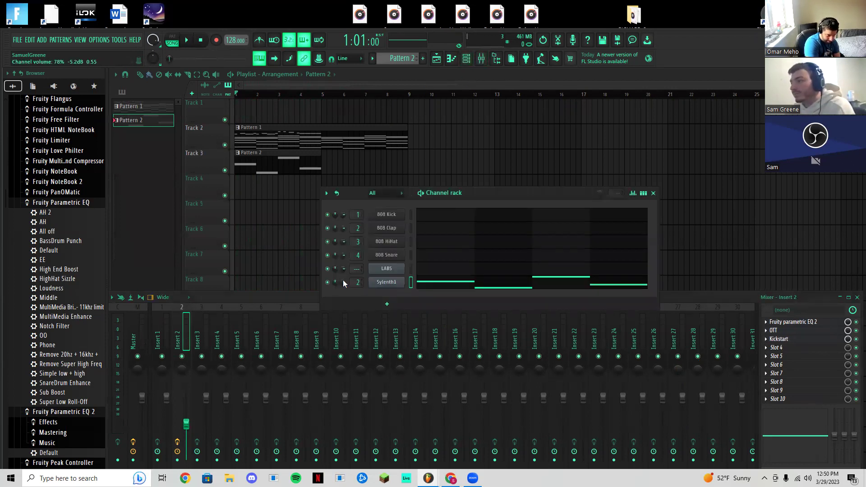
key("space")
mouse_move(344, 282)
left_mouse_down()
mouse_move(343, 295)
mouse_move(343, 282)
left_mouse_up()
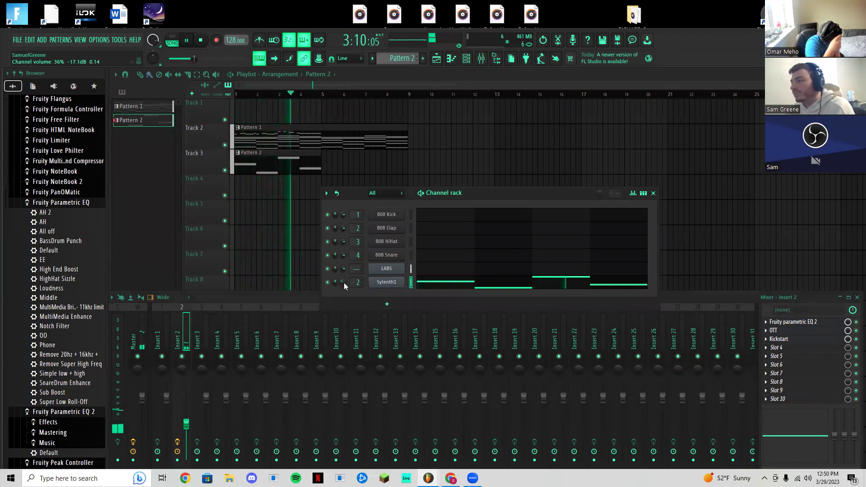
key("space")
Duplicate the four Sylenth1 bass notes of Pattern 2 into bars 5 to 8 and play the arrangement
left_click(560, 286)
left_click_drag(429, 283, 206, 197)
key("ctrl+b")
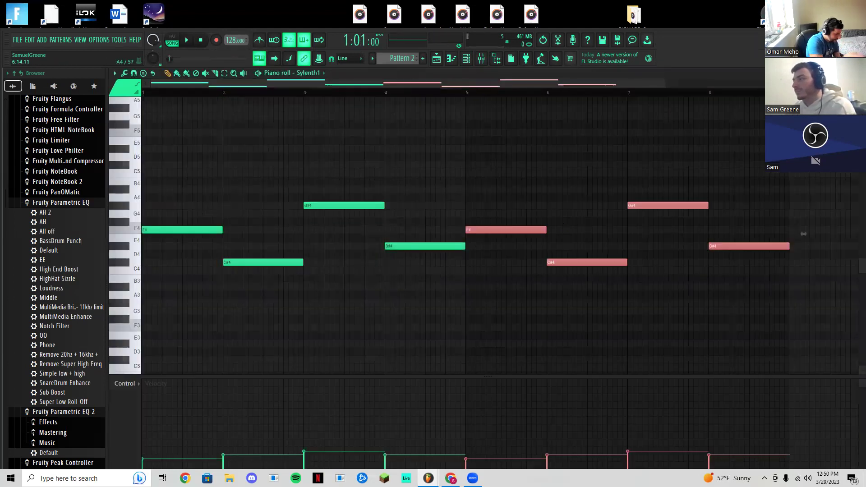
key("Escape")
left_click(652, 192)
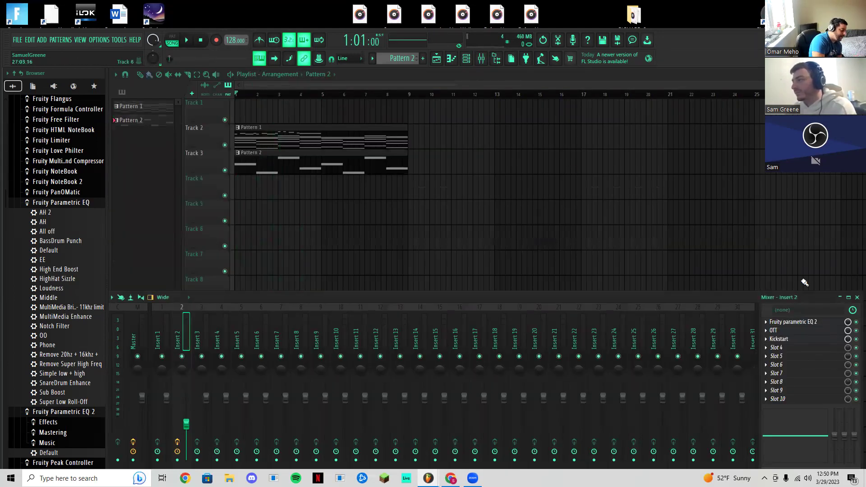
left_click(856, 298)
key("space")
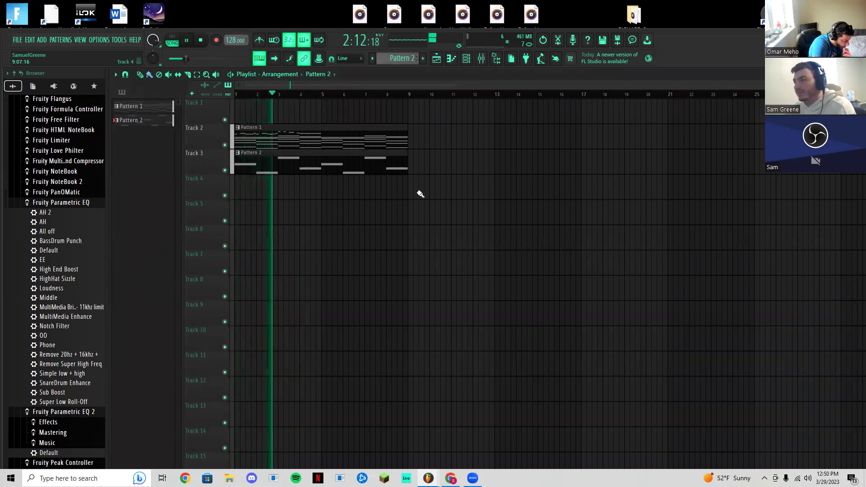
key("space")
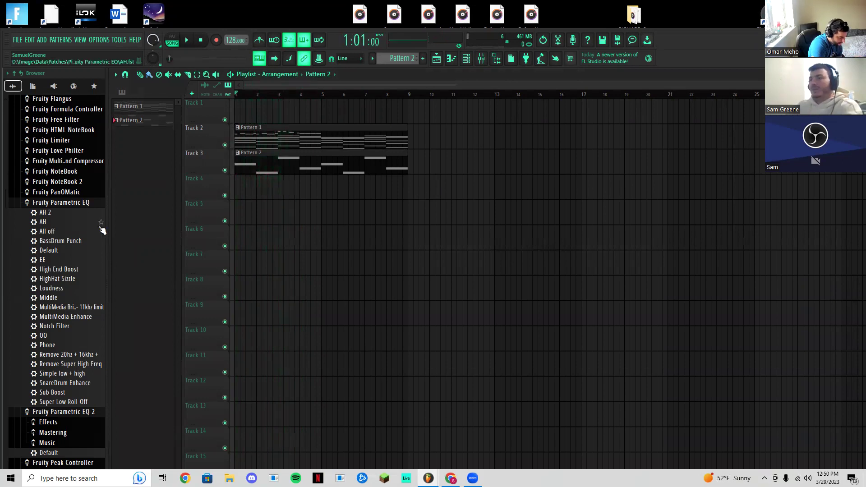
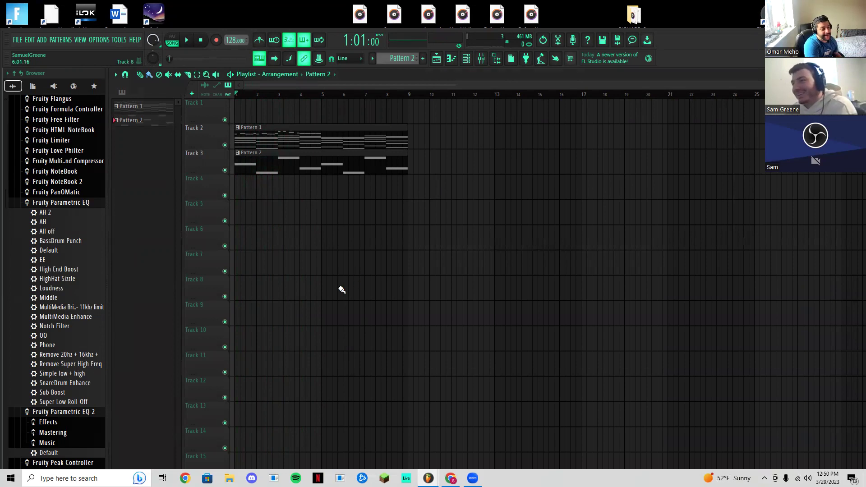
Collapse the Fruity Parametric EQ presets, expand the Ambience folder of My Own Soundbank and preview Atmo 04 - A
left_click(89, 206)
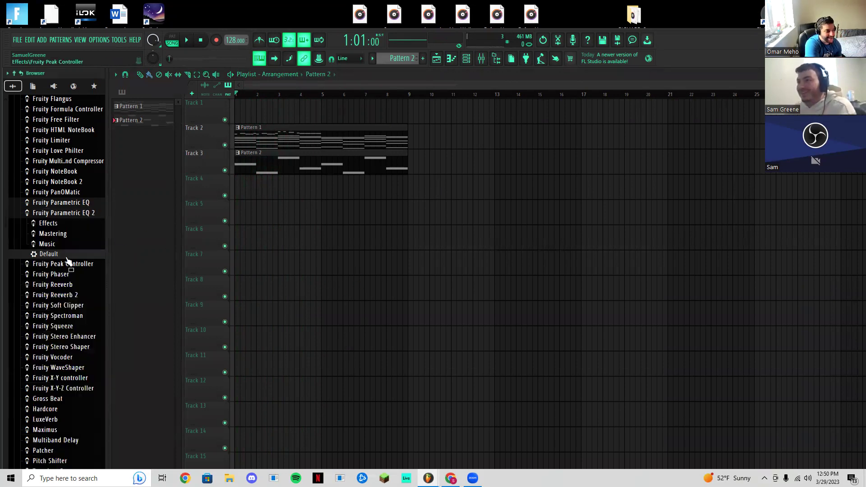
scroll(67, 258, "up", 8)
left_click(47, 134)
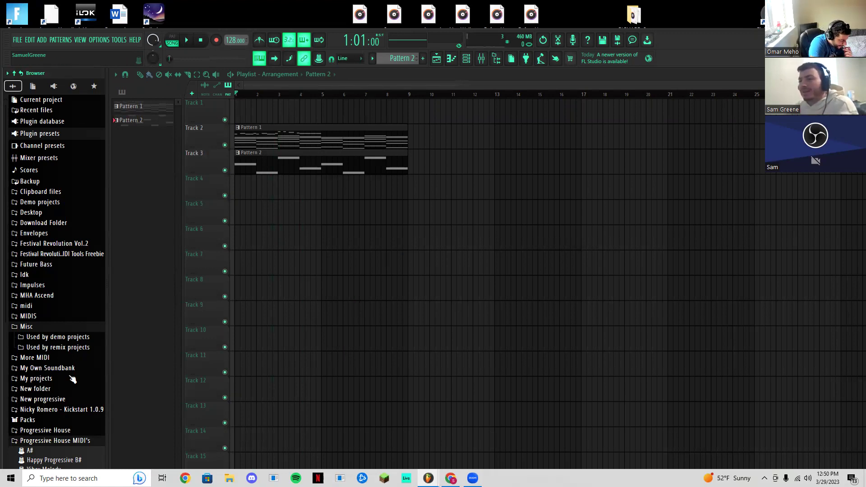
left_click(47, 368)
left_click(39, 378)
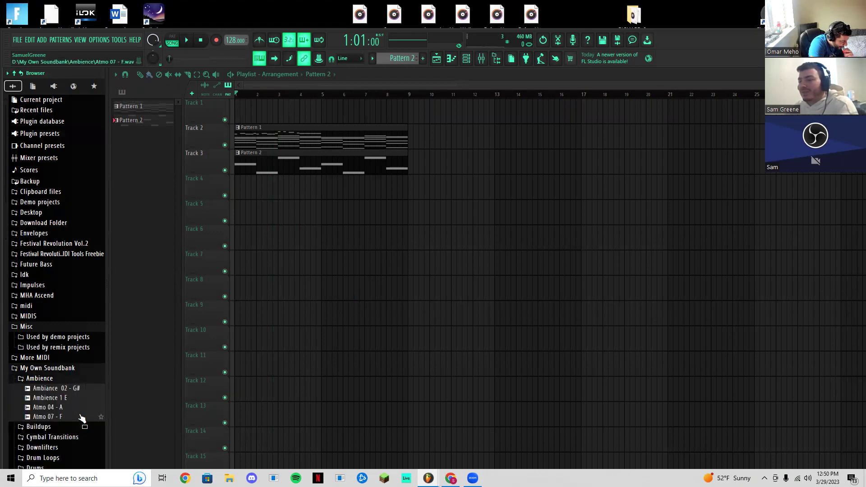
left_click(71, 410)
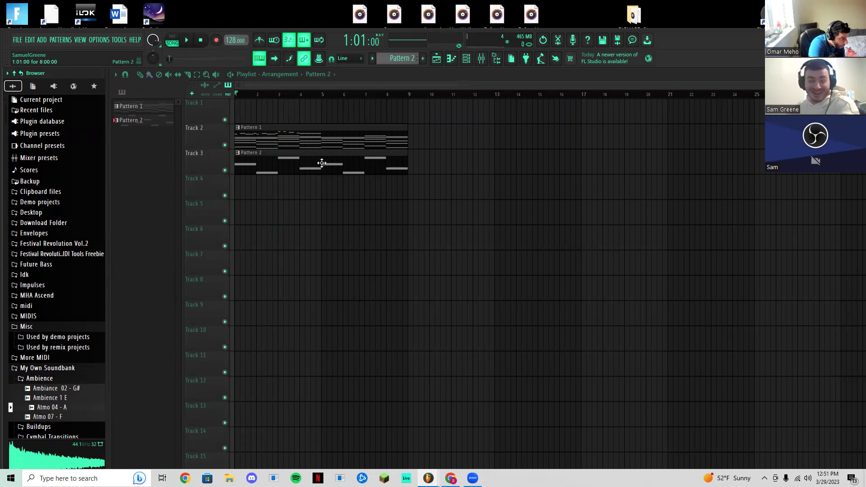
Preview the Atmo 07 - F sample and place it at bar 1 of Track 4 in the playlist
key("F6")
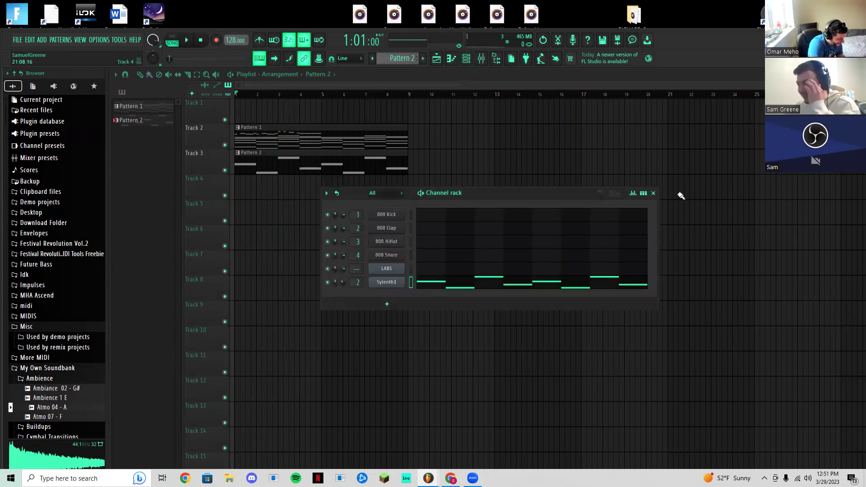
left_click(653, 193)
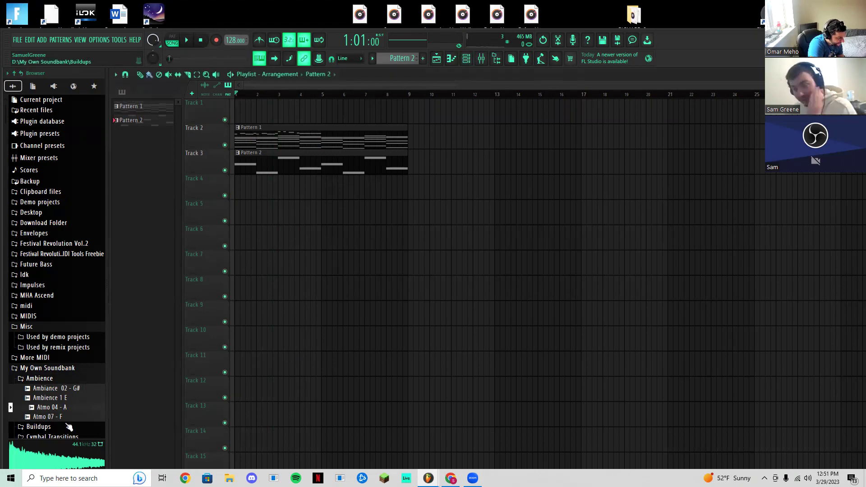
left_click(50, 417)
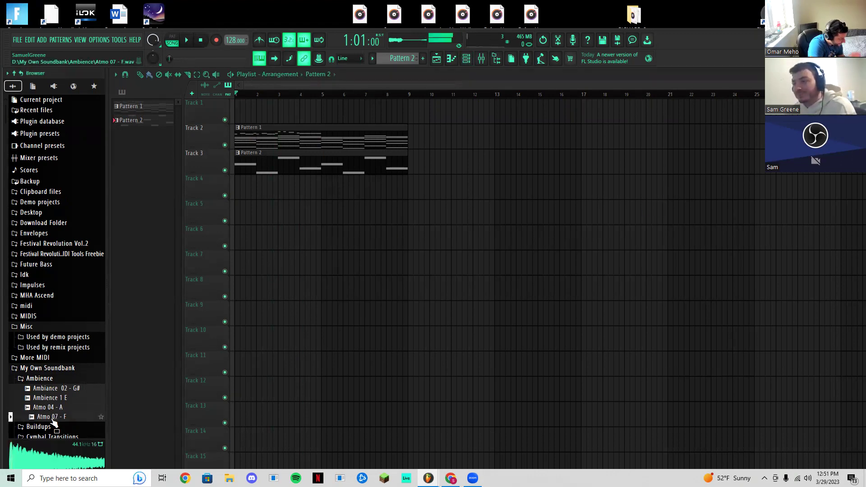
left_click_drag(53, 423, 260, 193)
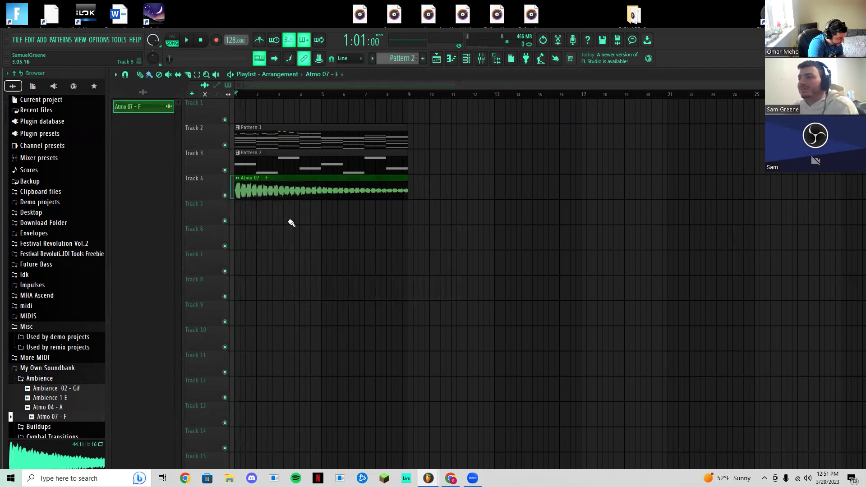
Reduce the Atmo 07 - F clip's channel volume to about 7% while playing the arrangement
double_click(371, 189)
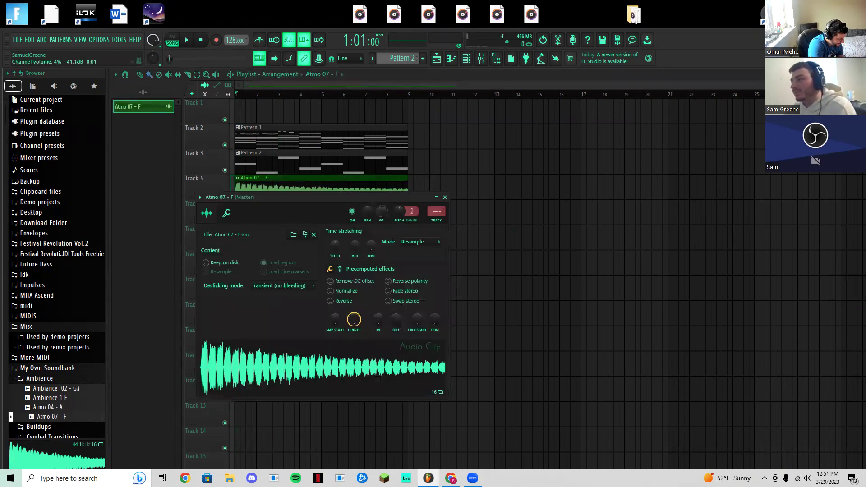
scroll(382, 211, "down", 4)
key("space")
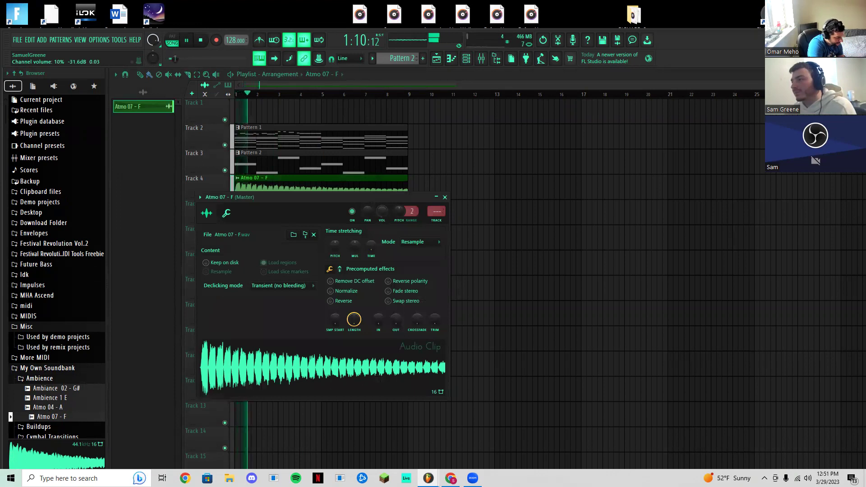
scroll(382, 212, "down", 1)
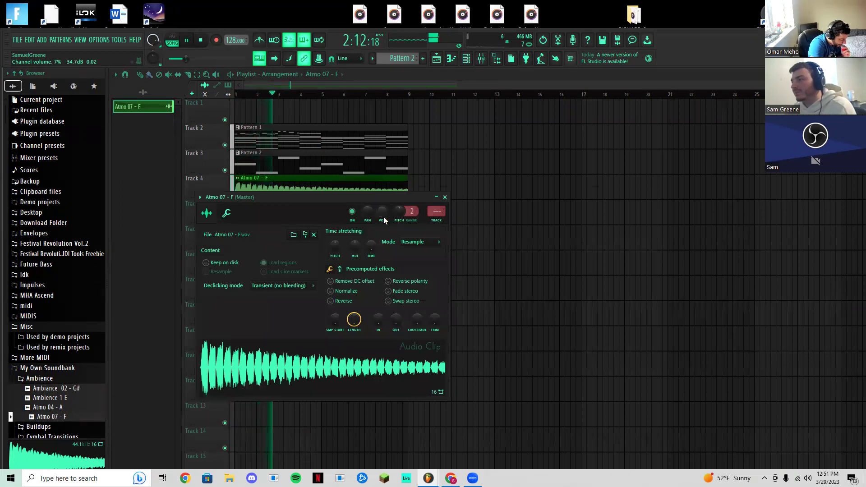
left_click(444, 197)
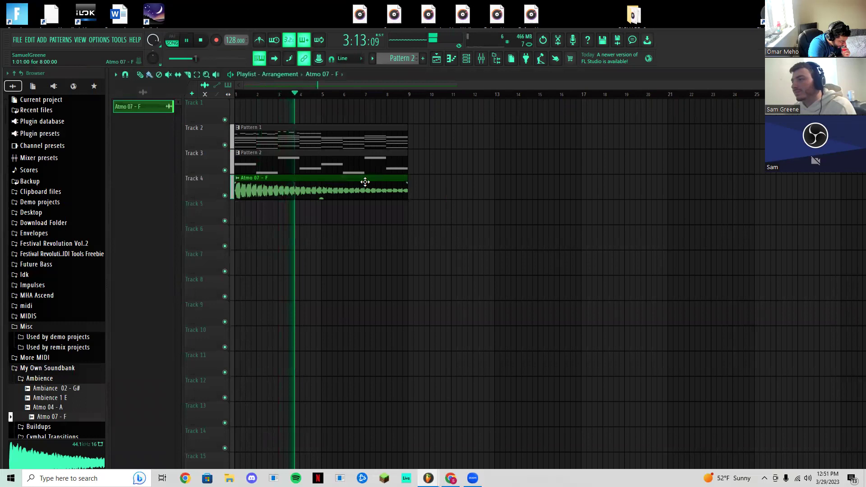
key("space")
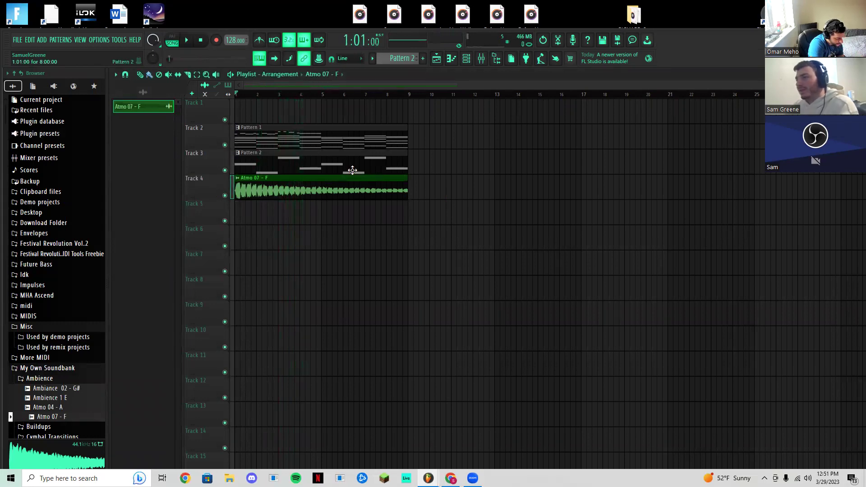
Route the Atmo 07 - F channel to mixer Insert 3, lower that insert's fader and play the arrangement
left_click(482, 60)
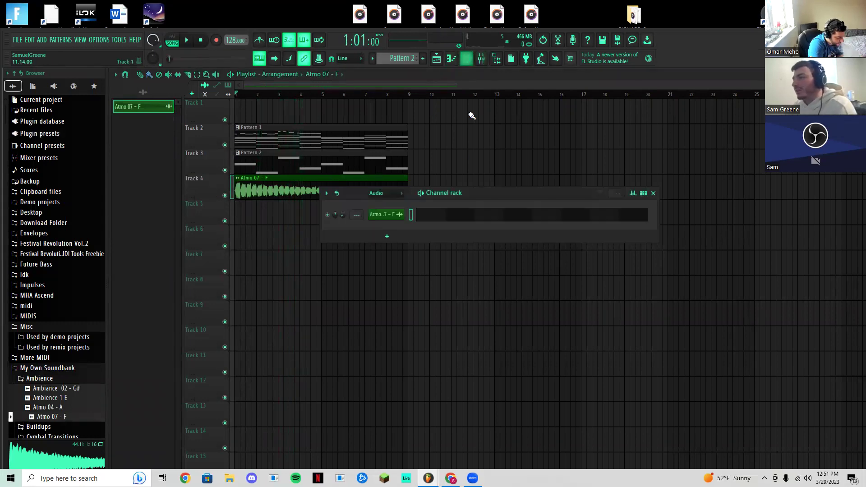
left_click(482, 59)
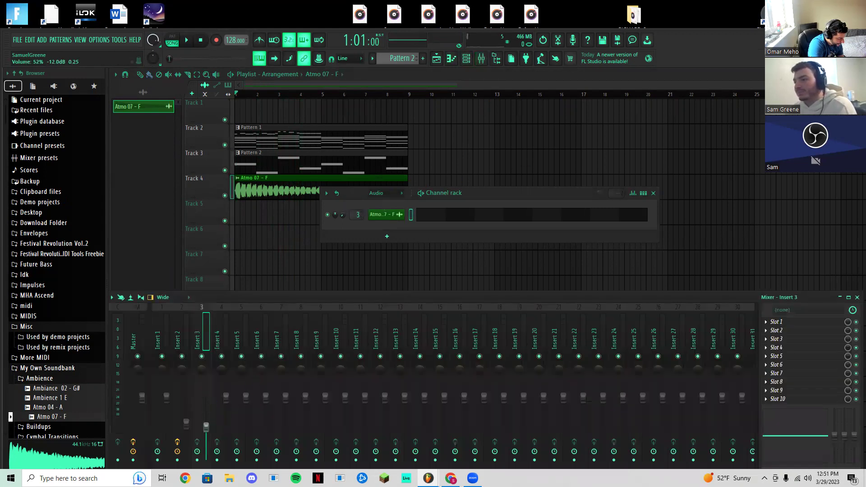
left_click_drag(206, 426, 206, 434)
key("space")
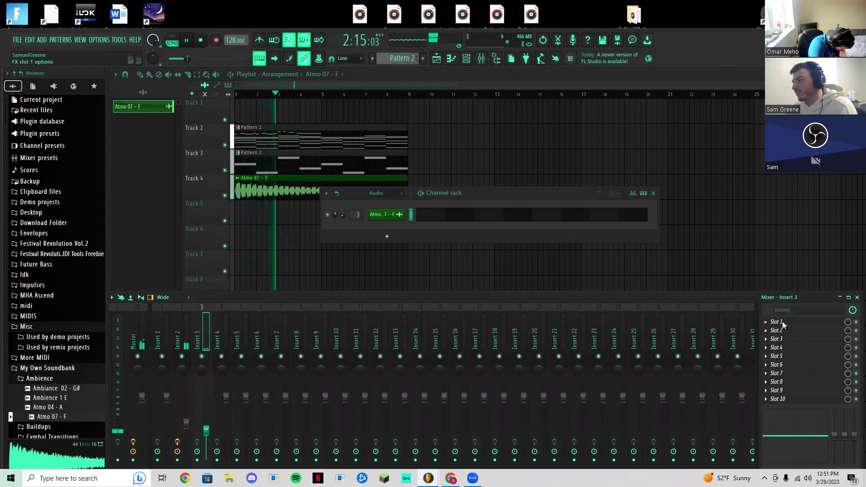
Load Fruity Parametric EQ 2 on Insert 3, cut the lows and highs with bands 1 and 7, and dip band 5 to about -2.7 dB at 1344 Hz
left_click(783, 325)
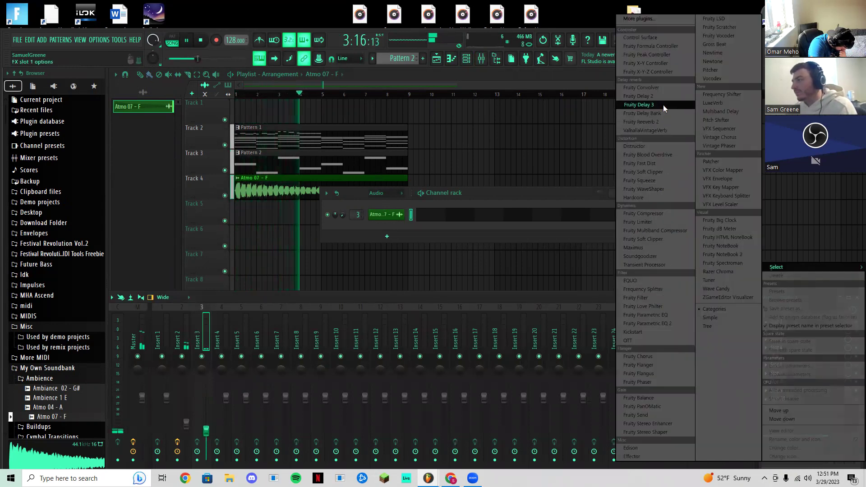
left_click(650, 324)
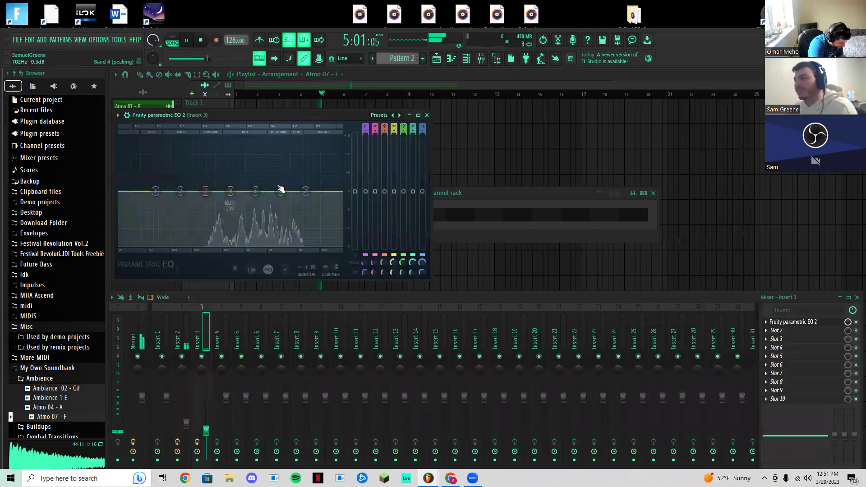
left_click_drag(306, 191, 296, 244)
left_click_drag(155, 190, 297, 245)
mouse_move(268, 245)
left_mouse_down()
mouse_move(248, 245)
mouse_move(283, 245)
left_mouse_up()
mouse_move(261, 198)
left_mouse_down()
mouse_move(262, 209)
mouse_move(256, 199)
left_mouse_up()
key("space")
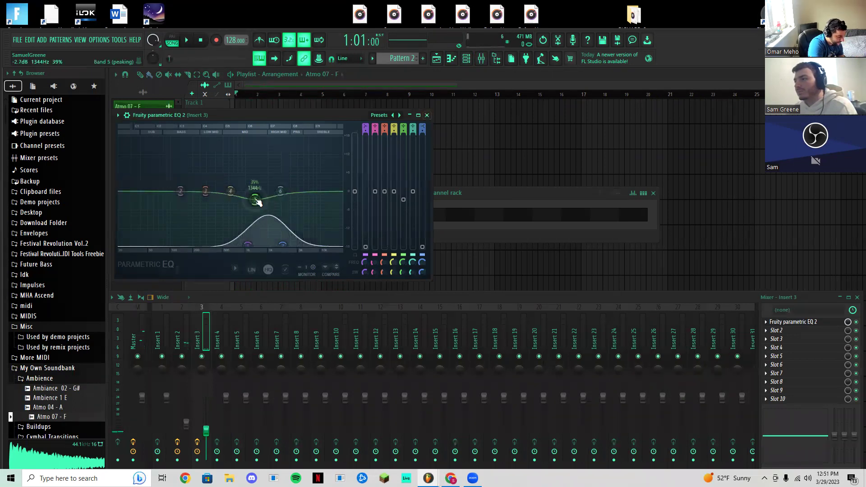
Move the EQ's low-cut band to a lower frequency, deepen the band 5 dip and slightly lower band 4 during playback
left_click_drag(248, 245, 230, 244)
key("space")
left_click_drag(256, 199, 231, 195)
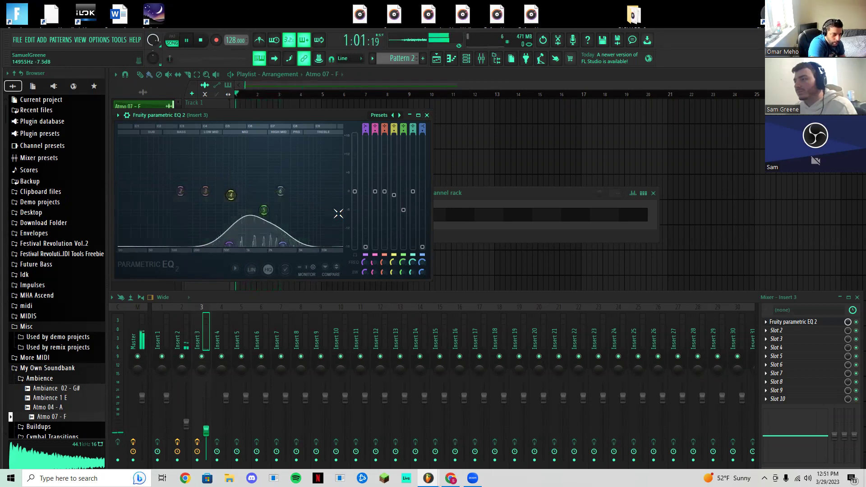
left_click(427, 115)
key("space")
Add Fruity Reeverb 2 to the second effect slot of Insert 3 and raise its low cut and wet level
left_click(777, 330)
mouse_move(776, 267)
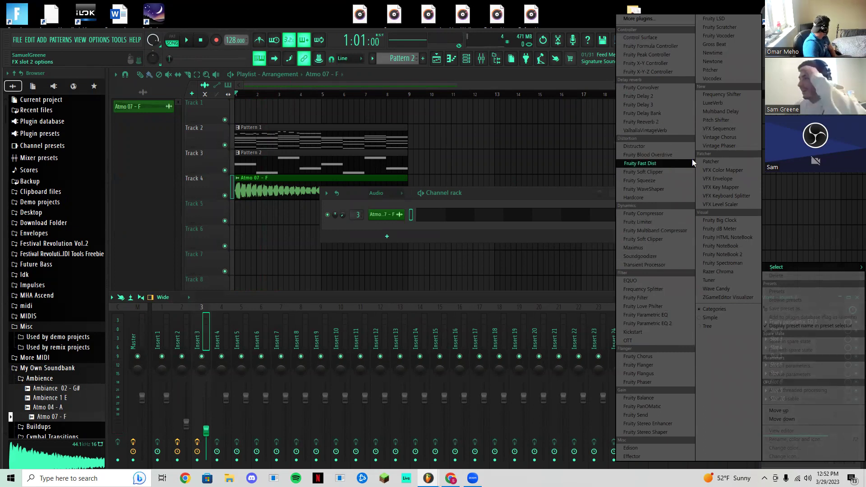
left_click(661, 122)
key("space")
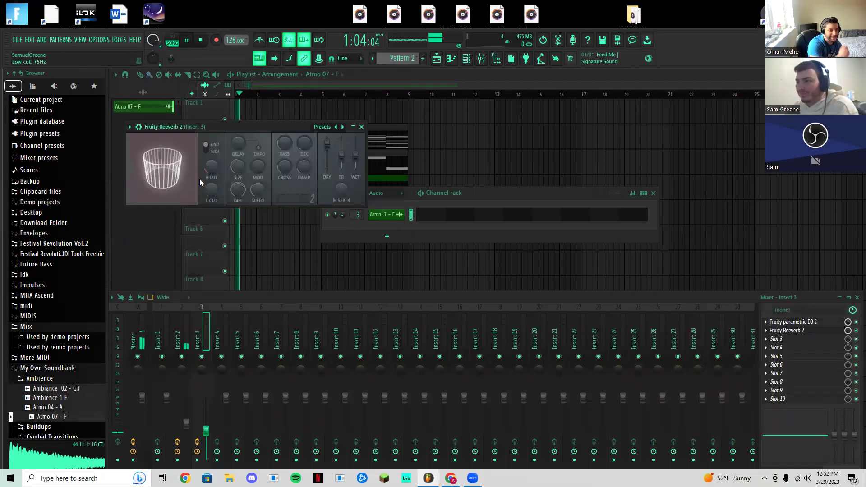
mouse_move(211, 190)
left_mouse_down()
mouse_move(211, 169)
mouse_move(239, 158)
left_mouse_up()
mouse_move(355, 155)
left_mouse_down()
mouse_move(354, 136)
mouse_move(357, 152)
left_mouse_up()
left_click(362, 127)
key("space")
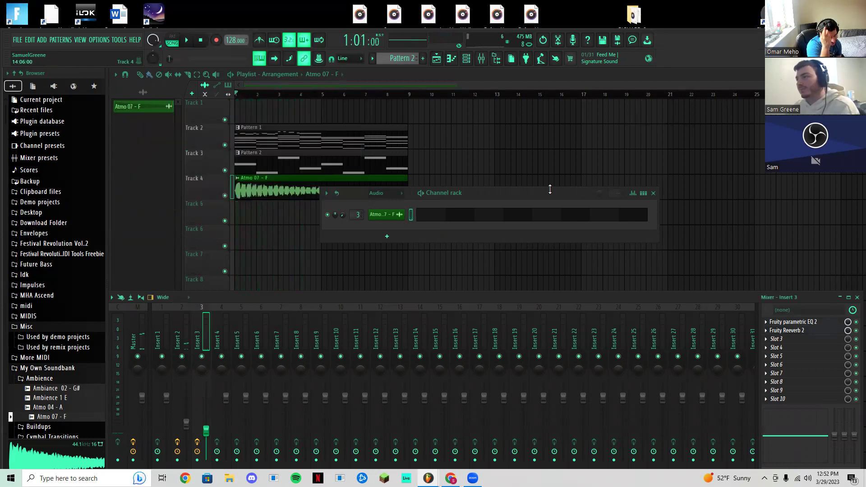
left_click(654, 193)
left_click(857, 297)
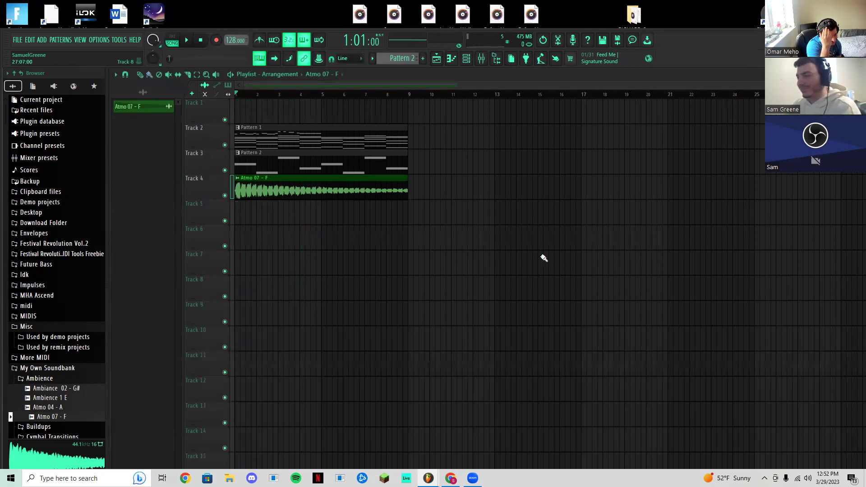
Collapse the Misc and Ambience folders in the browser and expand the Drums folder of My Own Soundbank
left_click(52, 328)
left_click(48, 331)
left_click(48, 331)
left_click(50, 348)
left_click(51, 349)
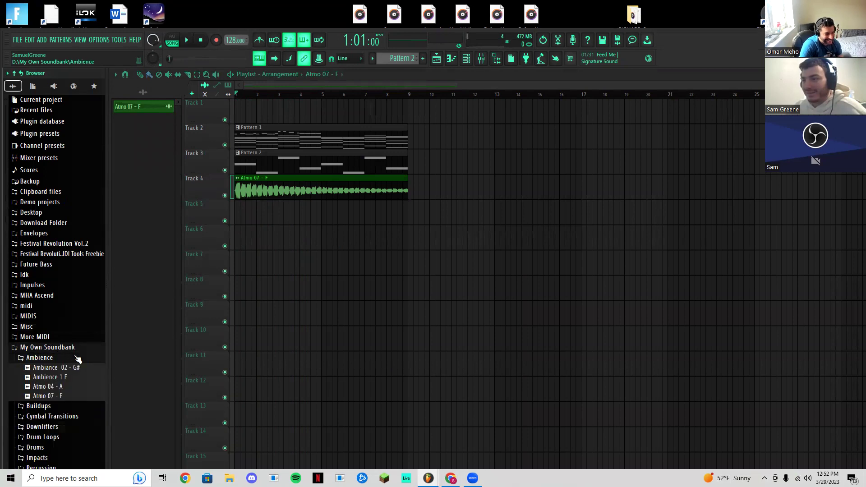
left_click(65, 359)
left_click(71, 349)
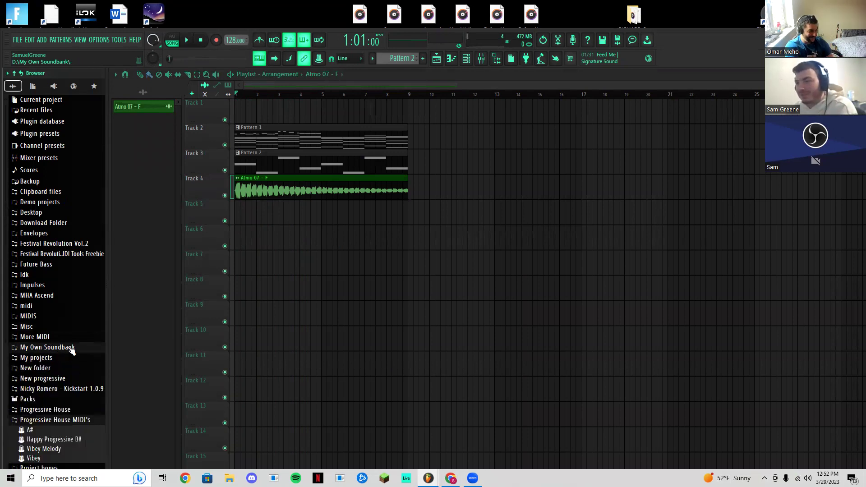
left_click(72, 349)
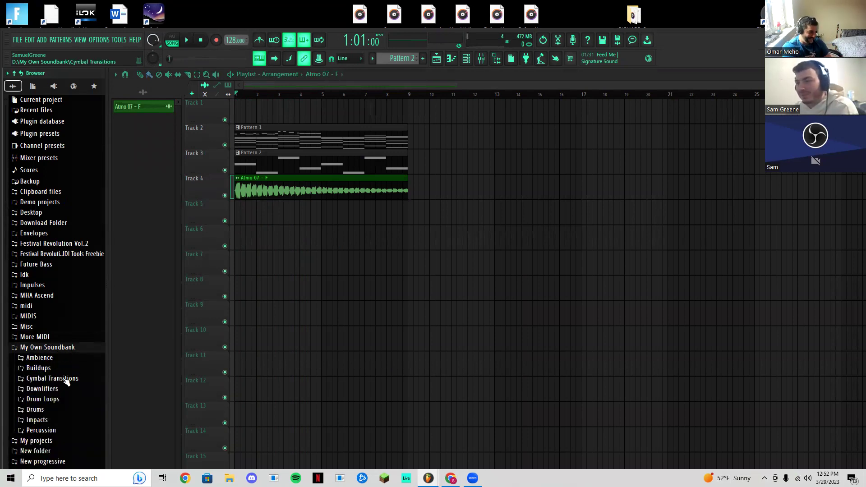
left_click(49, 414)
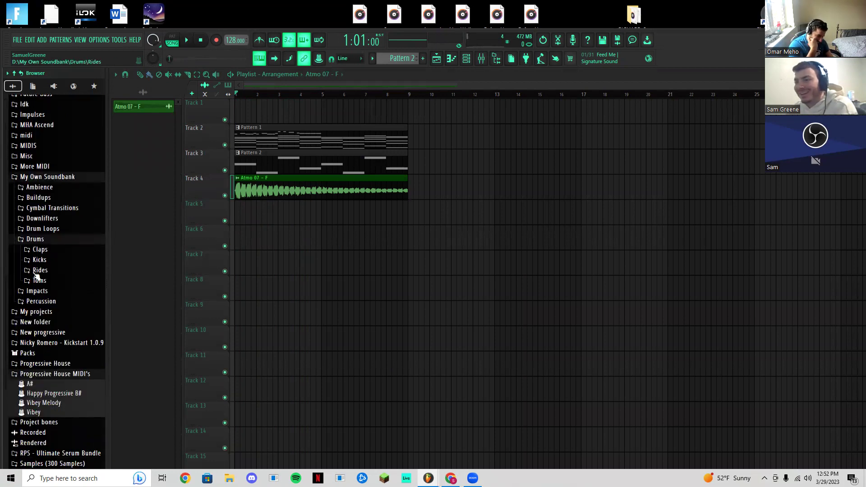
Preview the samples in the Kicks folder and place Kick 2 at bar 1 of Track 5 in the playlist
left_click(41, 260)
left_click(58, 271)
left_click(51, 281)
left_click(53, 290)
left_click(54, 300)
left_click(55, 289)
left_click(62, 280)
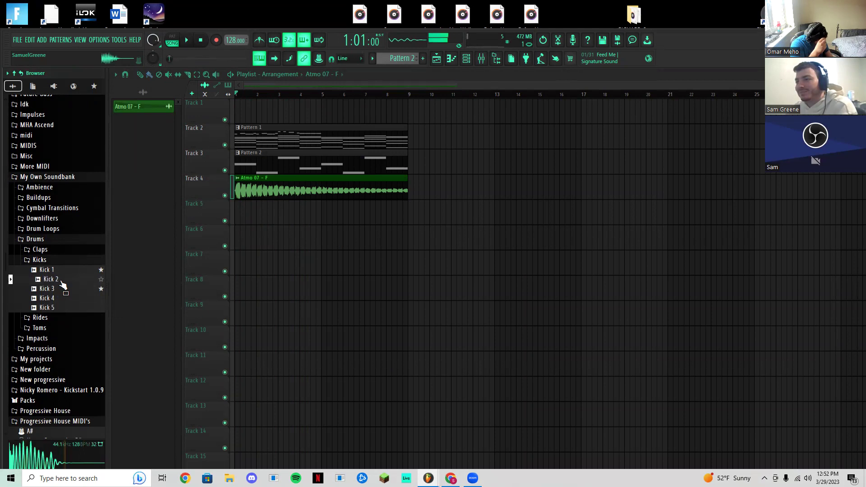
left_click(54, 271)
left_click_drag(54, 281, 239, 216)
Repeat Kick 2 on every beat of bars 1 to 8 on Track 5, and delete the extra kick after bar 8
key("space")
key("space")
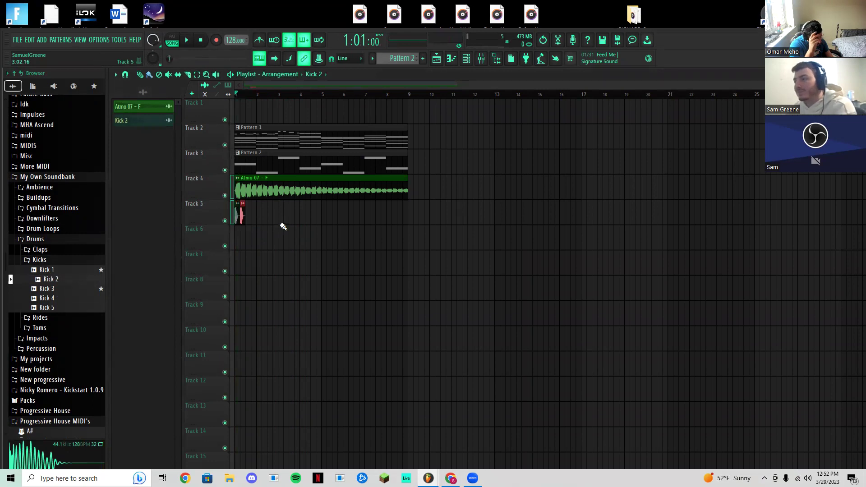
left_click_drag(284, 227, 409, 223)
key("space")
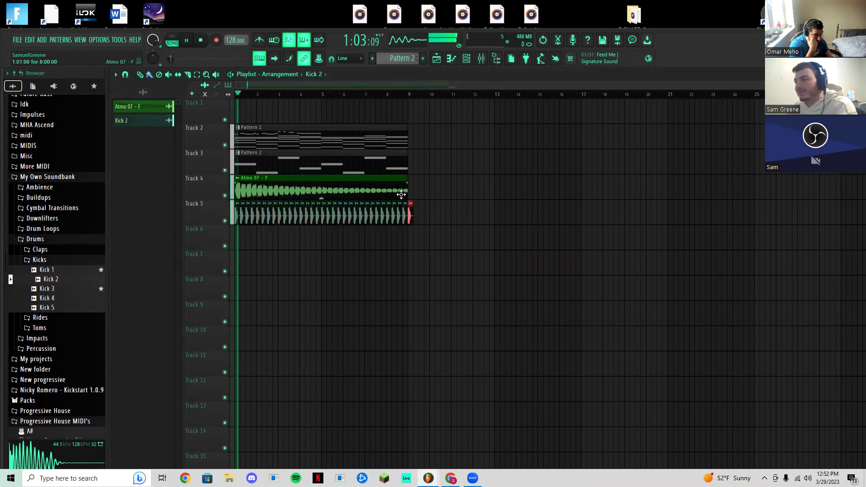
right_click(409, 204)
left_click(425, 191)
right_click(427, 186)
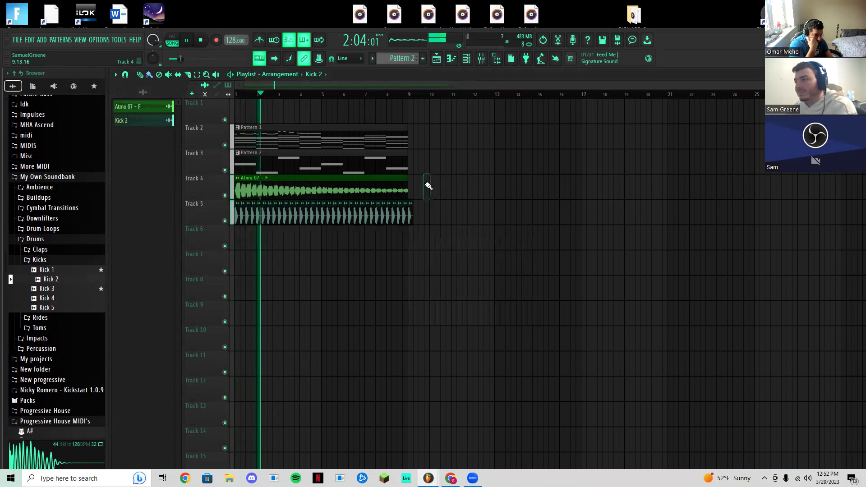
key("space")
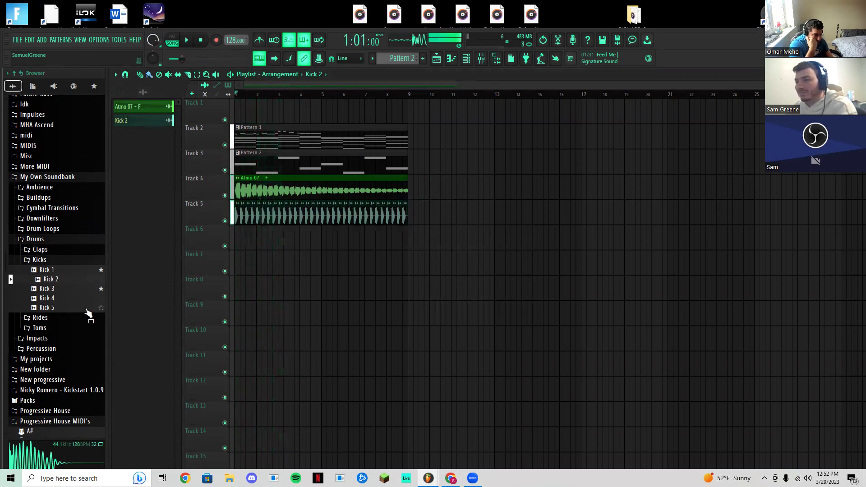
Collapse the Kicks folder and preview the samples in the Claps folder, ending on Clap 1
left_click(53, 261)
left_click(64, 250)
left_click(60, 286)
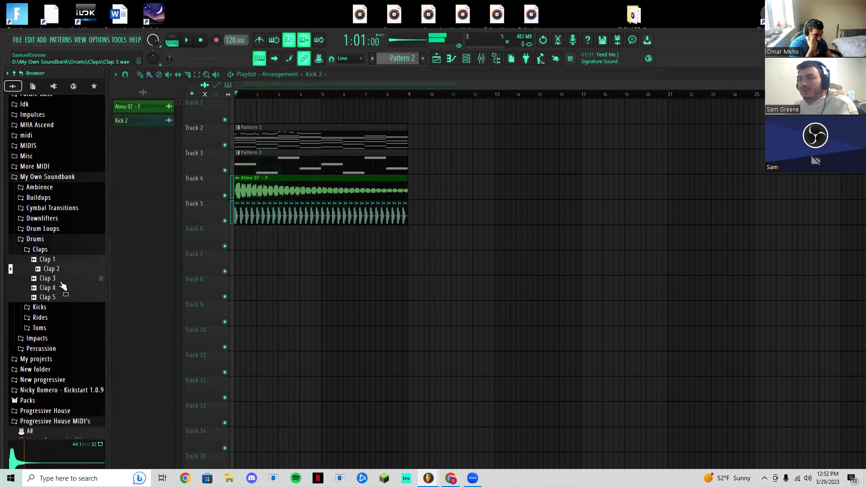
left_click(49, 297)
left_click(62, 287)
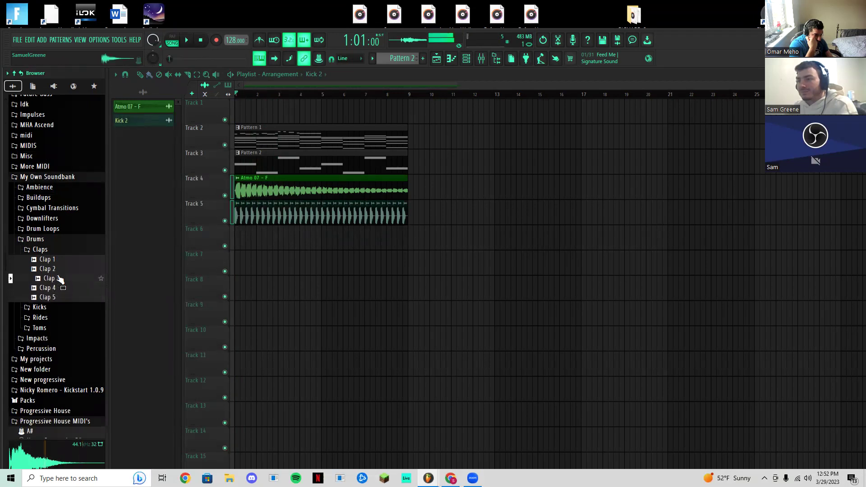
key("Up")
key("Up")
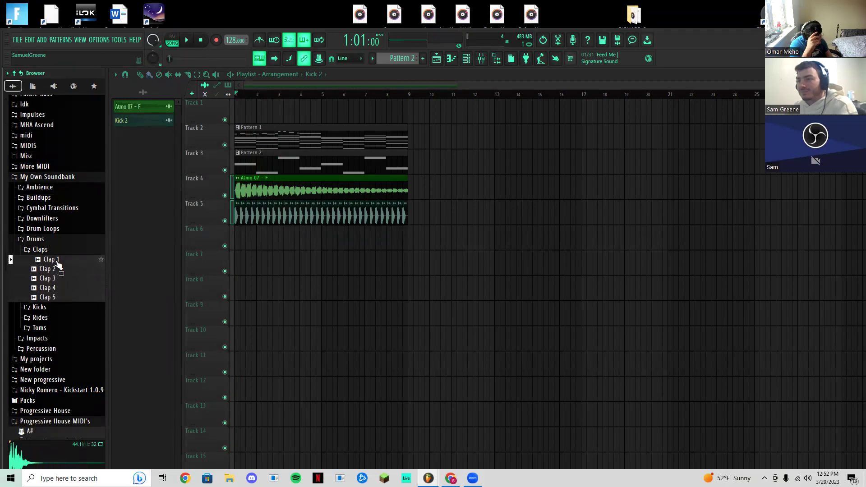
Place Clap 1 on beats 2 and 4 of bar 1 on Track 6 and duplicate the pair into bar 2
left_click_drag(237, 240, 238, 239)
scroll(245, 257, "up", 4)
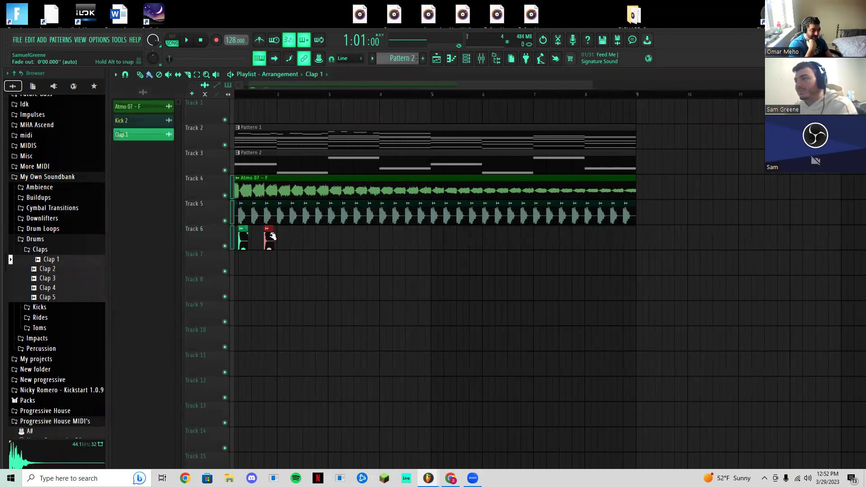
left_click_drag(276, 238, 236, 237)
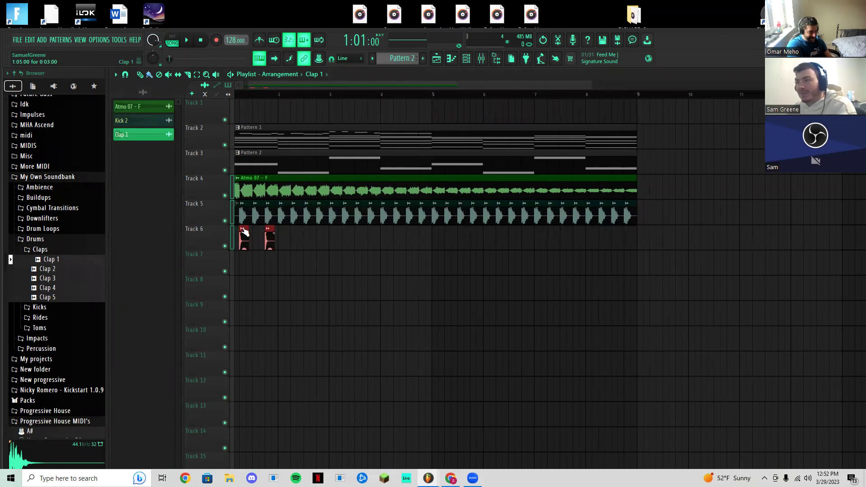
left_click(271, 230)
left_click(274, 229)
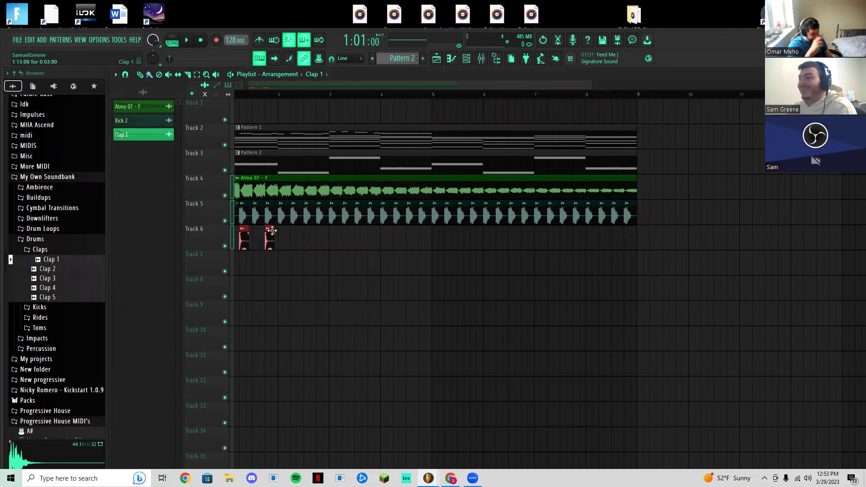
left_click_drag(269, 232, 346, 240)
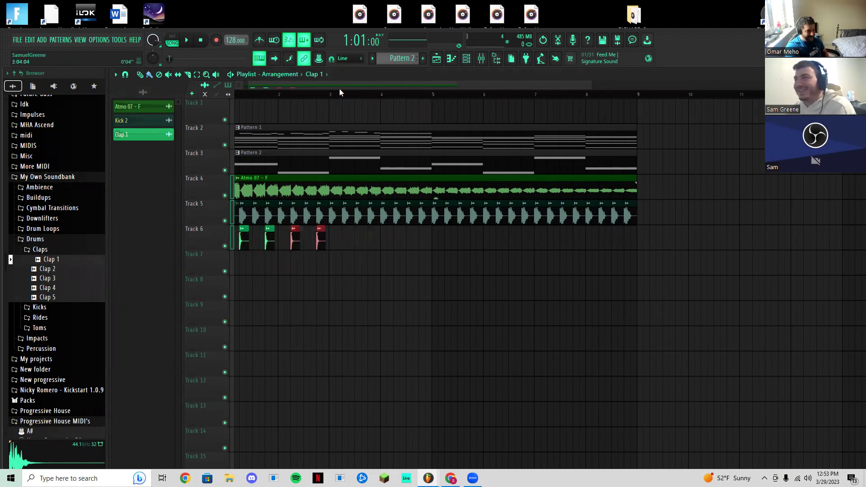
Play the arrangement with the claps and delete all Clap 1 clips from Track 6
left_click_drag(338, 86, 270, 93)
key("space")
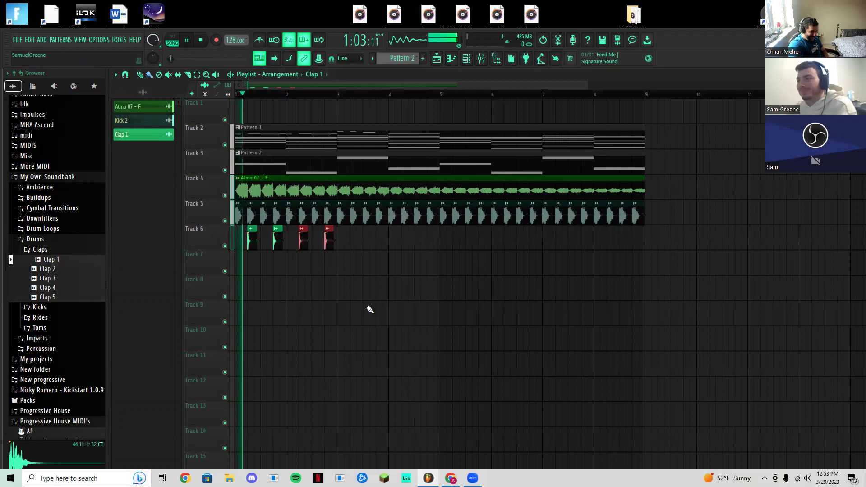
key("space")
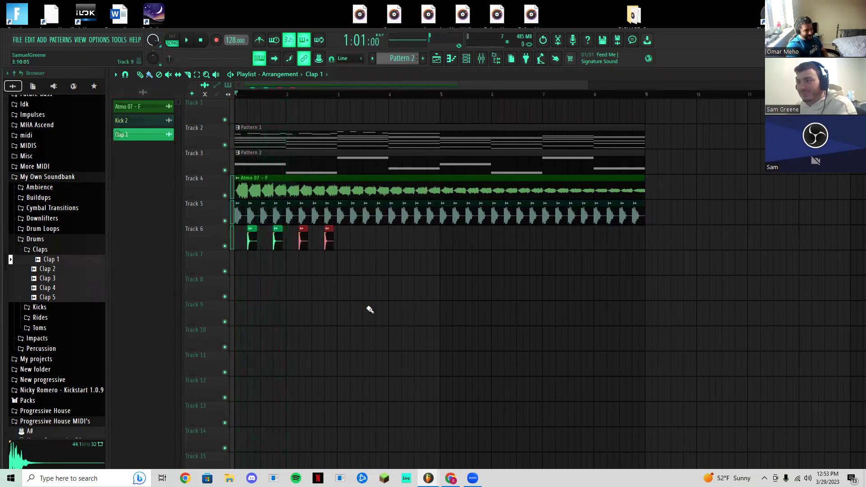
left_click_drag(358, 238, 215, 238)
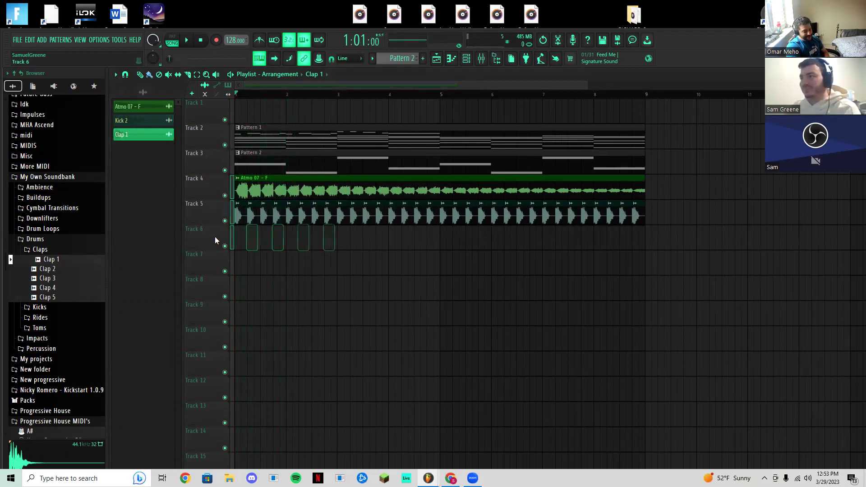
Check the Rides and Toms folders in the browser, and collapse Drums and My Own Soundbank
left_click(41, 250)
left_click(51, 280)
left_click(53, 281)
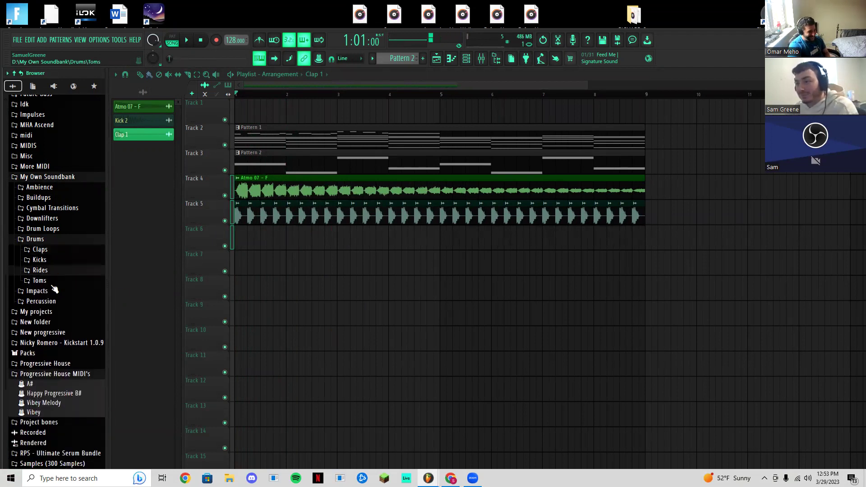
left_click(52, 283)
left_click(55, 292)
left_click(58, 280)
left_click(55, 237)
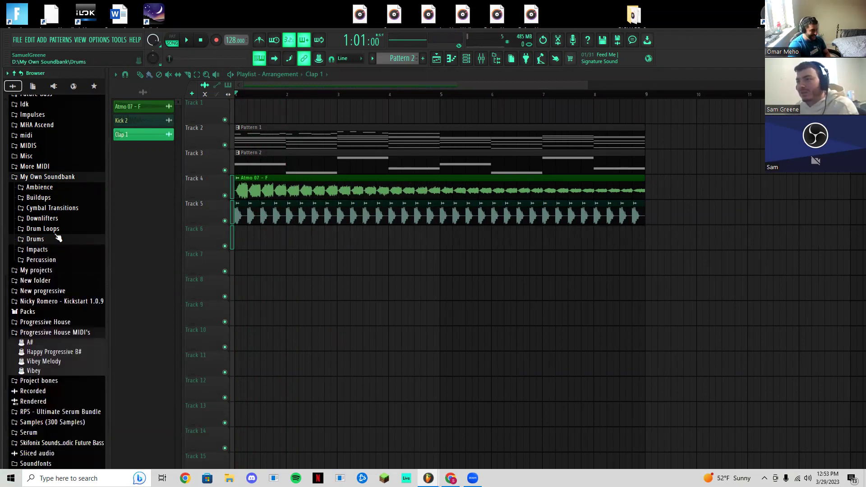
left_click(62, 177)
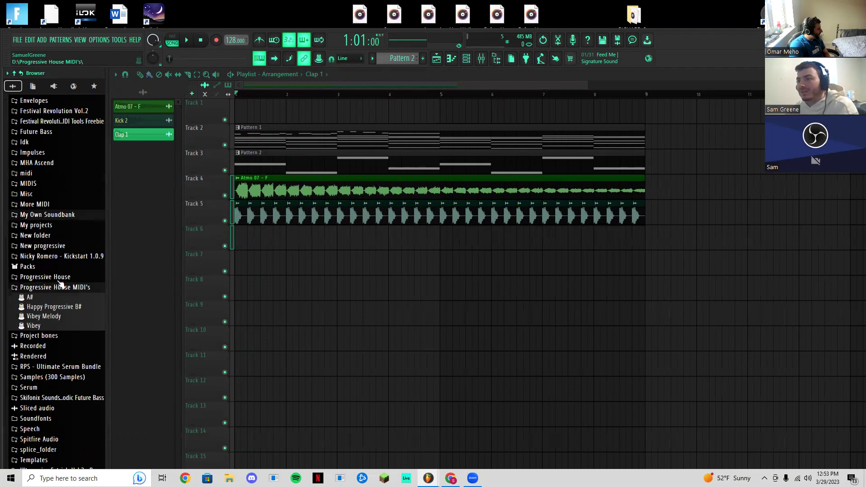
Expand the MHA - Ascend pack in the browser and look through its Fx folder
left_click(45, 164)
left_click(53, 174)
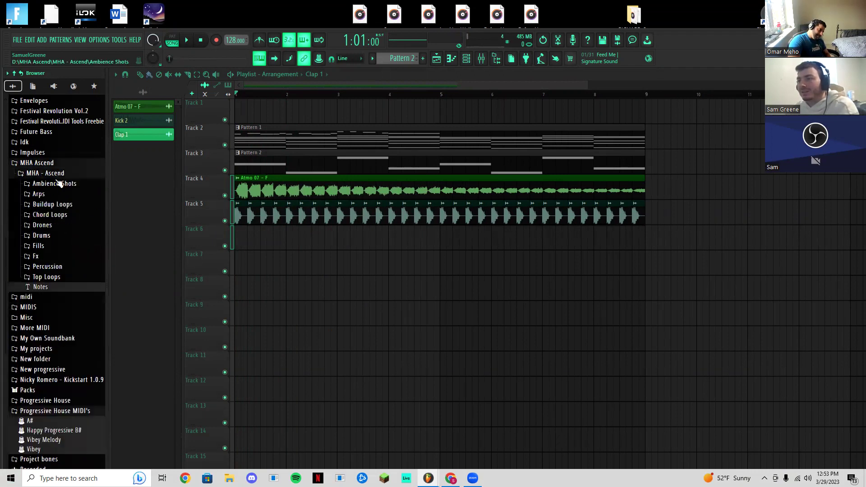
left_click(38, 256)
scroll(77, 265, "down", 5)
scroll(77, 262, "up", 5)
left_click(39, 256)
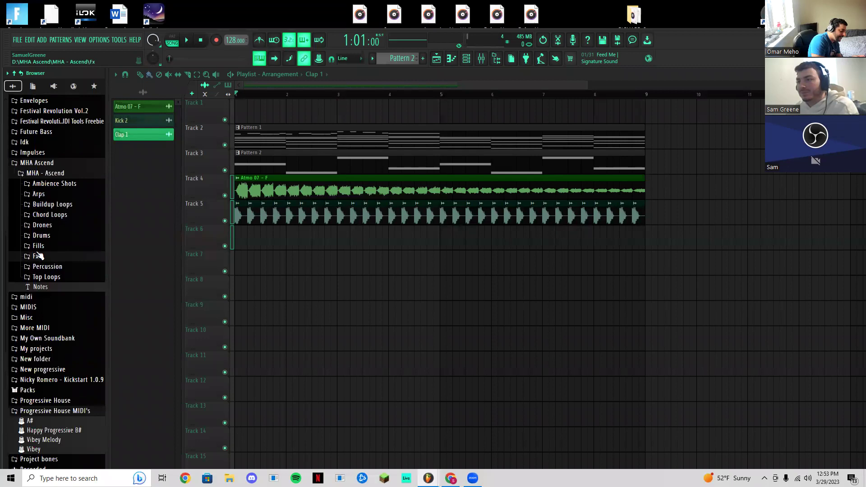
Expand the Drums folder of the MHA - Ascend pack and open its Snares and Pop Snares subfolders
left_click(42, 235)
scroll(58, 242, "down", 2)
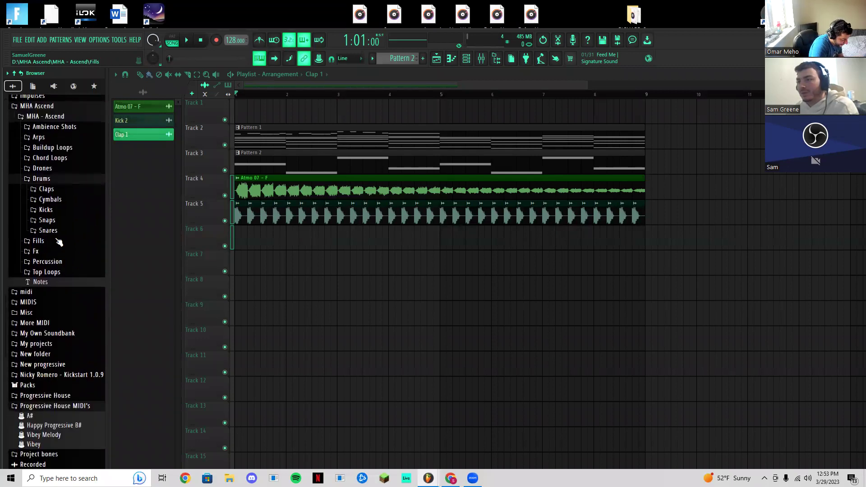
left_click(54, 222)
left_click(63, 236)
left_click(65, 240)
left_click(51, 220)
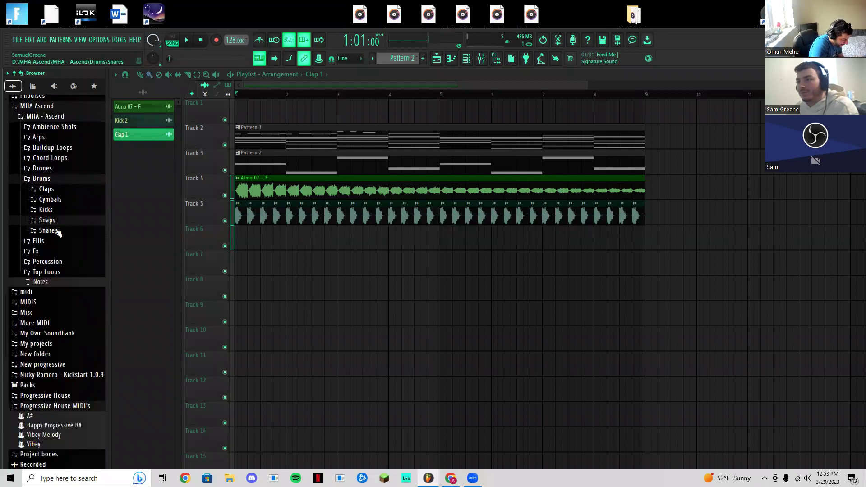
left_click(56, 230)
left_click(62, 242)
left_click(64, 243)
left_click(67, 264)
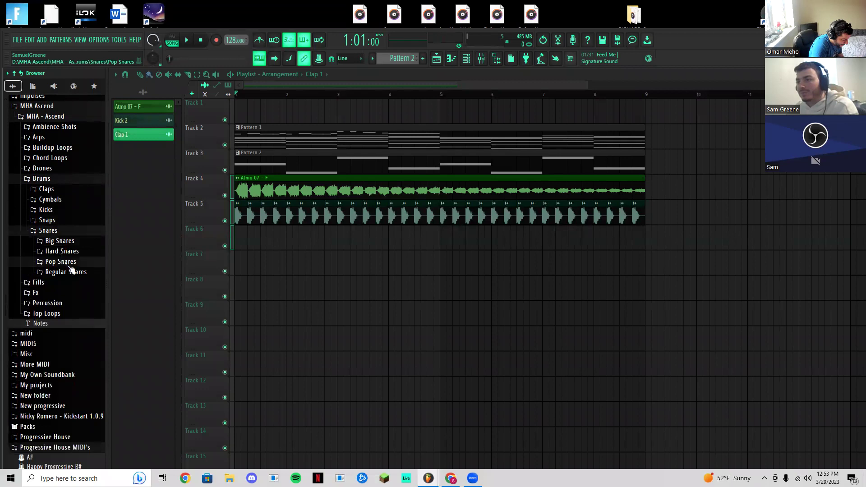
Audition samples in the Pop Snares folder, from Snare_01_F# through Snare_13_F
left_click(72, 272)
left_click(78, 282)
left_click(80, 291)
left_click(81, 300)
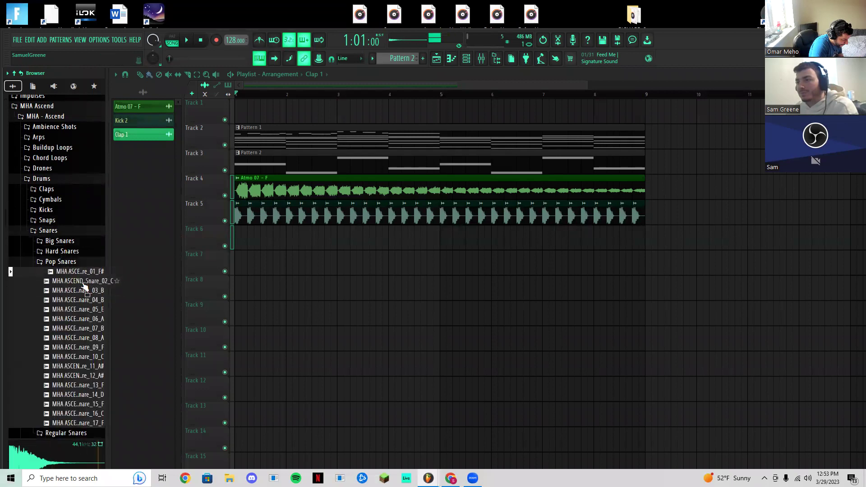
left_click(86, 347)
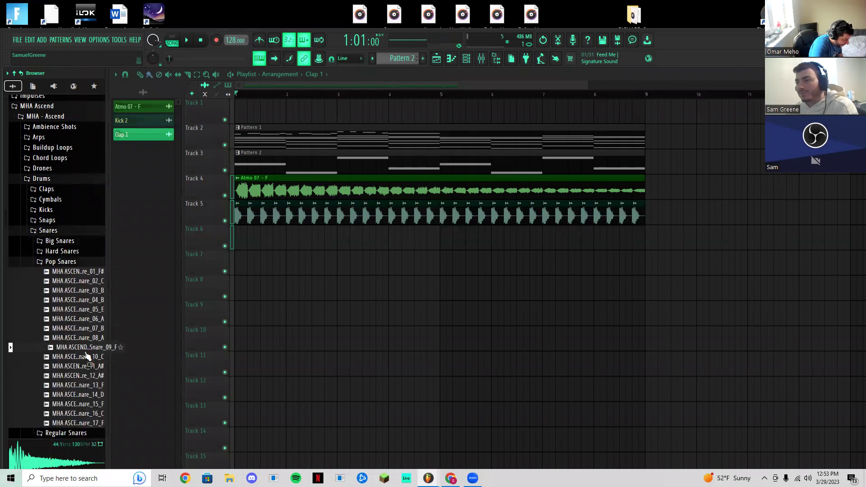
left_click(89, 384)
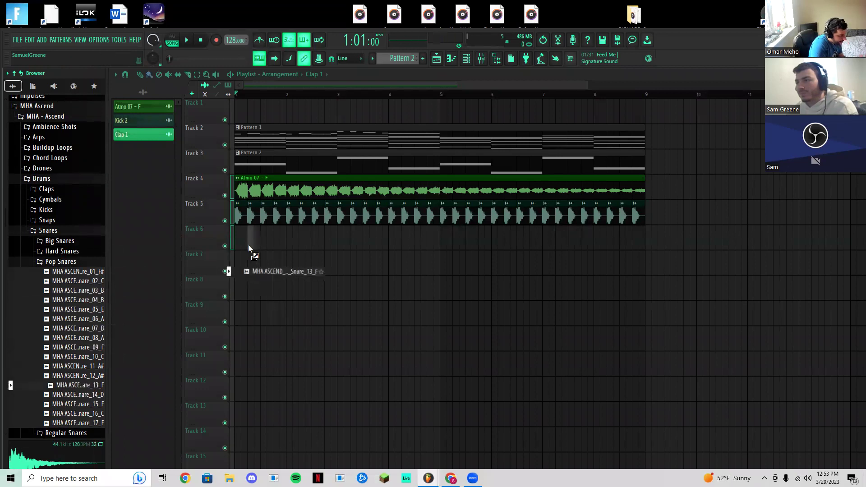
Place MHA ASCEND_Pop_Snare_13_F on beats 2 and 3 of bar 1 on Track 6 and play the arrangement
left_click_drag(248, 244, 248, 246)
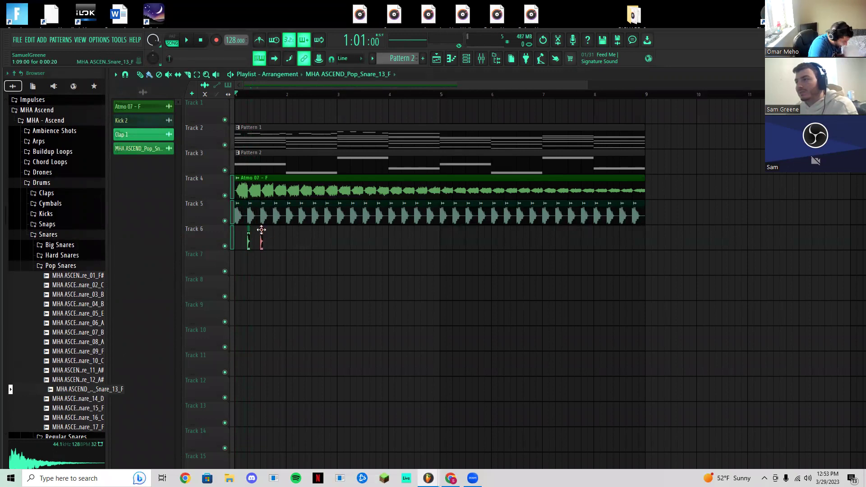
key("space")
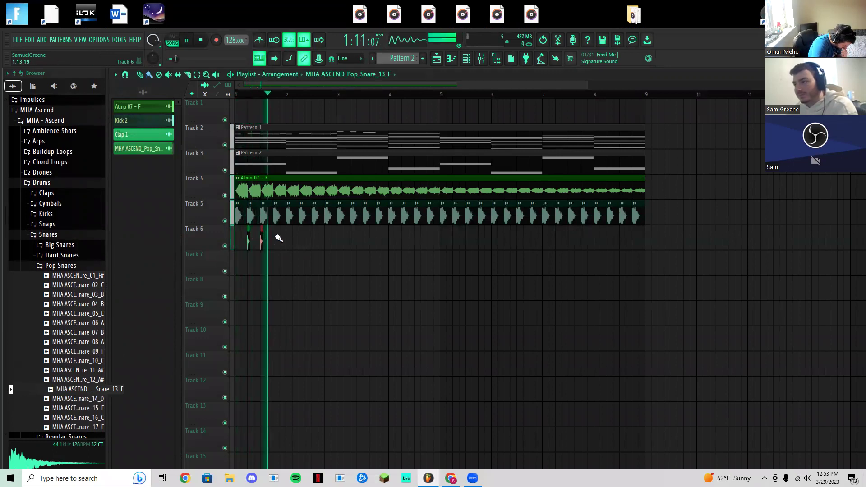
key("space")
Move the second snare to beat 4 of bar 1 and duplicate the snare pair through bar 4 on Track 6
scroll(270, 237, "up", 3)
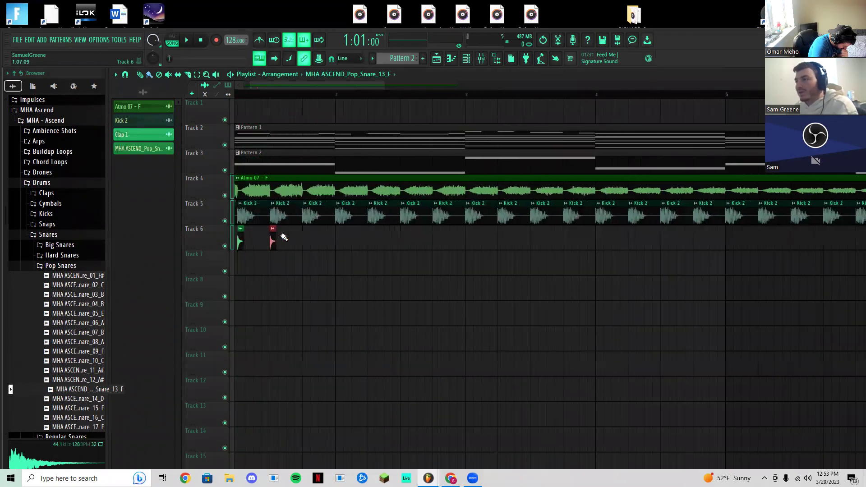
scroll(275, 235, "up", 2)
left_click_drag(277, 240, 381, 235)
scroll(282, 266, "down", 3)
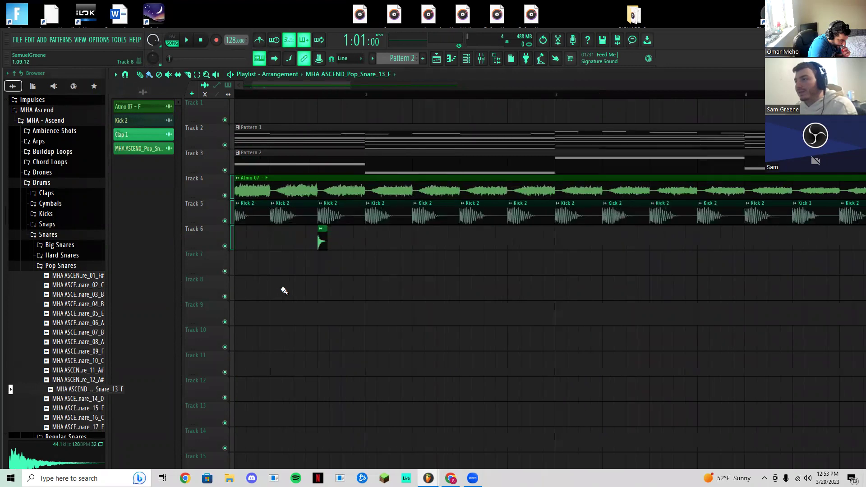
scroll(253, 245, "down", 3)
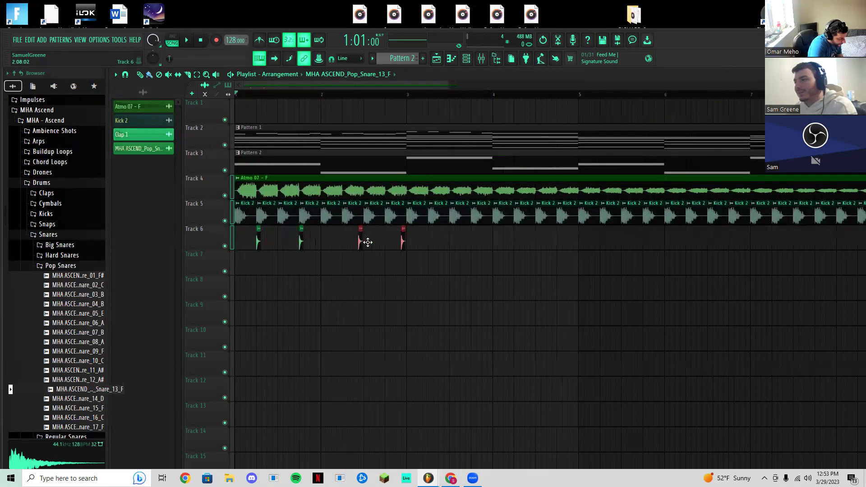
left_click_drag(410, 245, 429, 246)
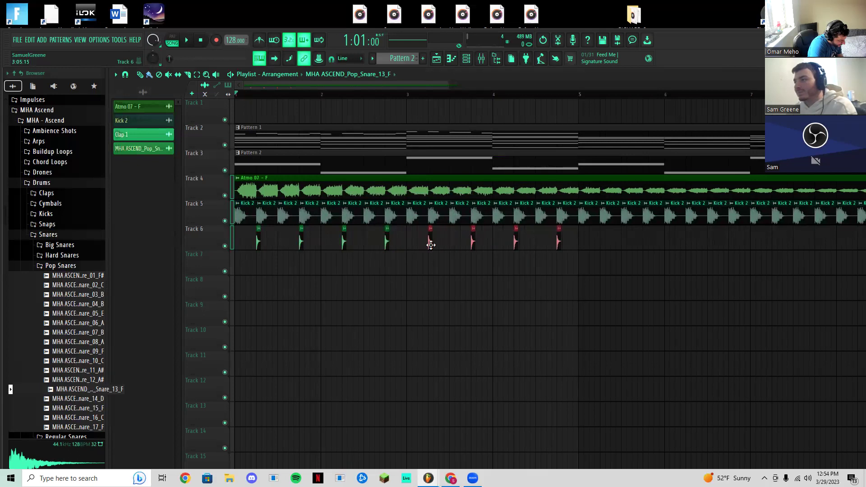
key("space")
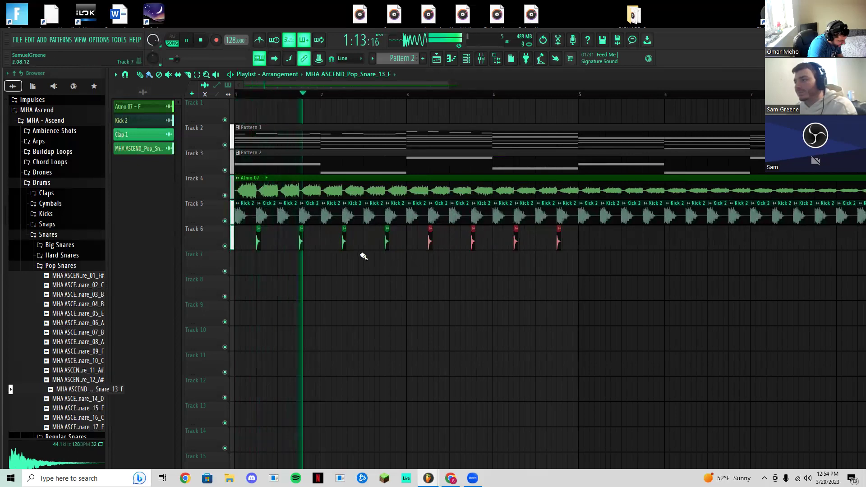
In the pop snare's sample settings, set the quick fade in to 10% and fade out to 19%, and enable Normalize
double_click(301, 240)
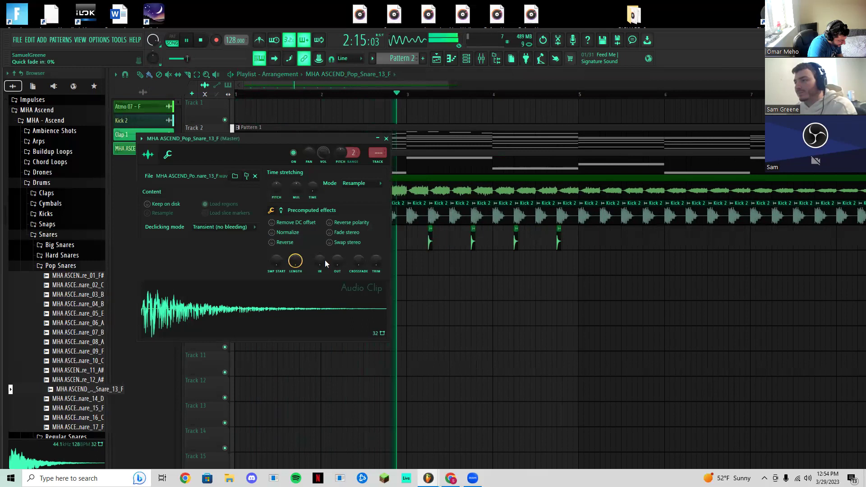
left_click_drag(319, 264, 335, 234)
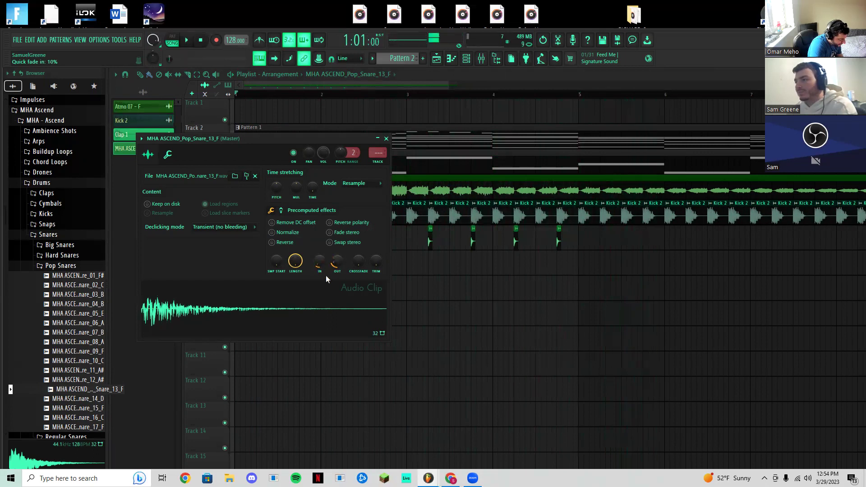
left_click(293, 233)
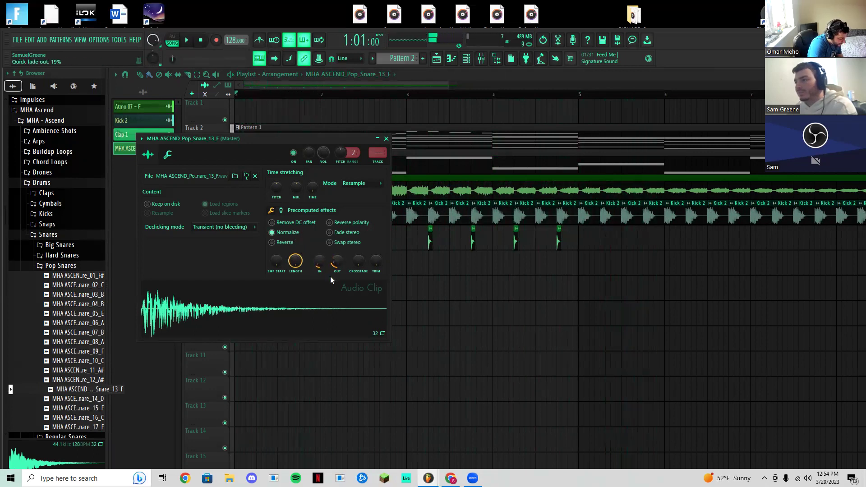
Try shortening the snare's sample end to 86% during playback, and close its sample settings
left_click_drag(295, 261, 295, 273)
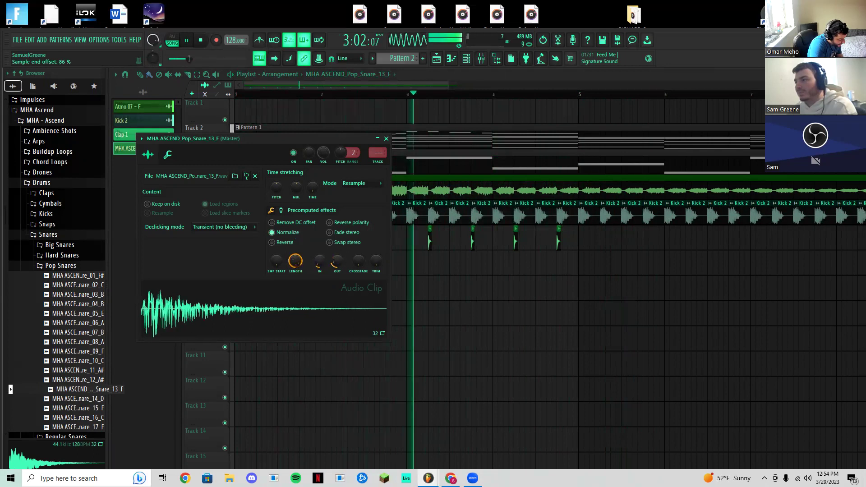
key("space")
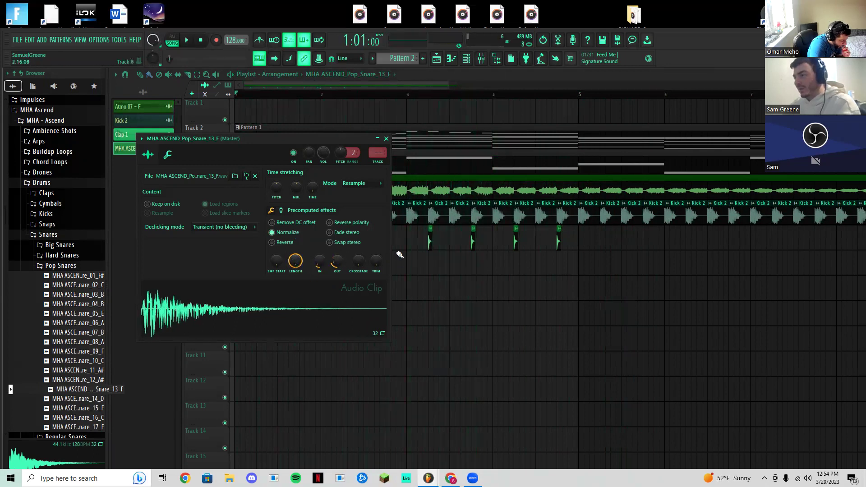
left_click(386, 139)
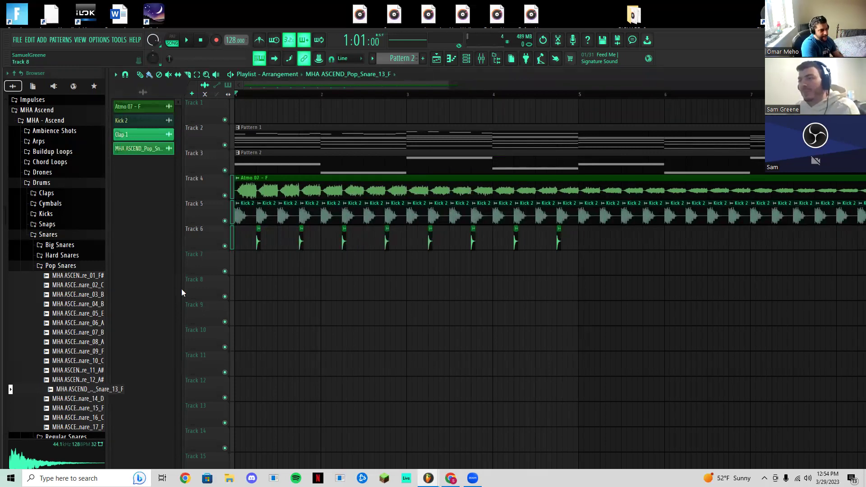
Collapse the Snares folder, expand Claps and audition the first samples in Natural Claps
left_click(71, 266)
left_click(58, 234)
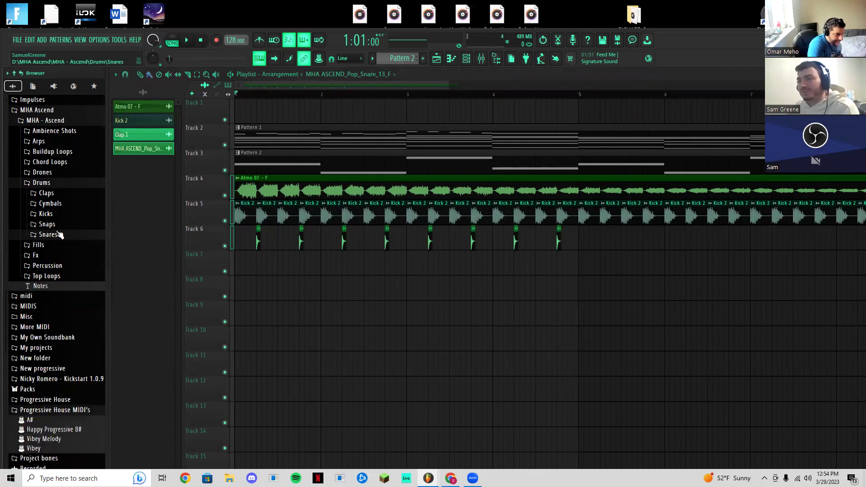
left_click(59, 194)
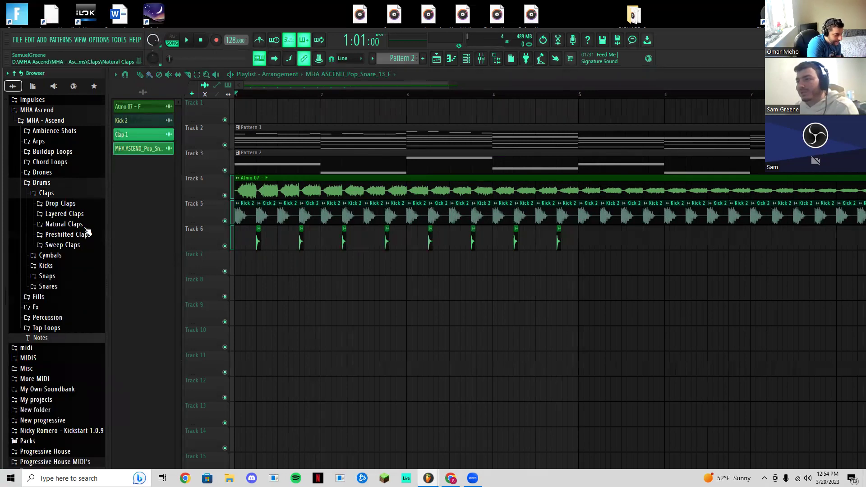
left_click(85, 227)
left_click(83, 235)
left_click(82, 245)
left_click(81, 254)
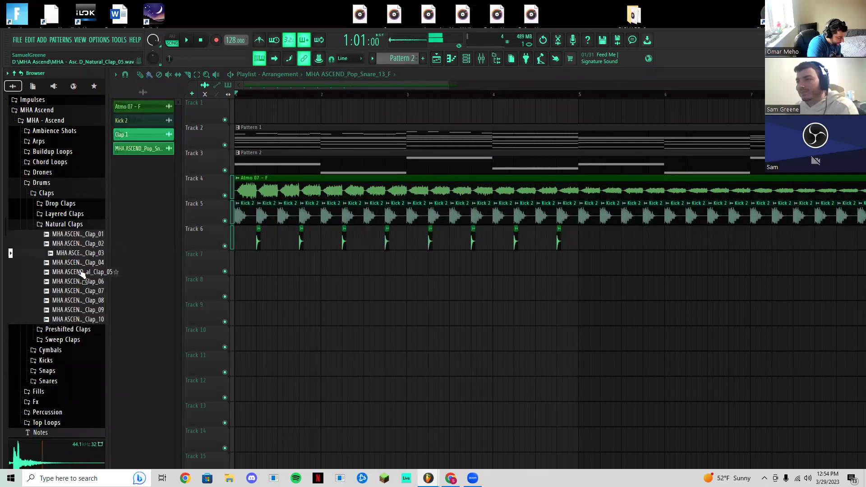
Switch from Natural Claps to the Layered Claps folder and audition its samples from Clap_01 to Clap_11
left_click(64, 224)
left_click(64, 213)
left_click(77, 234)
left_click(79, 244)
left_click(82, 262)
left_click(83, 253)
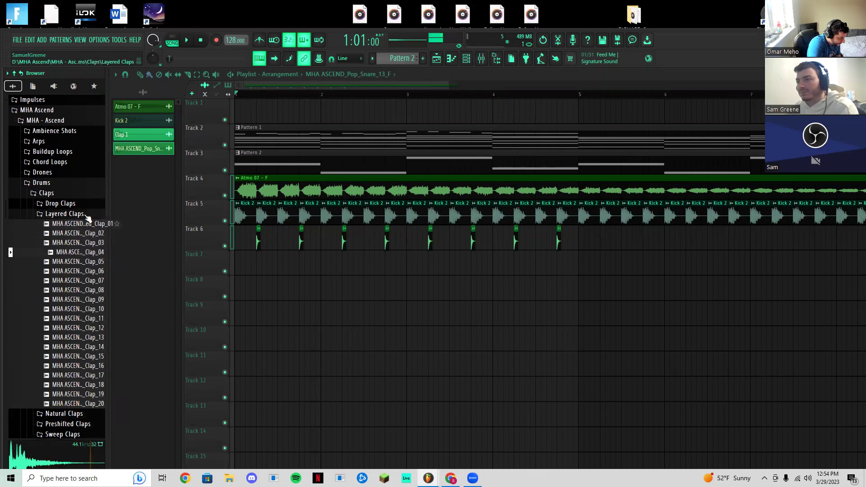
left_click(85, 215)
left_click(86, 214)
left_click(85, 223)
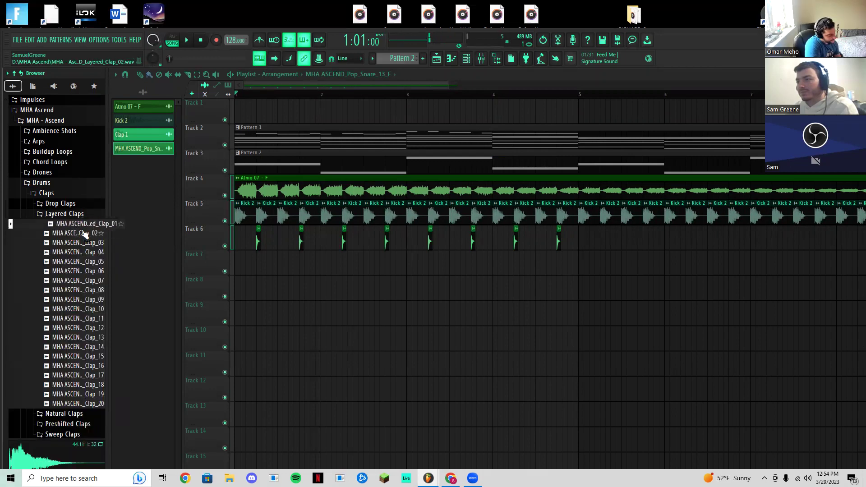
left_click(84, 234)
left_click(83, 244)
left_click(84, 253)
left_click(83, 262)
left_click(83, 271)
left_click(85, 290)
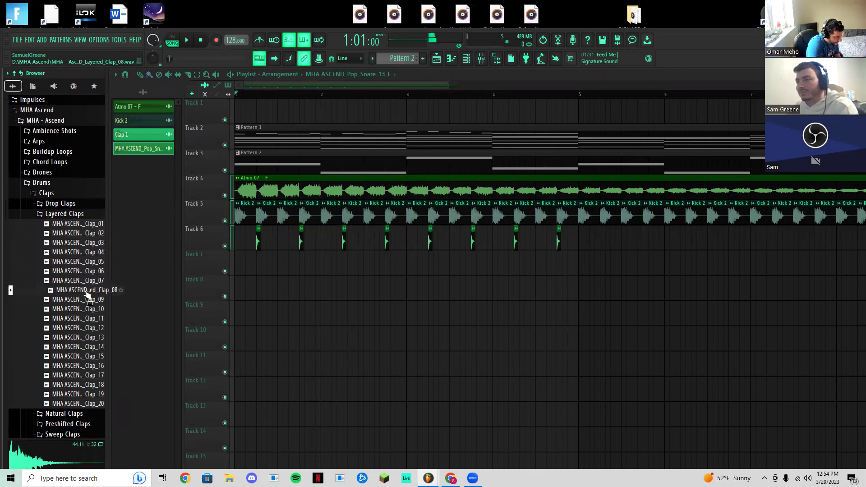
key("Down")
key("Down")
key("Down")
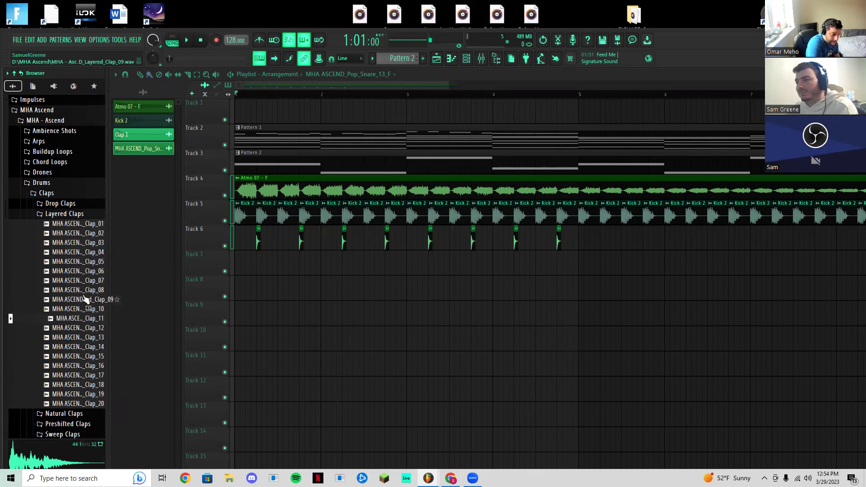
left_click(87, 291)
left_click(86, 300)
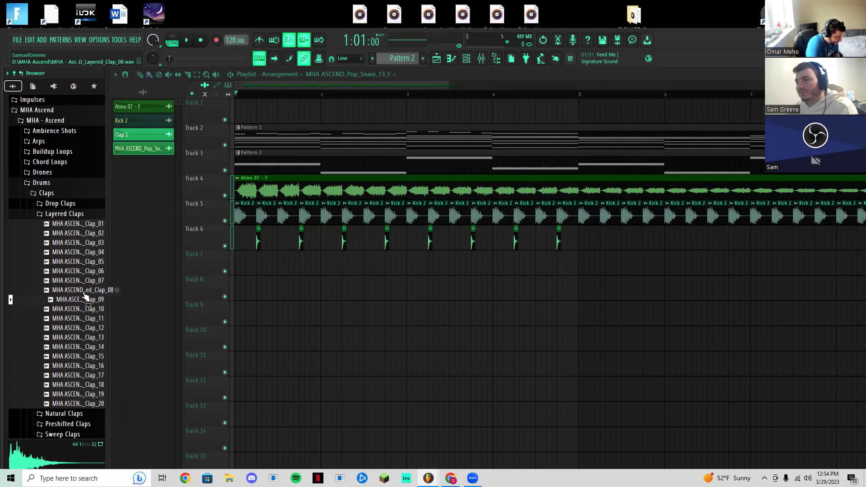
Place MHA ASCEND_Layered_Clap_01 on beats 2 and 3 of bar 1 on Track 7 and play the arrangement
left_click(86, 233)
left_click(84, 224)
left_click_drag(278, 262, 237, 266)
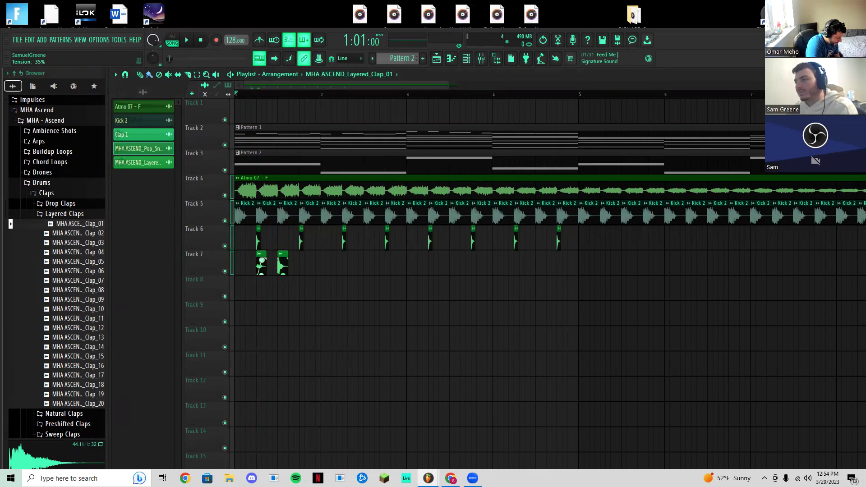
key("space")
key("space")
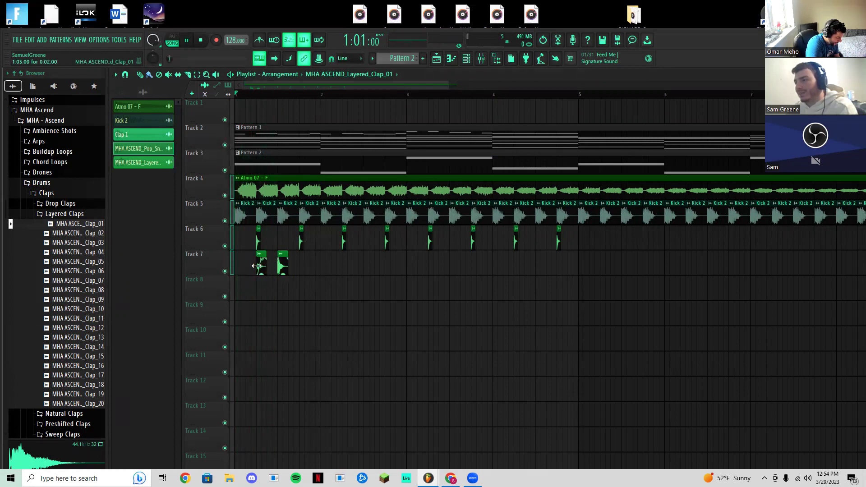
key("space")
Move the second layered clap to beat 4 of bar 1, duplicate the pair into bar 2 on Track 7, and play it back
scroll(257, 266, "up", 6)
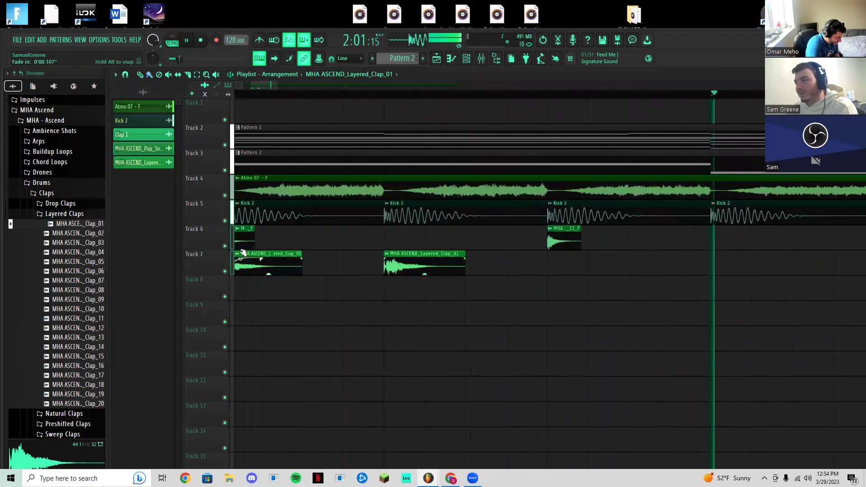
scroll(404, 283, "down", 5)
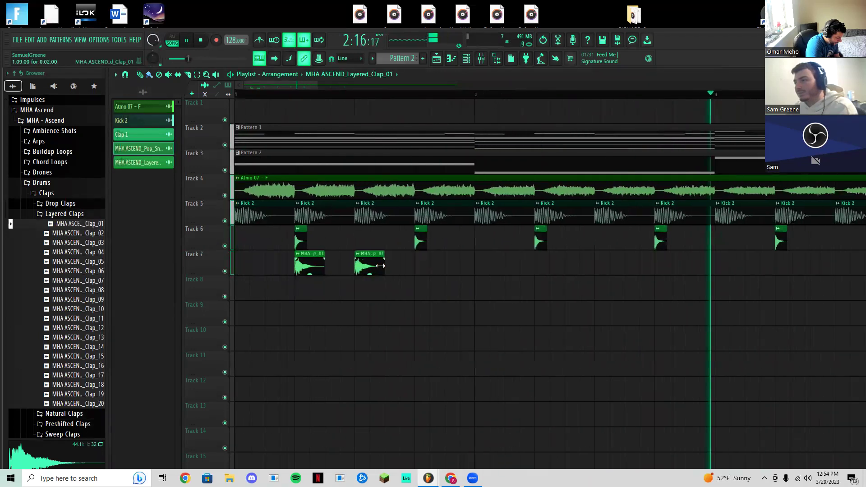
mouse_move(499, 284)
left_mouse_down()
mouse_move(298, 264)
mouse_move(631, 265)
mouse_move(547, 272)
left_mouse_up()
scroll(506, 315, "down", 3)
scroll(506, 317, "down", 4)
left_click_drag(383, 270, 213, 253)
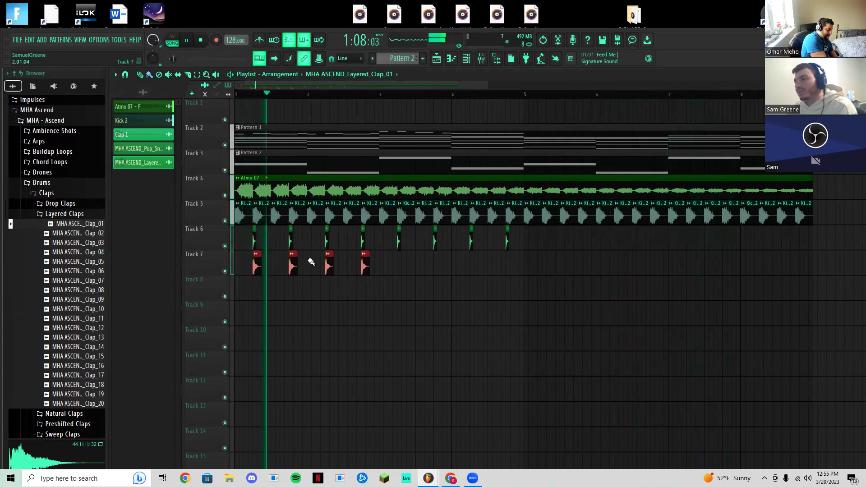
key("space")
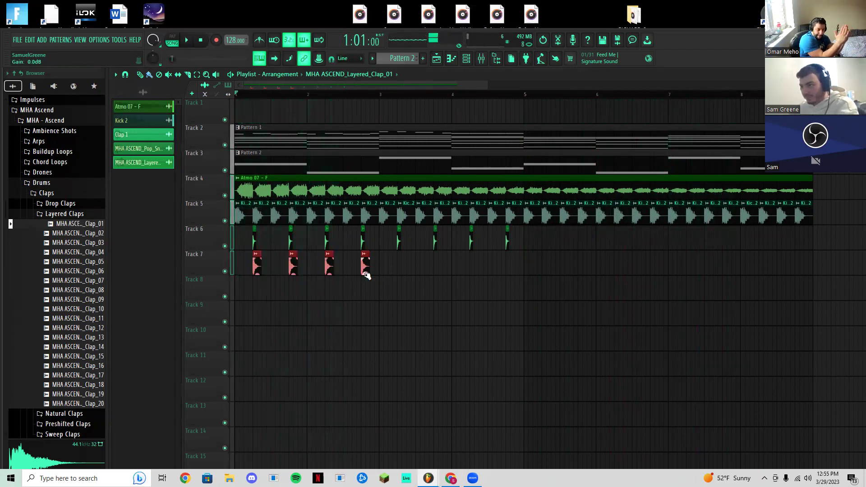
Collapse Layered Claps, check the other clap subfolders and collapse Claps while playing the arrangement
left_click(81, 214)
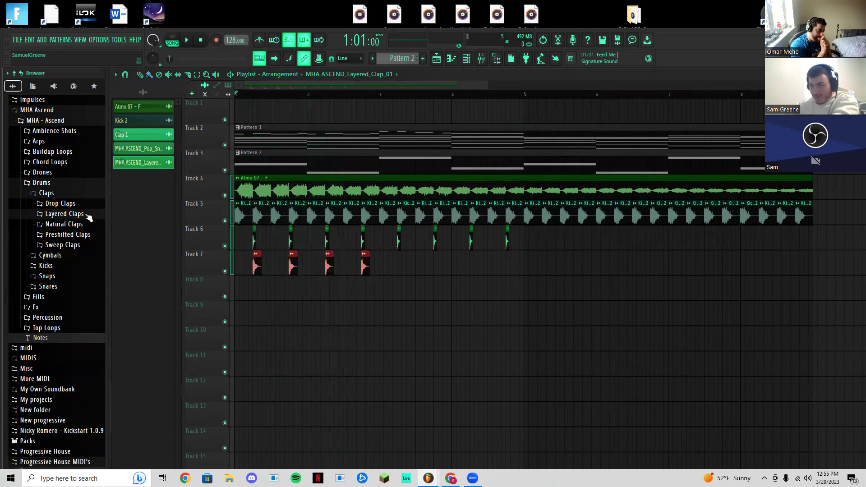
left_click(71, 204)
left_click(72, 223)
key("space")
left_click(50, 194)
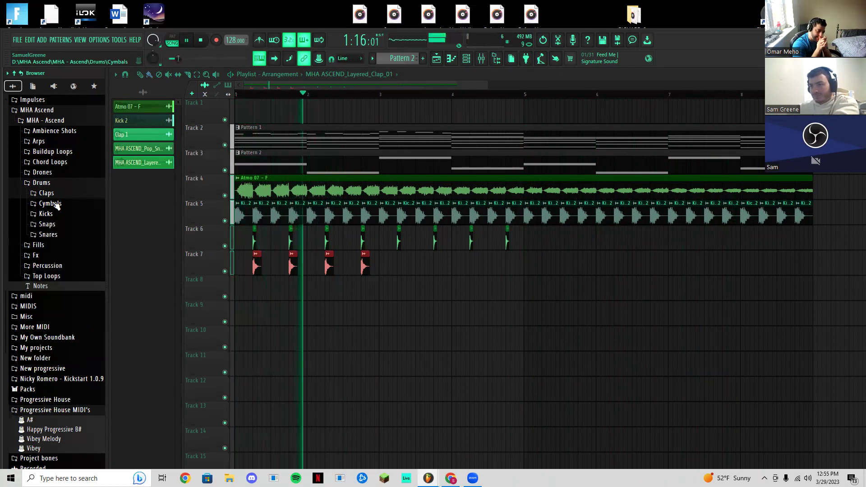
Audition Closed Hi Hats samples 01 to 05 in the Cymbals folder and place MHA ASCEND_Closed_Hat_05 on beat 2 of bar 1 on Track 8
left_click(54, 204)
left_click(64, 214)
left_click(70, 224)
left_click(73, 233)
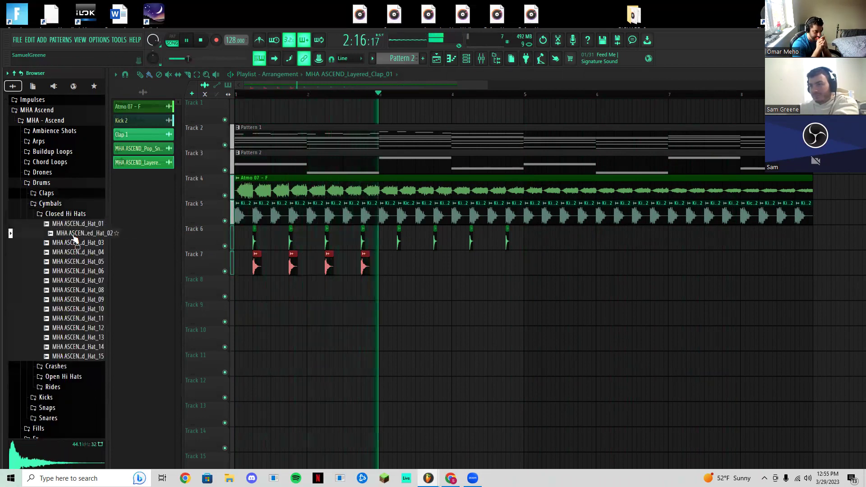
left_click(75, 243)
key("space")
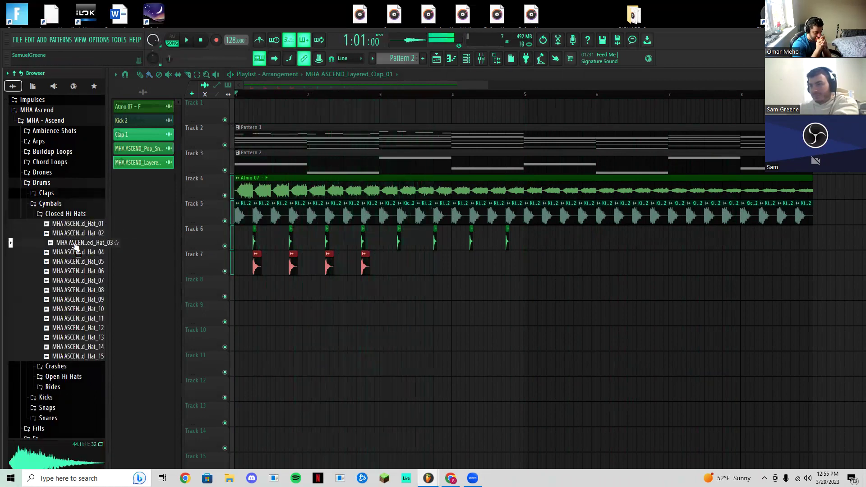
left_click(74, 252)
left_click(79, 263)
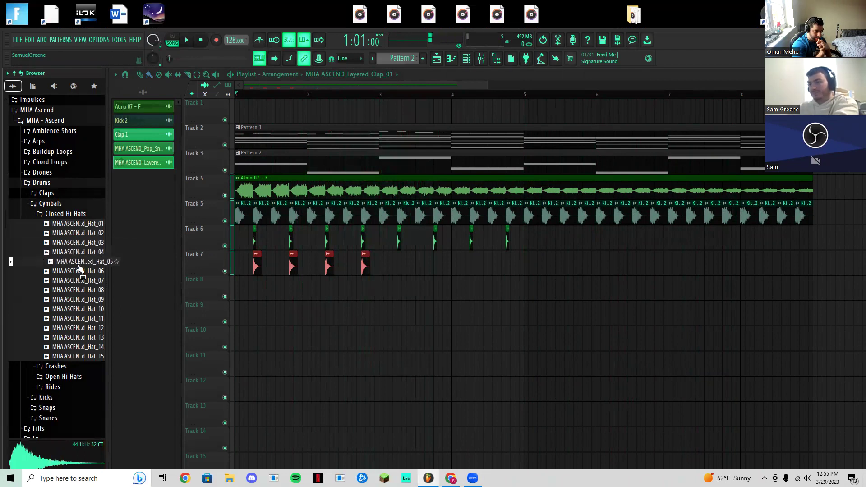
left_click_drag(75, 265, 255, 291)
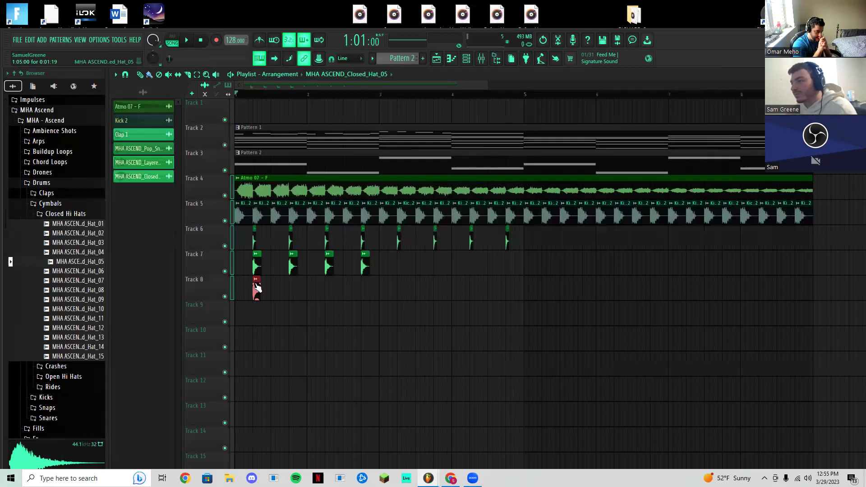
key("space")
Solo Tracks 4 to 8 so the patterns on Tracks 2 and 3 are muted, and play the arrangement
left_click(225, 272)
key("space")
key("space")
key("space")
right_click(226, 272)
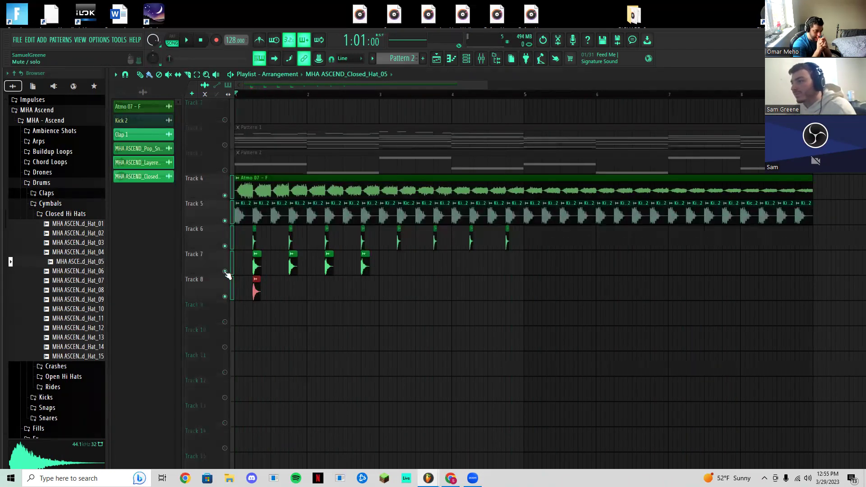
key("space")
key("space")
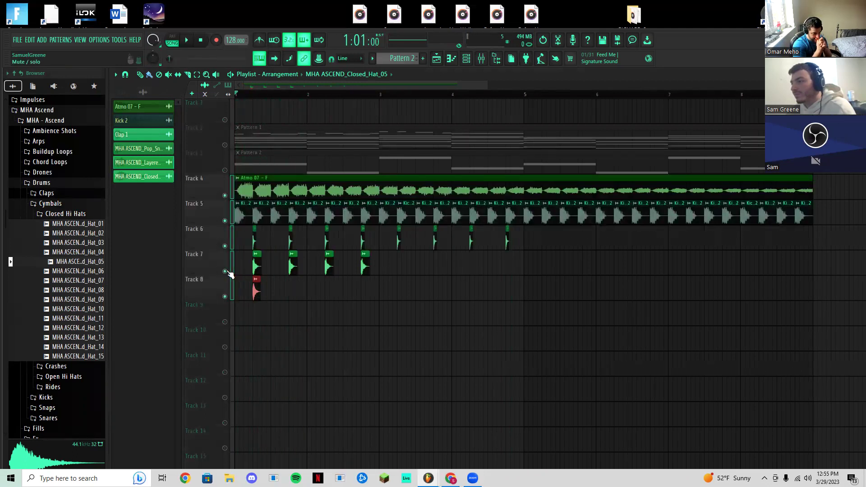
Mute Track 7 for playback and copy the closed hat to beat 4 of bar 1 and beats 2 and 4 of bar 2 on Track 8
left_click(225, 272)
key("space")
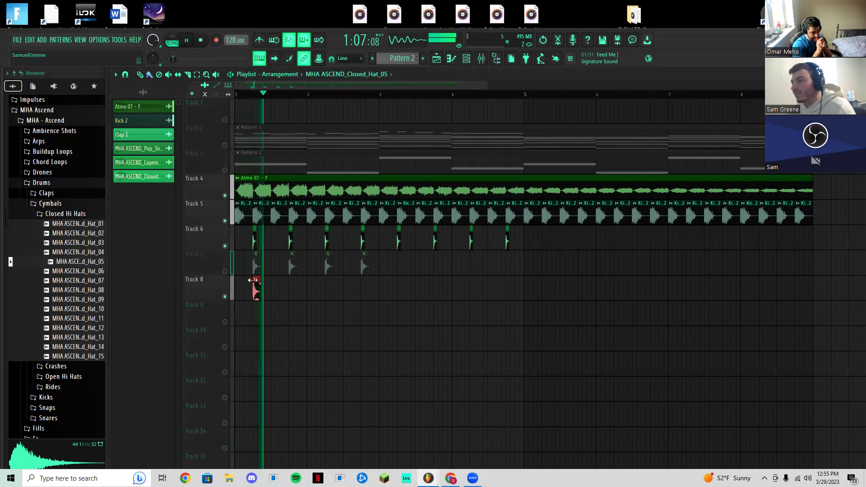
key("space")
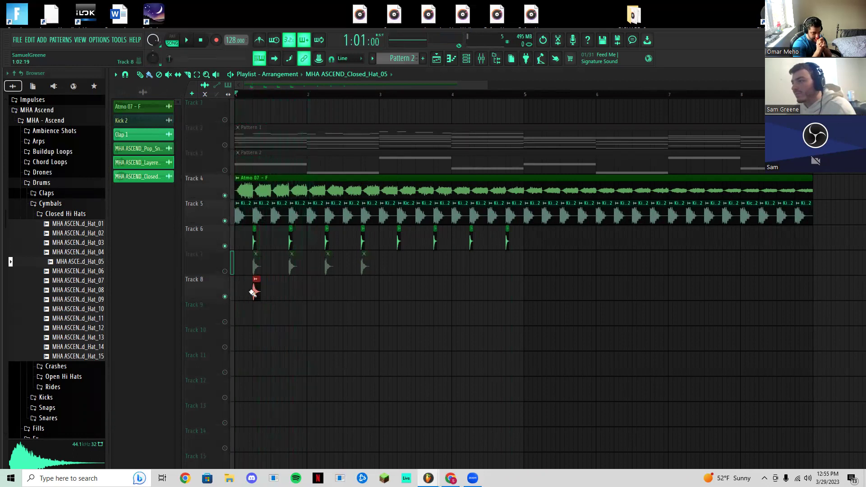
left_click_drag(326, 276, 366, 296)
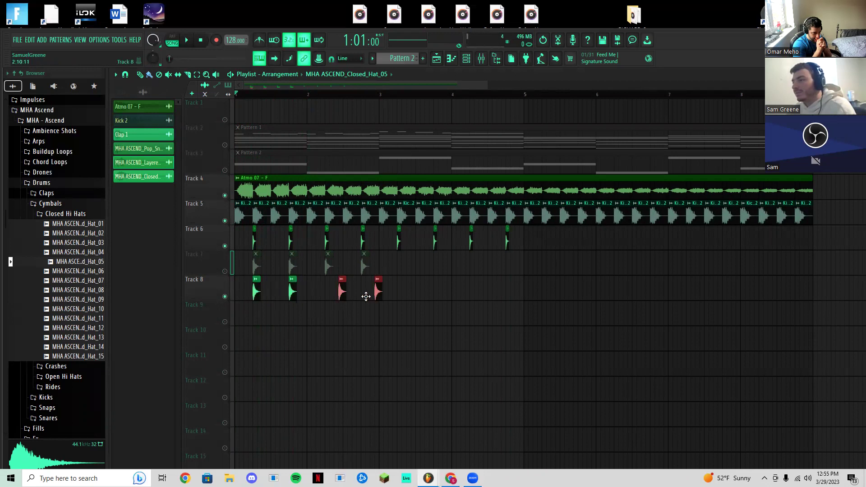
key("space")
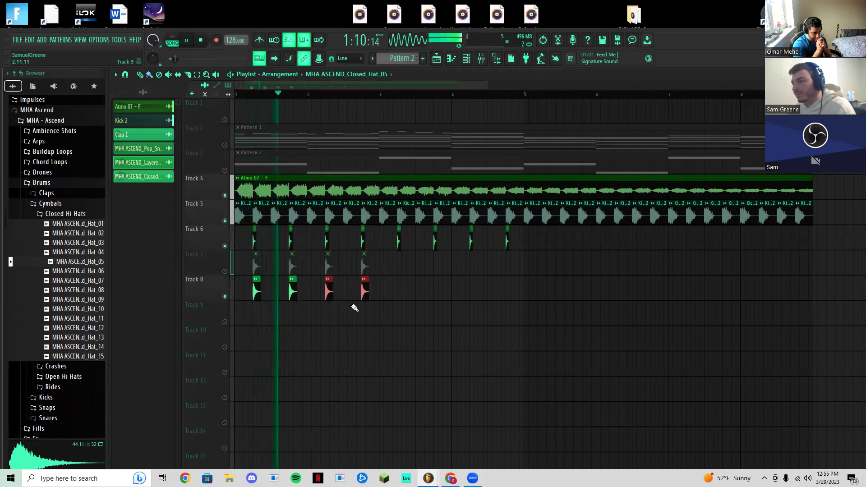
Unmute Track 7 and duplicate the claps and closed hats on Tracks 7 and 8 into bars 3 and 4
left_click(225, 272)
left_click_drag(435, 324, 254, 266, "ctrl")
key("ctrl+b")
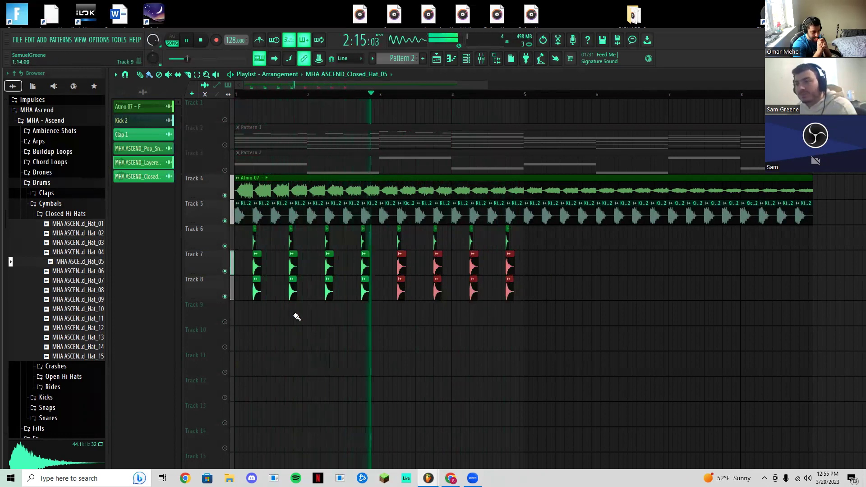
key("space")
Collapse and reopen the Cymbals folder, play the arrangement and check the closed hat clip's channel settings
left_click(68, 203)
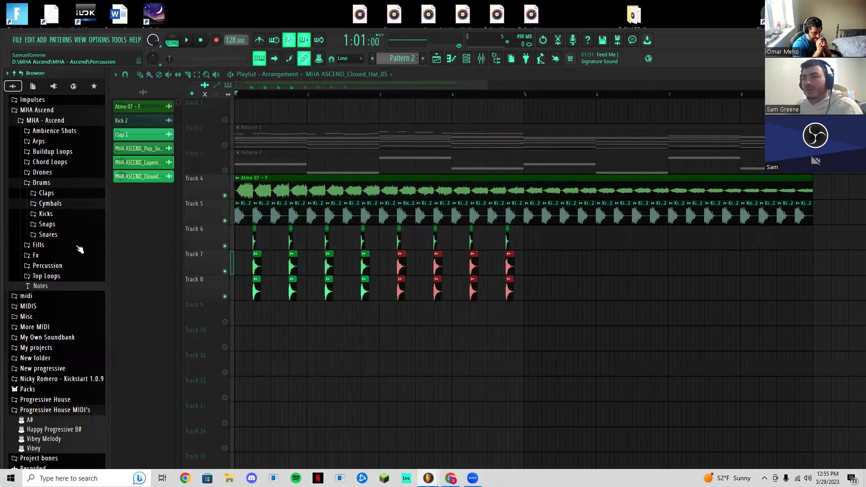
left_click(49, 203)
key("space")
key("space")
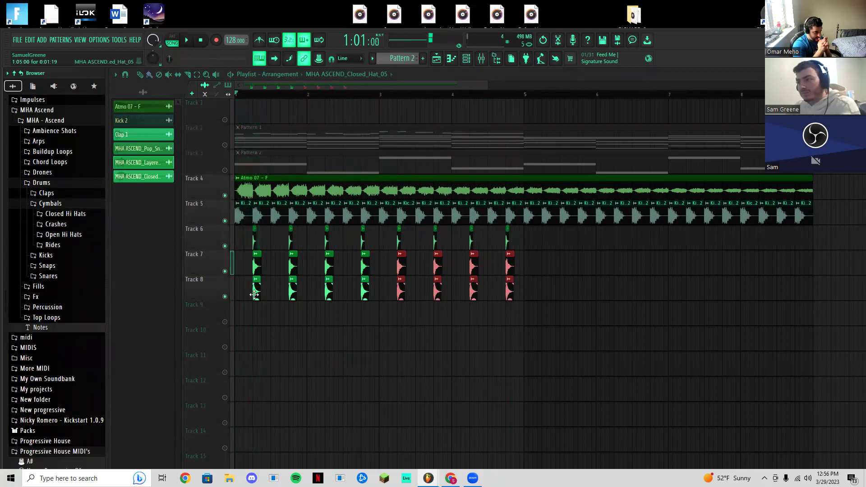
double_click(255, 291)
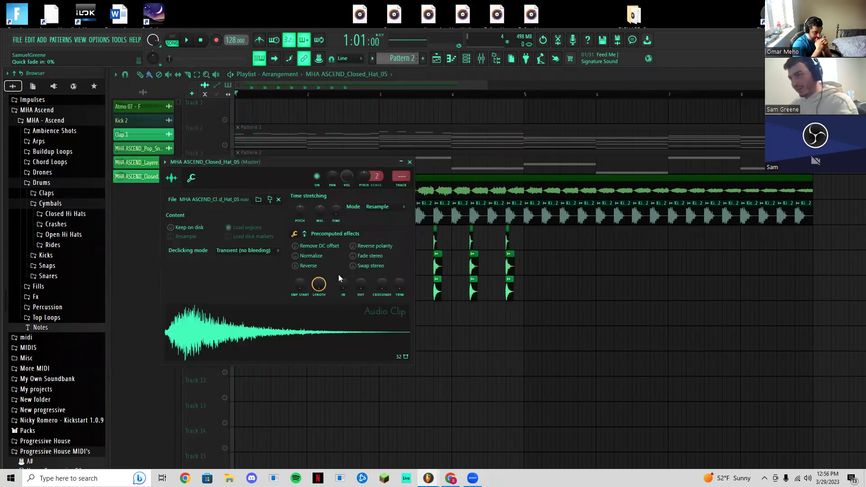
left_click(409, 163)
Audition samples in the Open Hi Hats and Rides folders and collapse both folders
left_click(63, 234)
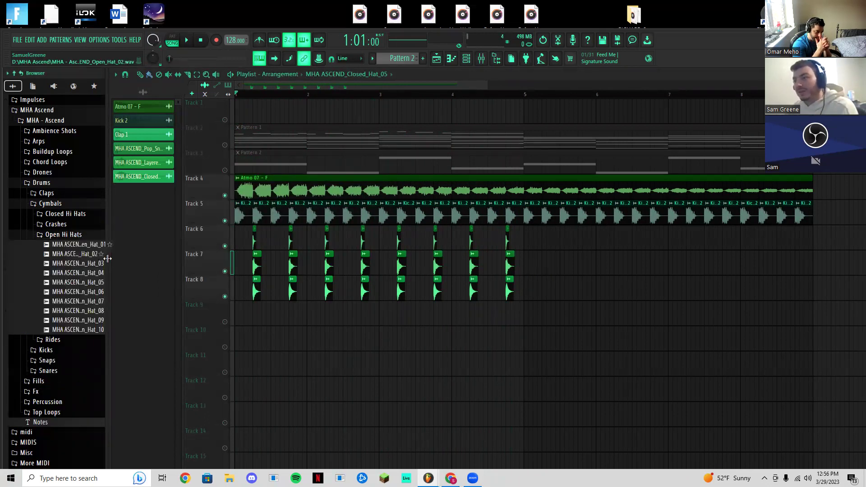
left_click(77, 254)
left_click(80, 235)
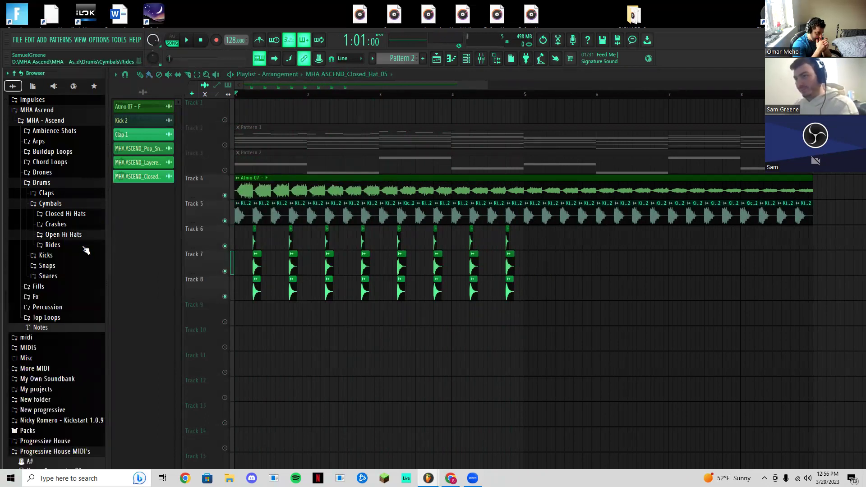
left_click(86, 248)
left_click(83, 255)
left_click(84, 265)
left_click(84, 274)
left_click(76, 248)
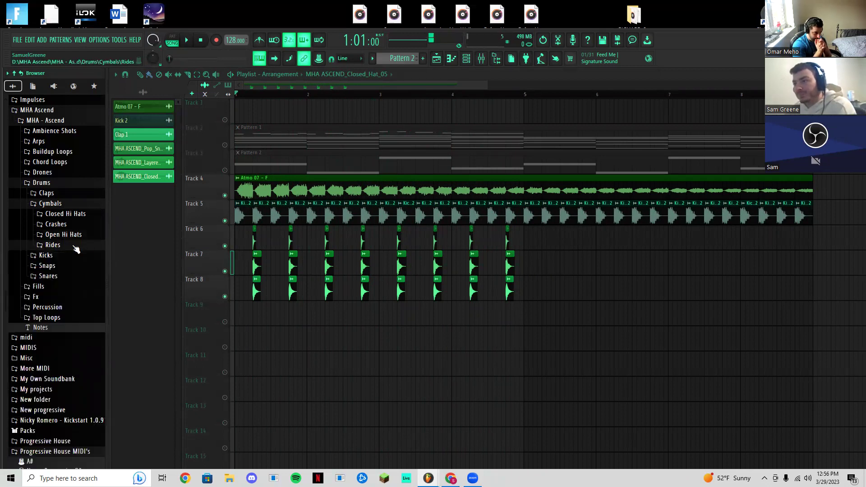
Reopen Closed Hi Hats and audition samples from Hat_05 to Hat_13, going back to Hat_10
left_click(82, 214)
left_click(80, 261)
left_click_drag(79, 262, 81, 267)
left_click(83, 271)
left_click(85, 281)
left_click(85, 290)
left_click(87, 300)
left_click(86, 310)
left_click(86, 319)
left_click(86, 330)
left_click(85, 339)
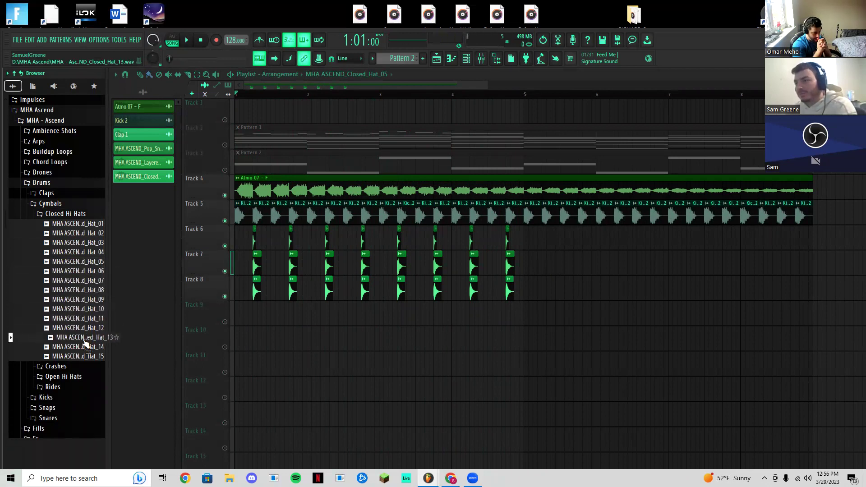
left_click(80, 328)
left_click(76, 318)
left_click(76, 311)
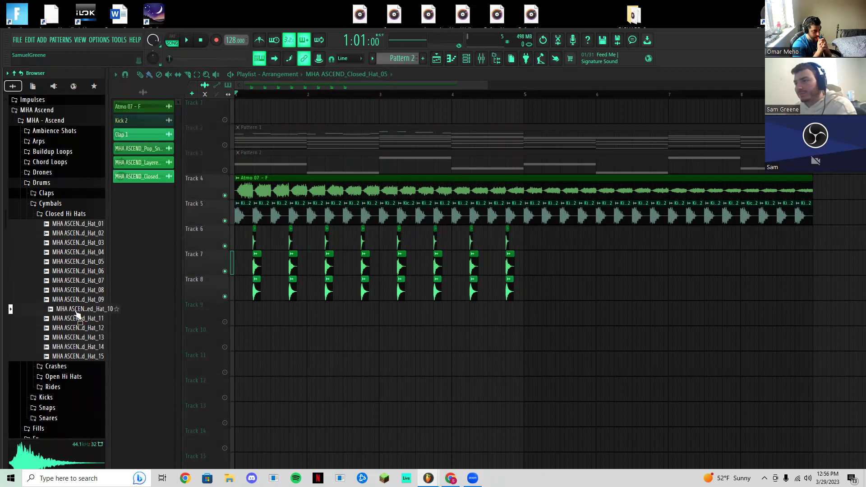
Replace the closed hat sample on Track 8 with MHA ASCEND_Closed_Hat_10 and check its channel settings while playing the arrangement
mouse_move(248, 306)
left_mouse_down()
mouse_move(253, 298)
mouse_move(244, 318)
left_mouse_up()
key("space")
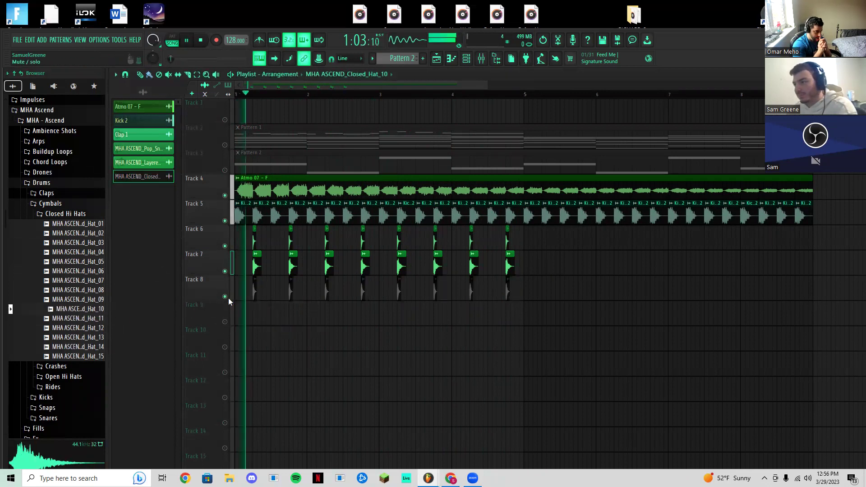
double_click(256, 292)
key("space")
left_click(410, 160)
scroll(253, 302, "up", 6)
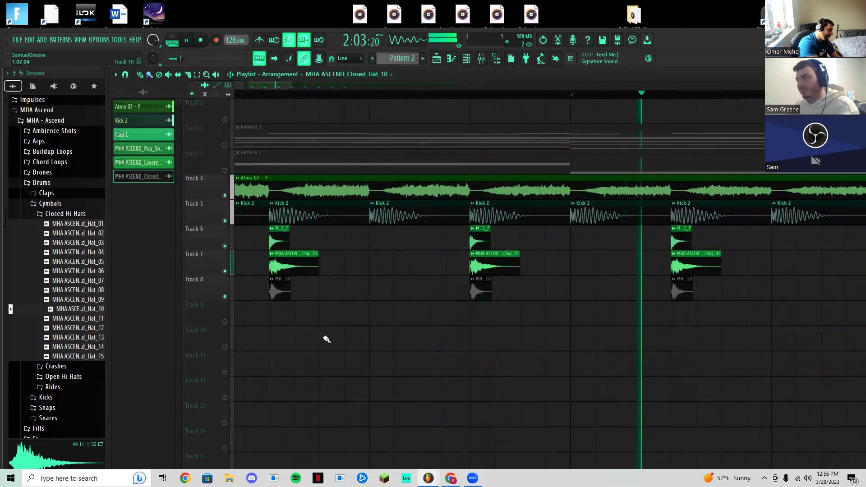
key("space")
scroll(323, 336, "down", 6)
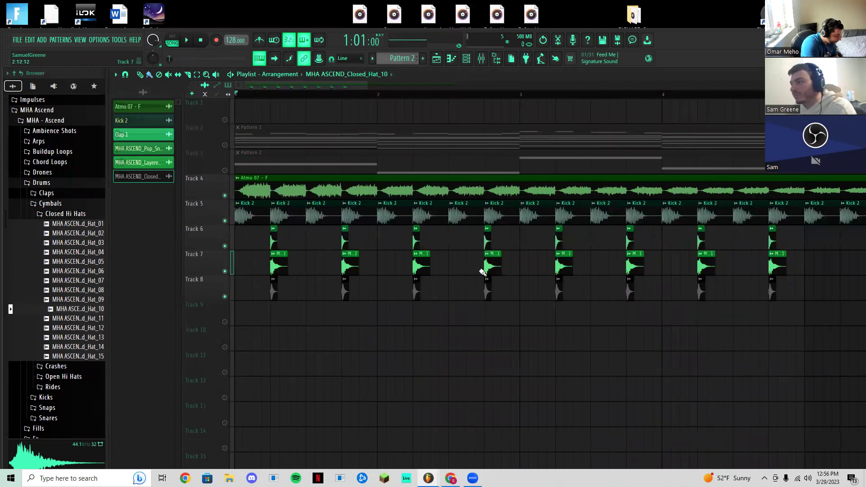
Insert an empty track at Track 6 between the kicks and the snares, and play the arrangement
right_click(206, 245)
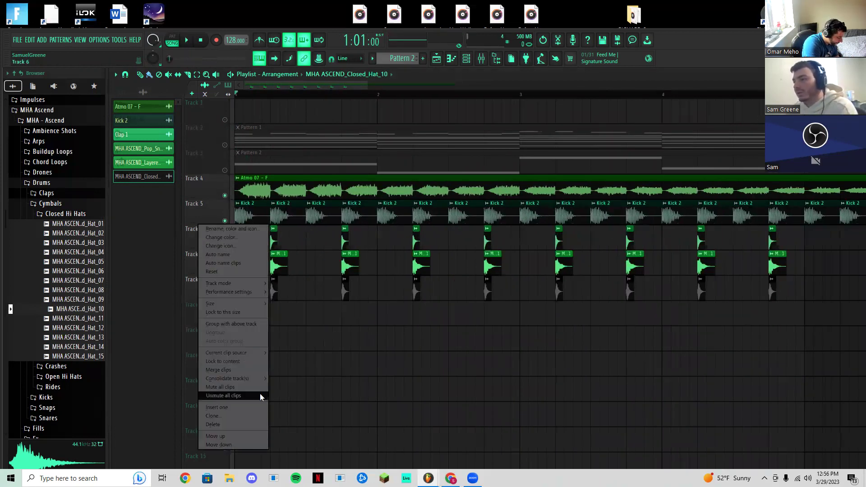
left_click(233, 408)
key("space")
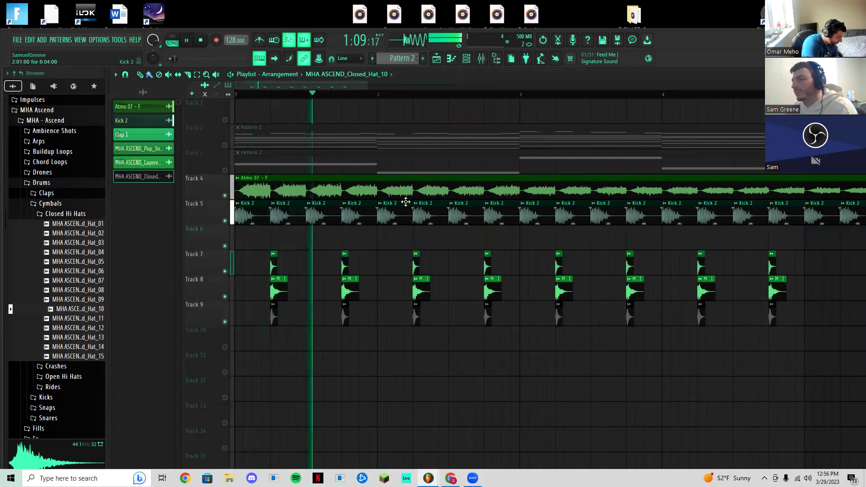
key("space")
key("space")
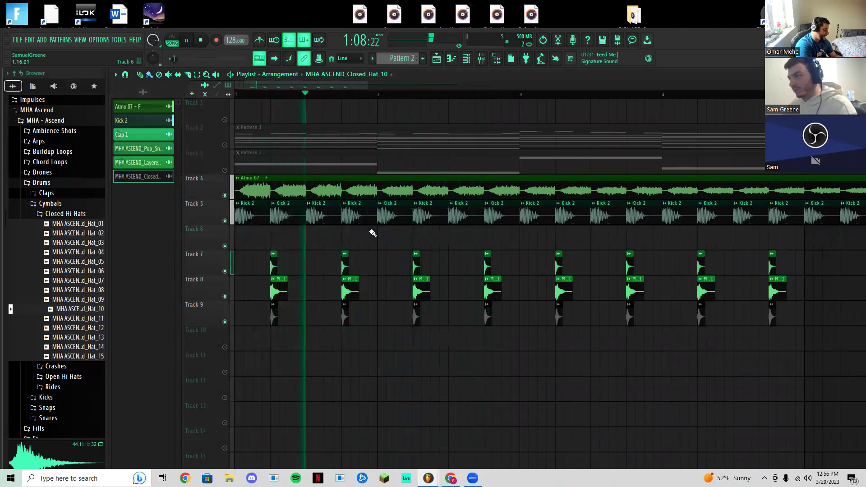
key("space")
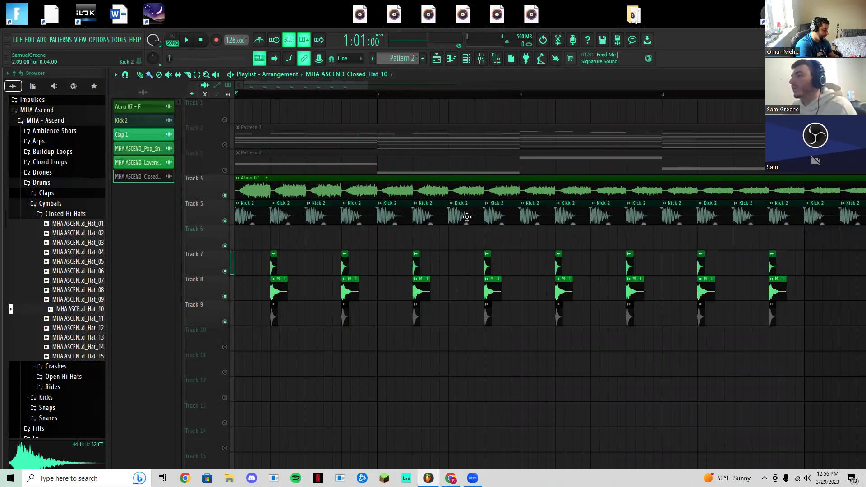
Copy a Kick 2 clip to 2:08:00 on Track 6, slightly adjust the fade-in in its channel settings and play it back
left_click_drag(460, 235, 460, 243)
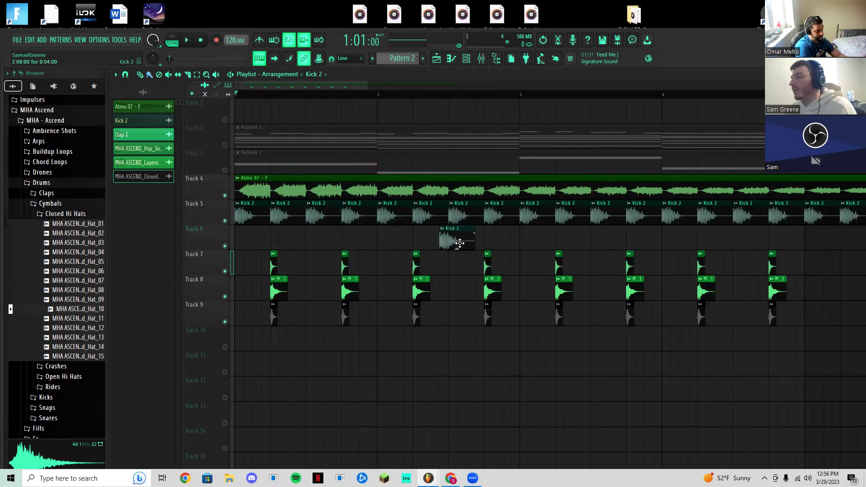
scroll(427, 259, "up", 6)
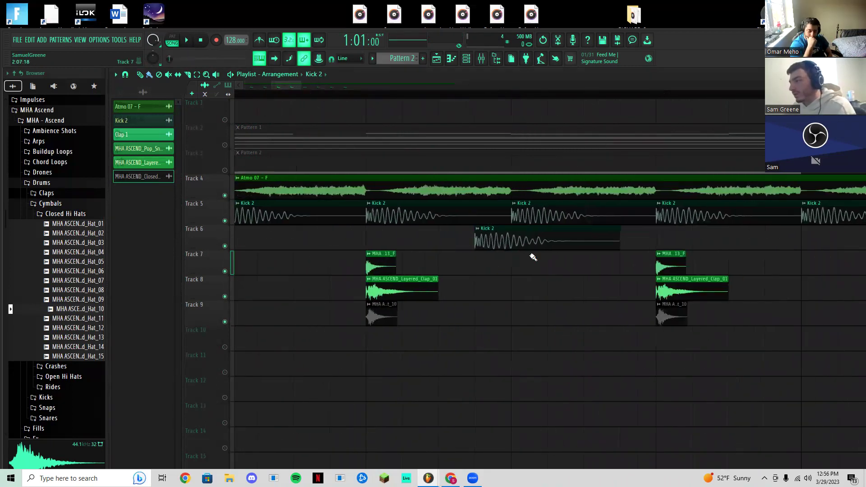
double_click(484, 246)
left_click_drag(299, 235, 299, 229)
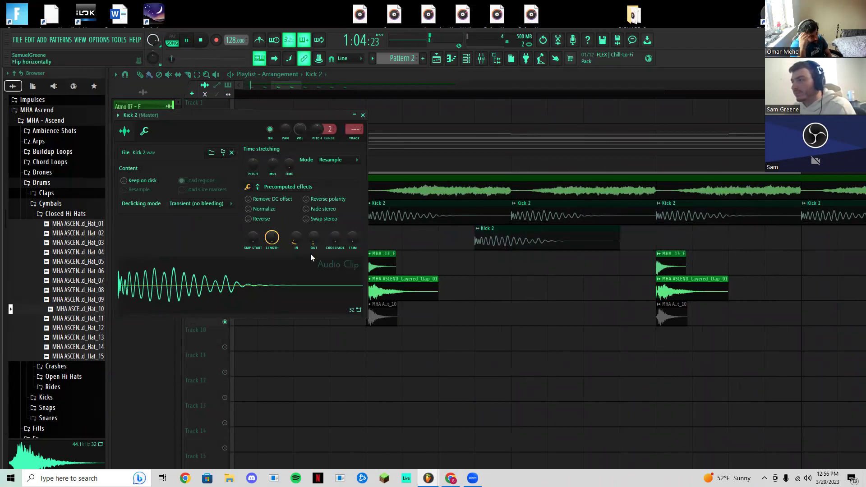
left_click(363, 115)
scroll(379, 302, "down", 6)
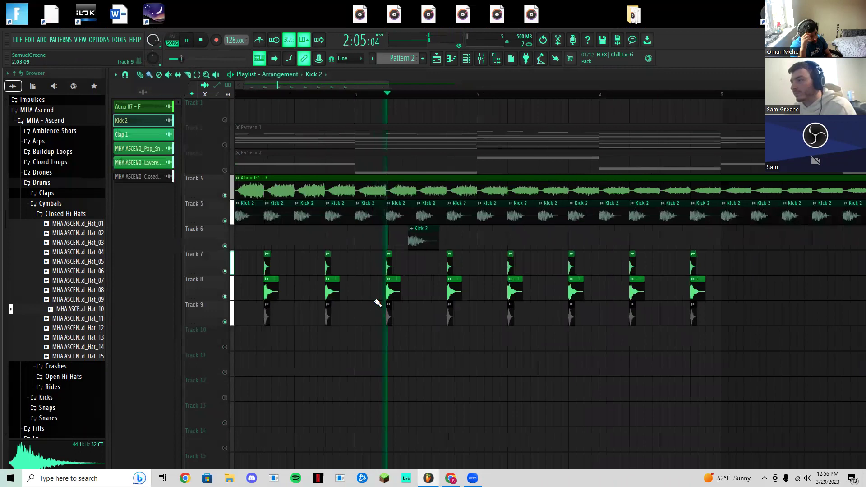
key("space")
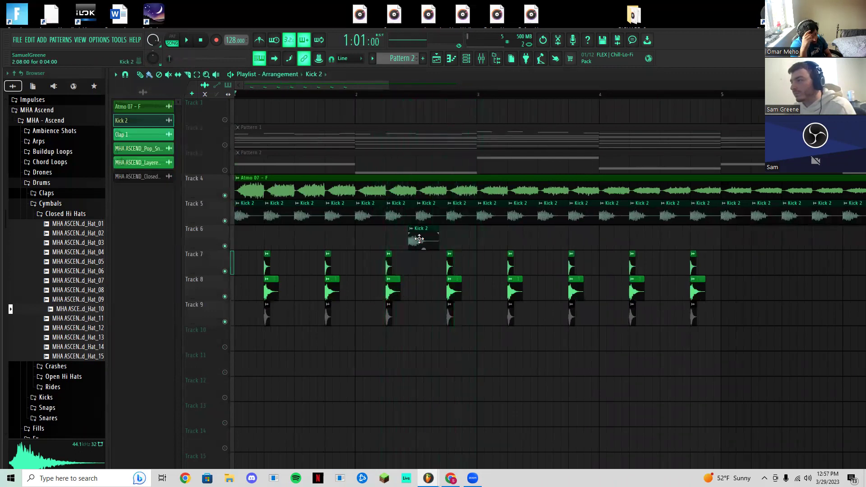
Check the Kick 2 channel settings during playback, copy the Track 6 kick to the last sixteenth step of bar 3, and play the arrangement
double_click(420, 239)
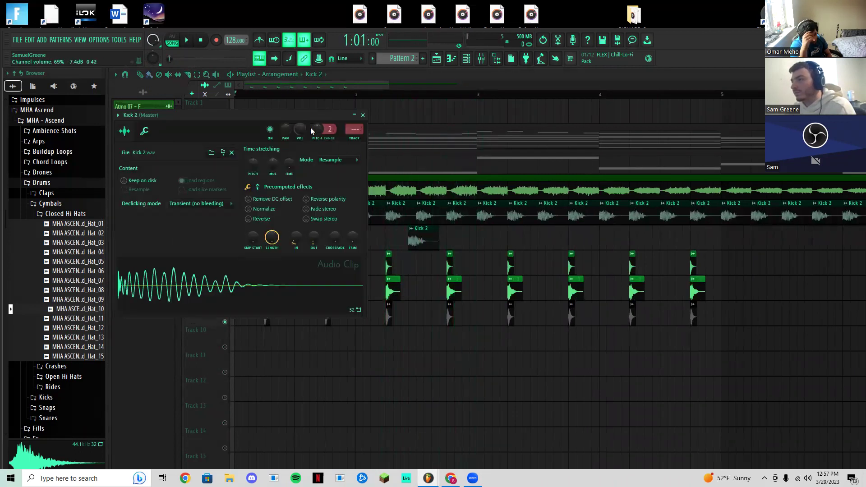
key("space")
left_click(363, 115)
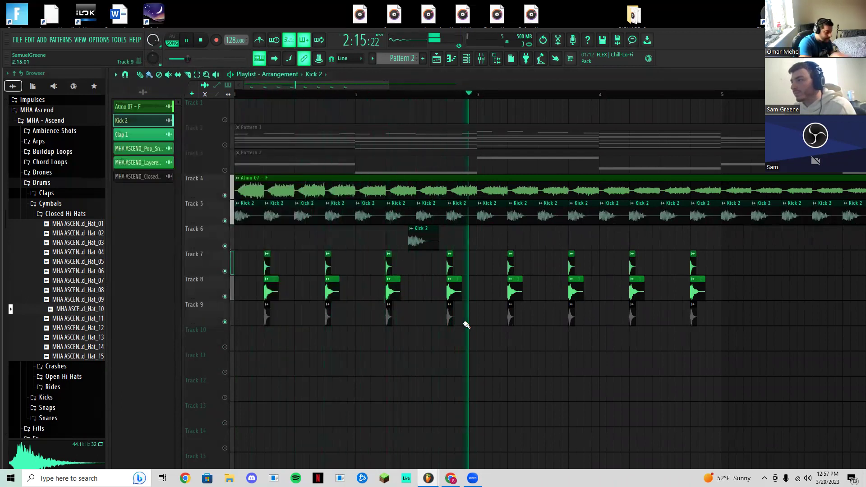
key("space")
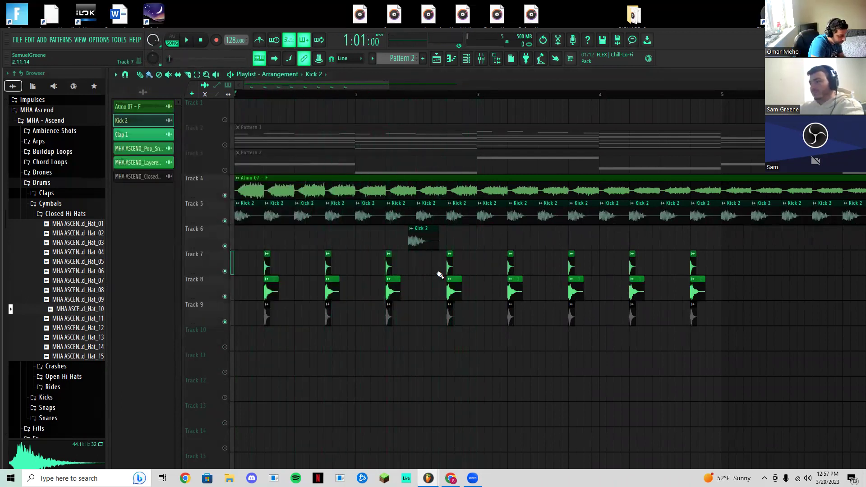
left_click_drag(427, 234, 605, 267)
key("space")
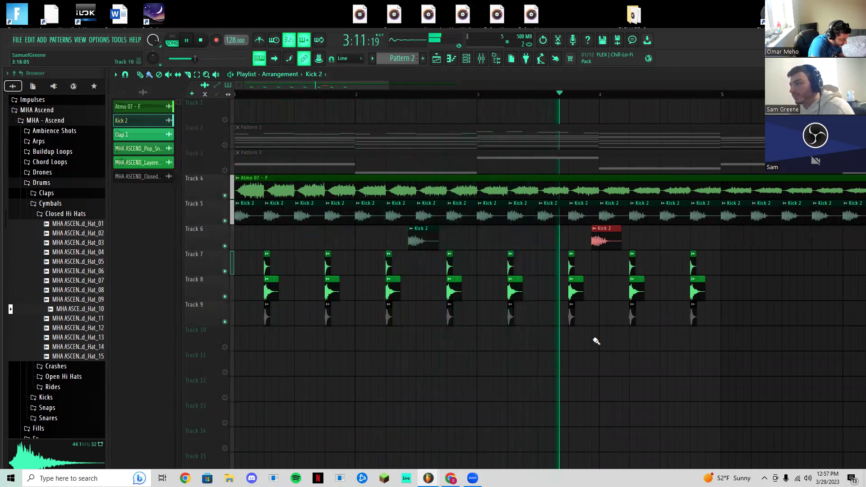
Move the two Kick 2 clips on Track 6 two beats earlier, to 1:16:00 and 3:08:00, playing the arrangement after each shift
key("space")
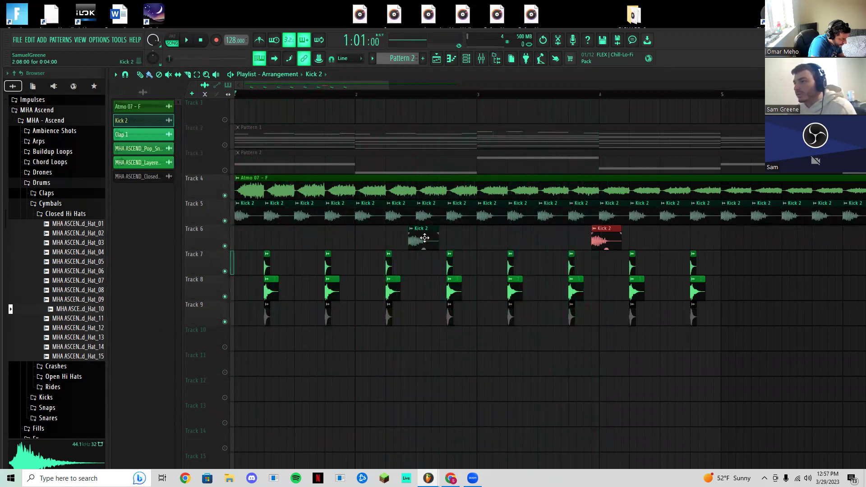
left_click_drag(425, 237, 386, 238)
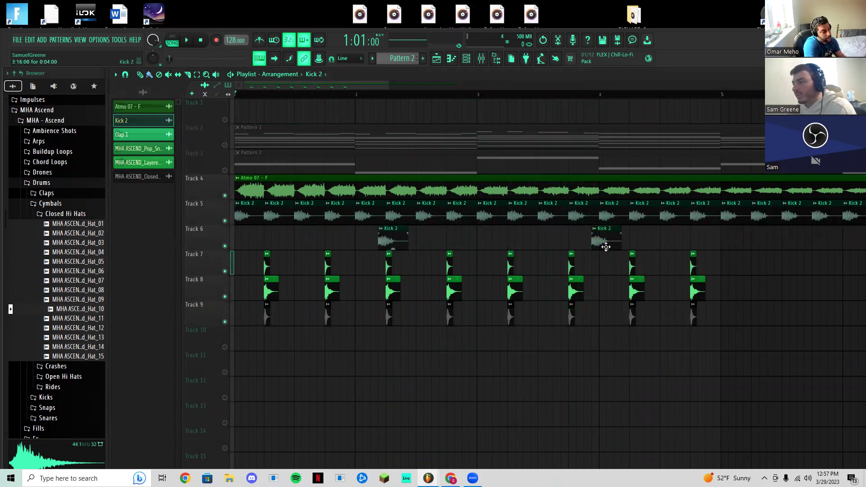
key("space")
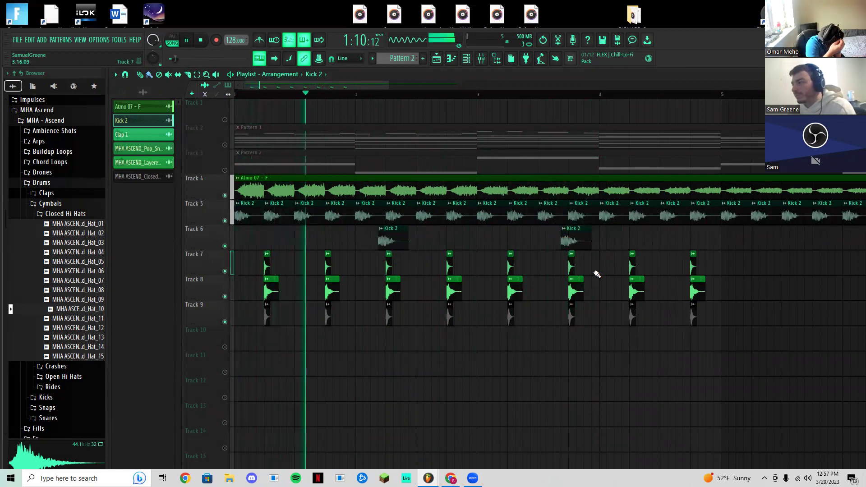
key("space")
left_click_drag(378, 246, 367, 239)
left_click_drag(575, 239, 538, 251)
key("space")
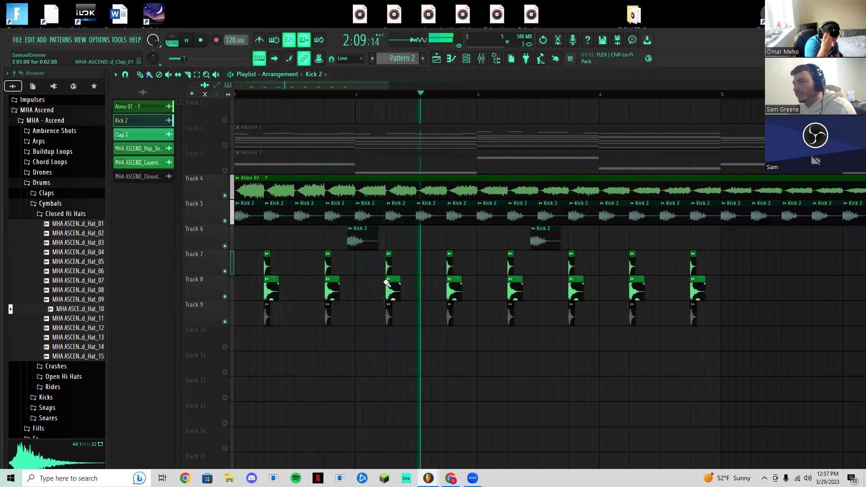
Check the Kick 2 channel settings and replay the opening of the arrangement with the moved kicks
key("space")
double_click(364, 241)
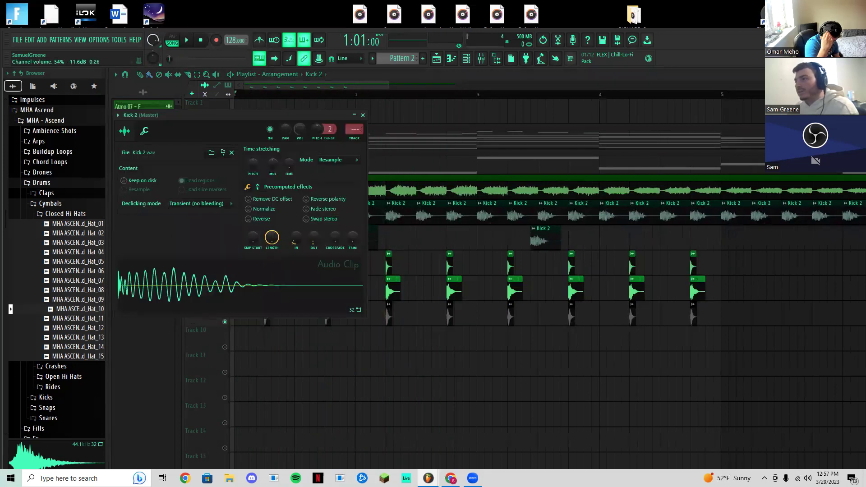
key("space")
left_click(362, 116)
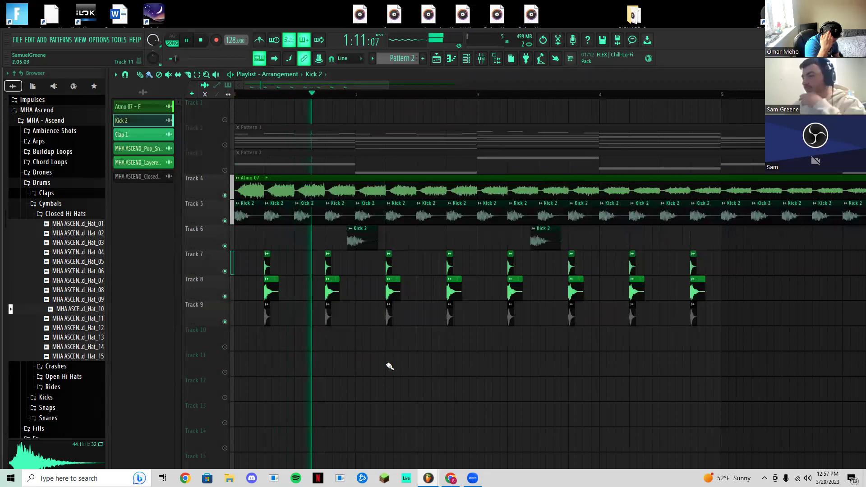
key("space")
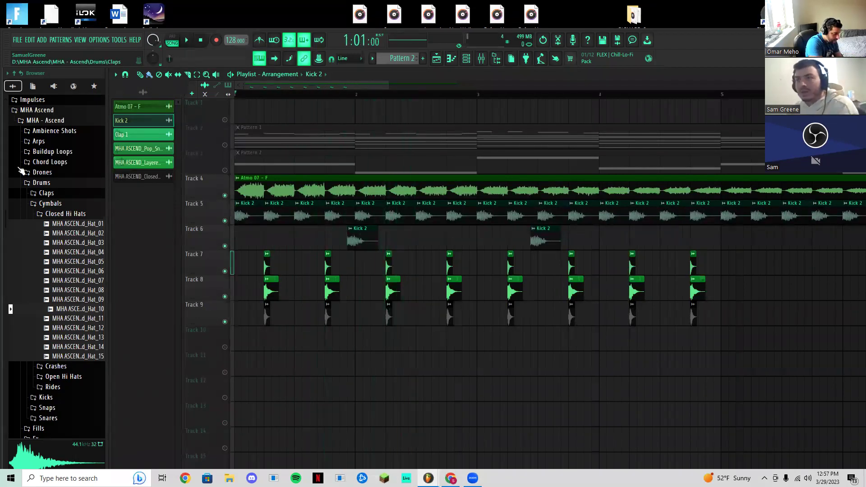
Collapse the Cymbals and Drums sample folders and open Tempo Drones under Drones in MHA - Ascend
left_click(49, 203)
left_click(48, 210)
left_click(48, 181)
scroll(67, 196, "up", 7)
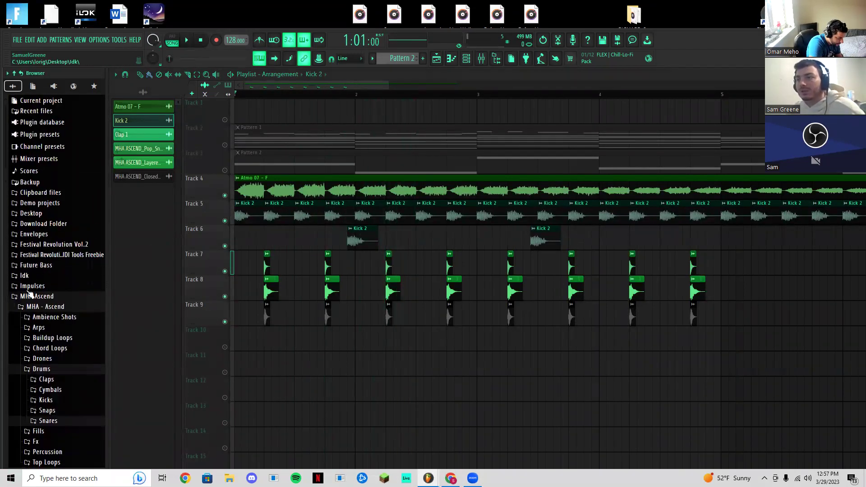
scroll(31, 292, "down", 3)
left_click(51, 257)
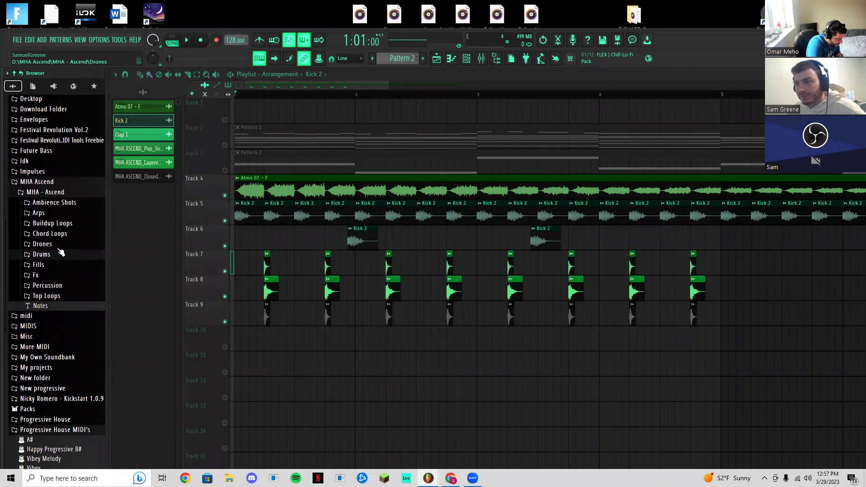
left_click(58, 246)
left_click(74, 275)
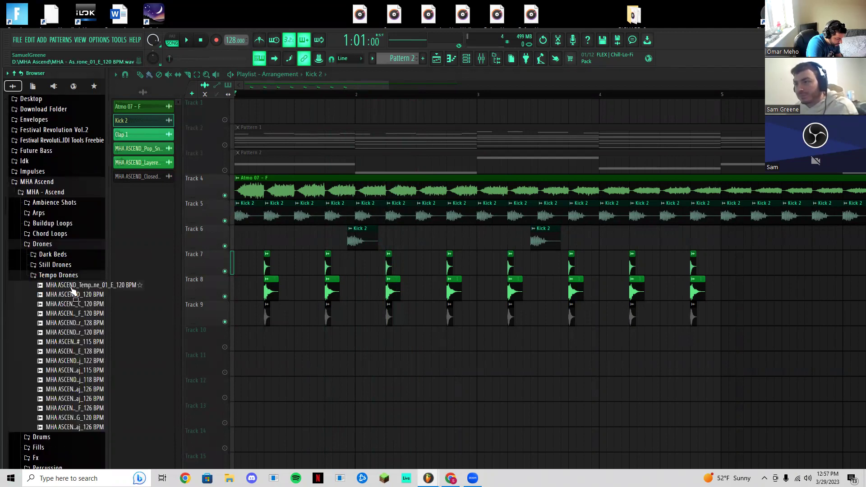
Audition the Tempo Drones samples from 05_Emajor_128 BPM to 10_A#Maj_115 BPM, and collapse the Drones folder
left_click(77, 323)
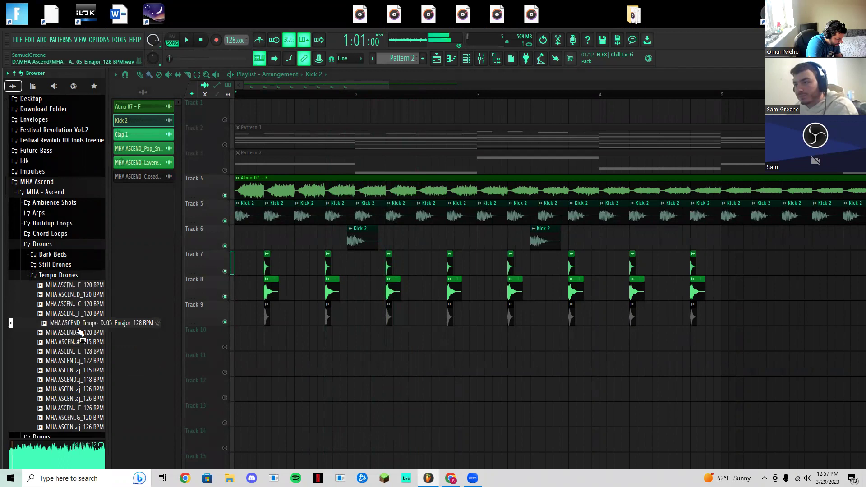
left_click(79, 333)
left_click(79, 342)
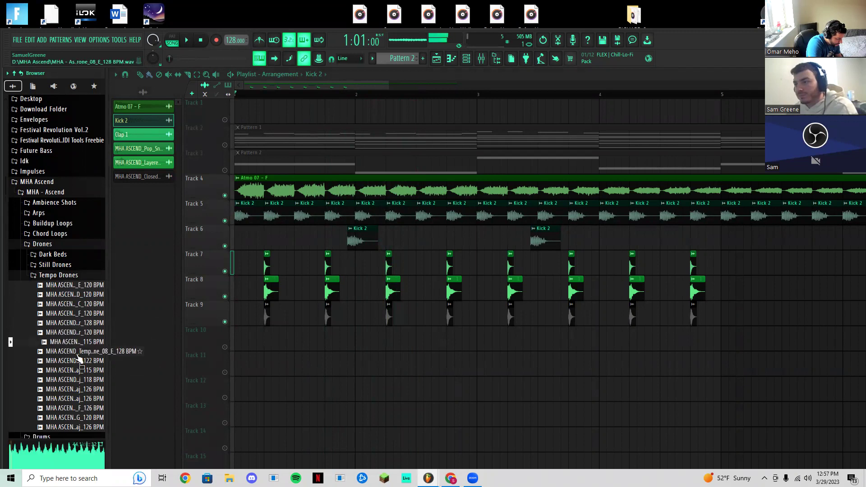
left_click(77, 354)
left_click(80, 362)
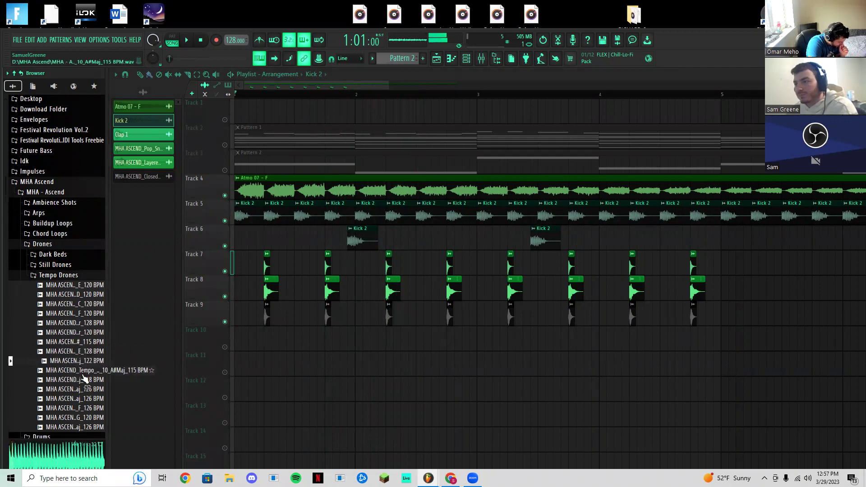
left_click(81, 370)
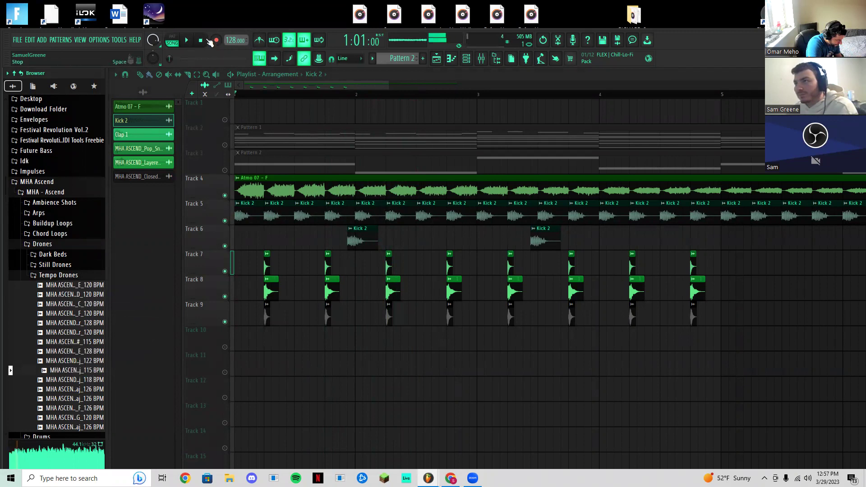
left_click(87, 276)
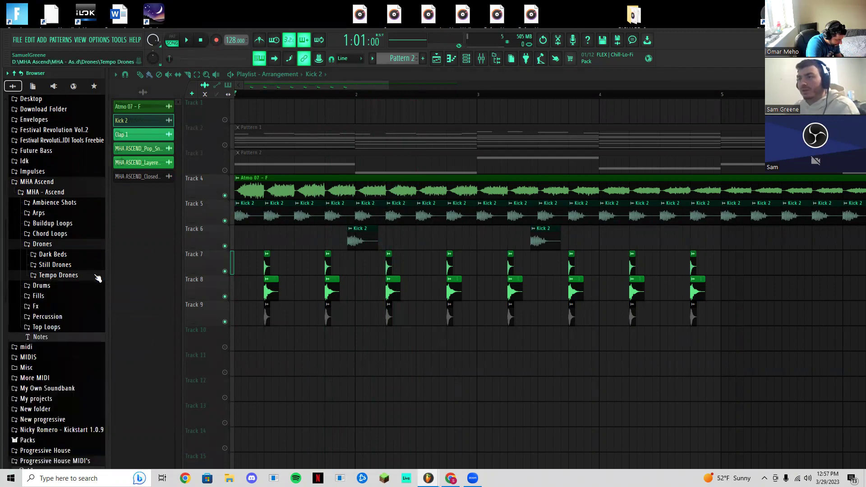
left_click(73, 245)
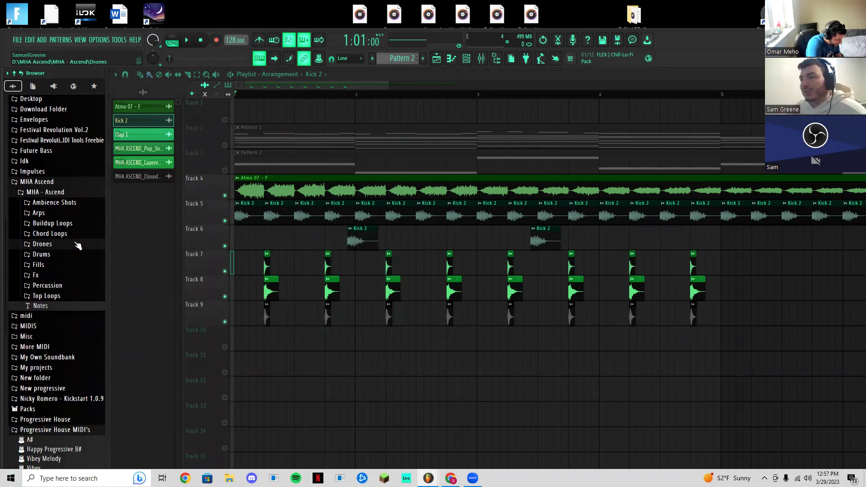
Open the Percussion folder and audition samples from Random Hits and Shakers
left_click(47, 285)
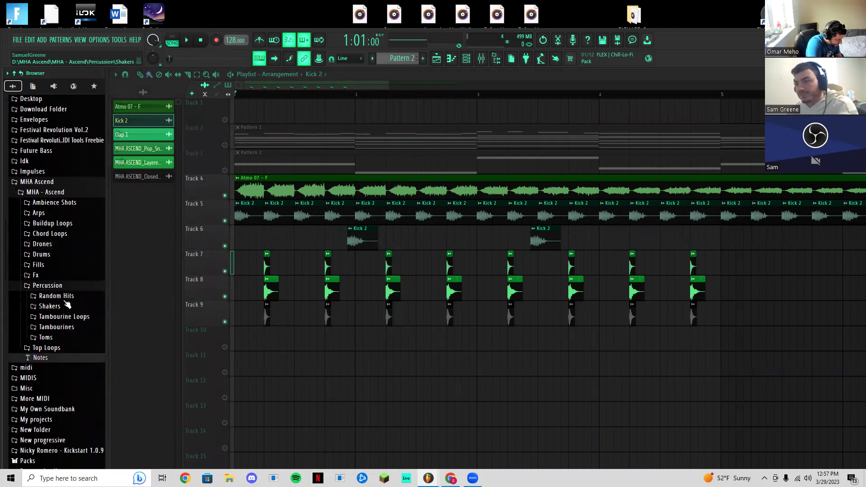
left_click(66, 297)
left_click(66, 294)
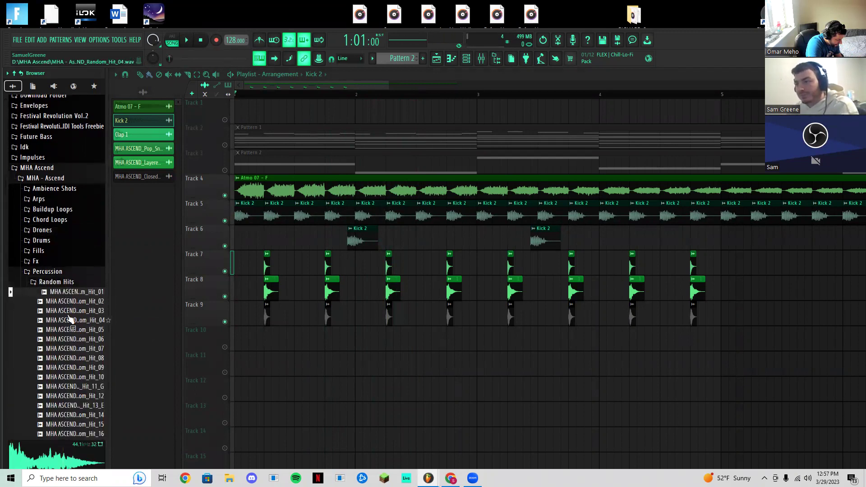
left_click(60, 281)
left_click(63, 293)
left_click(70, 303)
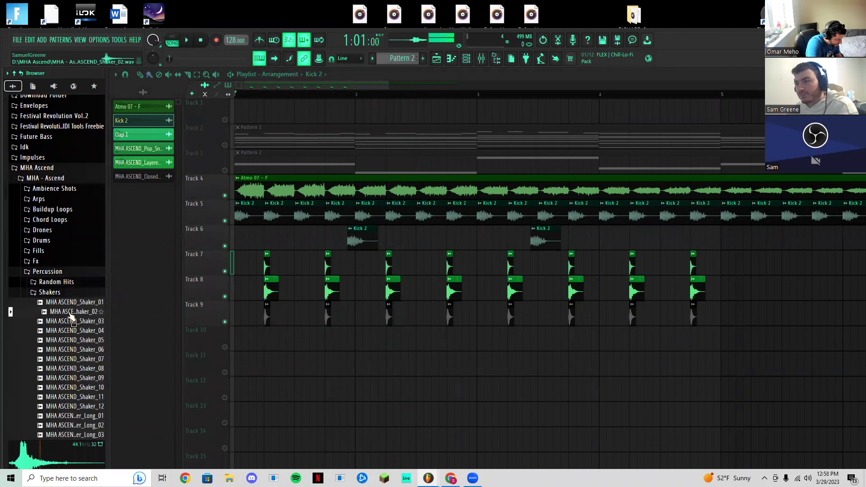
left_click(75, 322)
Try MHA ASCEND_Shaker_02 at the start of Track 10 and play the arrangement with it
left_click_drag(73, 316, 144, 329)
left_click_drag(237, 337, 235, 338)
scroll(268, 313, "up", 3)
key("space")
key("space")
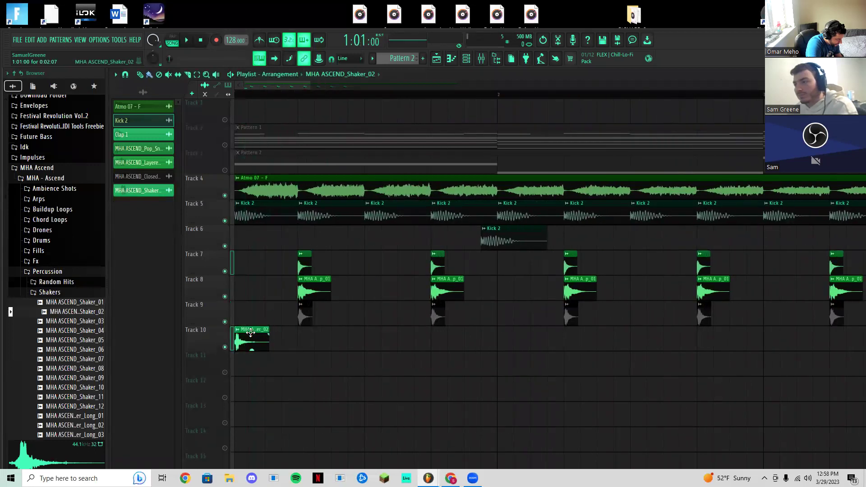
Try repeating the shaker clip in a row across the first beat of Track 10, play it, and delete all the shaker clips
key("space")
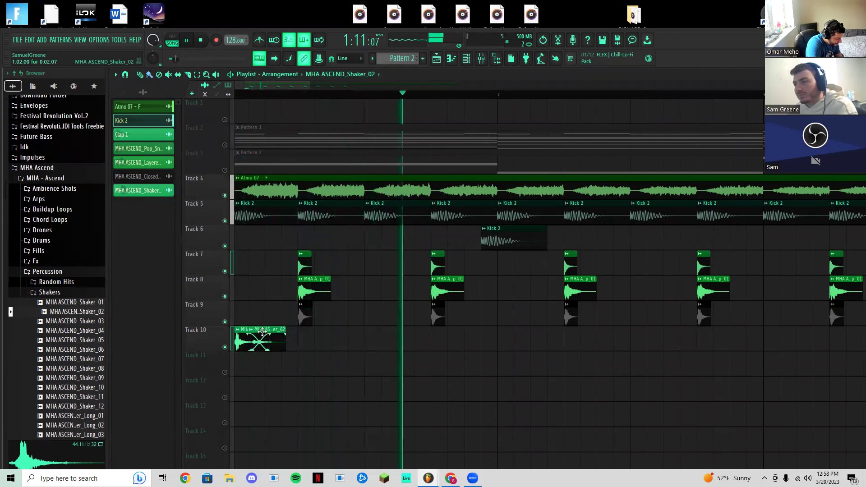
mouse_move(297, 339)
left_mouse_down()
mouse_move(246, 338)
mouse_move(307, 336)
mouse_move(290, 338)
left_mouse_up()
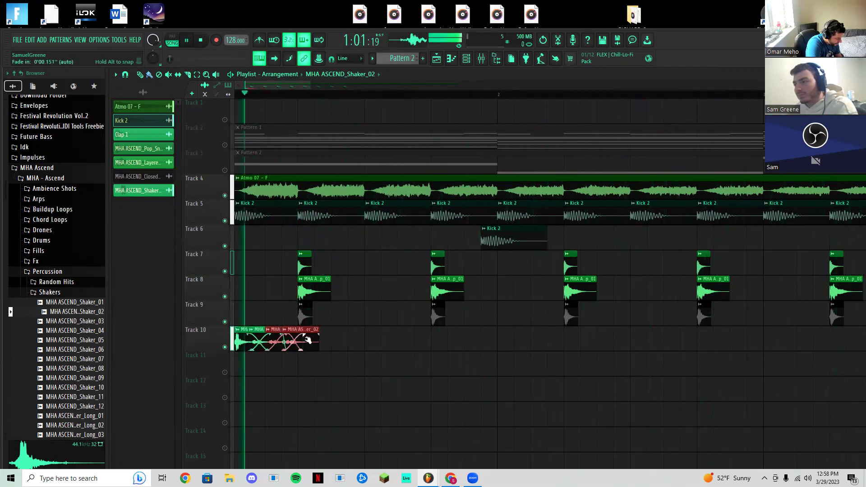
key("space")
right_click(298, 339)
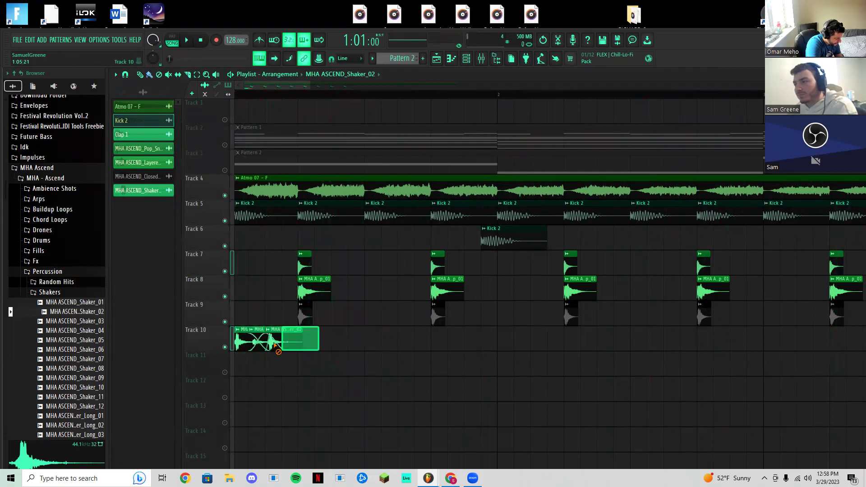
Collapse the Shakers folder, look through the MHA - Ascend sample folders, and open Top Loops
left_click(62, 296)
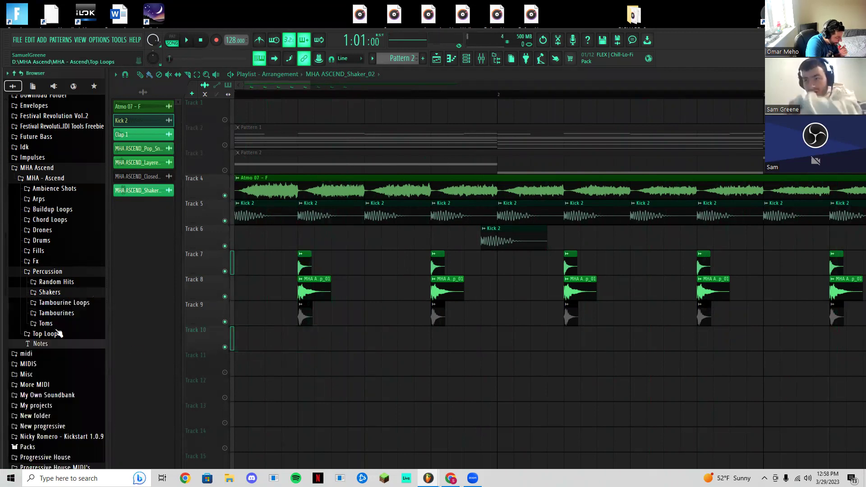
scroll(59, 333, "down", 5)
scroll(63, 334, "up", 7)
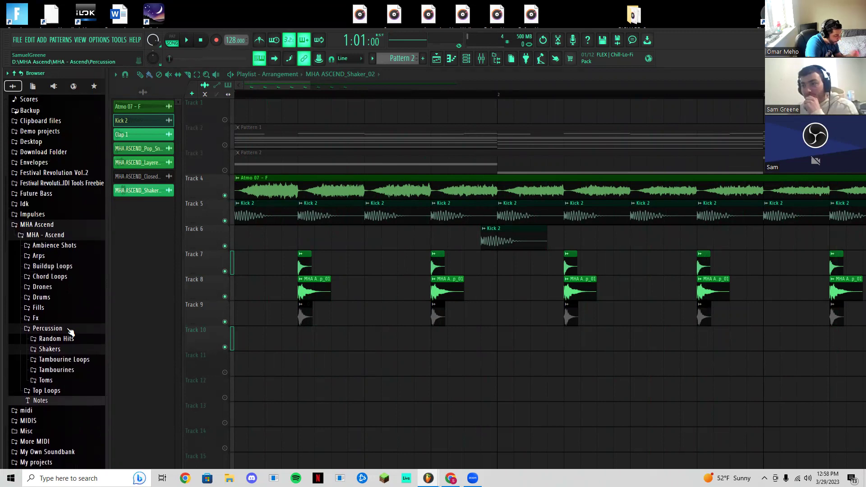
scroll(70, 333, "up", 3)
scroll(74, 337, "down", 6)
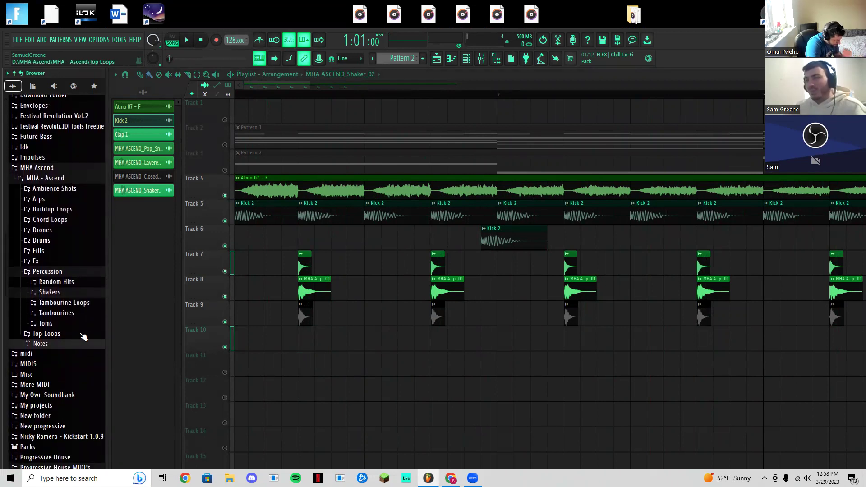
scroll(356, 394, "down", 4)
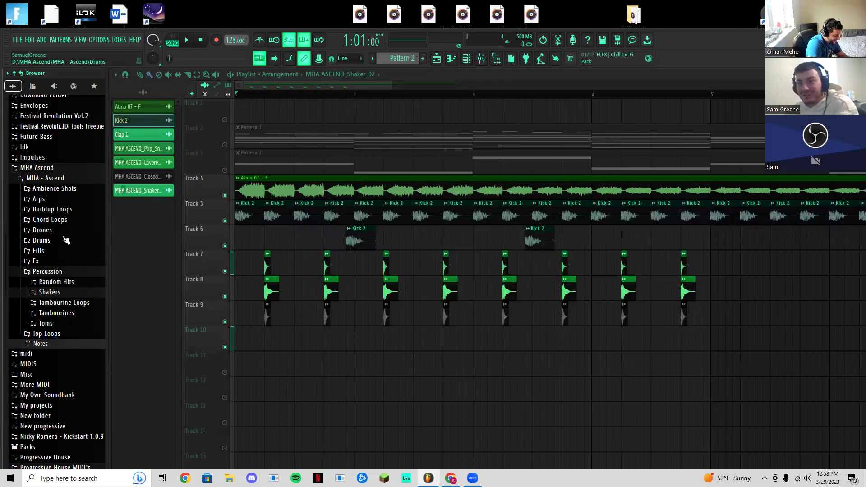
left_click(42, 240)
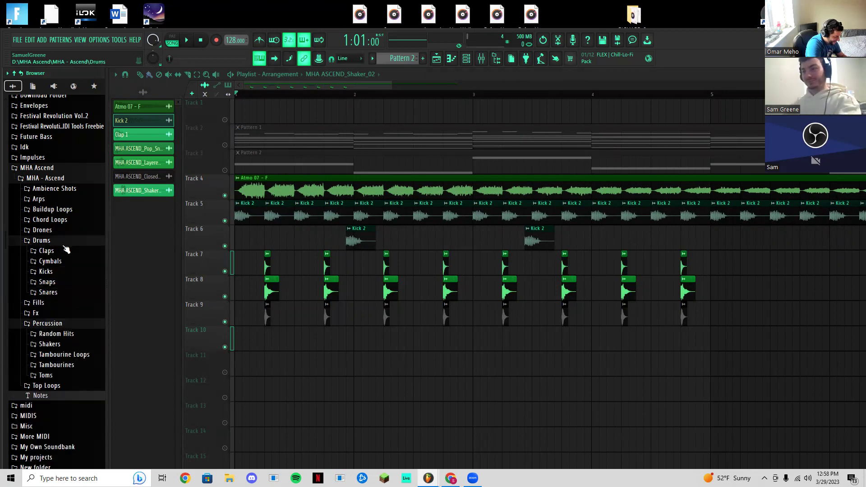
left_click(64, 245)
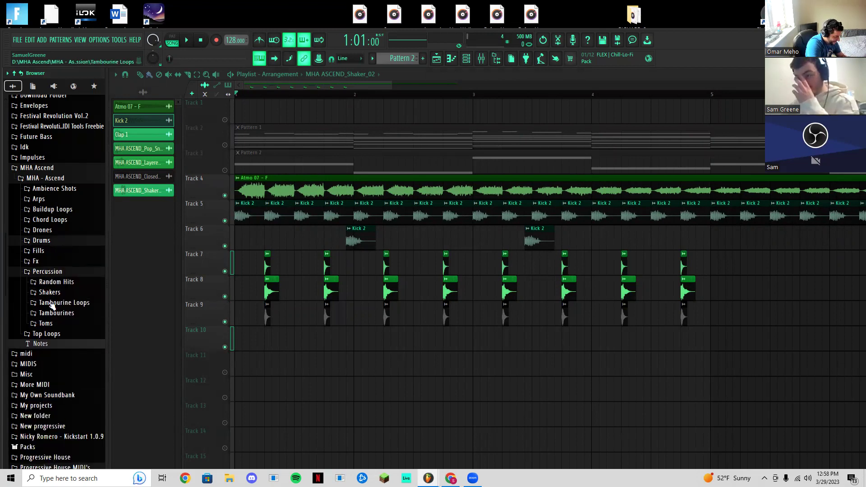
left_click(56, 334)
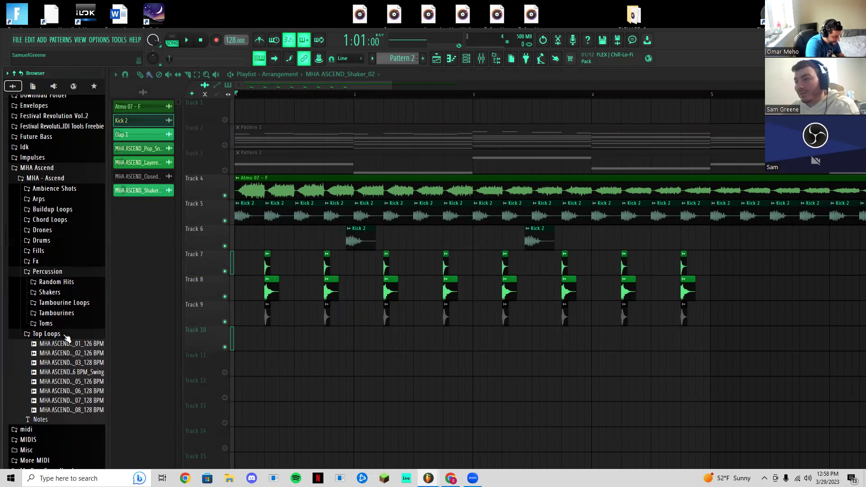
Audition the 03_128 BPM and 06_128 BPM top loops, playing the arrangement alongside the latter
left_click(90, 363)
scroll(97, 359, "down", 3)
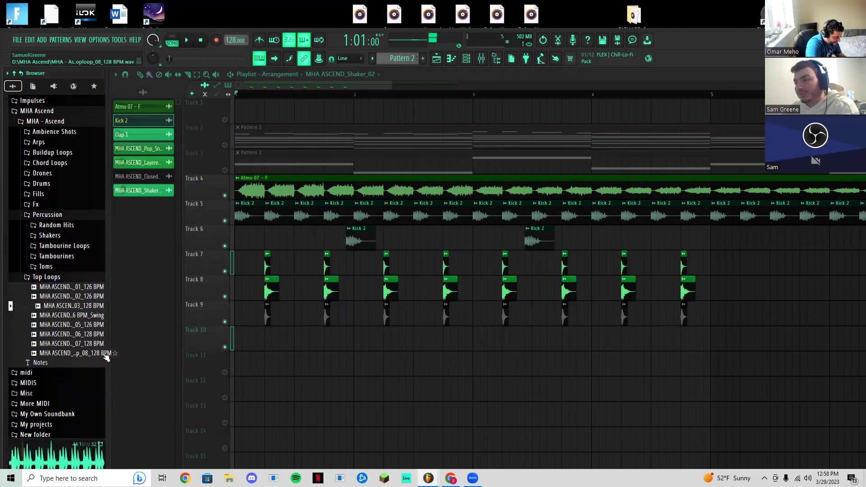
left_click(89, 336)
key("space")
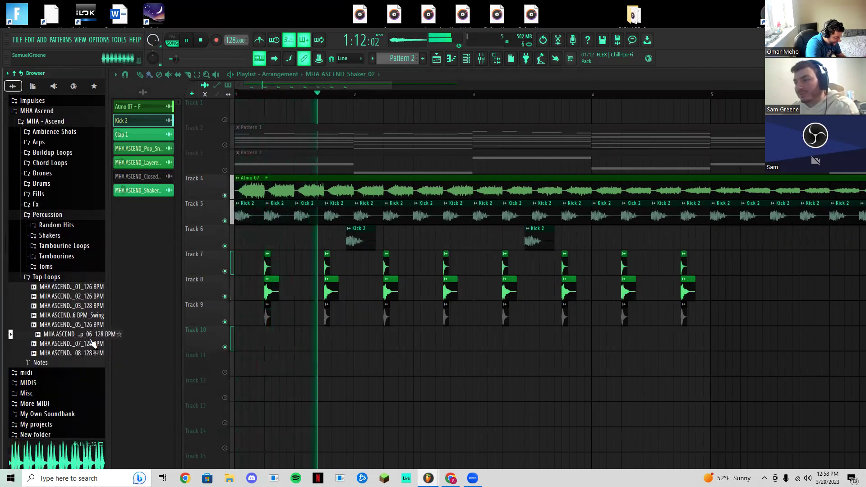
key("space")
Try MHA ASCEND_Toploop_06_128 BPM at the start of Track 10, play it with the arrangement, and remove it
left_click_drag(92, 343, 237, 341)
key("space")
key("space")
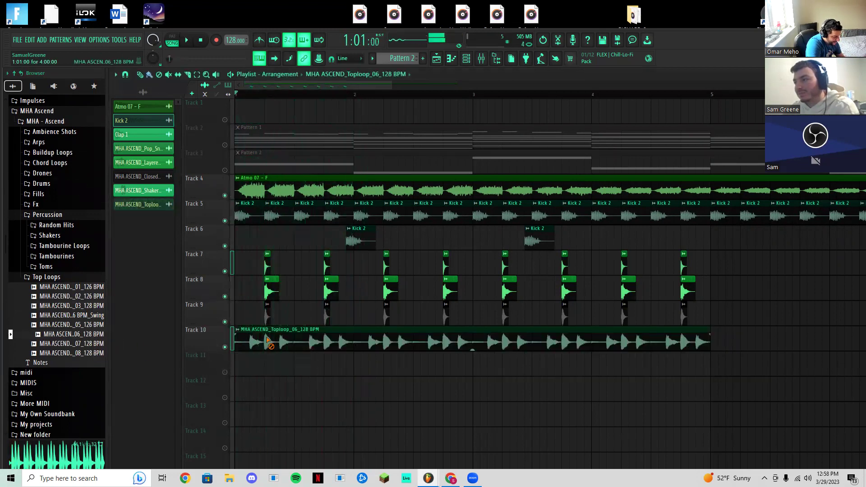
key("ctrl+z")
Audition the 07_128 BPM and 03_128 BPM top loops, and try the latter at the start of Track 10 with the arrangement playing
left_click(90, 345)
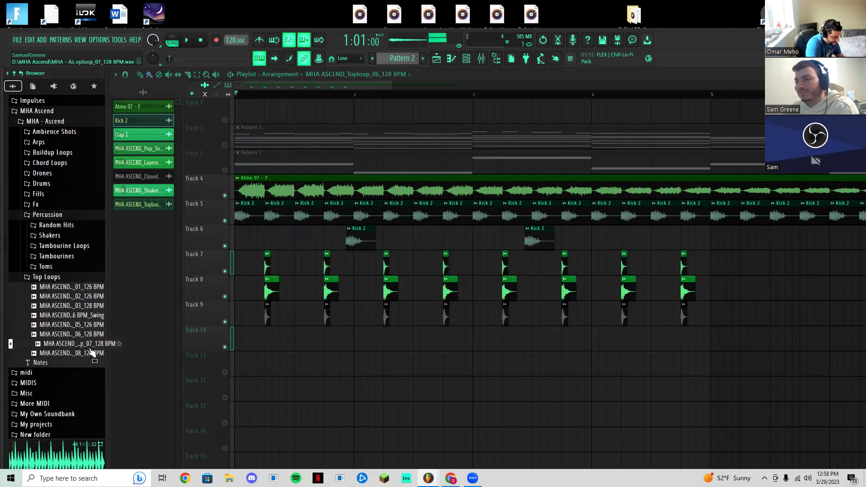
left_click(76, 307)
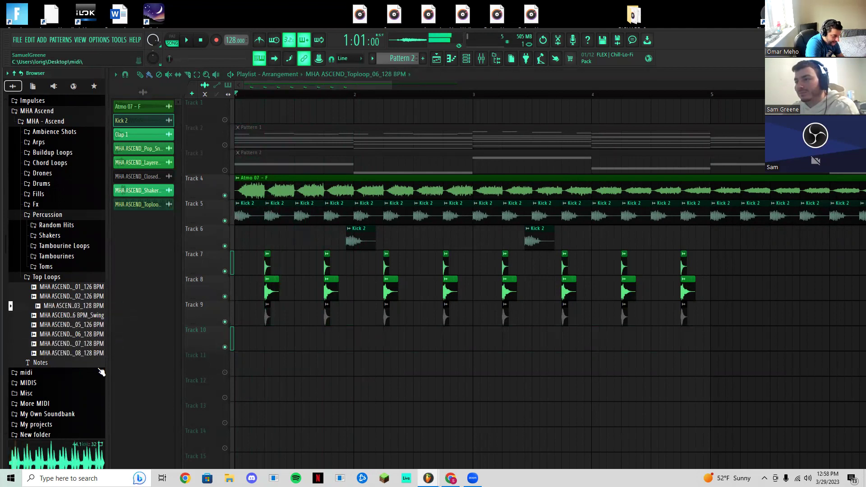
left_click_drag(75, 311, 237, 339)
key("space")
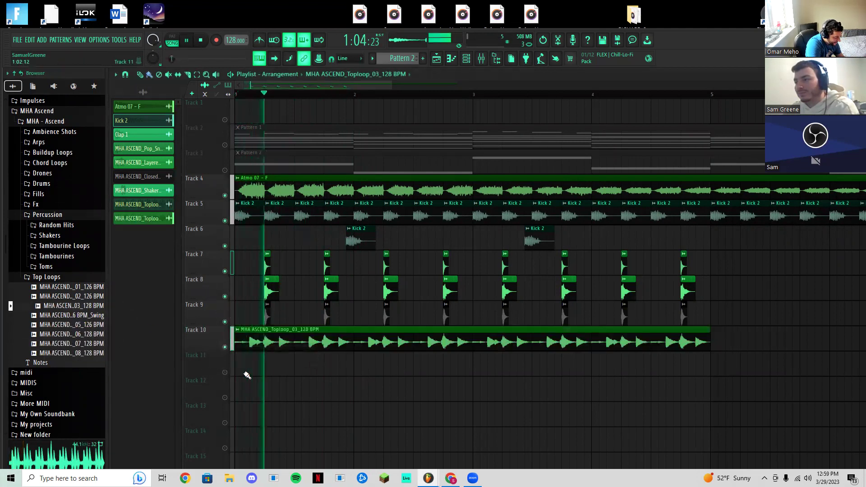
Open the channel settings of the MHA ASCEND_Toploop_03_128 BPM clip, close them, and replay the arrangement with the loop
double_click(287, 334)
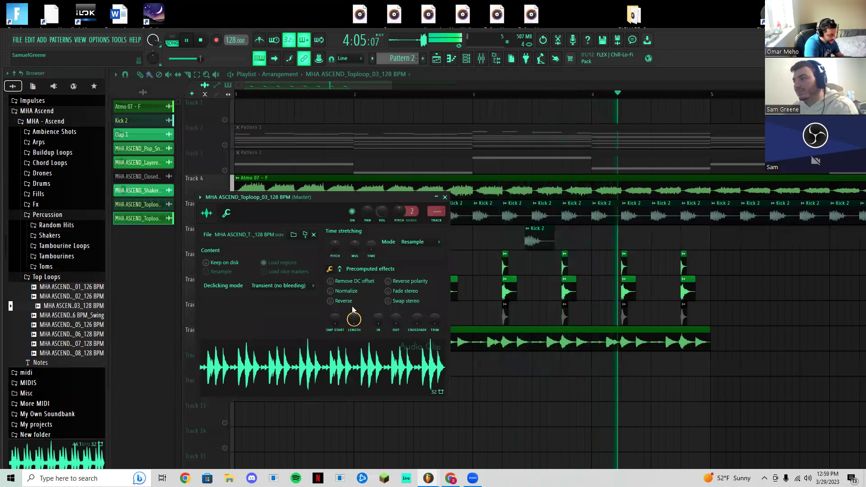
key("space")
key("space")
left_click(444, 197)
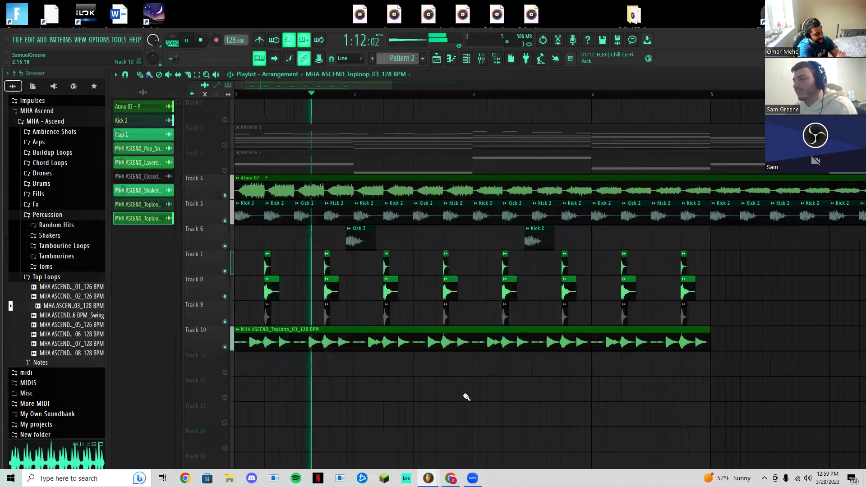
key("space")
key("space")
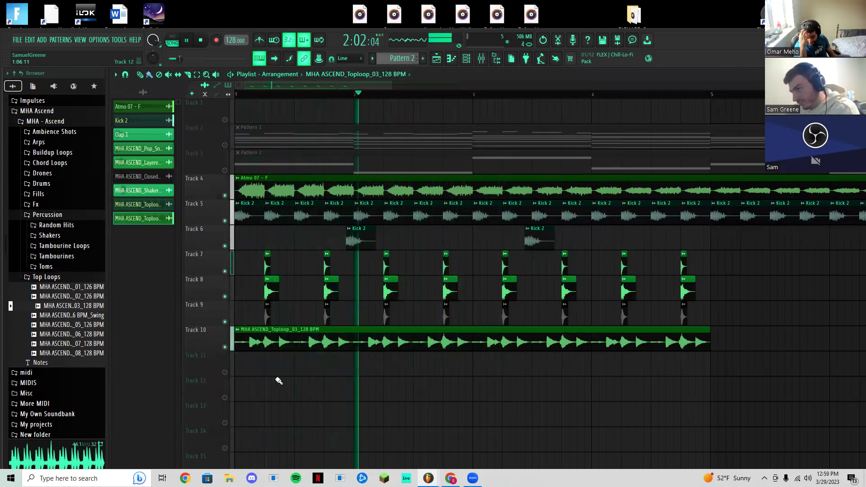
key("space")
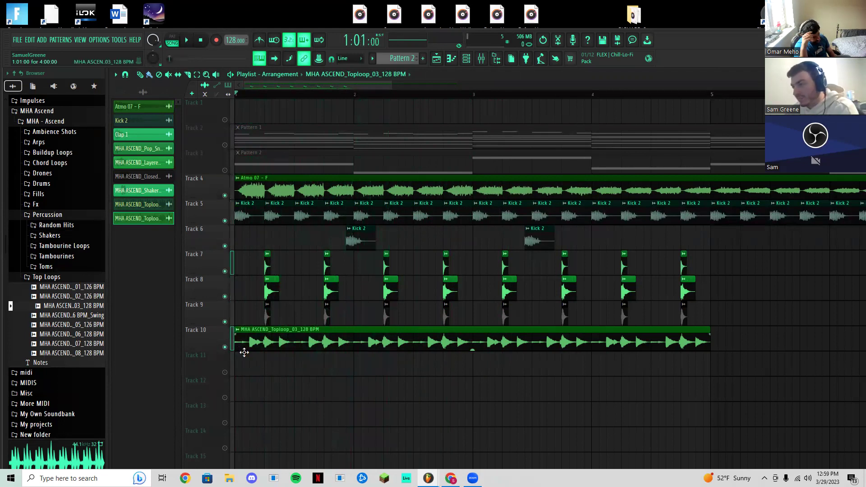
Slice the Track 10 top loop around the hit under the first clap, delete that slice, and play the result
scroll(244, 352, "up", 3)
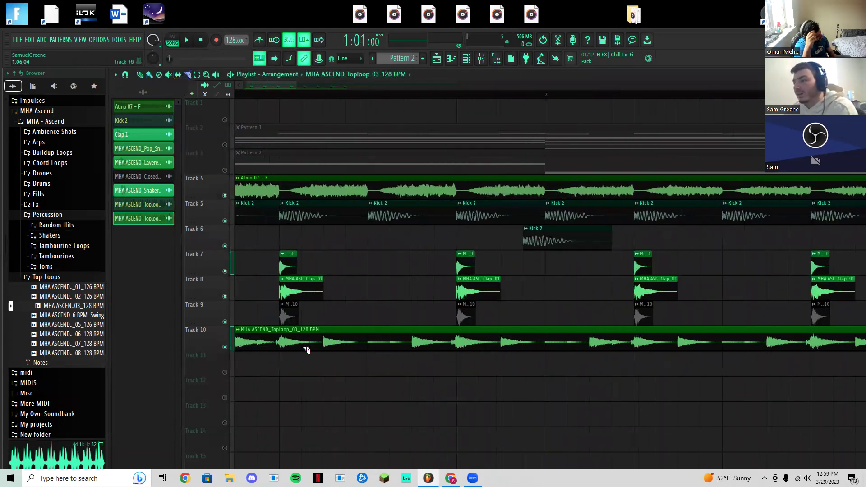
left_click_drag(302, 369, 302, 370)
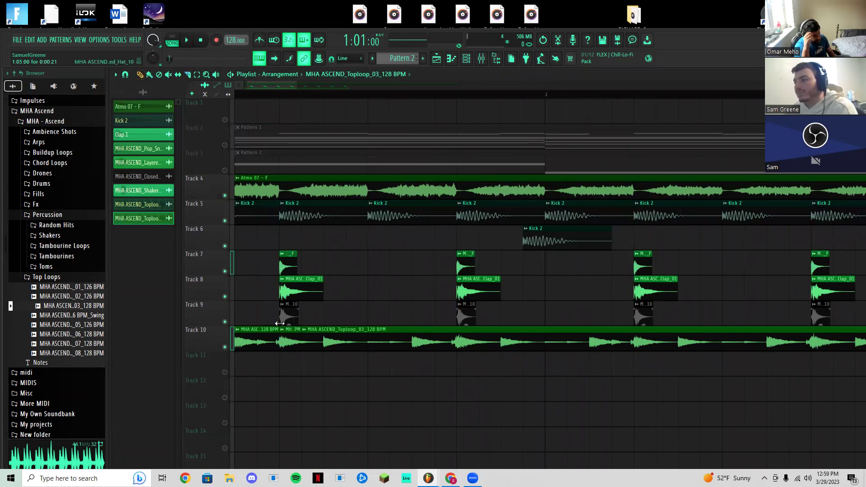
right_click(291, 339)
key("space")
key("space")
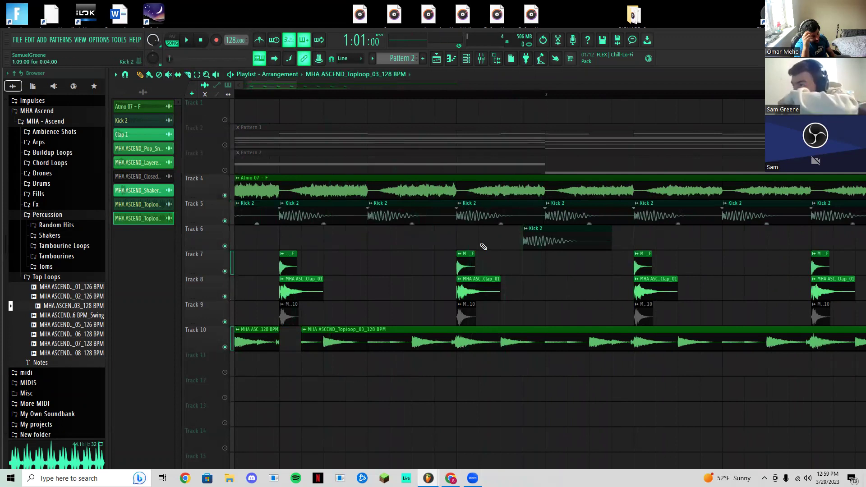
Cut out the top loop's hit under the second clap on Track 10 and play the arrangement to check the gap
scroll(455, 389, "down", 3)
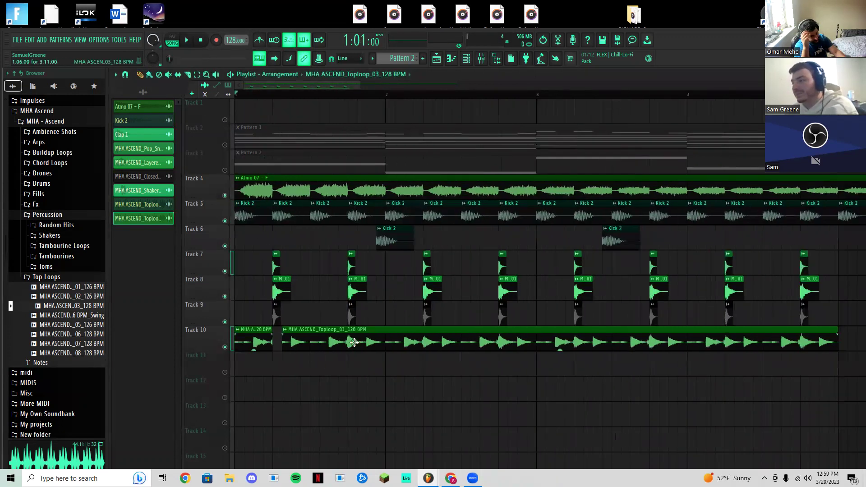
left_click_drag(361, 333, 351, 350)
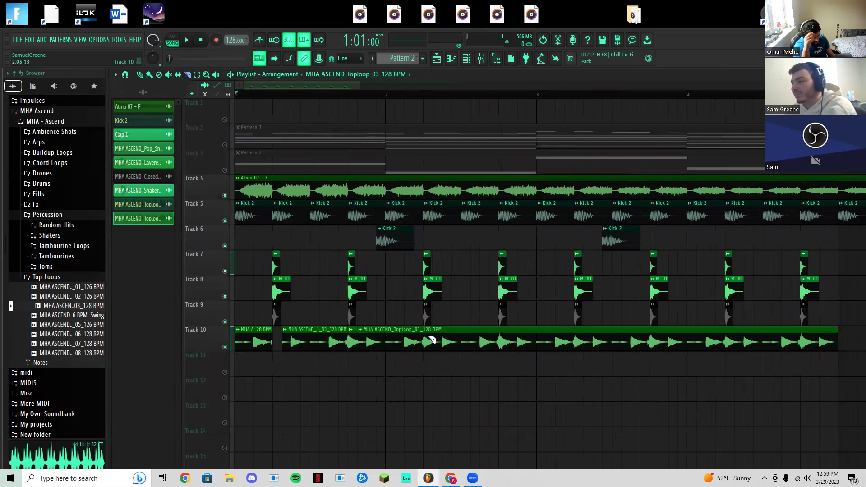
right_click(353, 342)
right_click(352, 342)
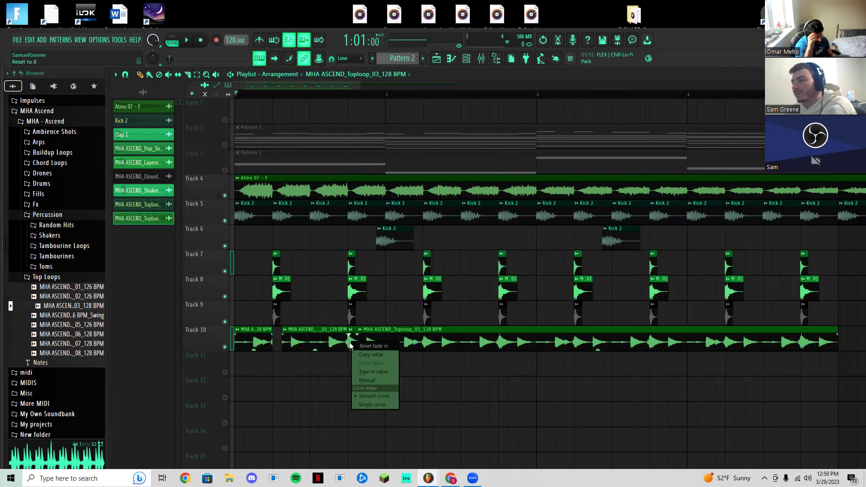
left_click(349, 343)
right_click(351, 337)
key("space")
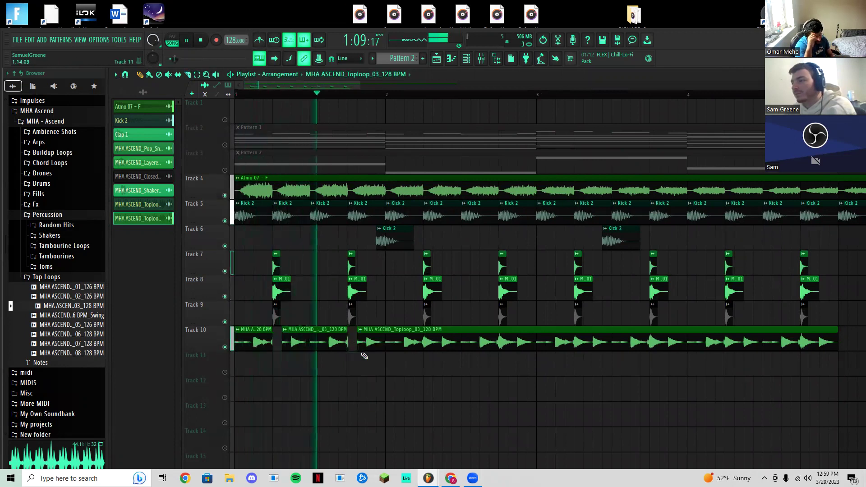
key("space")
key("space")
key("space")
Replace the uncut remainder of the Track 10 top loop with repeated copies of its trimmed opening section up to the last clap
scroll(275, 361, "up", 3)
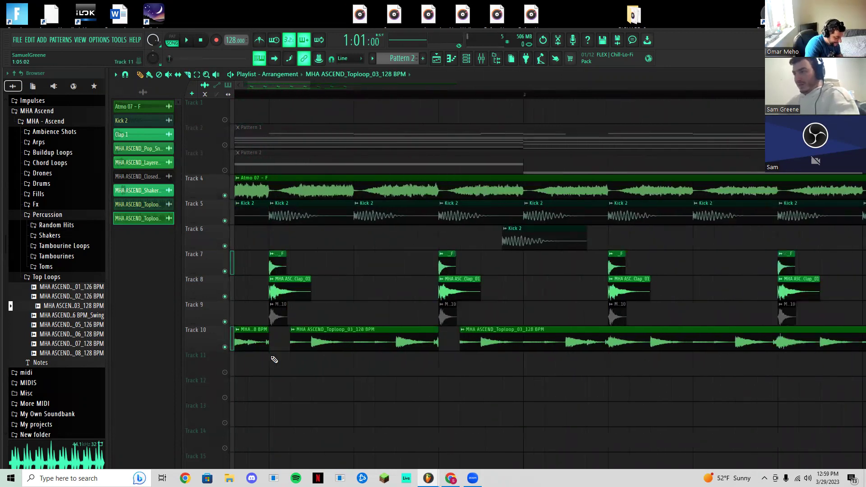
scroll(274, 359, "down", 4)
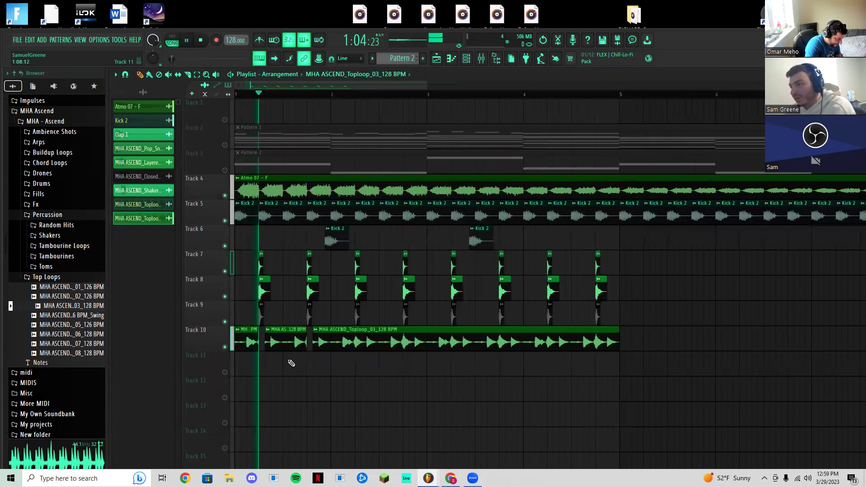
right_click(318, 341)
left_click_drag(322, 342, 536, 344)
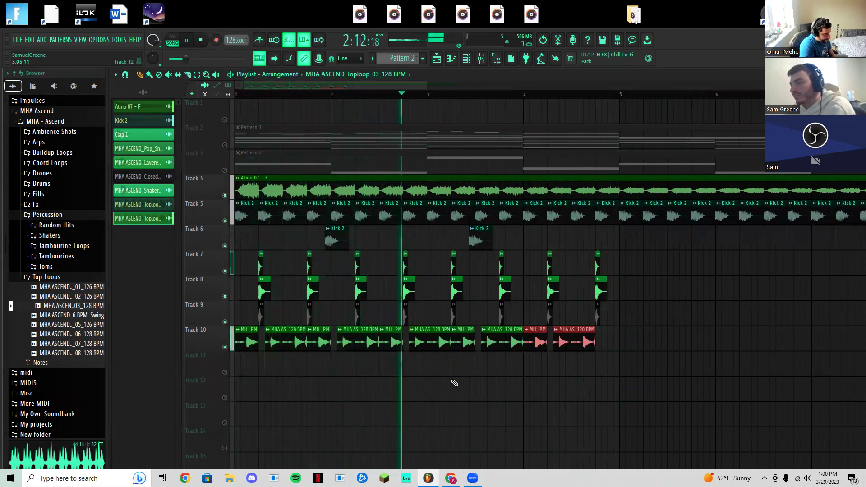
left_click(331, 341)
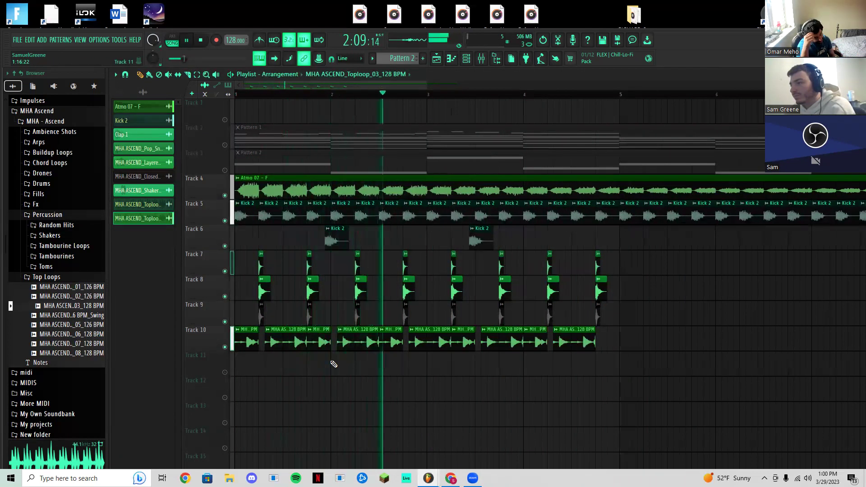
key("space")
Play the arrangement with the chopped top loop and delete all the top loop clips from Track 10
scroll(312, 370, "down", 4)
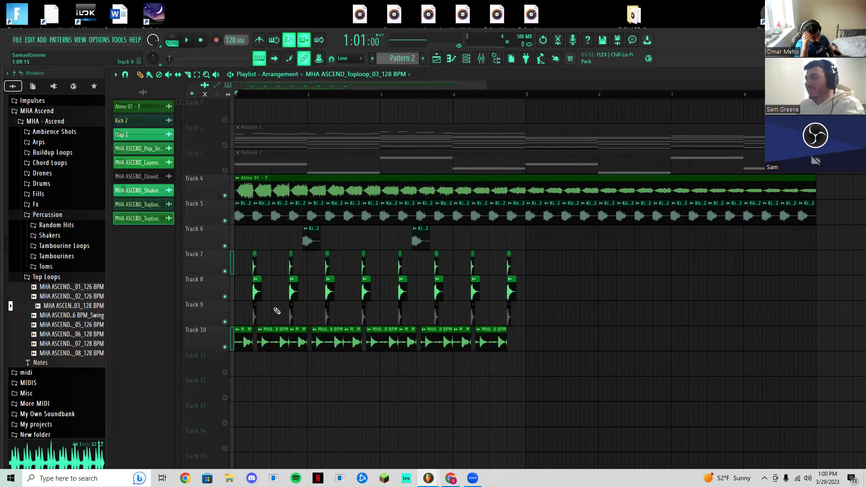
key("space")
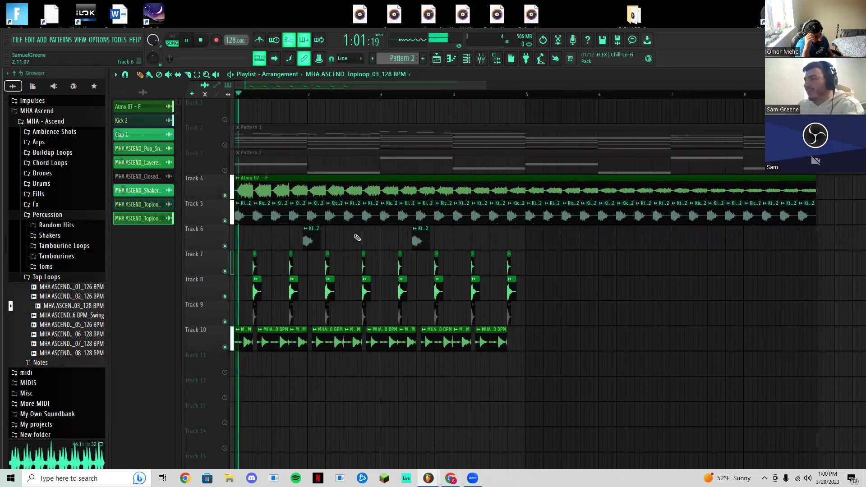
key("space")
mouse_move(528, 349)
left_mouse_down()
mouse_move(163, 350)
mouse_move(406, 344)
left_mouse_up()
key("space")
key("space")
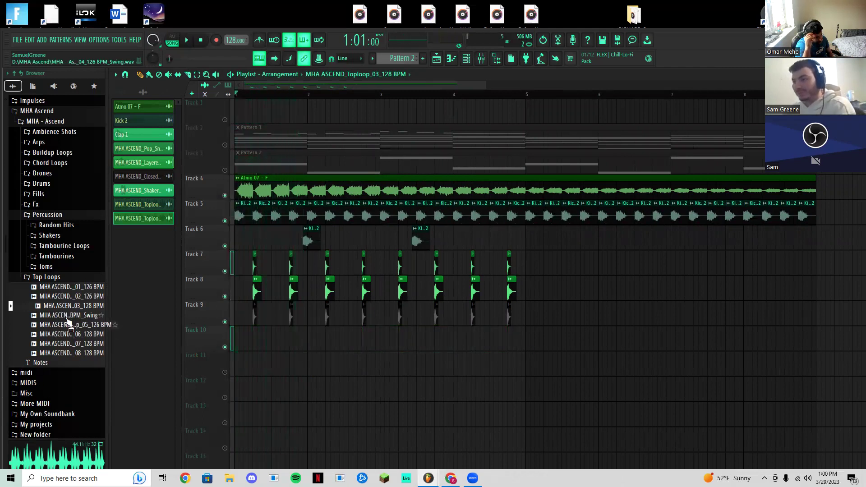
Audition the 03, 06, 07 and 08_128 BPM top loops in the Top Loops folder
left_click(73, 307)
key("space")
key("space")
left_click(84, 337)
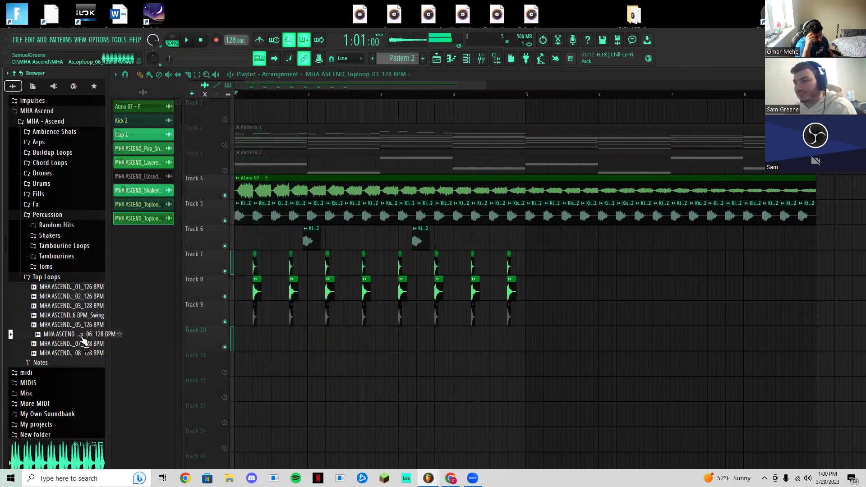
left_click(82, 345)
left_click(81, 354)
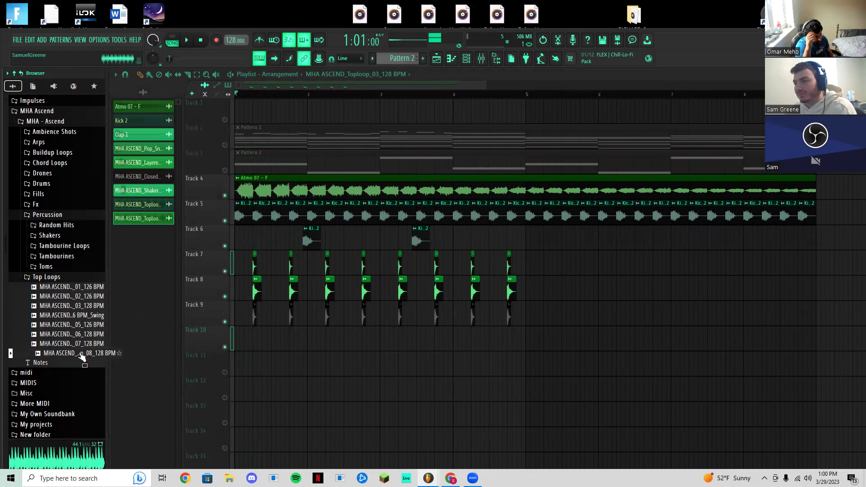
Try MHA ASCEND_Toploop_08_128 BPM at the start of Track 10, play it, and lower its channel volume to about 28%
left_click_drag(82, 355, 236, 340)
key("space")
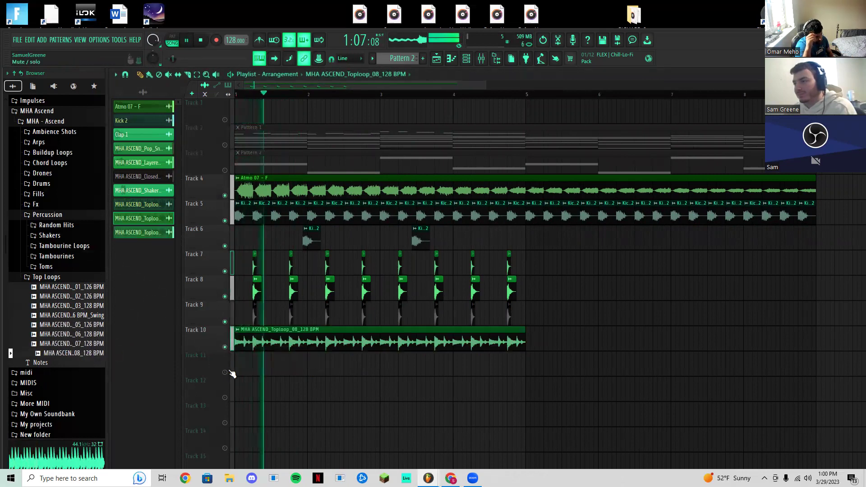
double_click(267, 341)
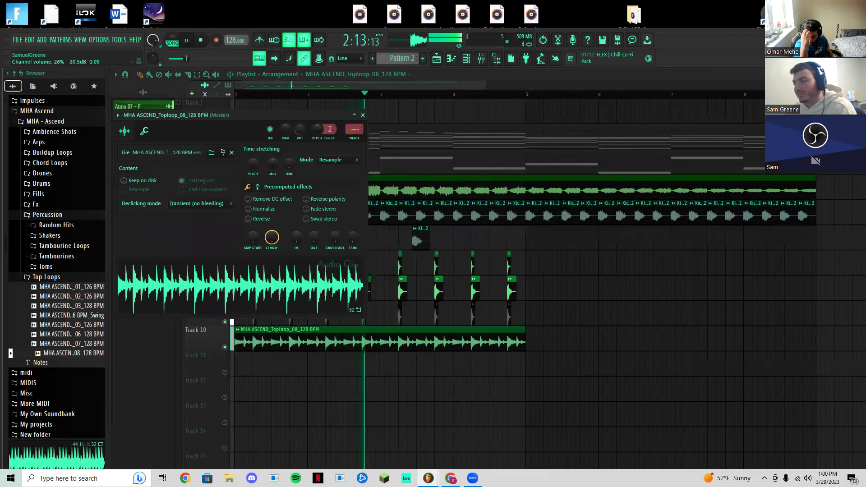
left_click(363, 115)
Try MHA ASCEND_Toploop_07_128 BPM in place of the 08 loop on Track 10, play it, and remove it
left_click_drag(70, 345, 235, 342)
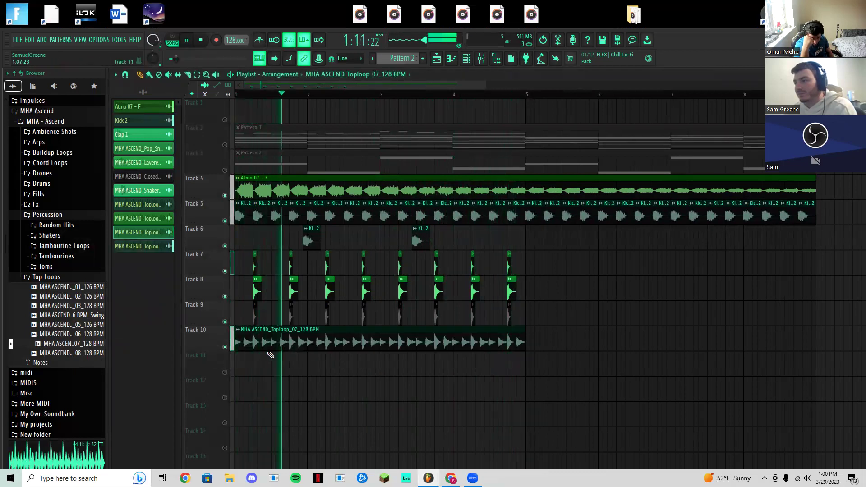
key("space")
right_click(266, 346)
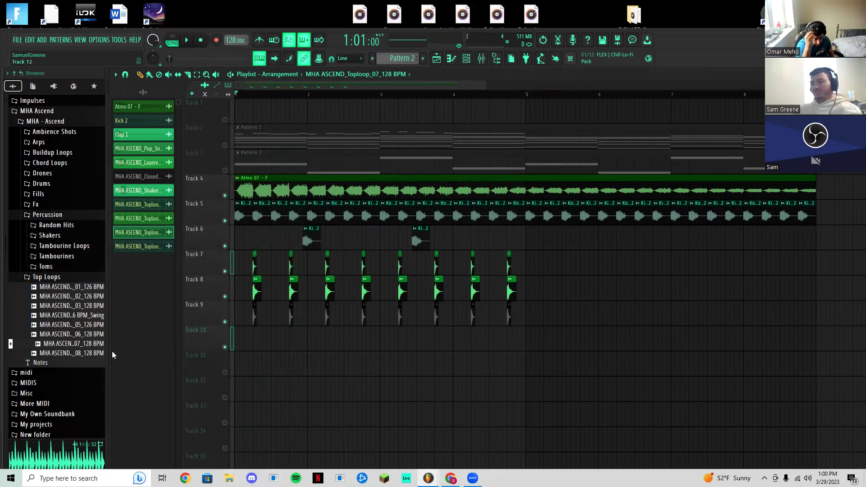
Collapse the Top Loops and Percussion folders and save the project as Project_1 in a new project folder
left_click(67, 279)
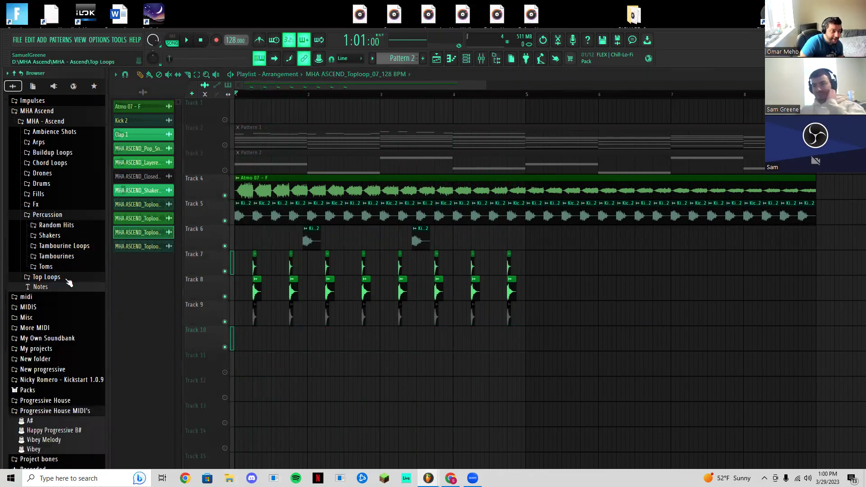
left_click(78, 215)
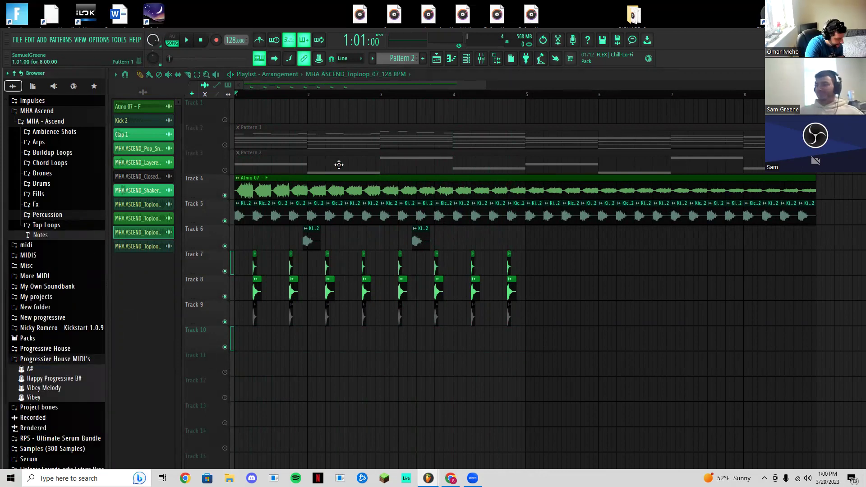
left_click(17, 40)
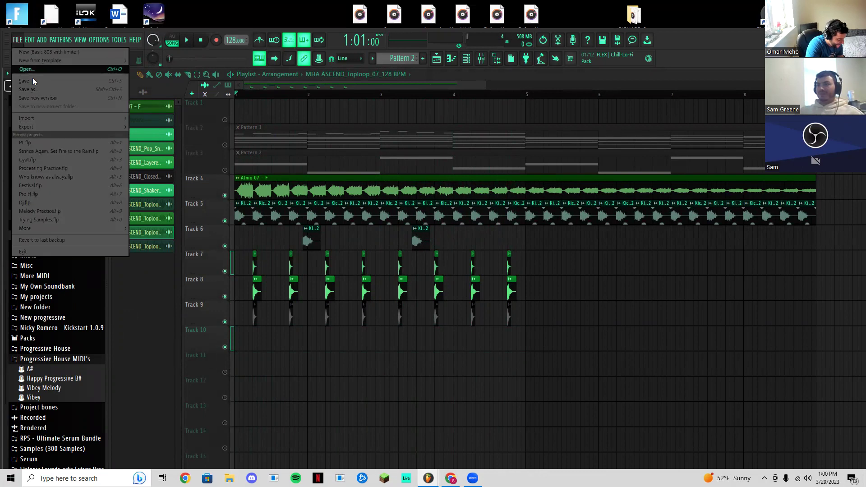
left_click(40, 89)
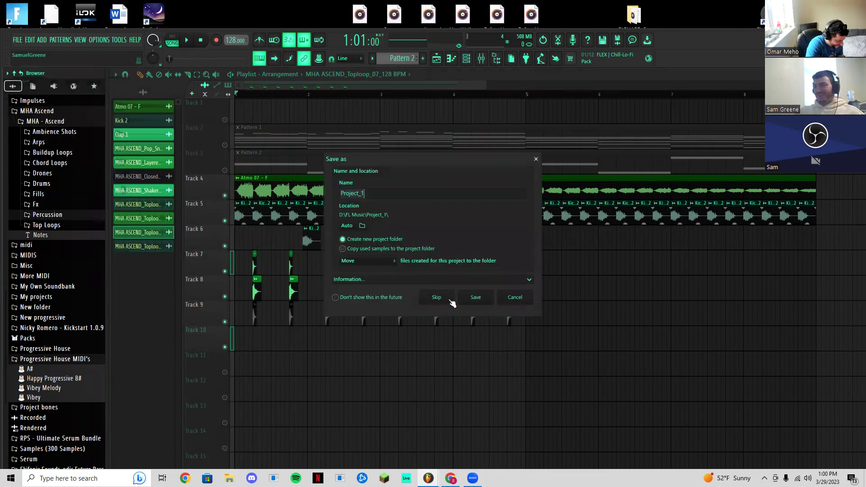
left_click(476, 298)
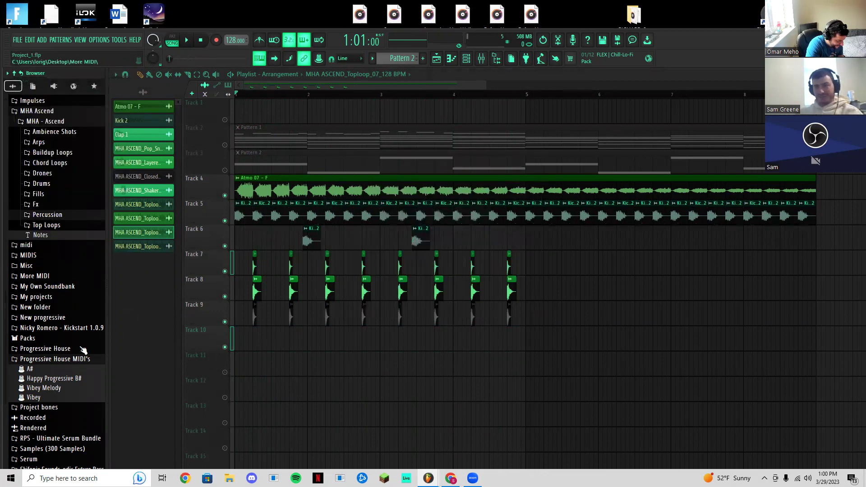
Play the arrangement briefly, collapse the Progressive House MIDI's folder, and show the desktop
key("space")
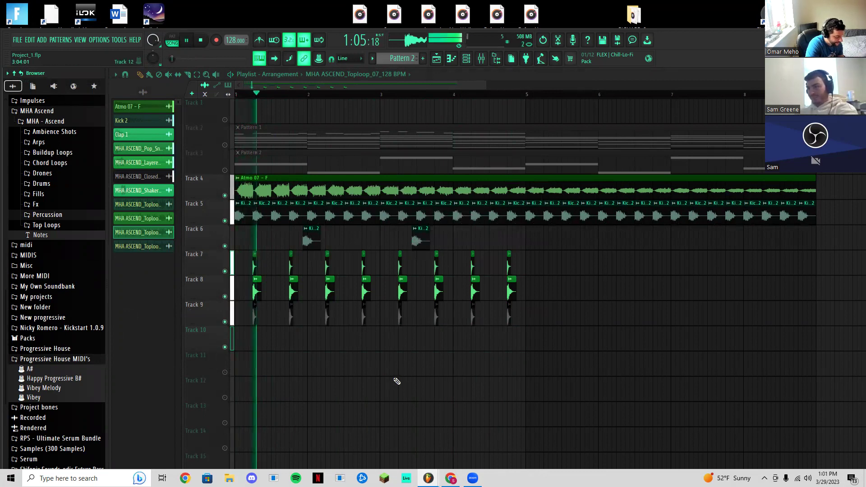
left_click(98, 361)
key("space")
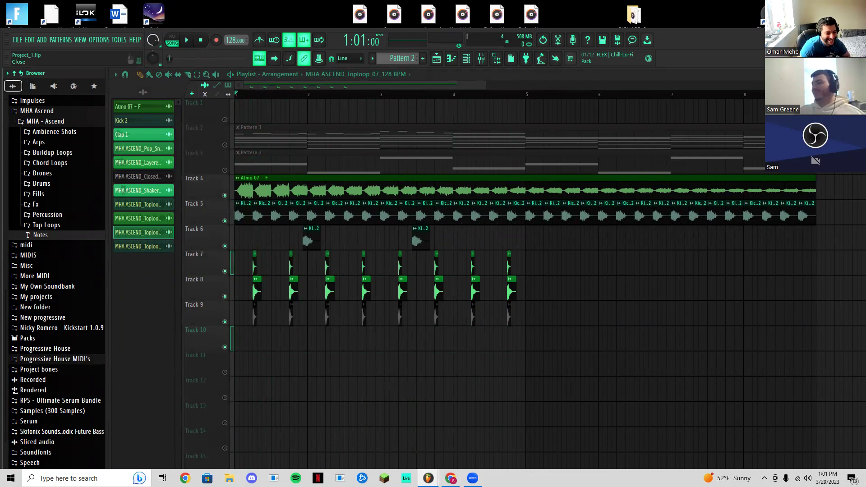
key("super+d")
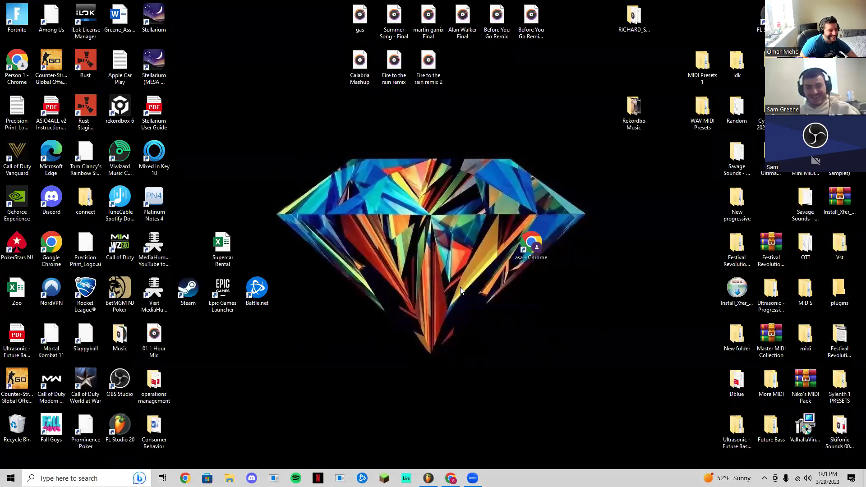